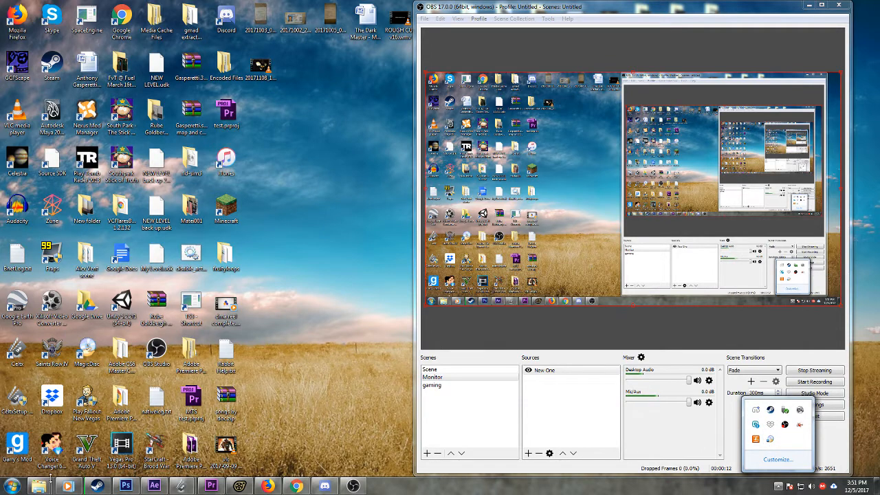
- Quit the Discord program that is running in the background
mouse_move(64, 486)
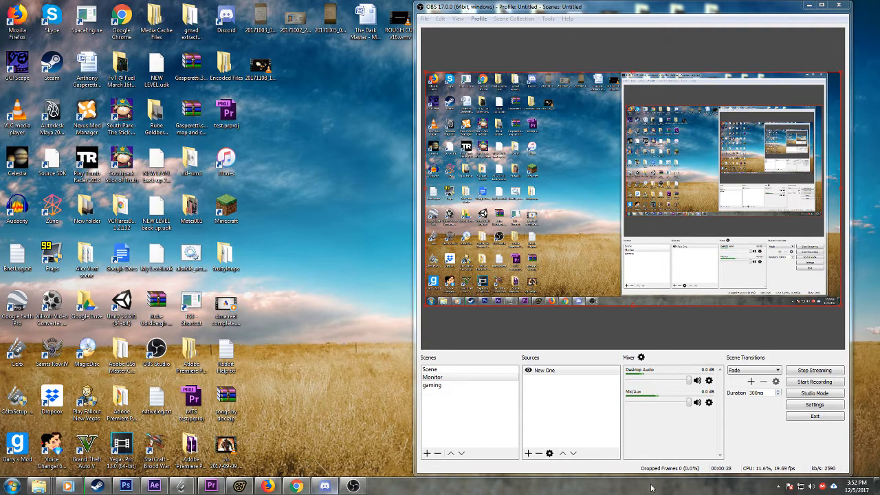
left_click(776, 487)
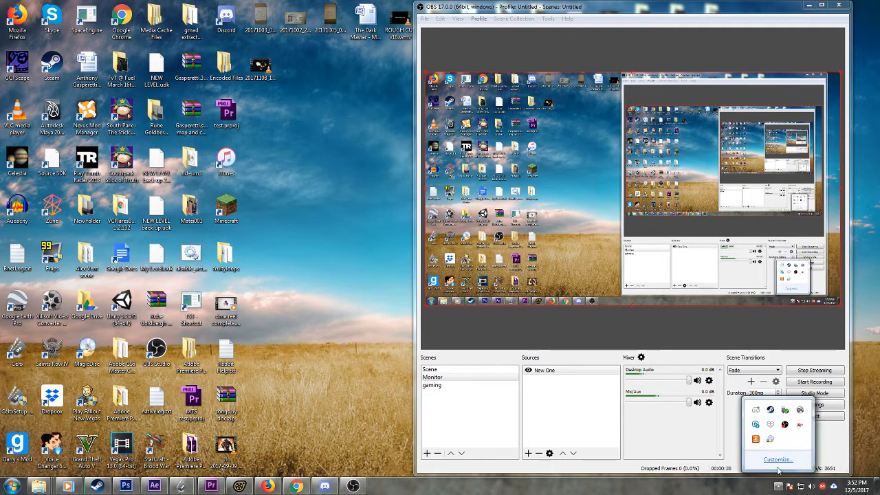
right_click(757, 412)
left_click(774, 444)
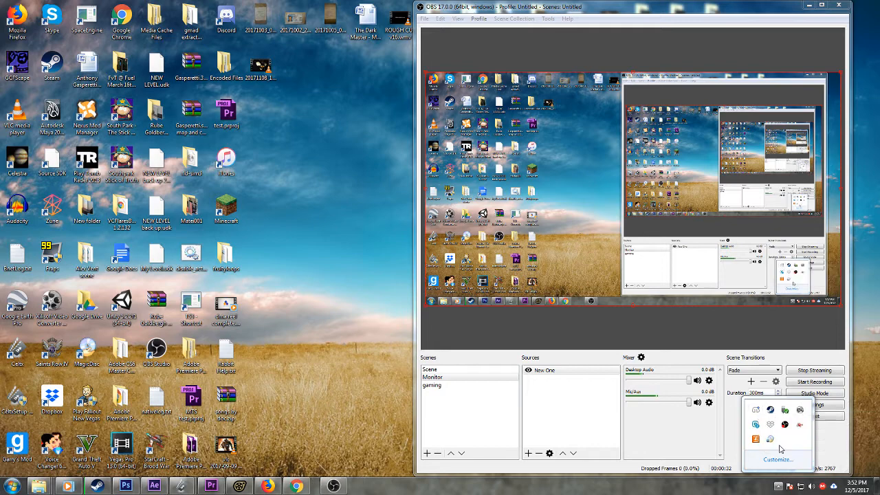
left_click(778, 487)
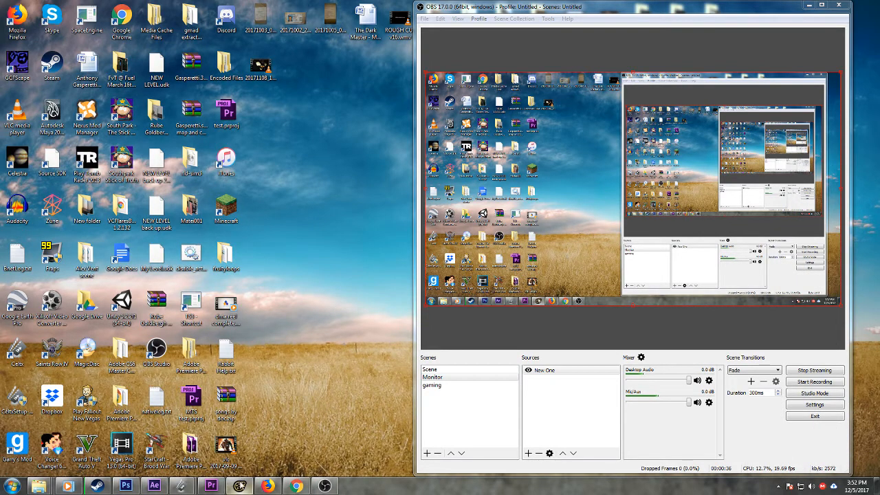
- Switch to the open Source Filmmaker session and maximize its window
left_click(240, 487)
left_click(469, 397)
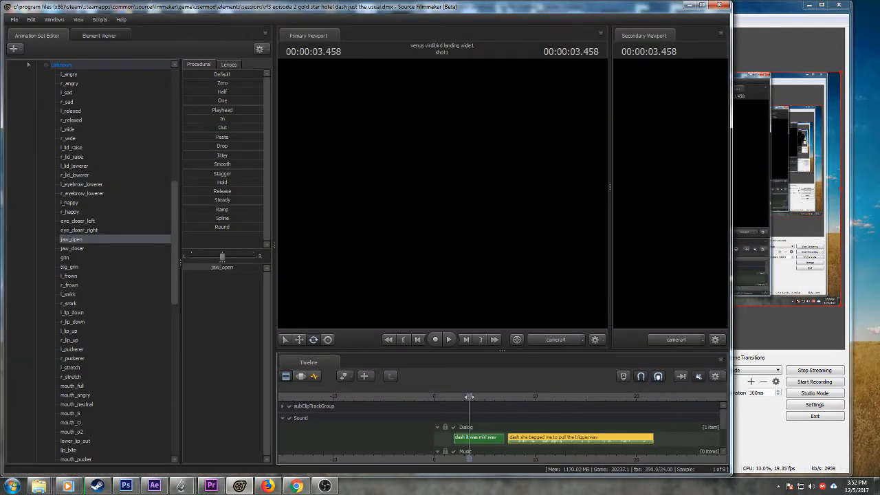
left_click(702, 5)
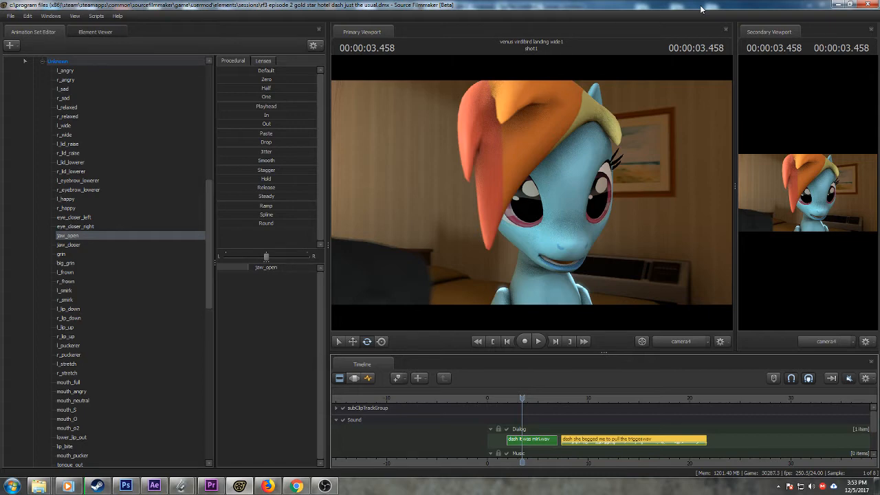
- On the YouTube live dashboard in Firefox, change the date in the stream title to 12/5/17 and save it
mouse_move(268, 486)
left_click(364, 371)
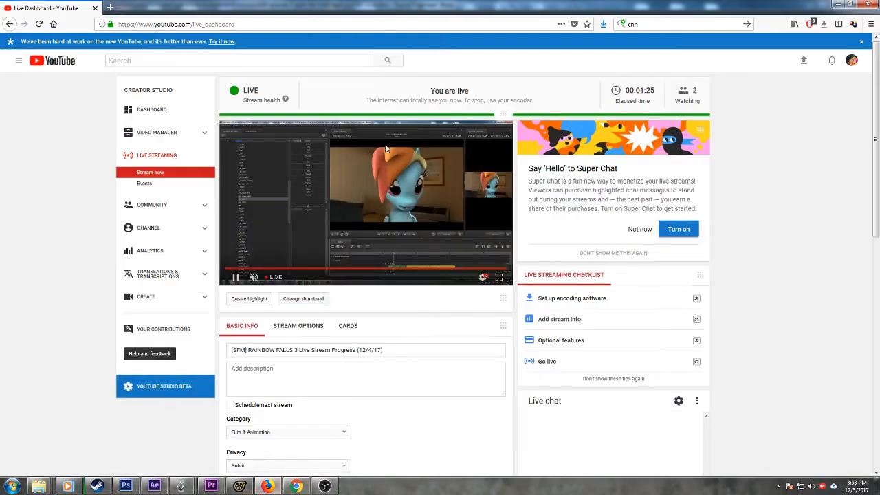
double_click(370, 350)
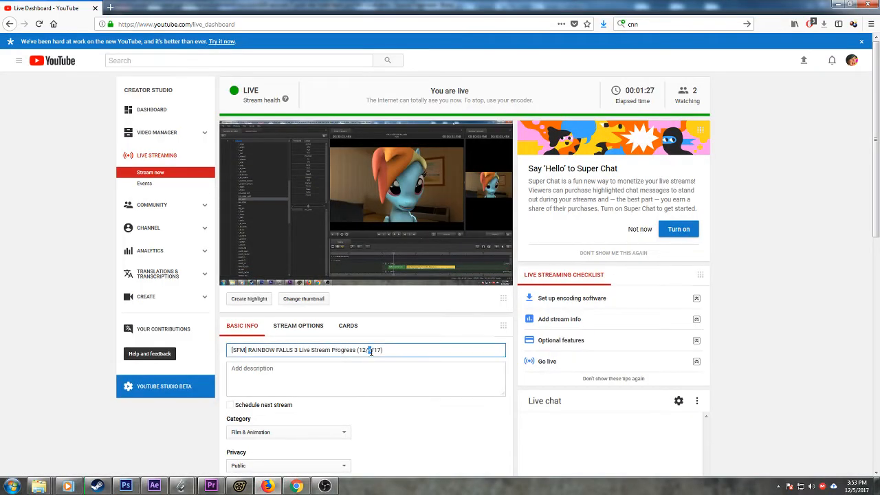
type("5")
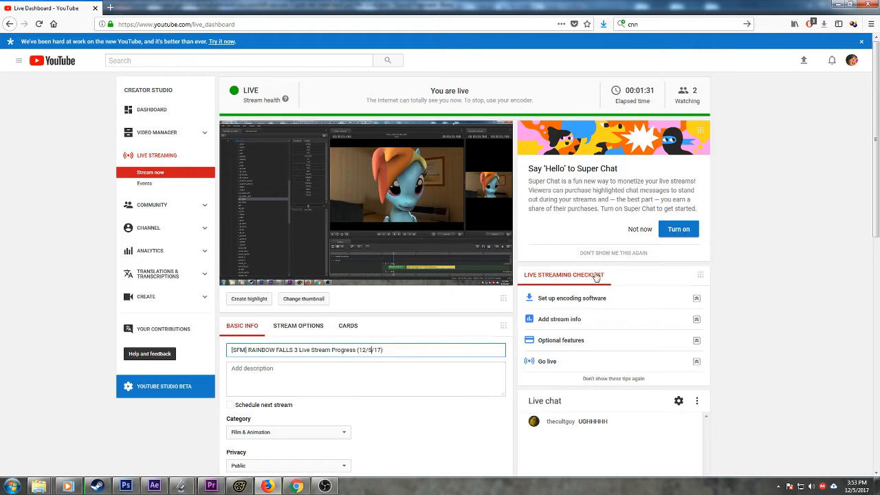
left_click(740, 281)
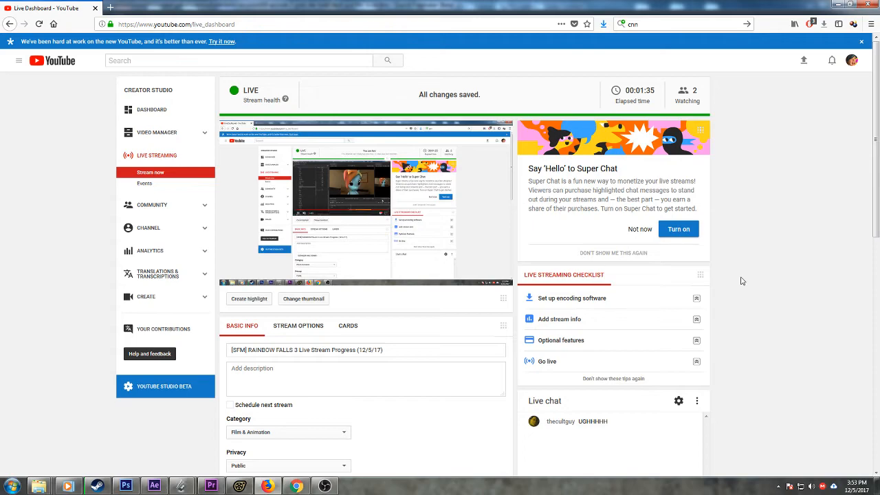
- Return to Source Filmmaker and play the shot briefly from the current playhead position
left_click(838, 5)
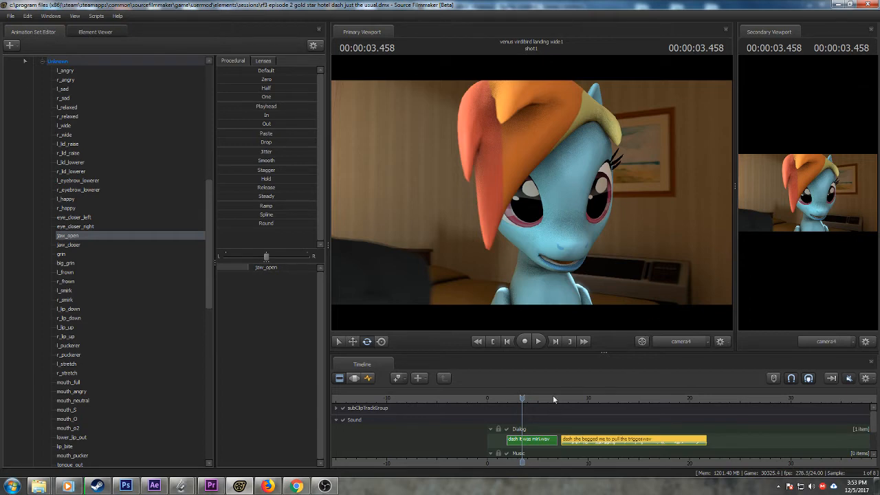
key("space")
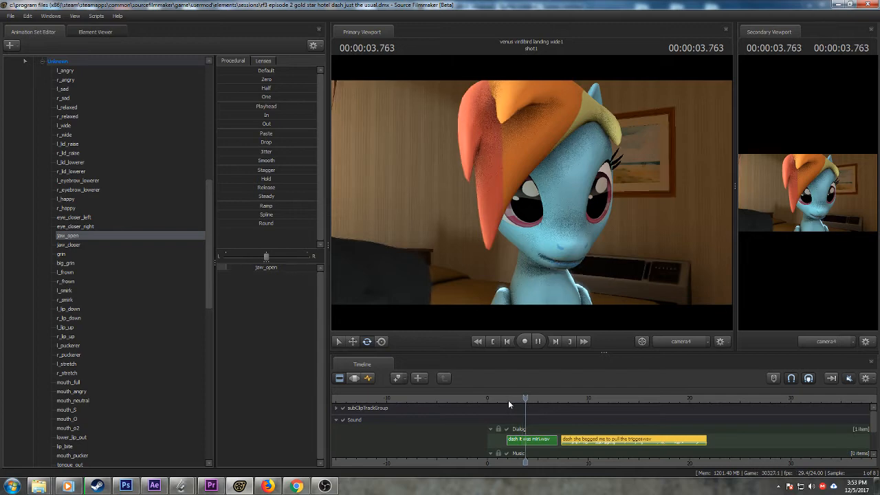
key("space")
- Show the jaw_open curve in the Graph Editor and view the face through the Work Camera at 2.666 seconds
left_click(370, 379)
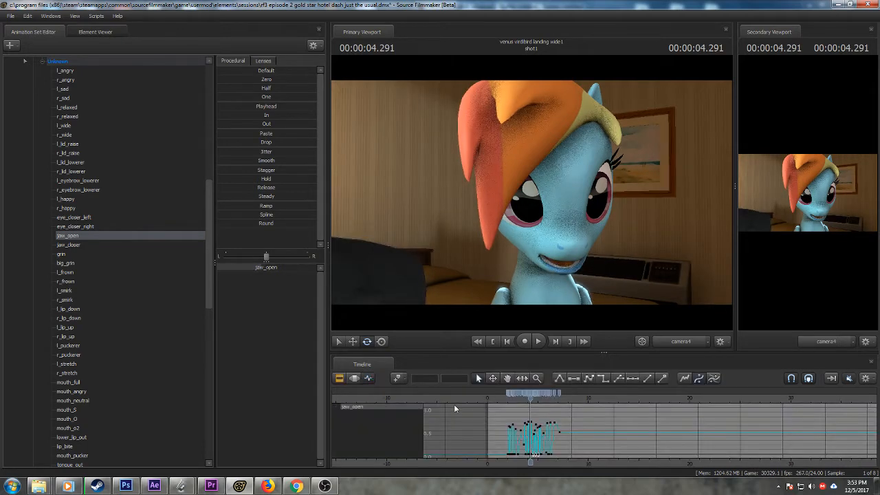
left_click_drag(507, 398, 515, 399)
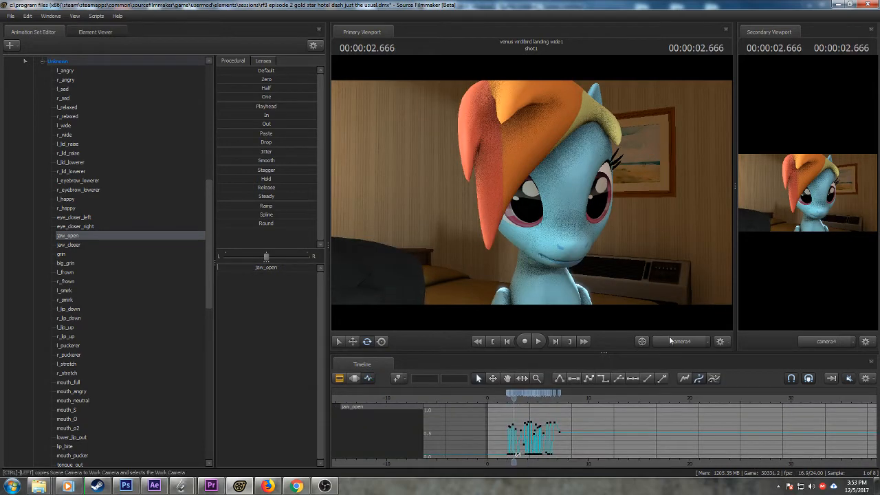
left_click(672, 344)
scroll(524, 420, "up", 5)
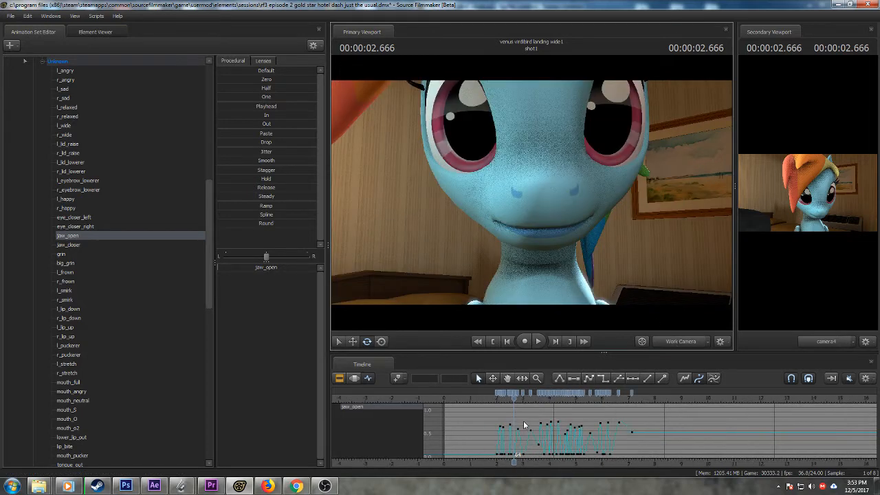
- Select the grin control and key it at about 0.6 at 2.166 seconds
left_click(65, 254)
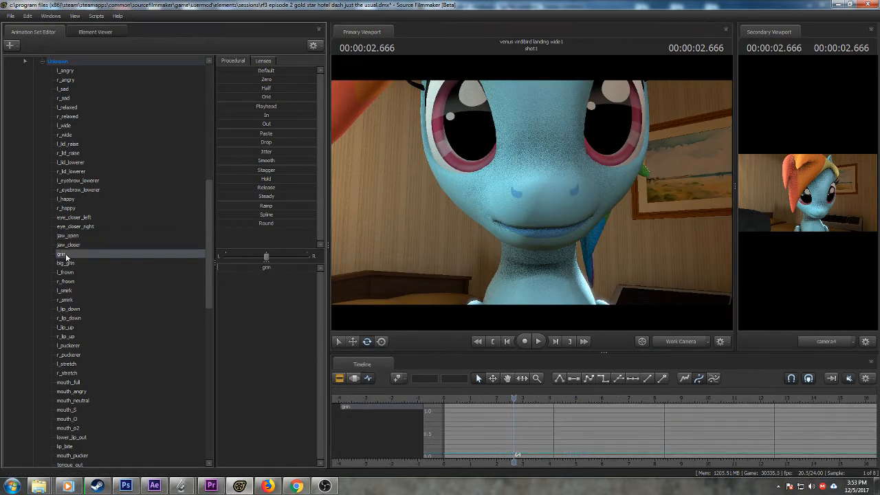
scroll(452, 417, "up", 3)
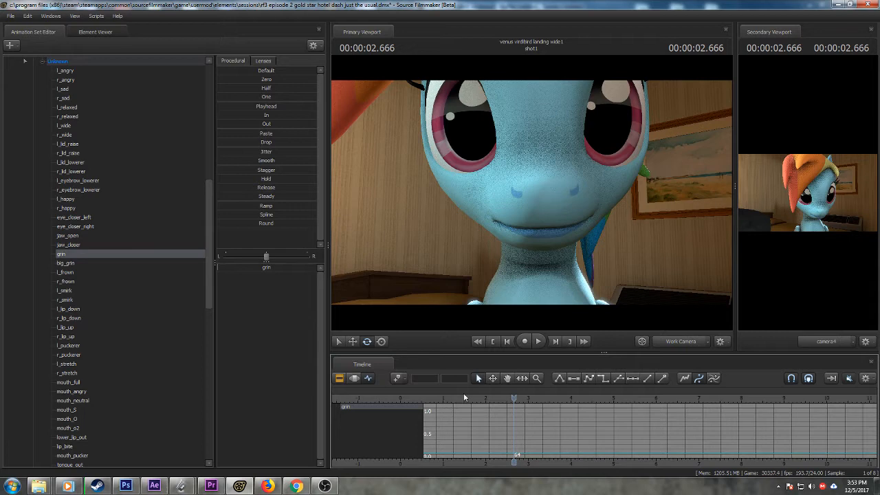
left_click(464, 398)
left_click_drag(464, 398, 499, 399)
scroll(484, 417, "down", 3)
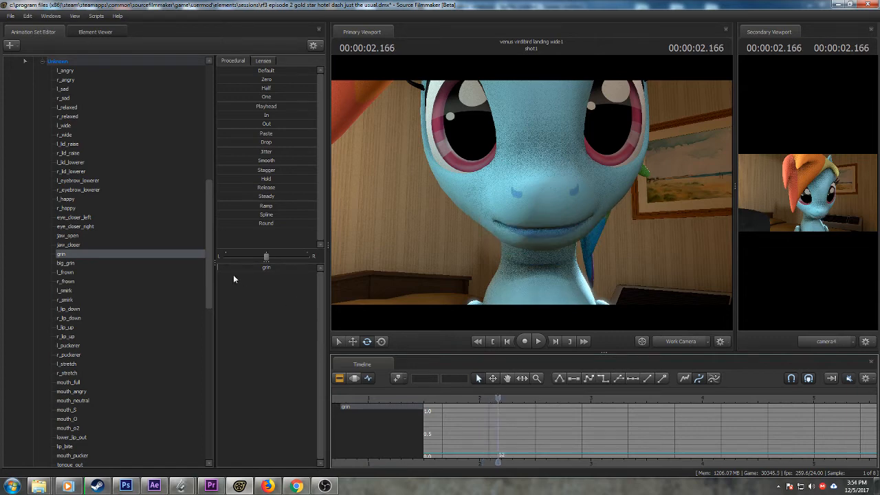
left_click_drag(219, 267, 270, 267)
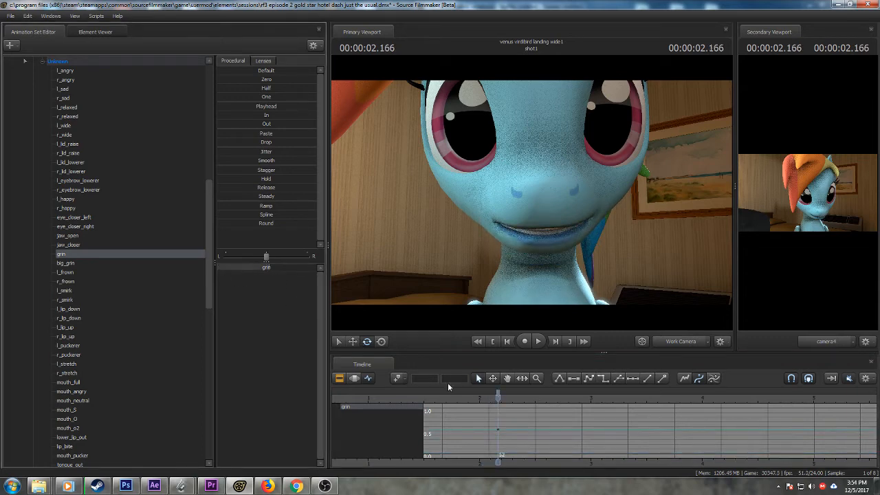
- Key the grin at zero on both sides of its first peak, at about 2.083 and 2.250 seconds
left_click_drag(497, 398, 490, 401)
left_click_drag(267, 269, 217, 268)
key("space")
key("space")
left_click_drag(433, 399, 507, 398)
left_click_drag(285, 268, 222, 268)
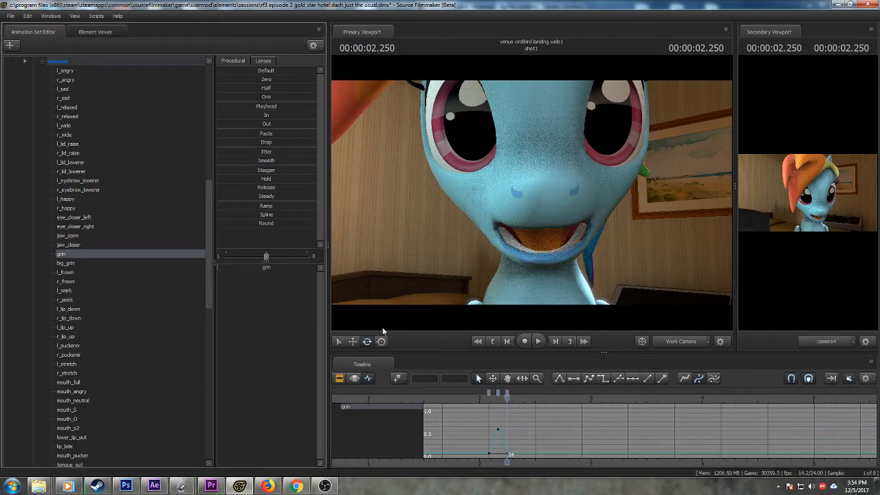
- Add a second grin peak of about 0.6 at 2.291 seconds and return it to zero at 2.333 seconds
left_click(511, 399)
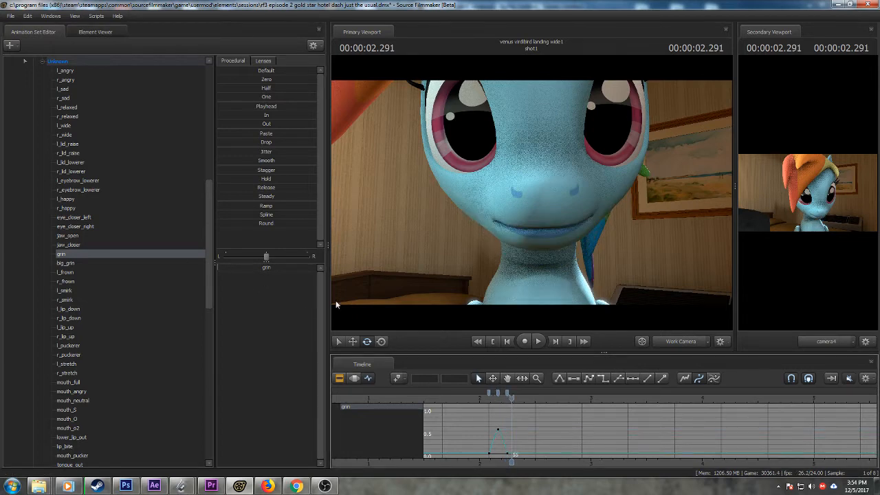
left_click_drag(247, 272, 302, 273)
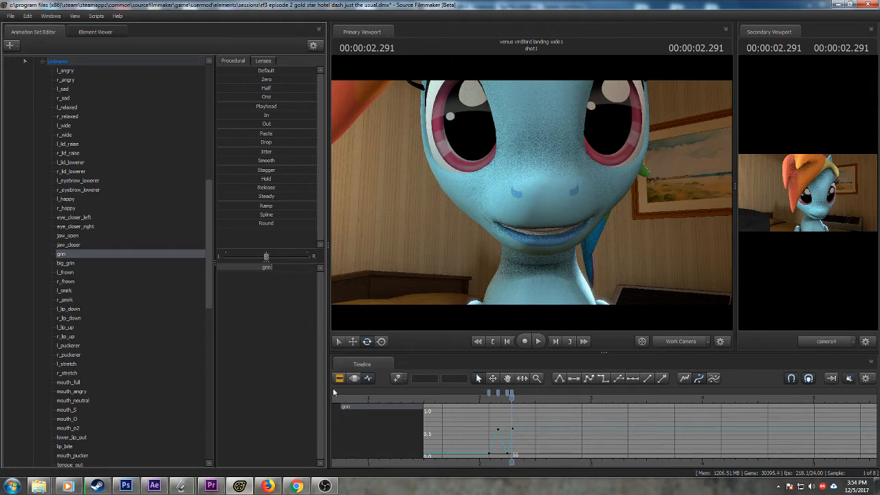
middle_click_drag(491, 465, 514, 464)
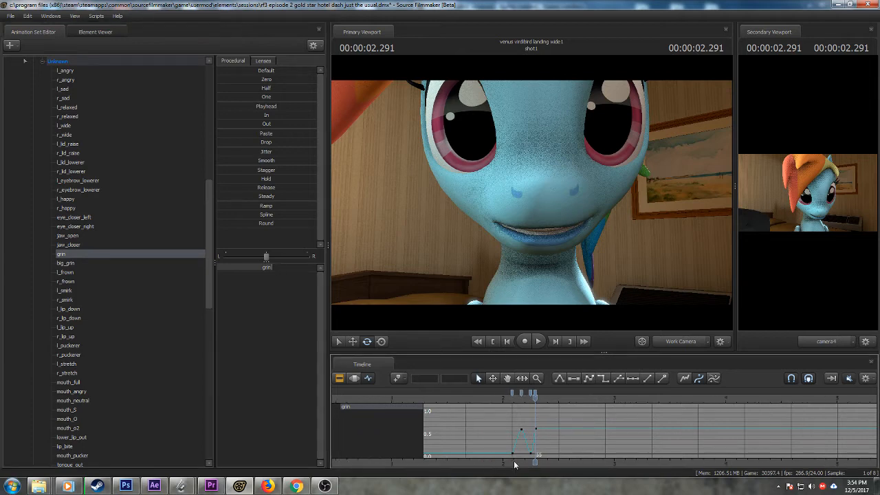
scroll(514, 465, "up", 1)
scroll(512, 444, "up", 1)
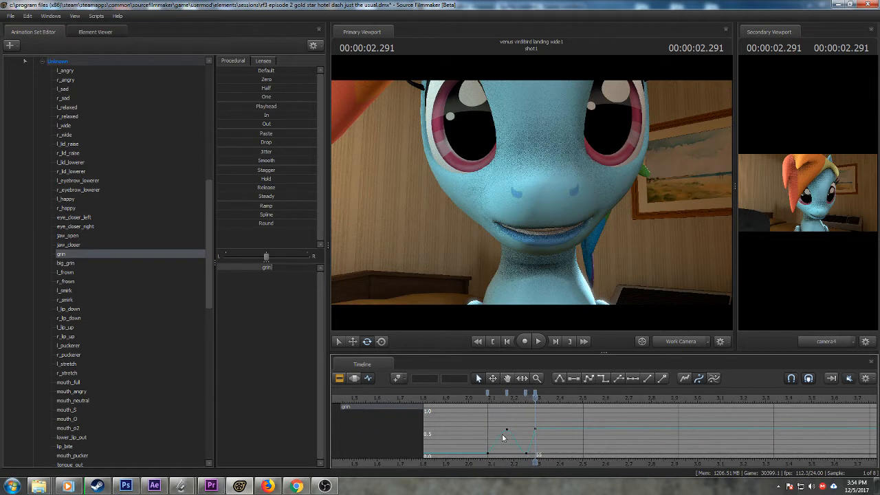
left_click_drag(487, 402, 537, 408)
left_click_drag(538, 401, 545, 399)
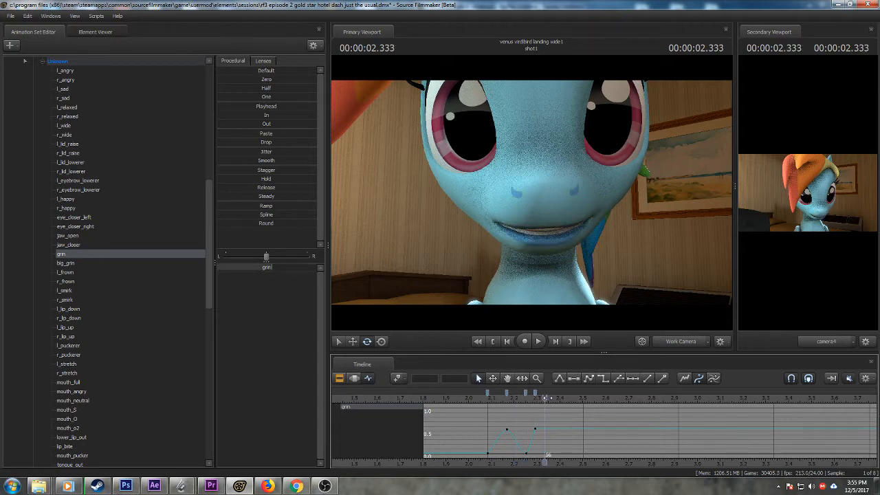
left_click_drag(282, 271, 220, 268)
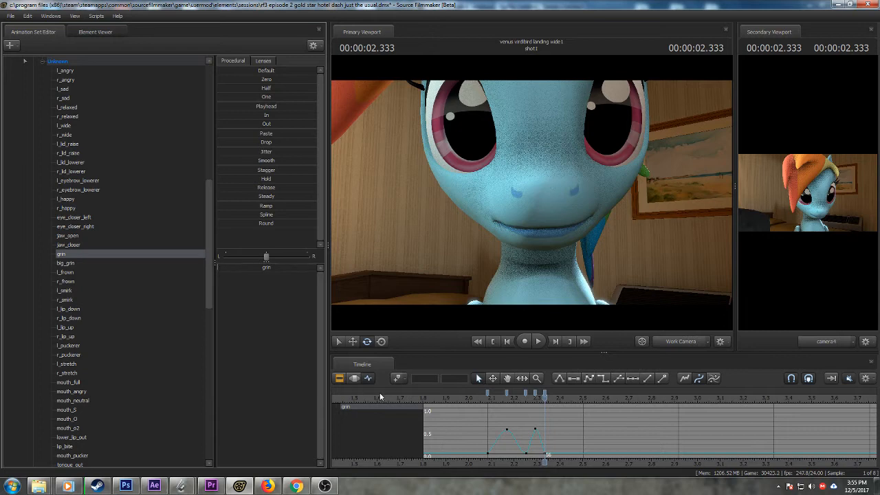
- Key the grin at about 0.75 at 2.541 seconds and at zero at 2.500 seconds
scroll(497, 412, "up", 2)
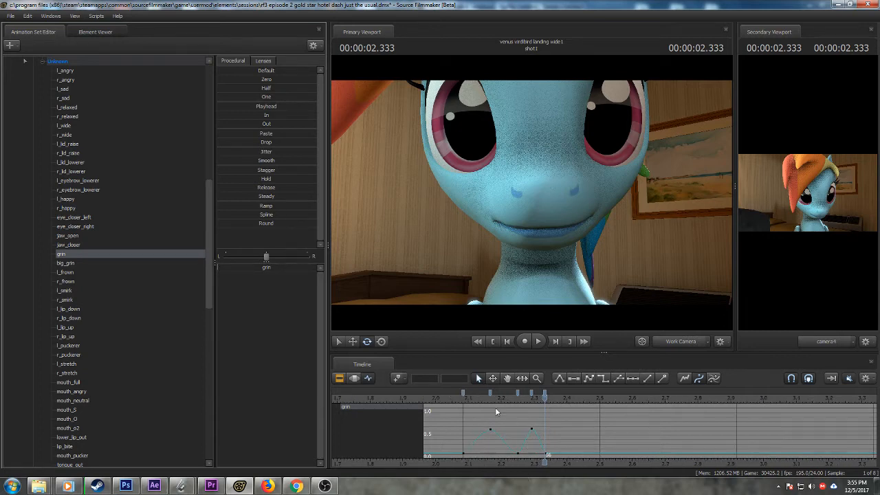
left_click_drag(466, 400, 612, 407)
left_click_drag(260, 271, 287, 271)
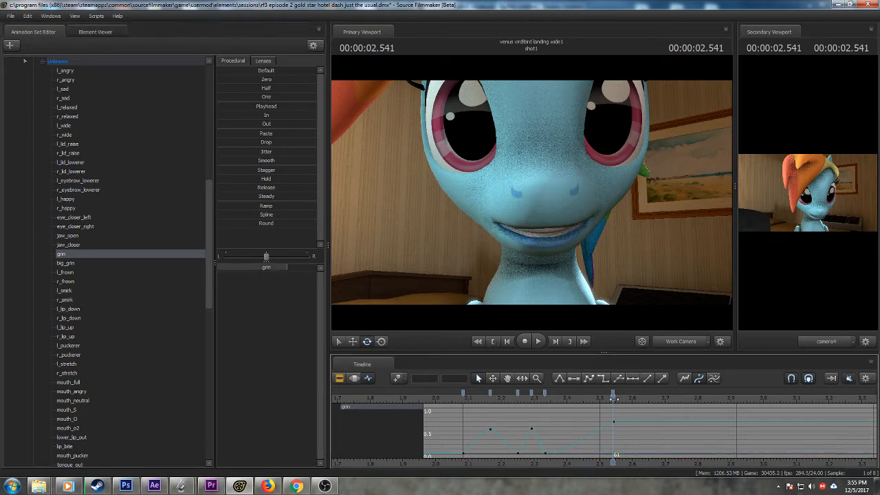
left_click_drag(613, 398, 599, 399)
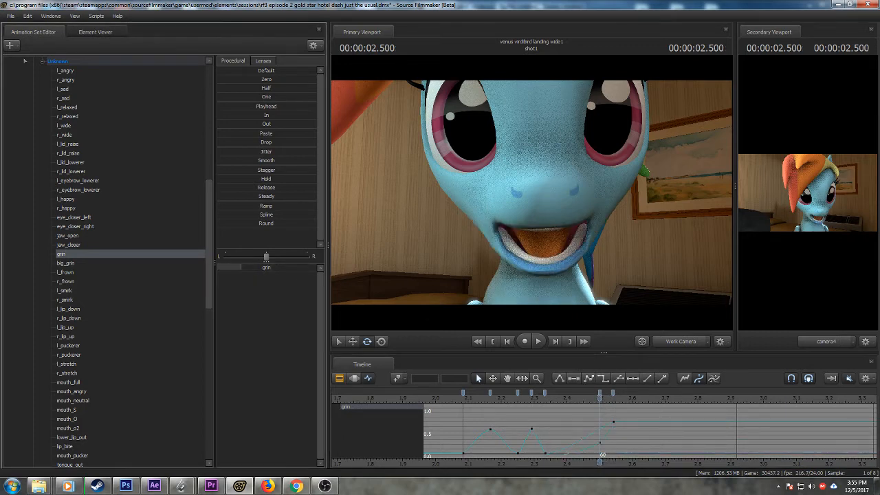
left_click(600, 391)
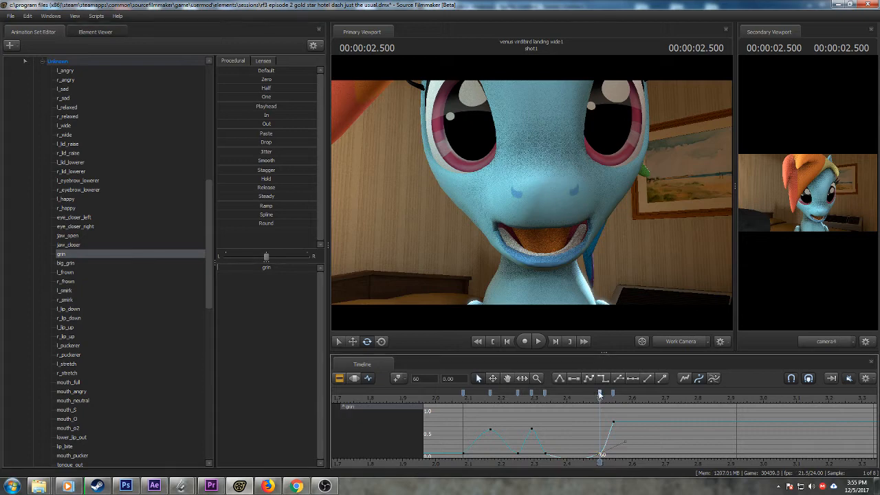
- Flatten the grin curve between the 2.333 and 2.500 second keyframes by changing their tangents, and preview the motion
left_click(561, 379)
left_click(560, 379)
left_click(460, 399)
key("space")
key("space")
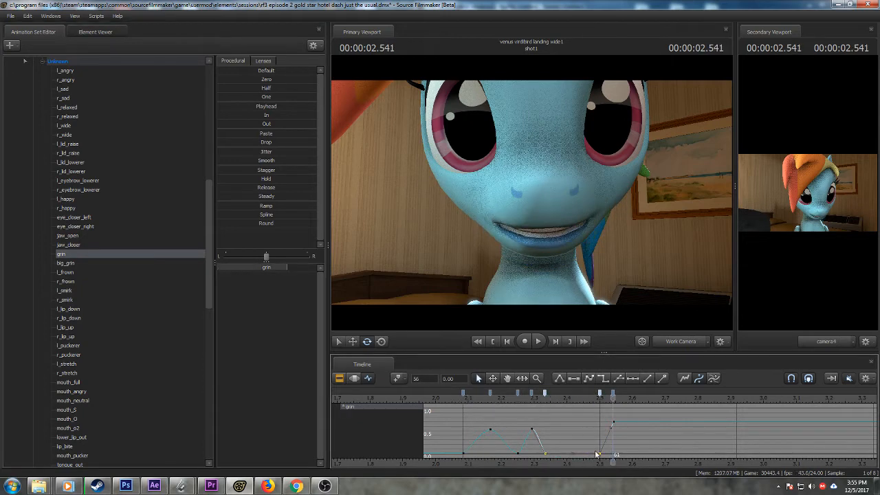
- Hold the grin at about 0.75 until about 2.625 seconds and key it back to zero at about 2.708 seconds
middle_click_drag(612, 398, 561, 393)
left_click_drag(563, 398, 621, 400)
left_click(397, 379)
- Play back the keyed grin motion and review it through camera4
key("space")
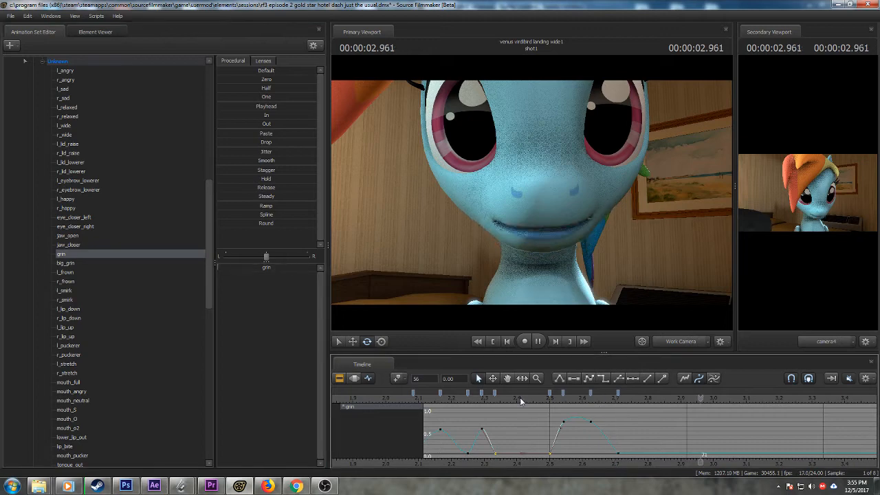
scroll(577, 420, "down", 1)
scroll(576, 417, "down", 1)
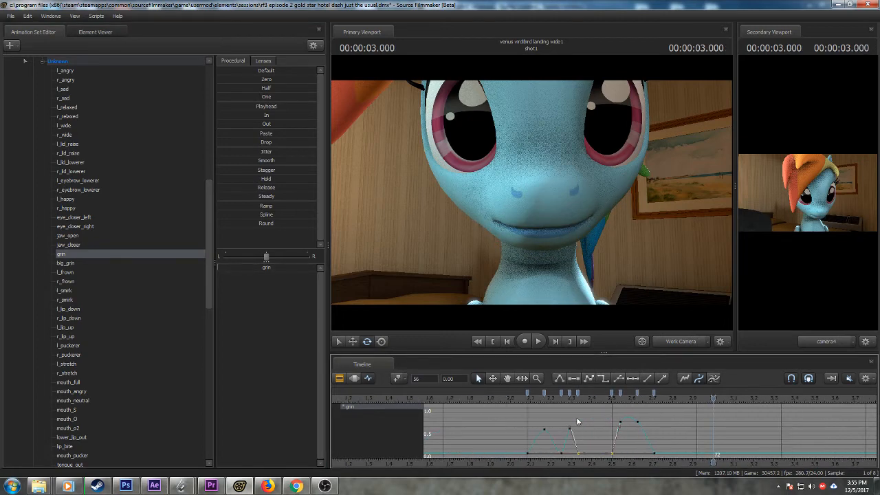
key("space")
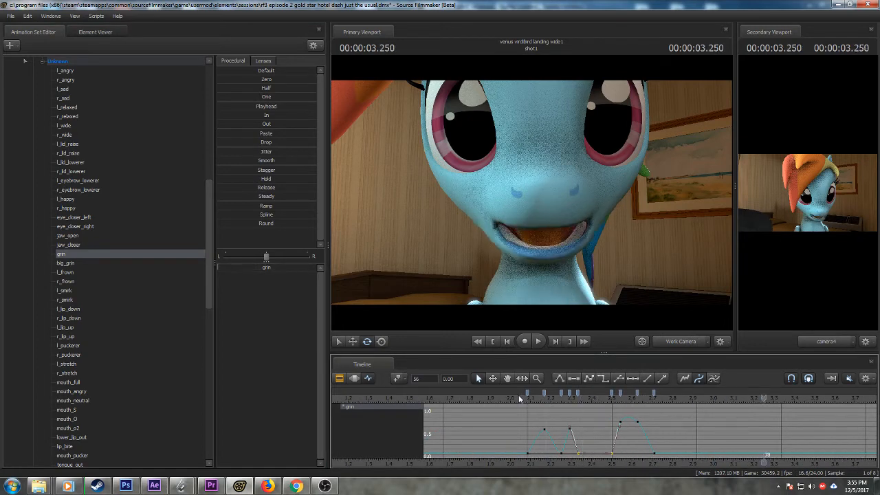
left_click(667, 341)
left_click(519, 398)
key("space")
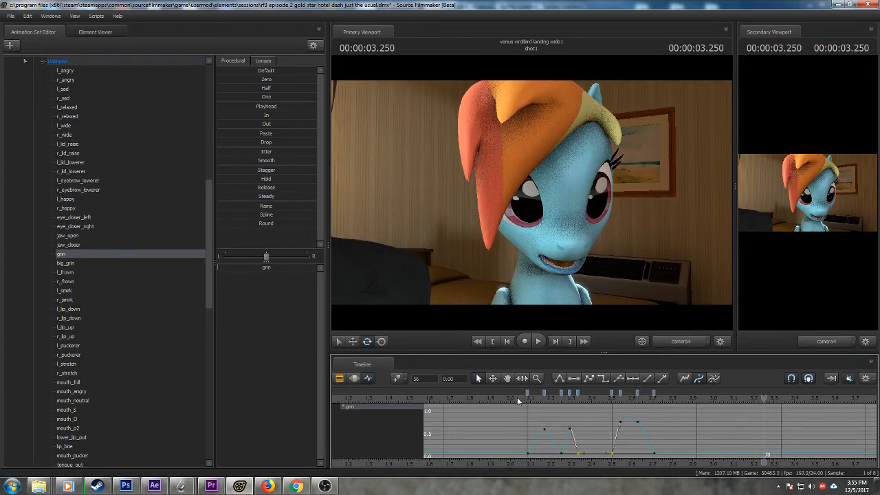
- Play back the grin motion and switch the primary viewport to the Work Camera
left_click(519, 399)
key("space")
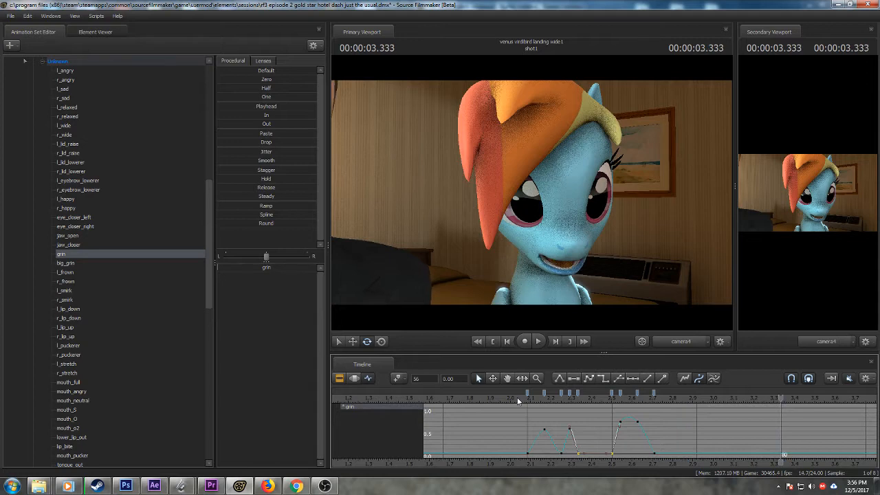
left_click(674, 341)
- Key the grin at about 0.7 at 3.791 seconds
middle_click_drag(628, 459, 528, 459)
scroll(527, 458, "up", 2)
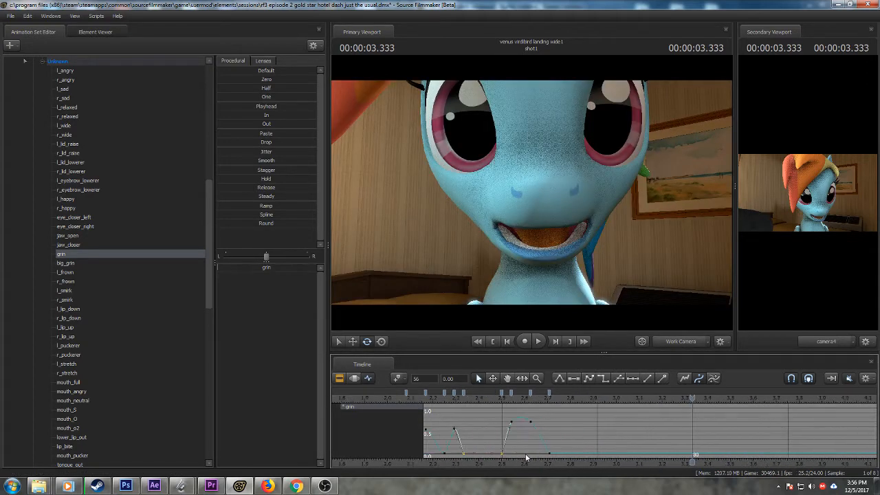
left_click_drag(510, 397, 645, 408)
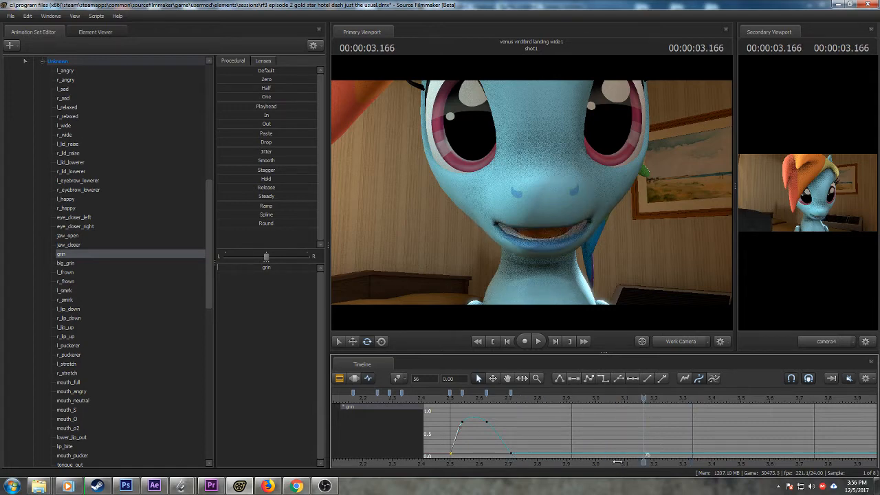
middle_click_drag(614, 460, 513, 452)
scroll(512, 452, "down", 2)
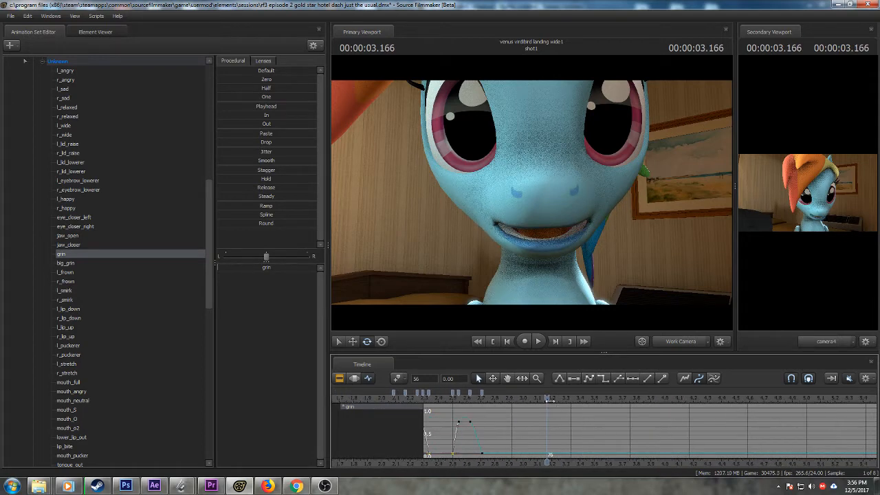
left_click_drag(549, 400, 637, 399)
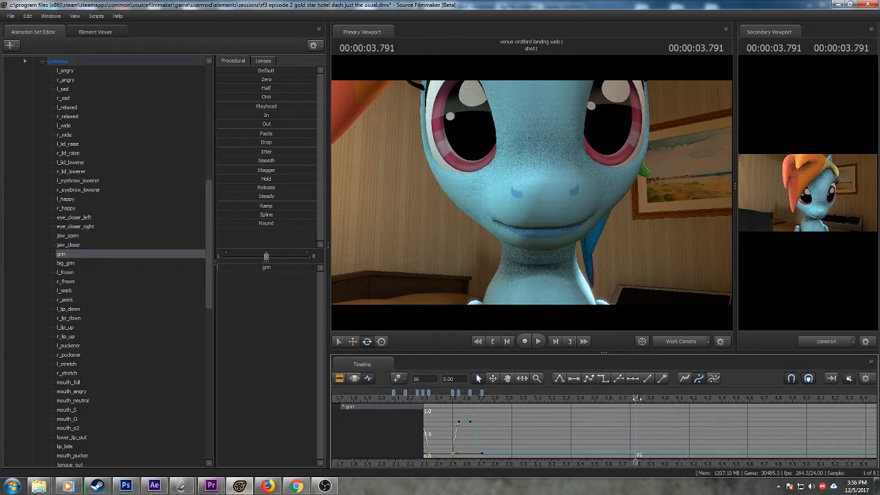
left_click_drag(226, 268, 283, 268)
- Key the grin at zero at 3.708 seconds, just before the new peak
scroll(595, 426, "up", 4)
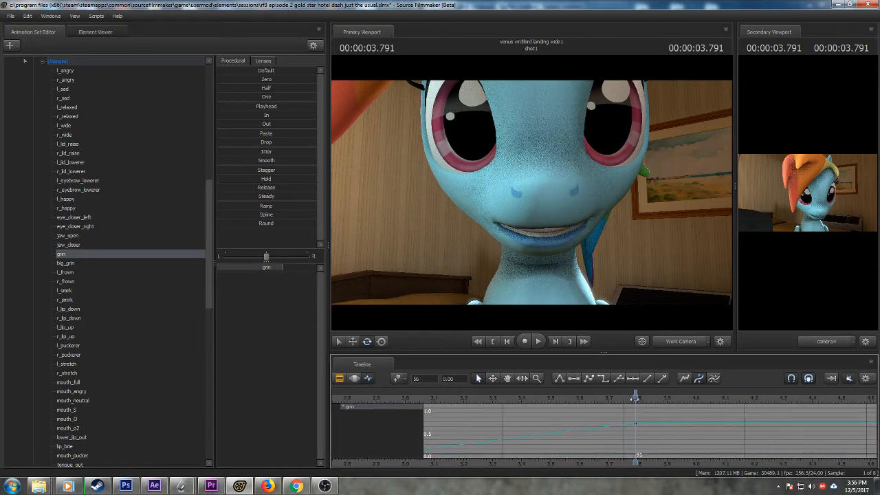
left_click(620, 400)
left_click_drag(620, 401, 616, 400)
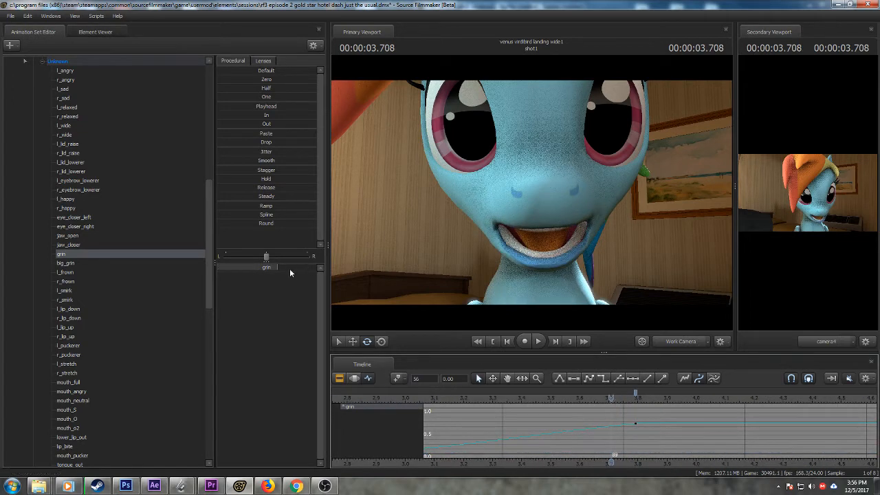
left_click_drag(281, 268, 221, 268)
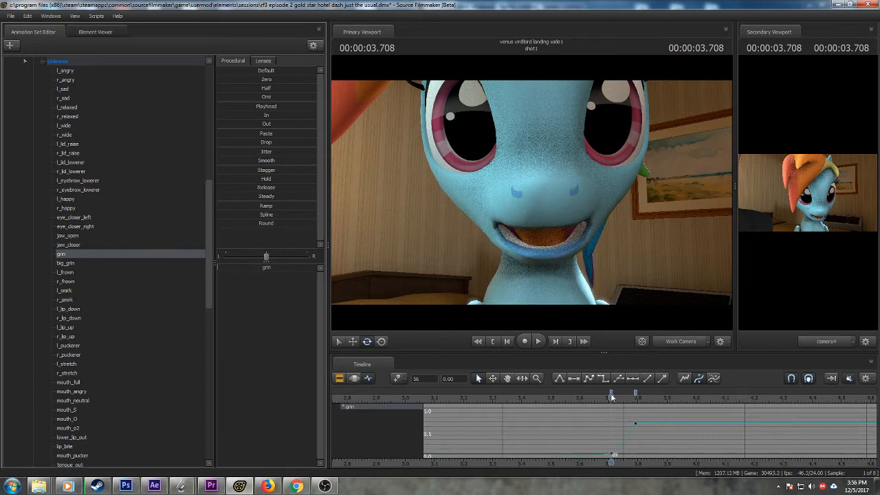
- Flatten the grin curve between the 2.708 and 3.708 second keyframes by changing their tangents to linear
scroll(582, 434, "down", 1)
scroll(581, 431, "down", 1)
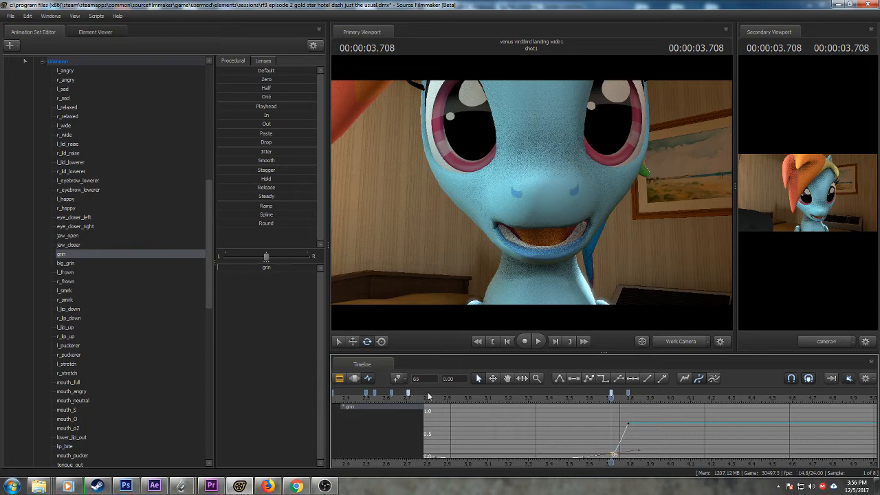
left_click(558, 379)
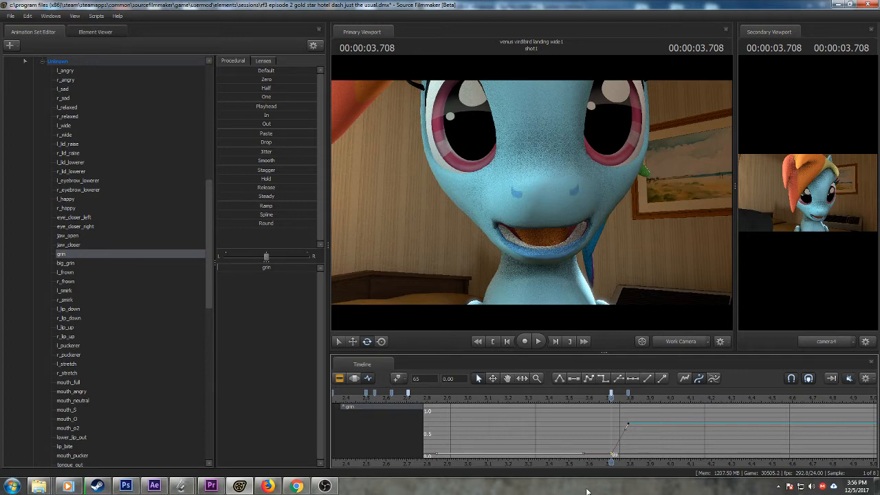
- Key the grin at zero at 3.875 seconds and at about 0.65 at 4.000 seconds
scroll(608, 410, "up", 2)
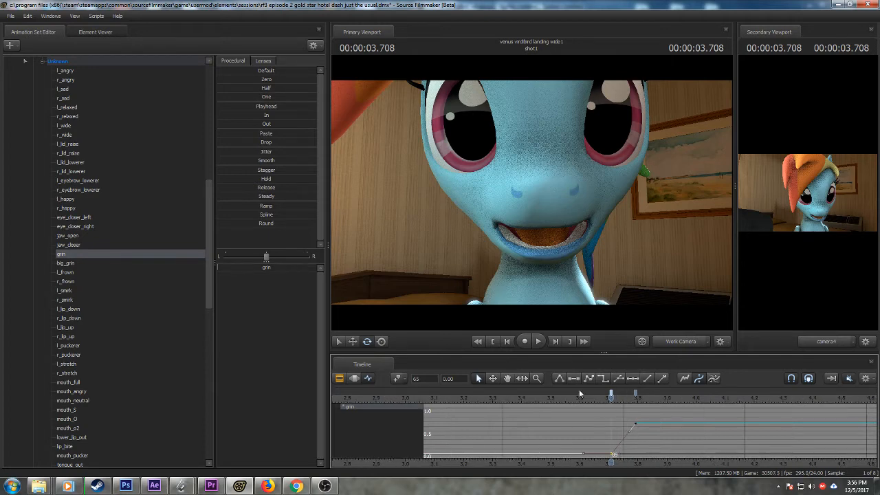
left_click(579, 398)
left_click_drag(579, 397, 659, 399)
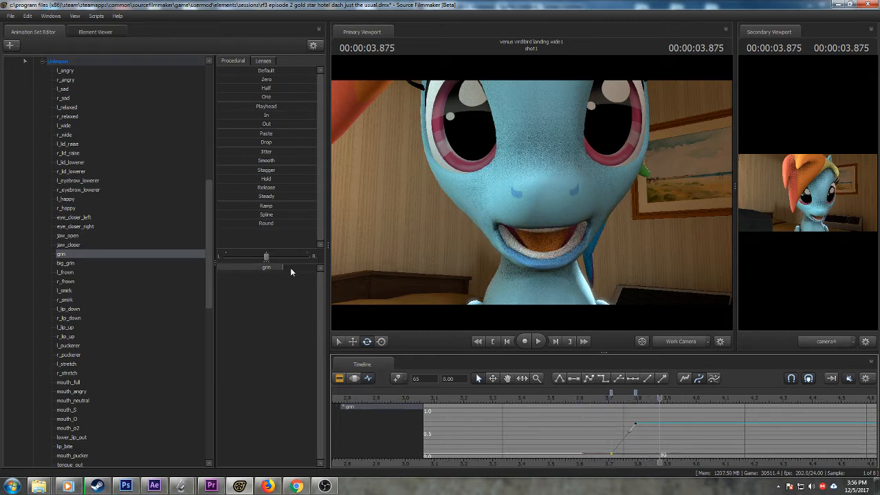
left_click_drag(660, 397, 695, 398)
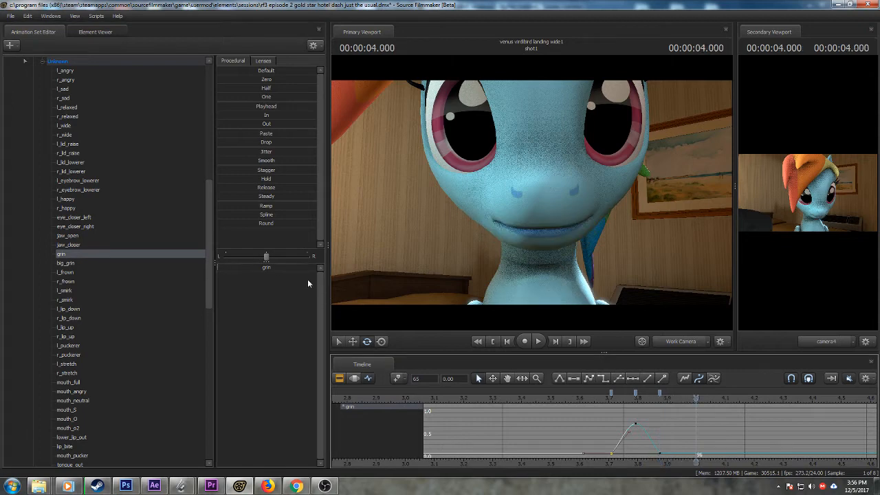
left_click_drag(256, 267, 275, 266)
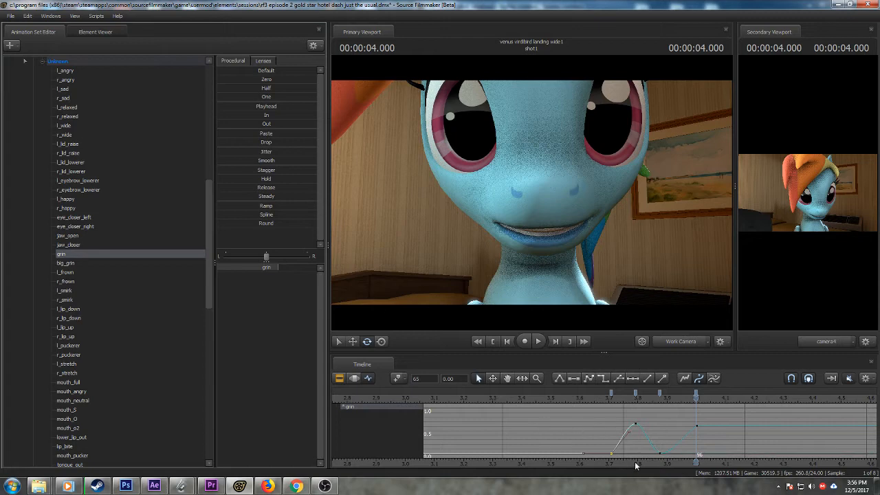
- Preview the new grin motion and key the grin at zero at 4.041 seconds
scroll(495, 440, "down", 3)
left_click(496, 392)
key("space")
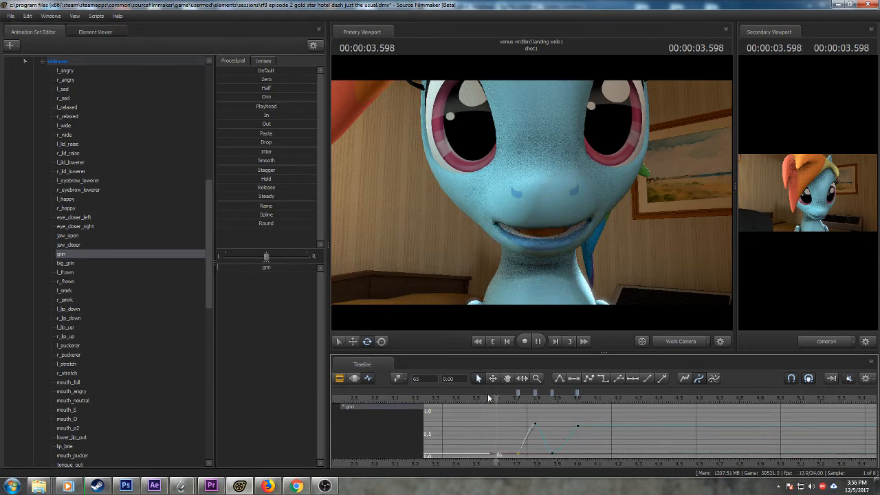
left_click(577, 399)
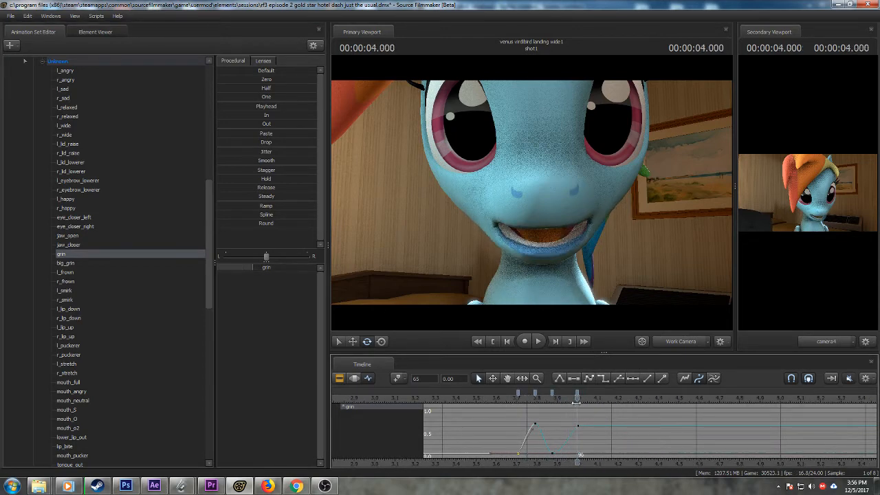
mouse_move(577, 403)
left_mouse_down()
mouse_move(595, 404)
mouse_move(587, 404)
left_mouse_up()
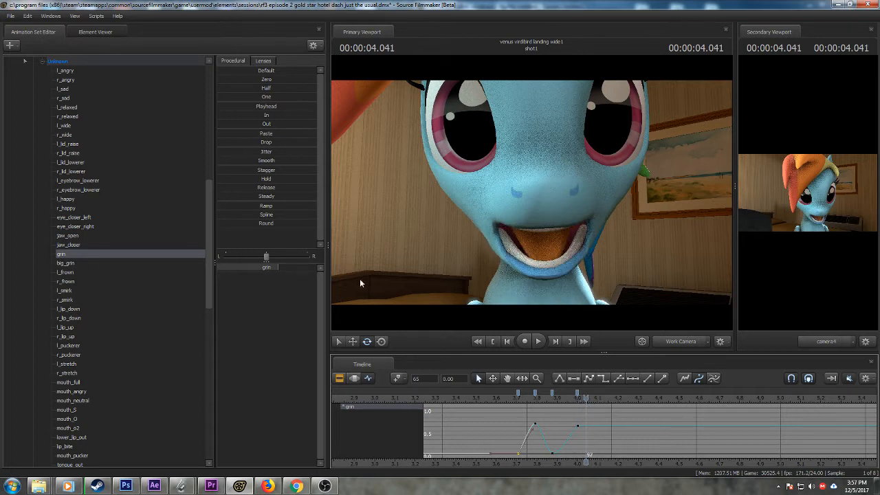
left_click_drag(272, 272, 275, 272)
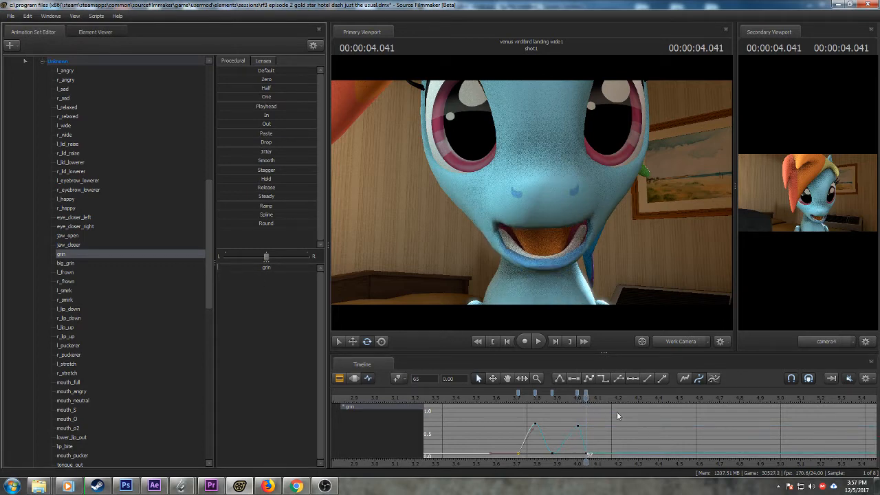
- Key the grin at about 0.75 at 4.125 seconds and back to zero at 4.291 seconds
left_click_drag(587, 399, 603, 400)
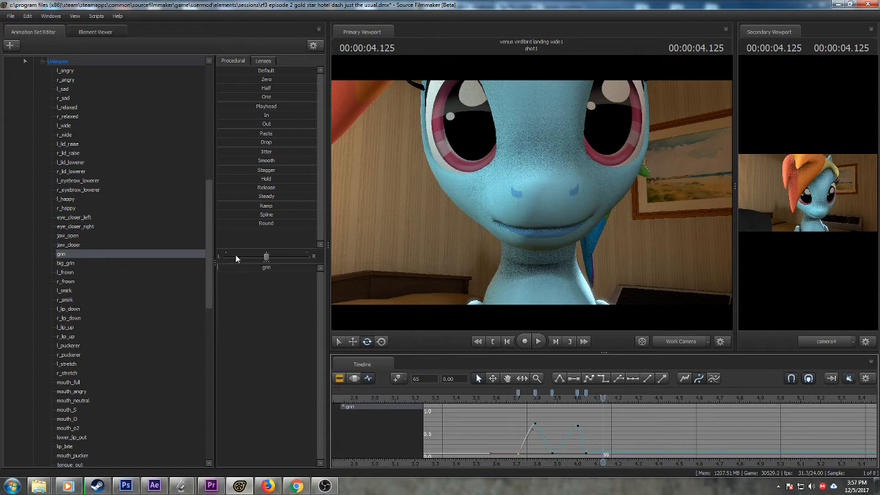
left_click_drag(240, 270, 315, 276)
left_click_drag(603, 399, 637, 397)
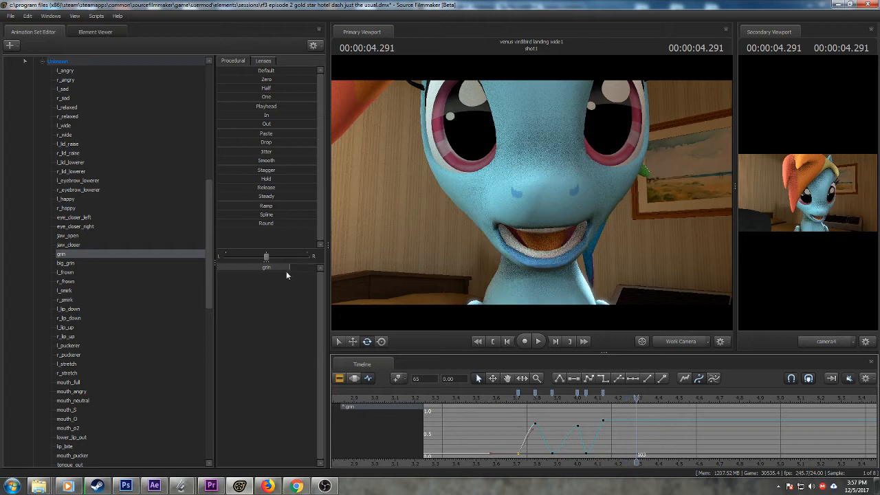
left_click_drag(286, 268, 183, 267)
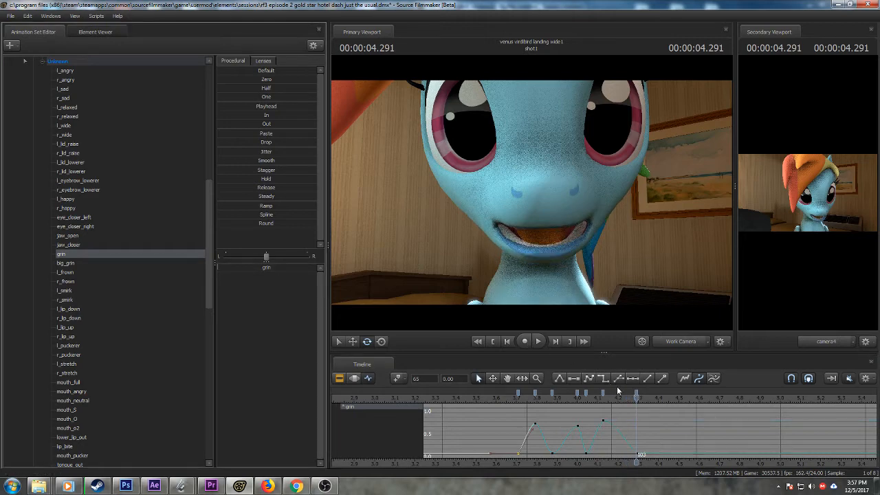
- Key the grin at about 0.7 at 4.625 seconds and at zero at 4.541 seconds
left_click_drag(639, 398, 705, 399)
mouse_move(268, 270)
left_mouse_down()
mouse_move(241, 270)
mouse_move(286, 270)
left_mouse_up()
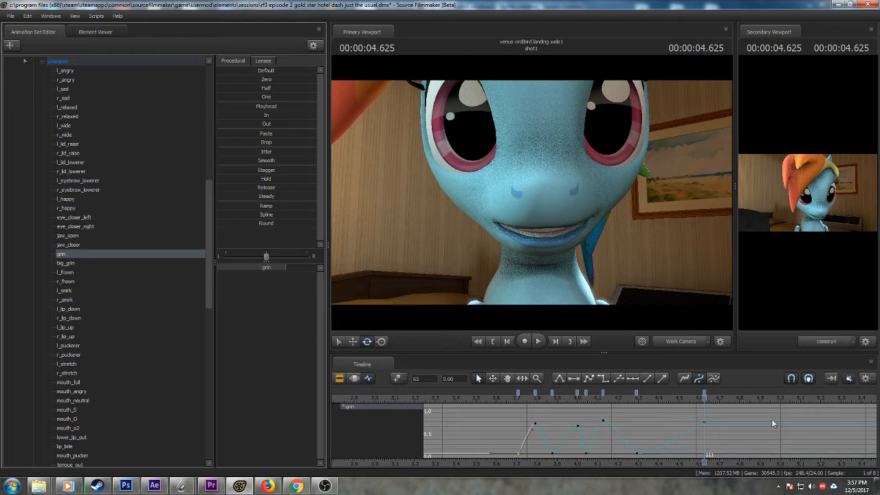
left_click_drag(703, 399, 685, 399)
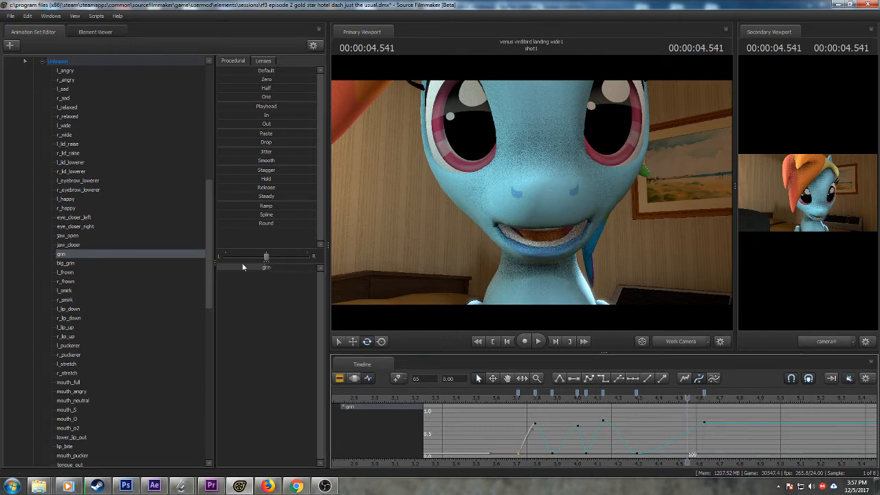
left_click_drag(264, 268, 217, 269)
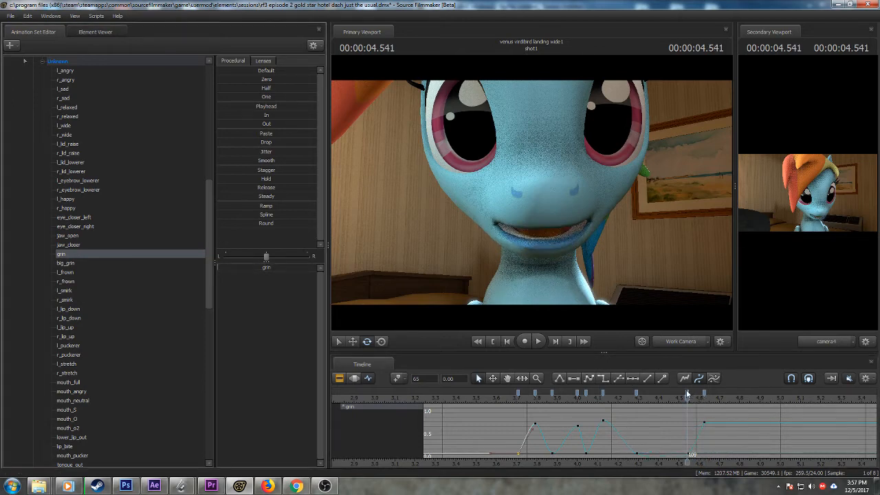
- Flatten the grin curve between the 4.291 and 4.541 second keyframes with linear tangents, and preview the motion
left_click(635, 392)
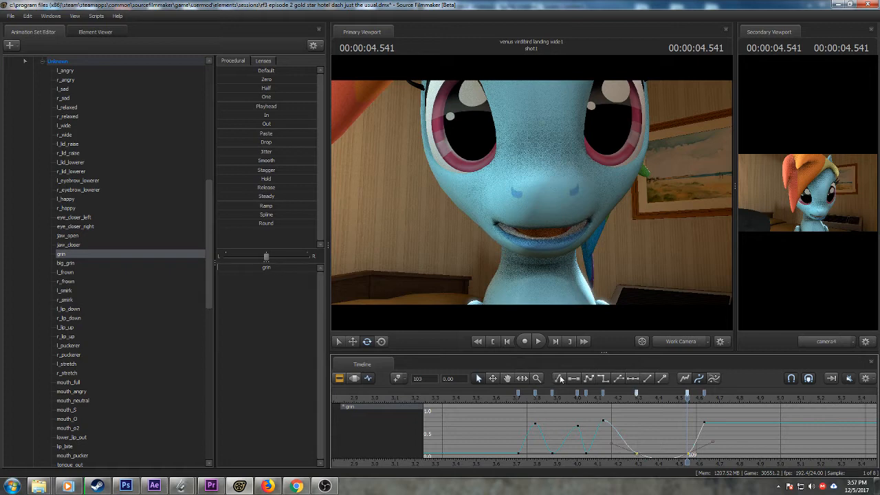
left_click(560, 378)
scroll(619, 440, "down", 3)
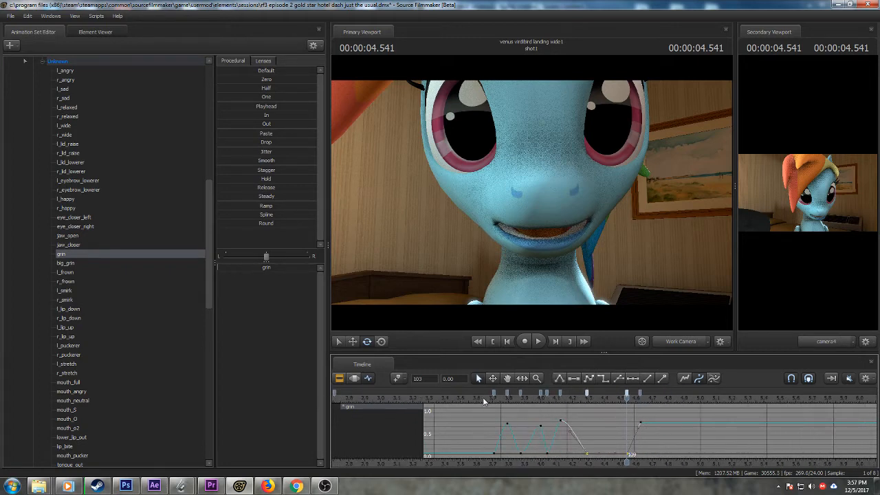
left_click(481, 402)
key("space")
key("space")
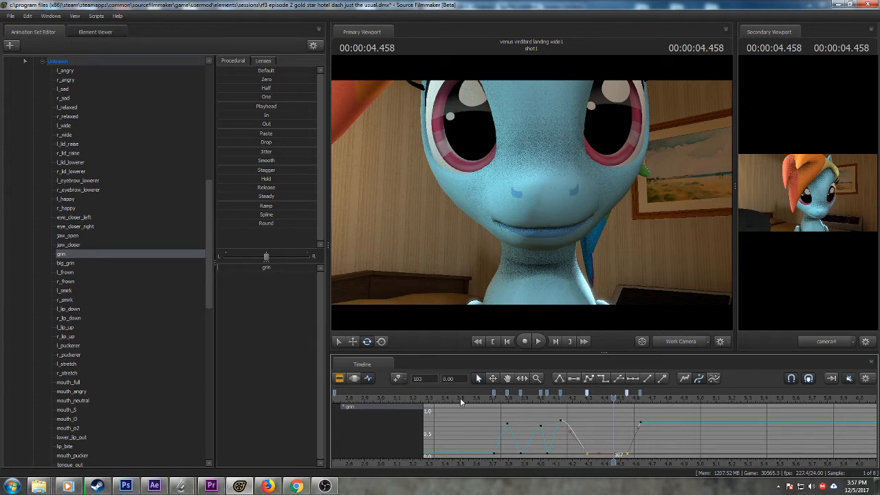
key("space")
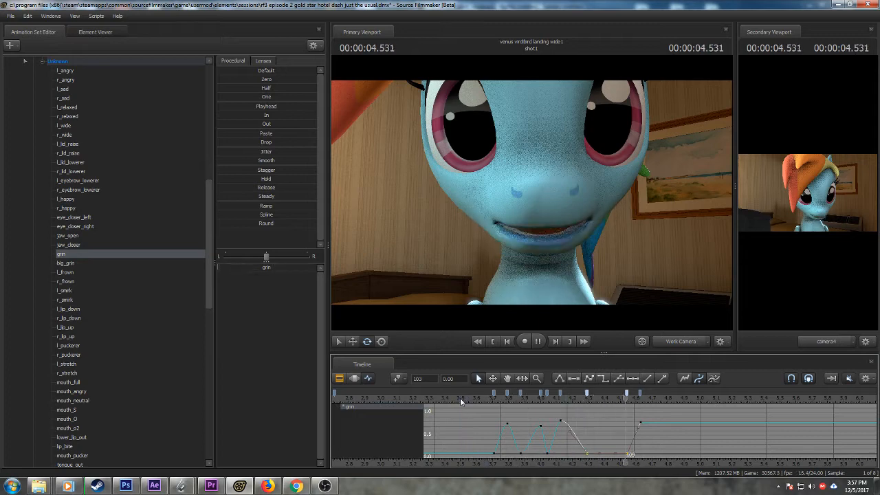
key("space")
- Key the grin at zero at 4.666 and 4.791 seconds, and at about 0.7 at 4.875 seconds
left_click_drag(612, 408, 649, 403)
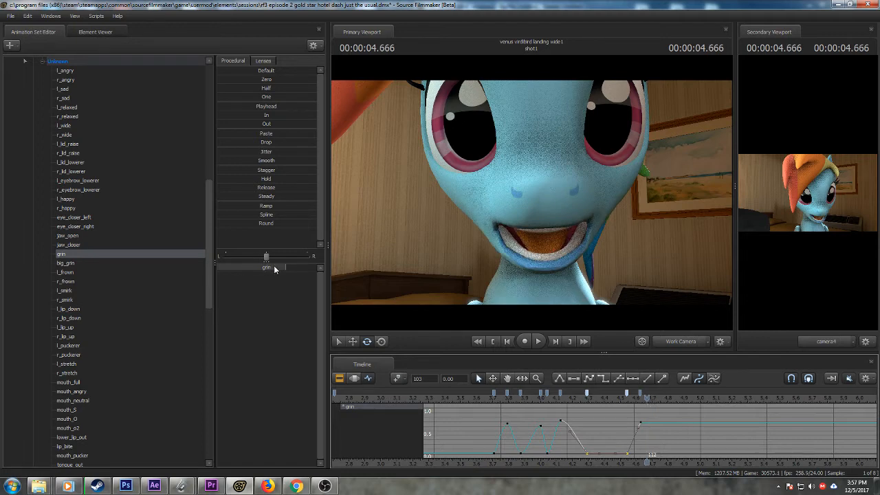
left_click_drag(648, 399, 679, 399)
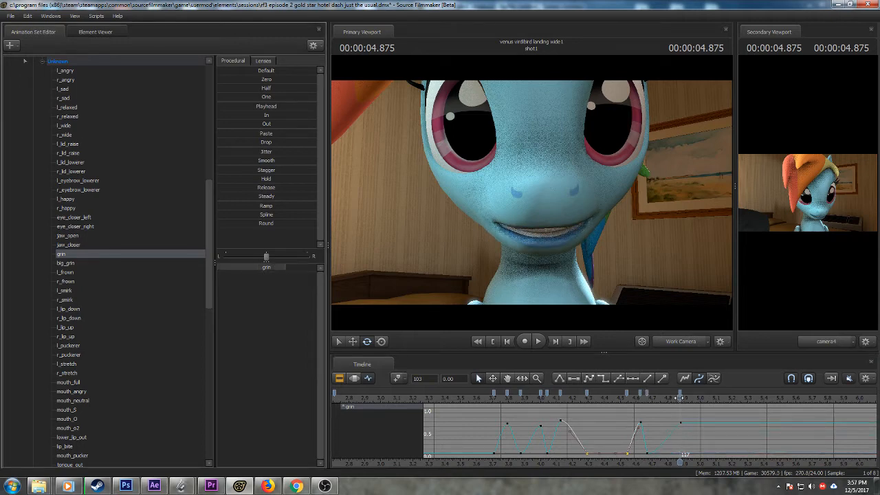
left_click_drag(680, 398, 667, 399)
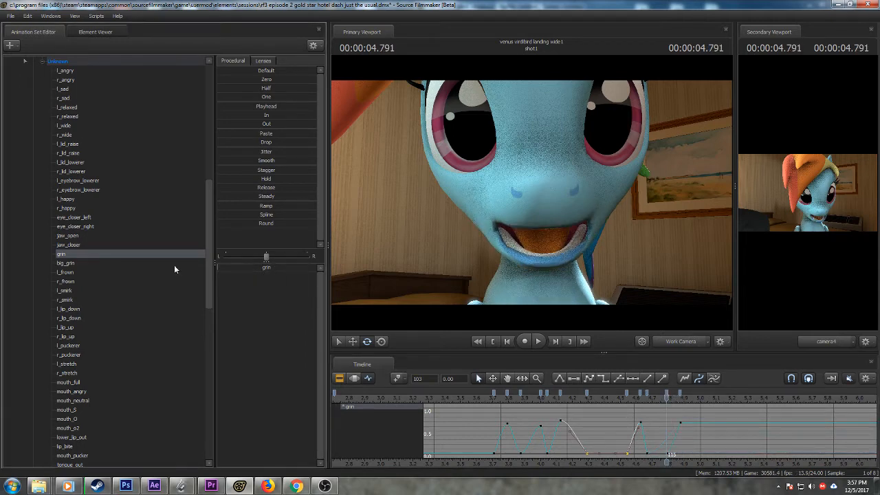
- Flatten the grin curve between the 4.666 and 4.791 second keyframes by making their tangents linear
left_click(667, 392)
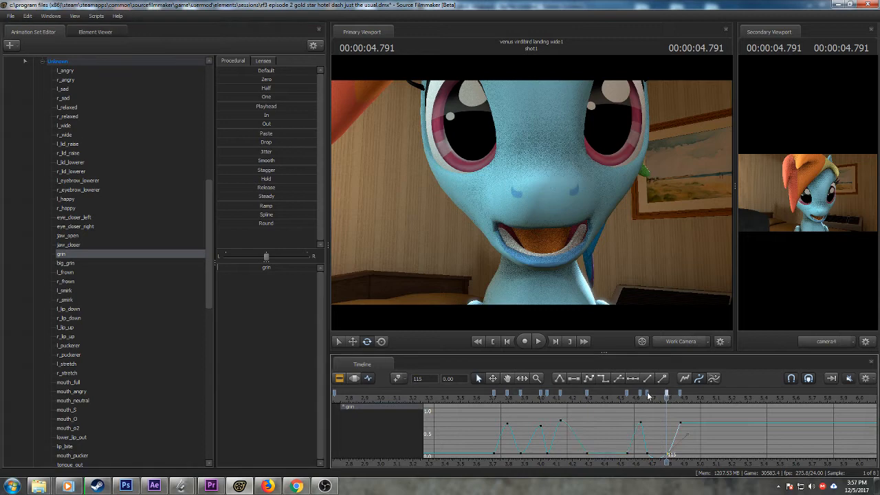
left_click(648, 394, "ctrl")
left_click(559, 379)
- Key the grin at zero at 4.916 seconds and move the playhead to 5.041 seconds
scroll(489, 455, "down", 2)
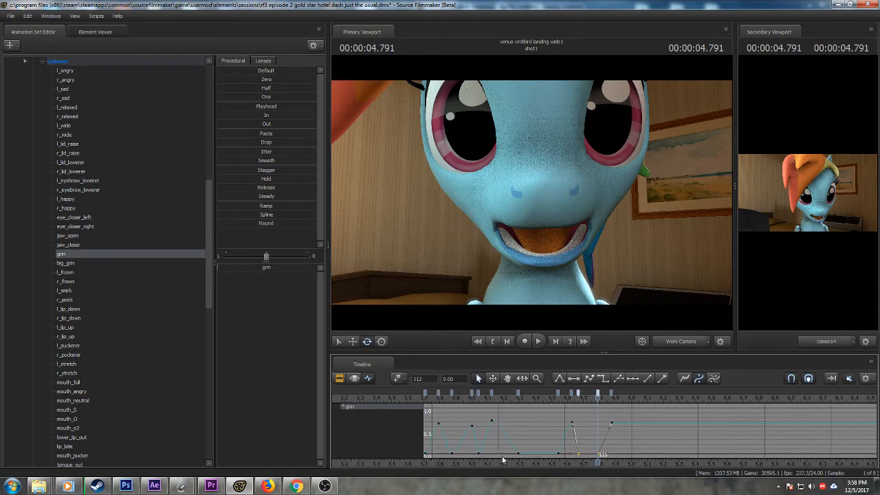
left_click_drag(453, 394, 604, 398)
scroll(619, 424, "up", 2)
left_click_drag(286, 268, 213, 277)
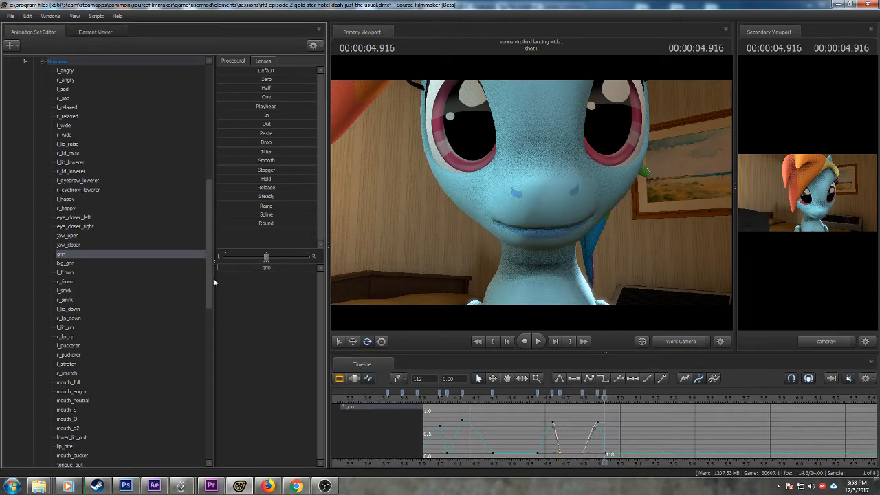
left_click_drag(613, 397, 627, 398)
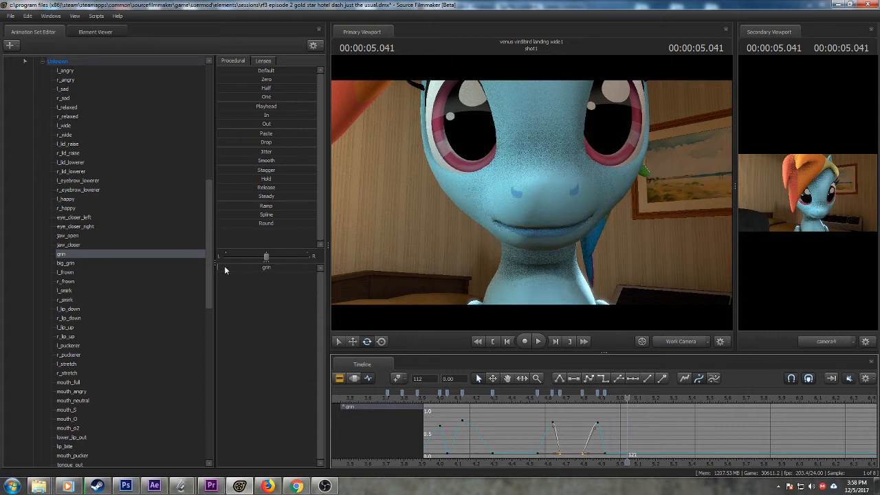
- Move the grin keyframe at 5.041 seconds to 5.083 seconds, and key the grin at zero at 5.041 seconds
scroll(603, 425, "up", 2)
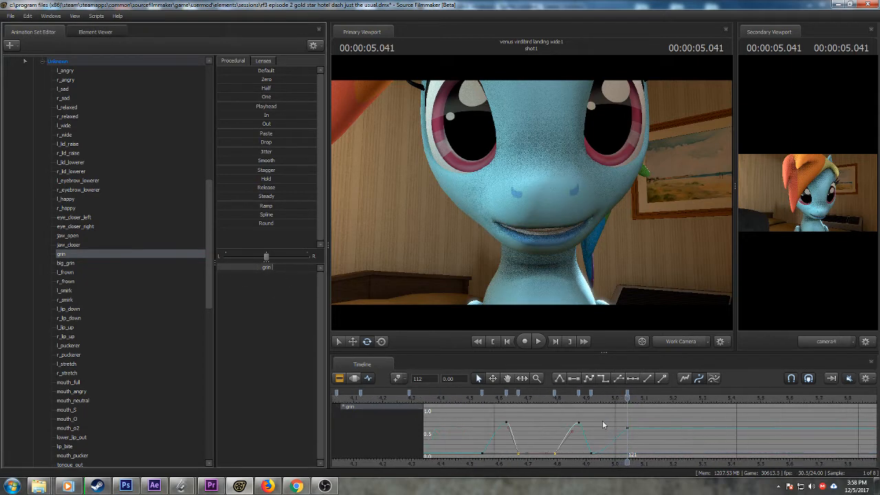
left_click_drag(628, 392, 640, 394)
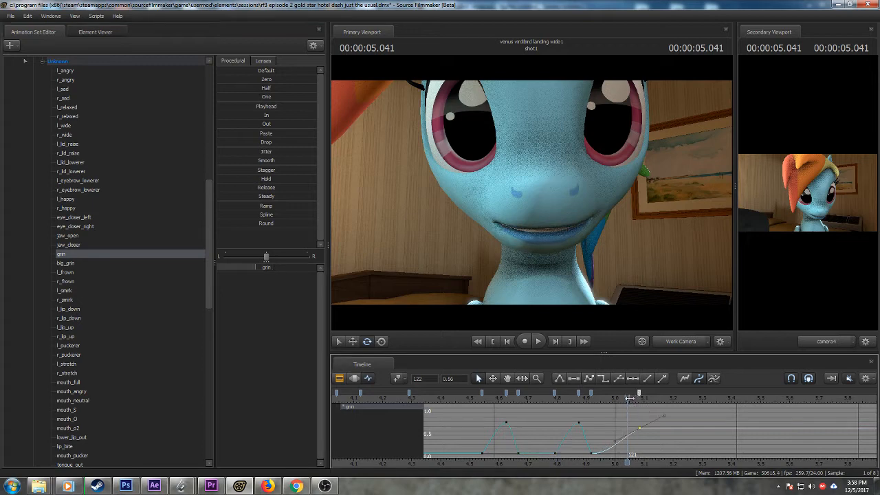
left_click_drag(254, 268, 217, 268)
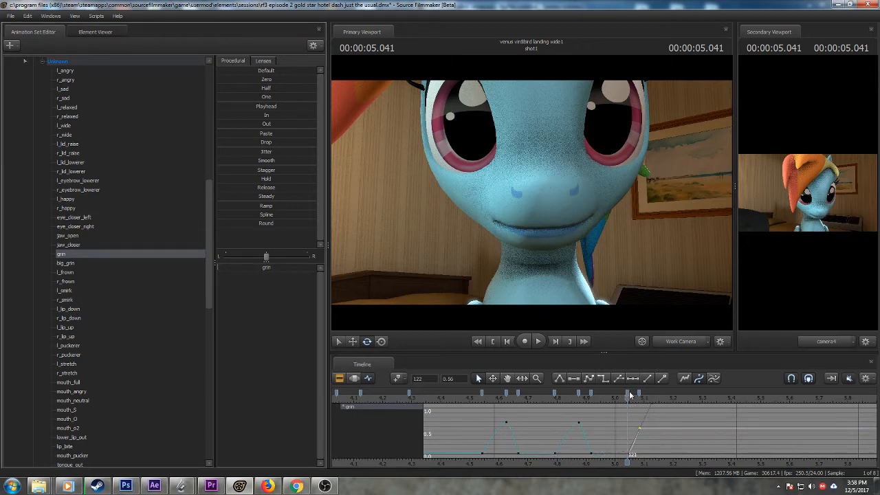
- Flatten the grin curve between the 4.916 and 5.041 second keyframes by making their tangents linear
left_click(591, 392)
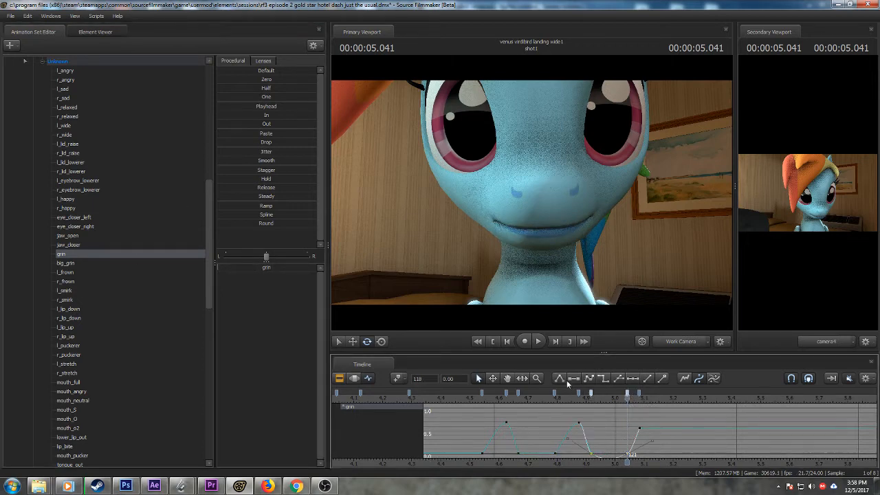
left_click(562, 379)
- Key the grin at zero at 5.125 seconds and at about 0.6 at 5.166 seconds
left_click_drag(579, 399, 651, 408)
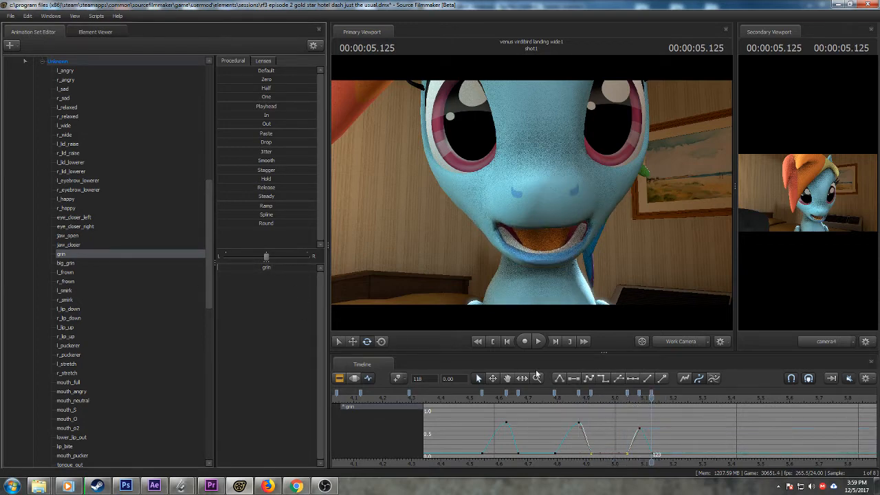
key("Right")
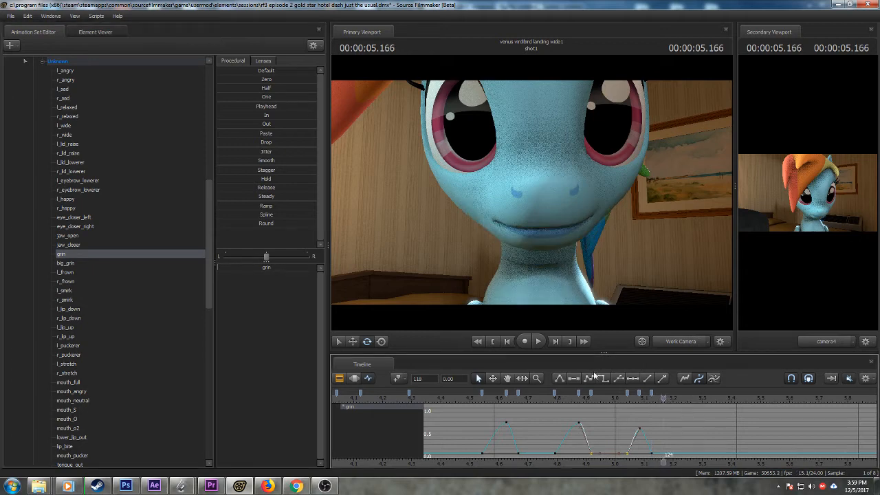
left_click_drag(257, 267, 279, 267)
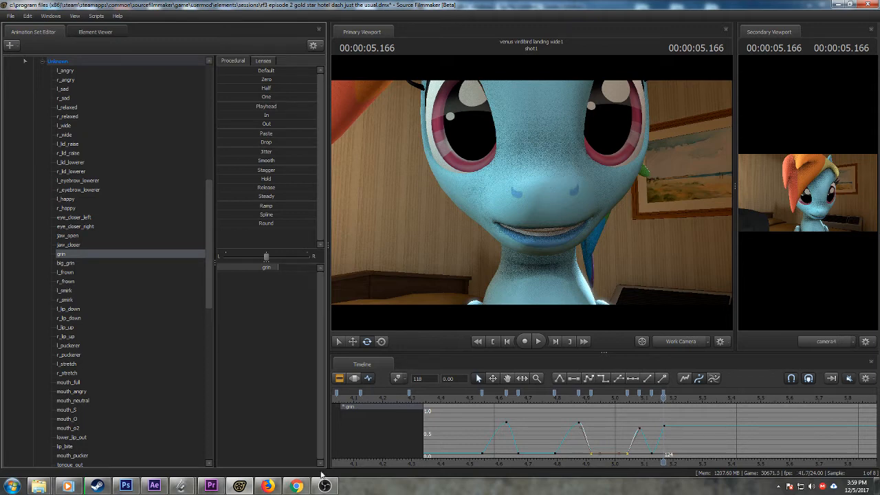
- Minimize the open windows to launch Discord from the desktop, and return to Source Filmmaker
left_click(835, 4)
left_click(807, 6)
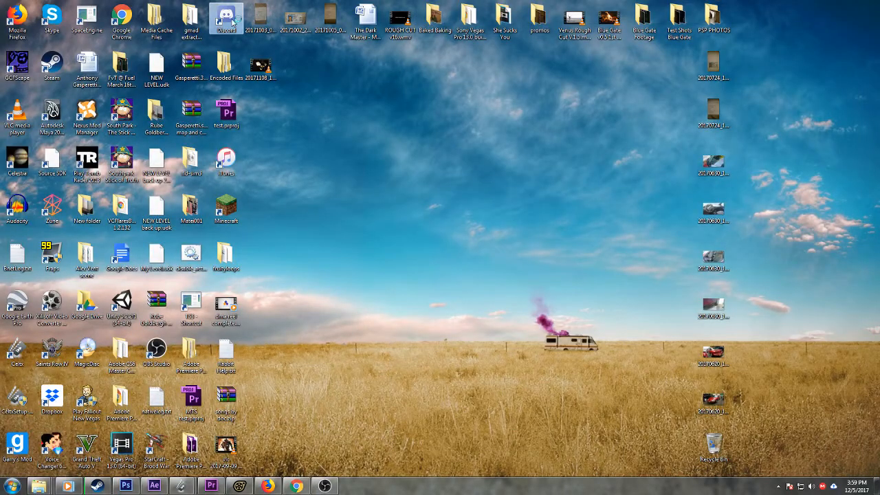
double_click(227, 19)
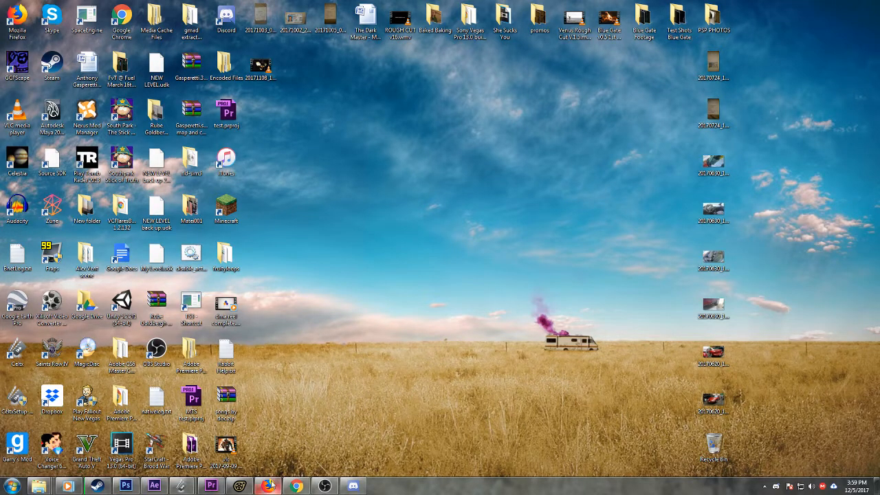
mouse_move(342, 489)
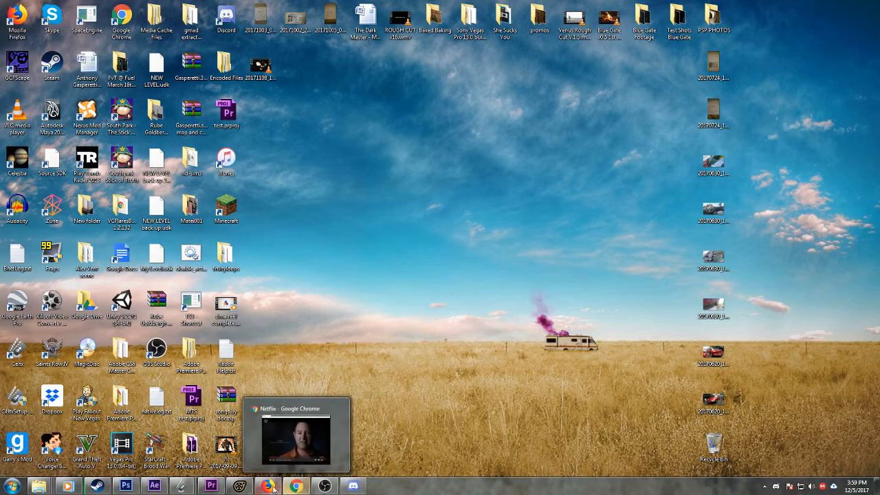
mouse_move(274, 489)
left_click(241, 487)
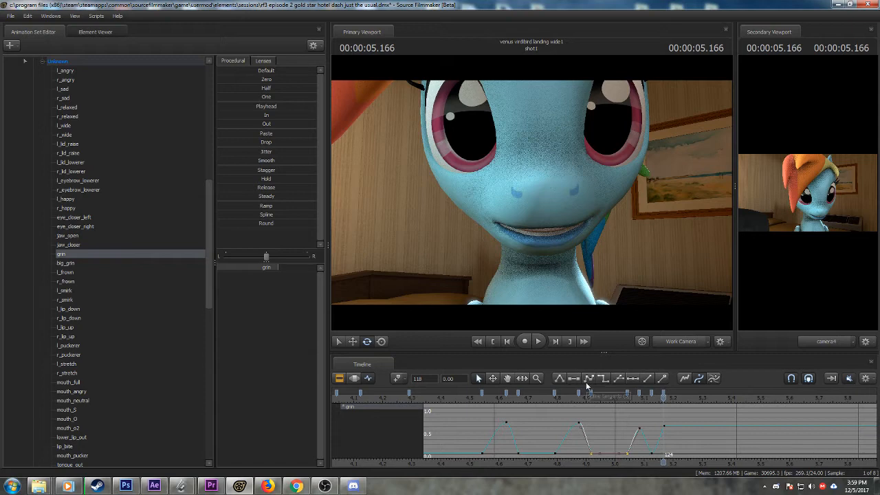
- Switch to Discord, join the ">> CLICK HERE <<" voice channel of The Video Group server, and minimize the Discord window
left_click(359, 487)
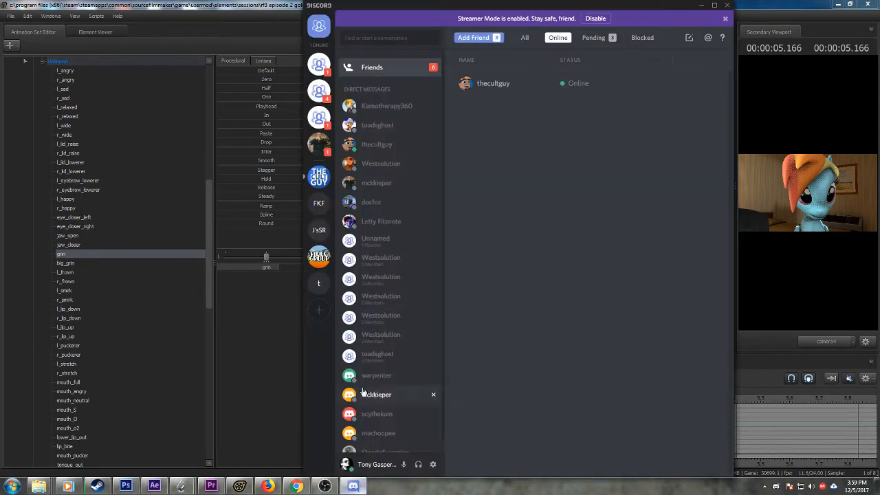
left_click(324, 263)
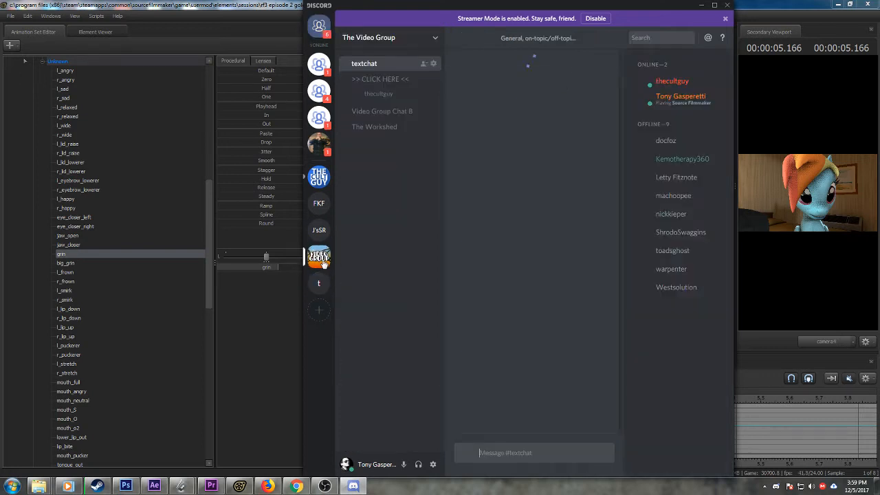
left_click(380, 79)
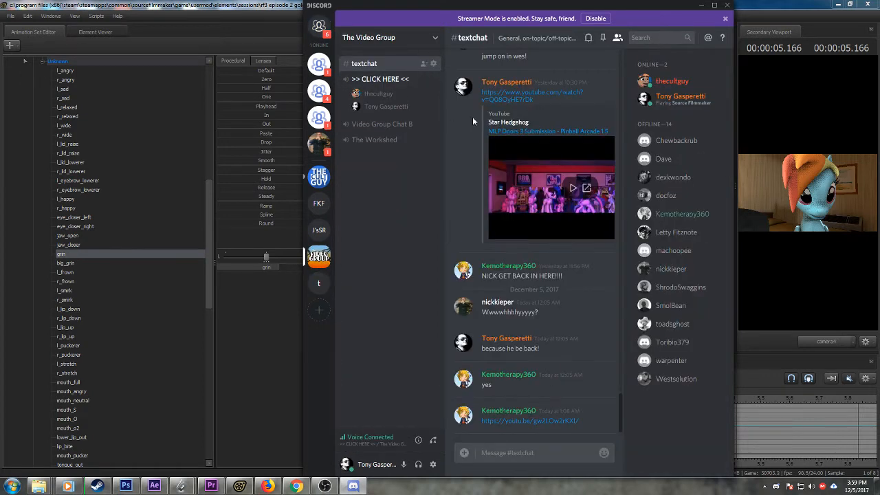
left_click(702, 5)
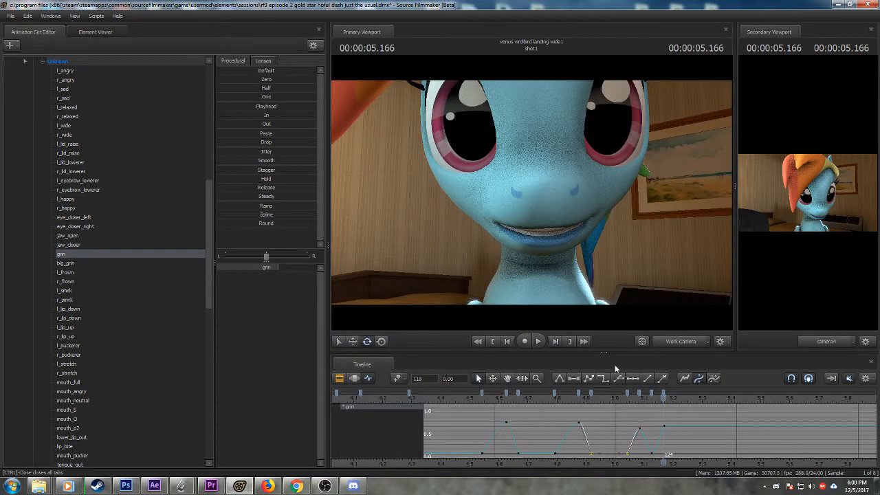
- Preview the mouth motion from 4.791 seconds and scrub on to 5.250 seconds to check the dialogue timing
middle_click_drag(626, 465, 557, 459)
scroll(557, 458, "down", 2)
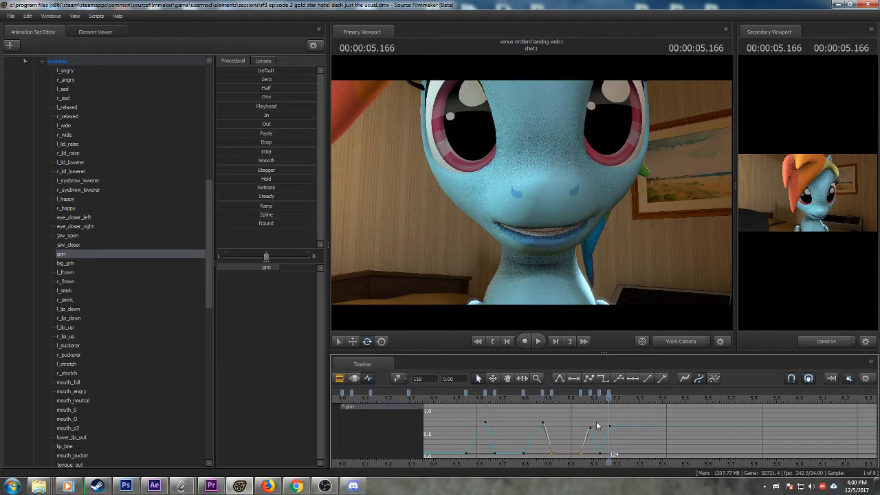
scroll(592, 428, "up", 3)
left_click(451, 401)
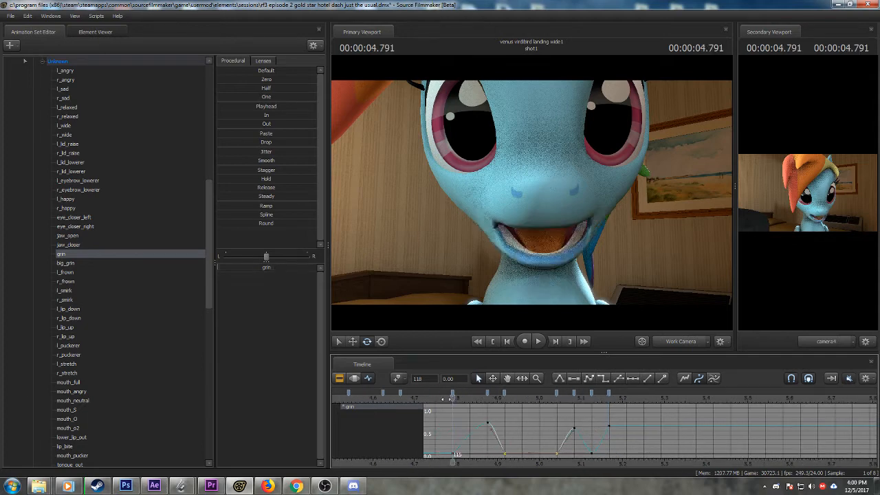
key("space")
key("space")
left_click_drag(548, 402, 644, 410)
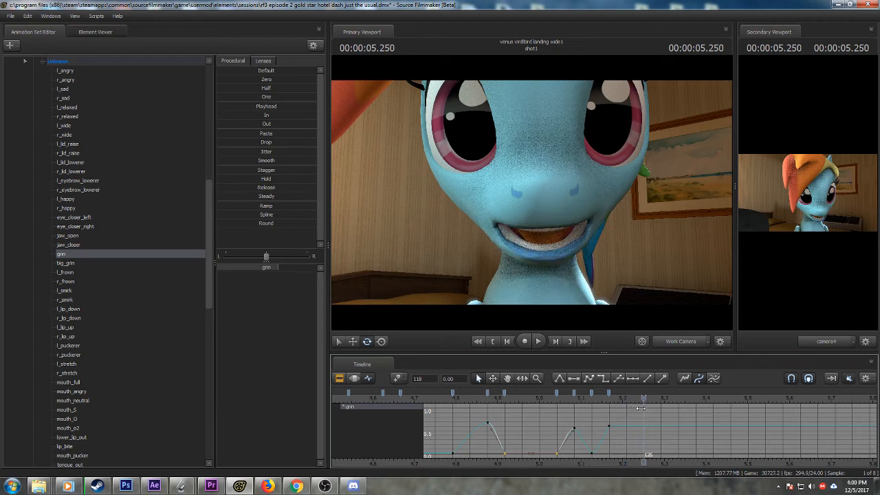
- Play on from 5.041 seconds, key the grin at zero at 5.541 seconds, and shift that keyframe back to 5.375 seconds
middle_click_drag(607, 465, 568, 463)
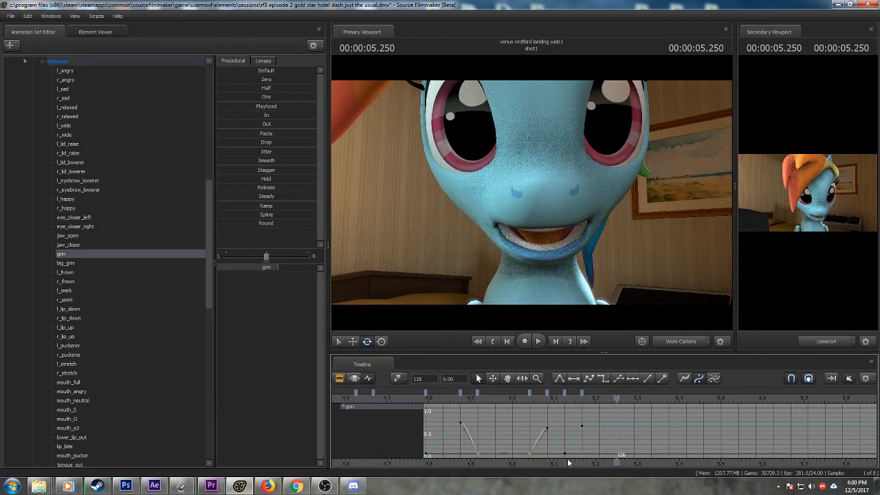
scroll(568, 463, "down", 1)
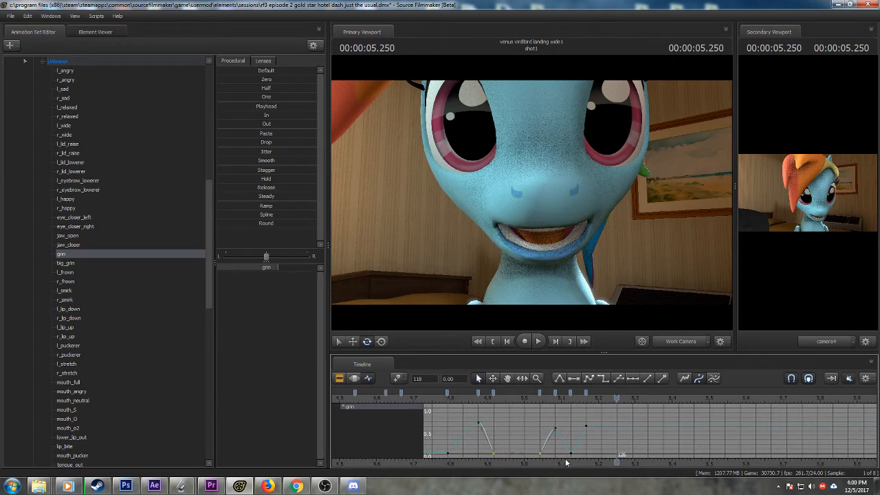
left_click(519, 400)
key("space")
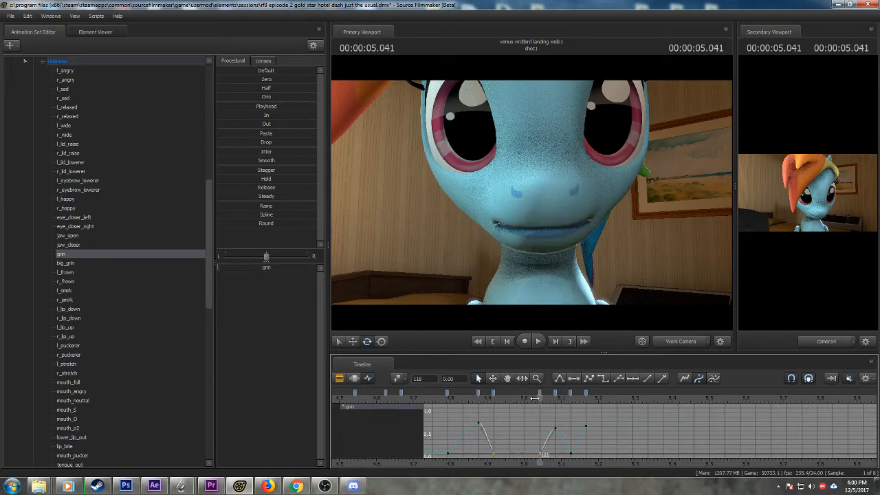
key("space")
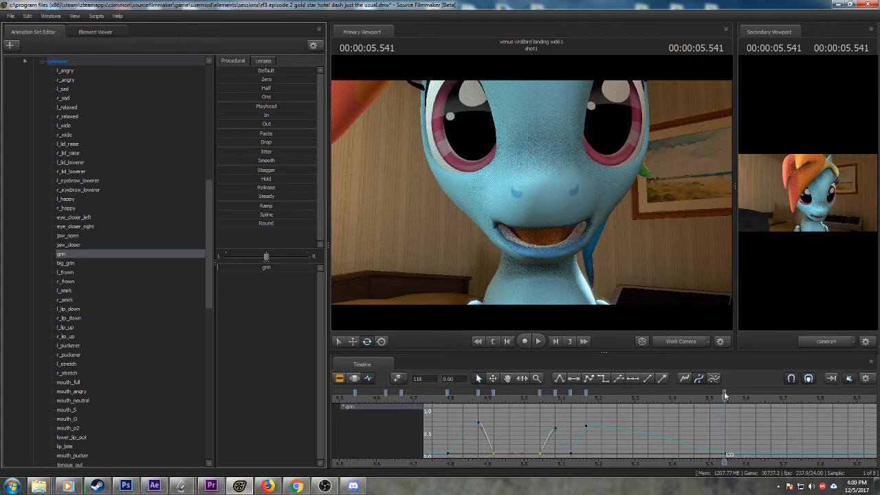
left_click_drag(725, 393, 664, 393)
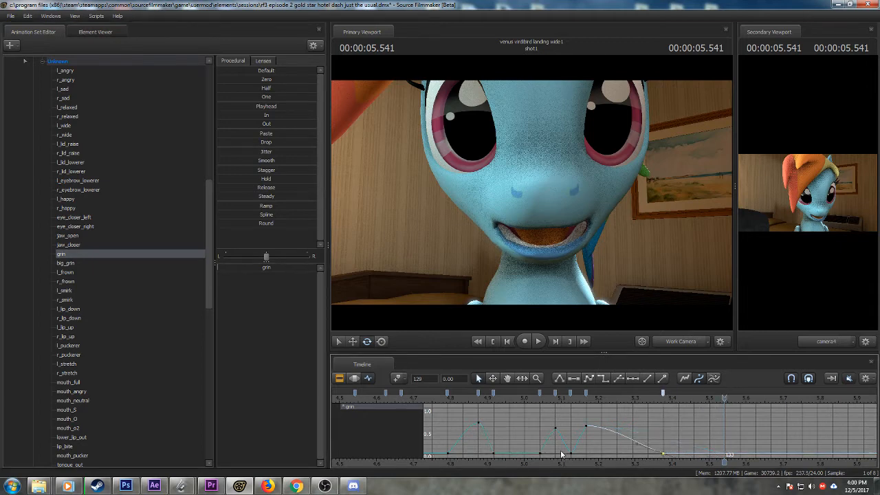
- Play back the shot from about 4.45 seconds to check the grin animation against the dialogue
scroll(561, 453, "down", 2)
middle_click_drag(624, 464, 532, 447)
scroll(530, 437, "down", 2)
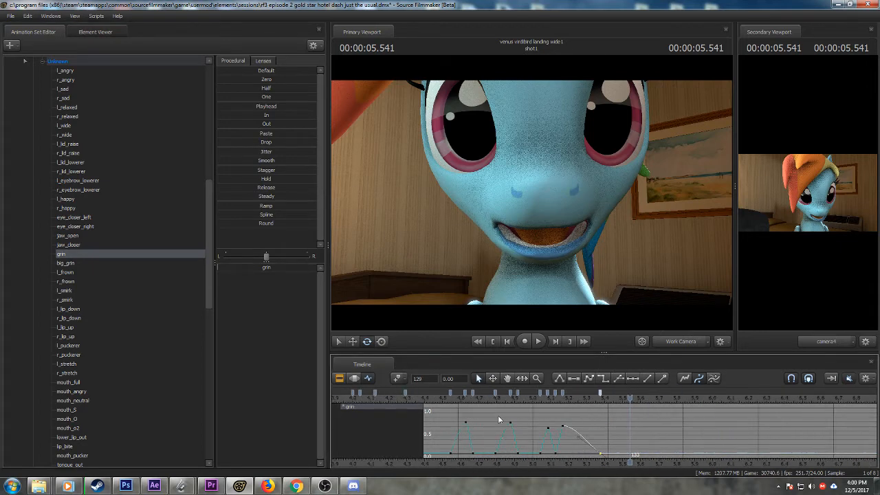
left_click(435, 399)
key("space")
key("space")
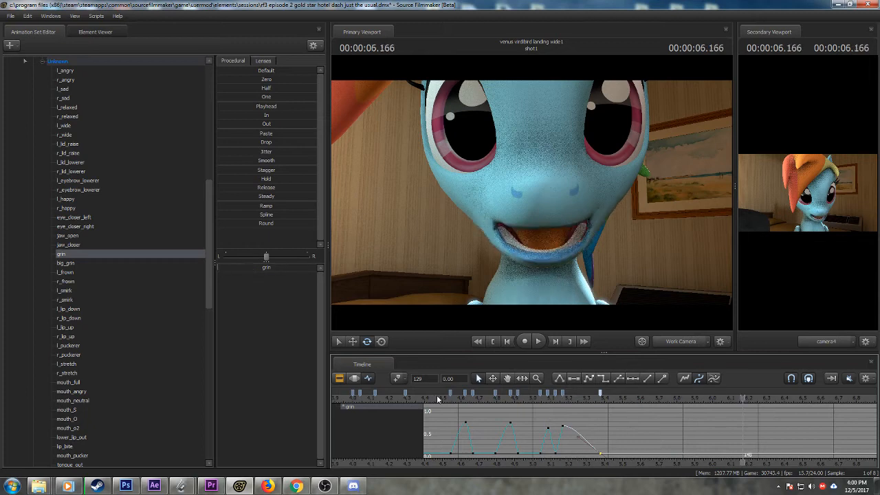
- Key the grin at about 0.6 at 6.000 seconds
middle_click_drag(613, 459, 543, 457)
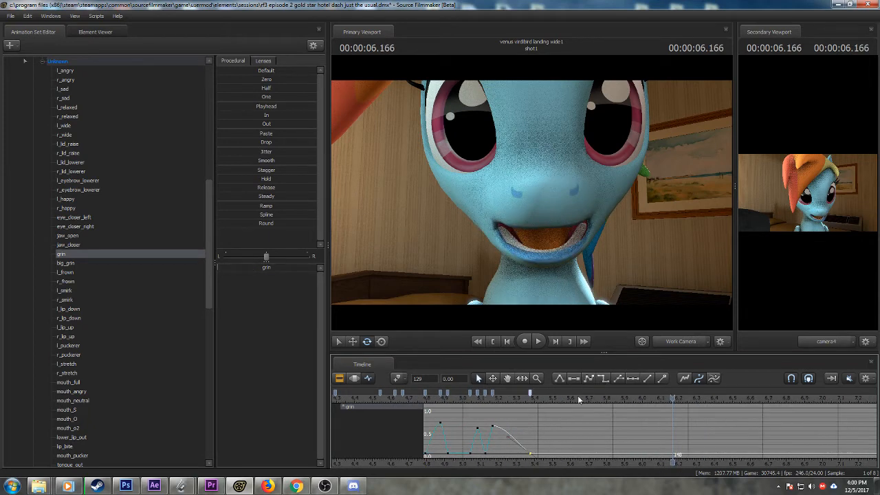
left_click(603, 399)
left_click_drag(602, 399, 643, 399)
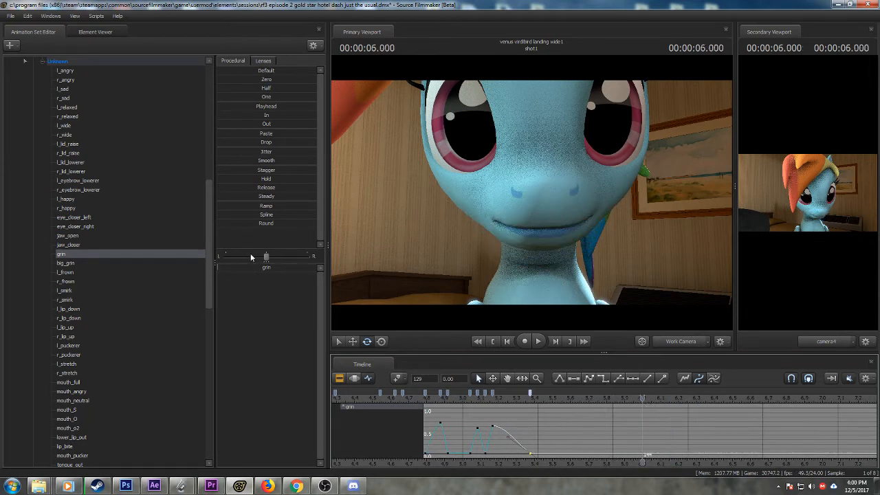
left_click_drag(249, 271, 308, 273)
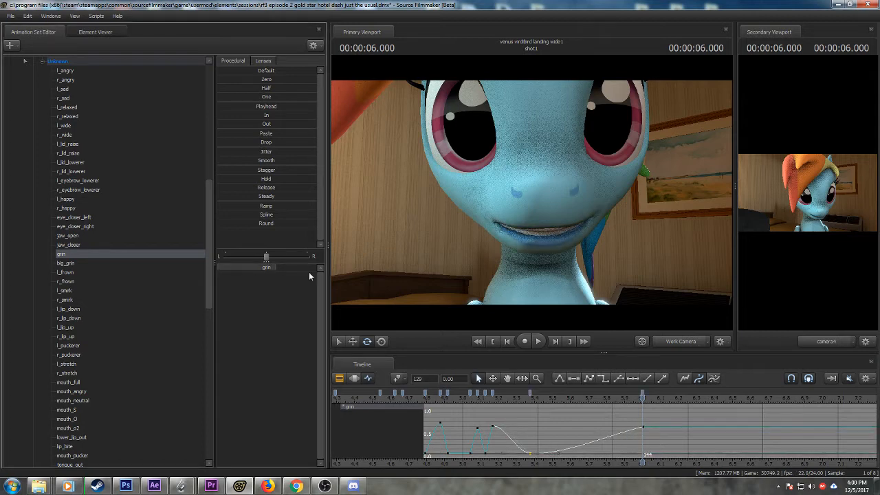
- Key the grin at zero at 5.916 seconds, just before the 6.000 second keyframe
scroll(562, 403, "up", 2)
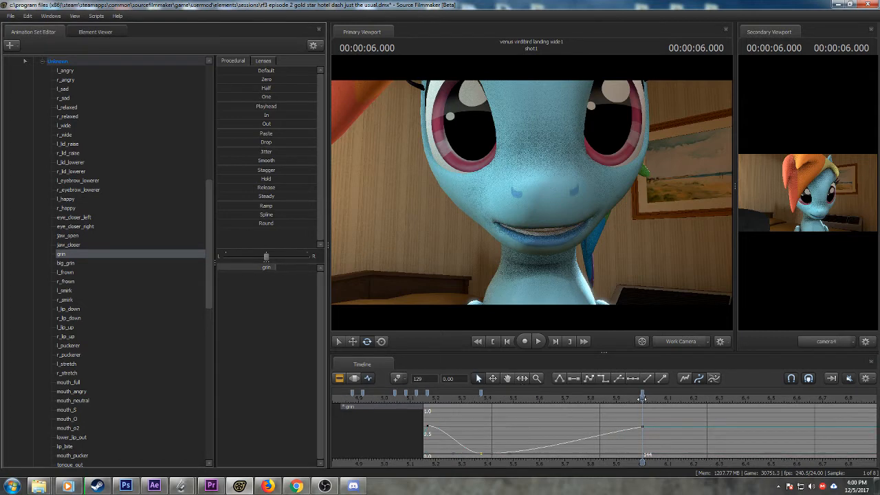
left_click_drag(644, 399, 624, 399)
left_click_drag(270, 269, 219, 270)
- Flatten the grin curve between the 5.375 and 5.916 second keyframes by making their tangents linear
left_click(622, 394)
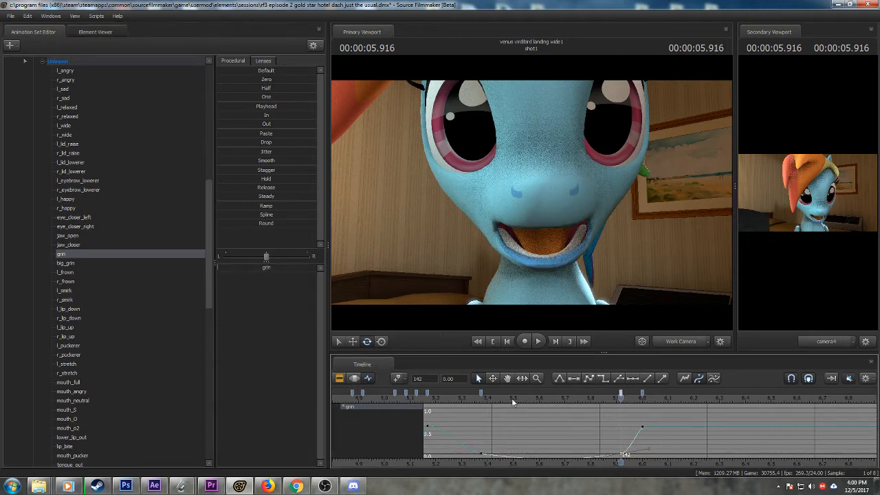
left_click(480, 394, "shift")
left_click(560, 378)
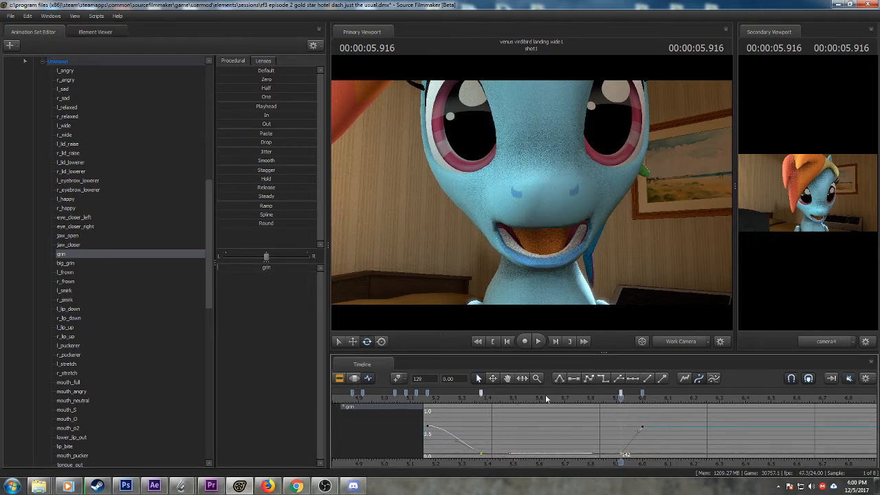
- Scrub the mouth motion from 5.083 to 5.416 seconds and play the shot to review its timing
scroll(520, 437, "down", 2)
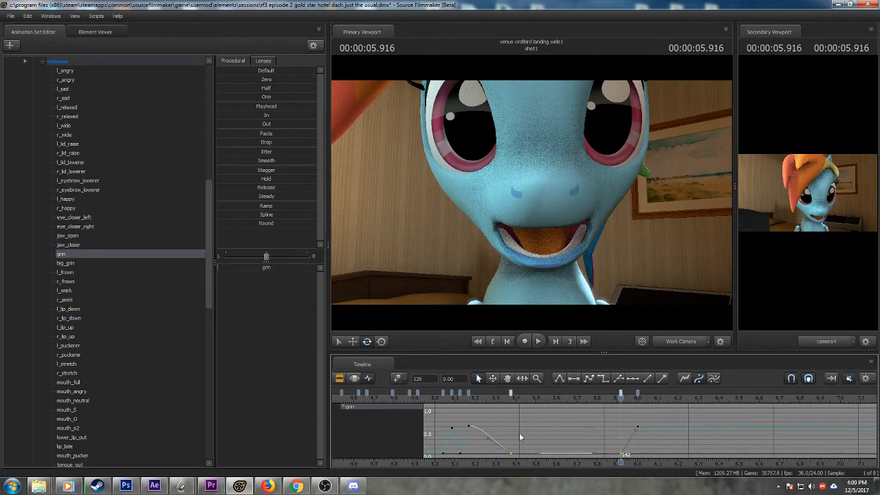
left_click(454, 396)
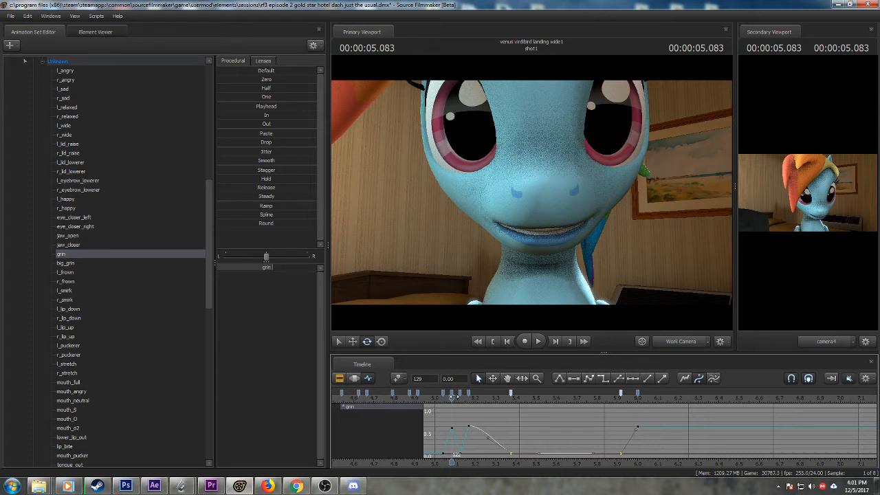
left_click_drag(438, 399, 520, 397)
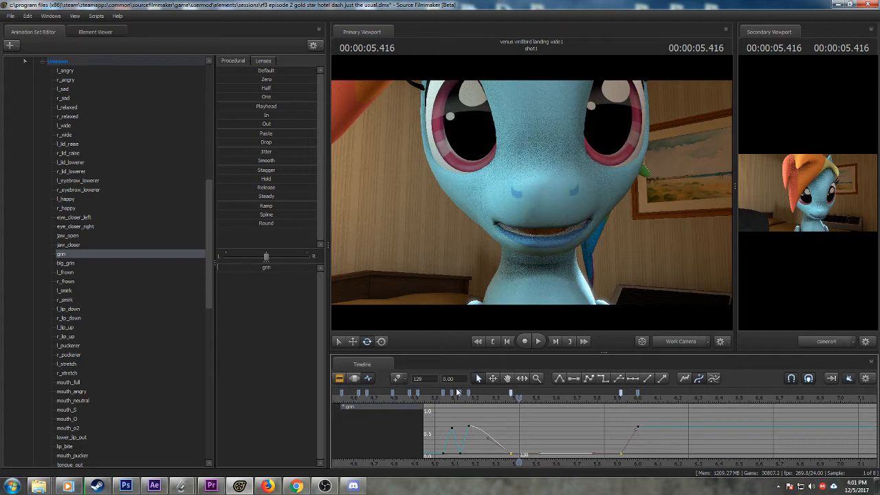
key("space")
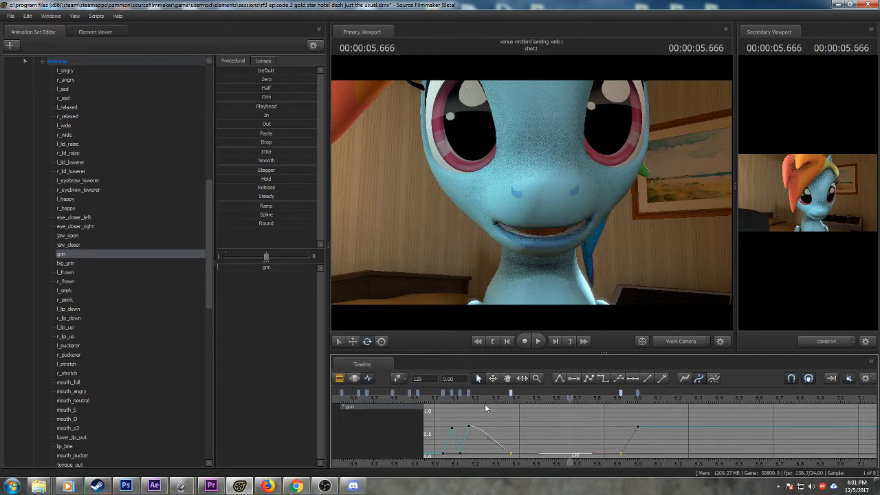
- Play the shot from 5.0 seconds, then key the grin at about 0.6 at 6.083 seconds and zero at 6.166 seconds
left_click(438, 398)
key("space")
key("space")
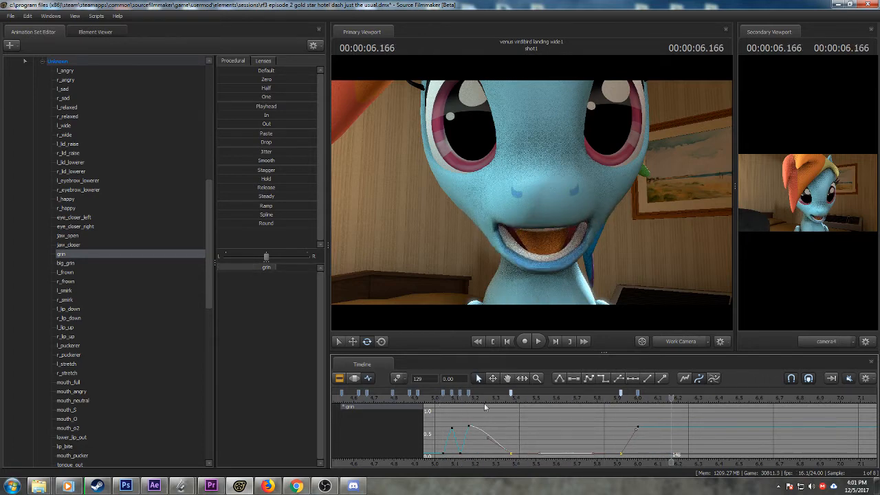
left_click_drag(609, 400, 654, 400)
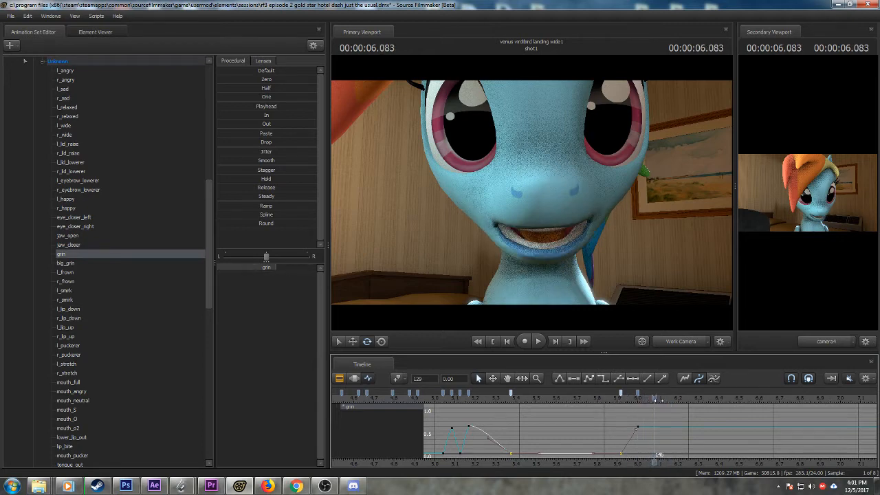
left_click(398, 379)
left_click_drag(654, 400, 662, 400)
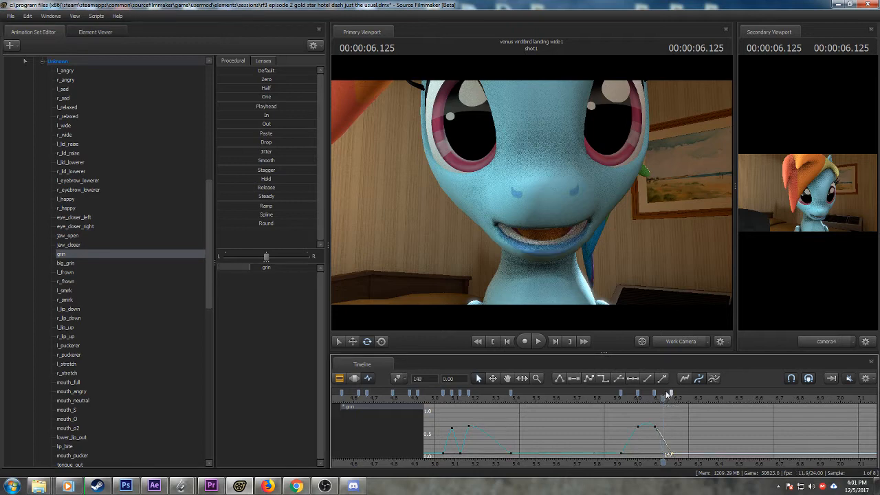
- Key the grin at about 0.7 at 6.291 seconds
left_click(614, 396)
left_click_drag(615, 394, 698, 398)
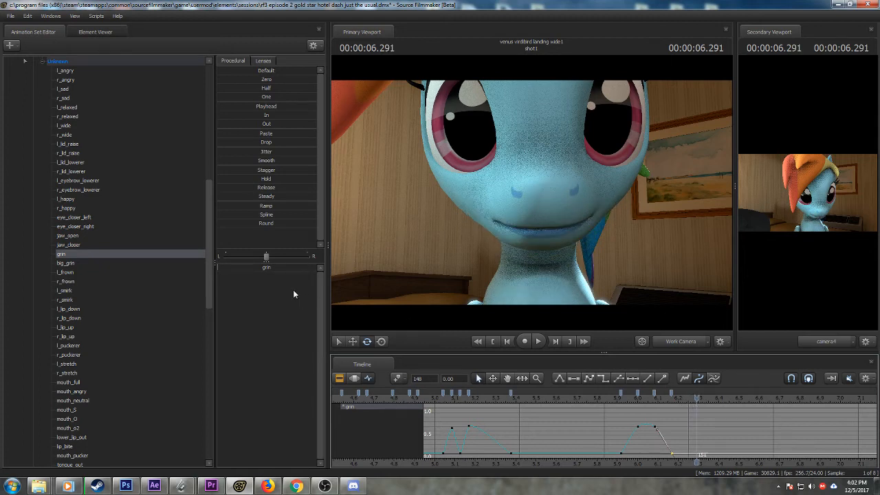
left_click_drag(249, 269, 292, 269)
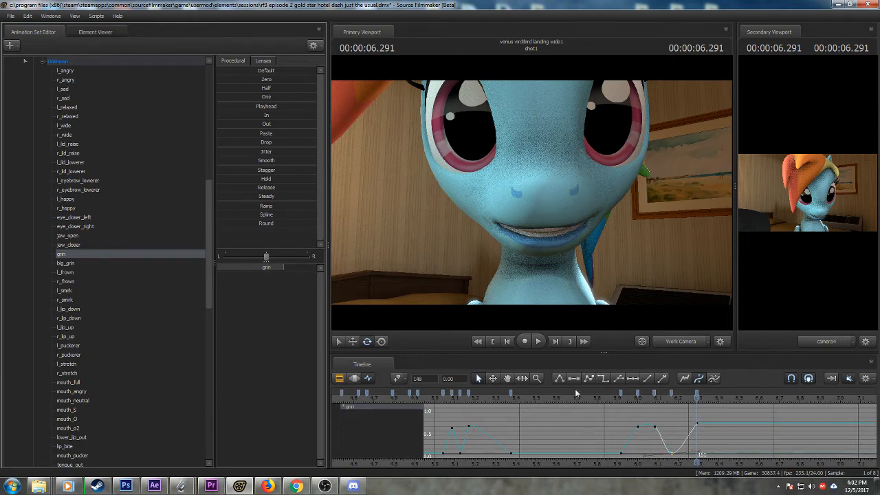
- Play back the latest mouth motion and key the grin at zero at 6.500 seconds
middle_click_drag(661, 463, 566, 455)
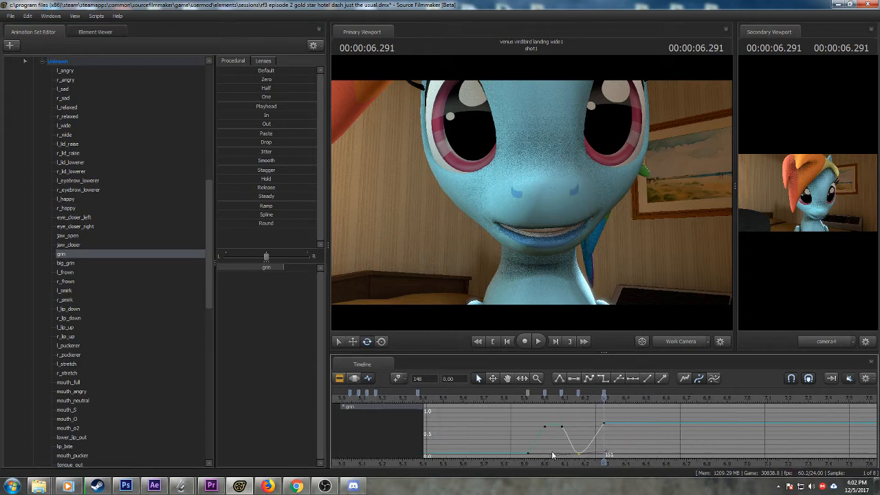
left_click(518, 394)
key("space")
key("space")
key("Right")
key("Right")
key("Right")
key("Right")
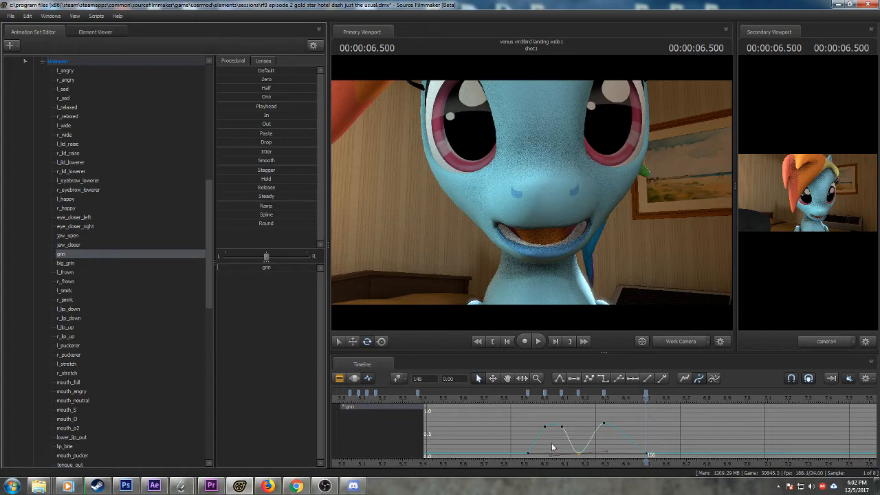
- Play the shot from about 5.7 seconds to check the timing of the last grin keyframes
scroll(552, 443, "down", 2)
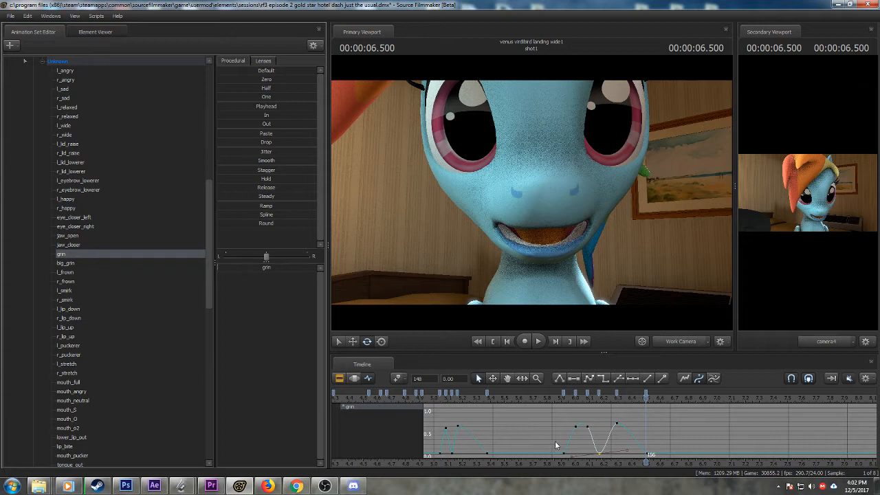
left_click(535, 401)
key("space")
key("space")
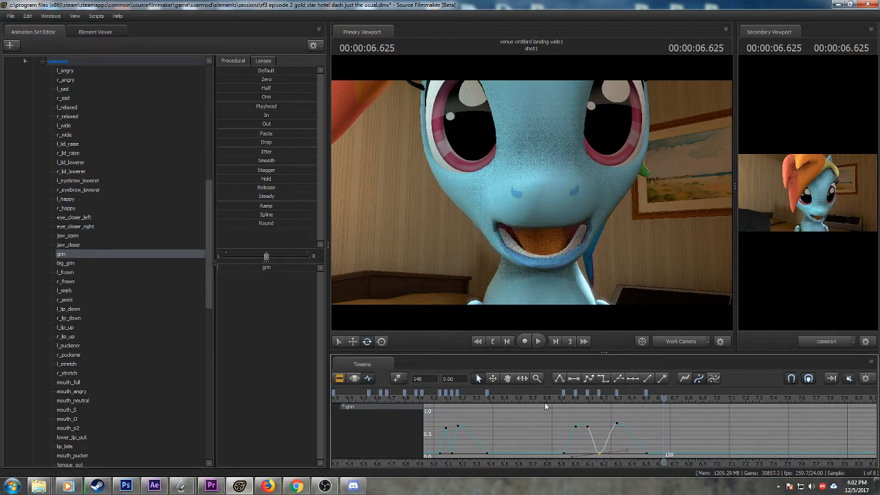
- Play the whole grin animation from 2.000 seconds past its last keyframe to review the lip sync
scroll(561, 424, "down", 5)
scroll(562, 424, "down", 1)
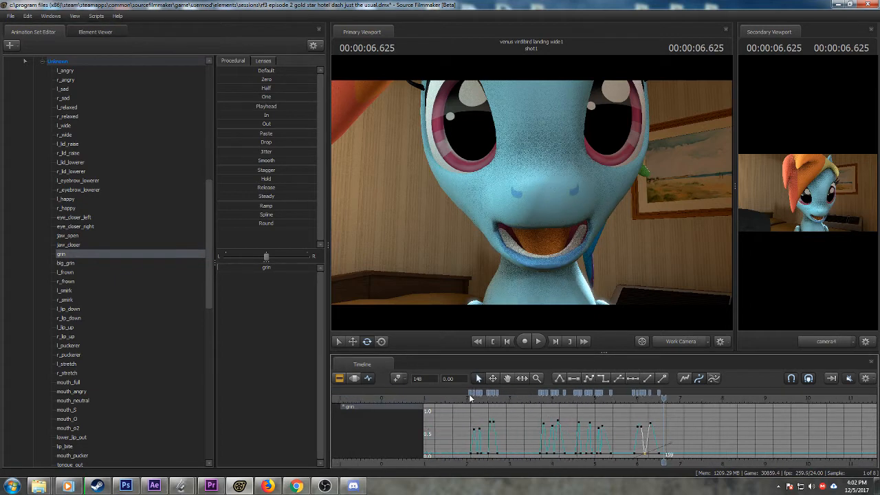
left_click(467, 398)
key("space")
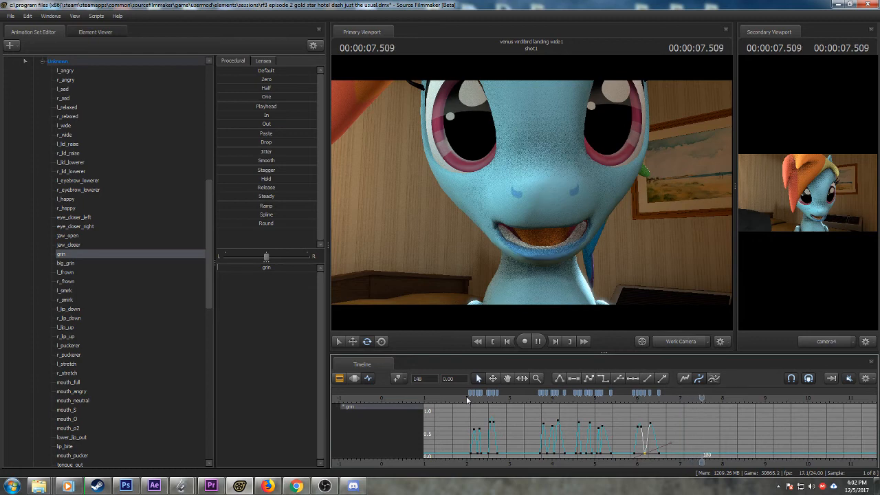
key("space")
key("space")
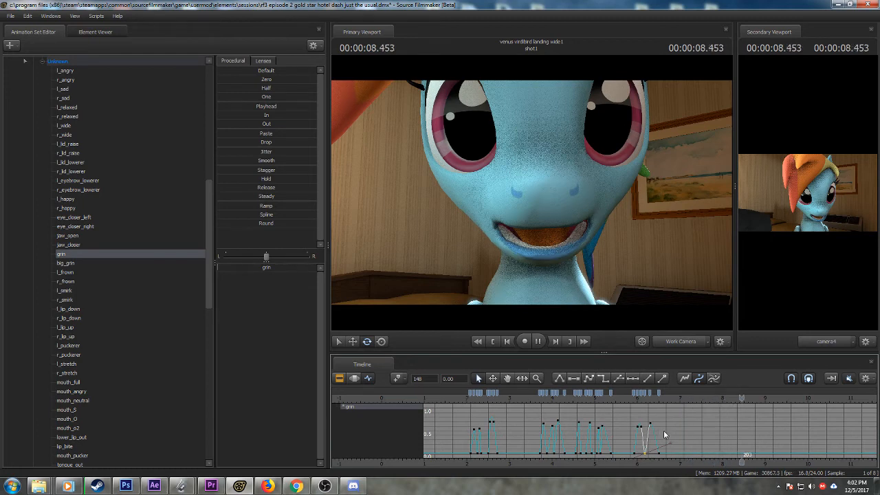
key("space")
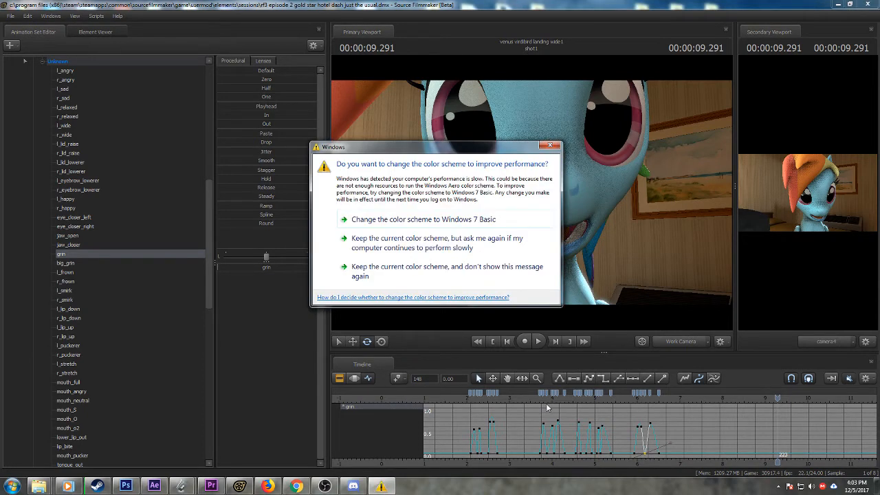
- Close the Windows color scheme prompt and replay the shot from 2.000 seconds up to about 5.8 seconds
left_click(549, 145)
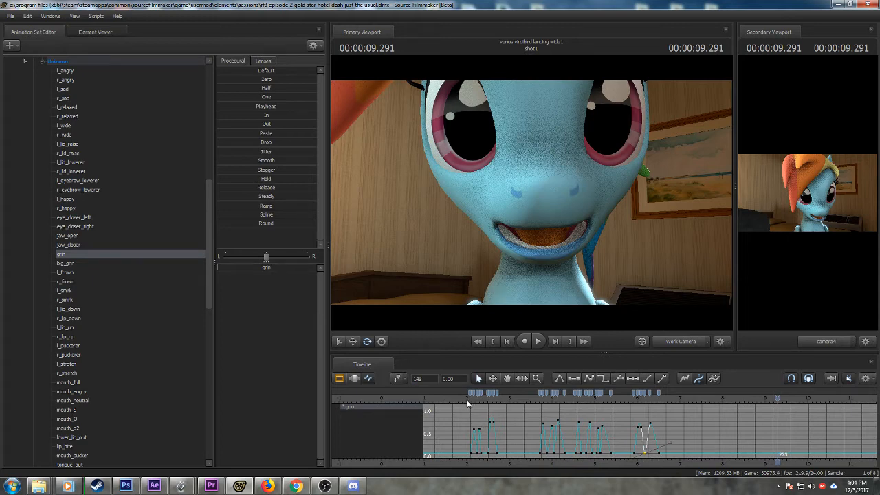
left_click(466, 400)
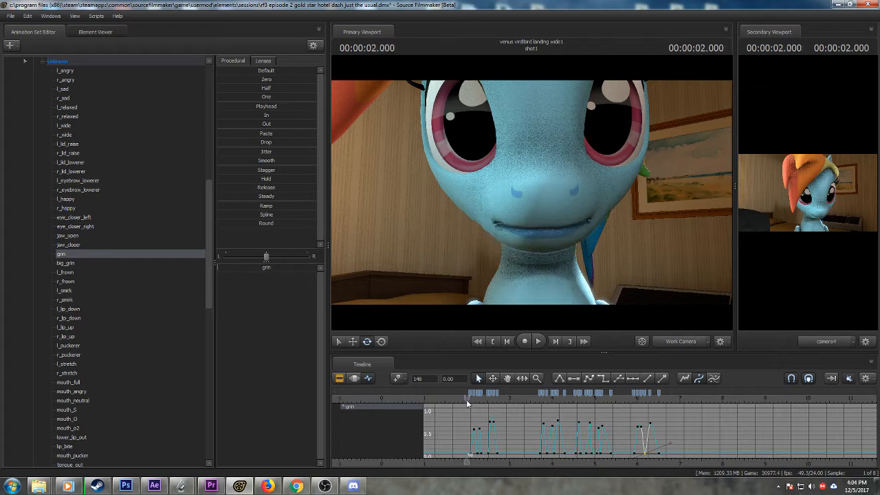
key("space")
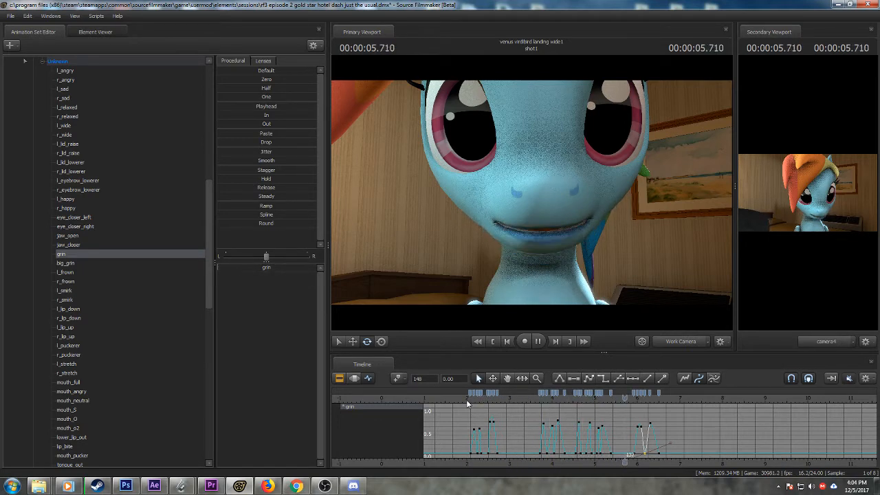
key("space")
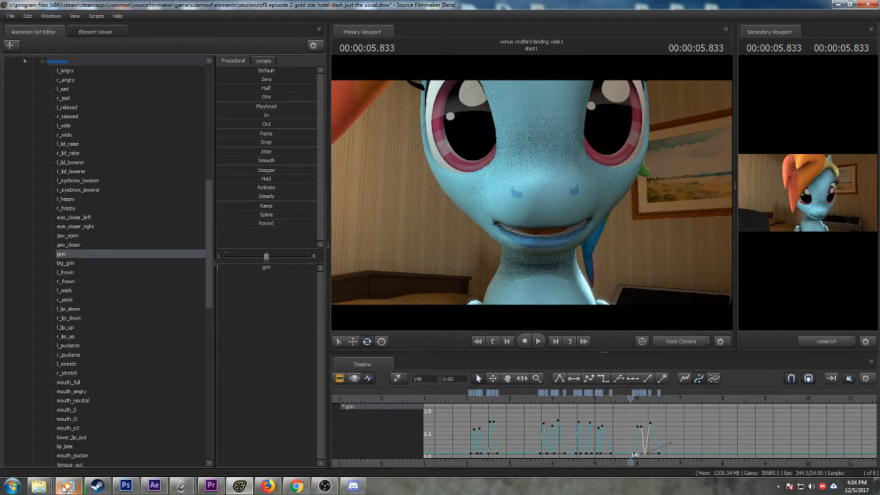
- Replay the opening grin keyframes several times from about 2 seconds to compare the mouth shapes with the dialogue
mouse_move(67, 483)
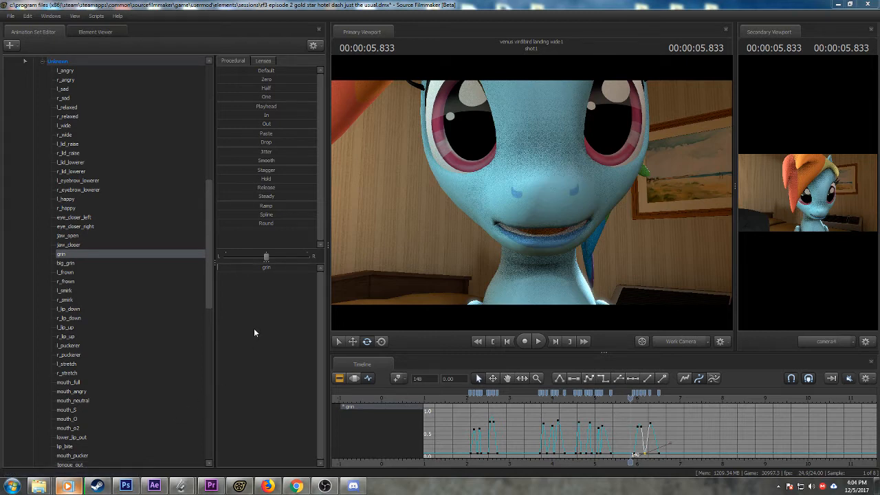
left_click(465, 400)
key("space")
key("space")
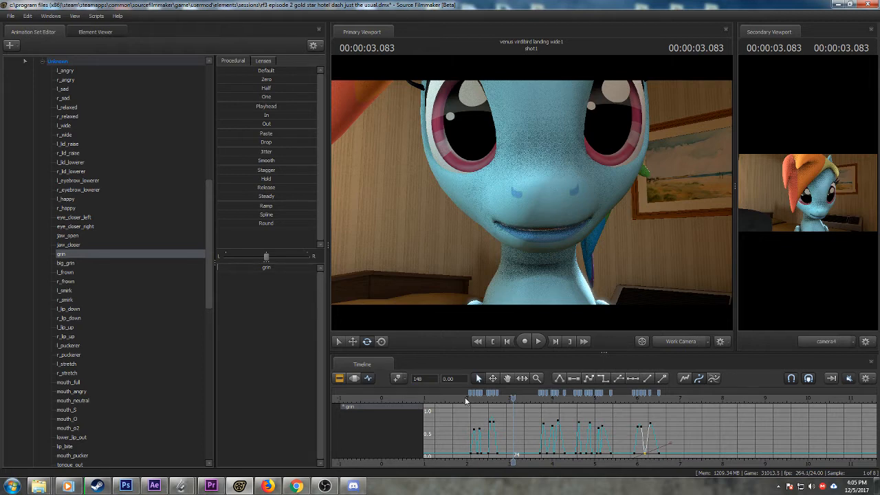
left_click(465, 401)
key("space")
left_click(469, 401)
key("space")
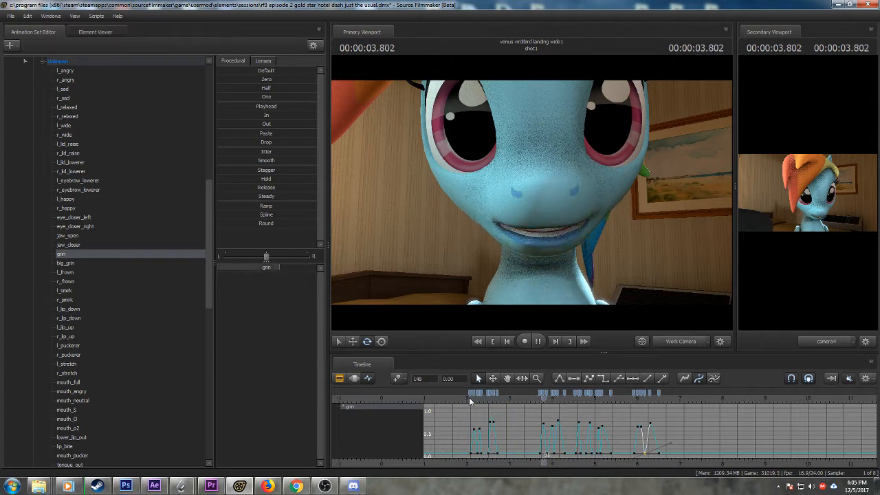
key("space")
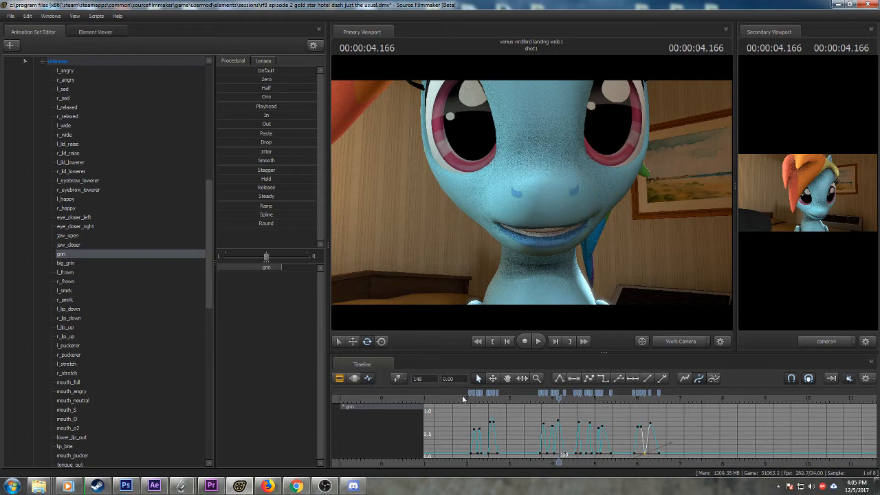
- Scrub the opening mouth motion, select the mouth_O control and key it at about 0.35 at 2.208 seconds
left_click(464, 397)
left_click_drag(464, 397, 488, 397)
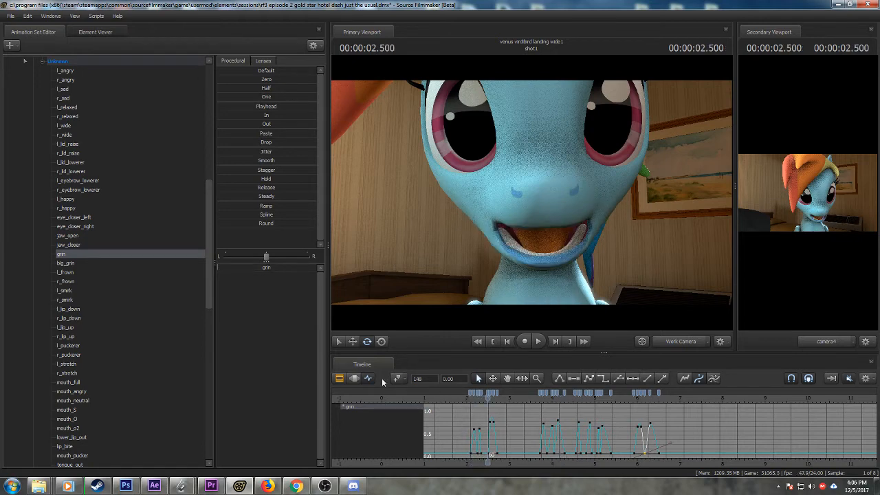
left_click(103, 417)
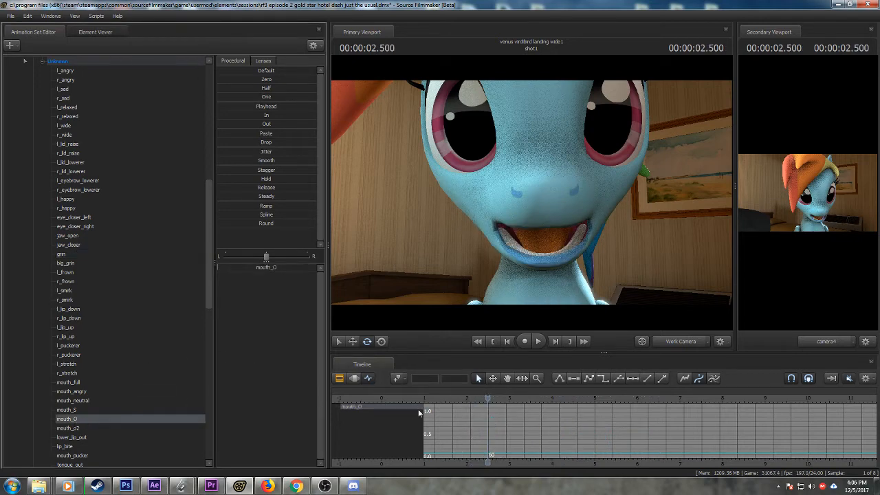
left_click_drag(461, 398, 480, 397)
scroll(462, 417, "up", 1)
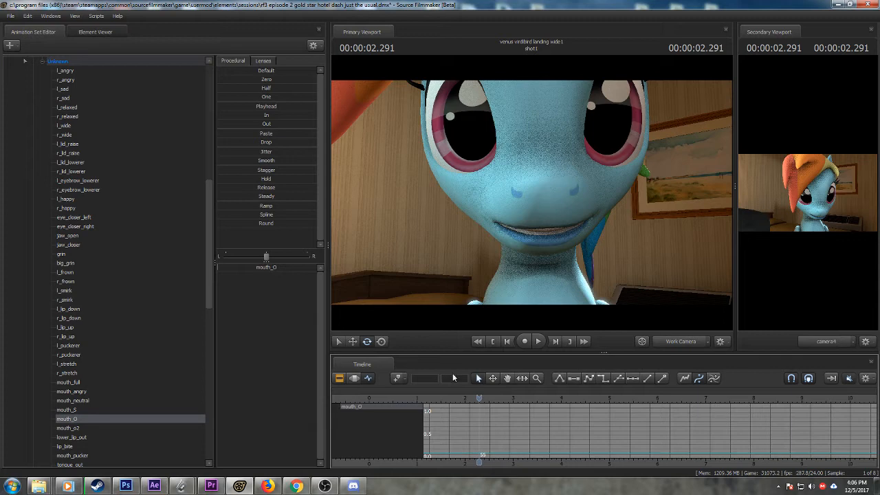
left_click_drag(447, 398, 474, 398)
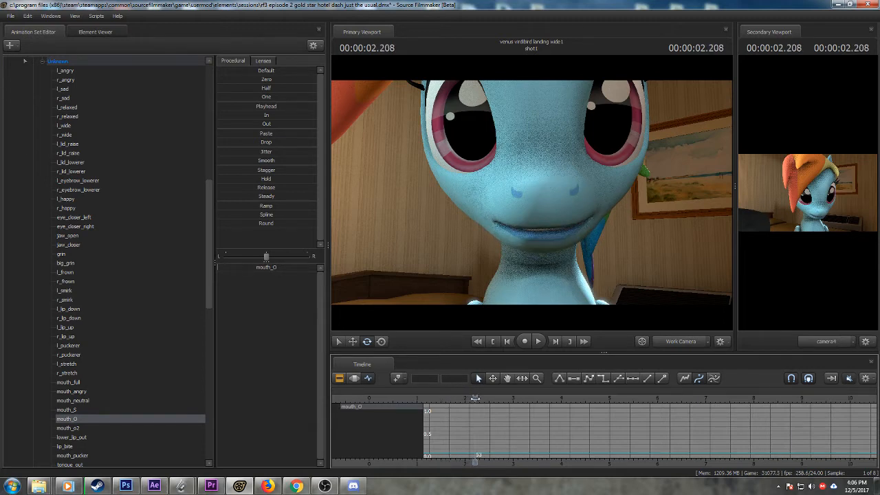
scroll(456, 385, "up", 2)
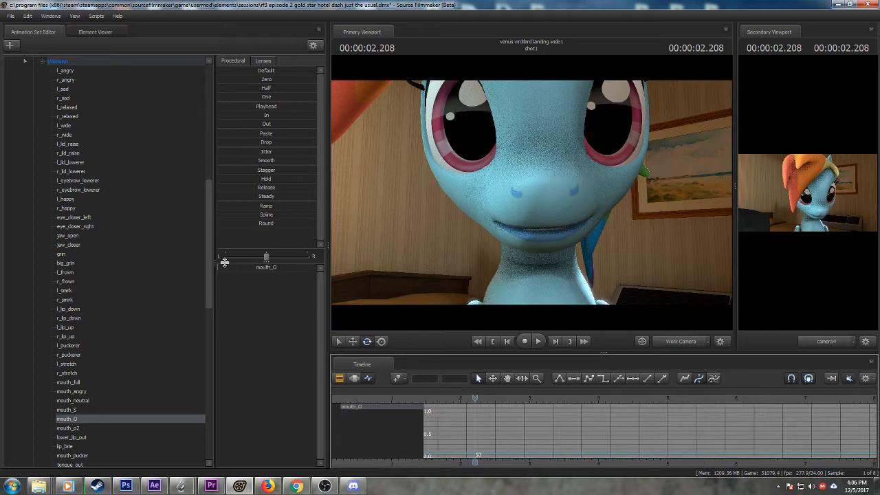
- Key mouth_O at zero at 2.125 and 2.291 seconds, on either side of the 2.208 second keyframe
left_click_drag(474, 397, 470, 397)
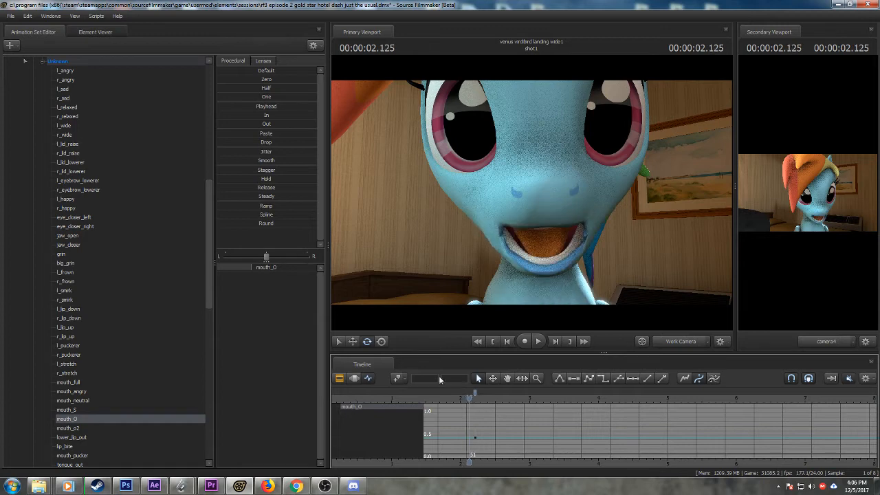
scroll(466, 399, "up", 2)
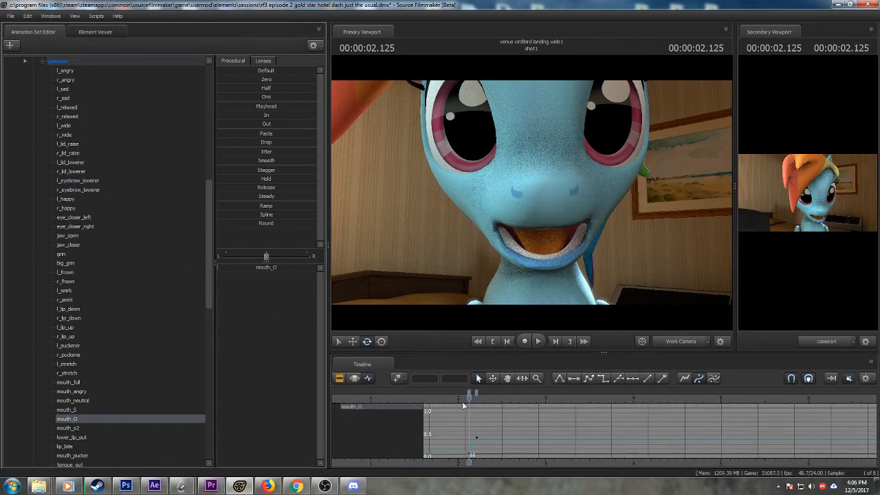
left_click(454, 397)
left_click_drag(453, 398, 474, 398)
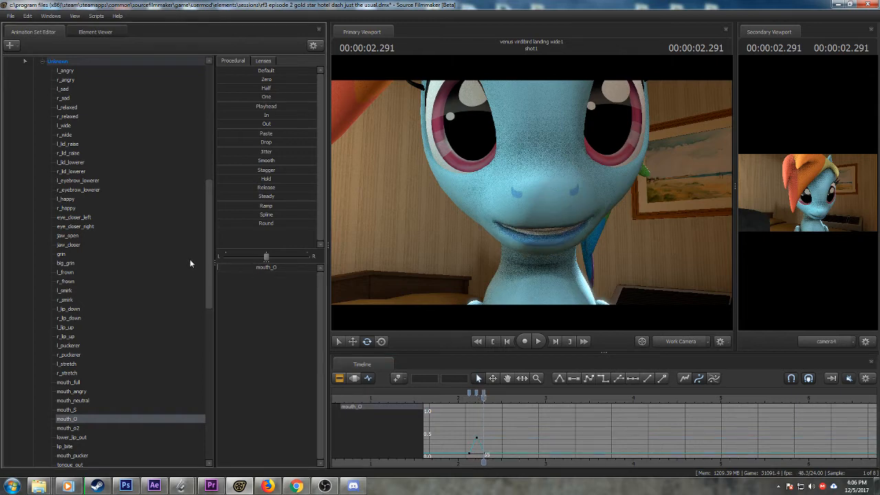
- Scrub through the new mouth_O keyframes to 2.833 seconds and play the shot to review the combined mouth motion
scroll(451, 398, "up", 1)
left_click_drag(451, 398, 544, 411)
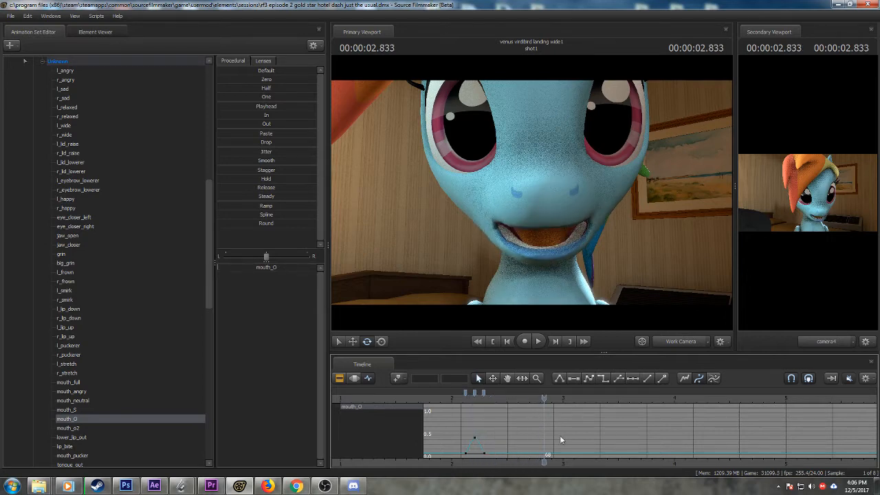
scroll(559, 435, "down", 4)
key("space")
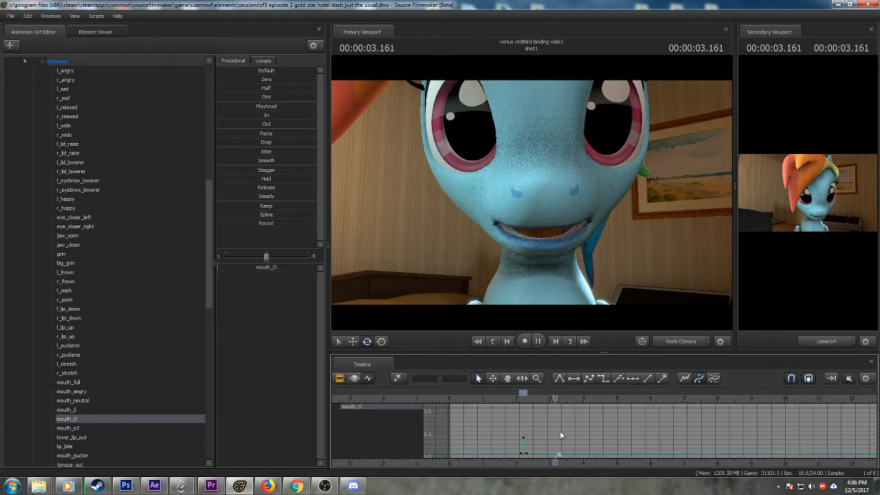
key("space")
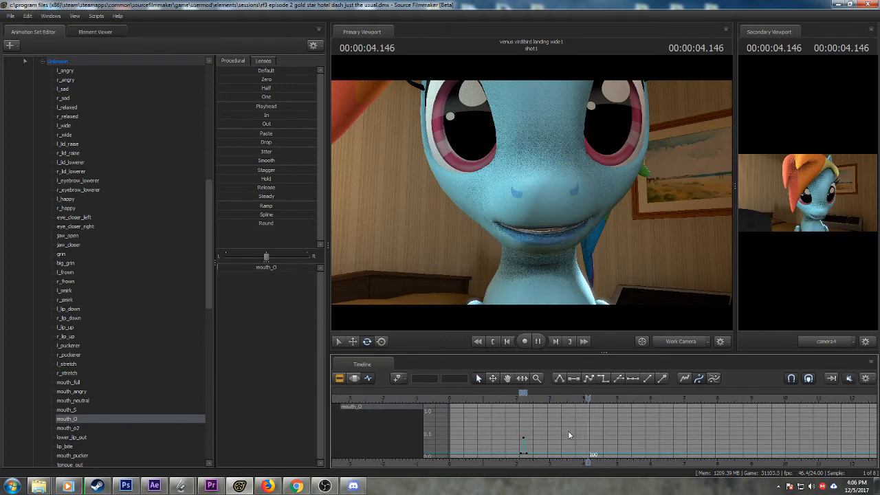
key("space")
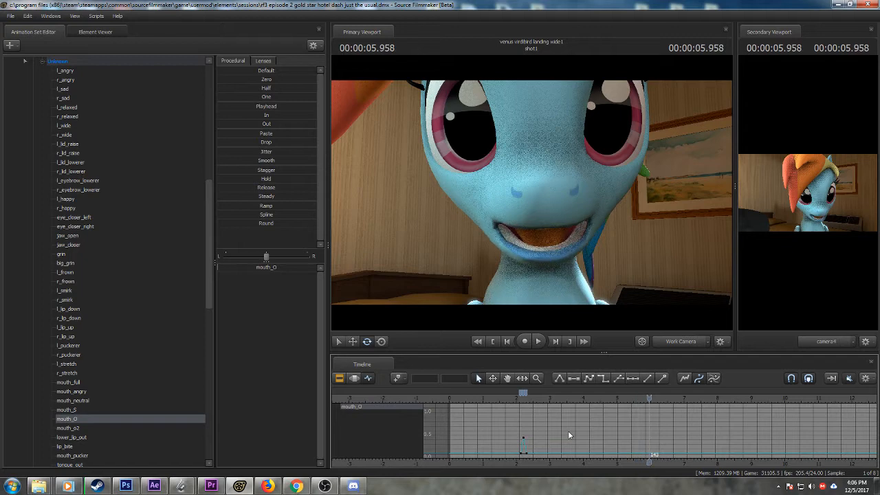
left_click(506, 400)
key("space")
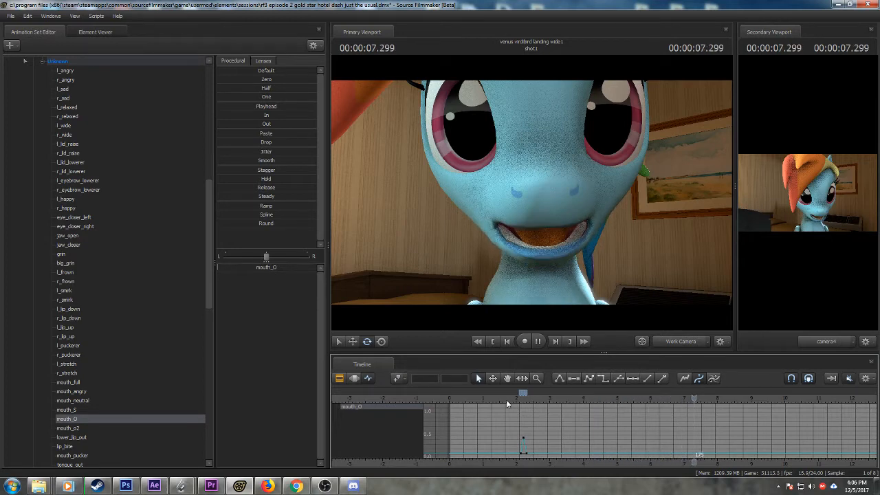
key("space")
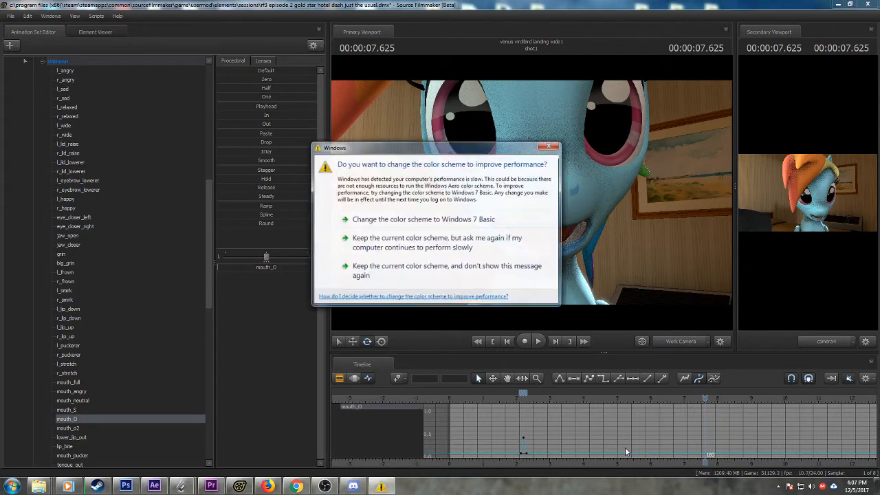
- Dismiss the Windows color scheme prompt and play the shot from about 2 seconds to review the opening mouth motion
left_click(550, 148)
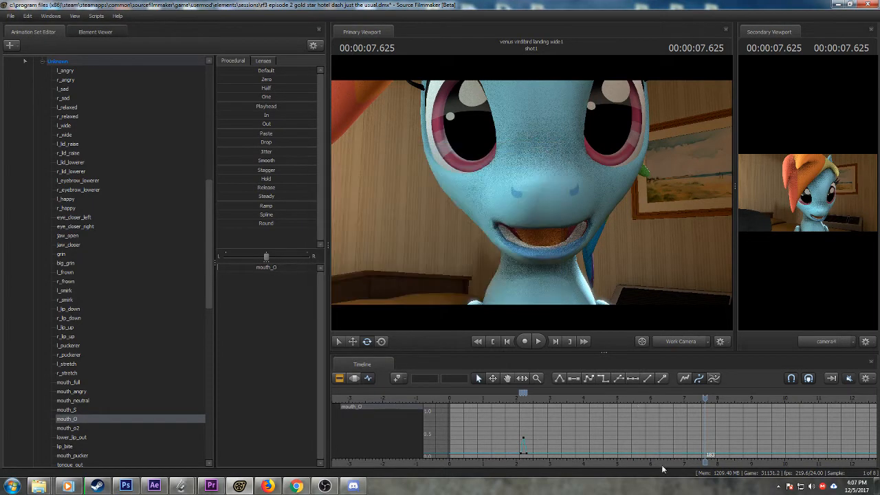
scroll(603, 457, "down", 3)
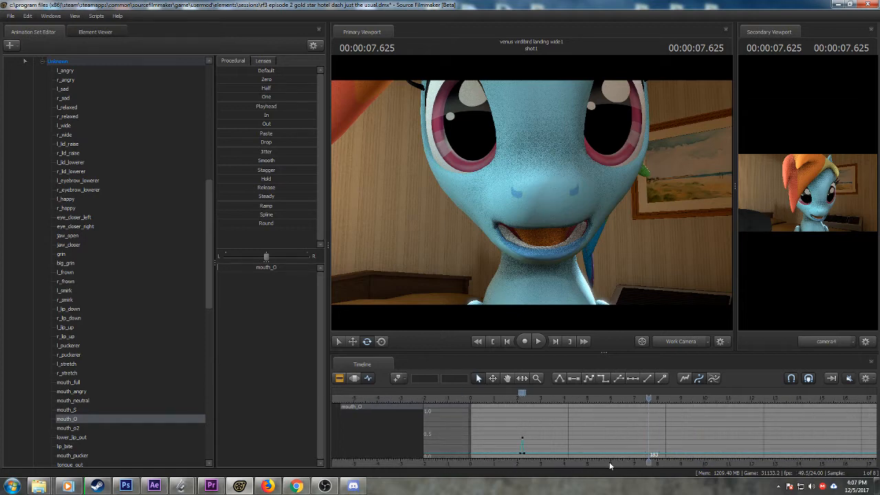
middle_click_drag(604, 457, 562, 457)
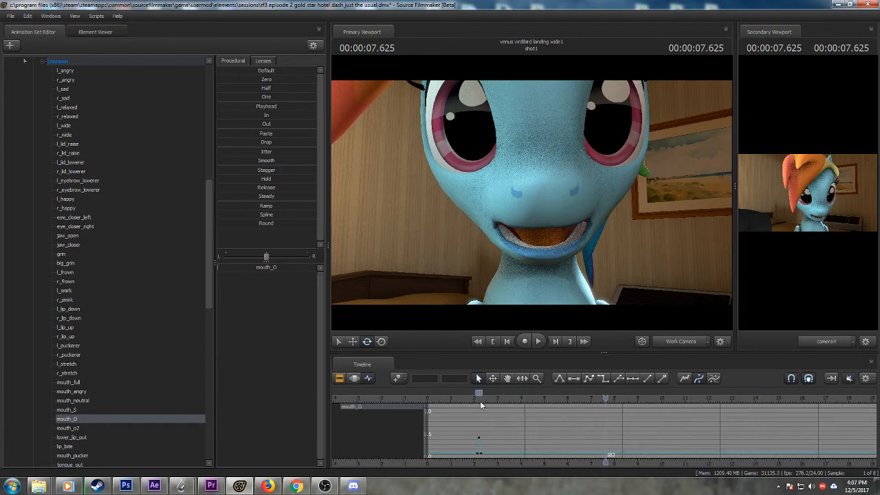
key("space")
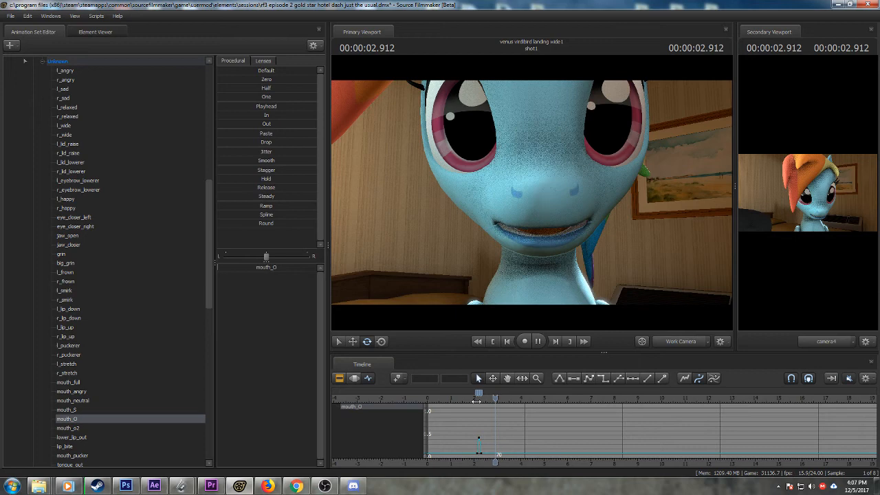
key("space")
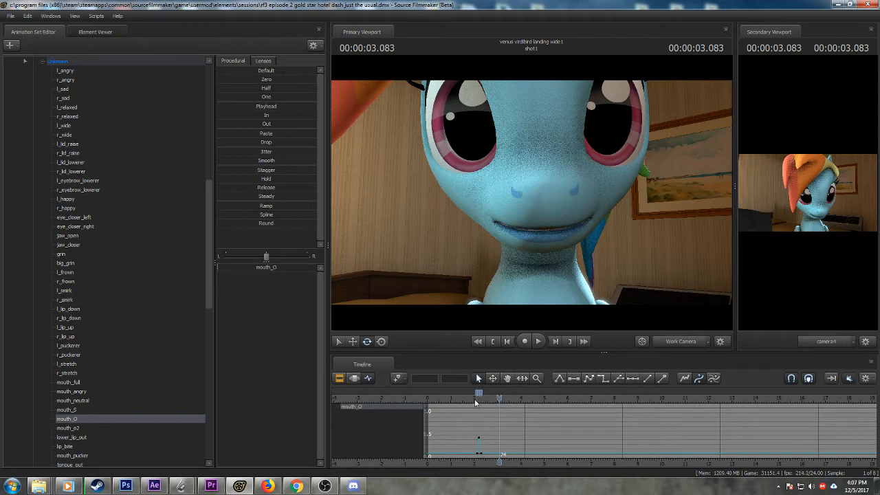
- Replay the shot from 2.041 seconds to check the mouth_O keyframes against the dialogue
left_click(475, 401)
scroll(485, 417, "up", 2)
scroll(485, 413, "up", 3)
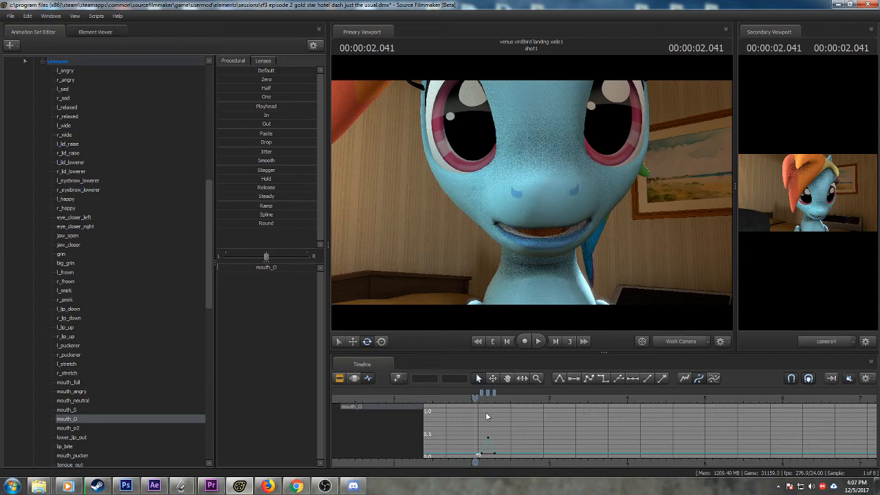
scroll(487, 416, "up", 2)
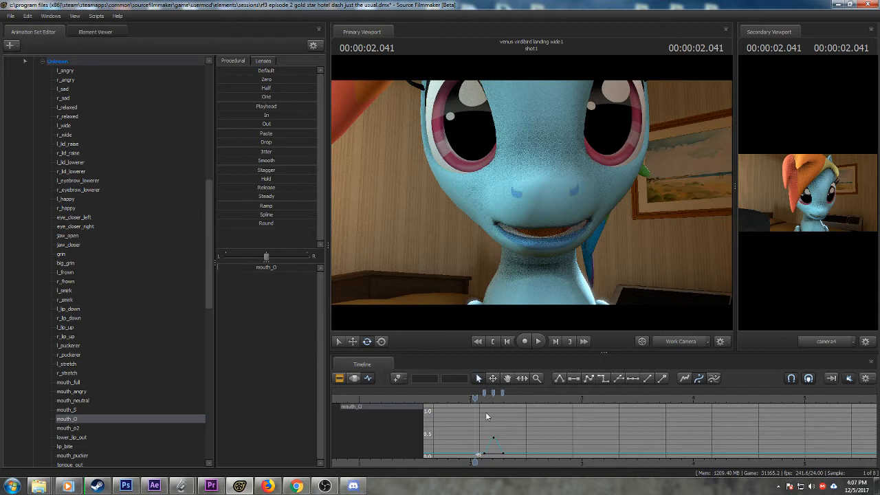
key("space")
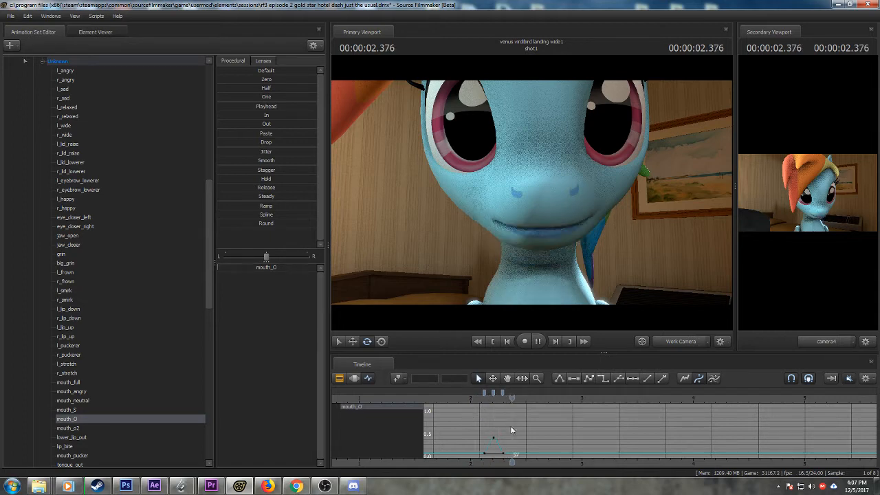
left_click(475, 399)
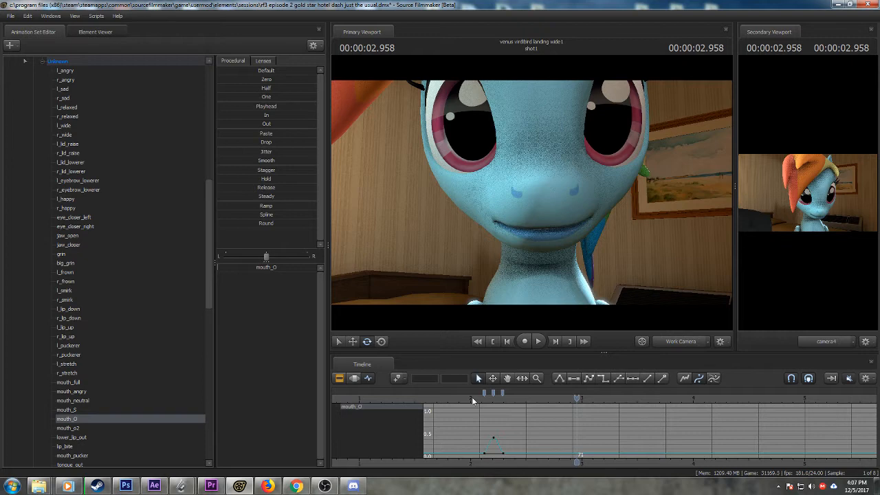
key("space")
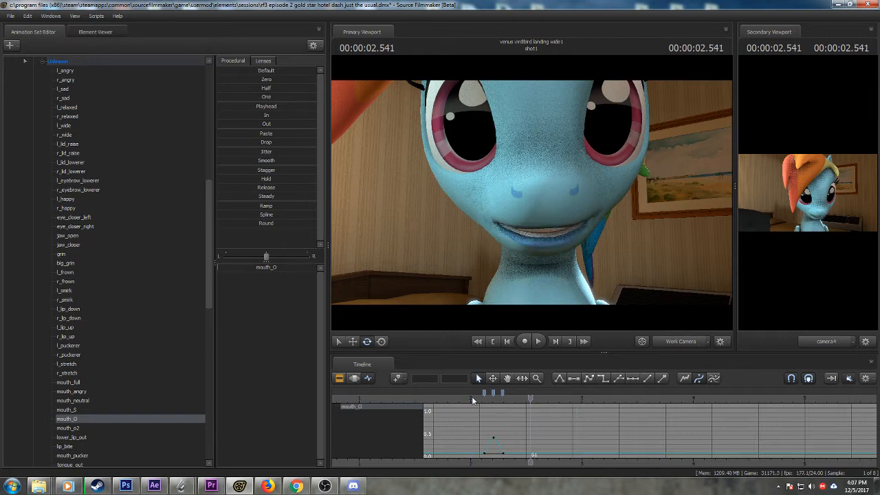
- Play the shot in sections from about 2 seconds to 7.166 seconds to review the mouth shapes across the whole line
scroll(495, 423, "down", 3)
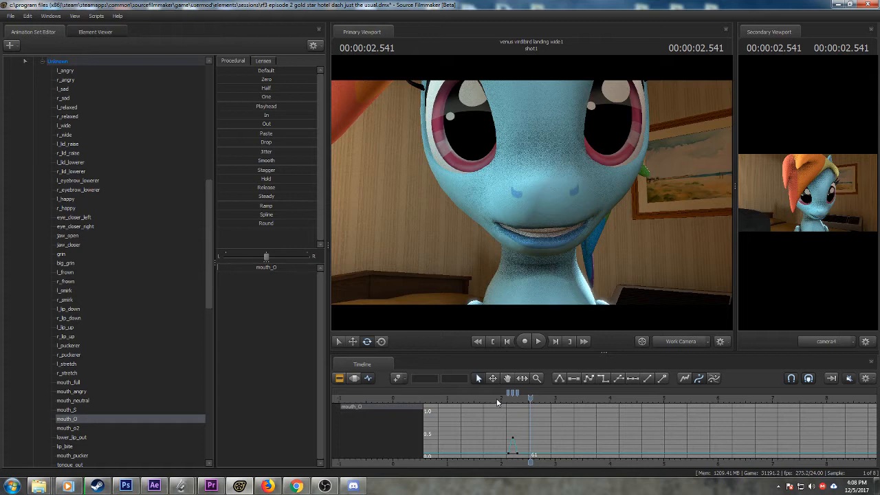
scroll(508, 412, "up", 1)
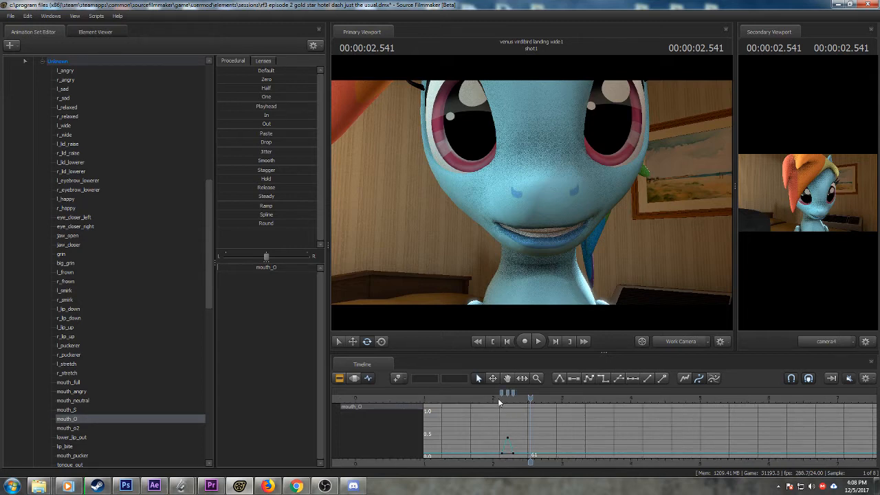
key("space")
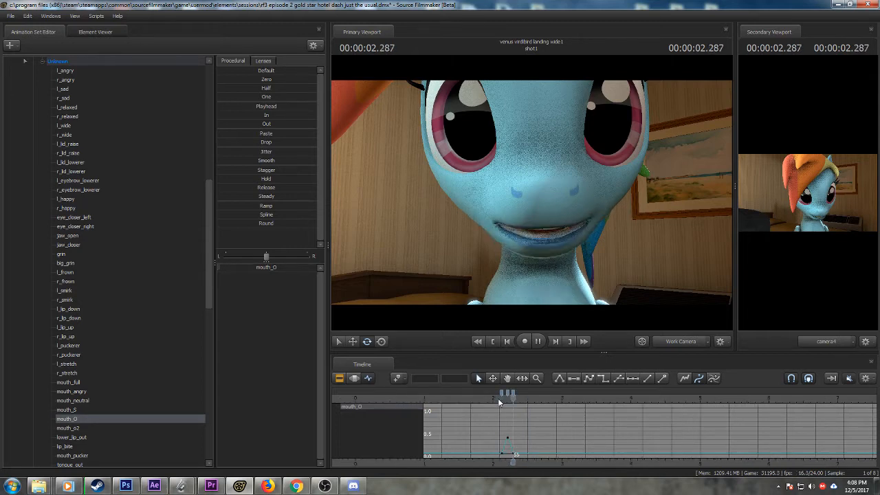
key("space")
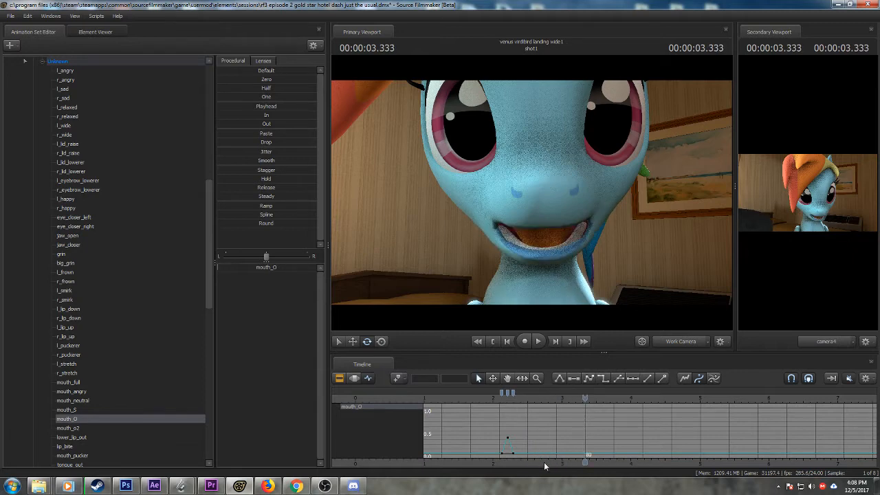
middle_click_drag(540, 460, 483, 446)
scroll(483, 445, "down", 1)
key("space")
key("space")
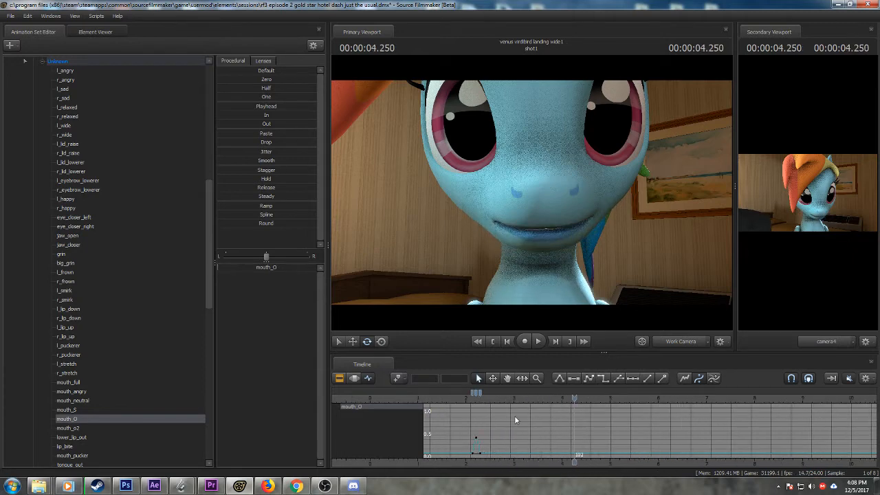
key("space")
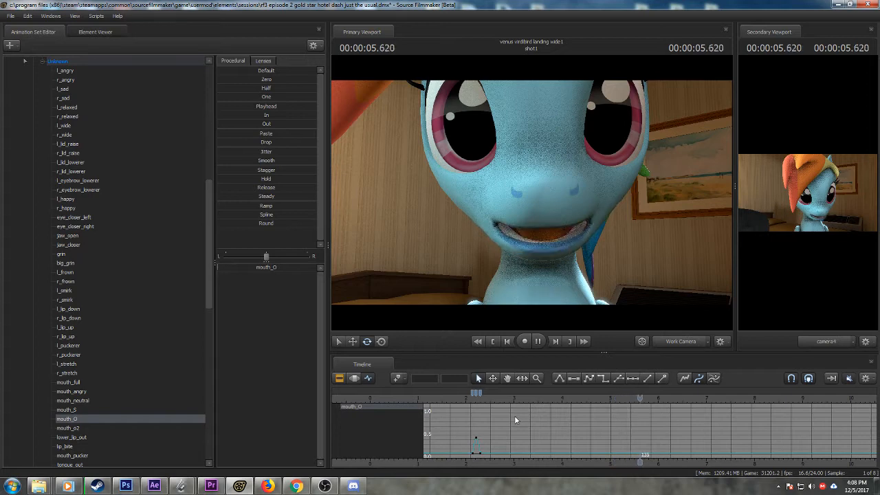
key("space")
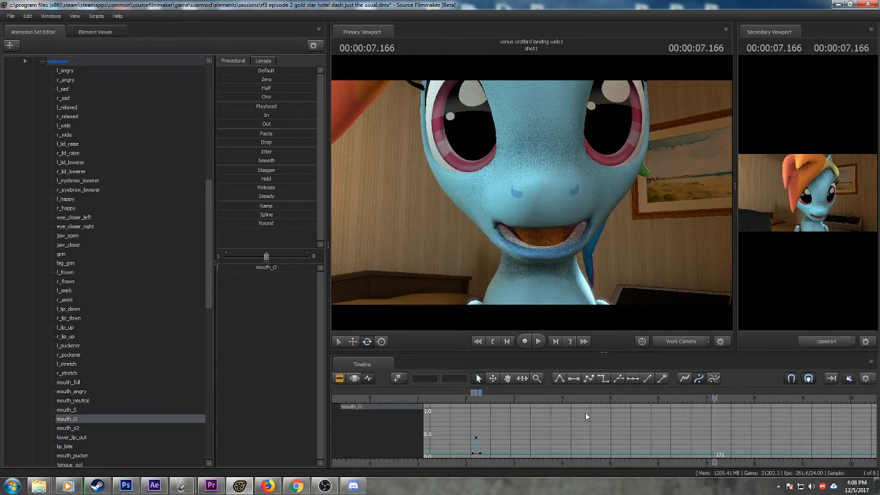
- Select the jaw_open control and show the end of its curve around 7 seconds on the timeline
middle_click_drag(617, 434, 506, 425)
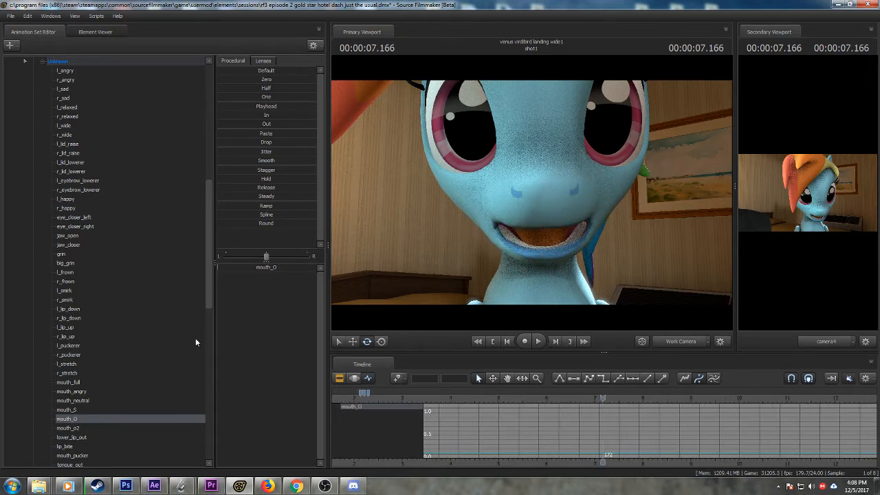
left_click(73, 238)
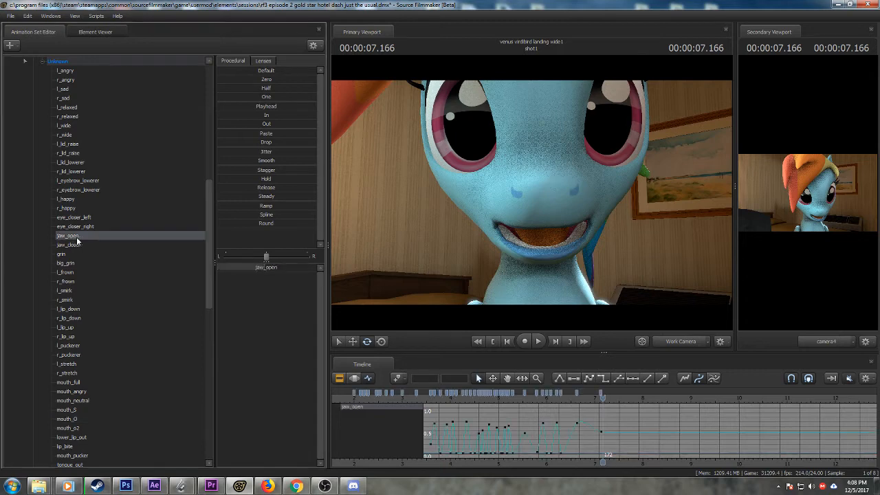
scroll(605, 438, "up", 2)
key("space")
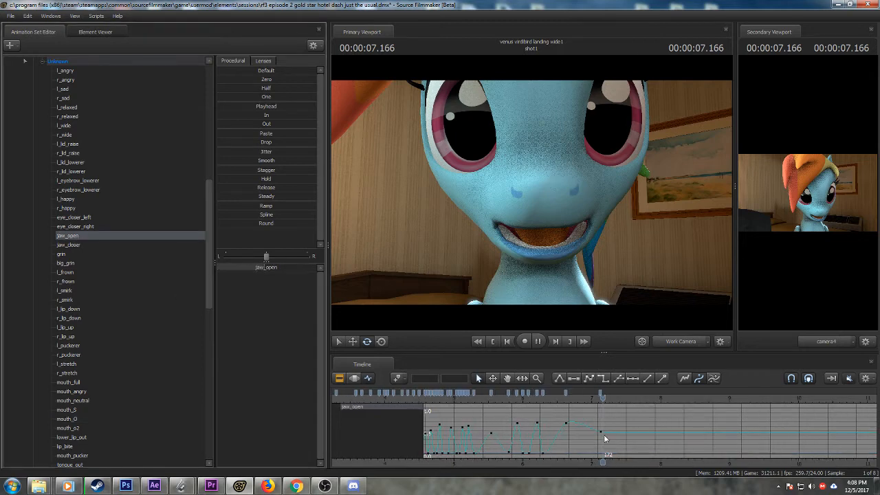
key("space")
- Switch the primary viewport to camera4 and play the shot from about 2 seconds to 7.708 seconds
left_click(672, 342)
scroll(590, 437, "down", 4)
left_click(488, 399)
key("space")
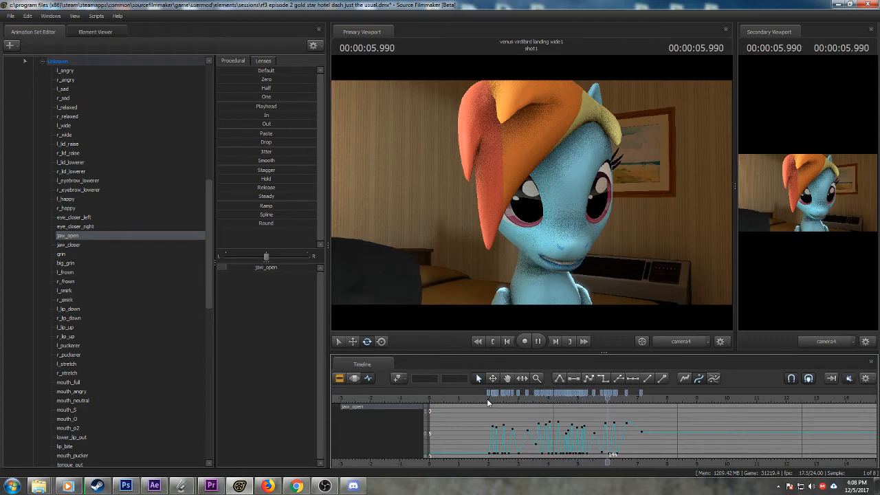
key("space")
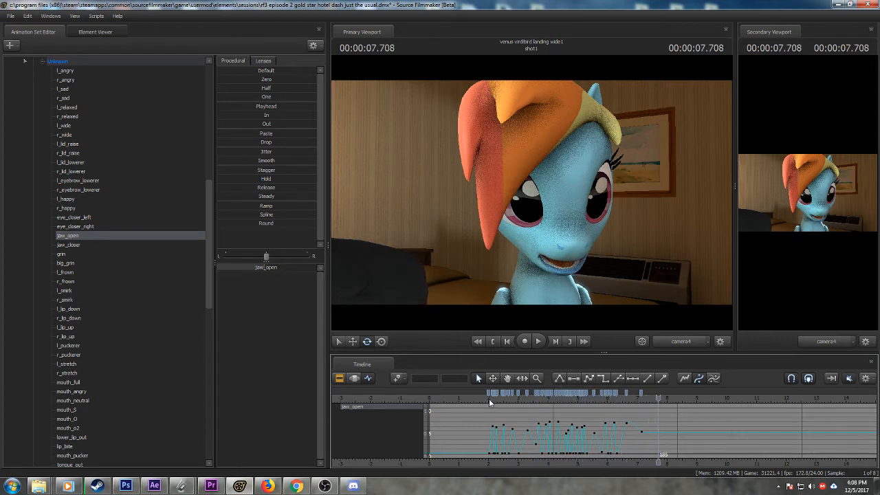
- Scrub the end of the dialogue past 8 seconds and key jaw_open at zero at 8.416 seconds to close the mouth
scroll(660, 433, "up", 5)
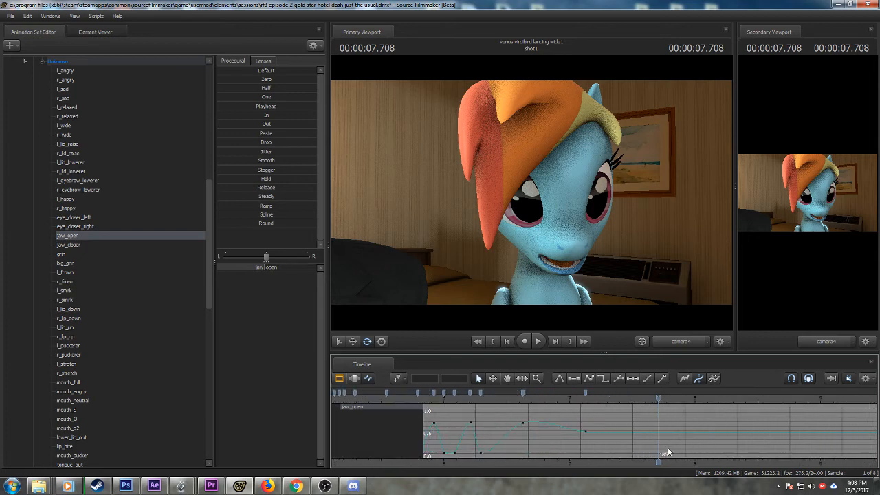
scroll(526, 443, "up", 3)
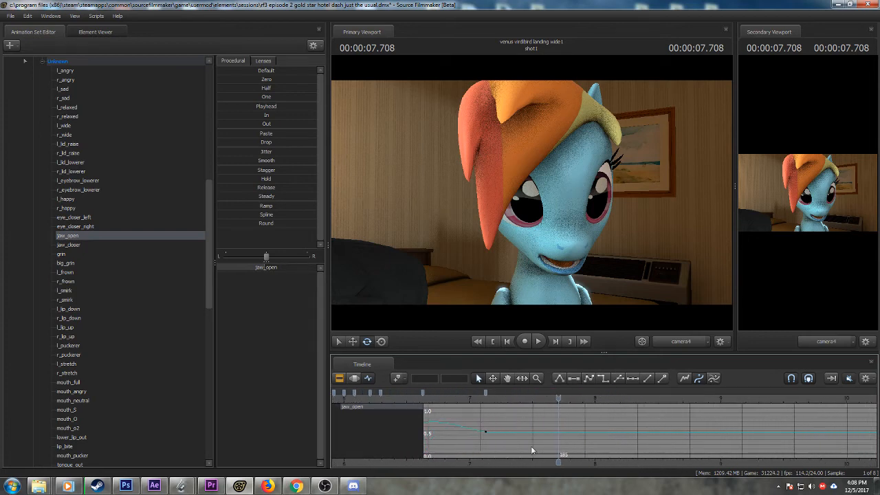
left_click(511, 400)
left_click_drag(512, 400, 652, 405)
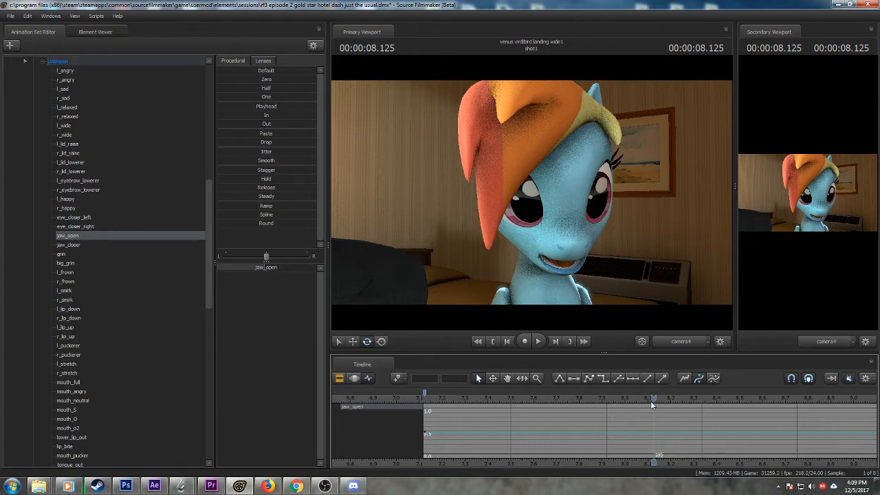
scroll(664, 411, "down", 5)
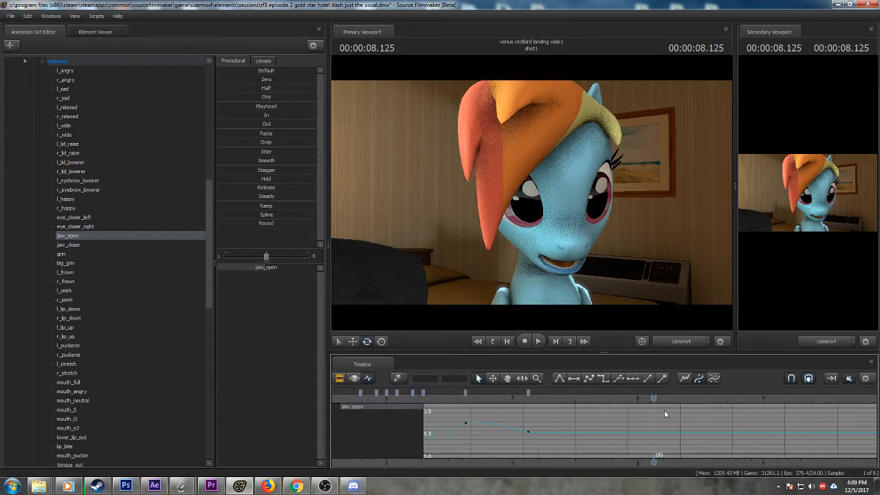
scroll(652, 411, "up", 4)
key("space")
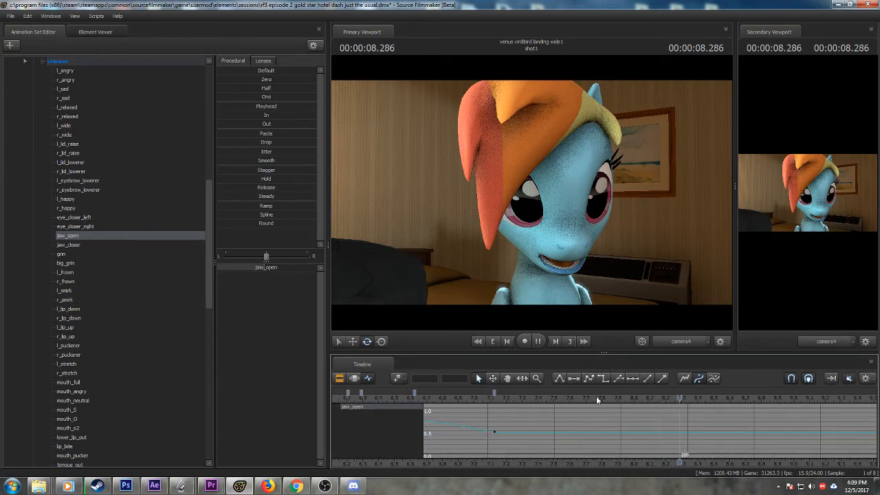
left_click_drag(597, 398, 700, 399)
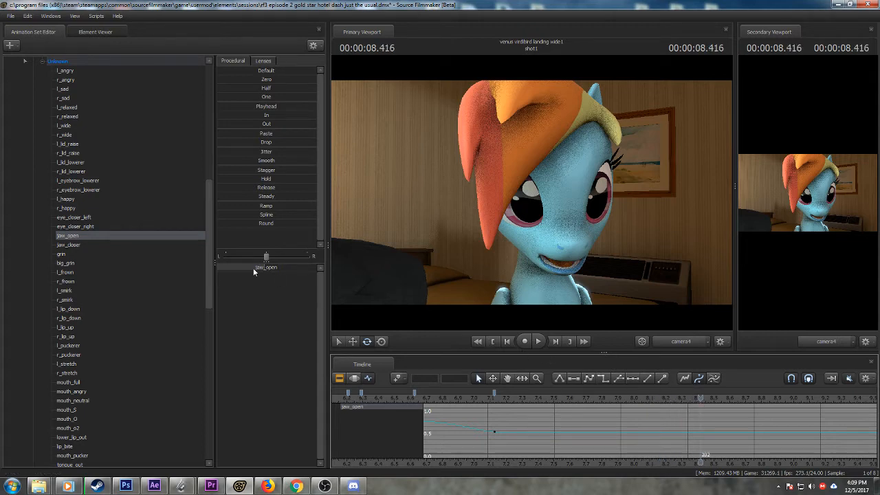
left_click_drag(264, 268, 218, 268)
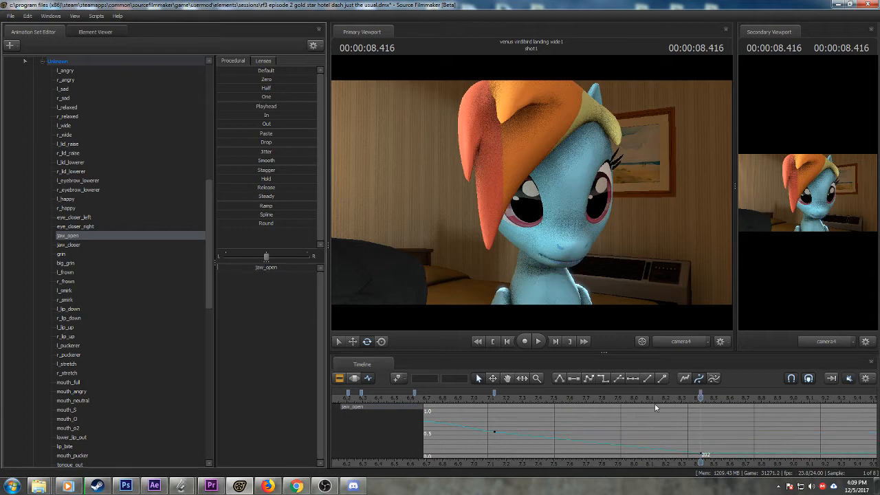
- Key jaw_open at about 0.5 at 8.125 seconds to hold the mouth open just before it closes
scroll(689, 404, "up", 2)
left_click_drag(690, 404, 634, 399)
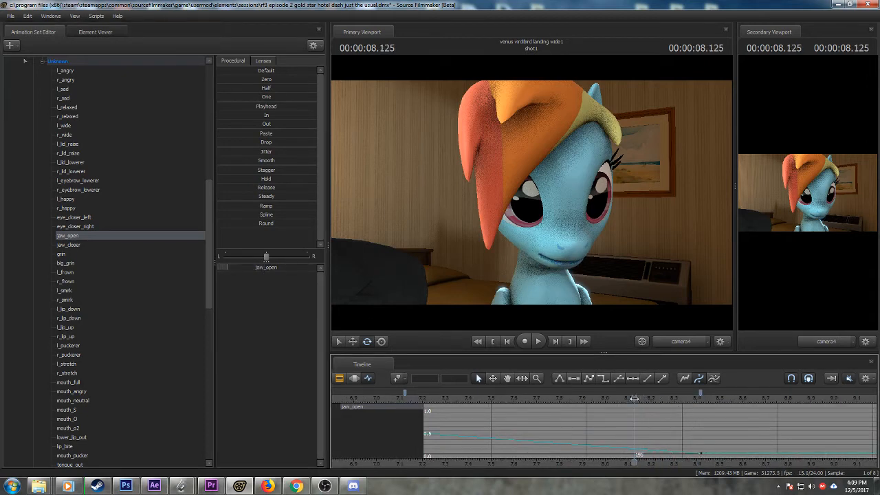
left_click_drag(259, 269, 404, 304)
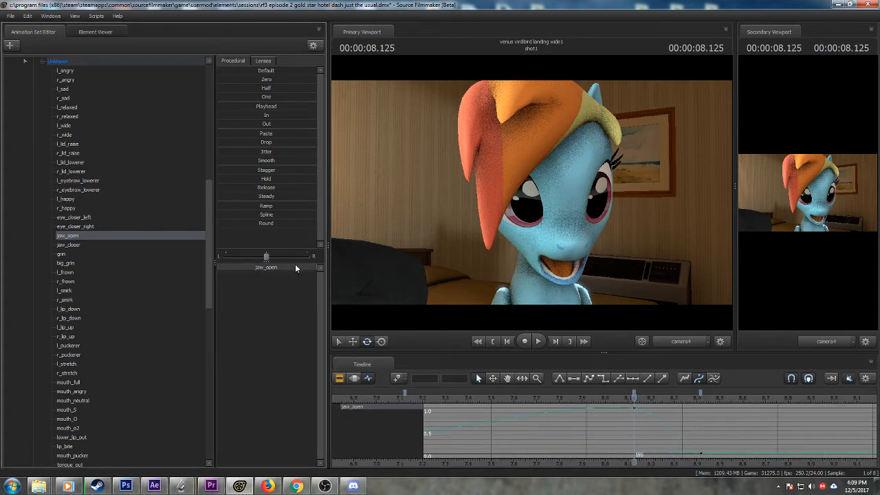
left_click_drag(299, 268, 267, 268)
- Switch the primary viewport back to the Work Camera and play the final jaw_open motion to review the closing mouth
scroll(488, 427, "down", 2)
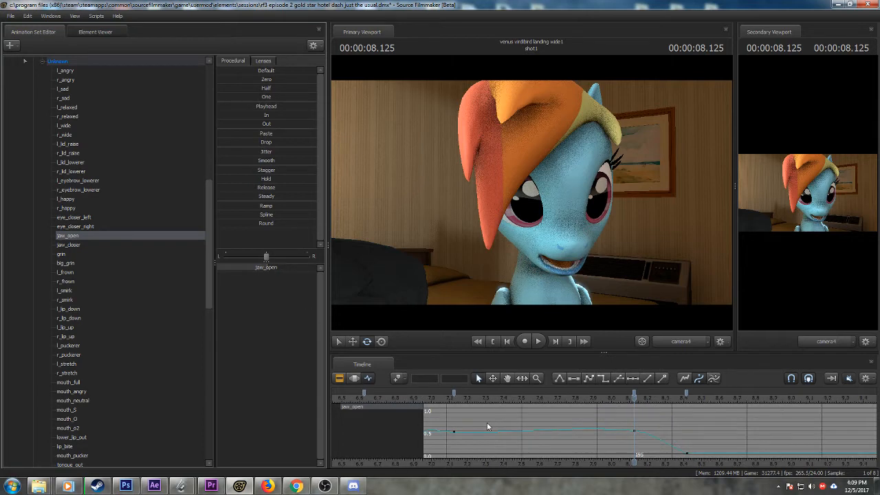
scroll(488, 426, "down", 2)
left_click(672, 343)
scroll(504, 402, "down", 3)
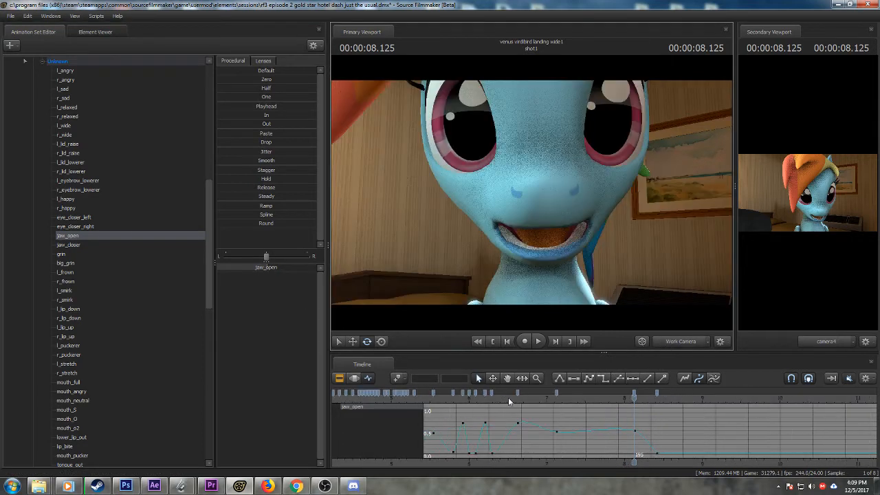
key("space")
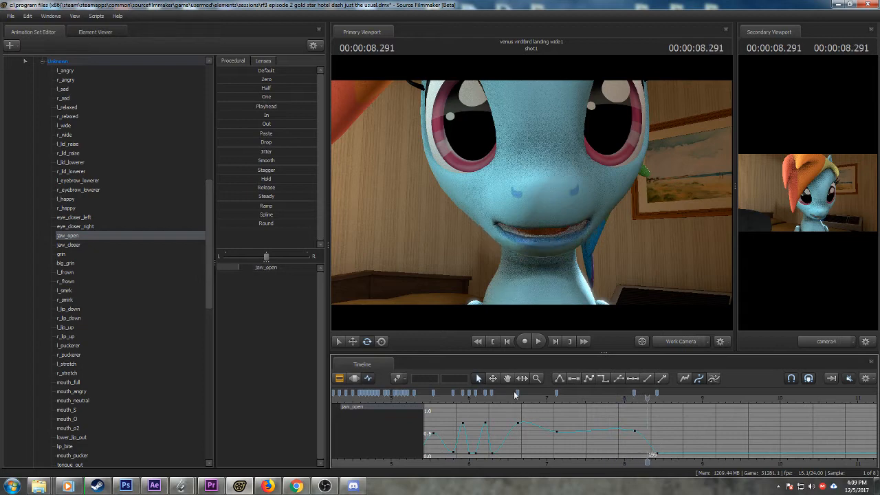
key("space")
scroll(535, 407, "up", 2)
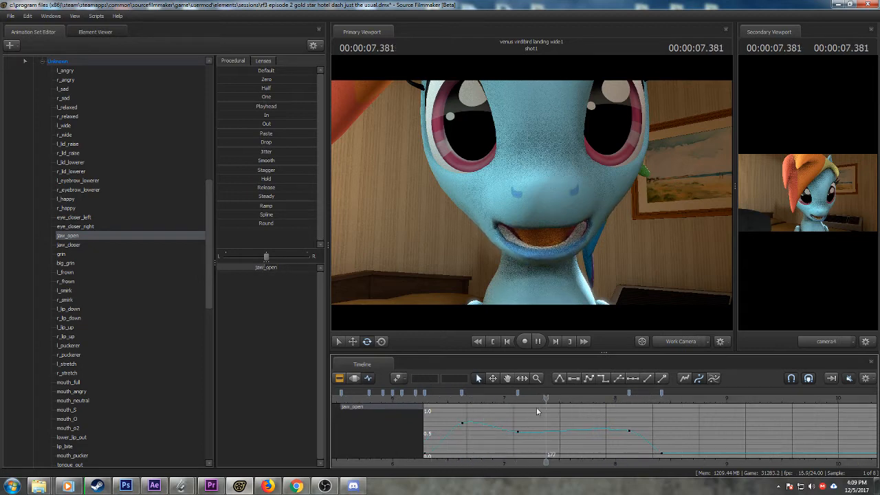
- Key jaw_open at zero at 7.666 seconds and play back the jaw motion around the new closure
key("space")
left_click_drag(270, 268, 268, 322)
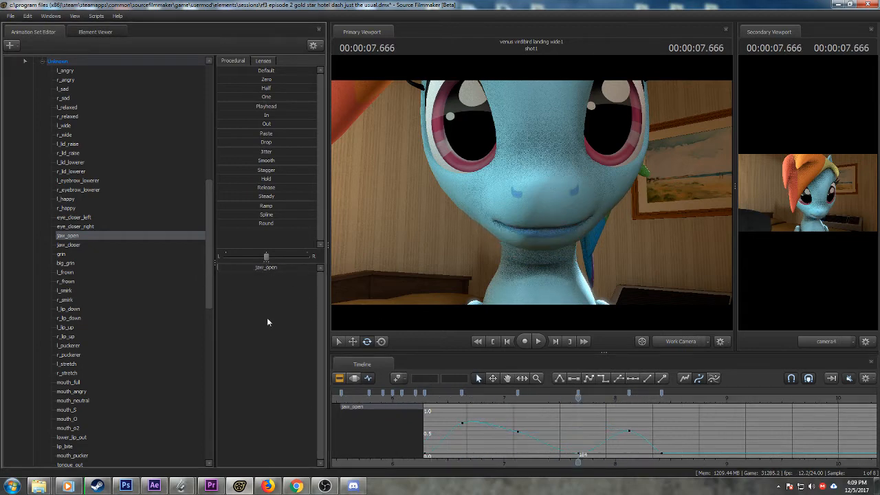
left_click(447, 396)
key("space")
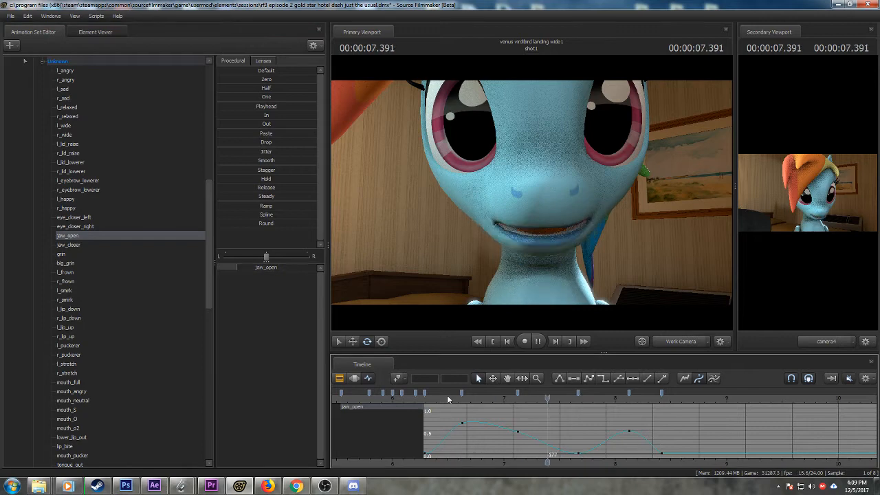
key("space")
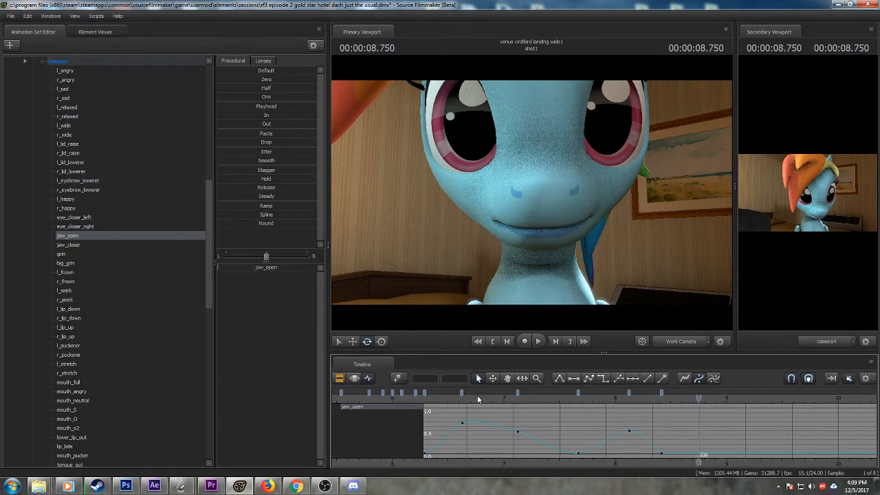
- Switch the primary viewport to camera4 and review the final jaw motion, followed by the full dialogue
left_click(672, 345)
left_click(439, 396)
key("space")
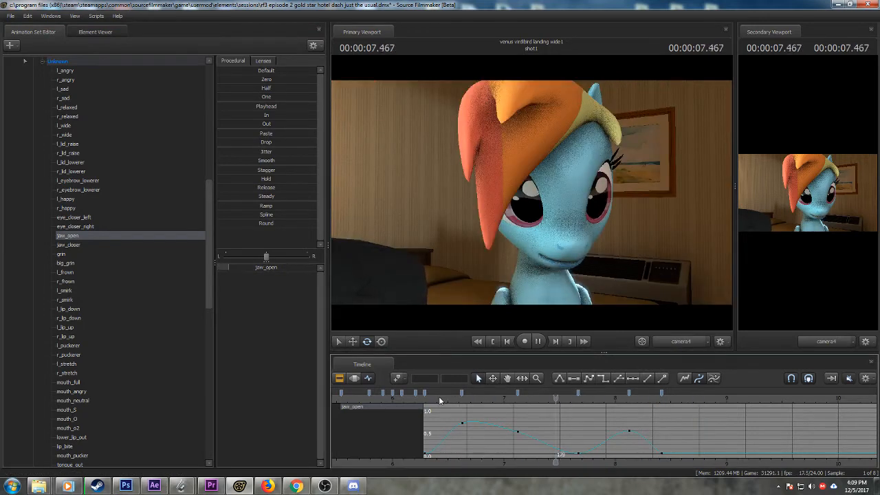
key("space")
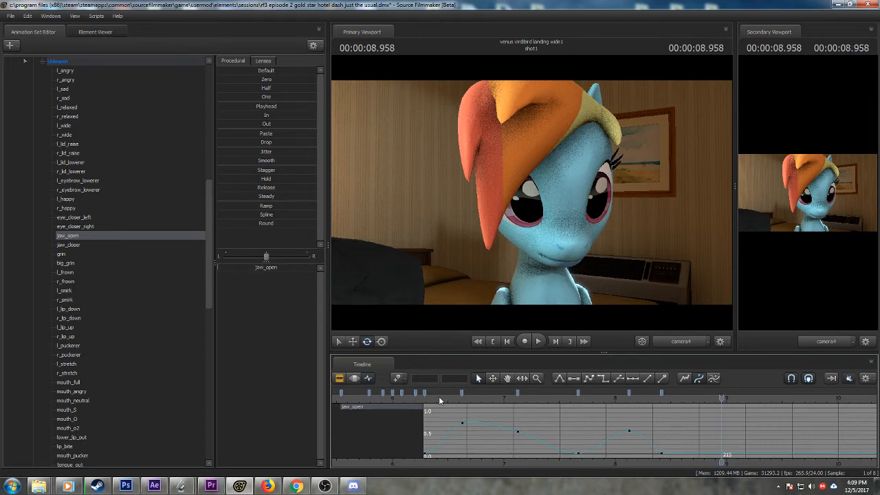
scroll(440, 401, "down", 5)
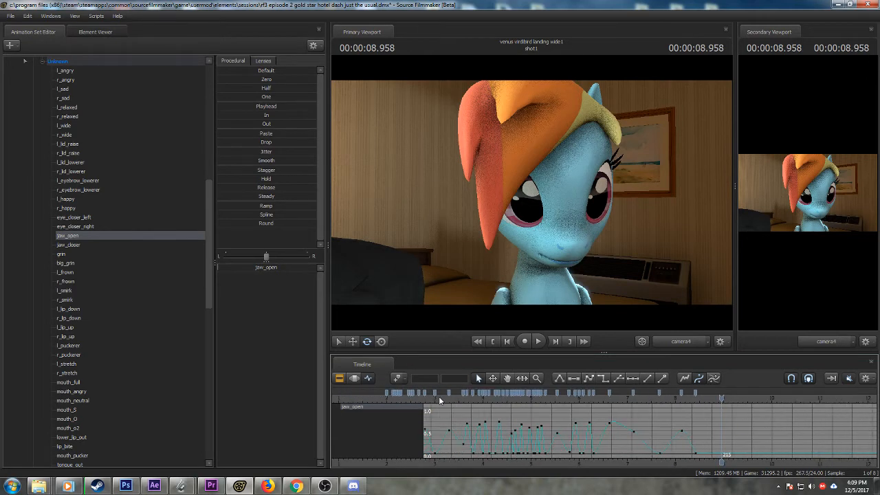
left_click(450, 398)
key("space")
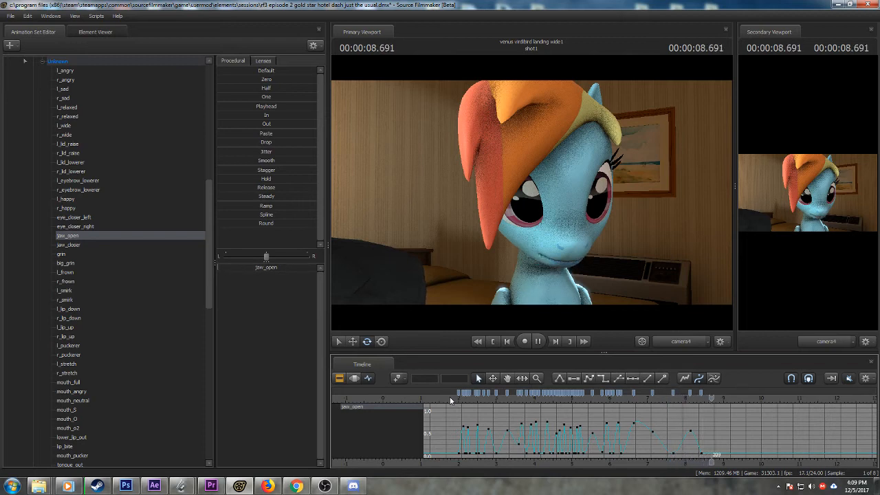
key("space")
- Key jaw_open at about 0.5 at 8.500 seconds and return the primary viewport to the Work Camera
scroll(628, 436, "up", 2)
scroll(610, 427, "up", 6)
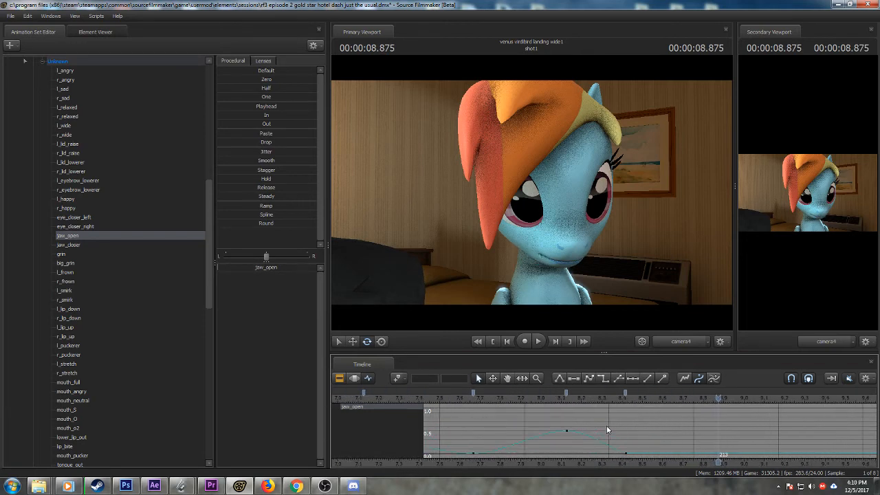
left_click(476, 399)
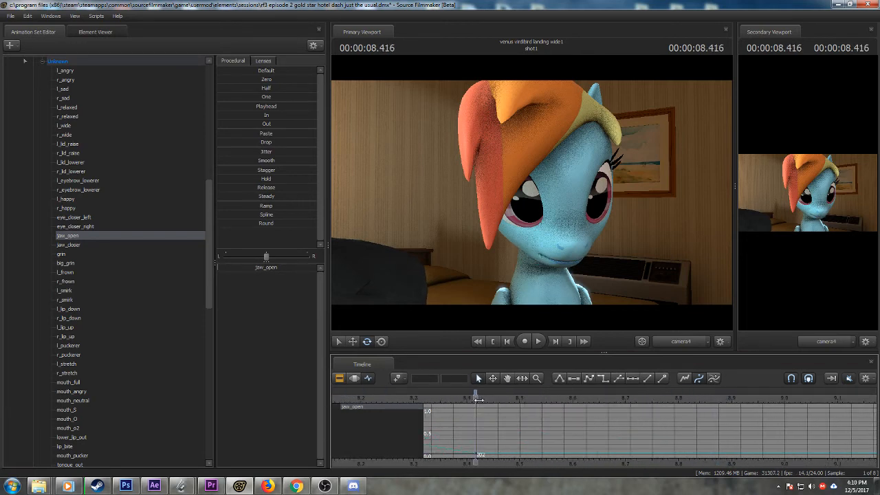
key("Right")
key("Right")
left_click_drag(235, 269, 280, 275)
left_click(681, 342)
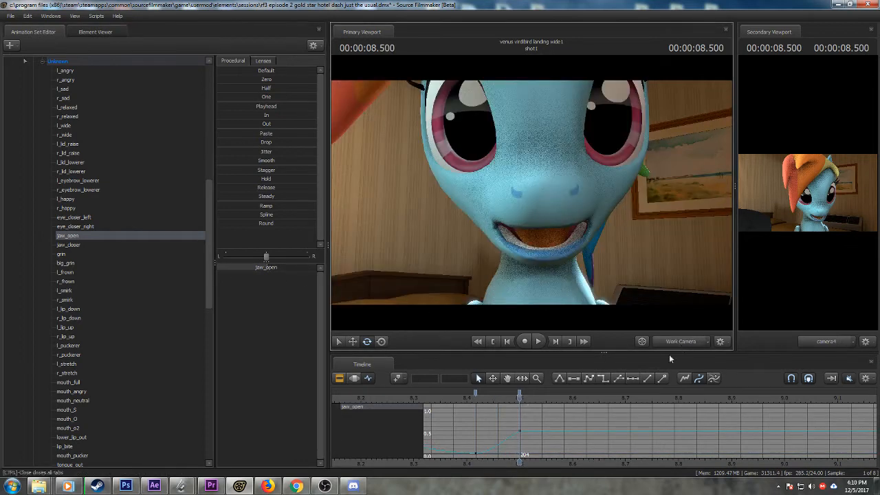
- Key jaw_open at zero at 8.708 seconds and move the preceding open-mouth key to frame 205
left_click_drag(476, 397, 623, 403)
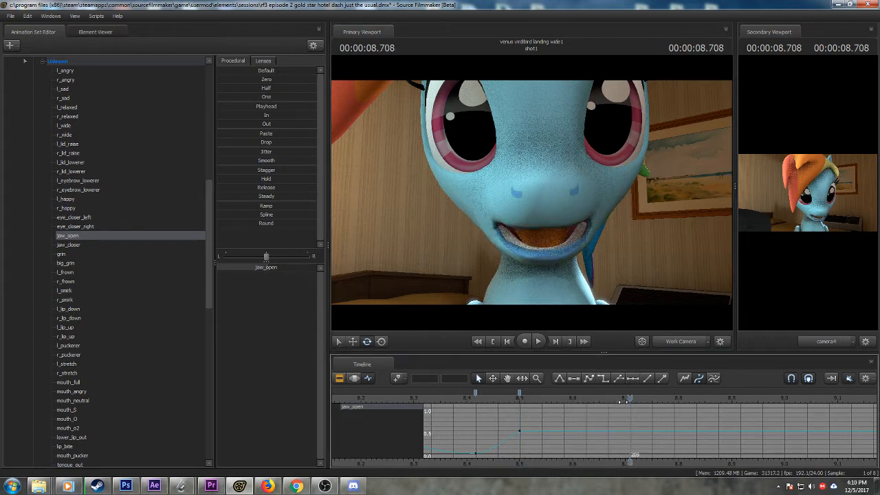
left_click_drag(267, 268, 218, 269)
mouse_move(453, 398)
left_mouse_down()
mouse_move(569, 397)
mouse_move(542, 393)
left_mouse_up()
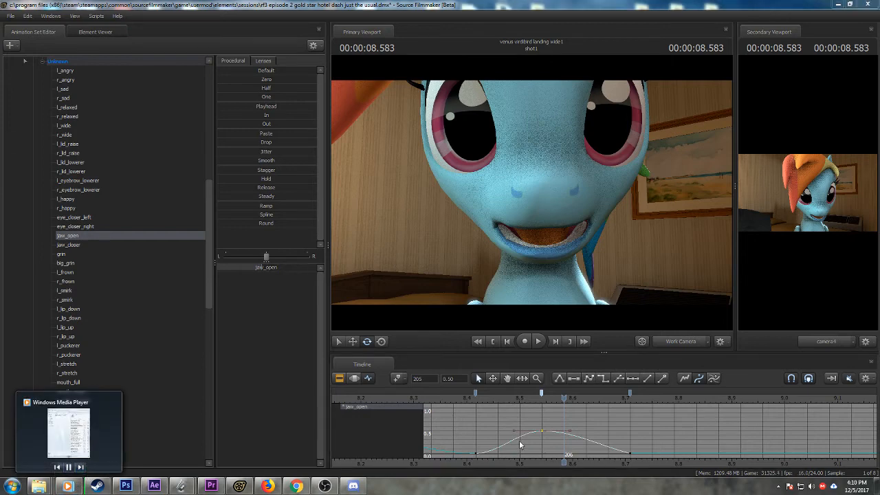
- Skip to the next Windows Media Player track and replay the jaw motion from about 8.4 seconds
mouse_move(72, 486)
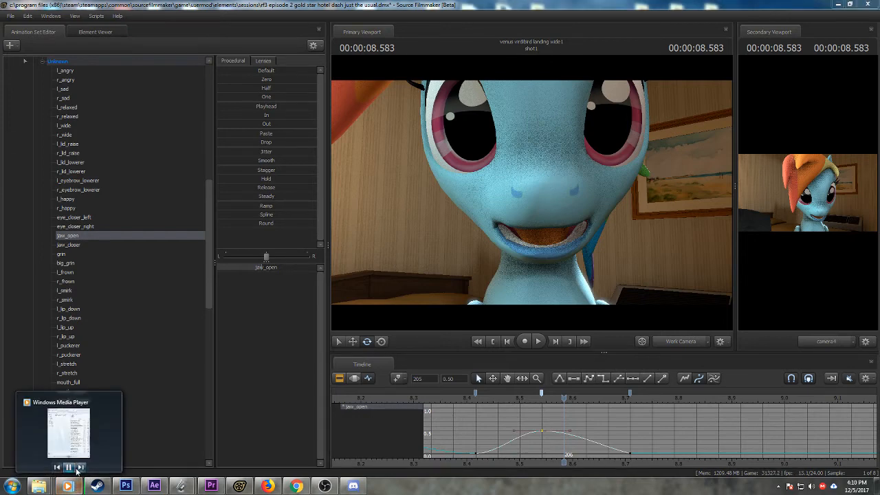
left_click(79, 468)
left_click(467, 403)
key("space")
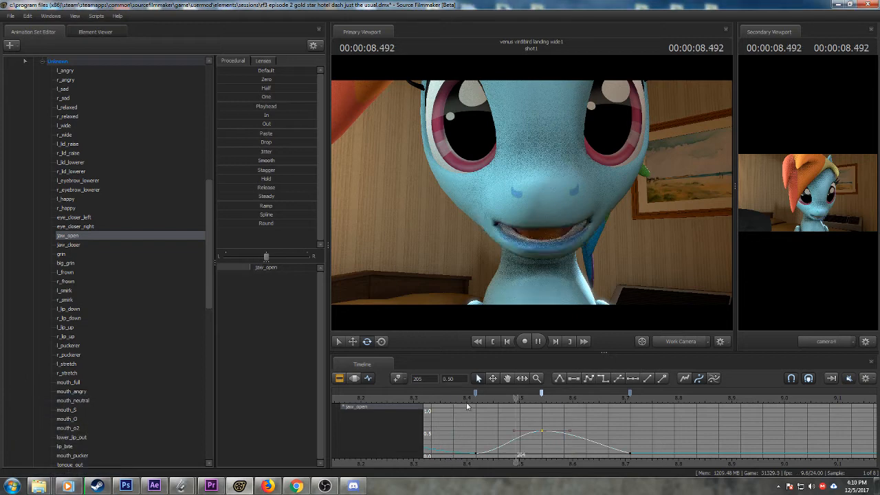
- Move the last jaw_open closing key to frame 208 and add another zero key at 8.750 seconds
mouse_move(575, 398)
left_mouse_down()
mouse_move(630, 395)
mouse_move(605, 394)
left_mouse_up()
left_click(457, 396)
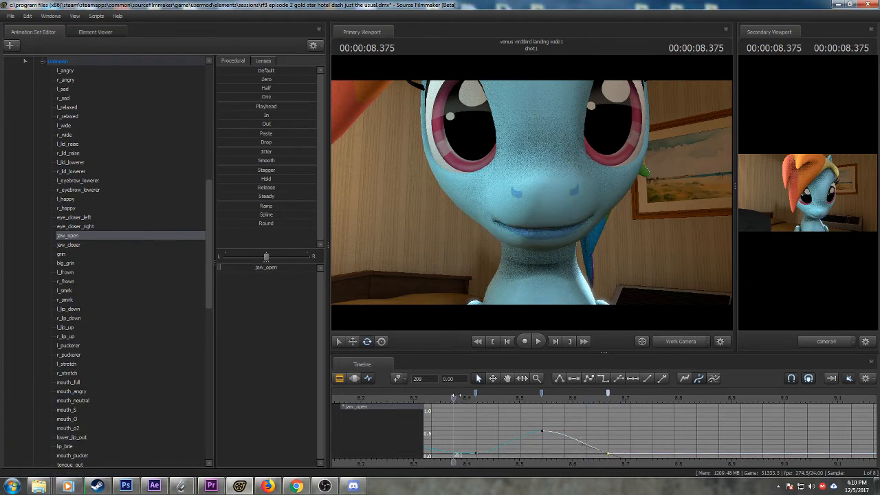
left_click_drag(453, 396, 648, 401)
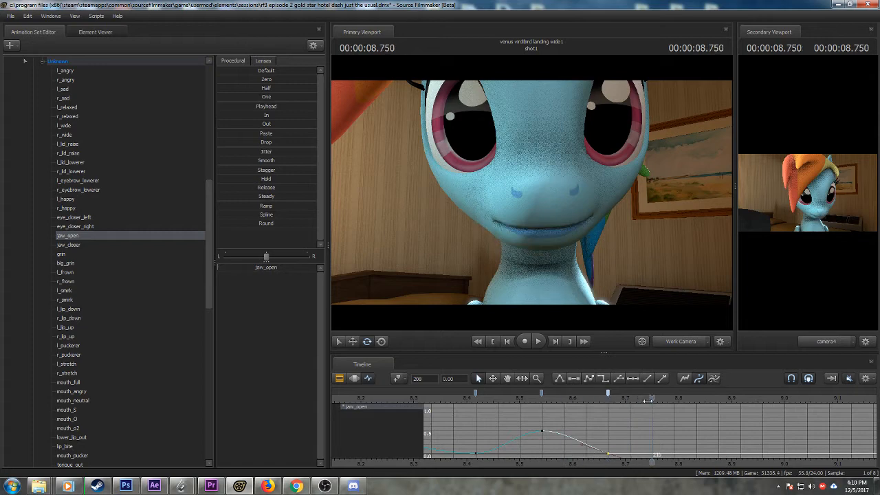
left_click(397, 378)
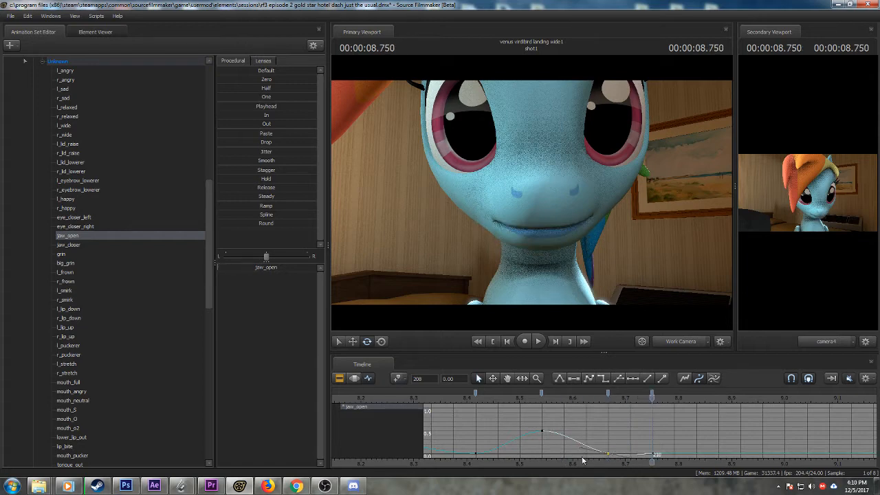
- Key jaw_open at about 0.6 at 8.833 seconds and at zero at 8.916 seconds
left_click_drag(596, 464, 513, 455)
left_click_drag(576, 398, 611, 398)
left_click_drag(272, 268, 280, 268)
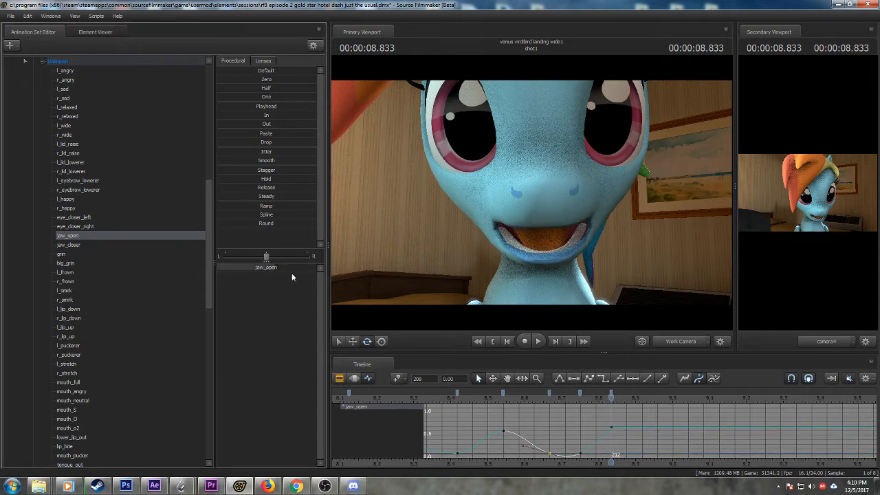
left_click_drag(442, 396, 640, 400)
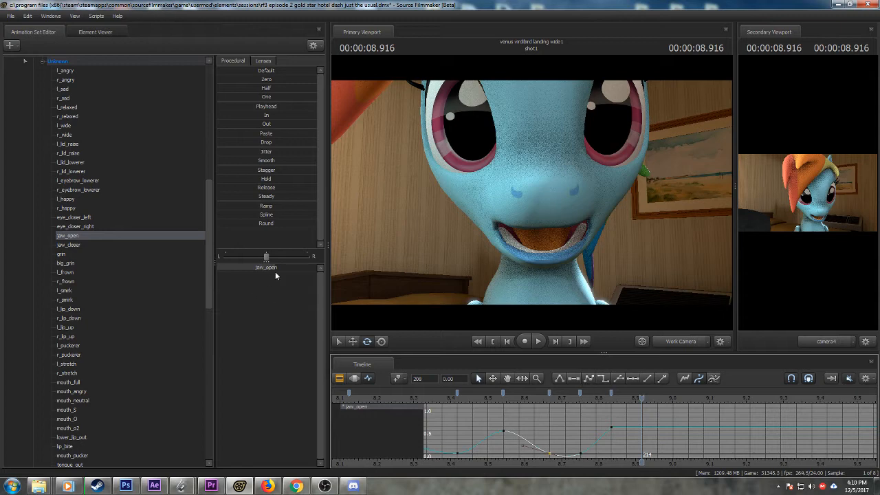
left_click_drag(276, 269, 198, 269)
- Apply linear tangents to the two closed-mouth jaw_open keys at frames 208 and 210
scroll(535, 420, "down", 2)
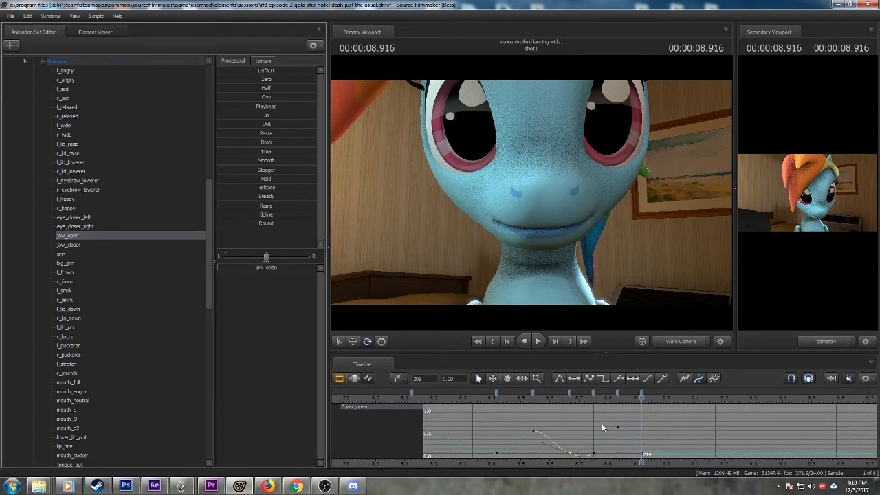
left_click(593, 394)
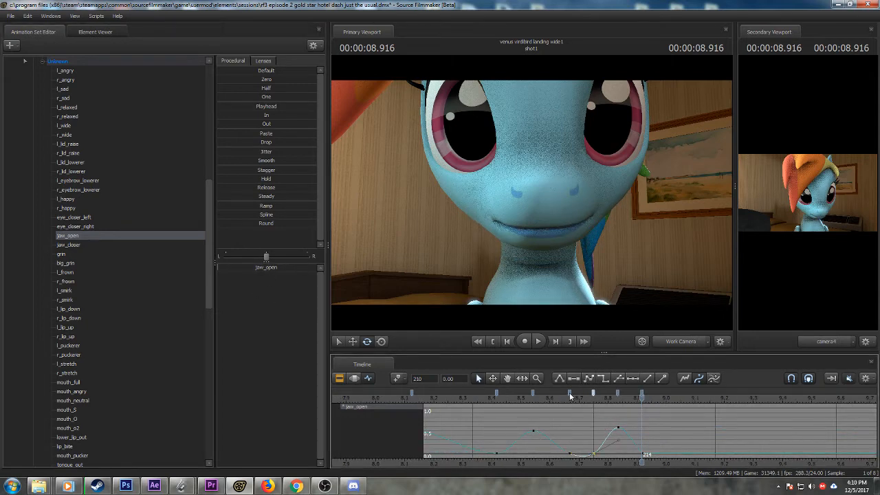
left_click(571, 394, "ctrl")
left_click(560, 379)
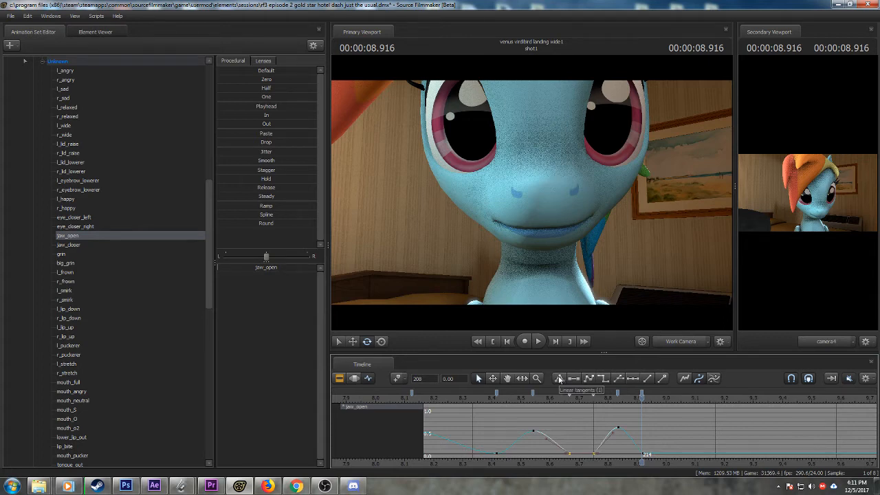
- Check the open jaw pose at 8.833 seconds and replay the jaw motion from about 8.5 seconds
scroll(594, 441, "up", 2)
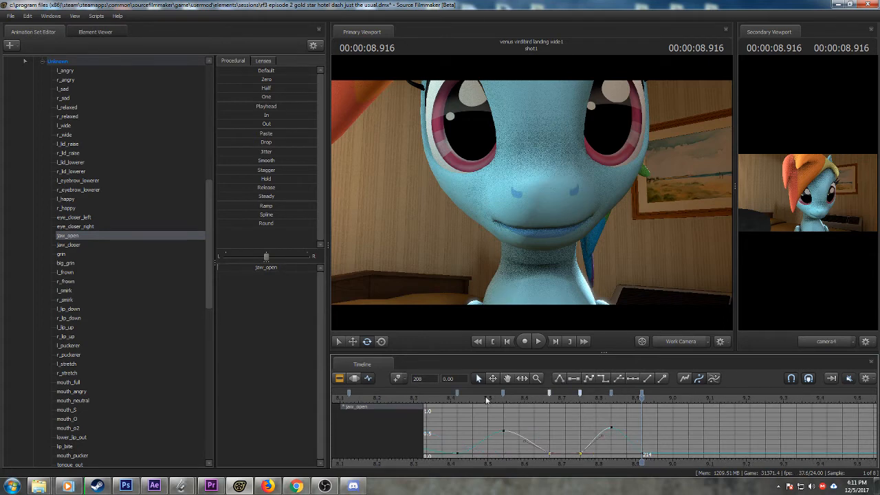
key("Left")
key("Left")
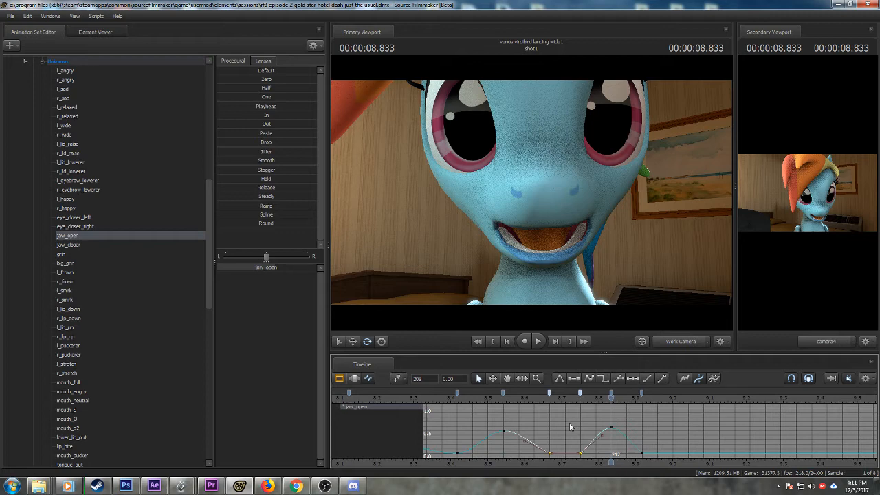
middle_click_drag(598, 463, 559, 460)
scroll(555, 459, "down", 2)
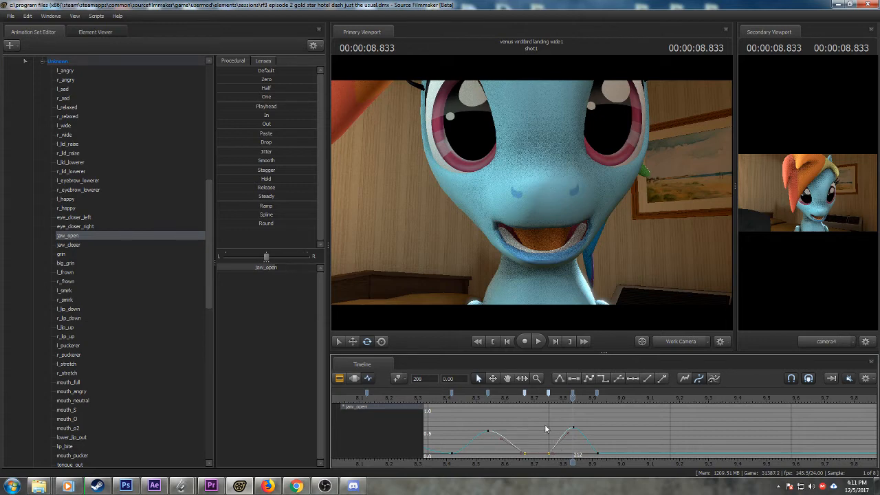
scroll(547, 430, "up", 2)
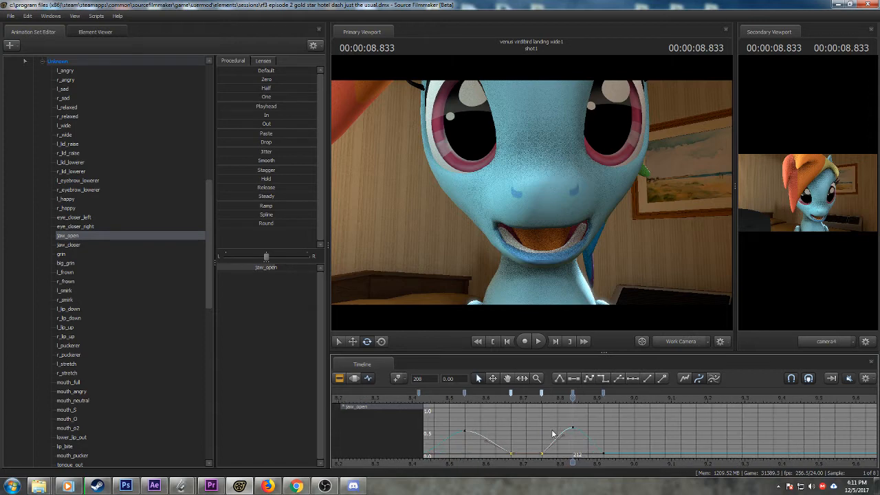
left_click(450, 398)
key("space")
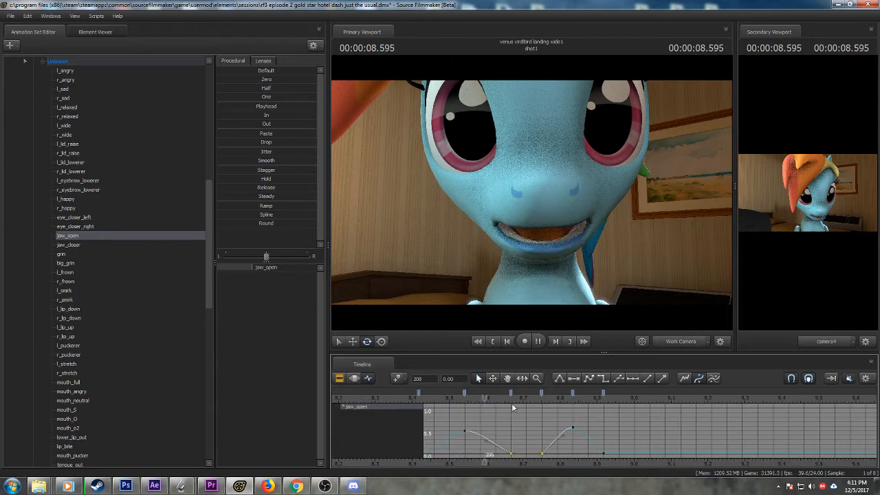
- Key jaw_open at zero at 9.000 seconds and at about 0.5 at 9.083 seconds
scroll(597, 420, "up", 3)
left_click_drag(564, 401, 630, 404)
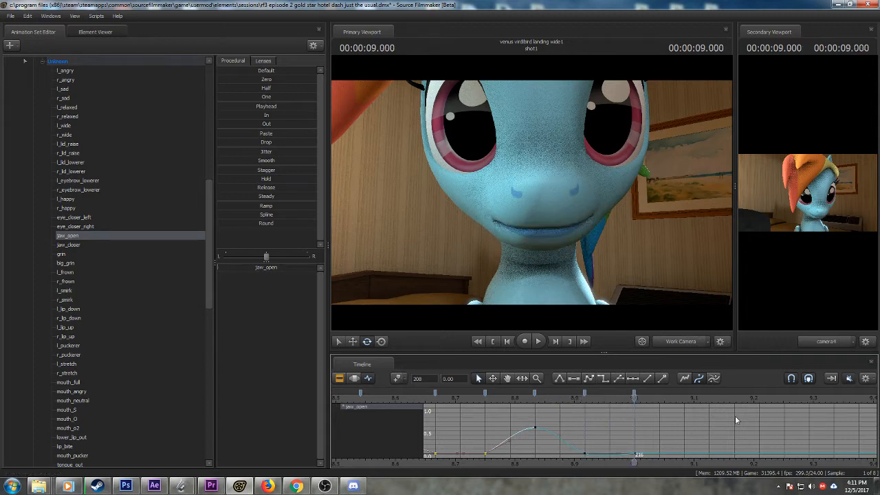
left_click_drag(636, 399, 677, 401)
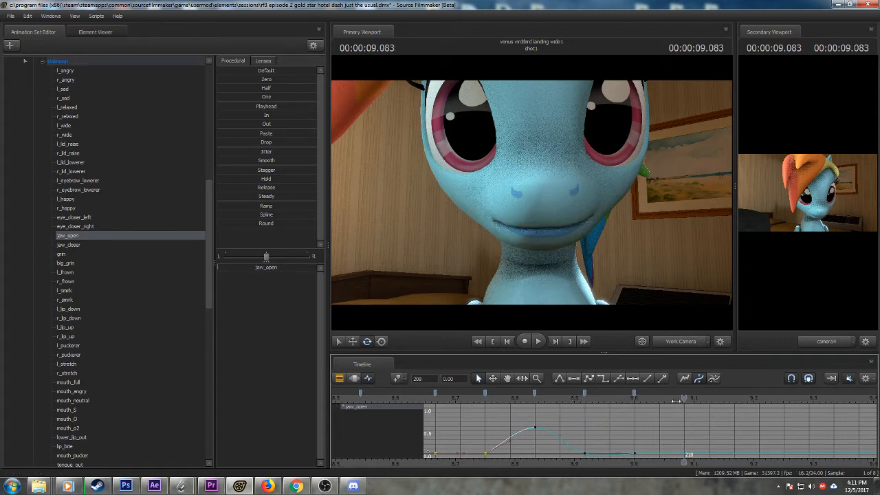
left_click_drag(237, 268, 275, 267)
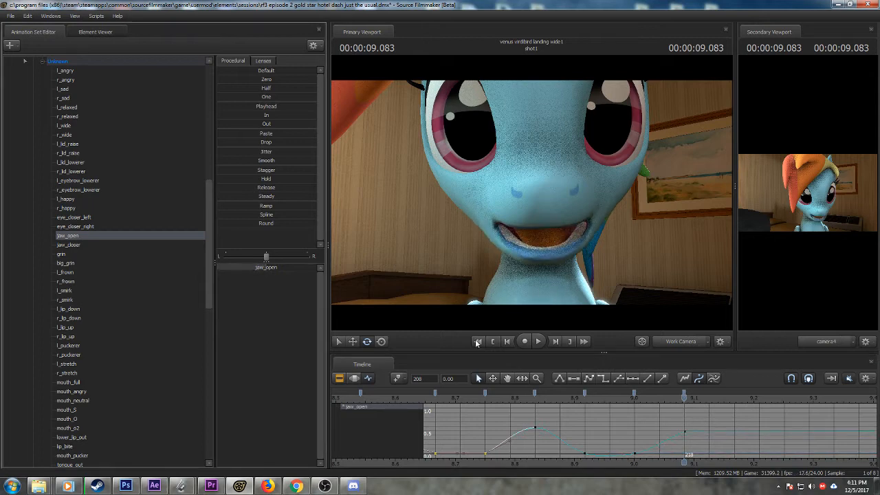
- Apply linear tangents to the closed-mouth jaw_open keys at 8.916 and 9.000 seconds
left_click(635, 394)
left_click(584, 394, "shift")
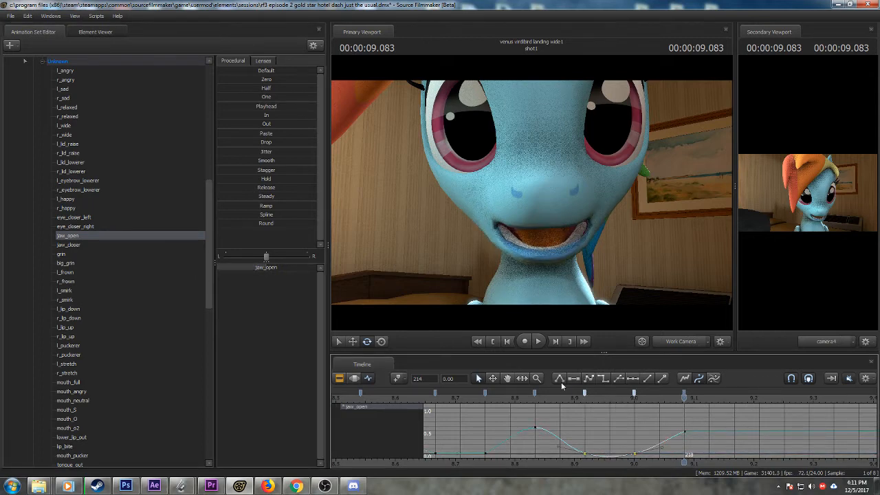
left_click(561, 379)
middle_click_drag(633, 464, 500, 453)
scroll(495, 453, "down", 1)
scroll(497, 451, "down", 1)
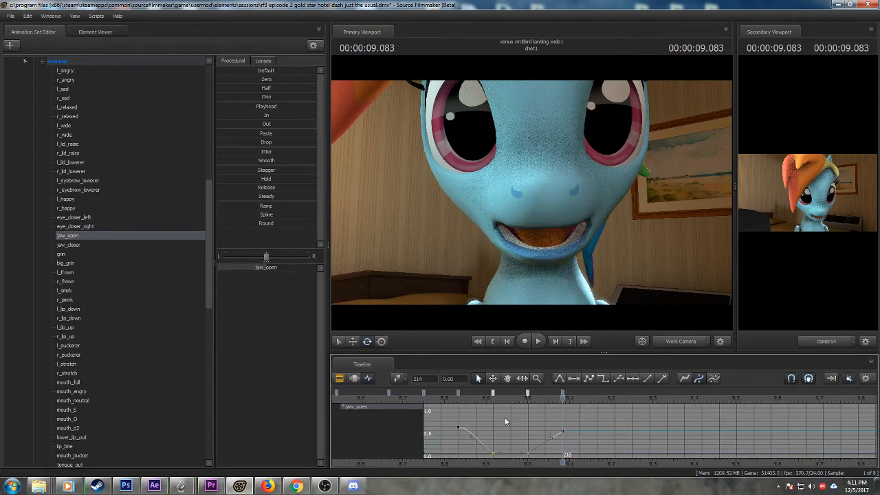
- Replay the motion from about 8.8 seconds and key jaw_open at zero at 9.166 seconds
left_click(459, 399)
key("space")
key("space")
left_click_drag(503, 402, 597, 408)
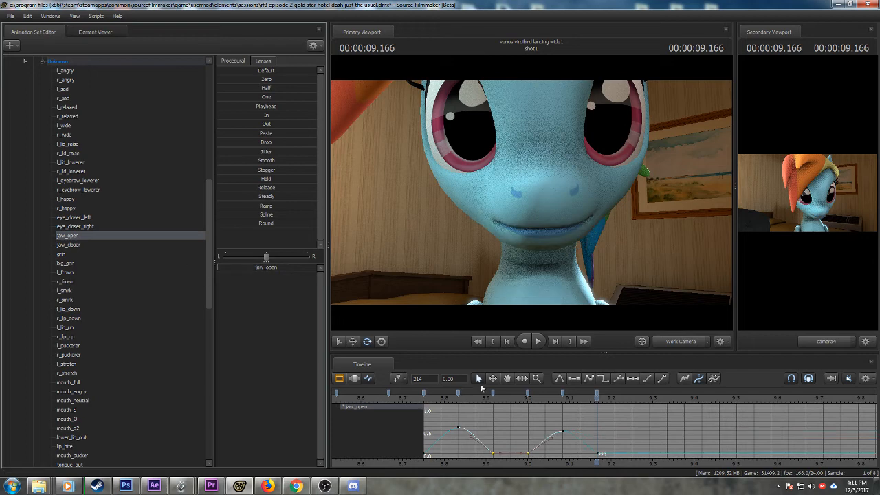
scroll(569, 422, "up", 2)
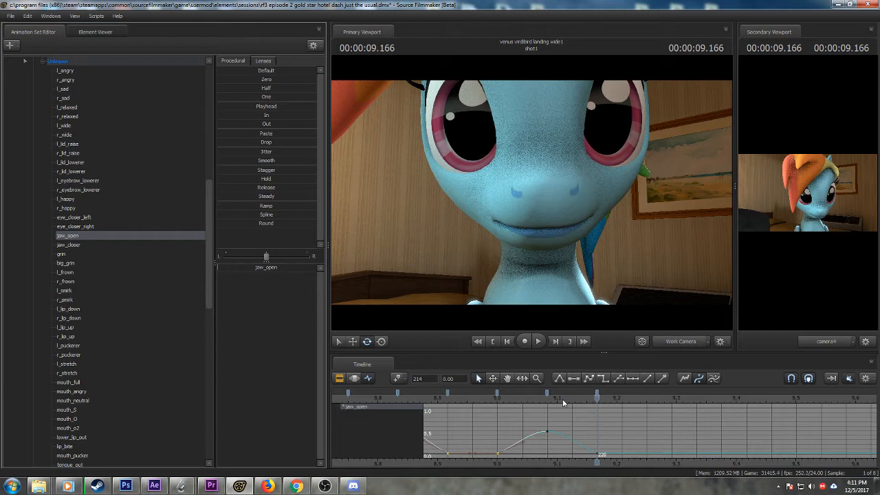
scroll(535, 443, "down", 1)
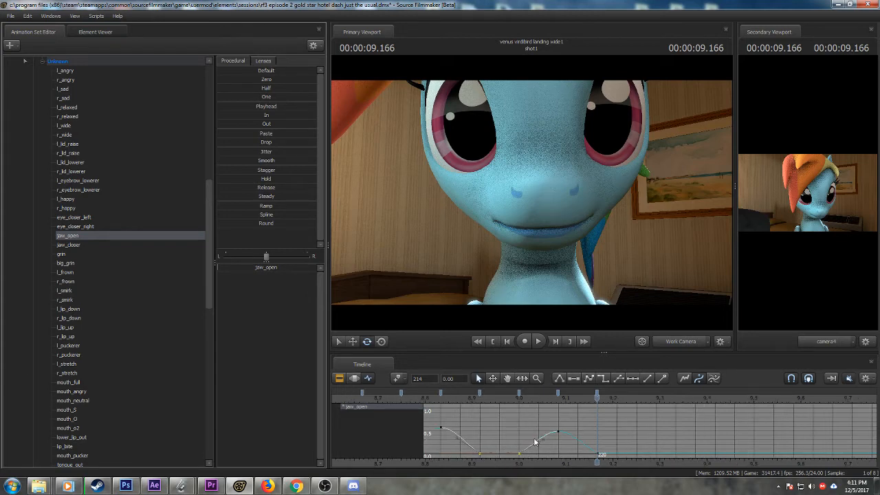
- Key jaw_open at about 0.55 at 9.208 seconds and replay the motion from about 9.0 seconds
scroll(534, 442, "up", 1)
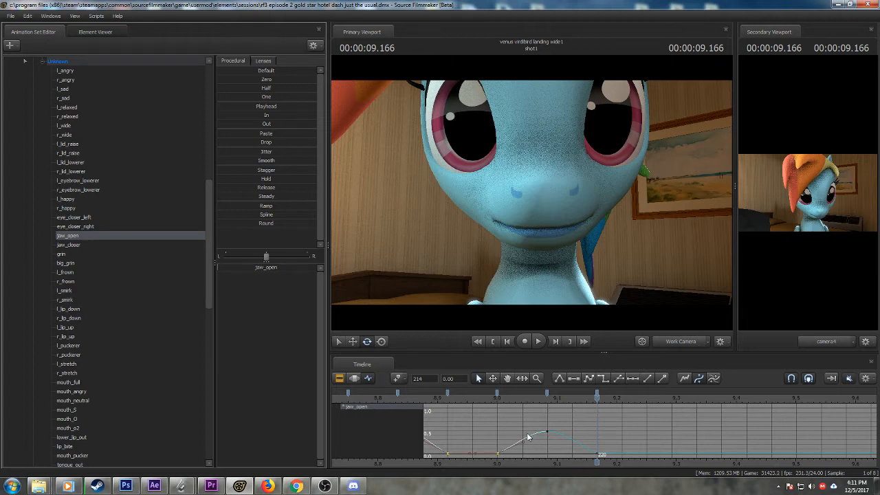
left_click_drag(440, 404, 622, 414)
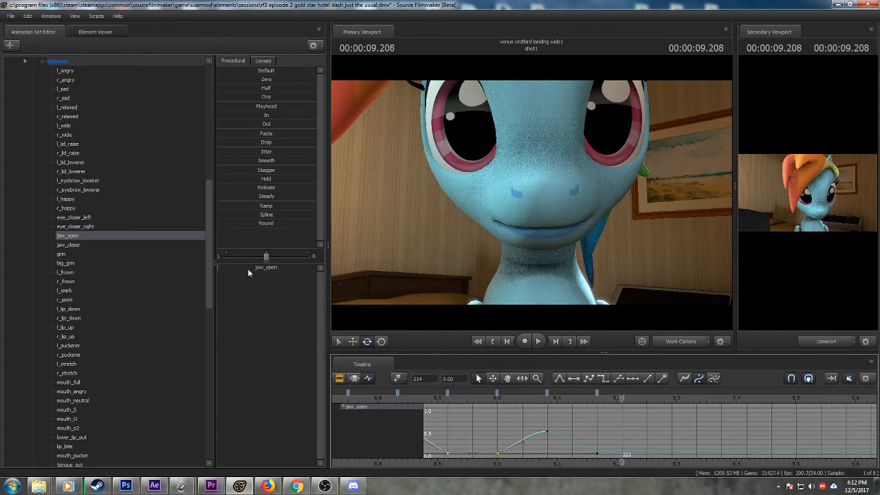
left_click_drag(248, 268, 247, 269)
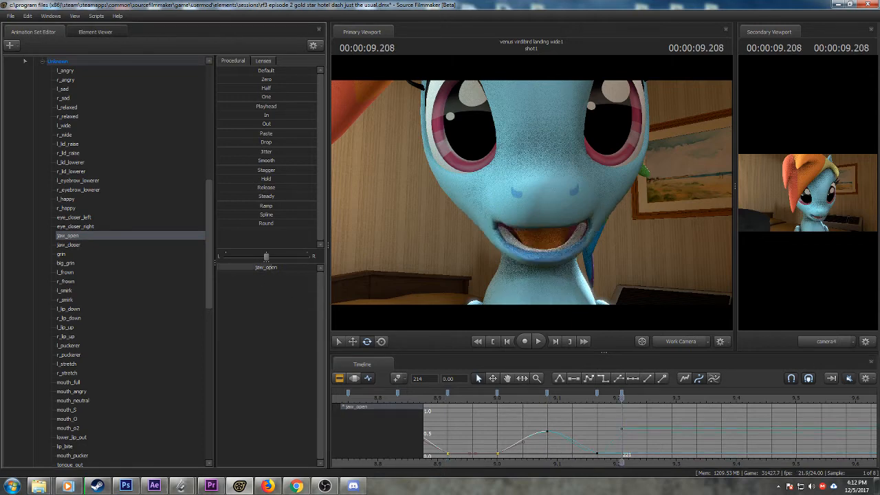
left_click(597, 404)
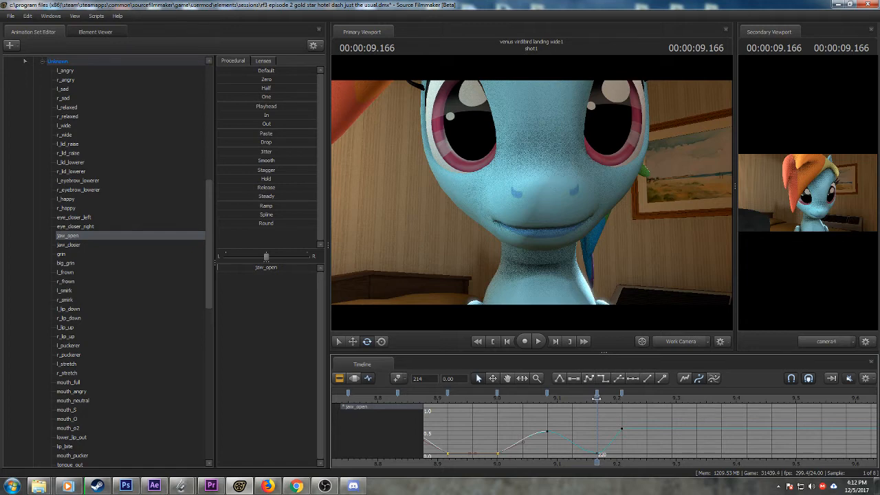
left_click_drag(597, 399, 473, 389)
key("space")
key("space")
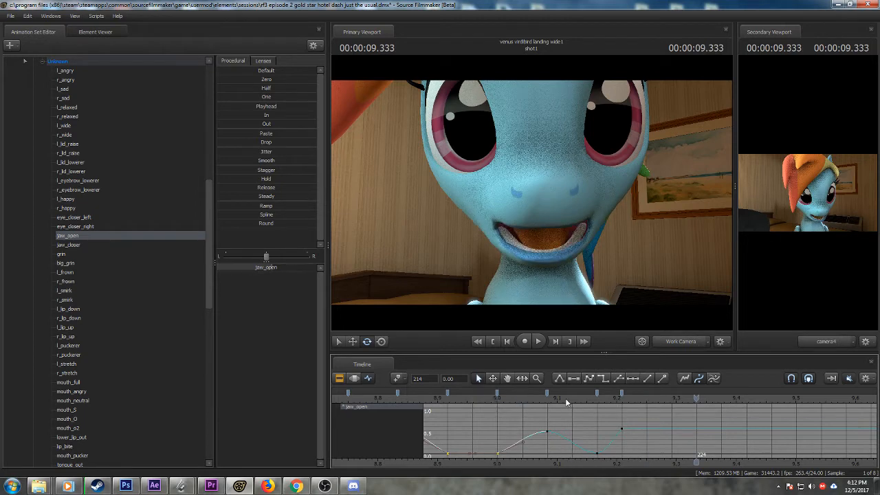
- Replay the jaw motion from about 8.9 seconds and key jaw_open at zero at 9.291 seconds
left_click_drag(565, 402, 621, 399)
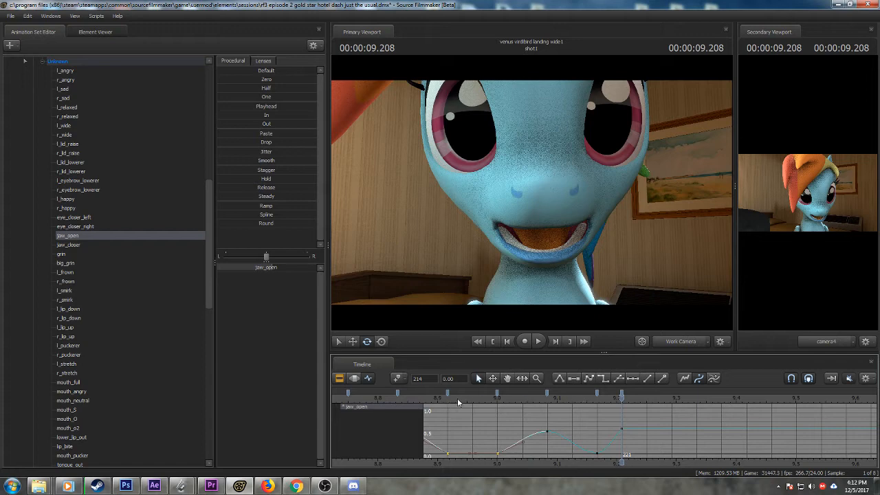
left_click(571, 402)
left_click_drag(570, 408, 449, 412)
key("space")
scroll(541, 428, "down", 2)
left_click(460, 399)
key("space")
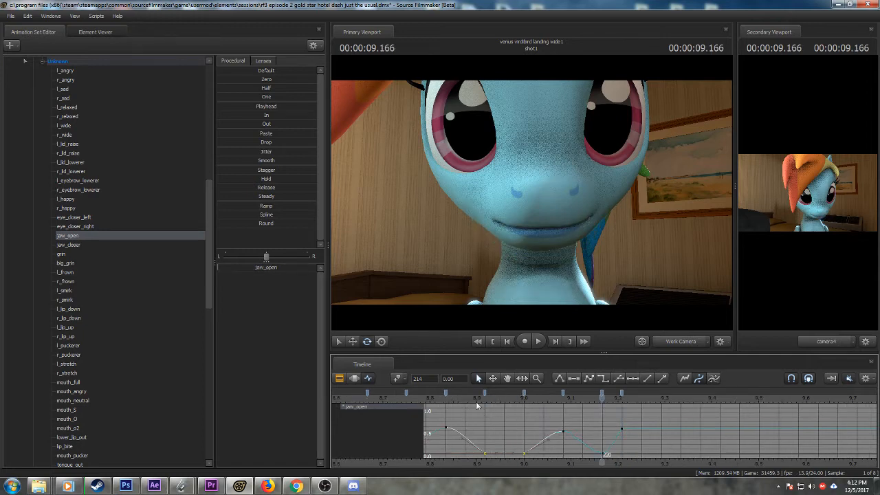
left_click_drag(619, 399, 676, 401)
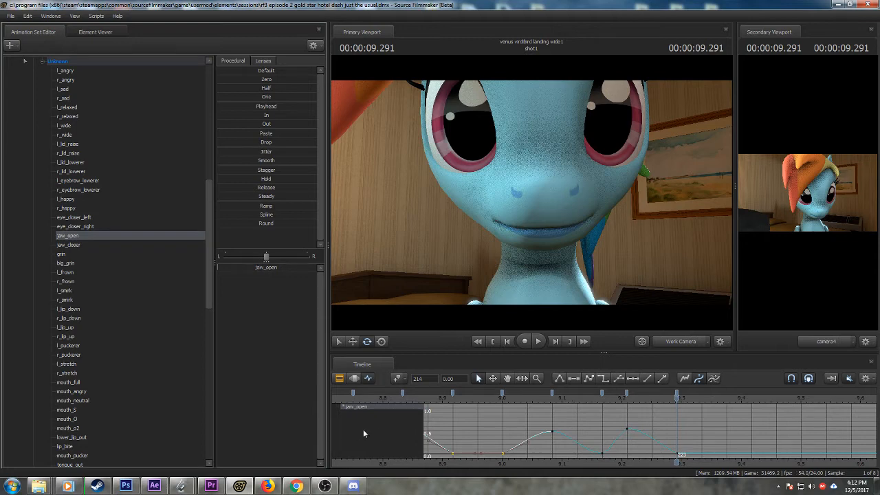
- Play the jaw motion back from about 9.0 seconds and from 9.166 seconds, and check the open pose at 9.208 seconds
mouse_move(76, 486)
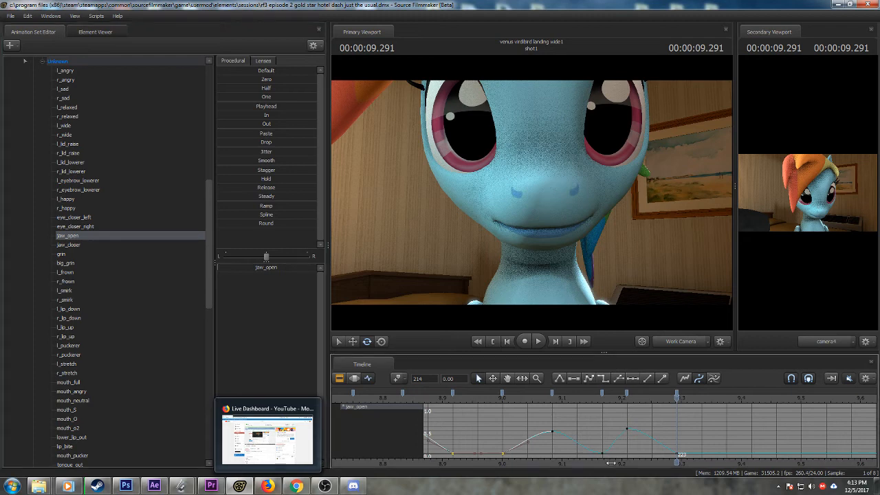
left_click_drag(610, 462, 591, 461)
scroll(591, 461, "down", 3)
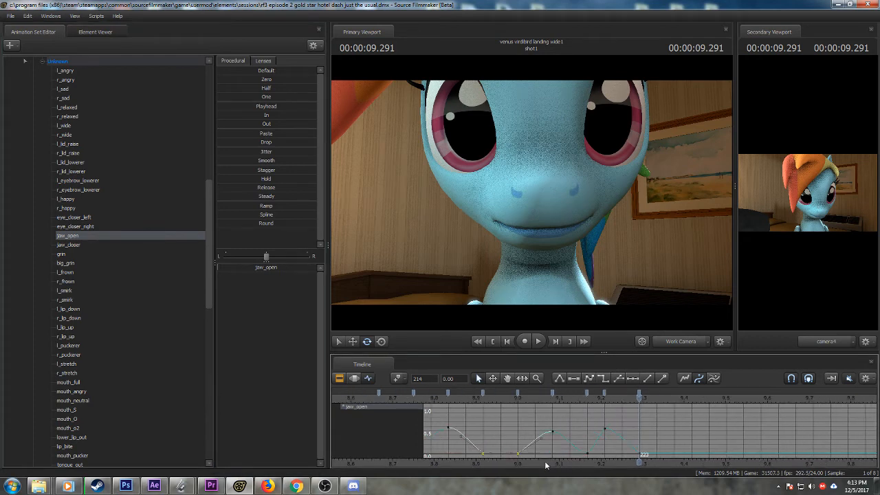
left_click(506, 396)
key("space")
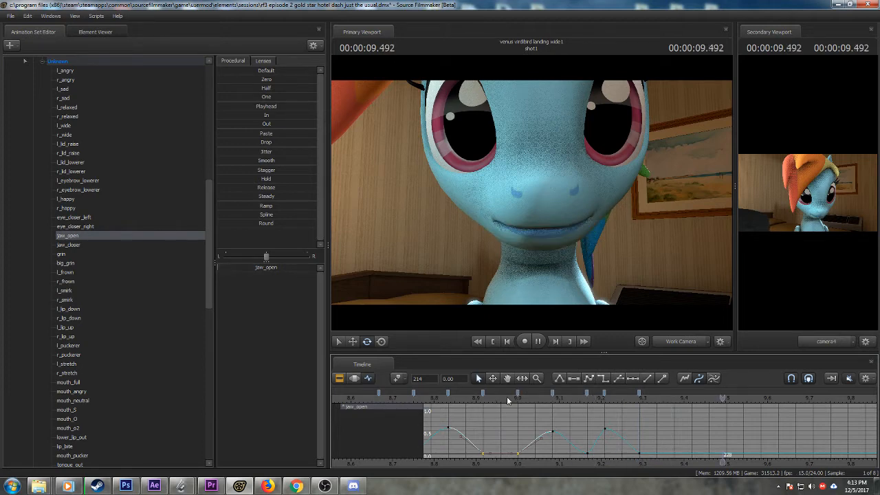
key("space")
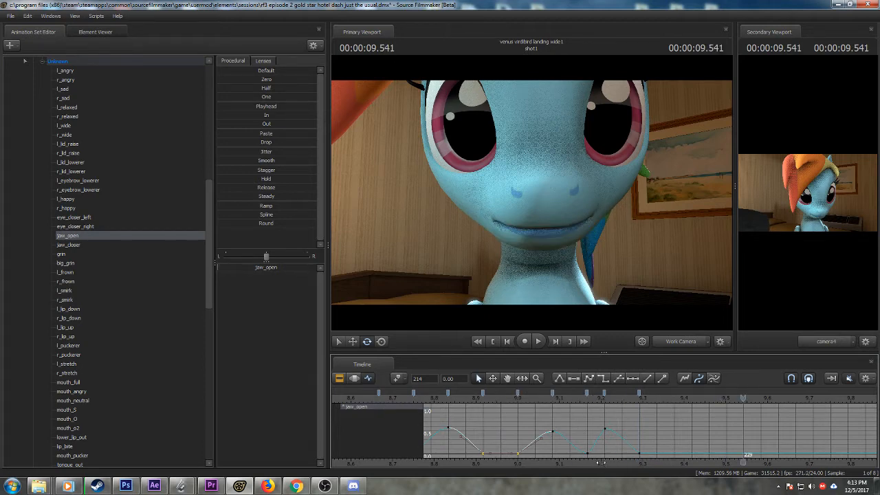
middle_click_drag(601, 460, 557, 457)
scroll(557, 455, "up", 2)
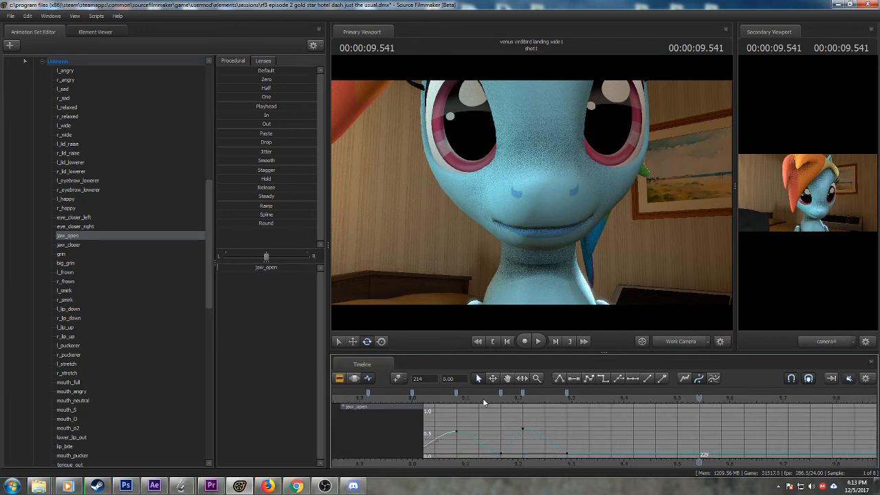
left_click(501, 397)
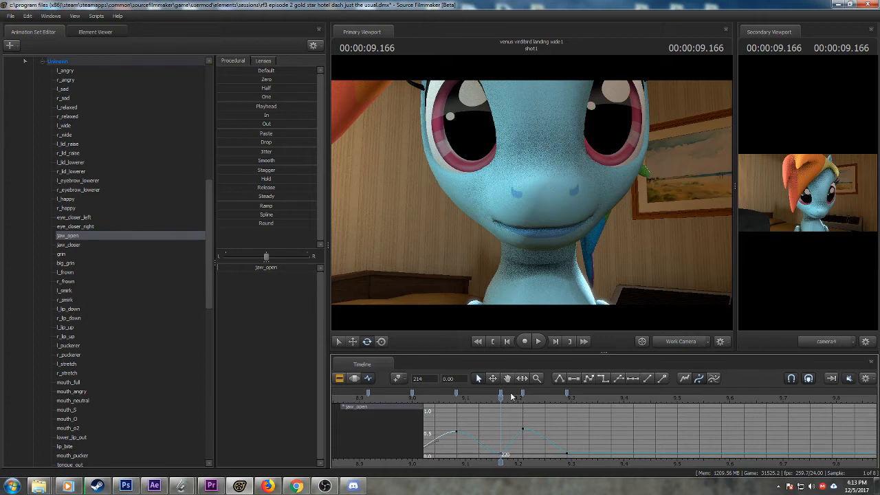
key("space")
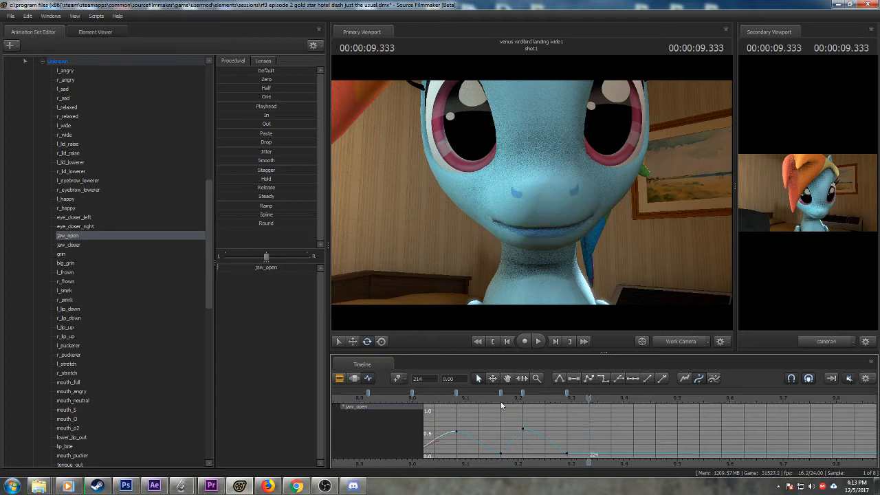
left_click(520, 398)
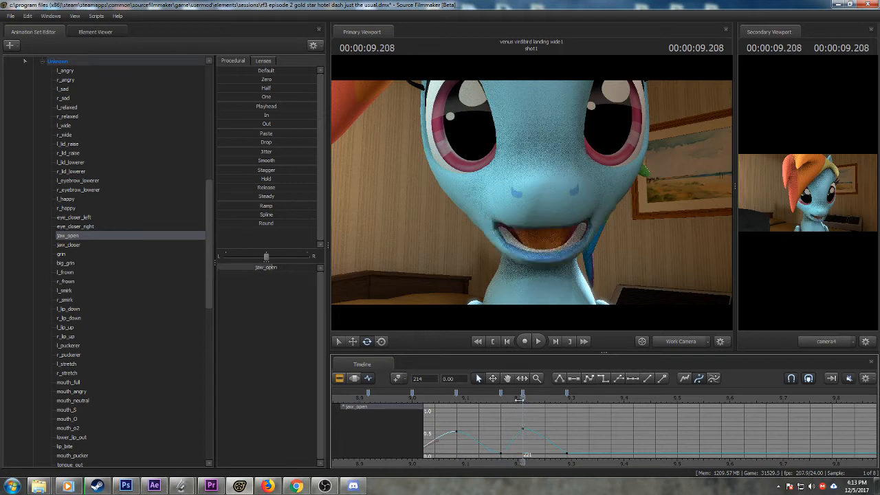
- Key jaw_open at 0.64 at 9.375 seconds and back to zero at 9.416 seconds
left_click_drag(520, 400, 622, 409)
left_click_drag(234, 267, 302, 268)
scroll(550, 400, "up", 2)
left_click_drag(573, 400, 603, 395)
left_click_drag(507, 397, 623, 398)
left_click_drag(279, 270, 227, 268)
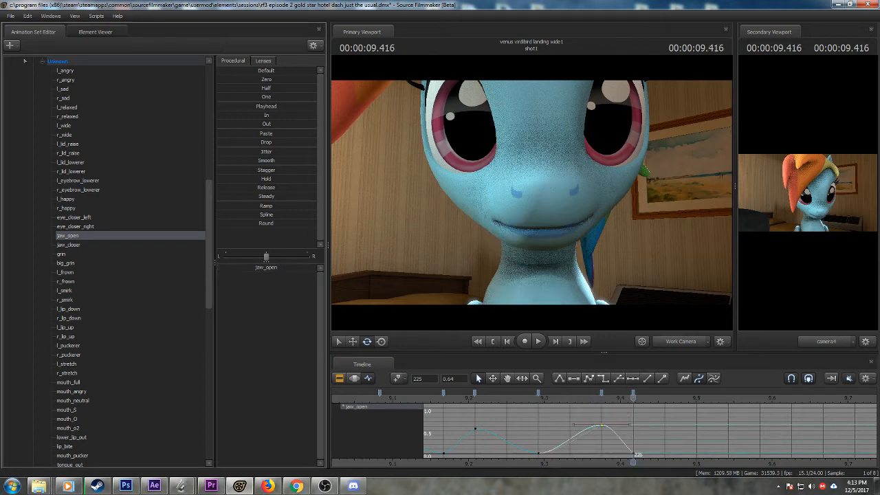
- Replay the extended jaw motion from about 9.0 seconds, save the session and dismiss the Windows color scheme prompt
scroll(535, 419, "down", 1)
left_click_drag(545, 399, 594, 399)
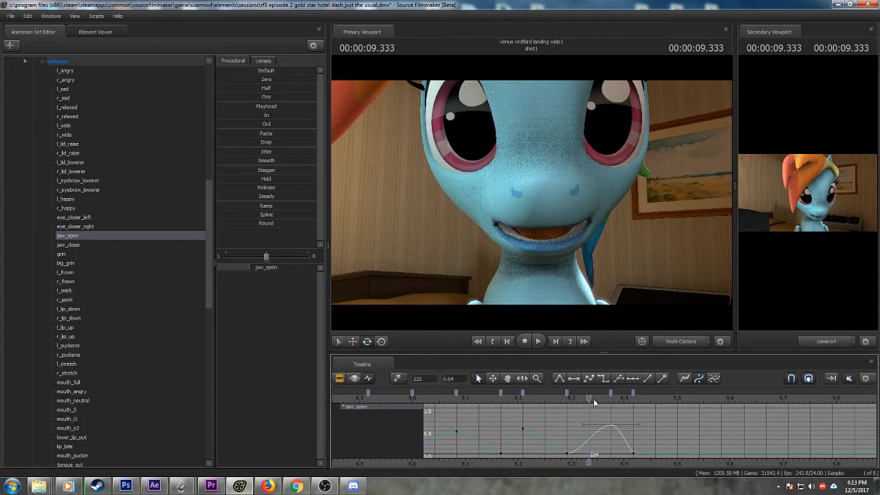
scroll(523, 412, "down", 1)
scroll(431, 409, "down", 1)
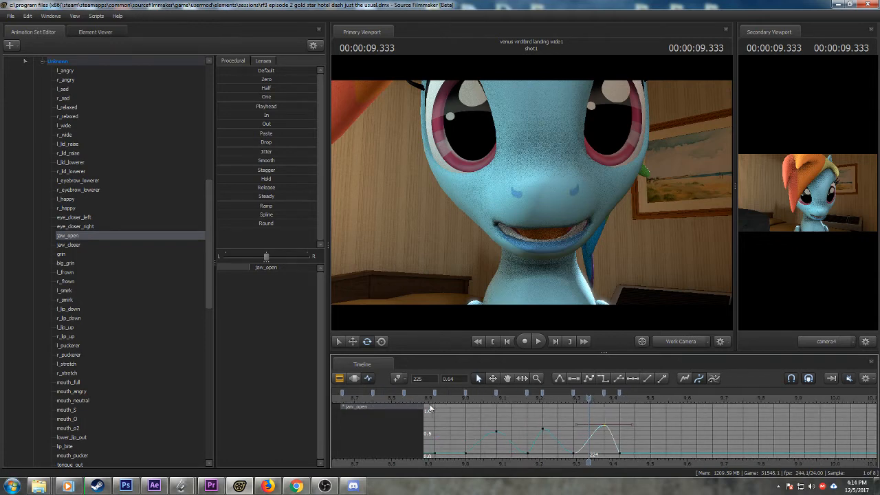
left_click(455, 398)
key("space")
key("space")
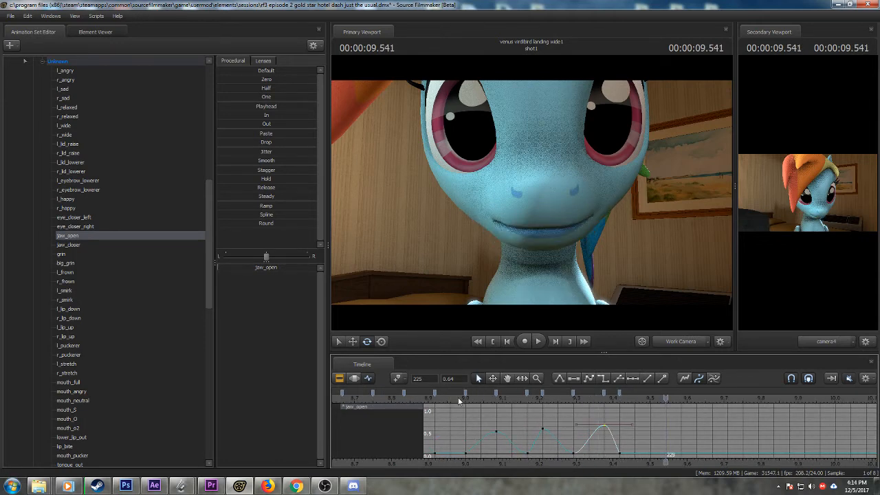
key("ctrl+s")
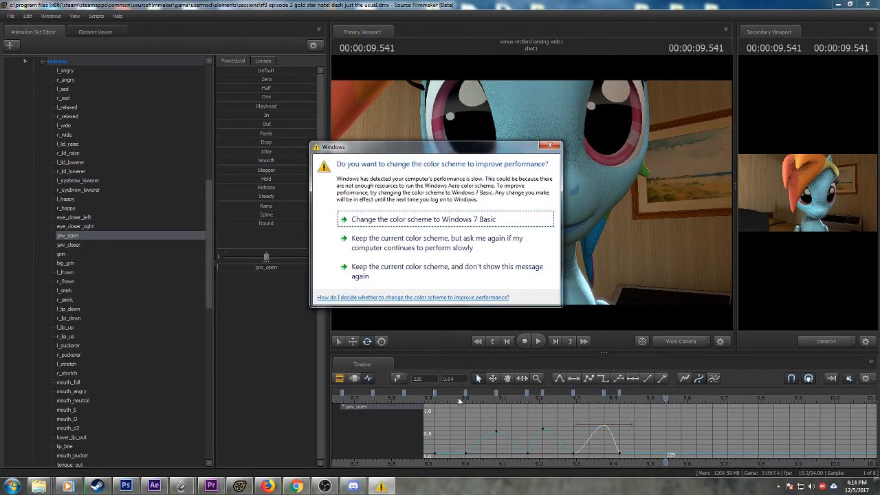
left_click(542, 146)
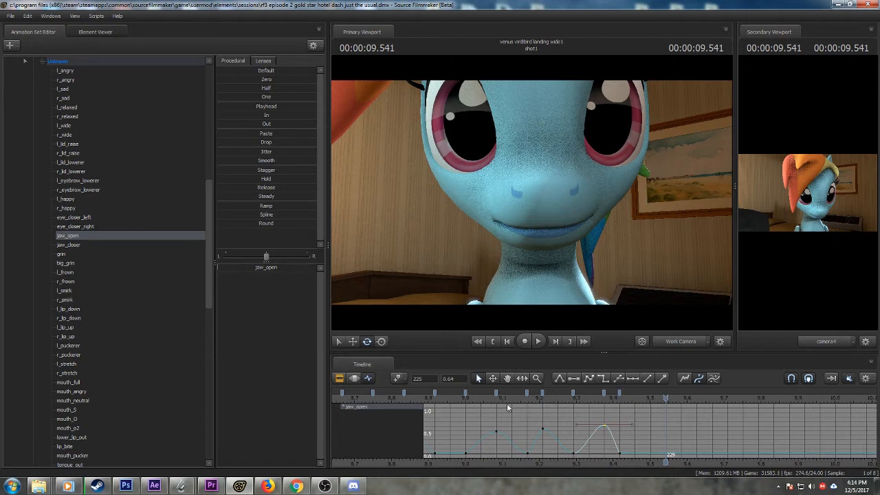
- Review the motion from about 9.0 seconds, then key jaw_open at zero at 9.500 seconds and about 0.6 at 9.541 seconds
left_click(454, 398)
key("space")
key("space")
scroll(603, 422, "up", 2)
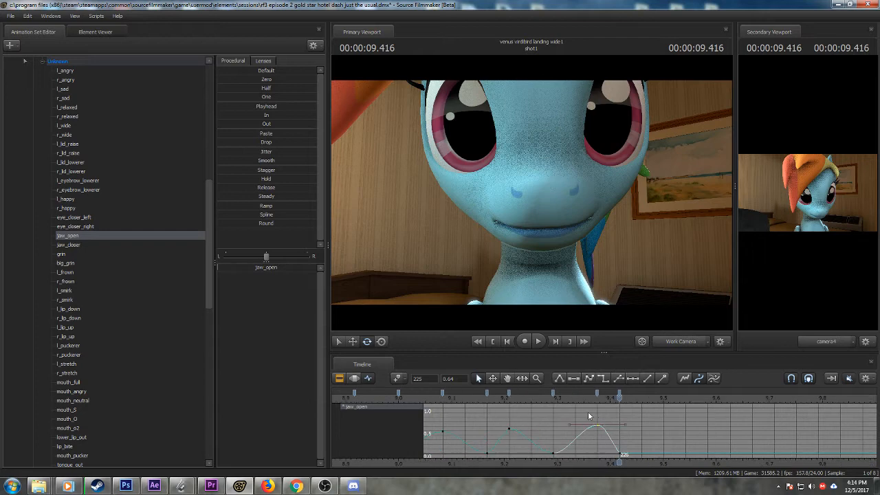
left_click_drag(540, 400, 655, 404)
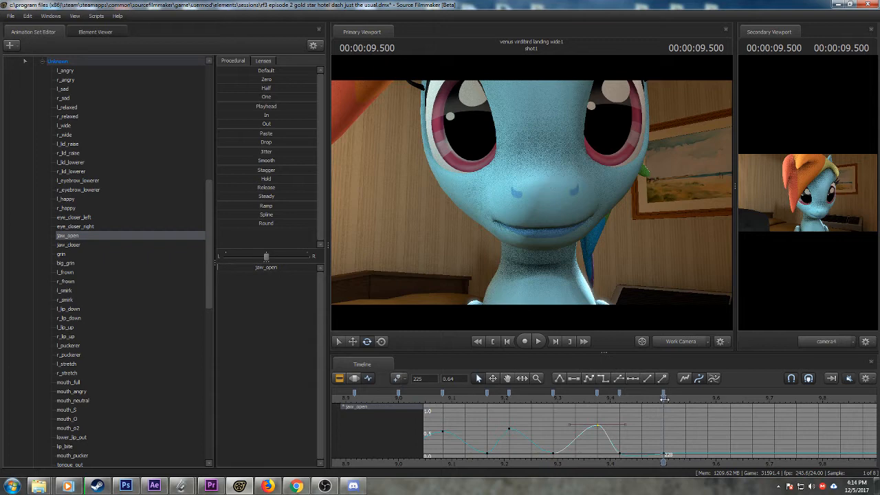
left_click_drag(665, 400, 683, 401)
left_click_drag(235, 268, 302, 268)
- Apply linear tangents to the closed-mouth jaw_open keys at 9.416 and 9.500 seconds
left_click(663, 393)
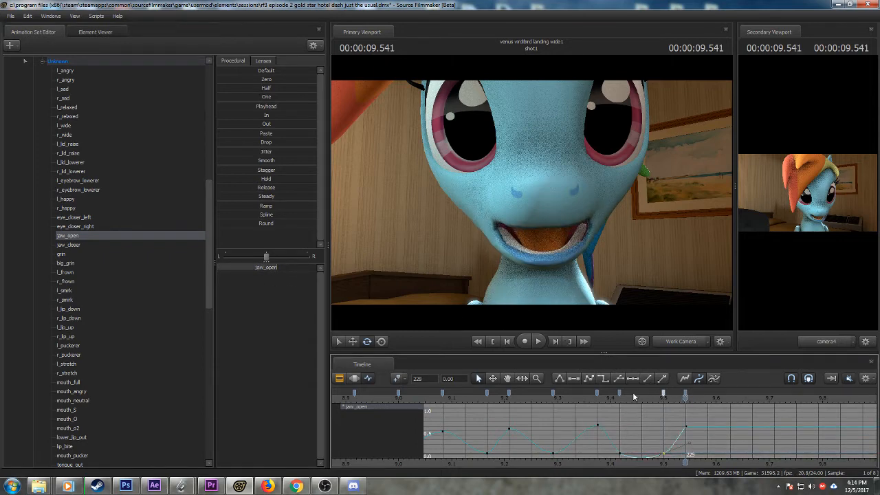
left_click(620, 393)
middle_click_drag(619, 430, 516, 415)
- Key jaw_open at zero at 9.583 and 9.708 seconds, about 0.55 at 9.750 seconds, and zero at 9.833 seconds
left_click_drag(498, 399, 671, 406)
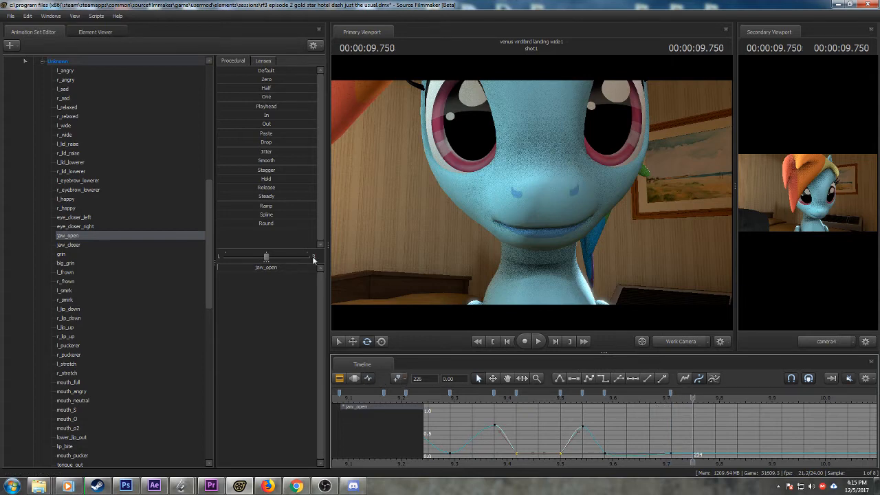
left_click_drag(249, 265, 275, 265)
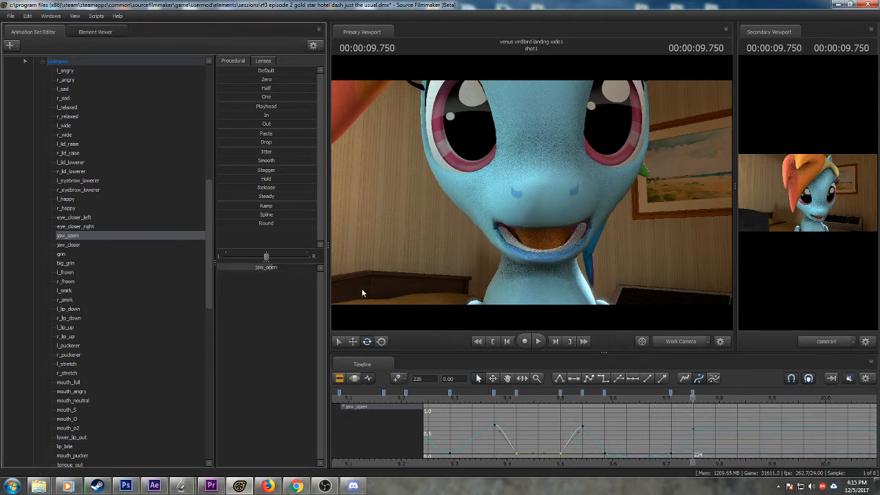
left_click_drag(694, 397, 737, 398)
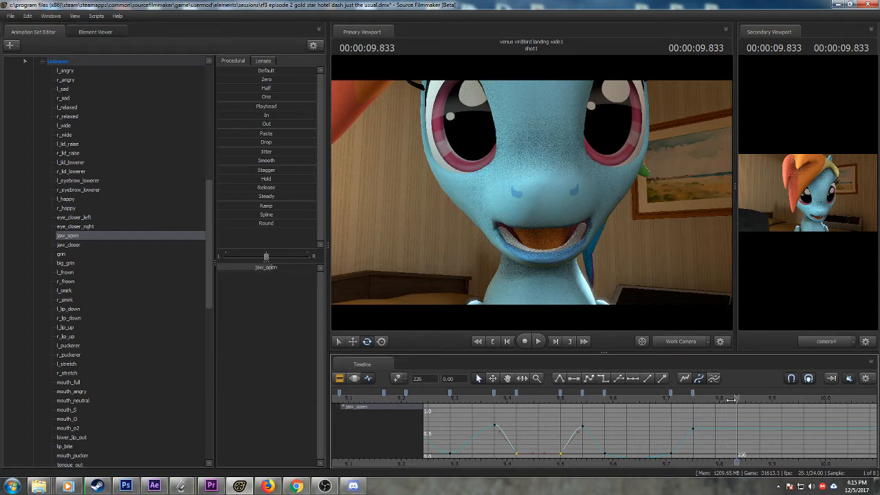
left_click_drag(277, 268, 222, 275)
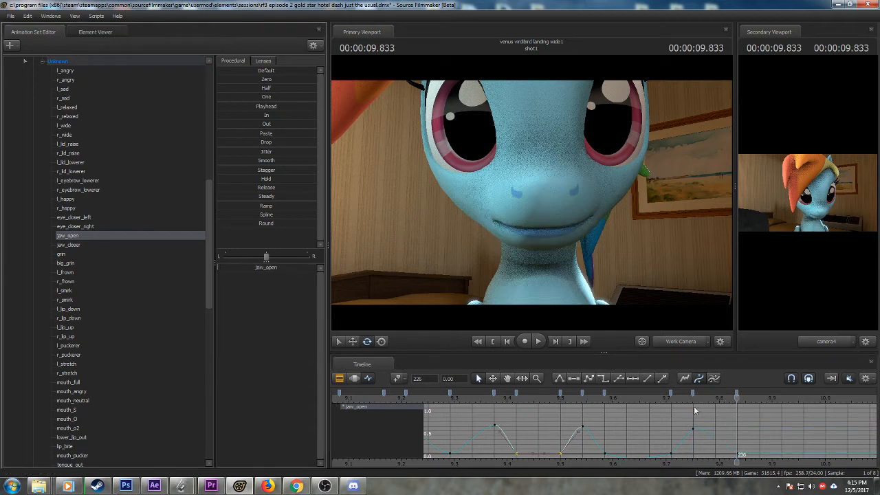
- Apply linear tangents to the closed-mouth jaw_open keys at 9.583 and 9.708 seconds
left_click(670, 394)
left_click(604, 394)
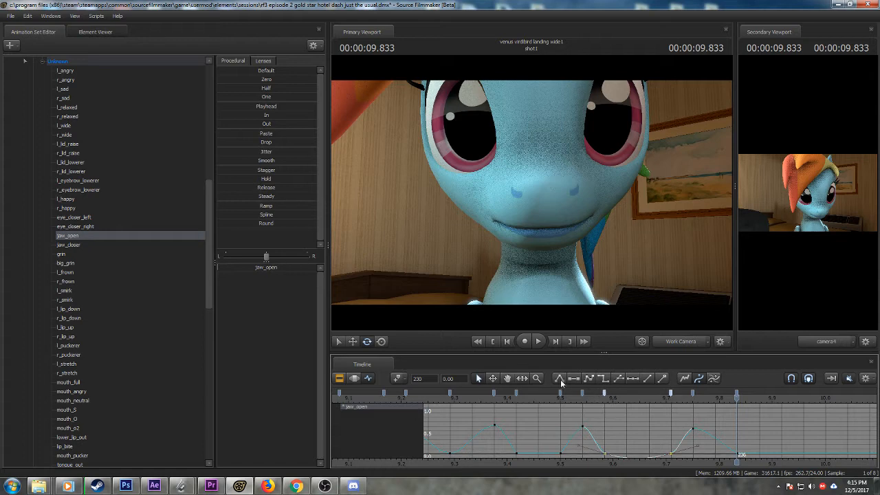
left_click(558, 378)
left_click_drag(680, 464, 590, 452)
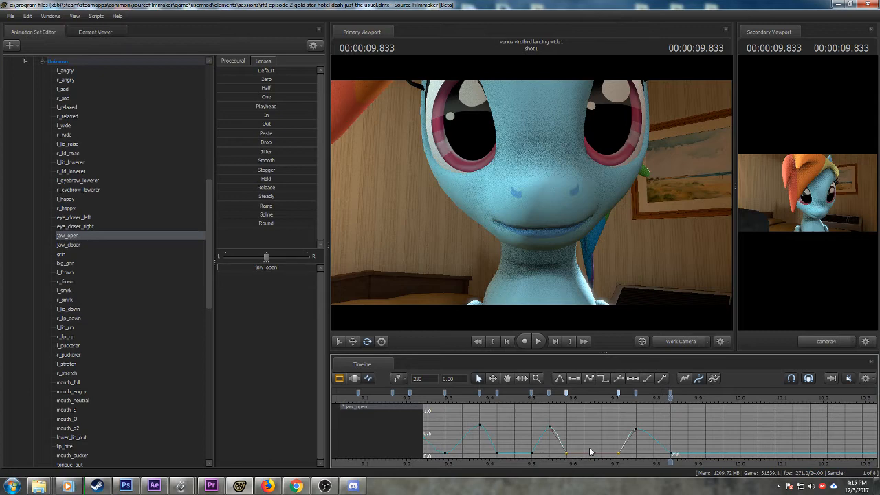
left_click(269, 486)
left_click(270, 486)
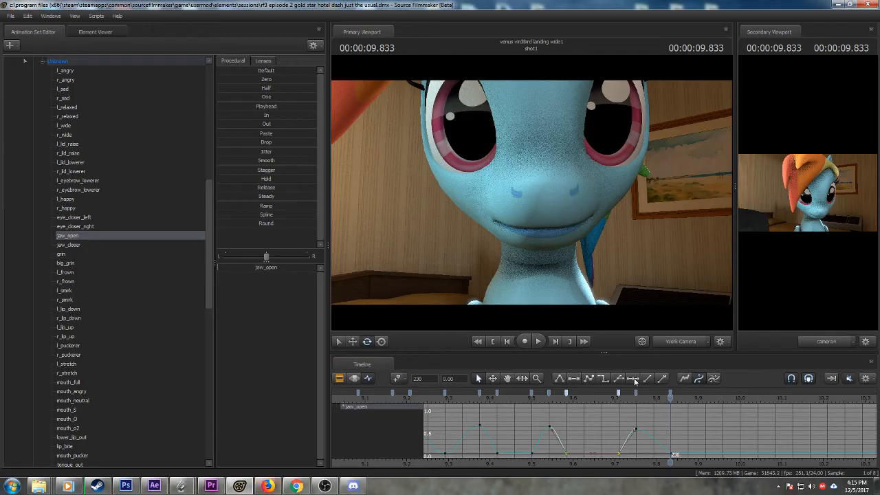
- Replay the jaw motion from about 9.45 seconds and key jaw_open at about 0.55 at 9.875 seconds
left_click(516, 396)
key("space")
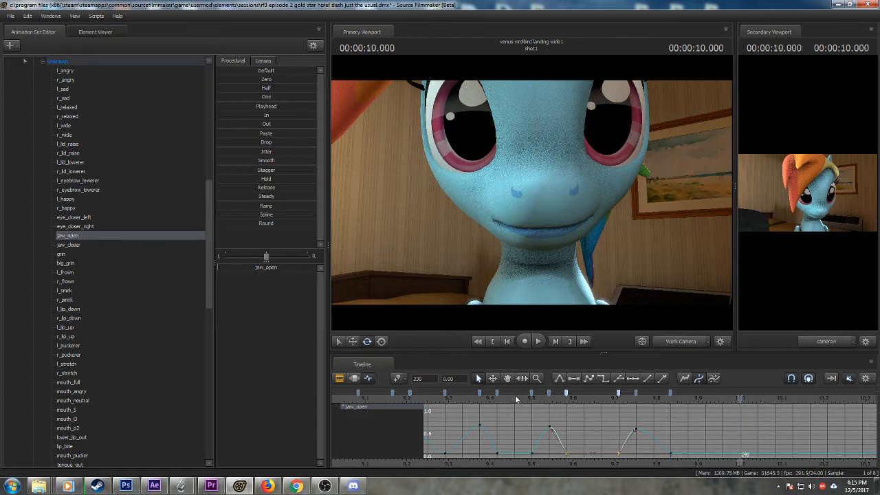
left_click_drag(614, 403, 706, 409)
scroll(699, 414, "up", 3)
left_click_drag(672, 464, 606, 463)
left_click_drag(639, 400, 616, 415)
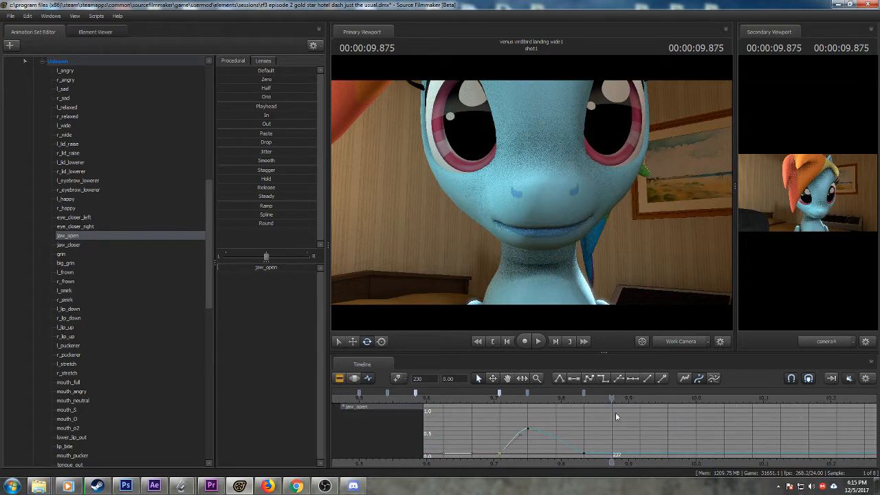
left_click_drag(262, 268, 323, 269)
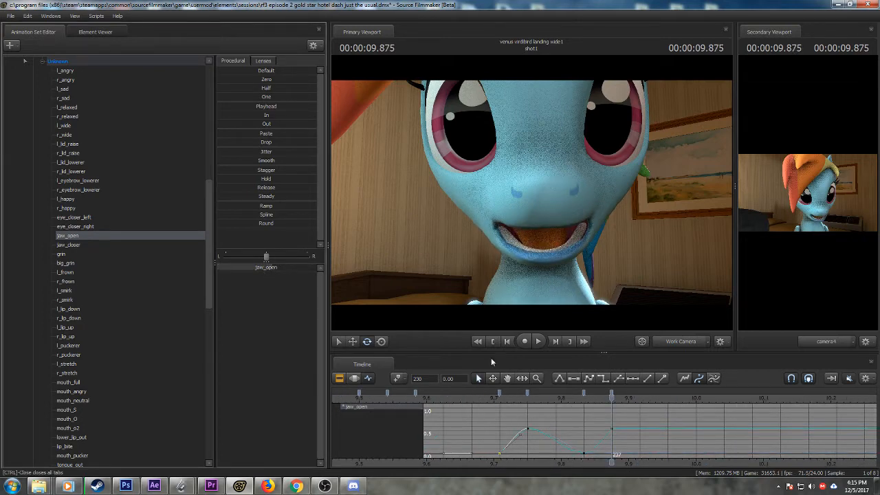
- Key jaw_open at zero at 9.916 seconds and replay the jaw motion from about 9.6 seconds
left_click_drag(479, 397, 639, 399)
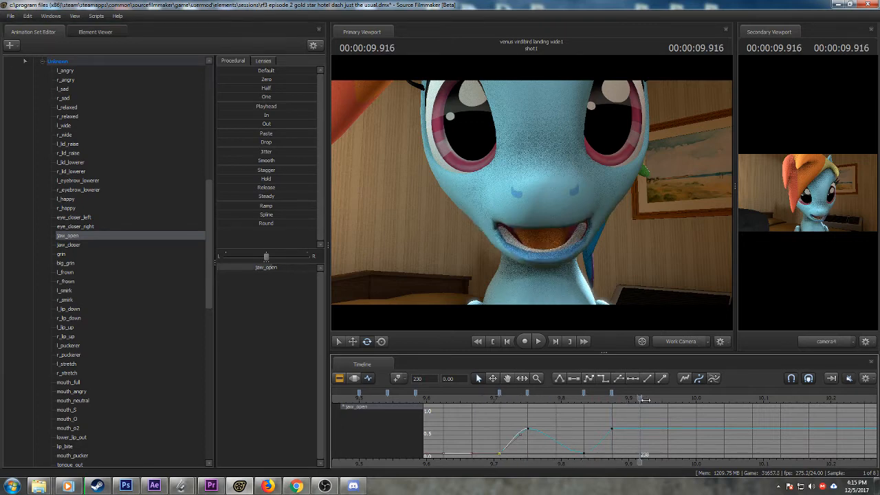
left_click_drag(279, 268, 220, 268)
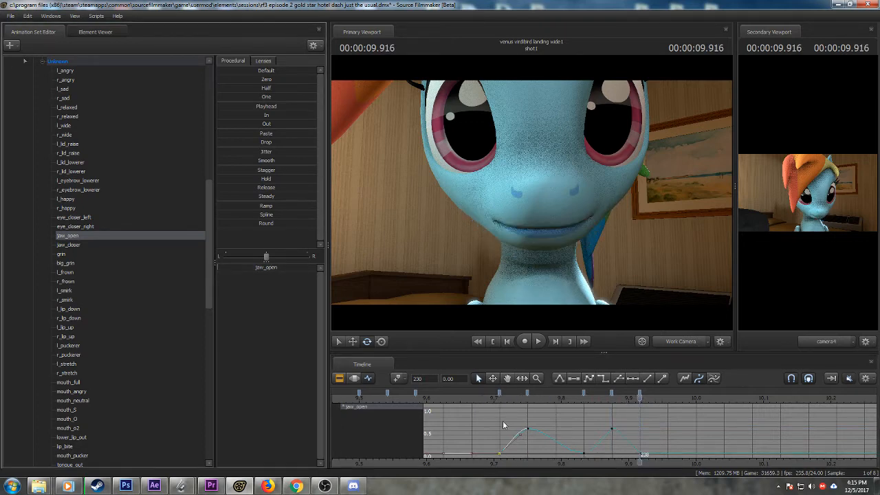
left_click(484, 397)
key("space")
key("space")
left_click(458, 395)
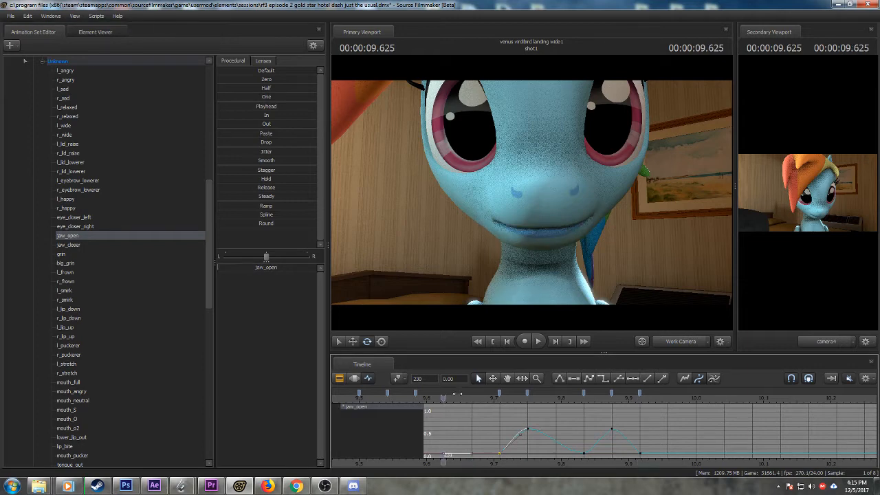
key("space")
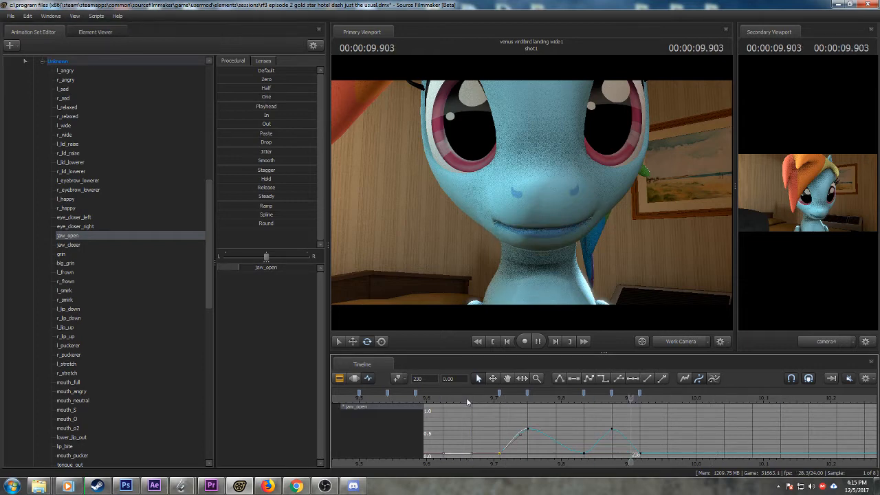
key("space")
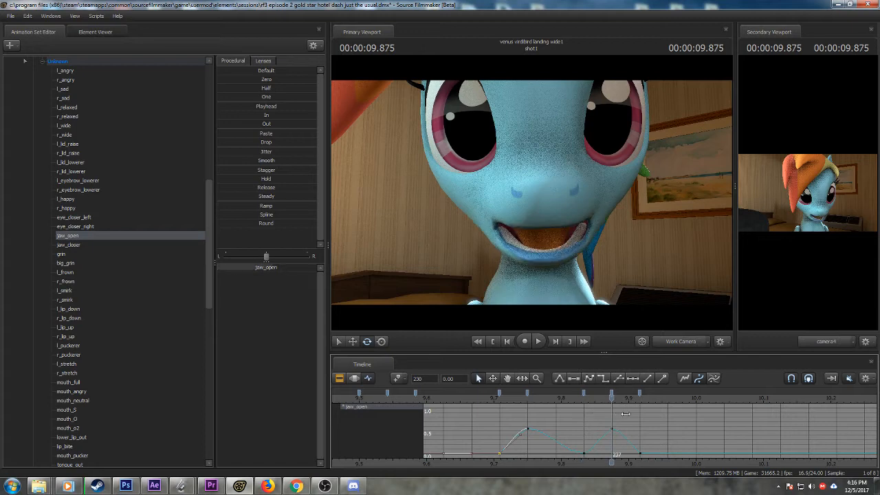
- Scrub past the last jaw_open key to 10.291 seconds and review the keys made so far
left_click_drag(625, 413, 744, 416)
middle_click_drag(700, 461, 622, 460)
scroll(591, 458, "down", 2)
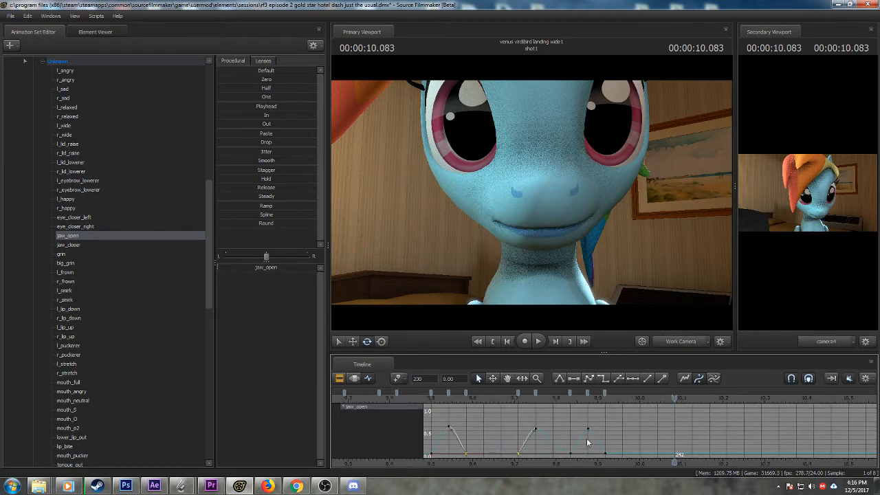
left_click_drag(650, 405, 734, 416)
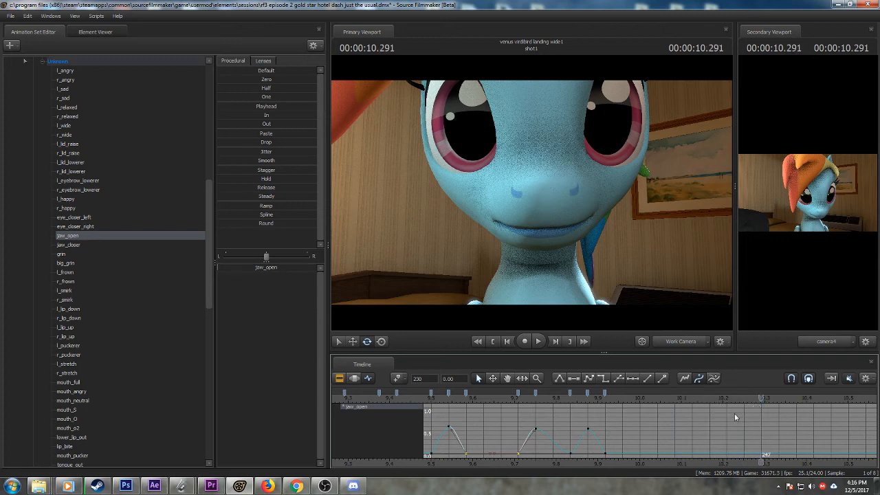
scroll(735, 413, "down", 3)
middle_click_drag(632, 453, 549, 454)
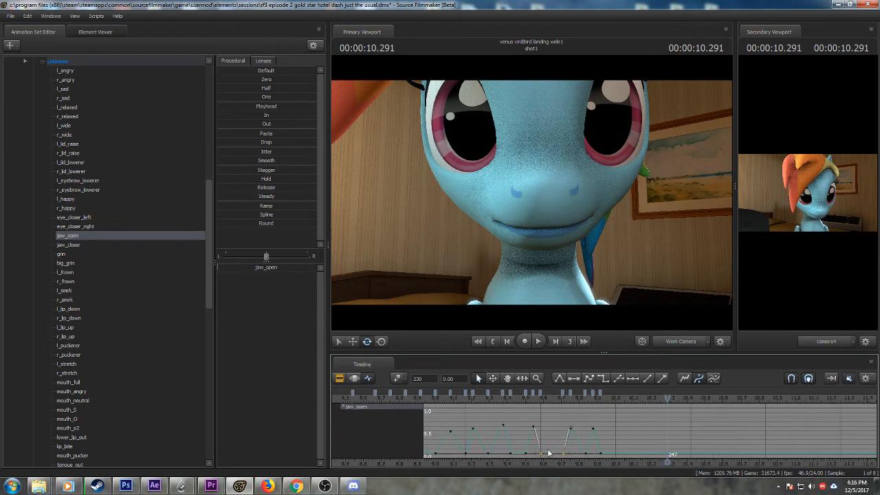
scroll(550, 449, "up", 1)
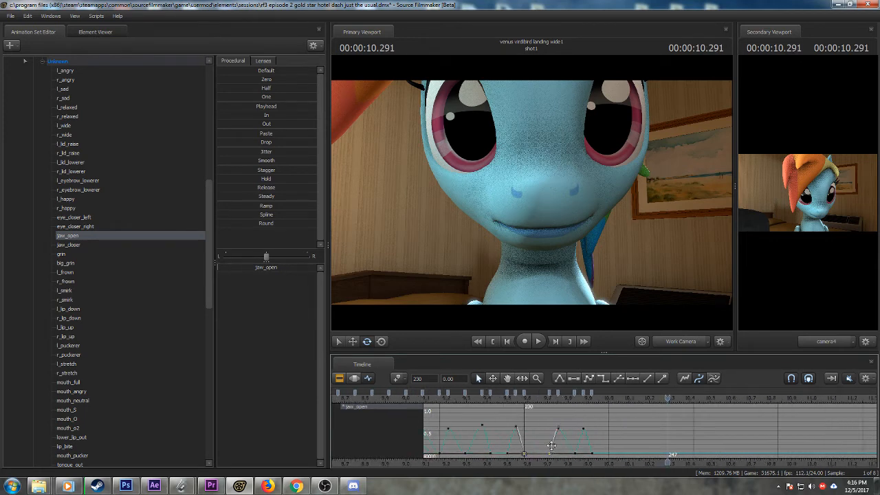
scroll(551, 446, "down", 1)
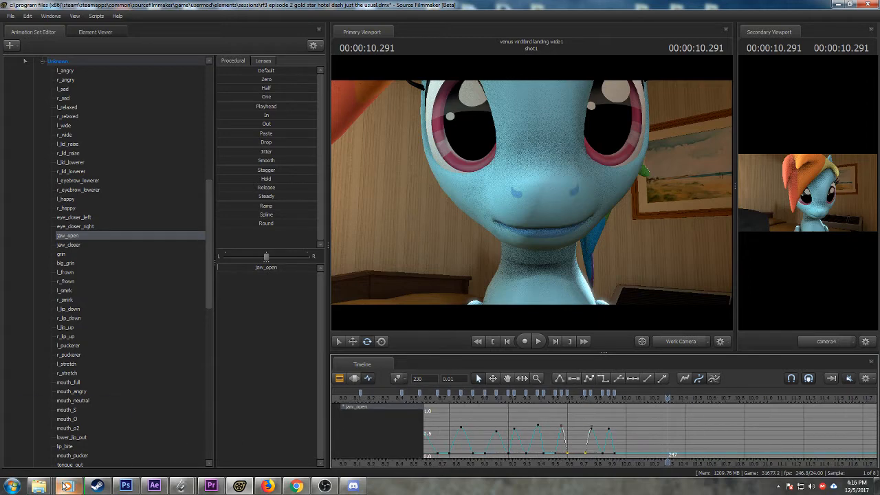
- Skip to the next track in Windows Media Player
mouse_move(65, 486)
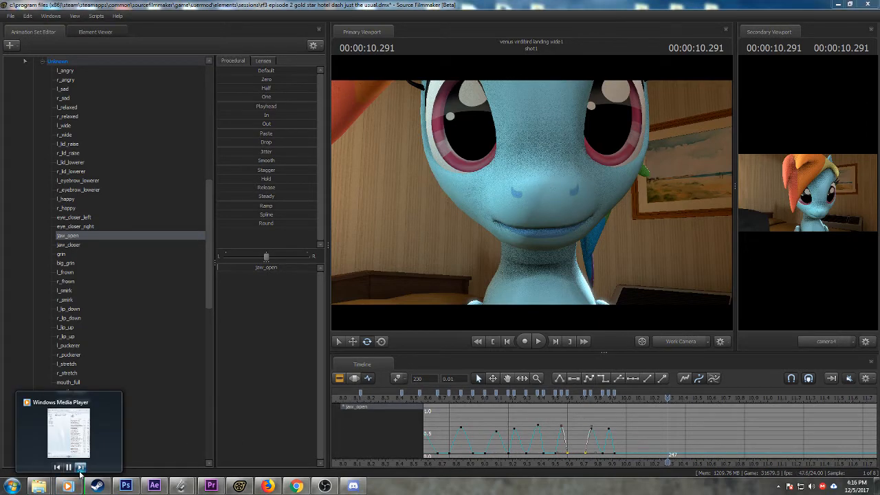
left_click(80, 468)
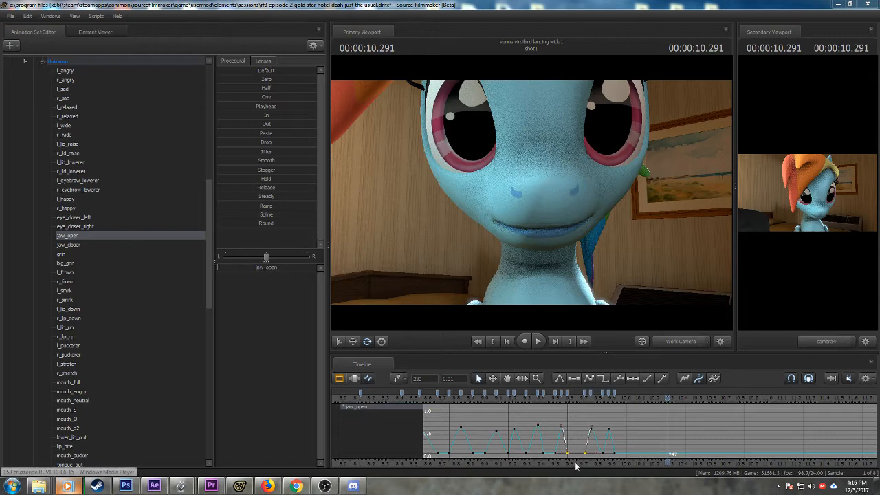
- Play the dialogue repeatedly from several points between about 9.2 and 9.9 seconds to find the next mouth opening
left_click(612, 398)
scroll(633, 440, "up", 5)
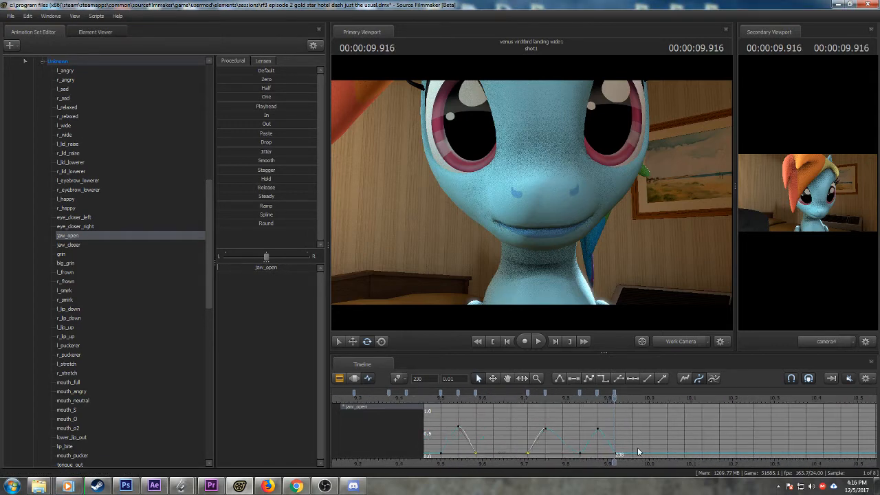
key("space")
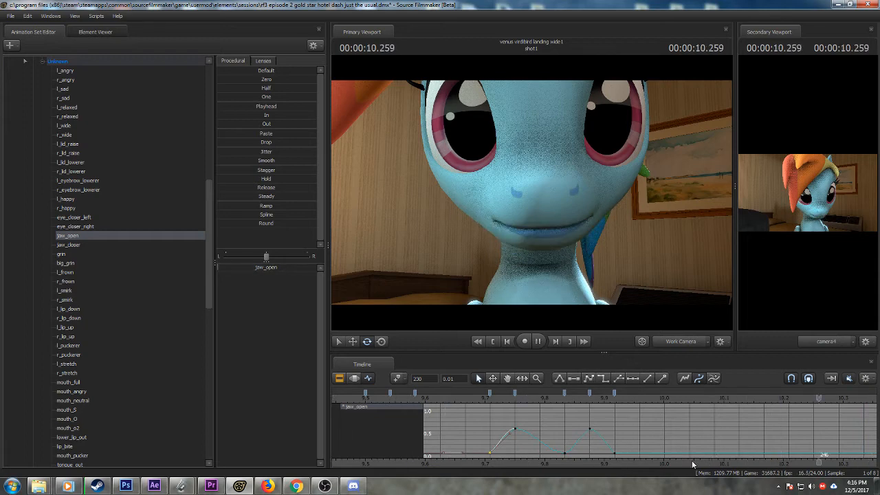
middle_click_drag(690, 460, 606, 458)
scroll(607, 459, "down", 4)
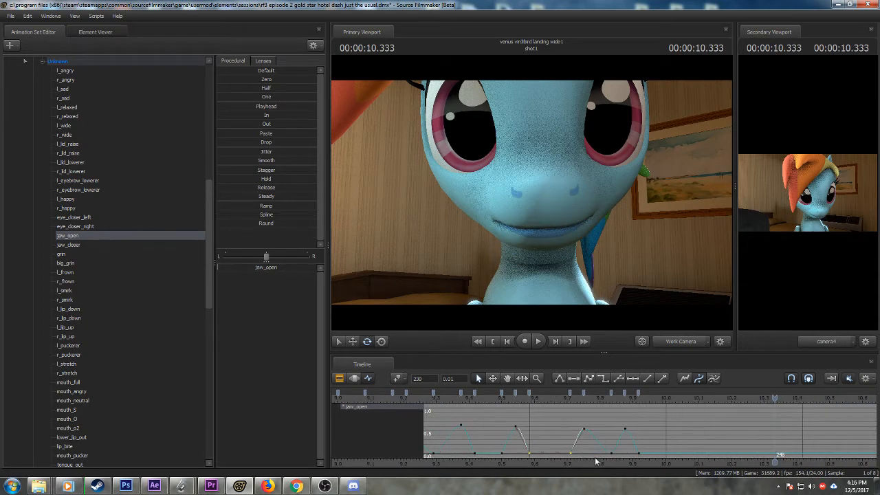
scroll(578, 461, "down", 3)
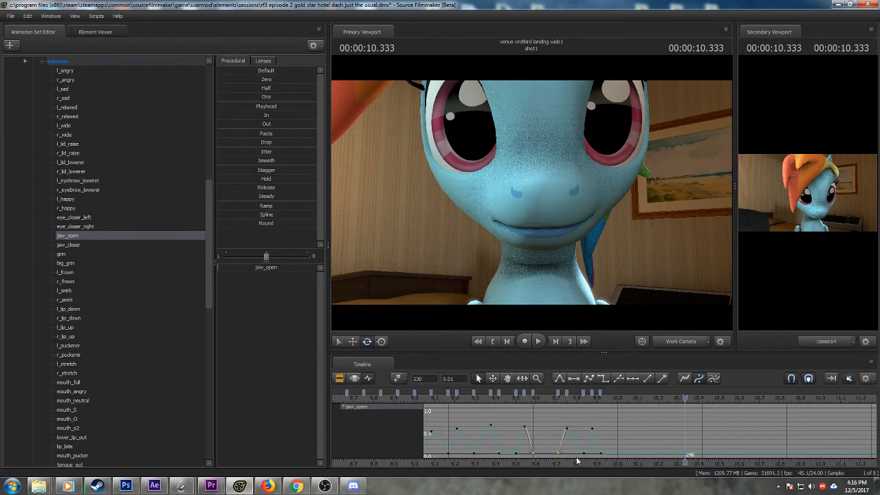
left_click(575, 398)
key("space")
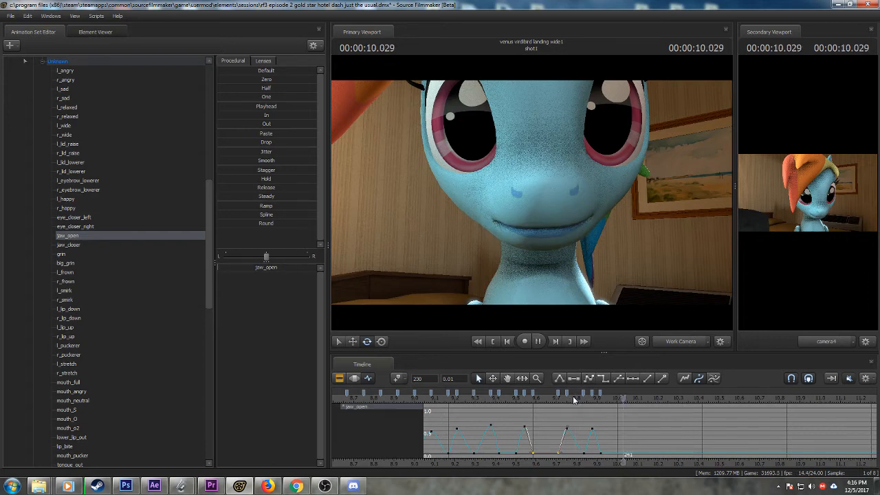
left_click(478, 401)
key("space")
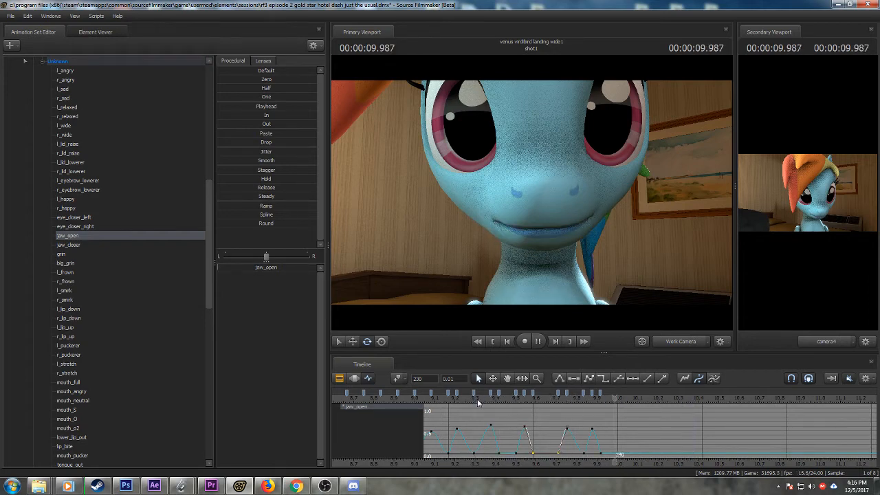
left_click(460, 403)
key("space")
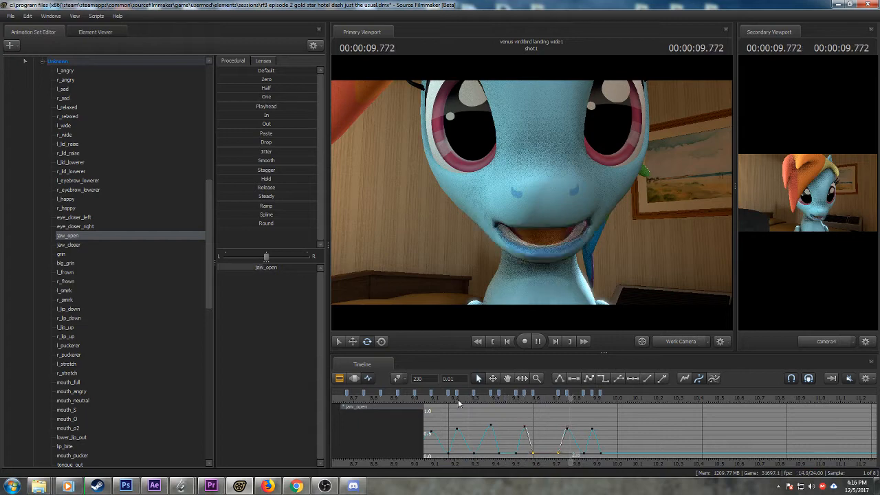
key("space")
- Play on from about 9.9 seconds and key jaw_open at about 0.55 at 10.250 seconds
left_click(597, 395)
key("space")
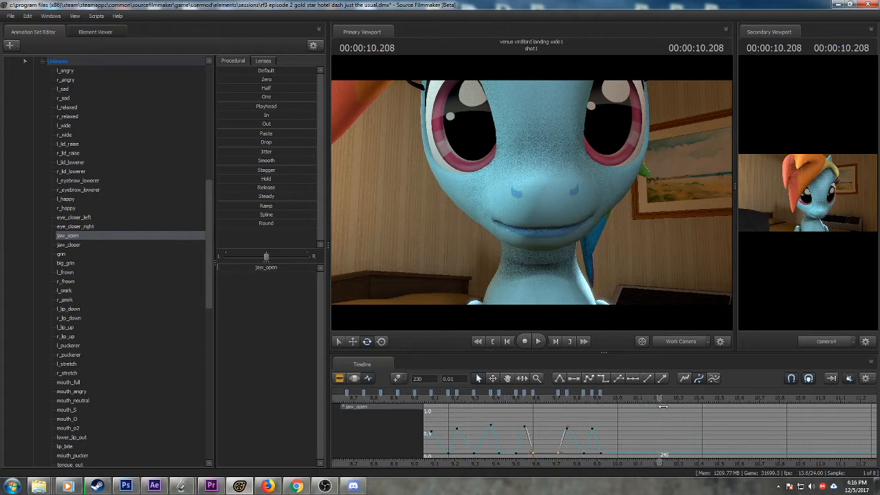
key("space")
left_click_drag(220, 267, 273, 267)
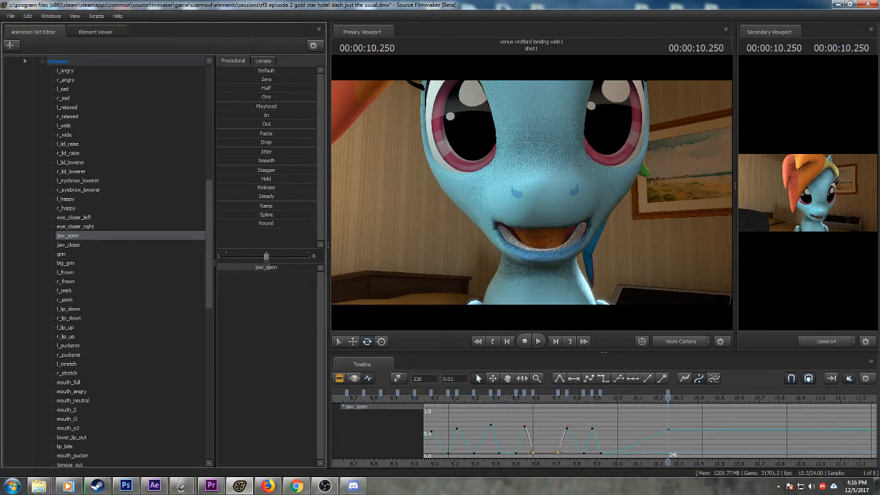
- Replay the jaw motion from about 9.75 seconds and key jaw_open at about 0.2 at 10.541 seconds
left_click(564, 399)
key("space")
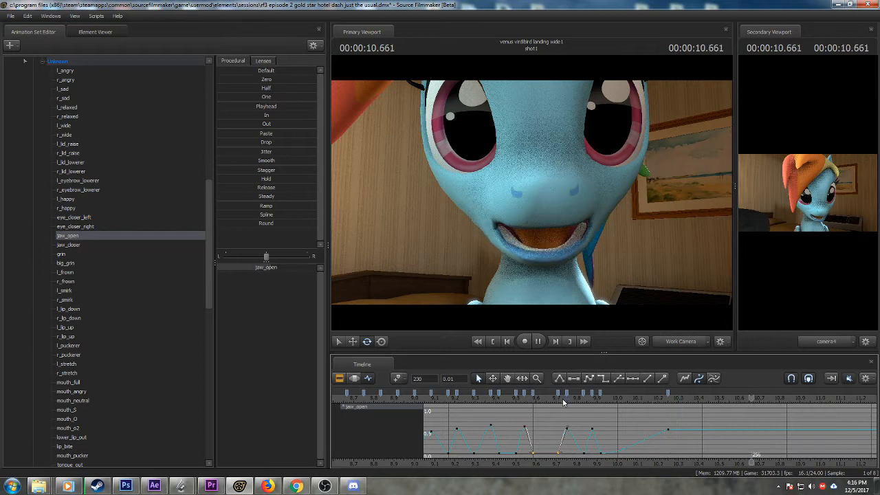
key("space")
left_click(658, 397)
left_click_drag(659, 398, 727, 407)
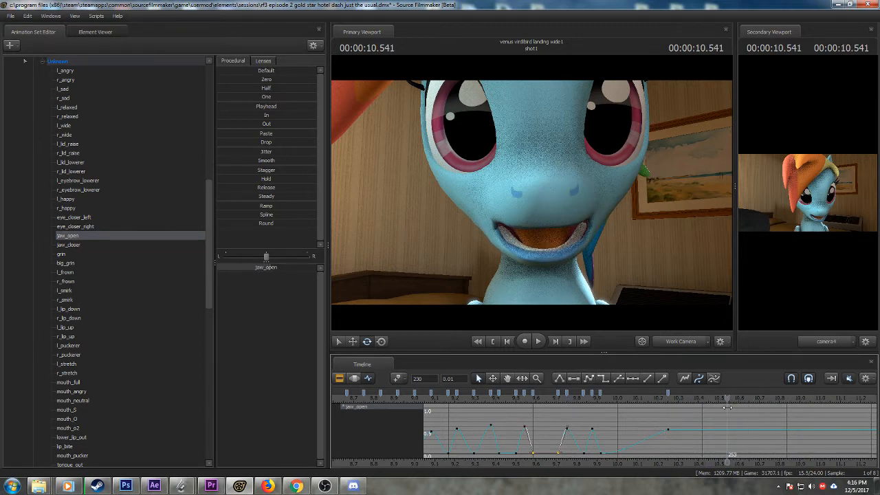
left_click_drag(275, 267, 235, 268)
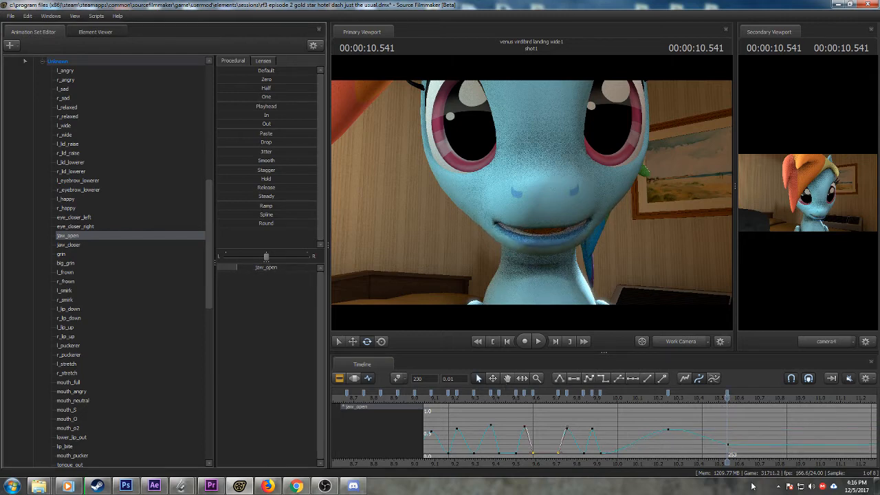
- Key jaw_open at about 0.61 at 10.708 seconds and at zero at 10.750 seconds
scroll(720, 464, "up", 2)
middle_click_drag(707, 462, 622, 406)
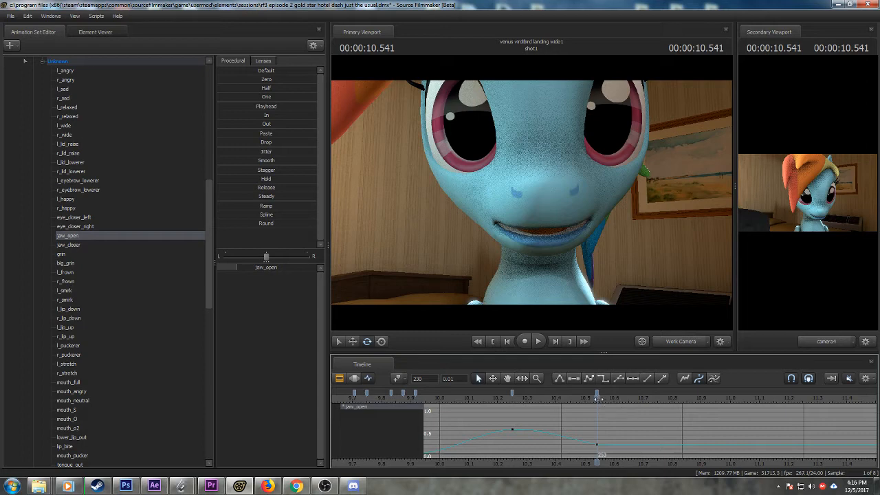
left_click_drag(599, 400, 643, 398)
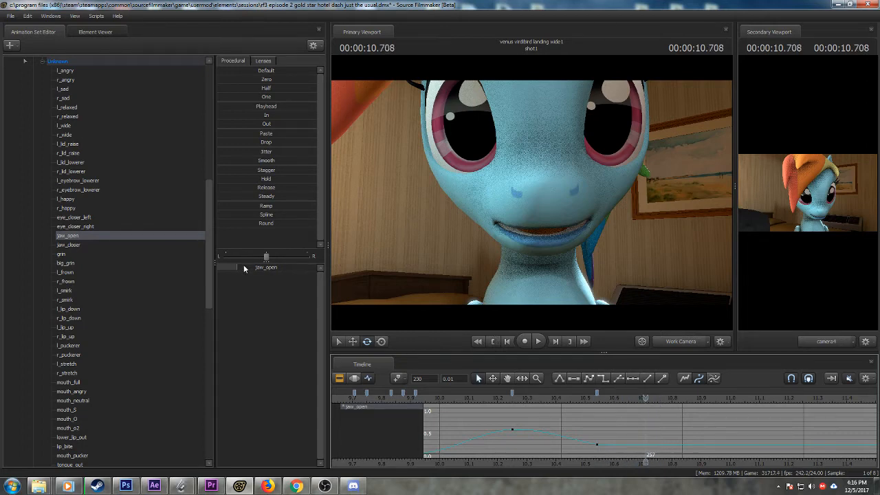
left_click_drag(245, 268, 287, 273)
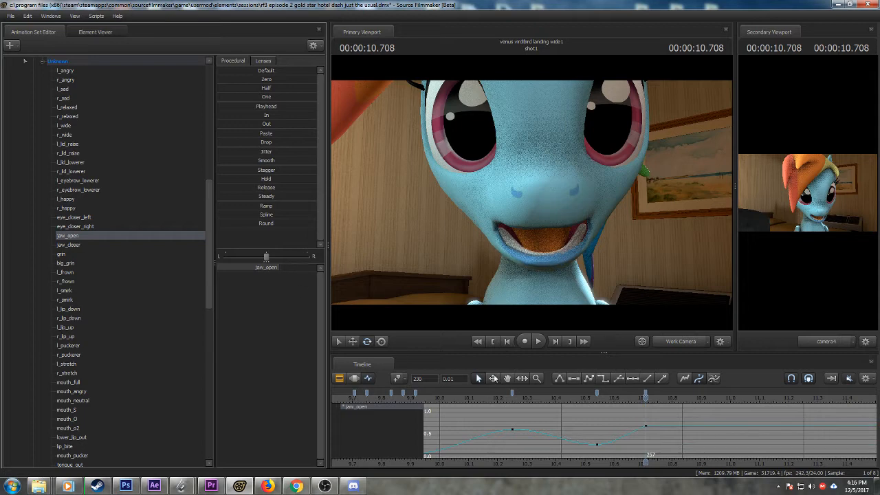
left_click_drag(588, 398, 656, 401)
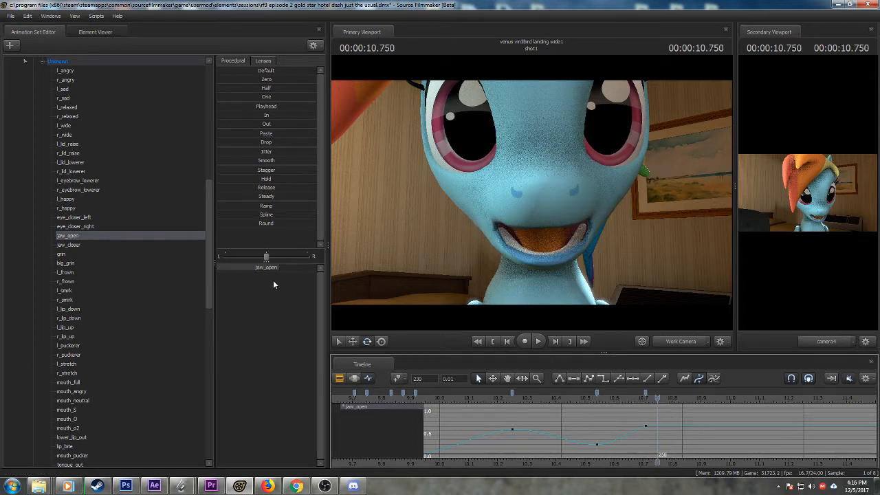
left_click_drag(277, 268, 218, 268)
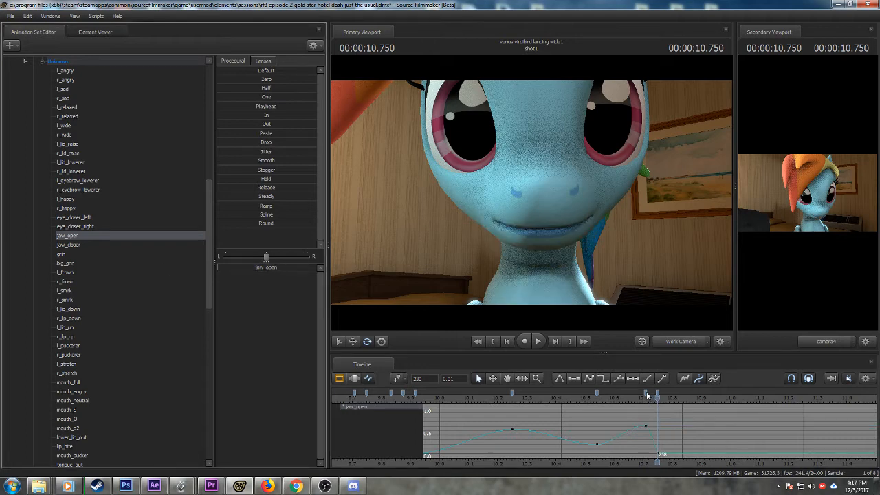
- Move the 10.708-second open key to frame 256, then key jaw_open at zero at frame 259 and about 0.45 at 10.875 seconds
mouse_move(647, 395)
left_mouse_down()
mouse_move(634, 395)
mouse_move(694, 400)
left_mouse_up()
key("Right")
left_click_drag(258, 268, 319, 280)
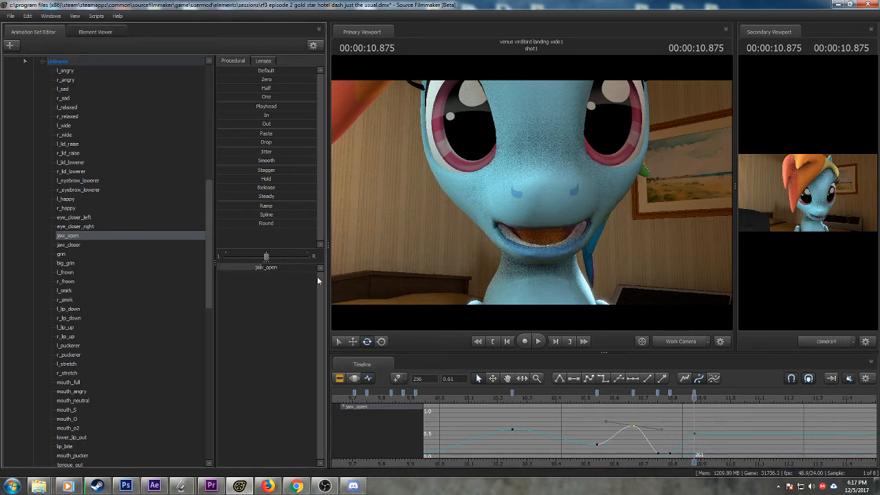
- Flatten the curve between the two closed-mouth keys after 10.7 seconds and key jaw_open at zero at 10.958 seconds
left_click(658, 393)
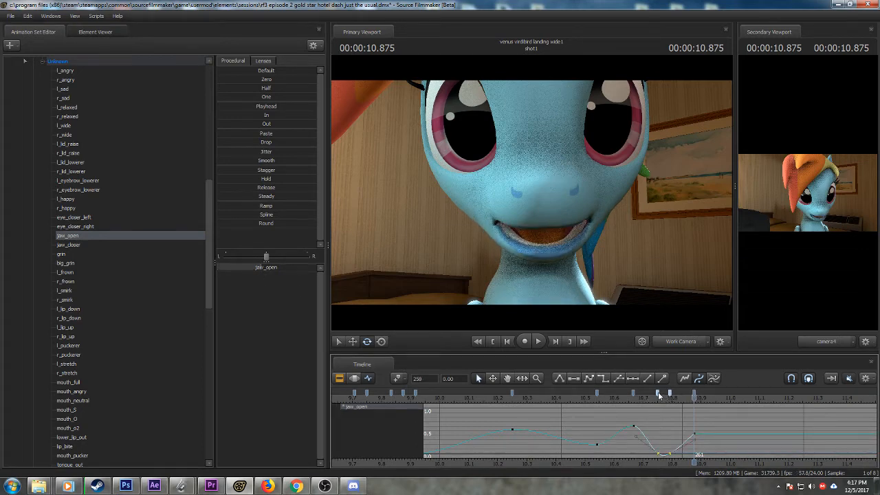
left_click_drag(614, 403, 713, 417)
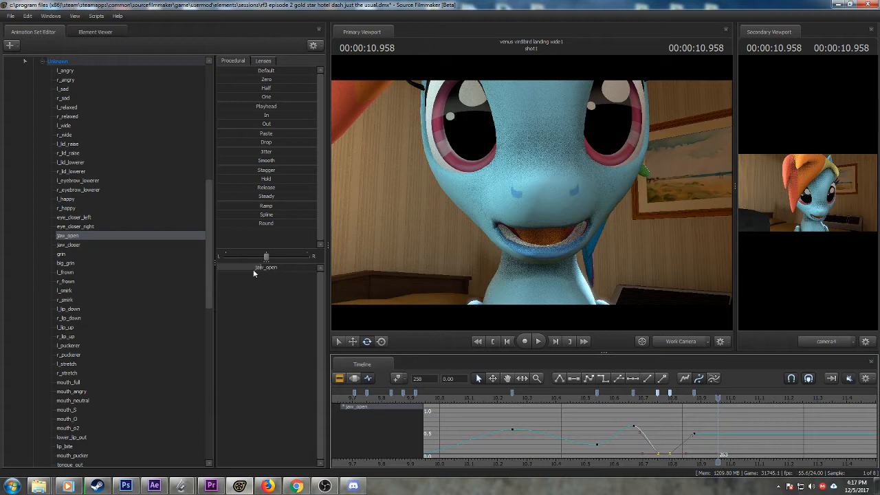
left_click_drag(260, 268, 218, 268)
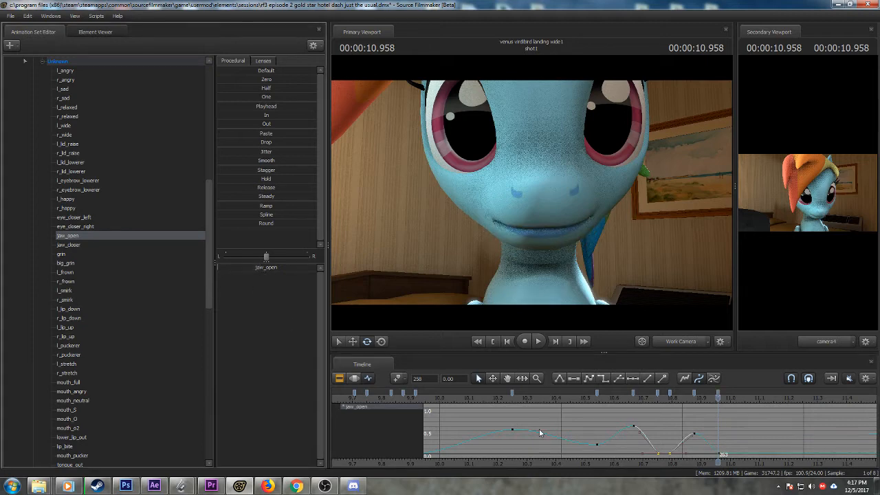
- Key jaw_open at zero at 11.000 seconds and at about 0.5 at 11.041 seconds
scroll(540, 433, "down", 5)
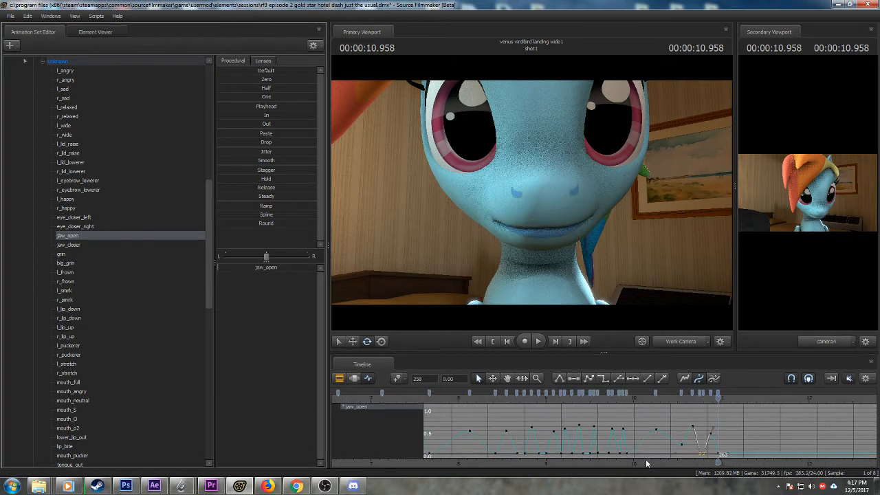
middle_click_drag(643, 447, 492, 446)
scroll(493, 446, "up", 5)
key("space")
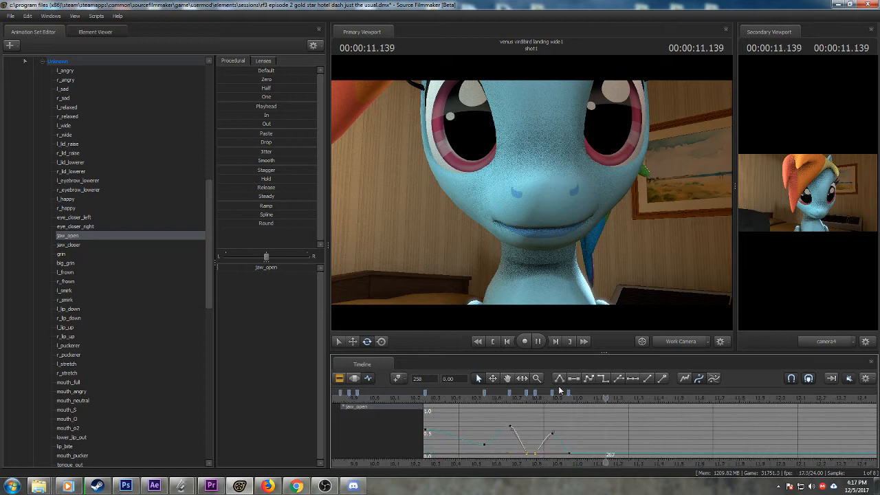
mouse_move(571, 399)
left_mouse_down()
mouse_move(595, 400)
mouse_move(573, 400)
mouse_move(586, 399)
left_mouse_up()
scroll(587, 406, "up", 5)
left_click_drag(268, 270, 259, 267)
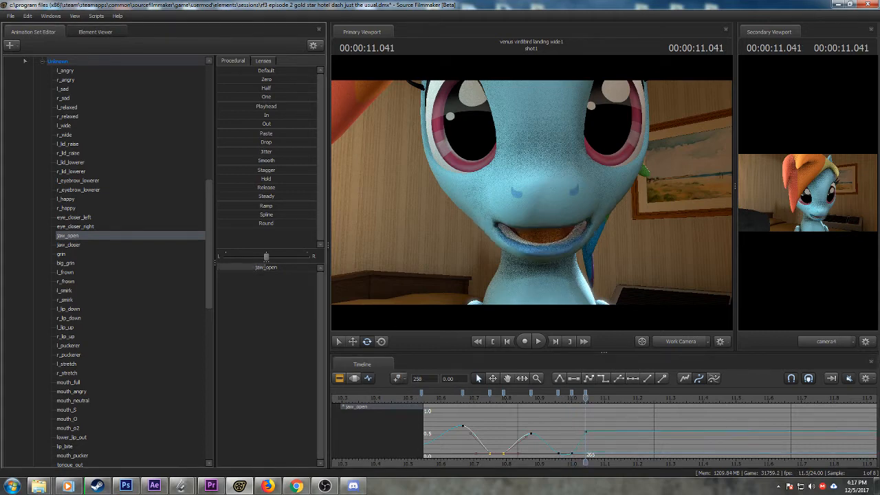
- Key jaw_open at zero at 11.083 seconds and flatten the curve between the closed-mouth keys at 10.958 and 11.000 seconds
scroll(589, 397, "up", 2)
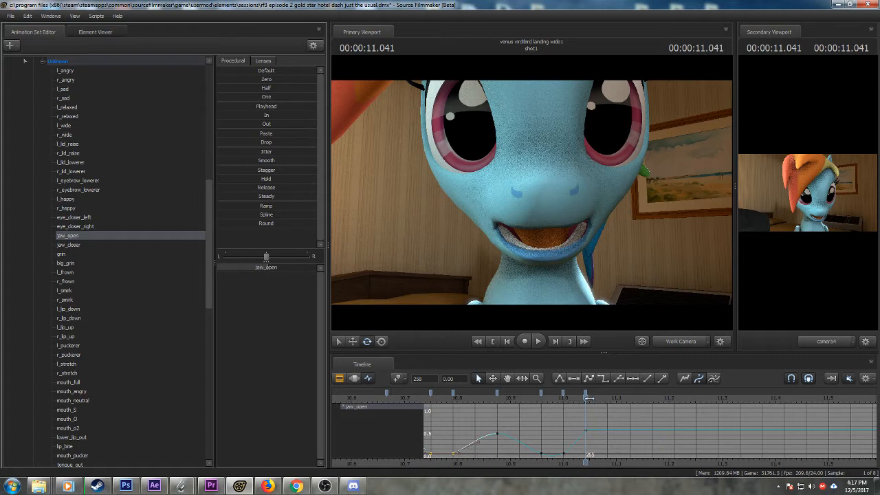
mouse_move(589, 397)
left_mouse_down()
mouse_move(619, 398)
mouse_move(604, 403)
left_mouse_up()
left_click_drag(267, 267, 219, 267)
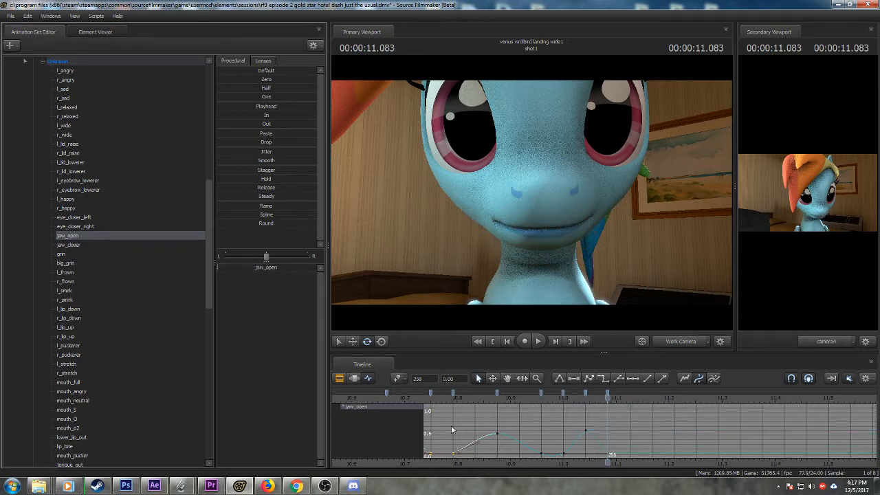
left_click(564, 394)
left_click(541, 394, "shift")
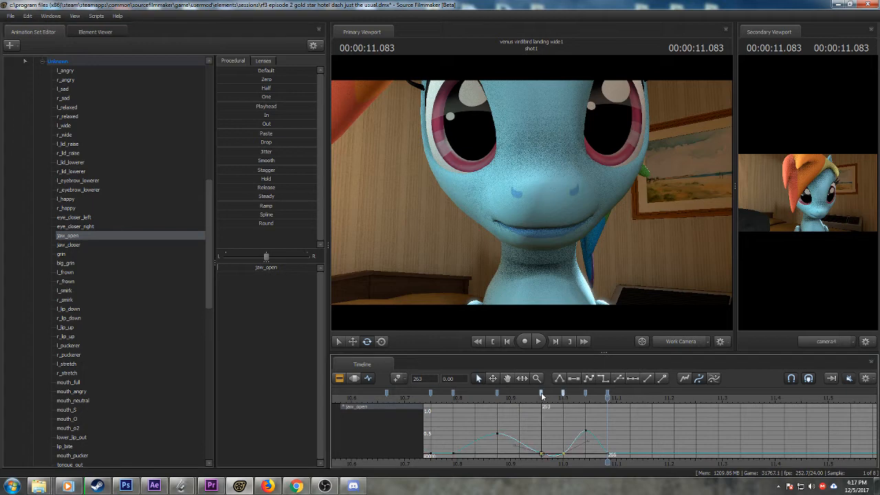
left_click(561, 380)
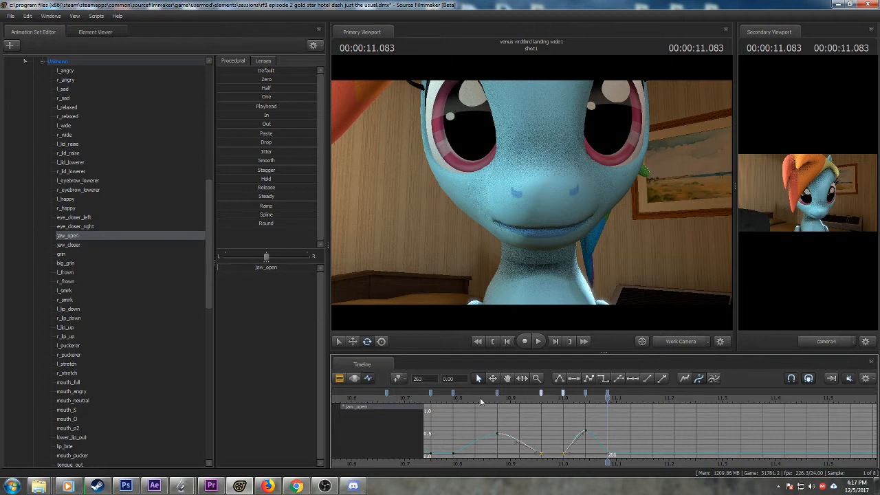
- Replay the jaw motion from about 10.87 seconds, dismiss the Windows color scheme prompt and return the playhead to 11.083 seconds
key("space")
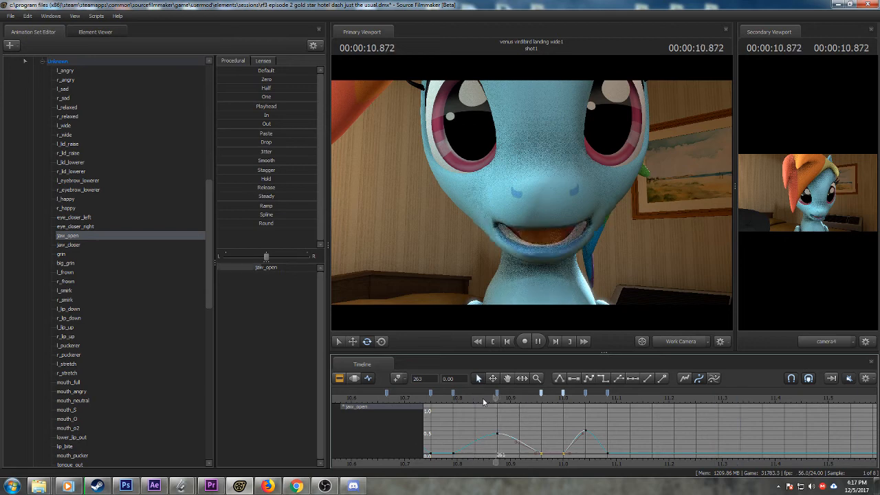
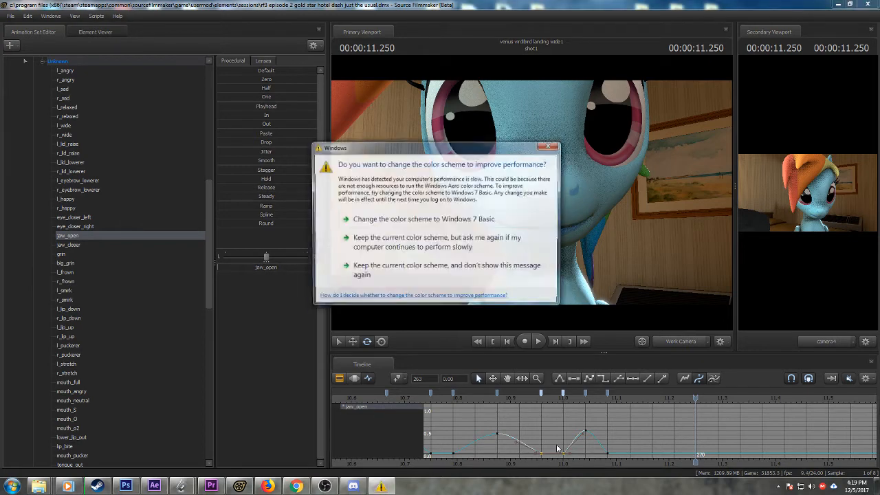
left_click(552, 146)
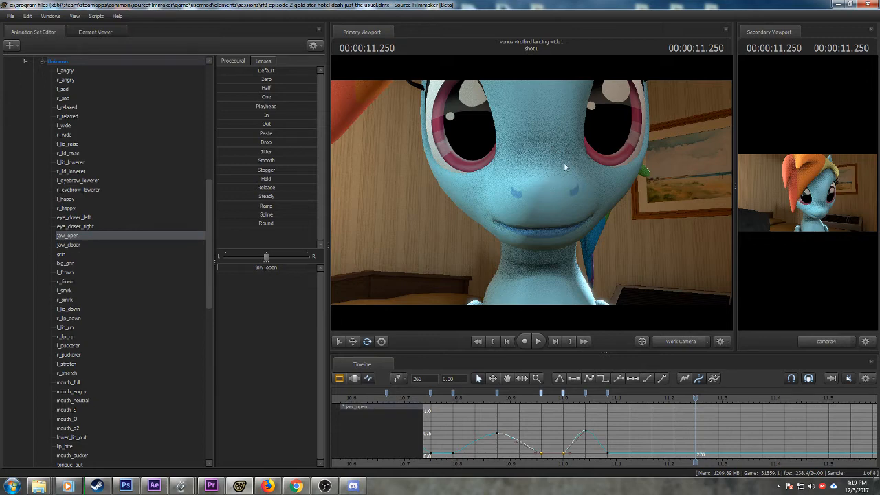
left_click(478, 396)
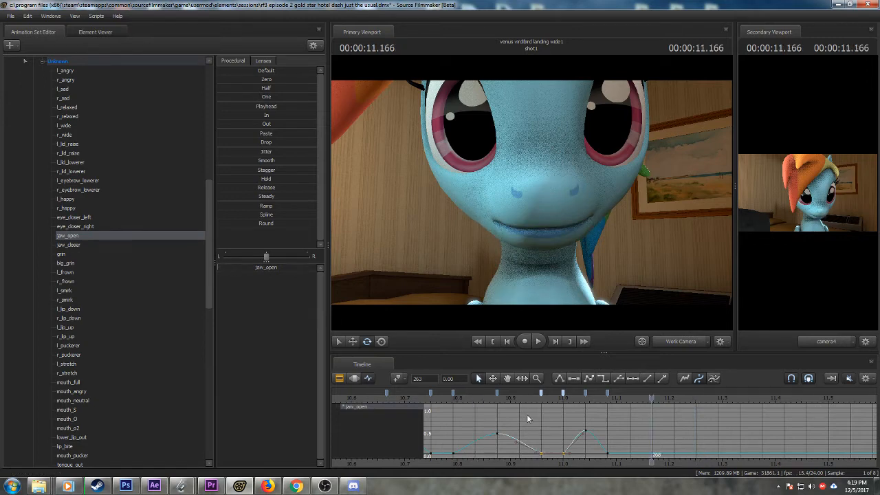
scroll(585, 422, "up", 2)
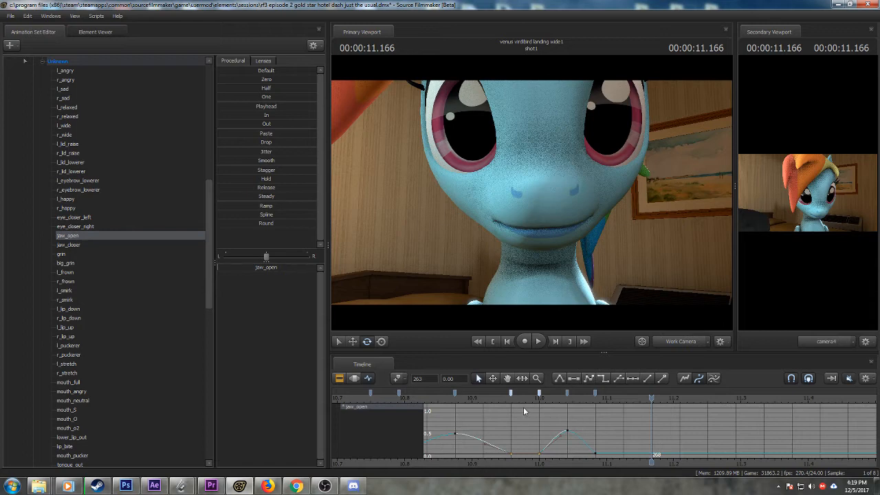
left_click_drag(540, 399, 586, 402)
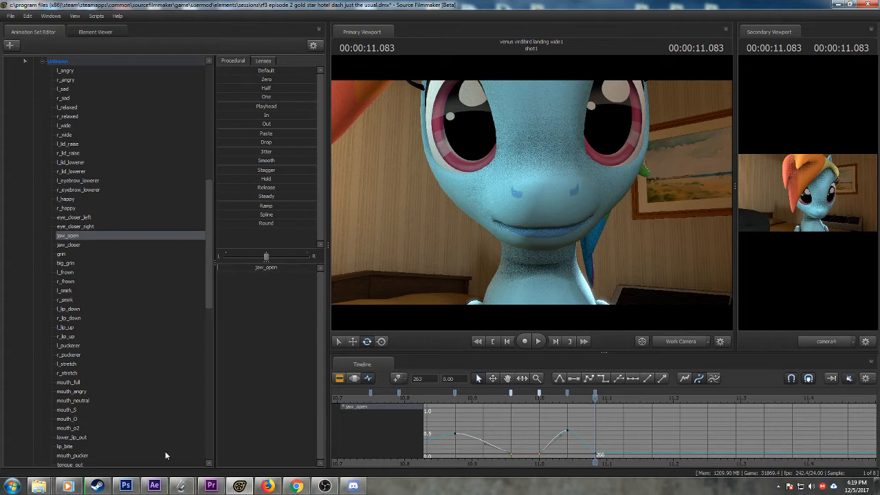
- Skip forward ten tracks in Windows Media Player
mouse_move(72, 487)
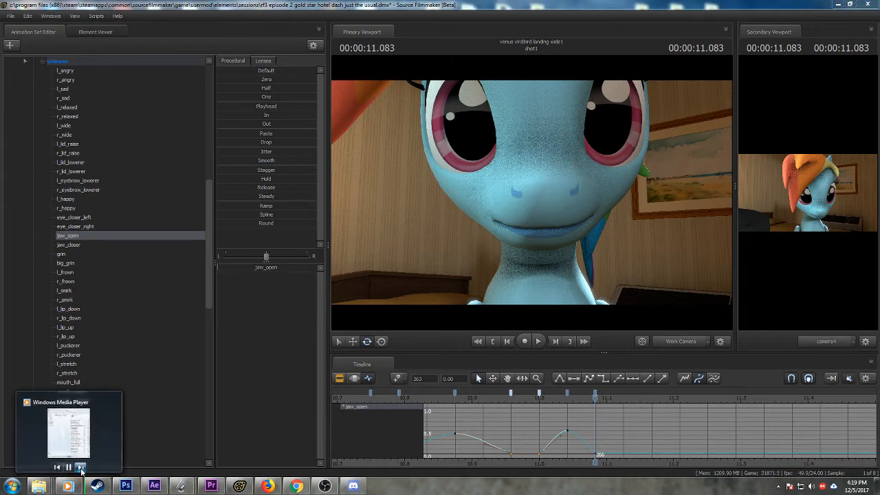
left_click(81, 468)
left_click(81, 468)
left_click(81, 468)
left_click(80, 468)
left_click(80, 468)
left_click(80, 467)
left_click(81, 468)
left_click(81, 468)
left_click(80, 468)
left_click(81, 468)
- Switch to Adobe Premiere Pro, open the Gold Star Hotel sequence and widen its visible time range
left_click(211, 486)
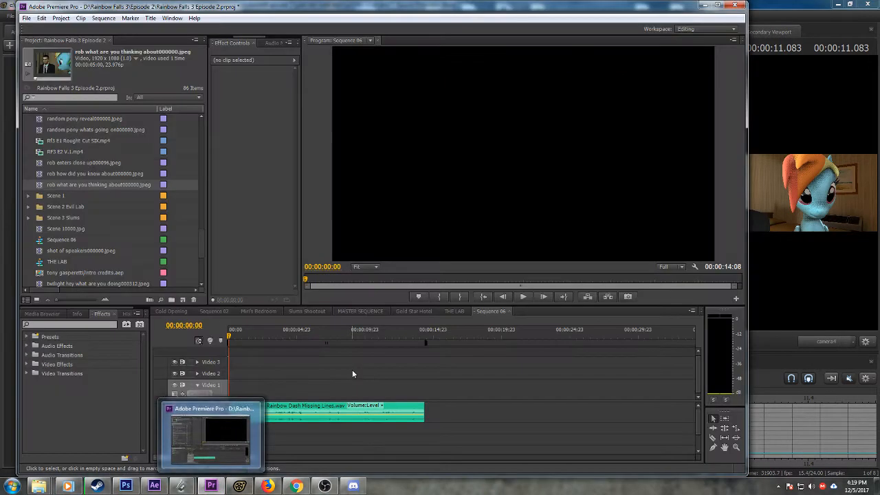
left_click(410, 312)
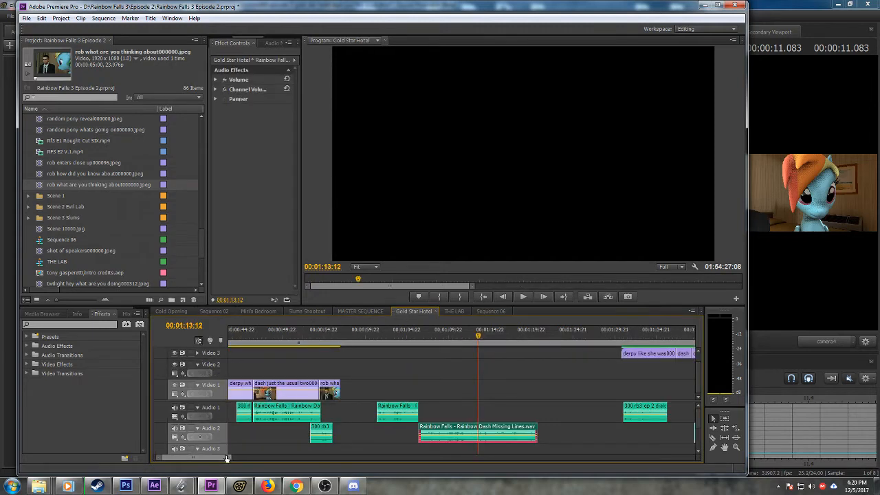
left_click_drag(227, 455, 275, 458)
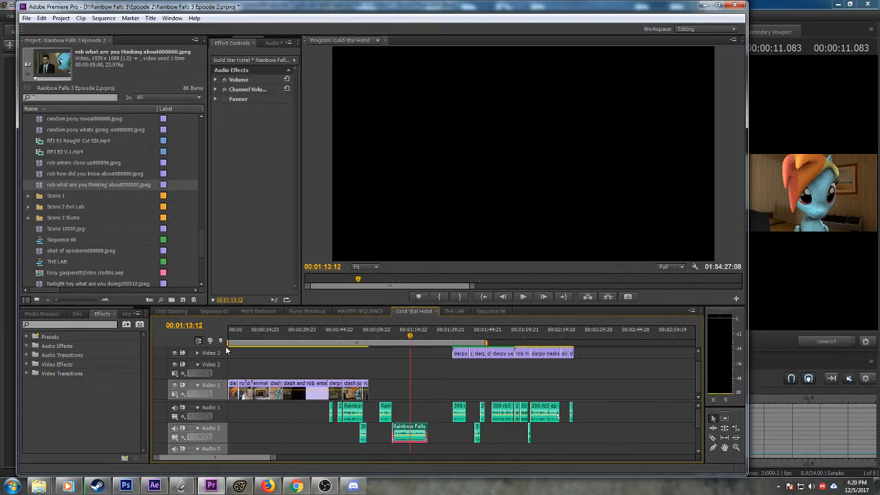
- Preview the Gold Star Hotel sequence from its start, scrub through to 00:00:58:22 and return to Source Filmmaker
left_click(229, 339)
key("space")
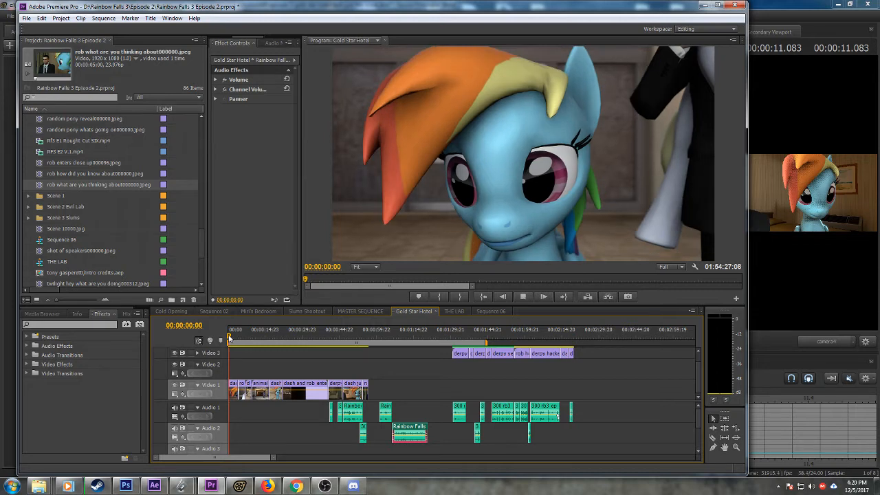
key("space")
key("space")
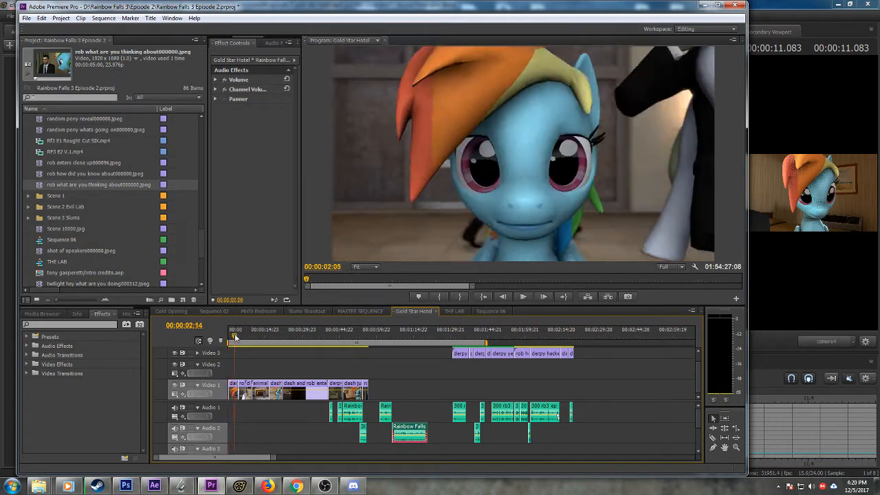
left_click(249, 337)
left_click_drag(249, 337, 375, 343)
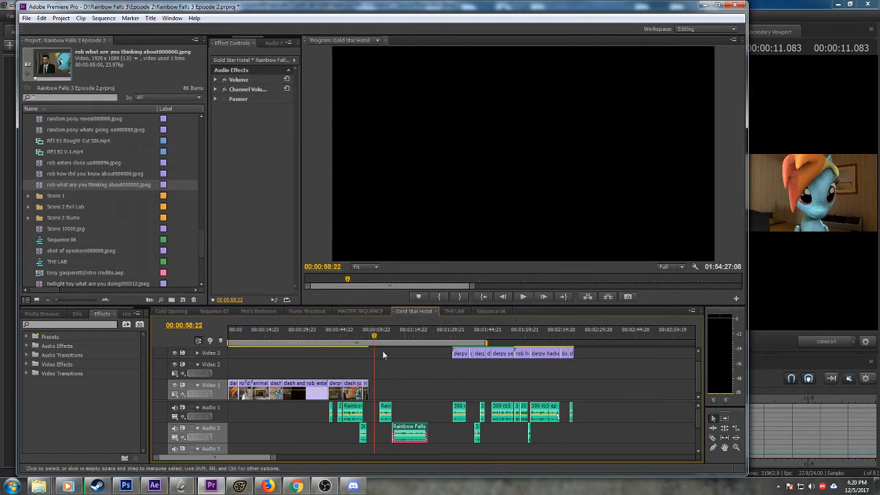
left_click(705, 6)
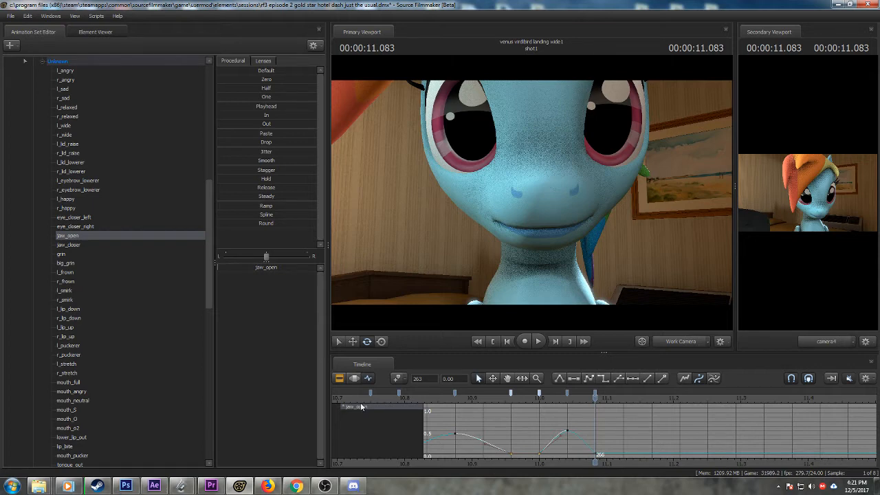
- Replay and scrub the jaw motion from about 10.875 seconds to 11.166 seconds and dismiss the Windows color scheme prompt
left_click(462, 398)
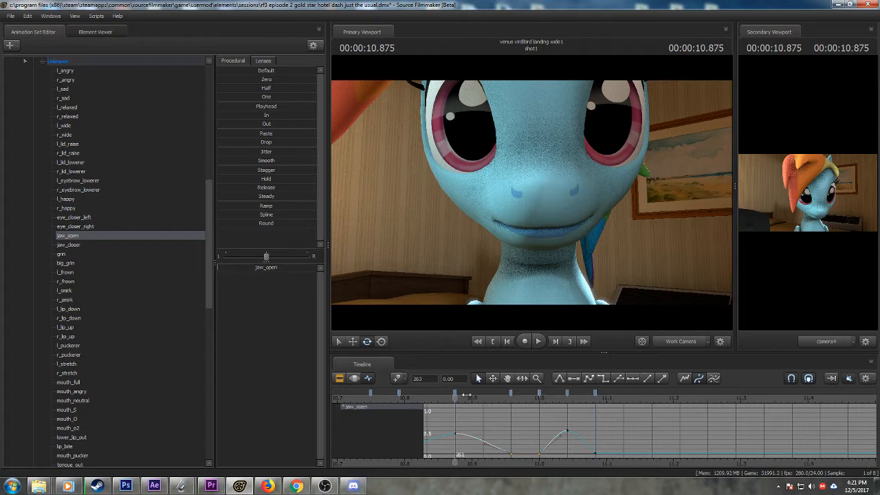
key("space")
key("space")
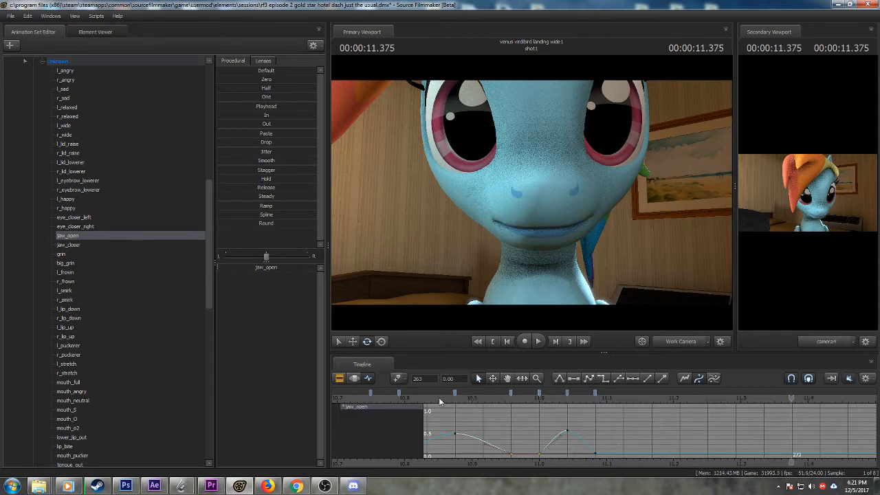
left_click(441, 399)
key("space")
left_click_drag(480, 402, 645, 409)
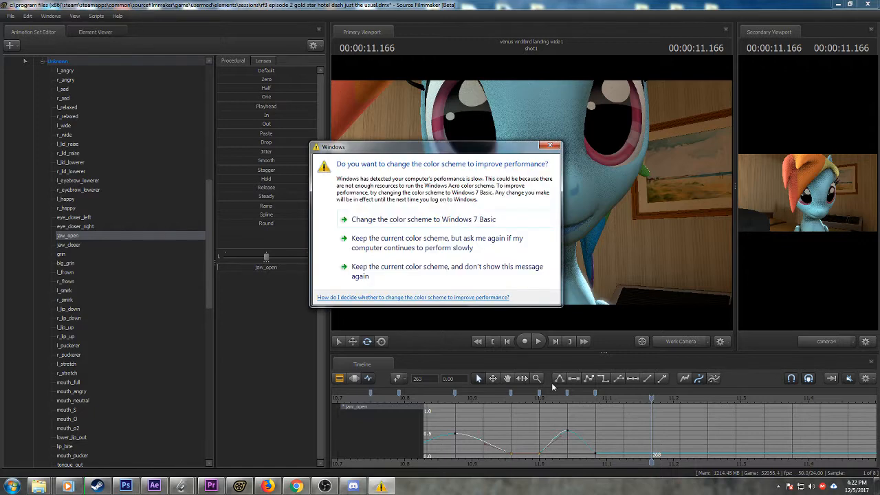
left_click(545, 147)
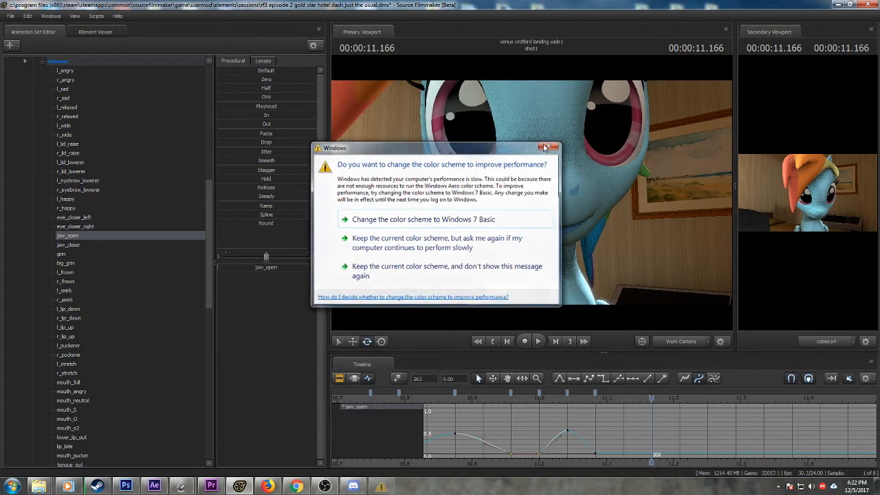
- Play the jaw motion again from 10.833 seconds and check the mouth timing around the 11.083-second key
scroll(489, 435, "down", 1)
left_click(484, 397)
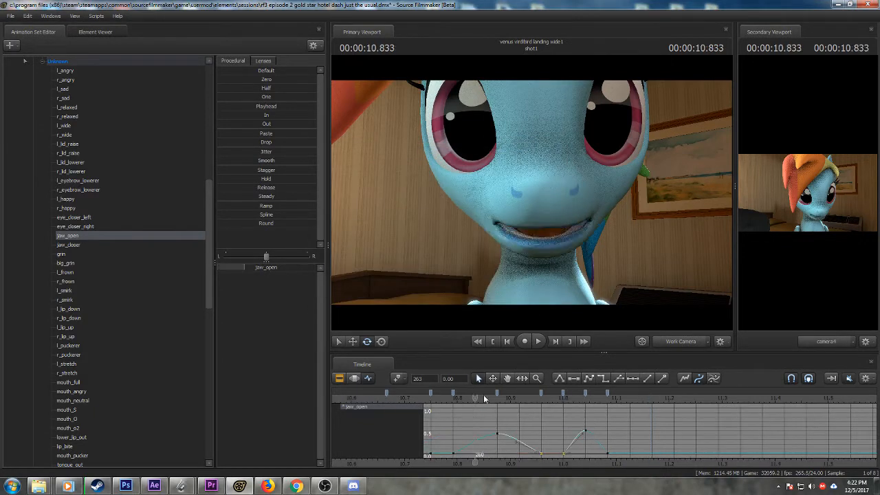
key("space")
key("space")
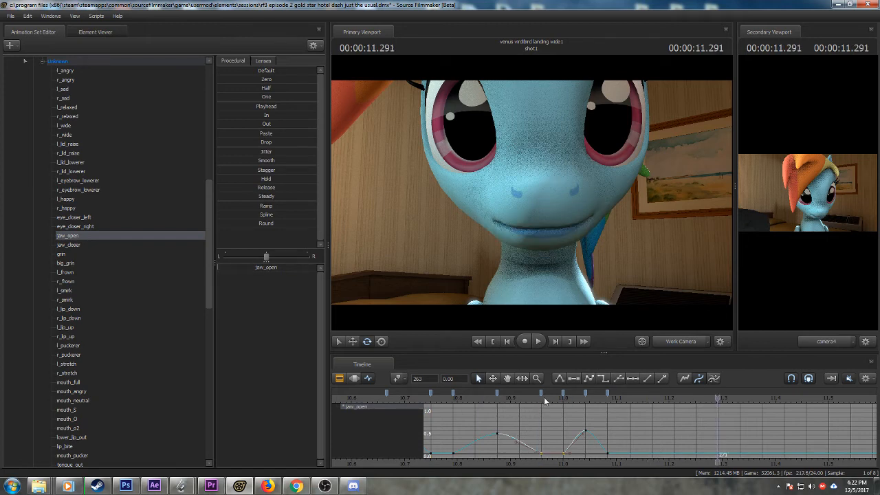
left_click_drag(544, 397, 608, 403)
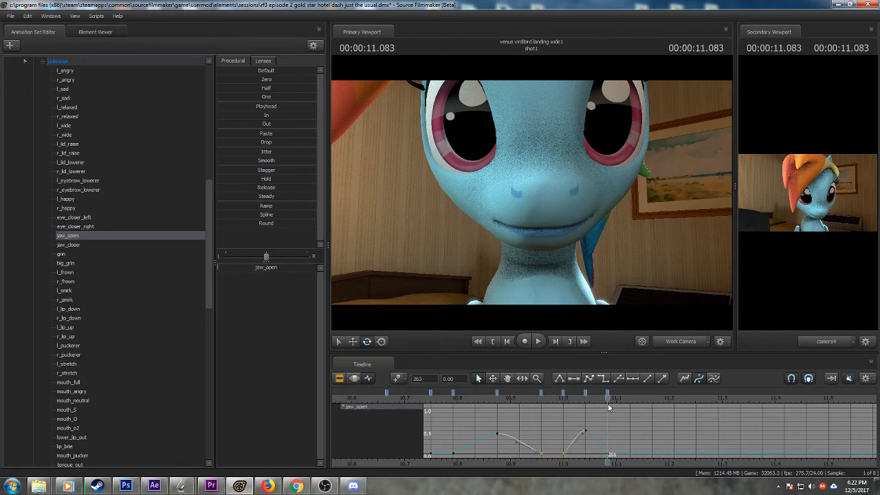
key("space")
key("space")
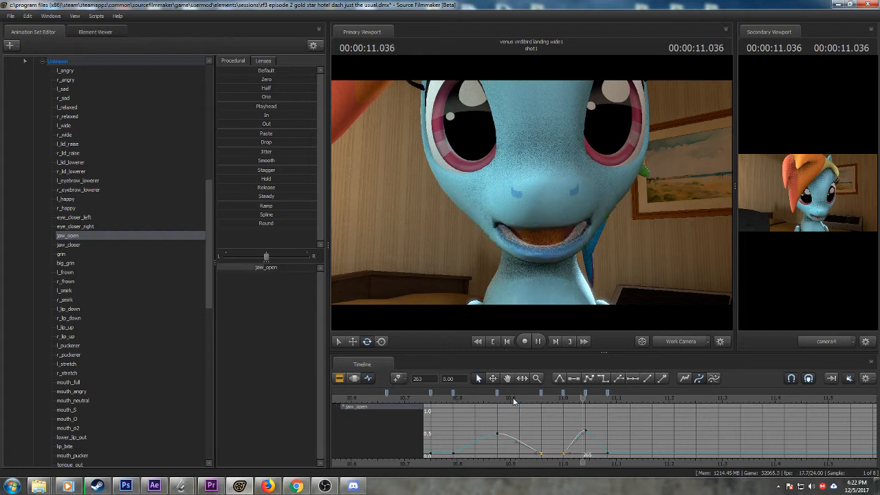
- Key jaw_open at zero at 11.125 seconds and at about 0.6 at 11.166 seconds
key("Right")
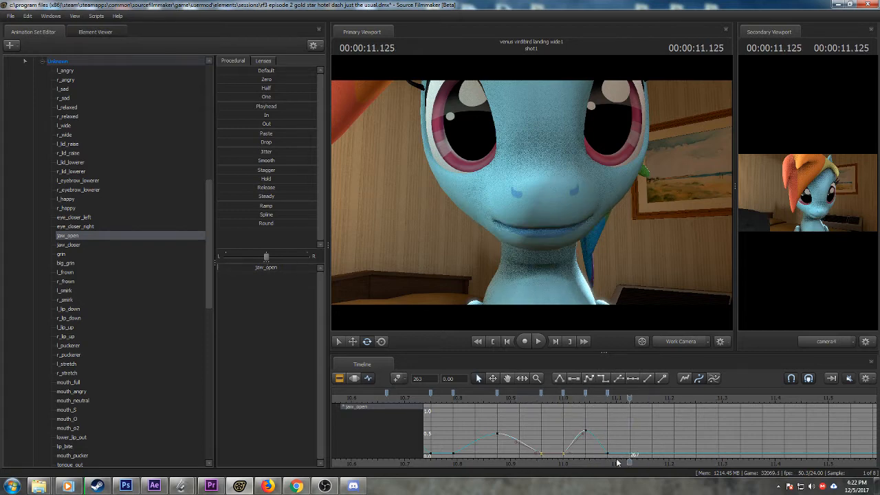
left_click_drag(619, 464, 574, 464)
double_click(518, 398)
left_click_drag(519, 398, 586, 398)
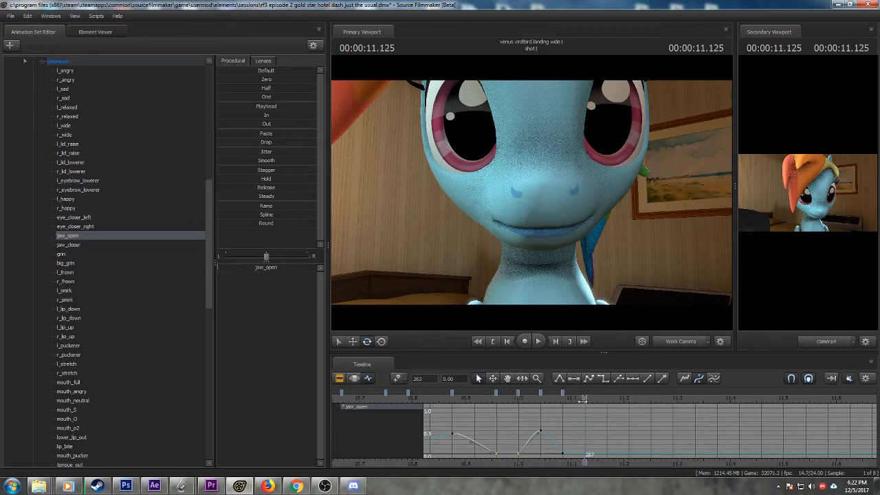
left_click(403, 382)
left_click_drag(591, 400, 607, 400)
left_click_drag(263, 267, 327, 267)
- Key jaw_open at zero at 11.208 seconds and flatten the curve between the closed-mouth keys at frames 266 and 267
left_click_drag(573, 401, 640, 402)
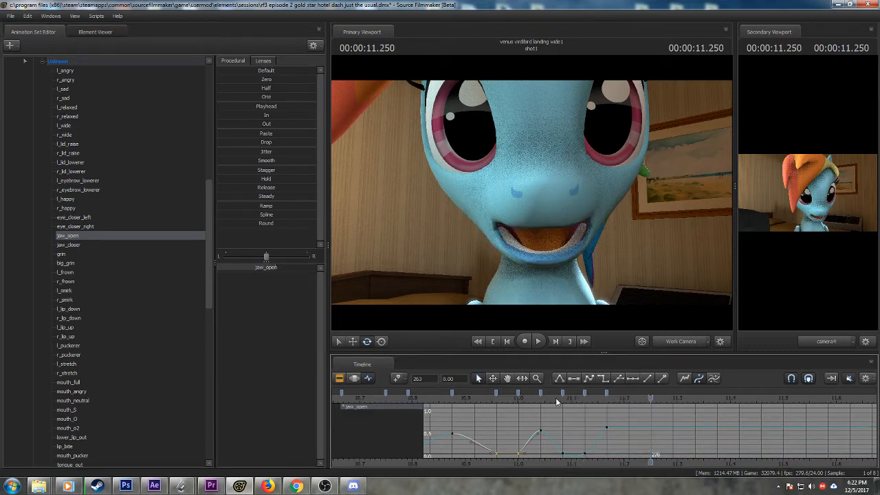
left_click_drag(556, 397, 628, 402)
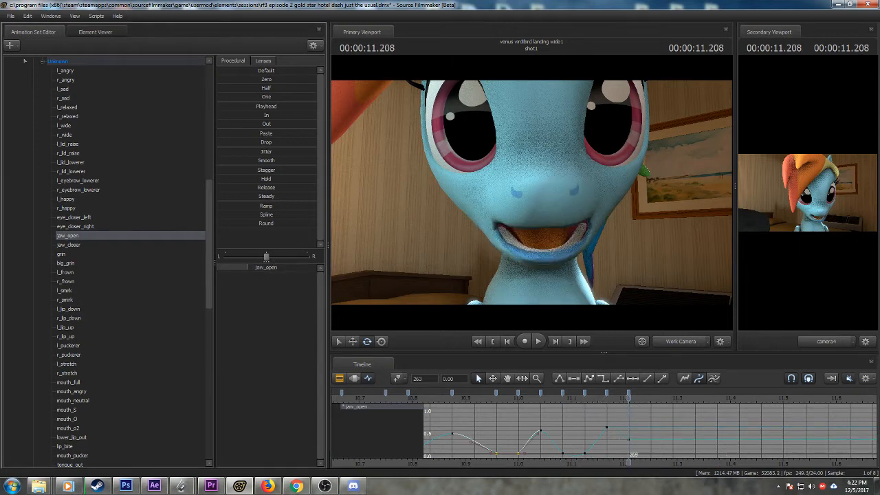
key("ctrl+z")
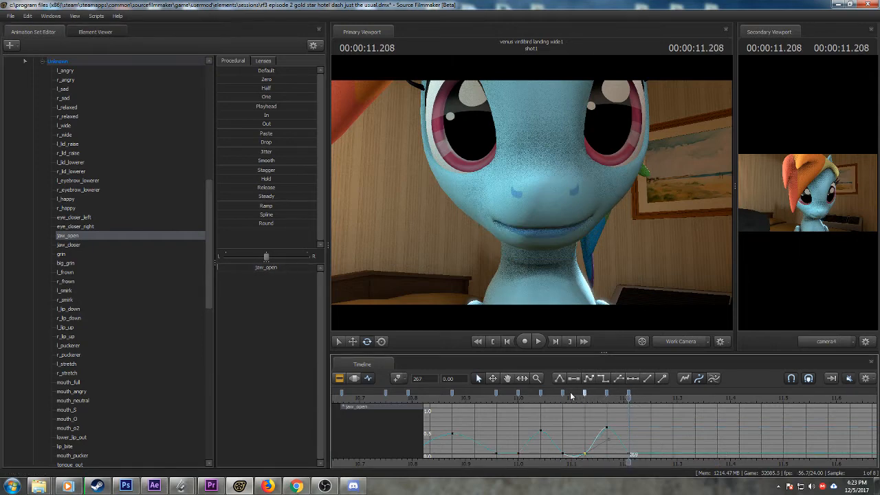
left_click(562, 394, "ctrl")
left_click(485, 398)
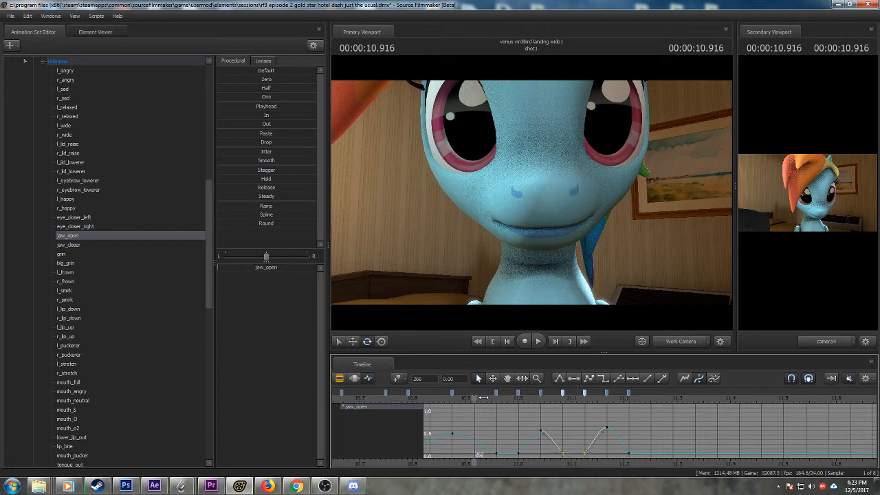
- Play and scrub the jaw motion from around 11 seconds to 11.416 seconds, checking it through both the work camera and camera4
left_click_drag(483, 396, 697, 415)
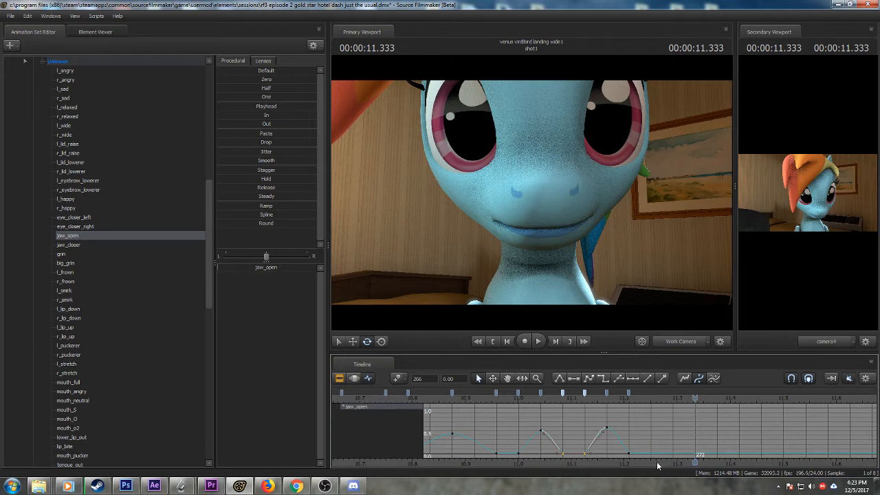
middle_click_drag(658, 465, 603, 458)
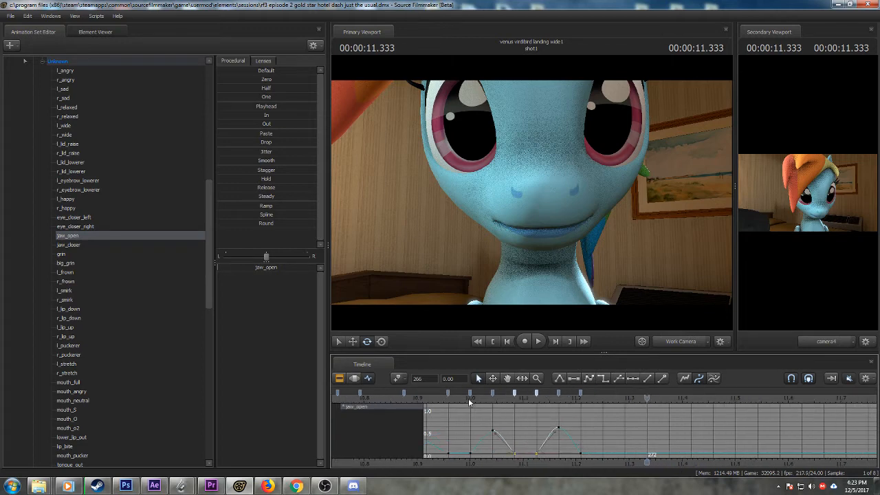
left_click(469, 403)
key("space")
key("space")
left_click(439, 401)
key("space")
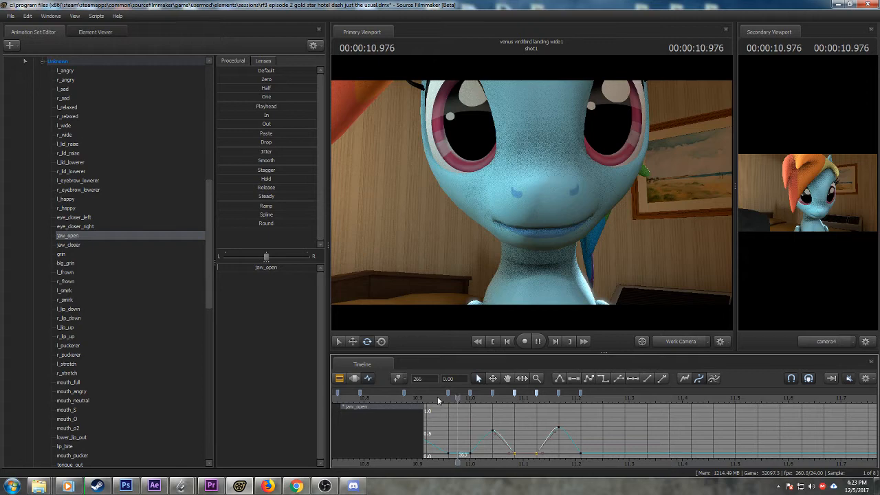
left_click(681, 342)
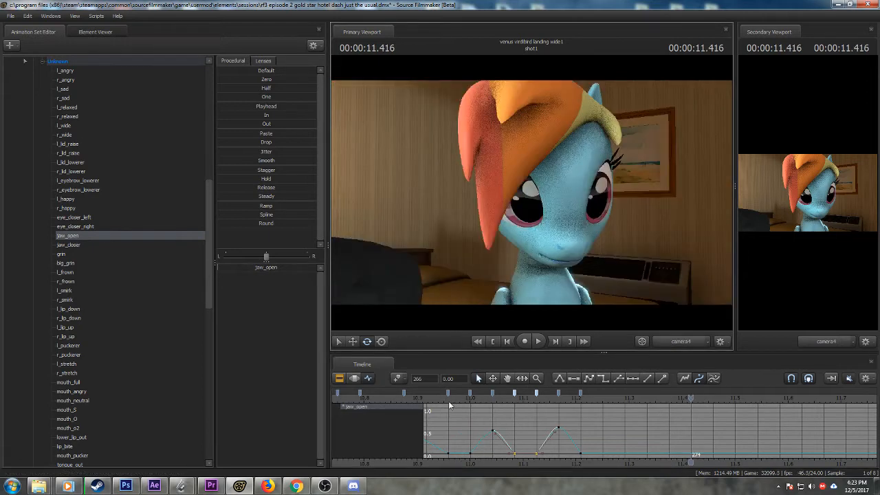
key("space")
key("space")
left_click(560, 399)
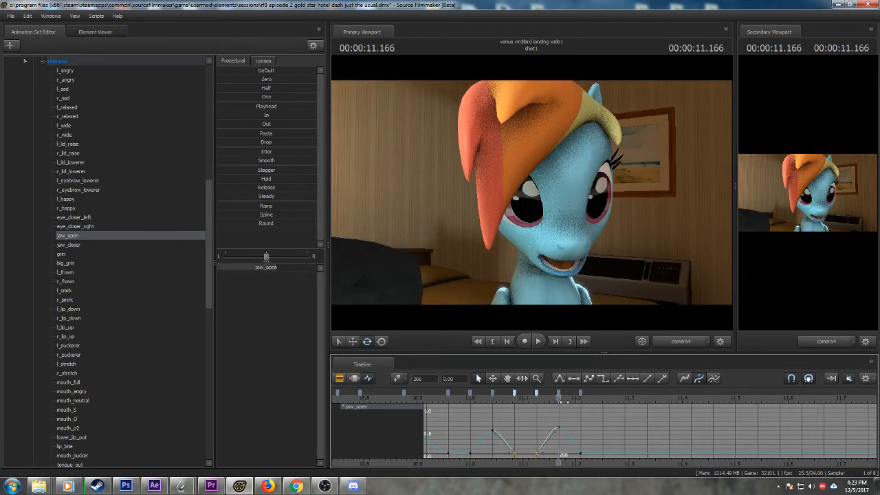
- Key jaw_open at about 0.65 at 11.333 seconds and at zero at 11.375 seconds, working in the work camera view
left_click_drag(560, 402, 638, 407)
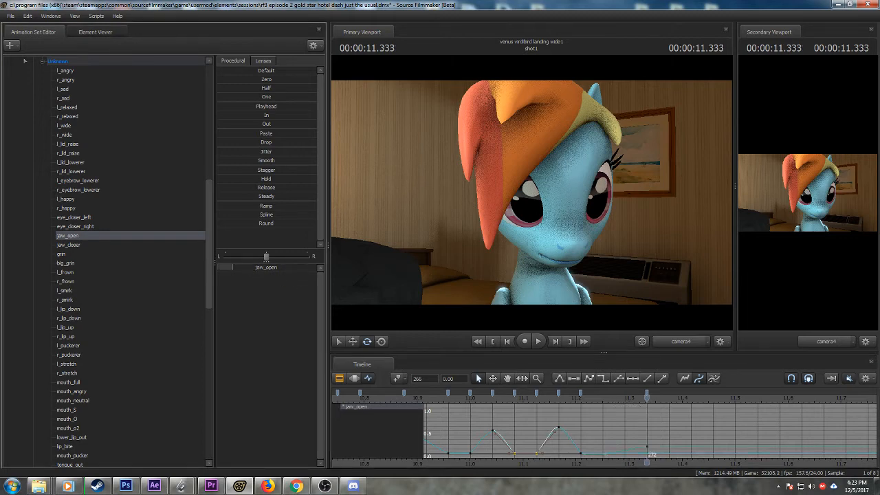
left_click_drag(264, 270, 272, 268)
left_click(658, 341)
left_click_drag(646, 406, 672, 407)
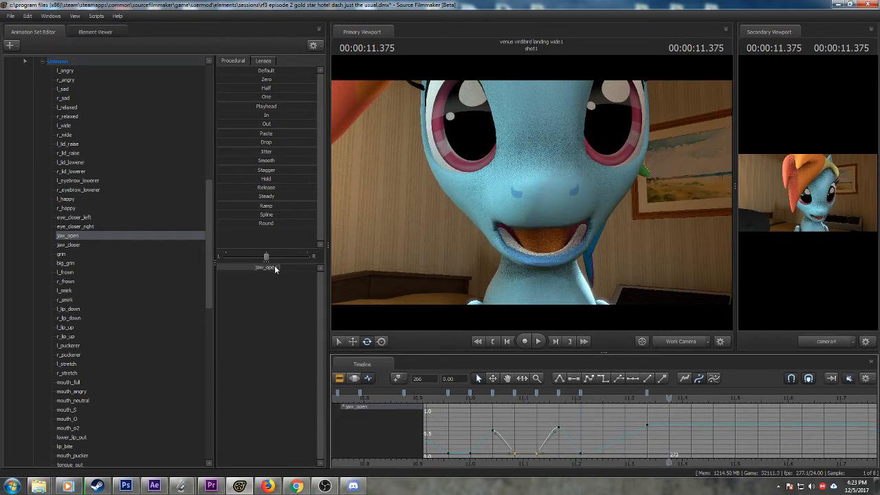
left_click_drag(275, 269, 227, 269)
- Key jaw_open at zero at 11.25 seconds and flatten the curve between the closed-mouth keys at frames 269 and 270
left_click_drag(558, 404, 605, 405)
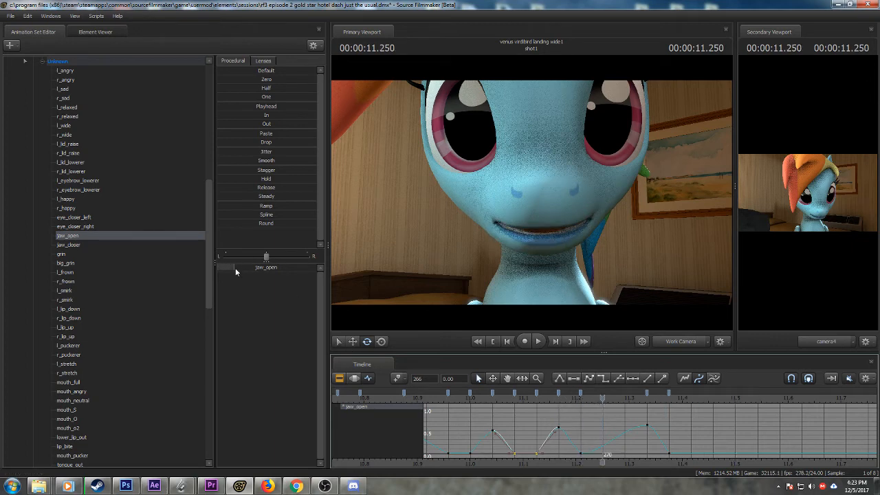
left_click_drag(235, 269, 220, 268)
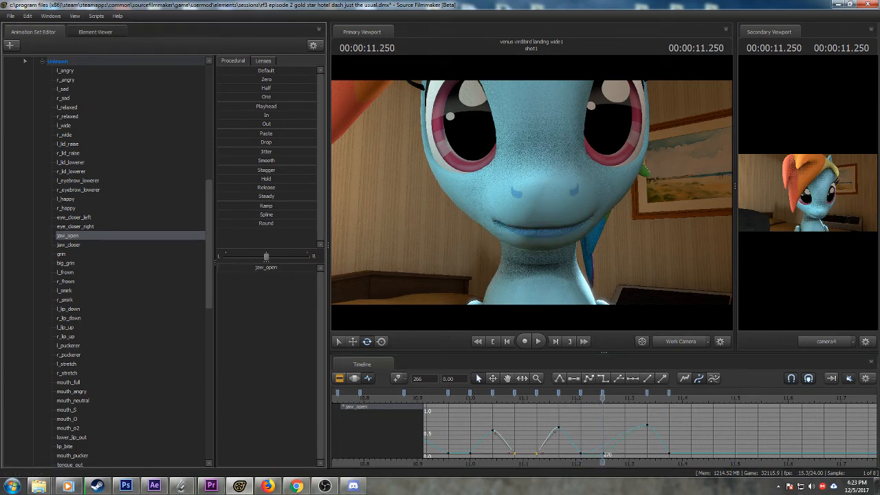
left_click(582, 396)
left_click(581, 395)
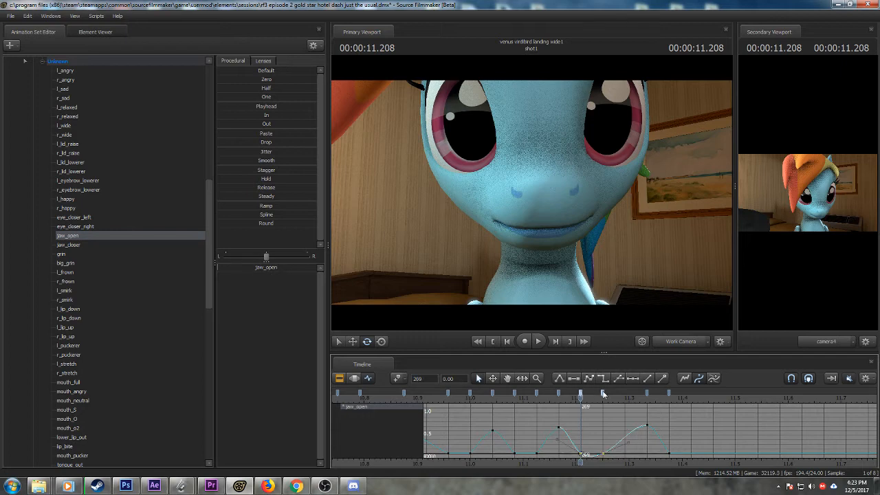
- Replay and scrub the jaw motion from about 11.083 seconds to 11.416 seconds to check the mouth timing against the dialogue
key("space")
key("space")
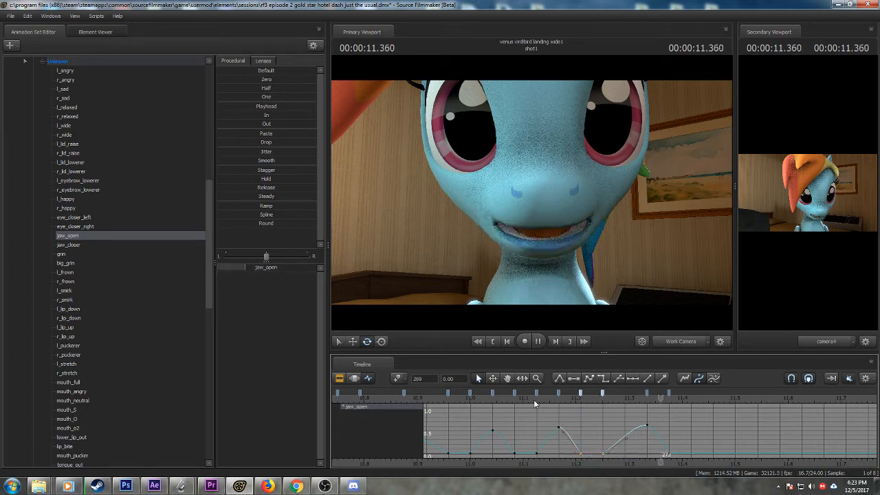
left_click_drag(591, 405, 624, 404)
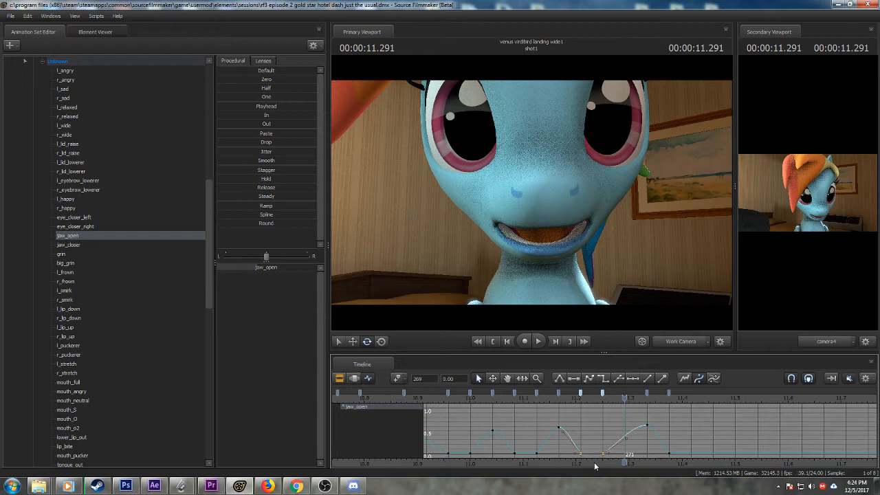
middle_click_drag(596, 467, 506, 464)
scroll(471, 461, "down", 3)
left_click(476, 397)
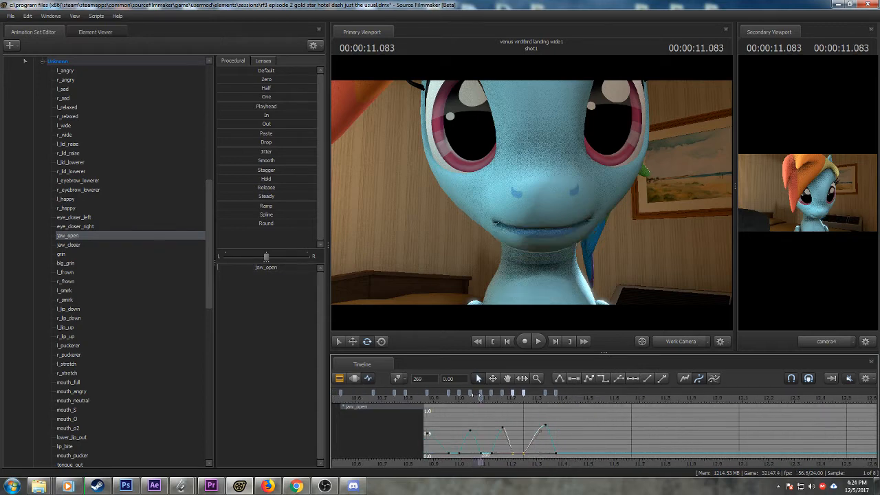
key("space")
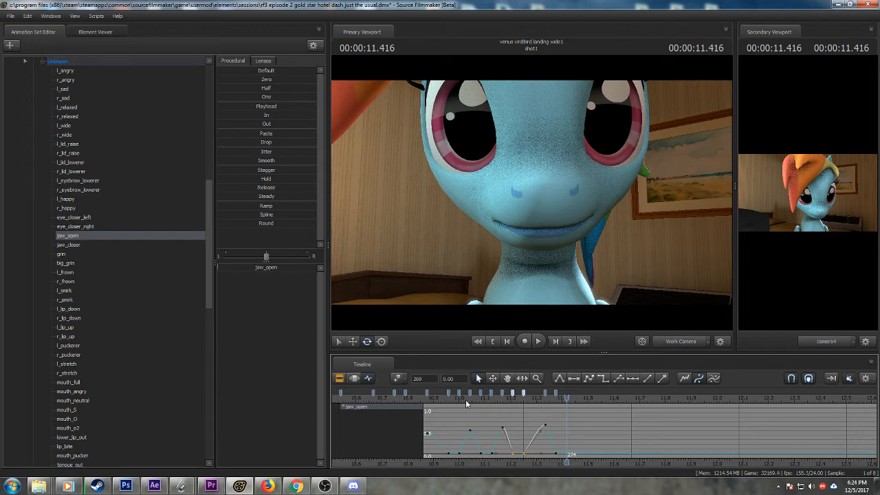
- Key jaw_open at zero at 11.5 seconds, 0.27 at 11.625 and zero at 11.75, with a flat curve between frames 273 and 276
left_click_drag(566, 407, 608, 399)
scroll(570, 422, "up", 2)
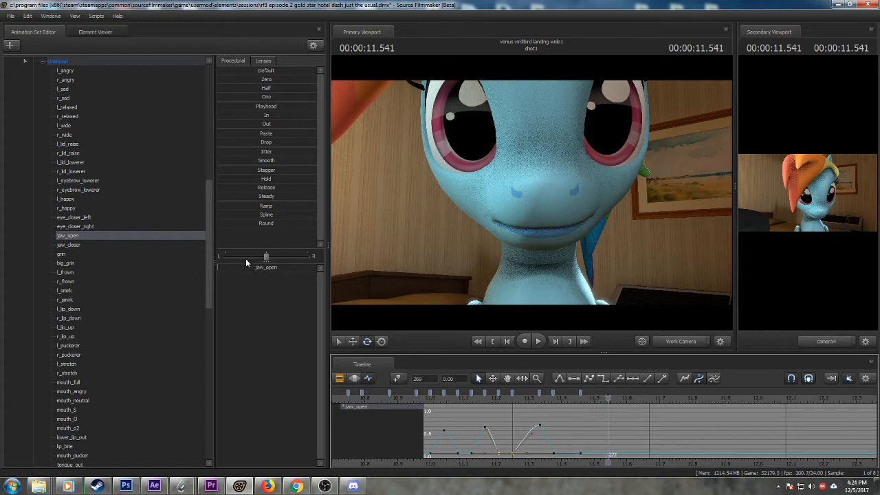
left_click_drag(220, 268, 243, 267)
mouse_move(608, 402)
left_mouse_down()
mouse_move(635, 403)
mouse_move(611, 394)
mouse_move(635, 394)
left_mouse_up()
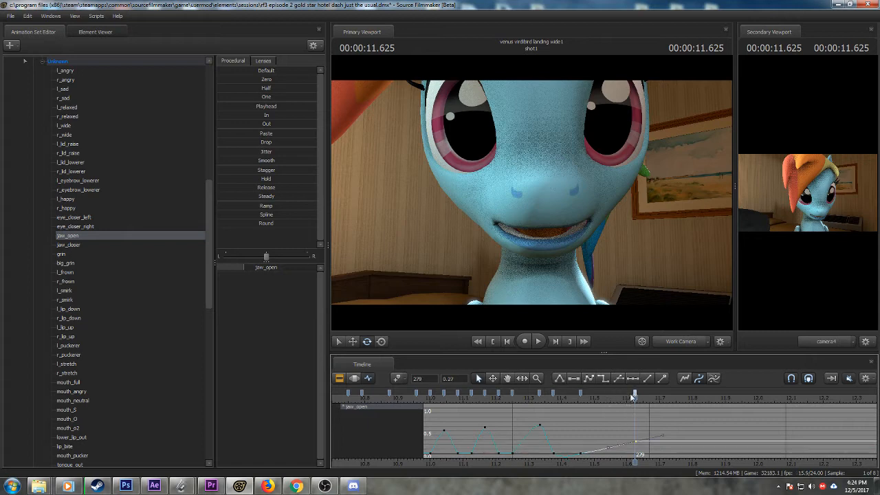
mouse_move(581, 399)
left_mouse_down()
mouse_move(598, 398)
mouse_move(554, 399)
mouse_move(692, 405)
mouse_move(665, 405)
mouse_move(678, 405)
left_mouse_up()
left_click_drag(241, 268, 218, 267)
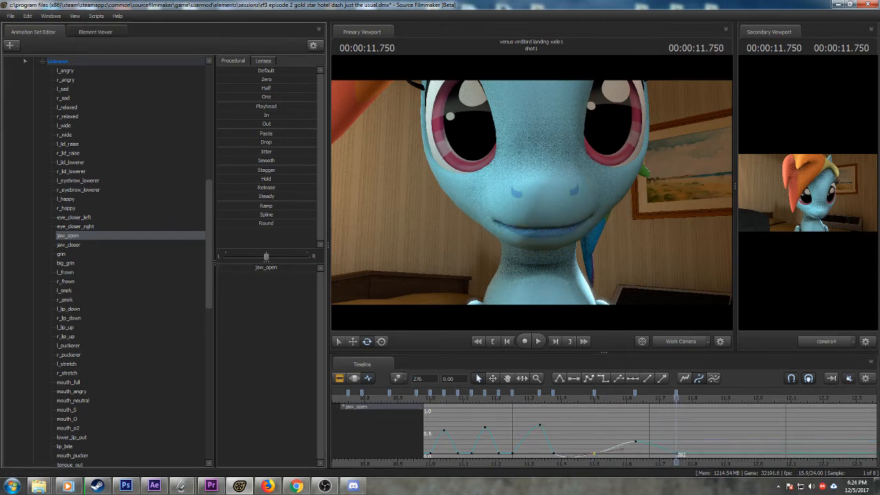
left_click(595, 393)
left_click(554, 392)
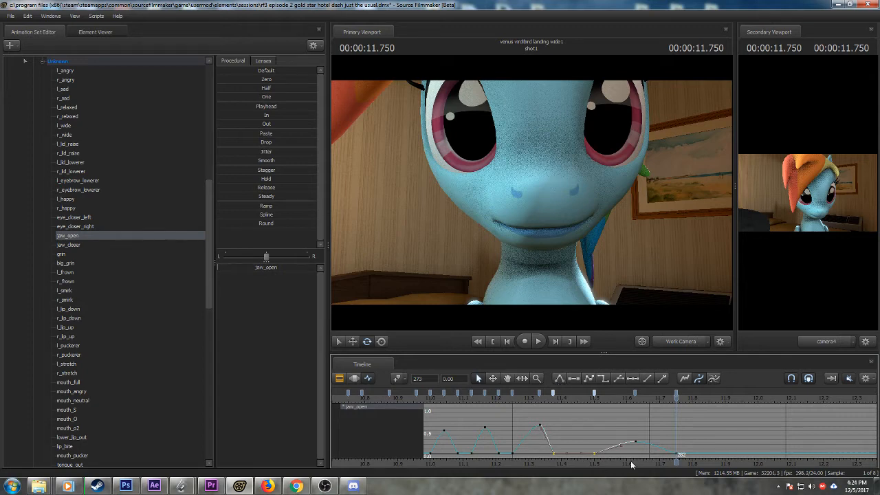
- Raise the jaw_open key at 11.625 seconds to about 0.4 and add a zero key at 11.875 seconds
middle_click_drag(632, 466, 546, 459)
left_click_drag(498, 400, 549, 406)
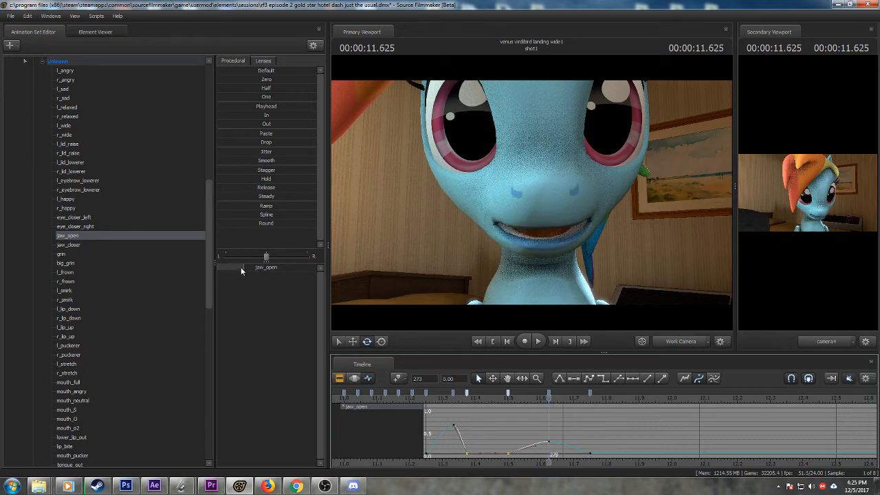
left_click_drag(242, 268, 254, 269)
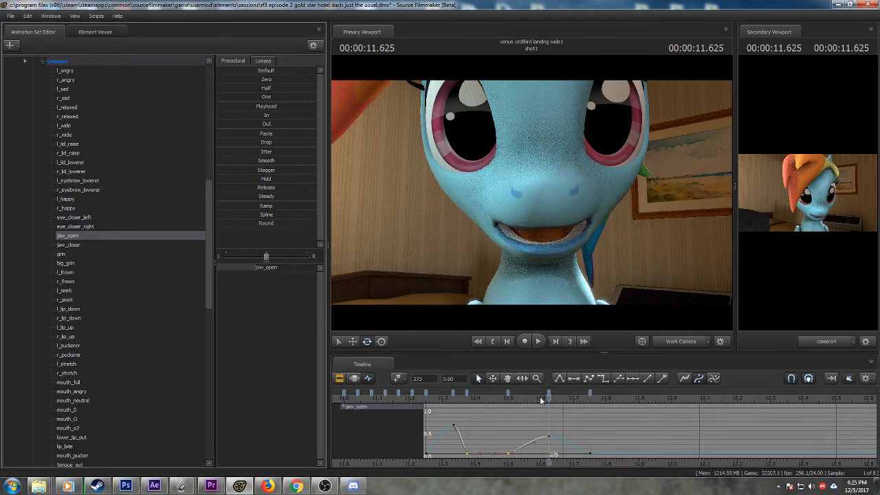
left_click_drag(540, 396, 608, 400)
left_click_drag(617, 399, 632, 399)
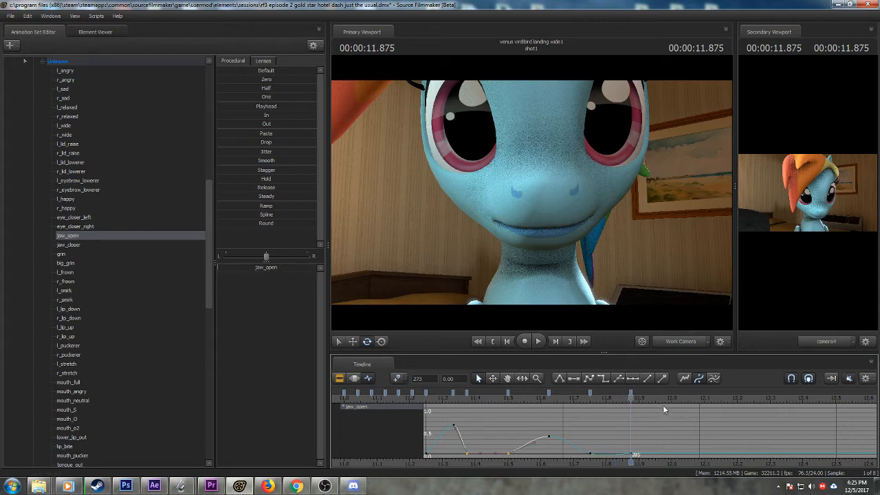
- Key jaw_open to about 0.6 at 11.958 s and back to closed at 12.041 s
left_click_drag(631, 398, 658, 398)
left_click_drag(219, 268, 282, 267)
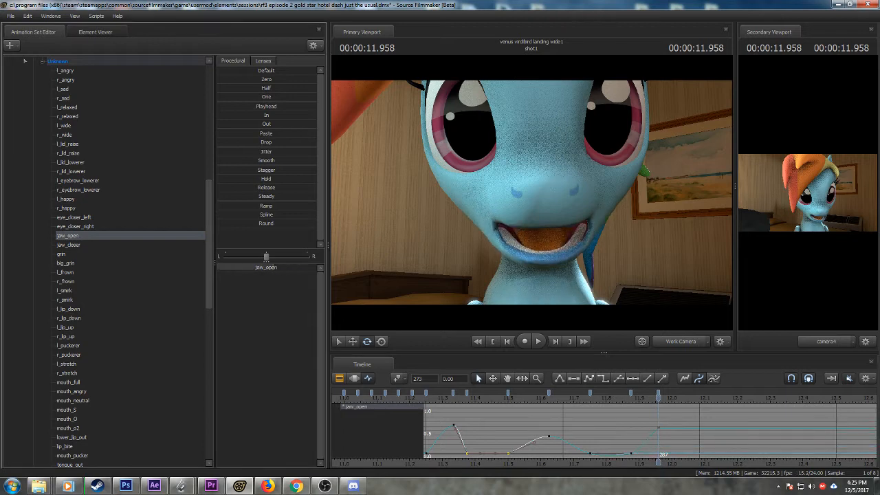
left_click_drag(658, 399, 686, 398)
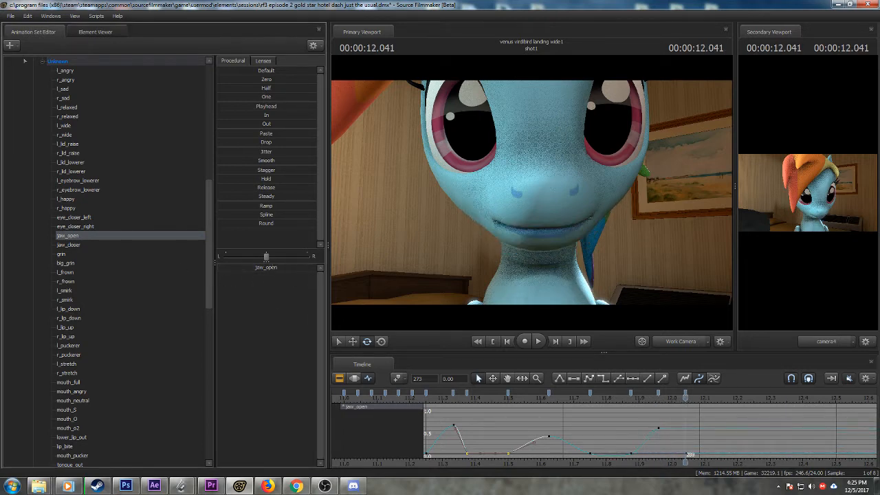
- Flatten the jaw_open curve between the closed keys at 11.75 s and 11.875 s
left_click(630, 394)
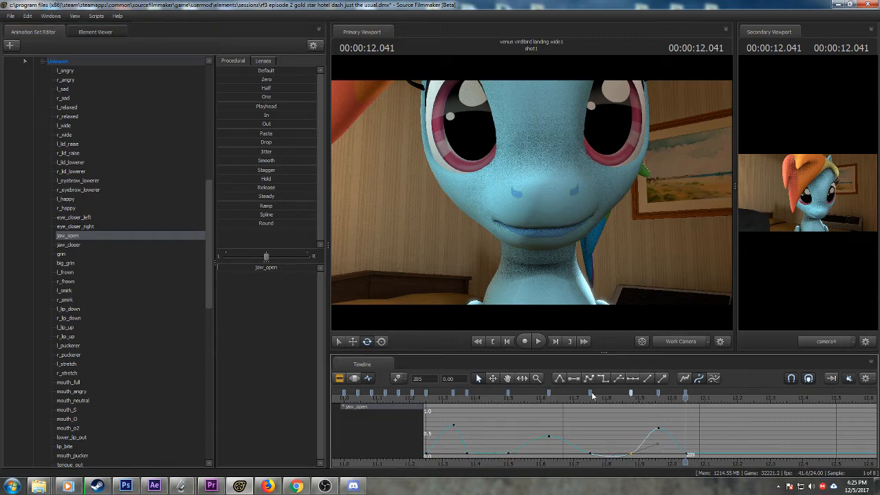
left_click(590, 393, "shift")
left_click(560, 380)
- Scrub through the jaw_open animation from 11.5 s to 12.166 s to check the mouth movement
scroll(522, 452, "down", 2)
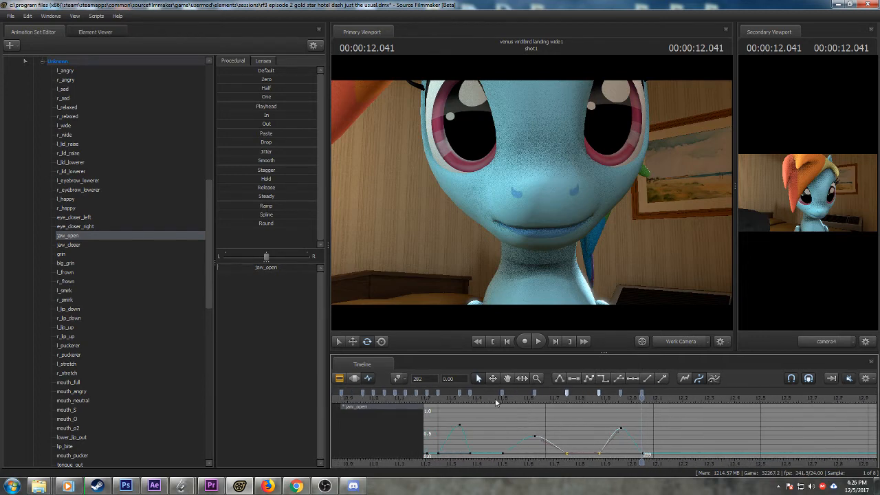
left_click_drag(496, 402, 503, 398)
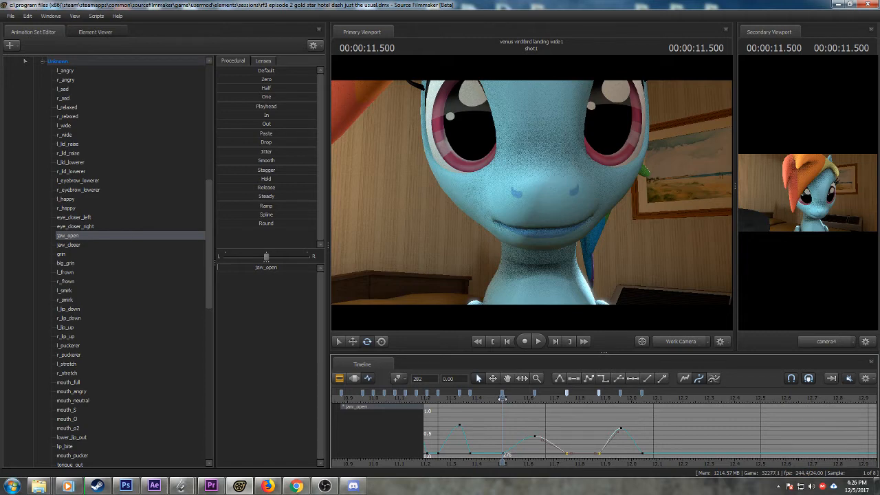
left_click_drag(505, 397, 600, 397)
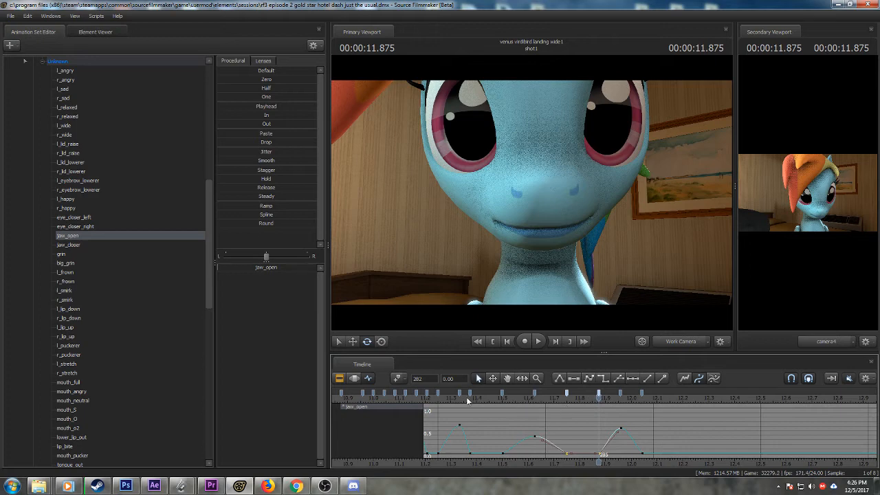
key("Right")
key("Right")
key("Right")
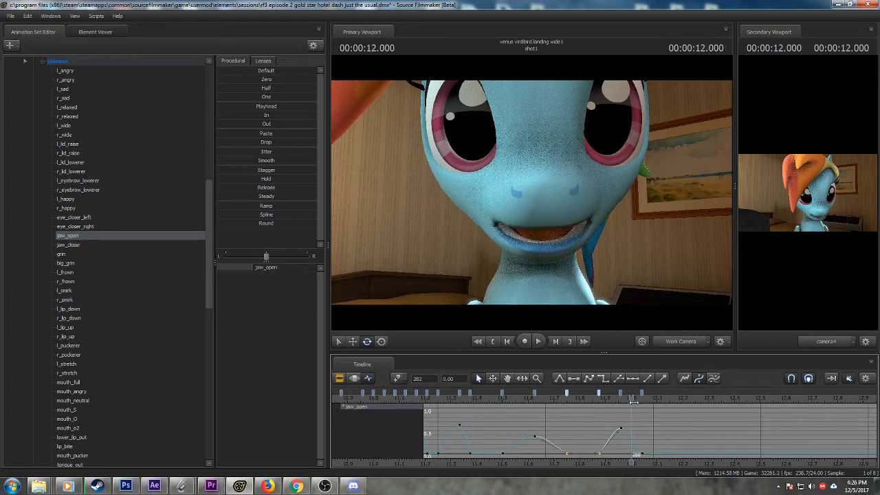
left_click_drag(633, 403, 681, 400)
- Place the last closed jaw_open key at 12.083 s and flatten the curve between it and the 12.041 s key
scroll(646, 400, "up", 2)
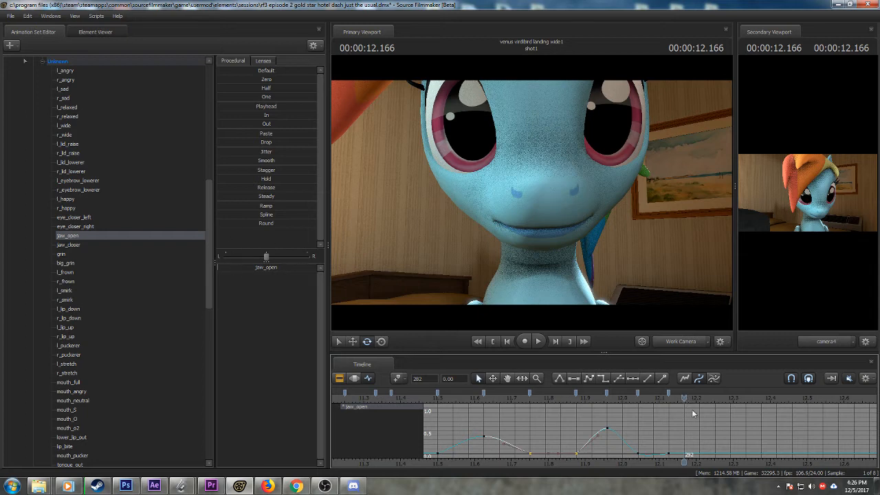
left_click_drag(648, 400, 656, 397)
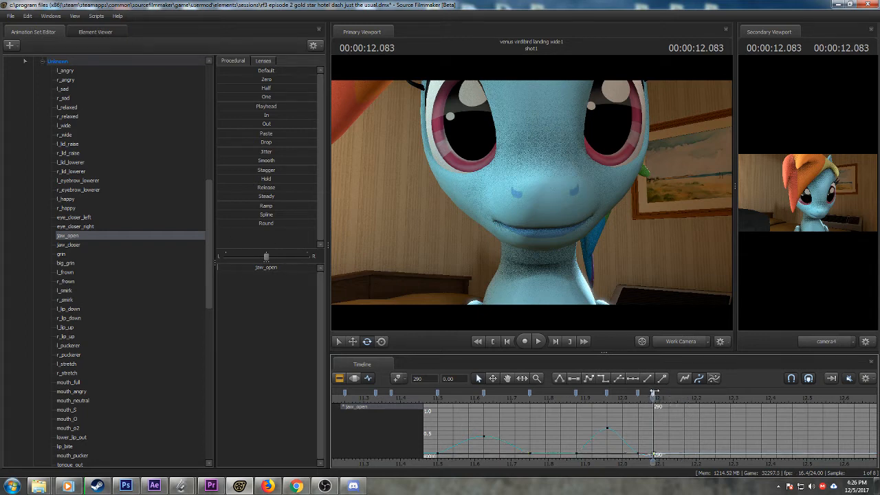
left_click(639, 390)
left_click(572, 380)
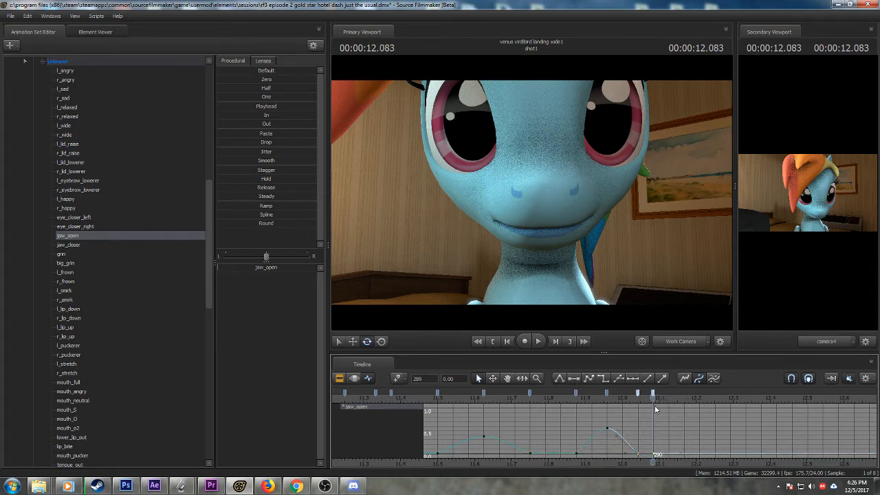
- Key jaw_open to about 0.6 at 12.125 s and back to closed at 12.208 s
left_click_drag(654, 399, 668, 399)
left_click_drag(244, 271, 268, 271)
left_click_drag(669, 398, 699, 399)
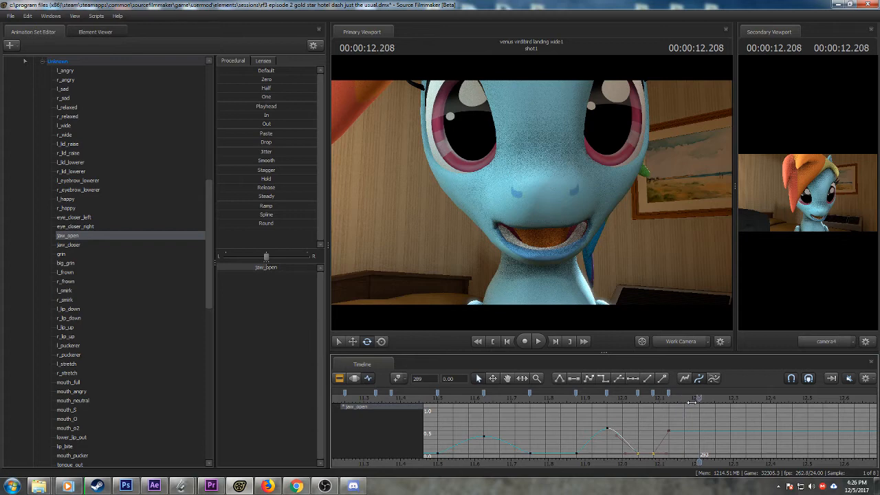
left_click_drag(266, 270, 180, 268)
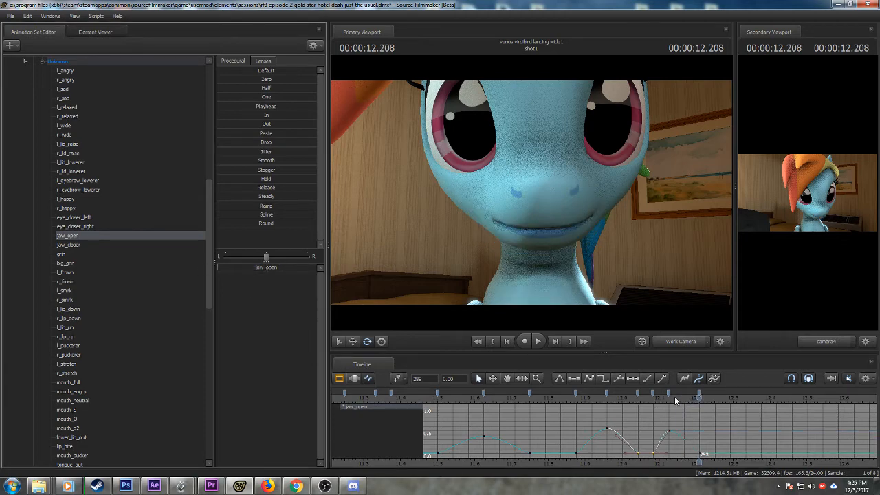
- Play back the jaw_open animation from before 11.6 s to check the lip movement
left_click_drag(674, 397, 669, 397)
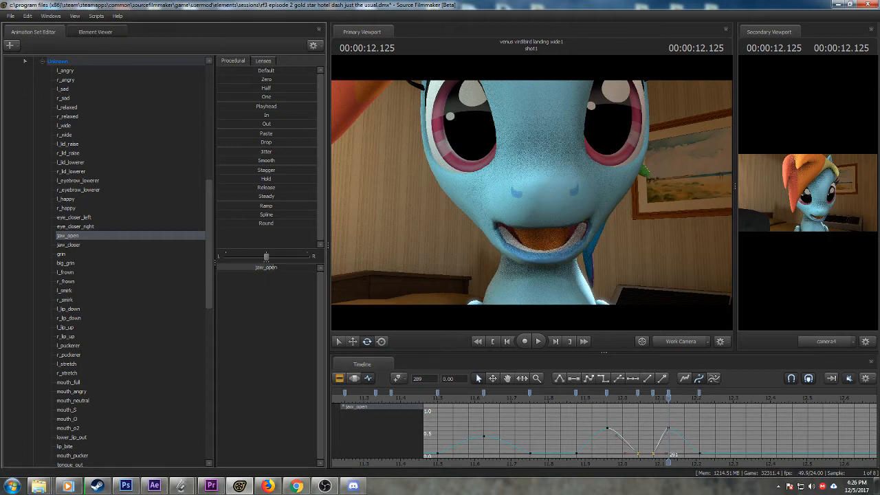
scroll(549, 452, "down", 3)
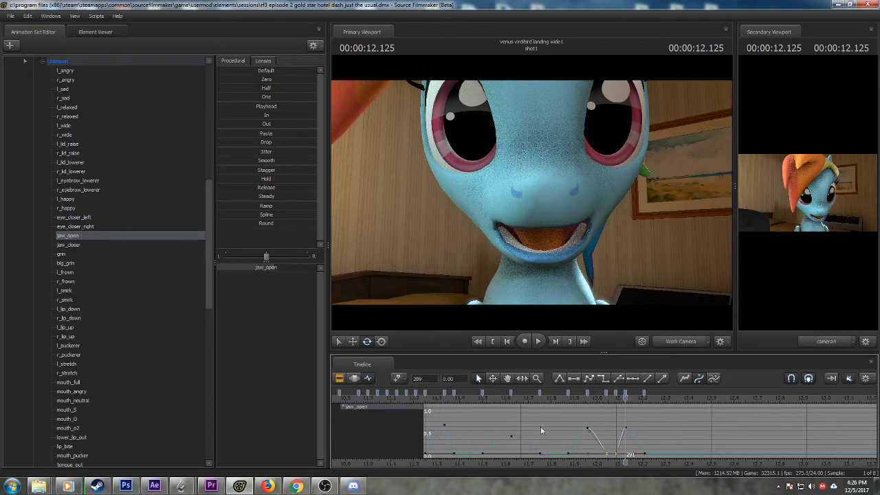
left_click(491, 398)
key("space")
key("space")
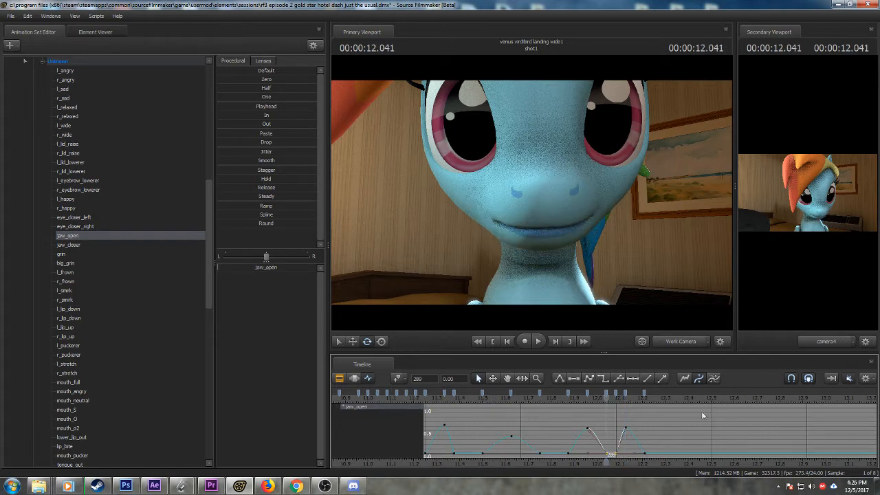
- Position the playhead at 12.291 s and save the session, dismissing the Windows color scheme prompts
left_click_drag(615, 398, 663, 403)
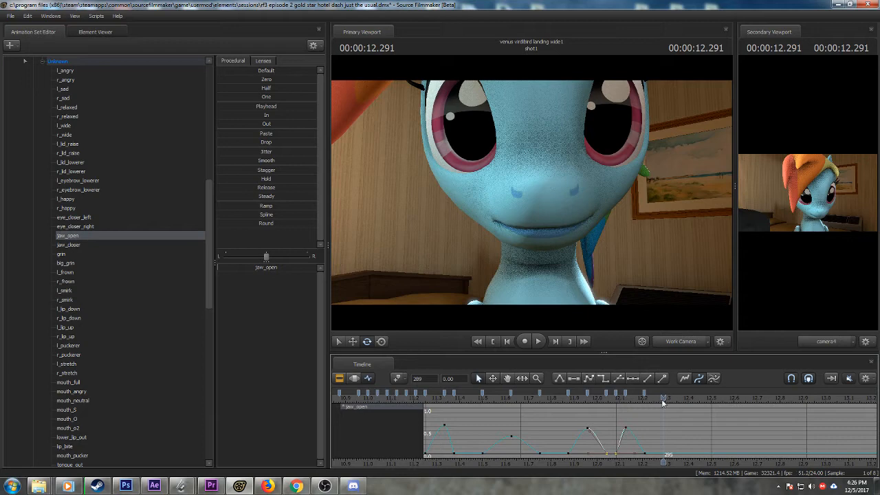
key("ctrl+s")
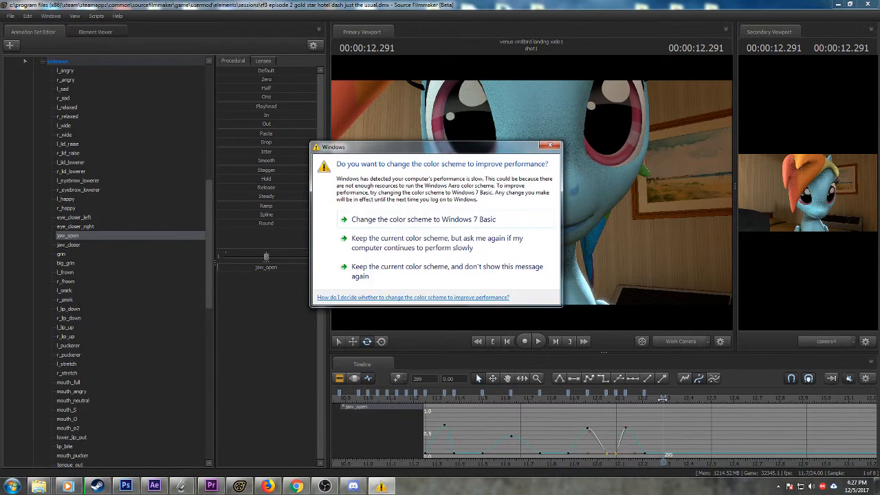
left_click(547, 148)
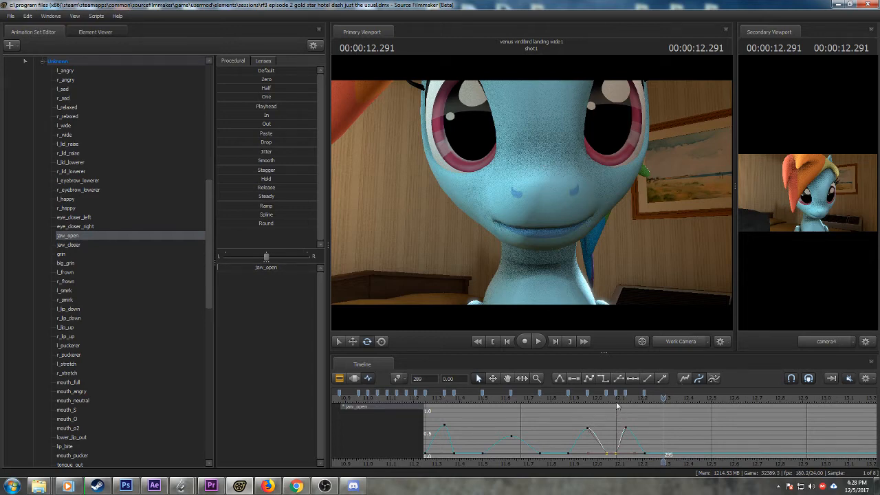
scroll(616, 405, "up", 3)
middle_click_drag(630, 461, 581, 456)
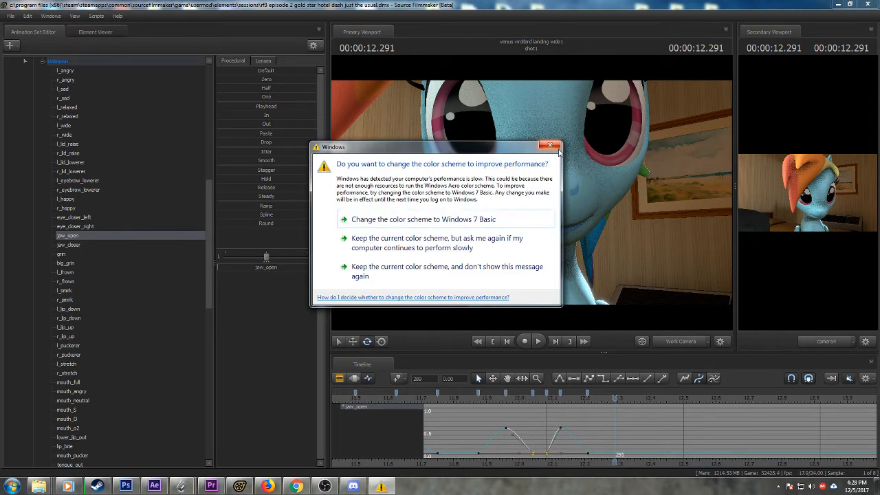
left_click(550, 145)
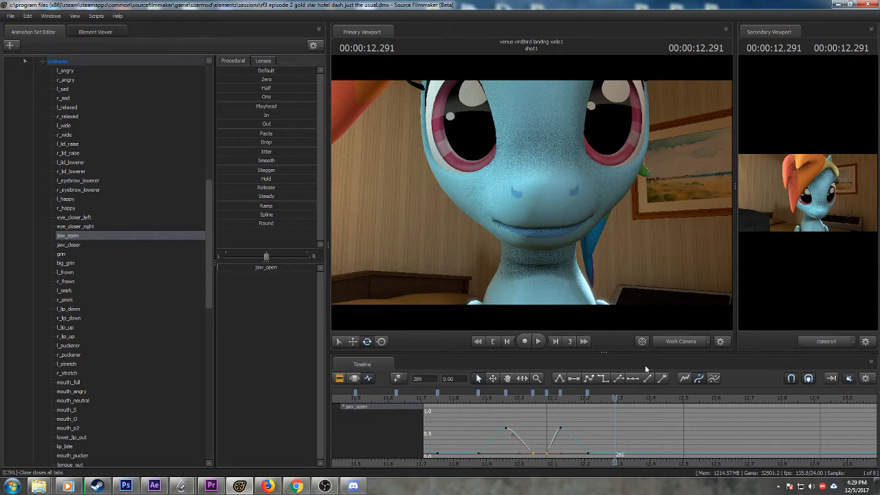
- Key jaw_open to about 0.6 at 12.333 s and flatten the curve between the closed keys at 12.208 s and 12.291 s
left_click_drag(517, 400, 631, 403)
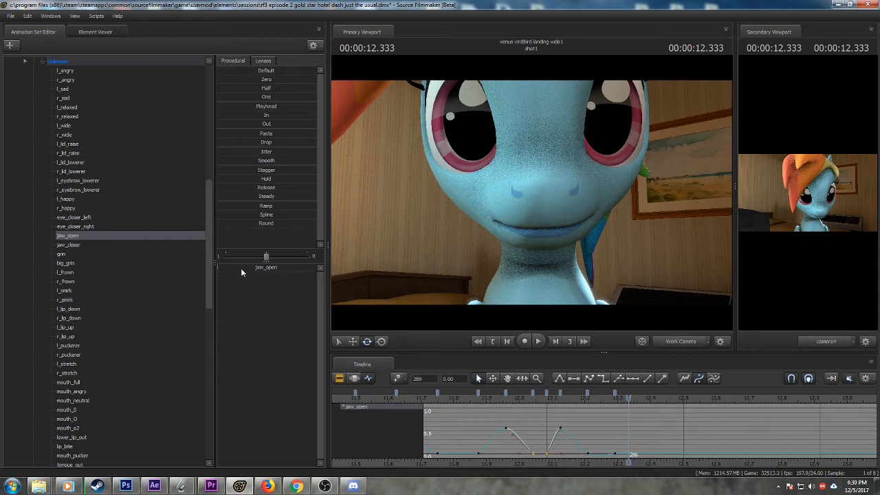
left_click_drag(241, 268, 292, 268)
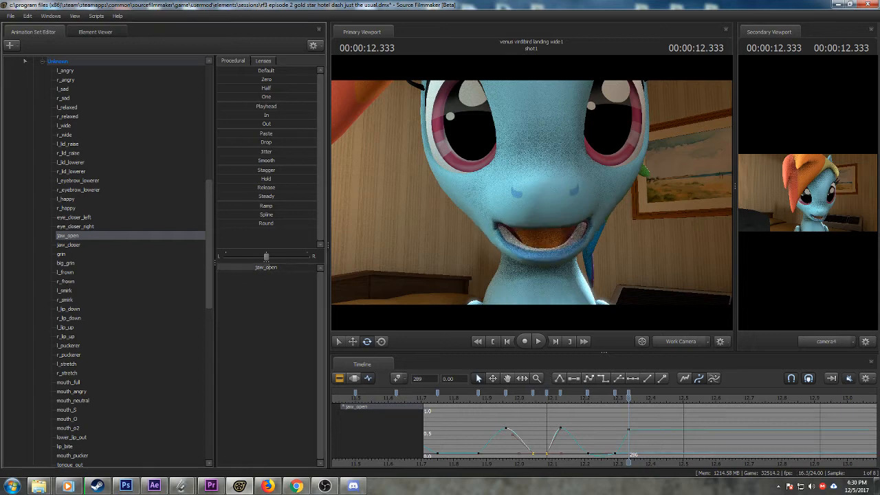
left_click(615, 395)
left_click(588, 395)
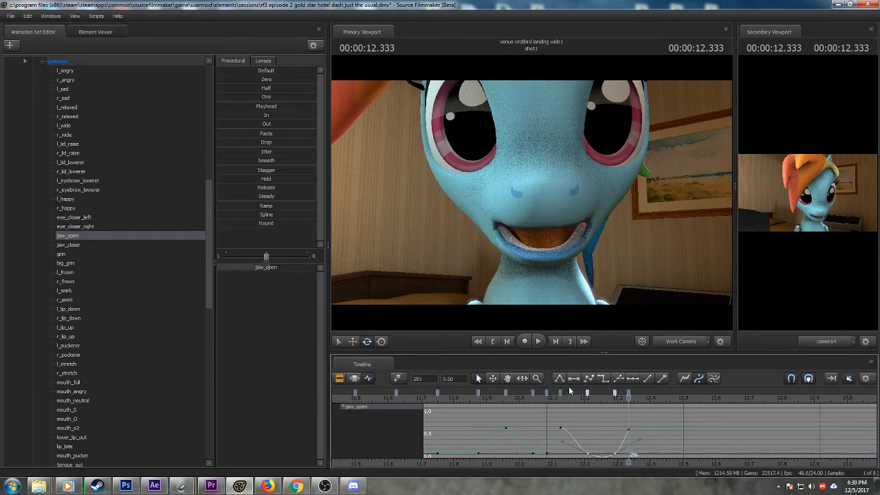
left_click(603, 399)
- Close the jaw again with a jaw_open key of 0 at 12.416 s
left_click_drag(602, 399, 655, 402)
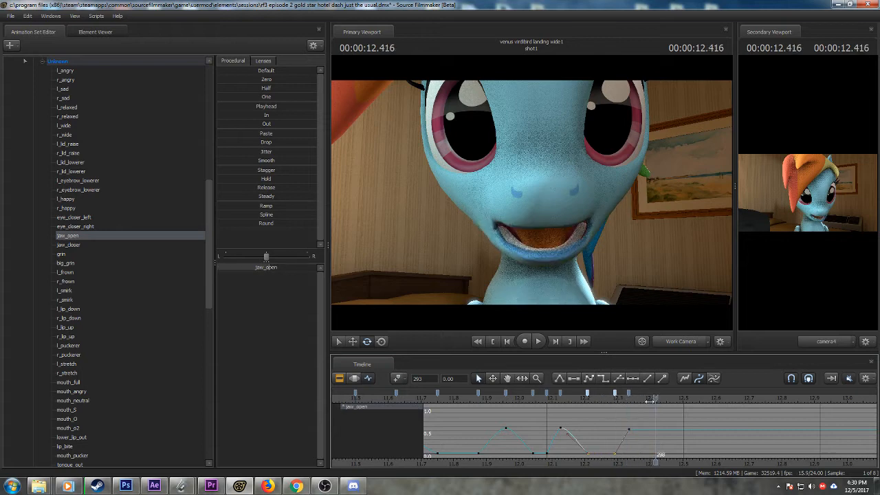
left_click_drag(584, 406, 655, 401)
left_click_drag(275, 269, 251, 269)
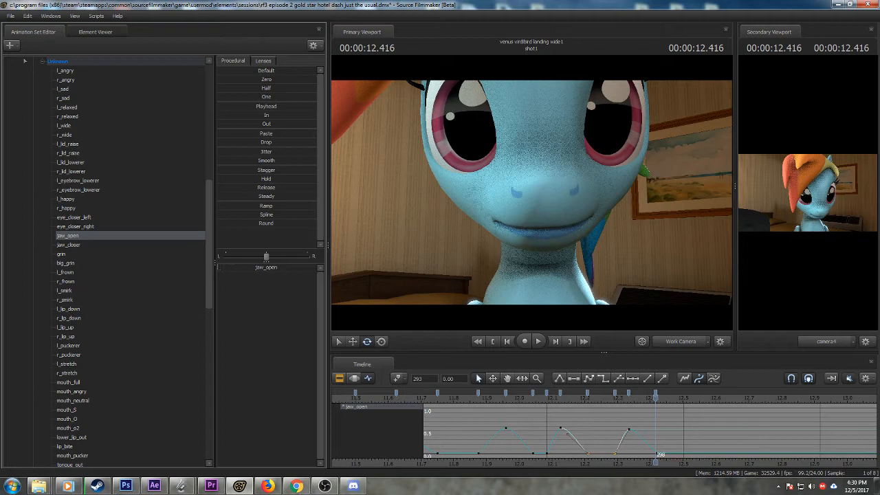
- Key jaw_open to about 0.7 at 12.5 s and back to closed at 12.666 s
left_click_drag(614, 402, 683, 403)
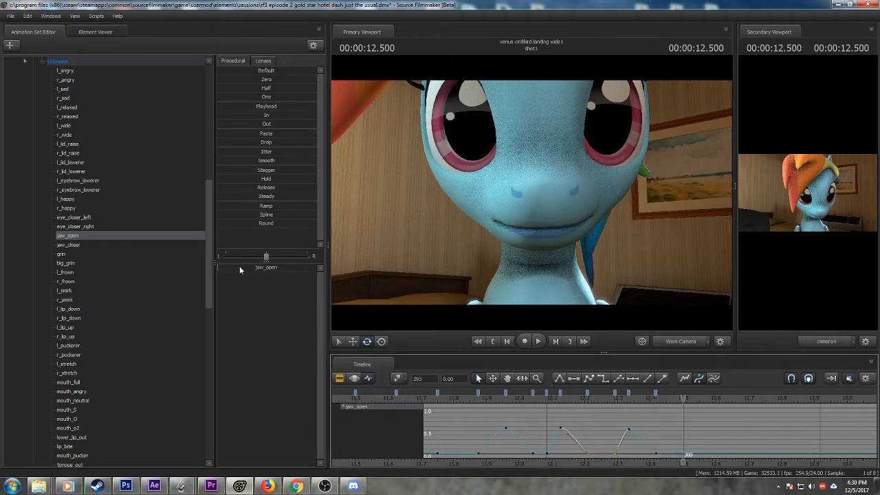
left_click_drag(240, 266, 284, 267)
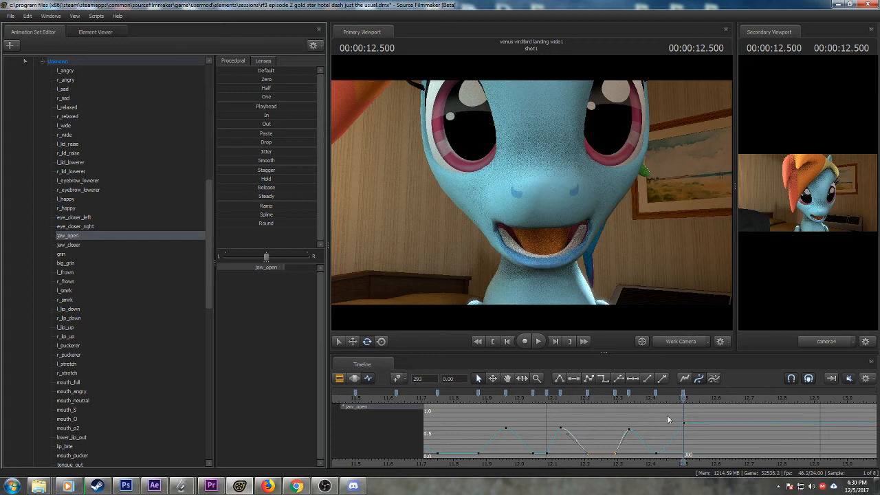
left_click_drag(683, 402, 738, 403)
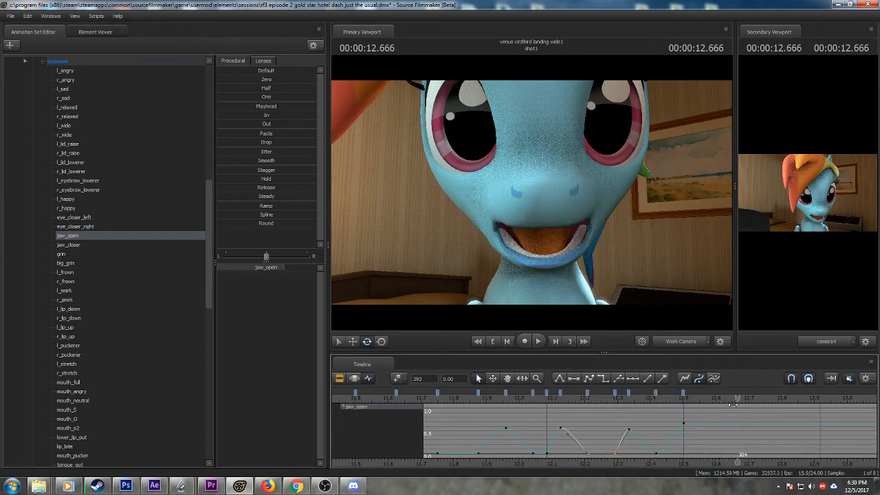
left_click_drag(279, 269, 216, 268)
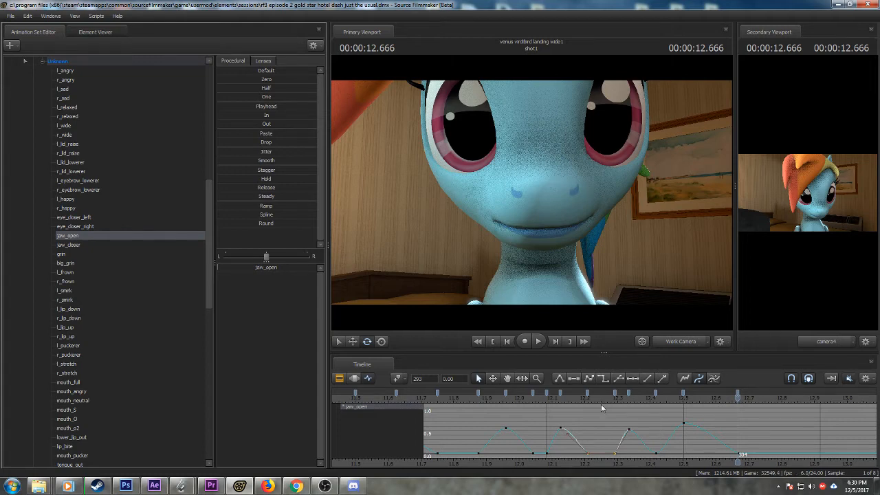
- Play back the jaw_open animation repeatedly from about 11.8 s, and scrub on to 12.833 s to review the mouth movement
middle_click_drag(637, 462, 589, 452)
scroll(530, 443, "down", 2)
scroll(529, 444, "down", 1)
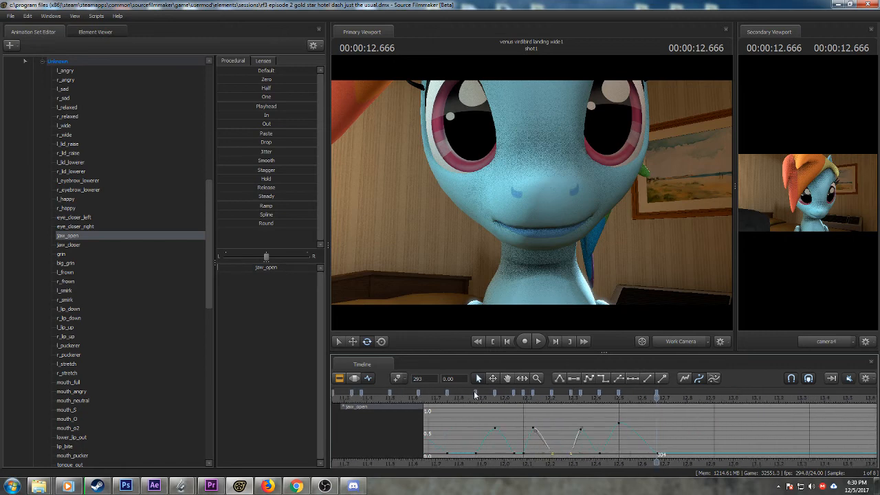
left_click(463, 399)
key("space")
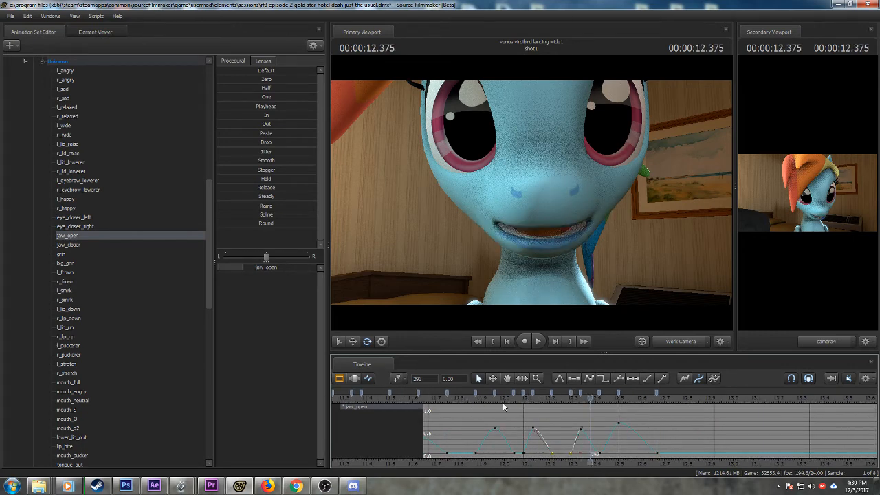
left_click(445, 397)
key("space")
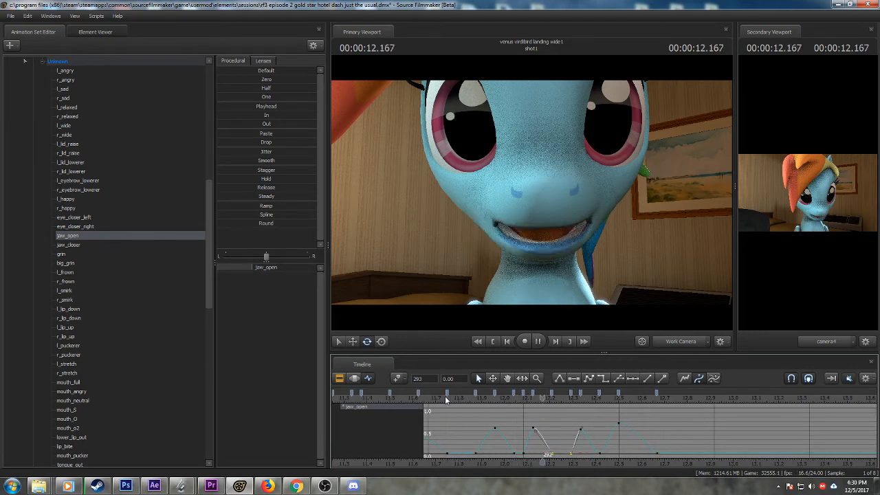
key("space")
left_click_drag(638, 403, 693, 408)
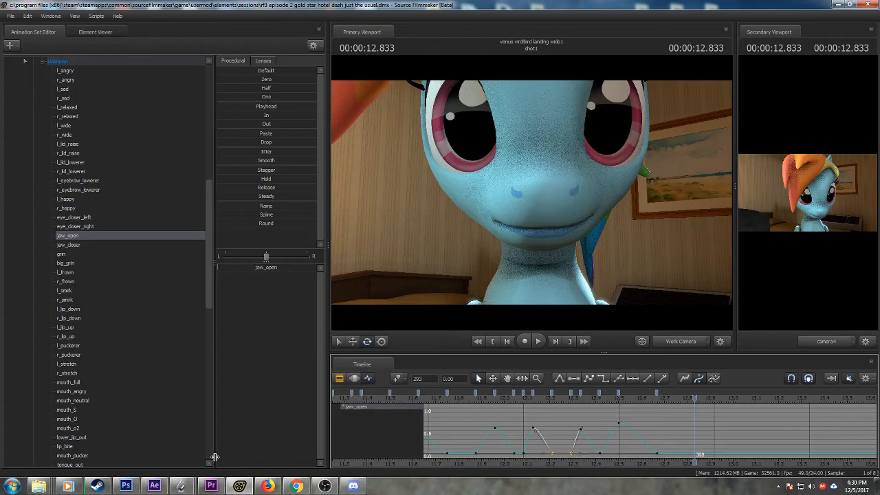
- Switch to Firefox to check the YouTube live dashboard and its chat, and return to Source Filmmaker
left_click(277, 487)
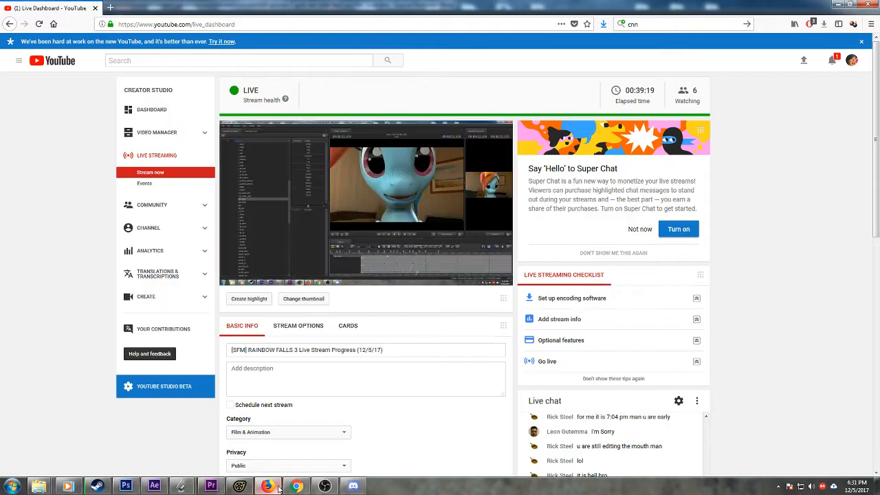
left_click(279, 488)
mouse_move(284, 487)
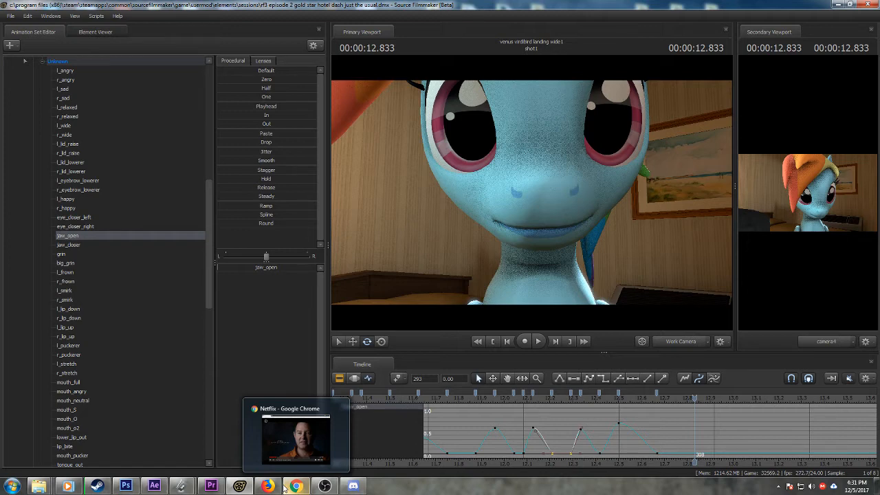
- Play the animation from about 3 s and switch the primary viewport from the work camera to camera4
left_click(504, 398)
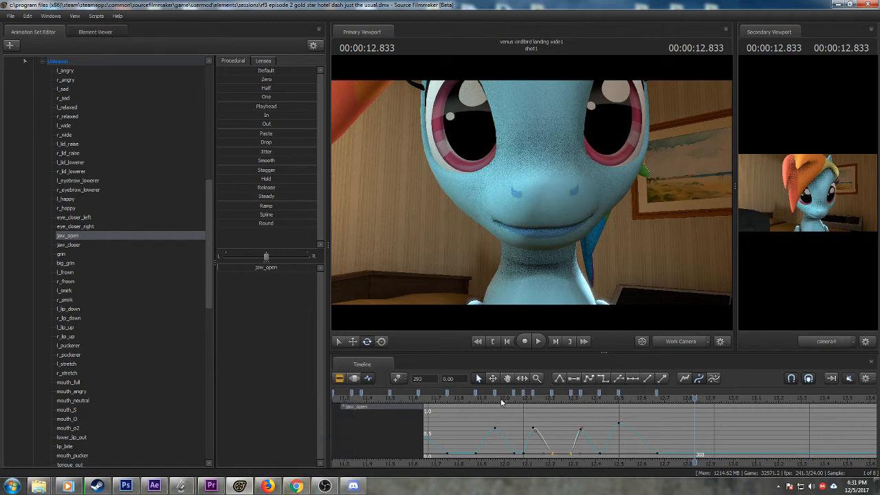
scroll(491, 407, "down", 10)
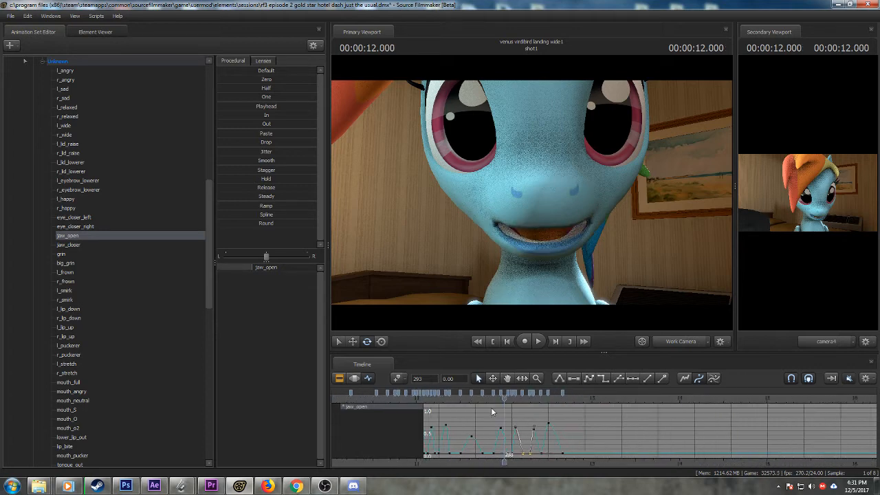
scroll(491, 412, "down", 2)
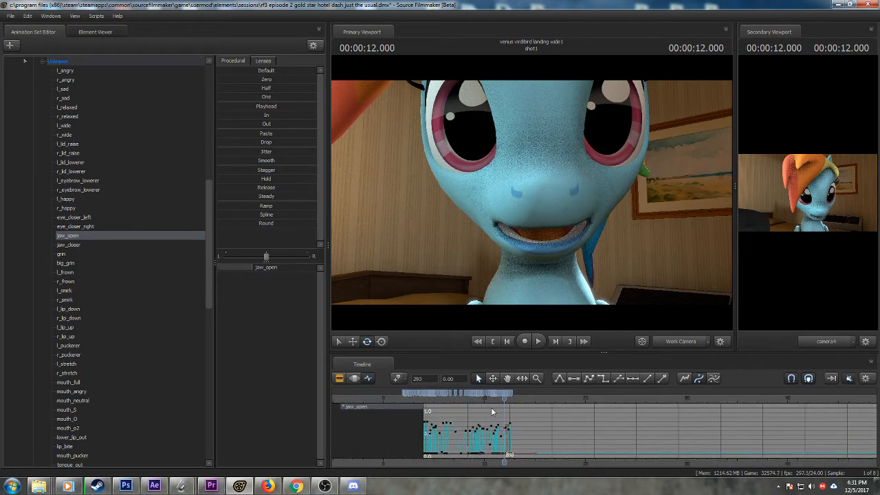
left_click(398, 398)
key("space")
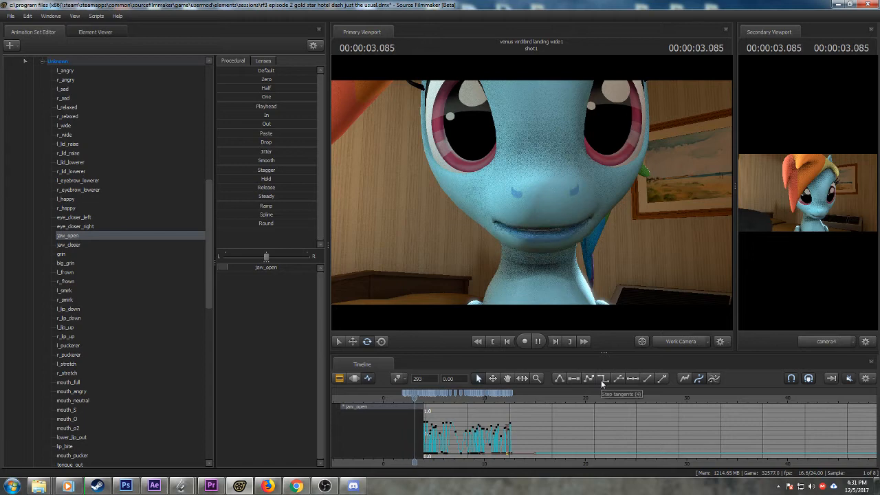
left_click(670, 344)
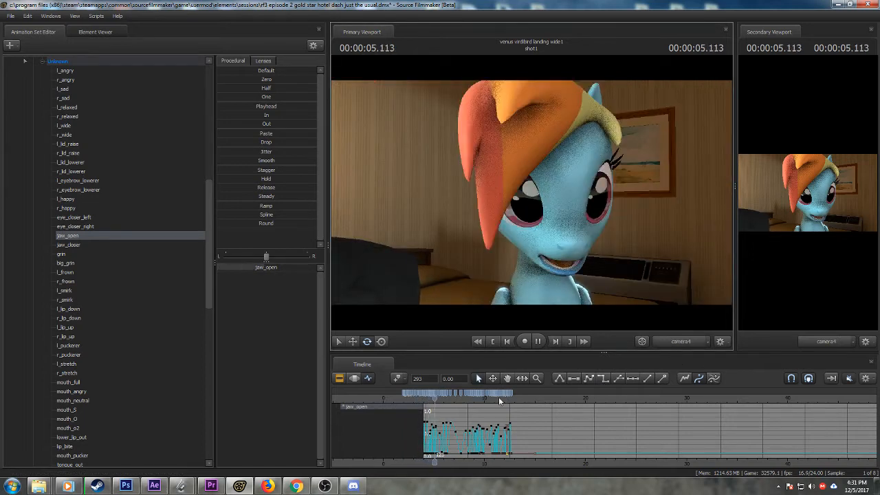
- Review the mouth movement through camera4 by playing from about 9 s to 13.125 s
left_click(473, 399)
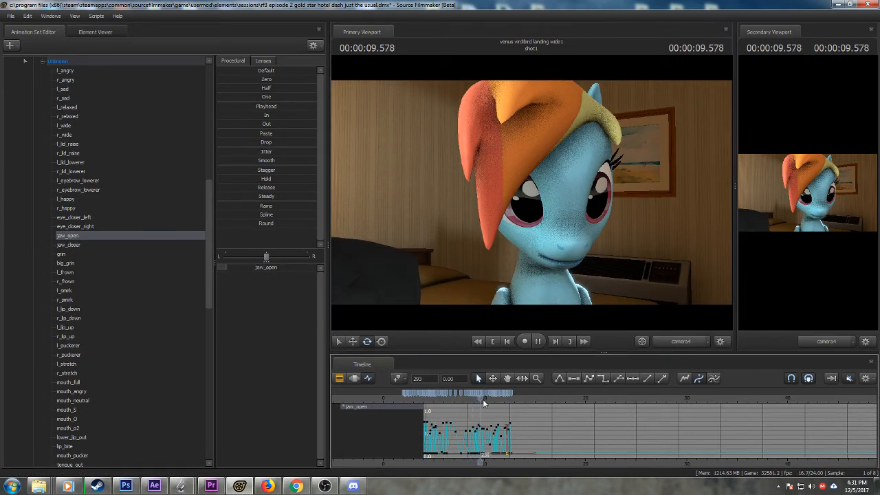
scroll(527, 408, "up", 2)
scroll(527, 408, "up", 2)
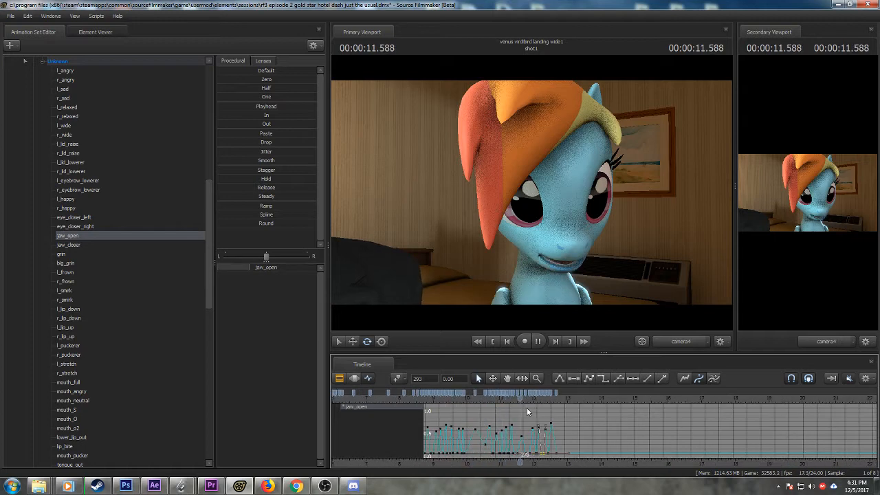
key("space")
- Find the next opening of the mouth after 12.666 s and key jaw_open to about 0.45 at 13.041 s
scroll(527, 408, "up", 4)
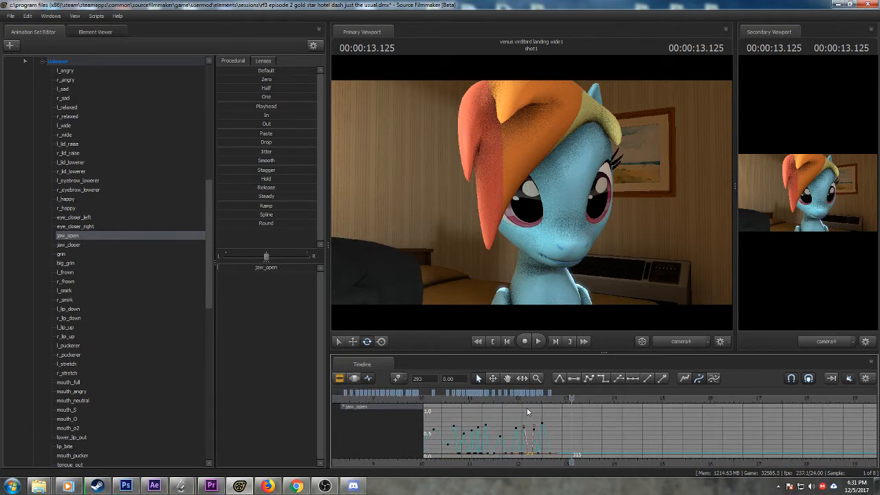
left_click(535, 406)
scroll(534, 408, "up", 3)
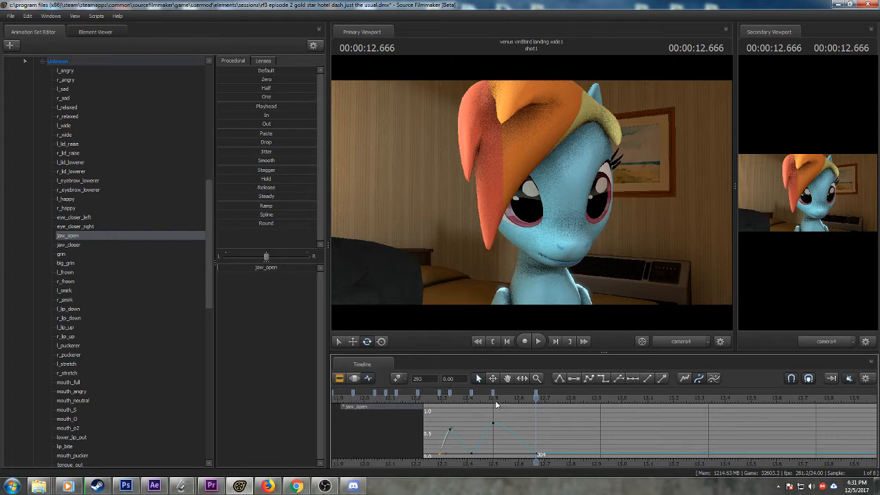
left_click_drag(497, 404, 666, 407)
left_click_drag(681, 407, 724, 416)
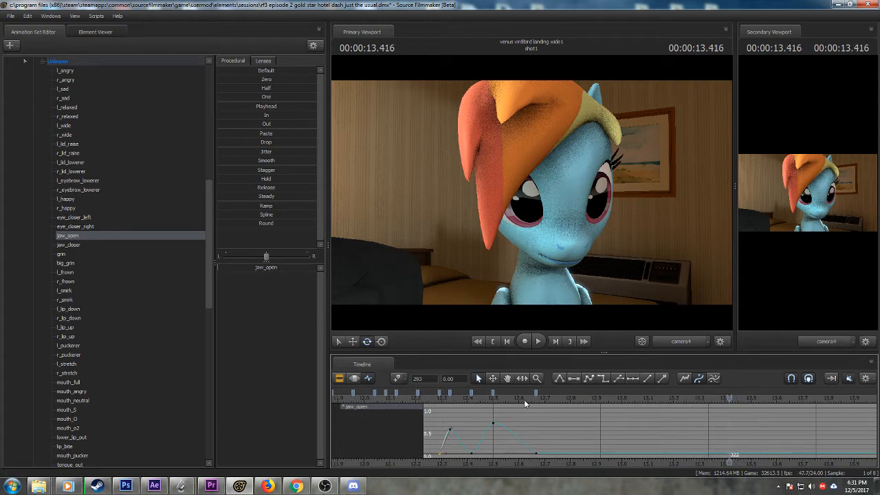
left_click_drag(525, 400, 636, 409)
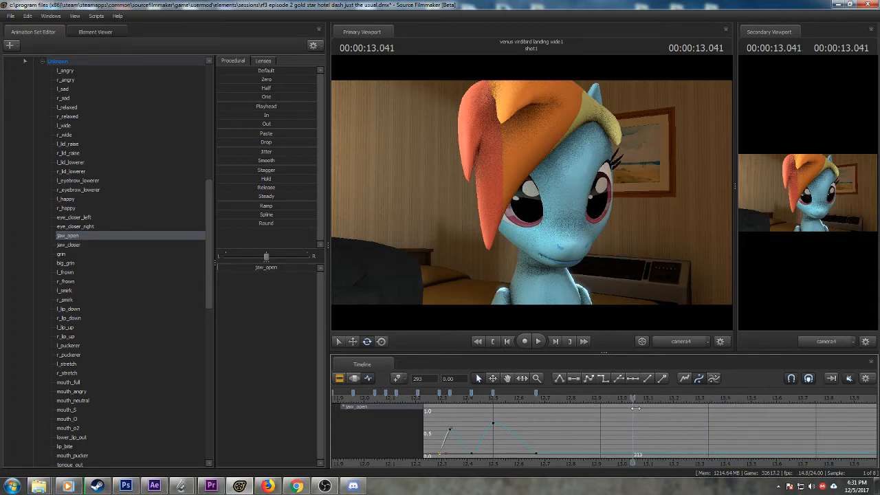
left_click_drag(265, 268, 309, 268)
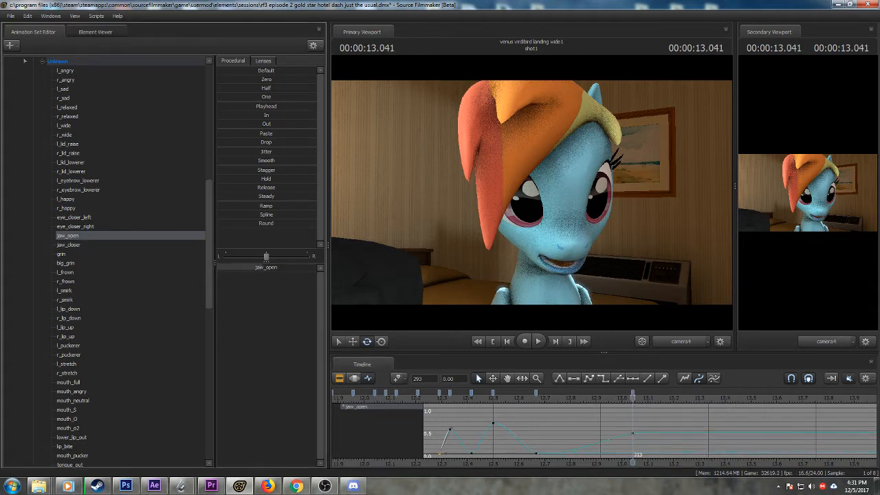
- Play back from the 12.666 s key and close the jaw with a jaw_open key of 0 at 13.458 s
left_click(537, 399)
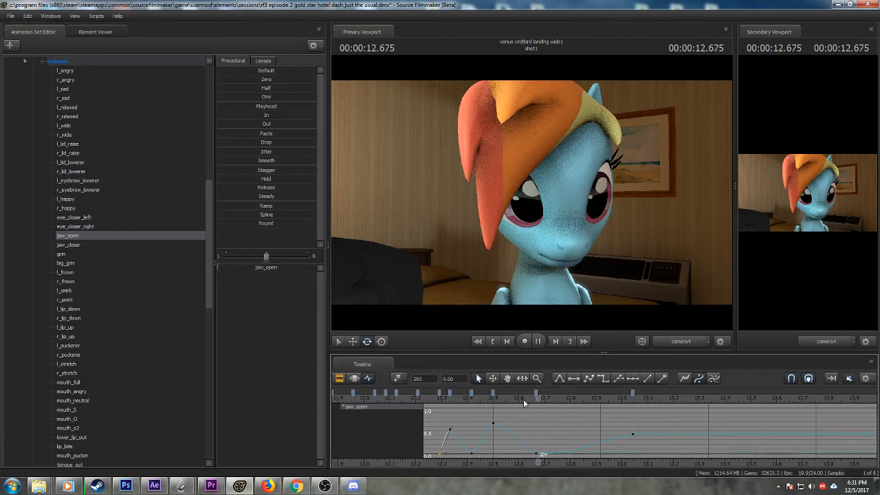
key("space")
left_click_drag(659, 401, 739, 413)
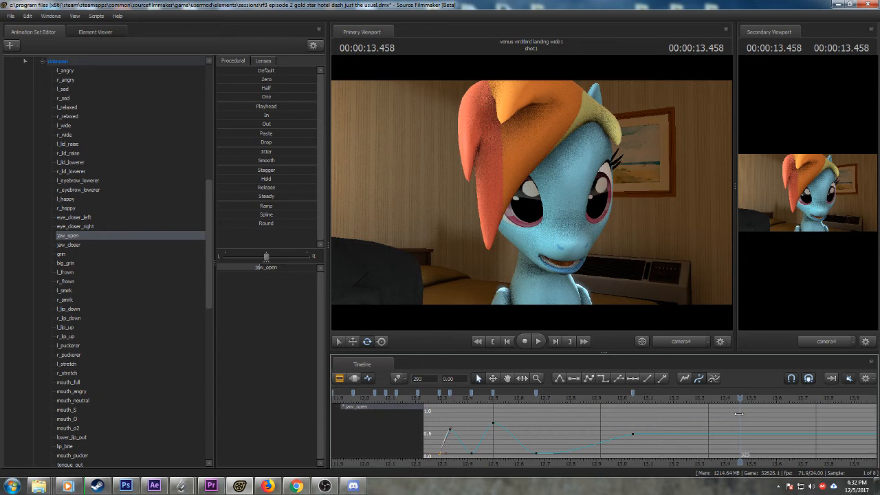
left_click_drag(259, 268, 218, 268)
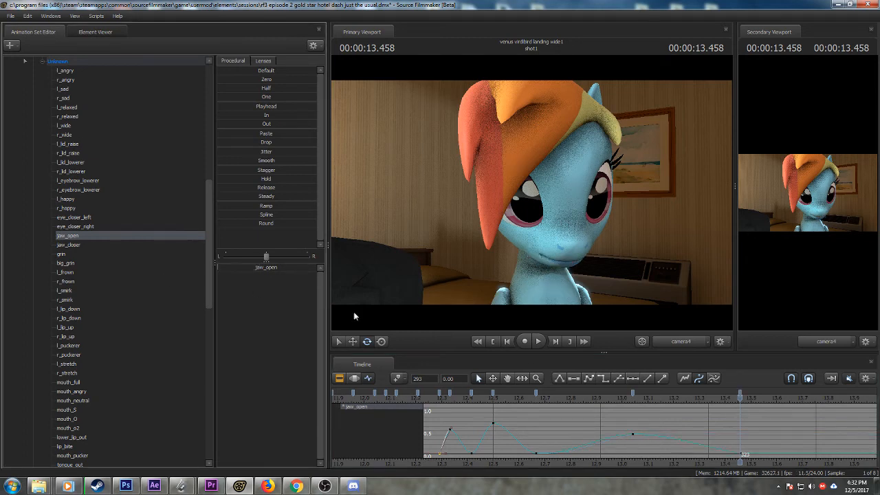
- Lower the jaw_open key at 13.041 s to about 0.3 and play the mouth movement on to 13.5 s
left_click(631, 396)
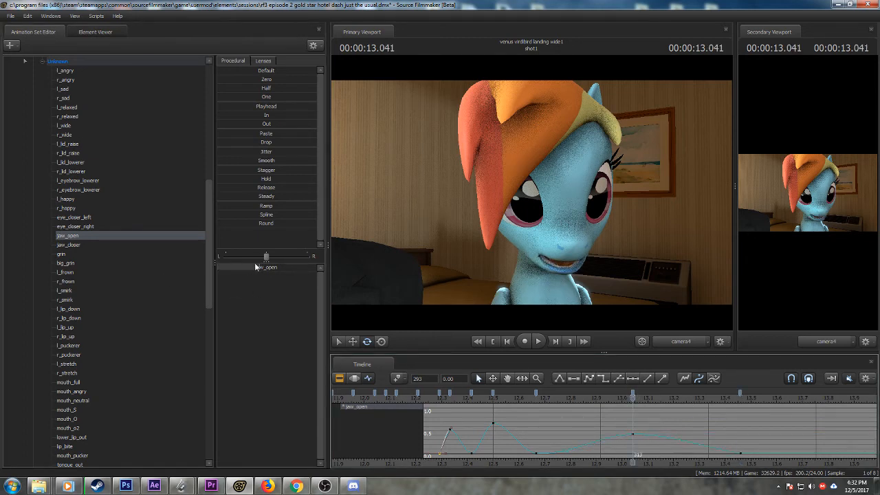
left_click_drag(261, 267, 246, 268)
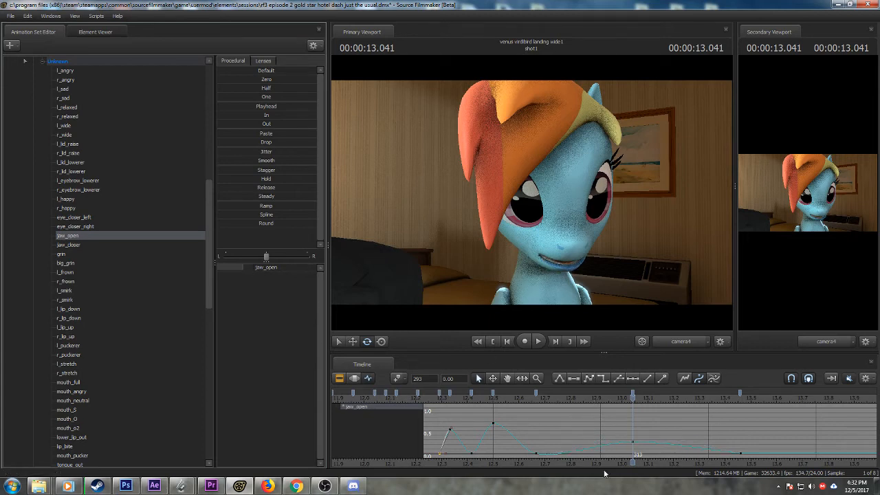
scroll(603, 453, "down", 3)
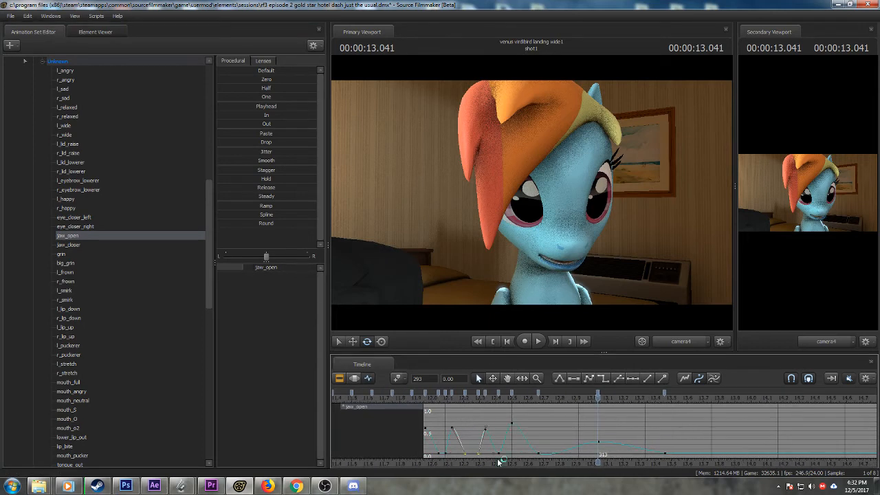
key("space")
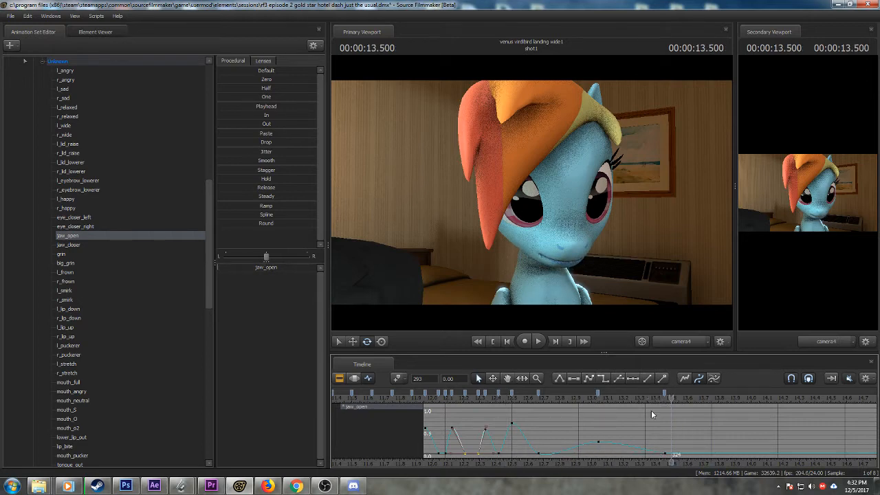
- Key jaw_open to about 0.65 at 13.5 s and back to 0 at 13.541 s
scroll(646, 413, "up", 3)
scroll(645, 414, "up", 2)
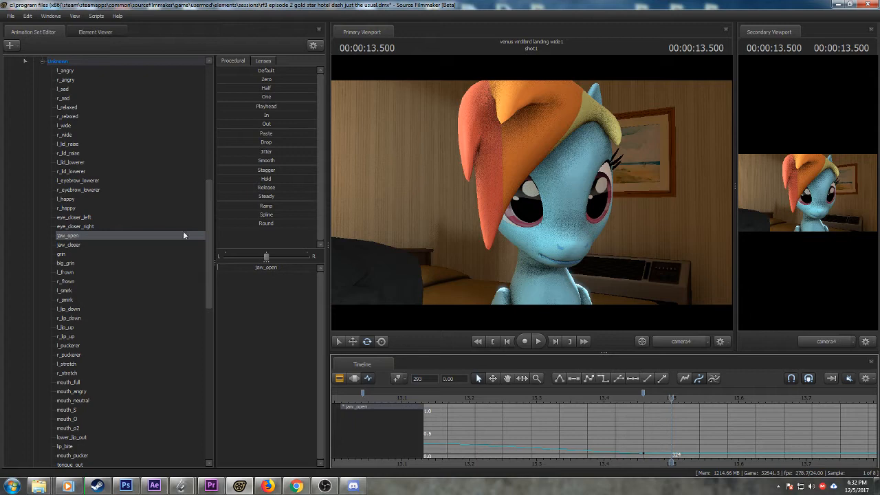
left_click_drag(228, 269, 280, 268)
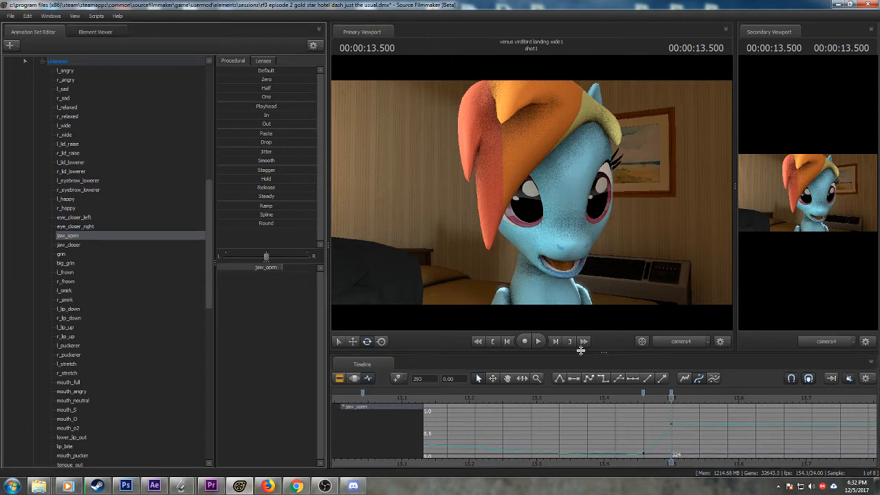
left_click_drag(644, 399, 700, 399)
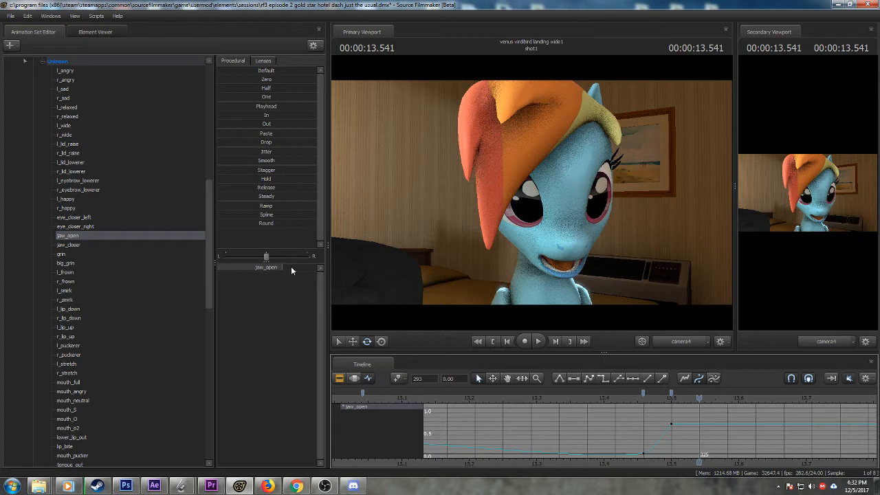
left_click_drag(295, 269, 219, 269)
- Move the closed-jaw key from 13.458 s to 13.416 s and add another closed key at 13.583 s
mouse_move(643, 393)
left_mouse_down()
mouse_move(592, 400)
mouse_move(748, 409)
mouse_move(739, 410)
left_mouse_up()
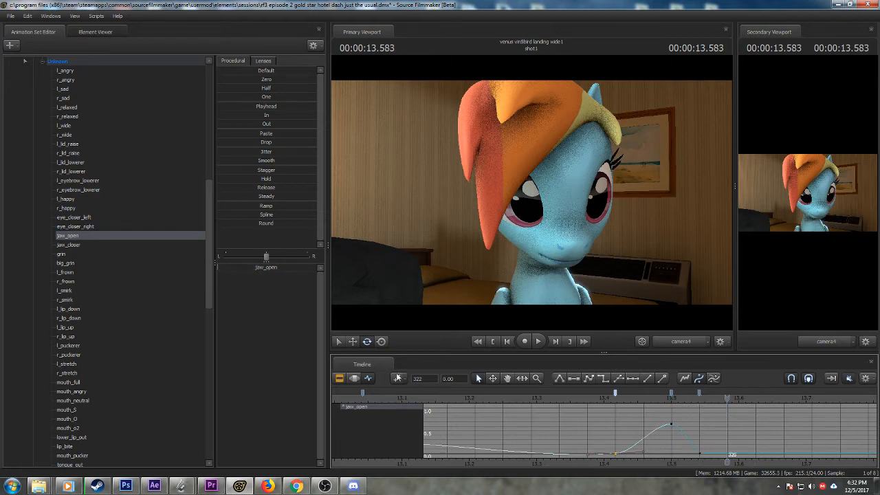
middle_click_drag(733, 404, 623, 402)
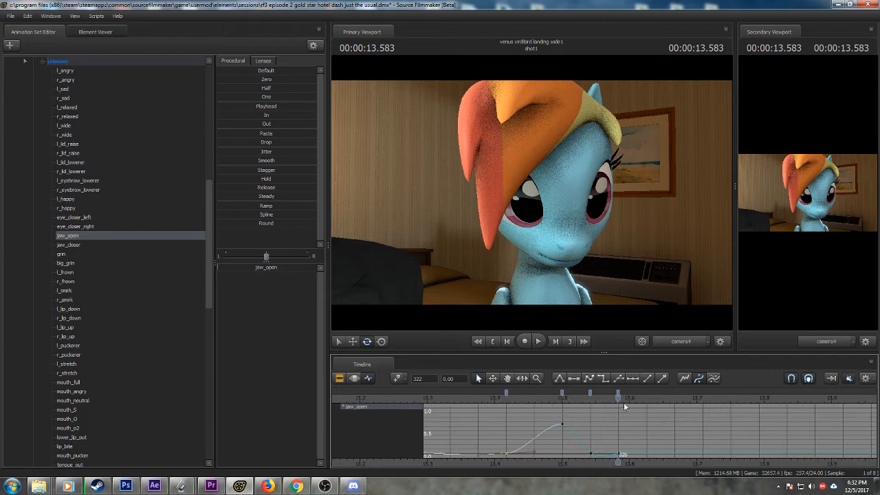
- Key a second jaw_open peak of about 0.57 at 13.666 s, with closed keys at 13.625 s and 13.75 s around it
left_click_drag(626, 399, 703, 398)
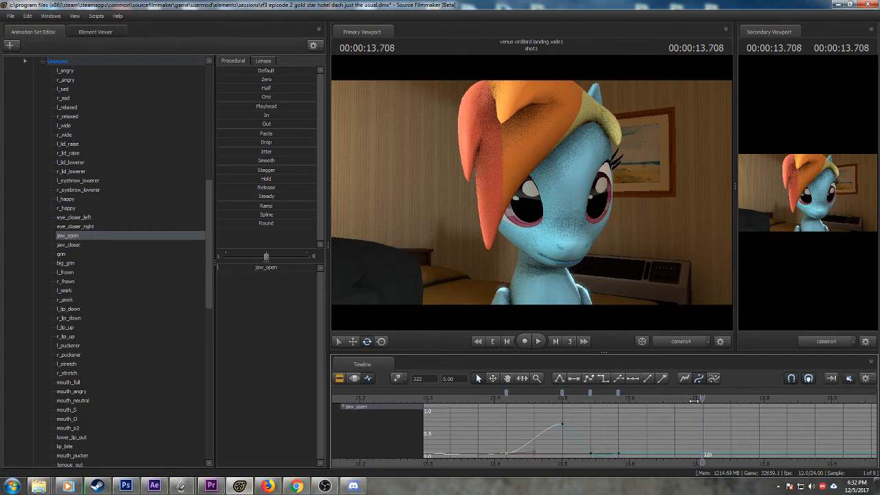
left_click_drag(245, 266, 279, 266)
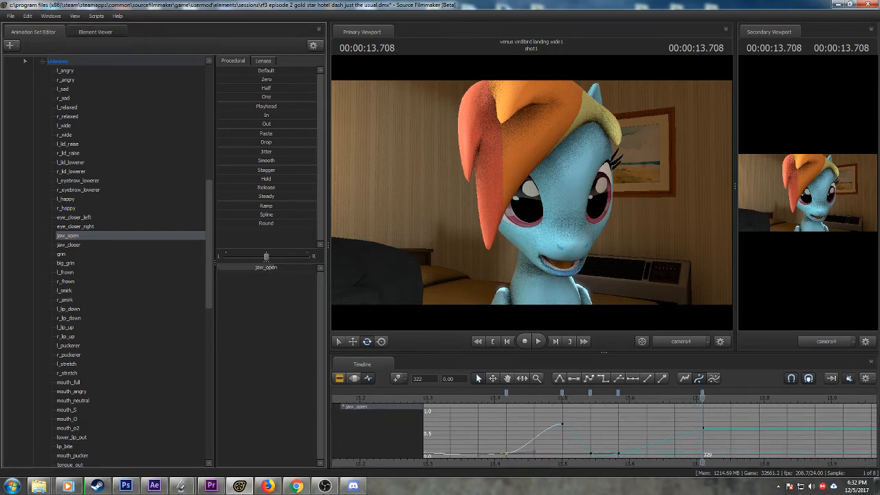
left_click_drag(591, 399, 729, 411)
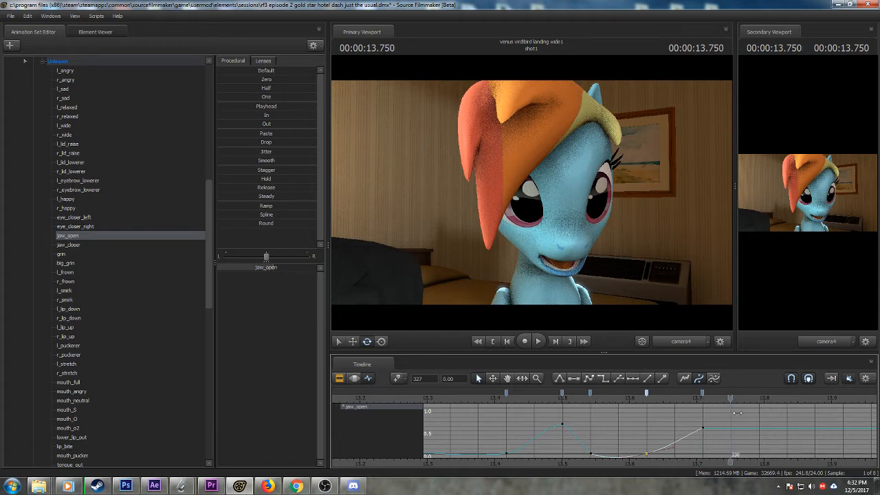
left_click_drag(273, 269, 218, 269)
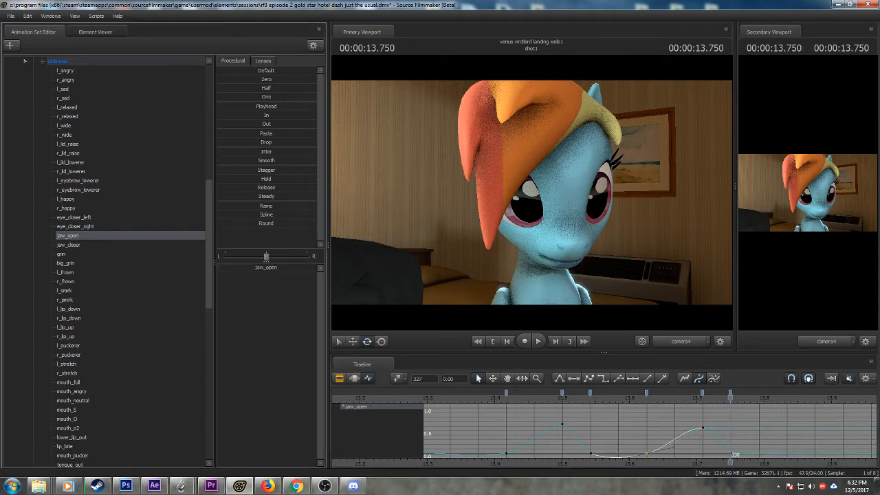
left_click_drag(702, 394, 674, 394)
- Give the two closed-jaw keys at 13.541 s and 13.625 s linear tangents
left_click(646, 391)
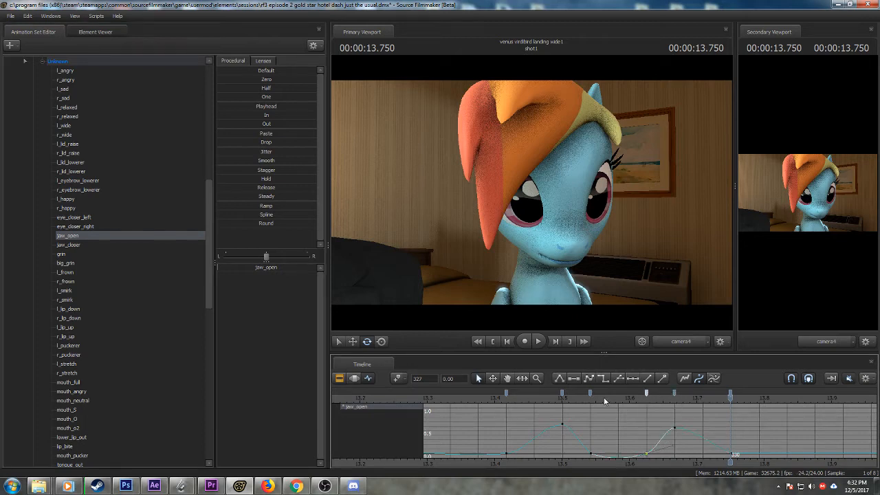
left_click(589, 392, "ctrl")
left_click(560, 379)
- Play back the two new jaw openings from about 13.4 s to check their timing
middle_click_drag(635, 464, 531, 451)
scroll(527, 449, "down", 4)
left_click(525, 400)
key("space")
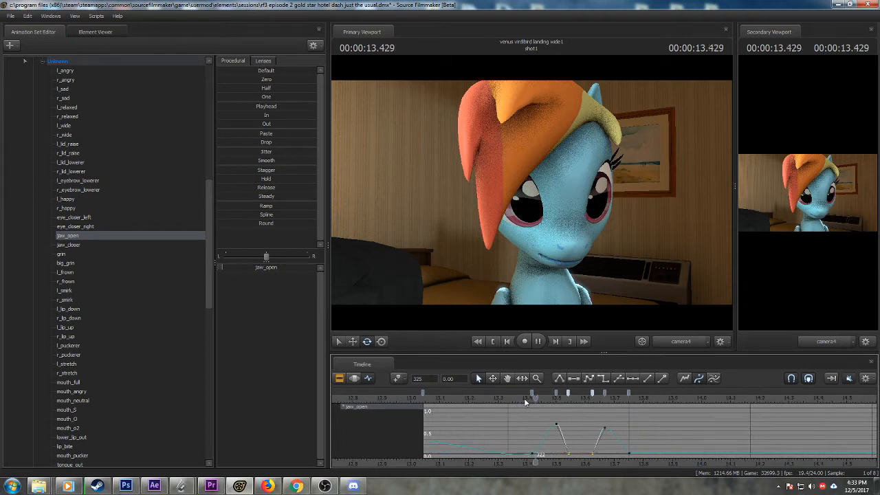
key("space")
- Shift the second jaw_open peak to 13.75 s and its closing key to 13.875 s
scroll(614, 423, "up", 3)
left_click_drag(570, 401, 606, 394)
key("Right")
key("Right")
key("Right")
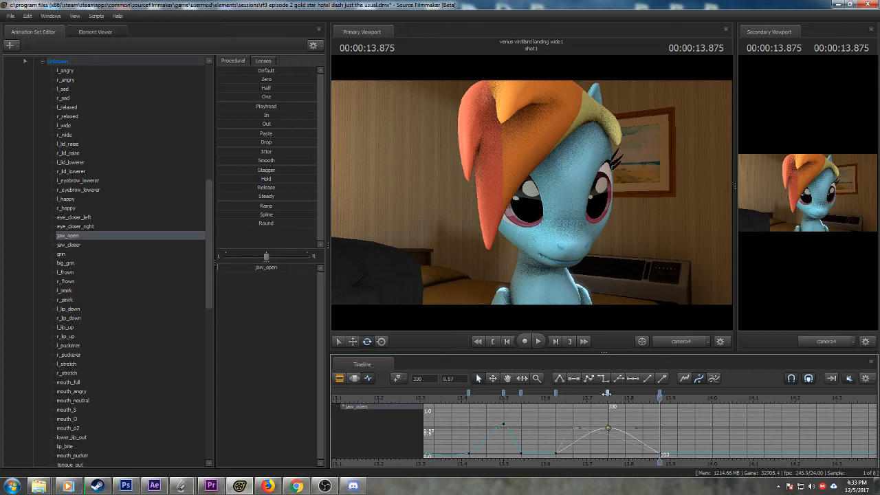
- Play back the retimed jaw movement from just before 13.416 s and scrub on to 14.458 s
left_click(451, 395)
key("space")
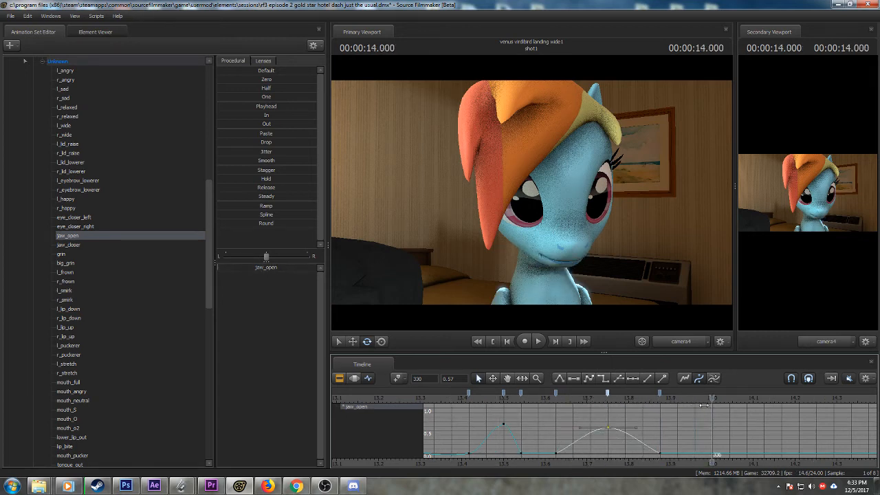
left_click_drag(704, 406, 778, 417)
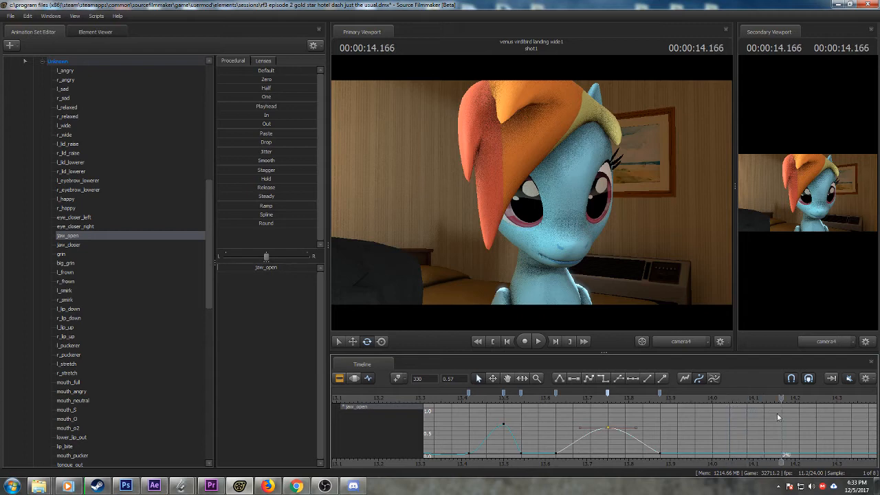
middle_click_drag(762, 462, 667, 457)
left_click_drag(687, 399, 805, 400)
scroll(750, 434, "down", 1)
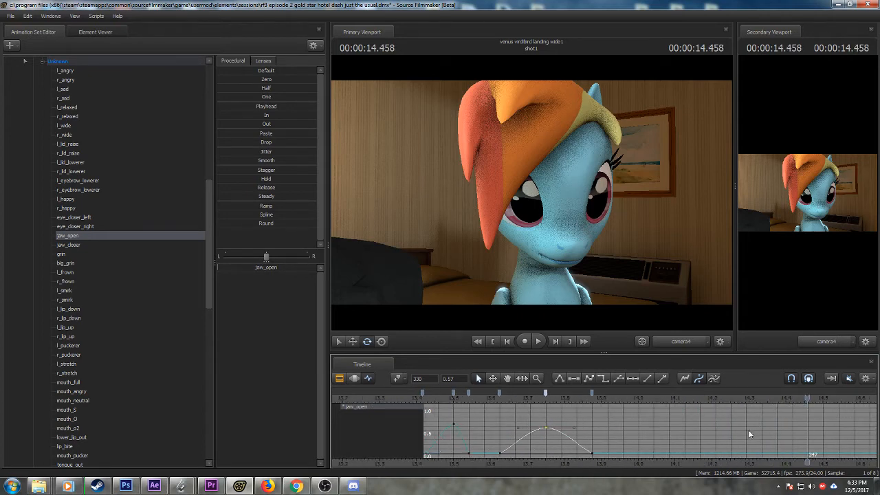
middle_click_drag(708, 460, 649, 445)
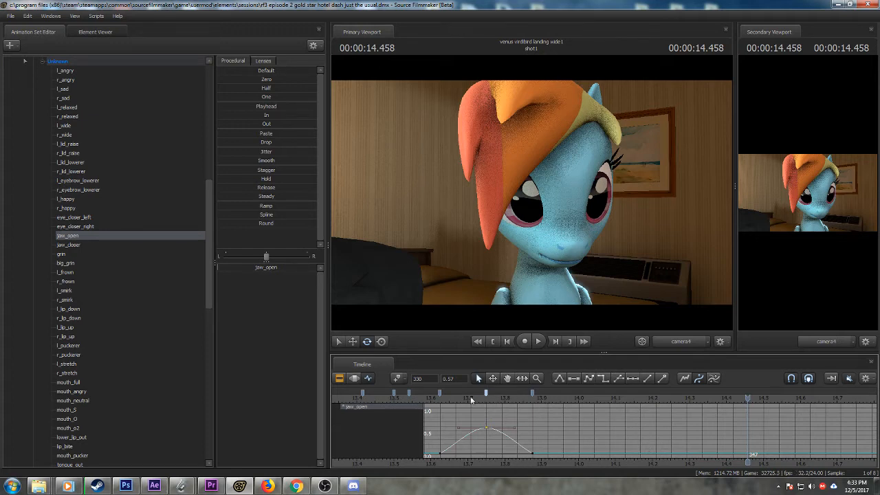
- Play back the complete jaw_open animation from just before the start of the shot
left_click_drag(472, 399, 732, 424)
scroll(461, 419, "down", 6)
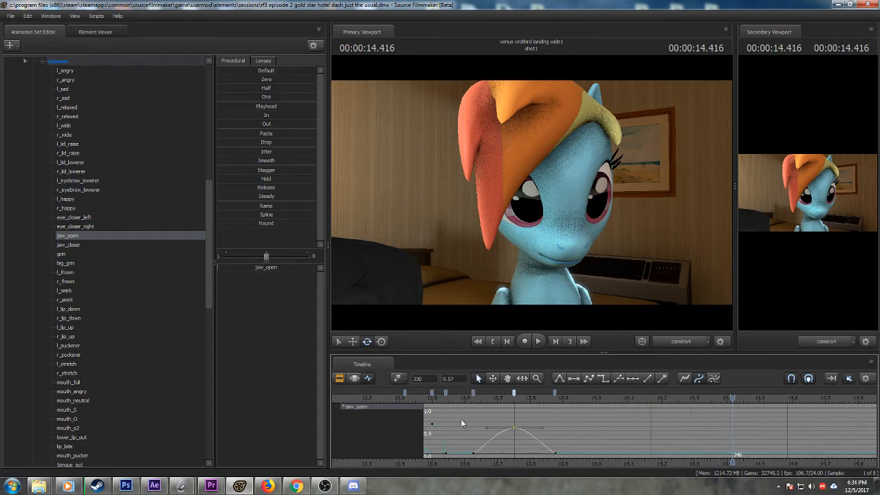
scroll(462, 419, "down", 5)
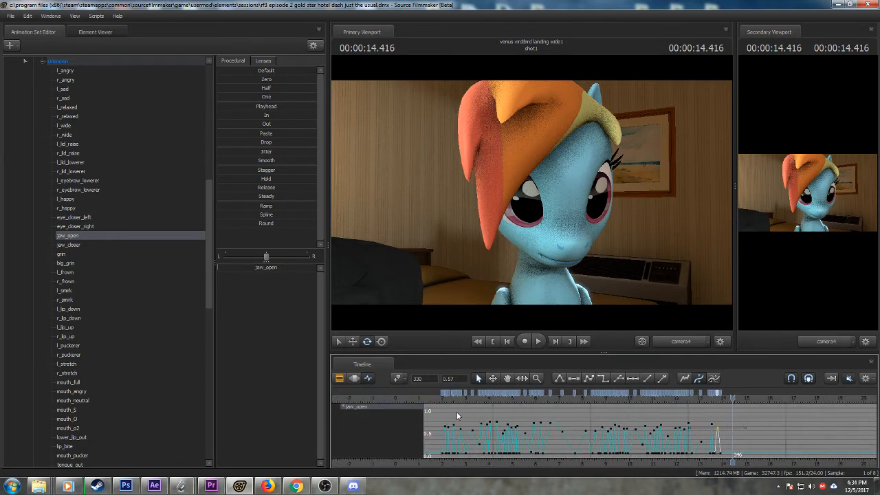
left_click(394, 401)
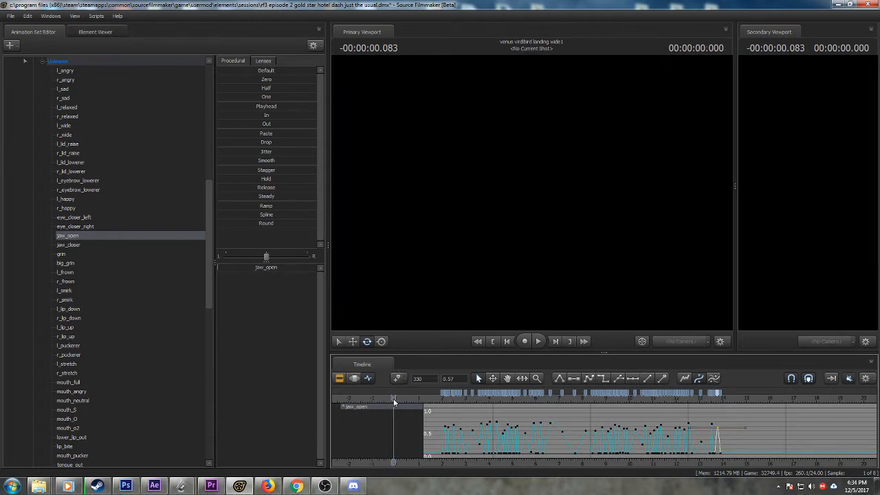
key("space")
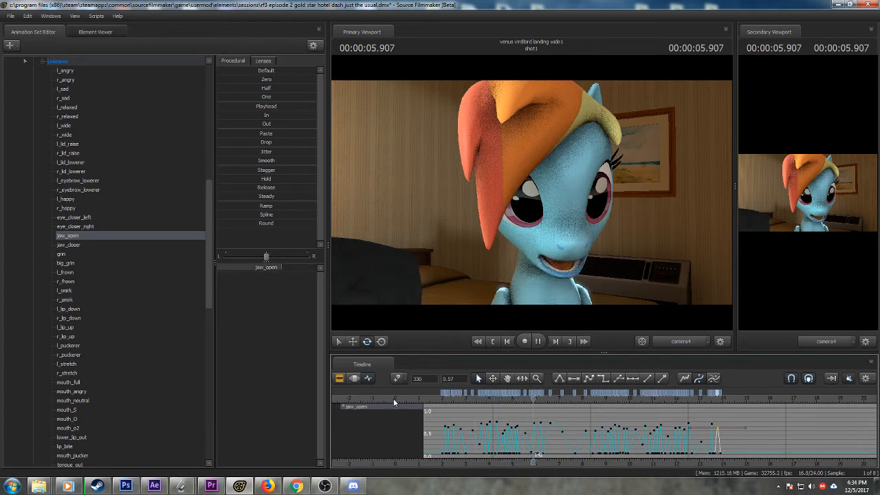
key("space")
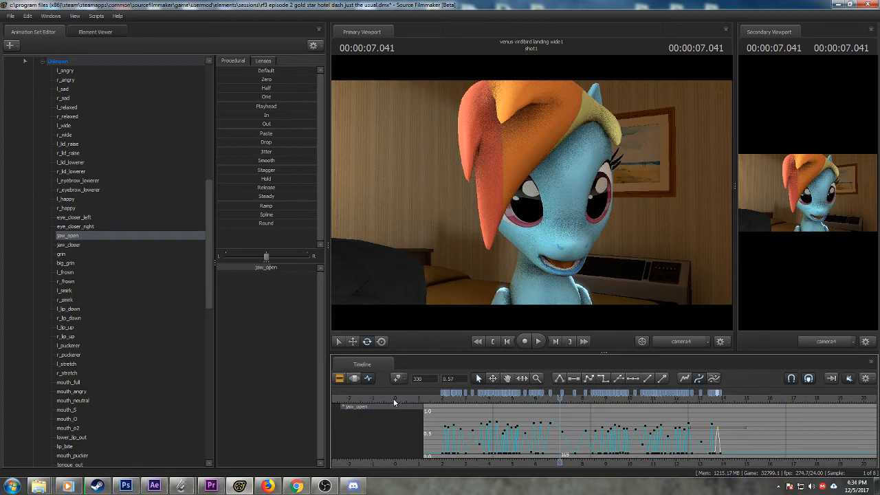
- Replay the mouth movement from about 1.8 s through to the last jaw keys near 13.9 s
left_click(437, 400)
key("space")
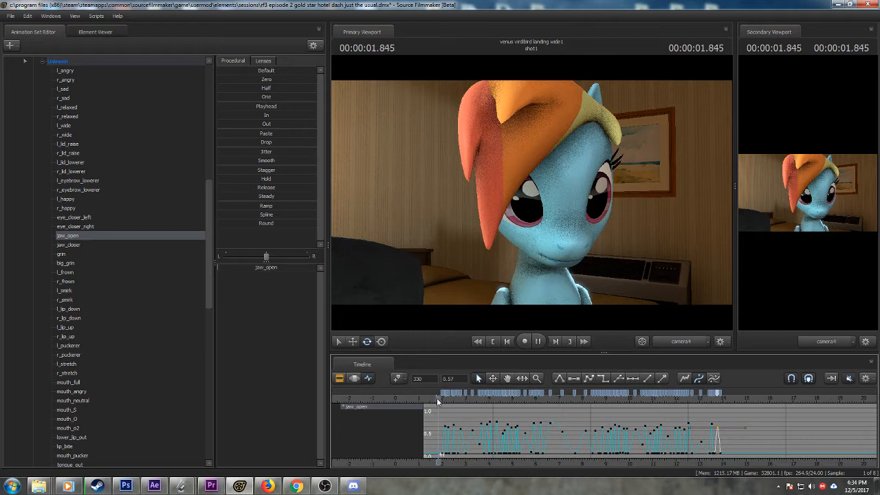
key("space")
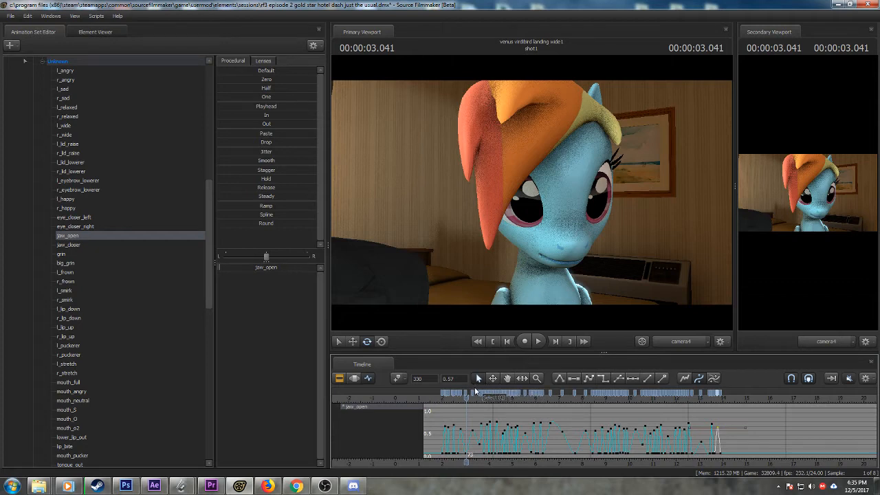
key("space")
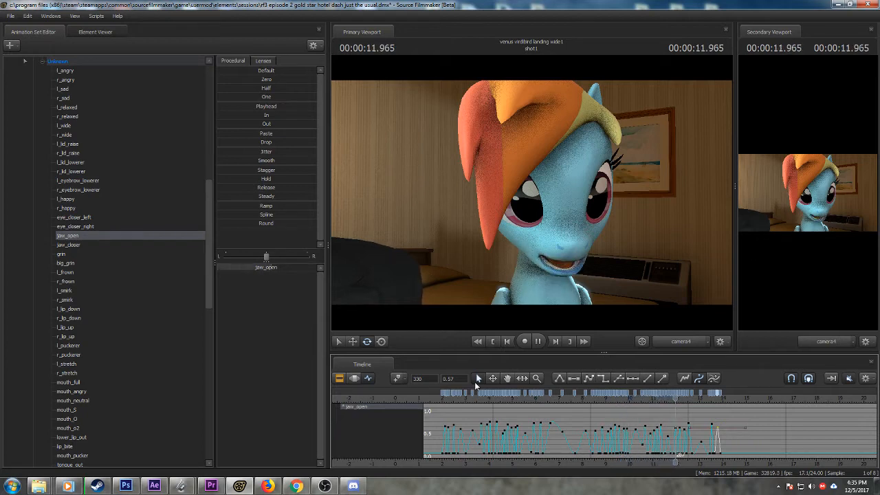
key("space")
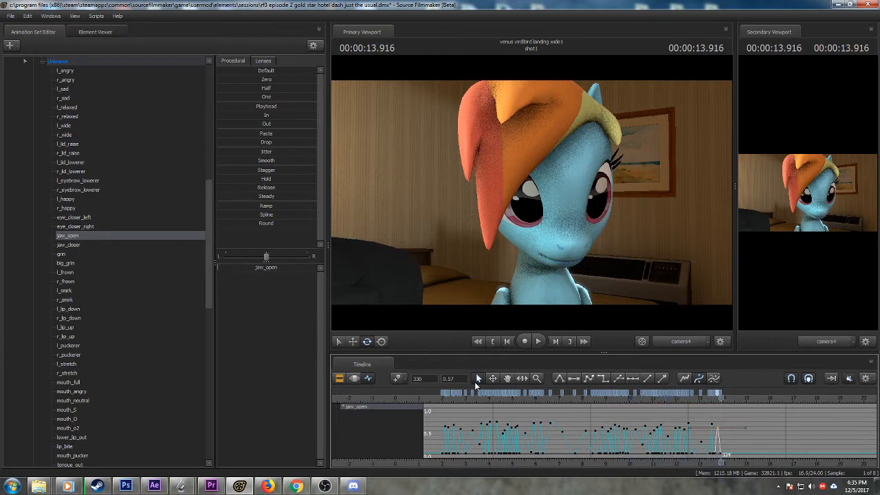
- Play back the last two jaw openings from about 13.4 s to check their timing
scroll(647, 438, "up", 2)
scroll(658, 438, "up", 2)
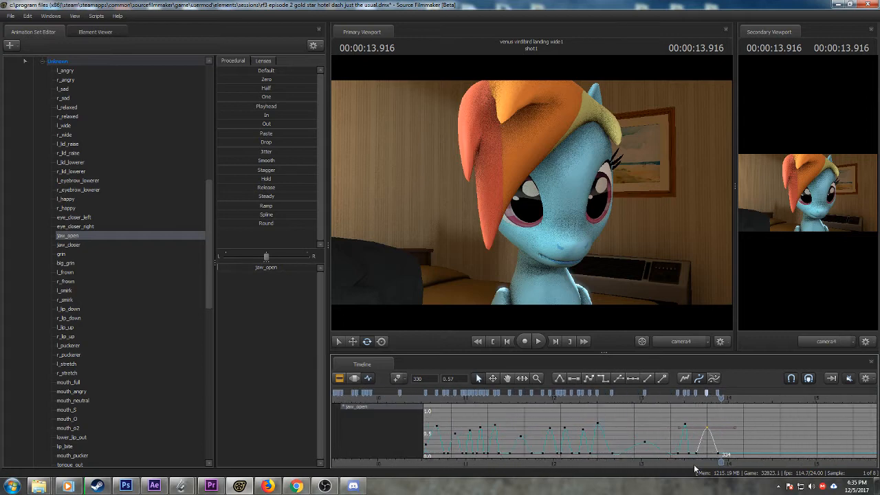
middle_click_drag(699, 465, 555, 457)
scroll(546, 458, "up", 2)
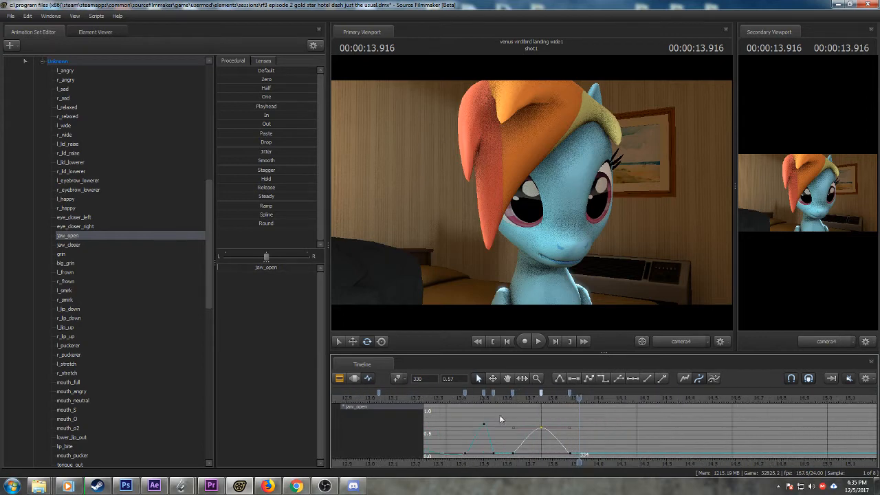
left_click(465, 398)
key("space")
key("space")
scroll(582, 414, "up", 1)
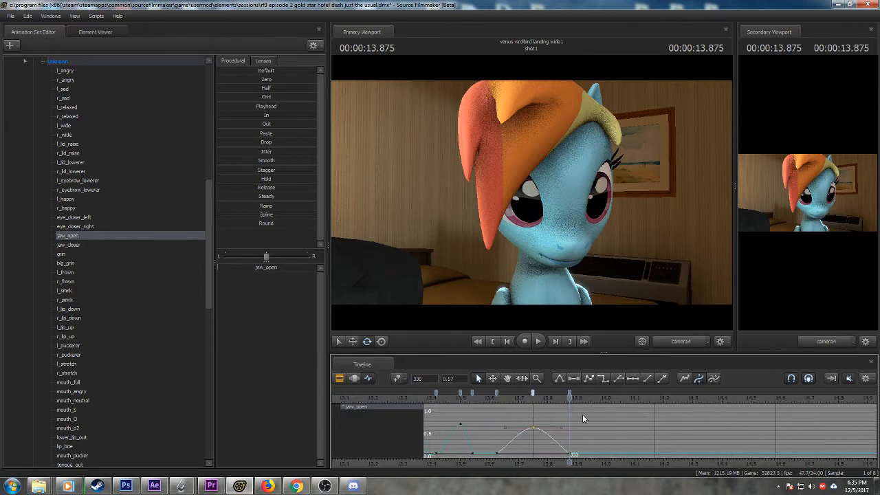
- Recheck the final two jaw openings by replaying from 13.416 s and scrubbing between 13.75 s and 13.916 s
left_click(434, 396)
key("space")
left_click(533, 398)
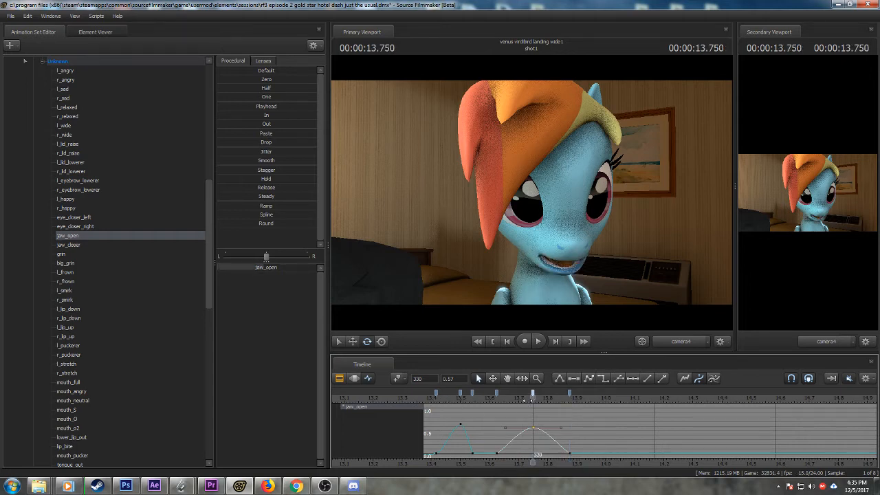
left_click_drag(533, 399, 580, 403)
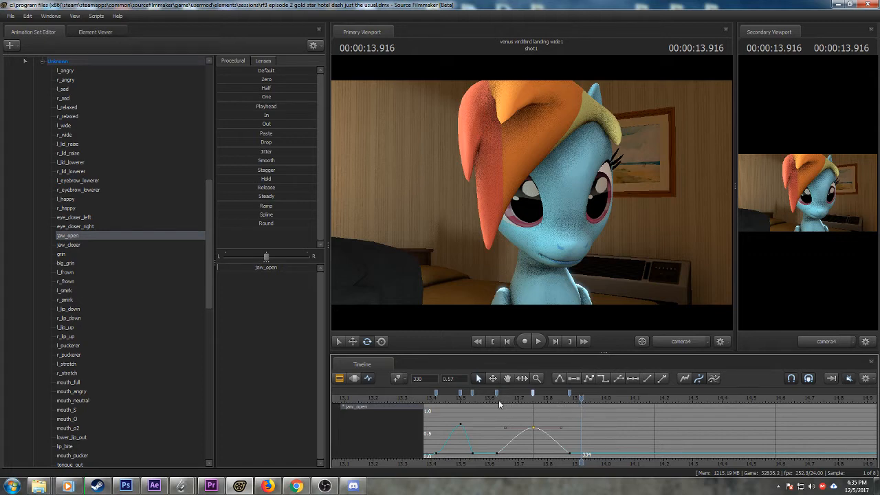
left_click(436, 398)
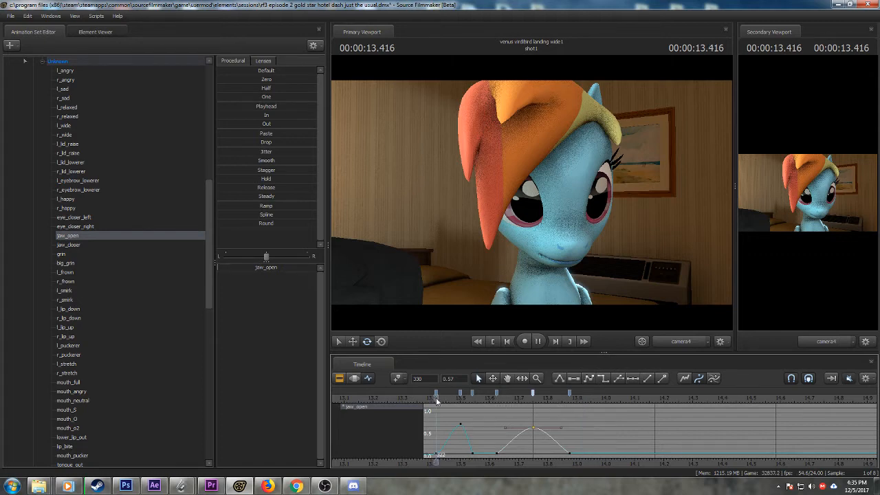
key("space")
key("space")
- Key jaw_open closed at 14.458 s and partly open, at about 0.4, at 14.208 s
left_click_drag(519, 403, 700, 454)
middle_click_drag(680, 459, 571, 458)
scroll(531, 457, "down", 1)
left_click_drag(593, 399, 571, 400)
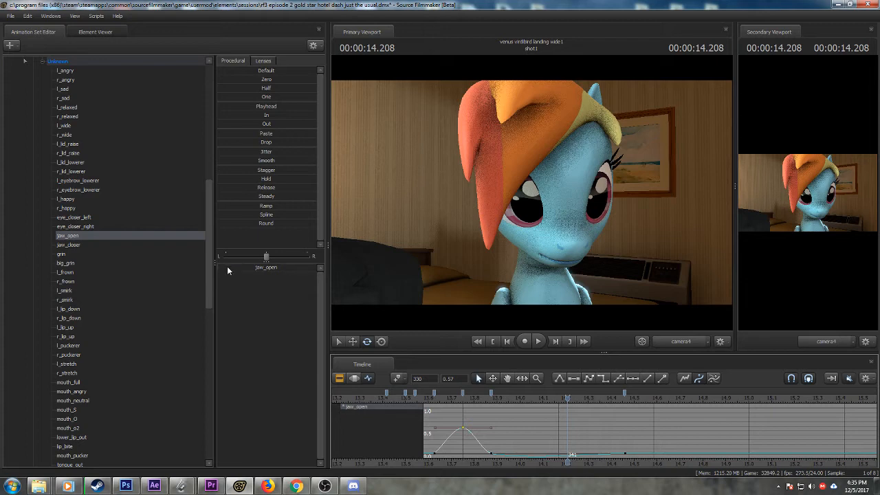
left_click_drag(230, 269, 257, 267)
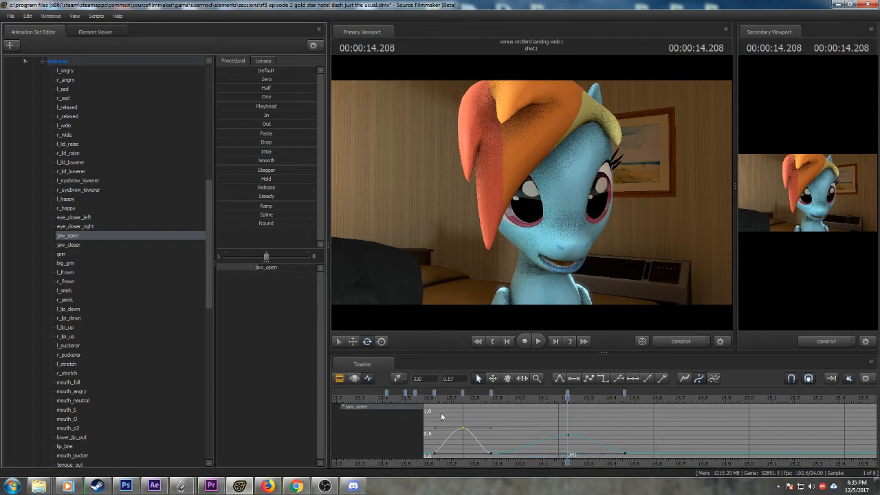
- Add a closed-jaw key at 14.041 s and give it and the 13.875 s key linear tangents
left_click(457, 400)
key("space")
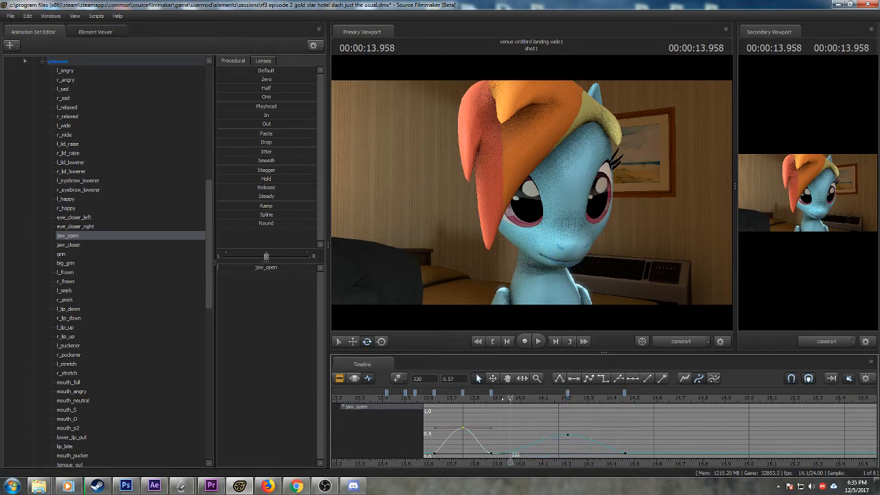
key("space")
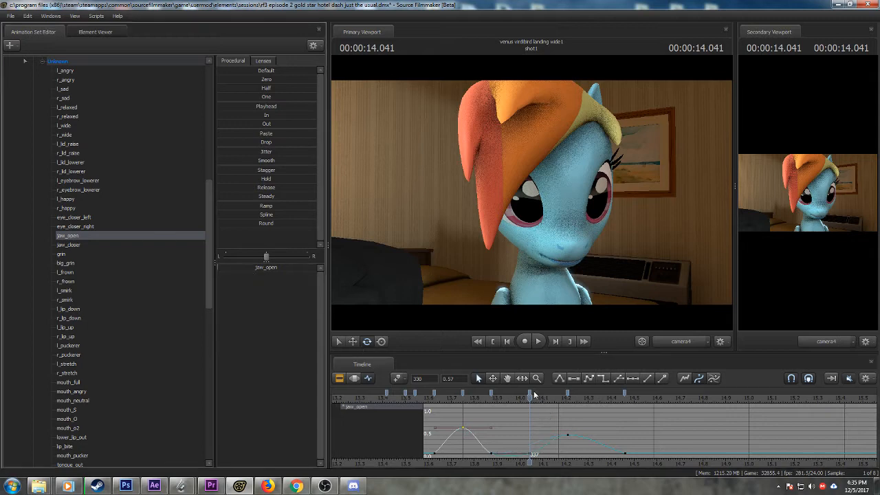
left_click(491, 393)
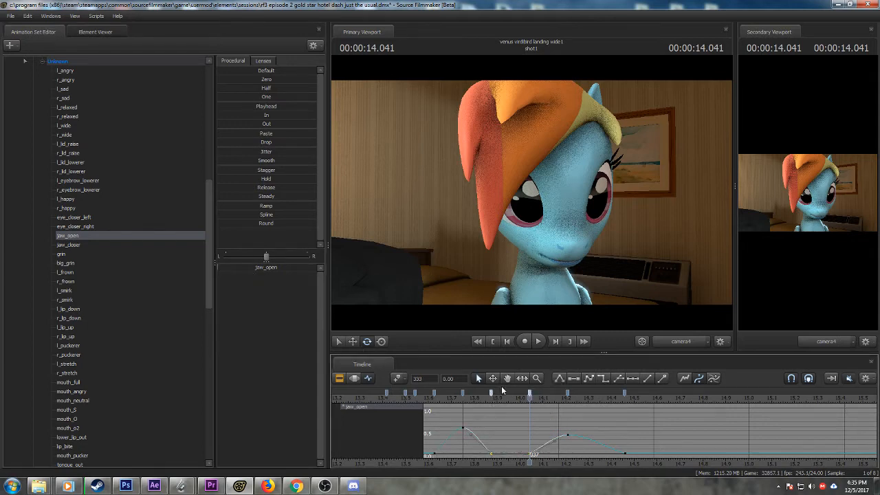
- Play back the new jaw opening from about 13.7 s and scrub to 14.541 s
left_click(448, 401)
key("space")
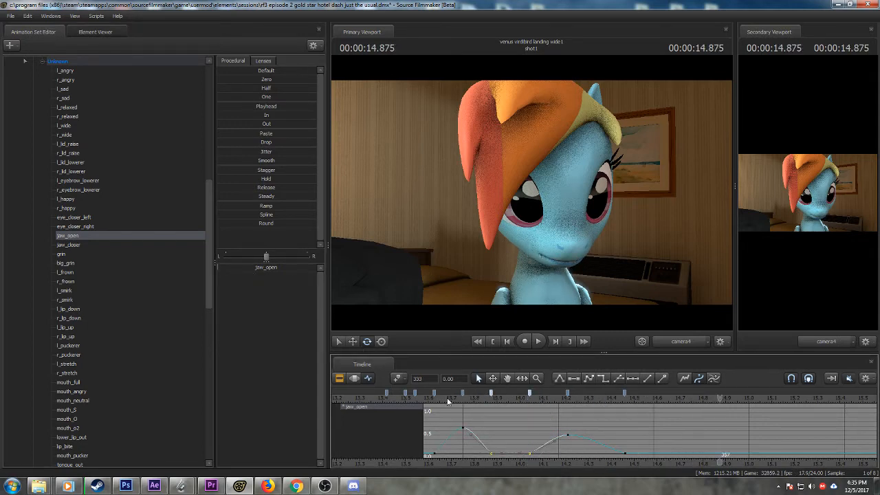
left_click_drag(590, 404, 643, 406)
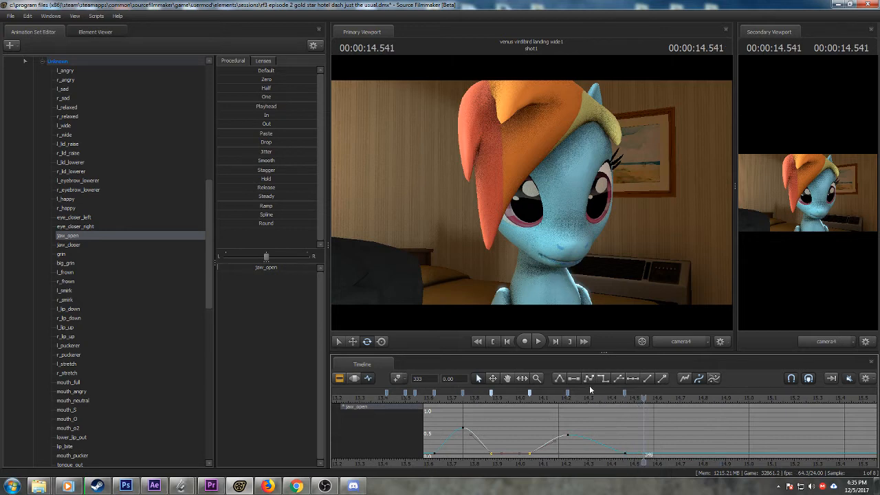
- Switch the primary viewport to the Work Camera and play back the jaw openings from about 13.7 s
left_click(672, 342)
left_click(661, 358)
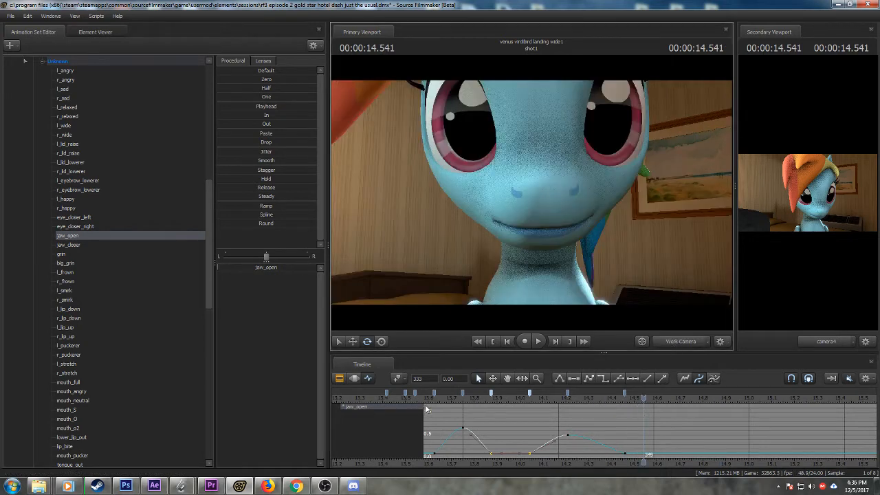
left_click(445, 398)
key("space")
key("space")
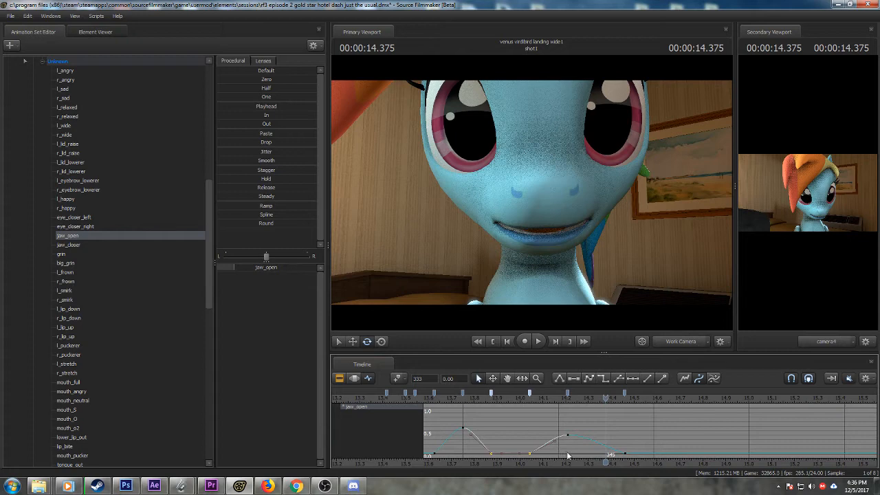
- Add a jaw opening with its jaw_open peak of about 0.50 at 14.541 s and a closed key at 14.625 s
scroll(585, 465, "up", 2)
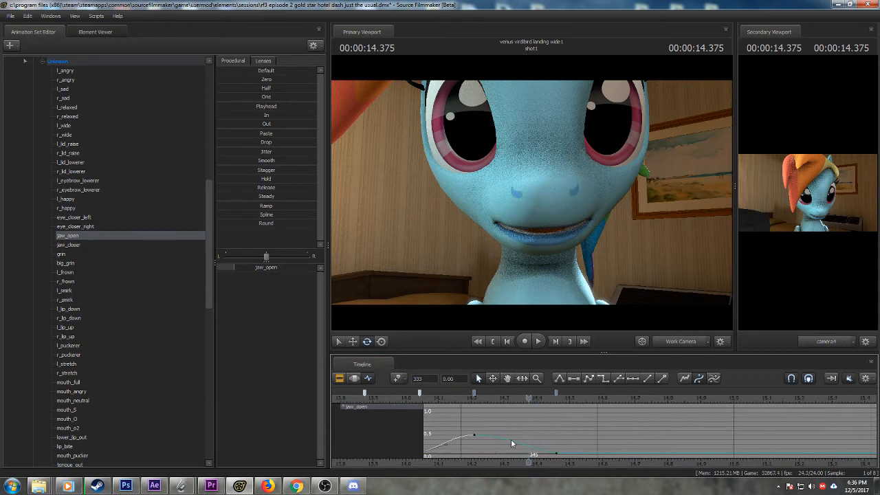
left_click_drag(542, 402, 597, 400)
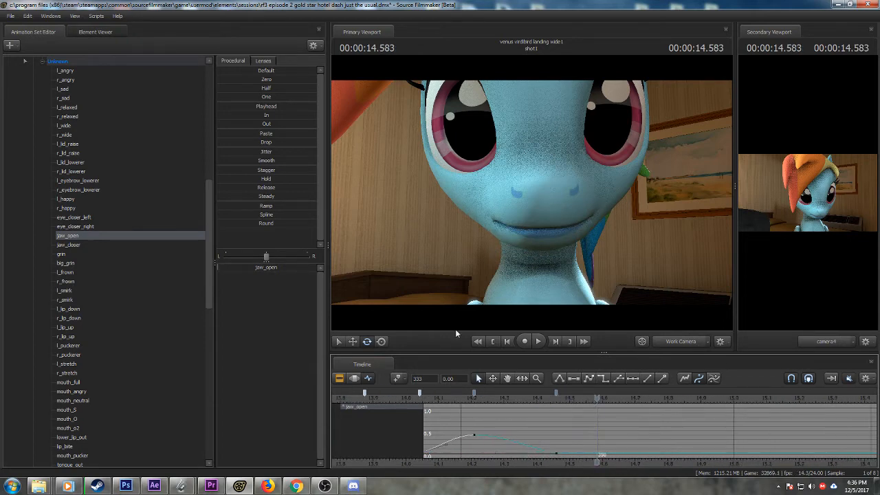
left_click_drag(242, 267, 297, 269)
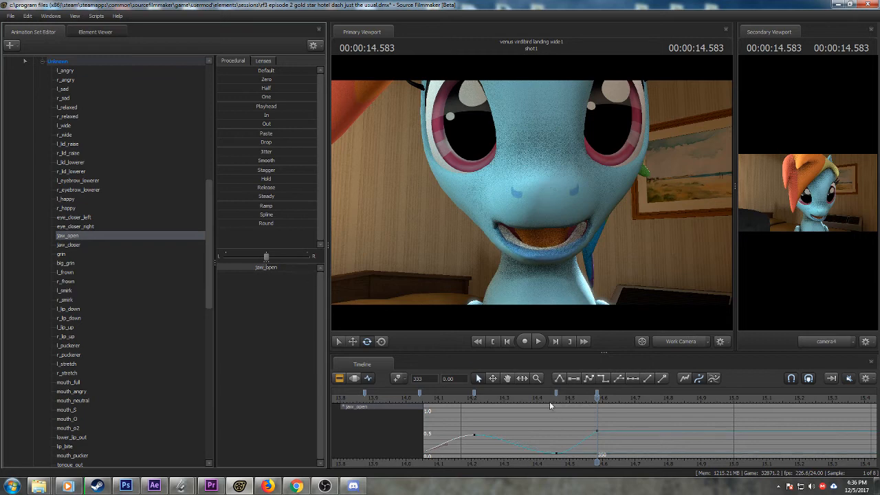
left_click_drag(553, 401, 610, 411)
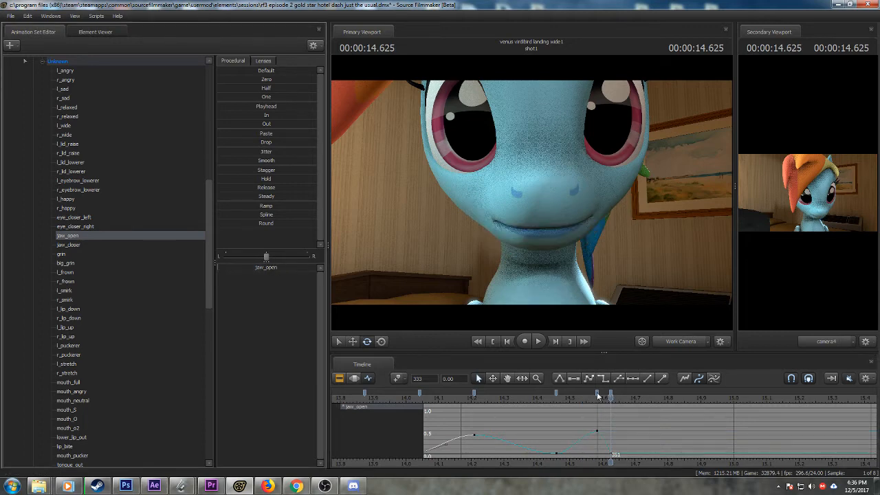
left_click_drag(597, 431, 605, 406)
- Key another short jaw opening: closed at 14.75 s, open to about 0.5 at 14.791 s, closed at 14.833 s
key("Right")
key("Right")
key("Right")
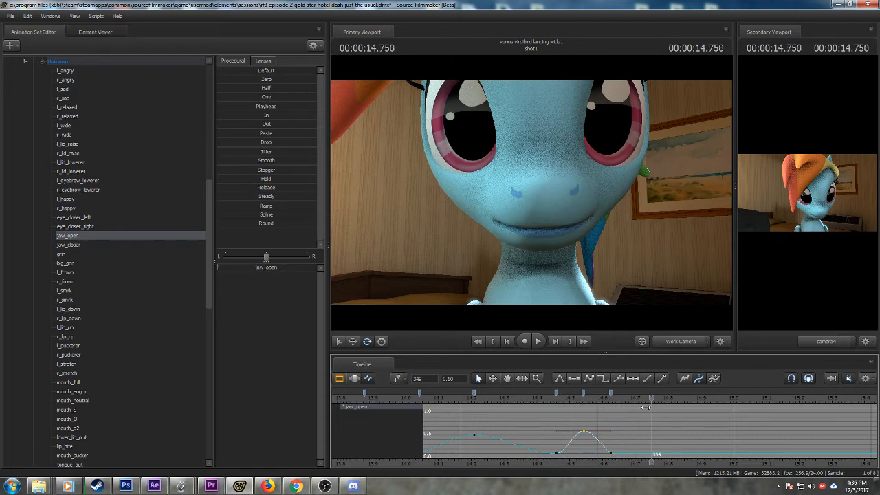
left_click(400, 380)
left_click_drag(651, 398, 664, 400)
left_click_drag(224, 270, 266, 270)
scroll(583, 411, "up", 2)
left_click_drag(620, 399, 681, 399)
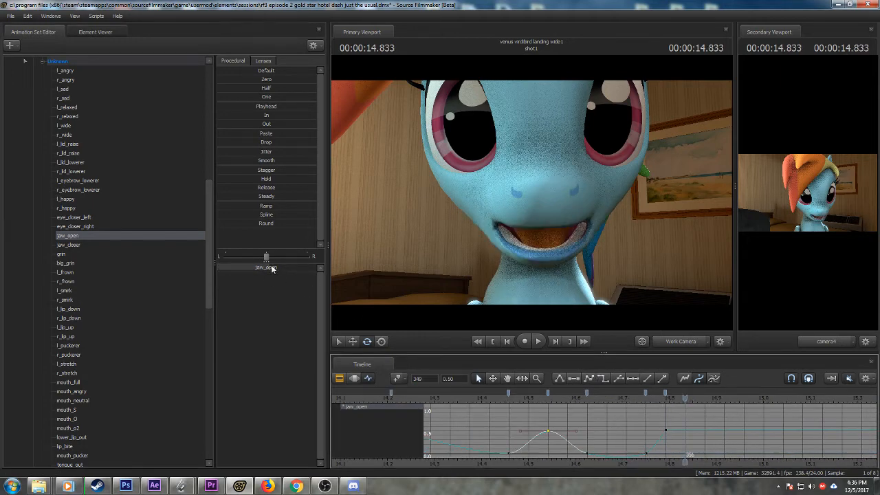
left_click_drag(270, 267, 219, 268)
- Give the closed-jaw keys at 14.625 s and 14.75 s linear tangents and play back from about 14.4 s
left_click(588, 395)
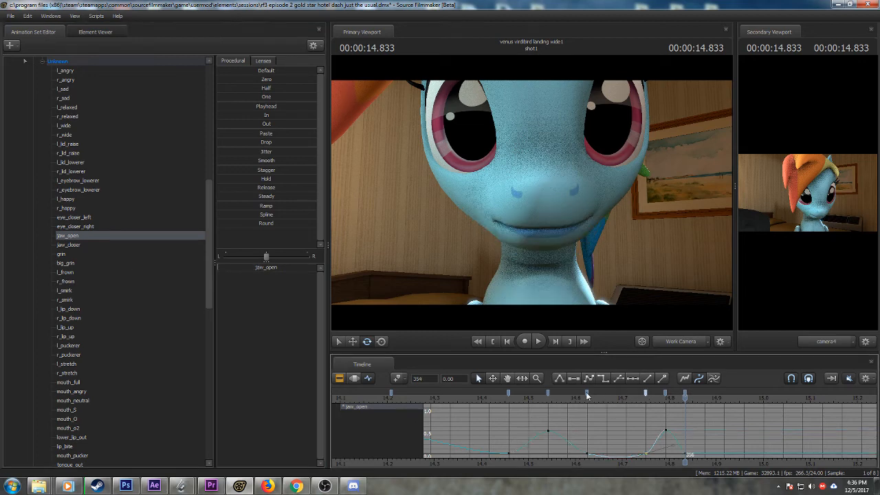
left_click(559, 378)
right_click_drag(608, 460, 546, 454, "alt")
left_click(500, 398)
key("space")
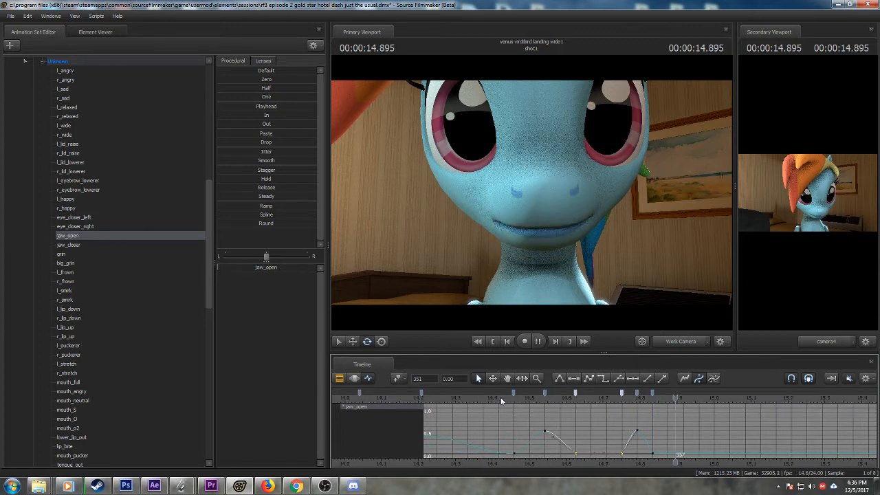
key("space")
- Key jaw_open closed at 14.875 s and open to just over 0.5 at 14.916 s
left_click_drag(509, 402, 673, 418)
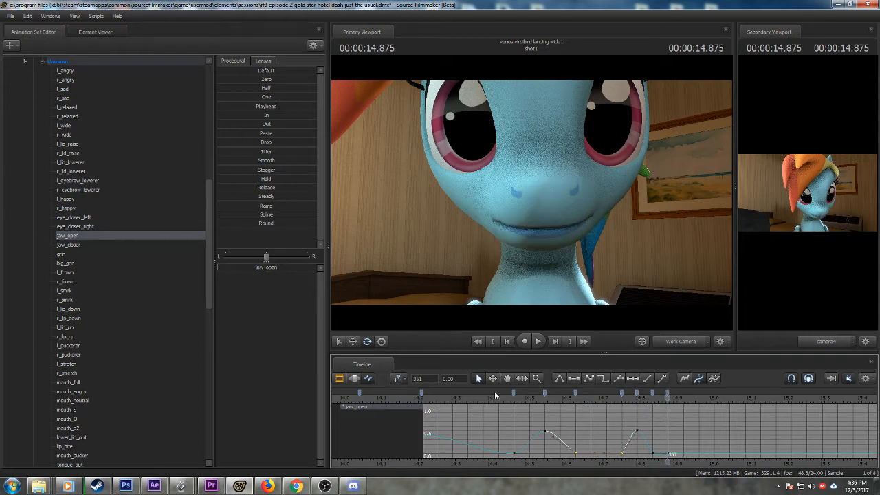
left_click_drag(670, 402, 684, 402)
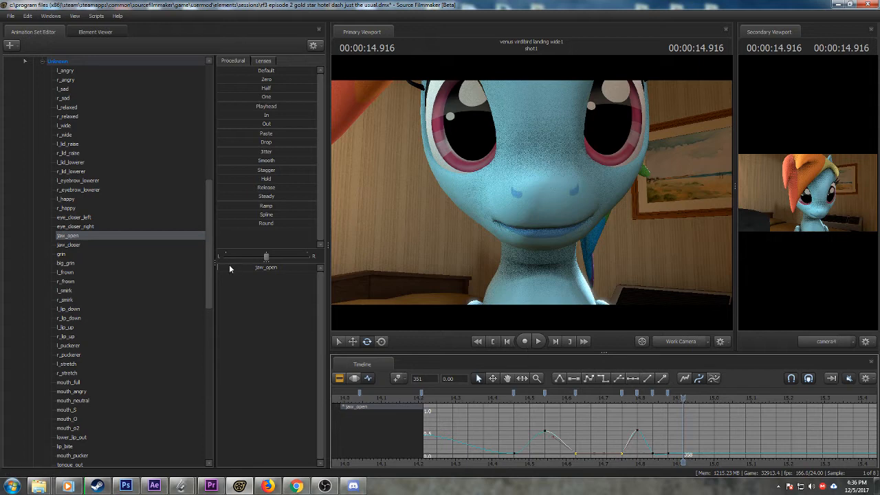
left_click_drag(230, 266, 286, 266)
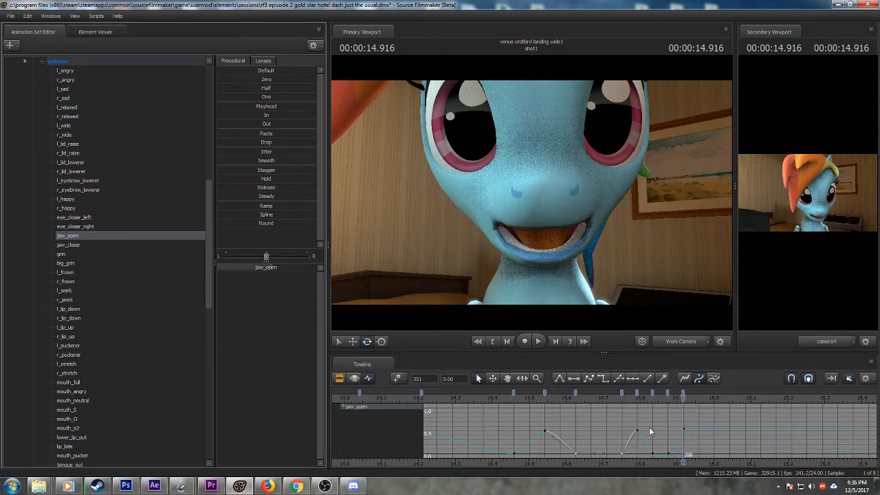
- Key jaw_open fully closed at 14.958 s
scroll(651, 426, "up", 2)
left_click_drag(660, 395, 702, 404)
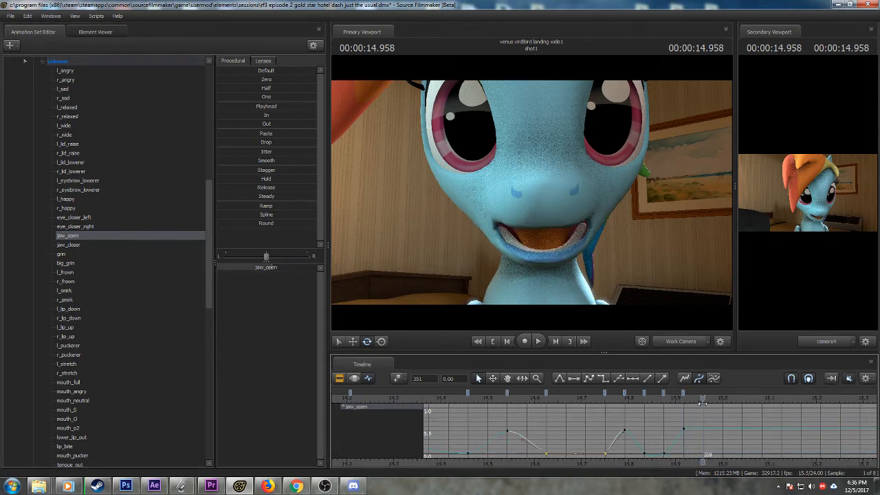
left_click_drag(274, 267, 192, 266)
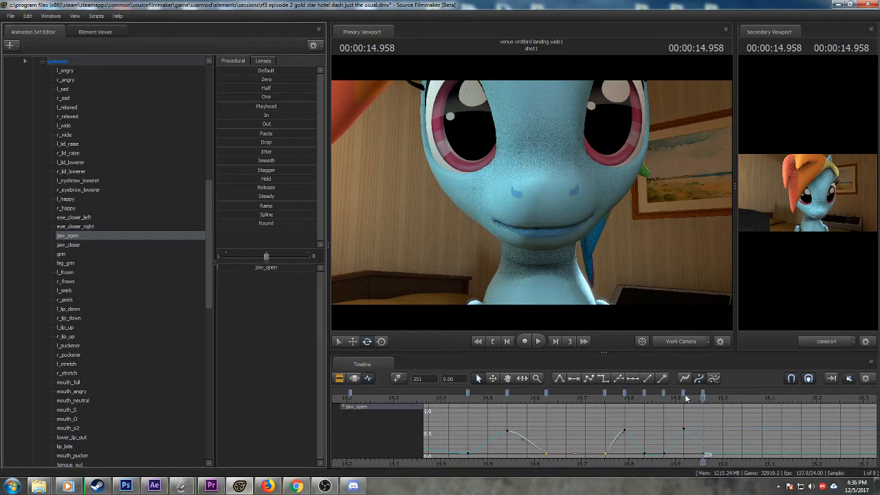
- Give the closed-jaw keys at 14.833 s and 14.875 s linear tangents
left_click(664, 395)
left_click(646, 392, "shift")
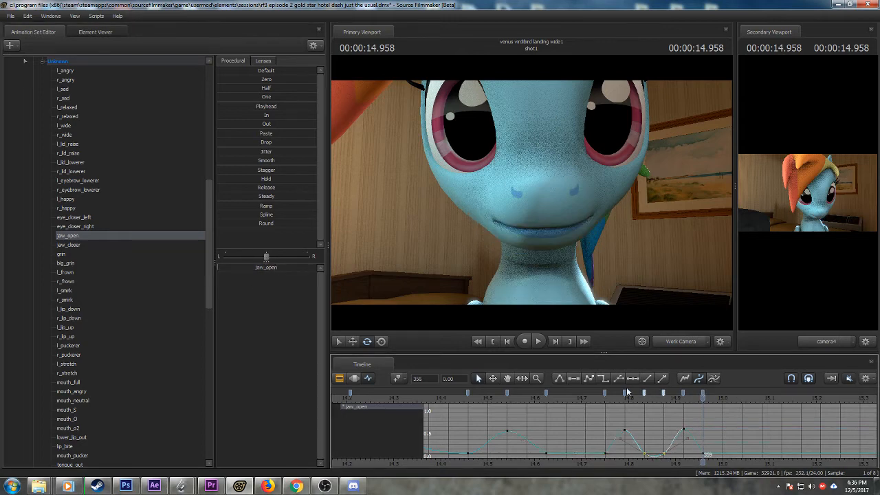
left_click(559, 378)
- Dismiss the Windows color scheme prompt and play back the jaw movement from 14.625 s onward to check its timing
left_click(547, 398)
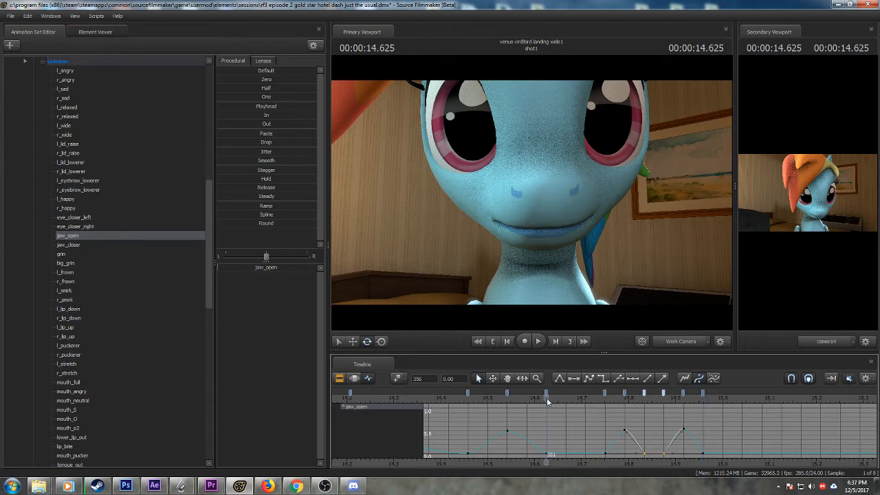
middle_click_drag(610, 459, 562, 452)
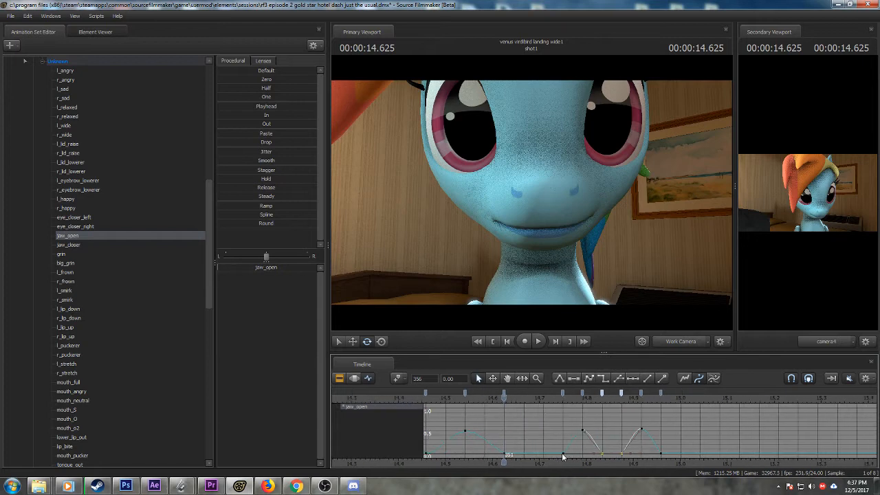
scroll(562, 453, "down", 2)
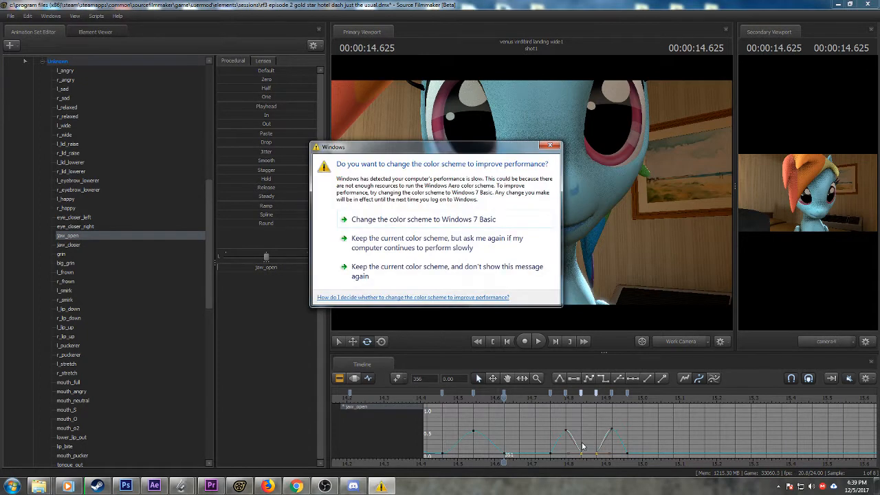
left_click(550, 145)
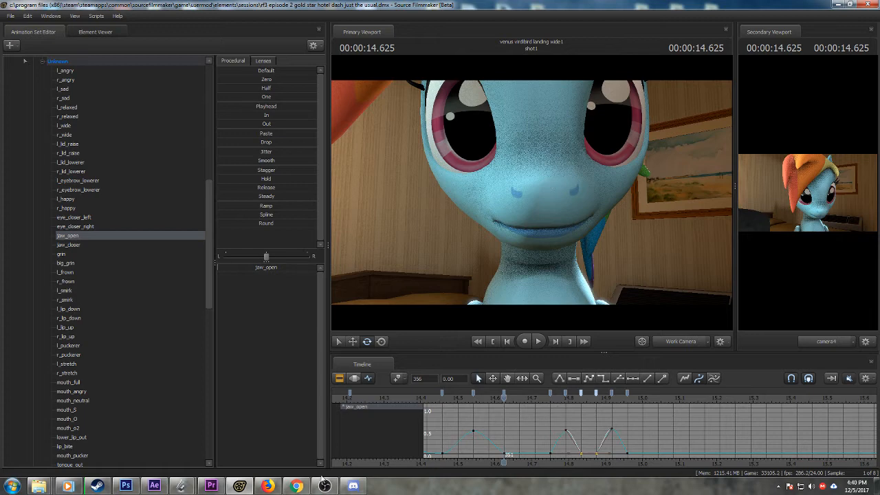
key("space")
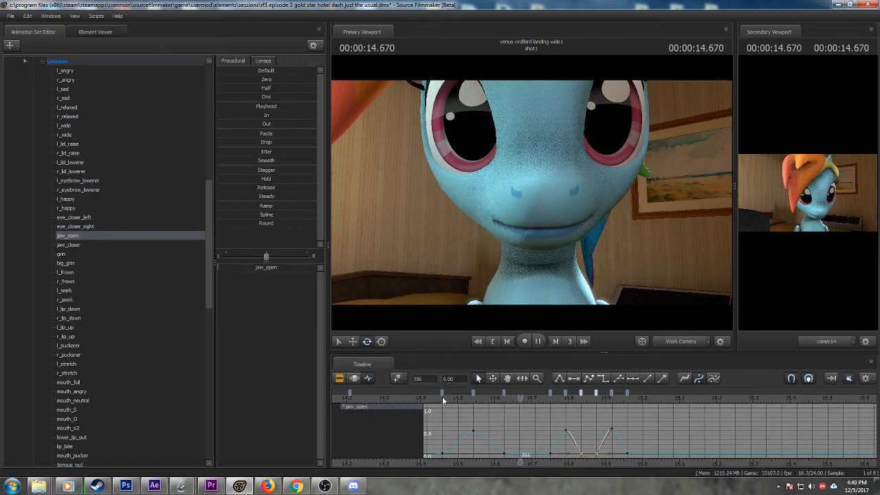
key("space")
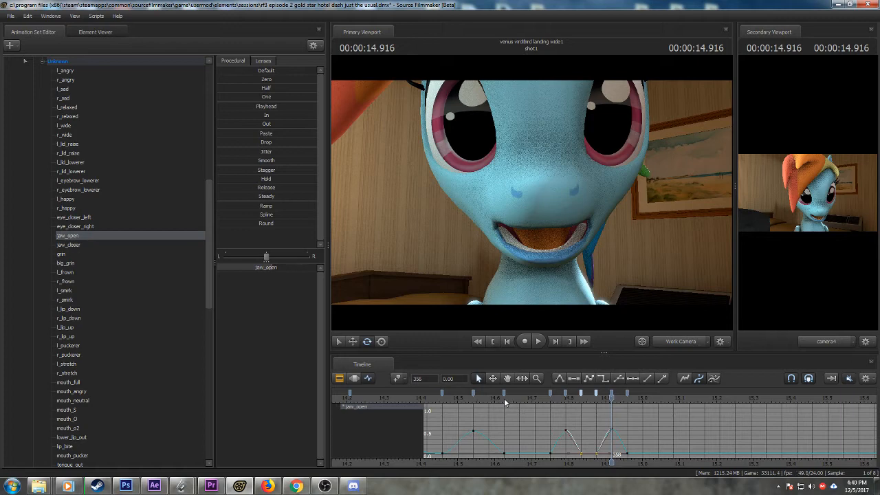
key("space")
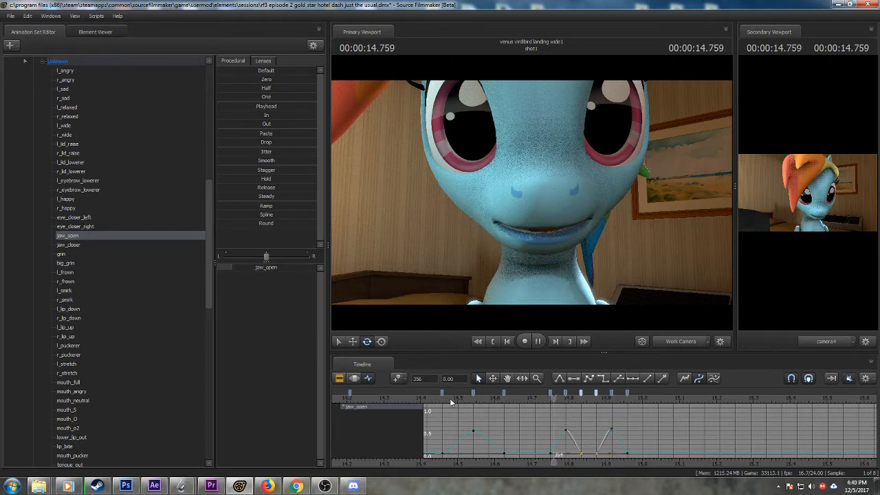
left_click(532, 403)
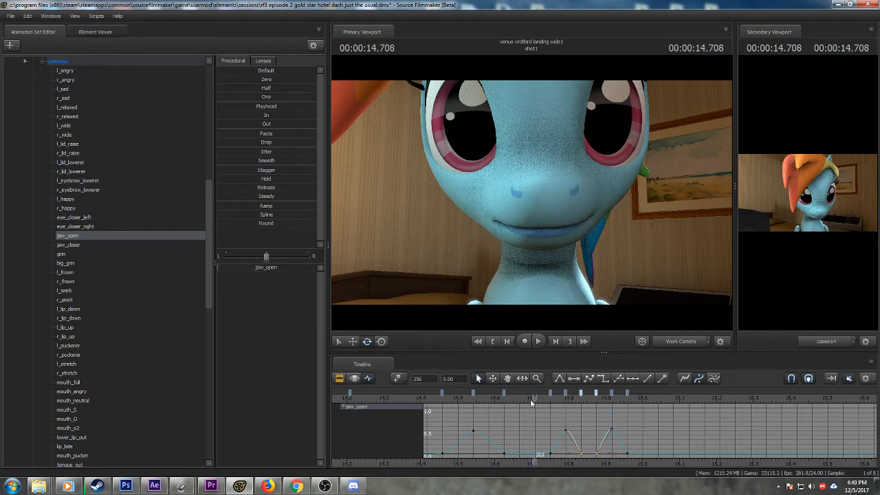
key("space")
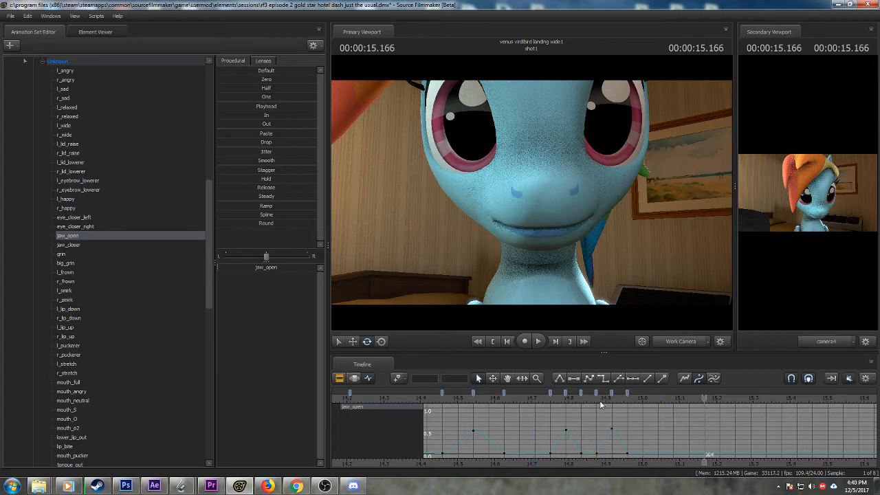
- Key jaw_open closed at about 15.083 s and open to about 0.6 at 15.166 s
left_click(596, 401)
left_click_drag(596, 402, 694, 406)
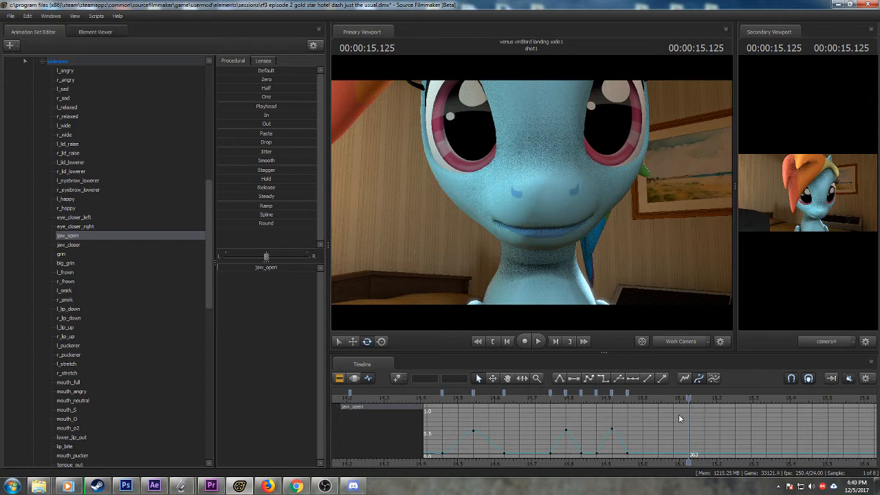
middle_click_drag(662, 436, 560, 450)
left_click_drag(539, 405, 617, 398)
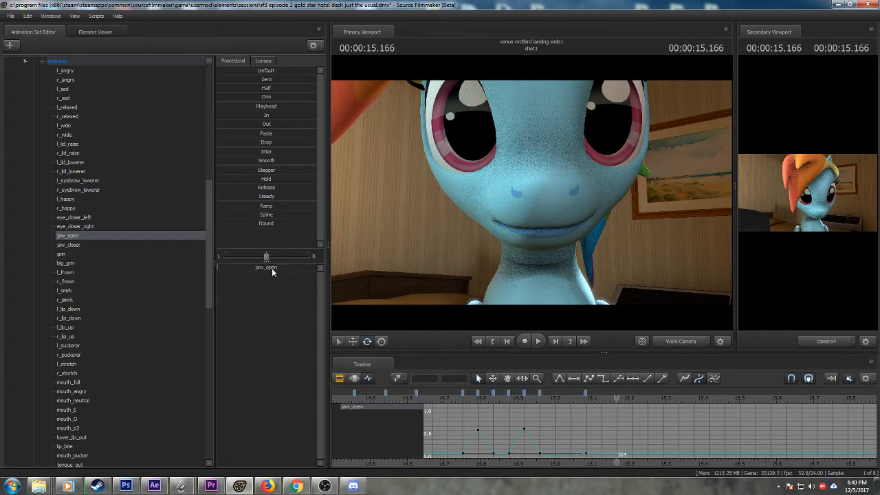
left_click_drag(272, 269, 249, 268)
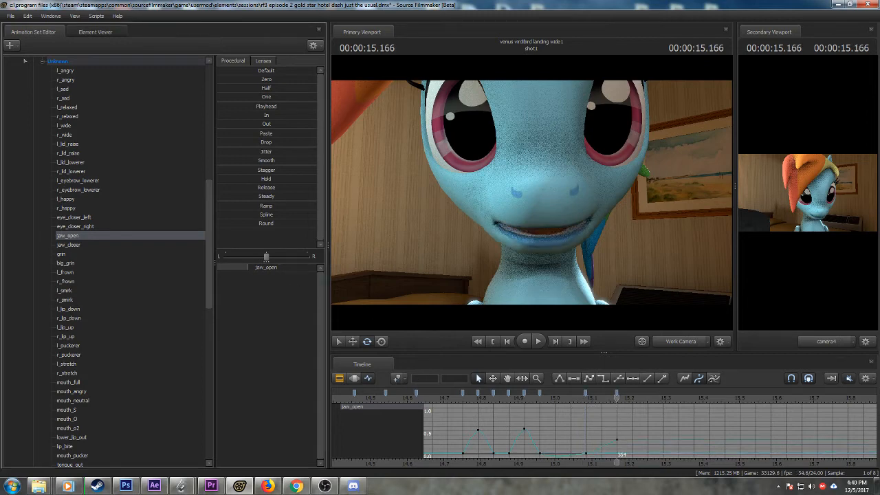
- Give the closed-jaw keys at 14.958 s and 15.083 s linear tangents, and key jaw_open closed at 15.458 s
left_click(585, 393)
left_click(540, 392, "shift")
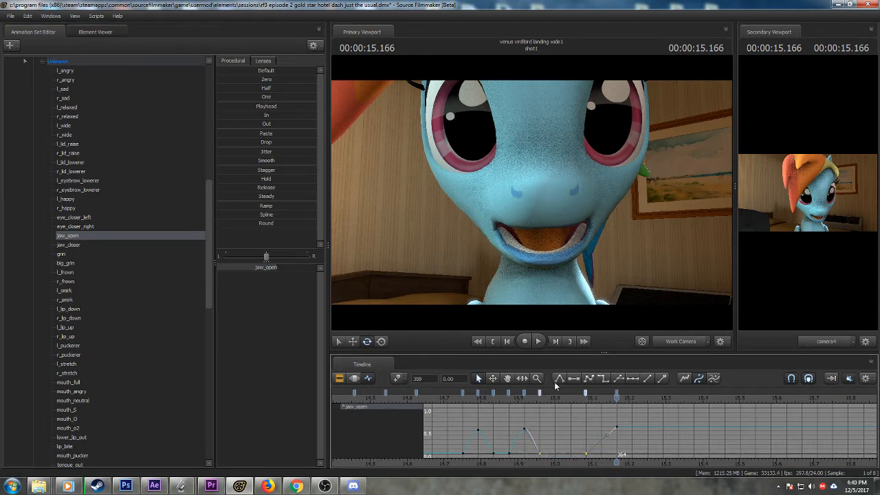
left_click_drag(553, 401, 720, 407)
left_click(568, 397)
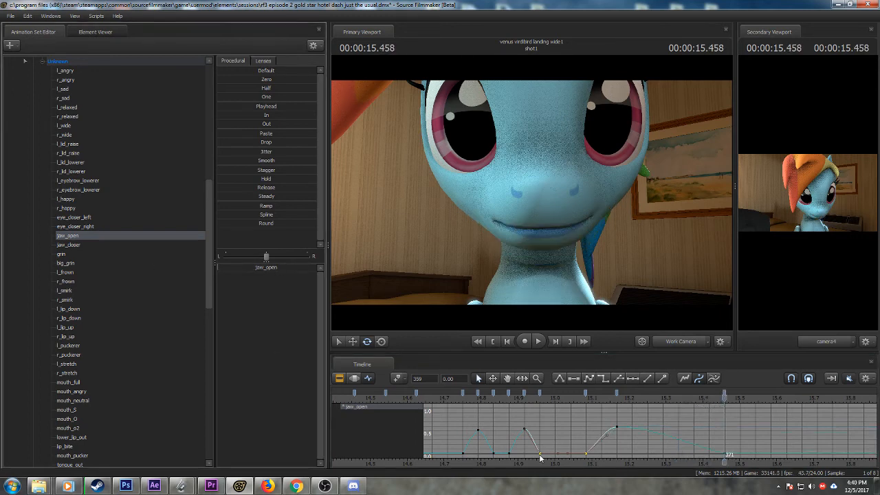
key("space")
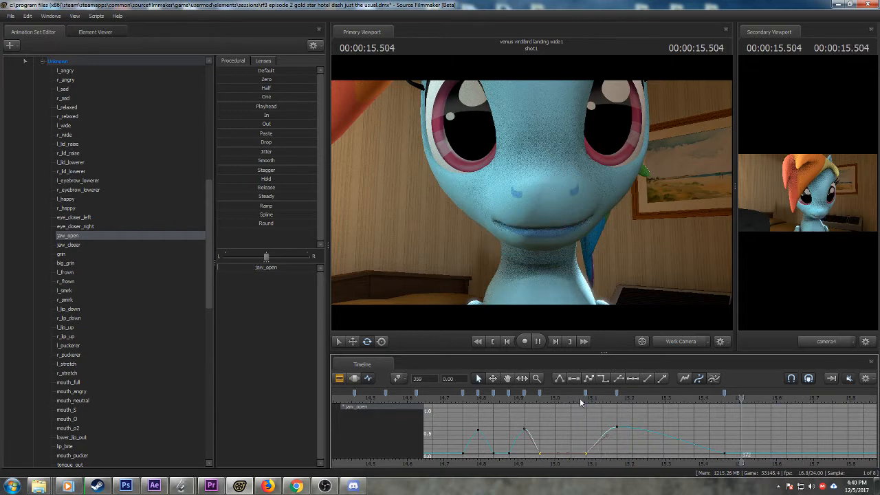
key("space")
- Raise the jaw_open peak at 15.166 s to about 0.67 and shift that key to frame 365, then play it back
mouse_move(615, 406)
left_mouse_down()
mouse_move(726, 407)
mouse_move(617, 402)
left_mouse_up()
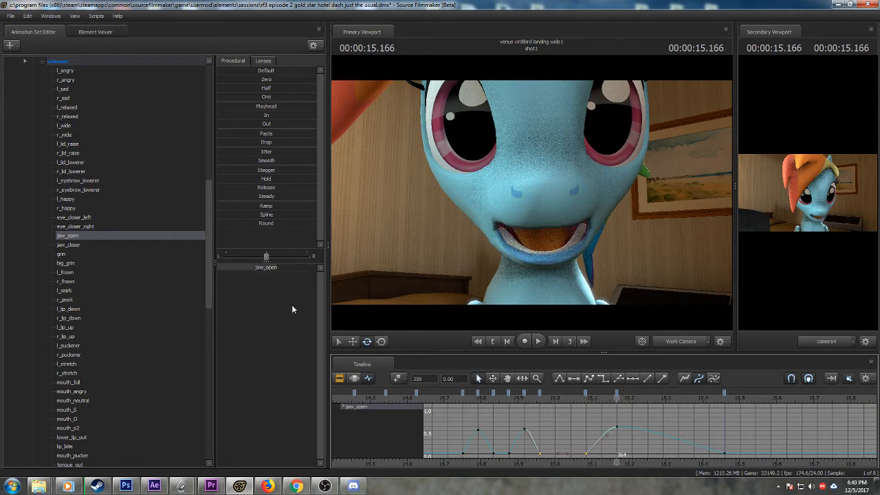
left_click_drag(278, 273, 287, 270)
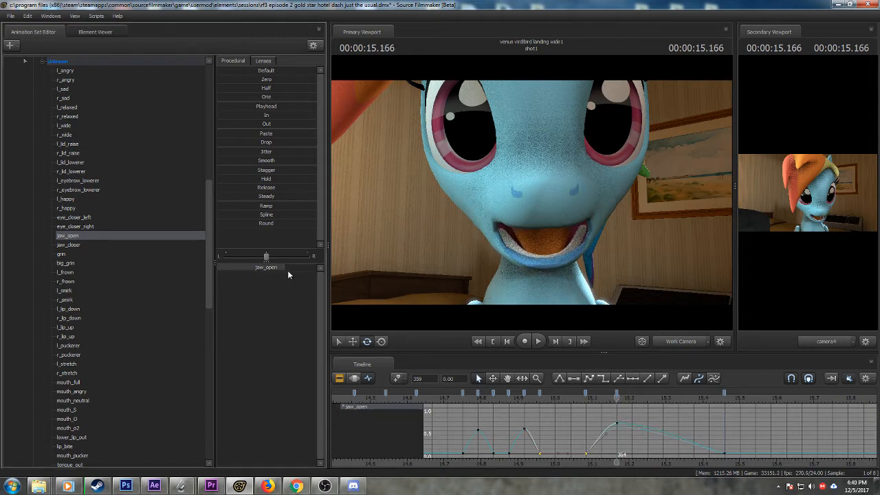
left_click_drag(617, 394, 634, 395)
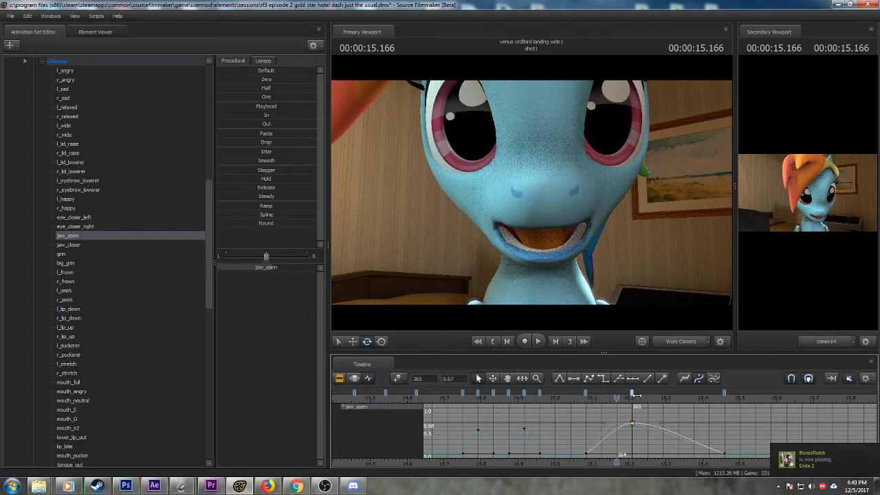
left_click(548, 404)
key("space")
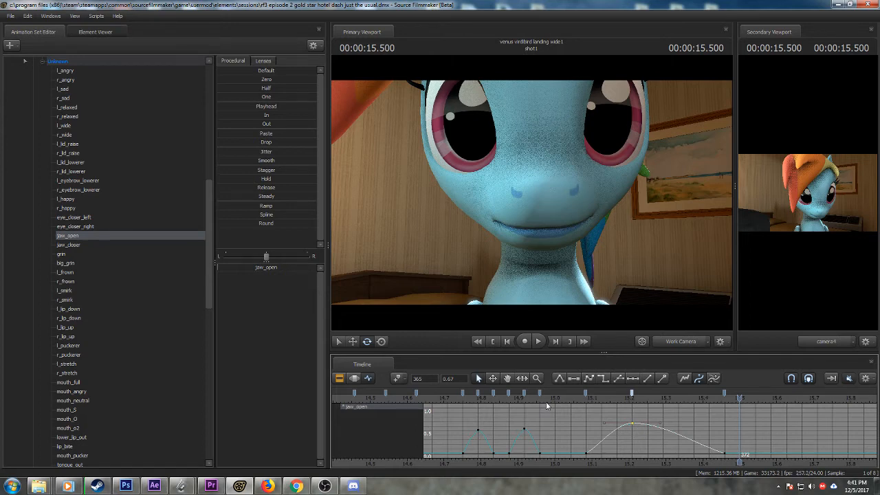
- Play back the jaw animation from about 14.7 s and examine the whole jaw_open curve across the shot
scroll(516, 451, "down", 5)
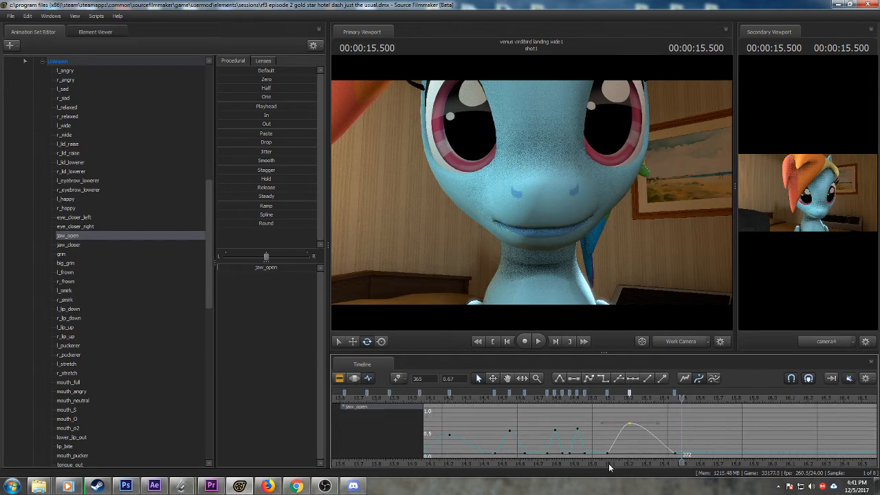
middle_click_drag(610, 465, 492, 454)
scroll(490, 453, "down", 4)
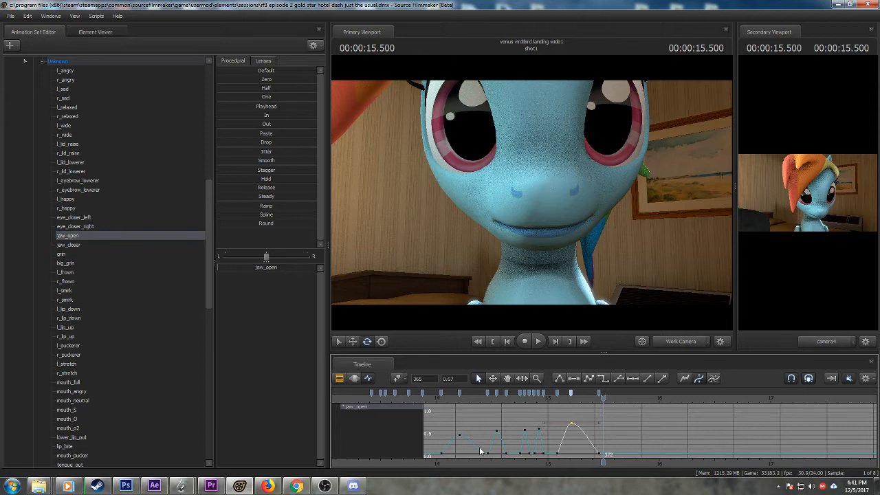
scroll(546, 430, "up", 2)
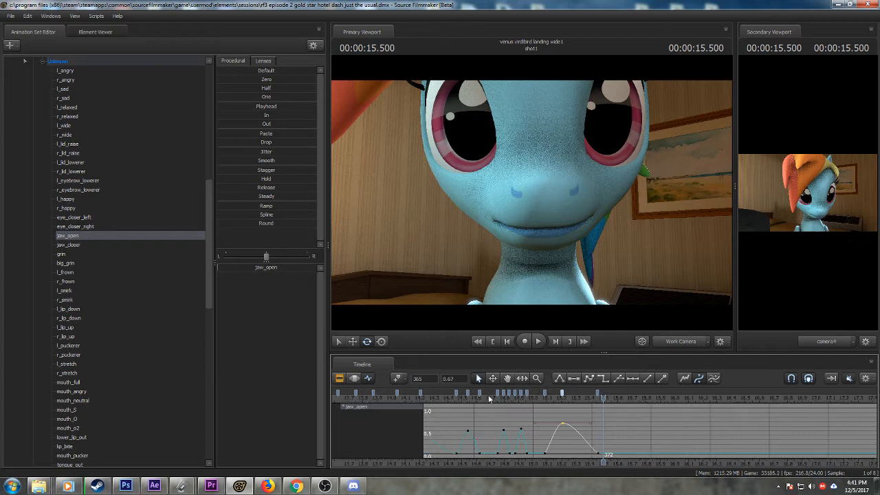
left_click(489, 397)
key("space")
key("space")
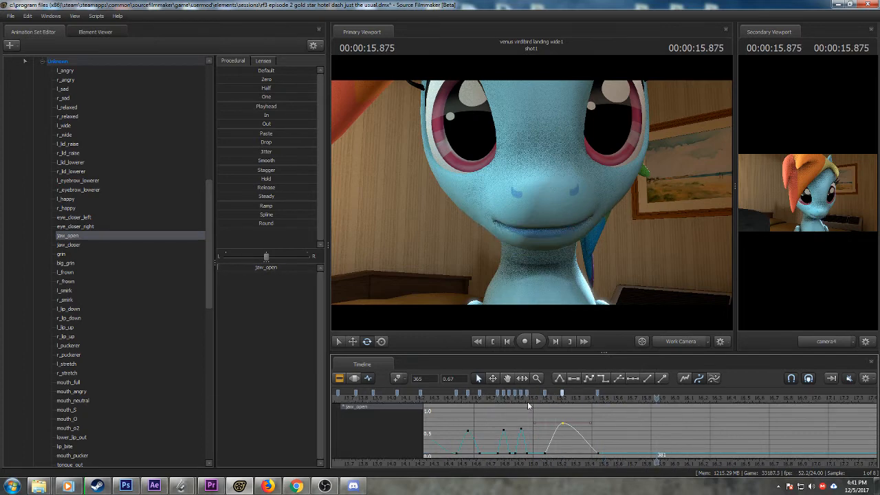
scroll(517, 451, "down", 4)
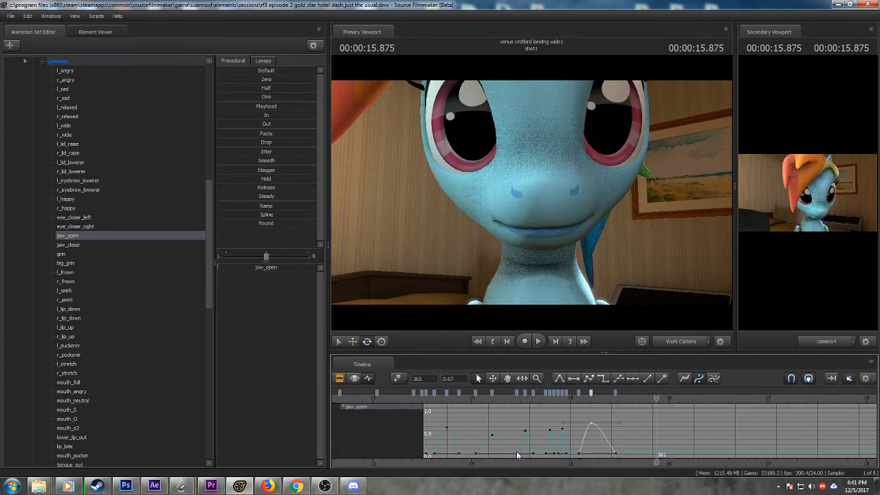
scroll(516, 451, "down", 3)
scroll(518, 454, "down", 3)
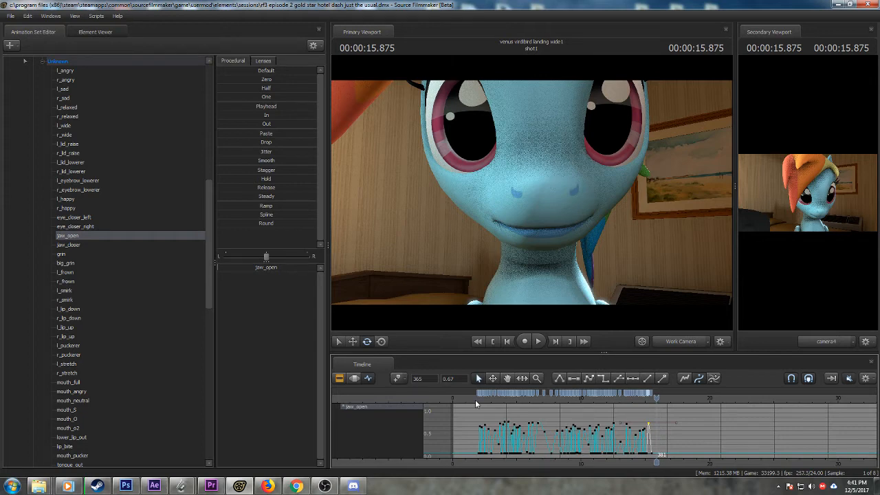
- Play back the jaw animation from about 13.7 s to check the recent mouth movements
left_click(651, 405)
scroll(647, 435, "up", 2)
scroll(647, 435, "up", 3)
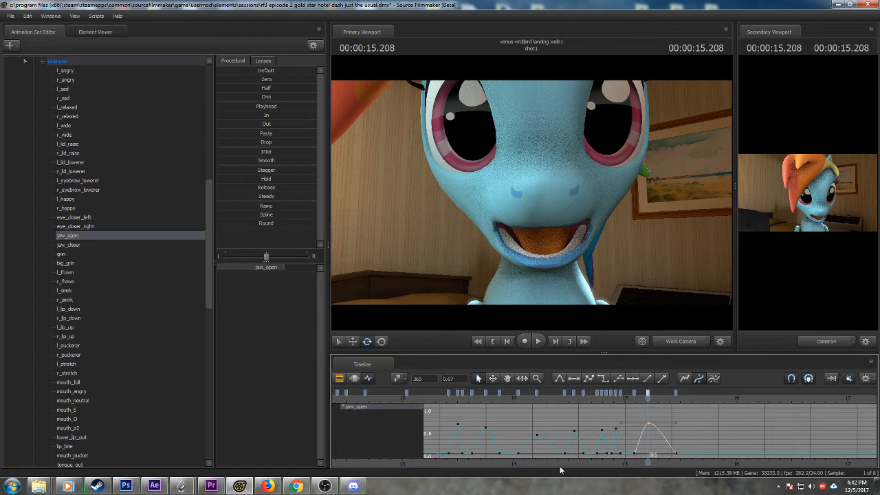
left_click(482, 403)
key("space")
key("space")
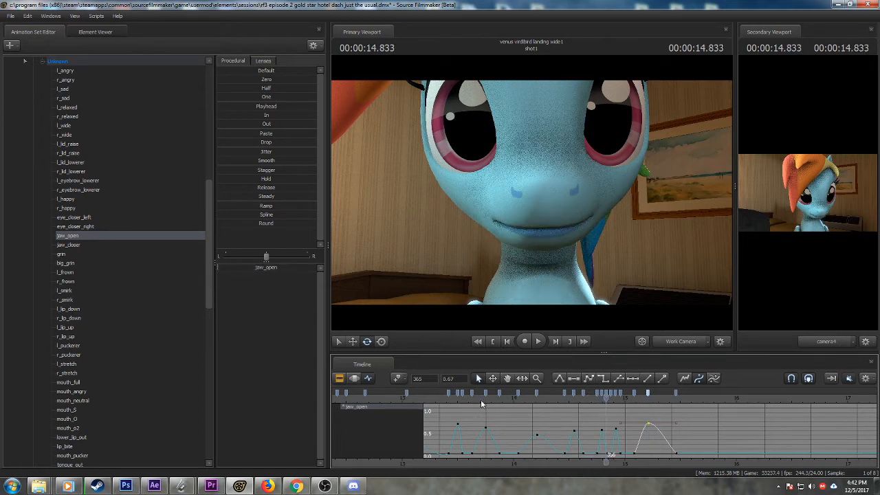
- Replay the jaw animation from about 13.4 s through the wide opening around 15.2 s to check it against the dialogue
left_click(443, 406)
key("space")
key("space")
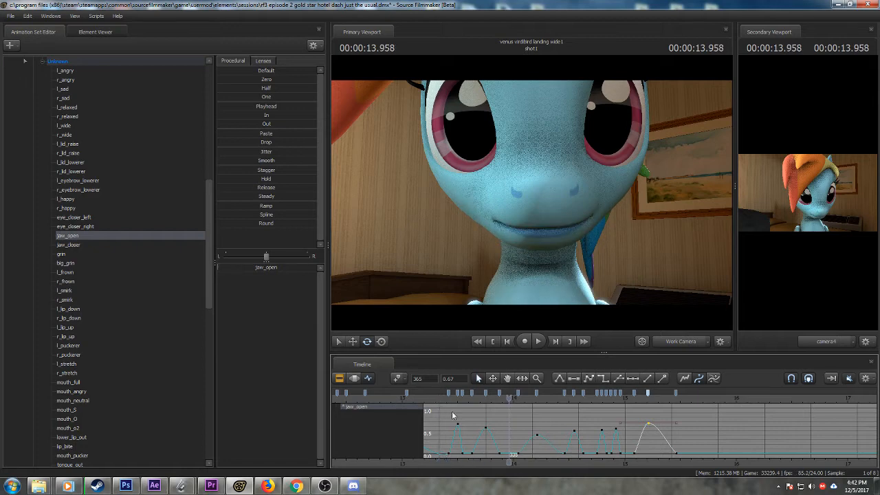
key("space")
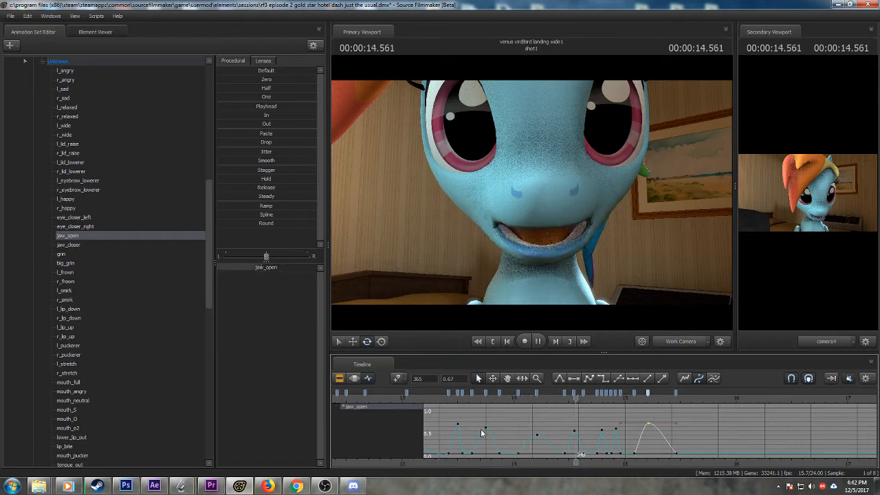
key("space")
key("space")
key("space")
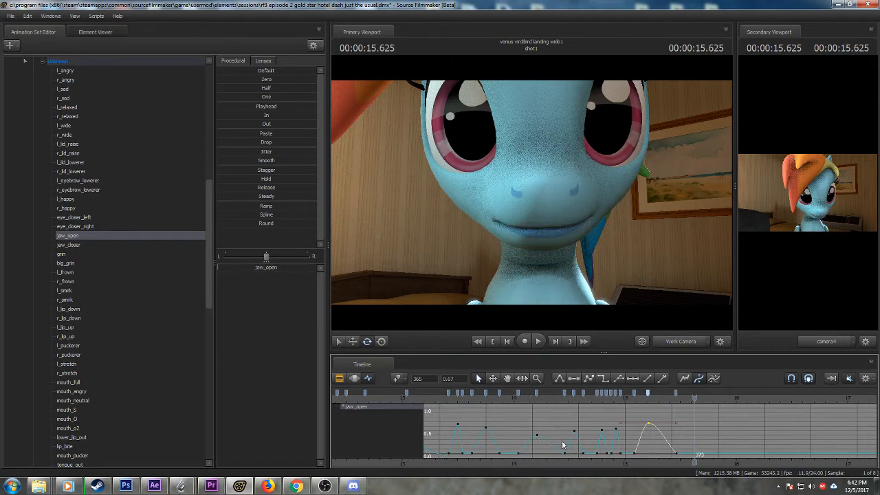
middle_click_drag(640, 462, 562, 458)
scroll(562, 454, "down", 2)
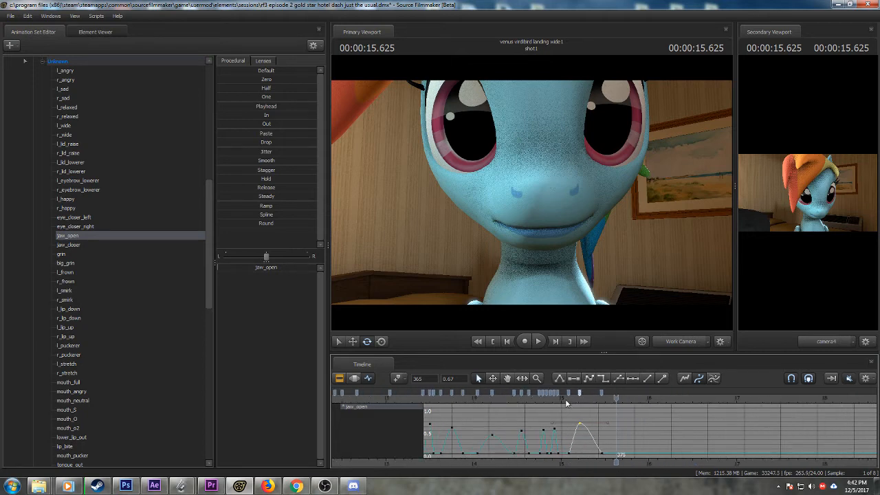
key("space")
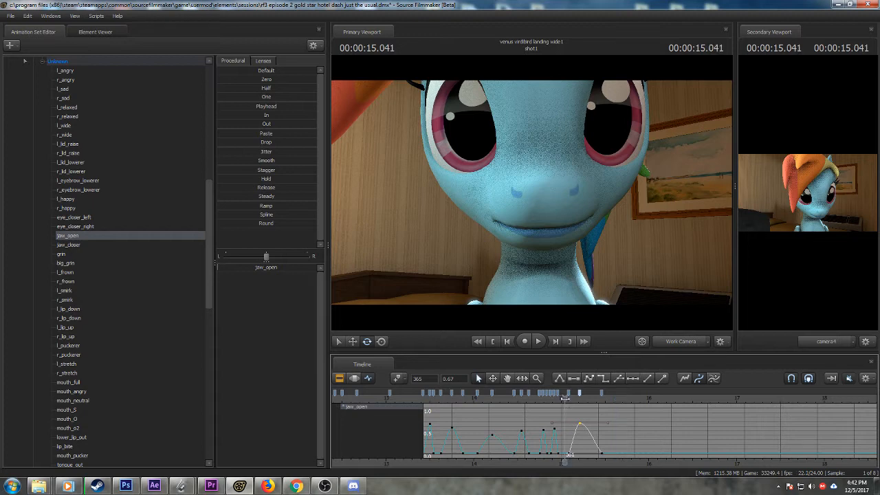
- Save the session and play back the jaw animation from about 14.6 s and again from about 14.9 s
key("space")
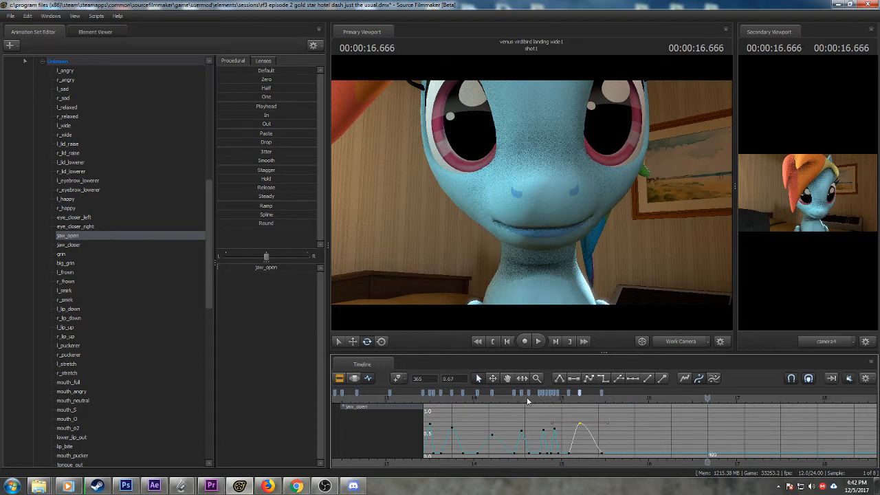
key("ctrl+s")
left_click(527, 401)
key("space")
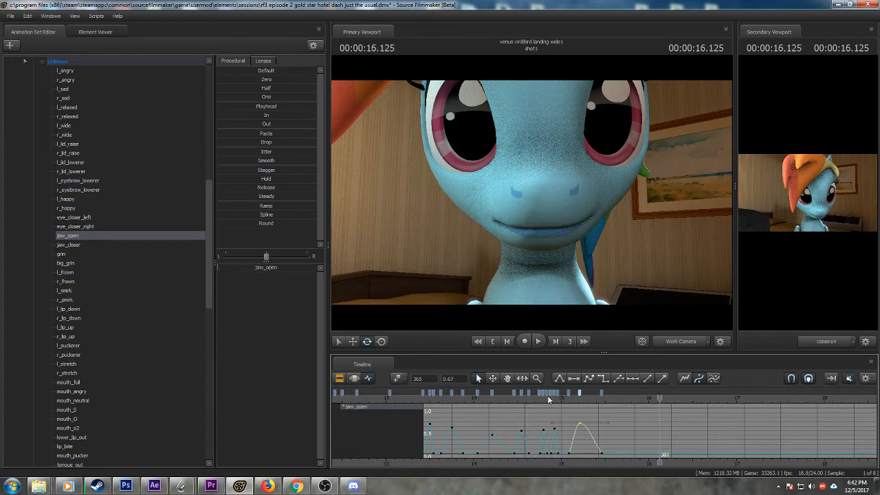
left_click(550, 402)
key("space")
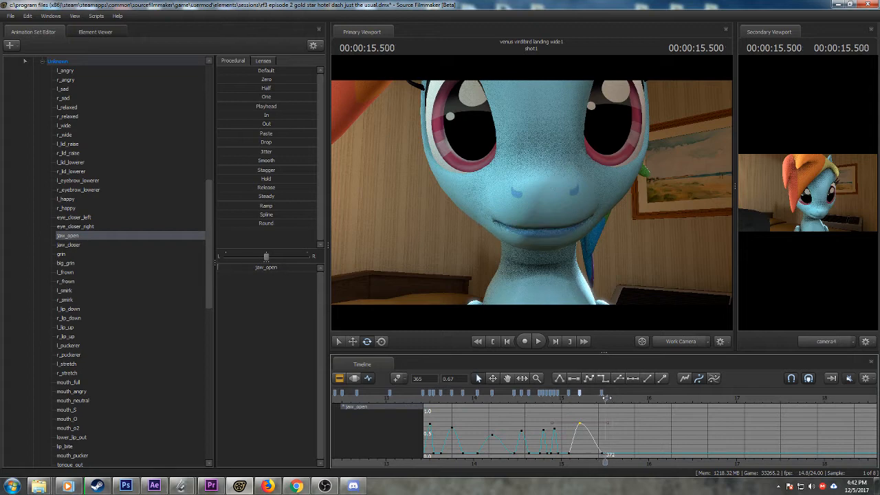
- Key jaw_open to about 0.48 at 15.666 s to start the next mouth opening
key("Right")
key("Right")
left_click_drag(255, 268, 302, 269)
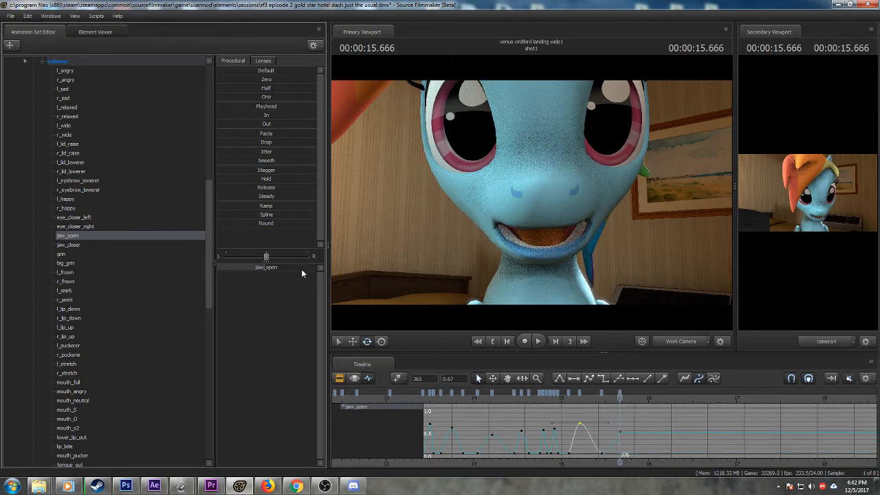
- Play back the jaw animation in short stretches from about 15.3 s to judge where the open mouth should close
scroll(635, 394, "up", 2)
left_click(579, 397)
key("space")
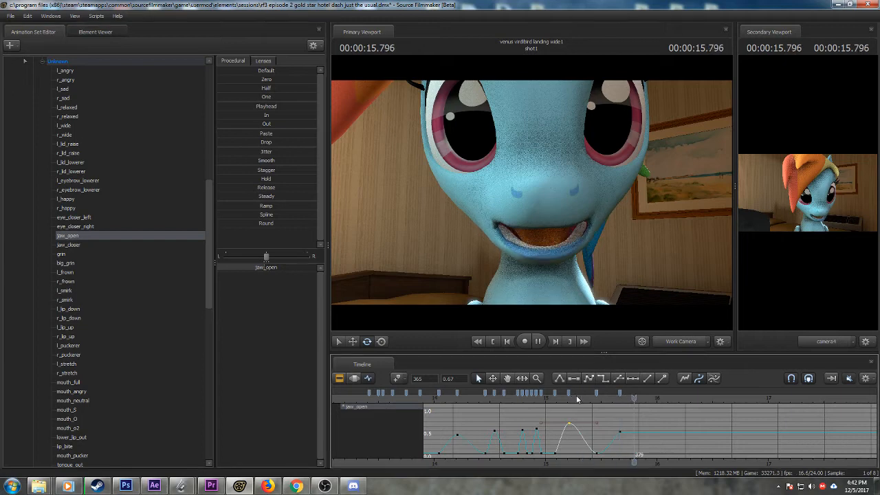
key("space")
key("space")
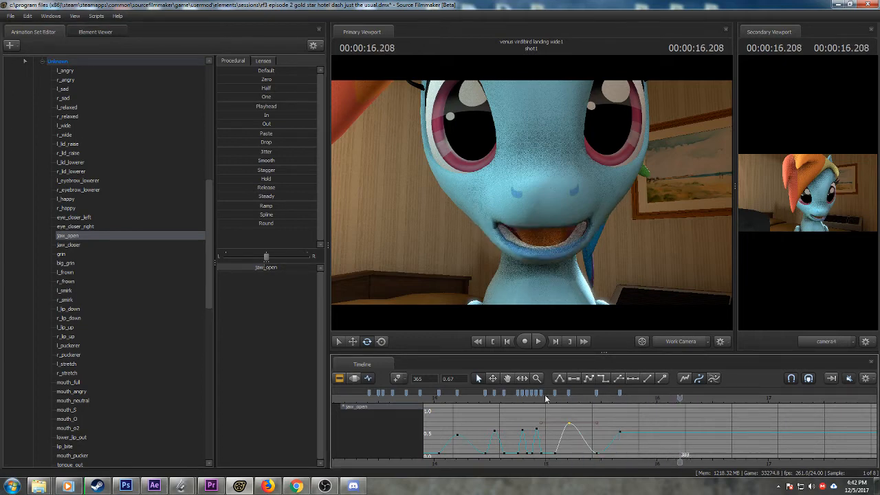
key("space")
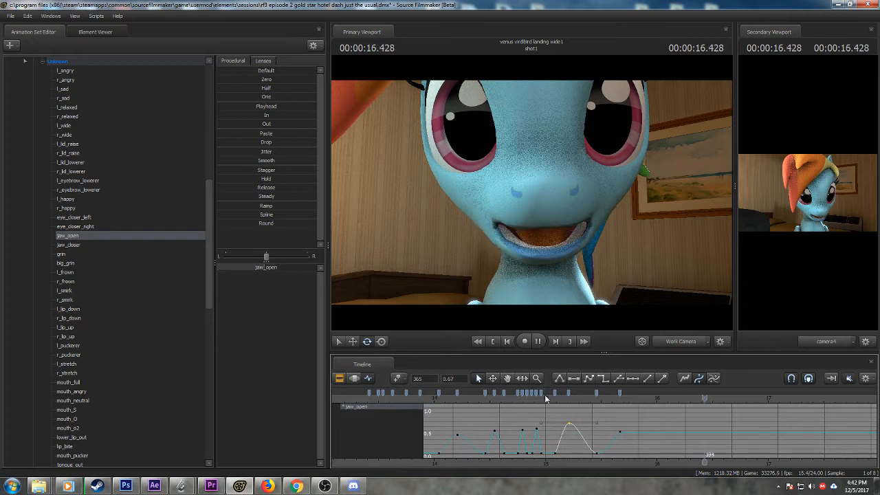
key("space")
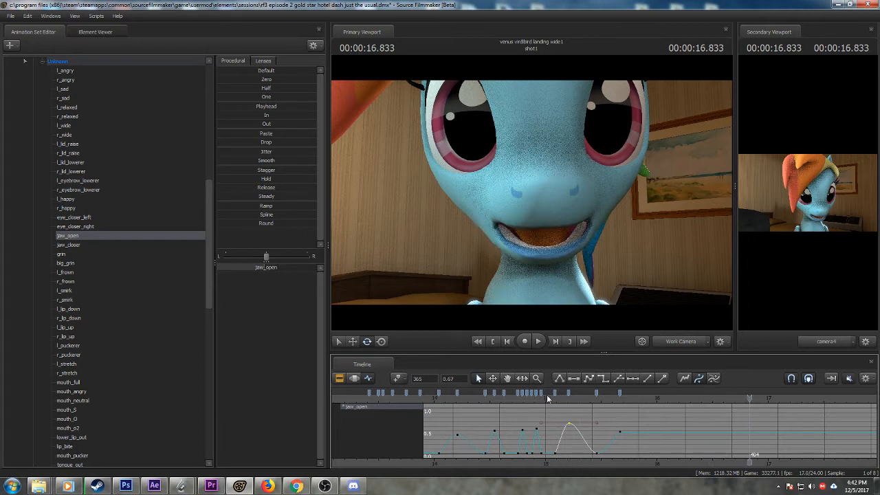
- Key jaw_open fully closed at 16.5 s and play back the closing movement from about 15.4 s
left_click_drag(623, 405, 713, 408)
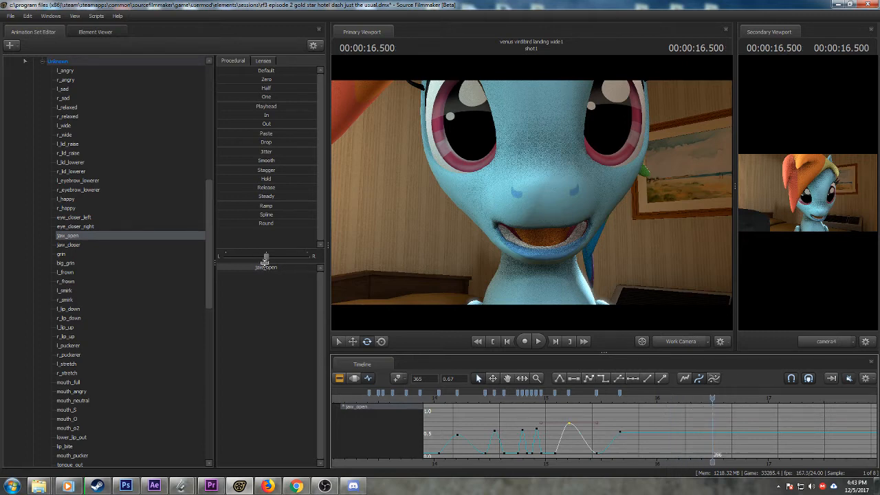
left_click_drag(263, 267, 234, 267)
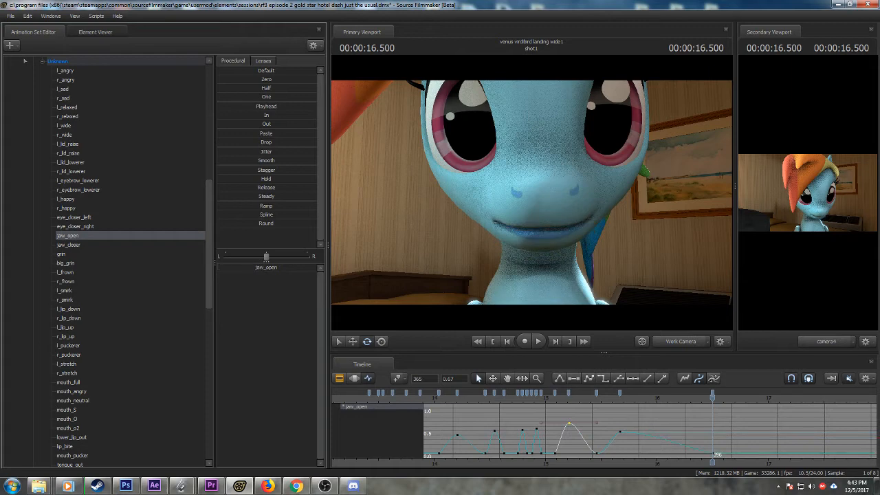
left_click(589, 392)
key("space")
key("space")
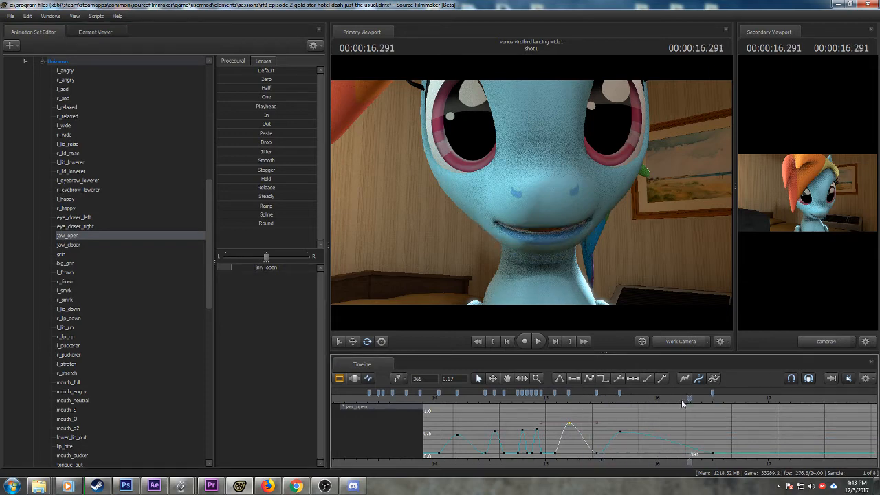
- Key jaw_open to about 0.35 at 16.041 s and play back the animation from 15.208 s
left_click_drag(682, 400, 661, 399)
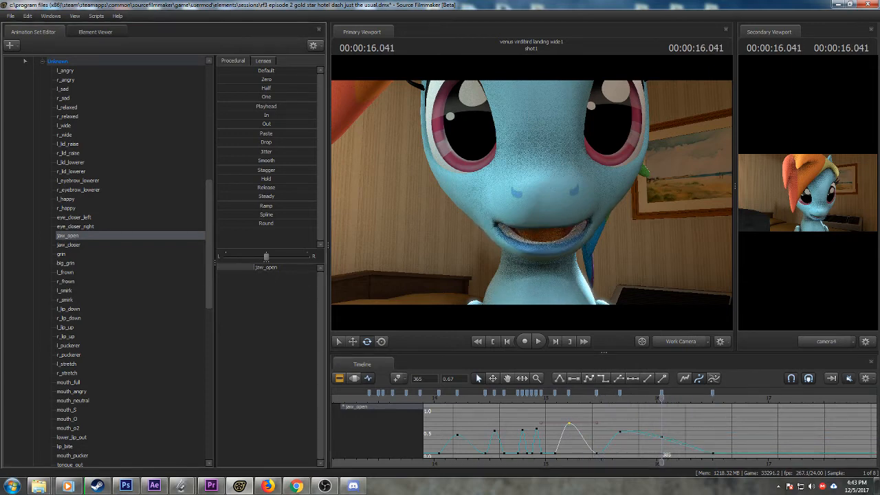
left_click(568, 397)
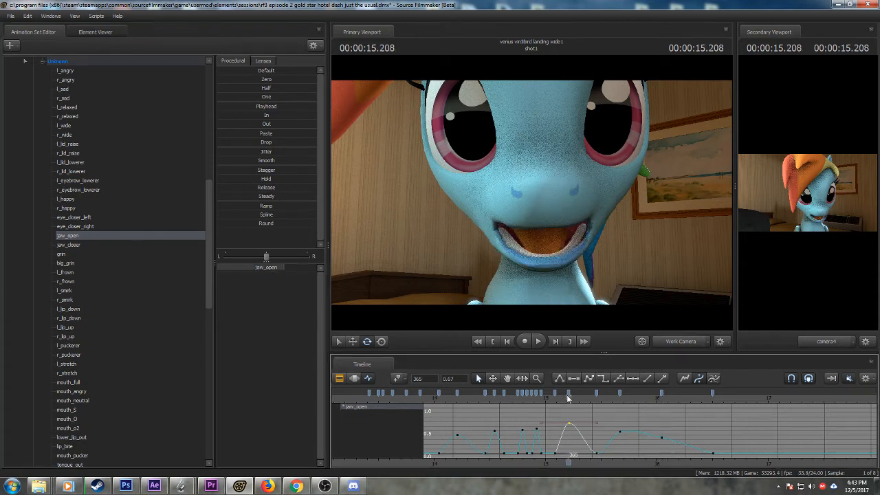
key("space")
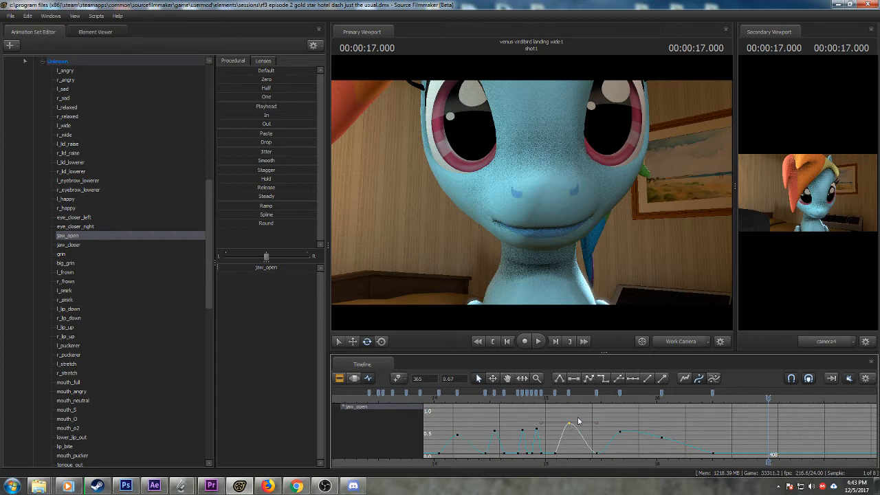
- Examine the jaw_open curve across the shot and play back the latest mouth movements from about 15 s
mouse_move(608, 468)
middle_mouse_down()
mouse_move(583, 456)
mouse_move(602, 465)
middle_mouse_up()
scroll(579, 453, "down", 3)
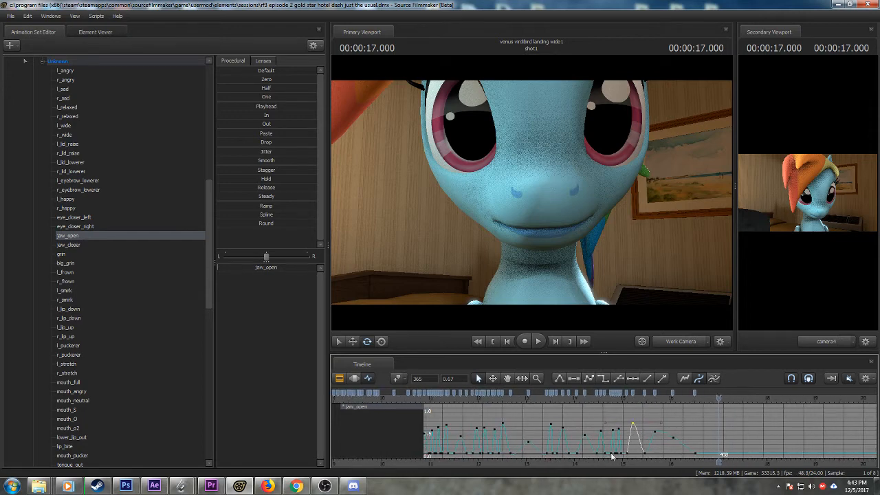
scroll(614, 449, "up", 3)
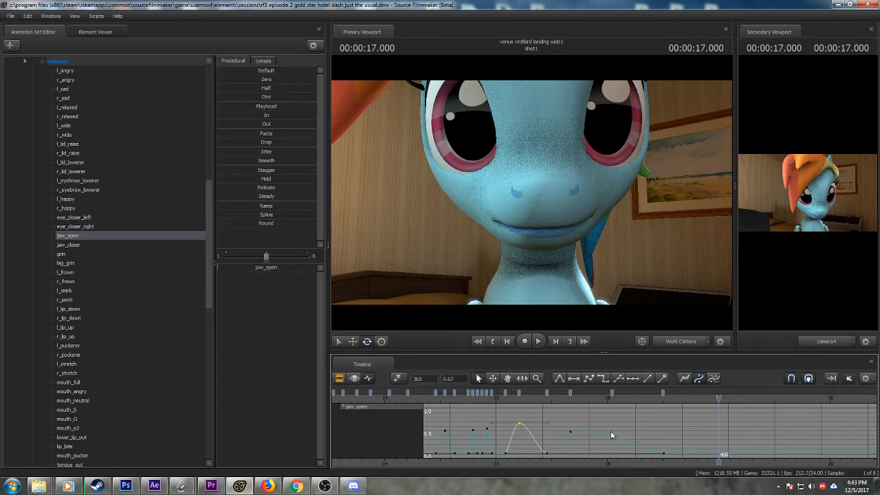
scroll(613, 436, "down", 3)
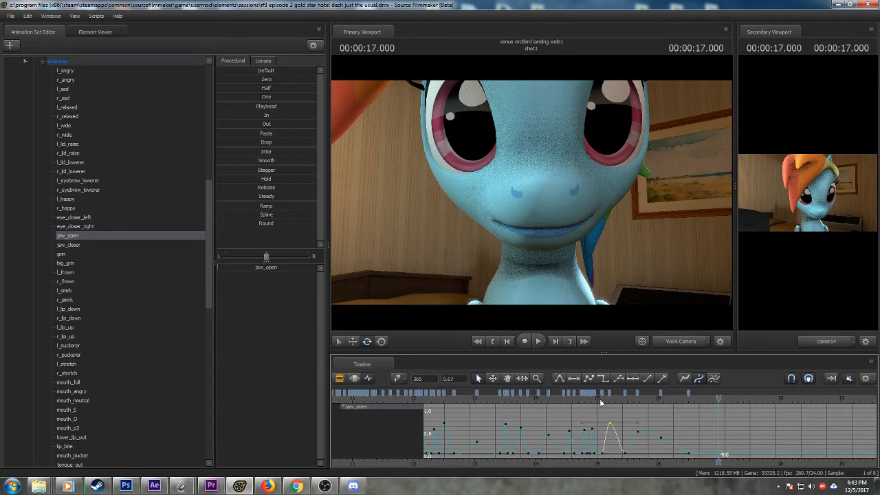
left_click(600, 403)
key("space")
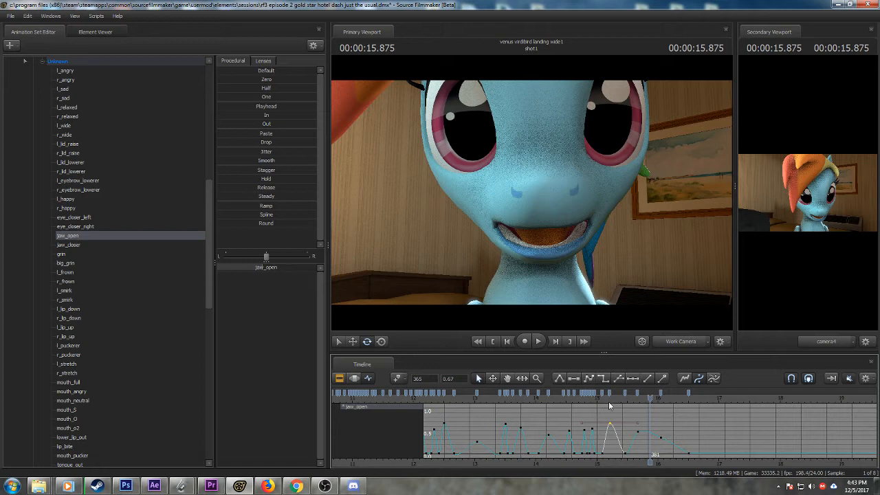
left_click(611, 399)
key("space")
key("space")
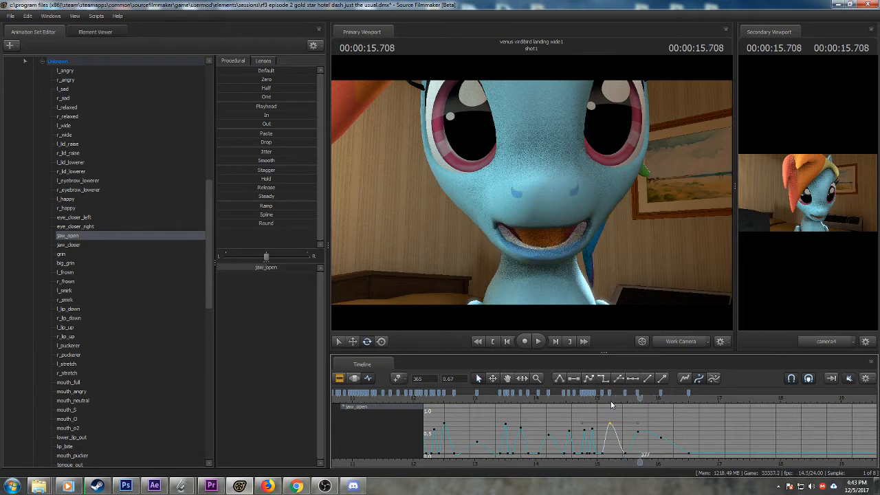
- Replay the jaw animation from about 14.7 s to check the timing of the last opening and its slow close
scroll(643, 441, "up", 1)
middle_click_drag(669, 461, 595, 453)
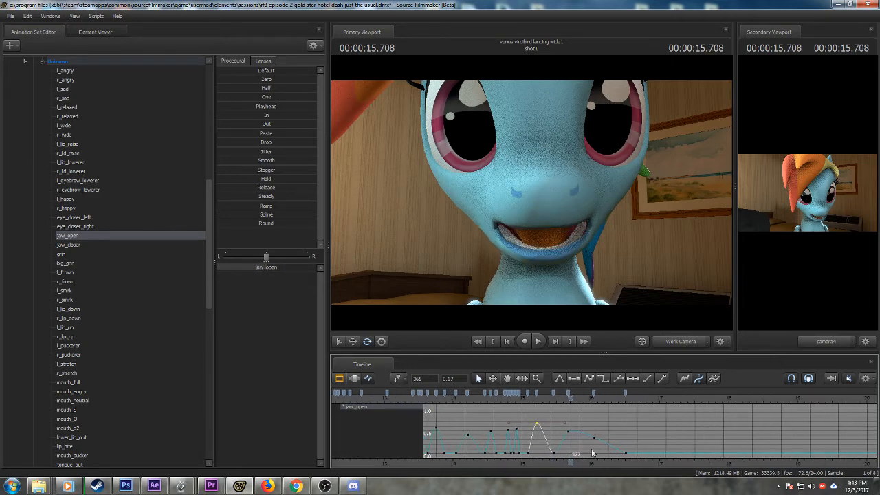
scroll(587, 452, "up", 2)
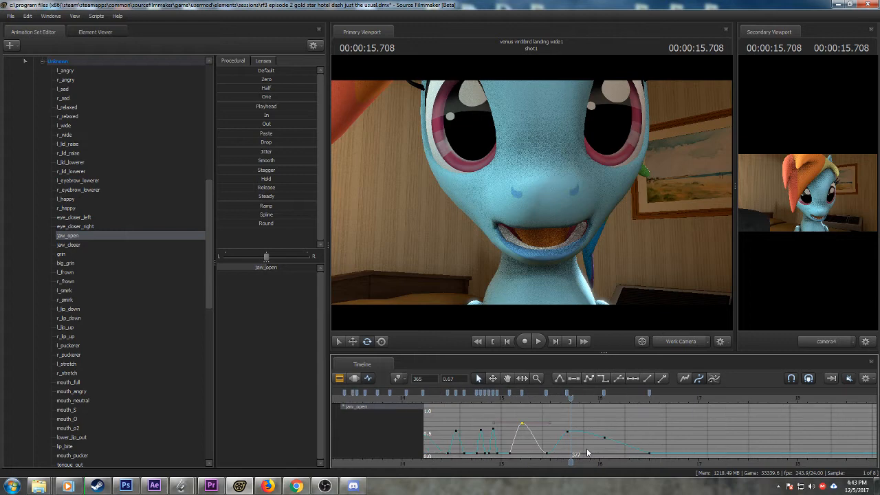
left_click(471, 399)
key("space")
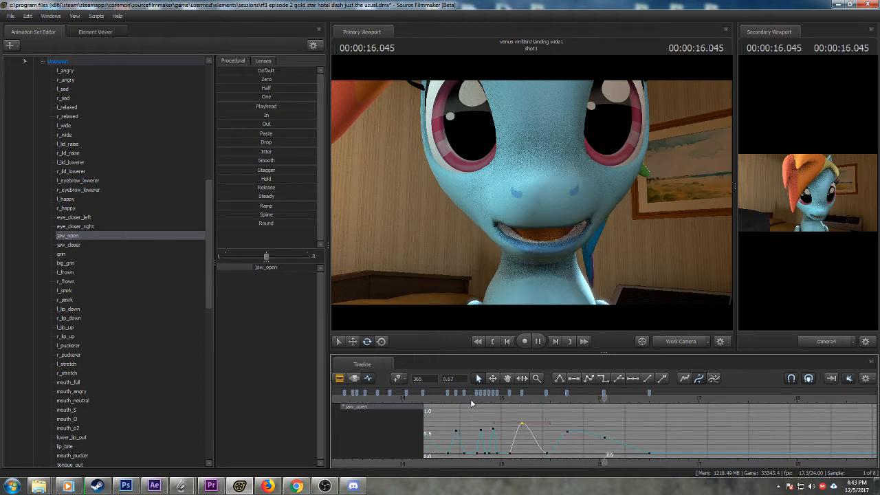
key("space")
- Key jaw_open closed at 16.583 s and open to about 0.47 at 16.666 s
scroll(622, 422, "up", 2)
left_click_drag(633, 399, 645, 400)
scroll(634, 439, "up", 2)
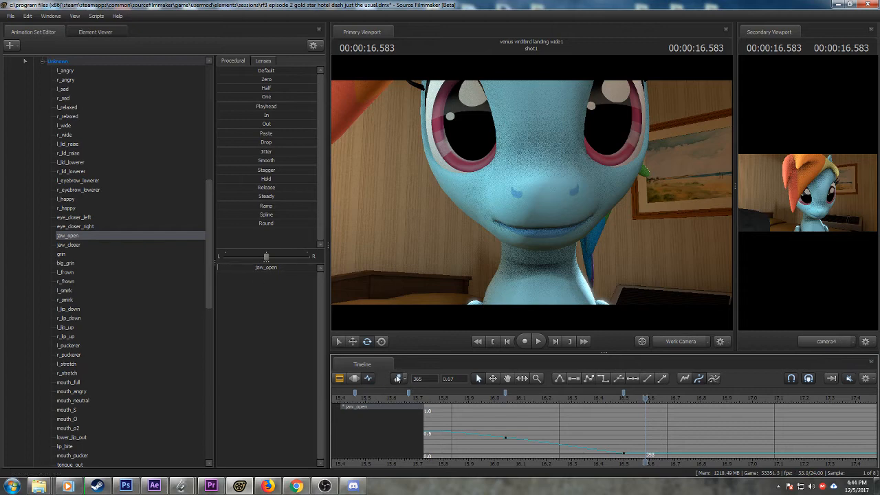
left_click_drag(645, 398, 667, 399)
left_click_drag(242, 268, 287, 269)
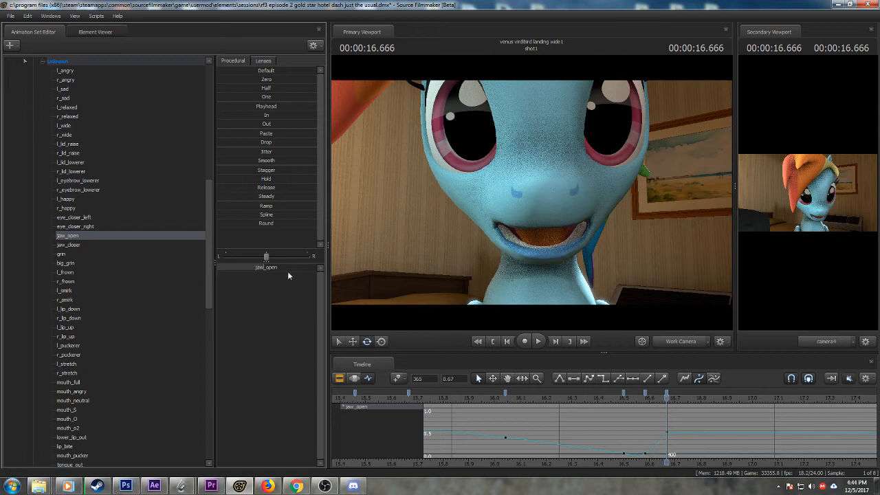
- Apply linear tangents to the closed jaw_open keys at 16.5 s and 16.583 s, and key the jaw closed at 16.708 s
left_click(625, 393)
left_click(562, 379)
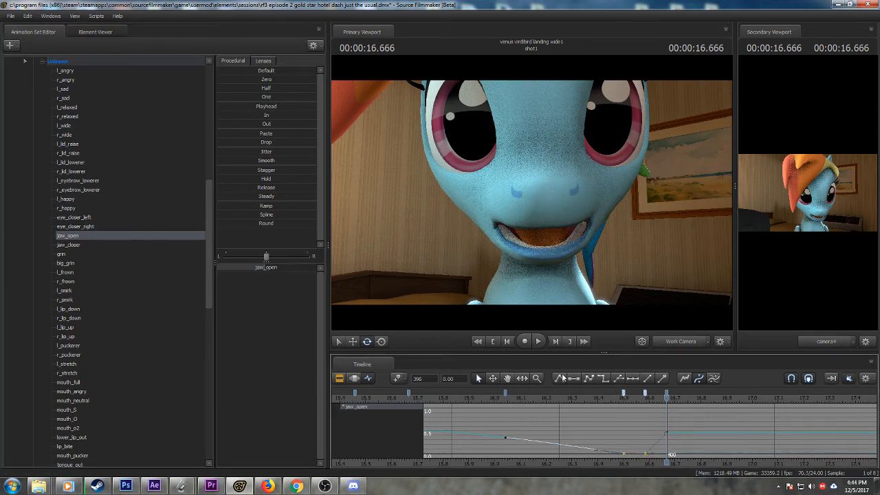
scroll(661, 436, "up", 2)
left_click_drag(579, 398, 680, 408)
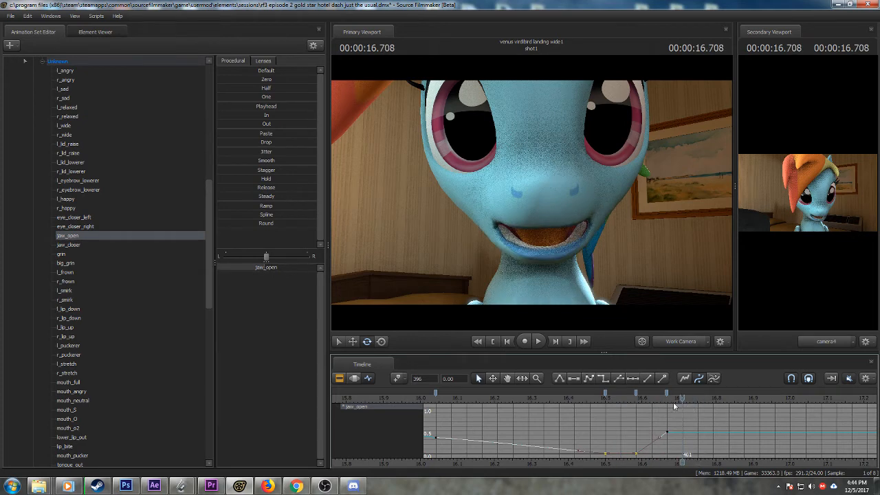
left_click_drag(272, 268, 166, 268)
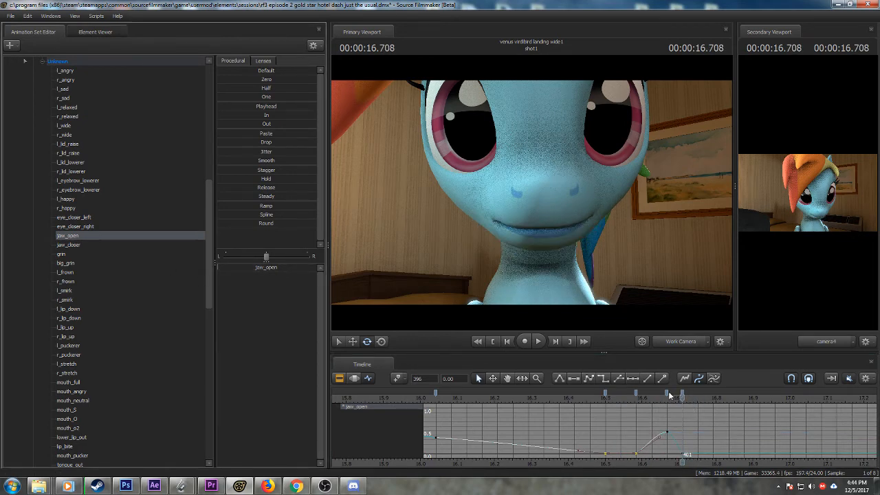
- Shift the 0.47 peak to frame 399 and the two closed keys before it to frames 394 and 396, then play it back
left_click_drag(666, 393, 658, 392)
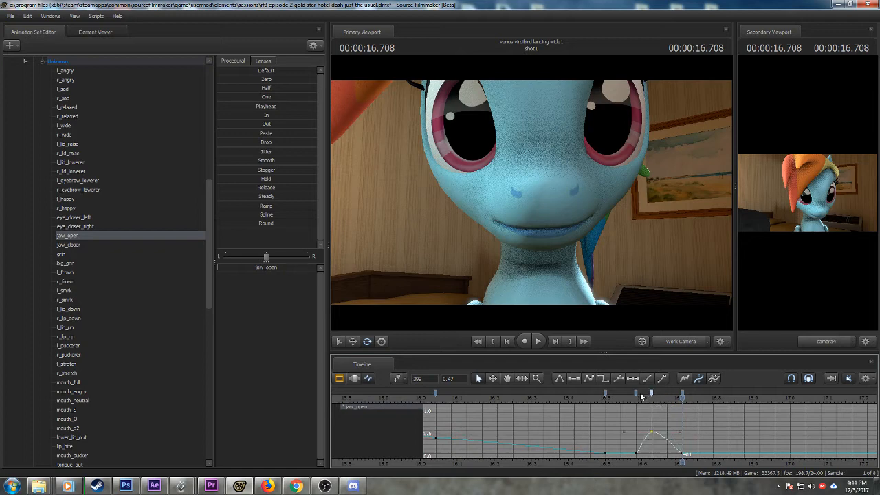
left_click(606, 393)
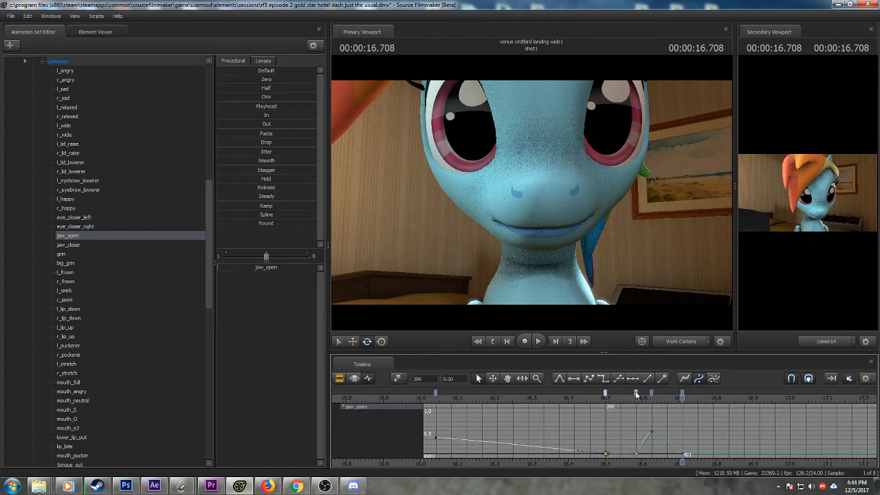
left_click_drag(604, 392, 627, 407)
left_click(544, 398)
key("space")
key("space")
key("space")
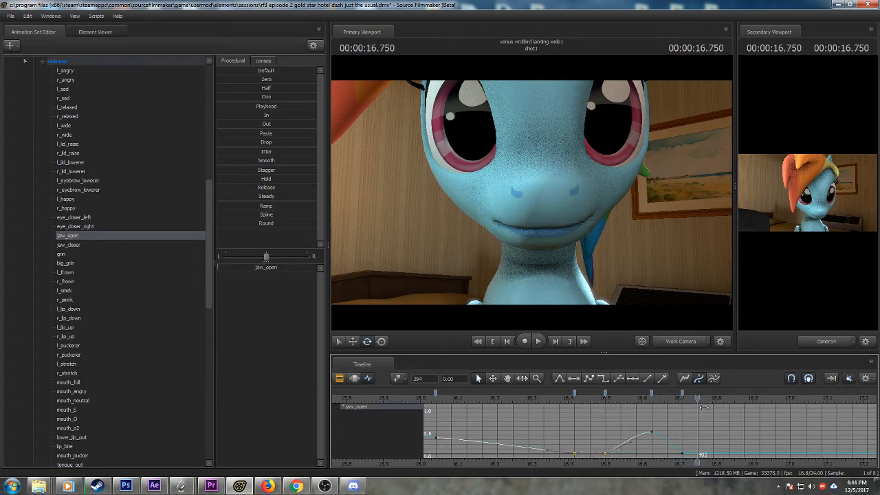
- Add a short jaw_open pulse, opening to about 0.5 at 16.75 s and closing fully at 16.791 s
left_click_drag(228, 269, 267, 268)
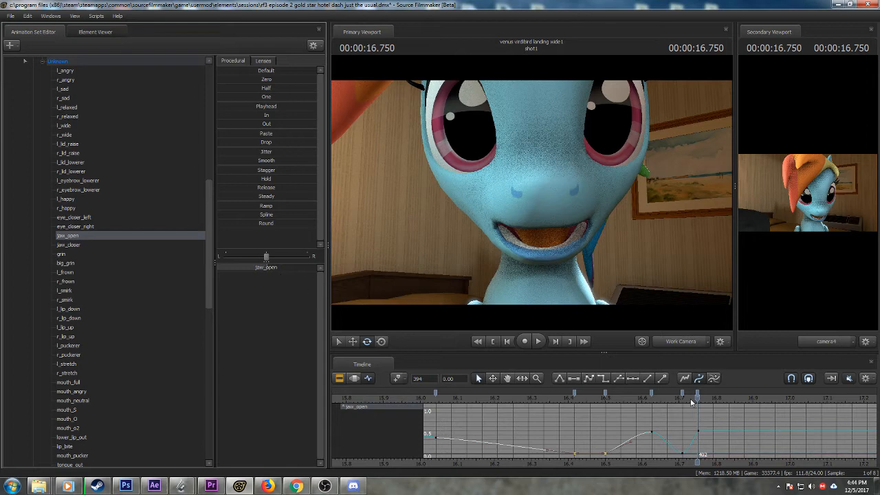
left_click_drag(699, 396, 714, 398)
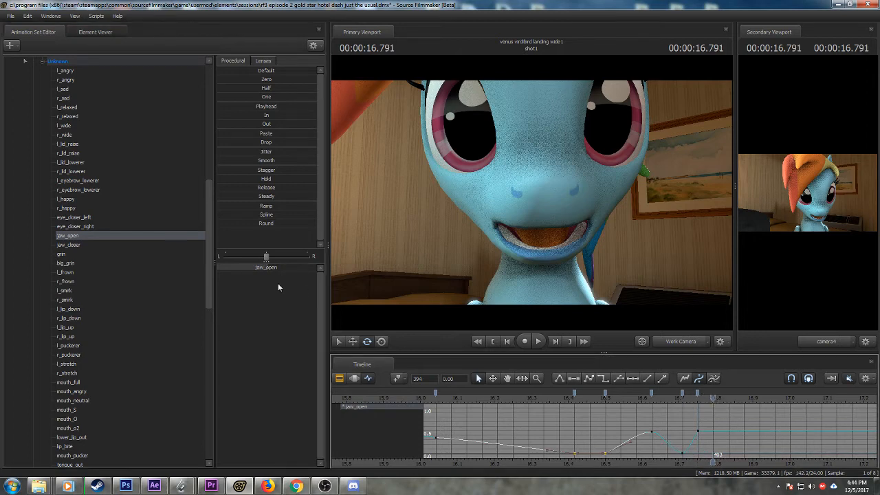
left_click_drag(267, 269, 254, 269)
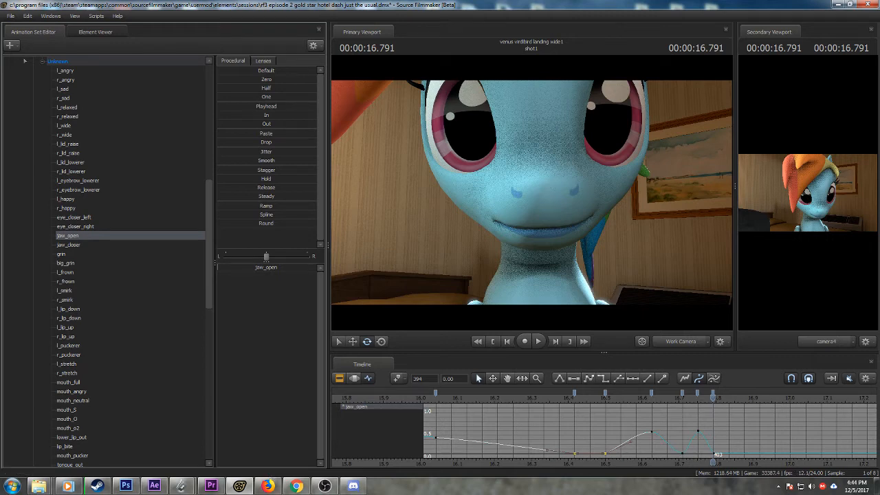
scroll(652, 468, "down", 2)
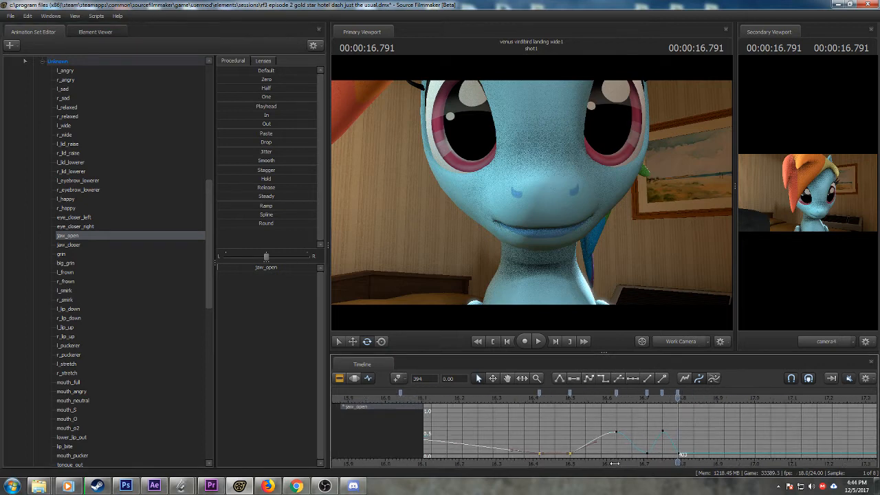
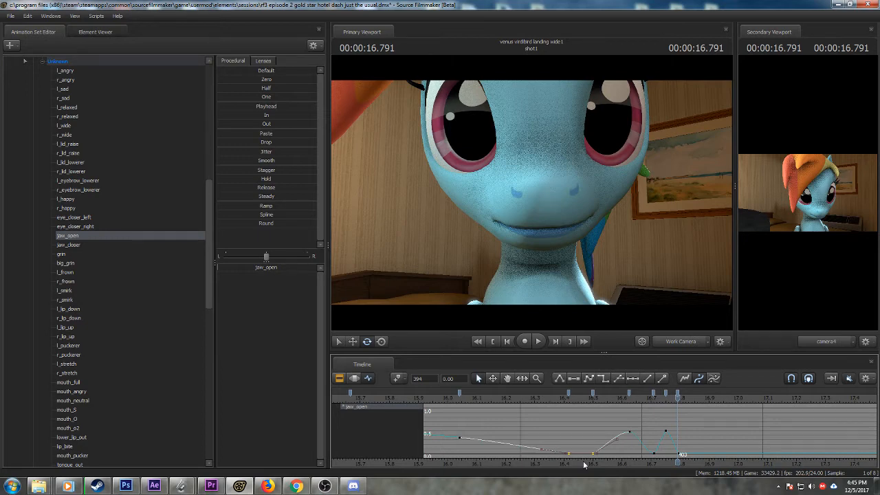
- Play back the jaw animation from about 16.29 s to check the latest mouth movements against the dialogue
key("Right")
key("Right")
key("Right")
key("Right")
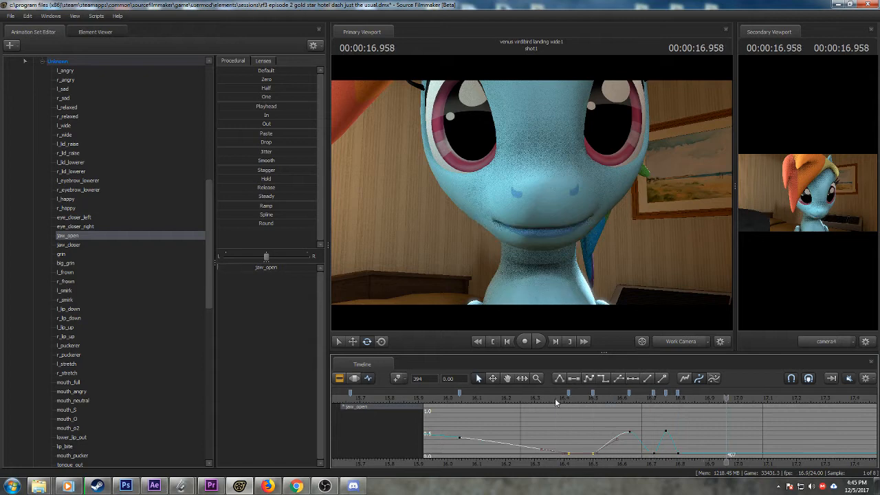
middle_click_drag(614, 464, 553, 460)
scroll(551, 450, "down", 2)
left_click(531, 401)
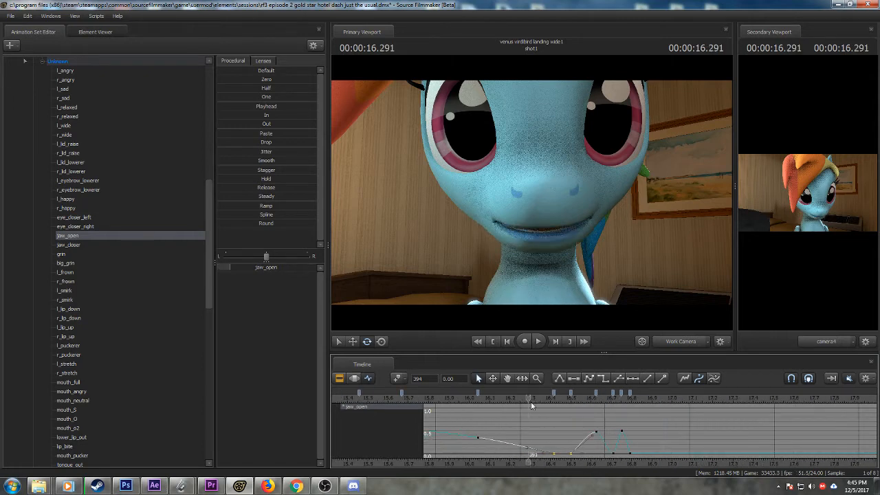
key("space")
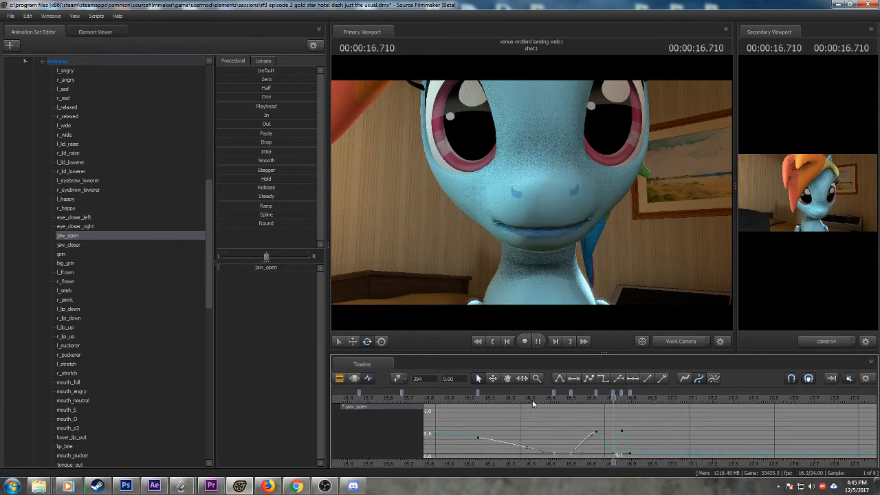
key("space")
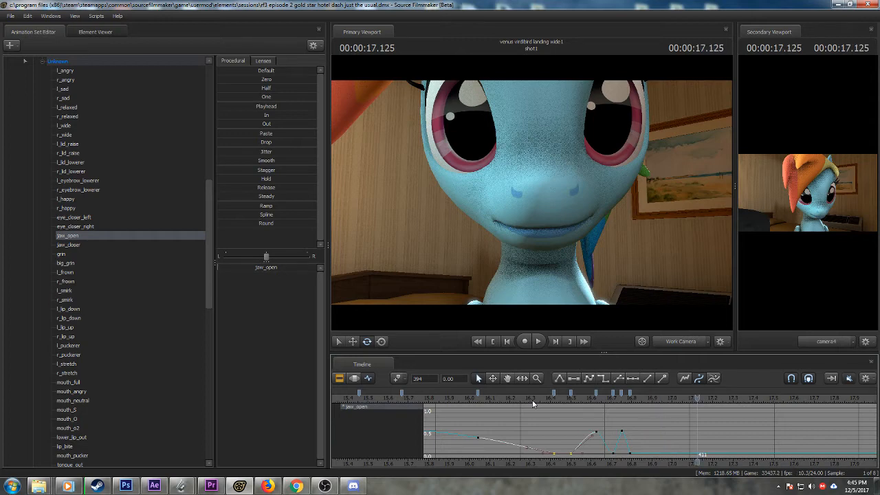
key("space")
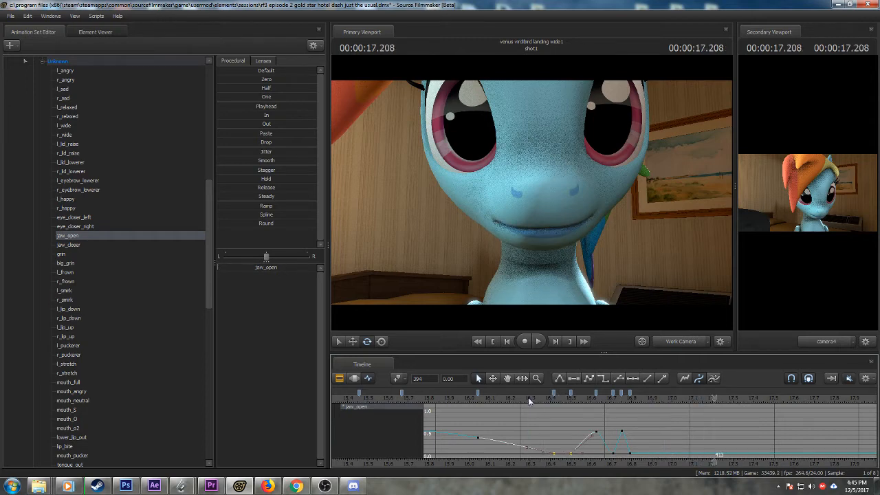
key("space")
scroll(608, 425, "up", 2)
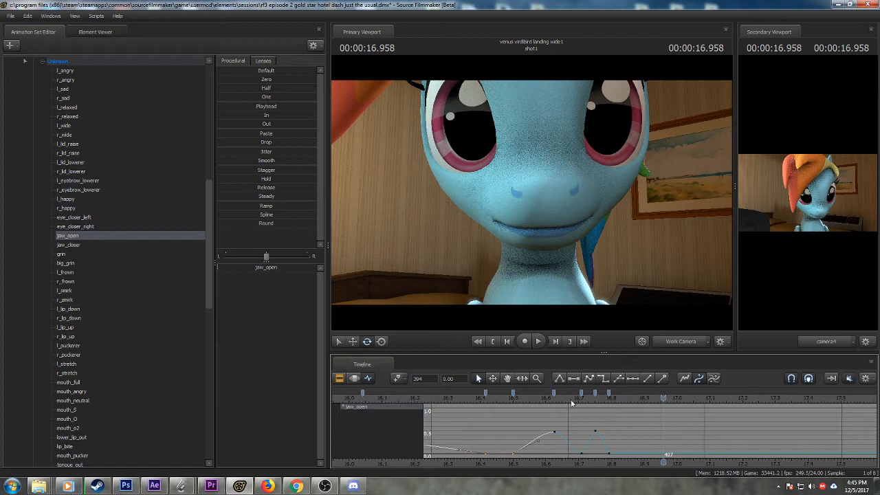
- Key jaw_open closed at 16.875 s and open to about 0.6 at 16.958 s
left_click_drag(577, 408, 637, 407)
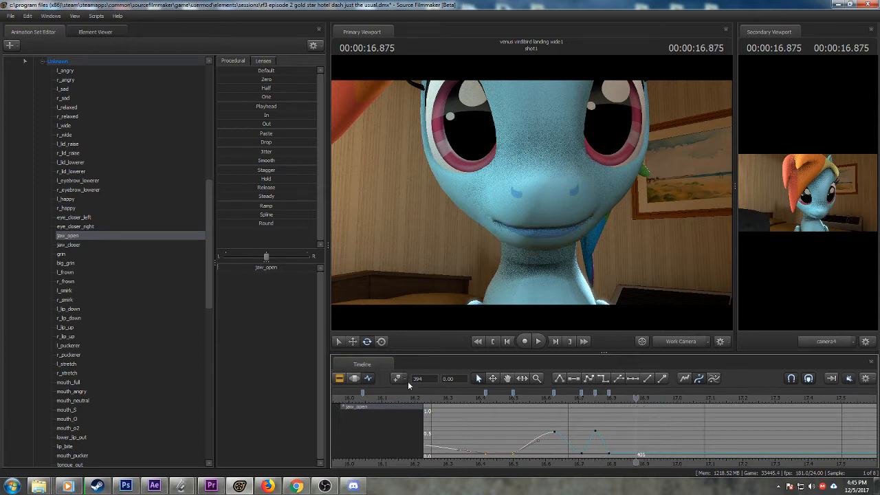
key("Right")
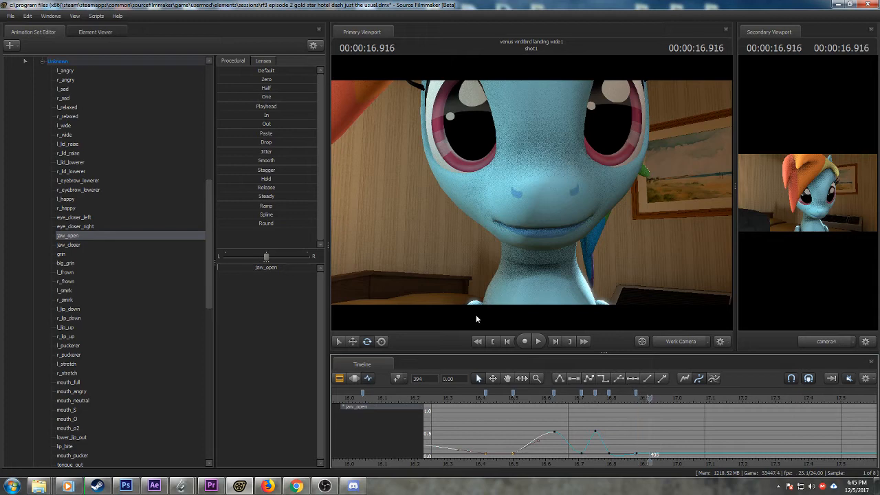
scroll(650, 443, "up", 2)
left_click_drag(611, 399, 652, 404)
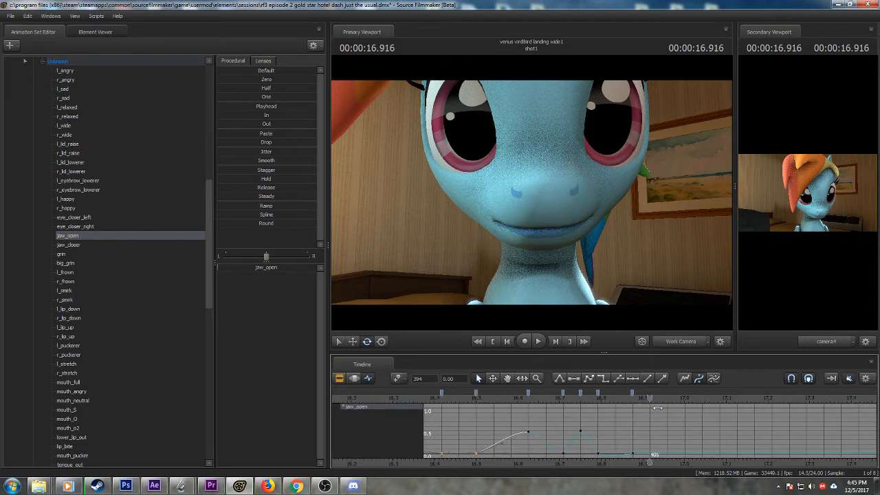
key("Right")
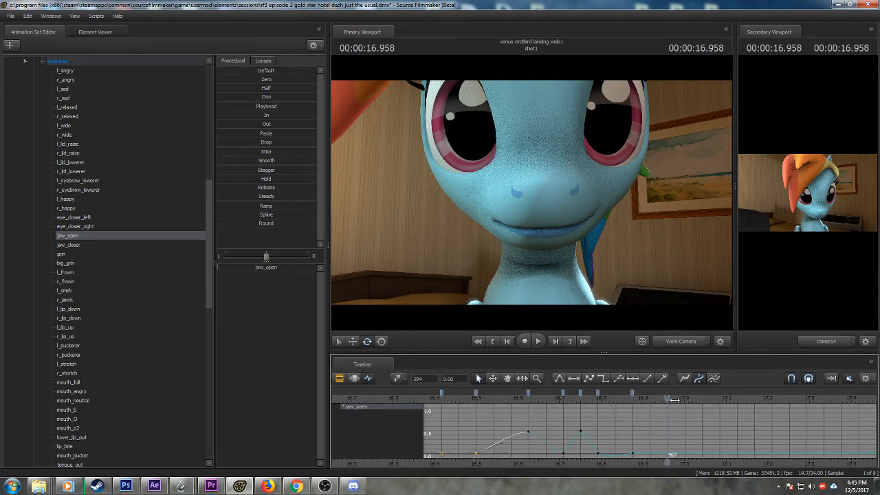
left_click_drag(240, 267, 296, 267)
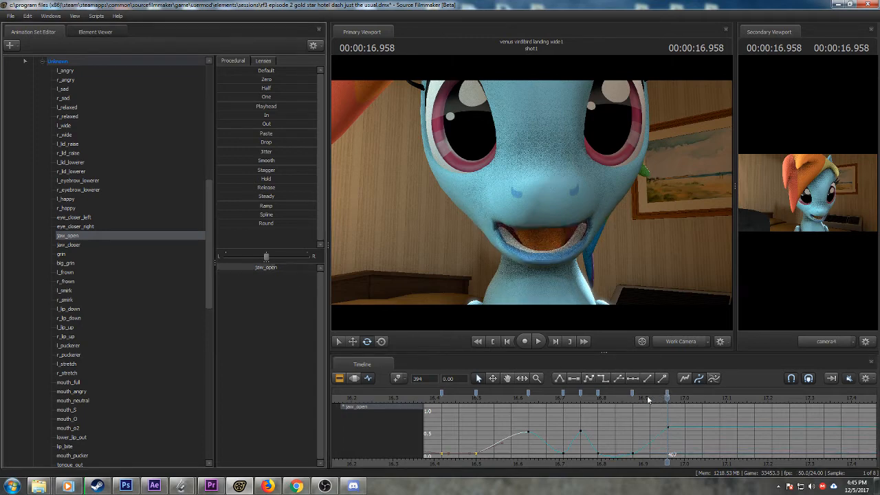
- Shift the closed key before the 16.958 s peak to frame 406, and apply linear tangents to it and the closed key at 16.791 s
left_click_drag(633, 394, 649, 394)
left_click(597, 393, "ctrl")
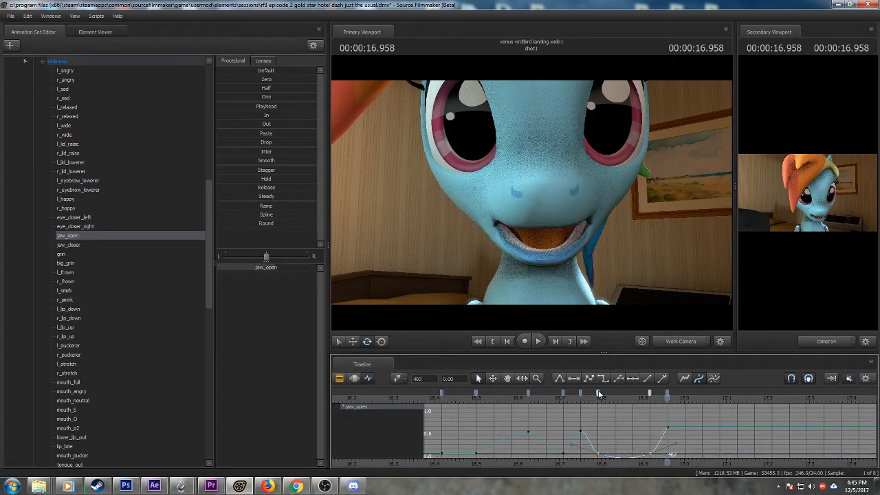
left_click(563, 377)
key("Left")
key("Right")
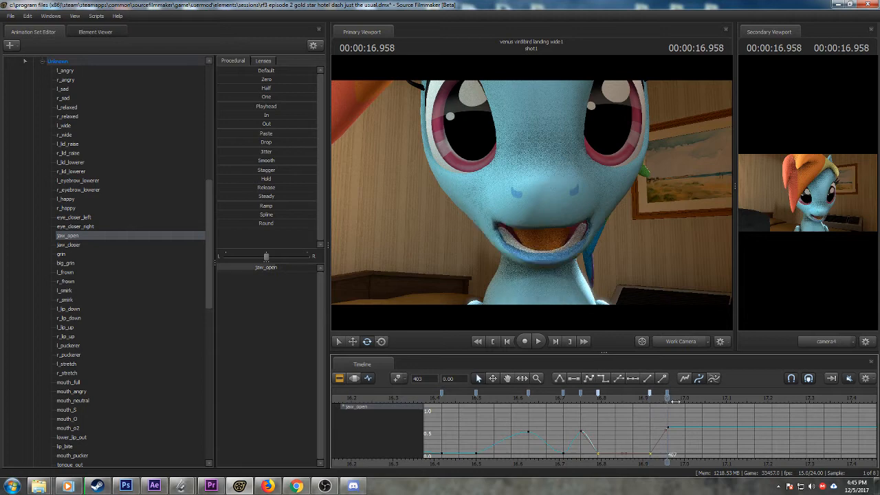
- Key jaw_open fully closed at 17.0 s and play back the new pulse
key("Right")
left_click_drag(271, 269, 206, 271)
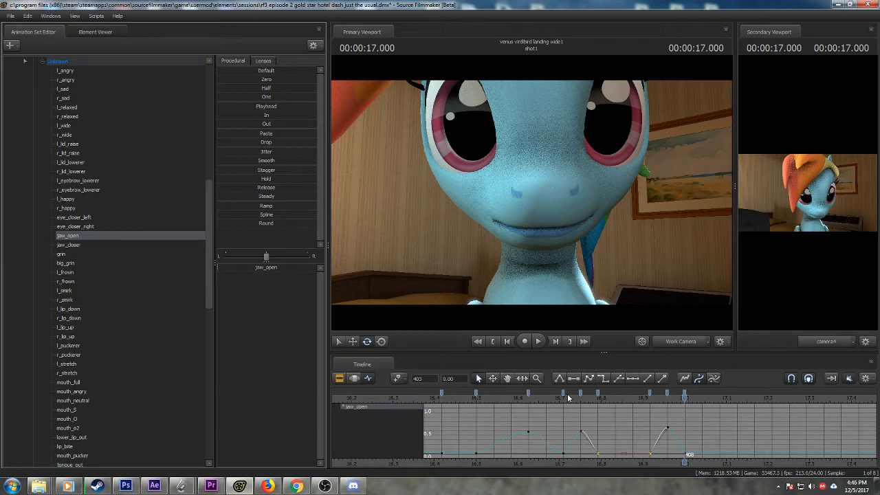
right_click_drag(617, 459, 590, 459, "alt")
left_click_drag(510, 399, 558, 403)
key("space")
key("space")
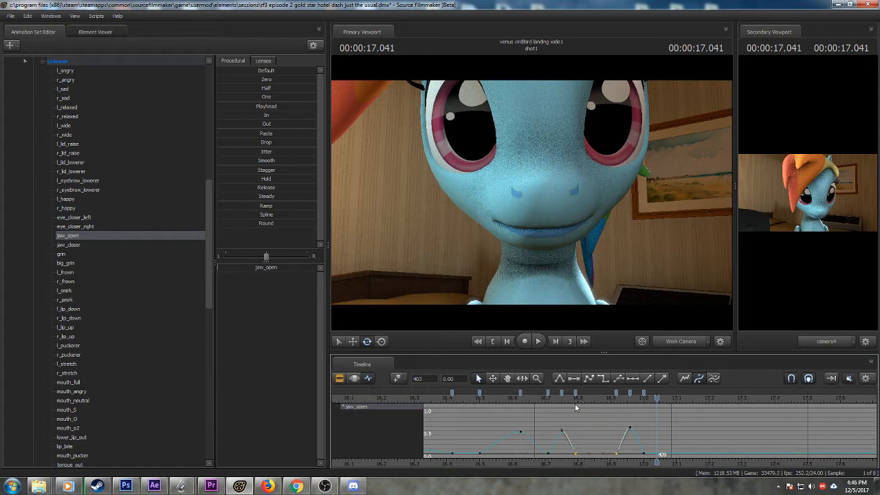
- Replay the jaw pulses from about 16.4 s to 17.1 s several times to judge their timing
left_click(451, 398)
key("space")
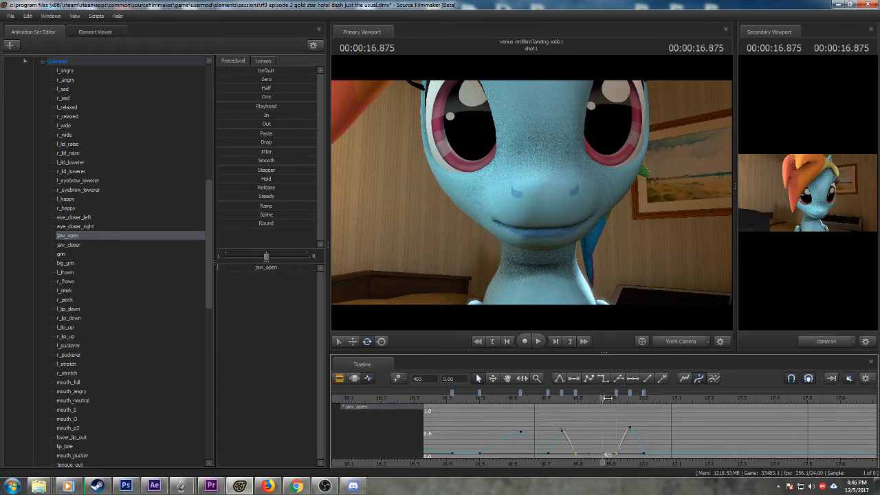
key("space")
left_click_drag(664, 407, 701, 407)
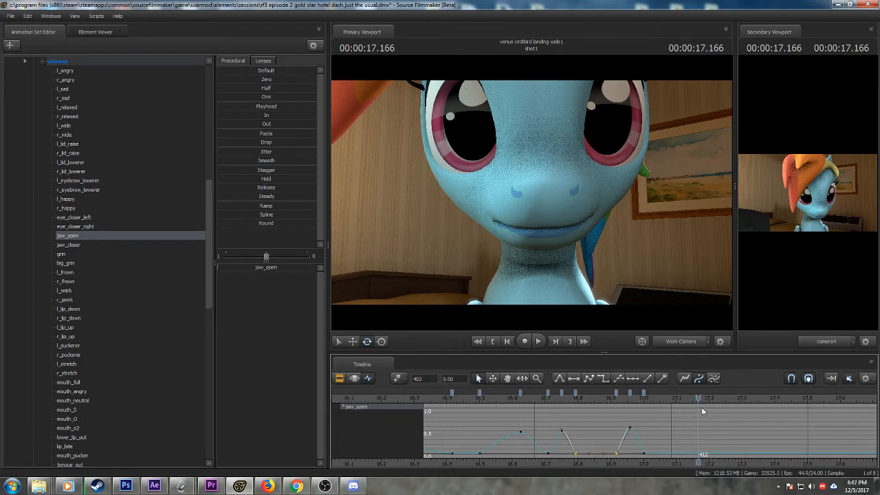
left_click(466, 399)
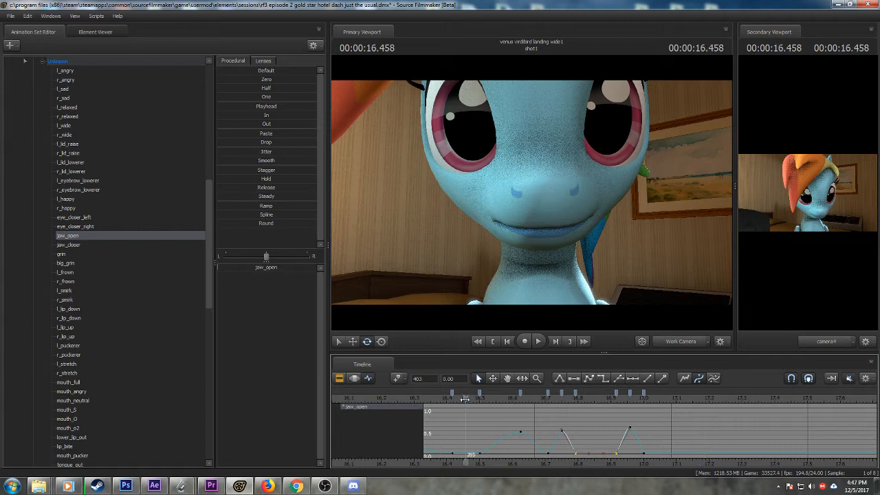
key("space")
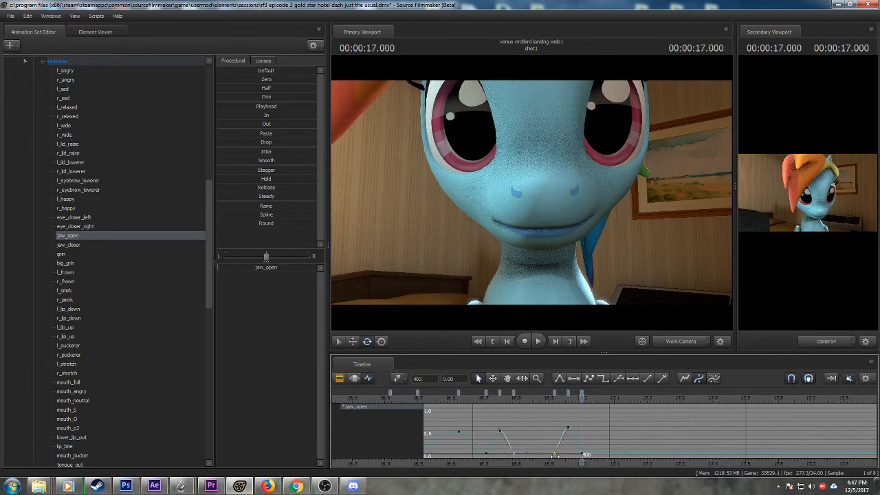
left_click(446, 400)
key("space")
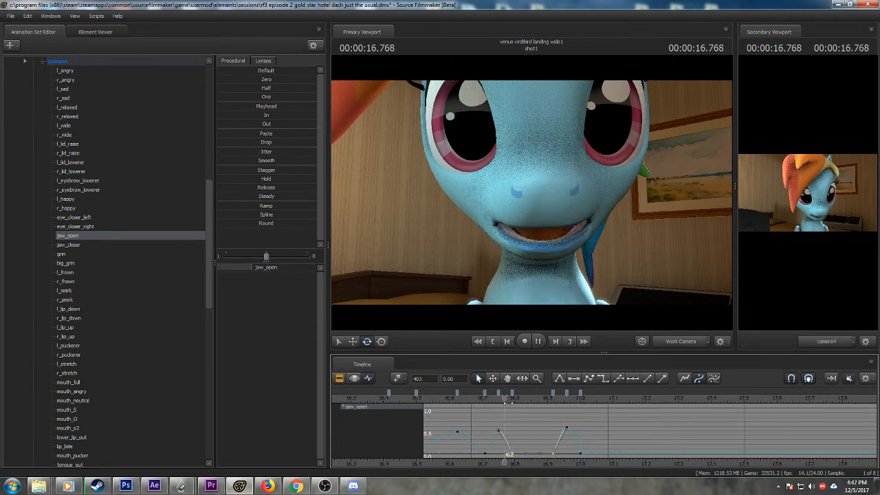
key("space")
- Add a jaw_open pulse closed at 17.166 s, open to about 0.55 at 17.25 s, and closed again at 17.375 s
left_click_drag(551, 402, 636, 413)
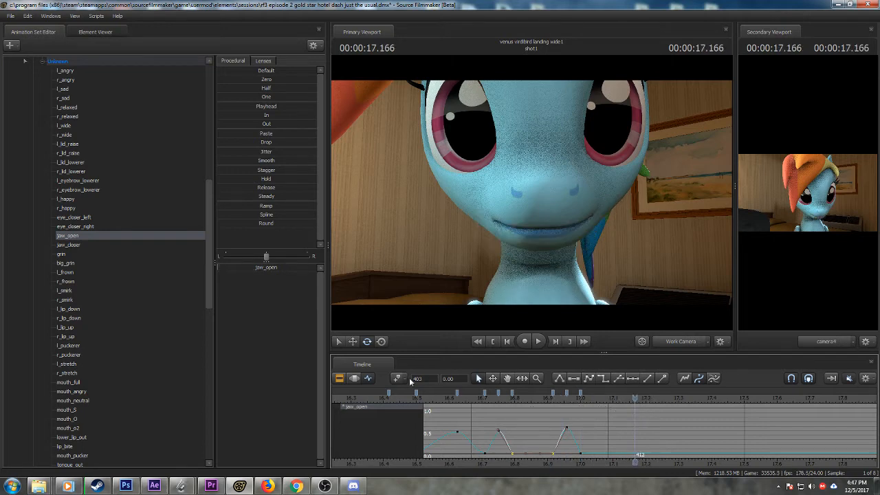
left_click(665, 407)
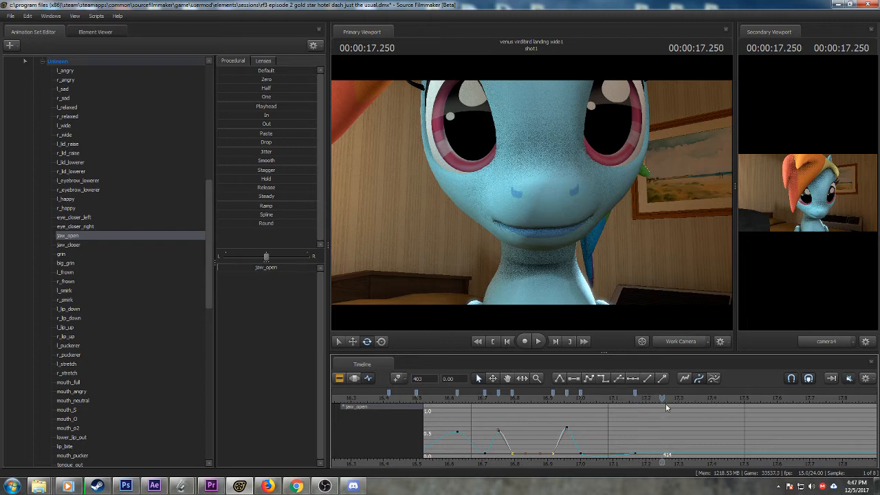
left_click_drag(267, 268, 278, 267)
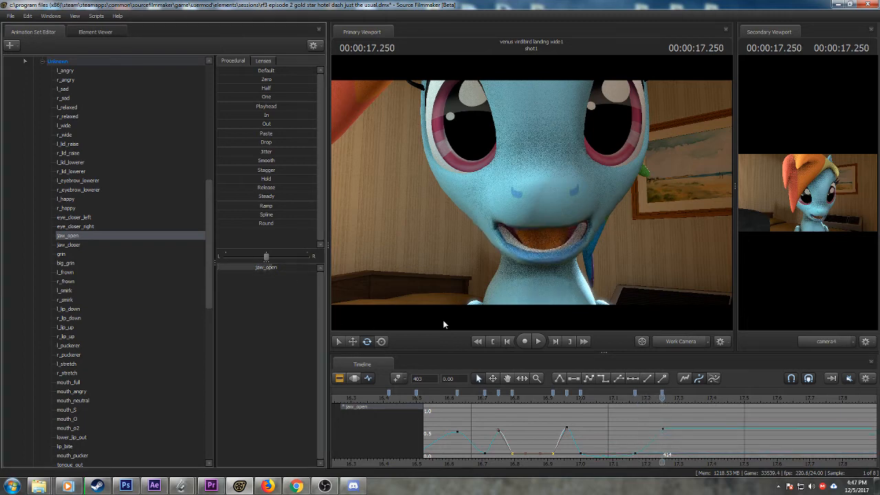
left_click_drag(681, 411, 703, 412)
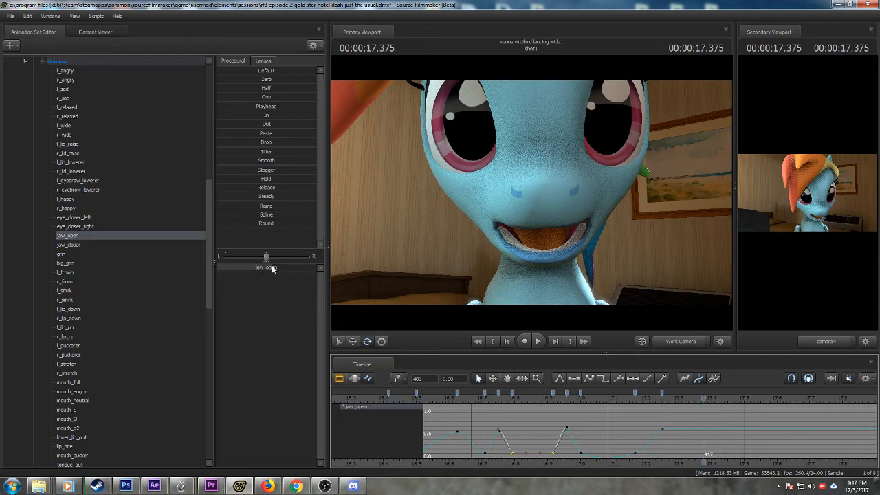
left_click_drag(274, 268, 220, 267)
- Apply linear tangents to the closed jaw_open keys at 17.0 s and 17.166 s, then play the animation back
left_click(635, 393)
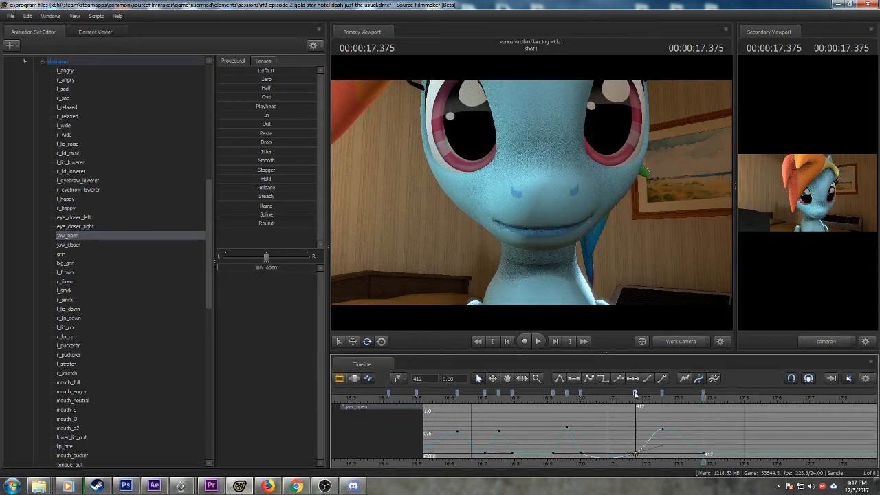
left_click(581, 393)
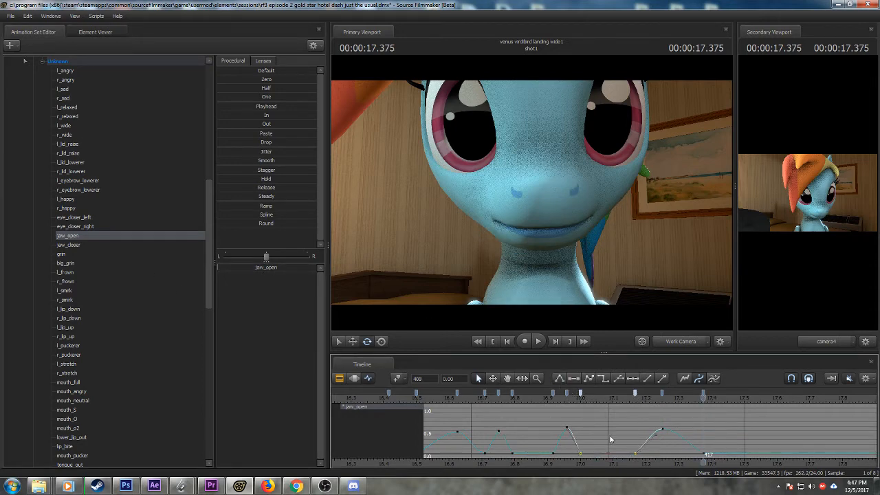
scroll(557, 457, "down", 2)
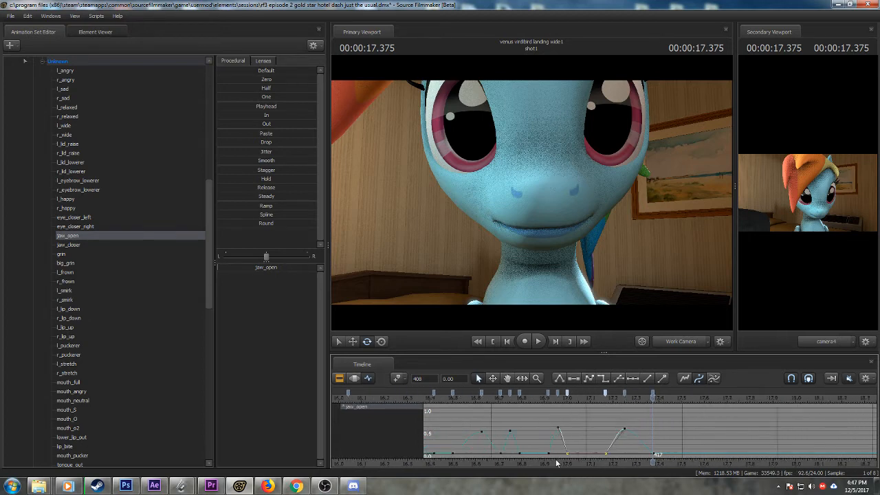
scroll(559, 450, "down", 2)
left_click(530, 401)
key("space")
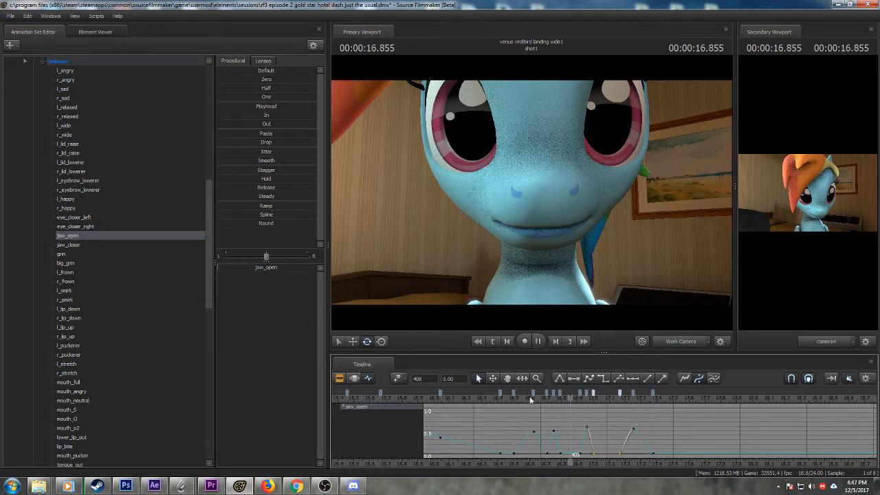
key("space")
- Add a jaw_open pulse closed at 17.416 s, open to about 0.5 at 17.5 s, and closed again at 17.666 s
left_click_drag(600, 404, 666, 405)
scroll(656, 426, "up", 3)
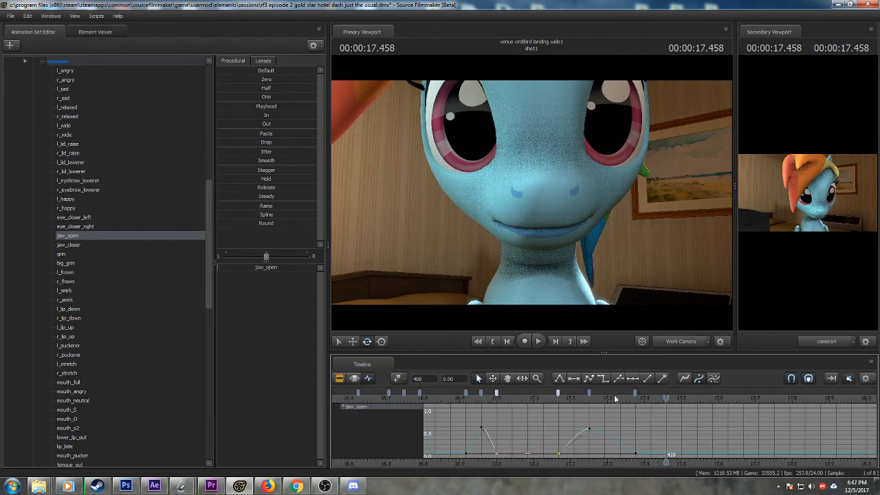
left_click_drag(614, 396, 682, 399)
left_click(402, 377)
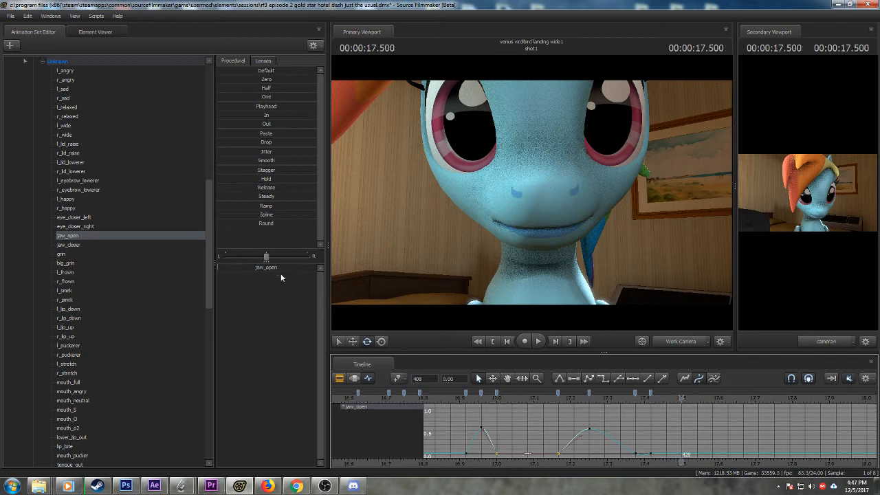
left_click_drag(281, 276, 319, 268)
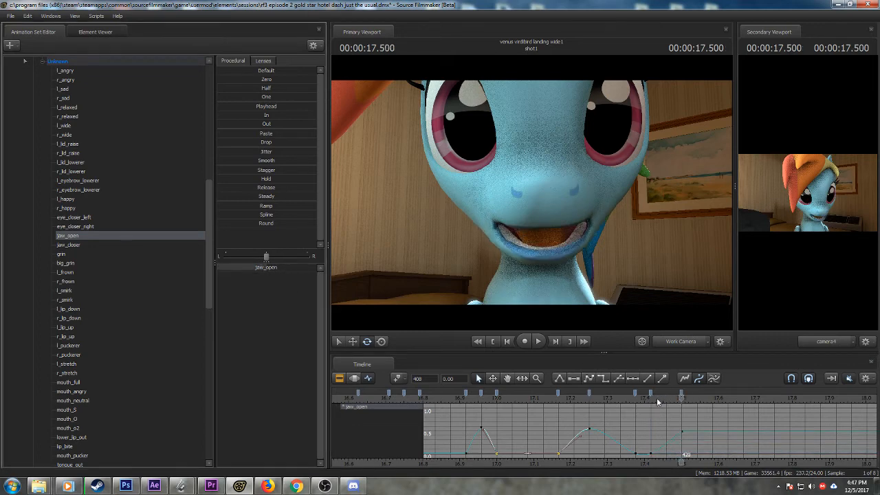
left_click_drag(711, 410, 738, 413)
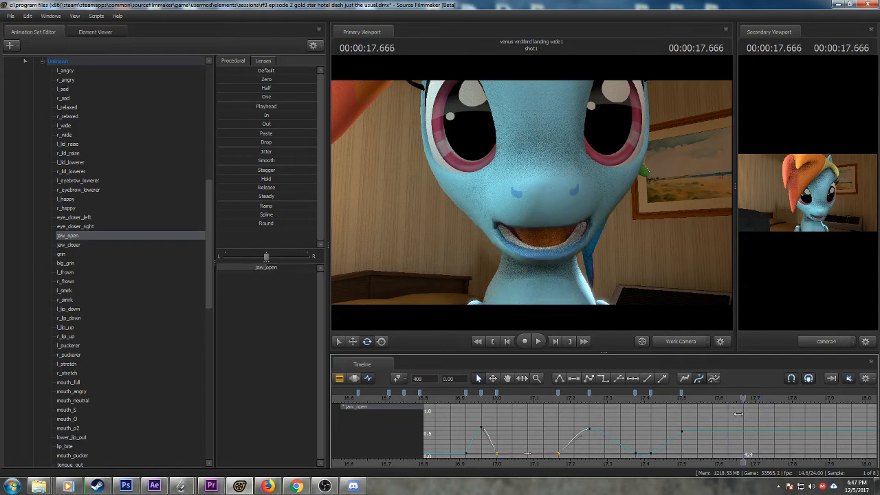
left_click_drag(271, 269, 219, 269)
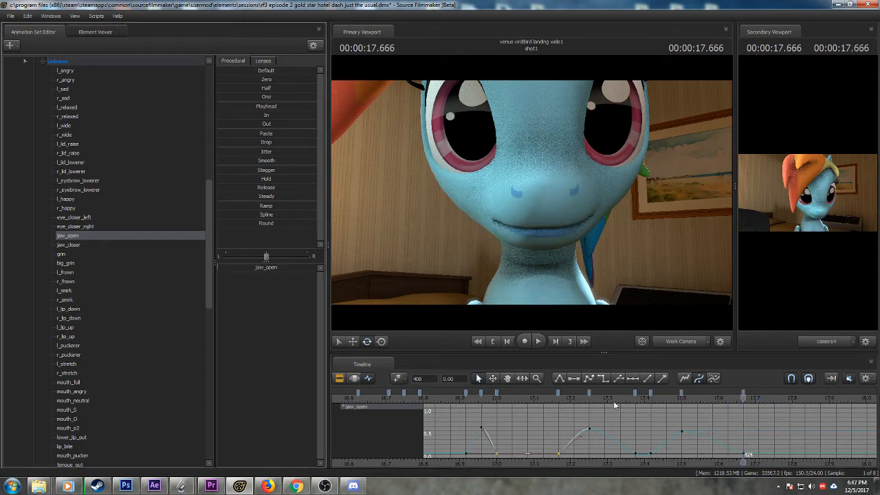
- Apply linear tangents to the closed jaw_open keys at frames 417 and 418 and play back the result
left_click(650, 393)
left_click(635, 393, "shift")
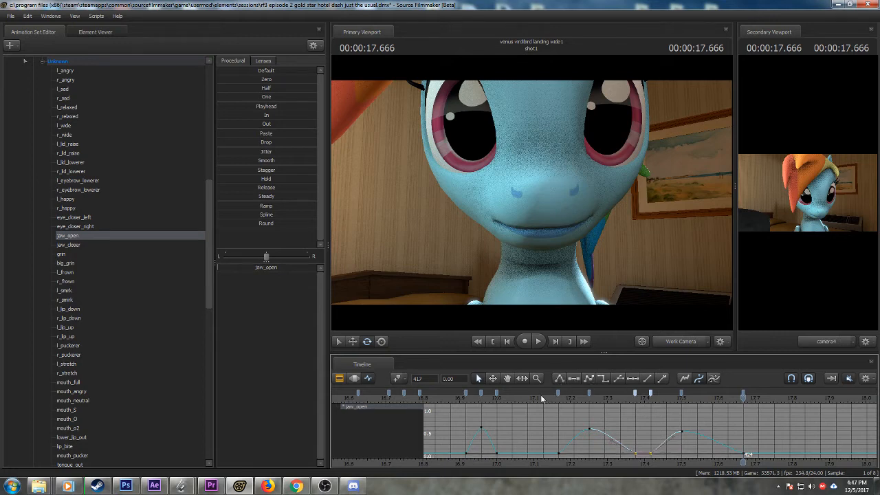
key("space")
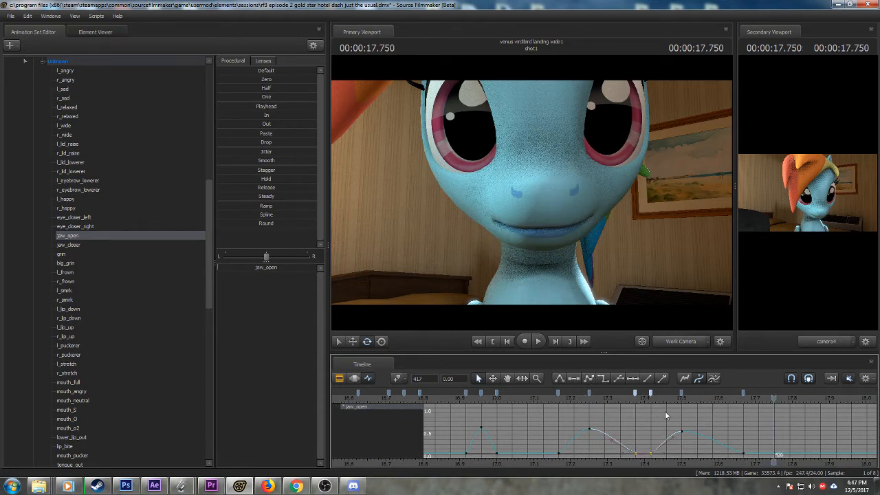
- Save the session and play back the jaw_open animation across the existing mouth pulses up to about 18.3 s
key("ctrl+s")
middle_click_drag(654, 462, 579, 463)
scroll(579, 463, "down", 2)
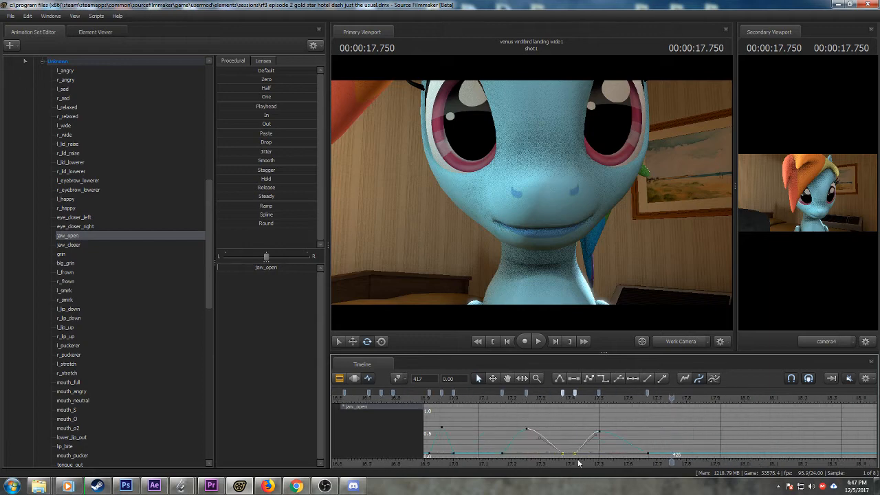
scroll(578, 463, "down", 3)
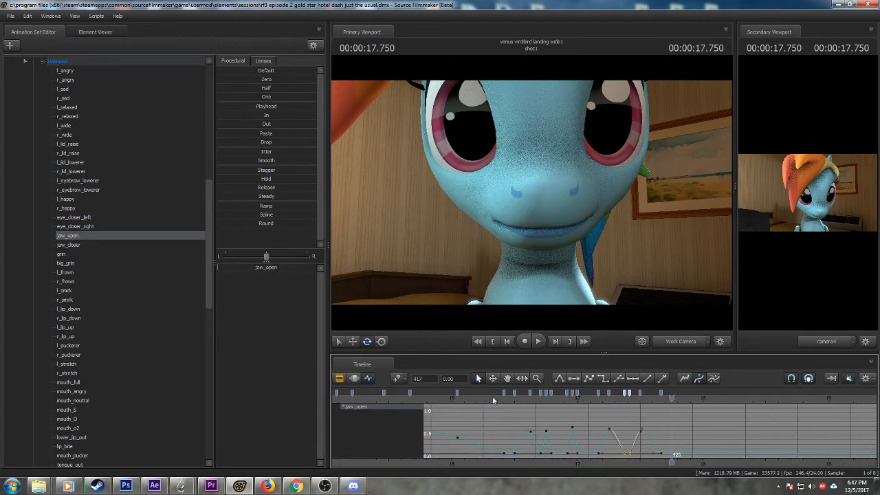
key("space")
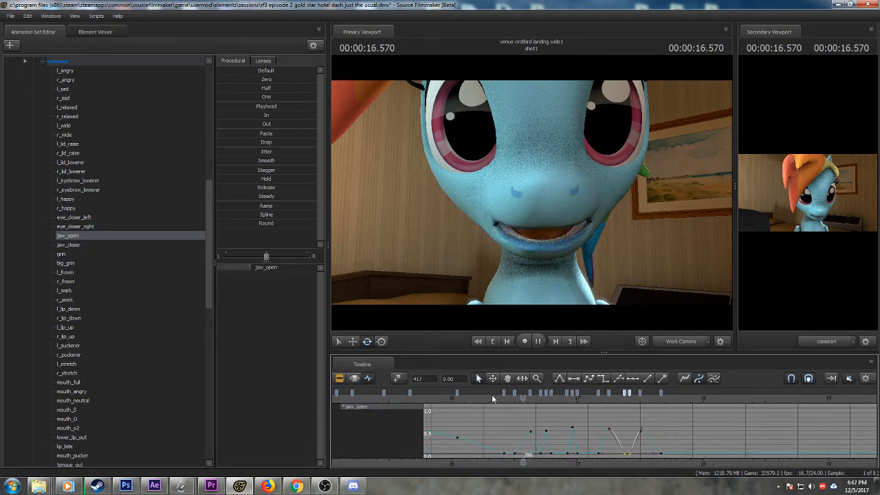
key("space")
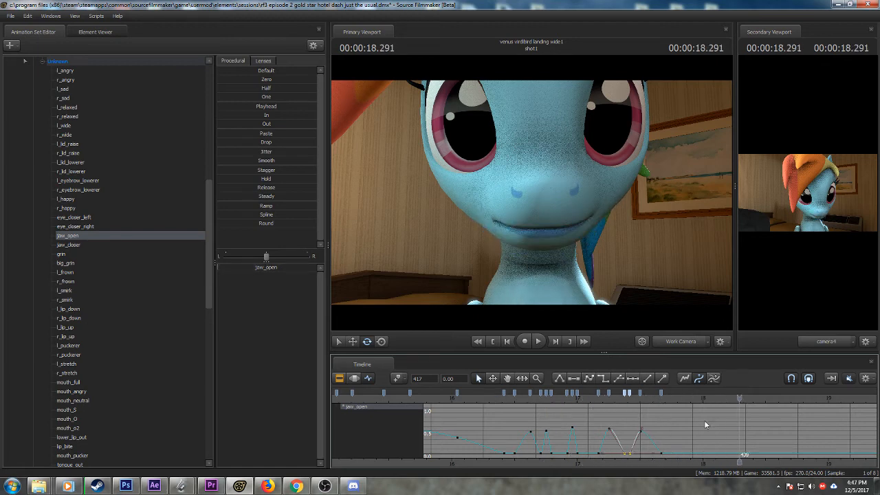
- Move the last closed jaw_open key to frame 425 and add an open key of about 0.5 at 17.916 s
scroll(662, 444, "up", 3)
scroll(663, 447, "up", 2)
left_click_drag(546, 401, 590, 395)
left_click_drag(504, 401, 641, 410)
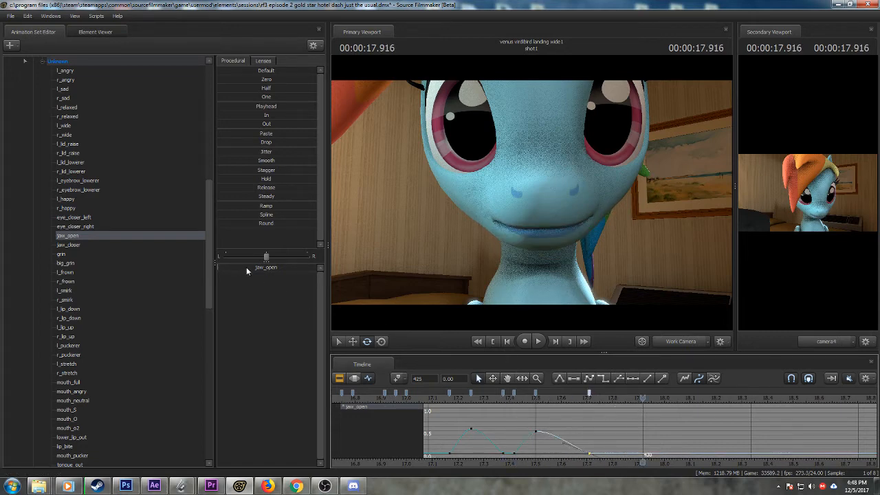
left_click_drag(245, 267, 294, 270)
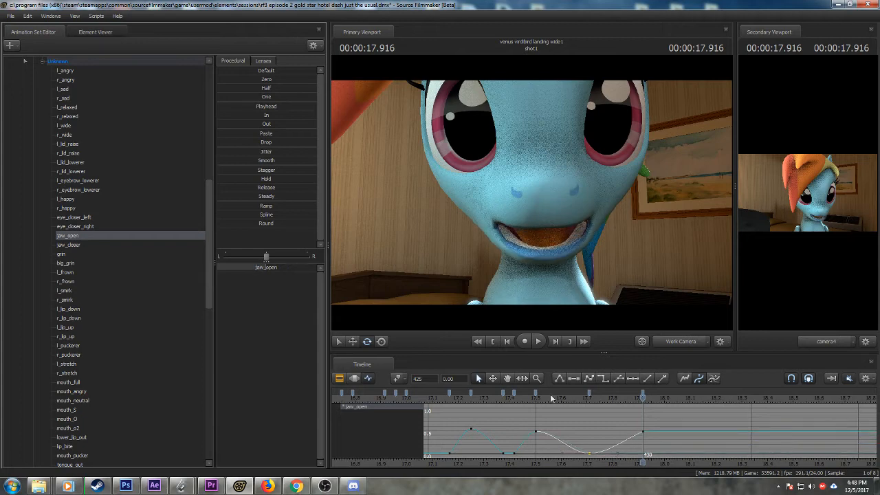
- Shift the last open jaw_open key to 17.875 s and play the animation back
left_click_drag(492, 399, 633, 399)
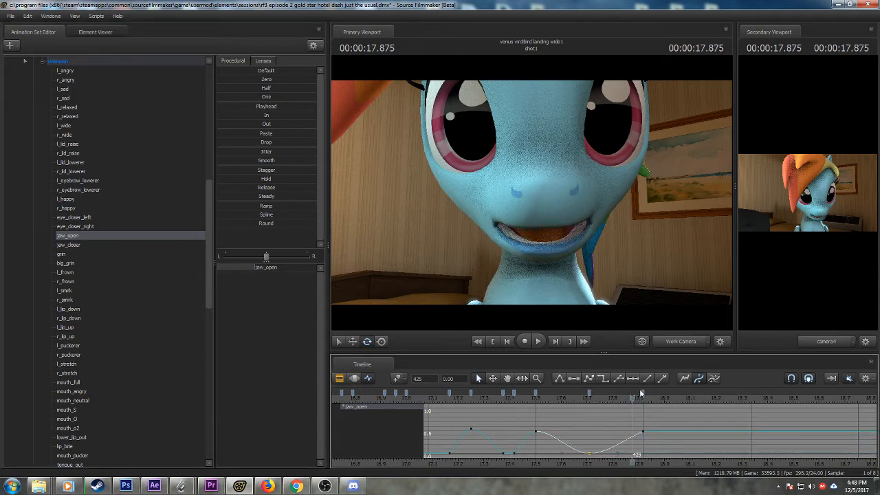
key("space")
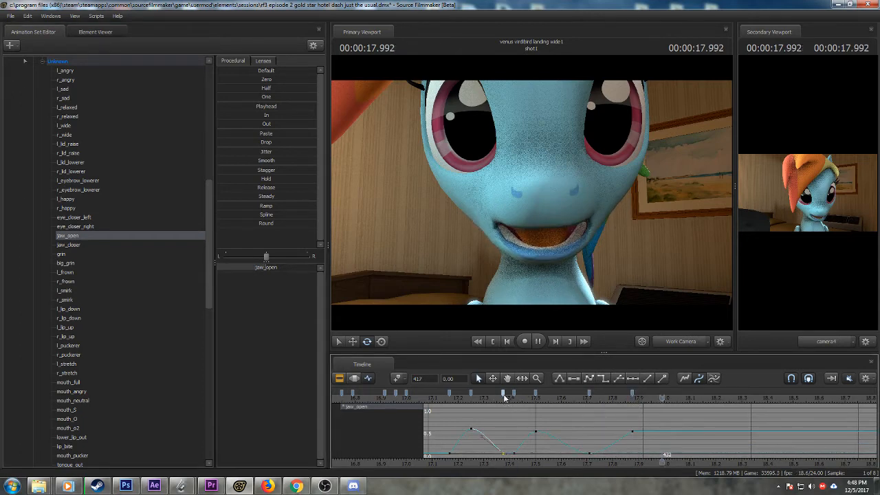
left_click(489, 399)
key("space")
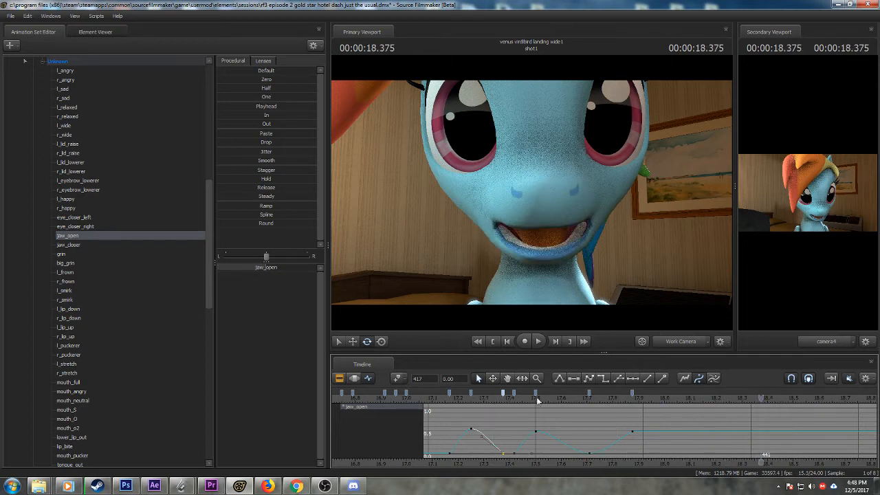
- Lower the jaw_open key at 17.875 s to about 0.25 and play the animation back
left_click(633, 399)
left_click_drag(266, 268, 242, 267)
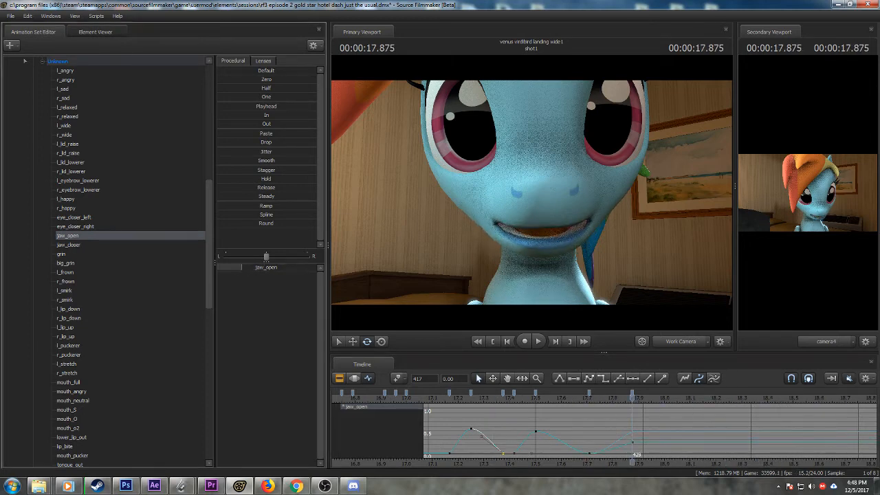
left_click(488, 397)
key("space")
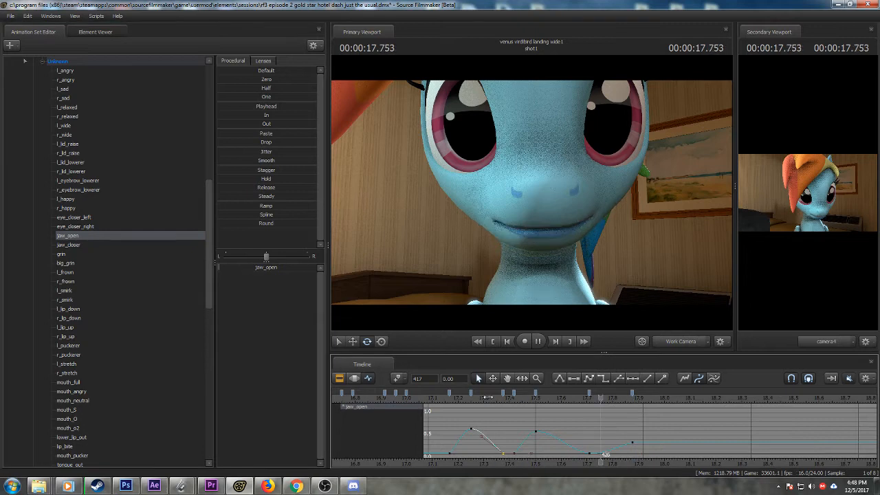
key("space")
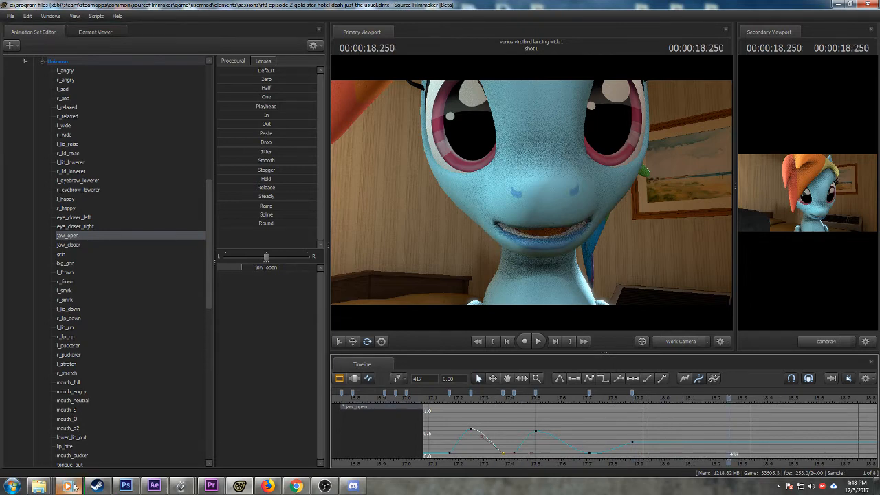
- Play back the jaw animation repeatedly from different starting points, including 17.166 s, to check the mouth timing
mouse_move(68, 486)
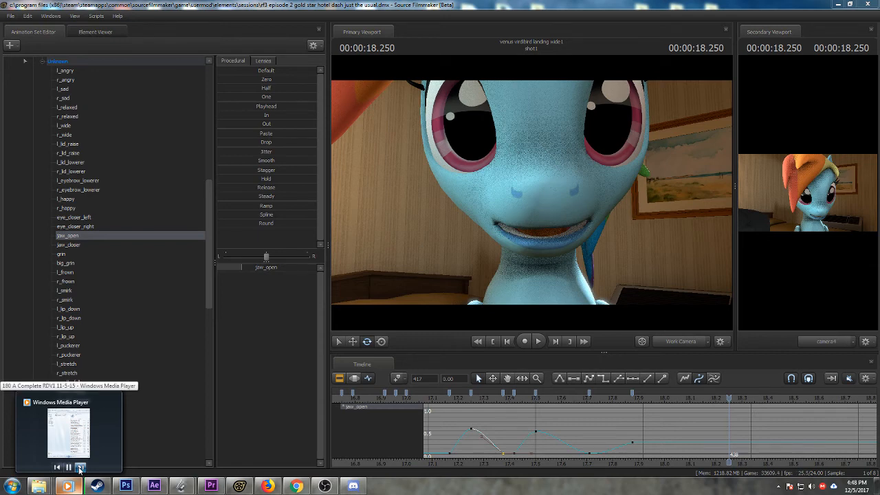
left_click(492, 398)
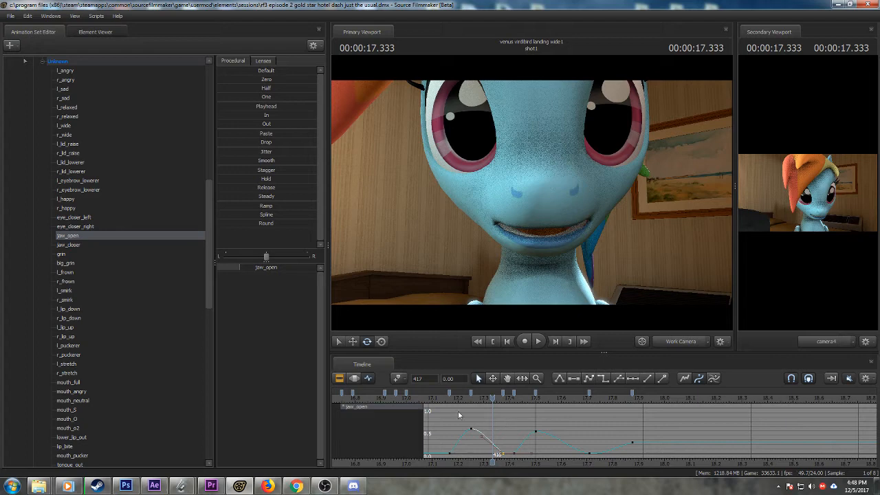
left_click(450, 394)
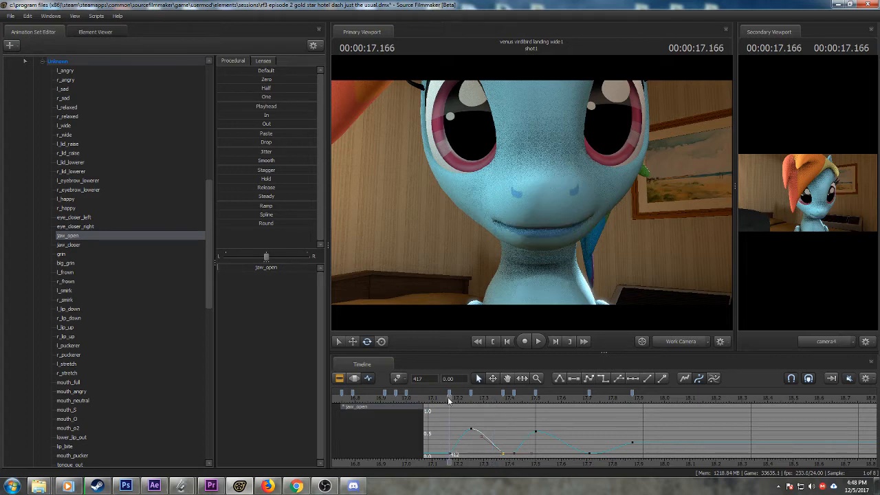
key("space")
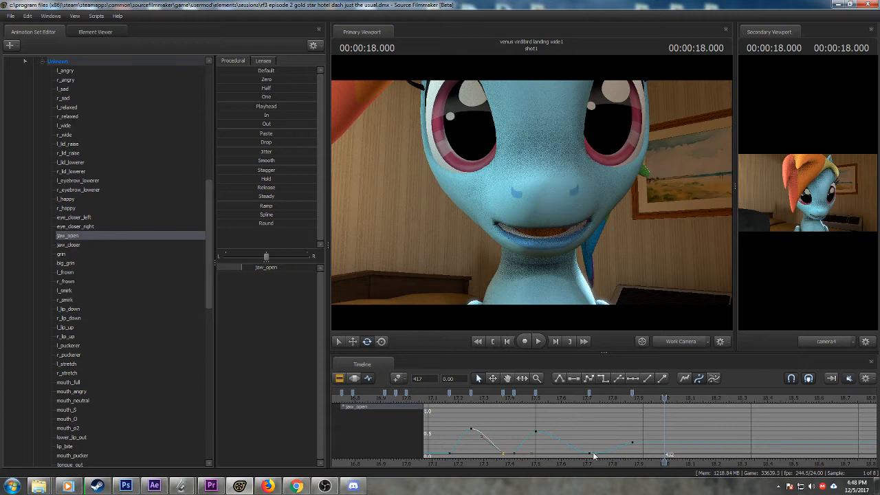
scroll(593, 452, "down", 4)
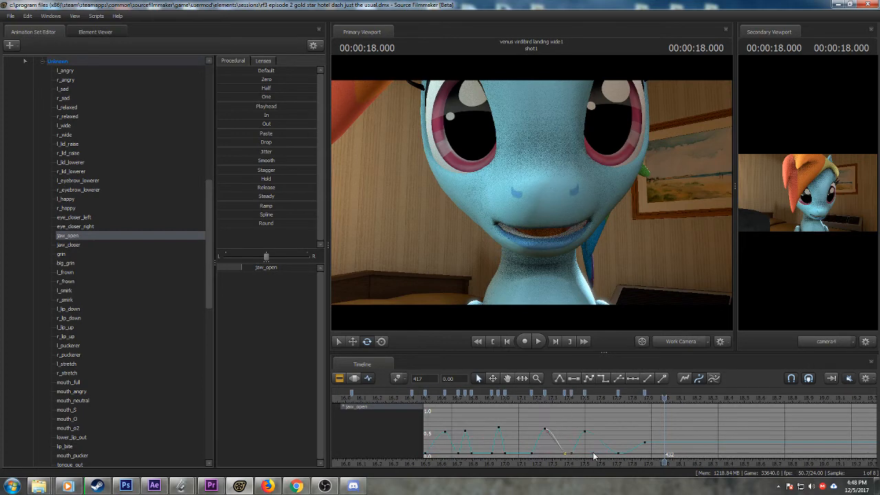
left_click(486, 400)
key("space")
scroll(626, 433, "up", 4)
left_click(564, 401)
key("space")
key("space")
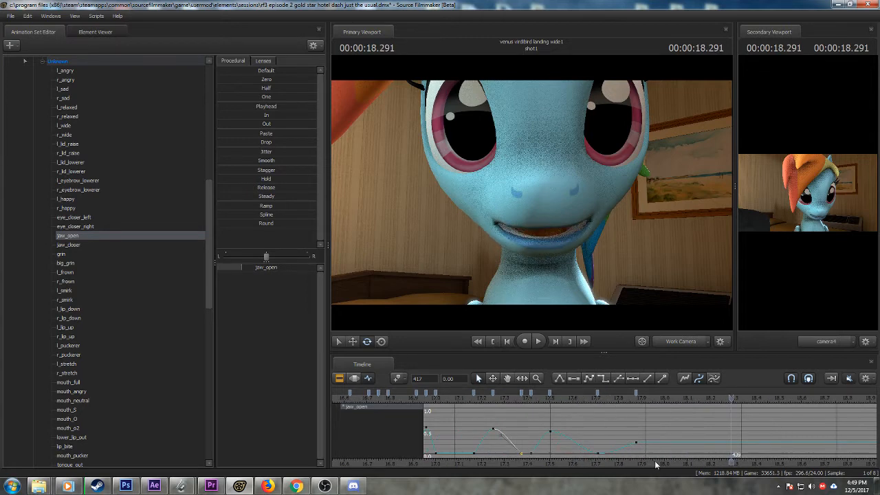
- Add a nearly closed jaw_open key of about 0.05 at 18.333 s
middle_click_drag(609, 446, 537, 445)
scroll(644, 420, "down", 3)
key("space")
left_click_drag(608, 400, 666, 400)
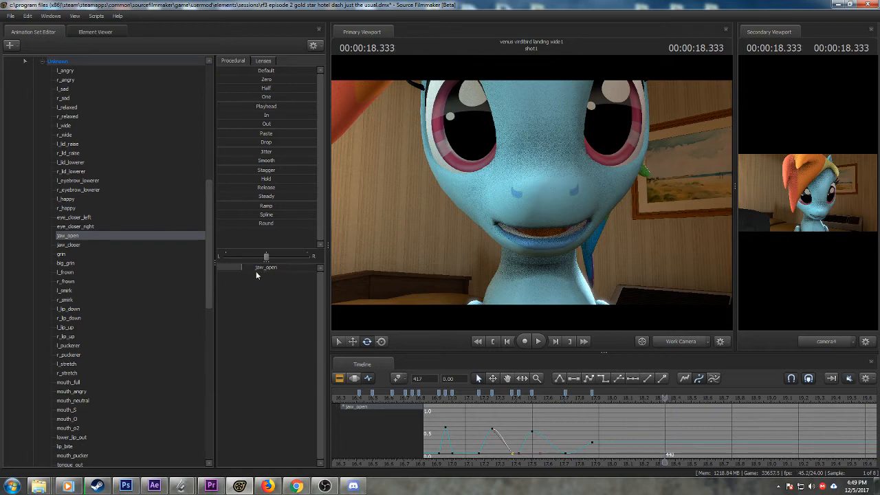
left_click_drag(253, 271, 222, 269)
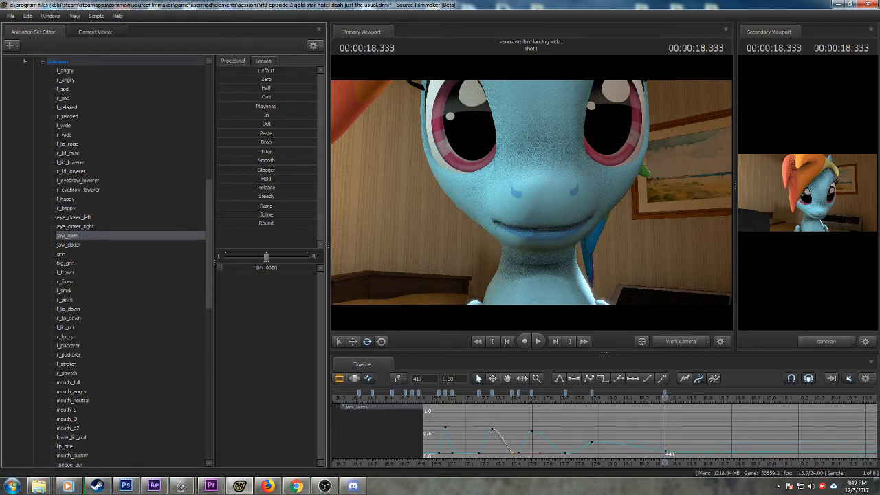
- Add a jaw_open key opened to about 0.5 at 18.458 s and a closed key at 18.583 s
left_click_drag(665, 398, 686, 397)
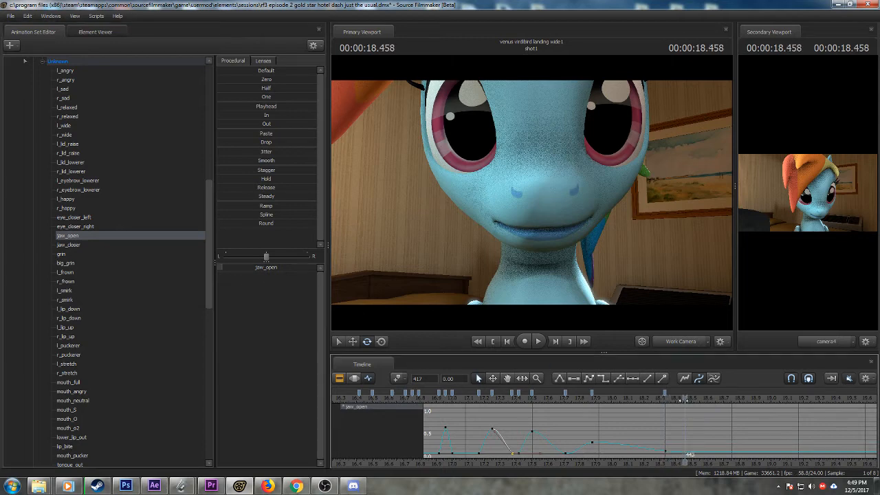
left_click_drag(231, 270, 272, 273)
middle_click_drag(655, 451, 599, 399)
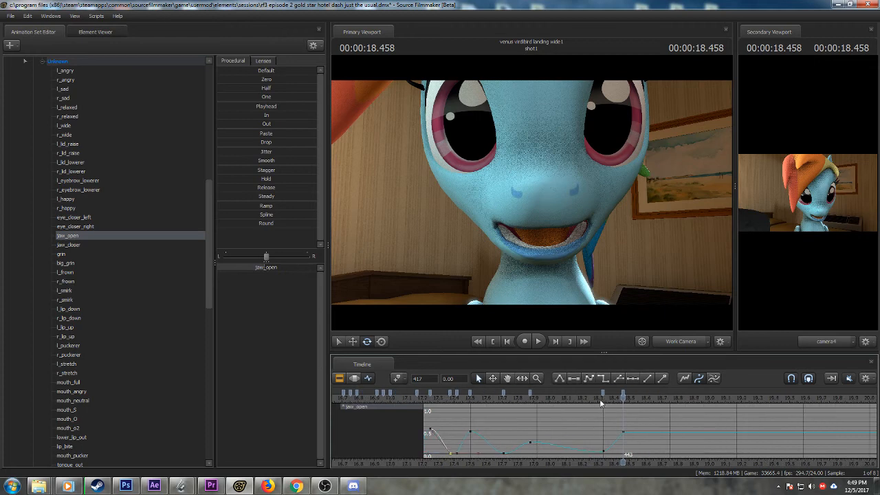
left_click_drag(600, 399, 643, 399)
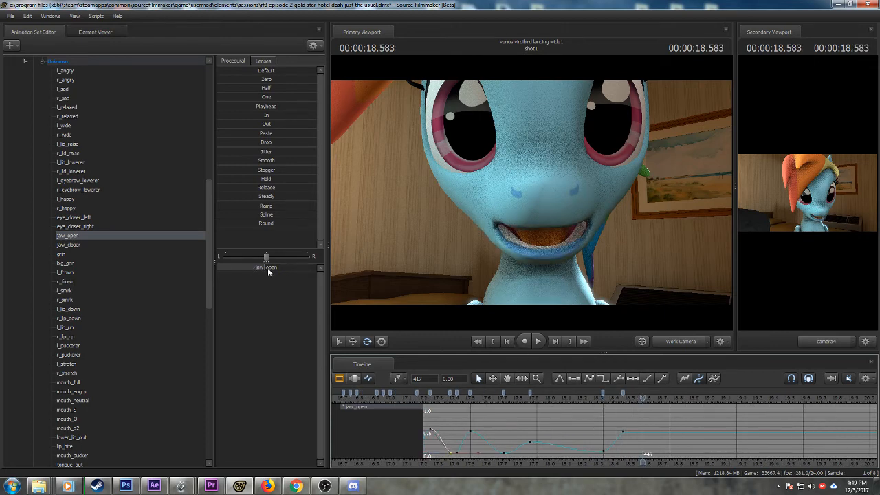
left_click(269, 271)
- Play back the jaw animation from about 17.6 s through the mouth pulse ending at 18.583 s
left_click(488, 397)
key("space")
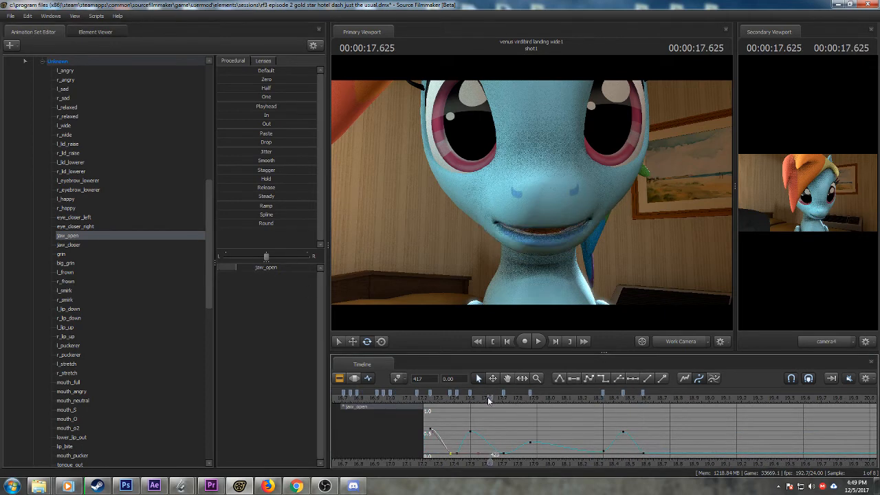
key("space")
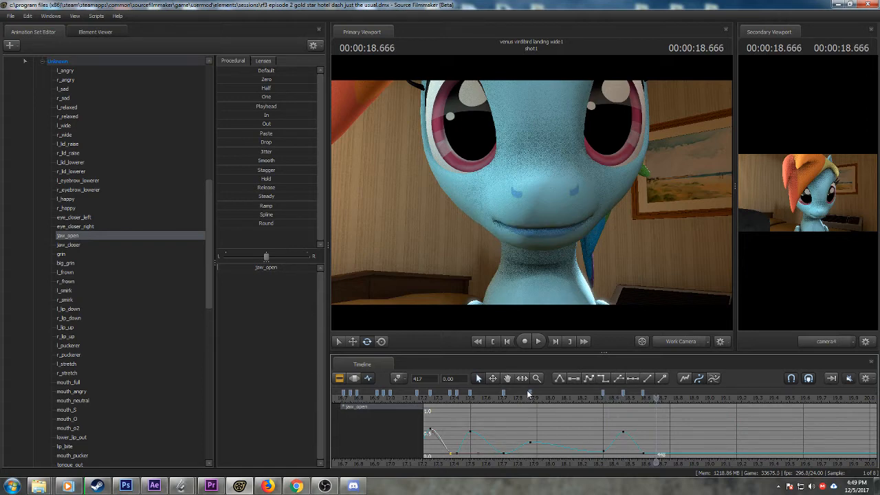
left_click(603, 397)
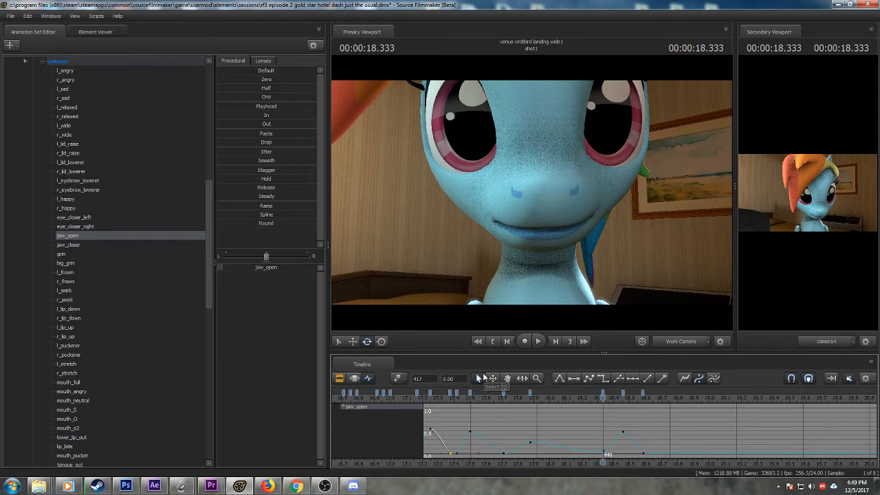
left_click(490, 397)
key("space")
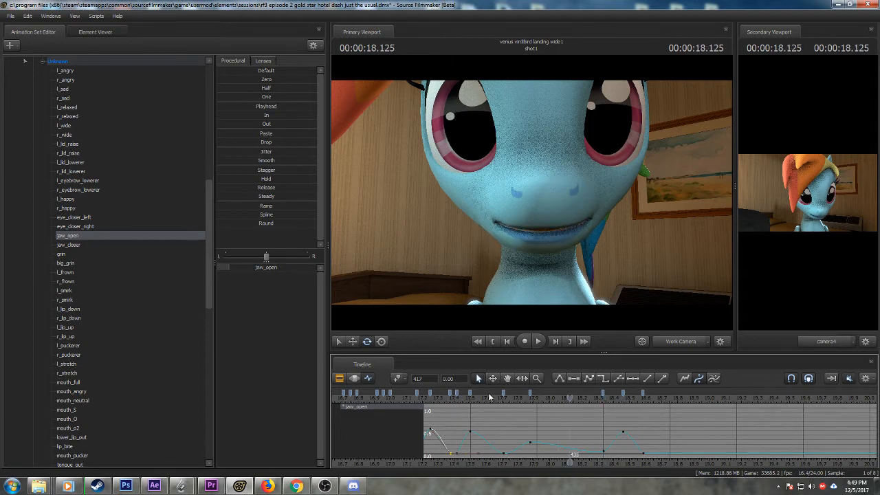
key("space")
- Add a jaw_open key opened to about 0.5 at 18.625 s and a closed key at 18.708 s
left_click_drag(608, 401, 655, 401)
scroll(639, 432, "up", 3)
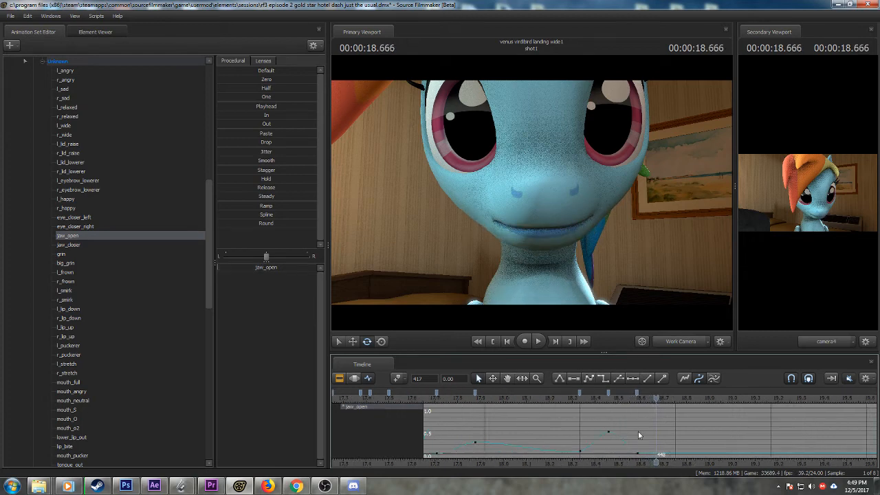
left_click(598, 403)
left_click_drag(598, 403, 641, 403)
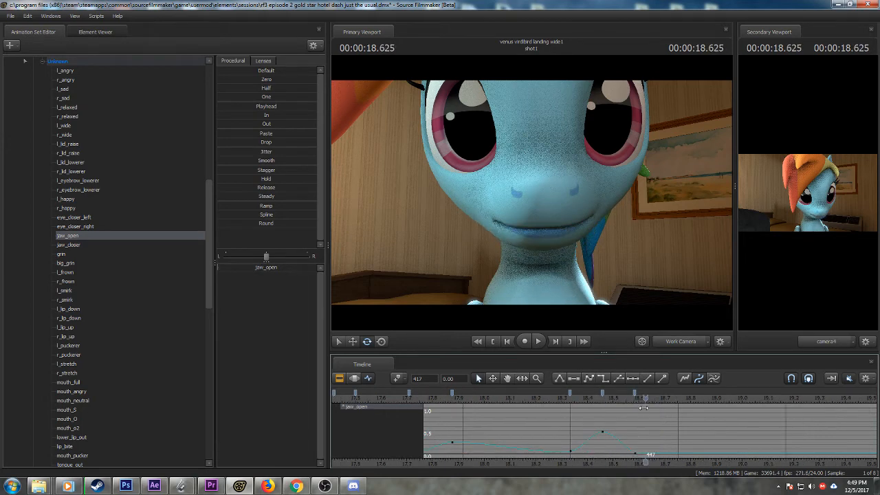
scroll(629, 421, "up", 2)
left_click_drag(570, 404, 645, 400)
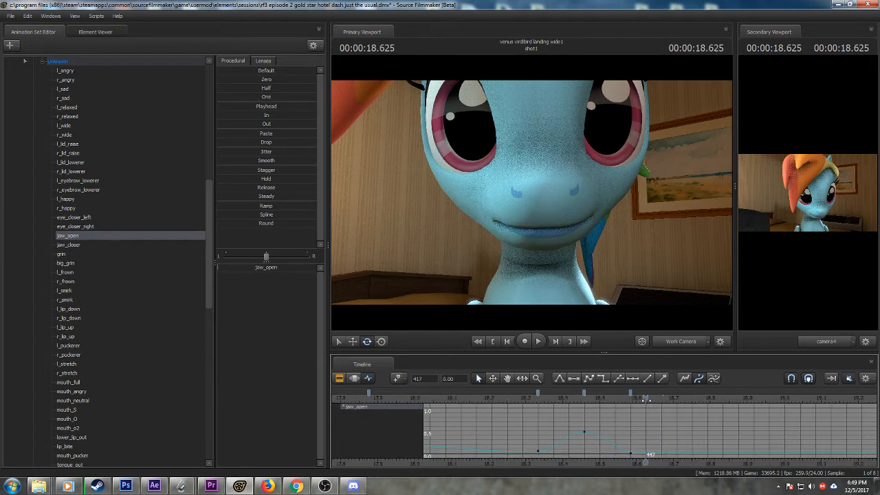
left_click_drag(266, 270, 313, 271)
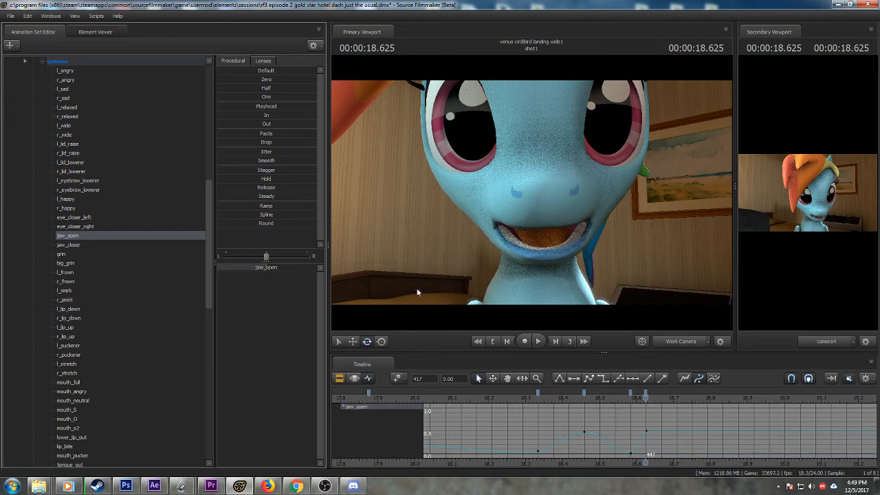
left_click_drag(634, 400, 676, 401)
left_click_drag(277, 268, 194, 267)
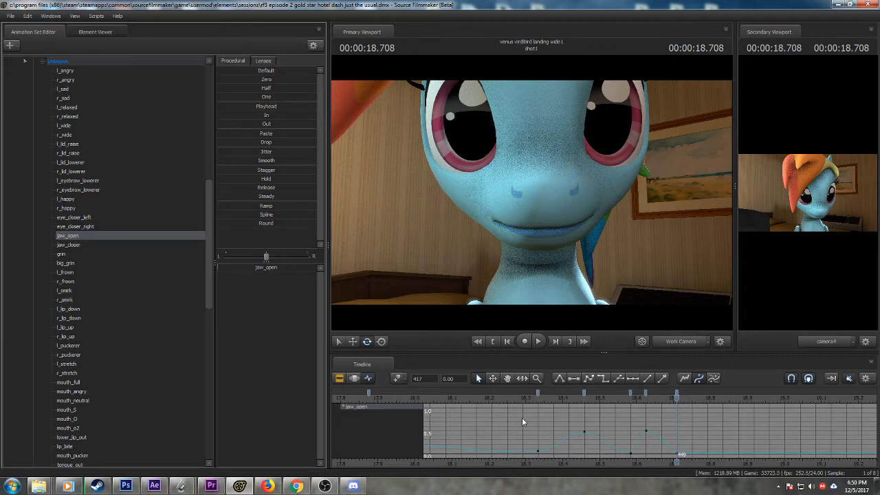
- Play back the last two jaw_open pulses from about 18.25 s to check their timing
left_click(510, 401)
key("space")
key("space")
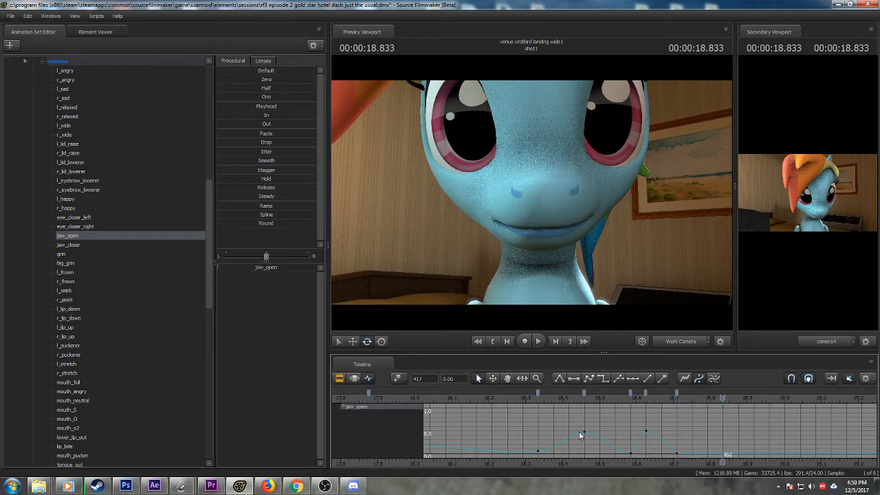
scroll(597, 464, "down", 3)
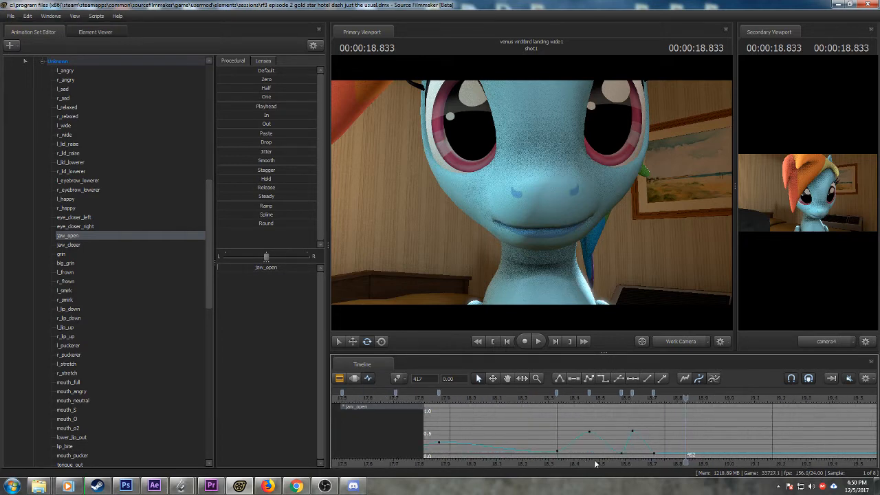
middle_click_drag(597, 465, 535, 461)
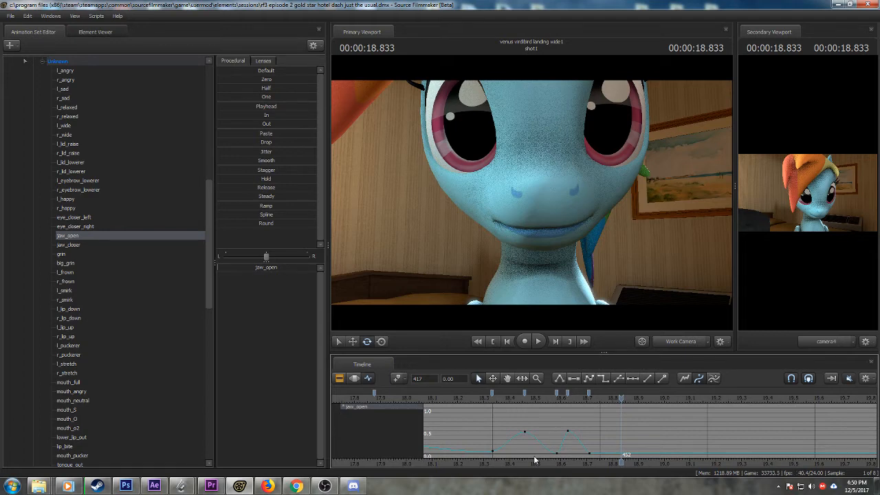
- Play back the jaw animation repeatedly from about 18.33 s through the last two mouth pulses
left_click(493, 403)
key("space")
left_click(491, 401)
key("space")
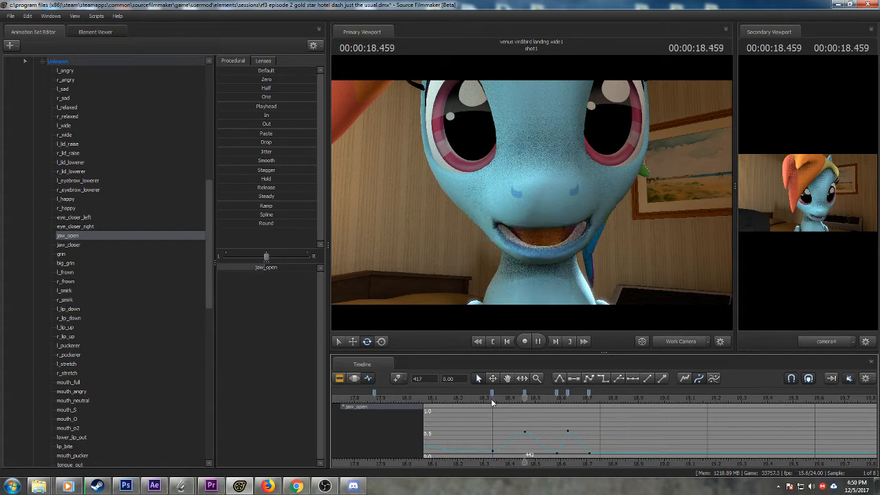
key("space")
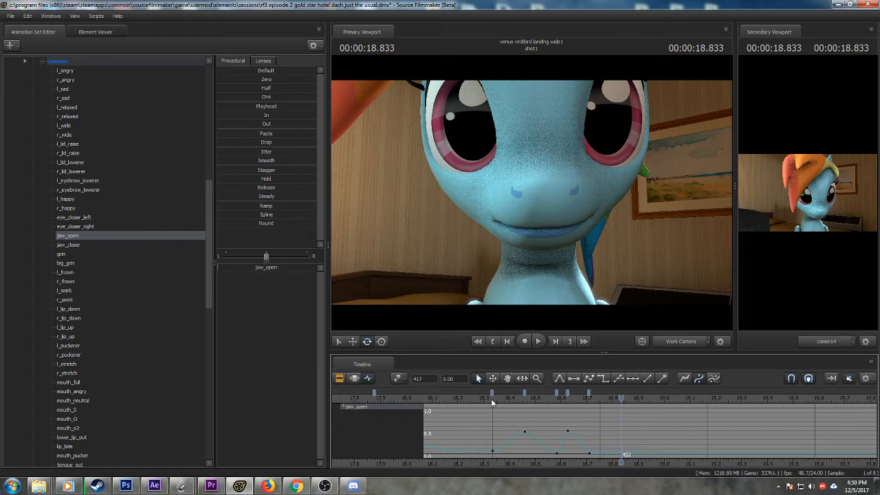
left_click(492, 401)
key("space")
key("space")
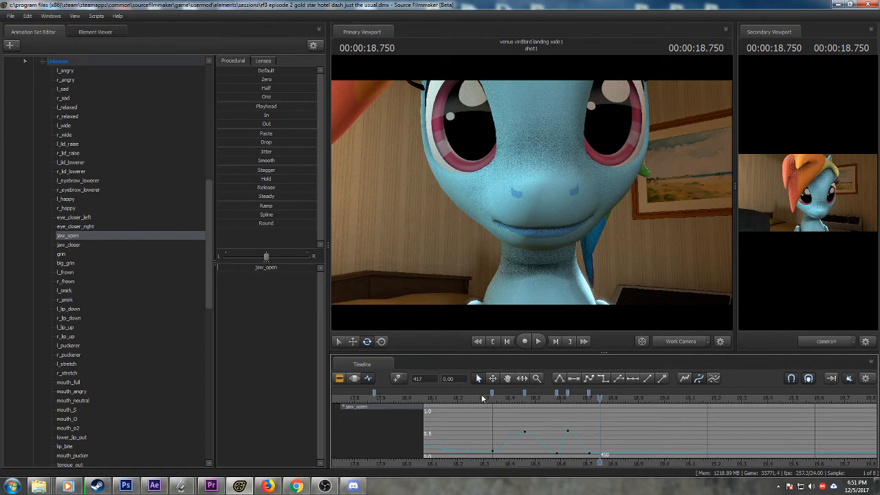
- Restore the maximized program window and widen it to nearly the full screen width
double_click(534, 5)
left_click_drag(533, 9, 413, 16)
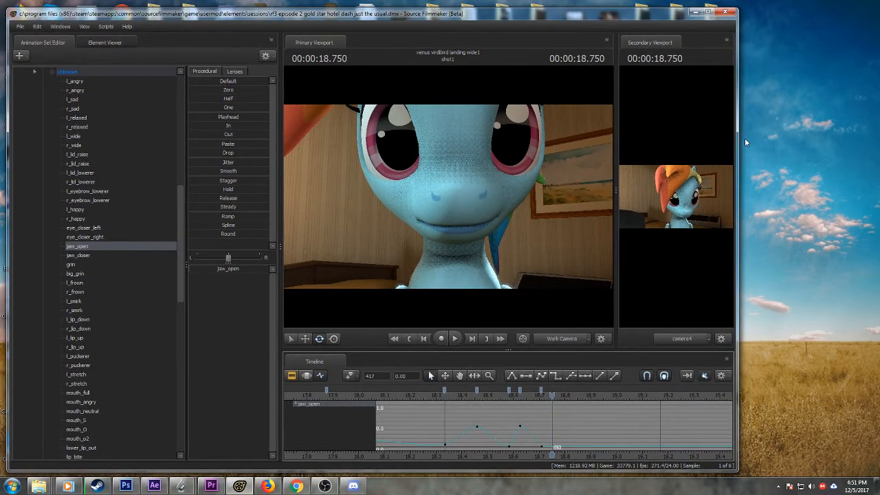
left_click_drag(738, 142, 869, 152)
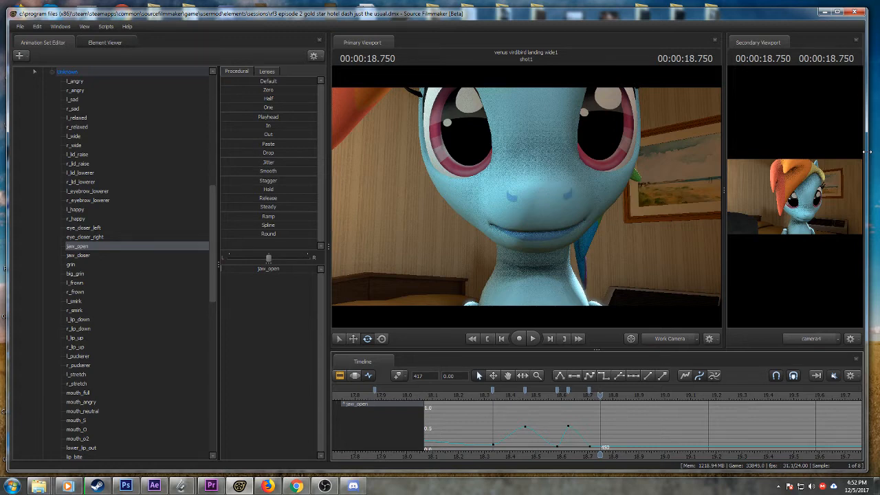
- Play back the two latest jaw_open pulses from about 18.27 s and save the session
left_click(474, 396)
key("space")
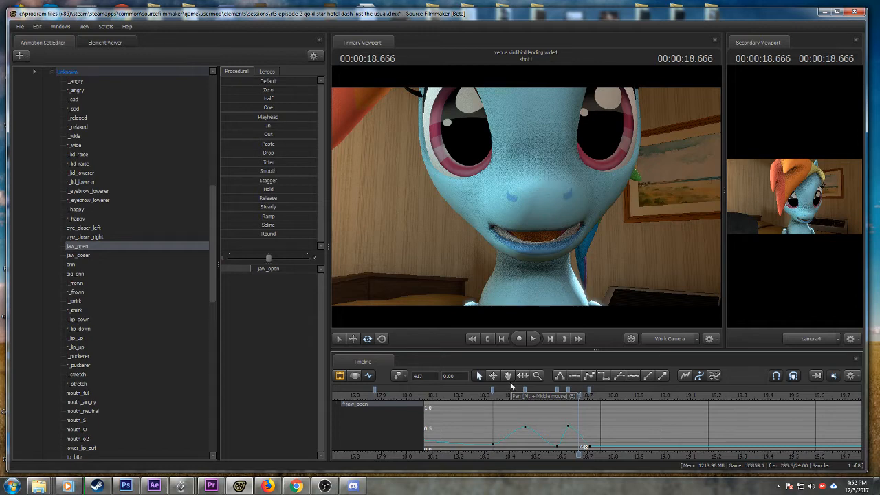
left_click(493, 398)
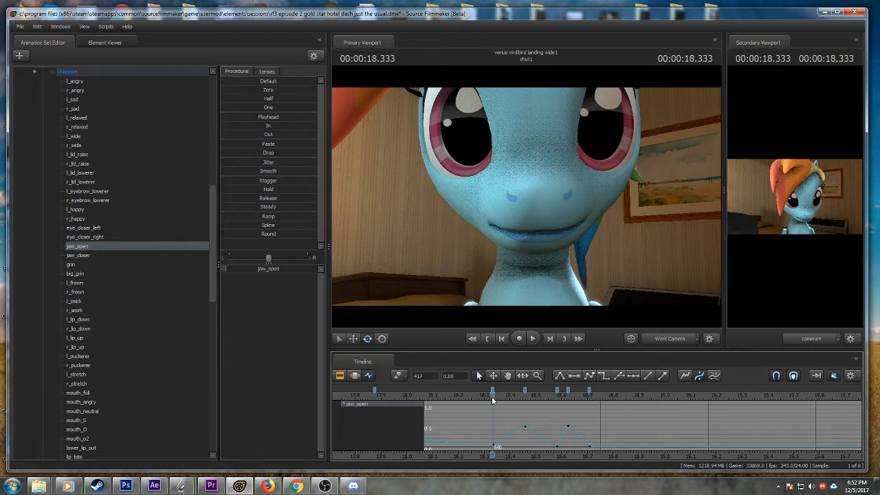
left_click(20, 26)
left_click(51, 53)
left_click(478, 395)
key("space")
key("space")
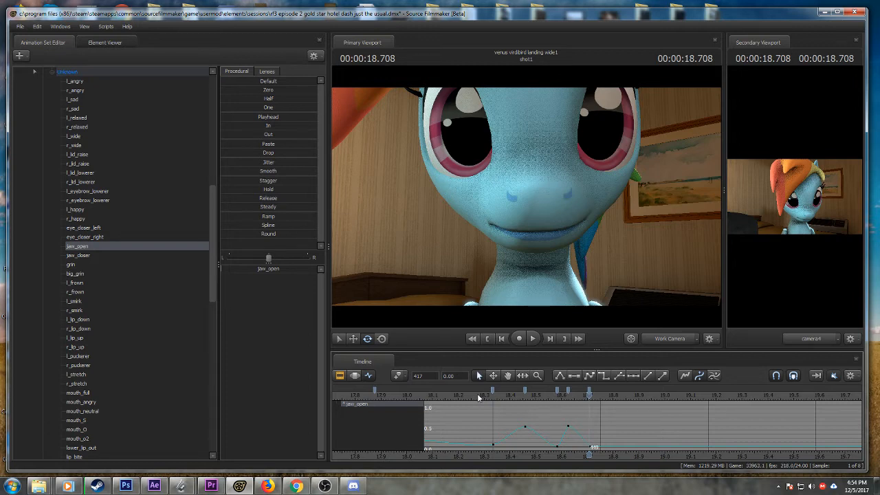
key("ctrl+s")
- Play back the mouth movement in short bursts from 18.25 s to check the jaw timing
left_click(471, 397)
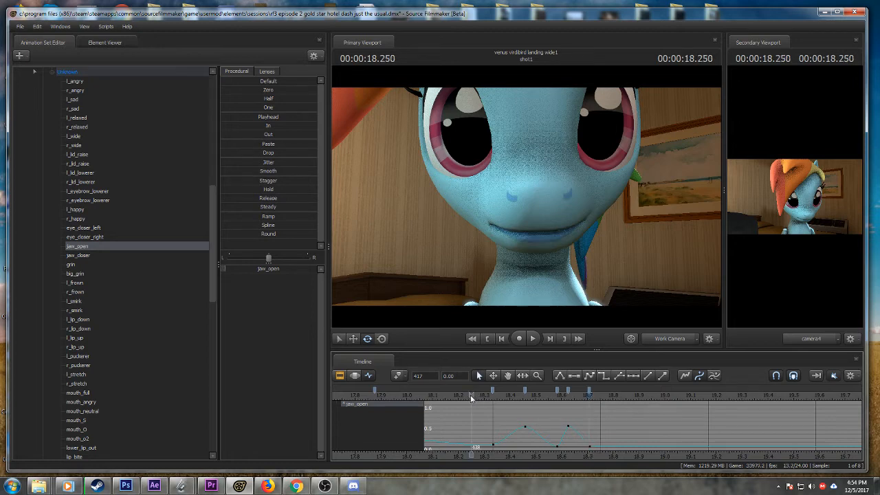
key("space")
key("space")
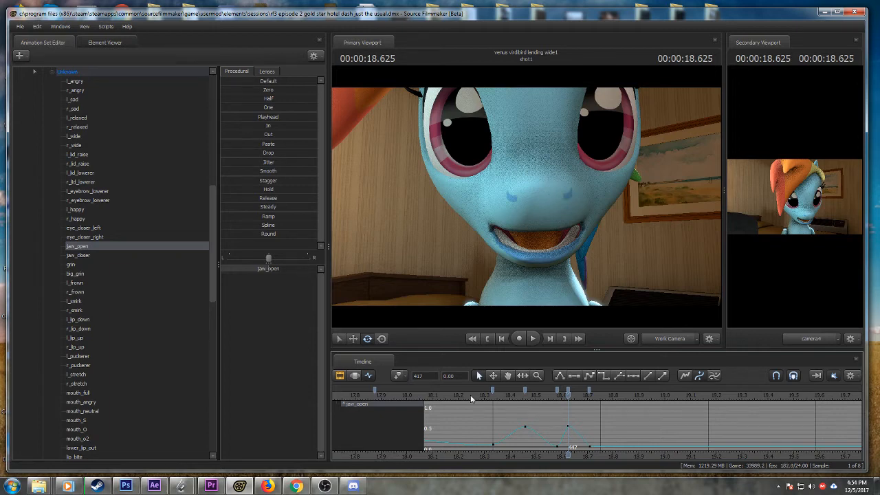
key("space")
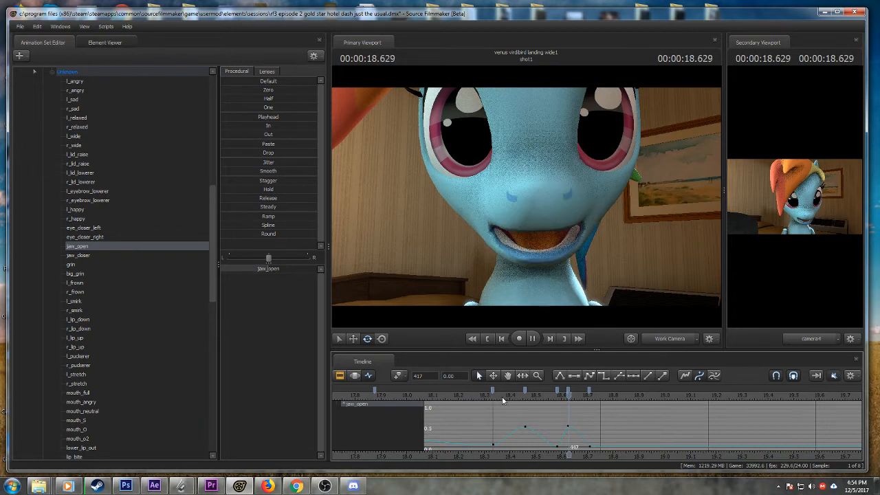
key("space")
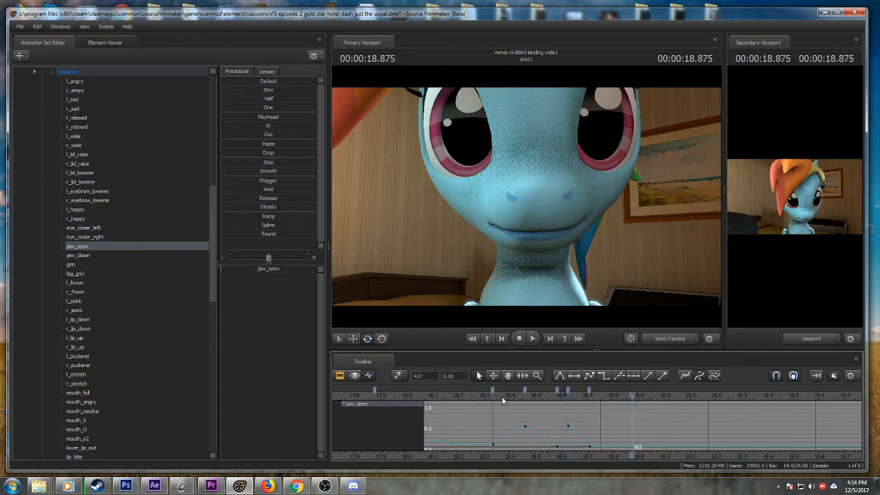
key("space")
key("space")
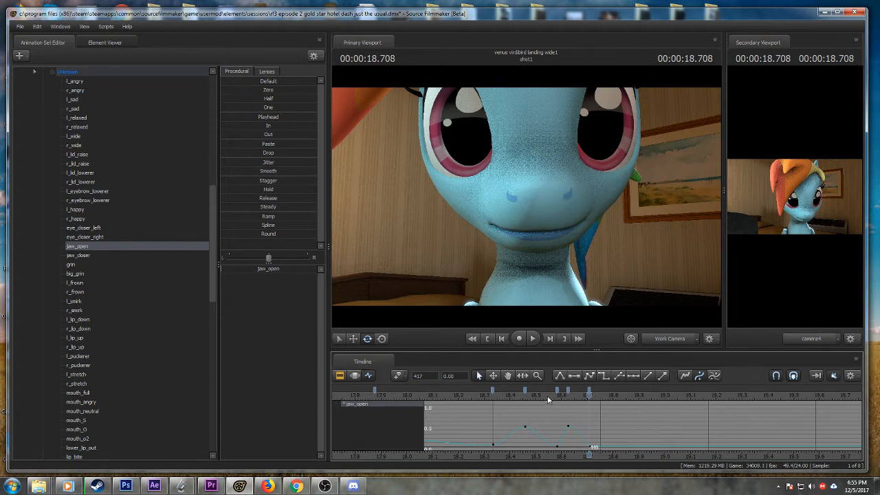
- Add a closed jaw_open key at 18.75 s and place the playhead at 18.791 s
key("Right")
key("Right")
key("Right")
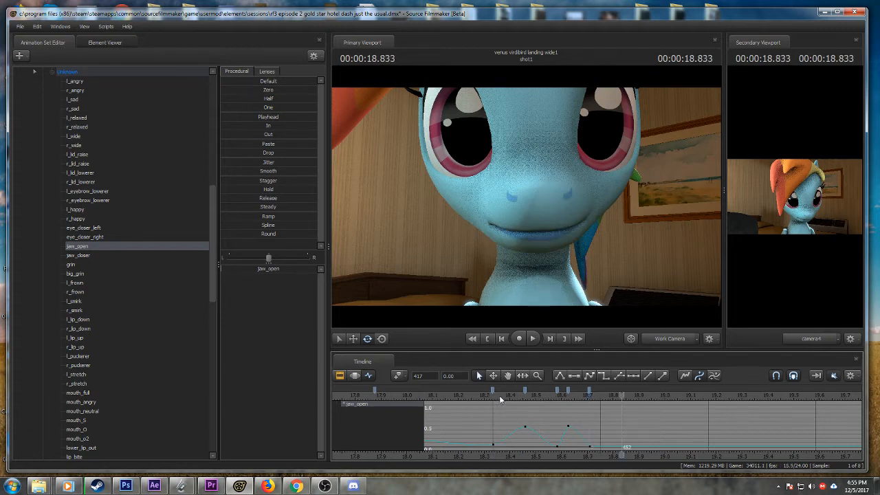
key("Left")
key("Left")
key("Right")
scroll(610, 433, "up", 2)
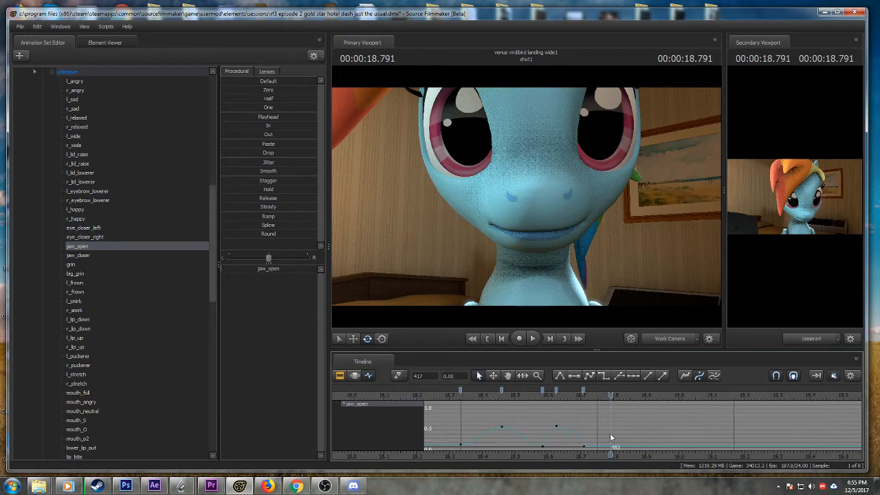
scroll(591, 441, "down", 2)
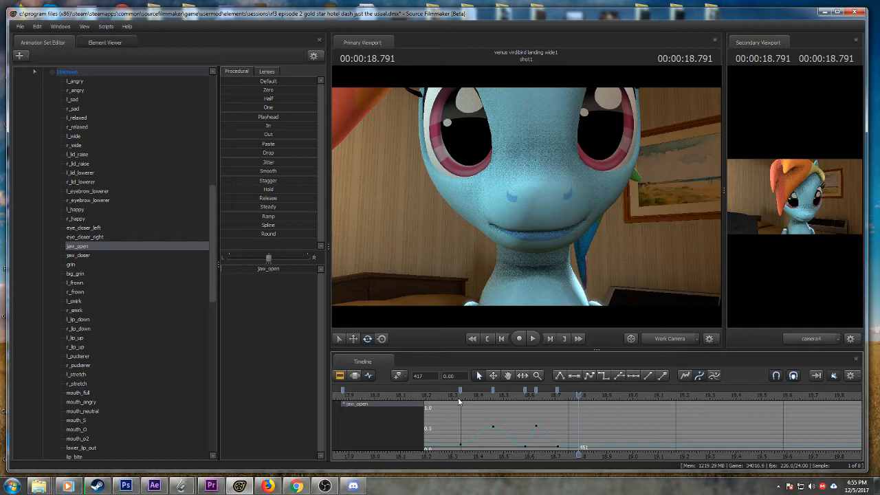
mouse_move(580, 397)
left_mouse_down()
mouse_move(524, 398)
mouse_move(580, 398)
left_mouse_up()
scroll(567, 423, "up", 2)
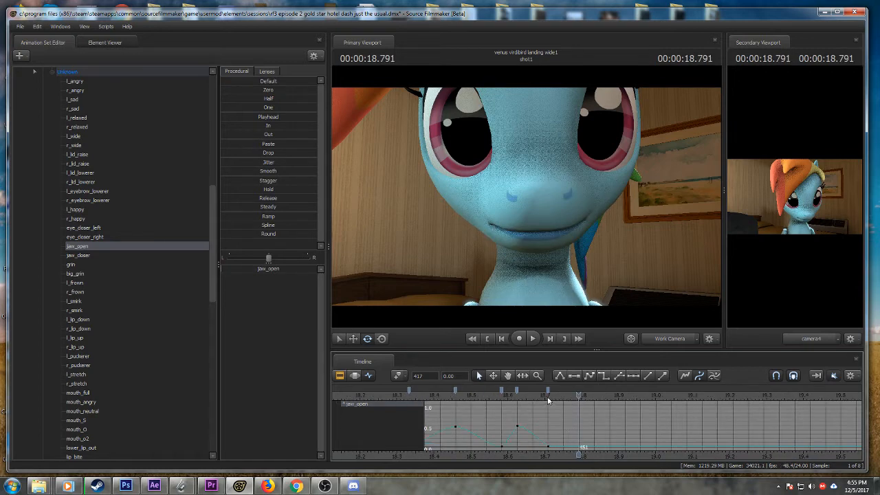
key("Left")
scroll(543, 417, "up", 1)
left_click(585, 397)
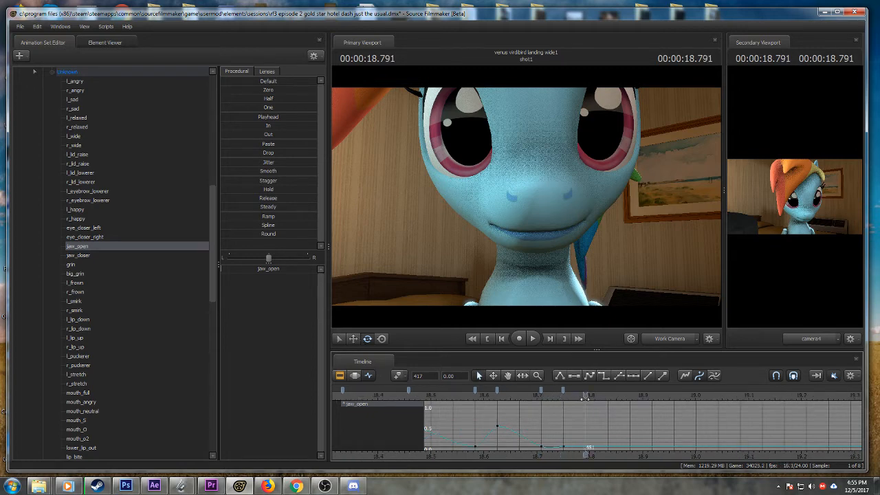
- Add a jaw_open key opened to about 0.6 at 18.791 s and a closed key at 18.833 s
left_click_drag(222, 269, 273, 268)
left_click_drag(546, 393, 608, 397)
left_click_drag(269, 271, 227, 270)
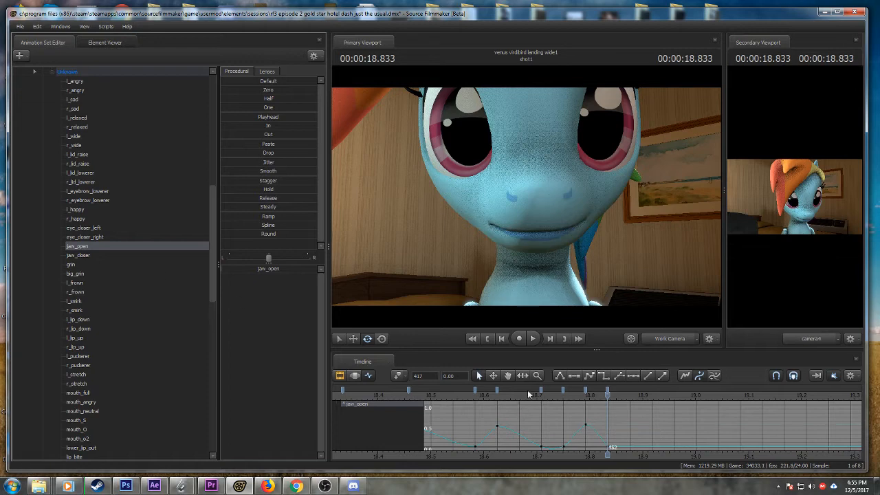
- Apply linear tangents to the closed jaw_open keys at 18.708 s and 18.75 s
left_click(564, 392)
left_click(541, 391, "shift")
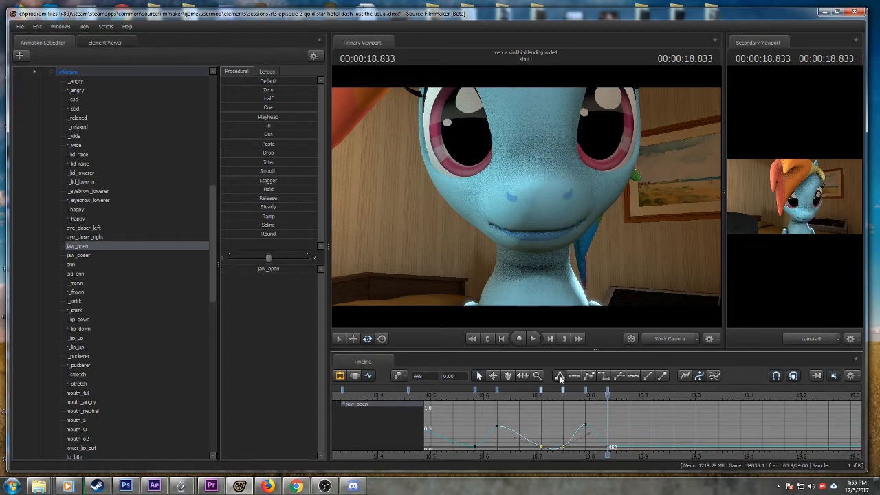
left_click(560, 377)
- Add a closed jaw_open key at 18.958 s and a key opened to about 0.7 at 19.0 s
left_click_drag(538, 395, 674, 406)
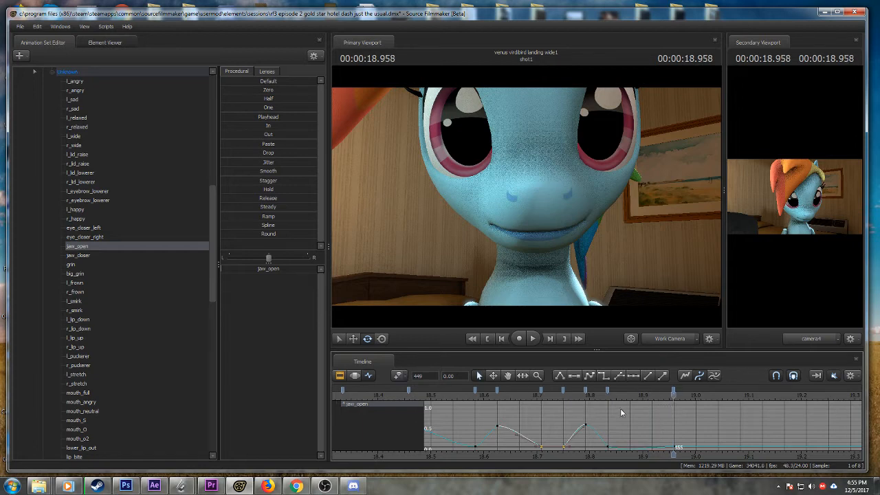
middle_click_drag(637, 457, 604, 455)
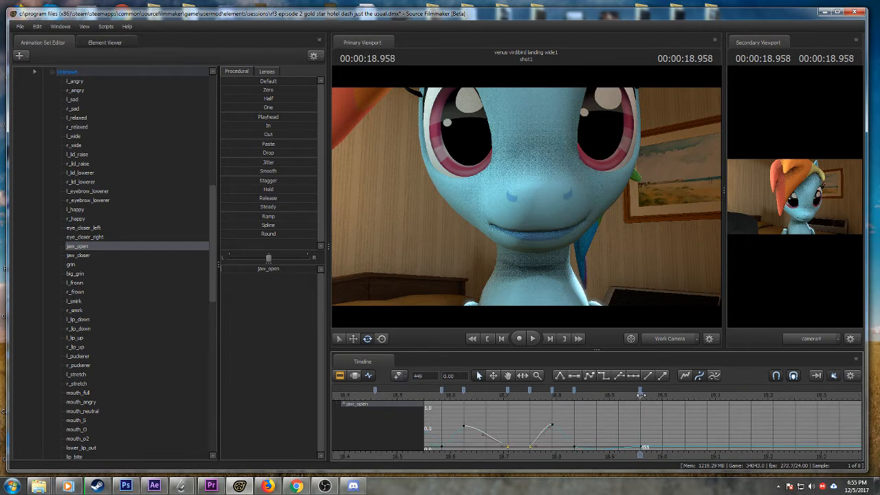
left_click_drag(643, 395, 679, 399)
left_click_drag(254, 271, 318, 271)
left_click(644, 397)
mouse_move(644, 396)
left_mouse_down()
mouse_move(680, 391)
mouse_move(664, 391)
left_mouse_up()
- Apply linear tangents to the closed keys at 18.833 s and 18.958 s, and add a closed jaw_open key at 19.083 s
left_click(641, 389)
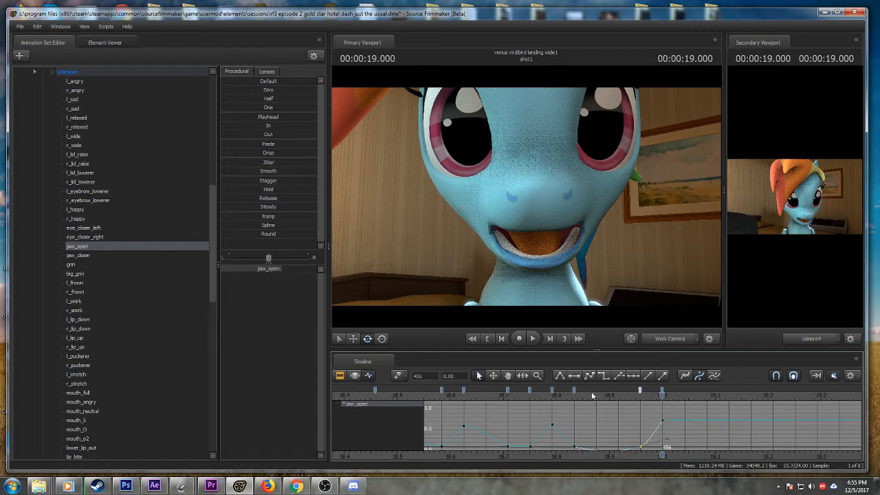
left_click(575, 389, "shift")
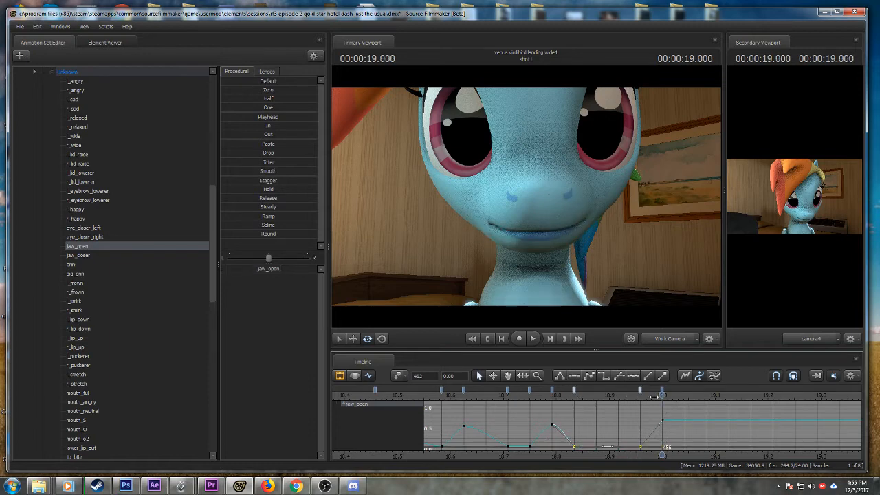
key("Right")
key("Right")
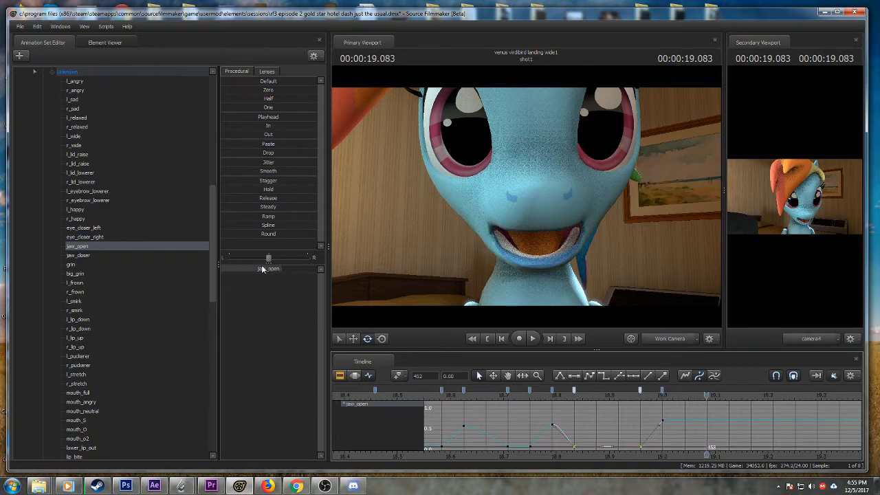
left_click_drag(270, 269, 200, 269)
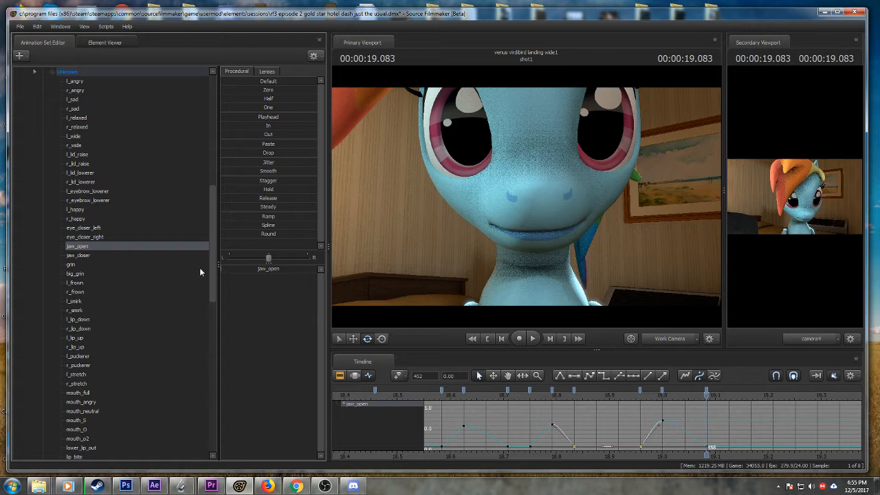
- Move the playhead to 19.208 s and examine the spacing of the preceding jaw_open pulses
scroll(498, 420, "down", 2)
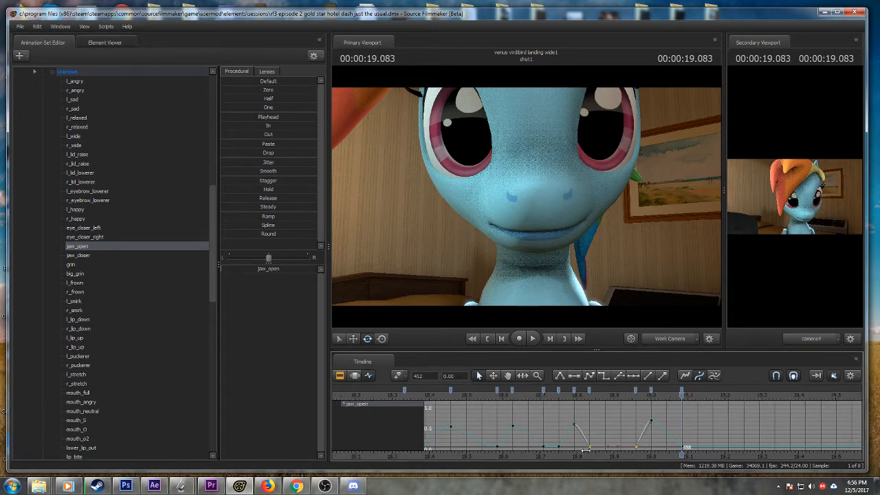
scroll(550, 451, "down", 2)
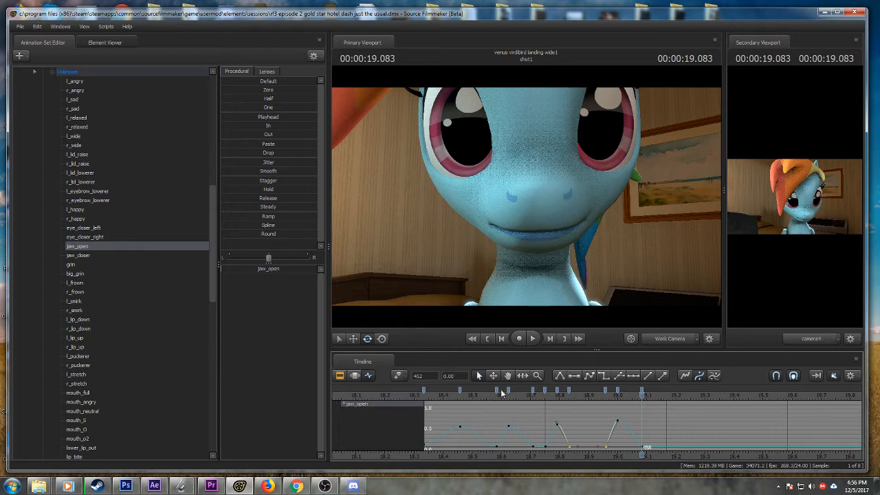
key("Right")
scroll(605, 401, "up", 2)
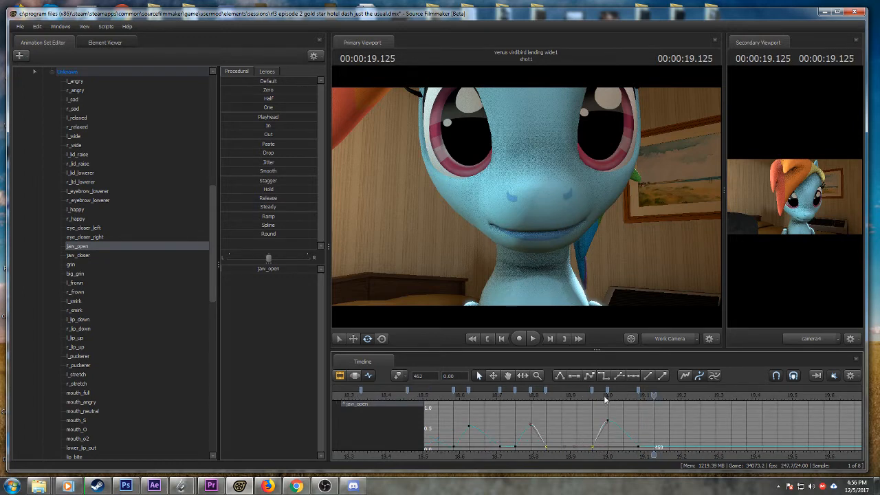
left_click_drag(654, 397, 685, 399)
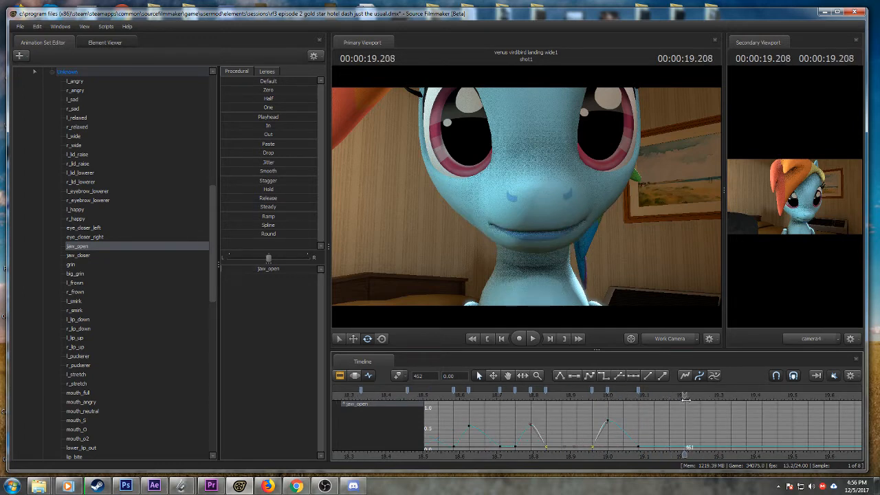
scroll(565, 452, "up", 3)
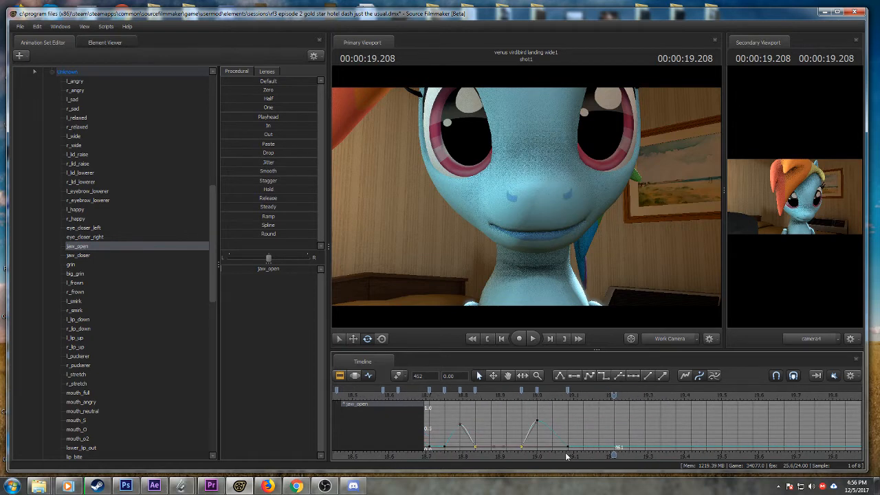
left_click_drag(541, 399, 613, 405)
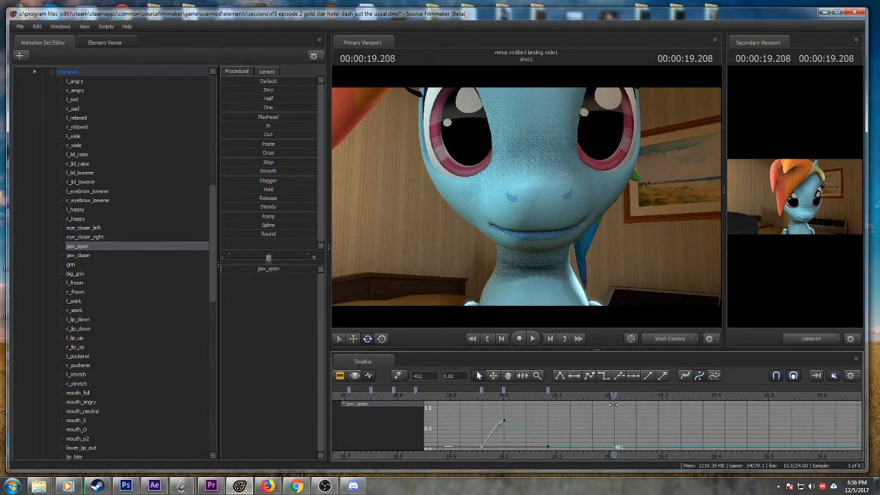
scroll(557, 416, "down", 1)
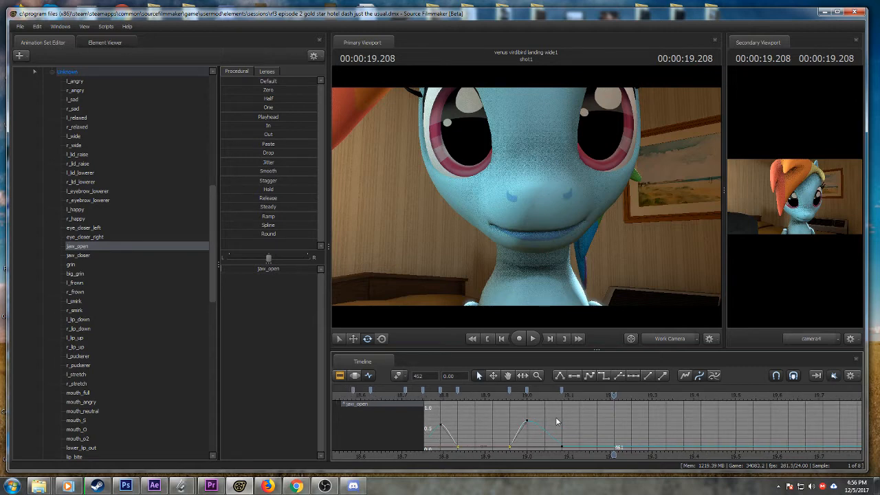
scroll(556, 417, "up", 2)
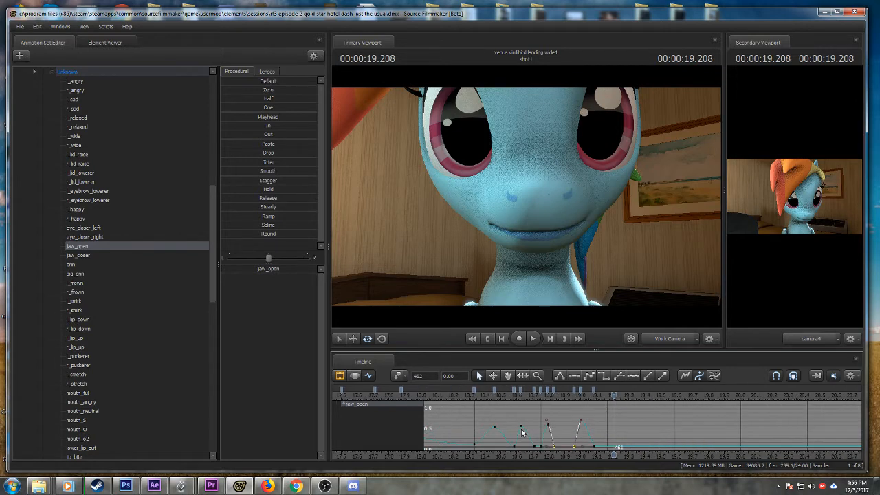
left_click_drag(521, 457, 590, 455)
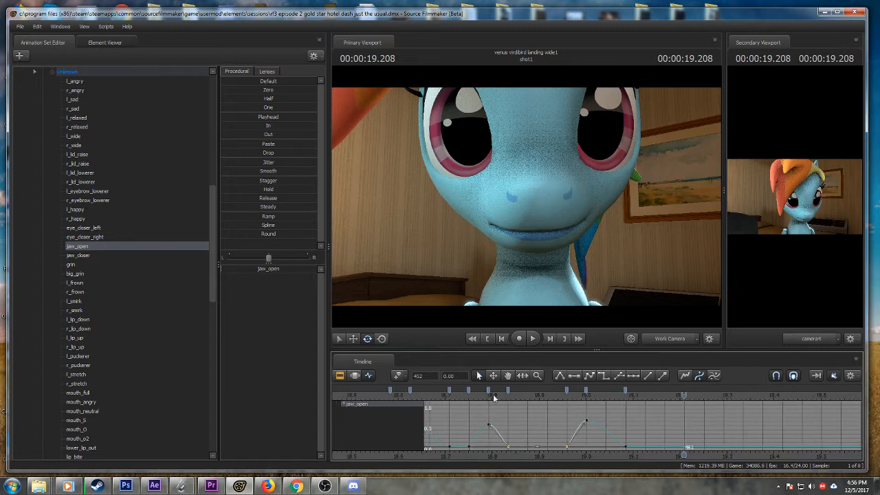
- Replay the jaw_open pulses between about 18.75 s and 19.25 s and check their timing
double_click(471, 396)
key("space")
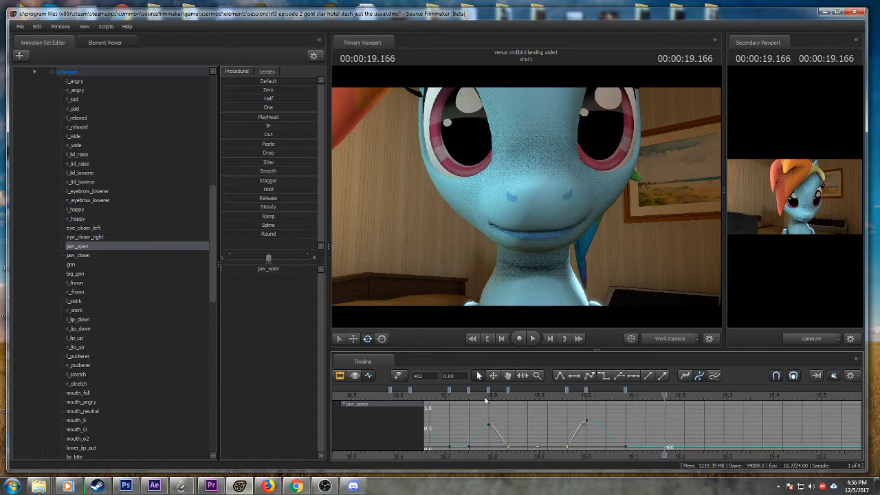
left_click(542, 397)
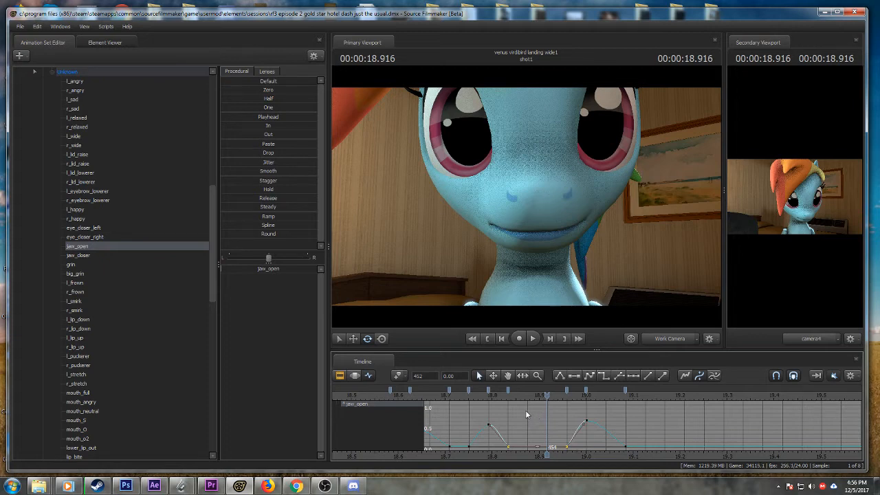
scroll(525, 412, "down", 4)
scroll(523, 419, "up", 2)
key("space")
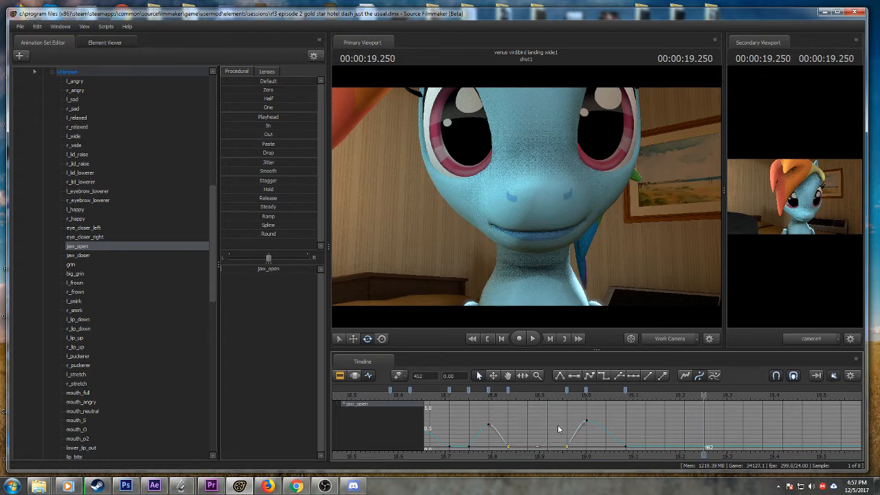
- Play back the mouth animation from the start of the jaw_open keys, just before 2 s
scroll(558, 426, "down", 6)
scroll(557, 428, "down", 5)
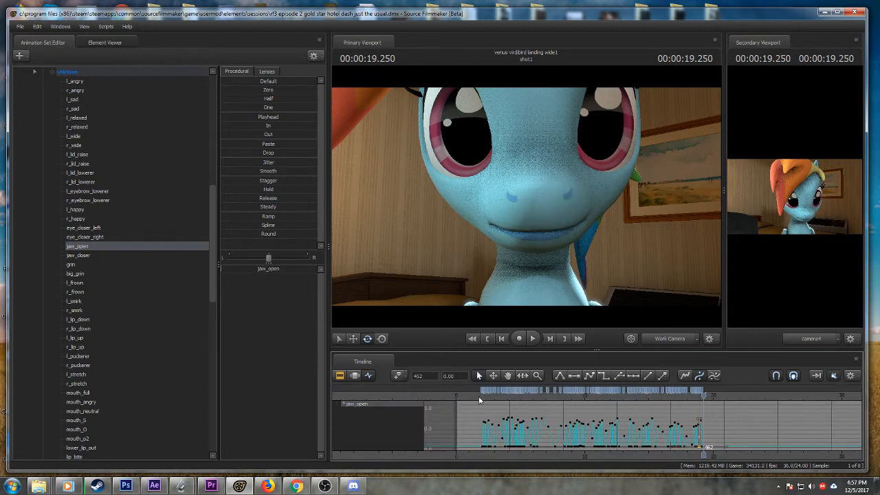
left_click(479, 396)
key("space")
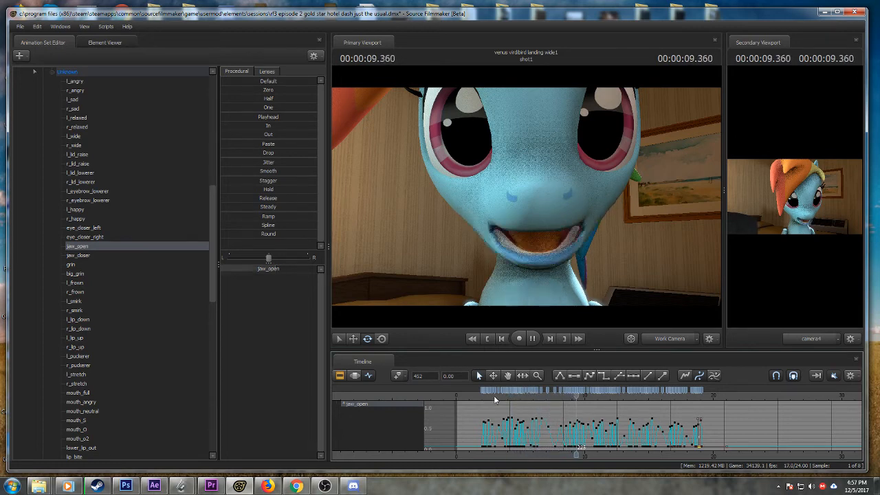
key("space")
- Replay the last stretch of dialogue from 17.708 s to about 19.1 s and examine the jaw_open pulses there
left_click(691, 396)
scroll(702, 433, "up", 3)
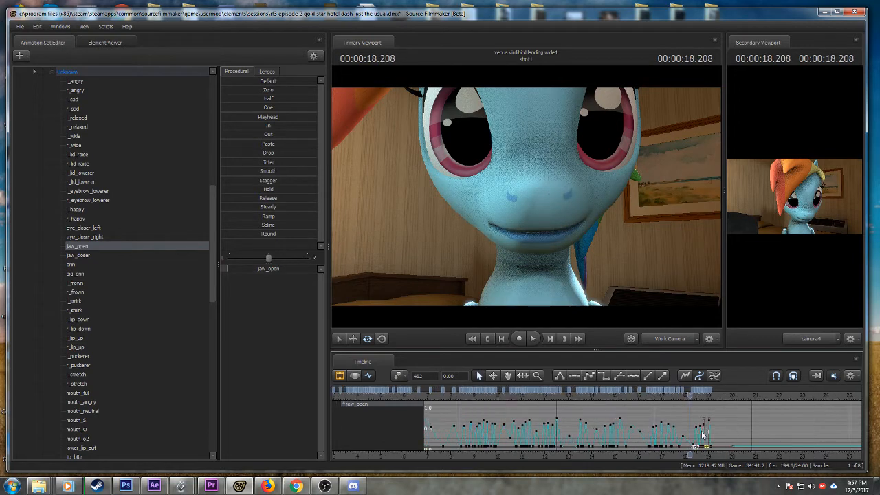
scroll(704, 439, "up", 6)
middle_click_drag(723, 456, 594, 457)
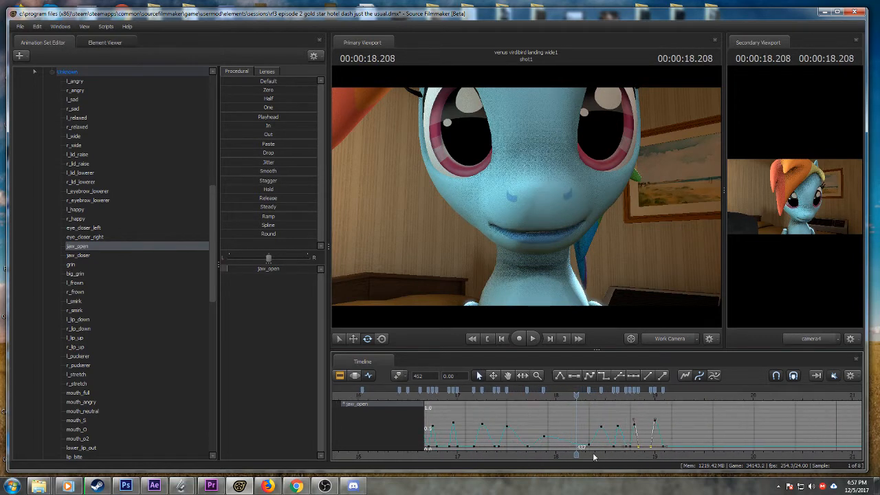
scroll(594, 457, "up", 2)
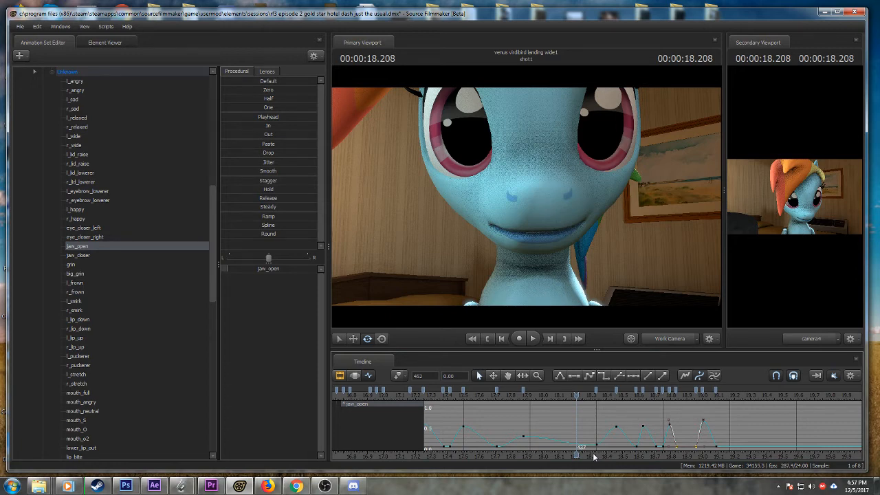
left_click(495, 394)
key("space")
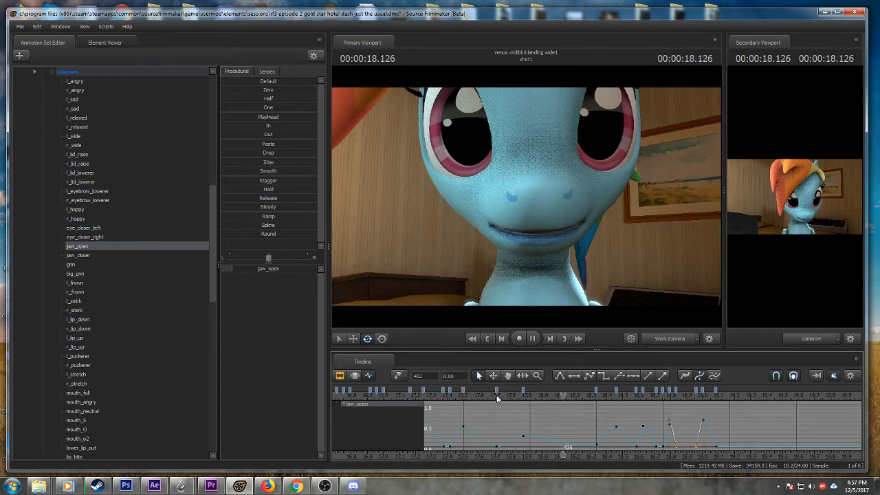
key("space")
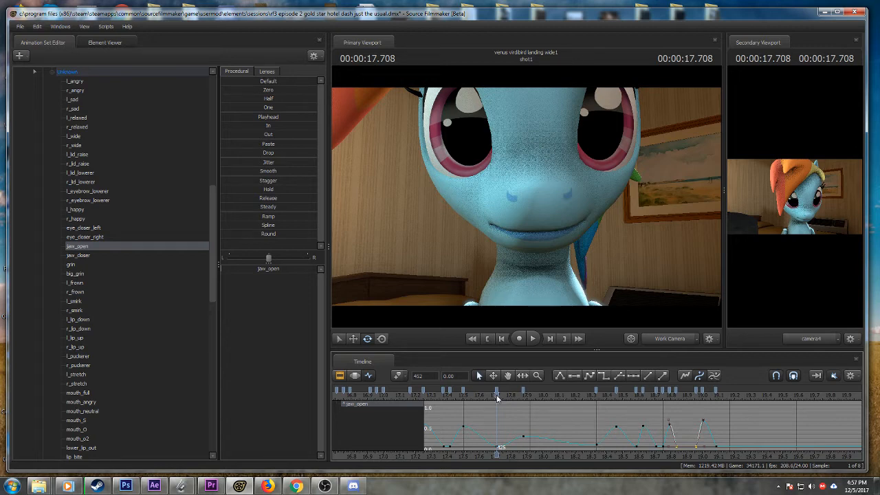
key("space")
key("space")
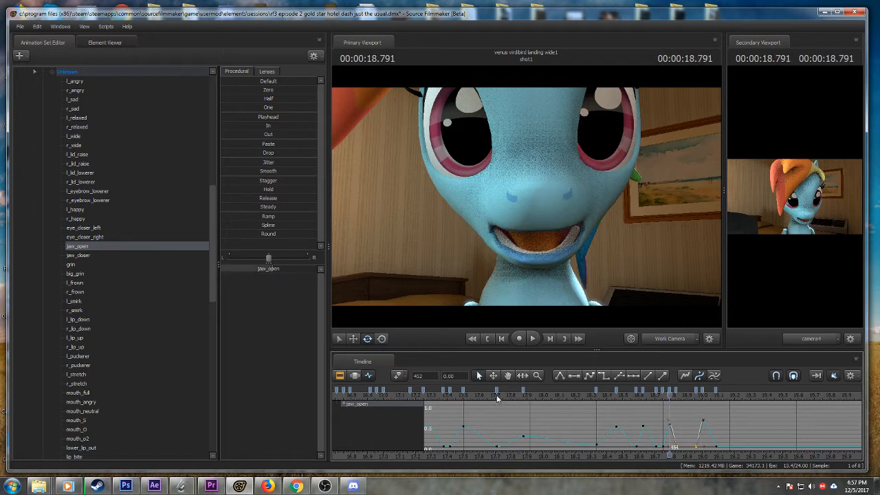
key("space")
- Add a jaw_open pulse with a closed key at 19.25 s, a key opened to about 0.55 at 19.333 s and a closed key at 19.5 s
middle_click_drag(706, 433, 611, 426)
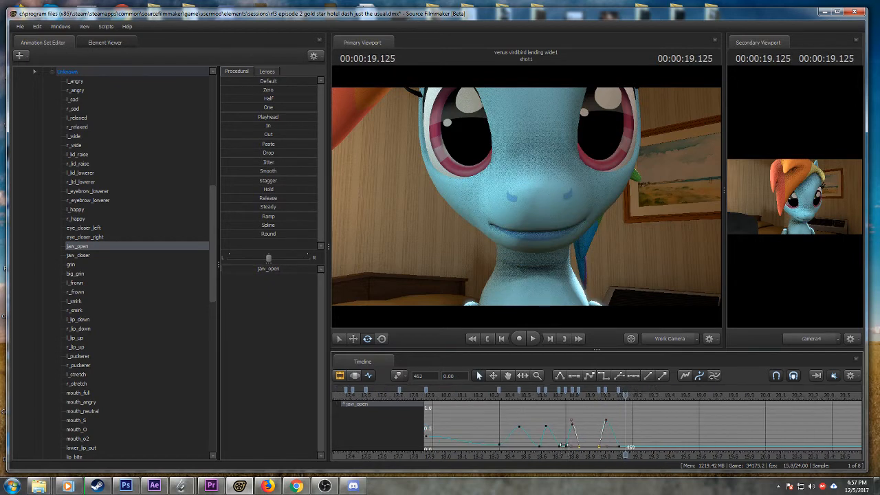
scroll(610, 425, "up", 3)
left_click_drag(625, 398, 678, 399)
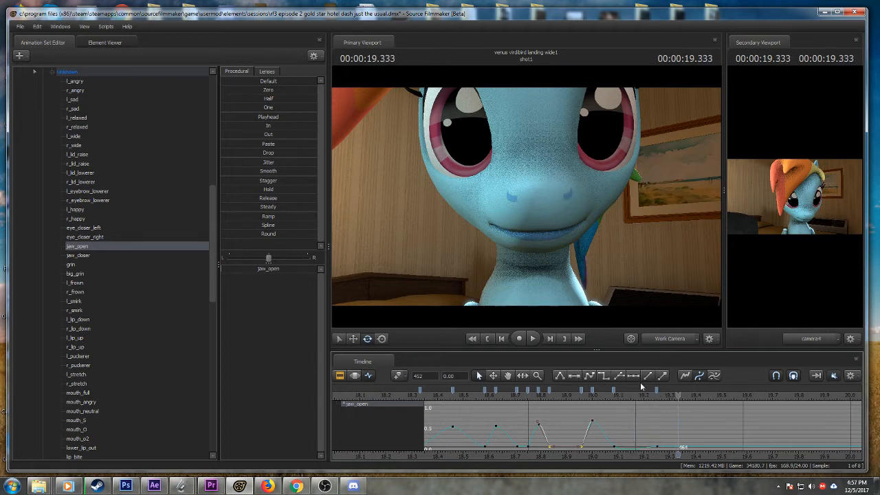
left_click(256, 268)
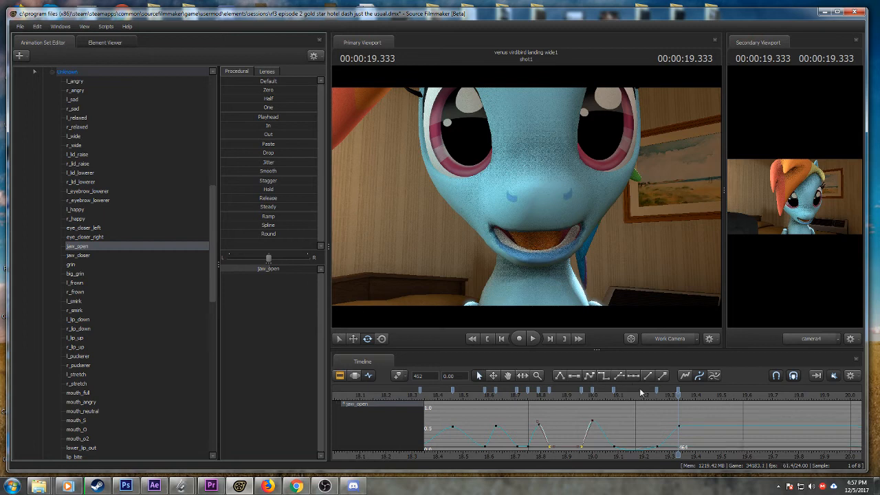
left_click(658, 397)
left_click_drag(658, 398, 721, 398)
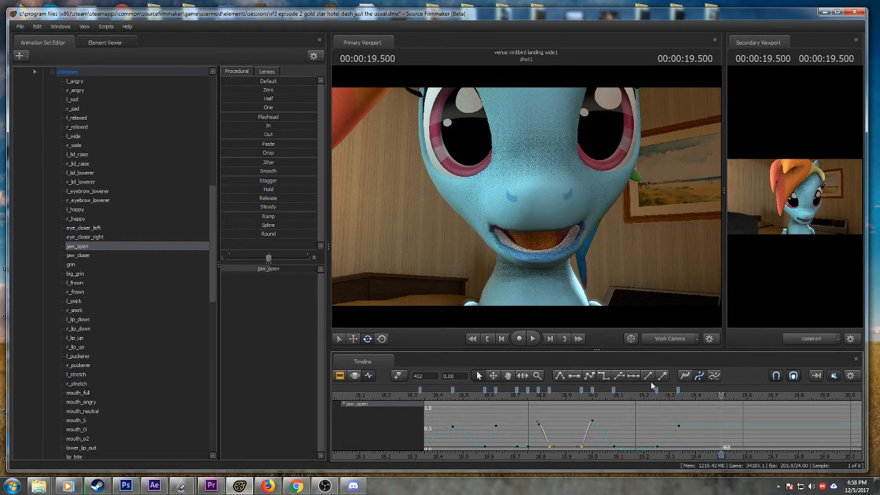
left_click(269, 273)
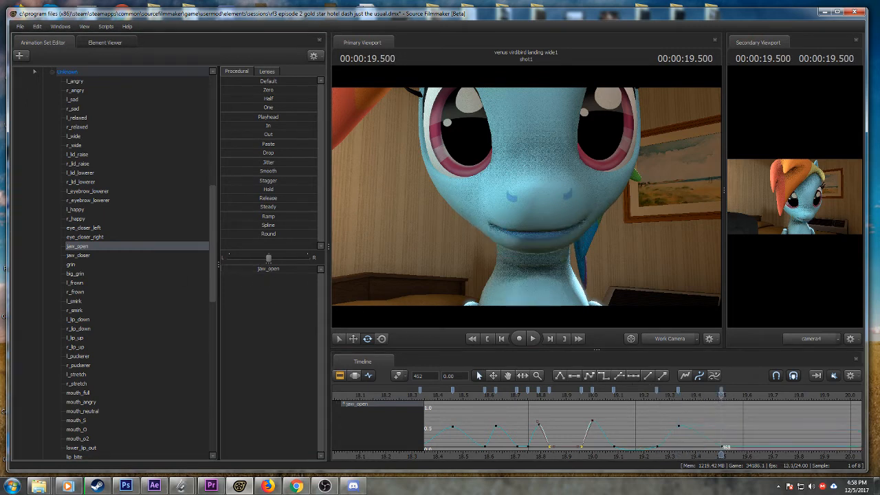
- Apply linear tangents to the closed jaw_open keys at 19.083 s and 19.25 s
left_click(657, 393)
left_click(614, 392, "shift")
left_click(562, 376)
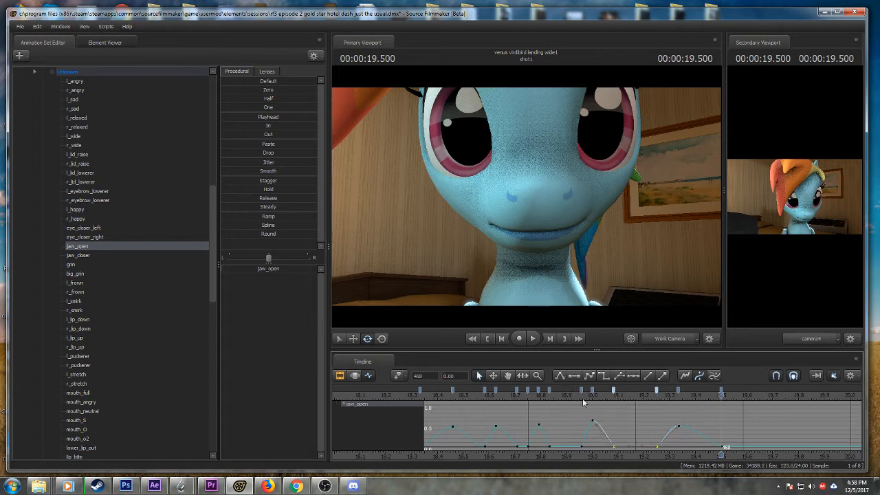
scroll(603, 440, "up", 1)
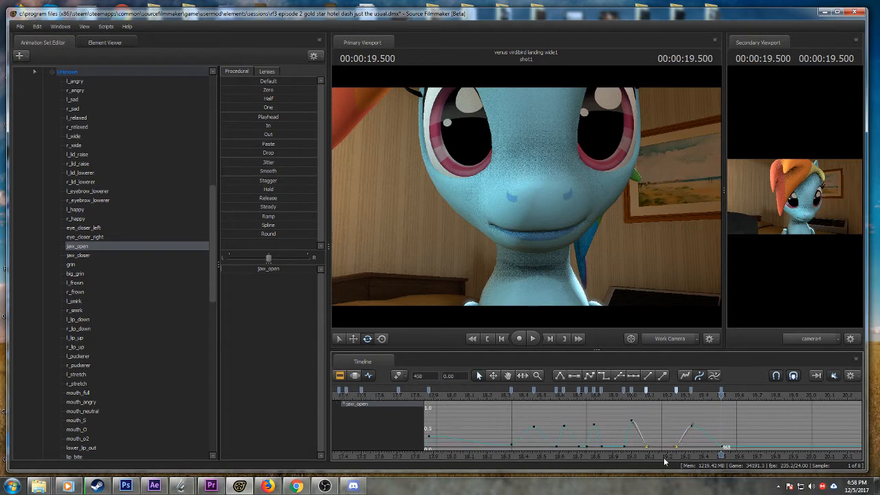
- Play back the newest jaw_open pulse from about 19.0 s and add a closed key at 19.666 s
middle_click_drag(665, 455, 561, 456)
key("Right")
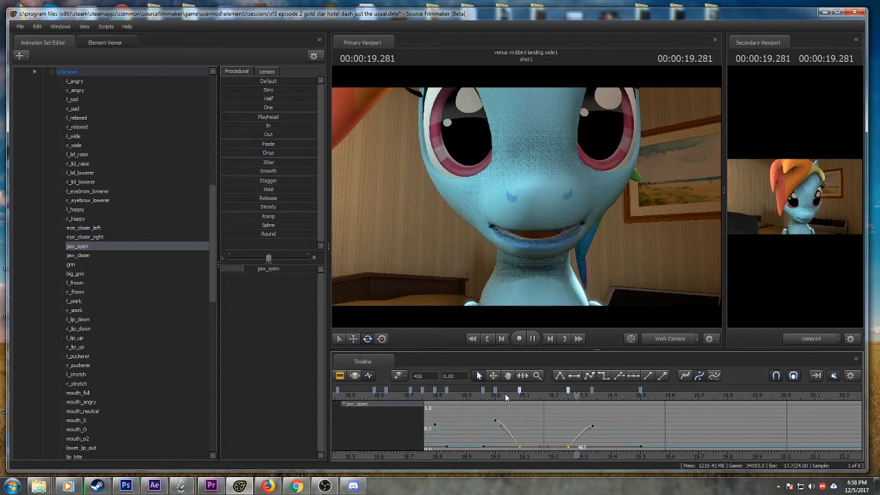
left_click_drag(653, 397, 691, 404)
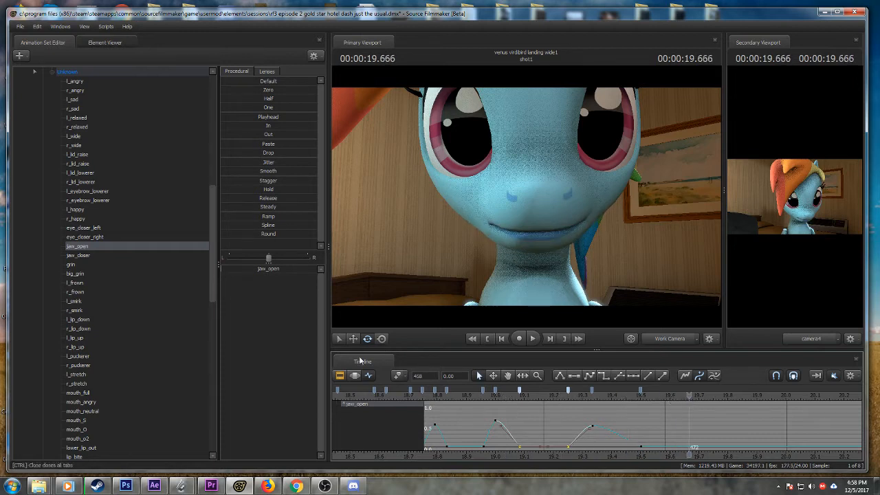
left_click_drag(639, 398, 727, 400)
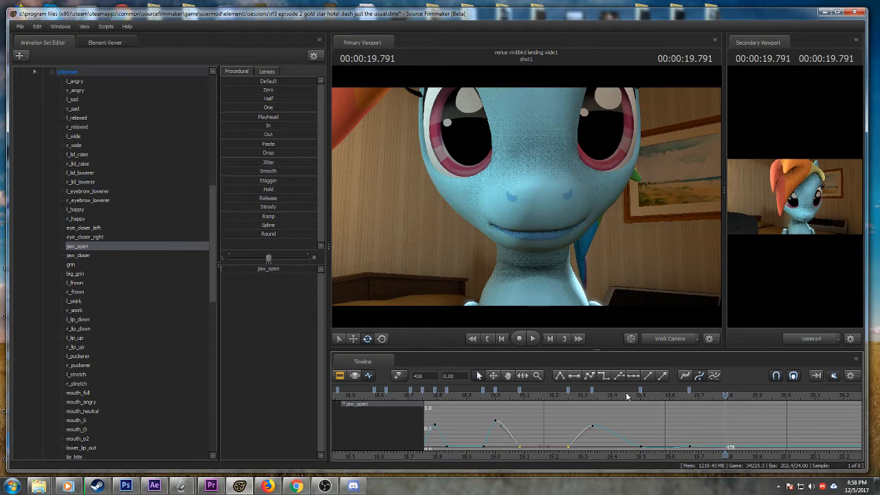
- Add a jaw_open key opened to about 0.5 at 19.75 s
key("Up")
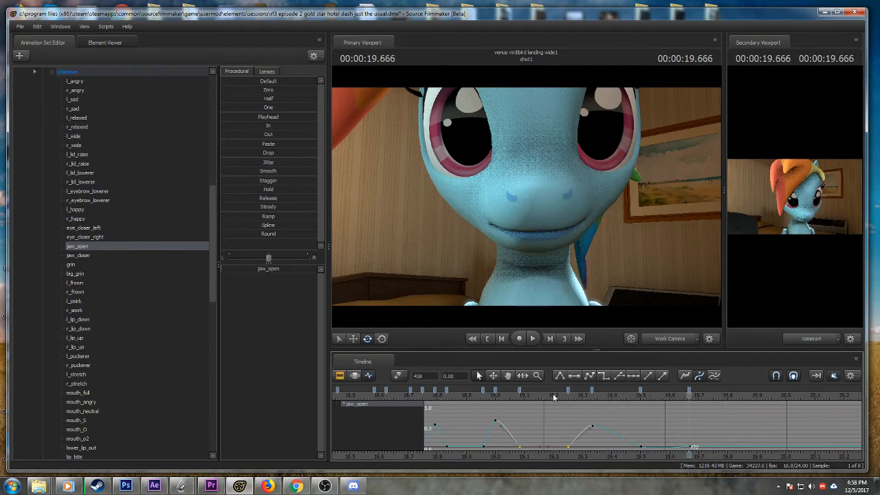
key("Right")
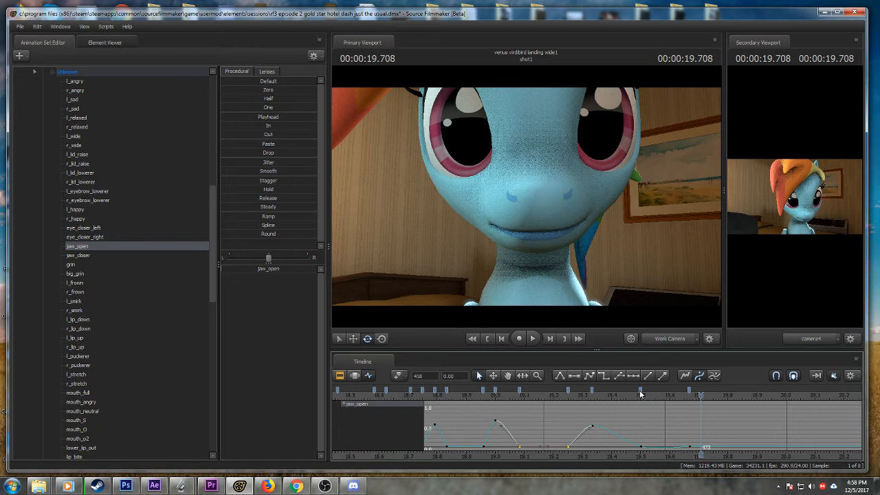
key("Right")
key("Right")
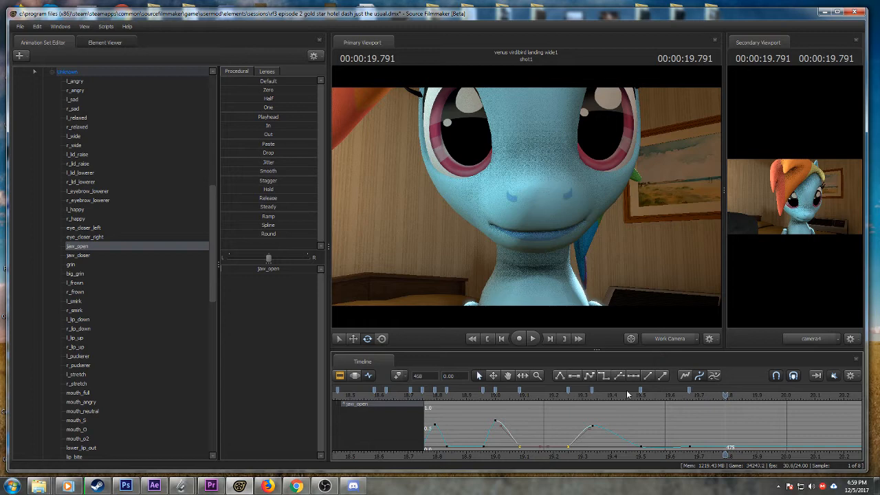
mouse_move(715, 395)
left_mouse_down()
mouse_move(652, 396)
mouse_move(716, 403)
left_mouse_up()
left_click_drag(252, 269, 262, 269)
middle_click_drag(646, 454, 530, 451)
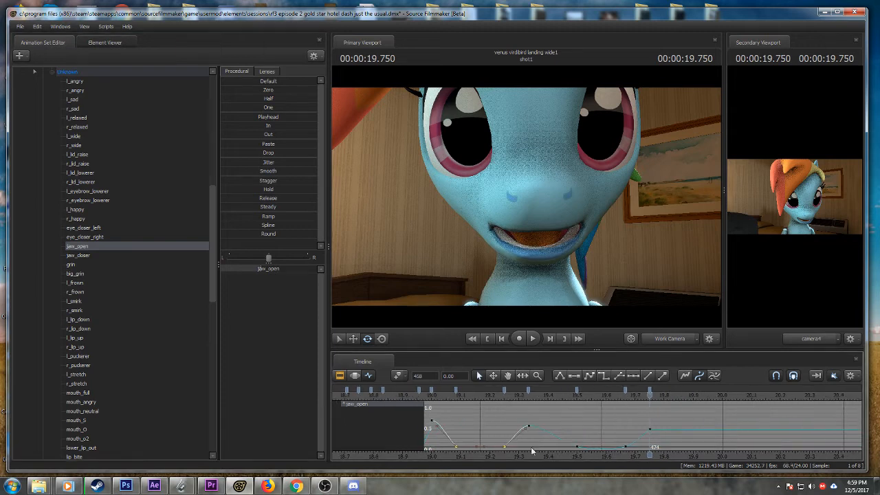
- Apply linear tangents to the closed jaw_open keys at 19.5 s and 19.666 s and check the playback
left_click(626, 391)
left_click(576, 389)
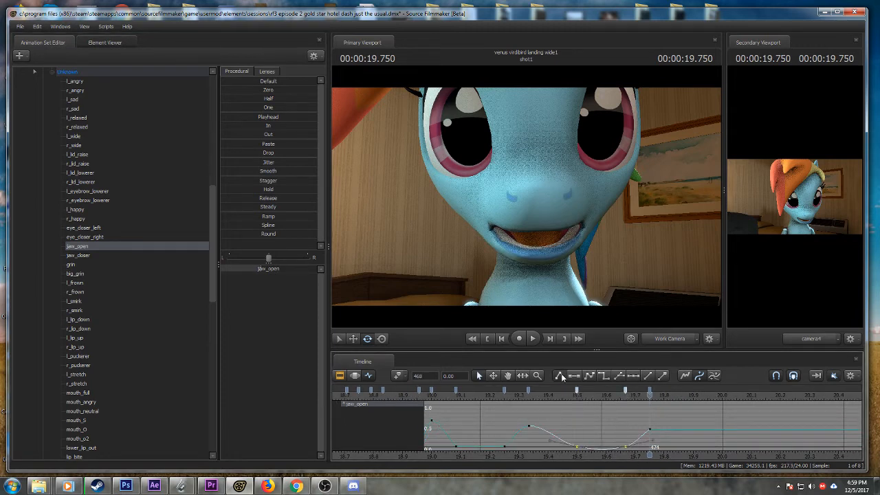
key("space")
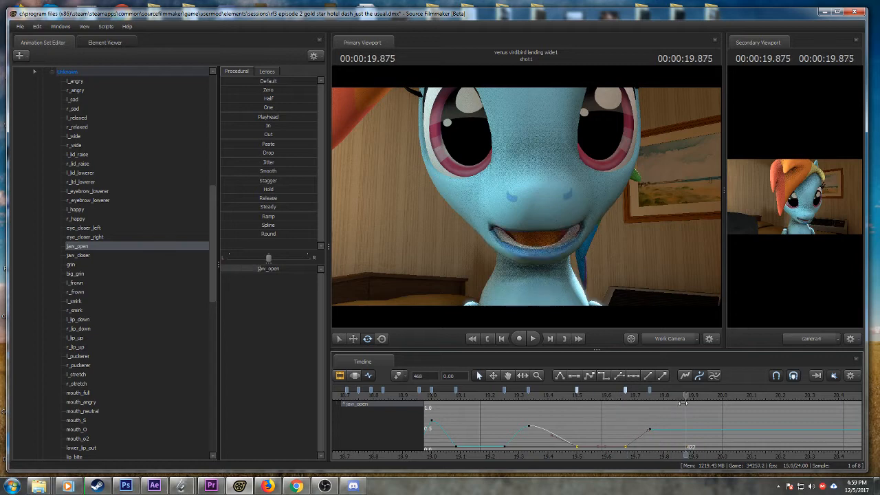
key("space")
- Replay the latest pulse and add a nearly closed jaw_open key of about 0.2 at 20.166 s
scroll(694, 451, "down", 4)
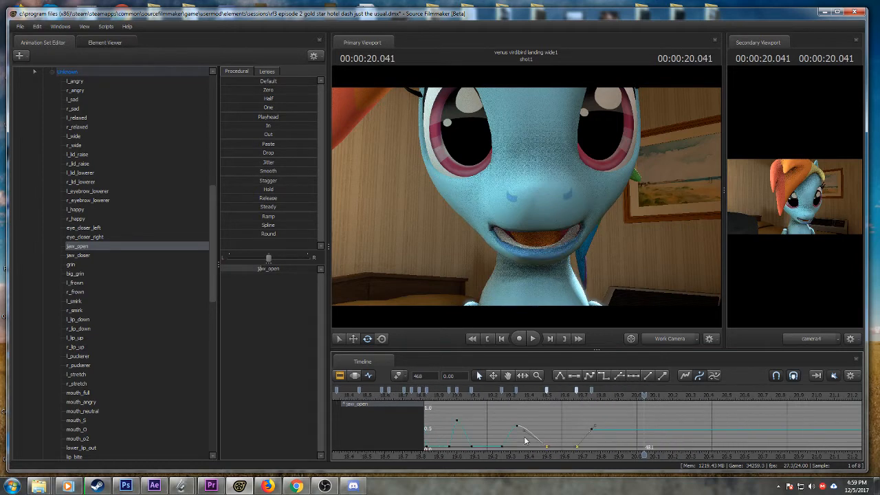
left_click(536, 397)
key("space")
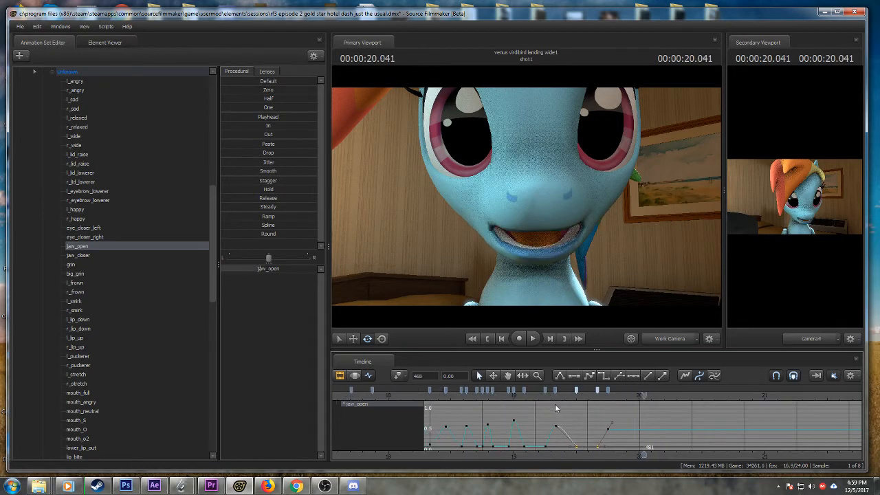
left_click_drag(568, 392, 660, 396)
left_click_drag(275, 268, 234, 268)
- Add a jaw_open key opened to about 0.4 at 20.583 s and a fully closed key at 20.666 s
left_click(581, 394)
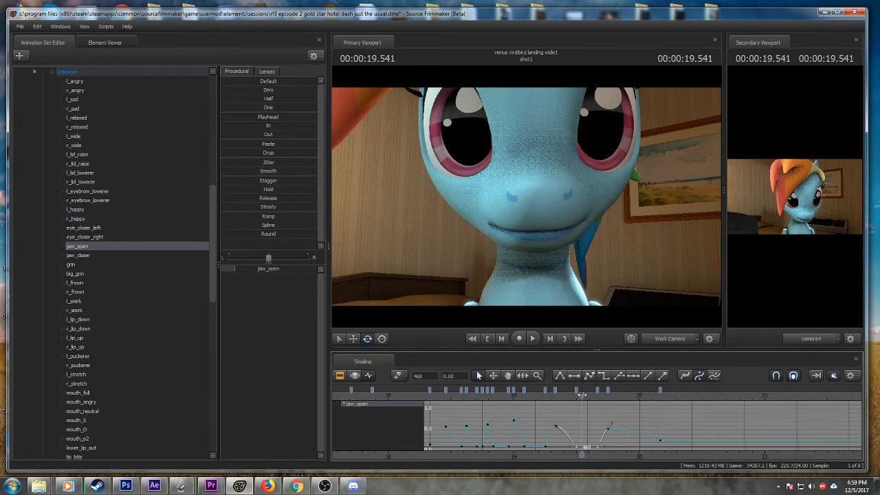
key("space")
left_click_drag(650, 398, 713, 397)
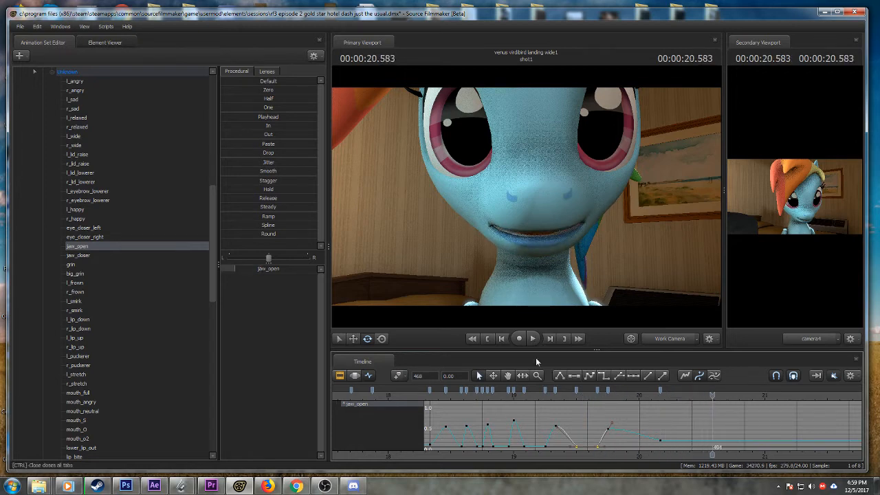
left_click_drag(234, 269, 258, 272)
left_click_drag(581, 398, 723, 399)
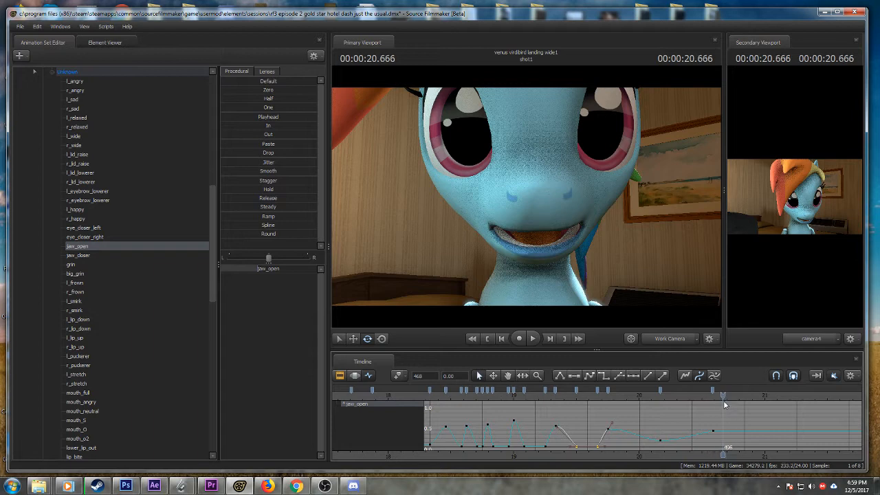
left_click_drag(266, 269, 227, 269)
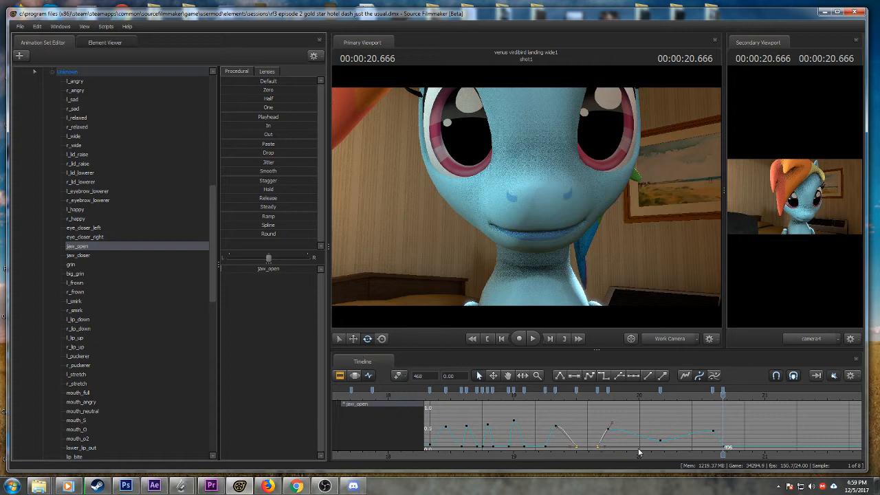
- Replay the jaw movement several times from about 19.6 s and around the open key at 20.583 s to judge its timing
middle_click_drag(655, 459, 589, 456)
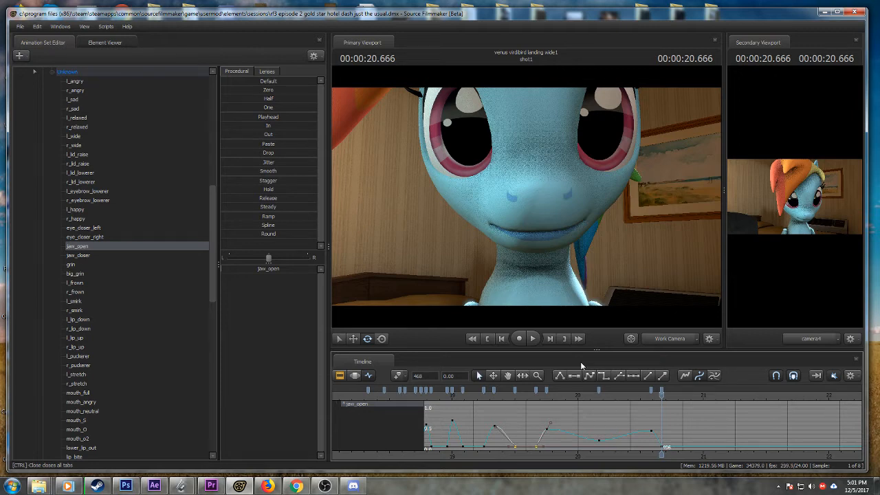
left_click(529, 397)
key("space")
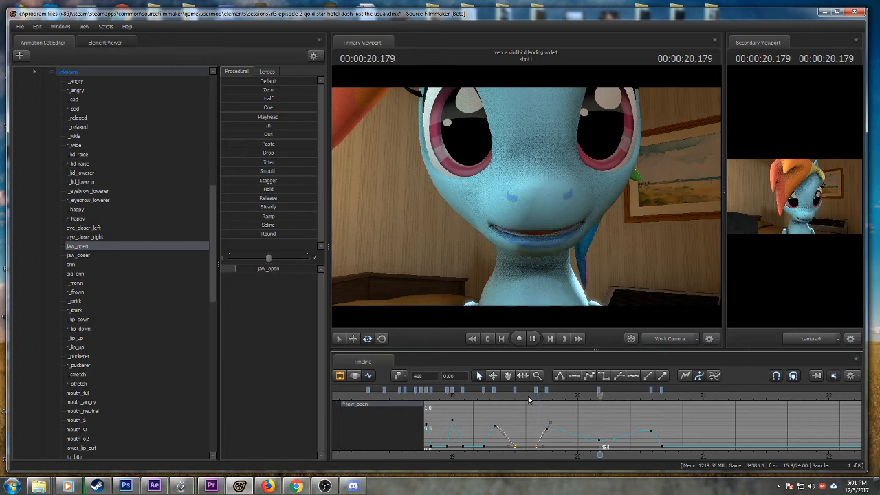
key("space")
scroll(649, 427, "up", 2)
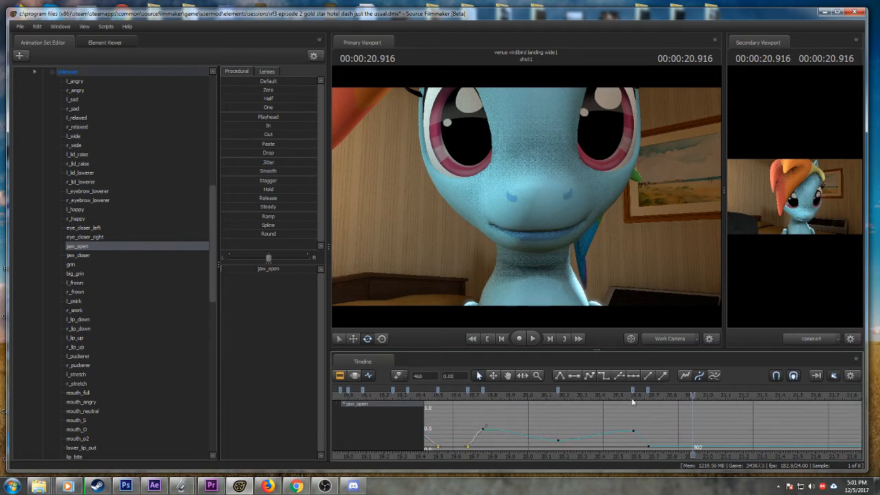
left_click(633, 399)
key("space")
key("space")
scroll(654, 434, "up", 3)
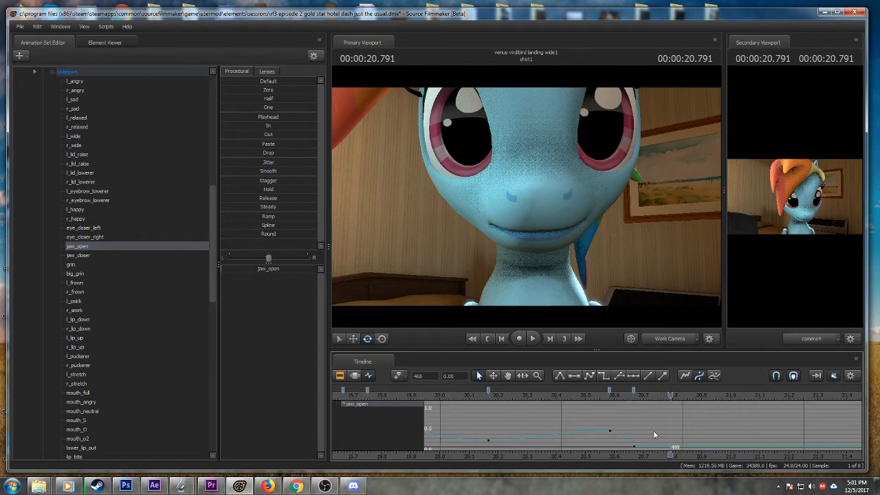
left_click(610, 395)
key("space")
key("space")
- Add jaw_open keys closed at 20.75 s, opened to about 0.5 at 20.833 s and fully closed at 21.0 s
left_click(399, 376)
left_click(679, 395)
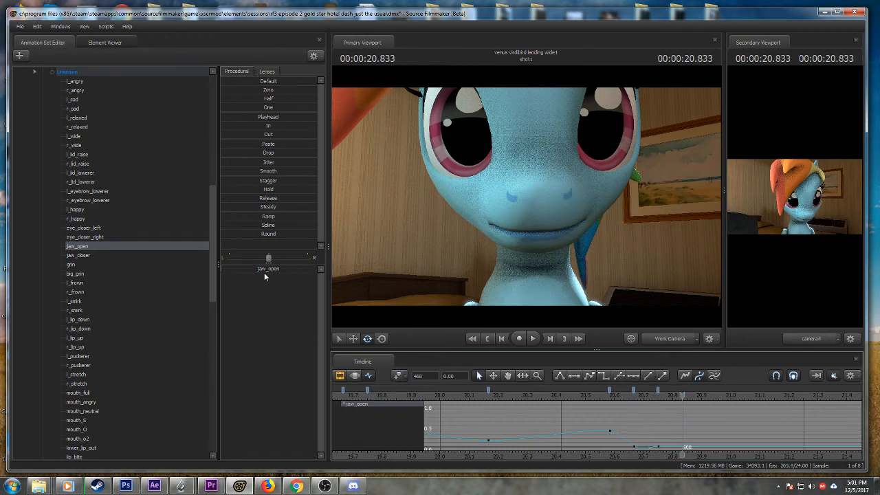
mouse_move(267, 270)
left_mouse_down()
mouse_move(245, 270)
mouse_move(269, 269)
left_mouse_up()
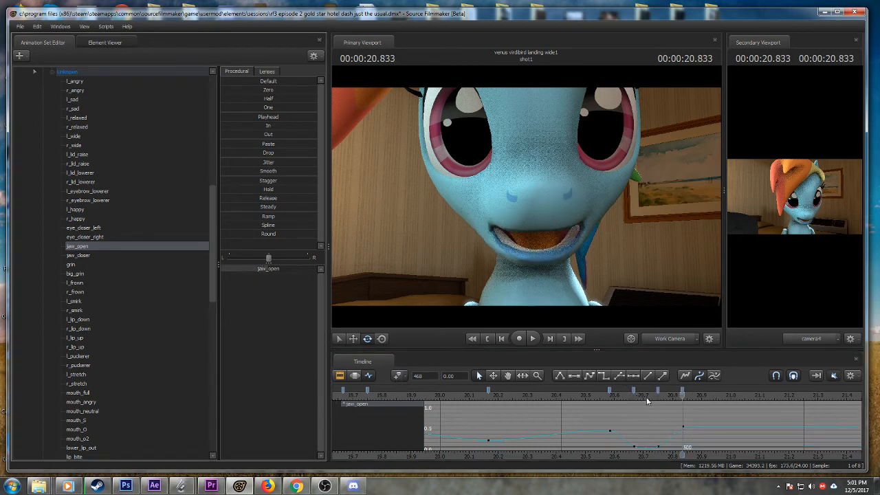
left_click_drag(659, 399, 730, 398)
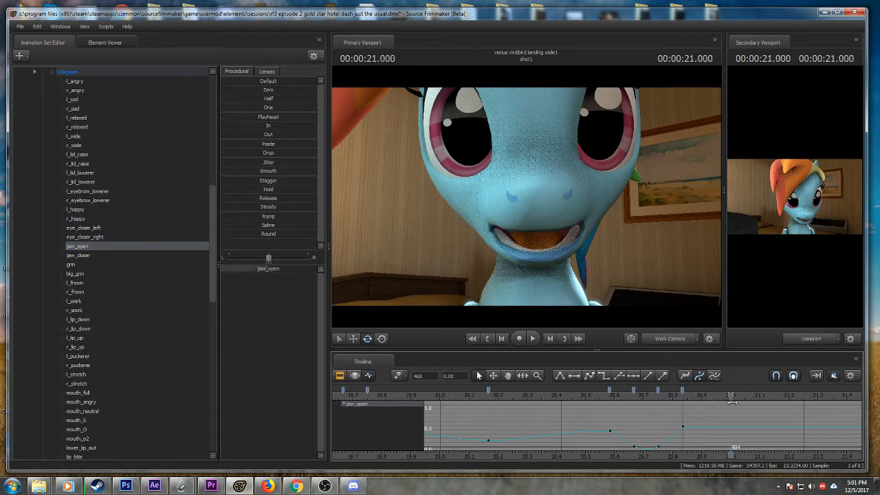
left_click_drag(275, 270, 221, 271)
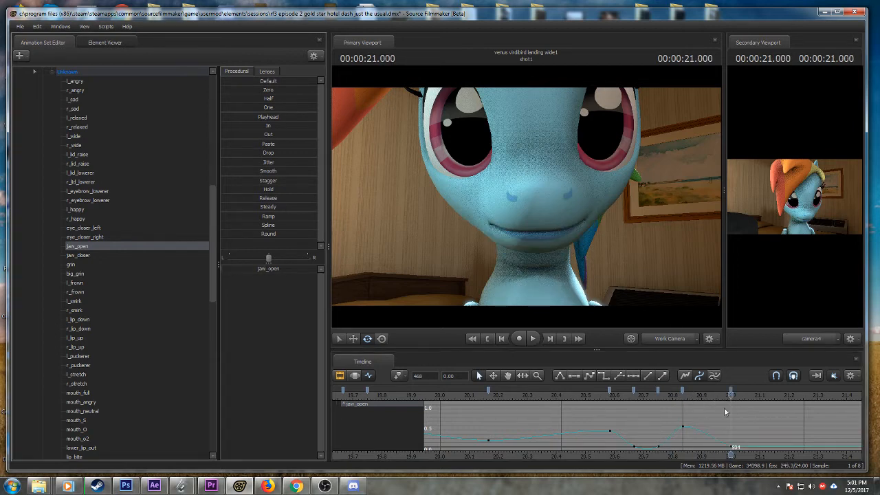
- Apply linear tangents to the closed jaw_open keys at 20.666 s and 20.75 s and play the pulse from about 20.6 s
left_click(659, 391)
left_click(635, 391, "shift")
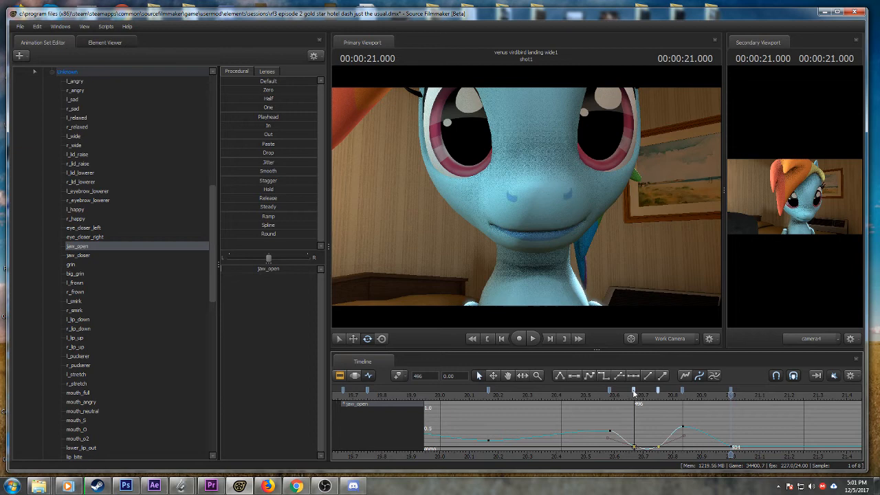
left_click(570, 377)
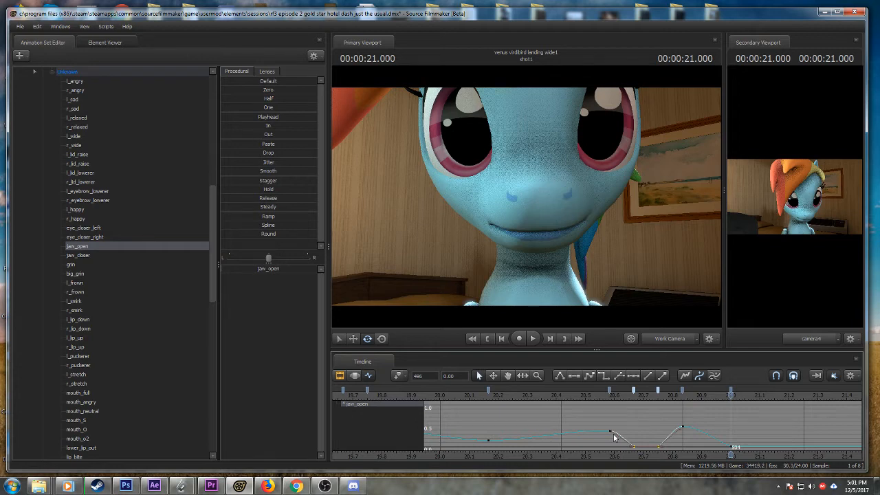
middle_click_drag(643, 457, 528, 442)
scroll(513, 435, "down", 2)
left_click(528, 397)
key("space")
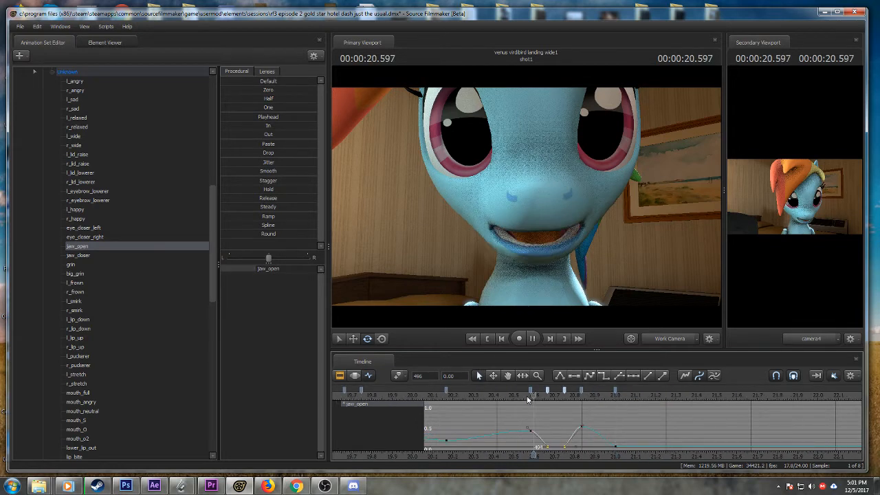
- Add a closed jaw_open key at 21.083 s and a key opened to about 0.5 at 21.166 s
left_click_drag(612, 397, 667, 397)
scroll(640, 398, "down", 1)
scroll(636, 397, "up", 4)
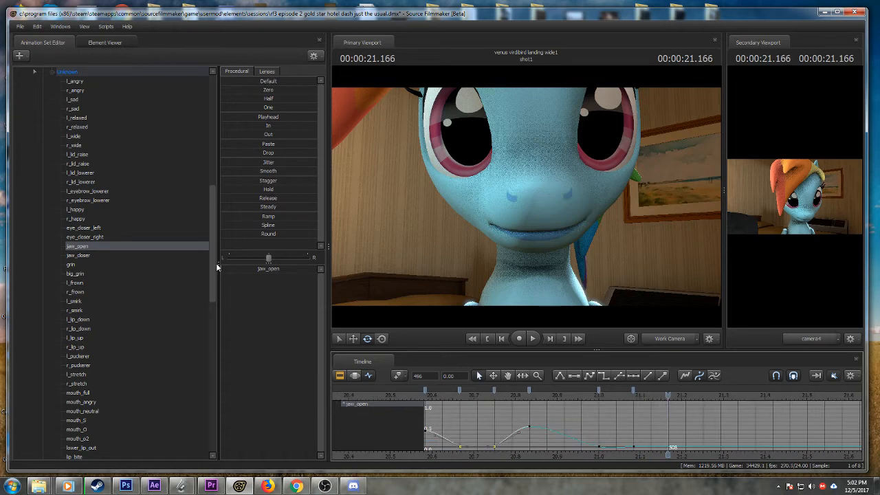
left_click_drag(229, 272, 271, 275)
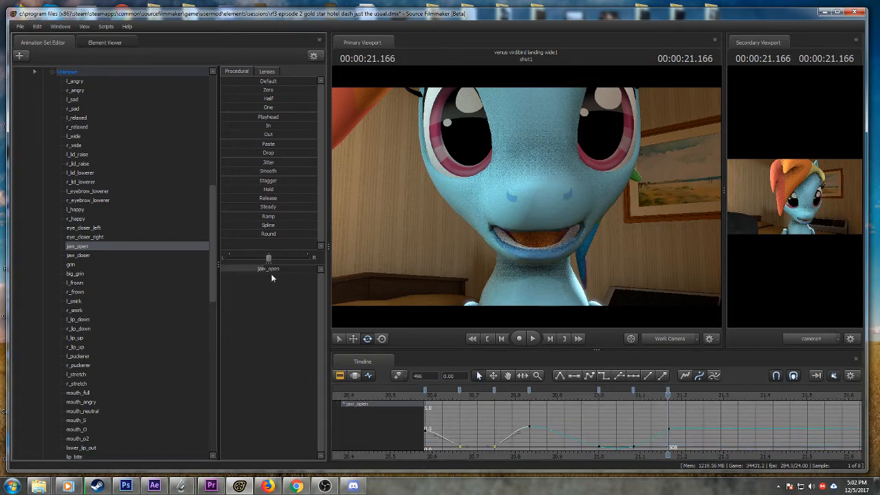
- Apply linear tangents to the closed jaw_open keys at 21.0 s and 21.083 s and check the playback
left_click(632, 389)
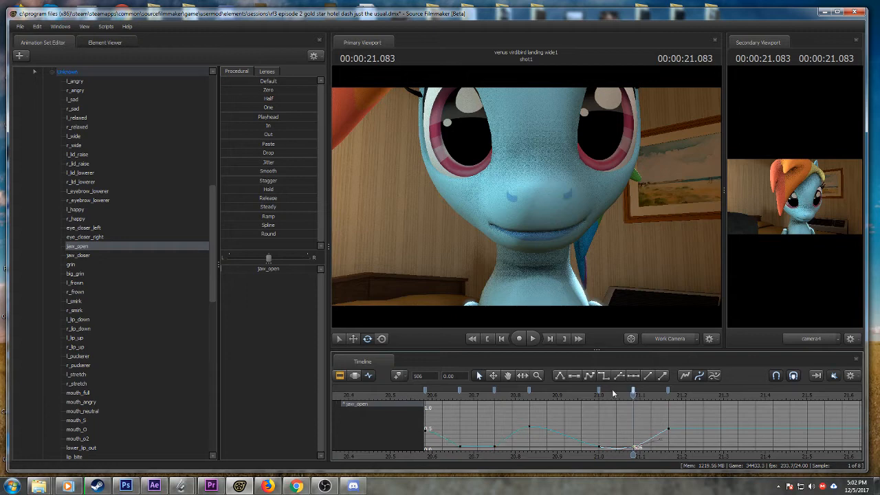
key("space")
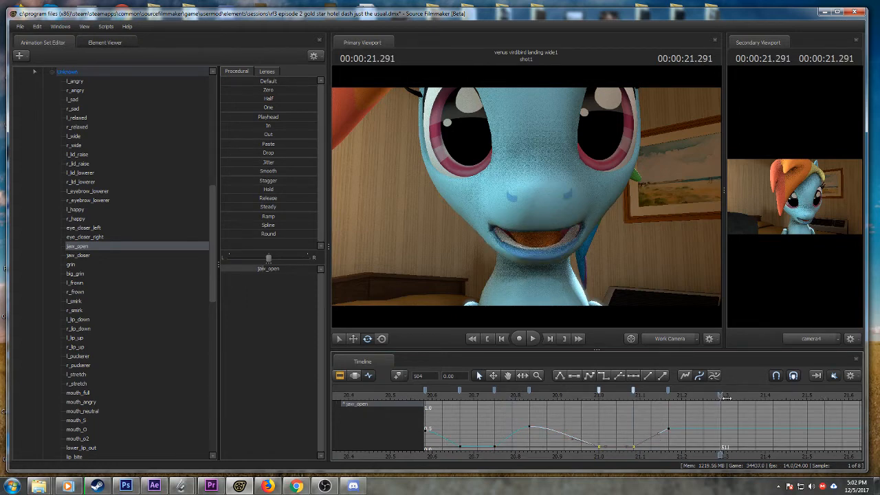
key("space")
- Replay the latest jaw pulses from about 20.5 s and from 21.0 s to check the mouth timing
scroll(696, 427, "down", 3)
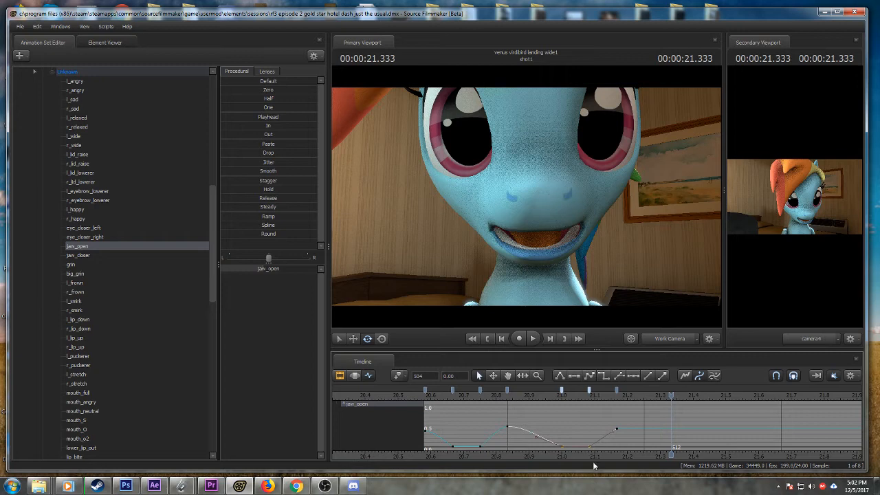
left_click_drag(595, 470, 596, 474)
scroll(575, 419, "down", 2)
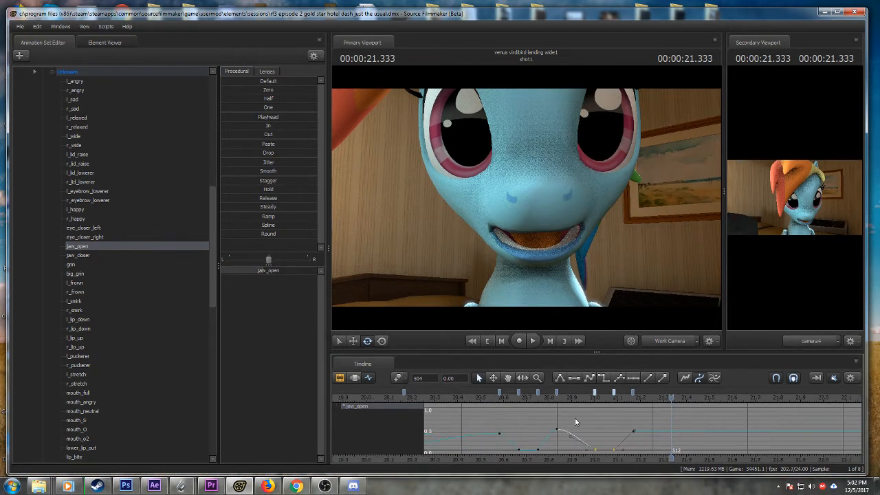
left_click(488, 395)
key("space")
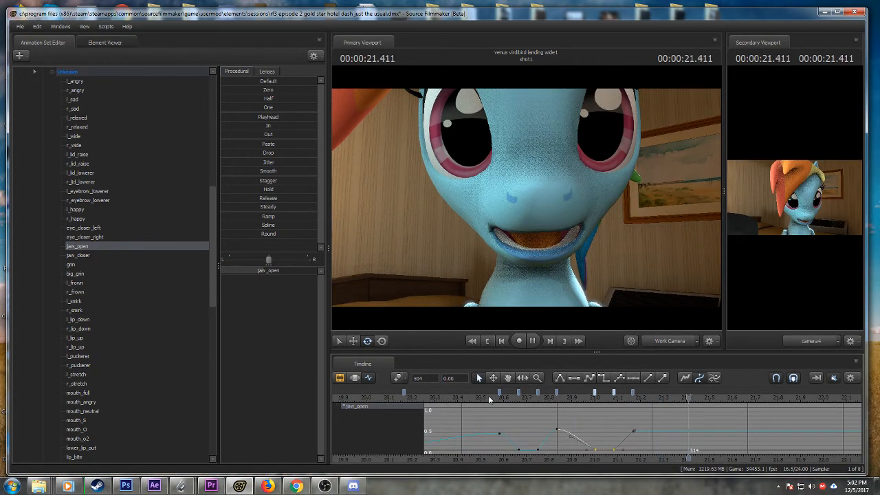
left_click(593, 400)
key("space")
key("space")
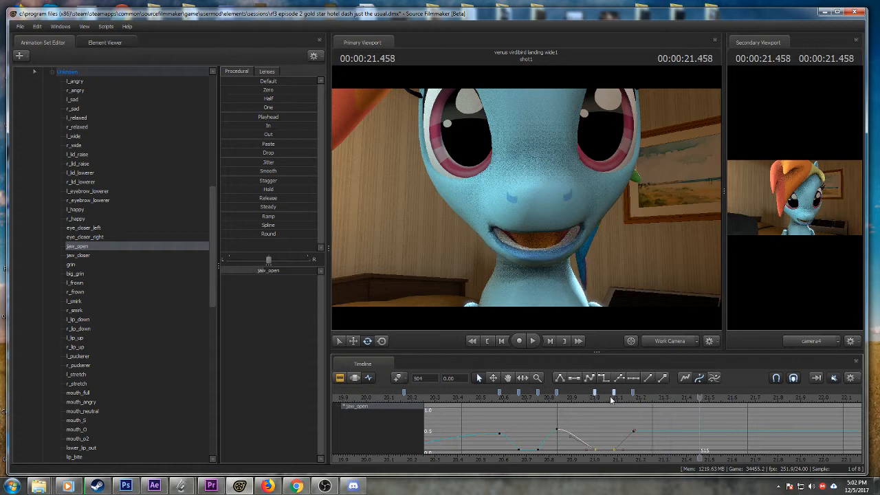
- Add a jaw_open key lowered to about 0.3 at 21.5 s and replay the end of the animation
left_click(640, 399)
left_click_drag(641, 398, 709, 402)
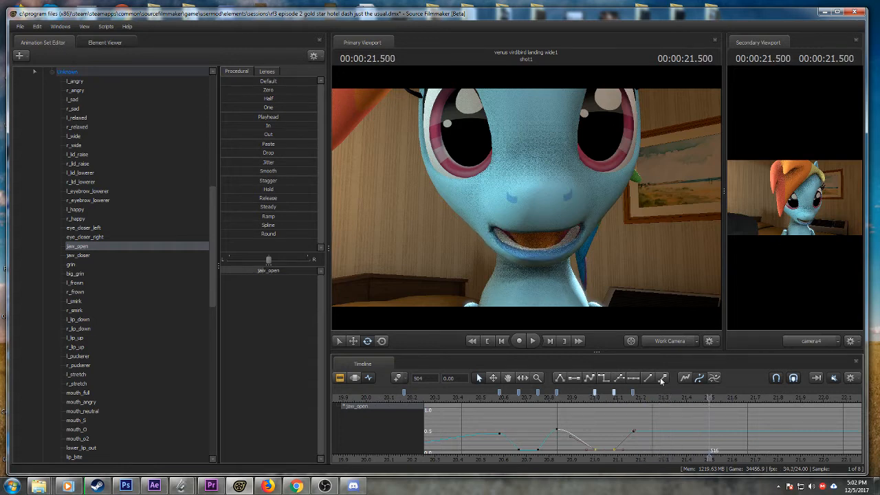
left_click_drag(264, 272, 253, 273)
middle_click_drag(678, 458, 623, 450)
scroll(545, 419, "down", 2)
key("space")
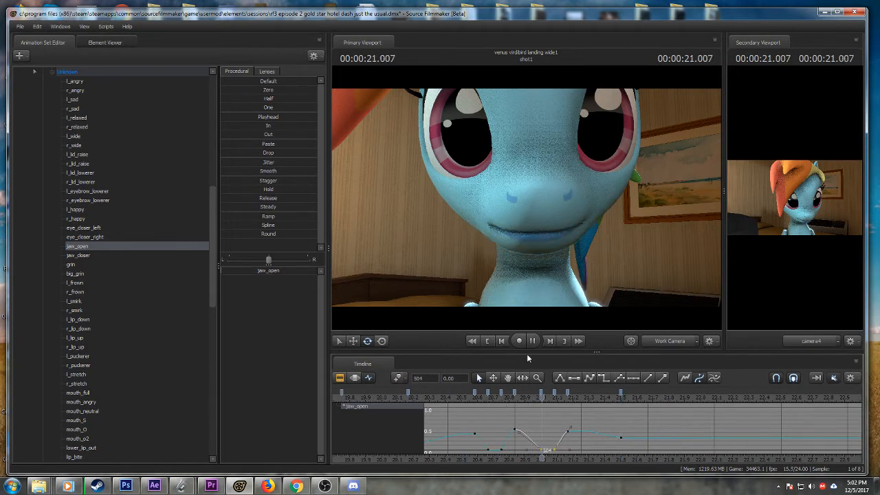
- Review the mouth motion past 21 s and key jaw_open at about 0.4 at 22.125 s
left_click_drag(623, 398, 814, 399)
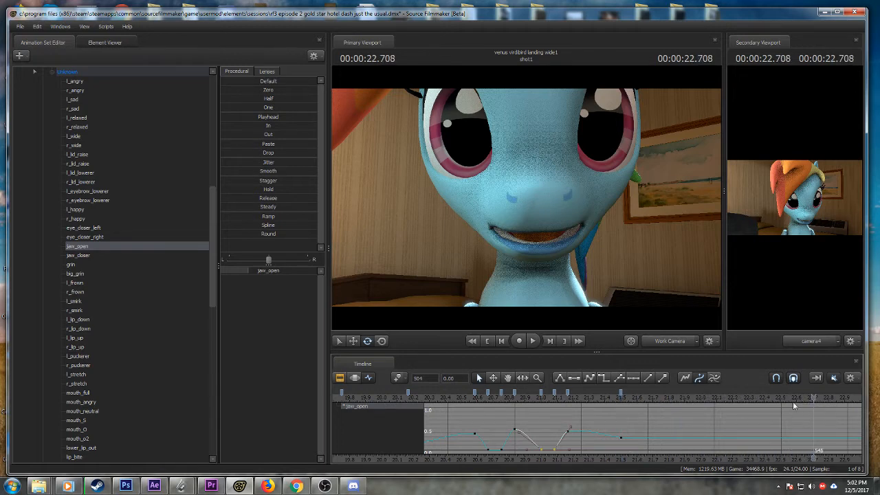
scroll(721, 438, "down", 2)
middle_click_drag(700, 442, 534, 437)
scroll(534, 437, "down", 3)
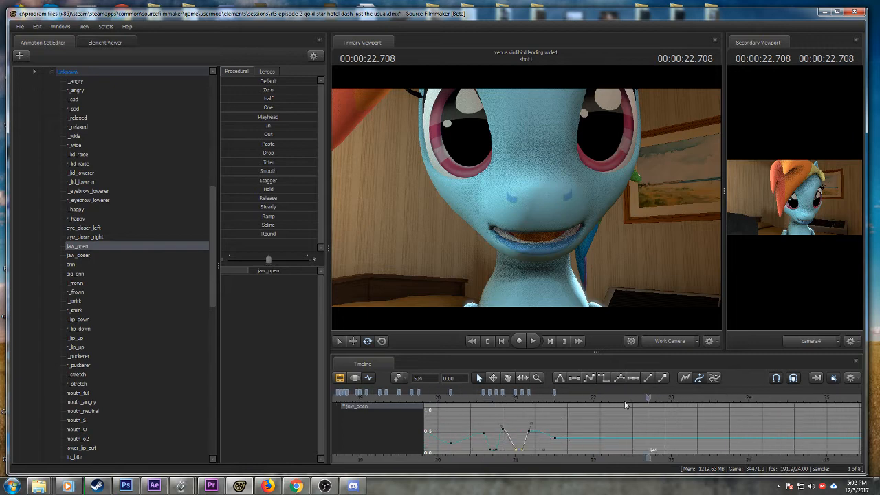
left_click_drag(650, 397, 814, 397)
scroll(813, 420, "down", 3)
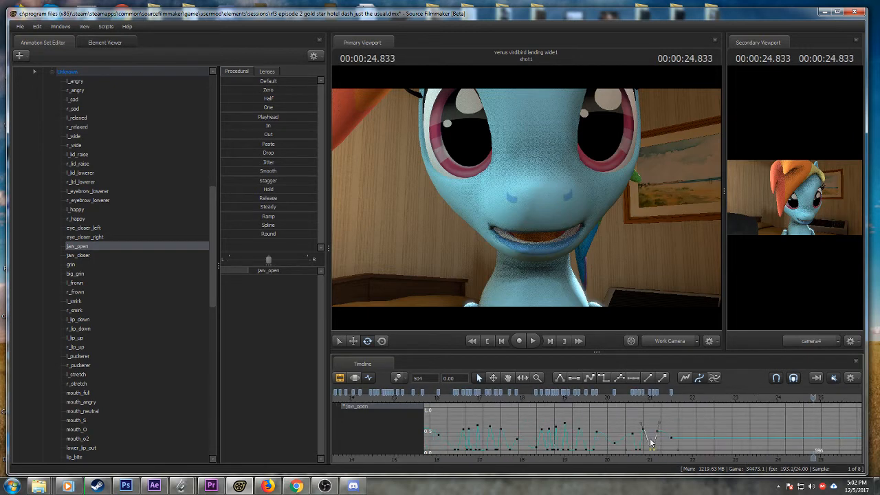
left_click(637, 398)
key("space")
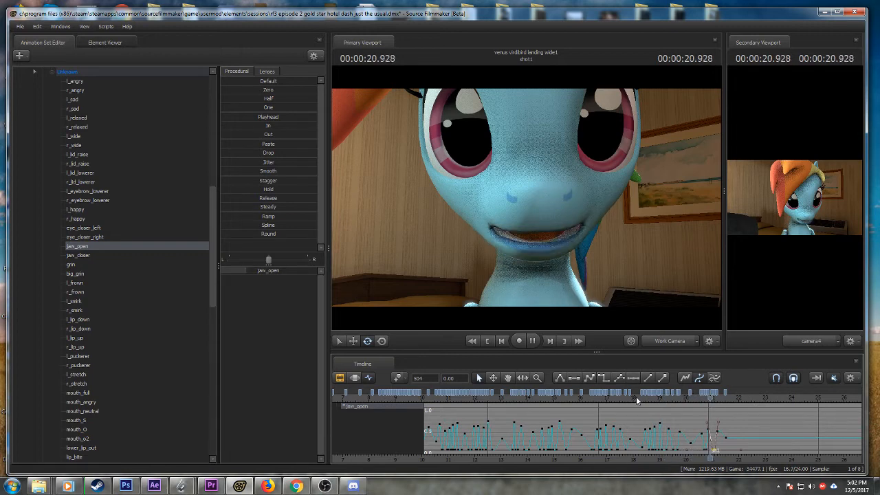
key("space")
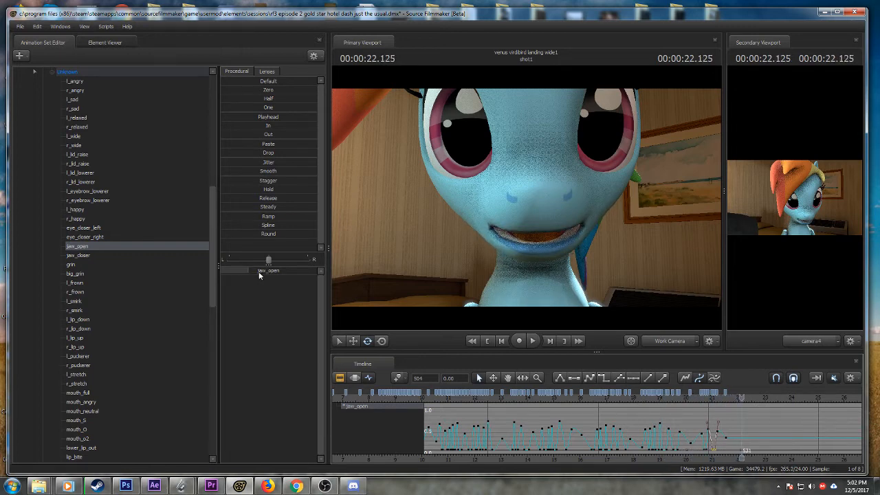
left_click_drag(248, 270, 257, 270)
- Play back the new jaw movement and key jaw_open at about 0.27 at 23.25 s
scroll(743, 407, "up", 3)
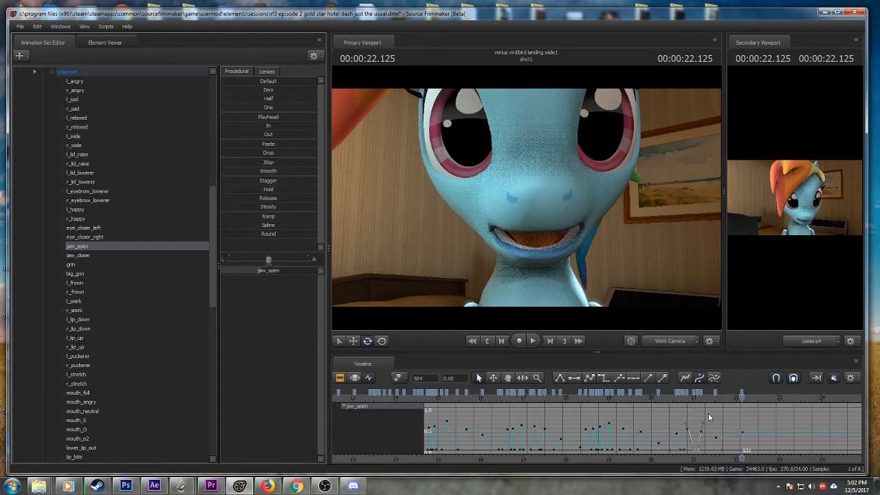
left_click(647, 398)
key("space")
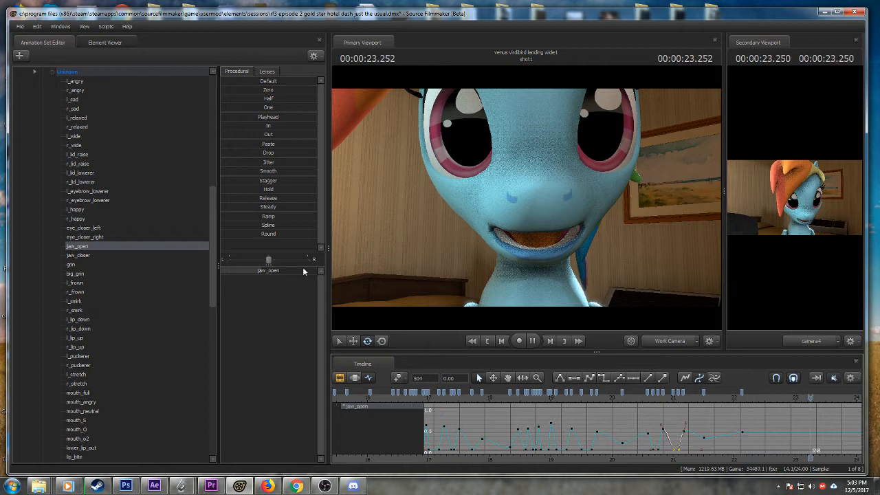
left_click_drag(252, 272, 247, 272)
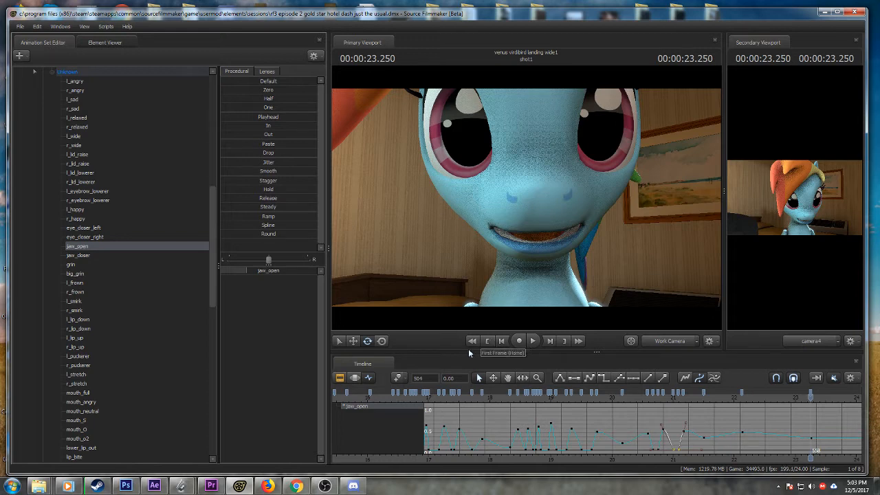
- Examine the existing jaw_open animation by replaying the stretch from about 7.7 s to 8.6 s several times
scroll(454, 411, "down", 6)
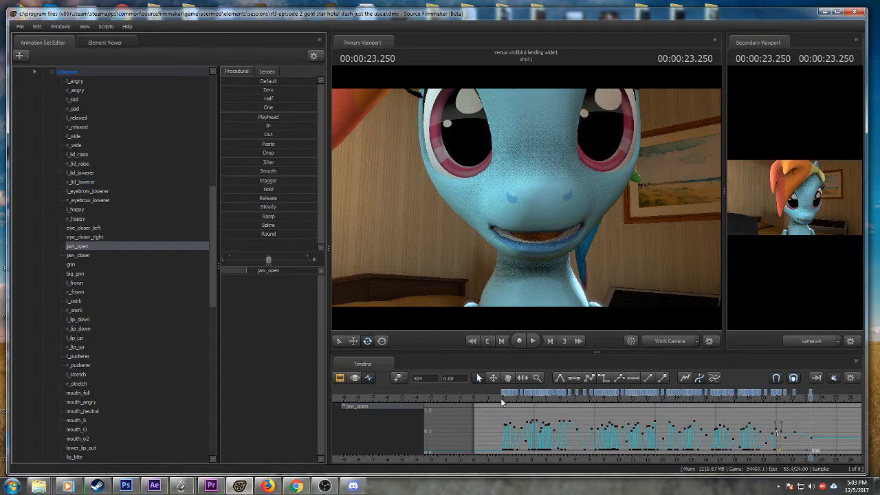
mouse_move(75, 485)
left_click(585, 401)
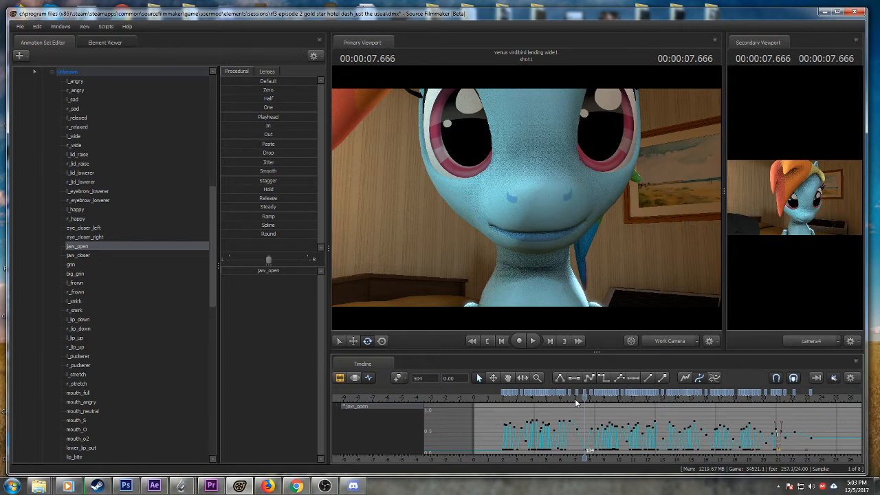
scroll(584, 413, "up", 4)
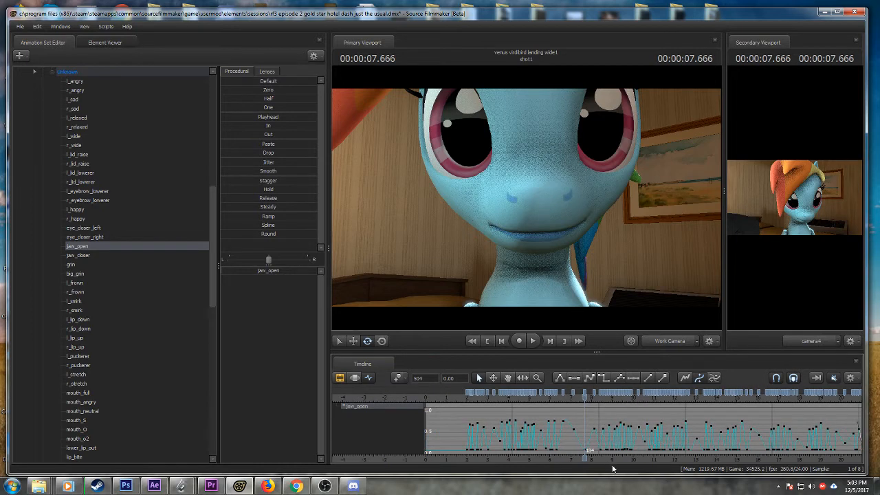
scroll(559, 447, "down", 3)
scroll(558, 450, "down", 2)
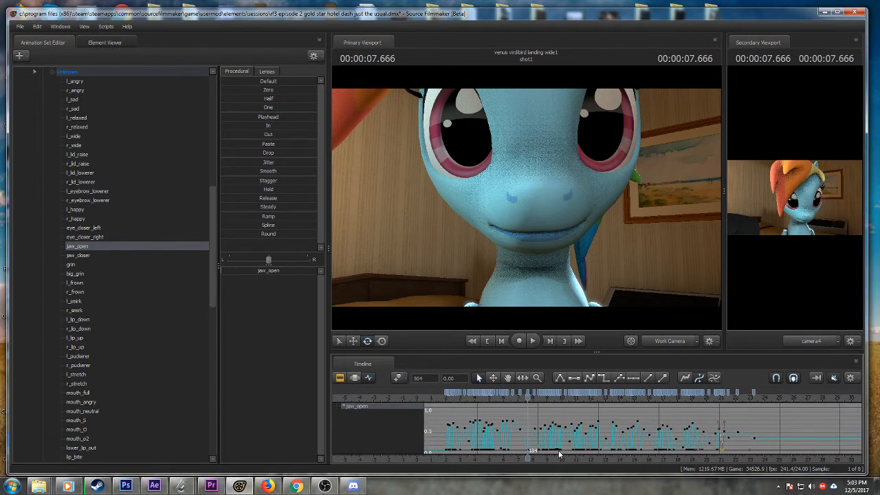
scroll(560, 456, "up", 2)
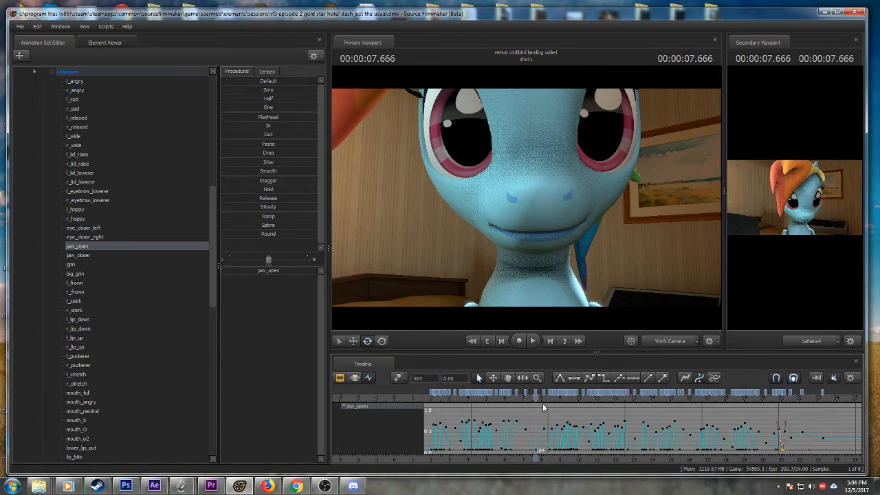
key("space")
key("space")
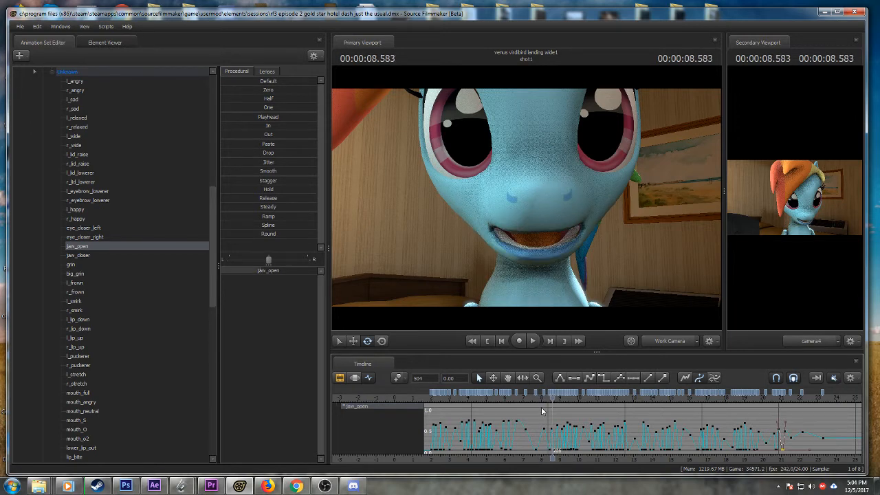
scroll(542, 407, "up", 3)
key("space")
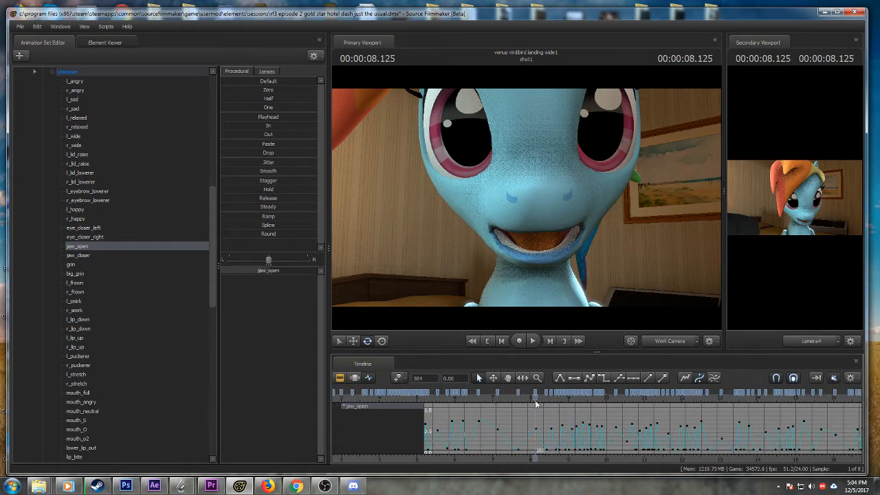
key("space")
left_click(524, 399)
key("space")
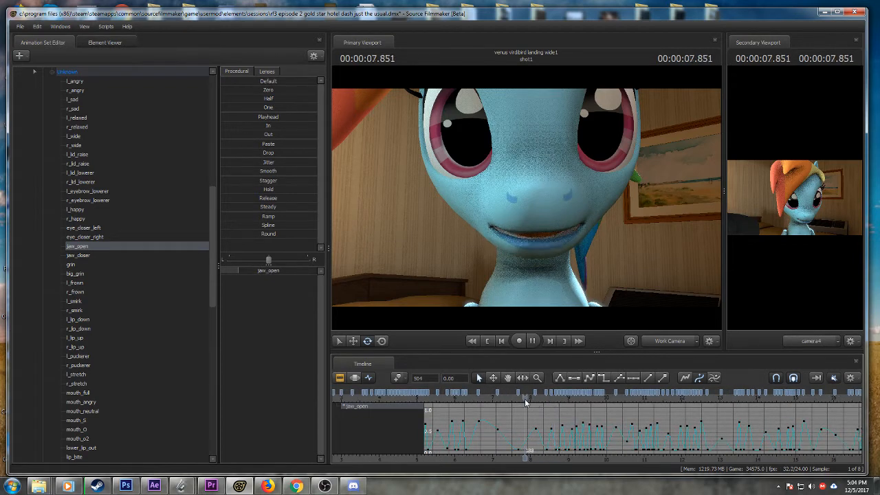
key("space")
key("space")
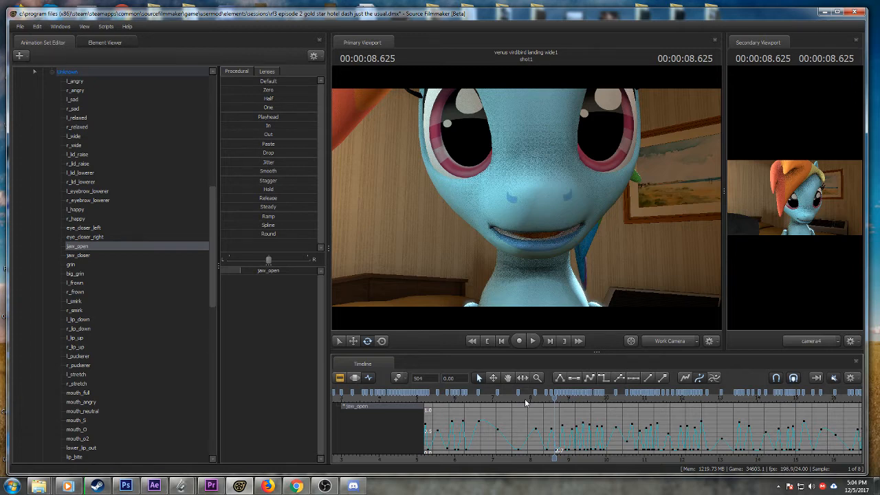
- Check the jaw_open keys between about 8.5 s and 8.7 s, and replay the lip sync from about 2 s
scroll(548, 419, "up", 8)
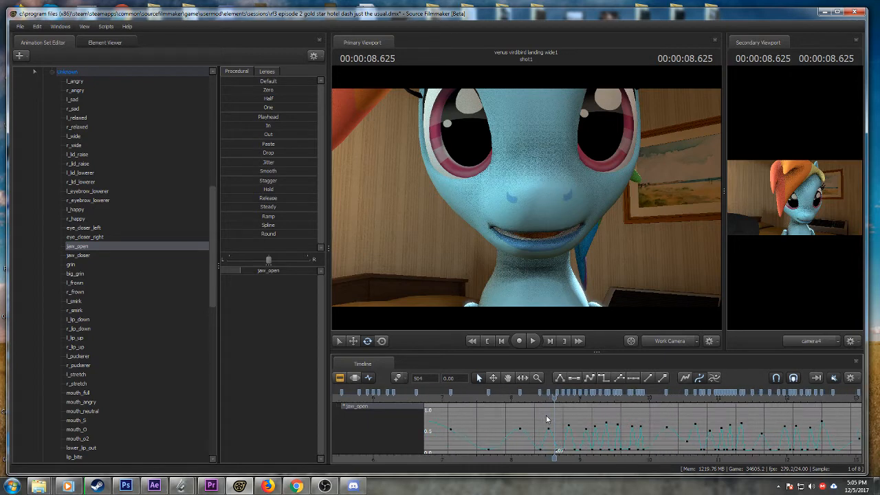
left_click_drag(555, 399, 540, 398)
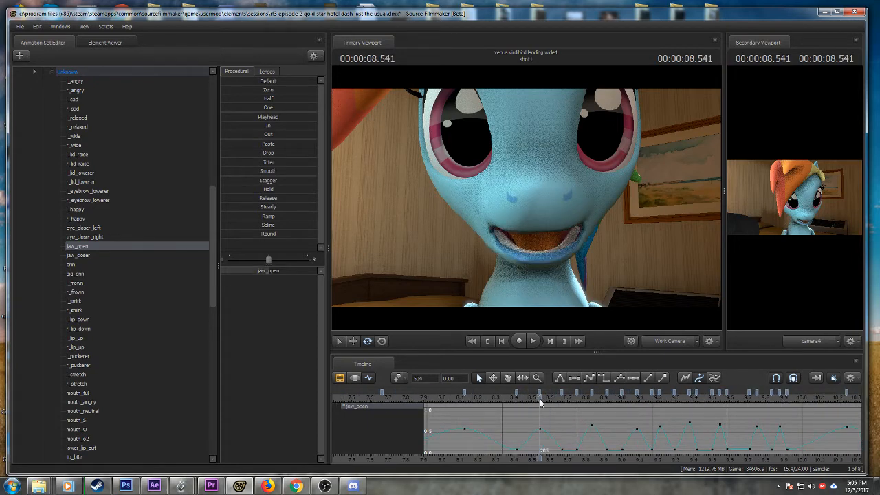
key("space")
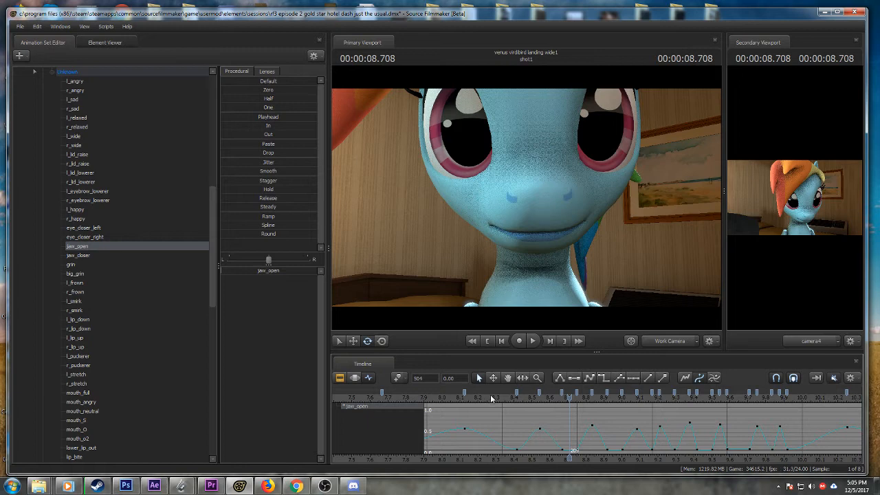
left_click(562, 399)
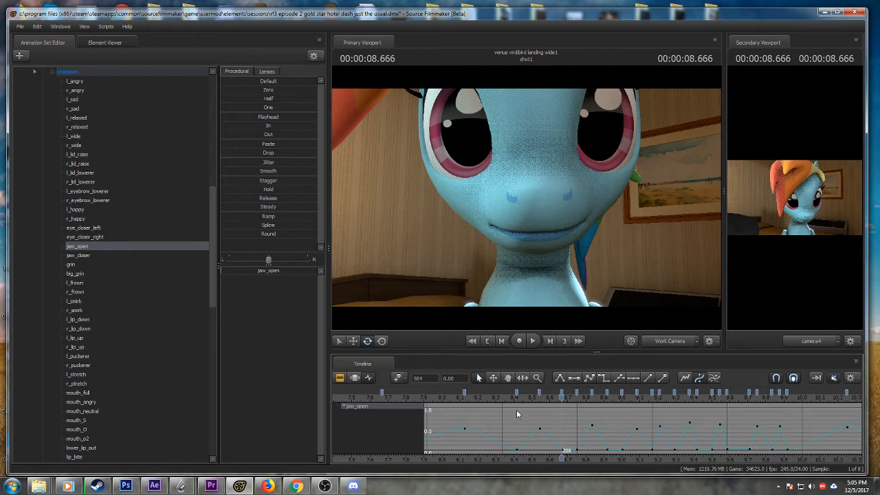
scroll(520, 420, "down", 3)
key("space")
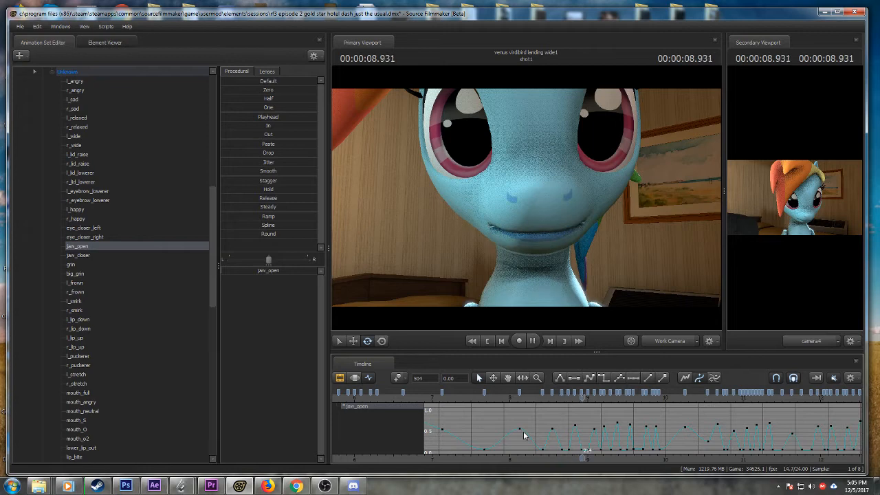
key("space")
scroll(524, 431, "down", 5)
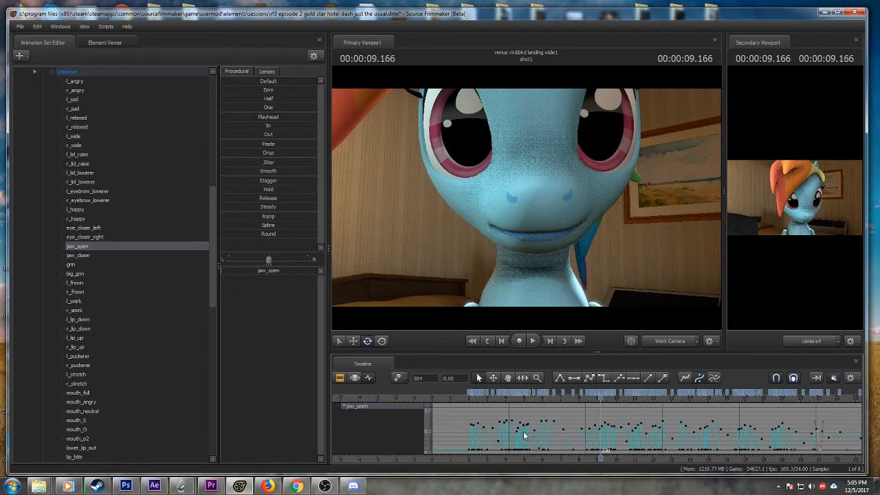
left_click(471, 399)
key("space")
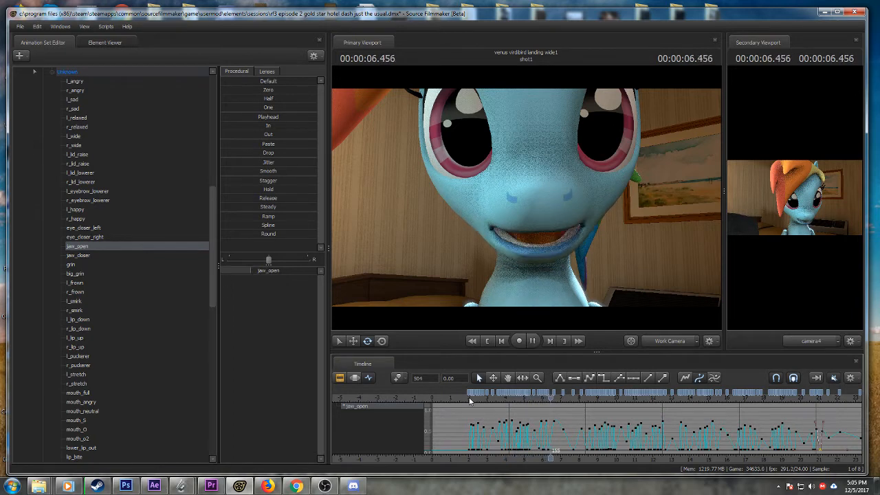
key("space")
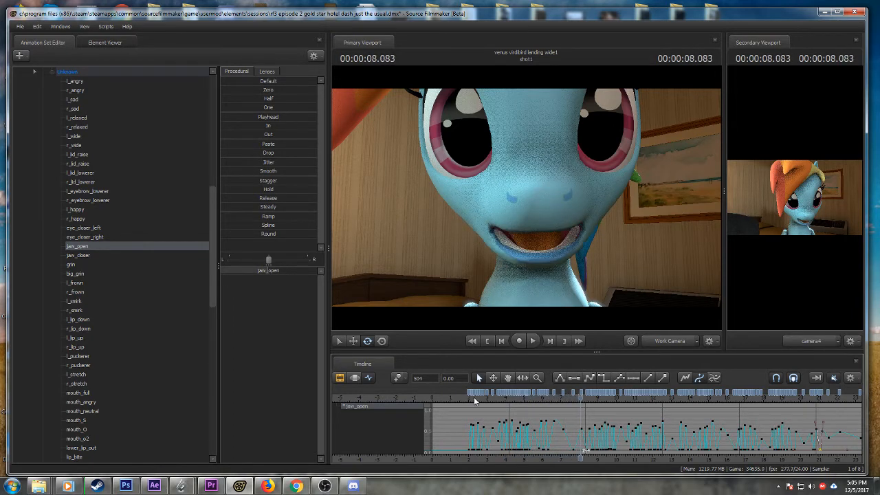
key("space")
key("space")
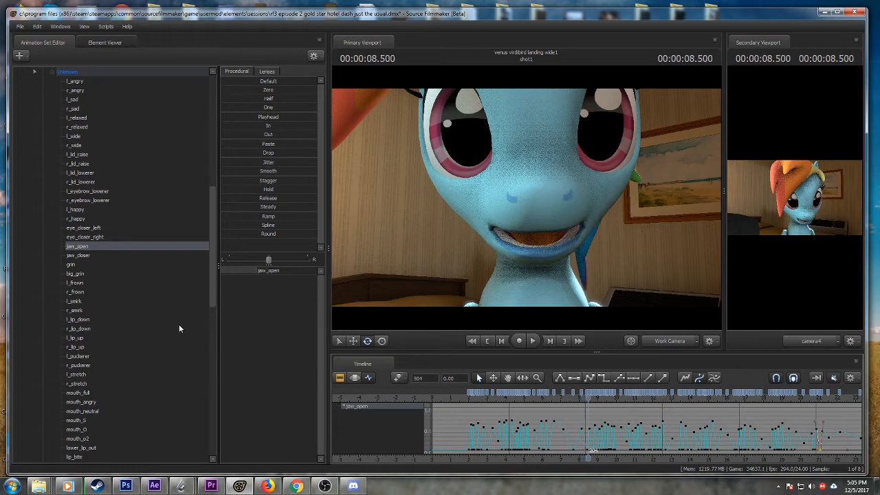
- Select the character's grin control for animating around 8.5 s
left_click(70, 264)
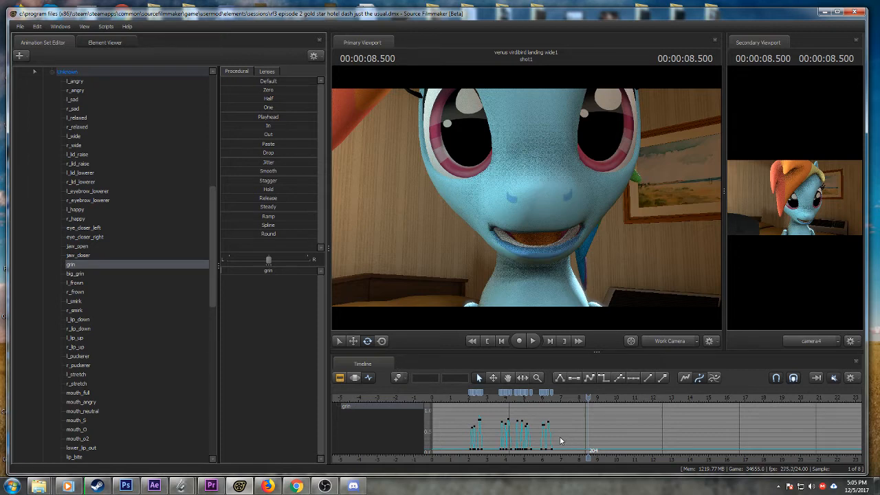
scroll(559, 436, "up", 3)
scroll(559, 440, "up", 4)
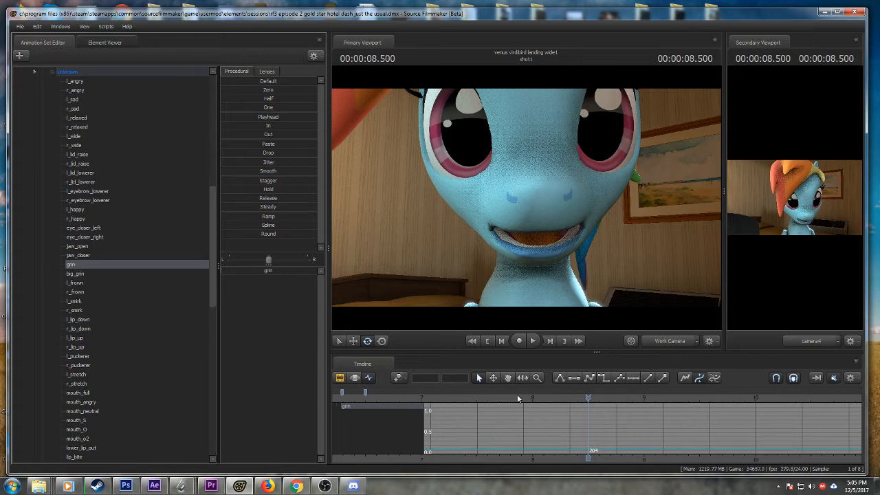
- Try to key grin at about 0.55 at 8.375 s
left_click_drag(519, 399, 575, 403)
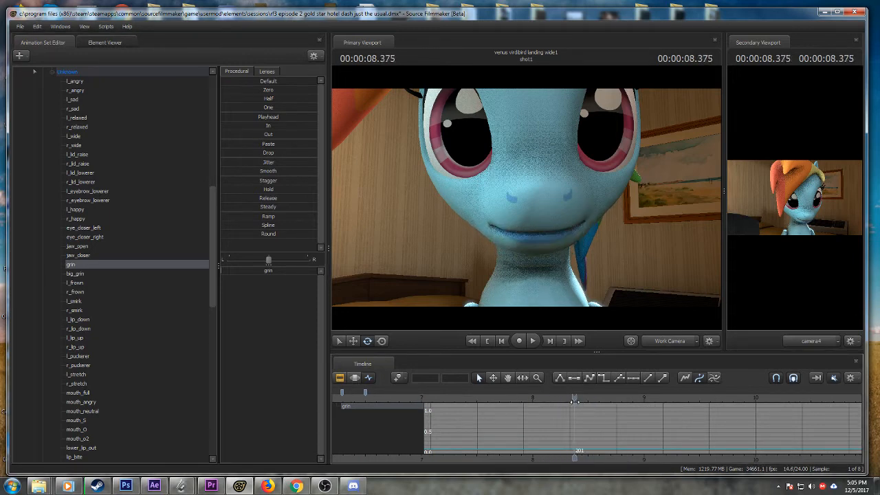
left_click_drag(223, 270, 275, 271)
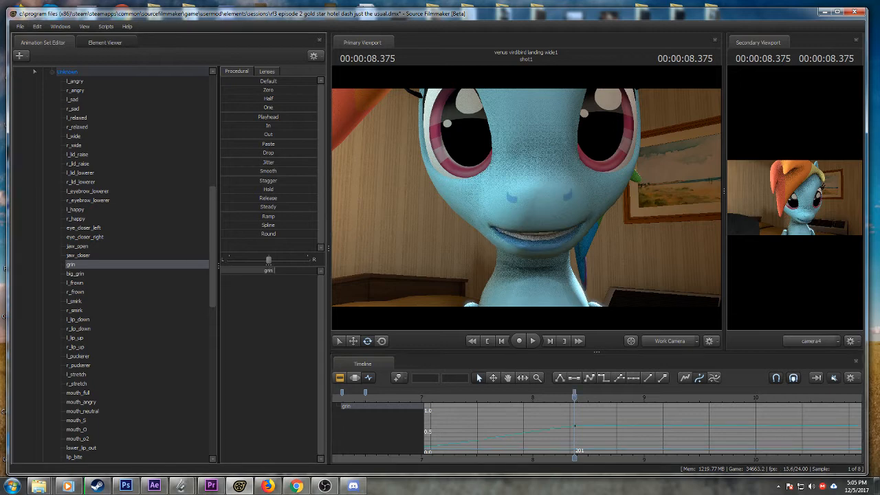
left_click(571, 392)
- Replay the mouth motion from about 8 s and key grin at about 0.7 at 8.916 s
left_click_drag(544, 396, 616, 401)
scroll(557, 412, "down", 2)
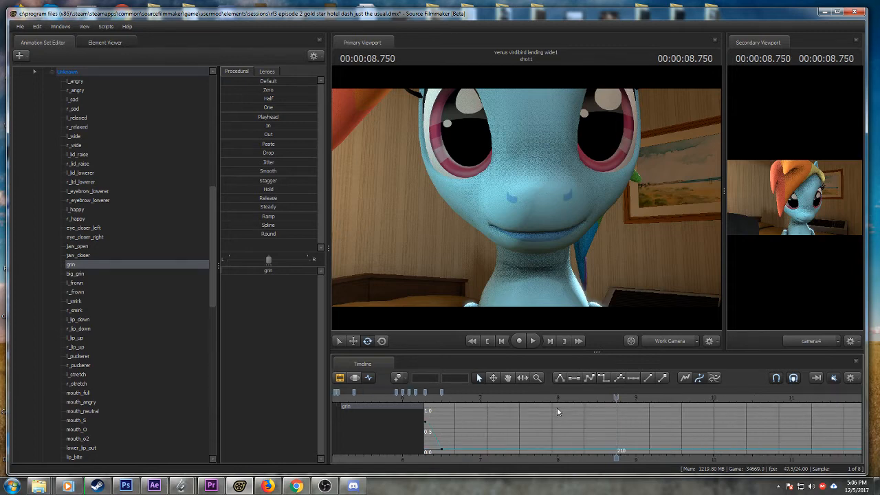
left_click(556, 398)
key("space")
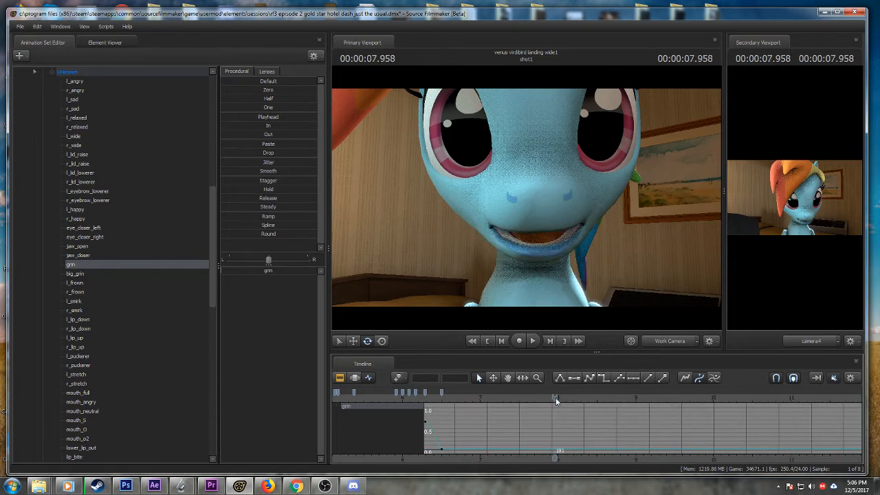
scroll(605, 406, "up", 2)
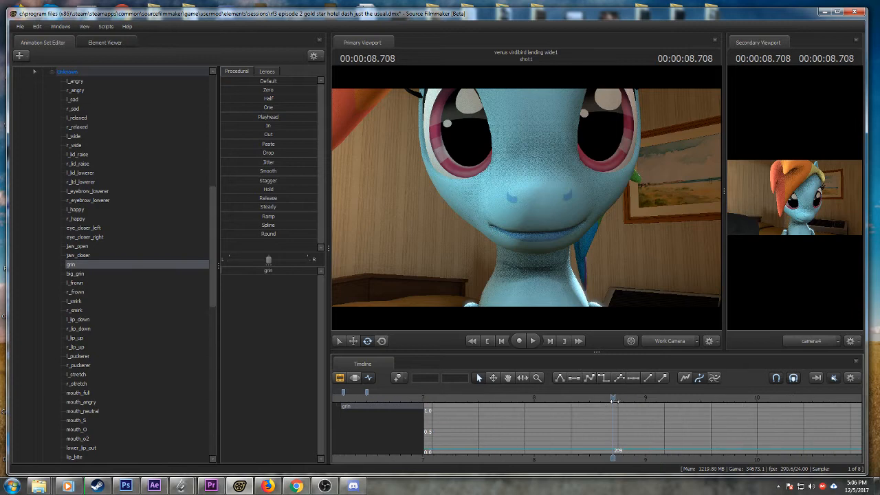
left_click_drag(613, 399, 636, 399)
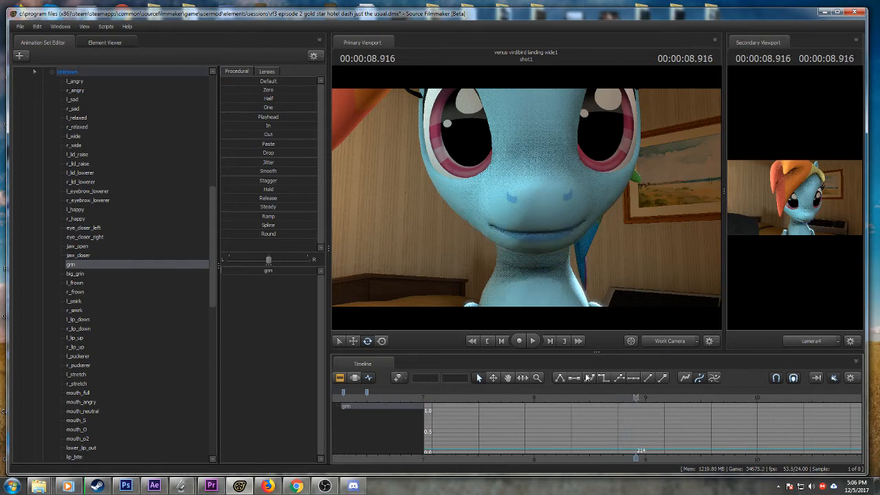
left_click_drag(268, 270, 306, 282)
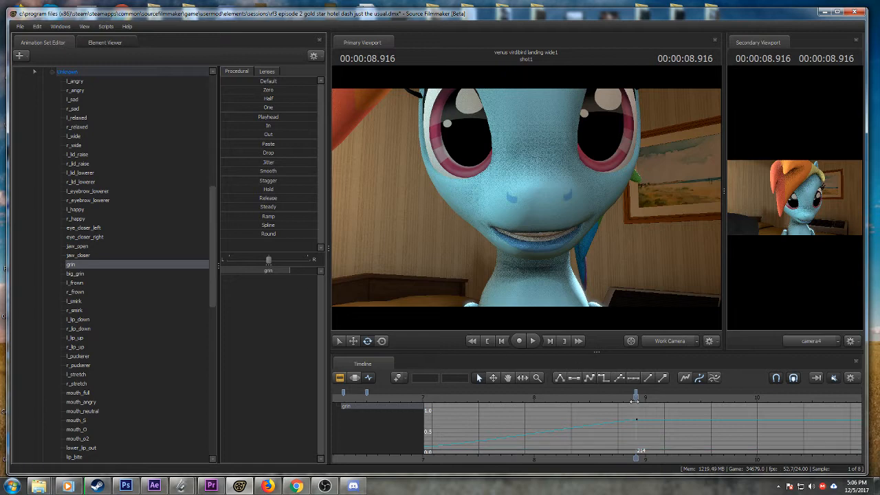
- Key grin at 0 at 8.833 s and select the grin key at 6.5 s
left_click_drag(635, 399, 628, 400)
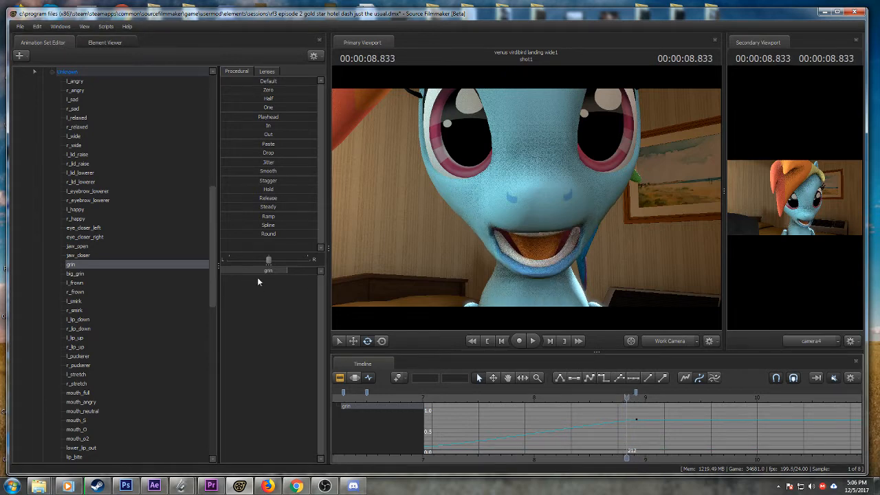
scroll(624, 397, "down", 2)
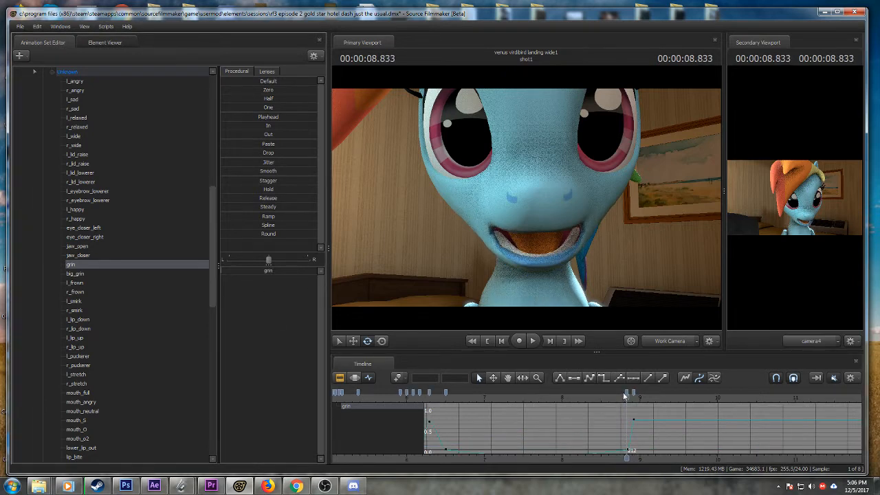
left_click(446, 392)
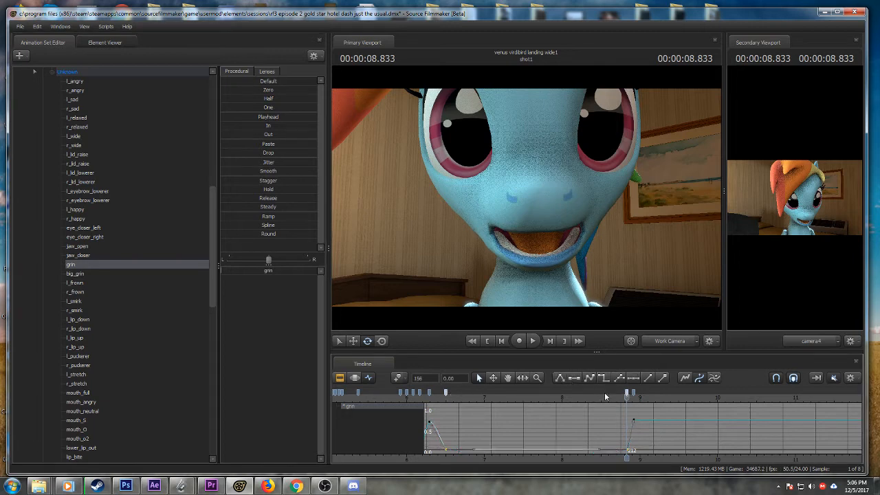
- Key grin at 0 at 9.000 s and at about 0.75 at 9.166 s
left_click_drag(606, 396, 647, 398)
scroll(623, 401, "up", 2)
scroll(634, 399, "up", 2)
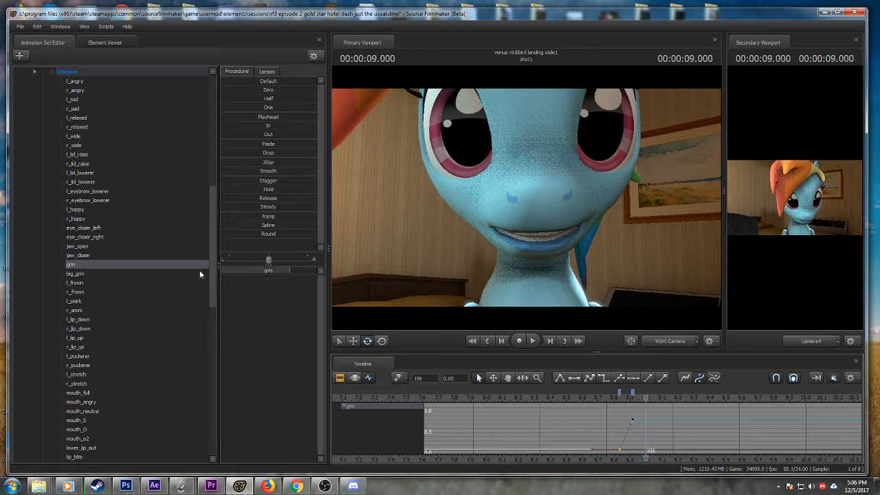
left_click_drag(281, 271, 217, 271)
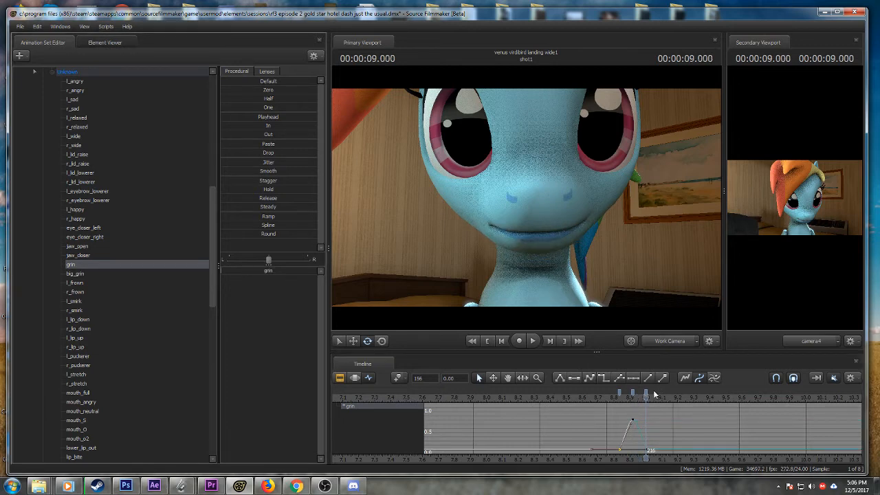
left_click_drag(622, 396, 672, 403)
left_click_drag(252, 271, 294, 272)
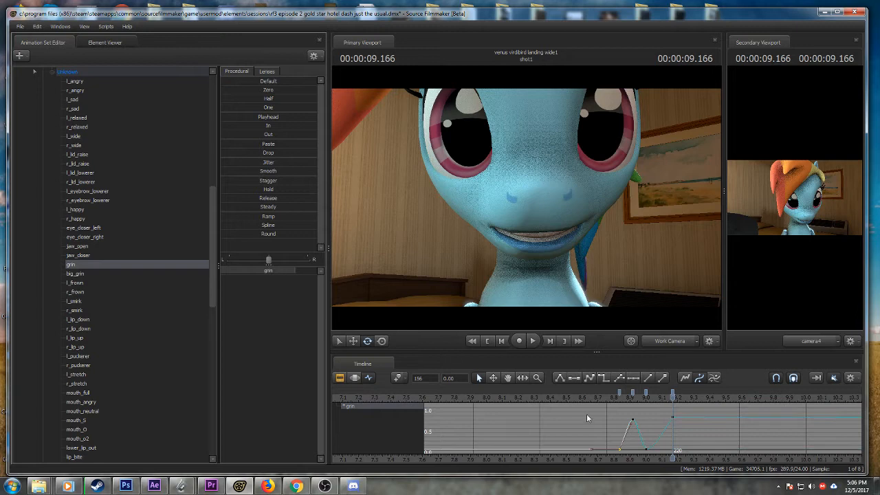
- Key grin at 0 at 9.208 s, and move that key to frame 222
middle_click_drag(608, 454, 570, 454)
scroll(568, 446, "up", 2)
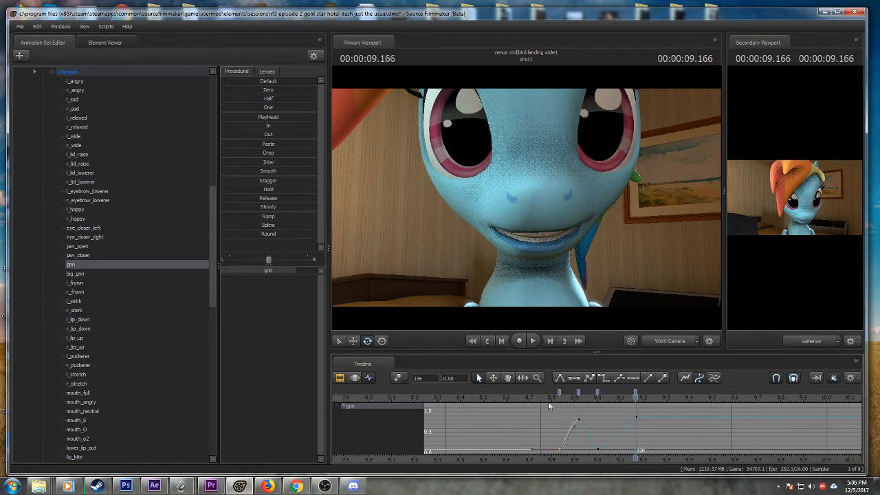
left_click_drag(548, 404, 648, 408)
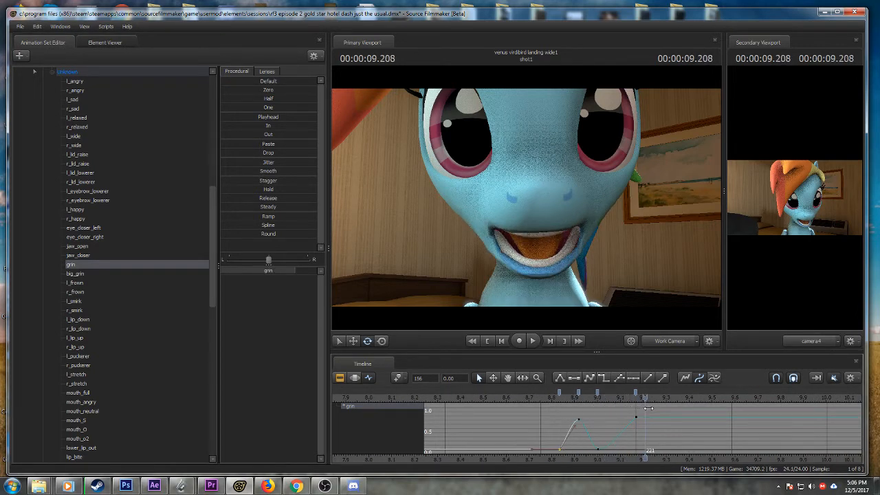
left_click_drag(297, 271, 221, 271)
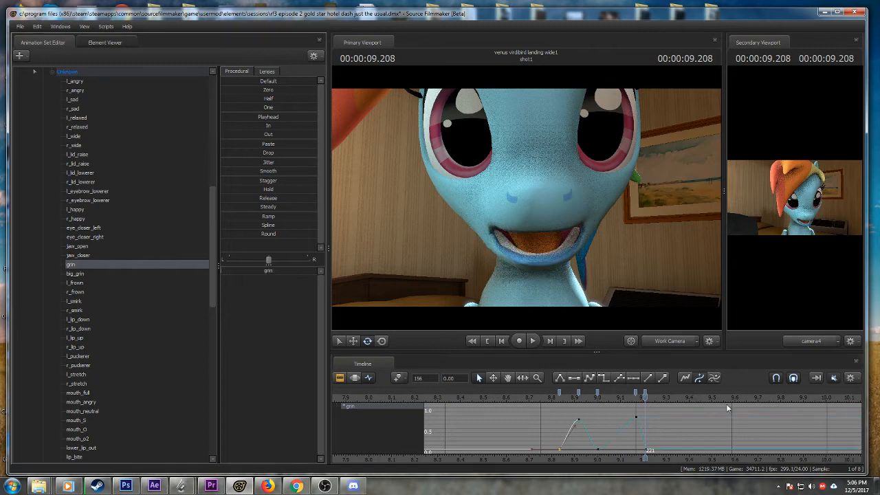
left_click_drag(647, 391, 653, 391)
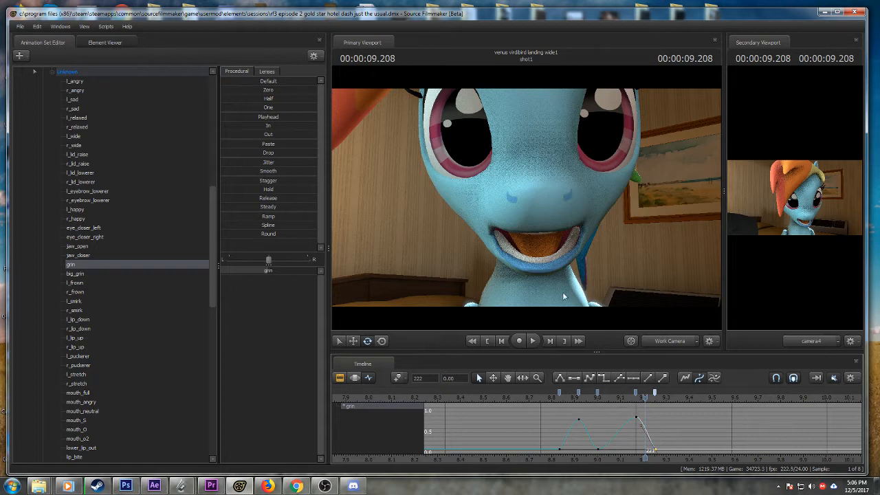
scroll(617, 392, "down", 5)
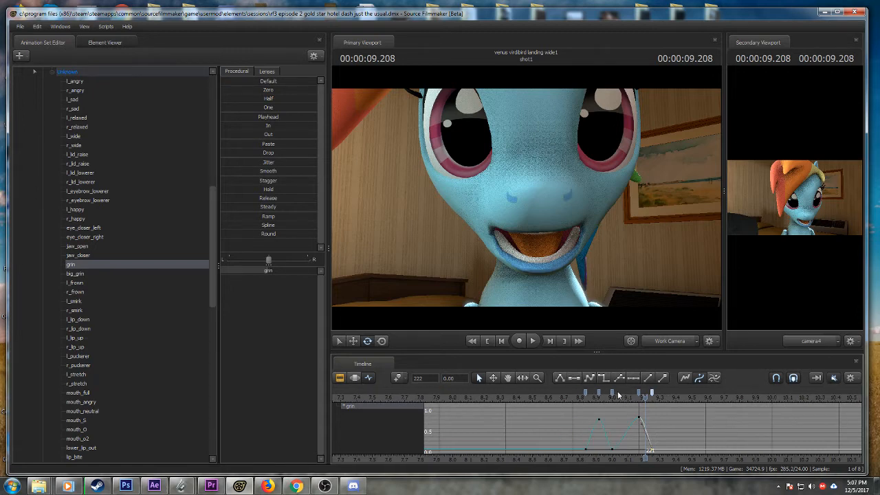
scroll(618, 391, "down", 4)
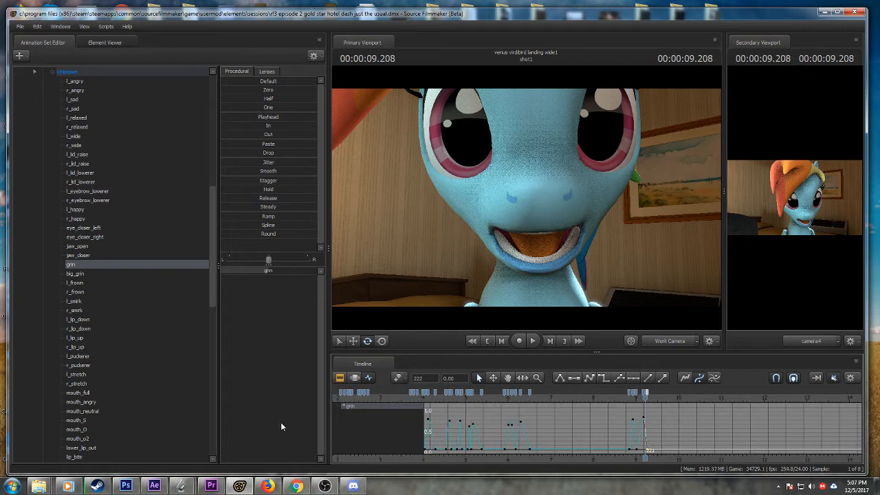
mouse_move(269, 485)
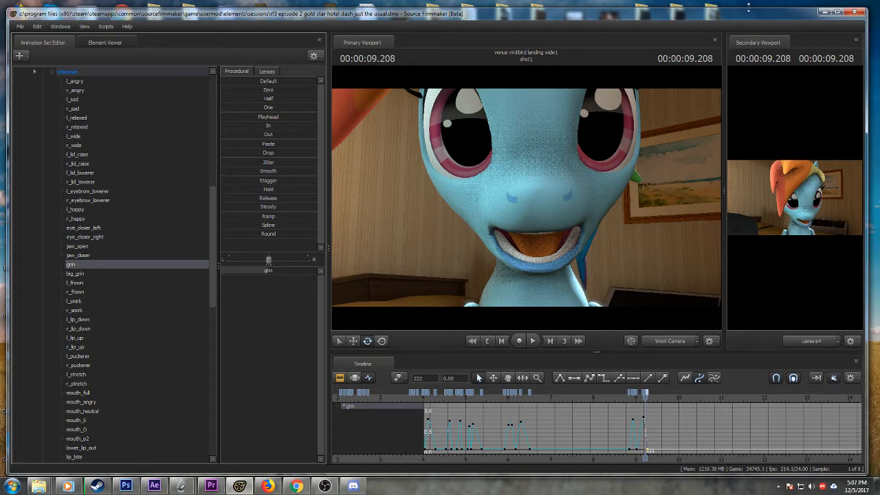
left_click_drag(749, 8, 749, 5)
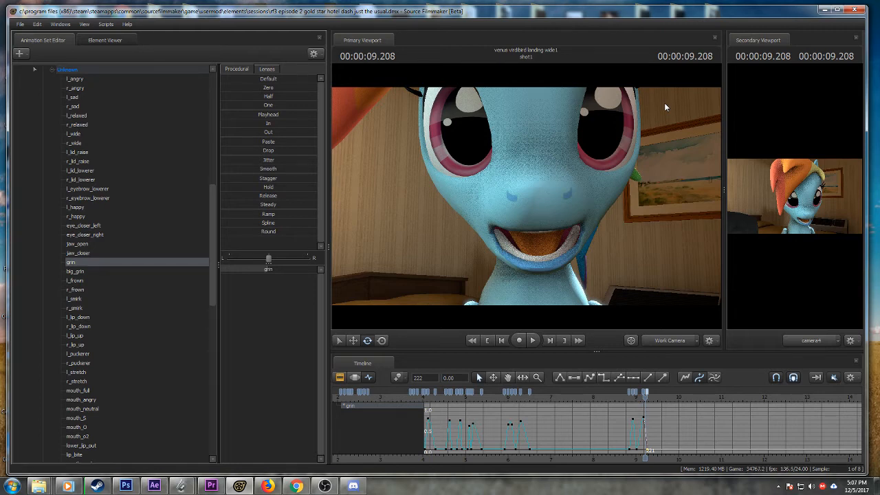
- Replay the mouth motion from about 8.4 s to check the new grin keys around 9 s
scroll(601, 426, "up", 3)
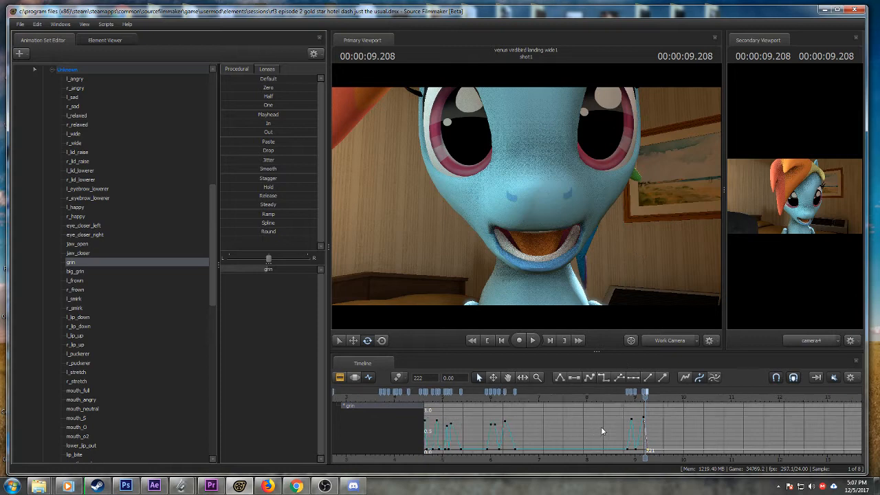
left_click(607, 393)
key("space")
scroll(630, 399, "up", 2)
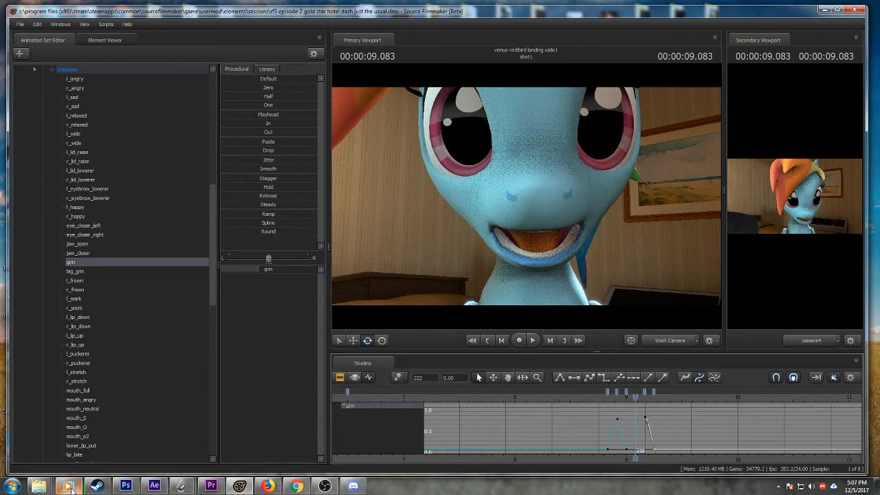
mouse_move(68, 486)
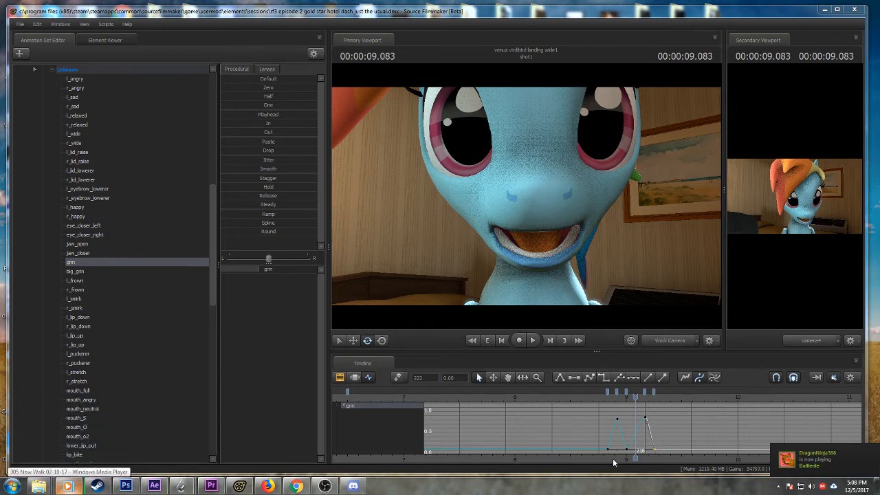
- Key grin at about 0.75 at 9.458 s
middle_click_drag(613, 458, 518, 449)
scroll(521, 416, "down", 2)
left_click_drag(521, 396, 573, 397)
scroll(560, 418, "up", 2)
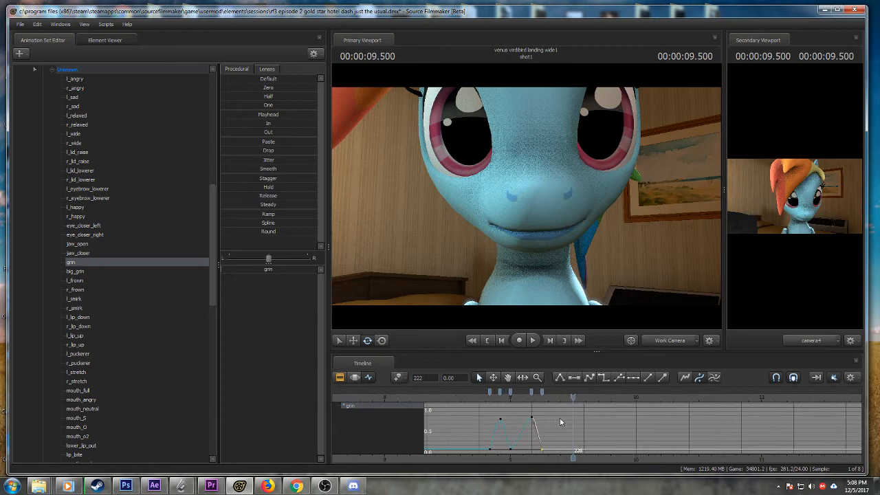
left_click_drag(486, 398, 567, 397)
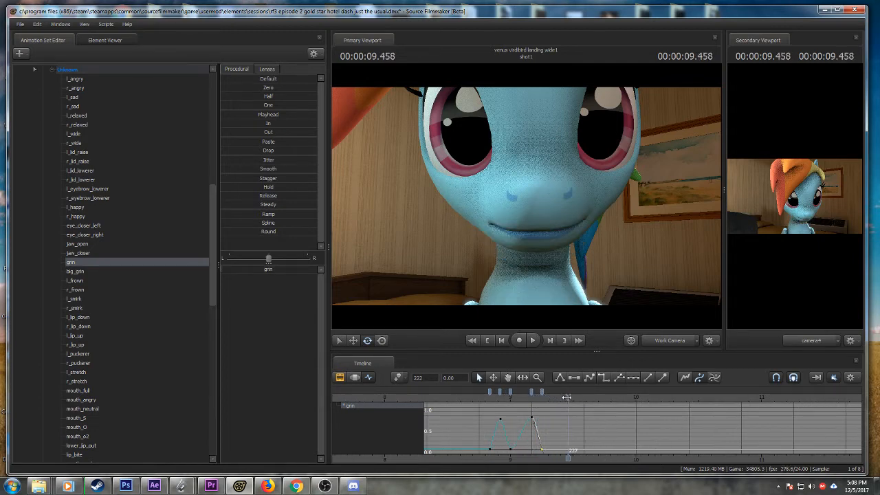
left_click_drag(243, 268, 293, 268)
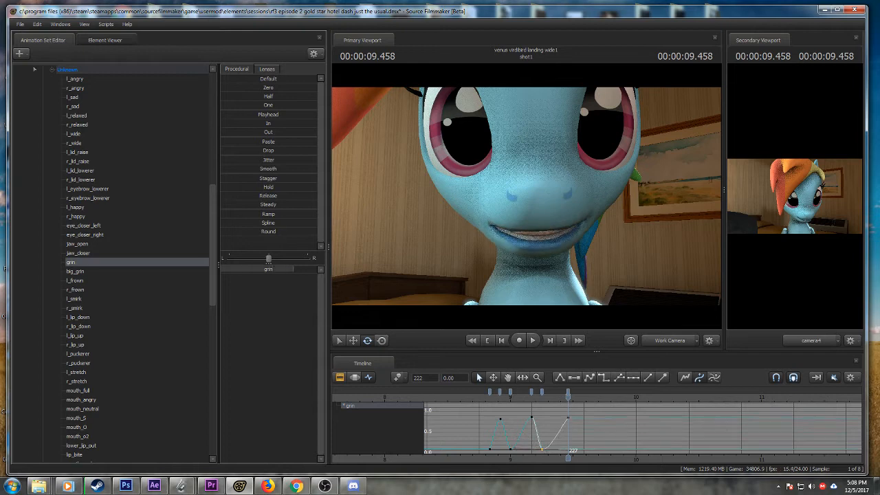
- Key grin at 0 at 9.541 s and at about 0.7 at 9.625 s
scroll(542, 429, "up", 3)
left_click_drag(520, 399, 585, 405)
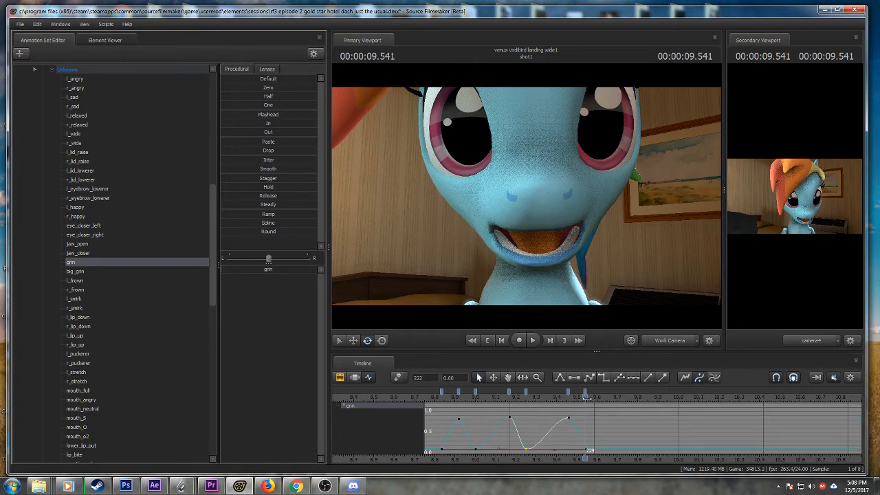
left_click_drag(586, 399, 602, 399)
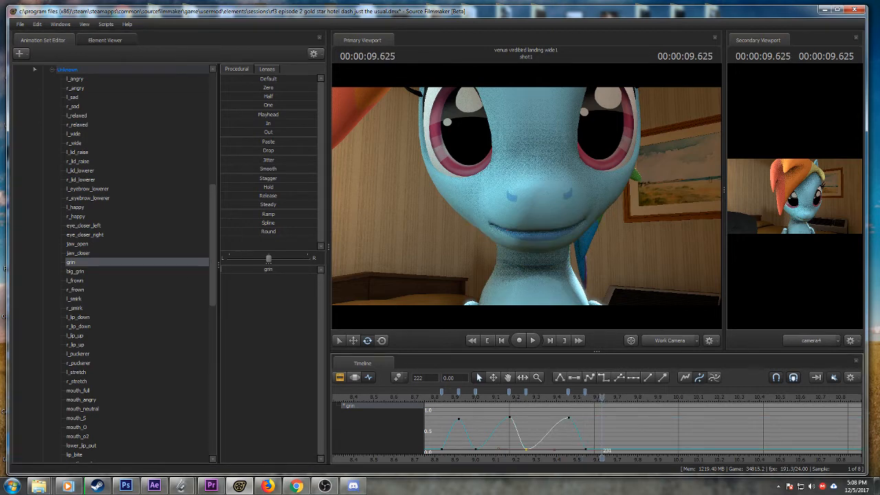
left_click_drag(237, 269, 289, 269)
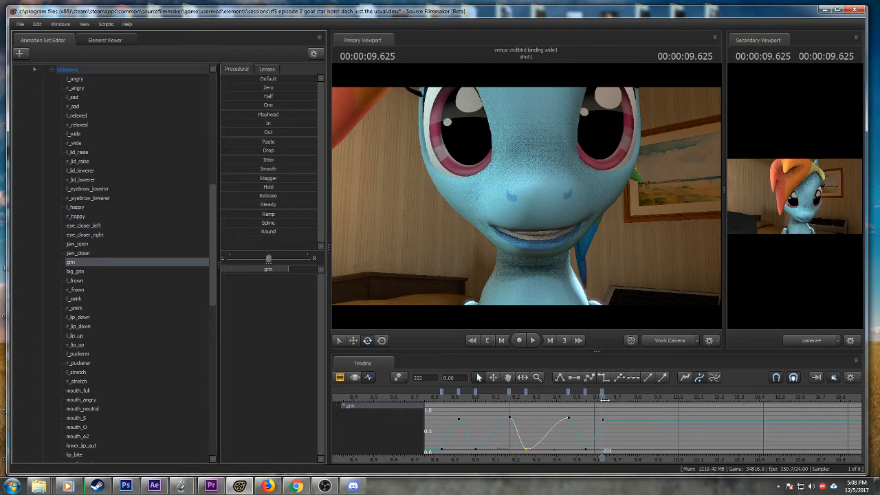
- Key grin at 0 at 9.750 s and at about 0.7 at 9.833 s
left_click_drag(604, 399, 627, 399)
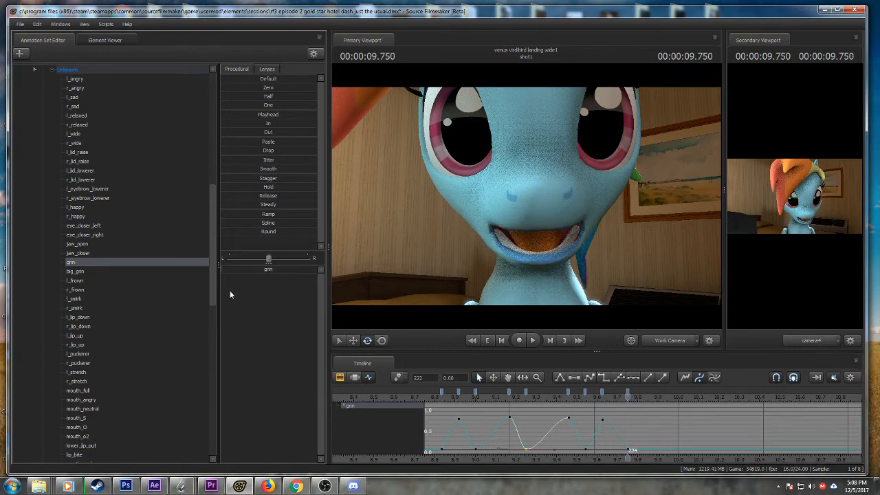
left_click(644, 397)
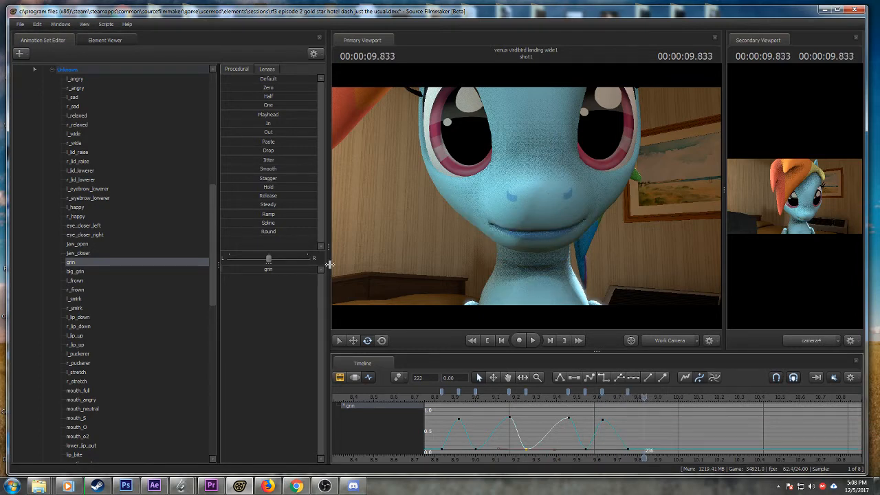
left_click_drag(248, 269, 289, 269)
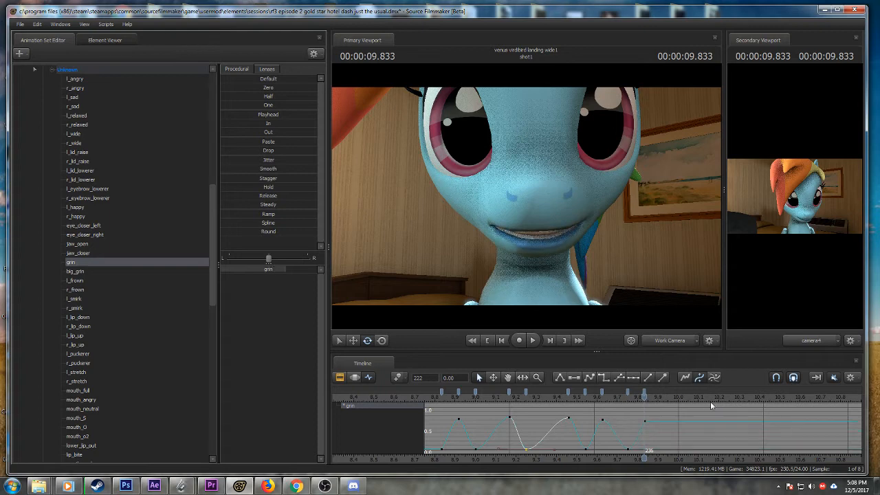
- Key grin at 0 at 9.875 s, at about 0.75 at 9.916 s and at 0 at 10.041 s
left_click_drag(644, 398, 657, 397)
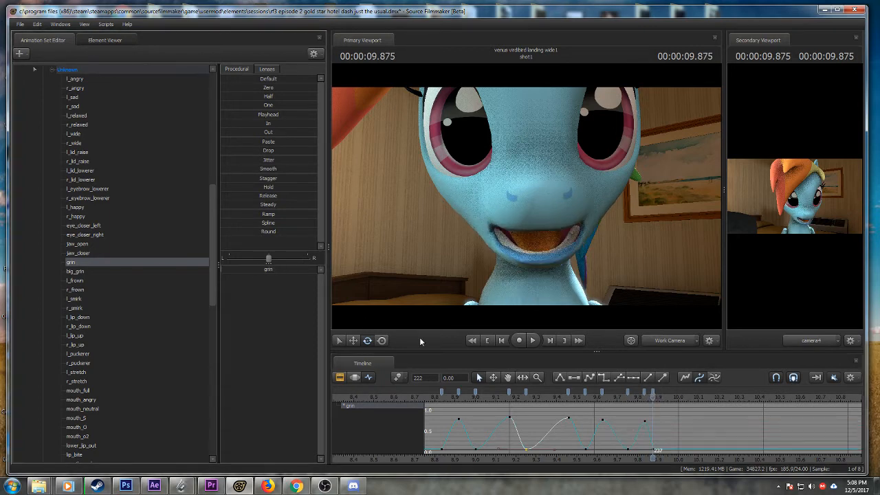
left_click(659, 397)
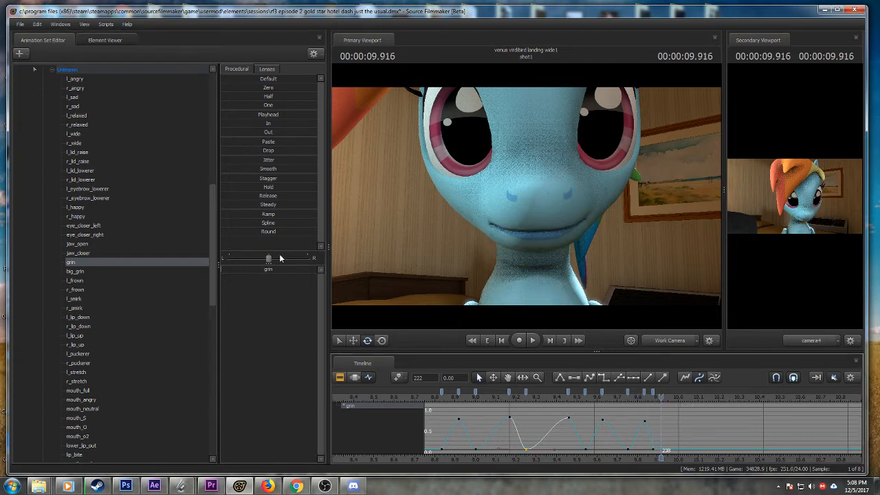
left_click_drag(258, 272, 290, 272)
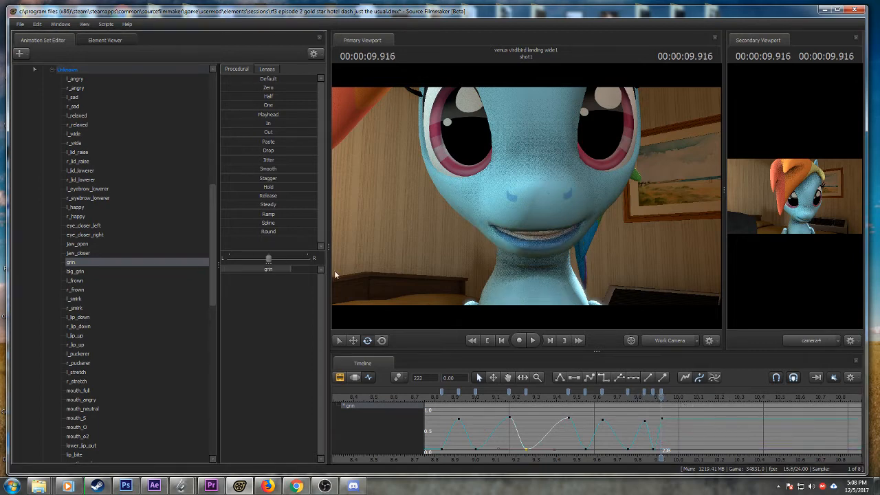
left_click(677, 397)
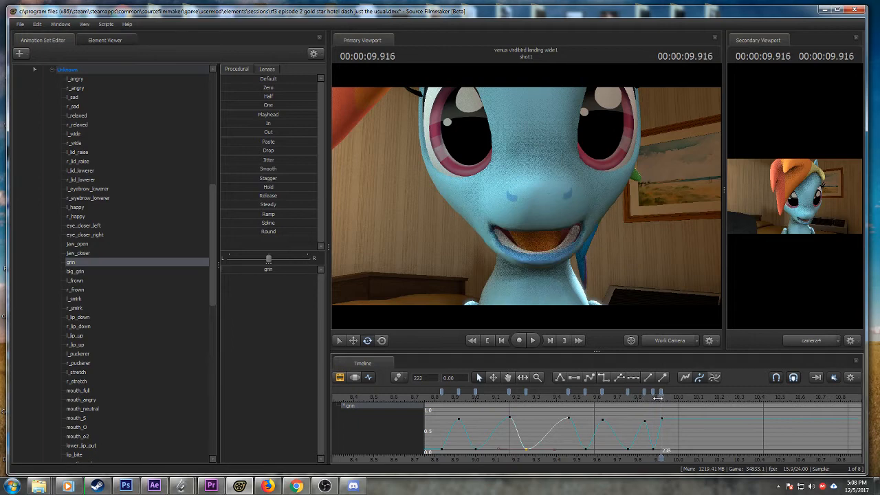
left_click(686, 397)
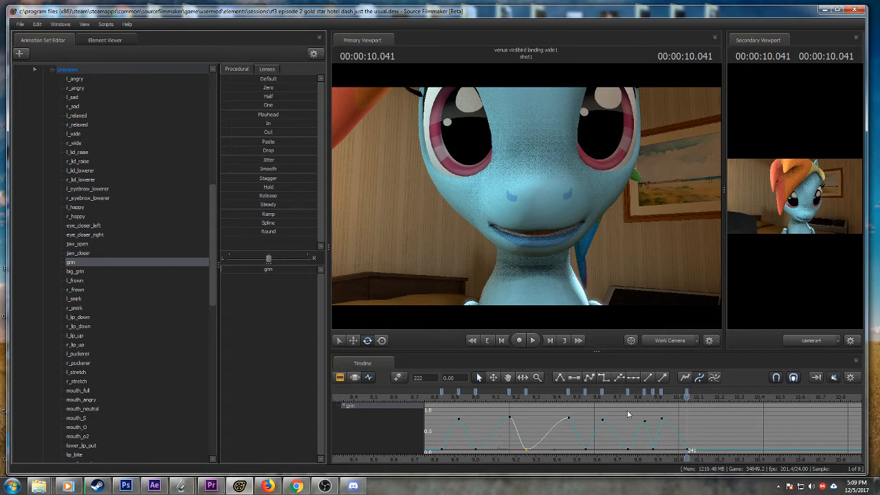
- Replay the lip sync from about 8.7 s through the last grin key
scroll(627, 408, "down", 1)
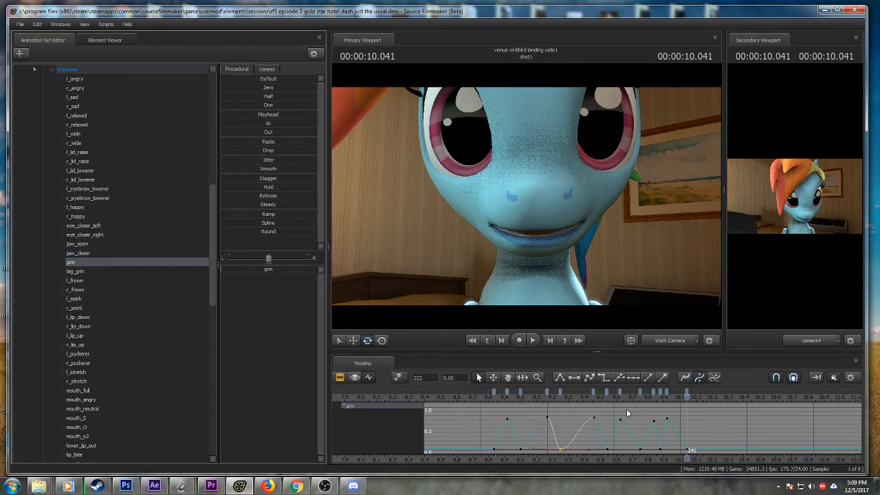
left_click(478, 395)
key("space")
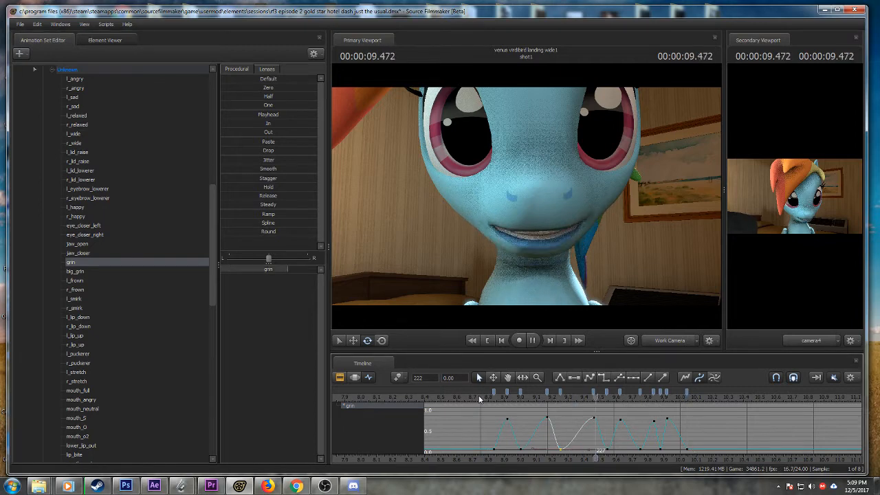
key("space")
scroll(672, 418, "up", 2)
scroll(672, 419, "up", 2)
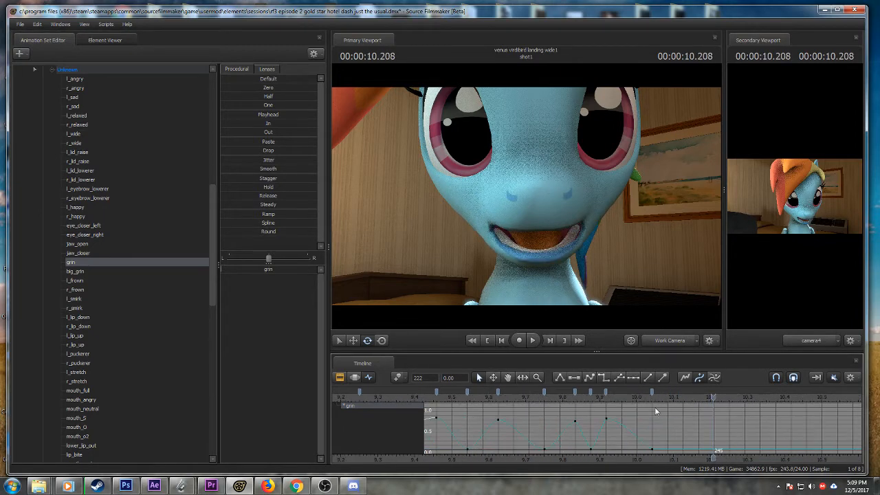
- Replay the lip sync around the last grin keys and scrub ahead to 10.750 s to find where speech resumes
left_click(632, 397)
key("space")
key("space")
key("space")
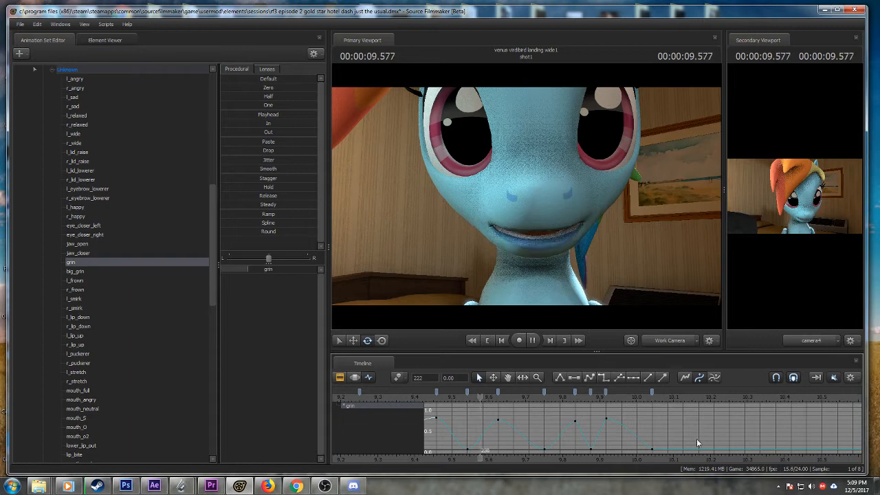
middle_click_drag(719, 451, 586, 437)
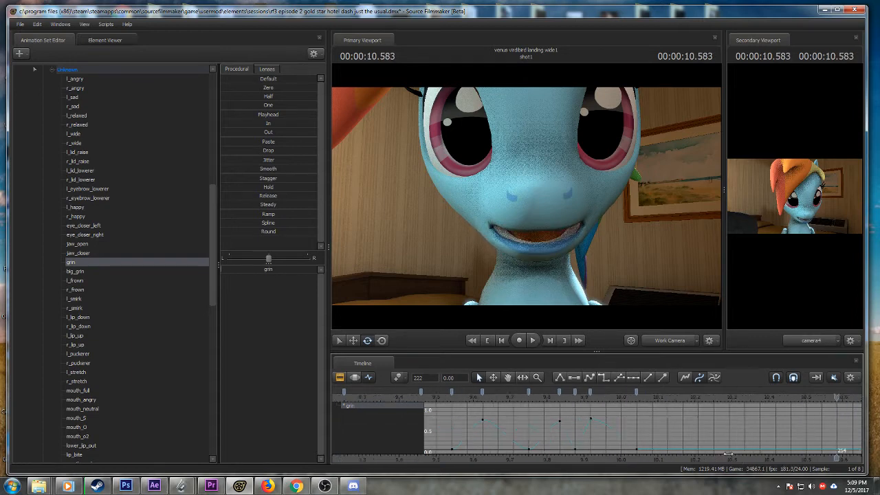
scroll(584, 436, "down", 4)
scroll(558, 432, "down", 3)
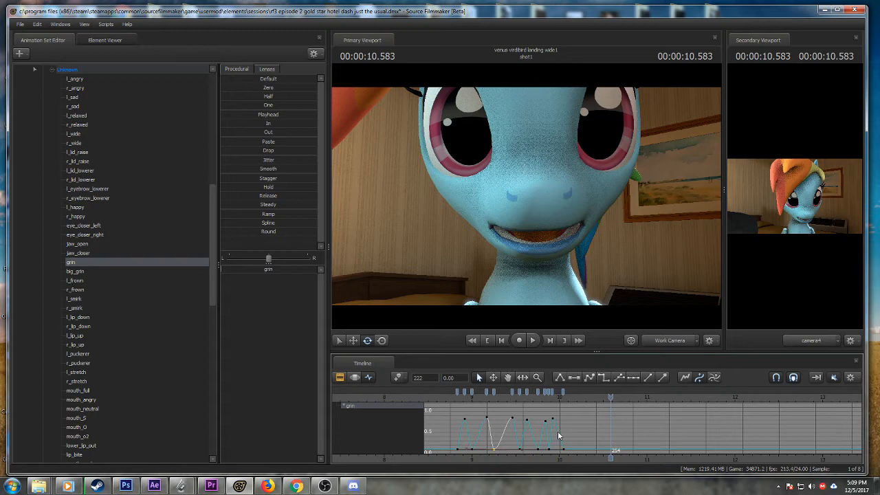
key("space")
mouse_move(611, 397)
left_mouse_down()
mouse_move(633, 397)
mouse_move(625, 397)
left_mouse_up()
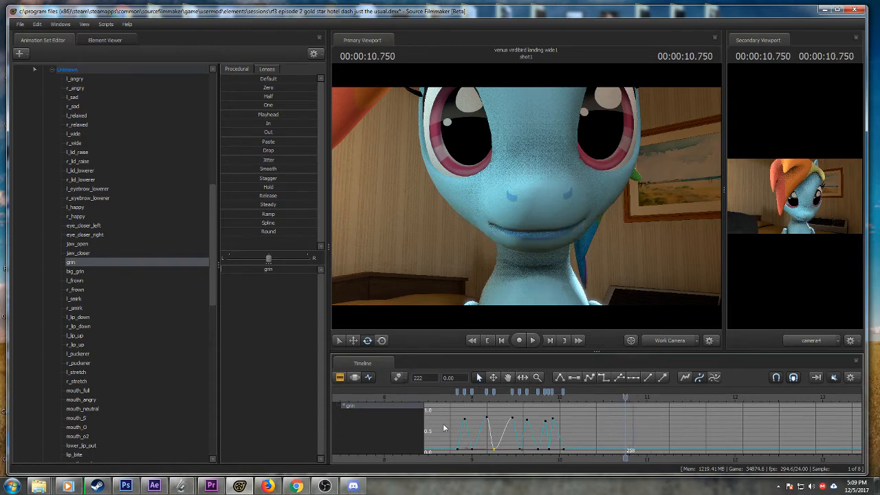
left_click(355, 486)
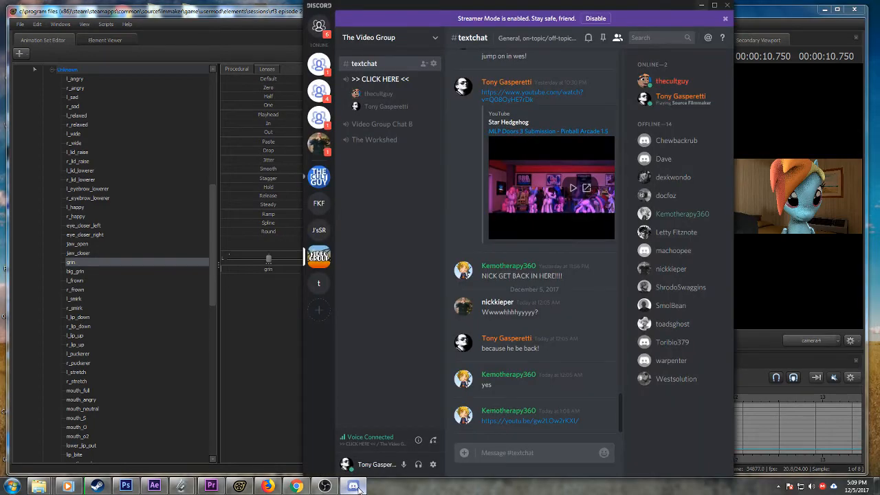
left_click(354, 487)
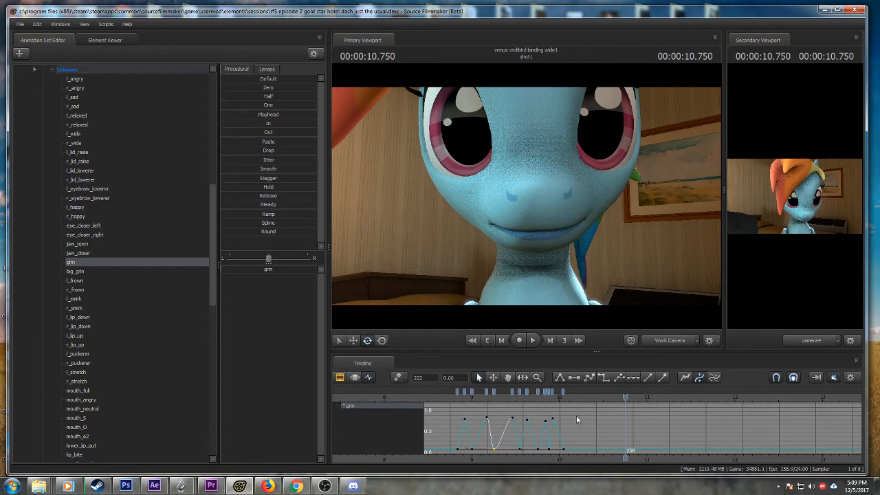
- Key grin at about 0.65 at 10.750 s and at 0 at 10.666 s
scroll(576, 415, "up", 3)
left_click(557, 399)
left_click_drag(558, 398, 625, 399)
left_click_drag(231, 270, 280, 270)
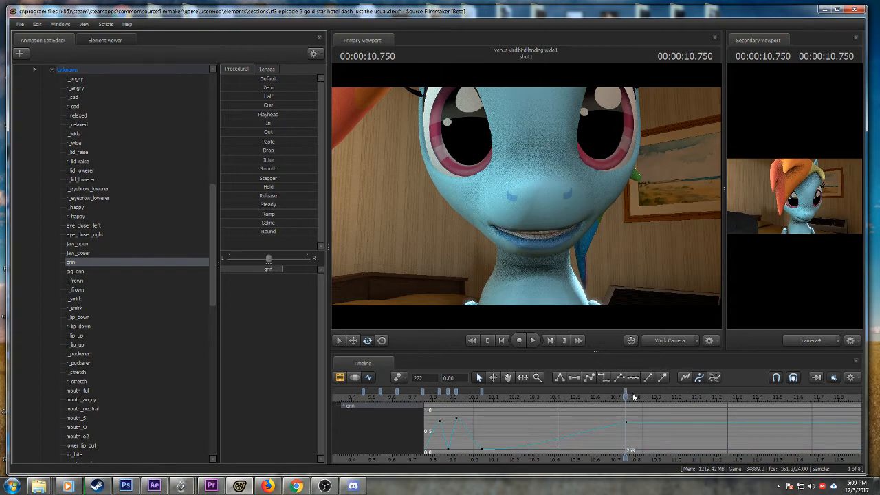
left_click_drag(625, 399, 608, 398)
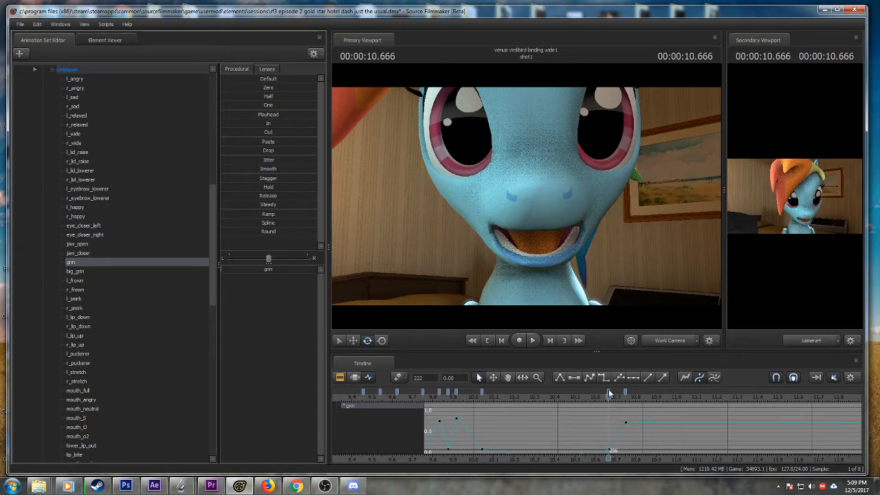
- Flatten the grin curve between the keys at 10.041 s and 10.666 s by changing both keys' tangents
left_click(609, 391)
left_click(482, 392, "shift")
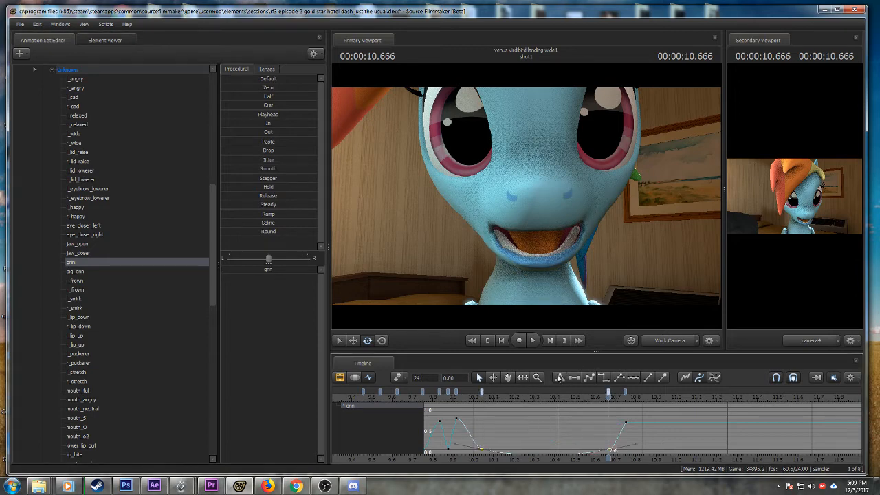
left_click(558, 378)
- Key grin at 0 at 10.833 s, at about 0.7 at 10.958 s and at 0 at 11.041 s
scroll(609, 413, "up", 2)
left_click_drag(609, 397, 661, 396)
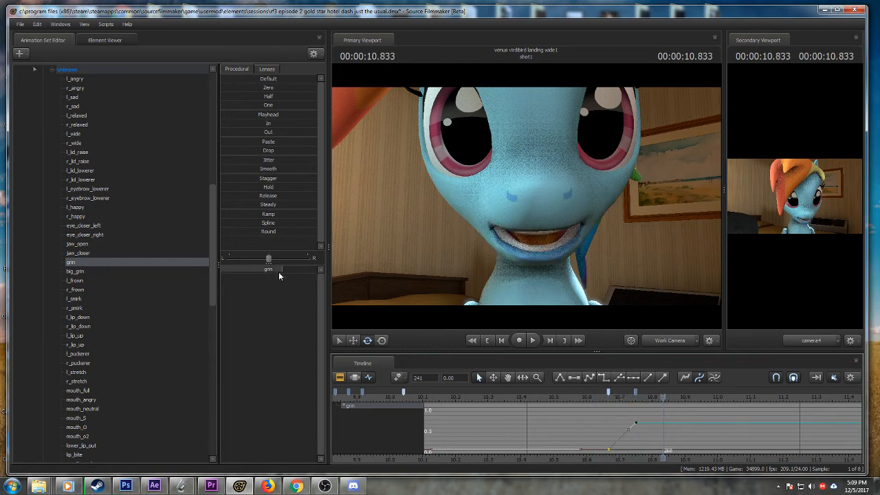
left_click_drag(279, 269, 227, 269)
left_click_drag(662, 396, 703, 397)
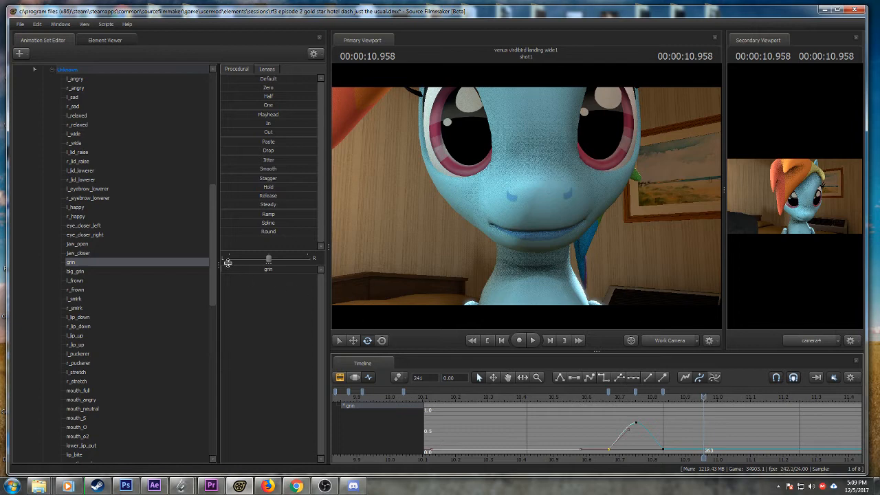
left_click_drag(231, 269, 289, 269)
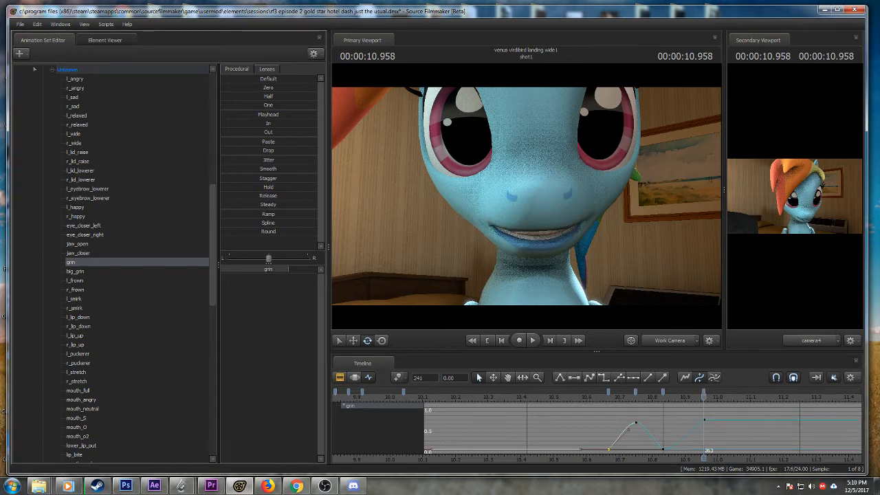
left_click_drag(663, 397, 734, 399)
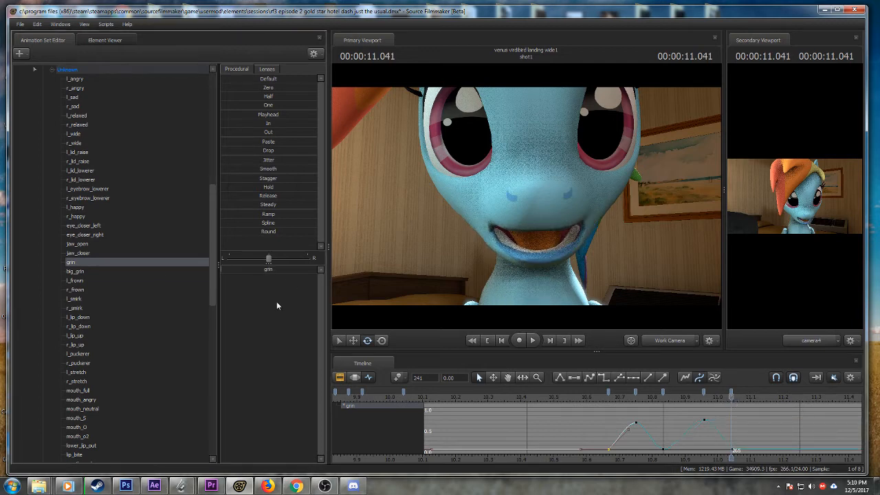
- Key grin at about 0.7 at 11.125 s and at 0 at 11.166 s
middle_click_drag(672, 451, 451, 422)
scroll(451, 422, "down", 1)
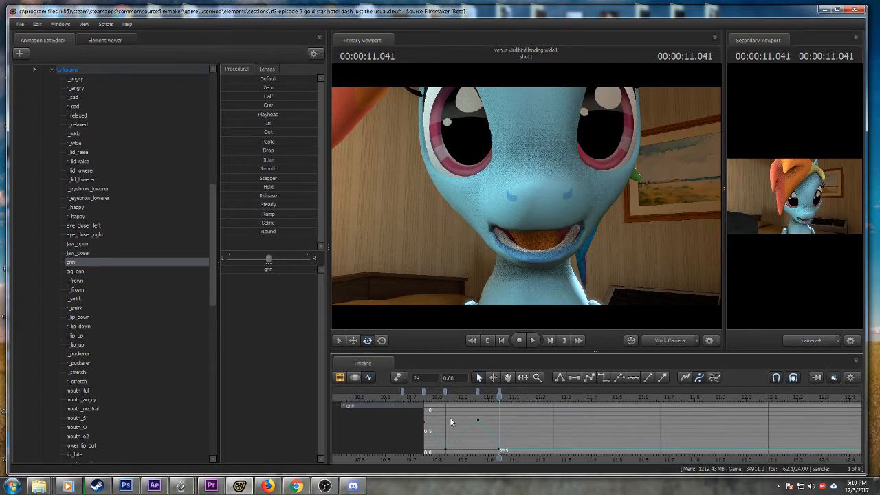
key("Right")
key("Right")
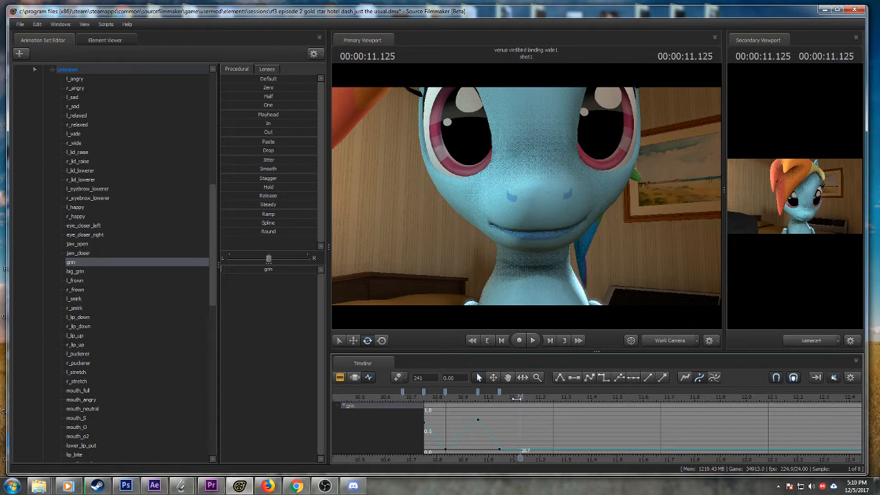
left_click_drag(268, 268, 288, 269)
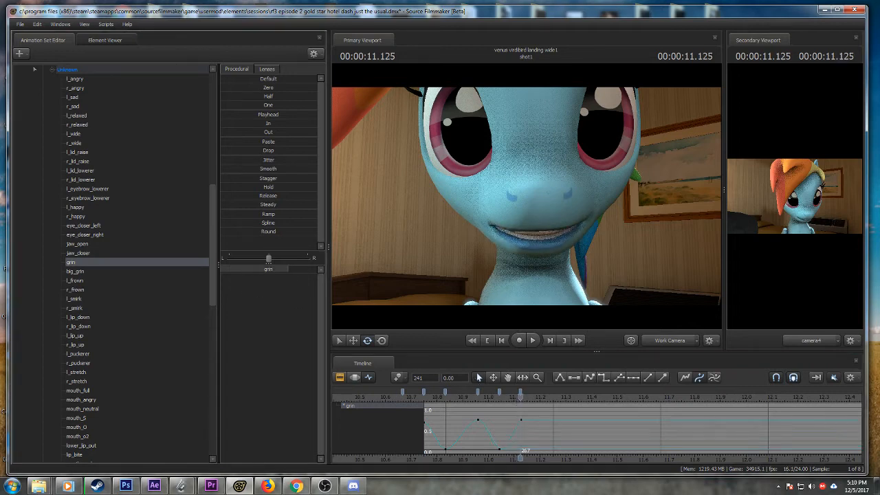
key("Right")
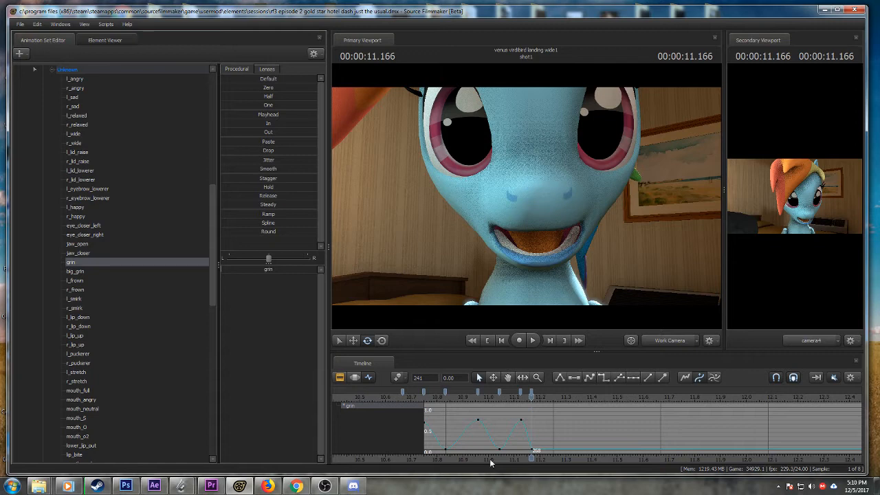
- Scrub through the grin keys between about 10.7 s and 11.2 s to check the mouth timing
left_click_drag(490, 460, 556, 461)
scroll(510, 462, "up", 2)
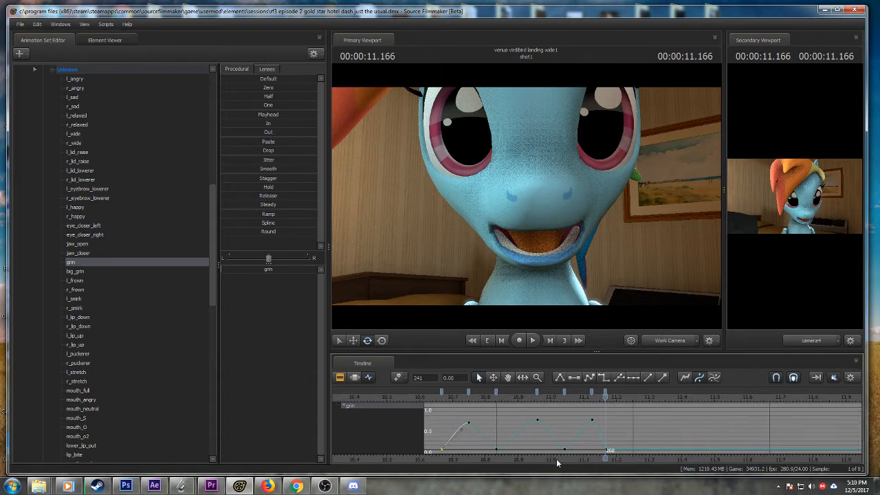
right_click_drag(556, 460, 486, 403)
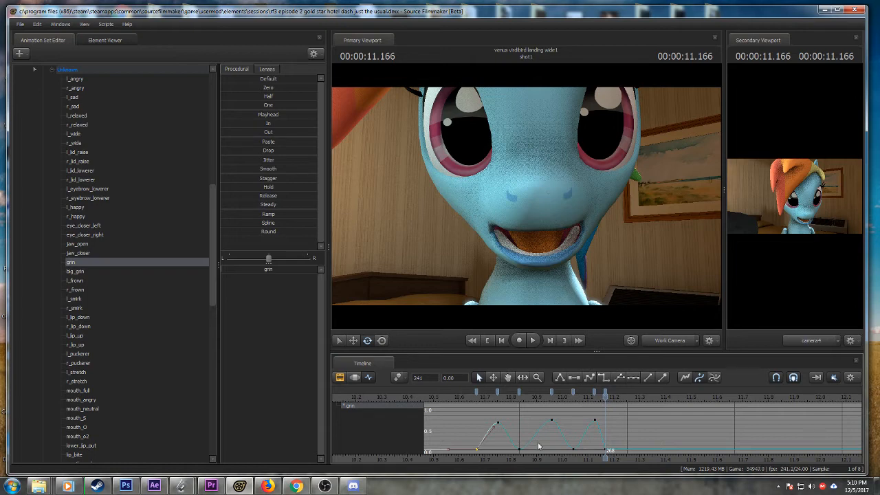
scroll(594, 447, "up", 3)
middle_click_drag(520, 459, 553, 458)
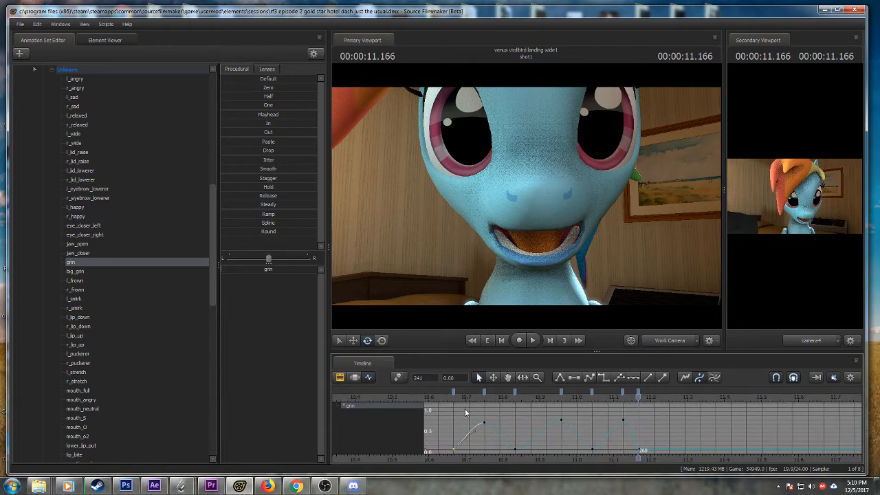
left_click_drag(457, 397, 638, 397)
left_click(653, 397)
scroll(651, 424, "up", 2)
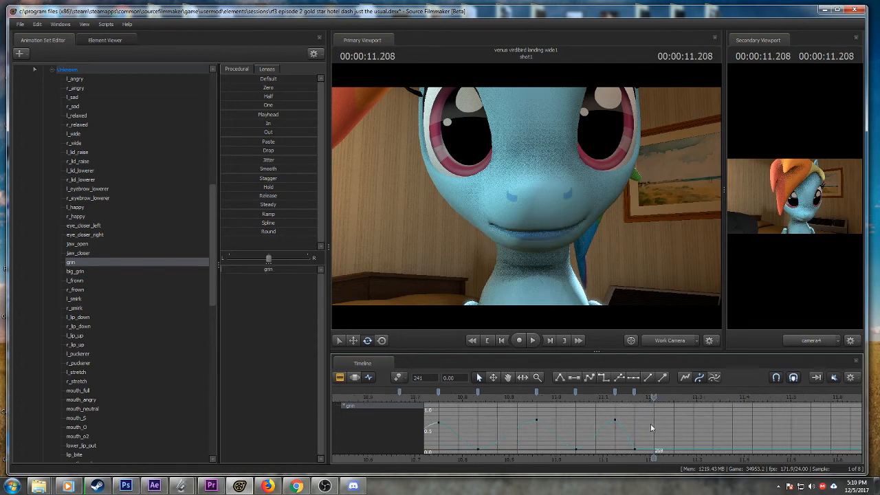
left_click(635, 401)
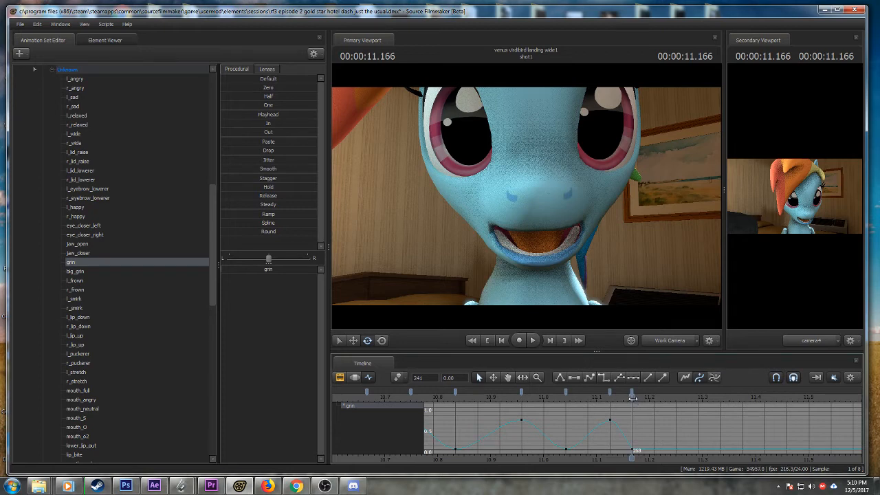
left_click(653, 398)
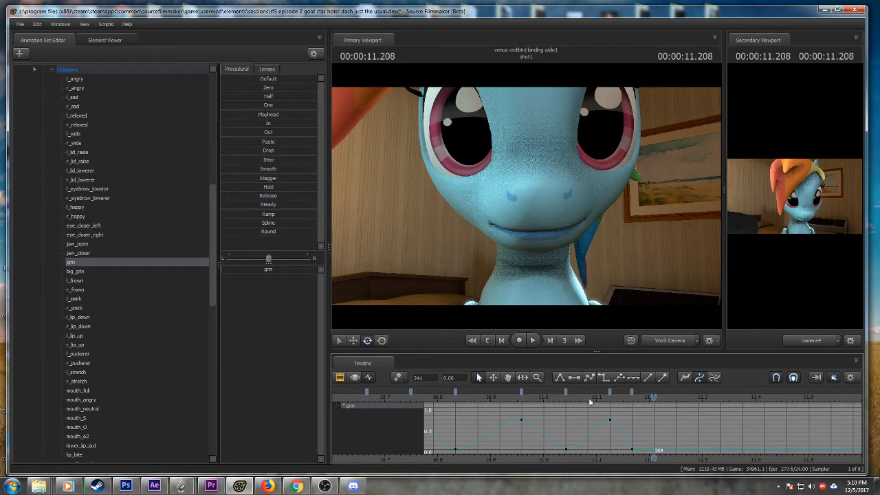
left_click_drag(608, 398, 654, 397)
left_click(632, 397)
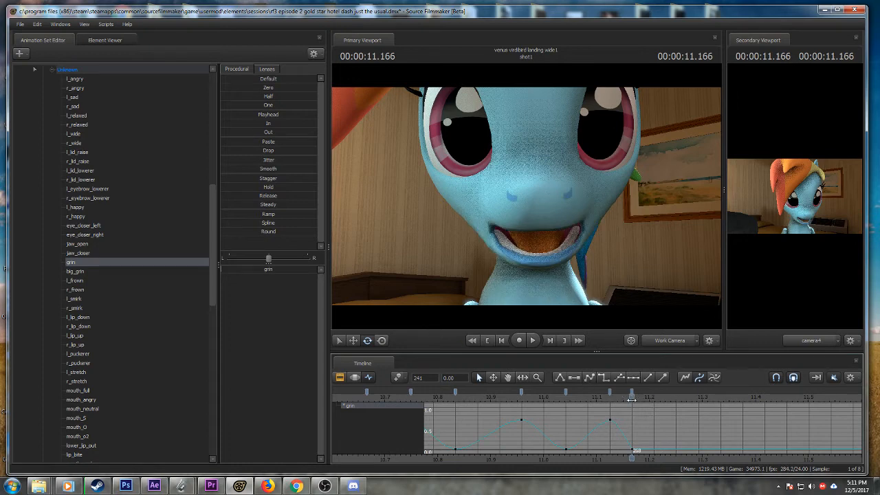
- Key grin at about 0.7 at 11.208 s and at 0 at 11.291 s
left_click_drag(632, 398, 654, 397)
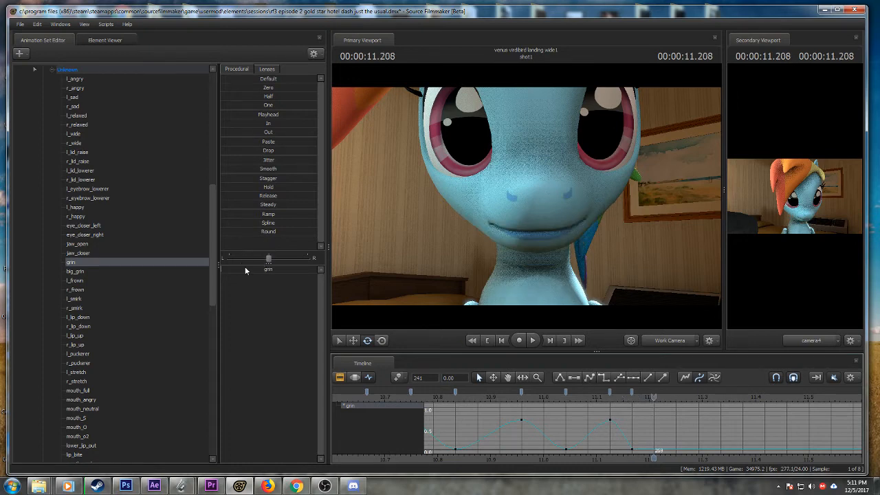
left_click_drag(245, 270, 280, 271)
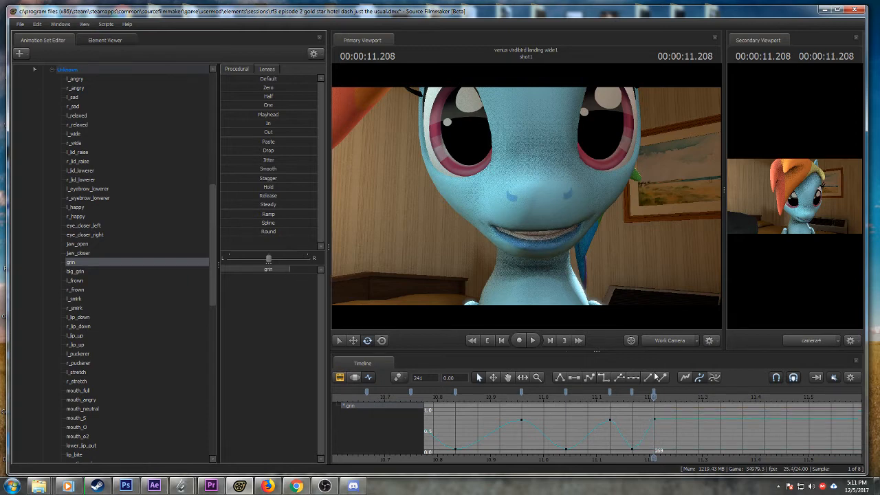
left_click_drag(654, 398, 703, 398)
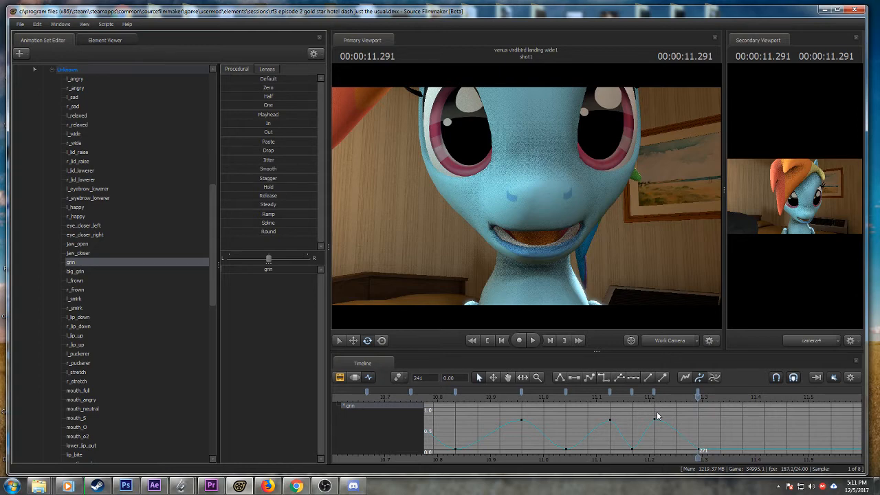
- Key grin at about 0.65 at 11.375 s, two frames after the last zero key
middle_click_drag(665, 448, 590, 443)
scroll(590, 443, "down", 2)
key("Right")
key("Right")
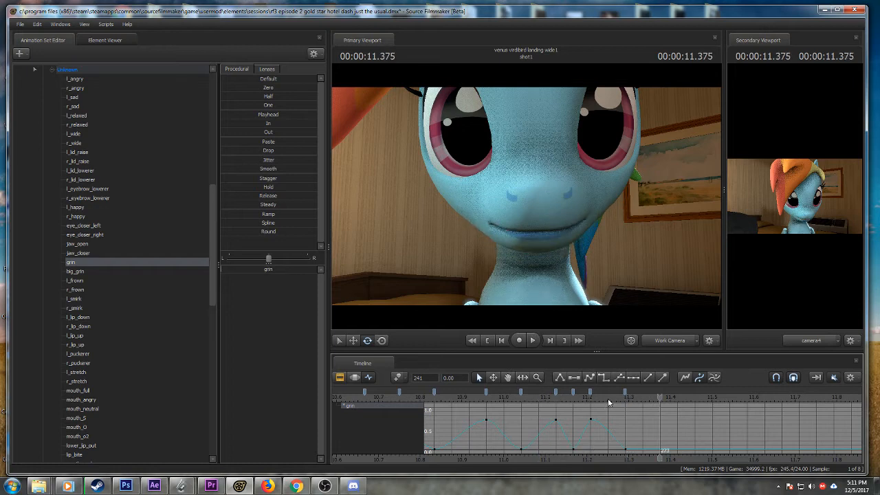
left_click(626, 401)
key("Right")
key("Right")
left_click_drag(225, 269, 291, 270)
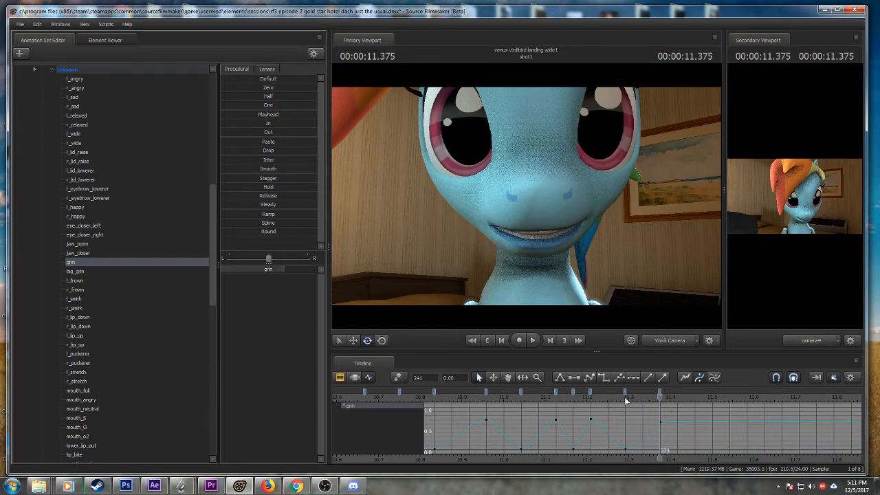
- Key grin at about 0.7 at 11.500 s and at 0 at 11.583 s
left_click_drag(626, 400, 718, 406)
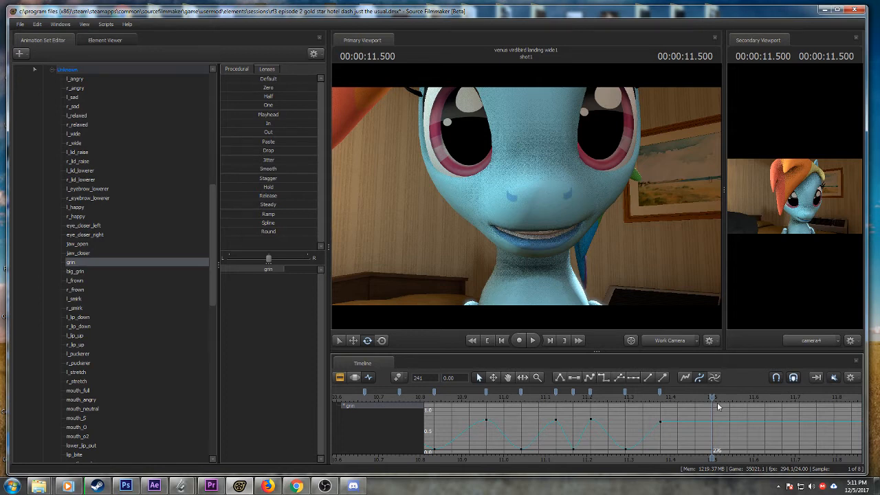
left_click_drag(283, 269, 290, 269)
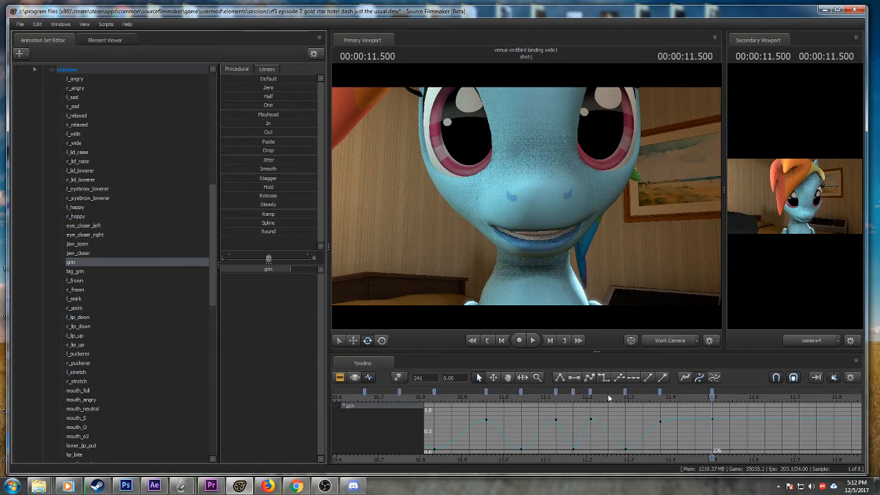
left_click_drag(610, 398, 747, 404)
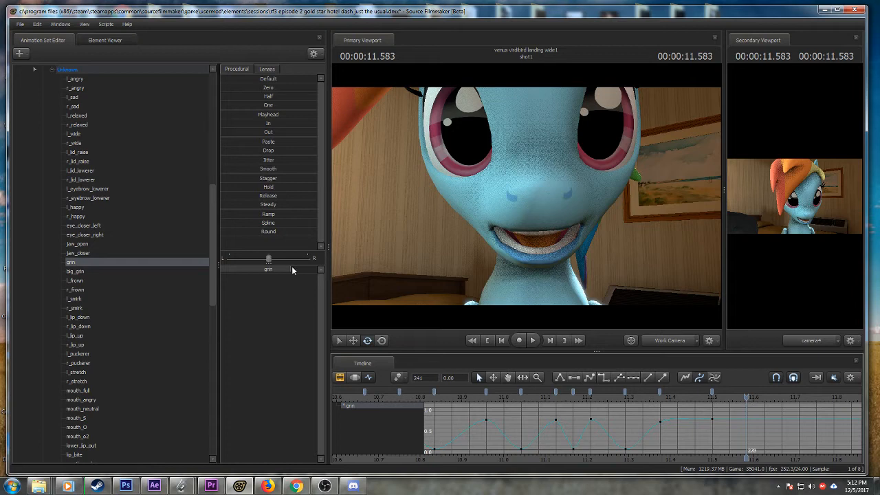
- Scrub ahead to 12.041 s and key grin at about 0.7 there
left_click_drag(637, 399, 814, 411)
scroll(789, 461, "down", 2)
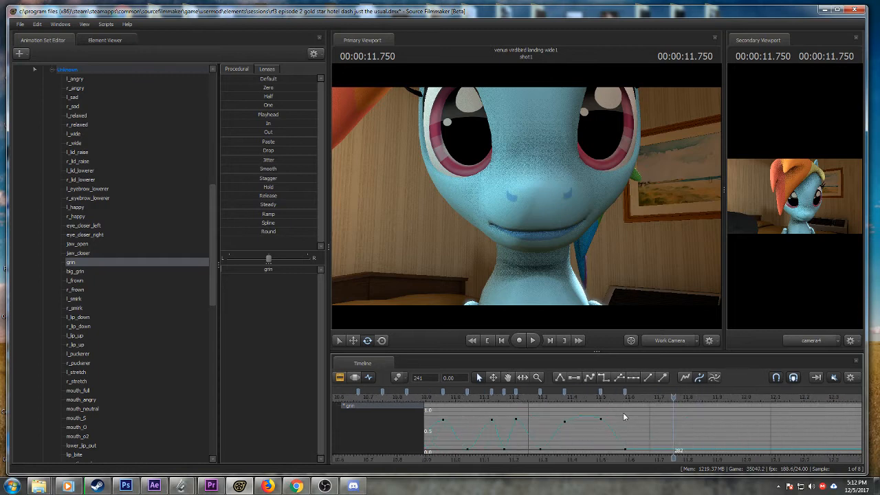
left_click_drag(625, 403, 758, 407)
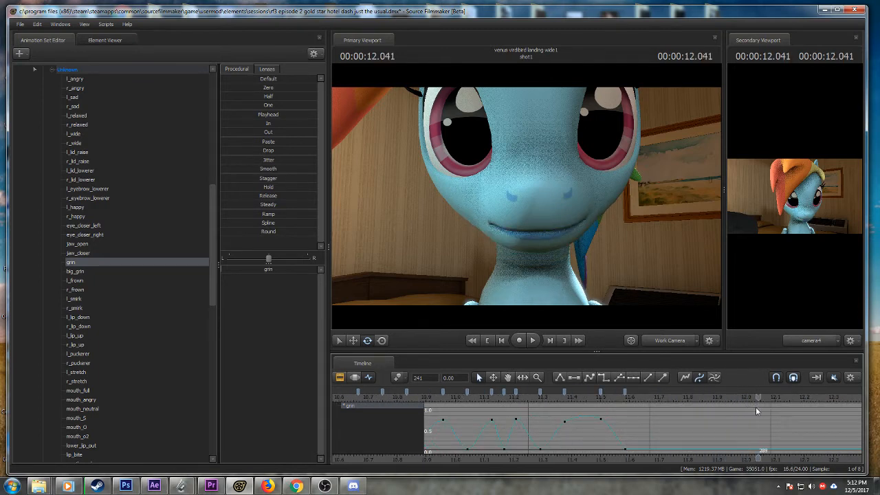
left_click(266, 271)
left_click_drag(266, 271, 297, 271)
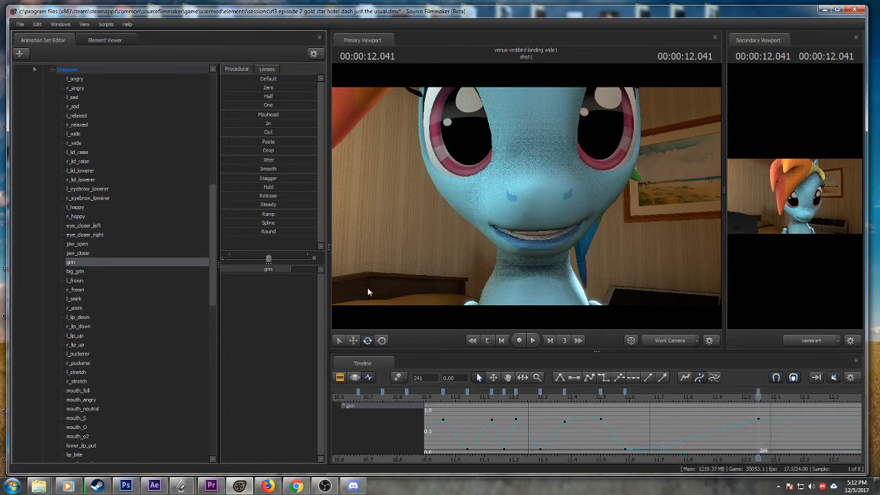
- Key grin at 0 at 11.958 s and straighten the curve tangents of the keys at 11.583 s and 11.958 s
left_click_drag(759, 398, 734, 398)
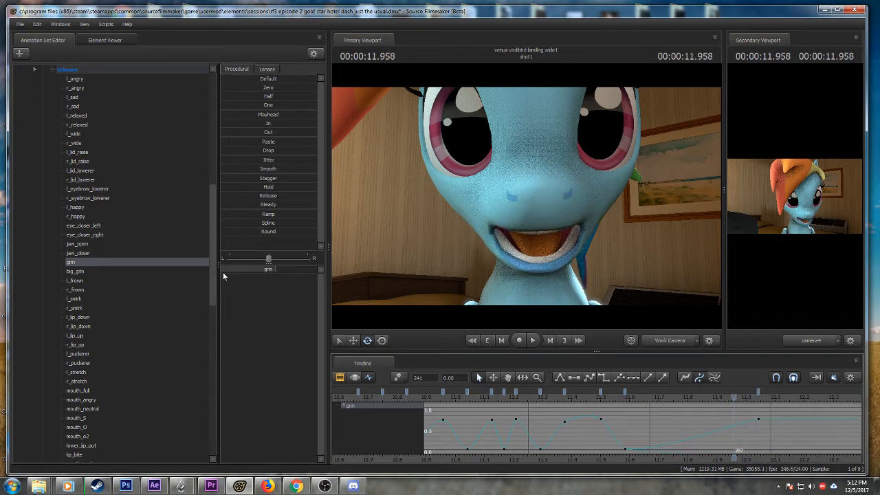
left_click(735, 393)
left_click(626, 392)
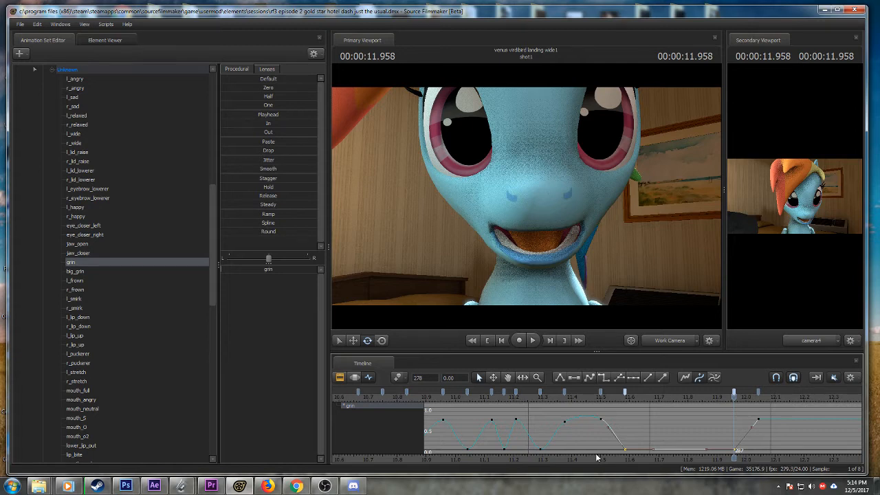
middle_click_drag(599, 459, 588, 460)
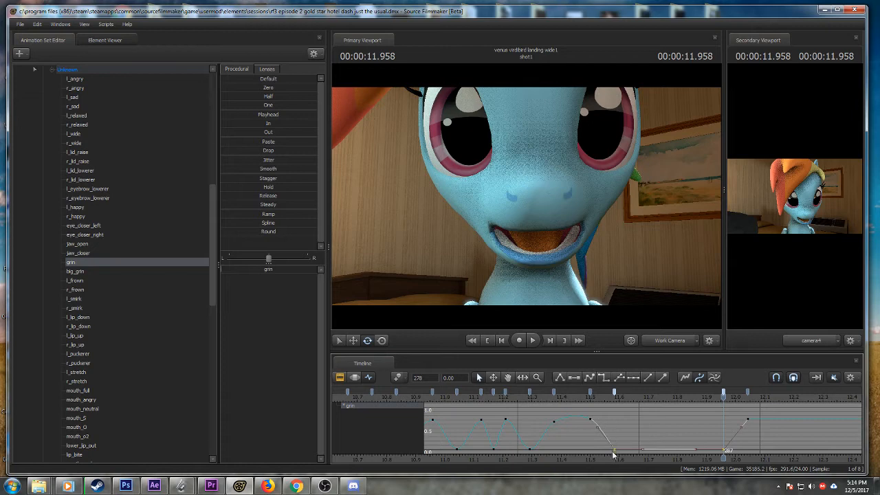
middle_click_drag(610, 457, 581, 457)
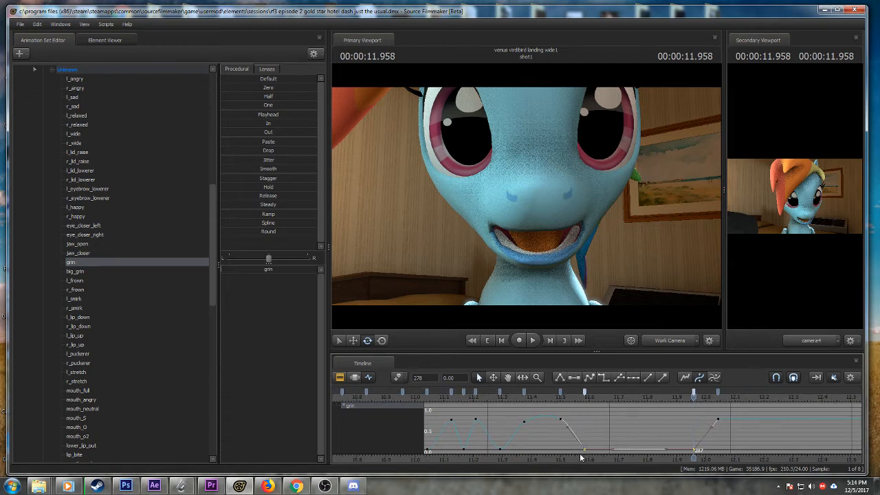
scroll(604, 449, "down", 1)
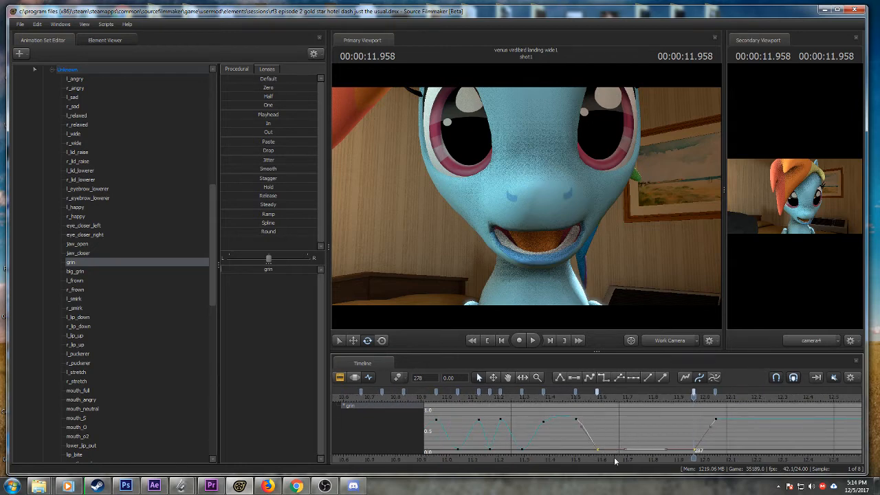
middle_click_drag(616, 462, 579, 458)
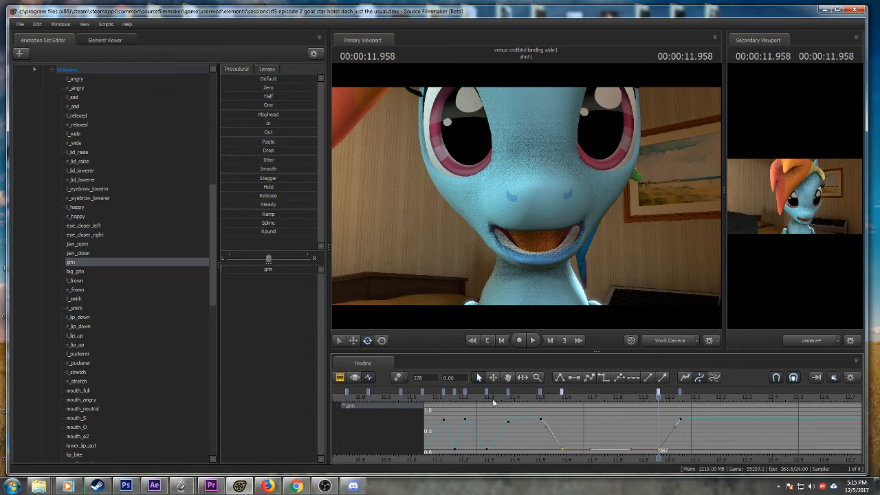
- Play back the lip sync from about 11.3 s and key grin at 0 at 12.125 s
left_click(491, 396)
key("space")
left_click_drag(604, 399, 690, 404)
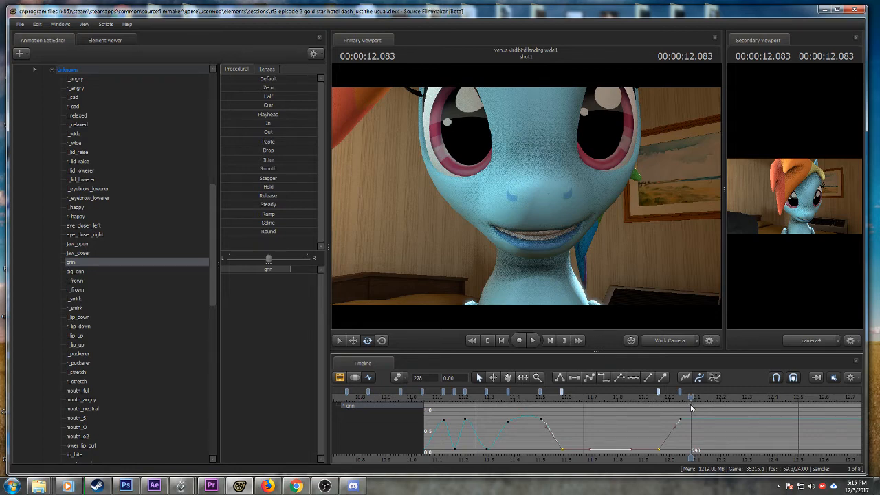
scroll(663, 460, "down", 3)
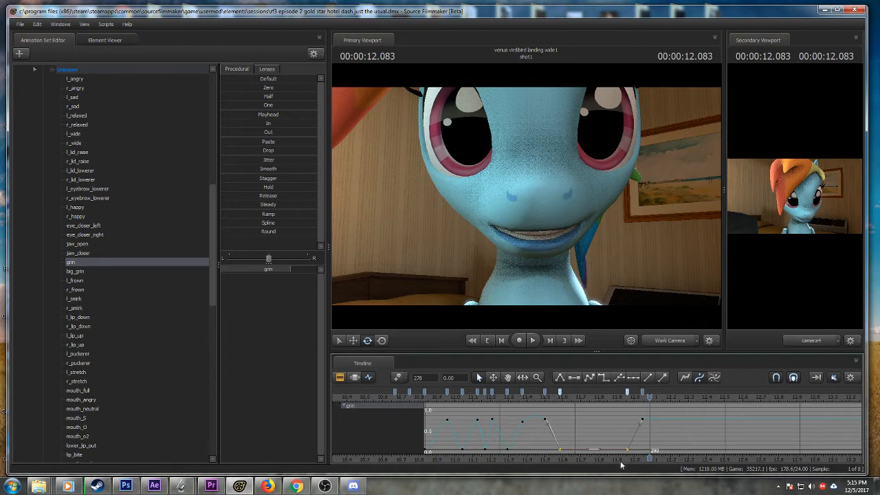
scroll(620, 460, "down", 2)
left_click_drag(588, 394, 619, 397)
scroll(624, 399, "up", 1)
scroll(598, 440, "up", 1)
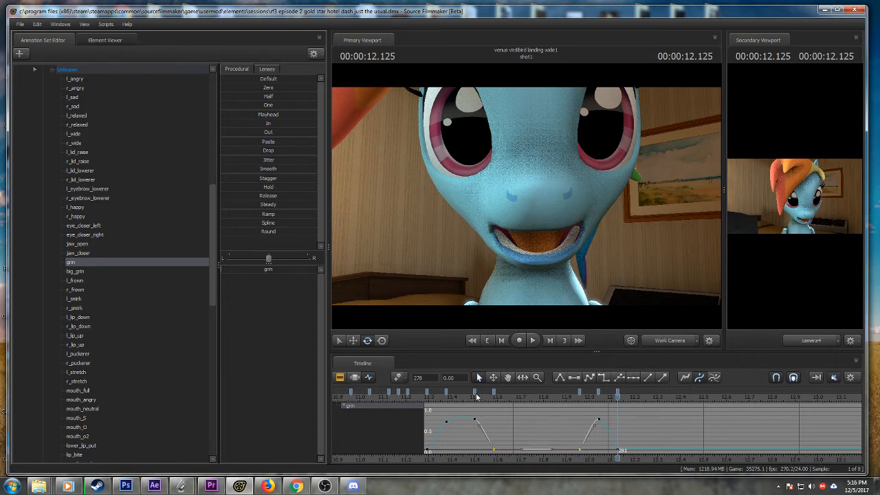
- Scrub ahead to 12.208 s and key grin at about 0.65 there
left_click_drag(519, 398, 619, 427)
scroll(618, 427, "up", 1)
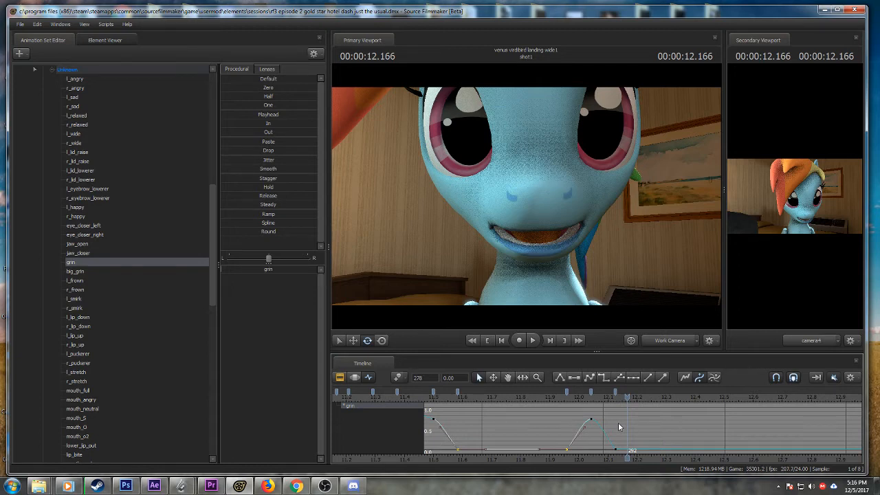
left_click_drag(601, 458, 524, 452)
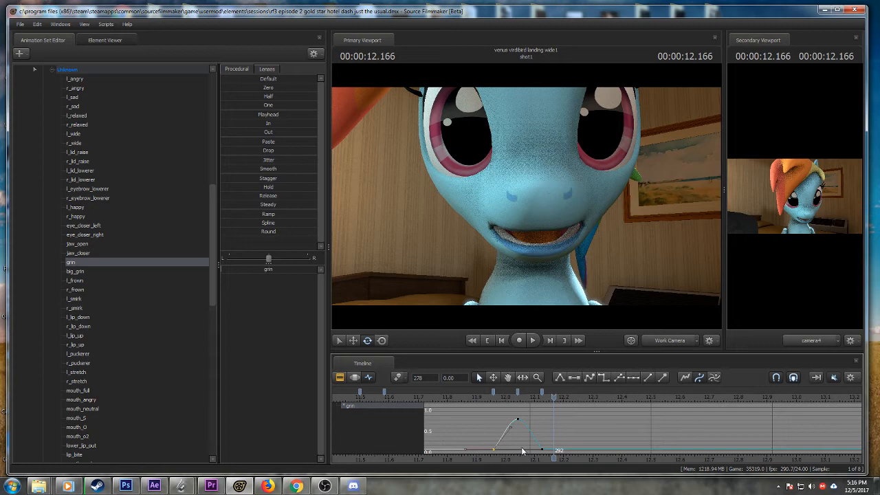
left_click_drag(549, 400, 573, 399)
scroll(548, 415, "up", 3)
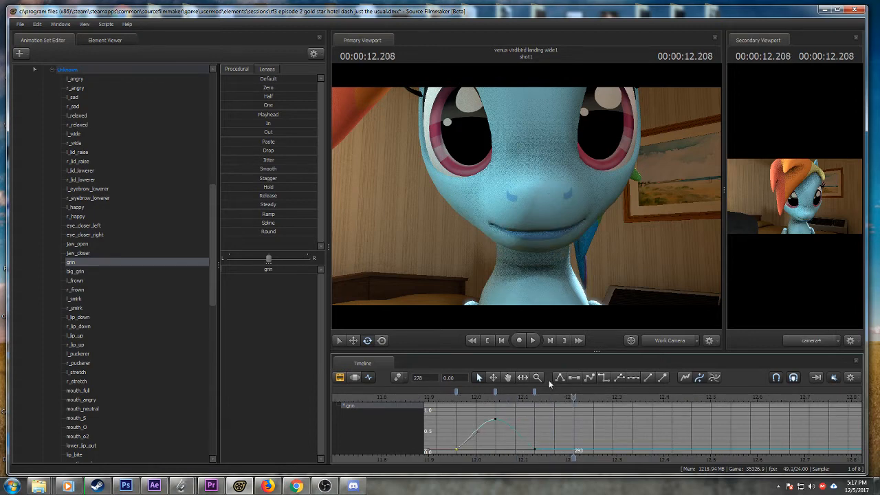
left_click_drag(234, 271, 285, 271)
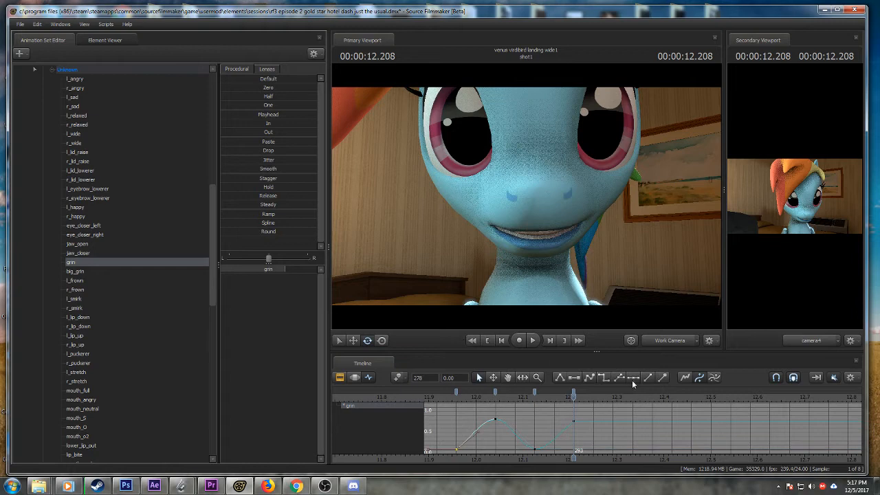
- Key grin at 0 at 12.166 s, between the last two keys, and save the session
left_click_drag(574, 398, 555, 398)
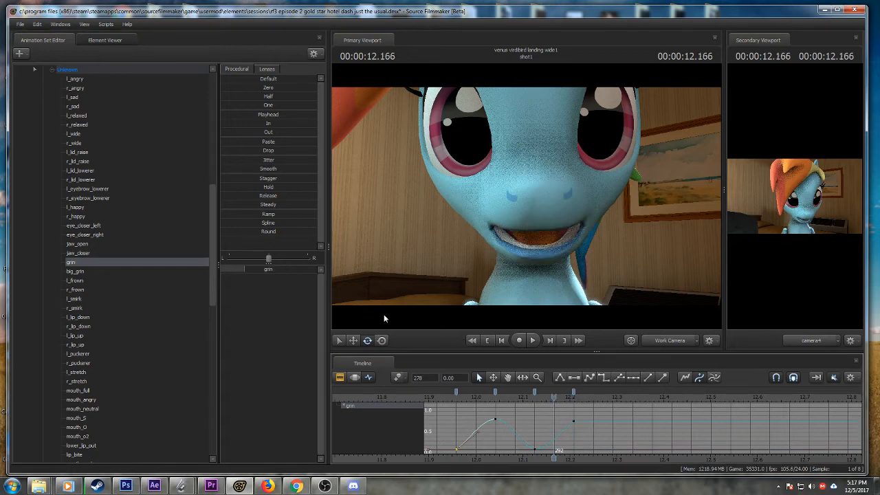
left_click_drag(248, 268, 183, 266)
key("ctrl+s")
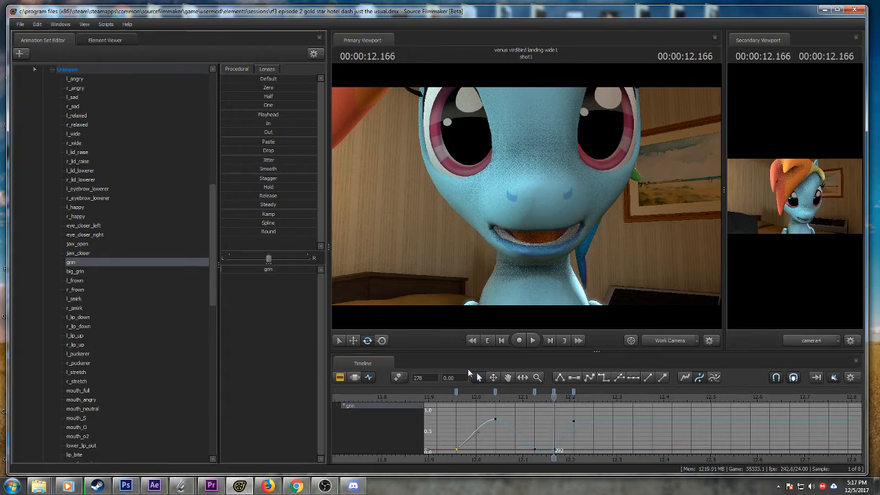
- Straighten the curve tangents of the two zero keys at 12.125 s and 12.166 s
left_click(560, 378)
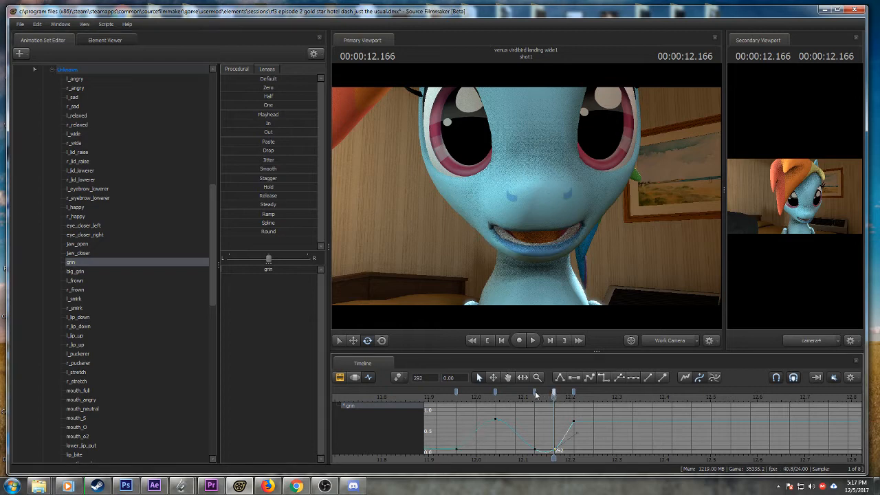
left_click(558, 378)
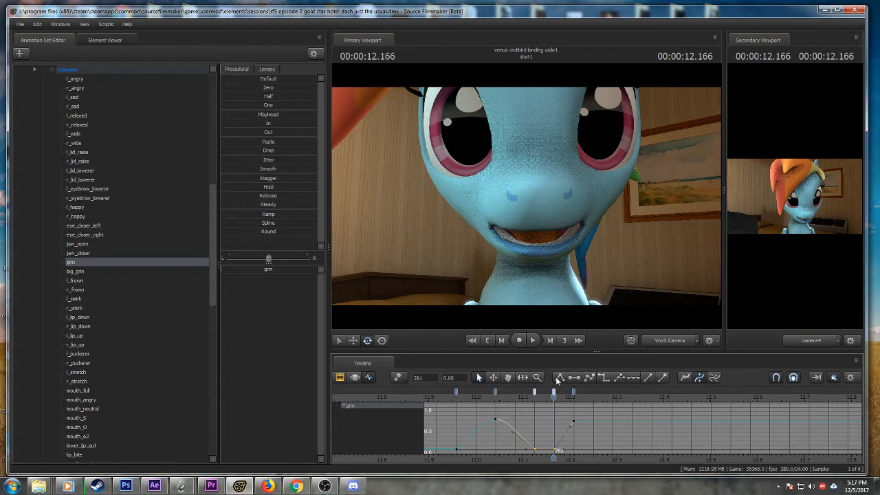
left_click(454, 399)
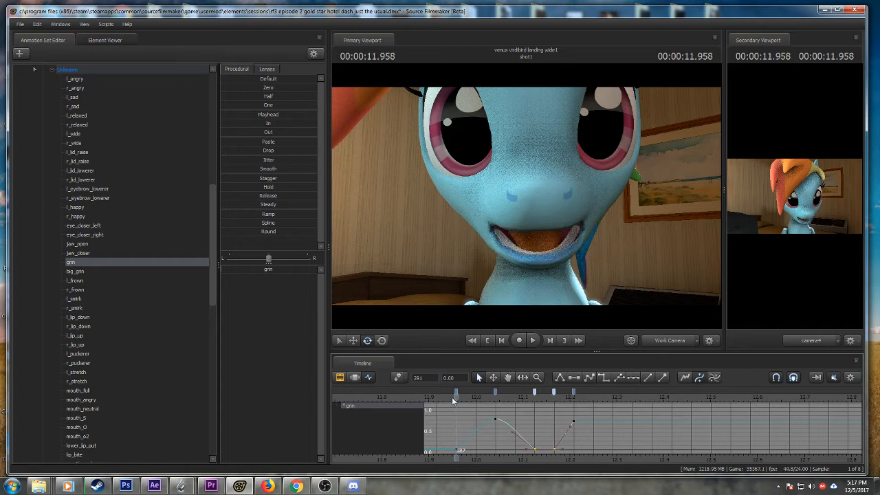
- Key grin at 0 at 12.333 s and at about 0.65 at 12.416 s
left_click_drag(453, 399, 630, 404)
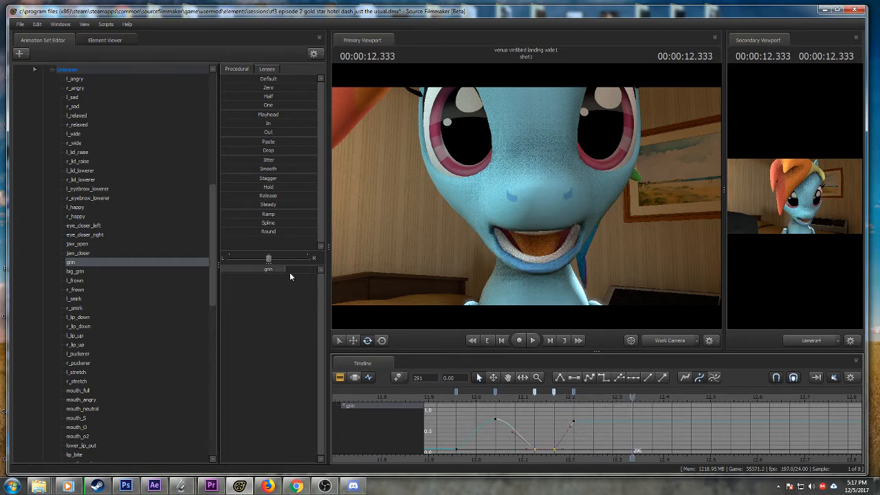
left_click_drag(564, 398, 672, 399)
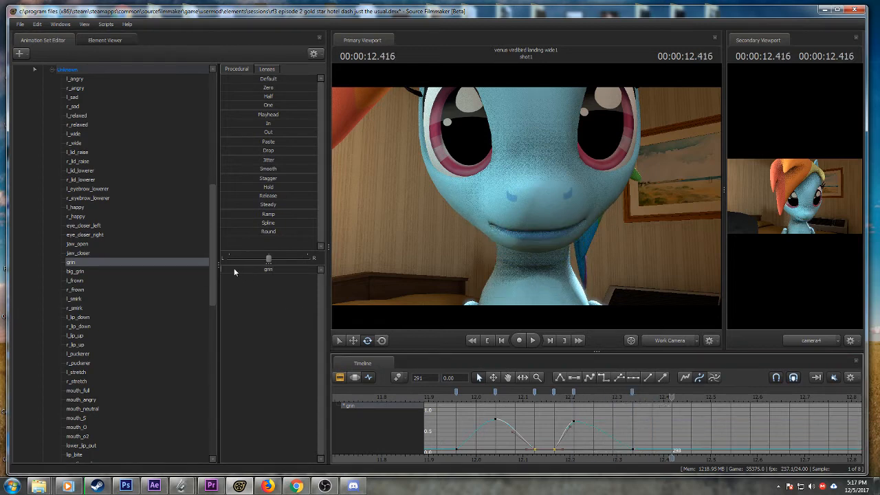
left_click_drag(233, 269, 284, 269)
- Key grin at 0 at 12.458 s and at about 0.85 at 12.666 s
left_click_drag(609, 396, 692, 399)
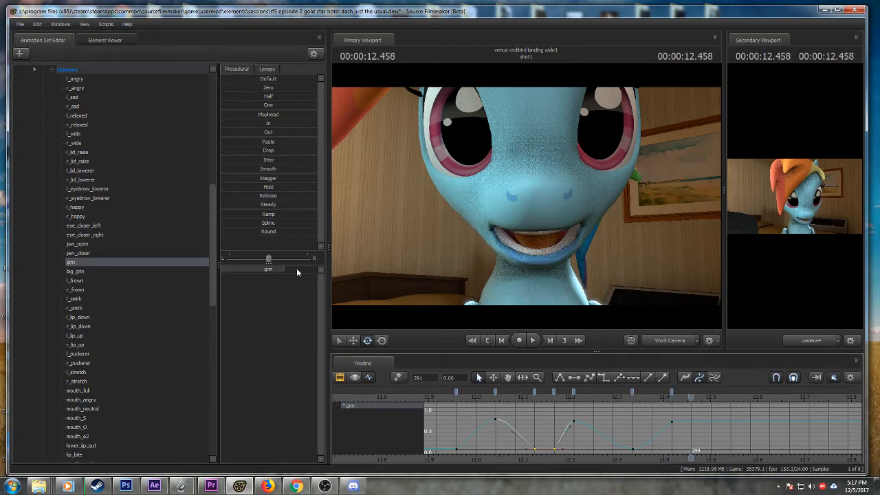
left_click_drag(295, 269, 159, 267)
left_click(673, 397)
left_click_drag(673, 397, 770, 397)
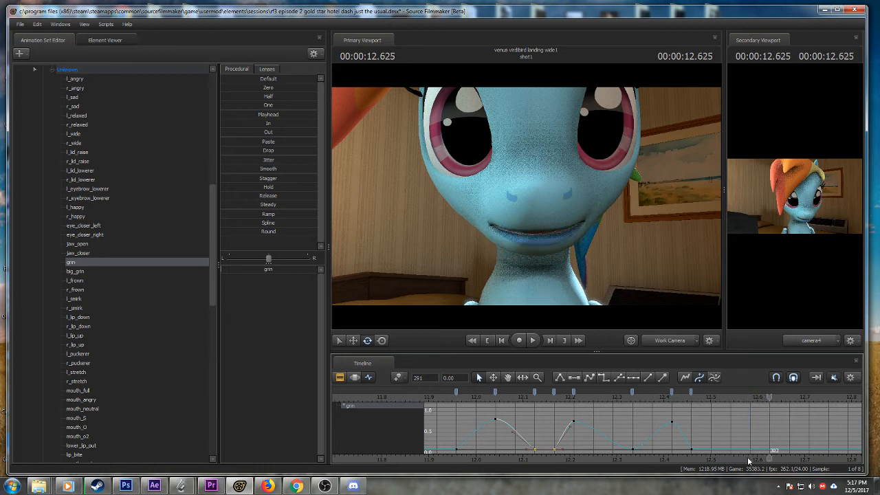
middle_click_drag(751, 459, 674, 408)
left_click_drag(689, 396, 698, 397)
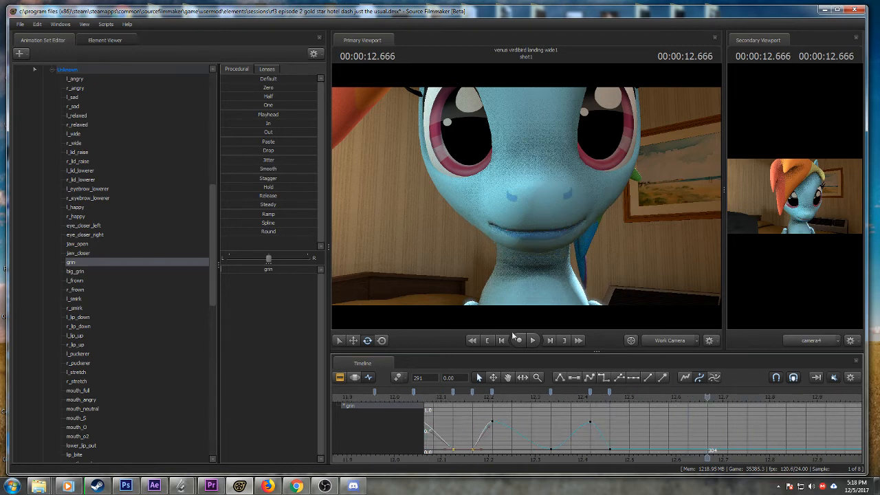
left_click_drag(250, 269, 303, 269)
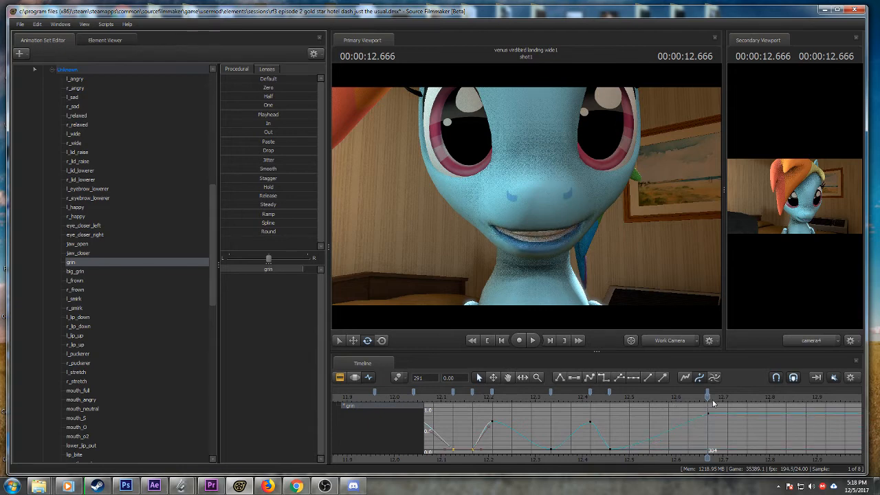
- Key grin at 0 at 12.875 s and shift that key earlier to 12.791 s
left_click(748, 397)
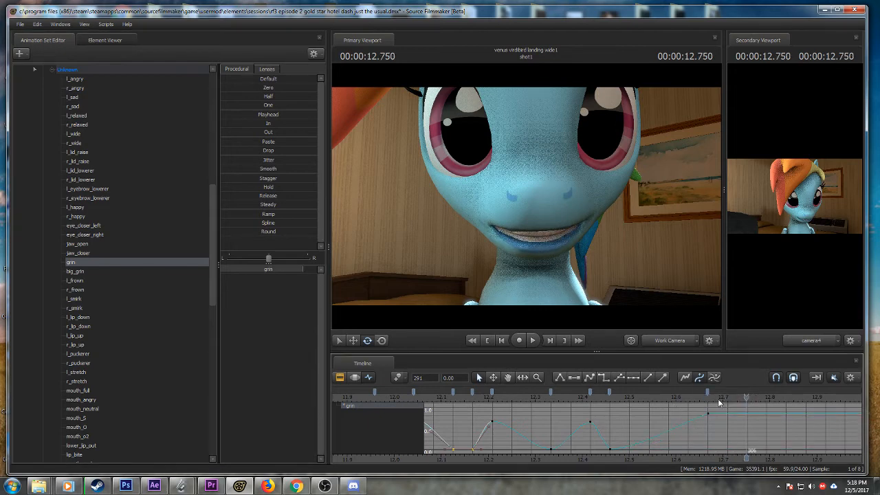
scroll(662, 419, "down", 3)
middle_click_drag(671, 457, 553, 425)
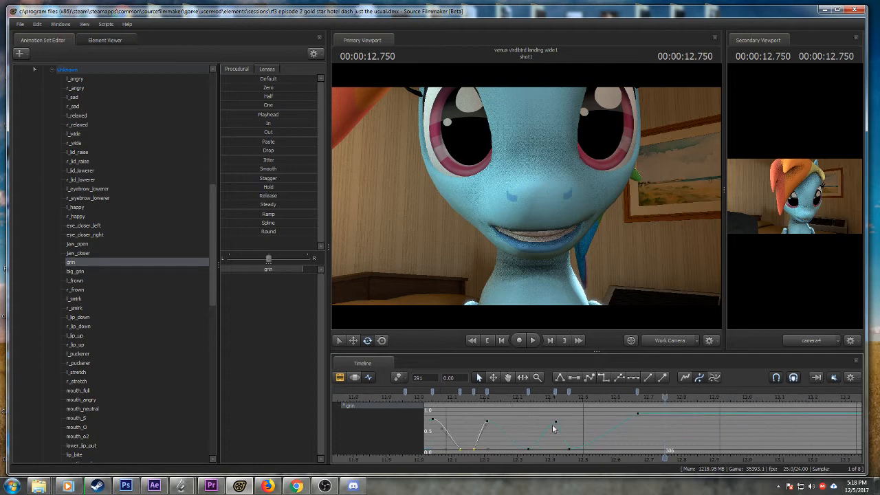
left_click(527, 398)
left_click(637, 397)
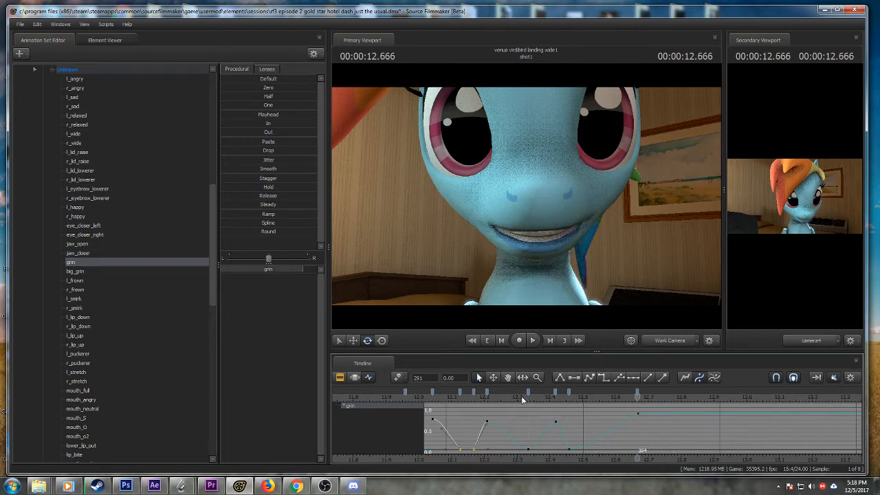
left_click(665, 398)
left_click(705, 397)
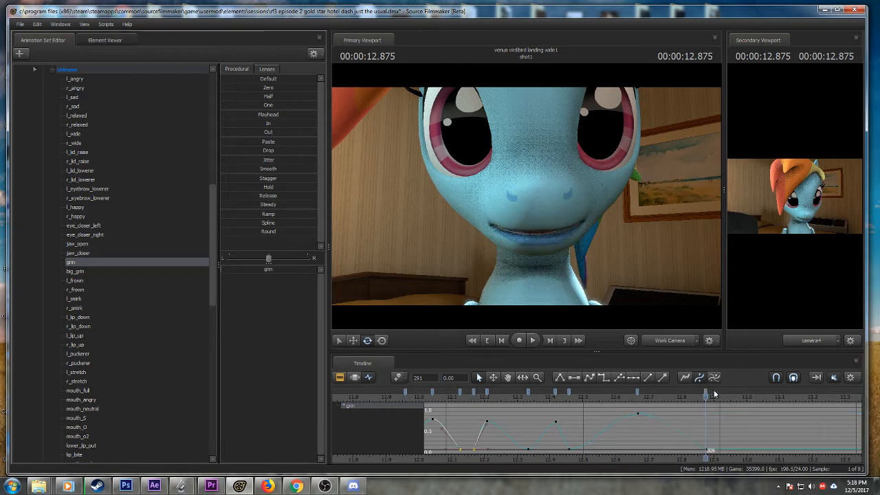
mouse_move(706, 393)
left_mouse_down()
mouse_move(664, 394)
mouse_move(678, 394)
left_mouse_up()
- Play back the lip sync from about 12.55 s and save the session
left_click(599, 396)
key("space")
key("space")
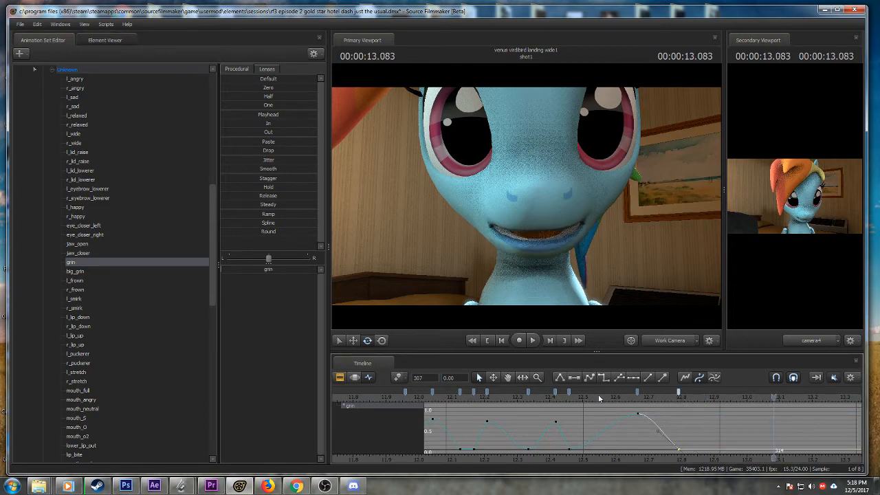
key("ctrl+s")
- Replay the lip sync from about 12 s and key grin at about 0.55 at 12.875 s
scroll(554, 426, "down", 3)
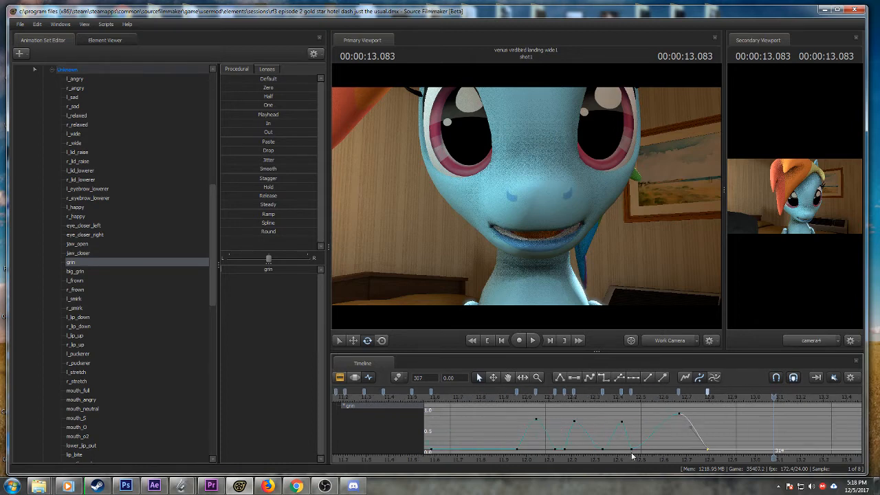
middle_click_drag(609, 452, 575, 447)
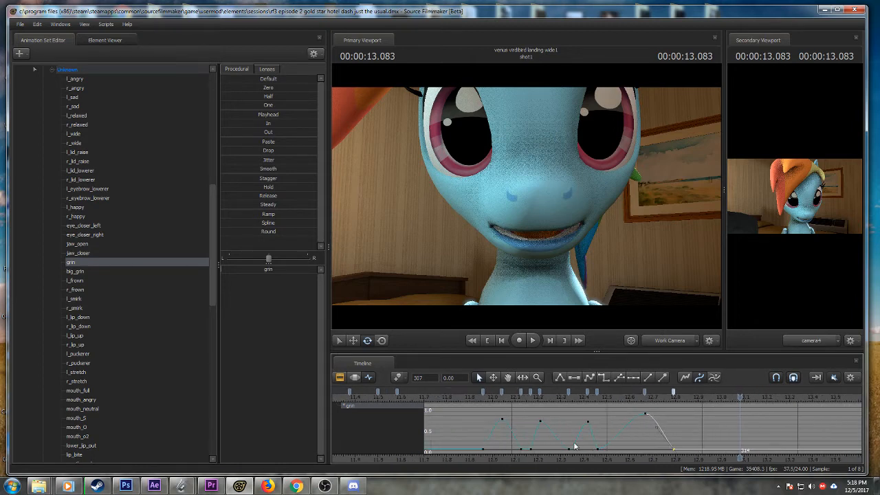
left_click(502, 398)
key("space")
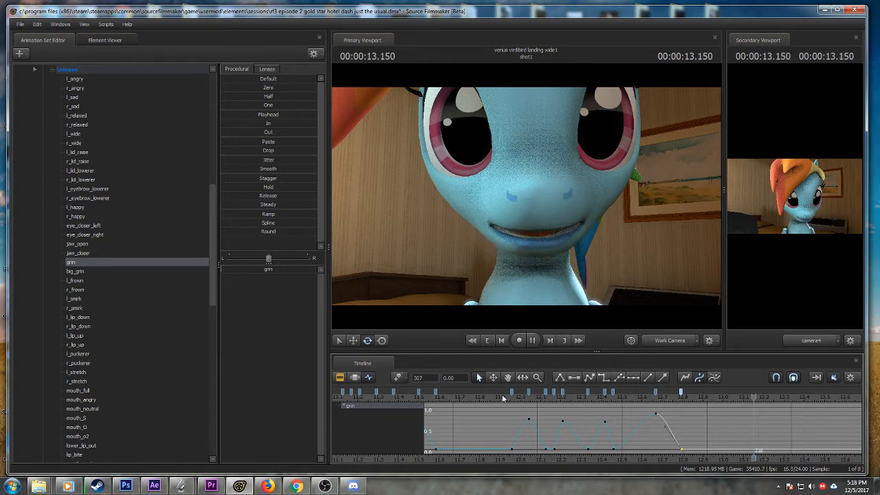
key("space")
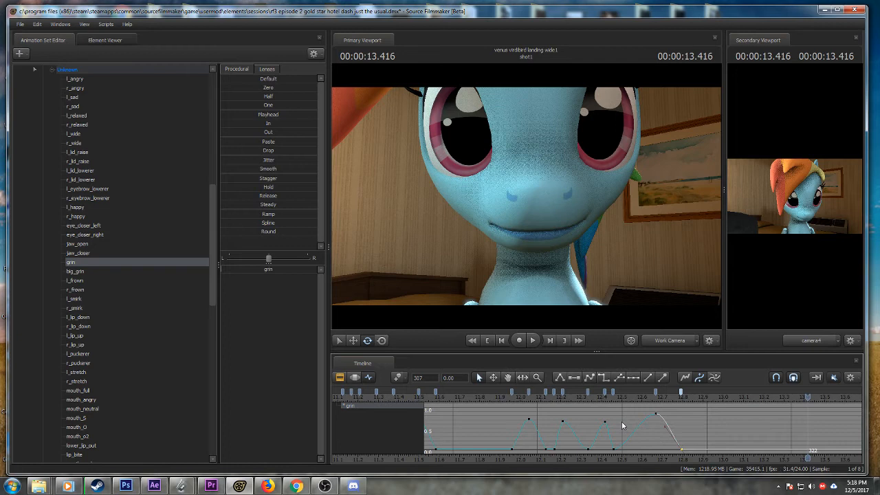
left_click(502, 397)
key("space")
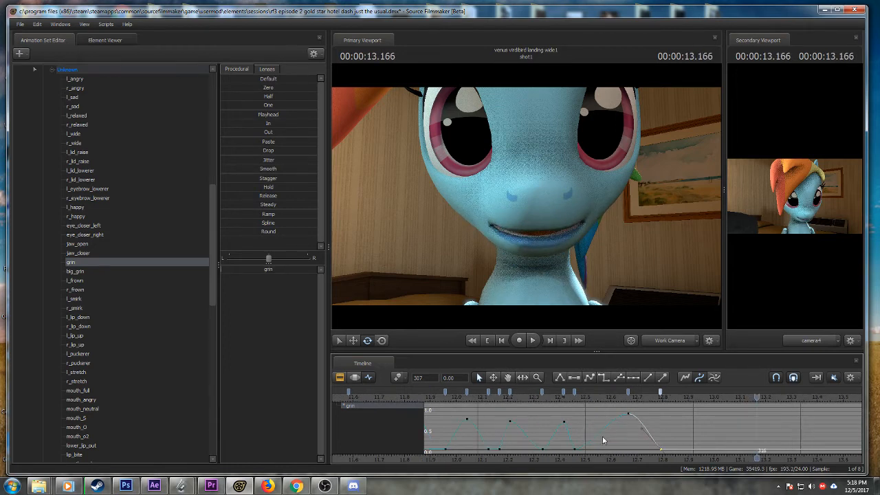
left_click_drag(626, 399, 680, 399)
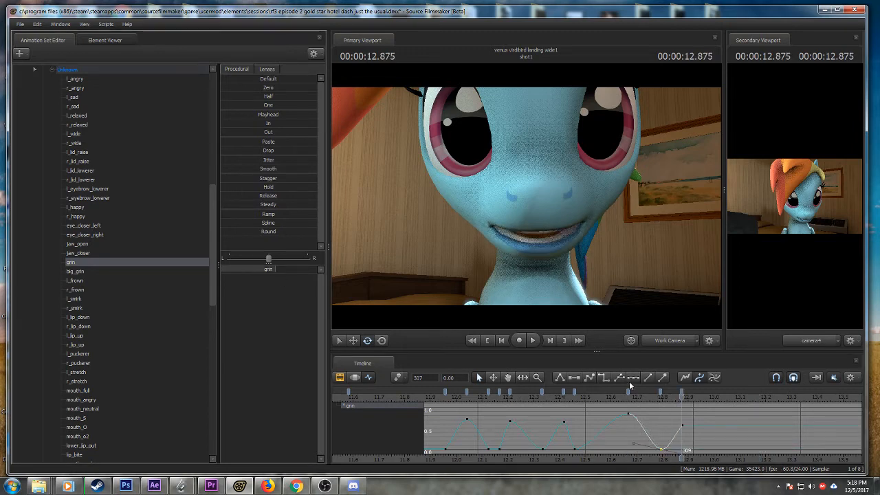
- Raise the grin key at 12.791 s to 0.49, and key grin at 0 at 13.208 s
left_click(661, 399)
left_click_drag(292, 274, 305, 277)
left_click(535, 396)
key("space")
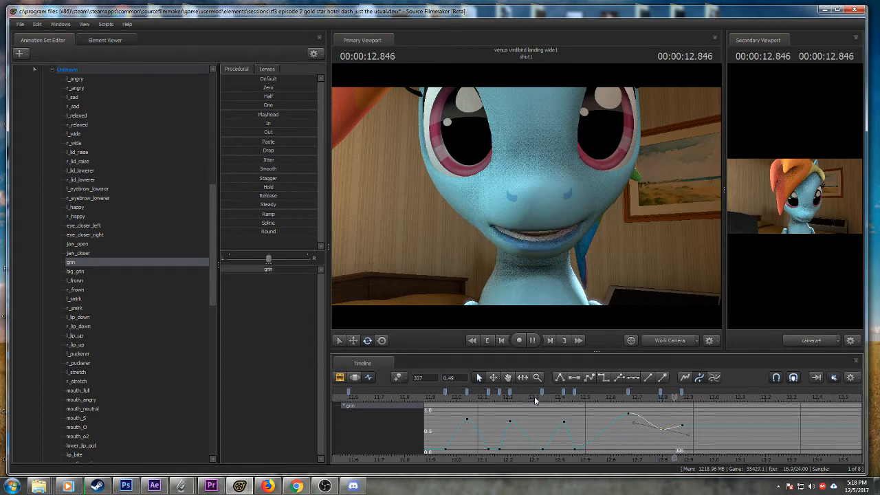
key("space")
left_click_drag(266, 271, 212, 271)
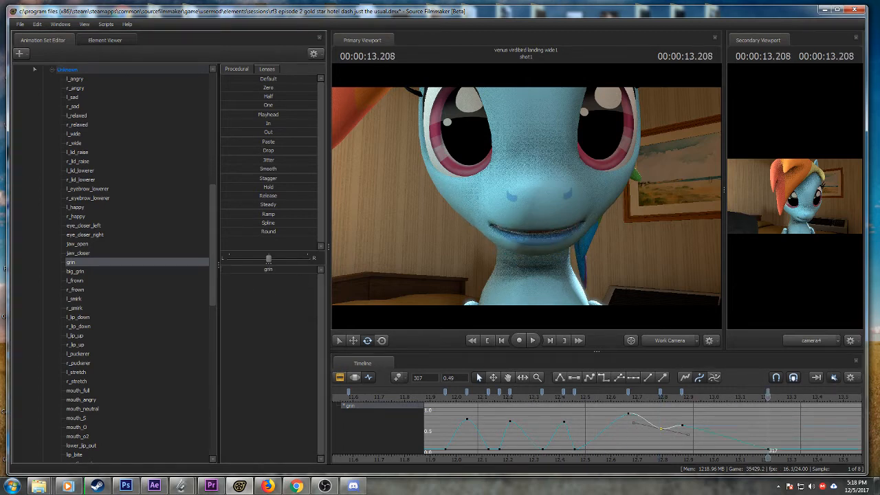
- Play back the lip sync from about 11.85 s and dismiss the Windows color scheme dialog
scroll(549, 450, "down", 5)
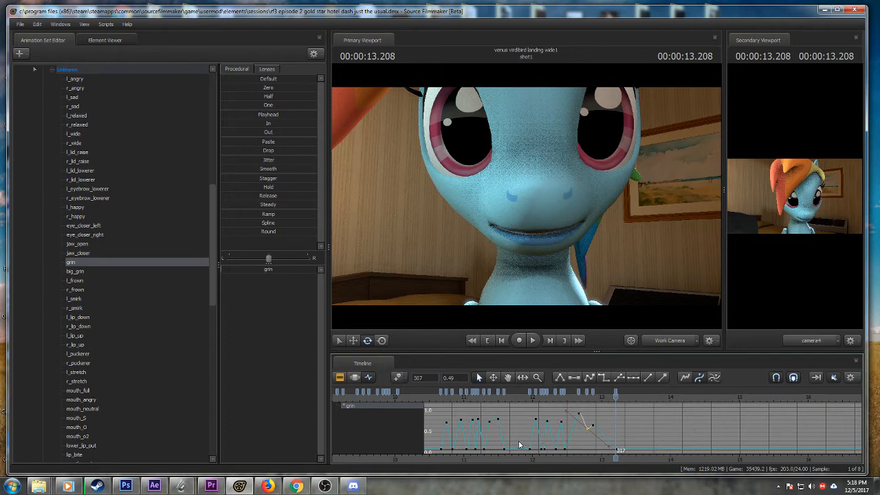
left_click(522, 394)
key("space")
key("space")
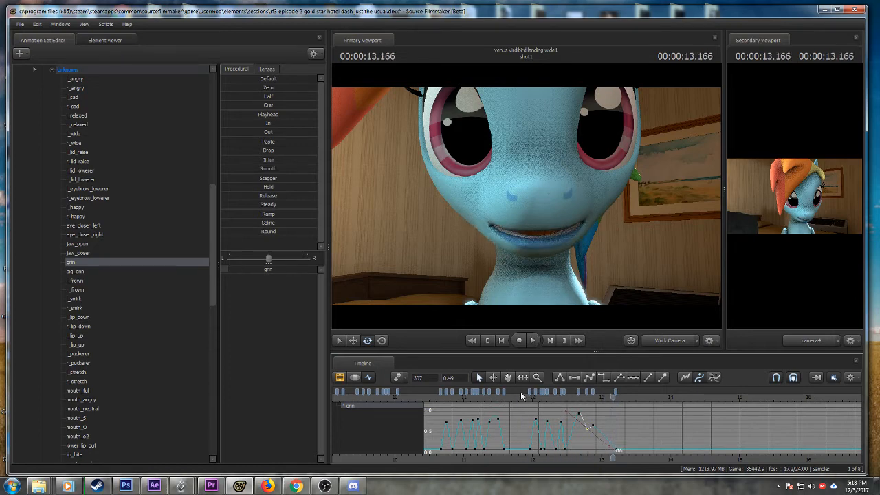
scroll(600, 414, "up", 2)
key("space")
key("space")
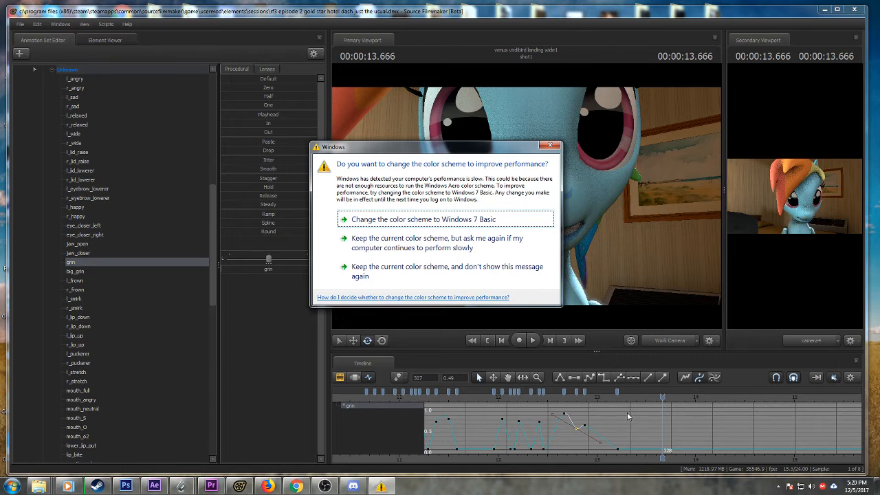
left_click(550, 145)
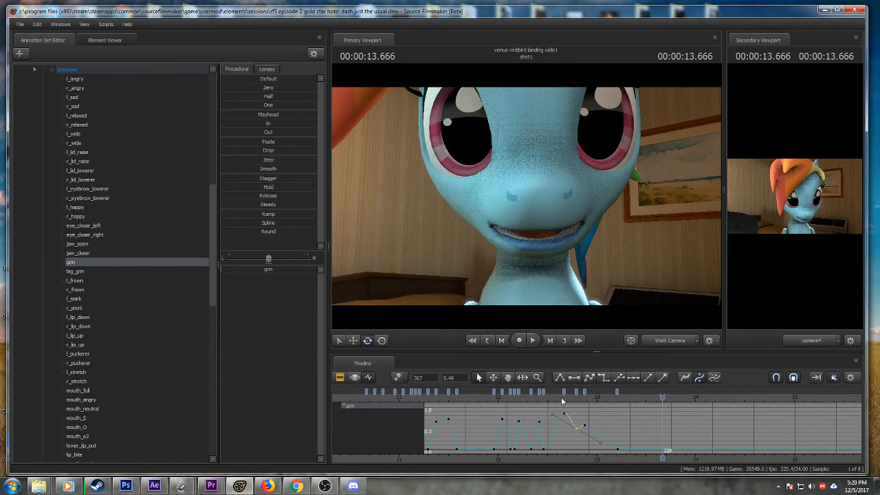
- Scrub around 12.9 s and replay the lip sync from about 12.55 s
left_click_drag(560, 397, 589, 397)
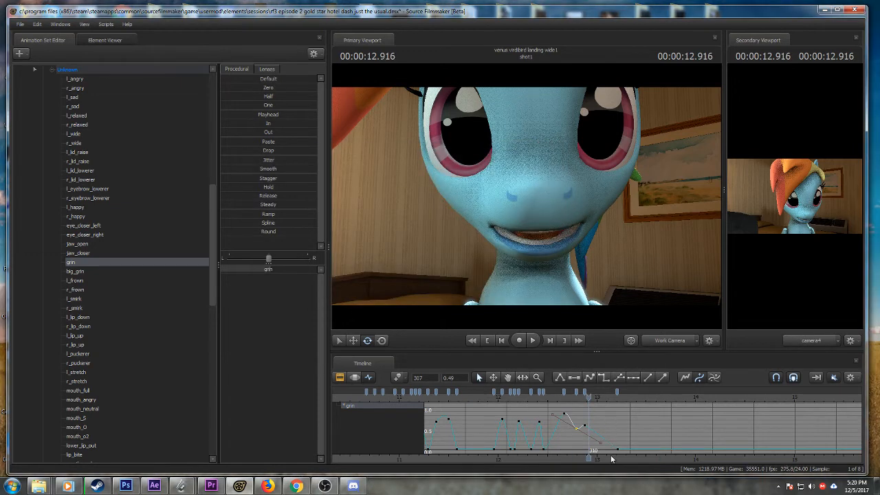
middle_click_drag(611, 458, 570, 456)
scroll(548, 416, "up", 2)
left_click(500, 400)
key("space")
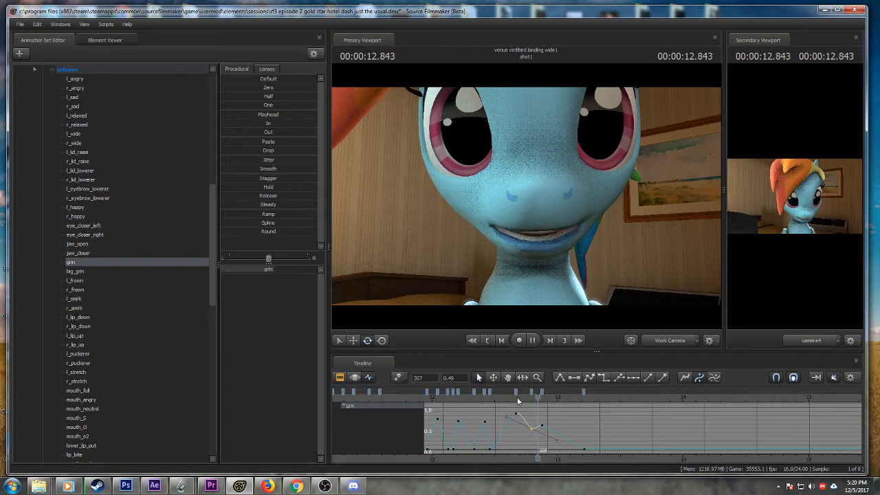
key("space")
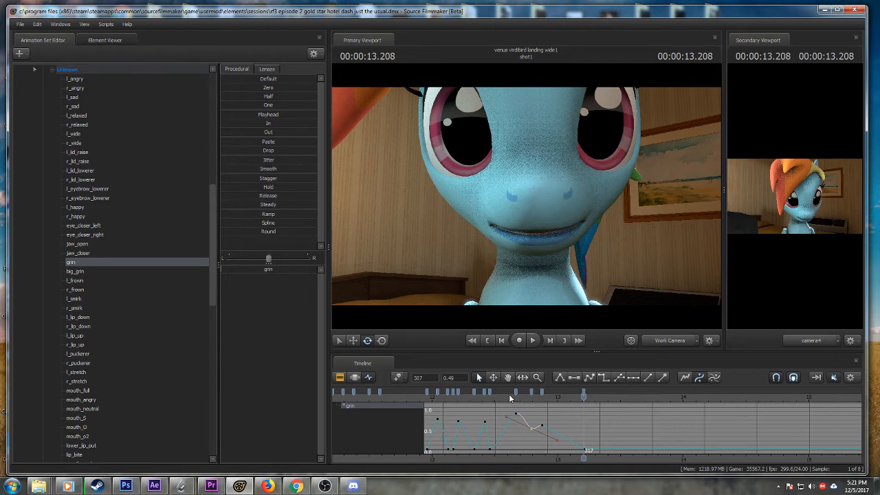
- Key grin at about 0.65 at 13.583 s and at 0 at 13.666 s
left_click_drag(499, 397, 631, 397)
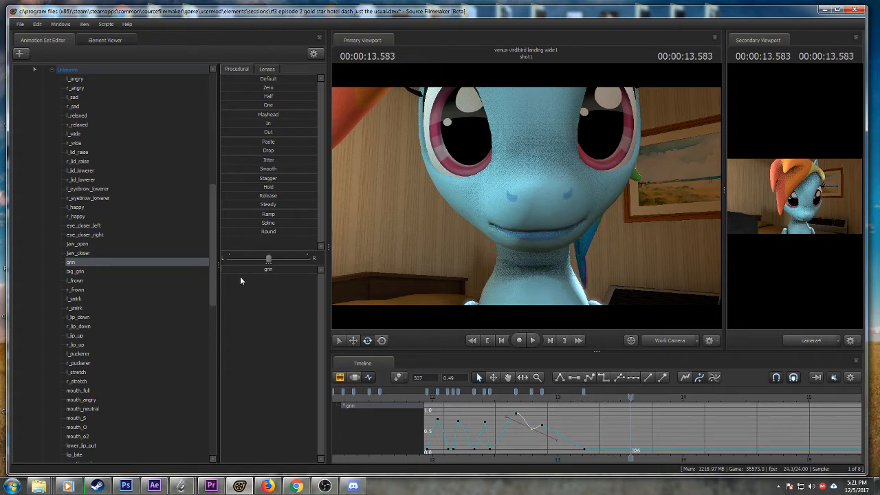
left_click_drag(241, 270, 283, 270)
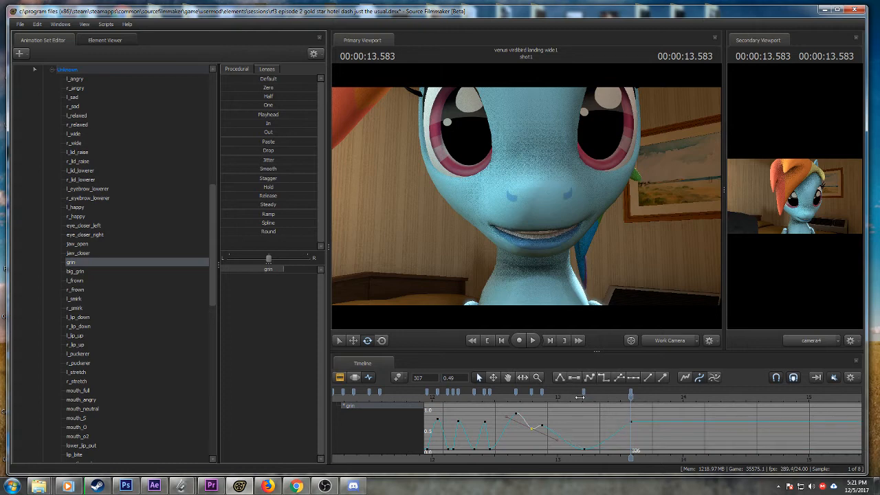
left_click_drag(581, 397, 642, 397)
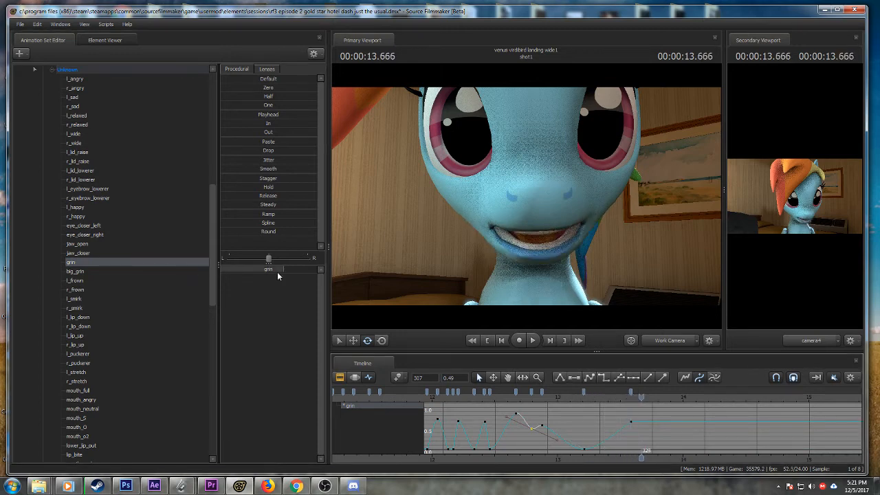
left_click_drag(278, 270, 111, 268)
- Key grin at about 0.7 at 13.875 s and at 0 at 14.125 s
scroll(566, 397, "up", 2)
left_click_drag(642, 398, 681, 400)
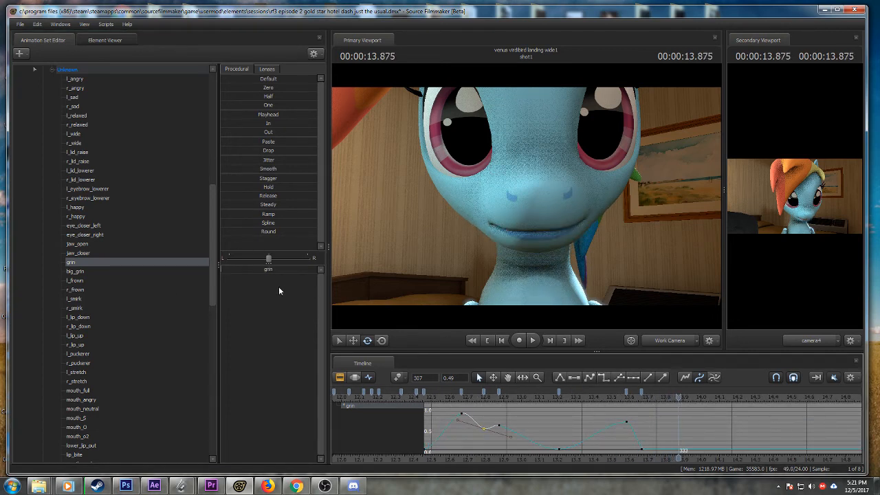
left_click_drag(273, 269, 288, 270)
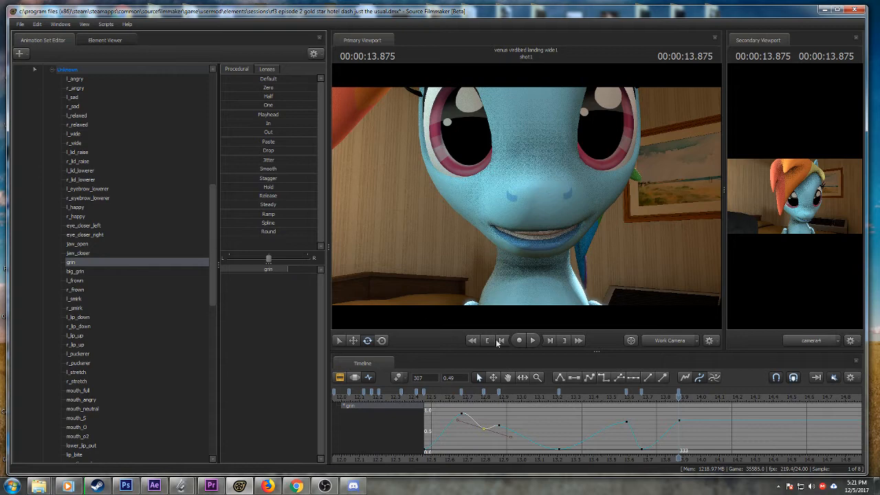
left_click_drag(606, 398, 714, 399)
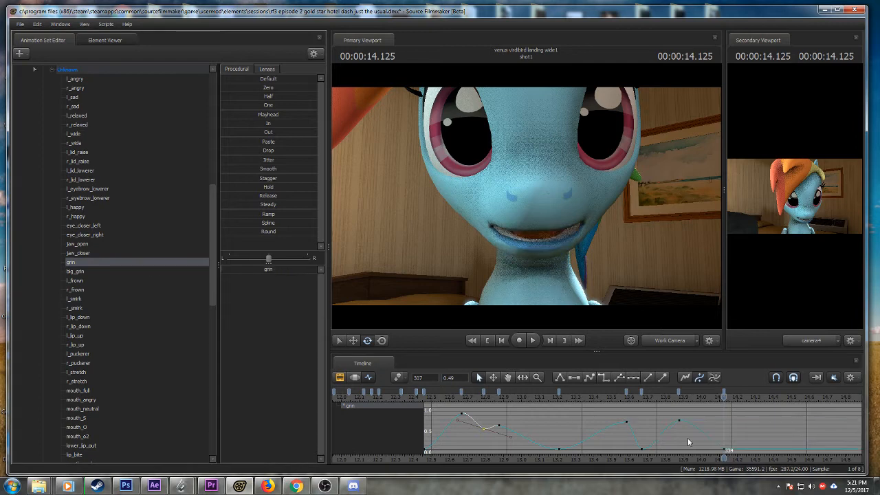
- Key grin at about 0.7 at 14.458 s and at 0 at 14.375 s
scroll(708, 451, "down", 2)
middle_click_drag(698, 458, 541, 442)
scroll(535, 442, "down", 2)
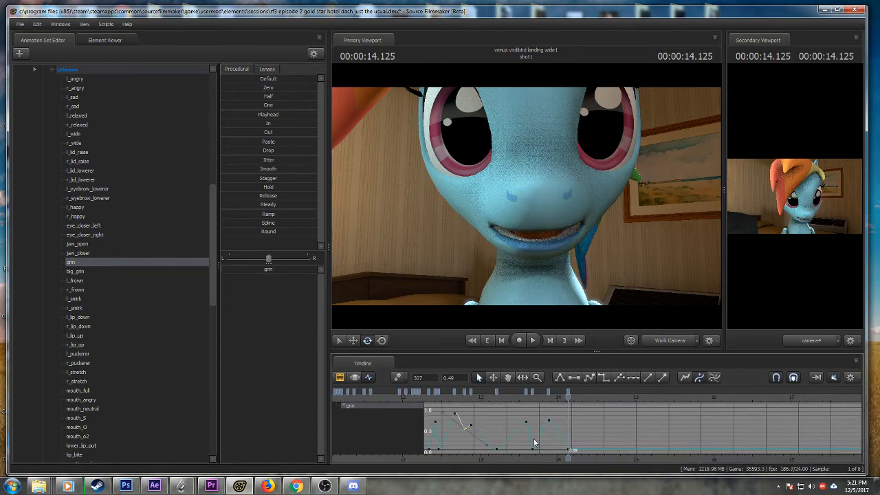
mouse_move(575, 393)
left_mouse_down()
mouse_move(600, 407)
mouse_move(588, 397)
left_mouse_up()
scroll(599, 410, "up", 2)
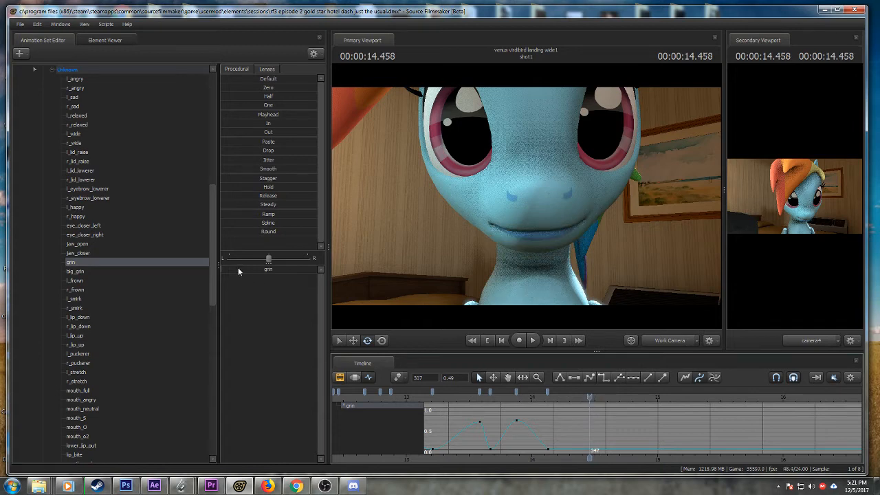
left_click_drag(238, 268, 282, 269)
left_click_drag(589, 398, 579, 398)
left_click_drag(271, 268, 231, 295)
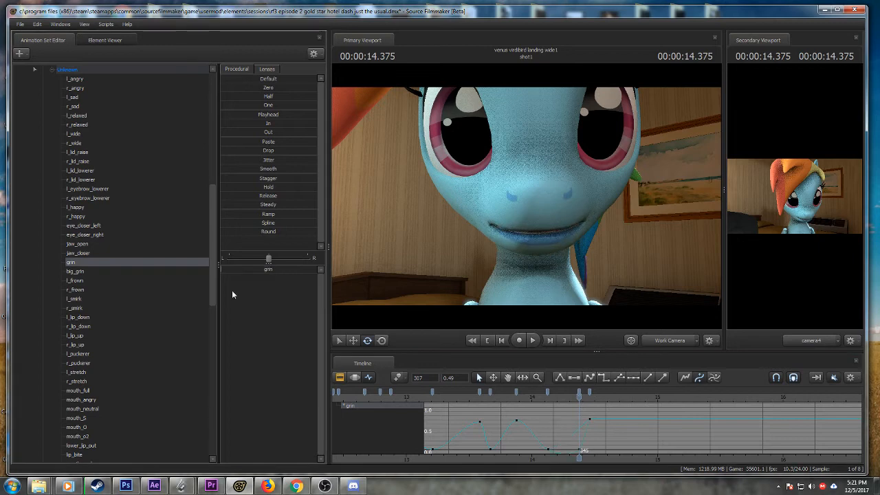
- With the grin keys at 14.125 s and 14.375 s selected, play back from about 13.5 s and save the session
left_click(547, 392)
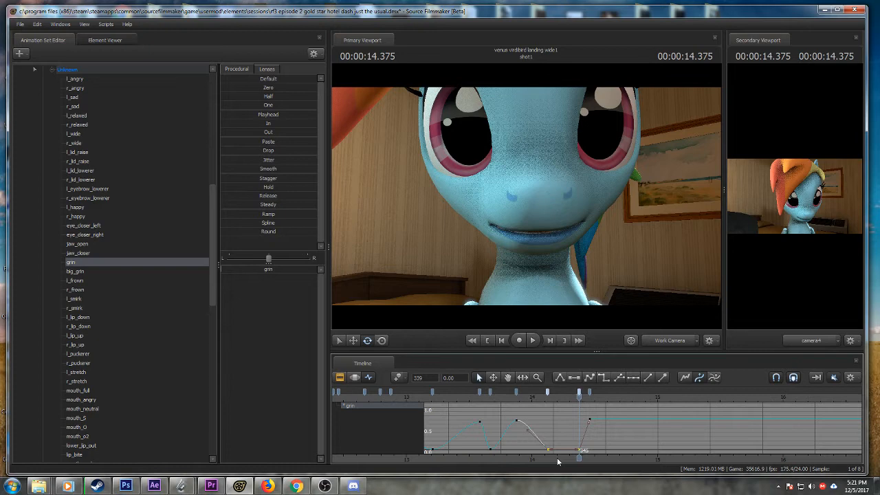
scroll(557, 457, "down", 3)
scroll(556, 454, "up", 2)
left_click(482, 399)
key("space")
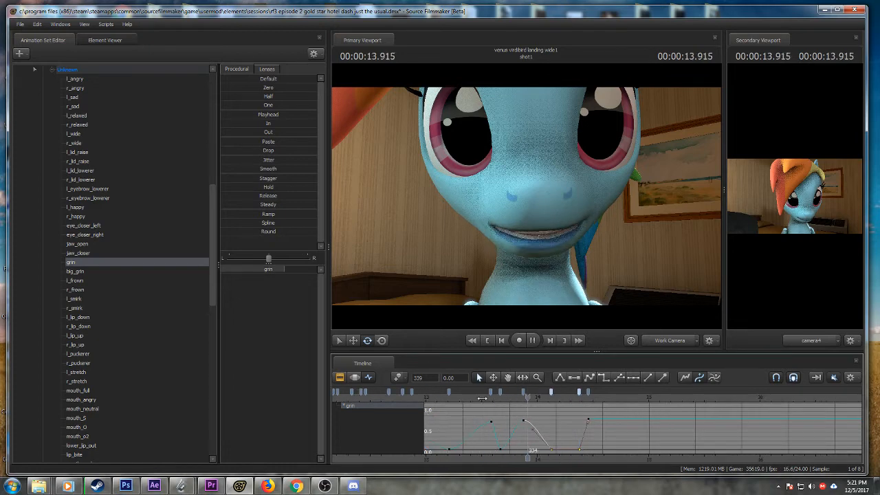
key("space")
key("ctrl+s")
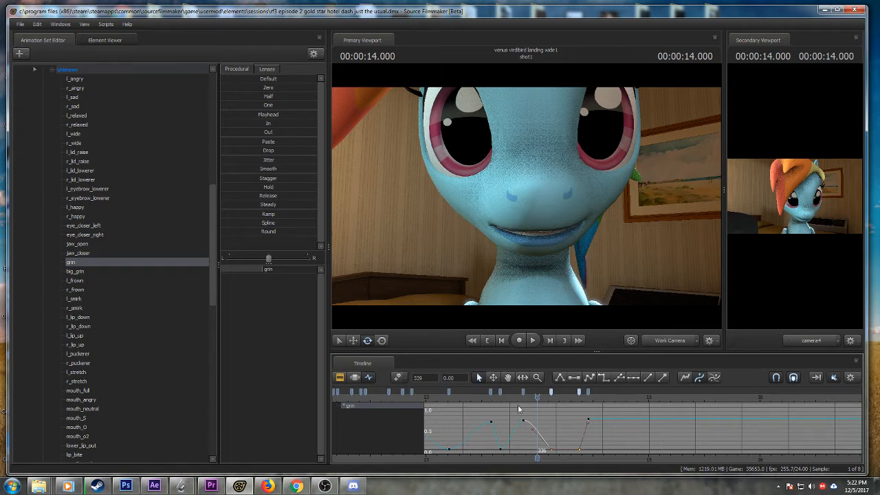
- Check the mouth shapes frame by frame around 14.5 s and key grin at 0 at 14.541 s
scroll(556, 416, "up", 2)
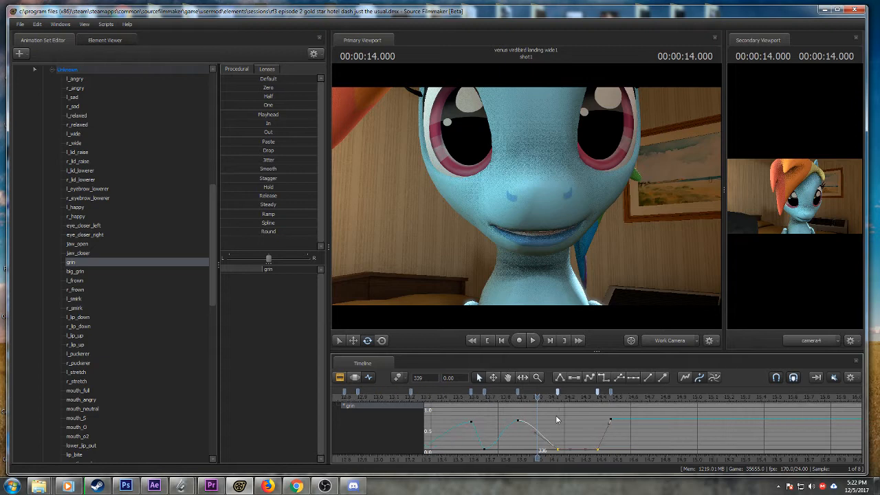
left_click_drag(537, 406, 623, 406)
scroll(621, 432, "up", 1)
key("Left")
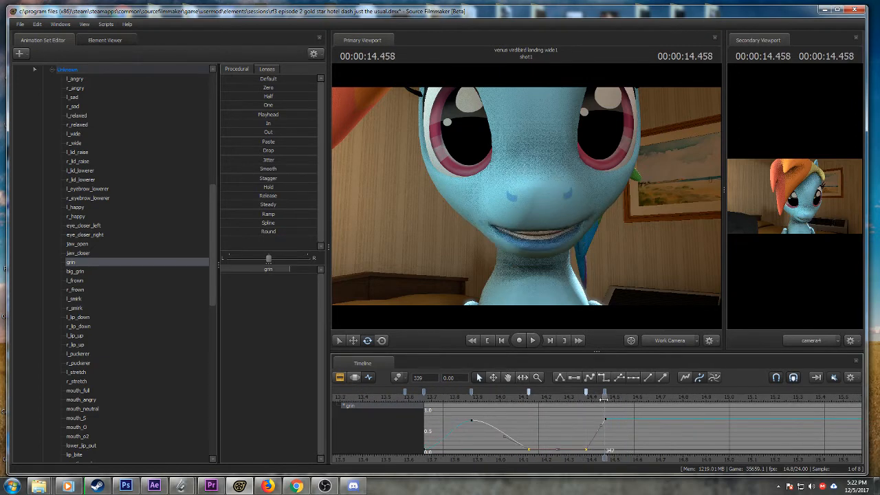
key("Right")
key("Right")
key("Left")
key("Left")
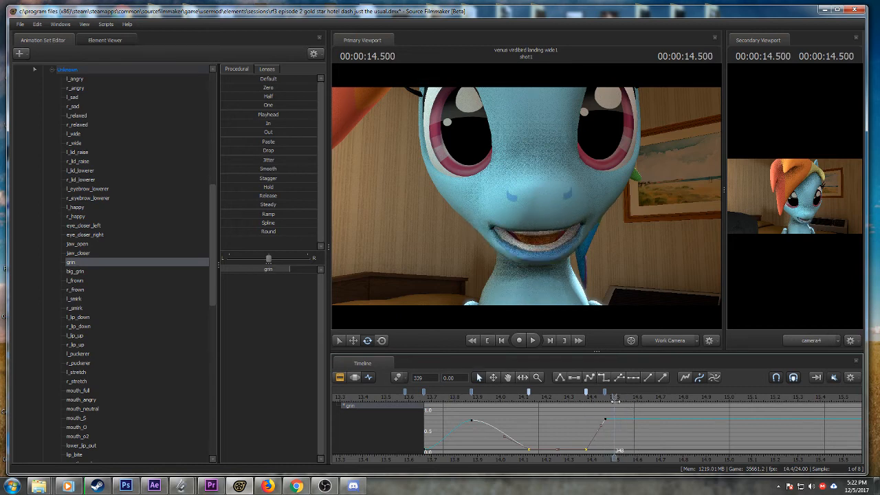
key("Right")
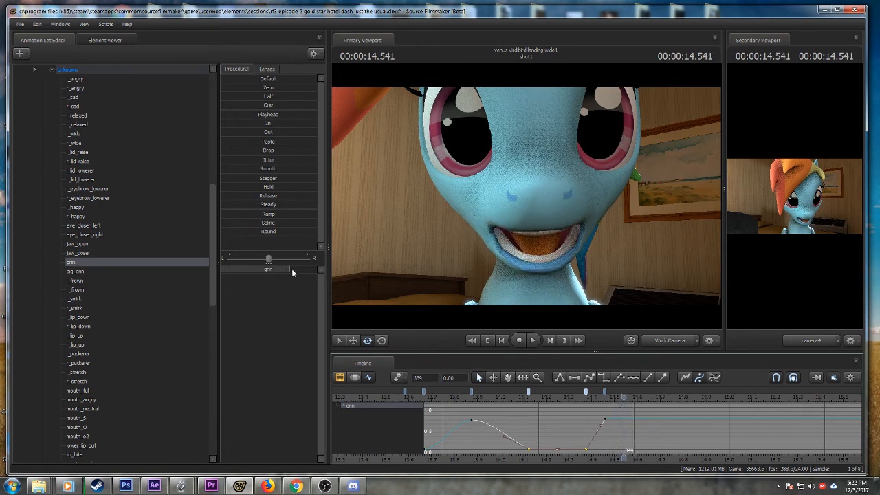
left_click_drag(291, 269, 227, 269)
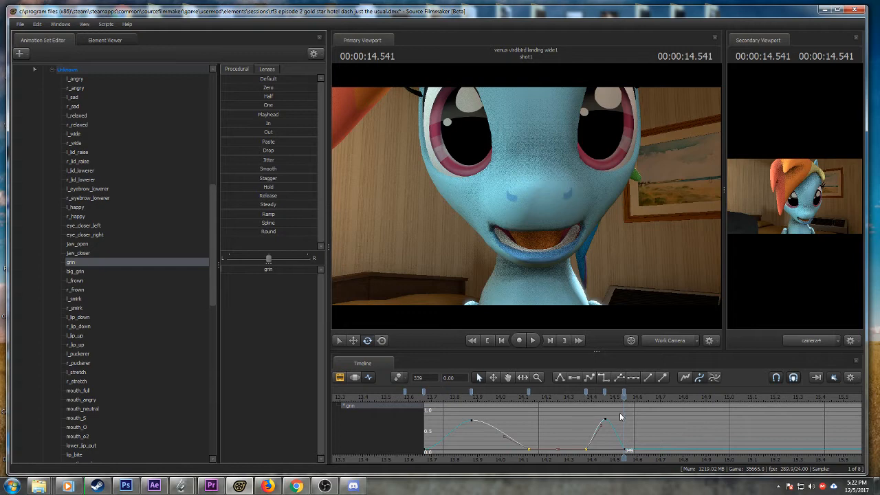
- Key grin at about 0.75 at 14.625 s and at 0 at 14.708 s
scroll(620, 412, "up", 2)
left_click(592, 398)
key("Right")
key("Right")
key("Right")
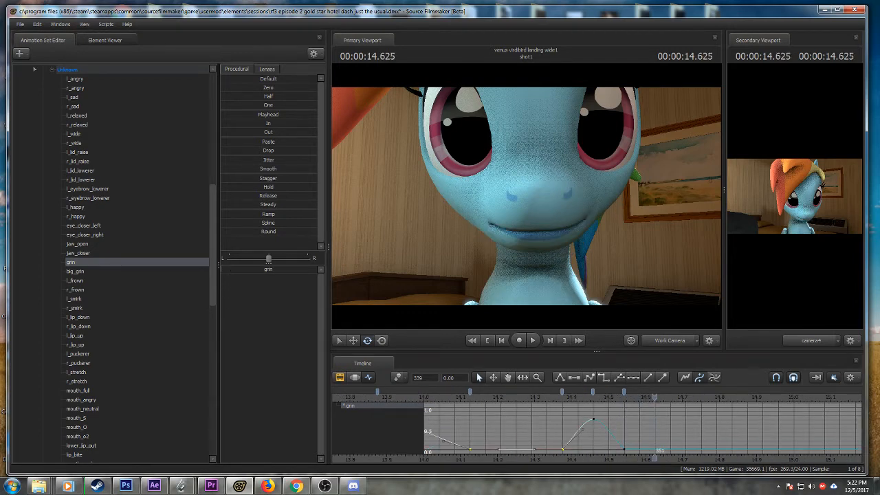
left_click_drag(230, 269, 294, 269)
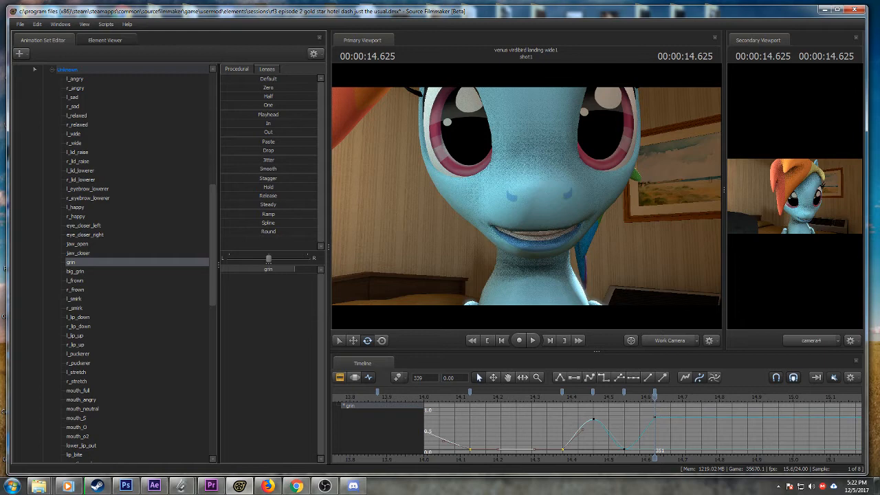
left_click(533, 399)
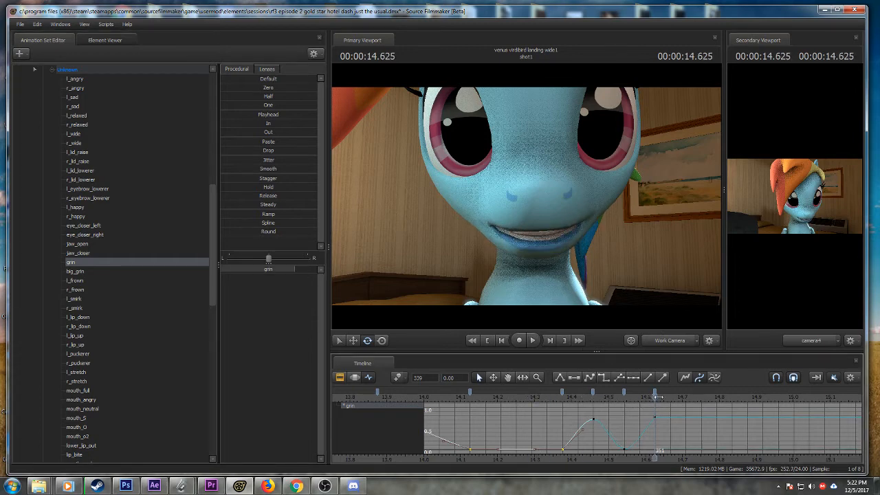
left_click_drag(654, 397, 685, 399)
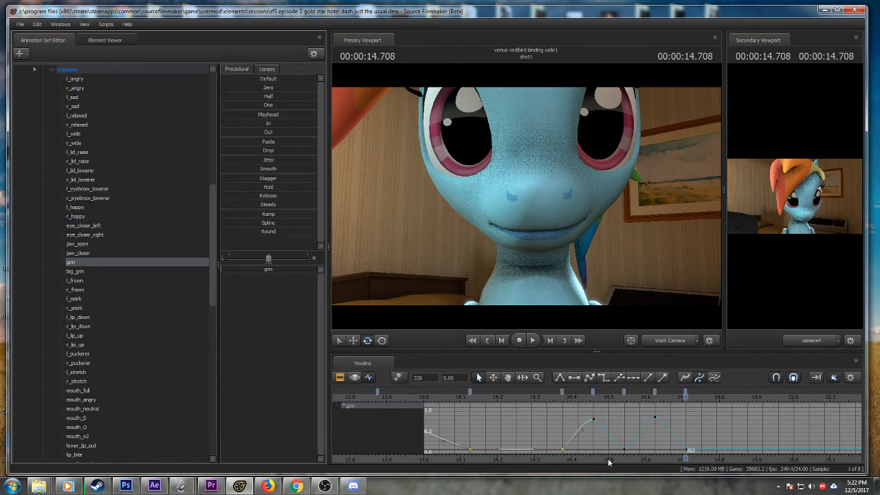
- Play back the lip sync from about 14.35 s
middle_click_drag(608, 458, 574, 454)
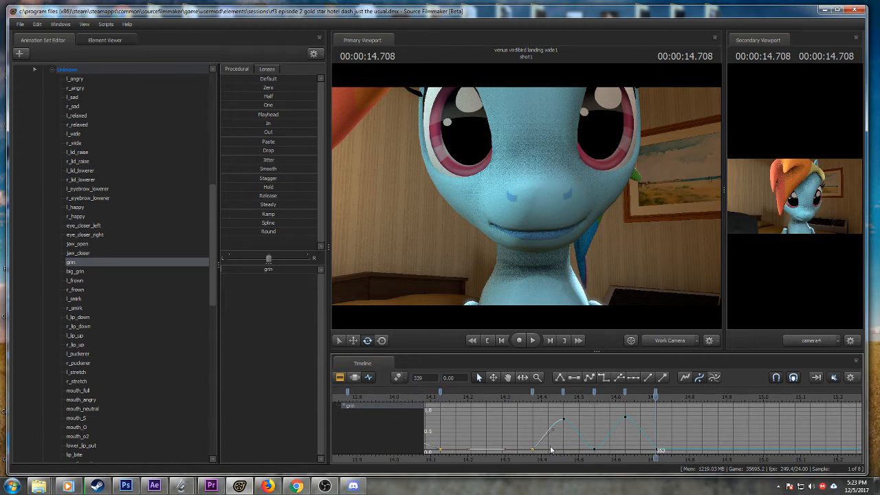
left_click(520, 399)
key("space")
key("space")
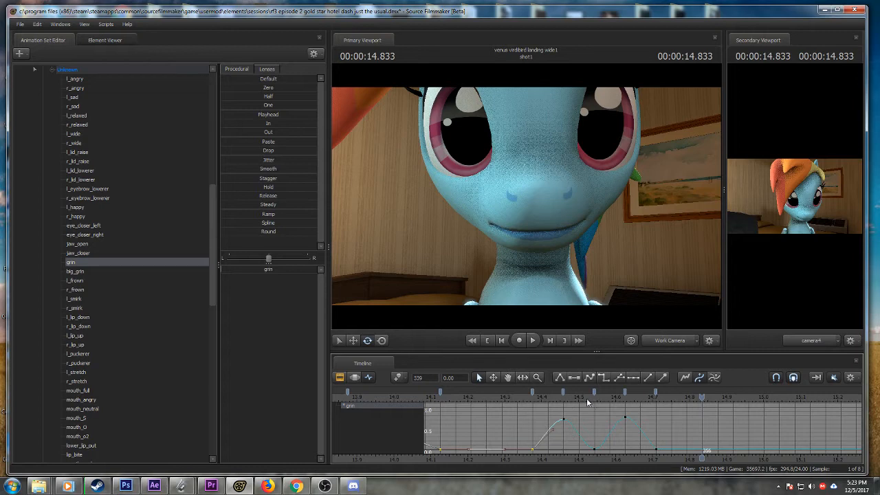
- Key grin at about 0.75 at 14.958 s and at 0 at 14.916 s
left_click_drag(586, 403, 749, 410)
left_click_drag(259, 272, 293, 273)
left_click(733, 398)
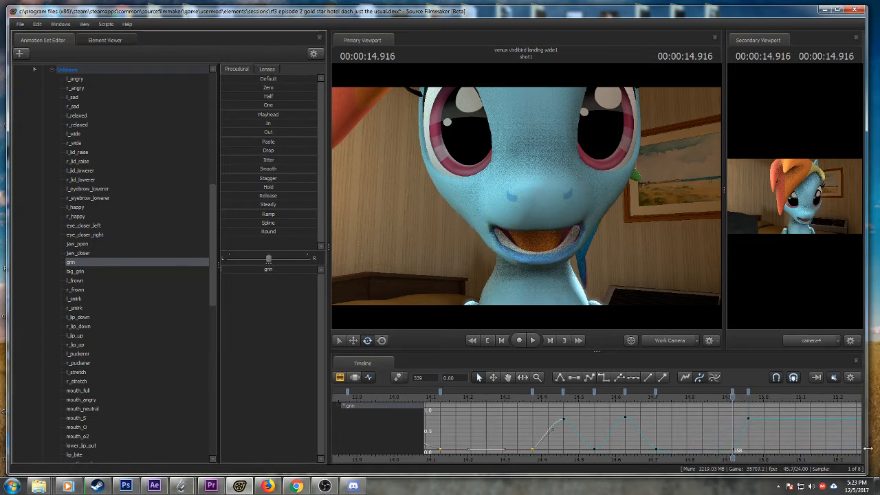
- Adjust the tangents of the grin keys at 14.708 s and 14.916 s to hold the curve level between them
left_click(733, 394)
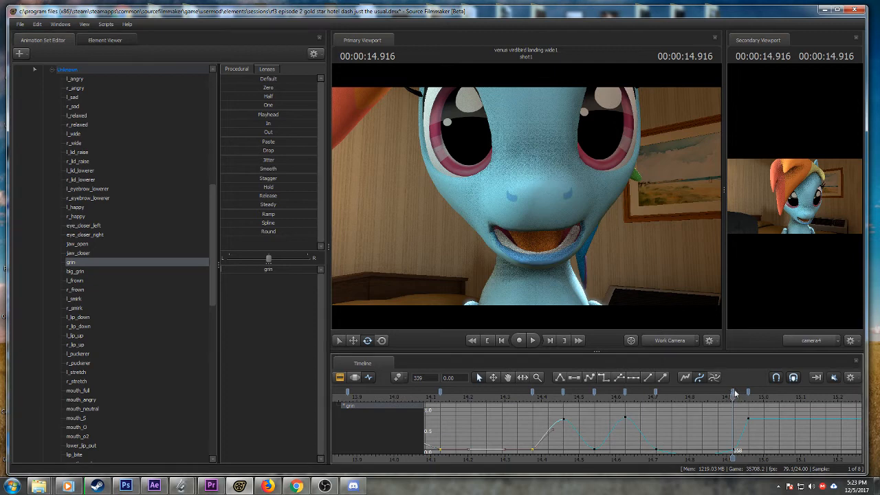
left_click(656, 392, "shift")
left_click(559, 377)
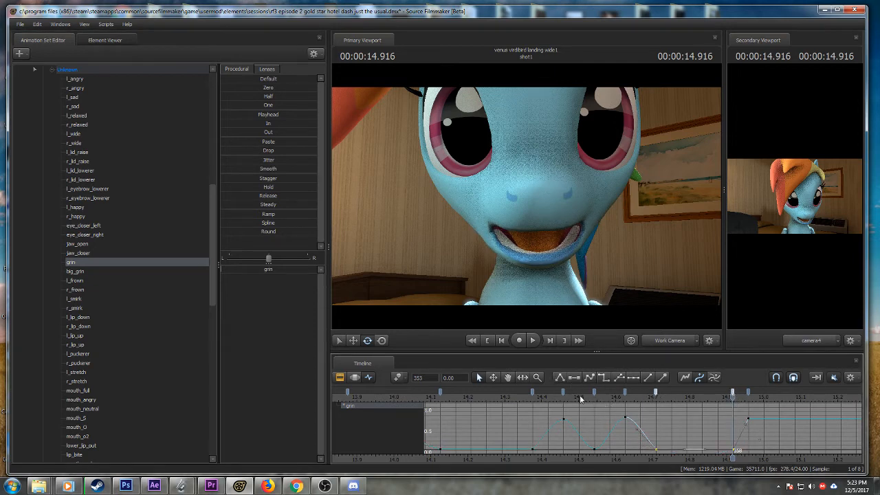
- Scrub the lip sync to 15.0 s and look over the grin keys along the timeline
left_click(637, 393)
left_click_drag(634, 394, 764, 406)
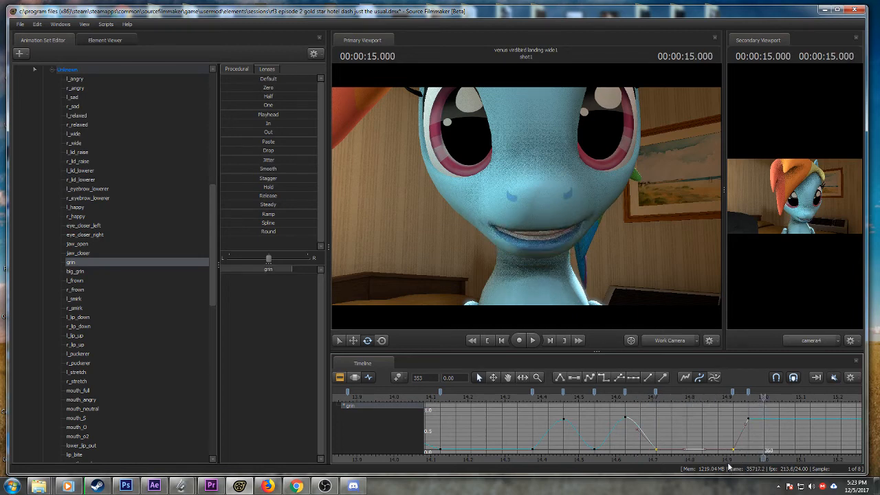
middle_click_drag(721, 451, 623, 444)
scroll(622, 442, "down", 3)
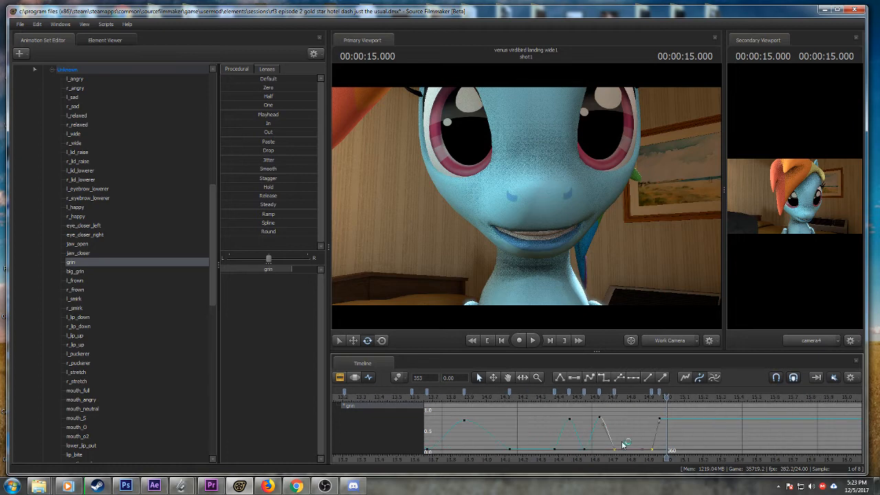
scroll(582, 438, "down", 5)
scroll(582, 439, "down", 6)
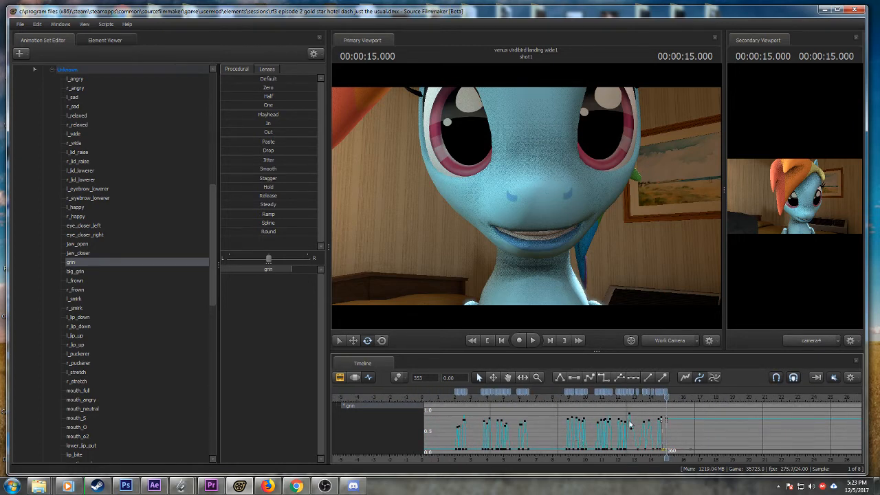
scroll(648, 434, "up", 8)
scroll(648, 435, "up", 7)
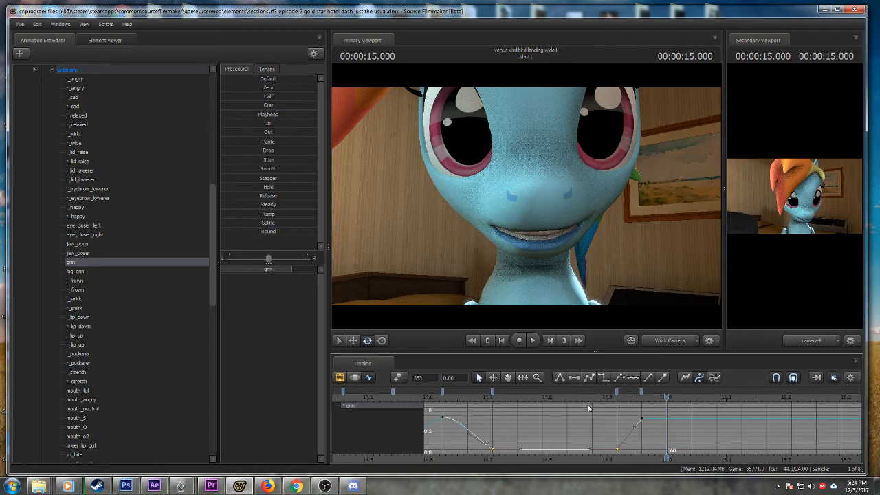
- Play back the lip sync from about 14.85 s and key grin at 0 at 15.125 s
left_click(576, 395)
key("space")
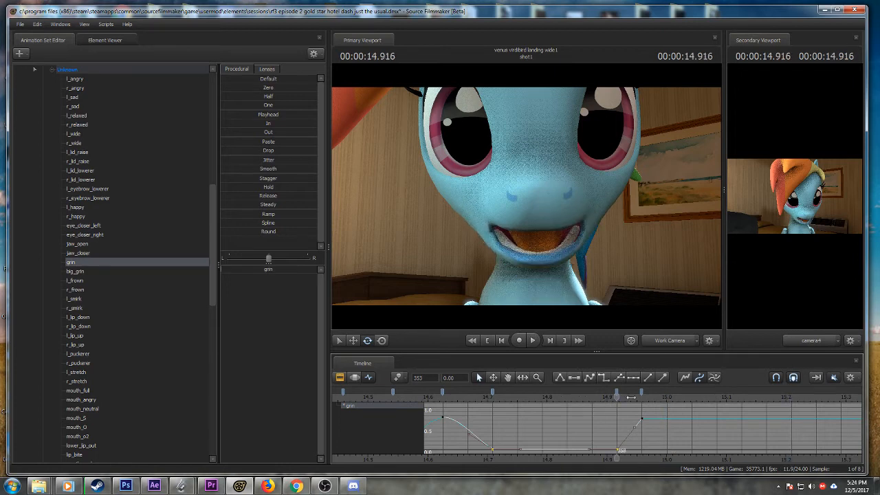
left_click(667, 397)
left_click_drag(667, 398, 741, 398)
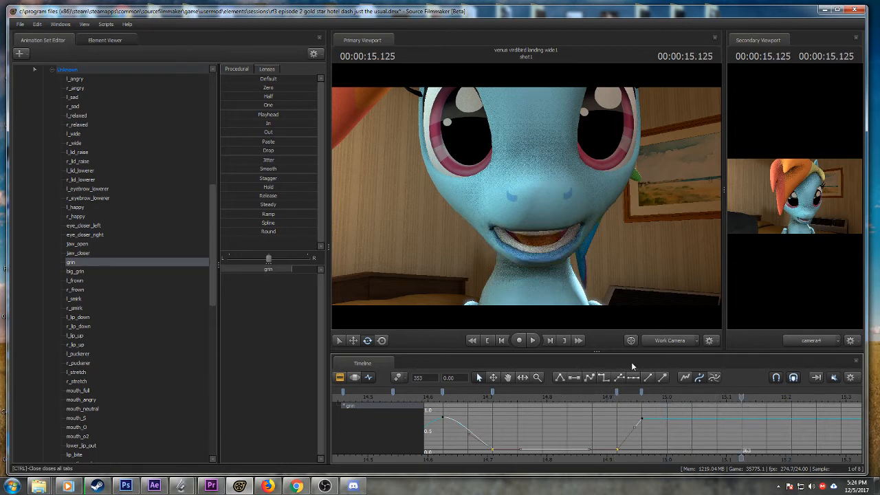
left_click_drag(282, 270, 169, 275)
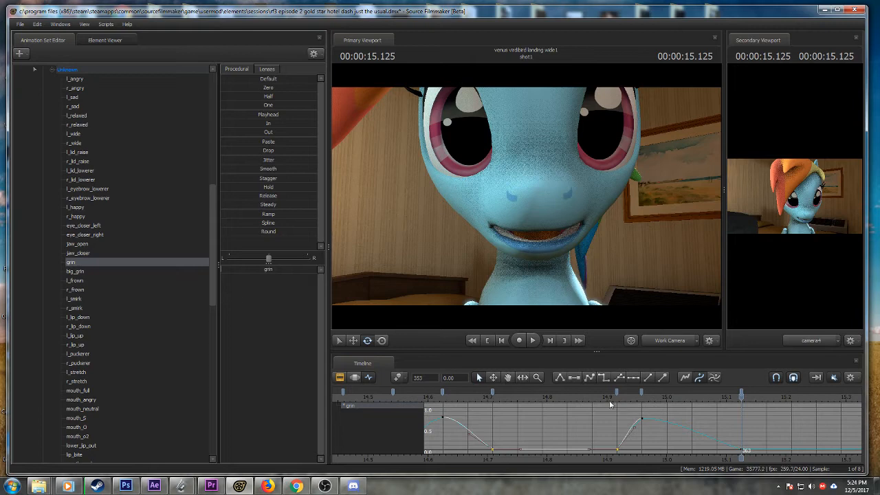
- Key grin at about 0.75 at 15.458 s
left_click(645, 397)
left_click_drag(645, 397, 817, 398)
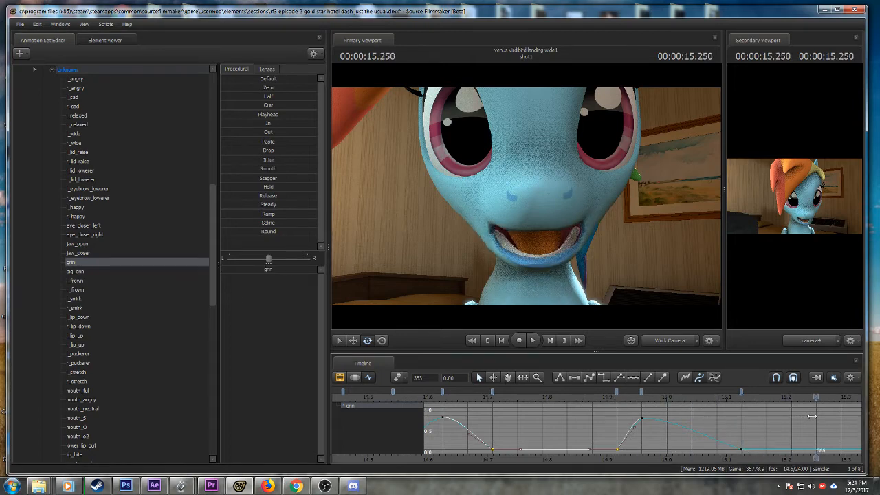
middle_click_drag(771, 440, 619, 436)
scroll(619, 436, "down", 1)
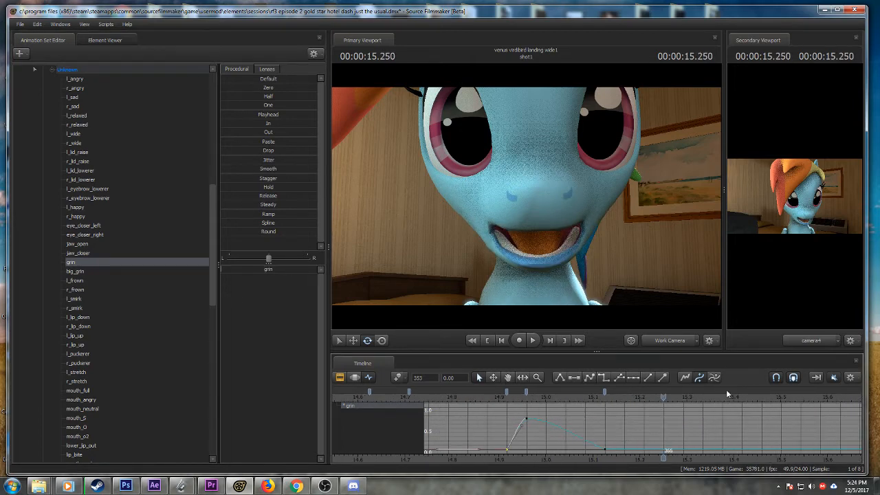
left_click_drag(670, 399, 746, 398)
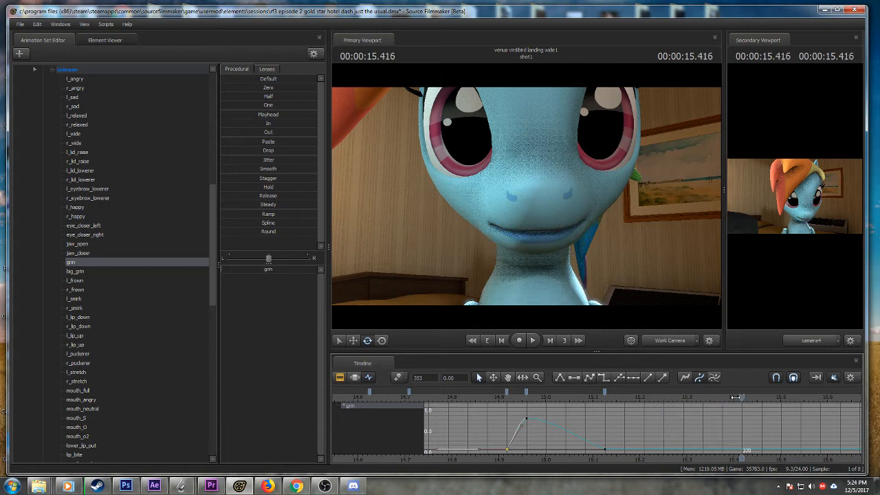
left_click(752, 398)
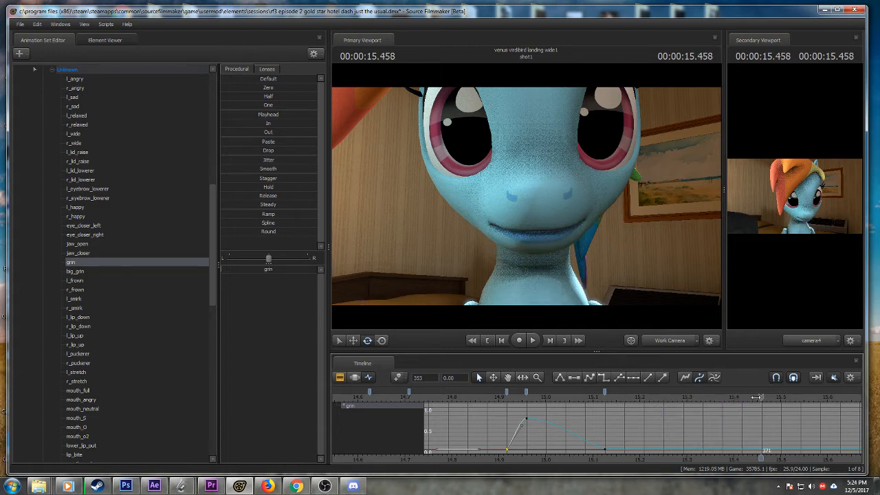
left_click_drag(243, 270, 294, 269)
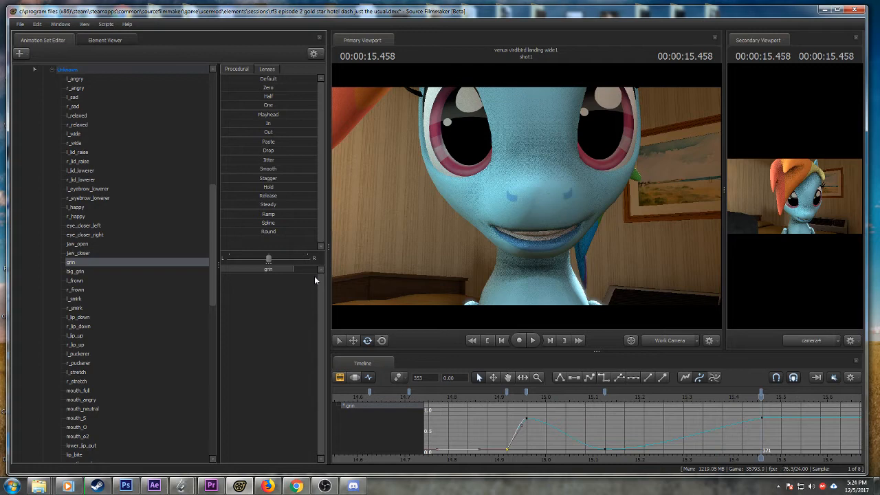
- Play back the lip sync from about 14.85 s
left_click(473, 397)
key("space")
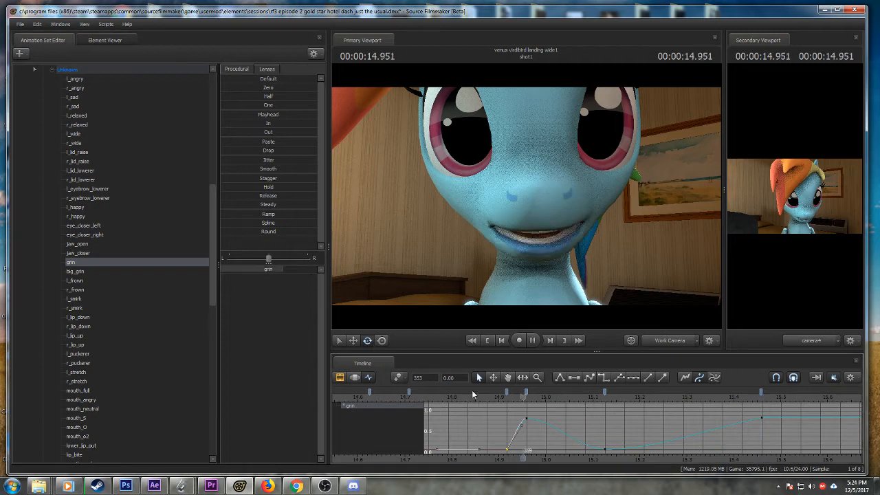
middle_click_drag(622, 442, 563, 441)
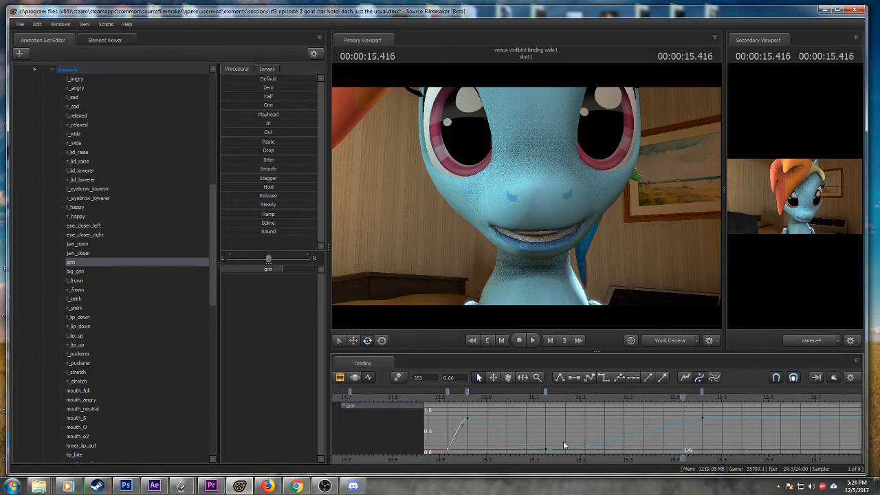
scroll(563, 441, "down", 2)
key("space")
key("space")
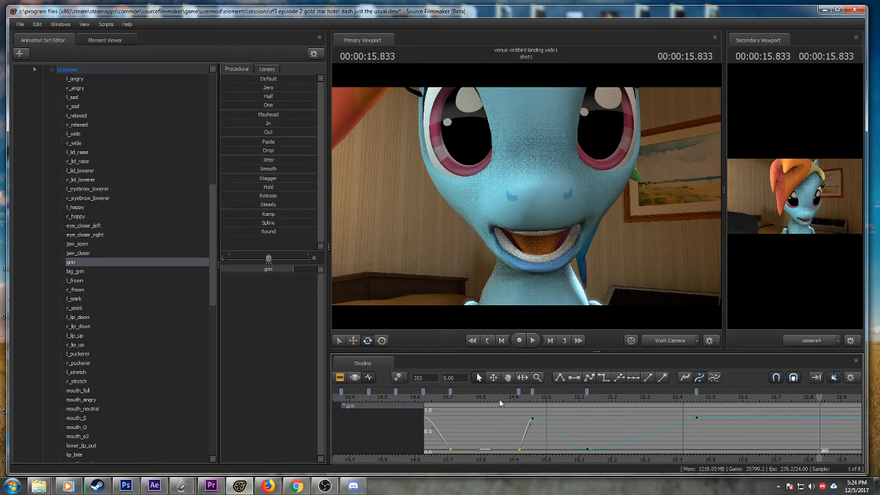
- Key grin at 0 at 15.916 s and play back the lip sync from about 14.9 s
left_click(544, 398)
key("space")
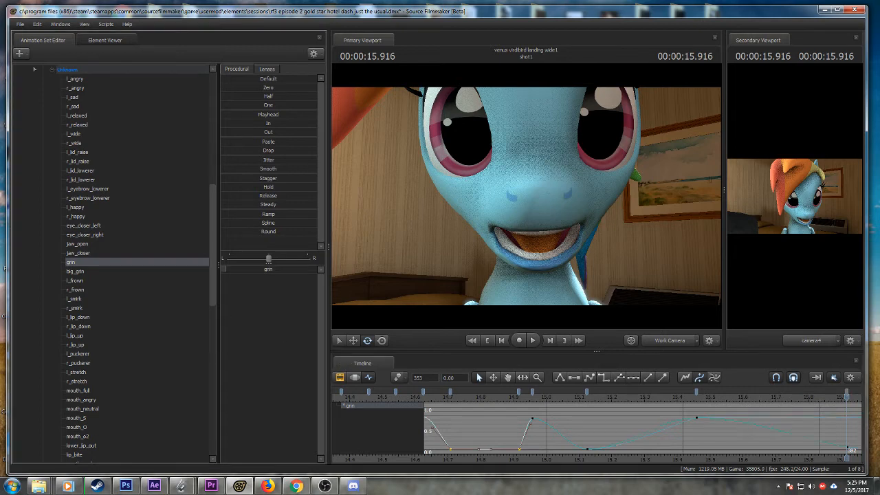
left_click(511, 393)
key("space")
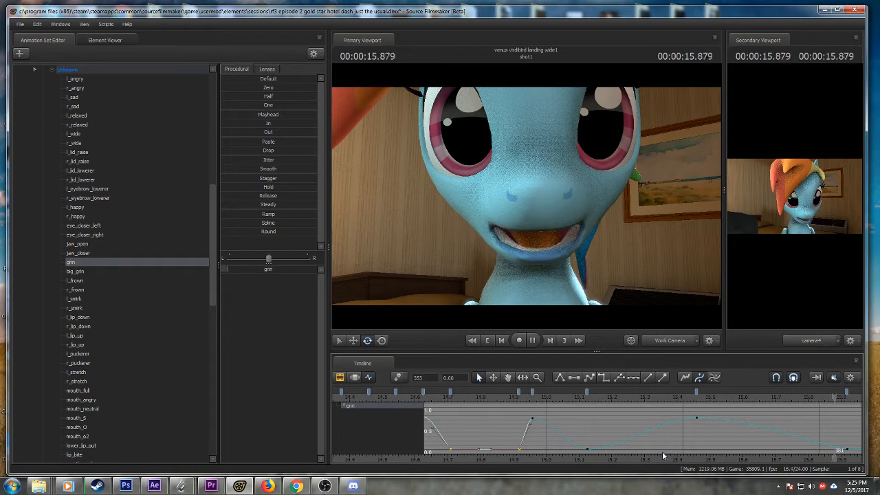
key("space")
- Save the session and play back the lip sync from about 14.3 s
scroll(646, 454, "down", 3)
scroll(626, 456, "down", 2)
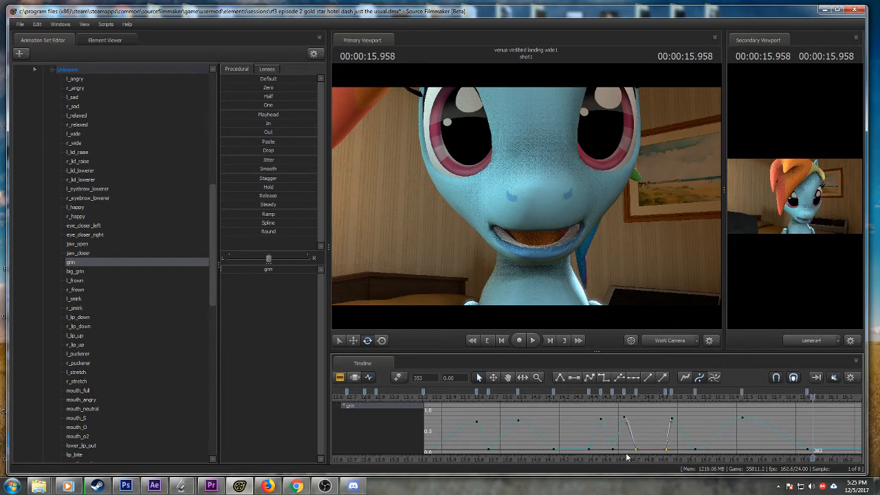
key("ctrl+s")
scroll(587, 449, "down", 2)
left_click(590, 394)
key("space")
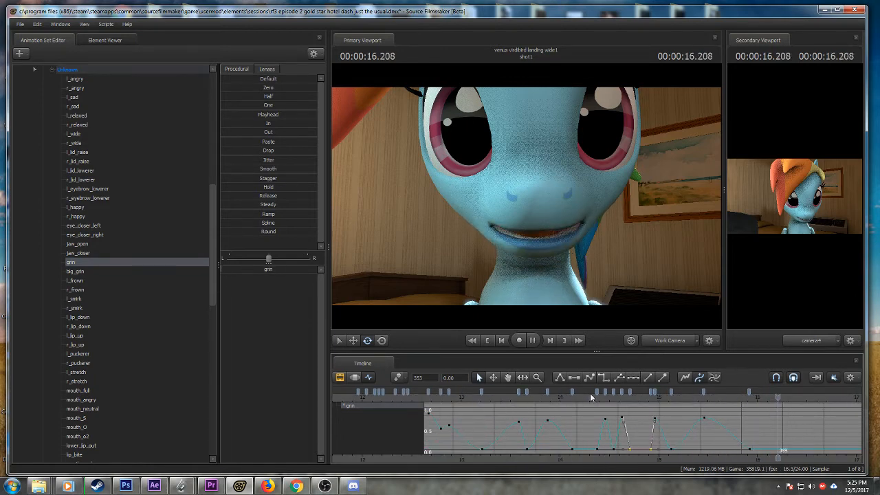
key("space")
middle_click_drag(722, 435, 535, 429)
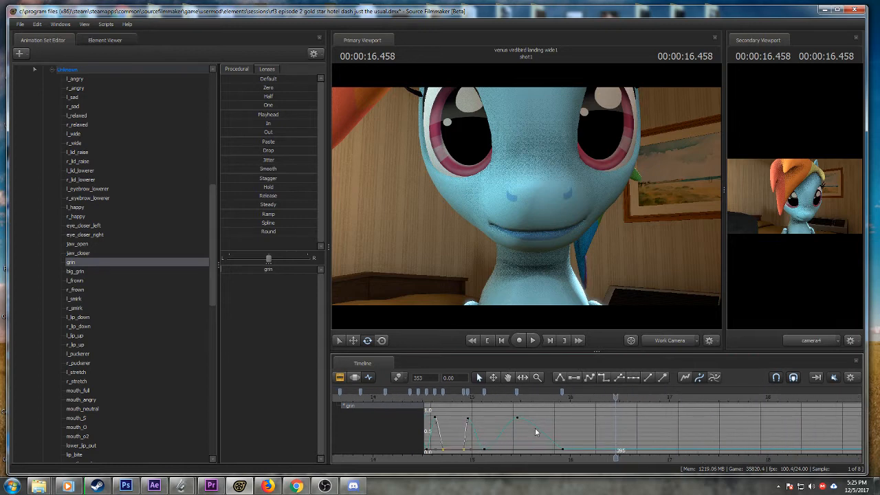
- Key grin at about 0.7 at 16.833 s and at 0 at 16.708 s
left_click(596, 398)
key("space")
key("space")
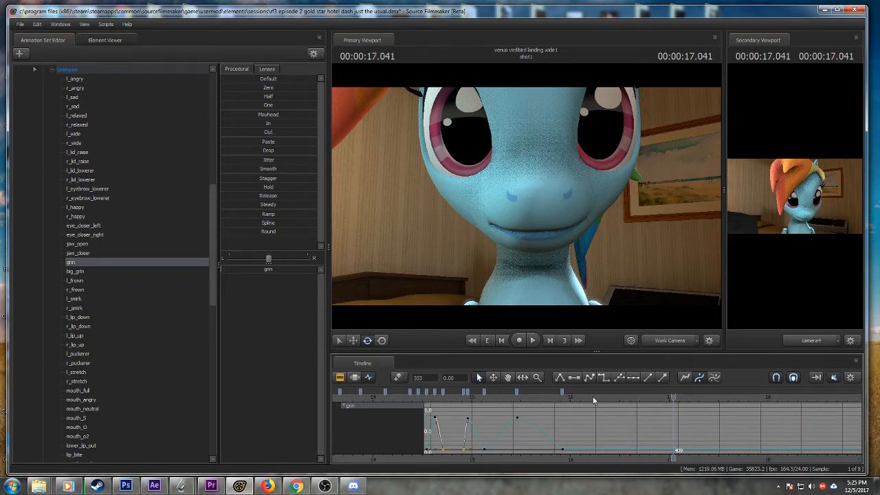
left_click_drag(592, 397, 654, 401)
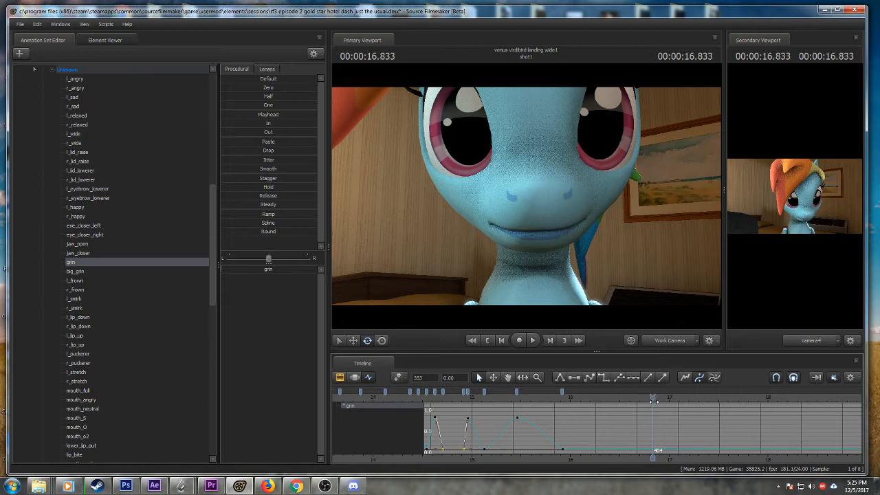
left_click_drag(234, 269, 289, 268)
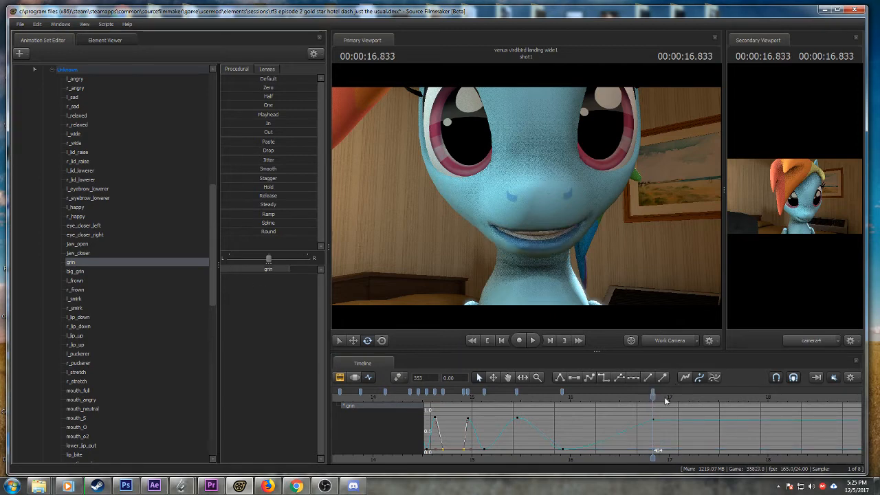
left_click_drag(653, 397, 637, 397)
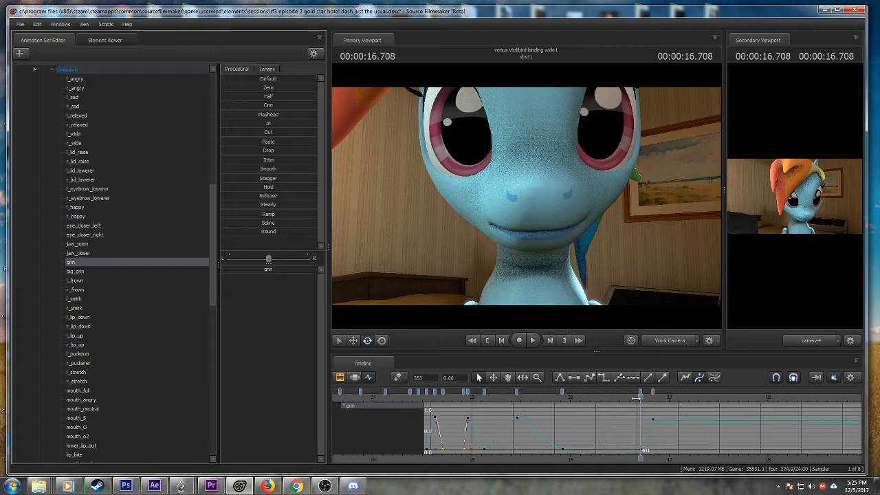
- Hold the grin curve level between the keys at 15.916 s and 16.708 s and play it back from about 15.15 s
left_click(562, 391)
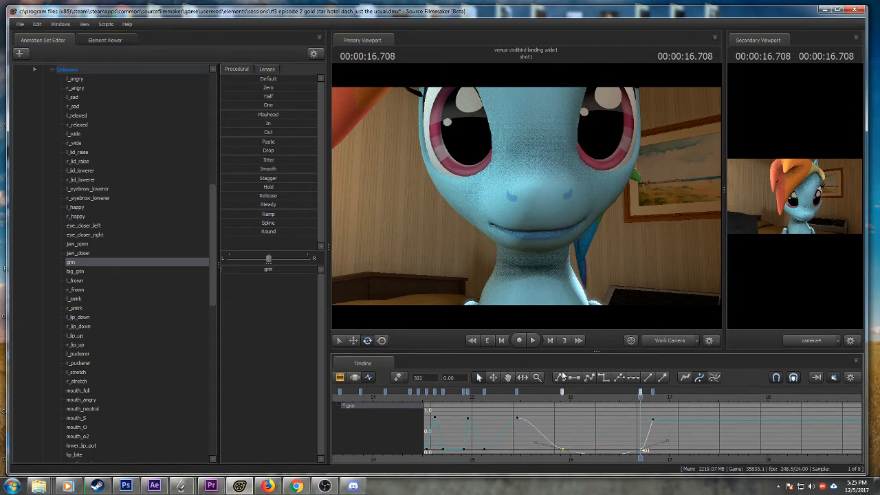
left_click(560, 377)
left_click(488, 398)
key("space")
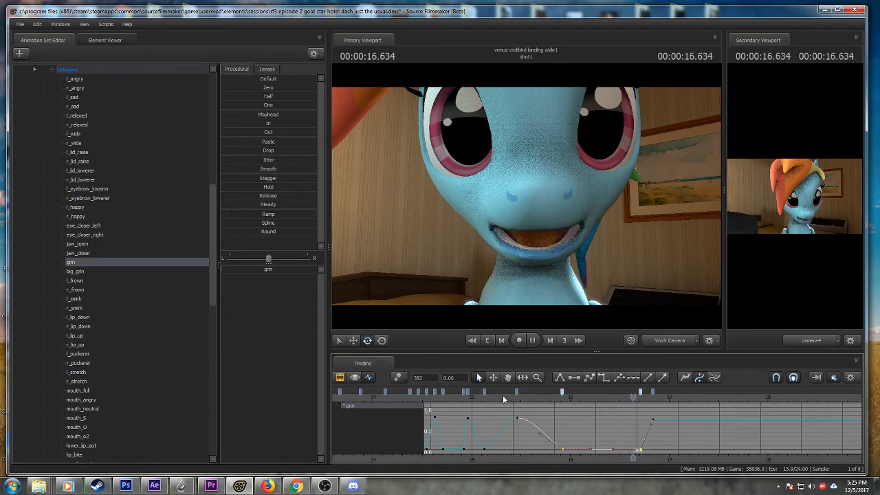
key("space")
- Move the zero-value grin key just before the 16.833 s key to 16.75 s
left_click_drag(666, 399, 632, 393)
scroll(662, 411, "up", 2)
scroll(627, 411, "up", 1)
key("ctrl+z")
left_click(600, 409)
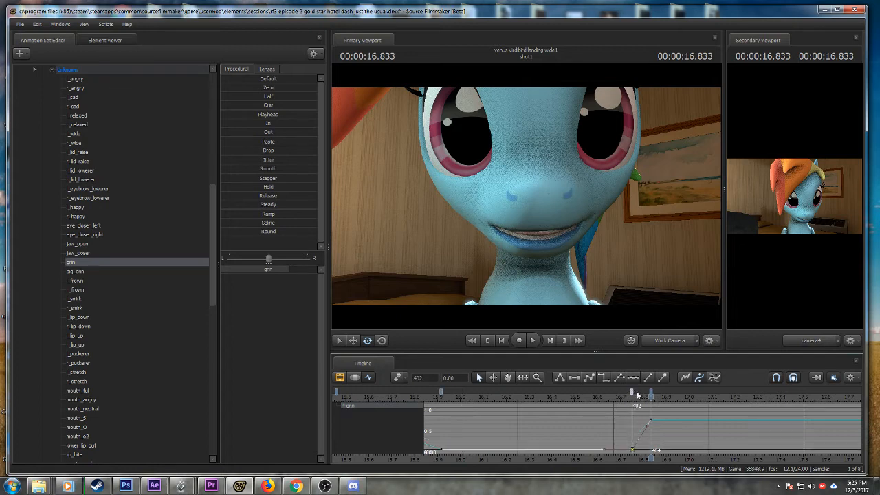
- Key grin at 0 at 16.958 s and at about 0.7 at 17.041 s
left_click(624, 393)
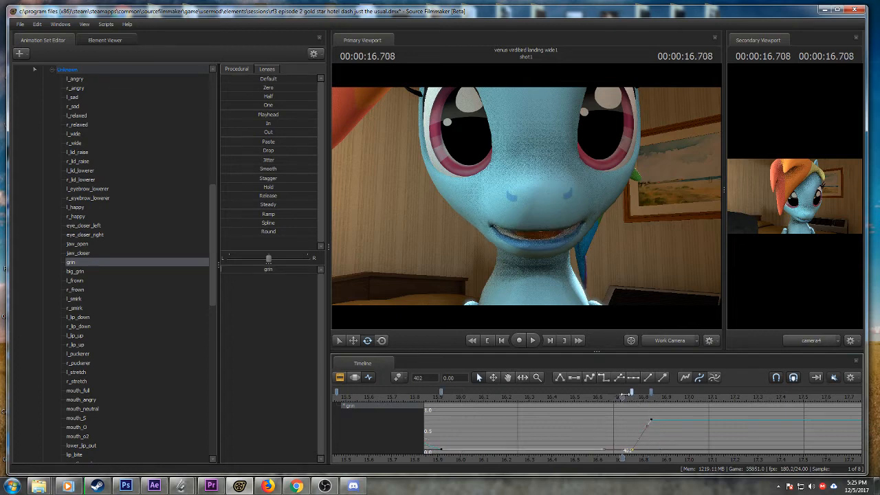
left_click_drag(623, 394, 682, 397)
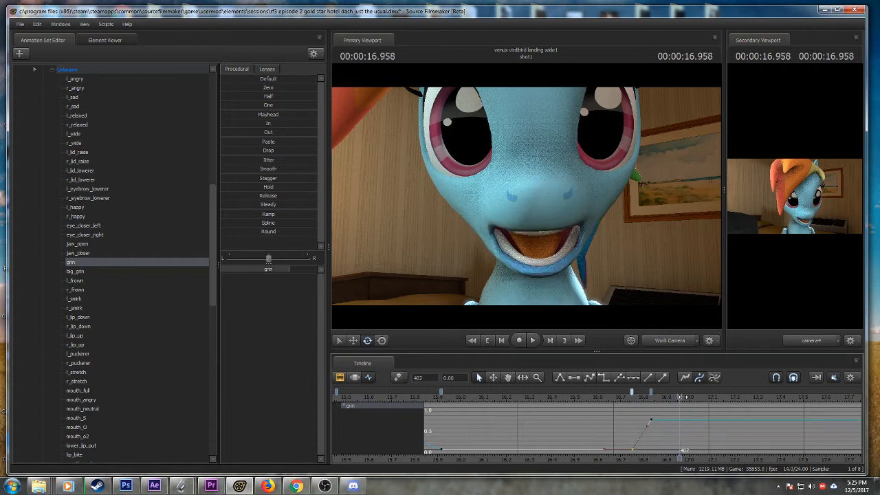
left_click_drag(286, 270, 248, 269)
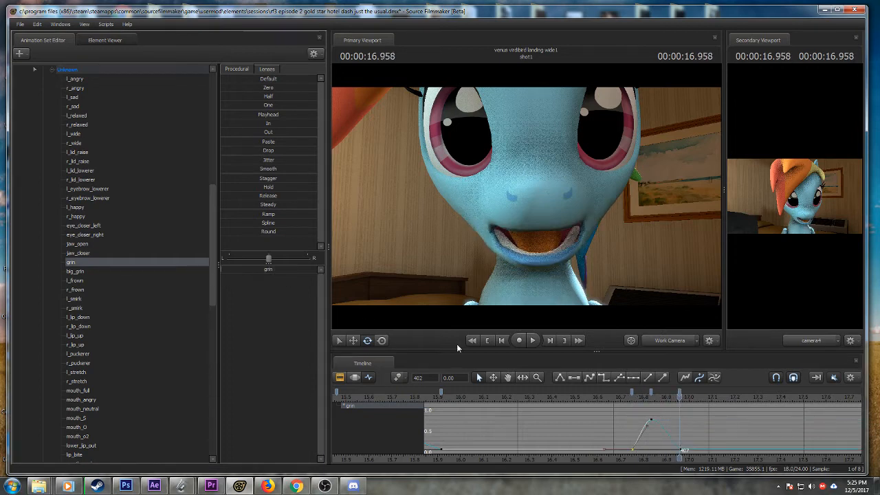
left_click_drag(679, 397, 699, 397)
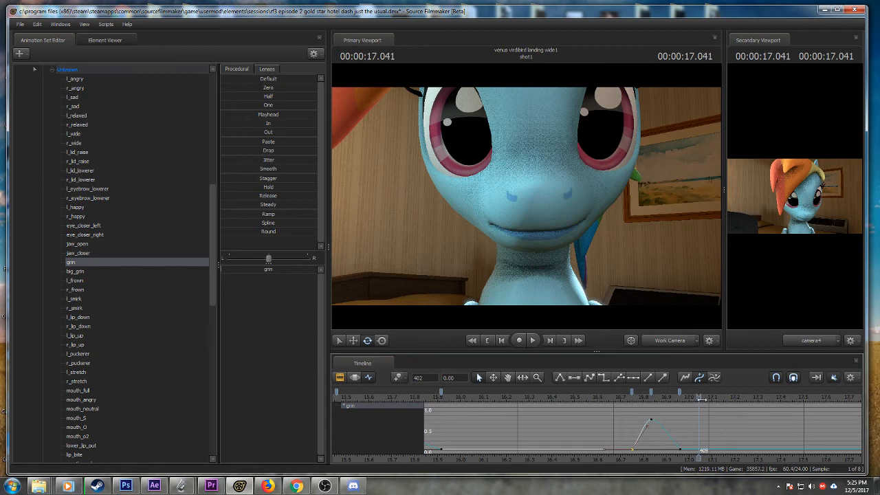
left_click_drag(227, 269, 287, 269)
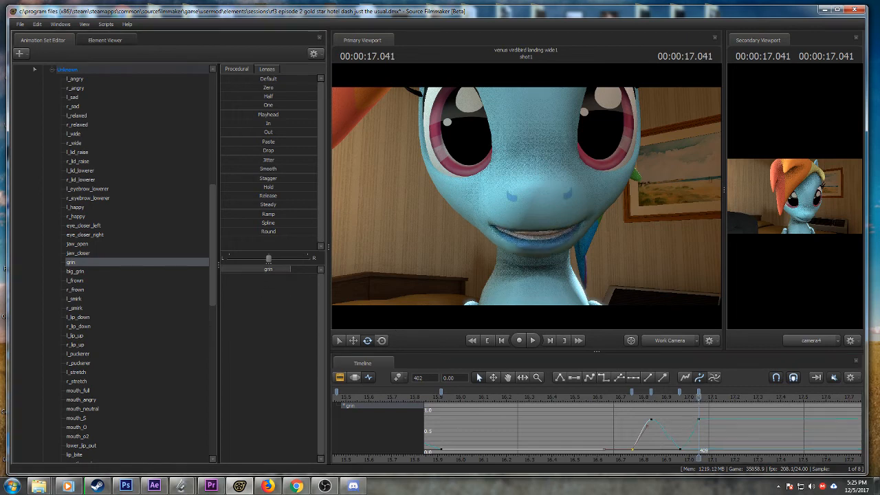
- Key grin at 0 at 17.25 s and play back the lip sync from about 16.5 s
left_click(631, 398)
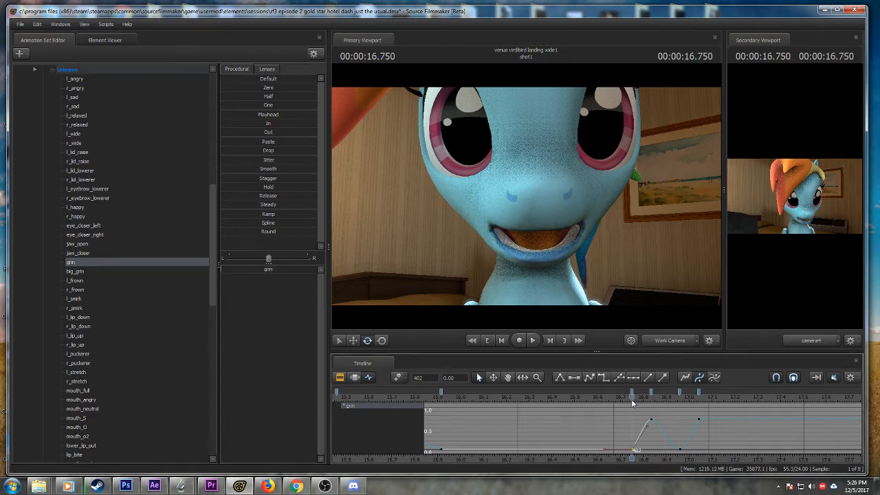
left_click(583, 394)
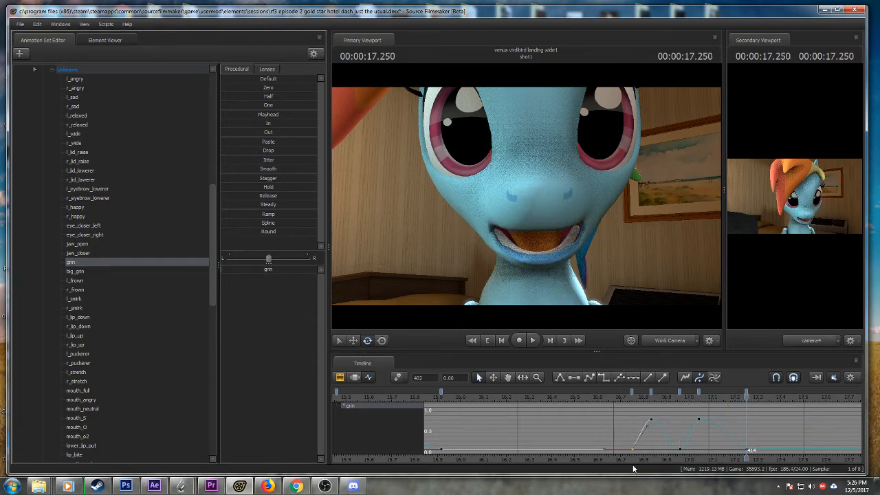
scroll(578, 450, "down", 1)
key("space")
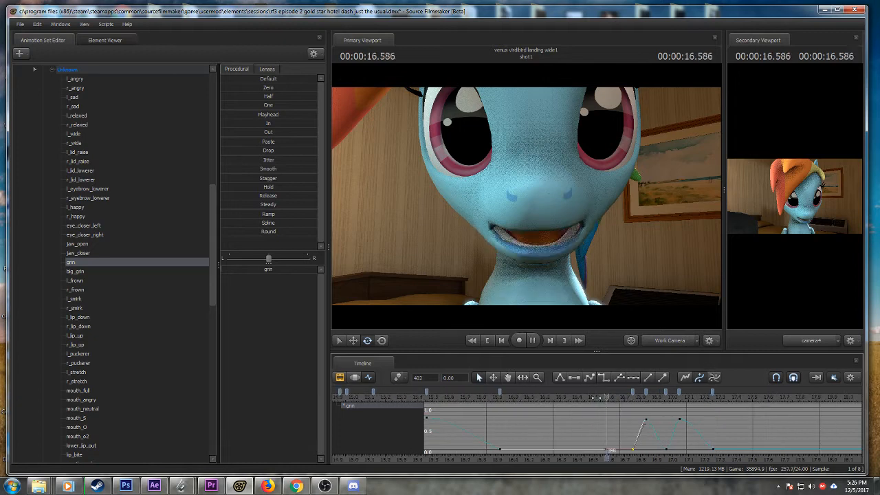
- Key grin at about 0.8 at 17.416 s and play back the lip sync from about 16.65 s
key("space")
left_click_drag(715, 403, 737, 397)
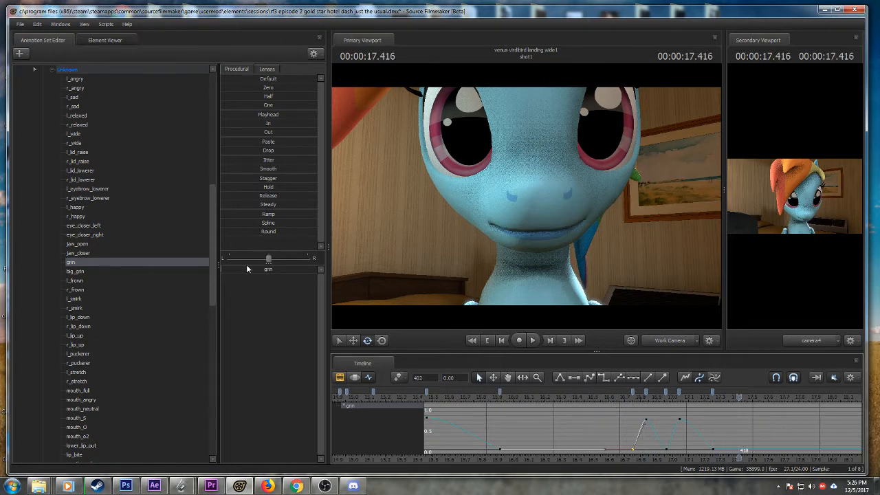
left_click_drag(249, 269, 296, 269)
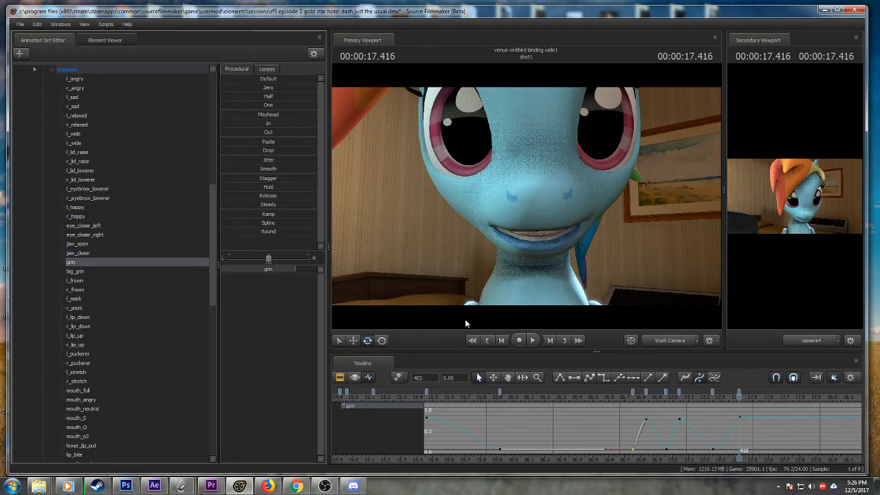
left_click(618, 396)
key("space")
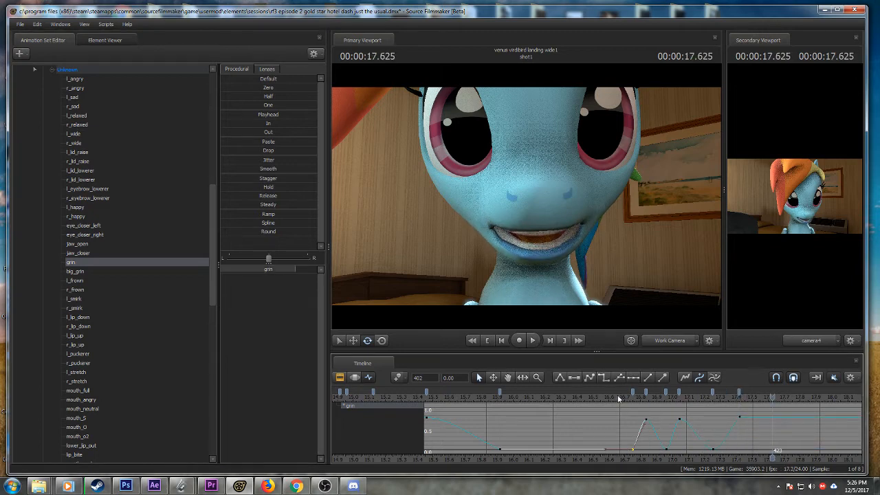
- Replay the lip sync and key grin at 0 at 17.833 s
key("space")
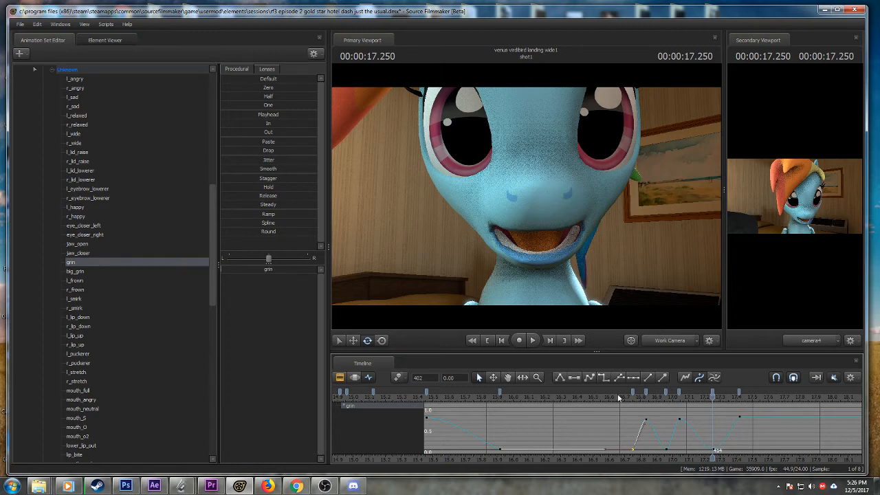
key("space")
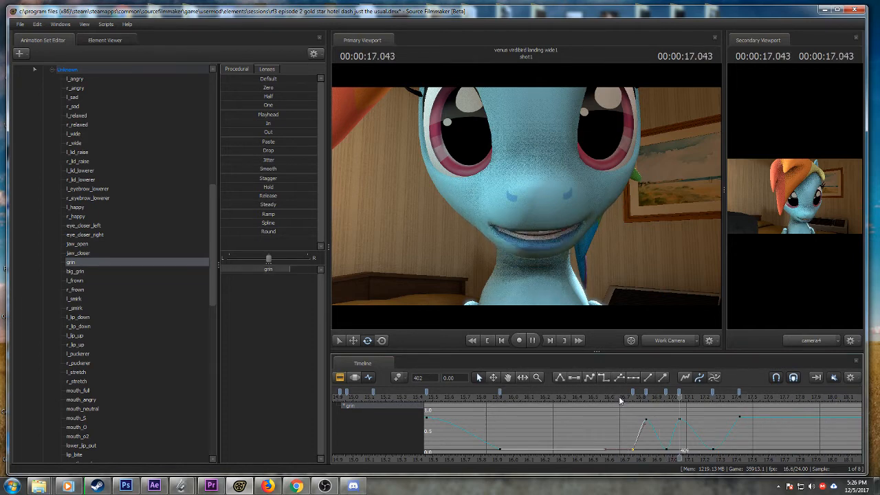
key("space")
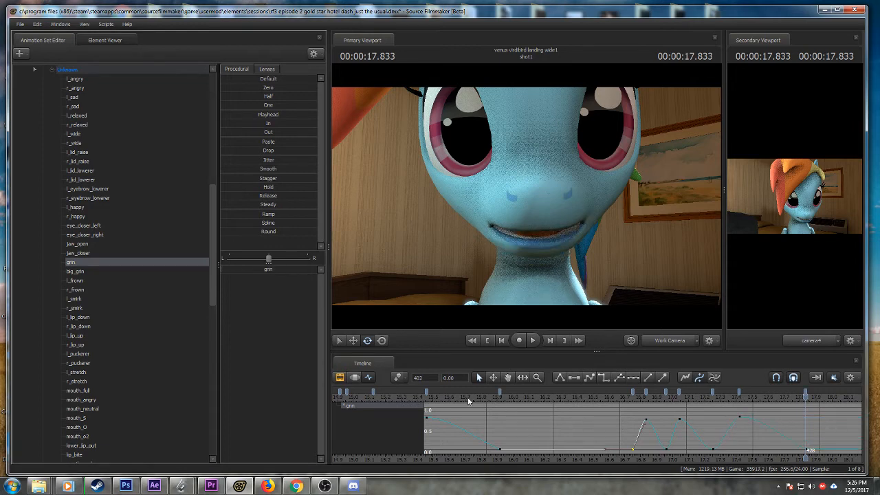
- Skip seven tracks forward and one track back in Windows Media Player
mouse_move(68, 485)
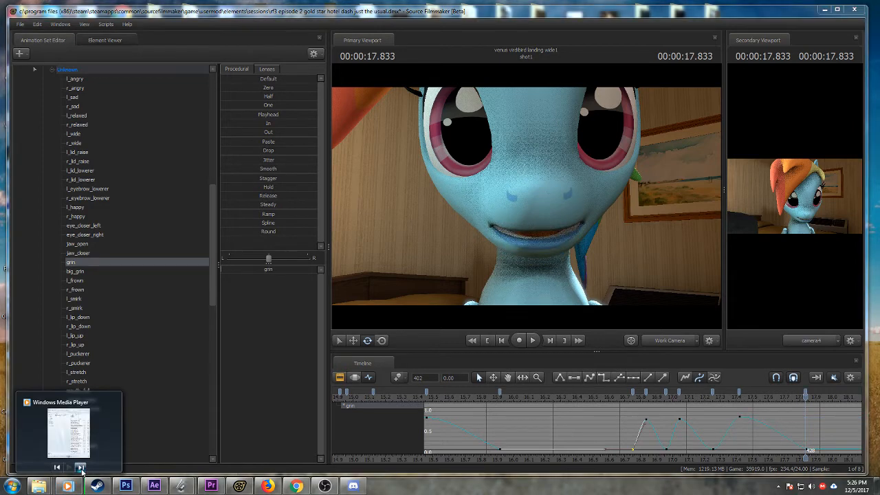
left_click(82, 469)
left_click(81, 468)
left_click(81, 468)
left_click(81, 468)
left_click(82, 468)
left_click(81, 468)
left_click(81, 468)
left_click(56, 468)
- Play back the lip sync through about 18.5 s to find the next mouth movement
left_click(615, 397)
key("space")
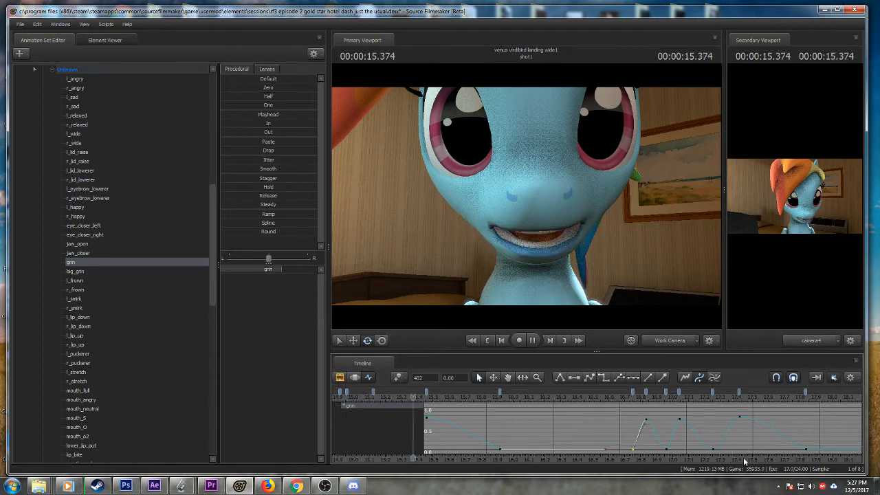
key("space")
middle_click_drag(742, 456, 602, 445)
scroll(602, 444, "down", 4)
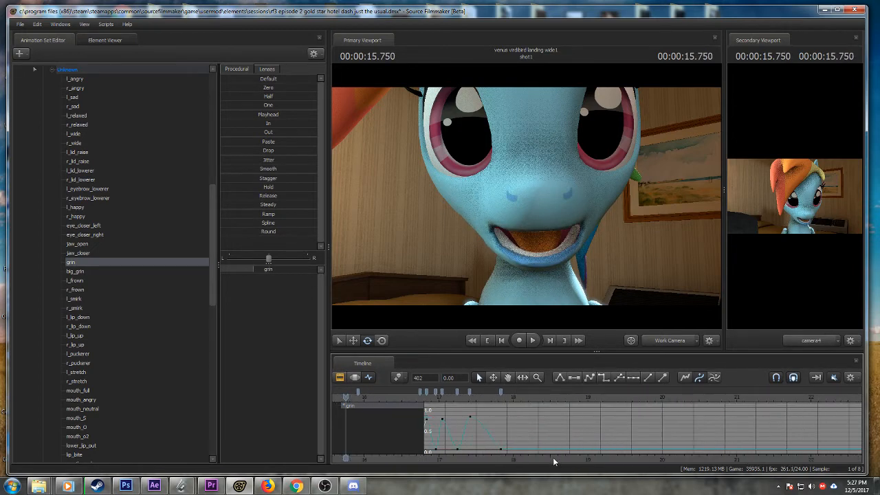
middle_click_drag(553, 457, 640, 449)
key("space")
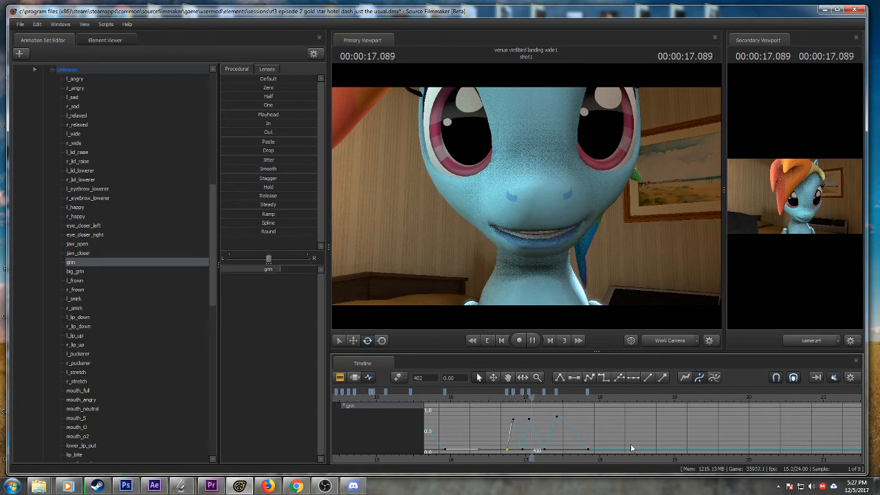
key("space")
- Key grin at about 0.6 at 18.583 s and at 0 at 18.5 s
scroll(631, 444, "up", 3)
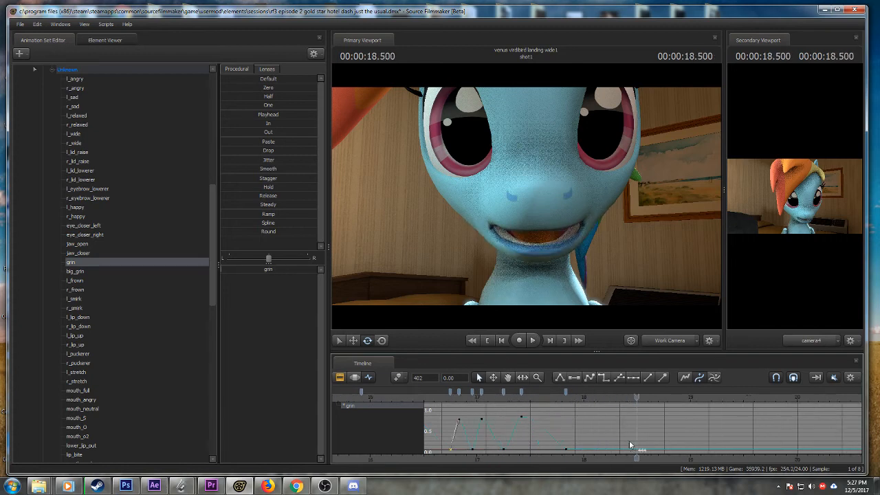
mouse_move(629, 445)
left_mouse_down()
mouse_move(600, 447)
mouse_move(646, 447)
left_mouse_up()
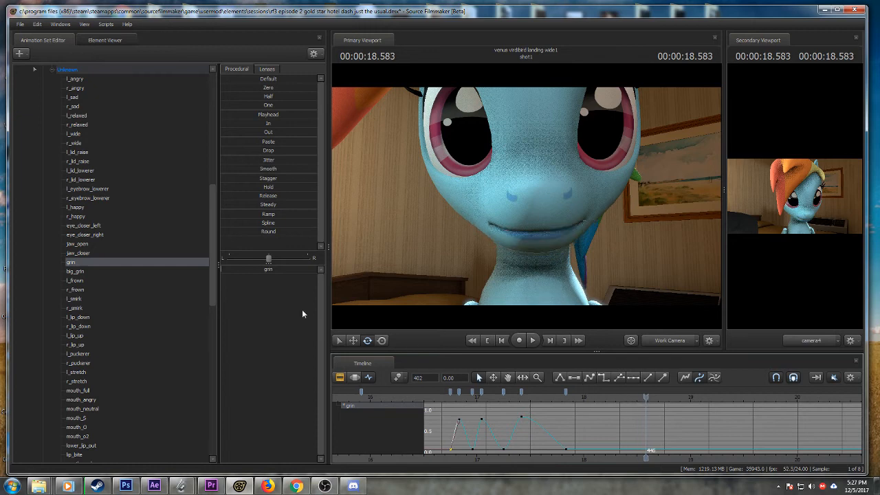
left_click_drag(240, 269, 275, 269)
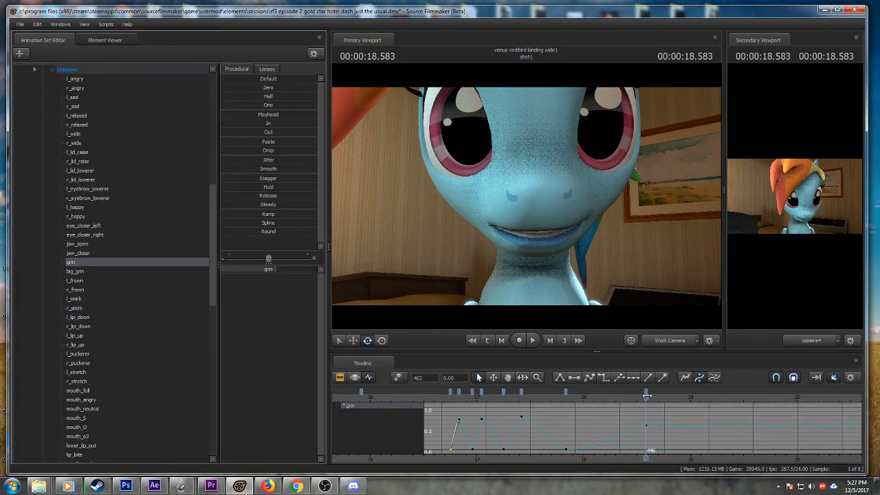
left_click_drag(646, 396, 637, 396)
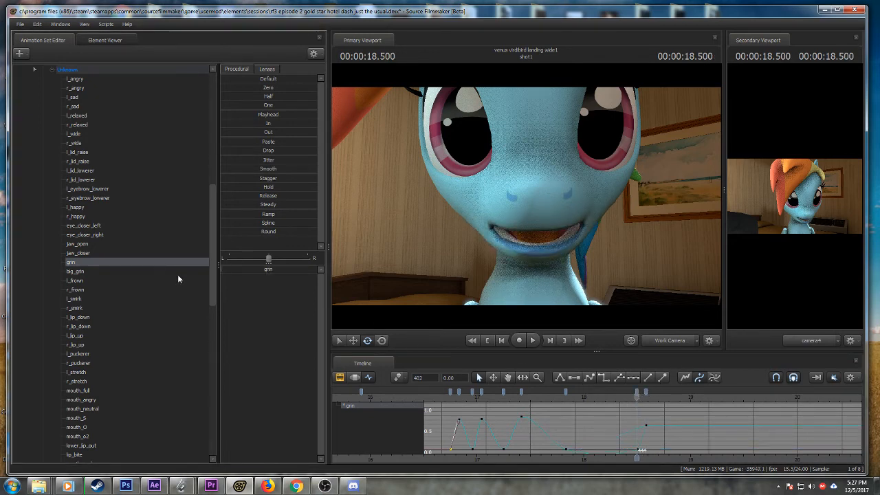
- Hold the grin curve level between the keys at 17.833 s and 18.5 s
left_click(636, 391)
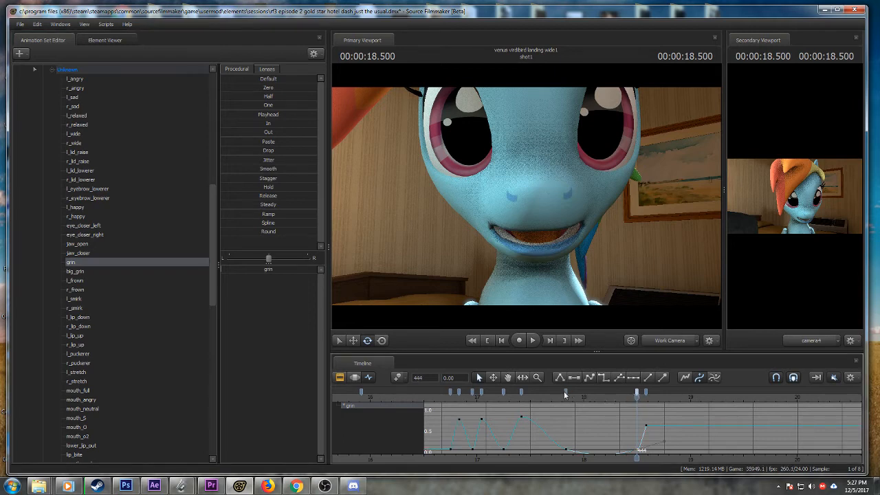
left_click(565, 391)
left_click(559, 378)
- Key grin at 0 at 18.666 s
scroll(626, 424, "up", 2)
left_click_drag(636, 397, 660, 399)
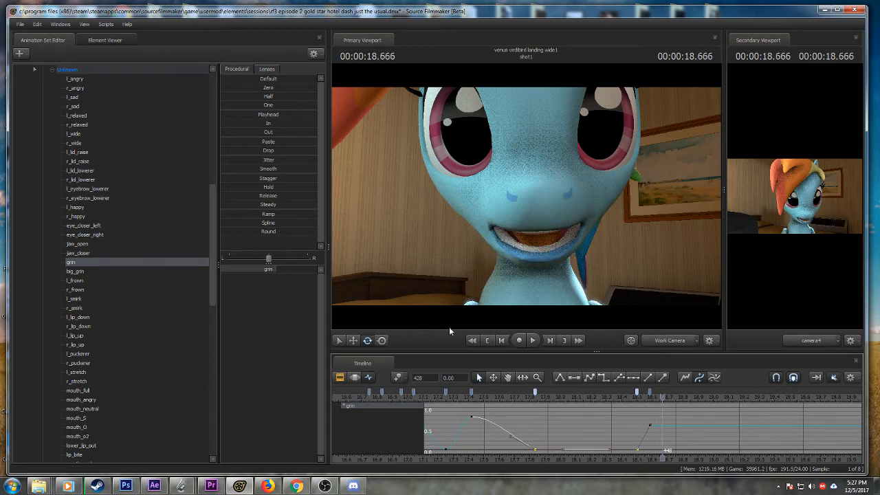
left_click_drag(274, 269, 224, 269)
scroll(674, 419, "up", 2)
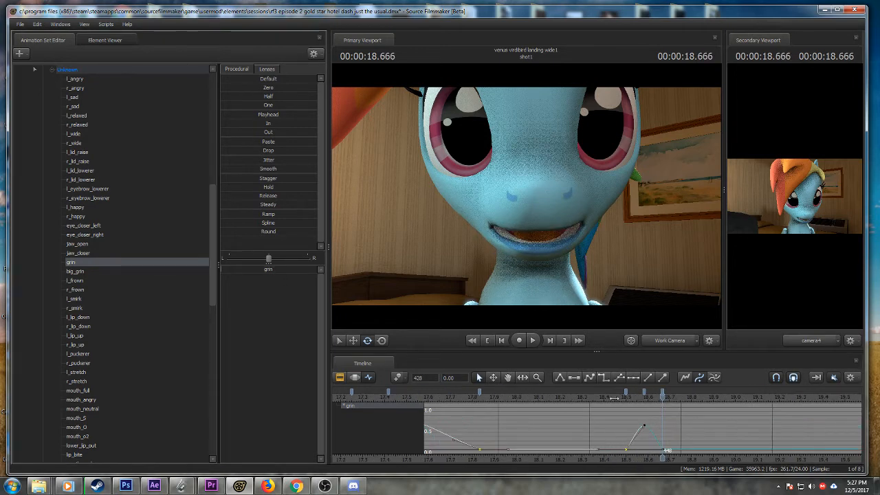
- Key grin at about 0.75 at 18.75 s and play back the lip sync from just before 18.5 s
left_click_drag(614, 399, 681, 402)
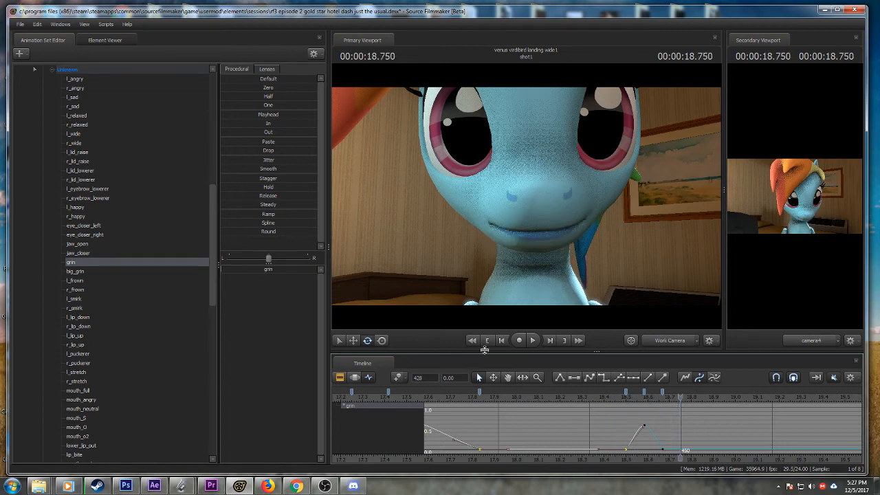
left_click(248, 270)
left_click_drag(247, 270, 289, 269)
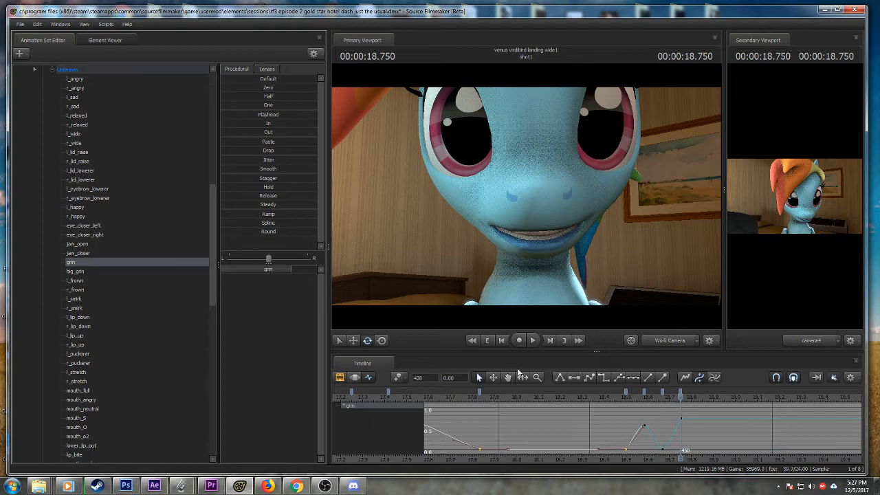
left_click(620, 398)
key("space")
key("space")
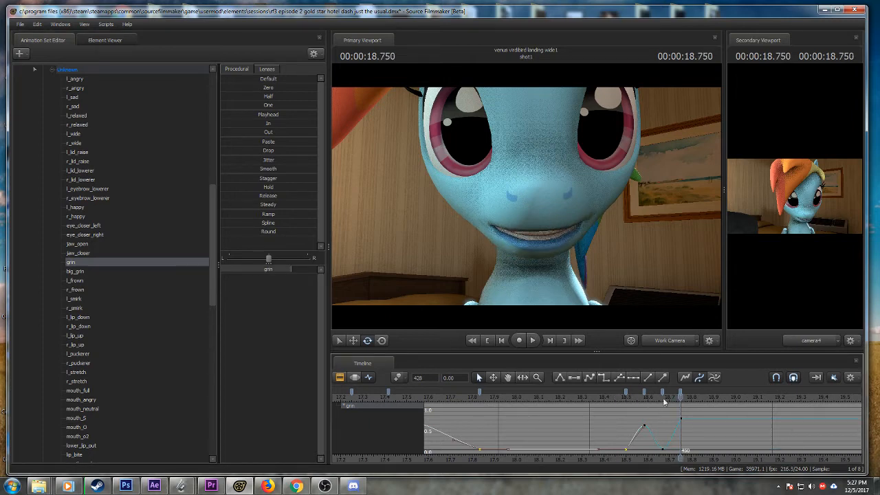
- Key grin at 0 at 18.791 s and at about 0.8 at 18.833 s, and play back from 18.5 s
mouse_move(673, 401)
left_mouse_down()
mouse_move(699, 401)
mouse_move(690, 401)
left_mouse_up()
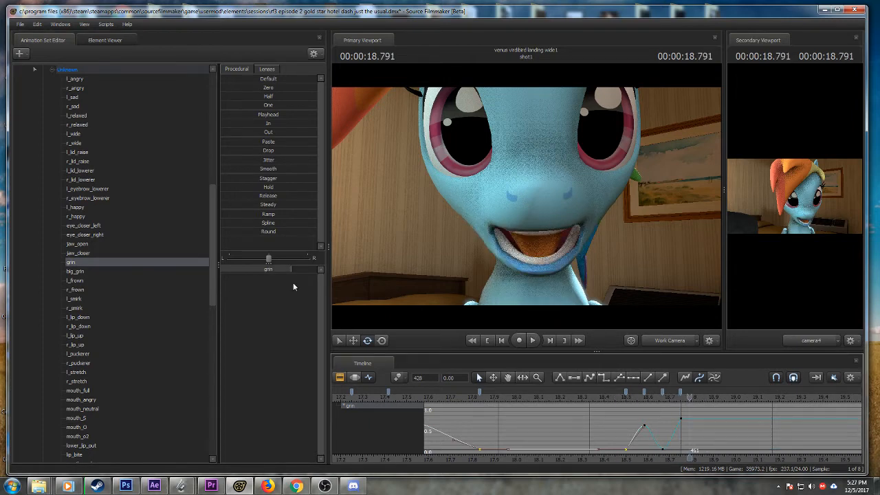
left_click_drag(291, 270, 222, 269)
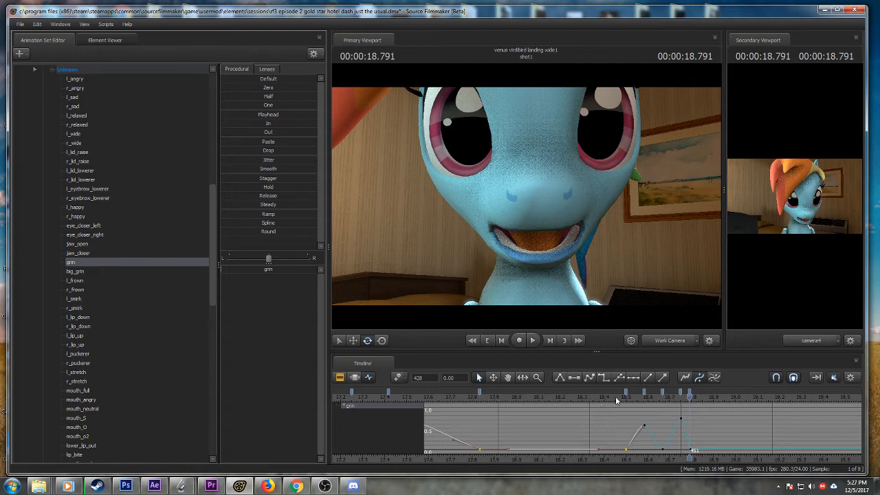
left_click_drag(616, 398, 698, 396)
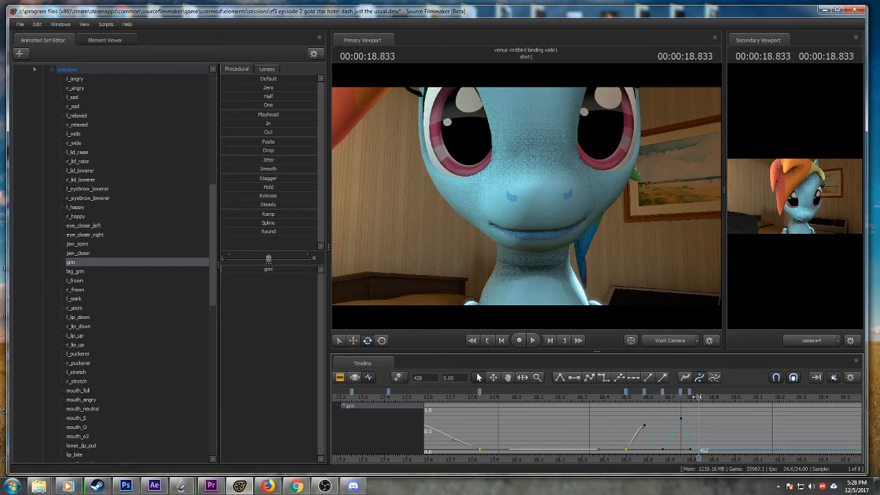
left_click_drag(235, 264, 296, 263)
mouse_move(622, 398)
left_mouse_down()
mouse_move(613, 398)
mouse_move(627, 398)
left_mouse_up()
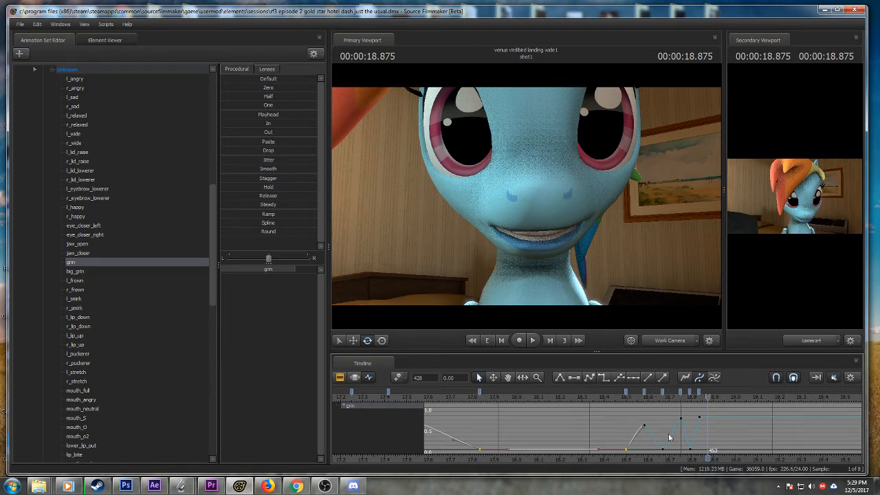
middle_click_drag(666, 458, 643, 452)
scroll(638, 453, "up", 1)
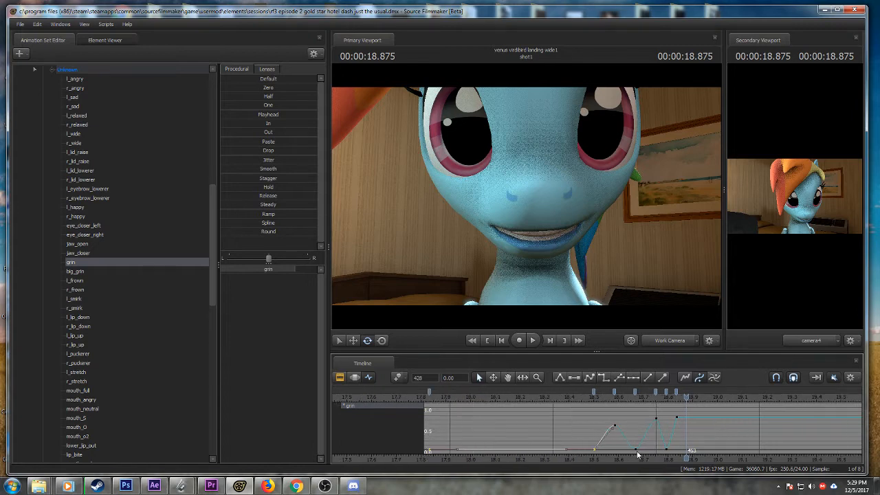
left_click(596, 399)
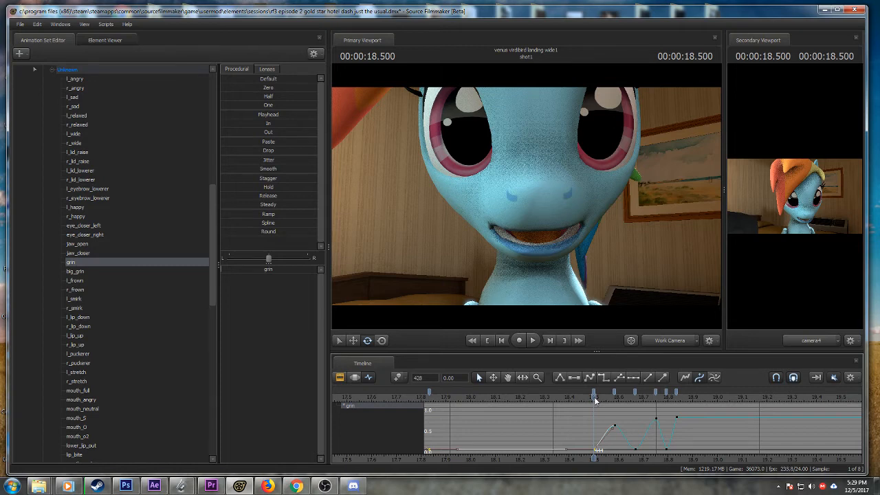
key("space")
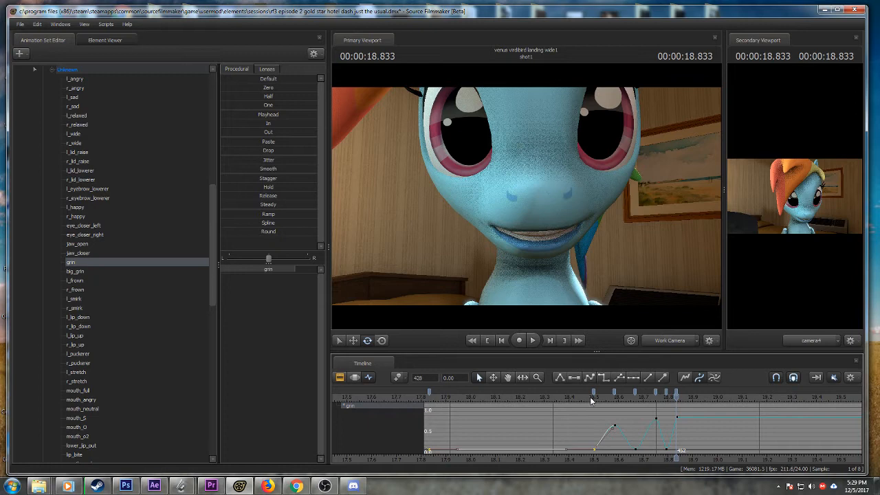
- Key grin at 0 at 18.875 s and at about 0.7 at 19.083 s
left_click_drag(590, 399, 687, 400)
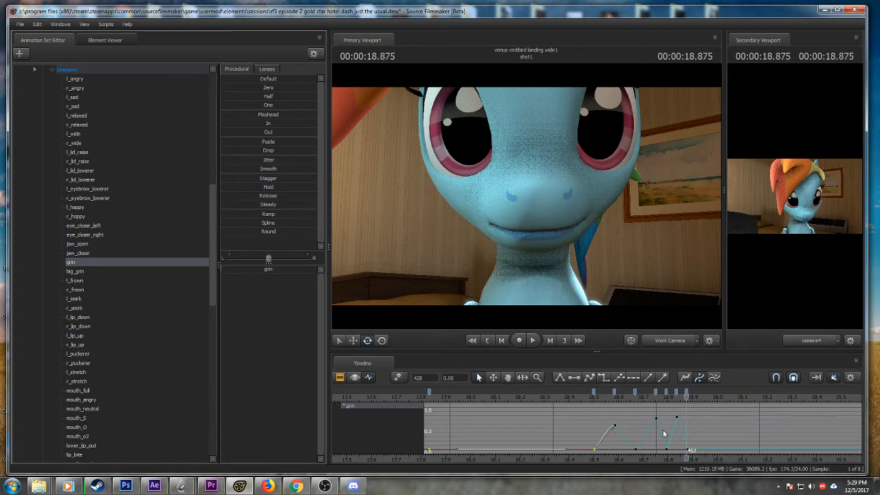
key("space")
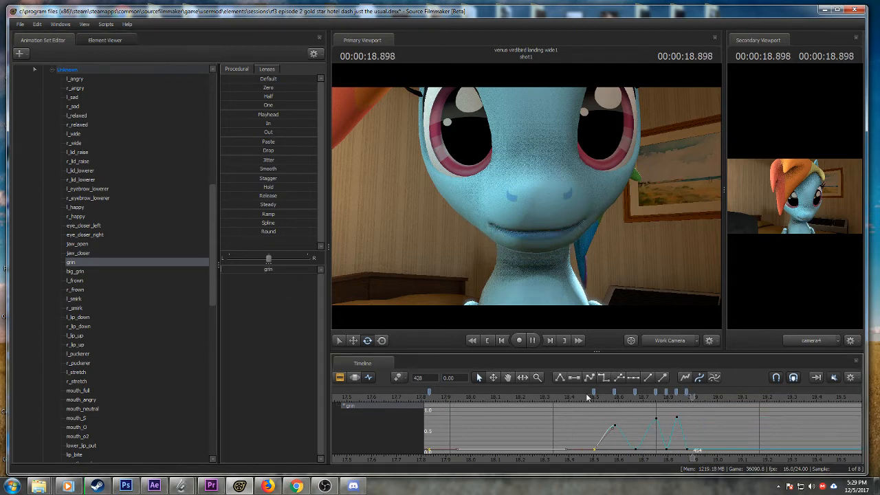
left_click_drag(622, 399, 739, 409)
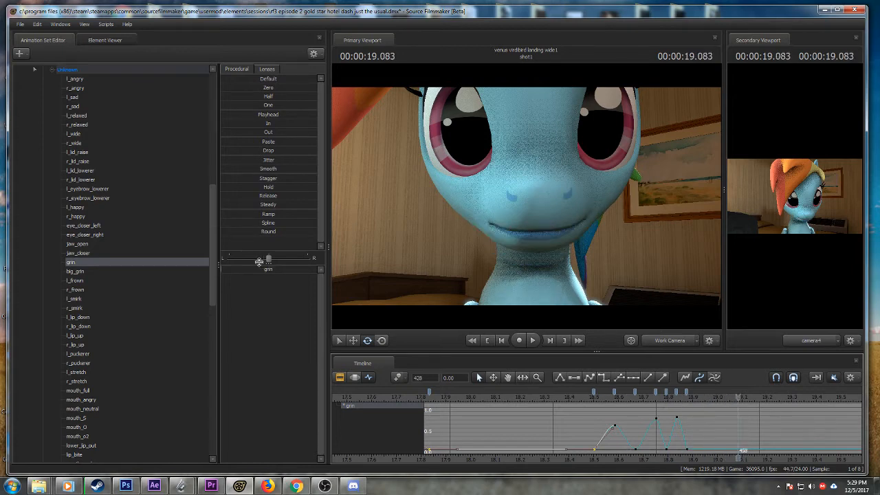
left_click_drag(253, 269, 284, 269)
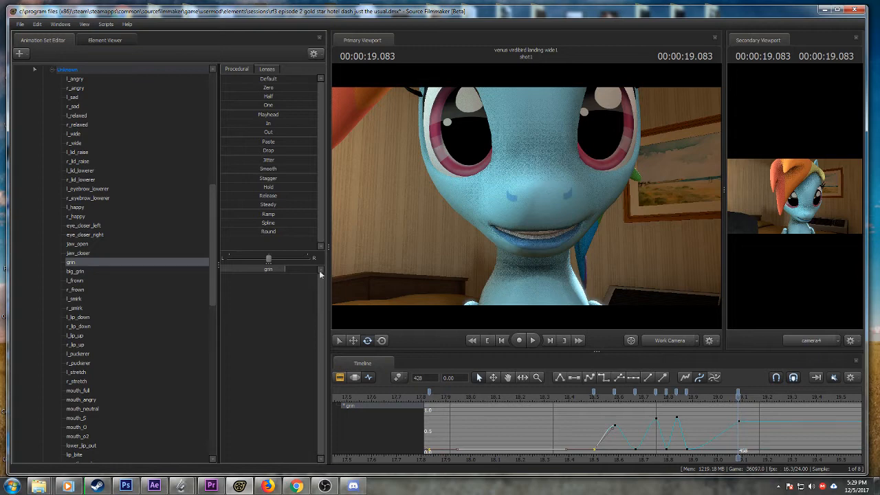
- Key grin at 0 at 19.000 s and hold the curve level between that key and the one at 18.875 s
left_click(717, 399)
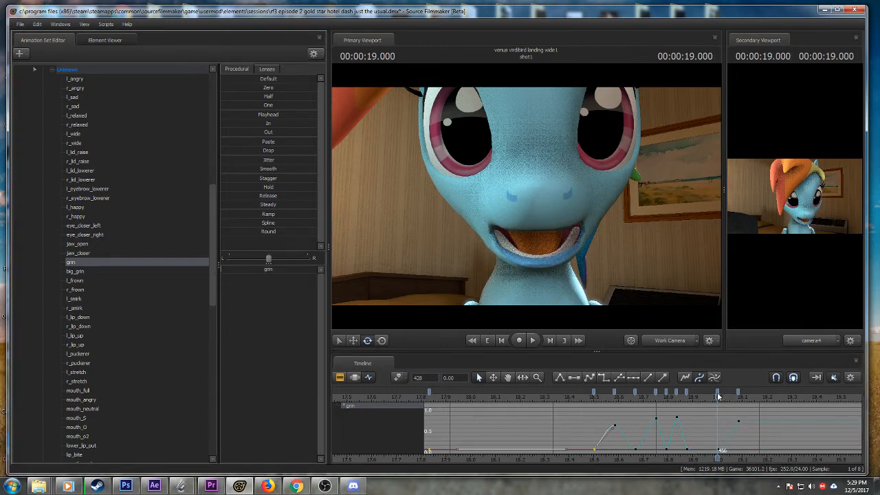
left_click(686, 450)
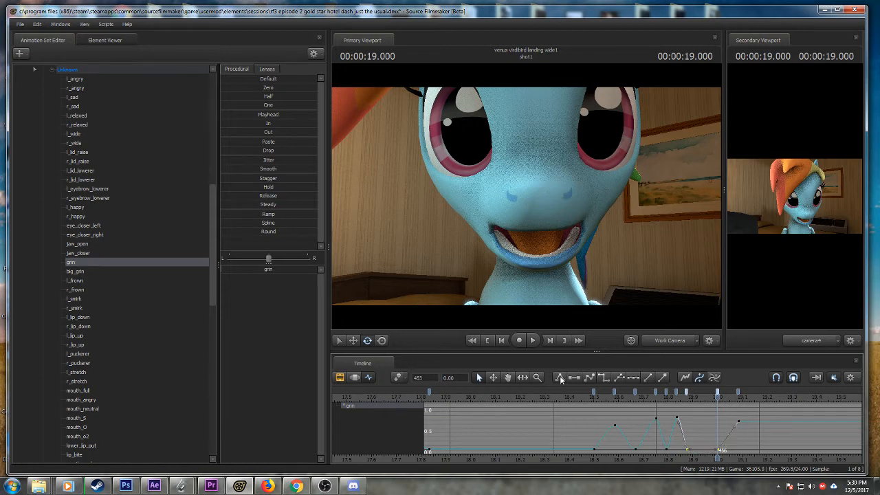
scroll(691, 456, "down", 1)
- Add a grin key holding about 0.7 at 19.25 s and move the playhead to 19.333 s
middle_click_drag(690, 456, 595, 449)
scroll(672, 451, "up", 1)
left_click_drag(485, 402, 676, 414)
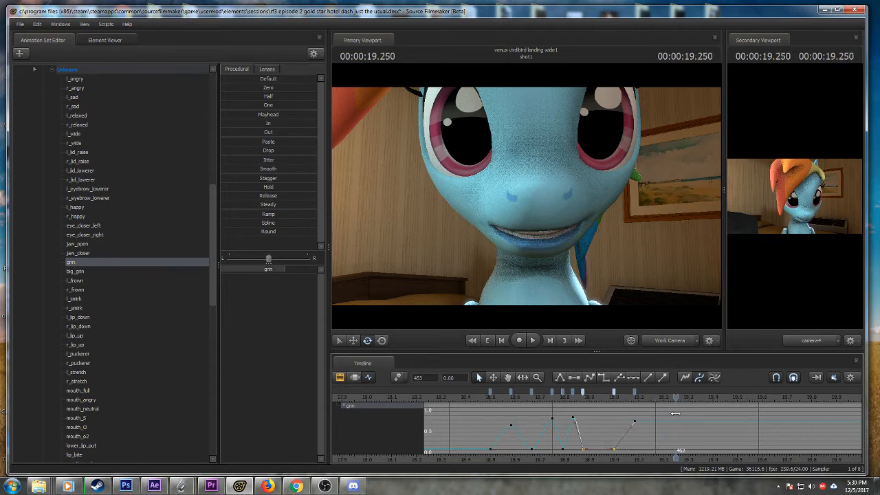
left_click(400, 377)
left_click_drag(676, 397, 697, 397)
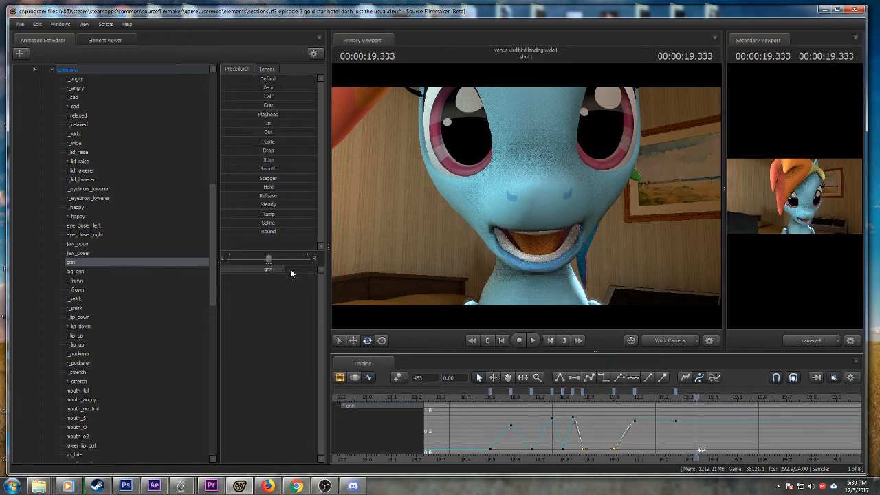
- Key grin at 0 at 19.333 s, at about 0.7 at 19.5 s, and at 0 at 19.708 s
left_click_drag(696, 397, 738, 400)
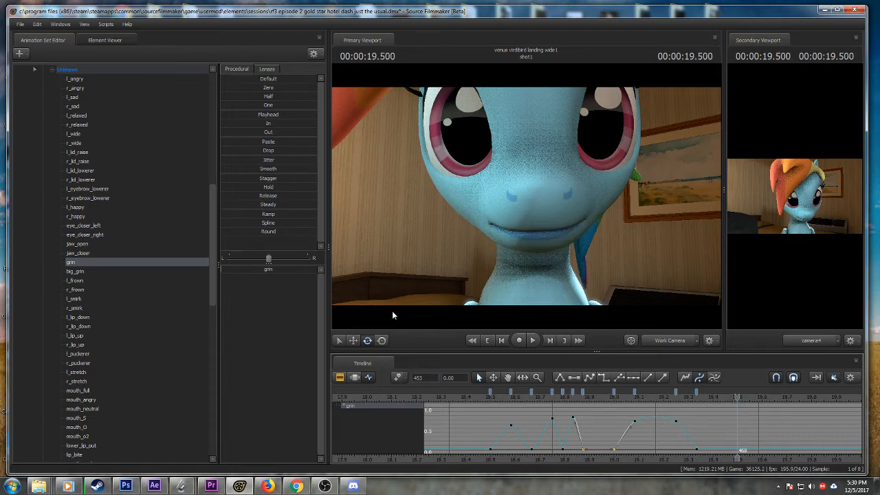
left_click_drag(253, 271, 284, 271)
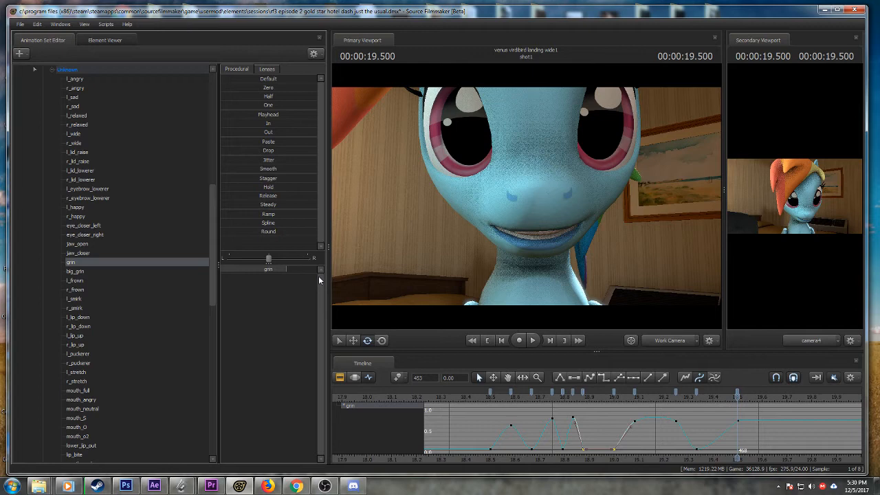
left_click(605, 394)
key("space")
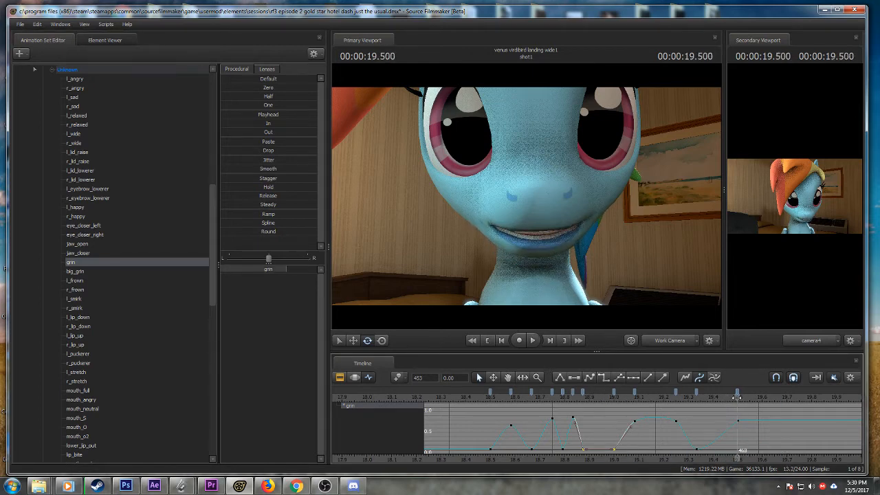
left_click(760, 397)
left_click(789, 397)
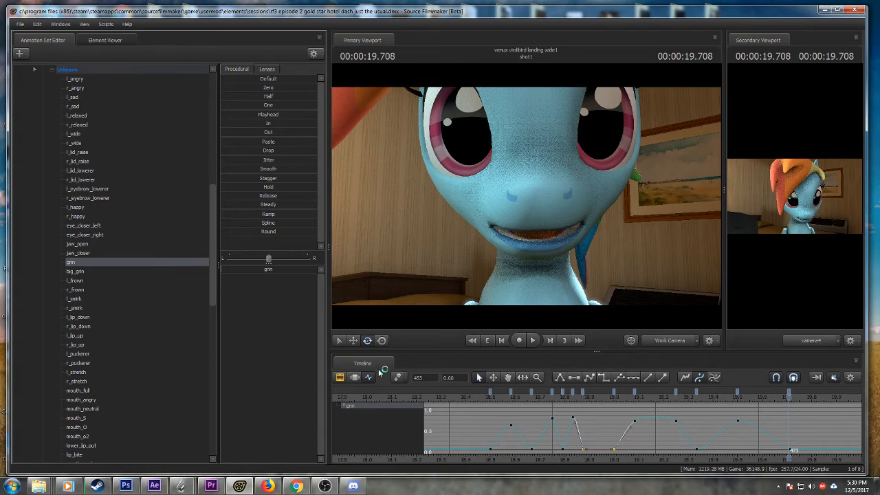
- Play back the lip sync from about 18.4 s through about 19.9 s to check the new grin keys
middle_click_drag(598, 455, 518, 438)
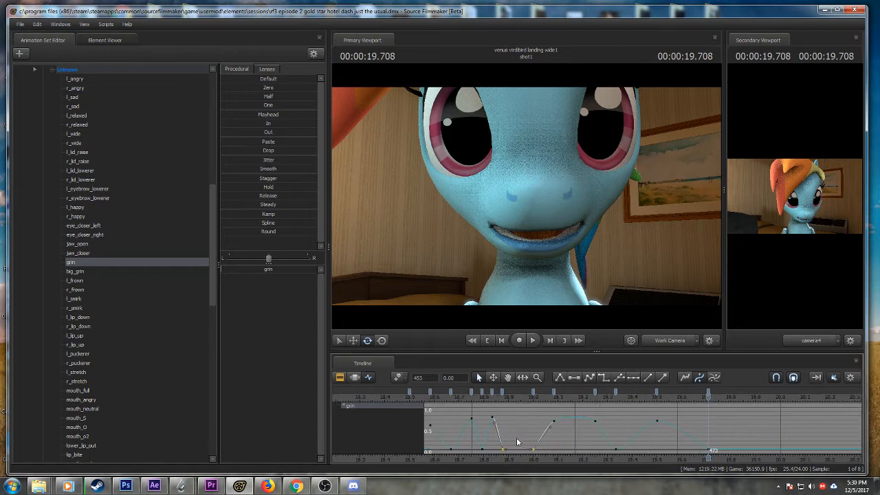
scroll(518, 438, "down", 7)
left_click(571, 394)
key("space")
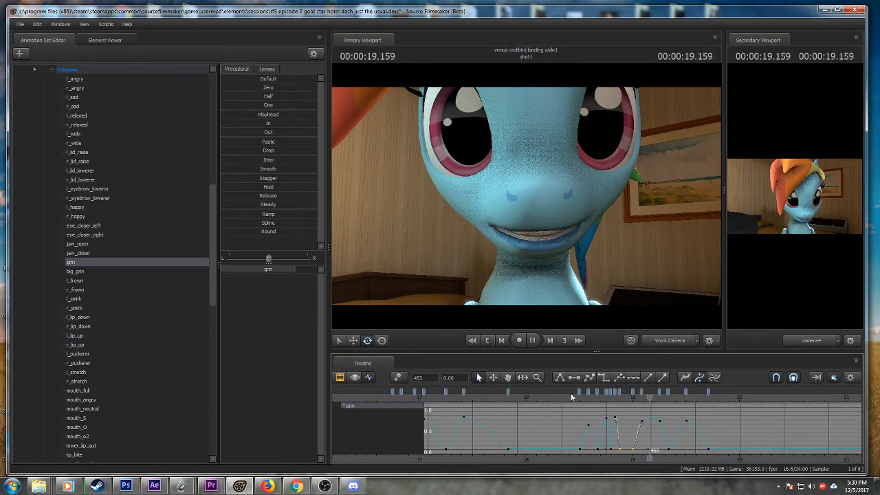
key("space")
scroll(635, 406, "up", 2)
scroll(636, 408, "up", 1)
key("space")
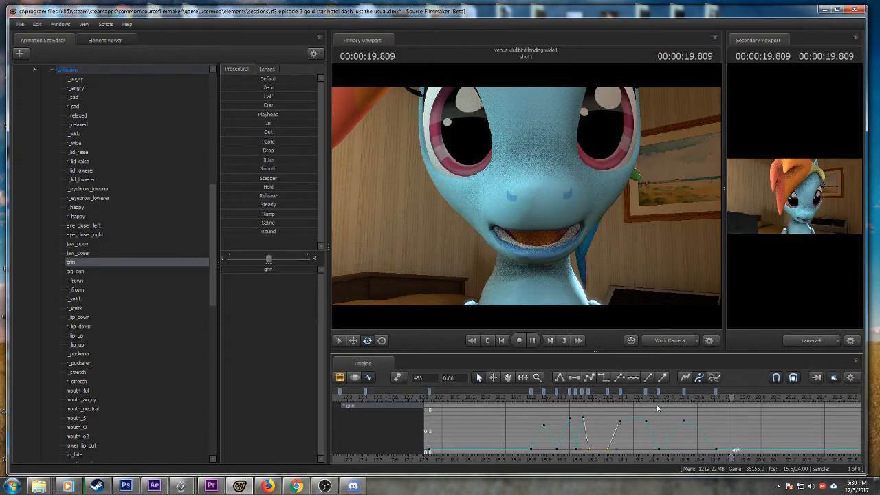
key("space")
middle_click_drag(709, 462, 554, 432)
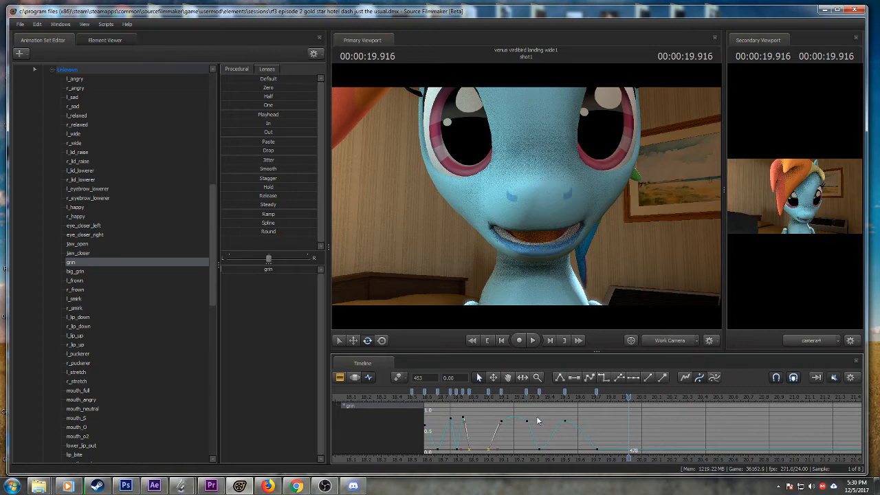
- Replay the lip sync in short stretches from about 18.4 s and continue beyond the last grin key
left_click_drag(542, 459, 607, 455)
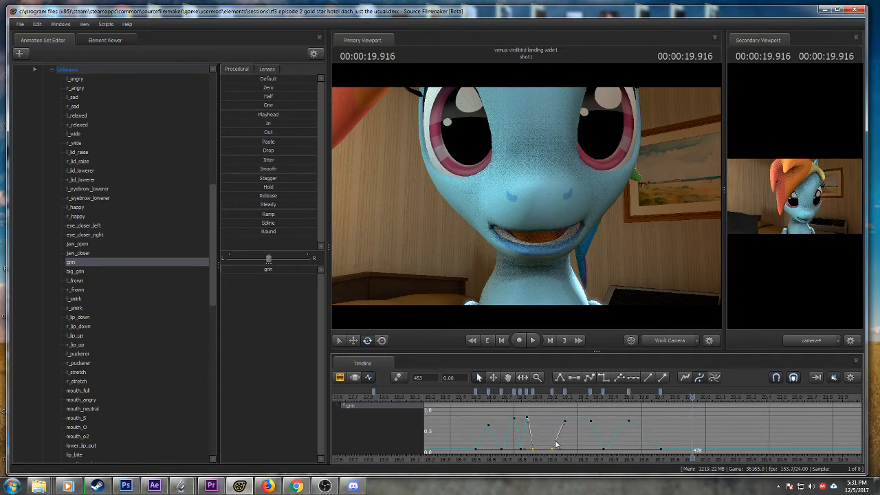
scroll(555, 444, "down", 1)
left_click_drag(693, 457, 489, 457)
key("space")
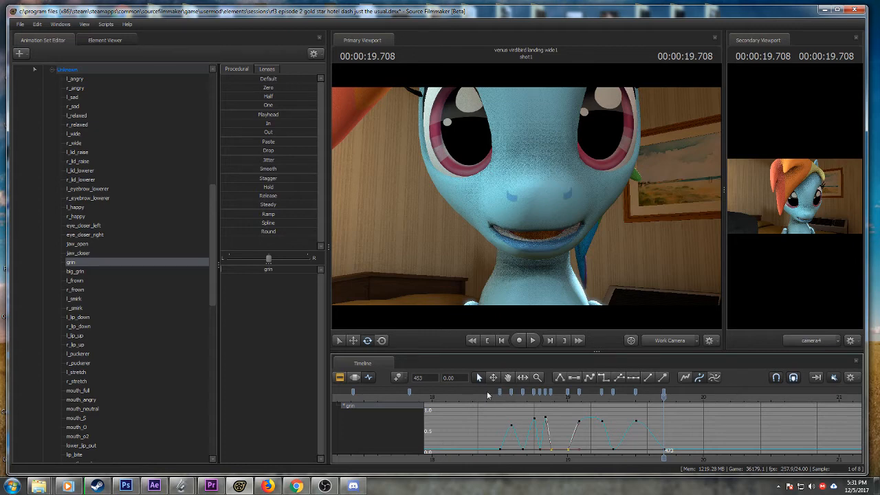
left_click(486, 393)
key("space")
key("space")
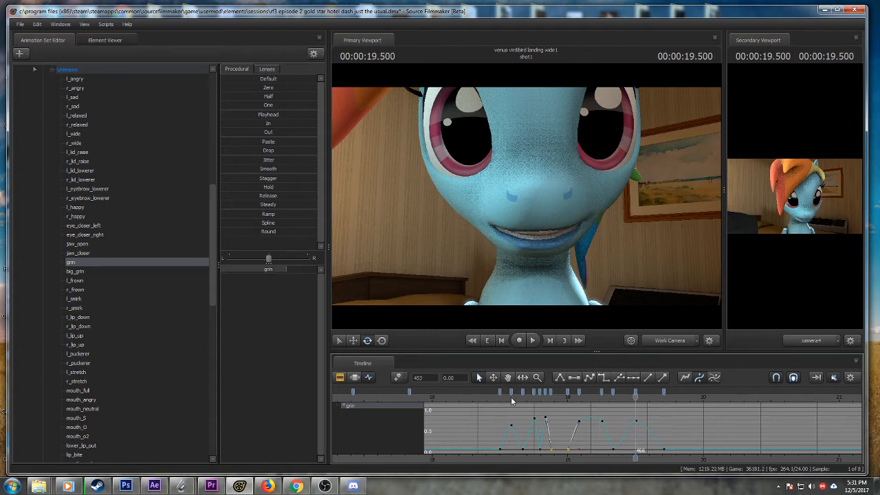
key("space")
key("space")
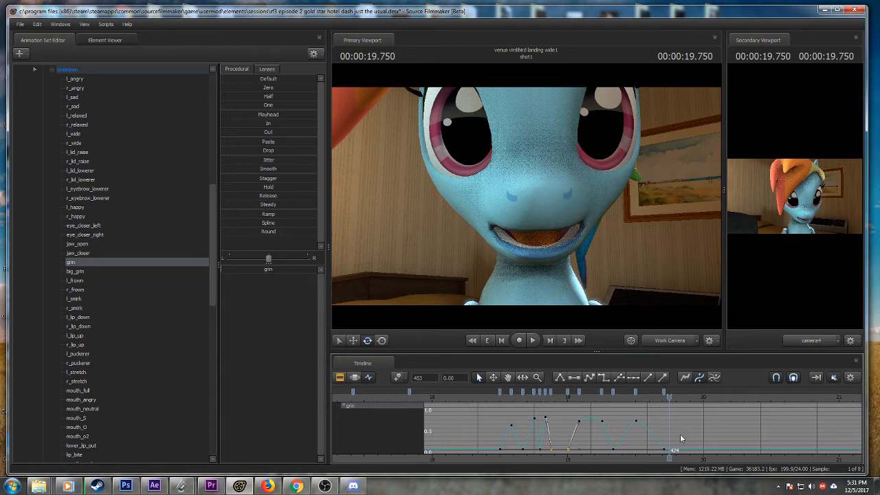
key("space")
key("space")
- Key grin at about 0.8 at 20.708 s and at 0 just before it at 20.625 s
left_click_drag(726, 399, 805, 403)
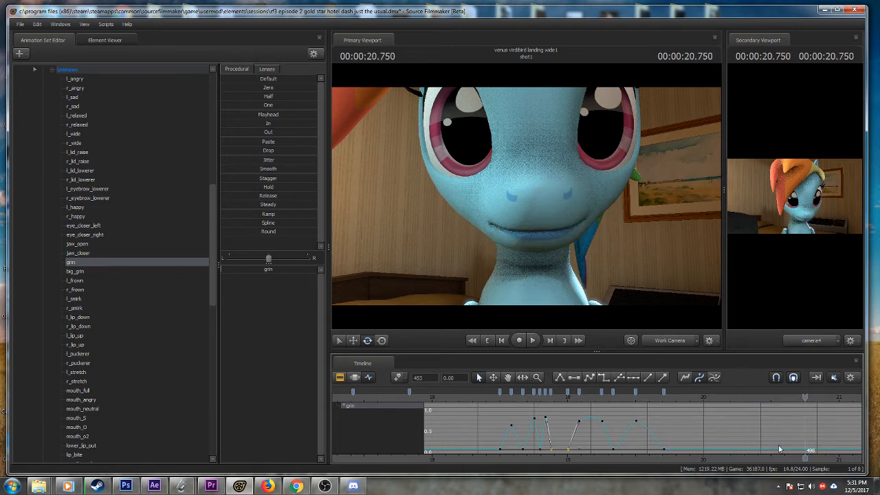
middle_click_drag(768, 451, 636, 436)
scroll(641, 432, "up", 2)
mouse_move(674, 399)
left_mouse_down()
mouse_move(653, 398)
mouse_move(666, 397)
left_mouse_up()
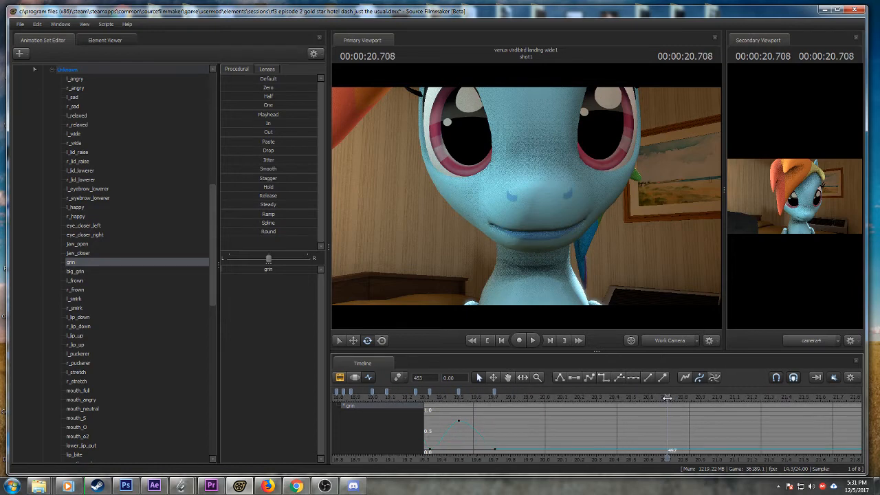
left_click_drag(243, 267, 293, 268)
left_click_drag(667, 397, 652, 397)
left_click_drag(289, 270, 231, 270)
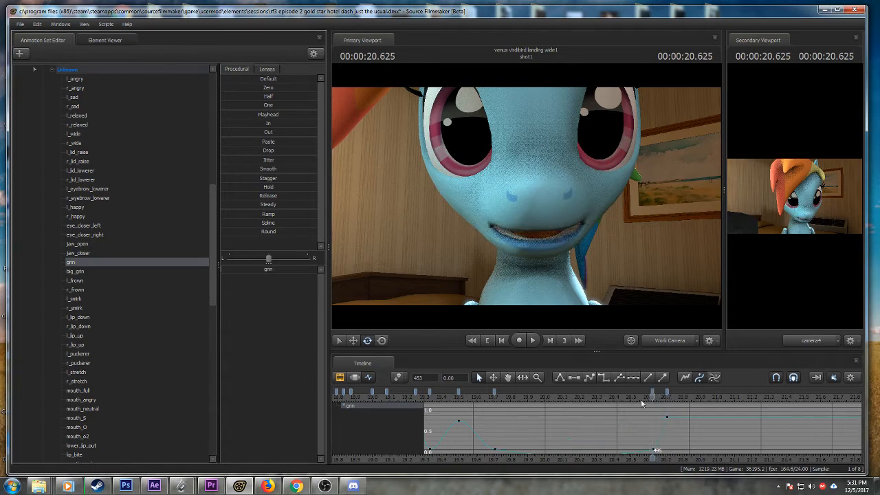
- Hold the grin curve level between the keys at 19.708 s and 20.625 s
left_click(653, 390)
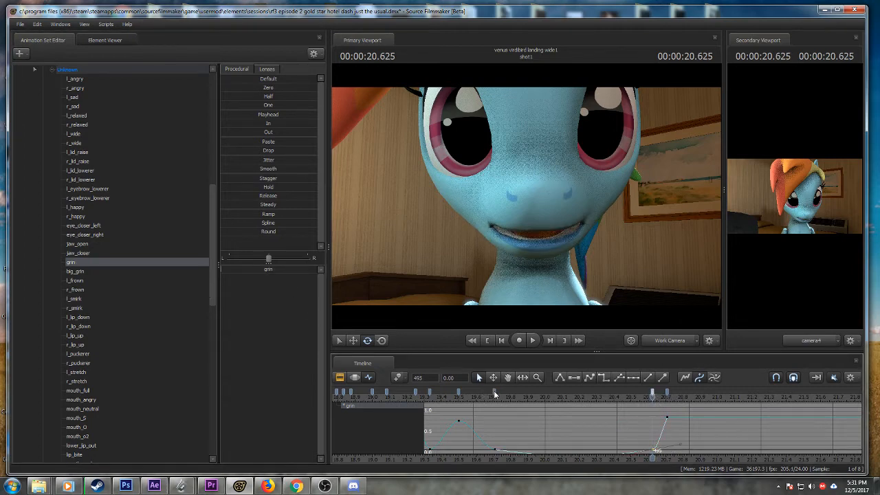
left_click(494, 391, "ctrl")
left_click(560, 378)
- Key grin at 0 at 20.833 s and at about 0.8 at 21.000 s
left_click_drag(645, 399, 689, 400)
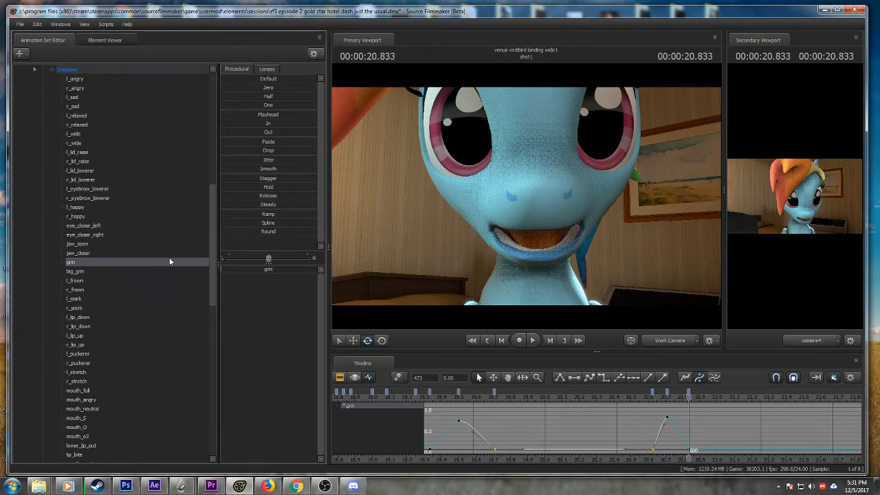
left_click_drag(646, 398, 717, 399)
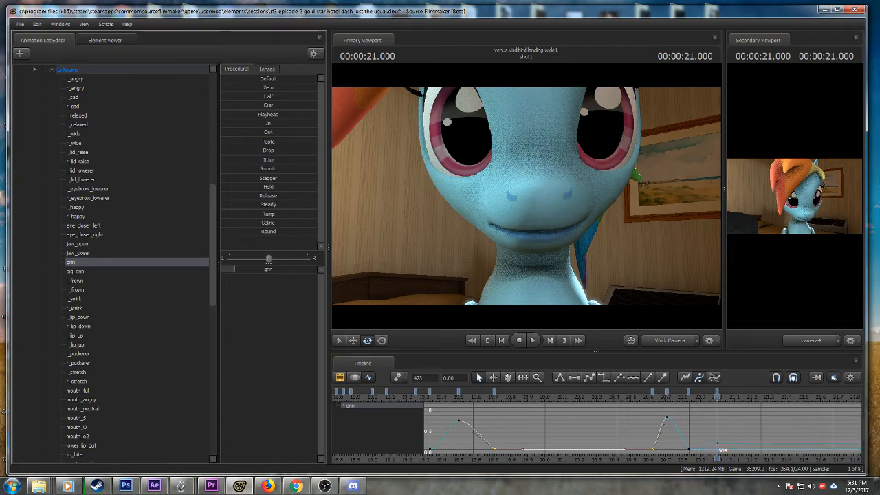
left_click_drag(288, 269, 337, 278)
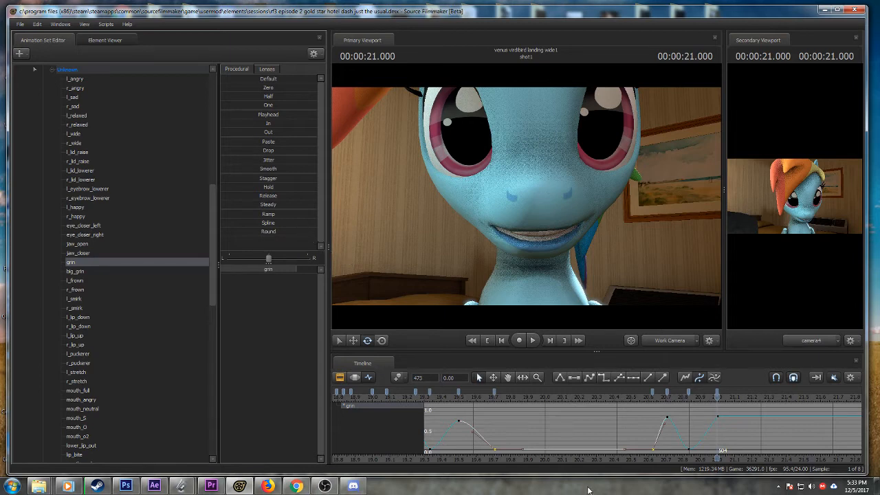
- Play back the lip sync in short stretches from about 20.6 s to examine the mouth shapes around 21 s
scroll(573, 452, "up", 2)
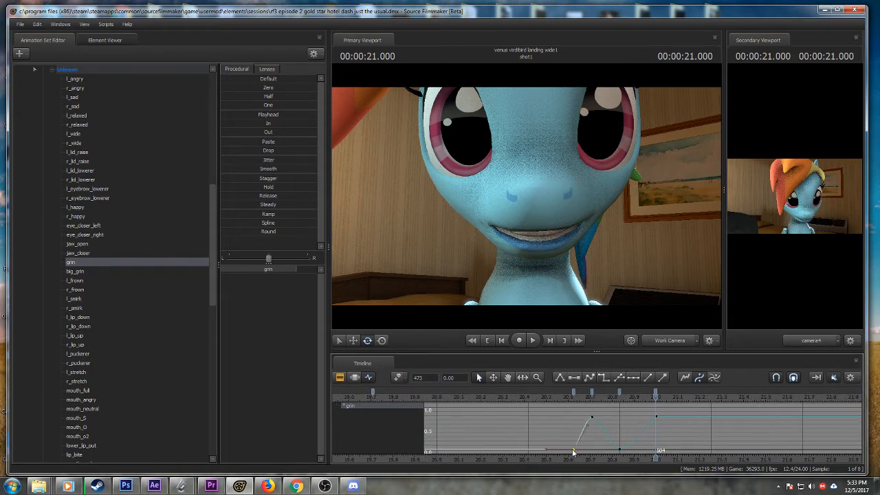
left_click(564, 398)
key("space")
key("space")
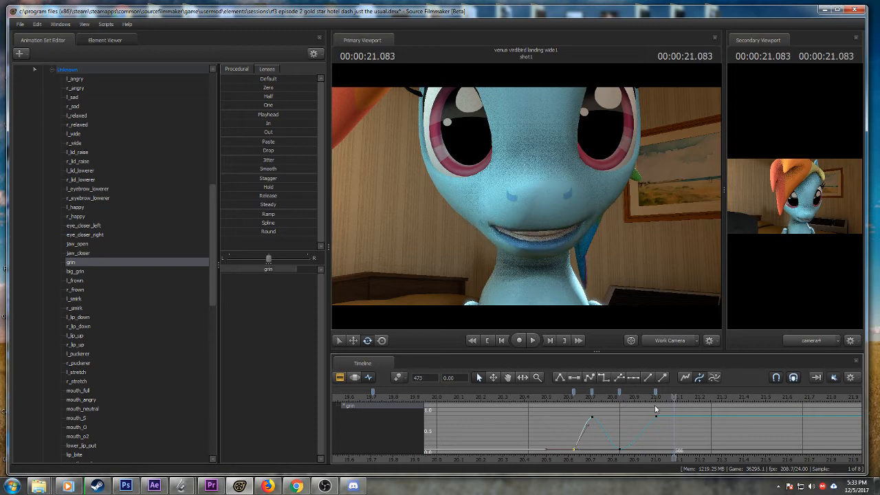
key("space")
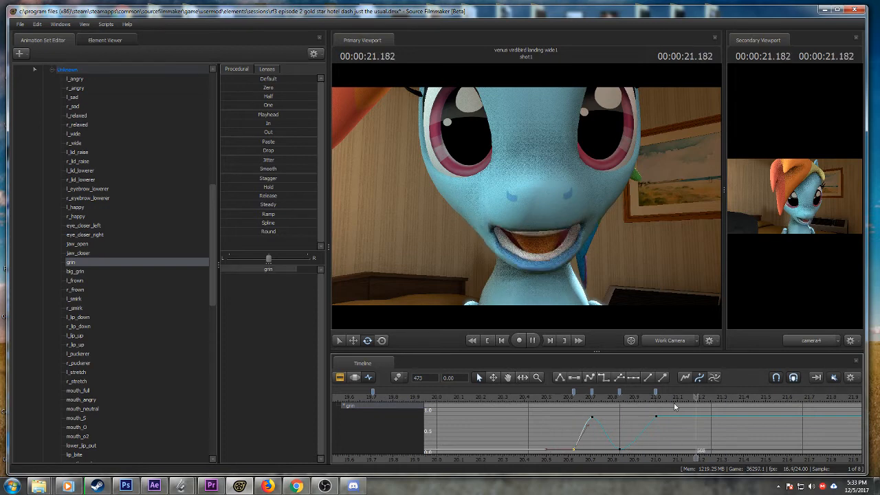
key("space")
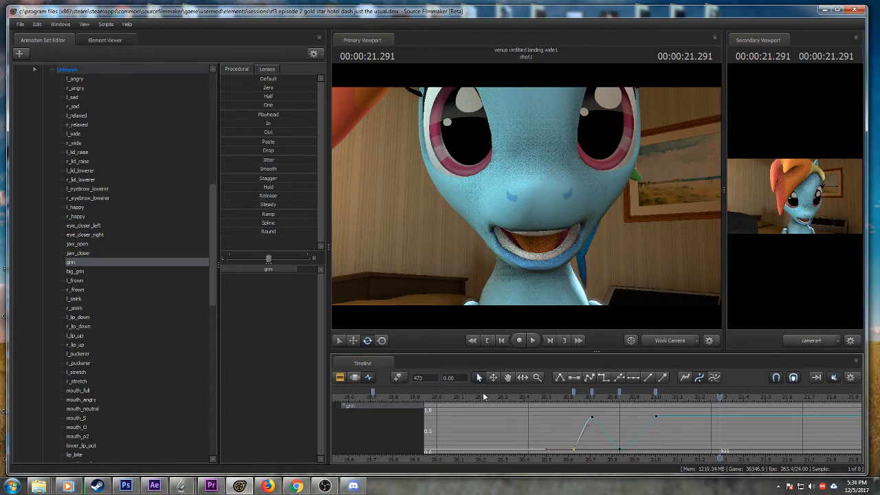
left_click(542, 397)
key("space")
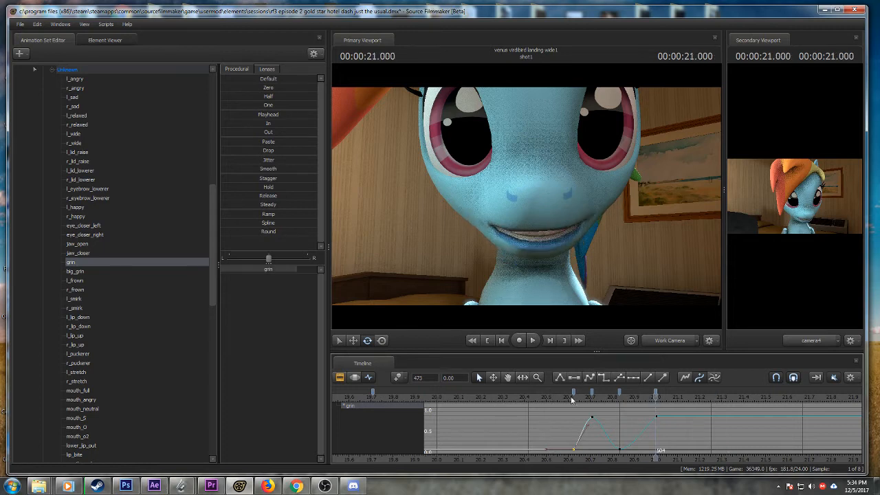
- Key grin at 0 at 21.166 s
left_click(646, 397)
left_click_drag(645, 397, 692, 396)
left_click_drag(296, 269, 220, 269)
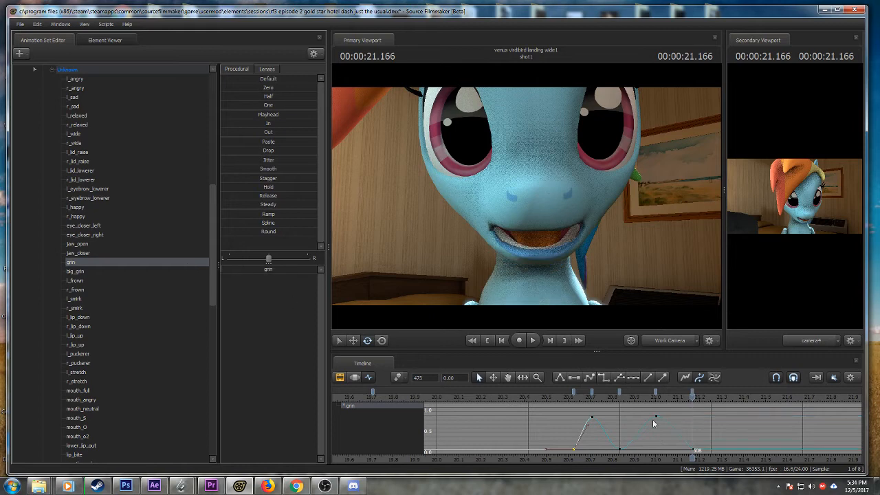
- Play back the end of the lip sync from about 20.5 s, and again from about 20.3 s
scroll(723, 437, "down", 1)
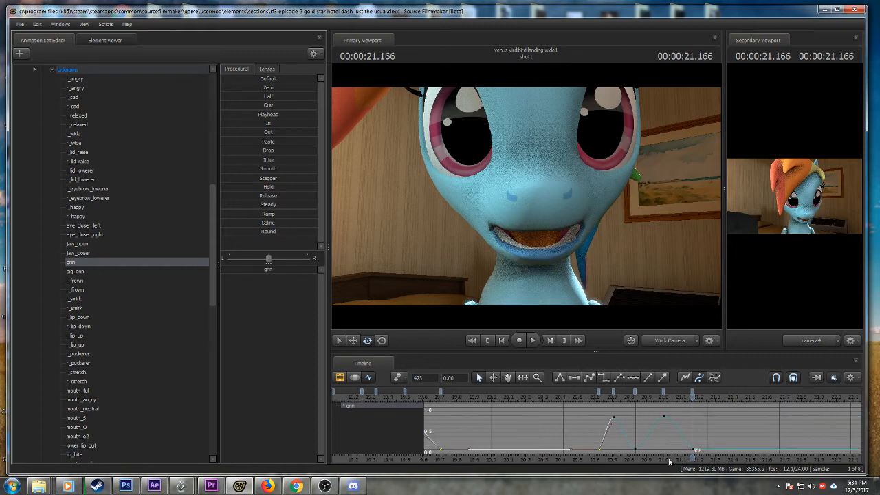
middle_click_drag(586, 433, 500, 417)
left_click(497, 397)
key("space")
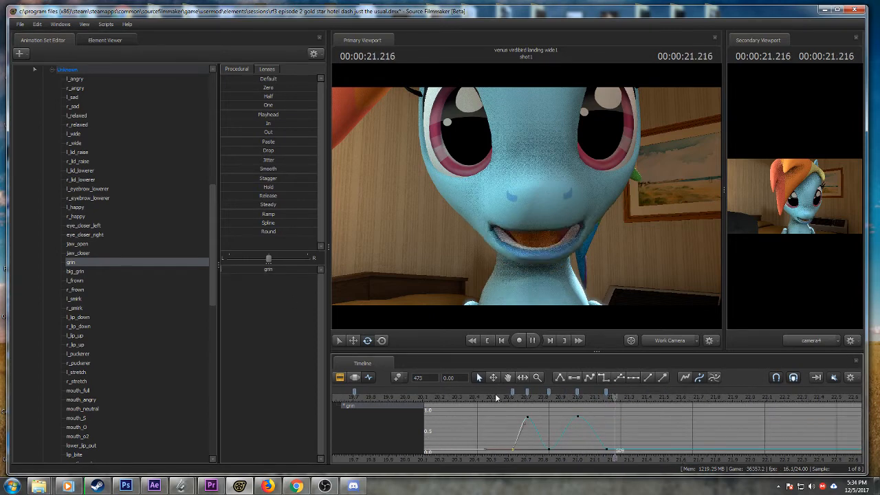
key("space")
scroll(647, 442, "down", 1)
scroll(647, 443, "down", 2)
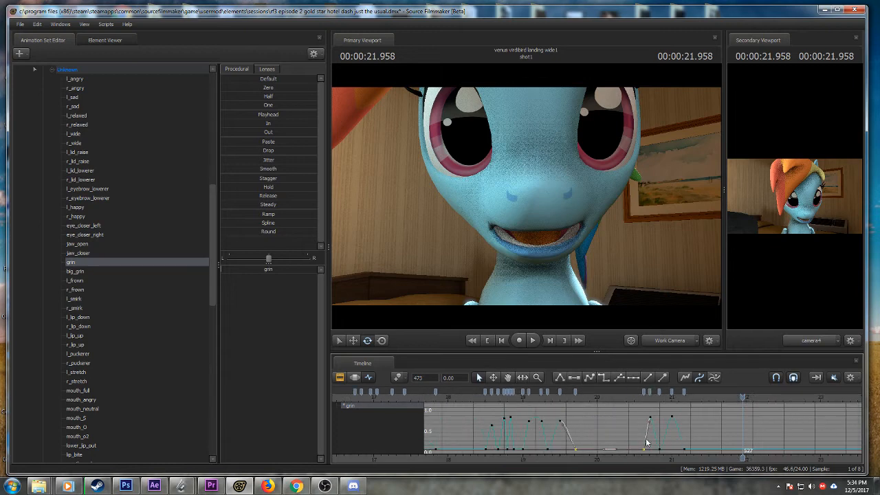
key("space")
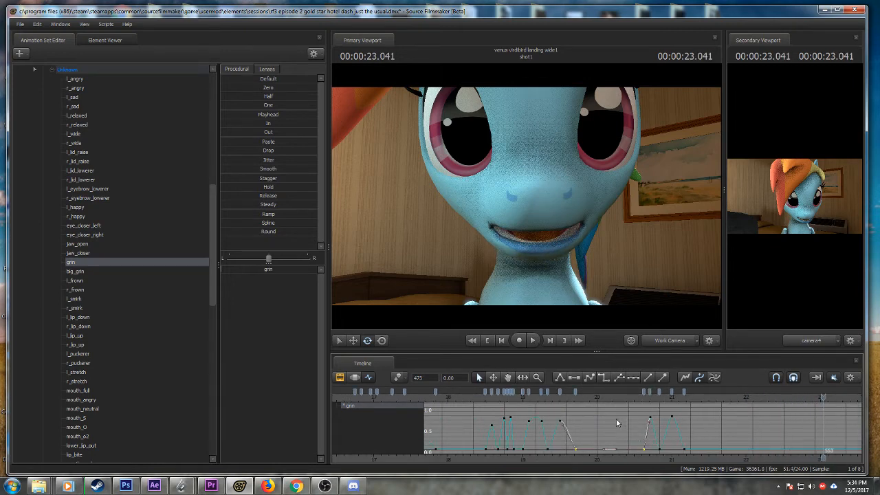
left_click(620, 397)
key("space")
key("space")
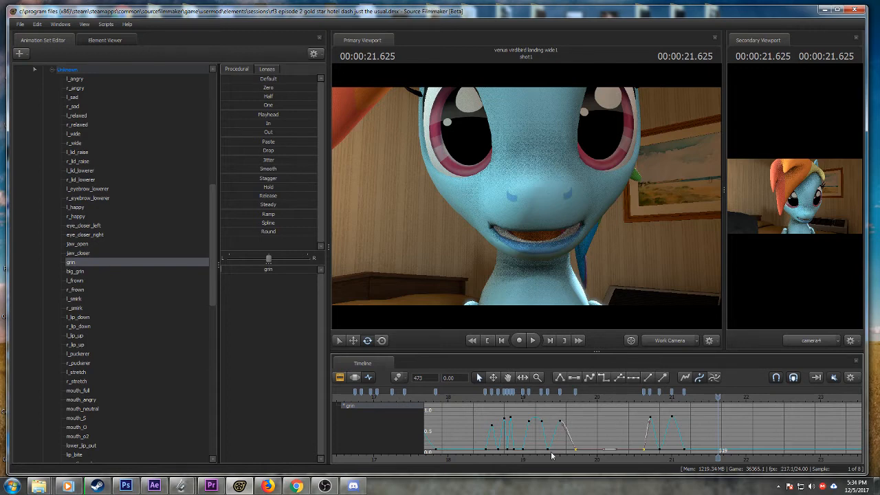
- Switch to the mouth_O control with the whole shot in view, and play back from about 2 s
scroll(573, 447, "down", 5)
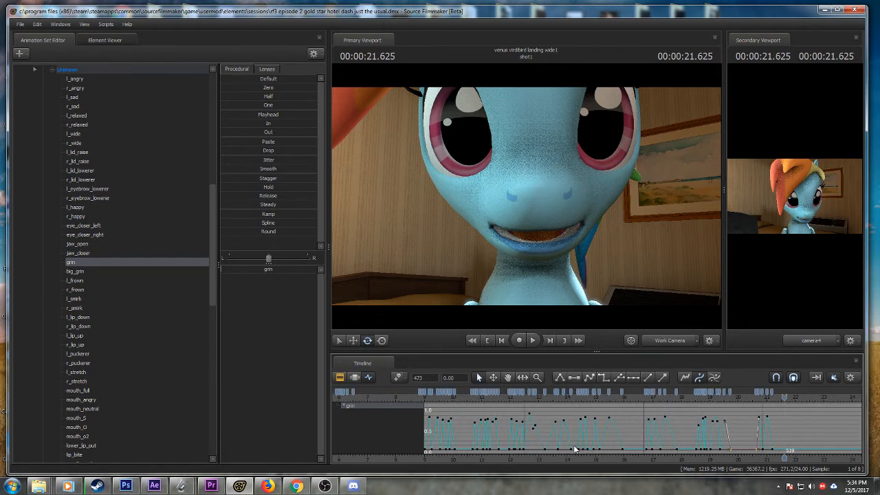
scroll(574, 447, "down", 5)
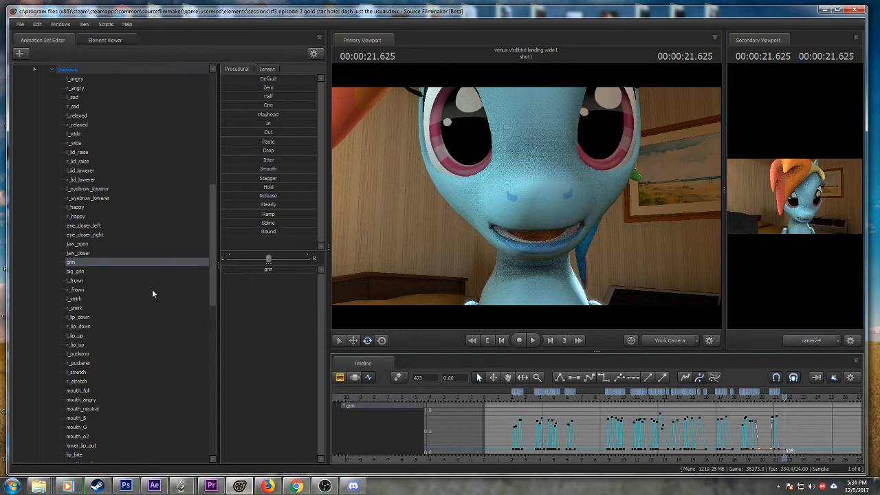
left_click(83, 428)
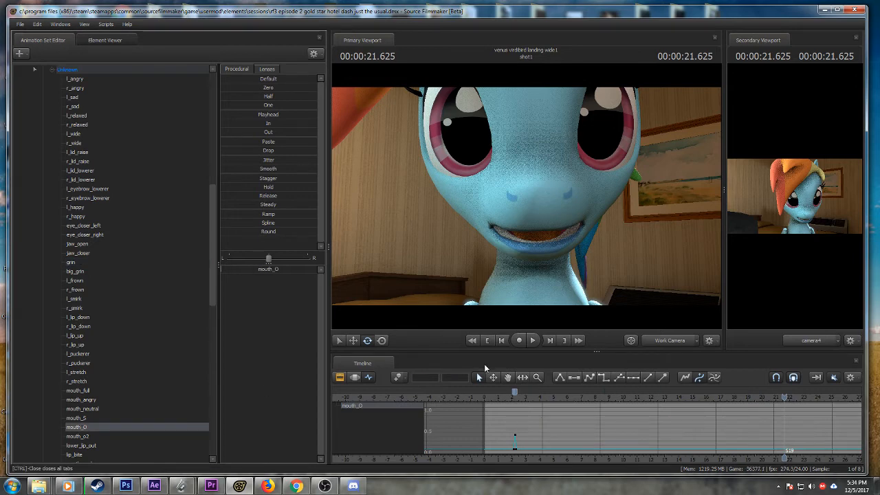
left_click(512, 397)
key("space")
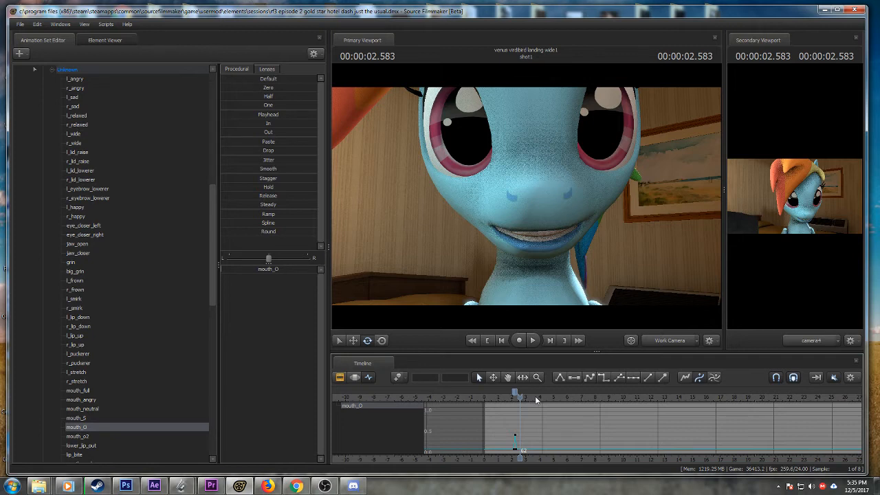
key("space")
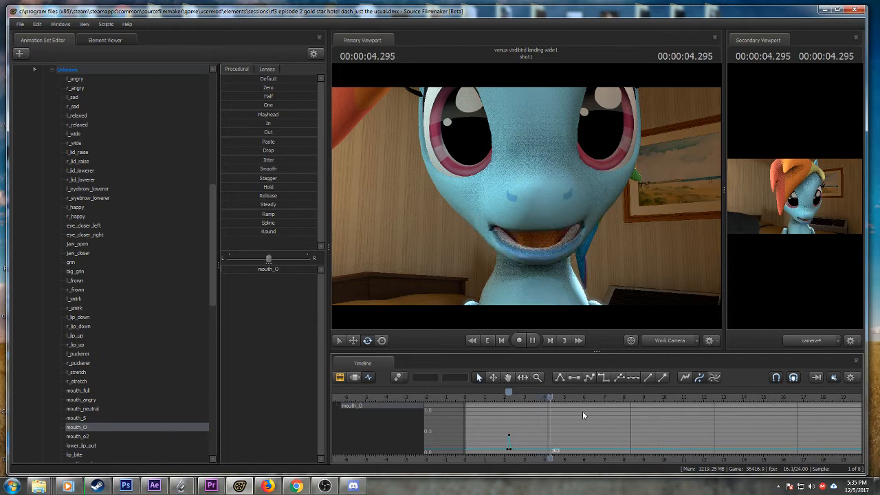
- Play back the lip sync from about 3.7 s to examine the mouth shapes around 4 s
key("space")
scroll(525, 399, "up", 2)
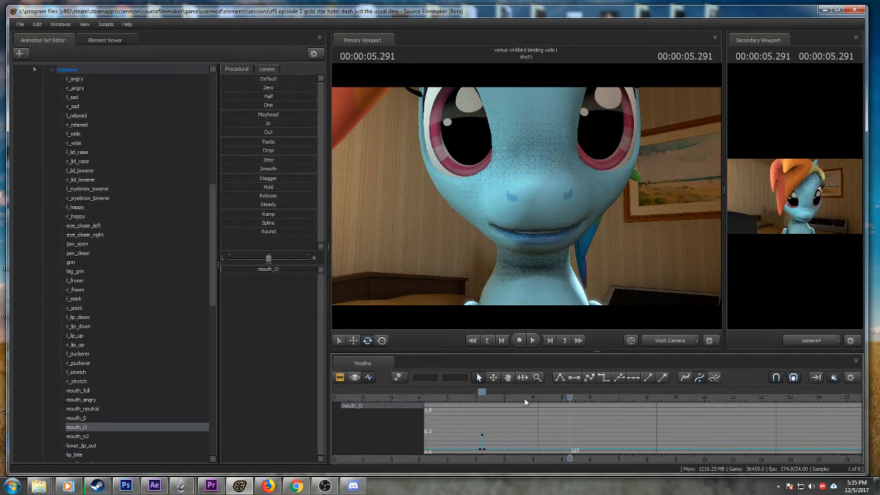
left_click(525, 399)
key("space")
key("space")
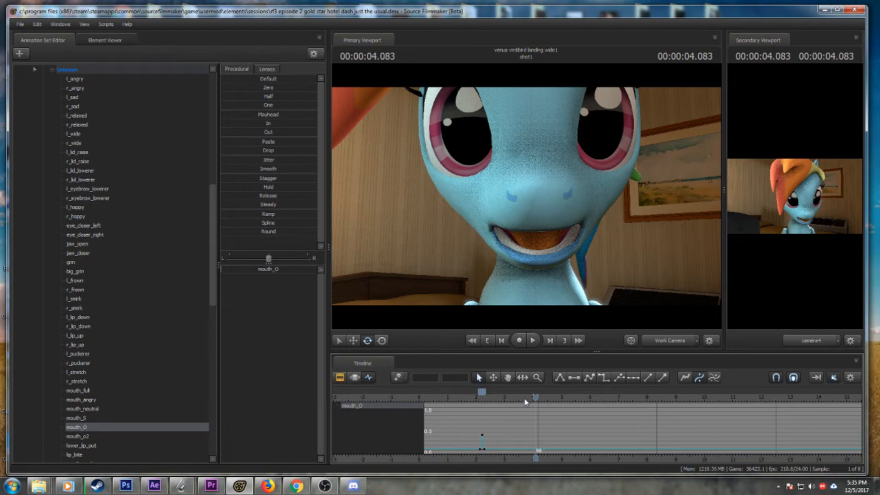
- Switch to Premiere Pro and play the Gold Star Hotel sequence from 00:00:17:19 to about 00:00:47:10
left_click(211, 486)
left_click(273, 334)
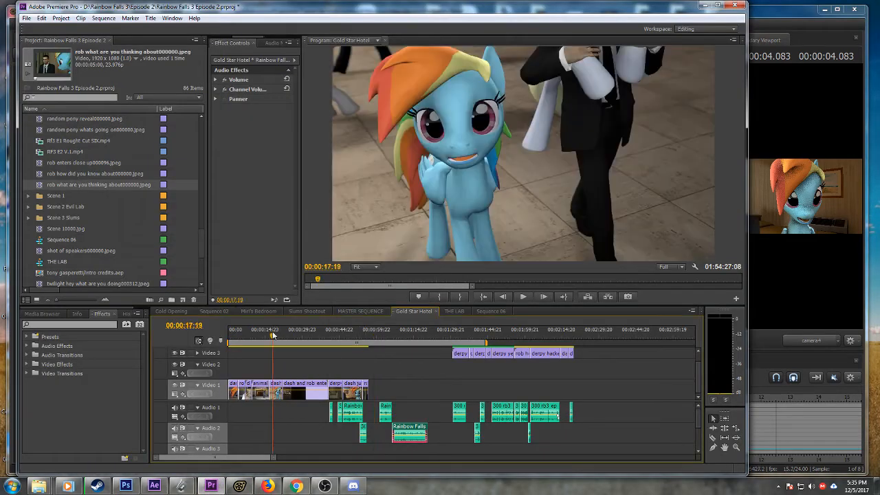
key("space")
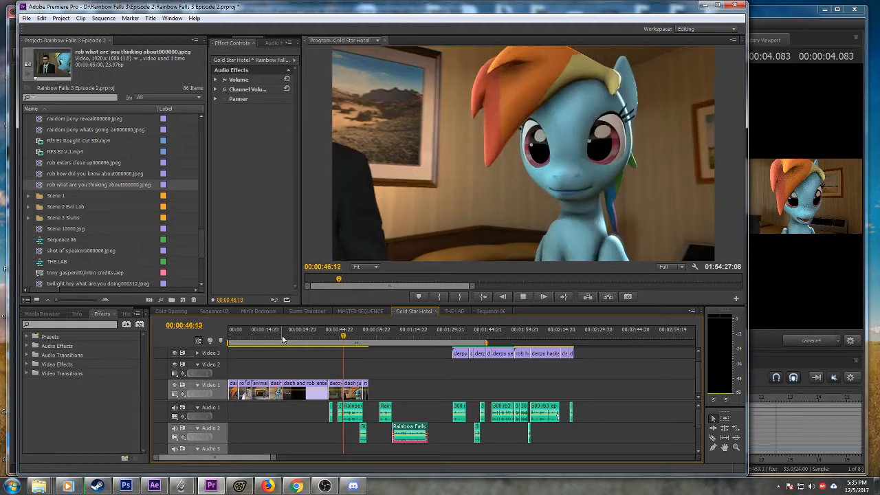
key("space")
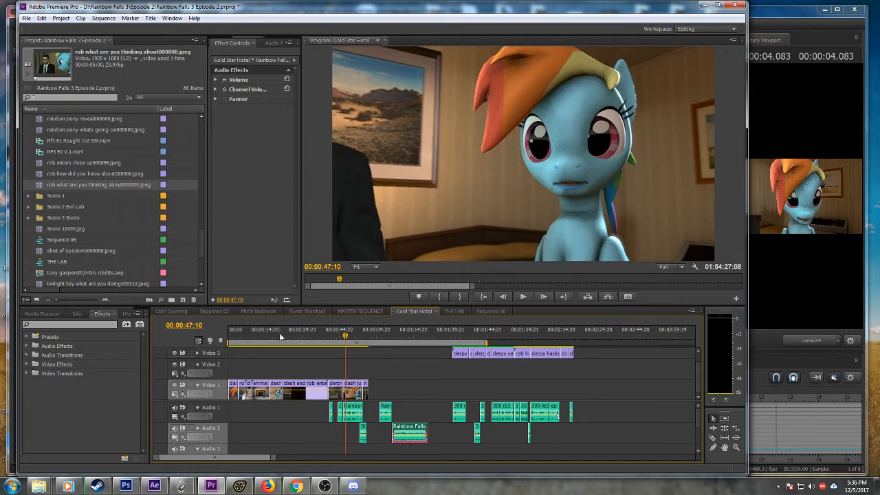
- Play the Gold Star Hotel sequence from 00:00:46:01 through the dash and rob shots
left_click(367, 343)
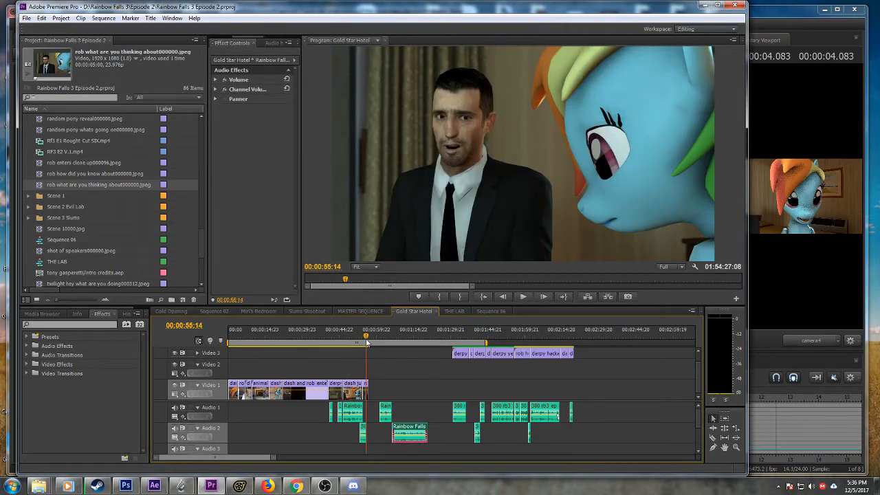
mouse_move(275, 459)
left_mouse_down()
mouse_move(238, 456)
mouse_move(284, 454)
mouse_move(274, 454)
left_mouse_up()
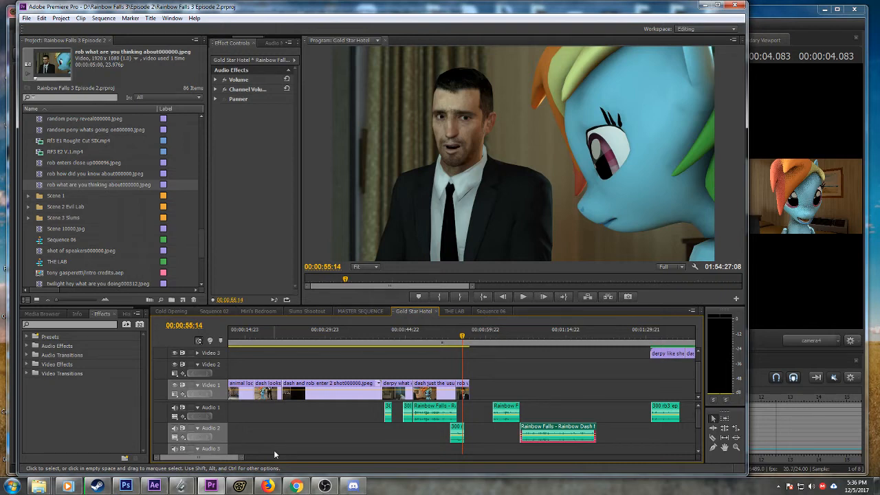
left_click(412, 337)
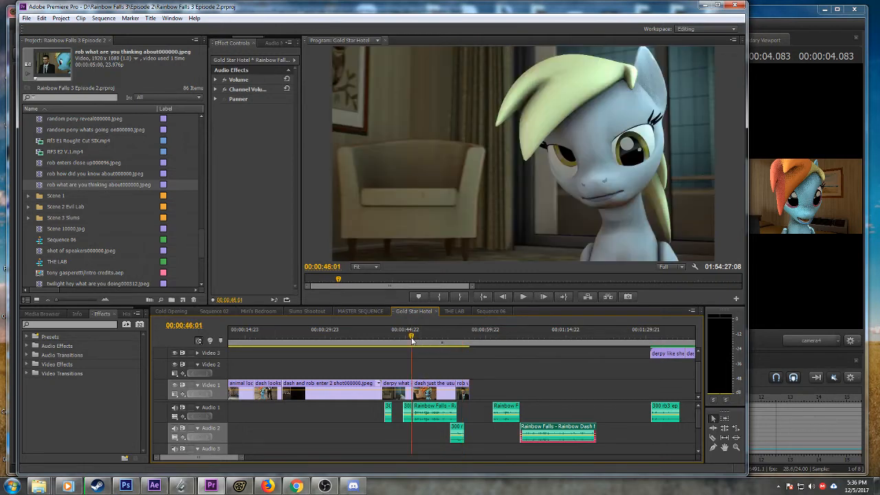
key("space")
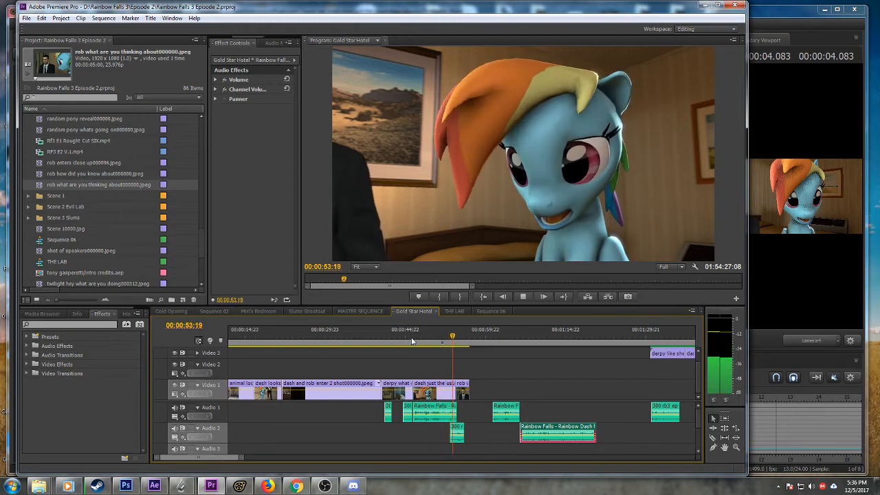
key("space")
key("space")
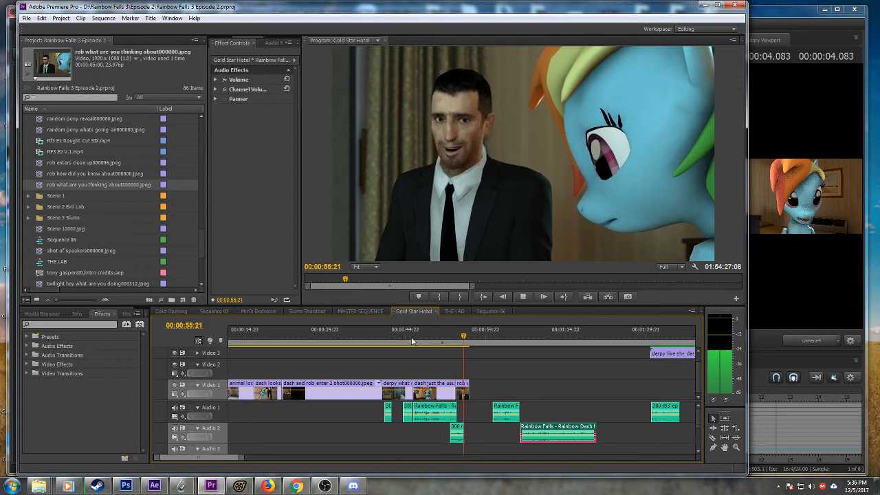
key("space")
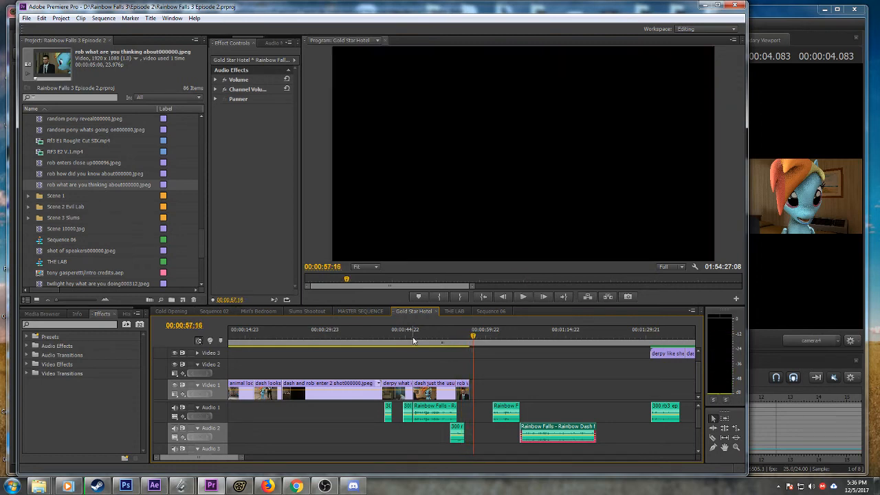
- Check the sequence at 00:01:32:22 and 00:01:19:19, and return to Source Filmmaker
left_click_drag(241, 457, 266, 454)
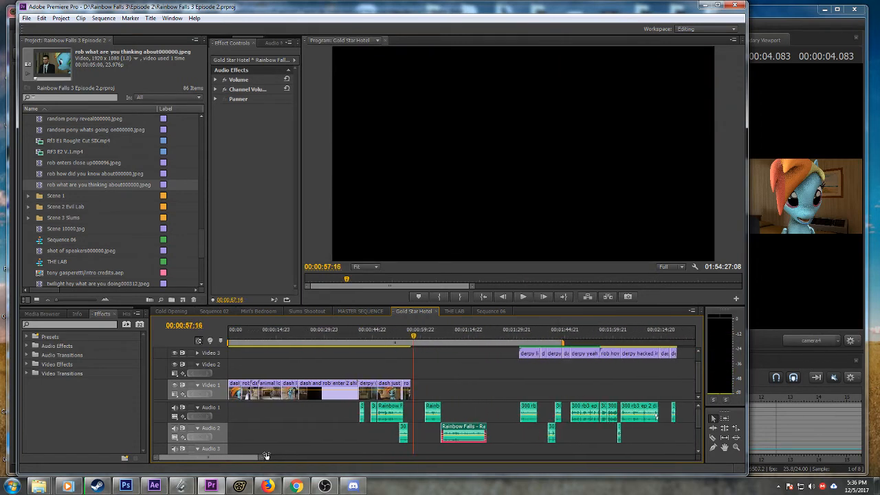
left_click(520, 339)
left_click_drag(520, 338, 527, 338)
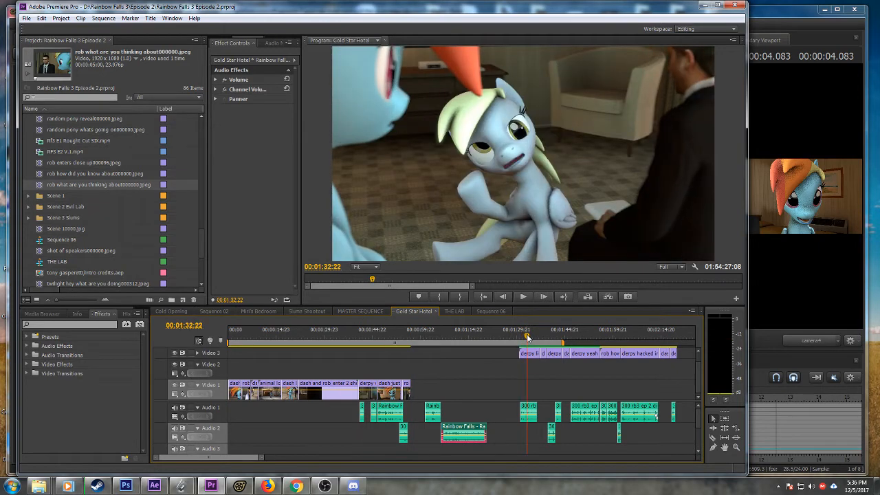
left_click(485, 339)
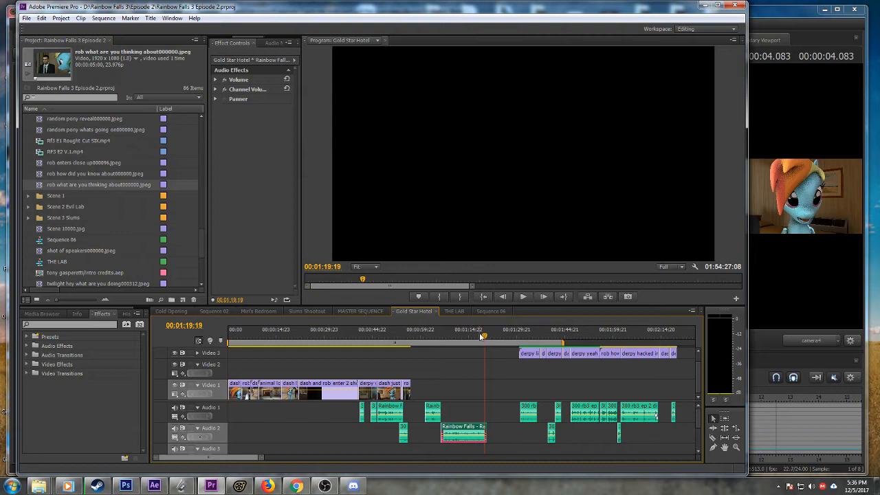
left_click(703, 5)
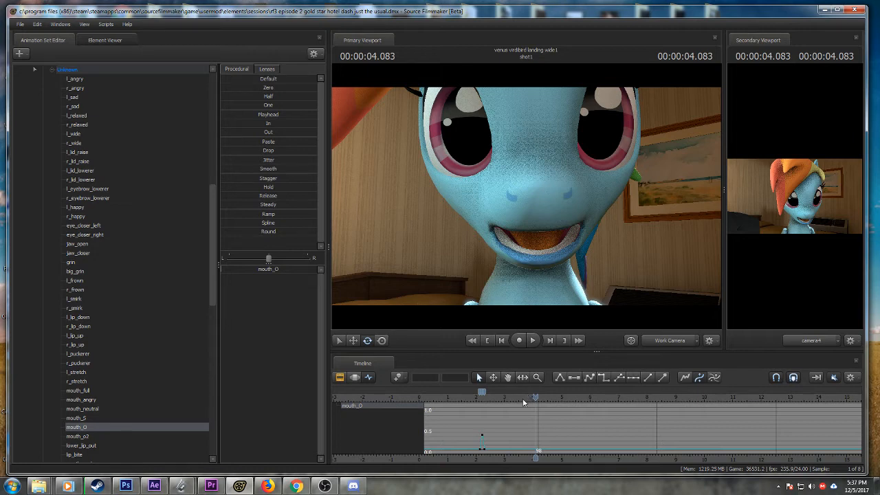
- Scrub the mouth_O timeline to 5.916 s and dismiss the Windows color scheme prompt, keeping the current scheme
scroll(525, 399, "up", 2)
key("shift")
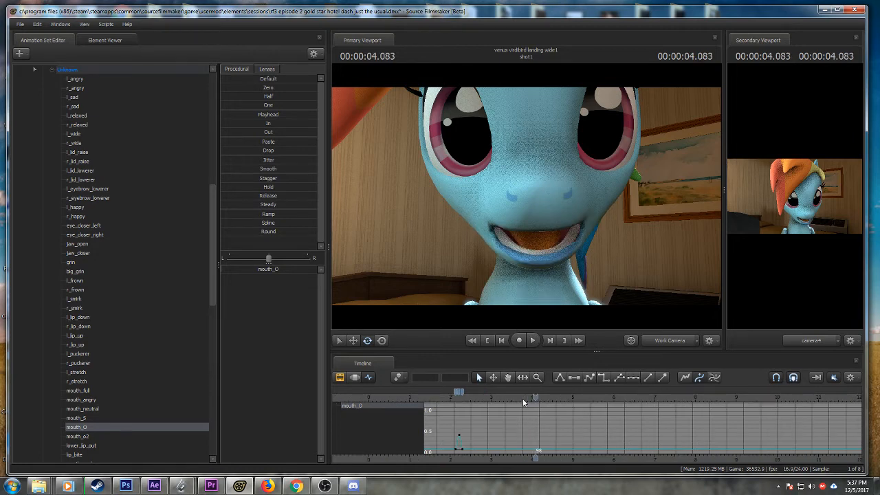
left_click_drag(517, 397, 610, 400)
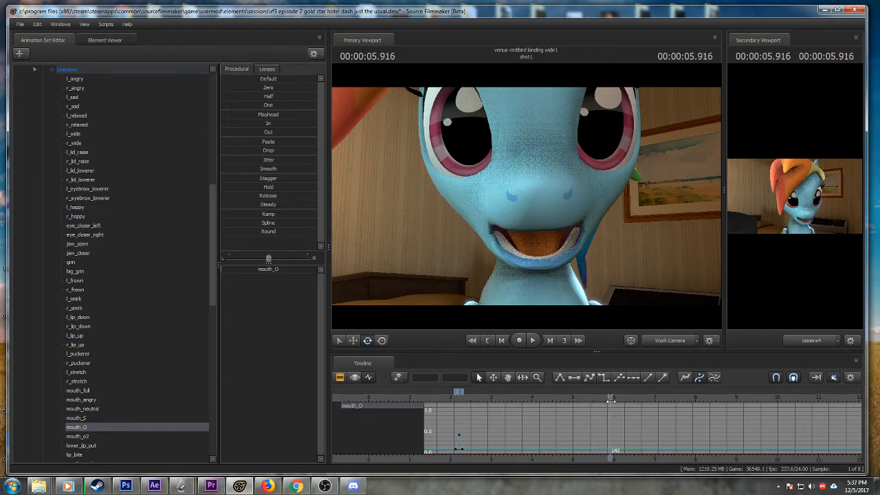
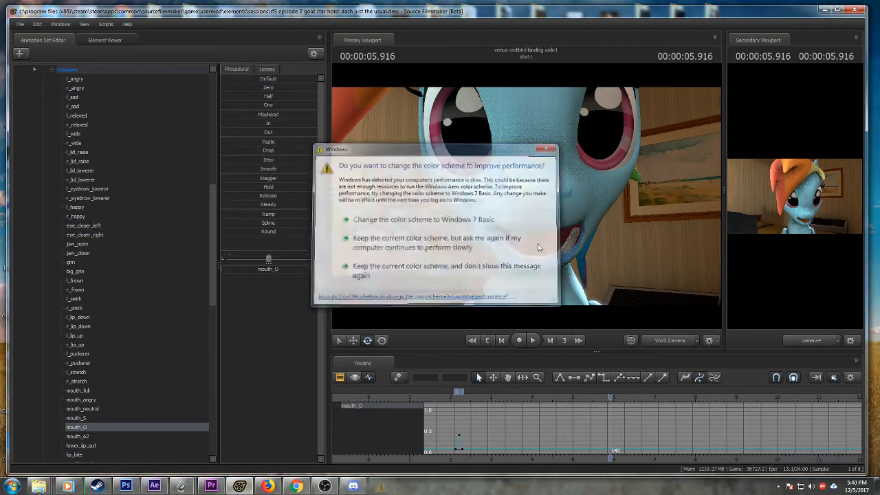
left_click(538, 247)
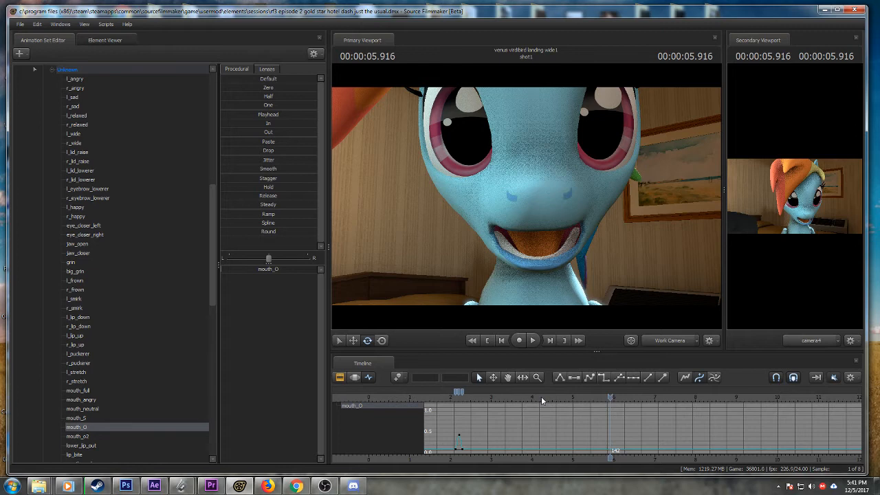
- Play back the lip sync from about 2.2 s to about 7.8 s to find where mouth_O is needed
left_click(458, 399)
key("space")
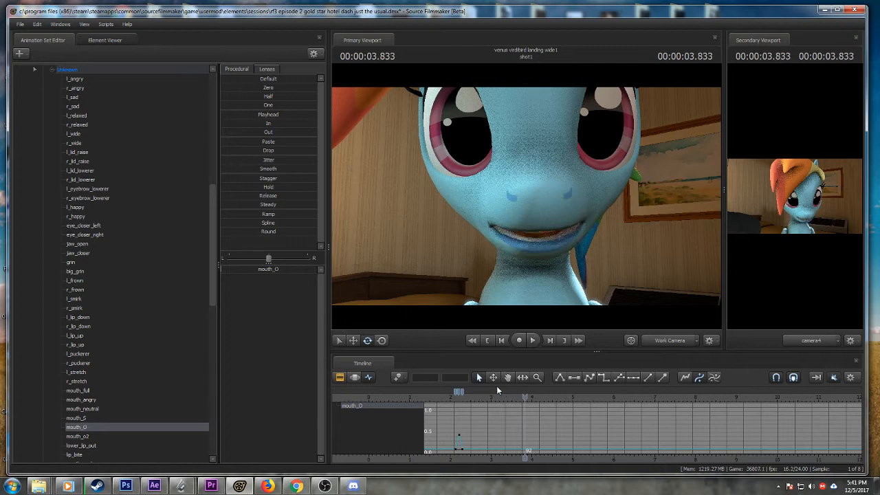
key("space")
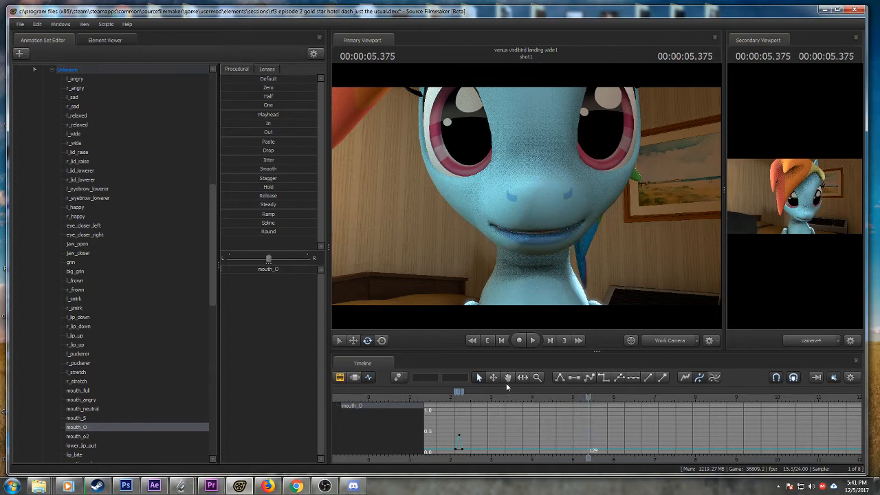
key("space")
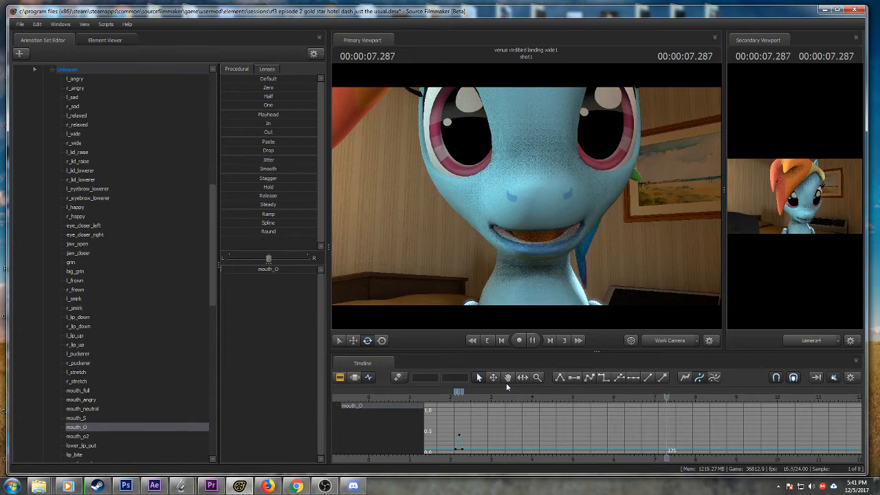
key("space")
- Key mouth_O at about 0.5 at 8.375 s and at 0 at 8.291 s
scroll(690, 440, "up", 4)
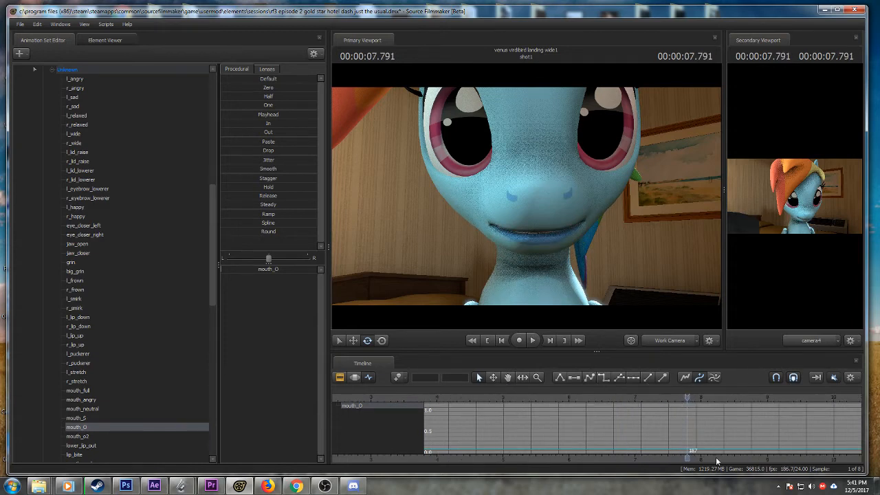
middle_click_drag(716, 458, 639, 428)
left_click_drag(618, 397, 658, 397)
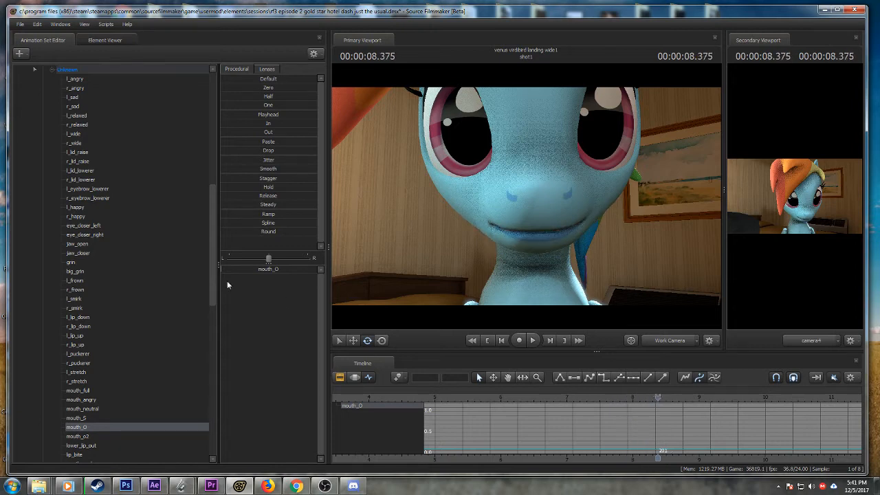
left_click_drag(230, 269, 264, 268)
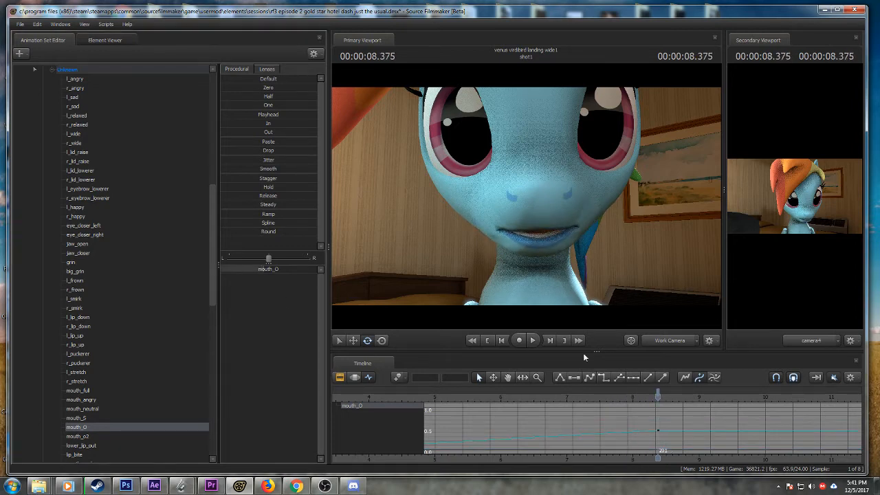
left_click_drag(657, 397, 654, 397)
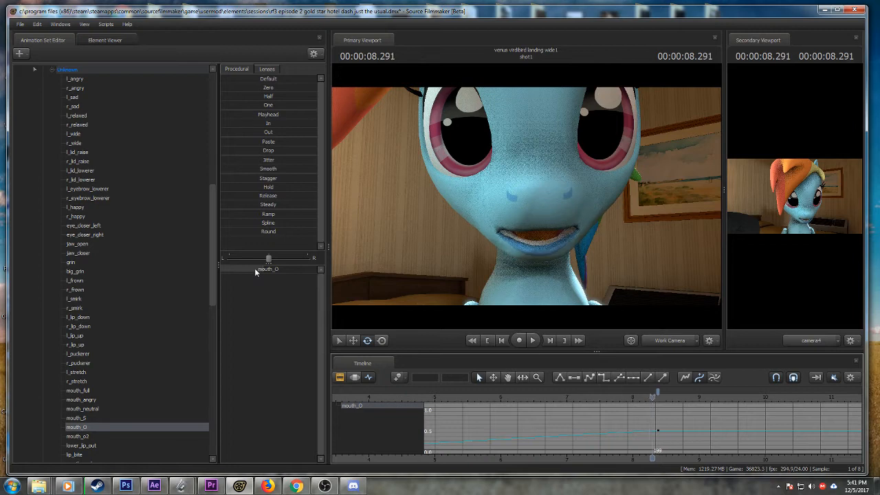
left_click_drag(265, 269, 221, 269)
- Apply linear tangents to the mouth_O keys near 2.3 s and 8.291 s to flatten the curve between them
left_click(653, 392)
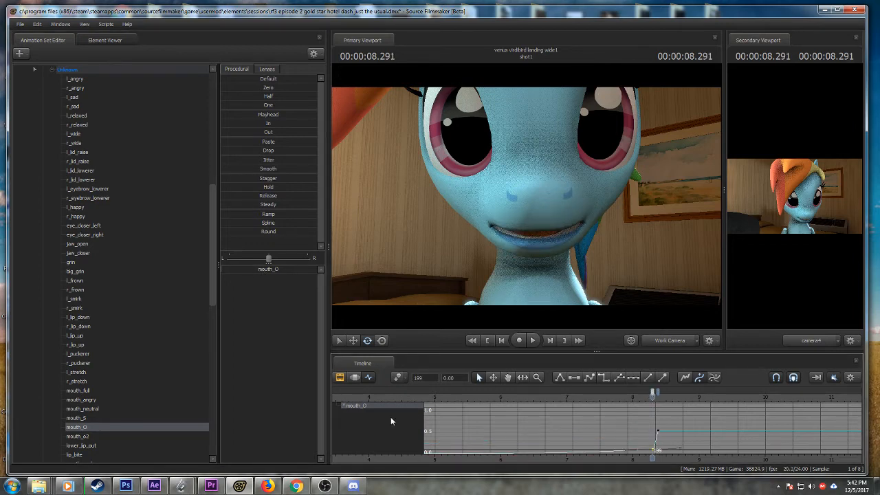
scroll(424, 414, "down", 2)
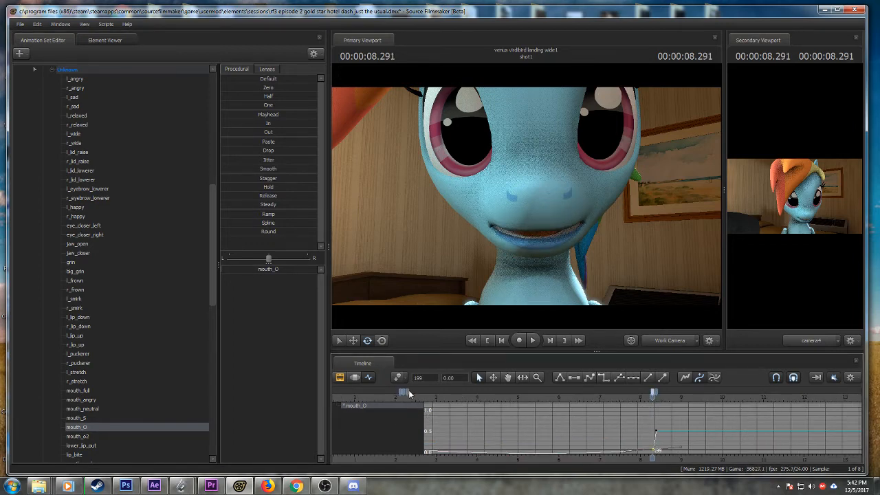
left_click(411, 392)
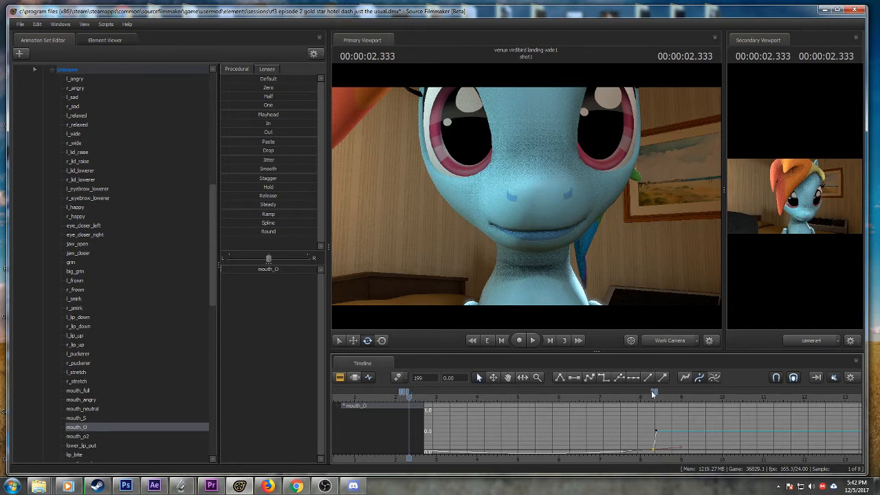
left_click(407, 392, "shift")
left_click(561, 378)
scroll(667, 426, "up", 2)
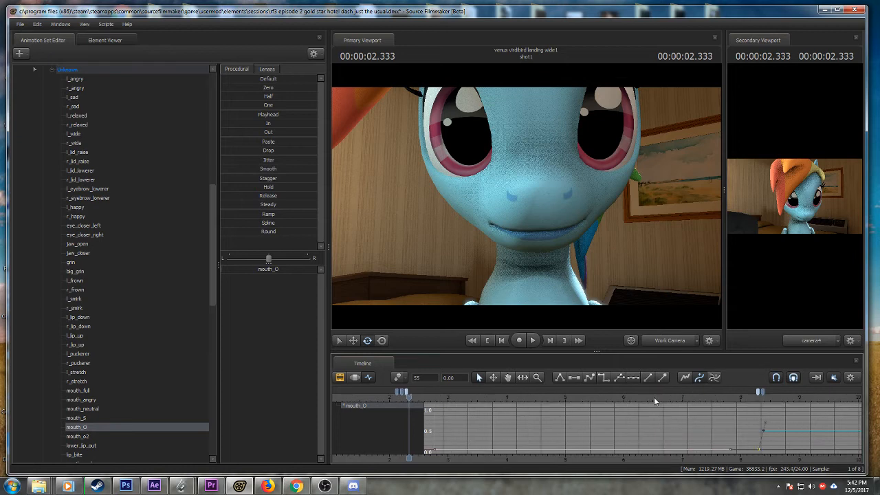
- Key mouth_O at 0 at 8.5 s
left_click(755, 398)
scroll(764, 417, "up", 2)
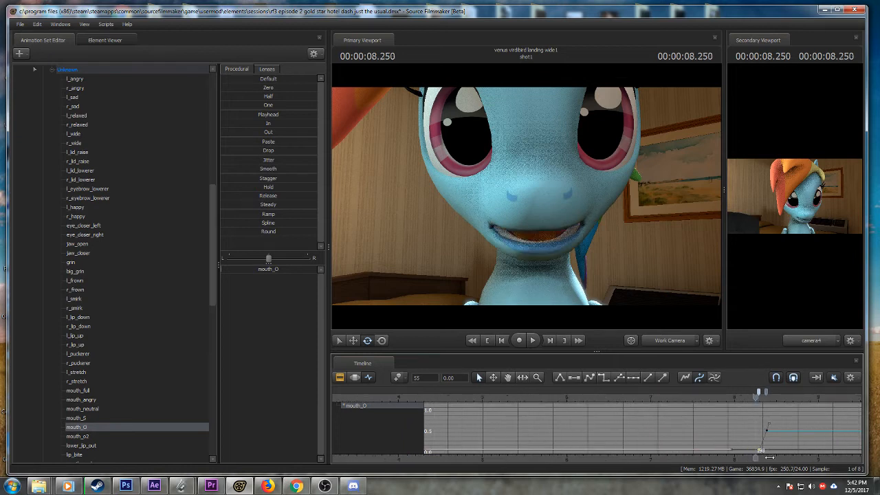
middle_click_drag(768, 451, 625, 439)
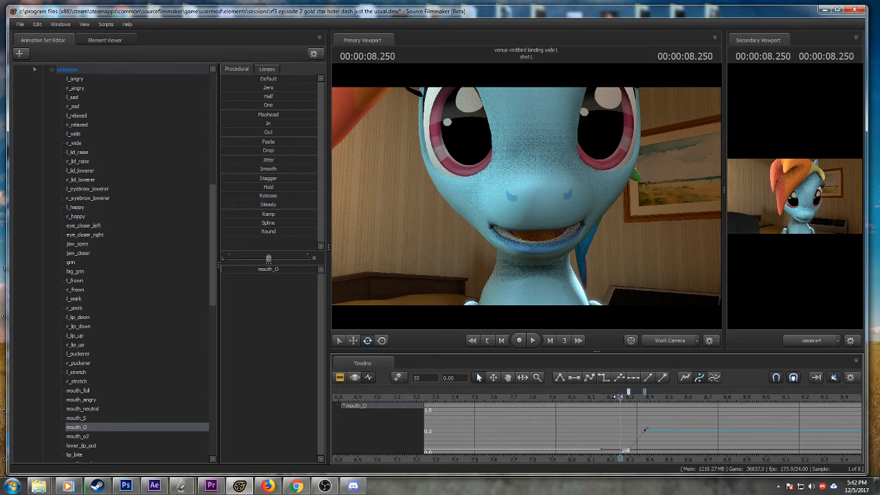
left_click_drag(626, 397, 669, 398)
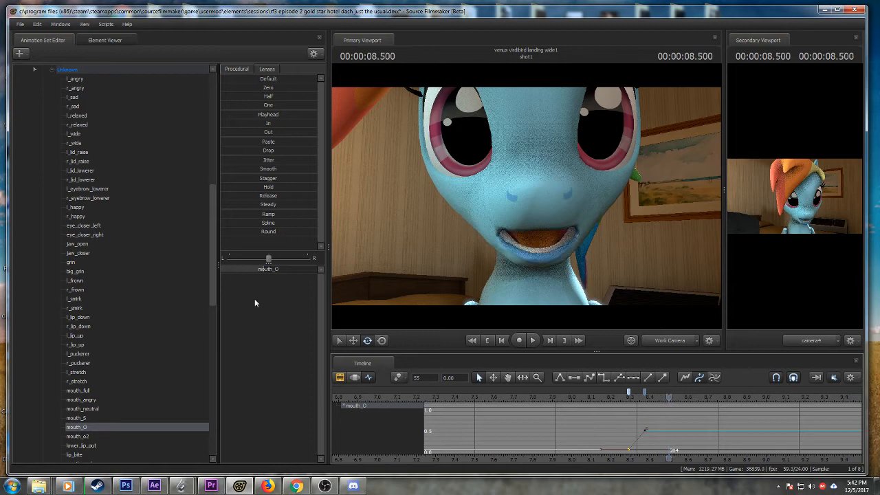
left_click_drag(272, 269, 221, 271)
- Play back the mouth_O movement from just before 8.3 s to examine its timing
left_click(625, 398)
key("space")
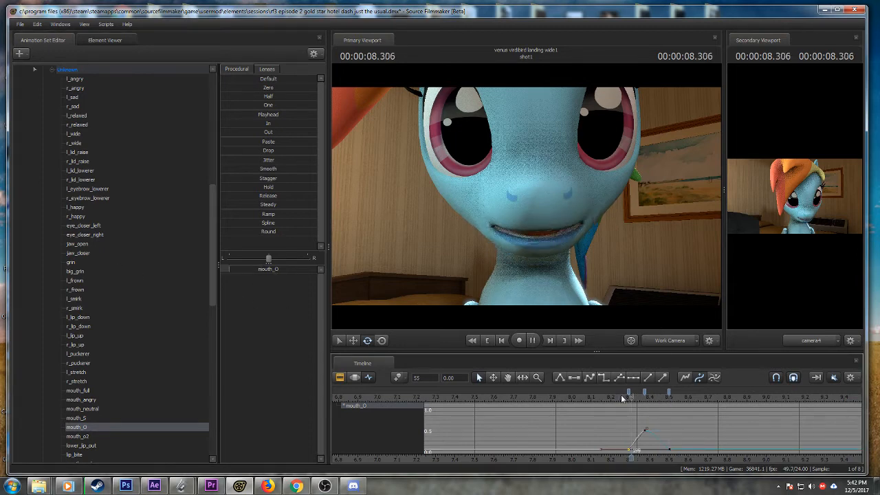
key("space")
middle_click_drag(671, 451, 537, 445)
scroll(536, 442, "down", 2)
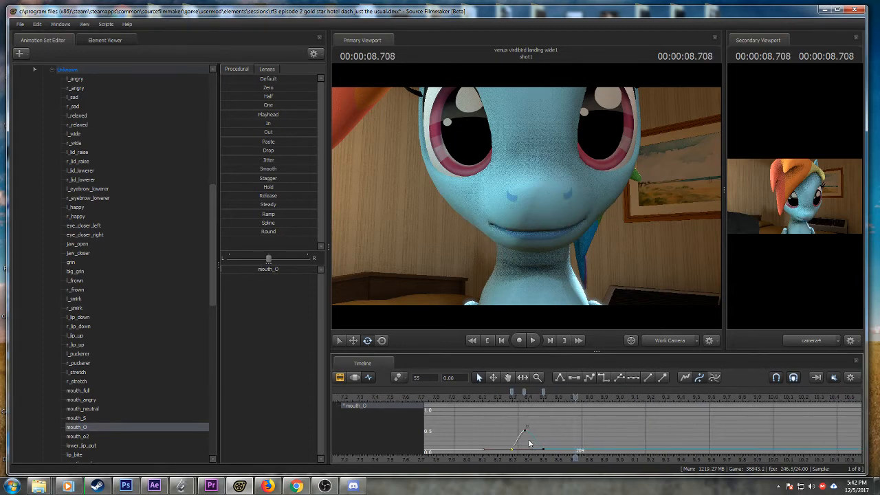
- Key mouth_O at about 0.45 at 9.208 s
key("space")
key("space")
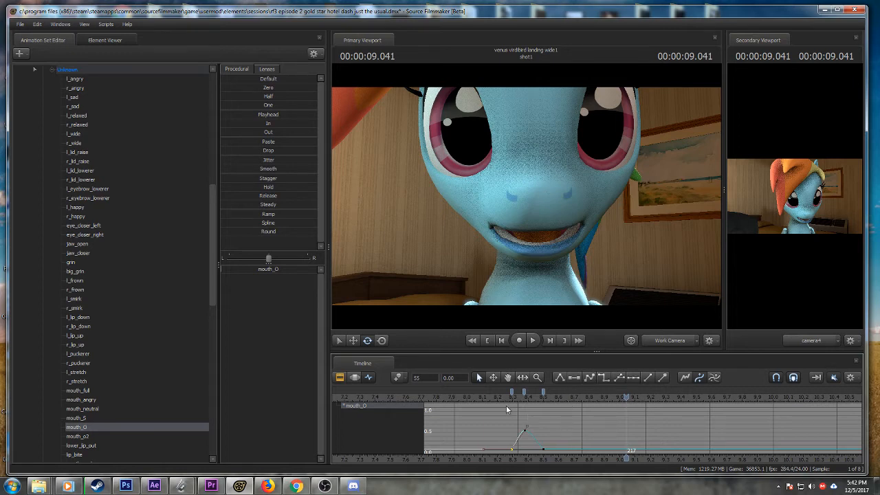
left_click_drag(506, 405, 650, 411)
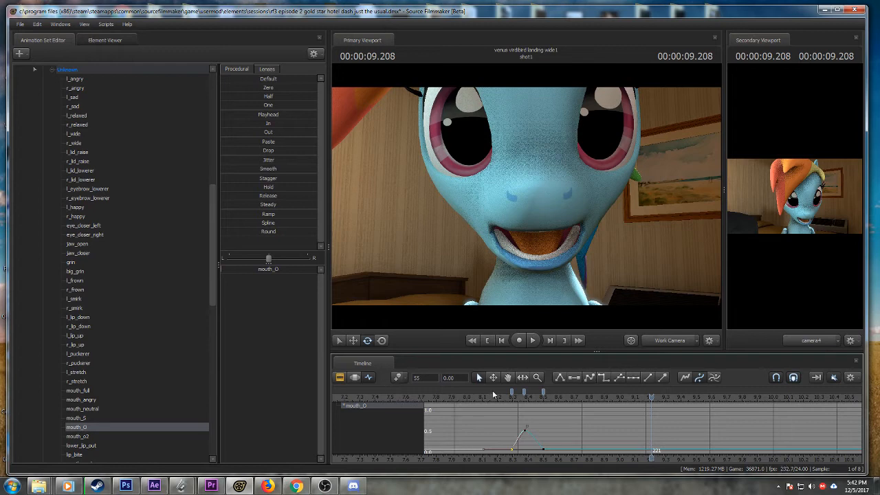
left_click_drag(498, 398, 651, 411)
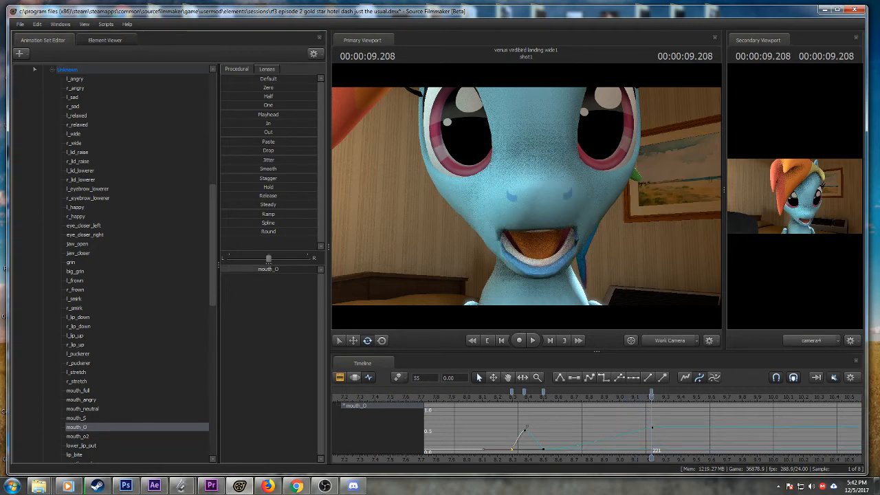
scroll(628, 433, "up", 2)
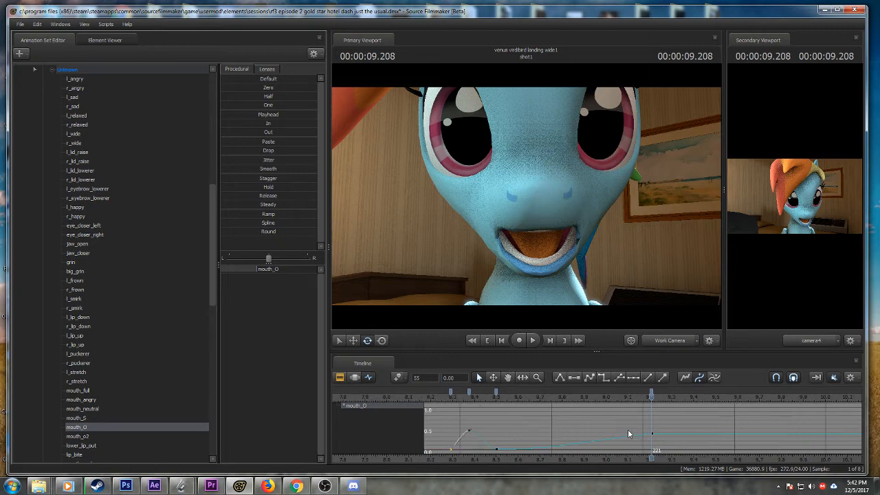
- Key mouth_O at 0 at 9.125 s and apply linear tangents to the keys at 8.5 s and 9.125 s
key("Left")
key("Left")
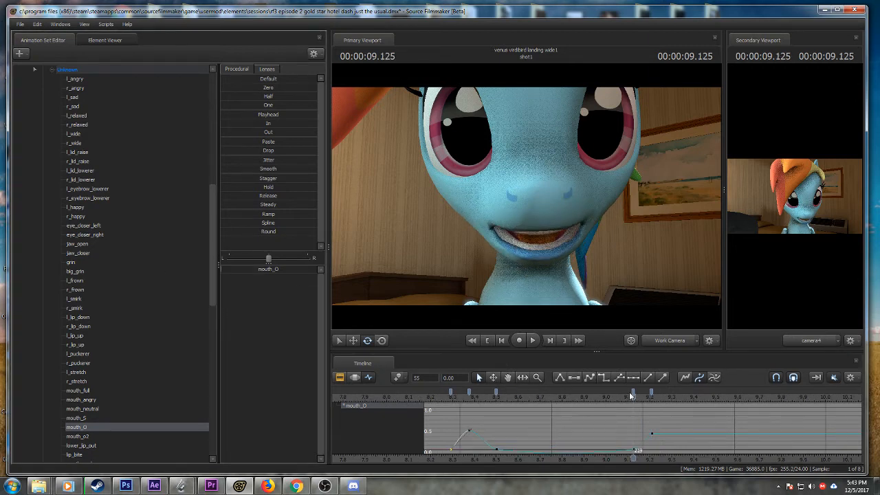
left_click(495, 391)
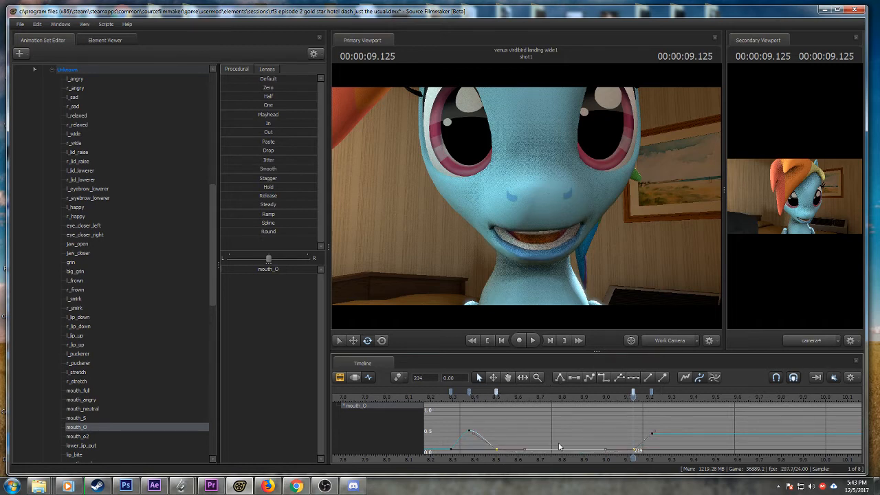
scroll(571, 417, "down", 2)
- Key mouth_O at 0 at 9.291 s to end the second mouth_O shape
left_click_drag(634, 398, 655, 398)
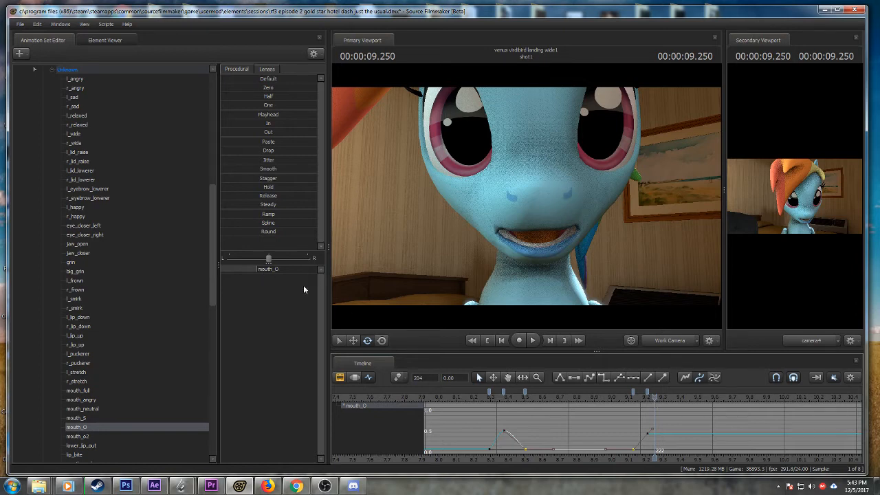
left_click_drag(654, 397, 662, 397)
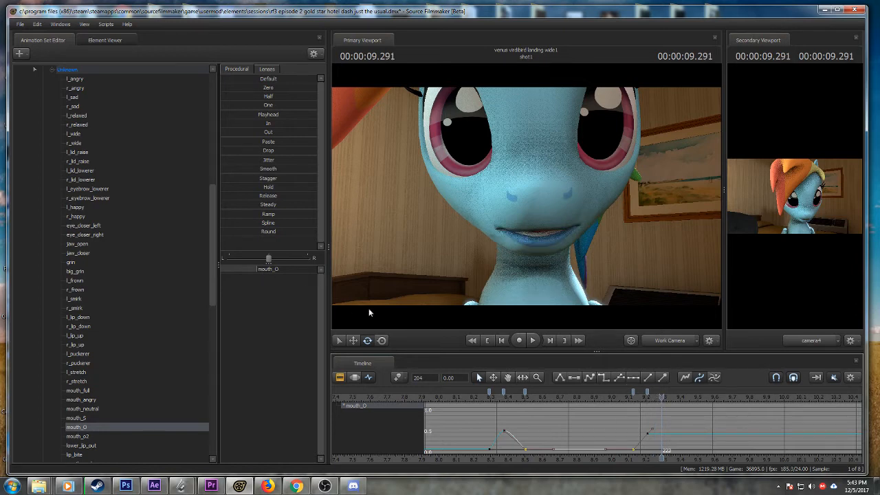
left_click_drag(260, 272, 222, 272)
- Play back the shot from just before 9.1 s to examine the mouth_O timing up to about 11 s
left_click(617, 397)
key("space")
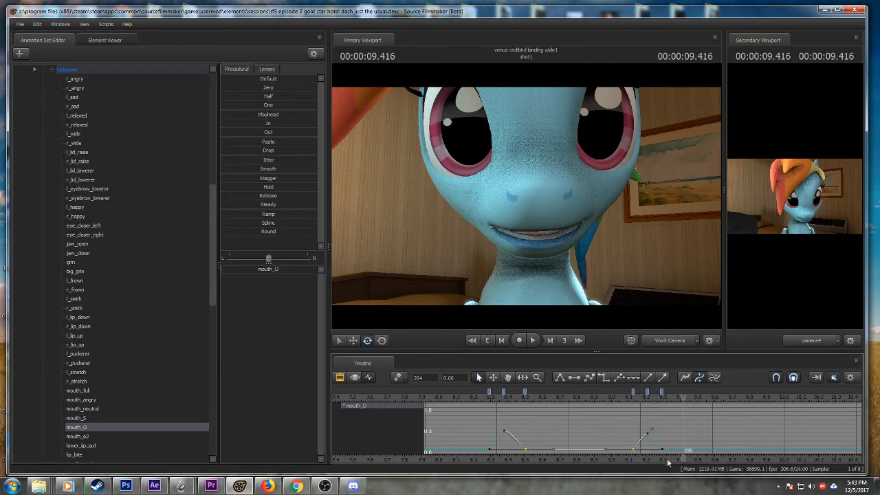
left_click_drag(661, 458, 535, 458)
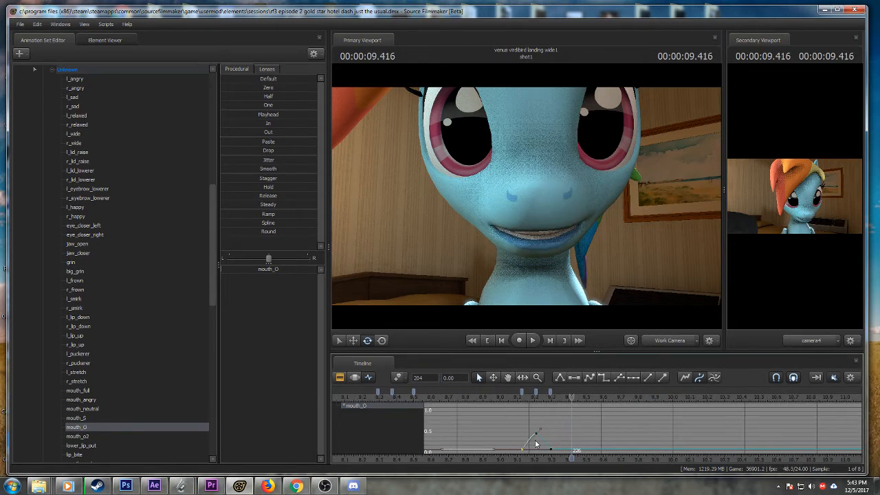
left_click(512, 400)
key("space")
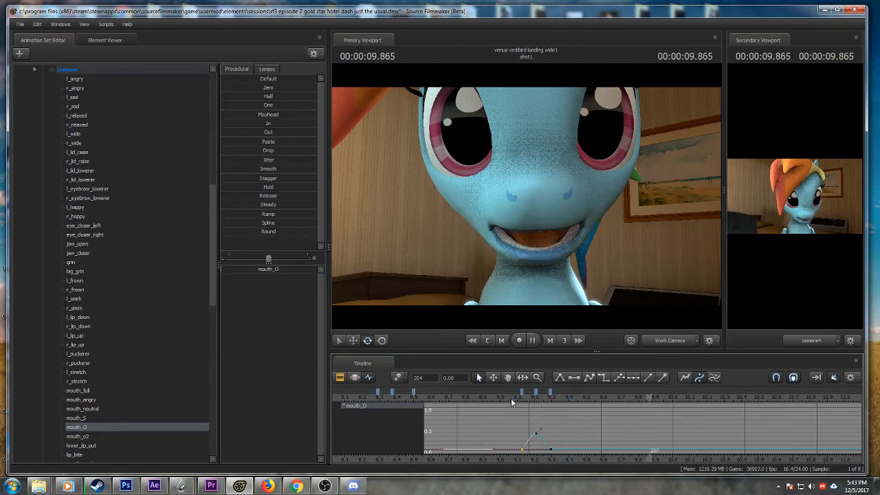
key("space")
scroll(626, 465, "down", 3)
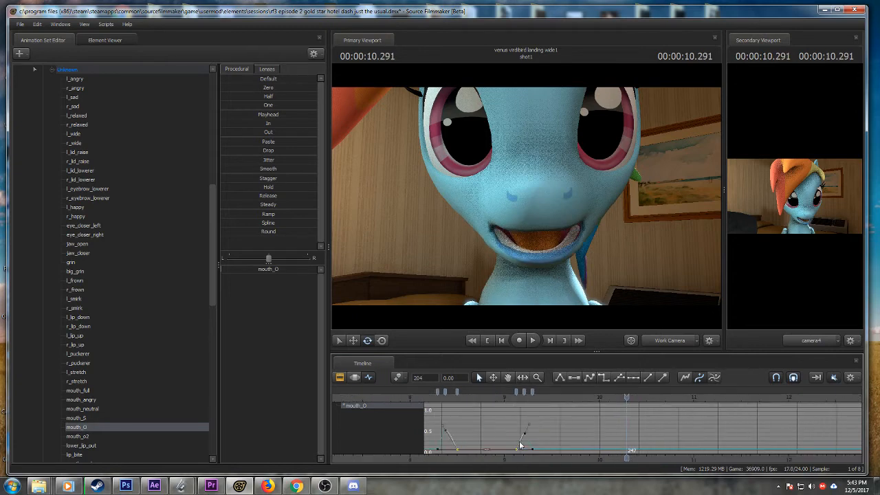
key("space")
- Key mouth_O at about 0.5 at 10.791 s
scroll(640, 458, "up", 3)
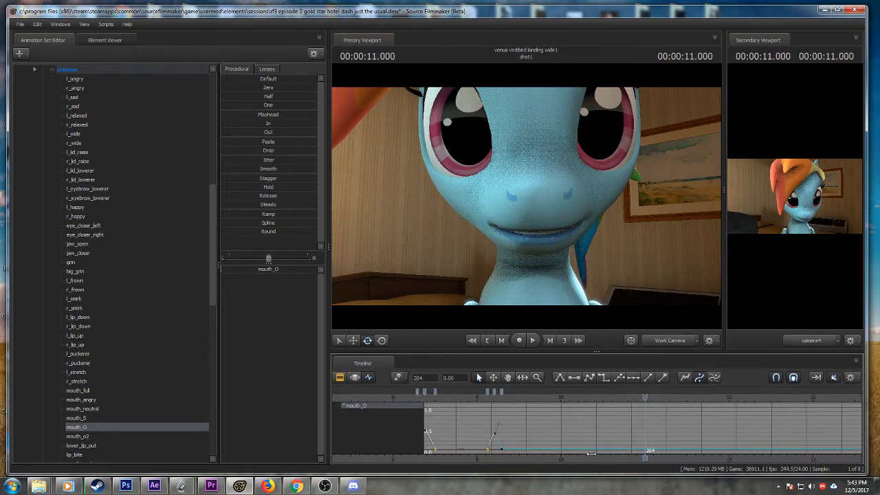
left_click(577, 398)
left_click_drag(579, 398, 591, 399)
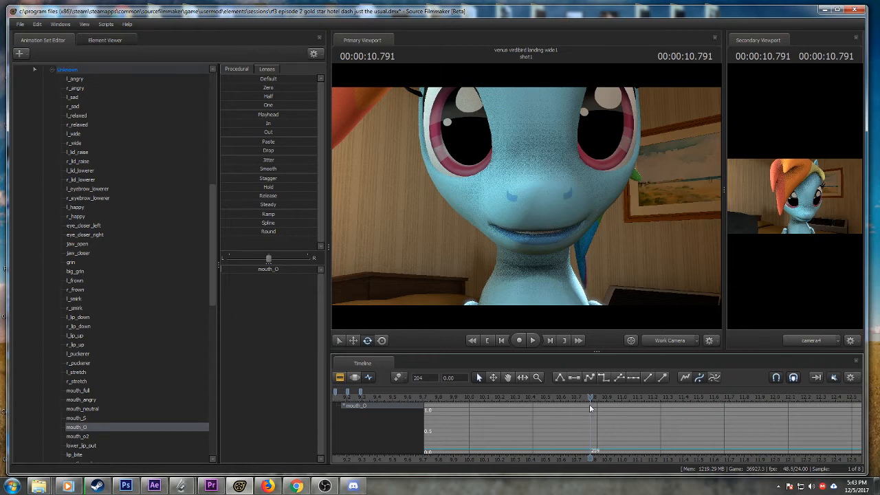
mouse_move(589, 396)
left_mouse_down()
mouse_move(572, 397)
mouse_move(590, 396)
left_mouse_up()
left_click_drag(243, 270, 267, 270)
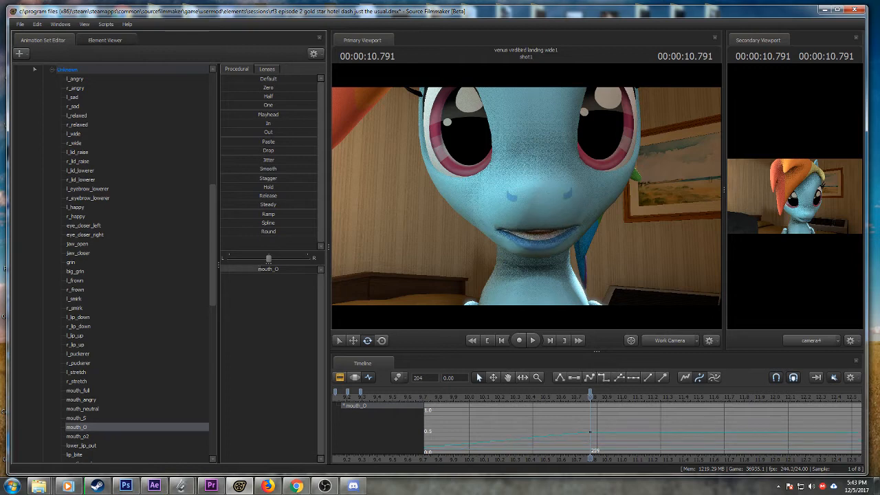
- Key mouth_O at 0 at 10.750 s and apply linear tangents to the keys at 9.291 s and 10.750 s
left_click_drag(590, 397, 581, 399)
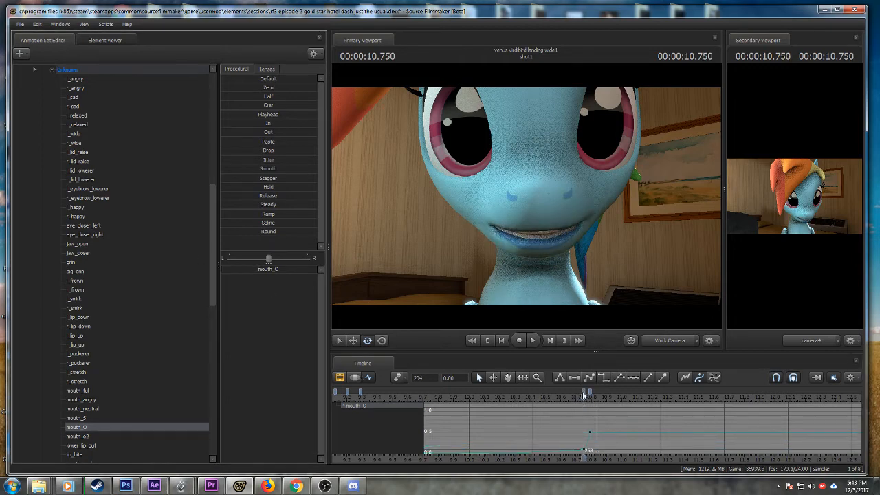
left_click(583, 392)
left_click(360, 392, "ctrl")
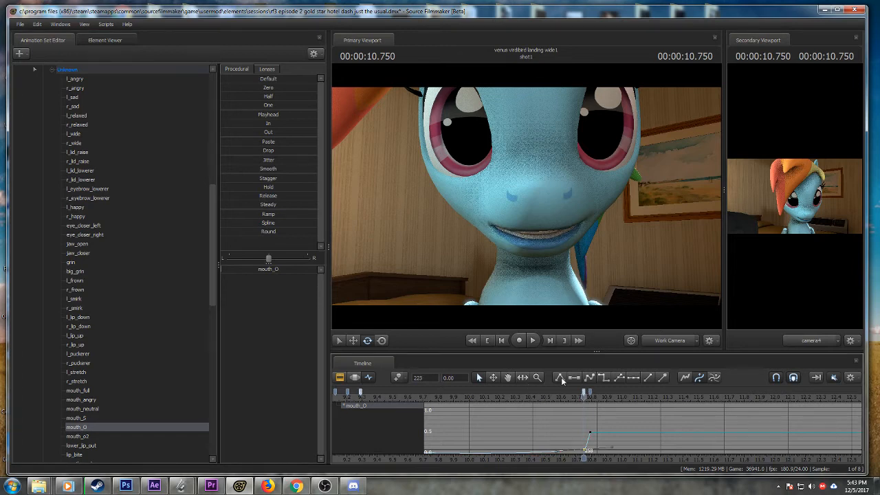
- Key mouth_O at 0 at 10.875 s and play back the movement from about 10.6 s and on past 11.2 s
left_click_drag(583, 397, 603, 398)
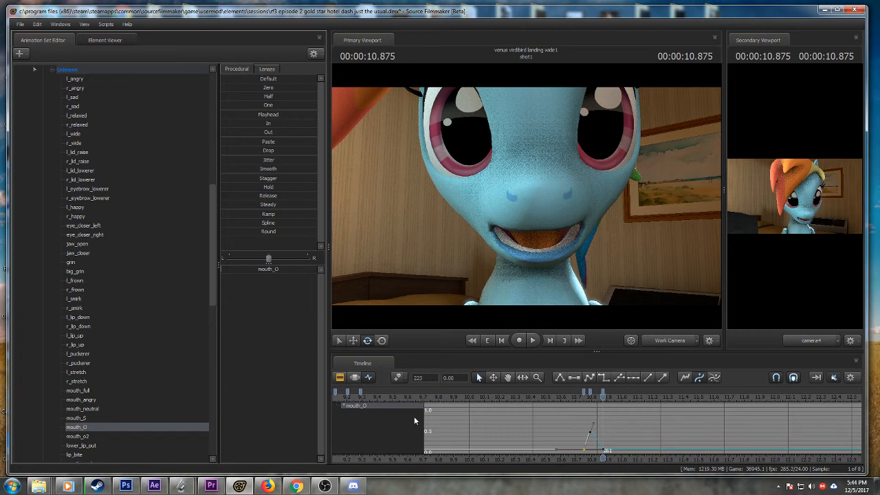
left_click(560, 398)
key("space")
key("space")
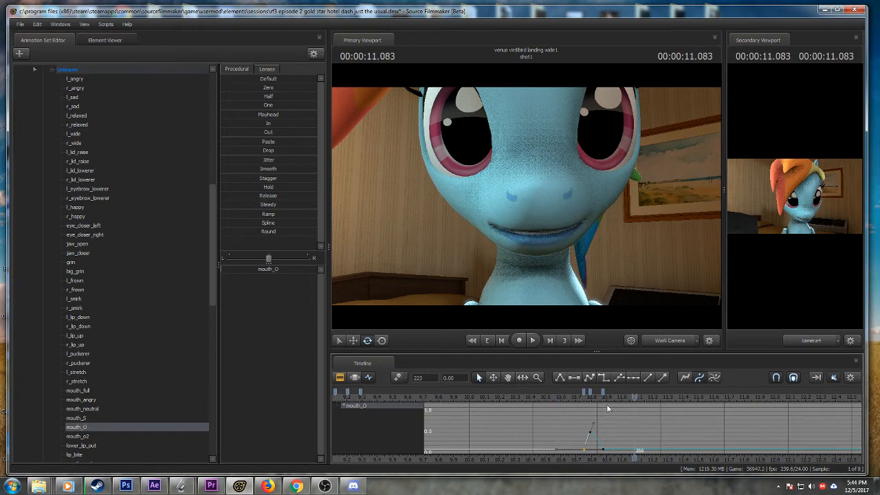
left_click_drag(634, 399, 654, 399)
key("space")
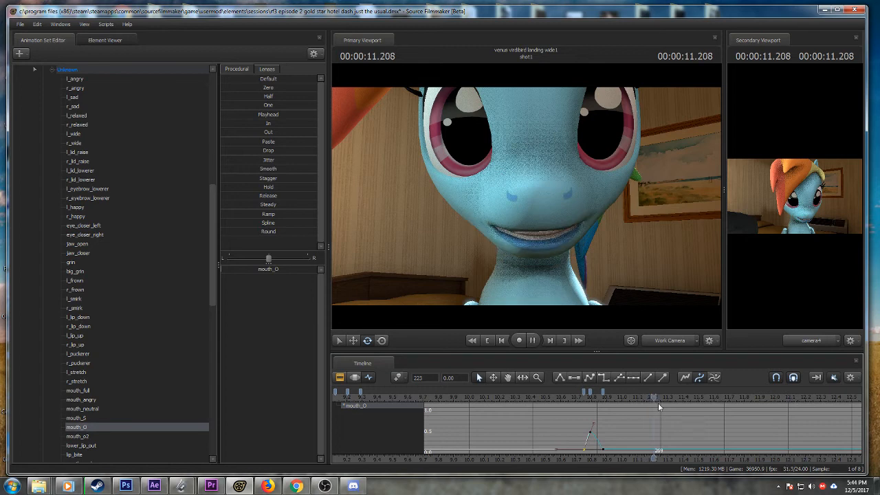
- Key mouth_O at about 0.5 on frame 276 and at 0 on frame 274
key("space")
middle_click_drag(677, 434, 576, 426)
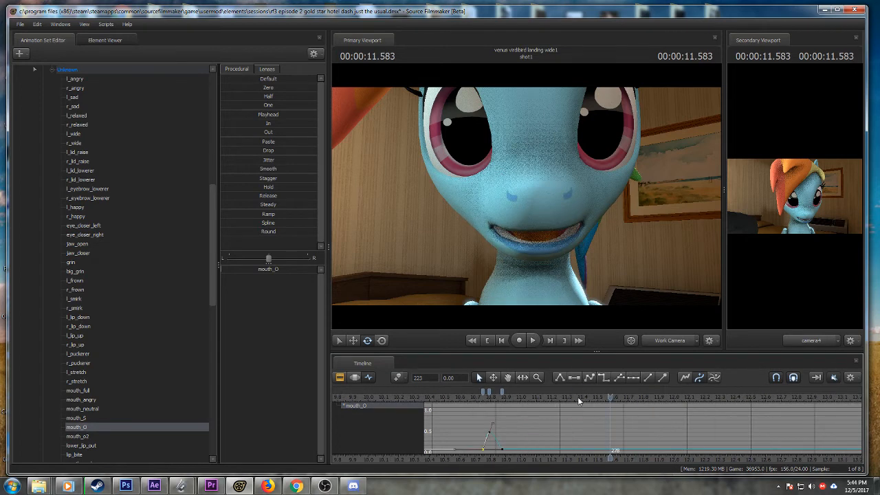
left_click(591, 397)
left_click_drag(591, 397, 596, 397)
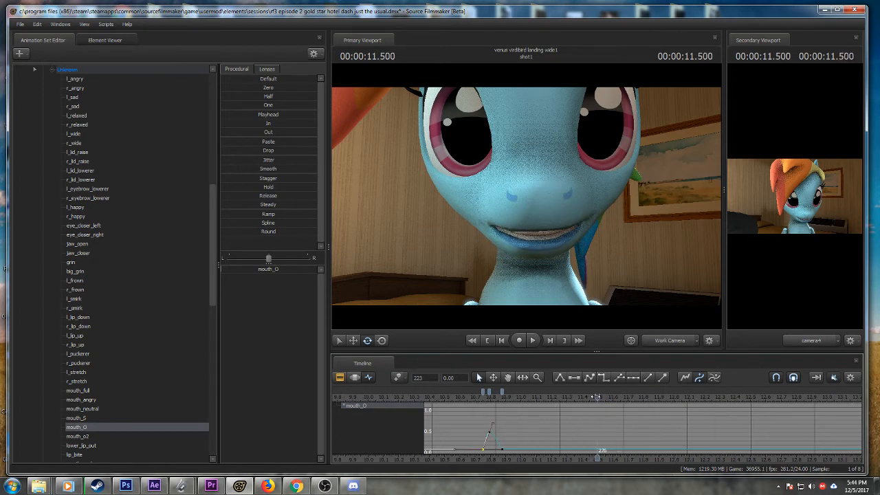
left_click_drag(251, 270, 323, 286)
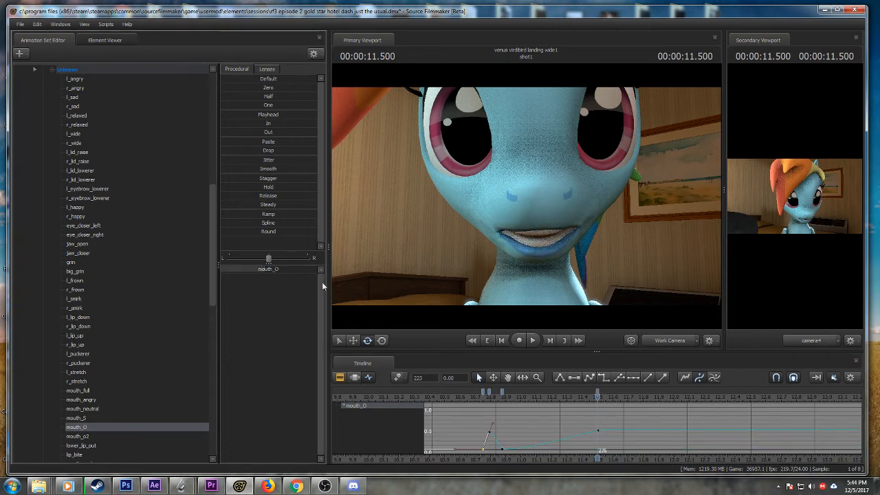
left_click_drag(592, 396, 585, 397)
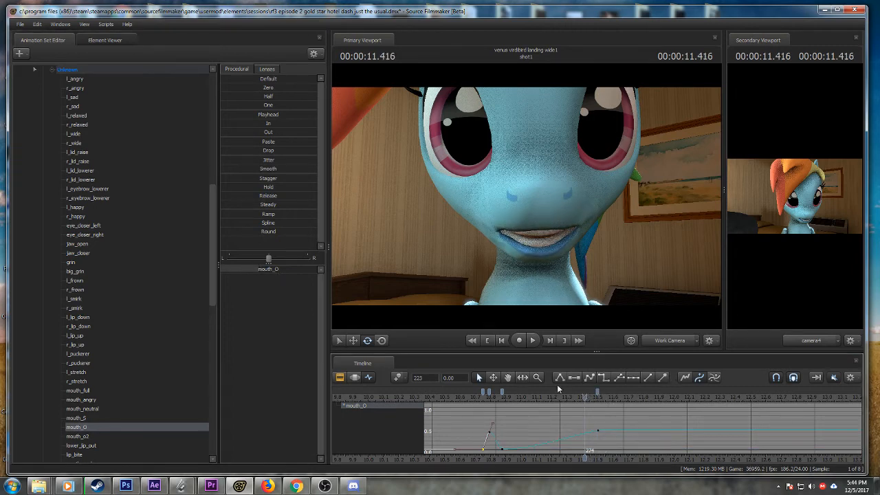
left_click_drag(261, 269, 222, 273)
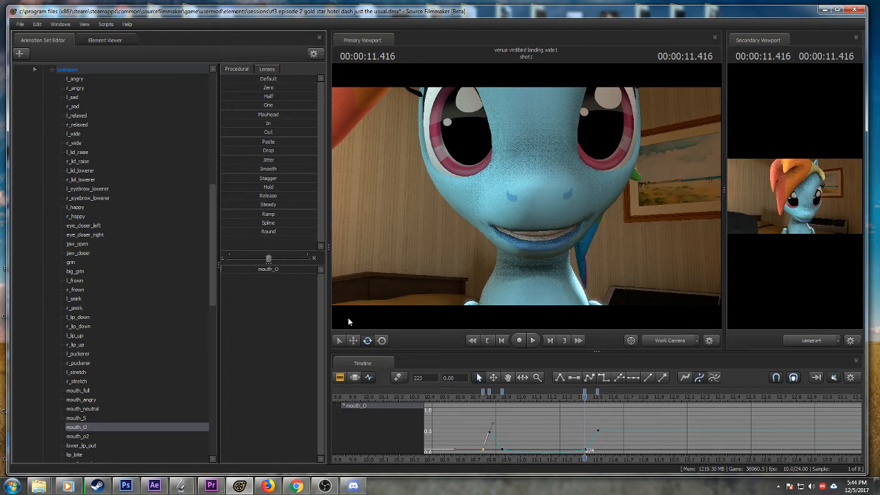
- Apply linear tangents to the mouth_O keys at frames 261 and 274, and key mouth_O at 0 on frame 279
left_click(581, 392)
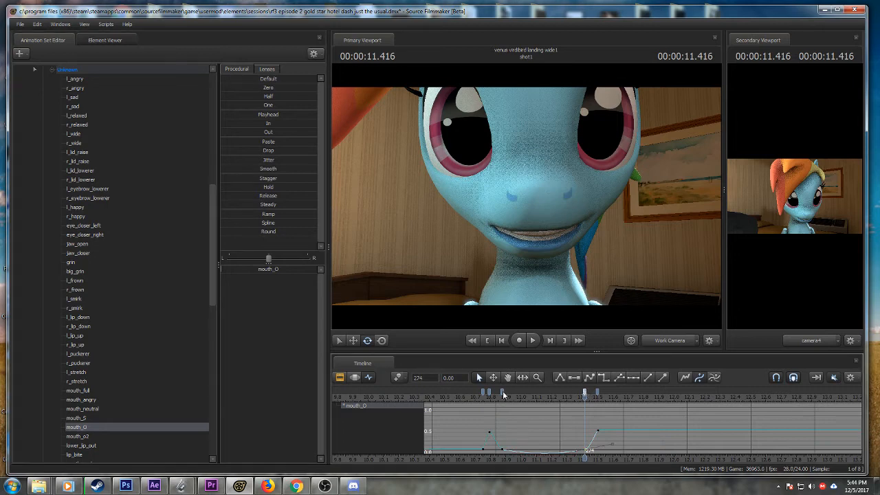
left_click(503, 391, "shift")
left_click(561, 376)
left_click_drag(585, 397, 617, 399)
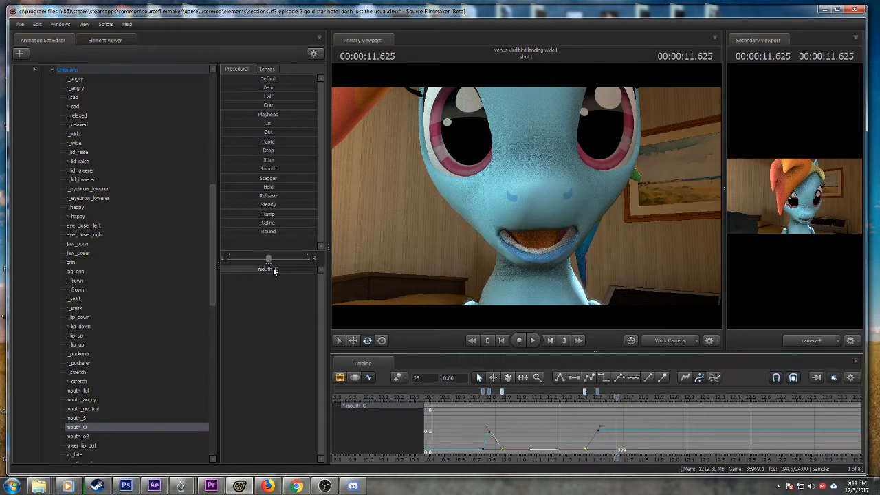
left_click_drag(274, 269, 174, 258)
- Play ahead to find the next closure, and key mouth_O at about 0.5 on frame 285 and at 0 on frame 284
scroll(569, 391, "down", 2)
key("space")
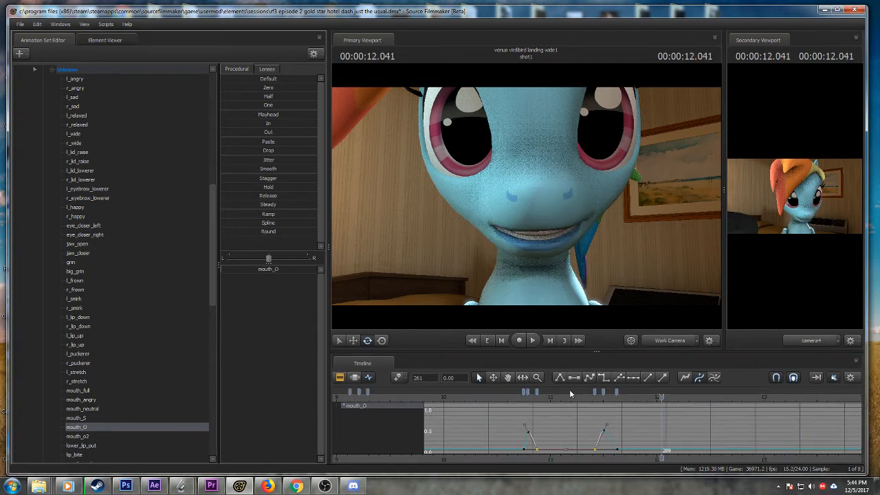
left_click_drag(615, 399, 643, 399)
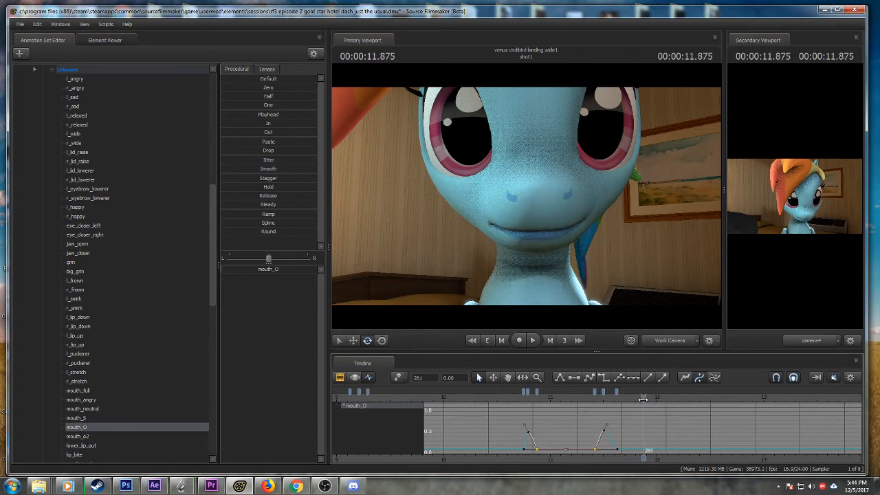
left_click_drag(240, 269, 283, 270)
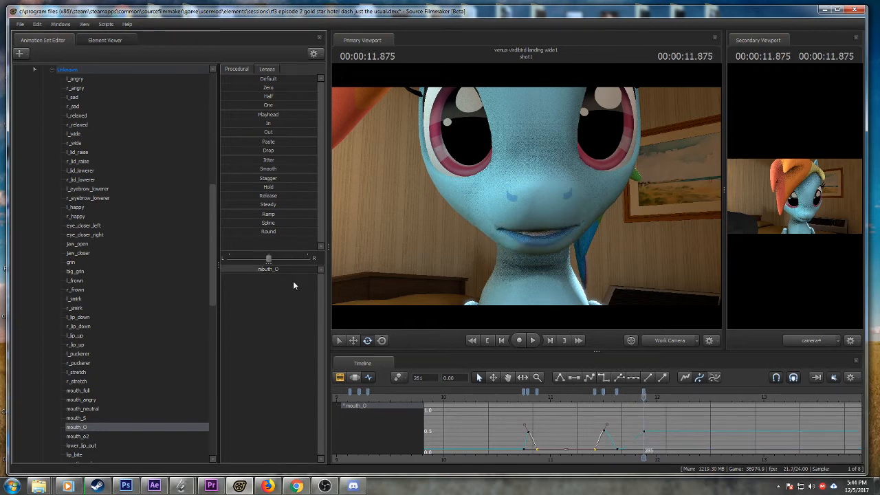
scroll(628, 432, "up", 4)
left_click_drag(643, 400, 634, 400)
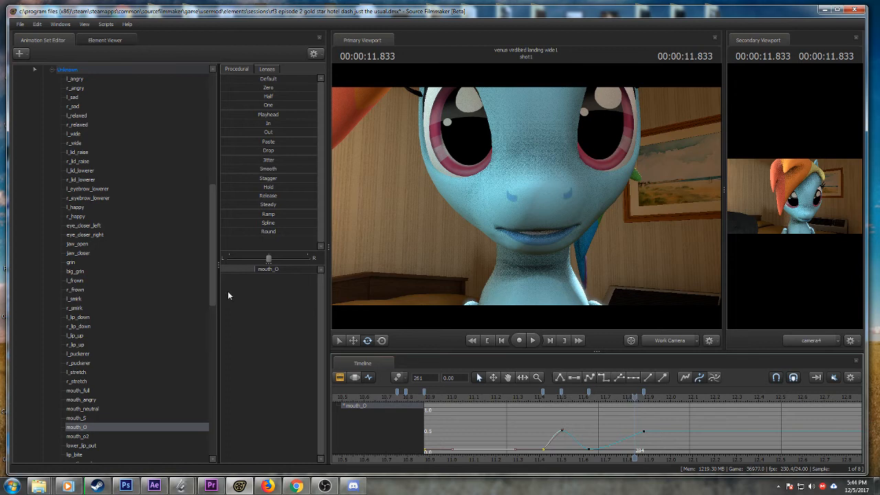
left_click_drag(256, 269, 194, 268)
- Apply linear tangents to the mouth_O keys at frames 279 and 284, and key mouth_O at 0 on frame 288
left_click(636, 392)
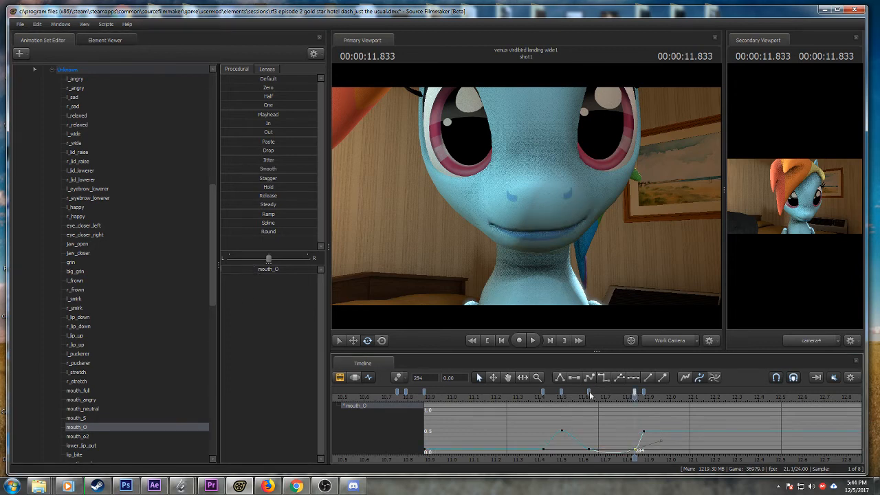
left_click(589, 392, "ctrl")
left_click(561, 377)
left_click_drag(614, 403, 671, 400)
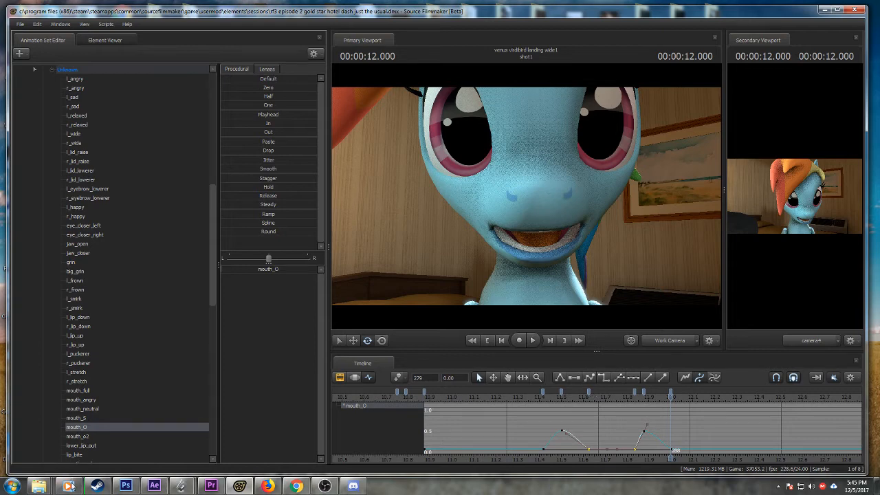
- Skip forward several tracks in Windows Media Player
mouse_move(68, 486)
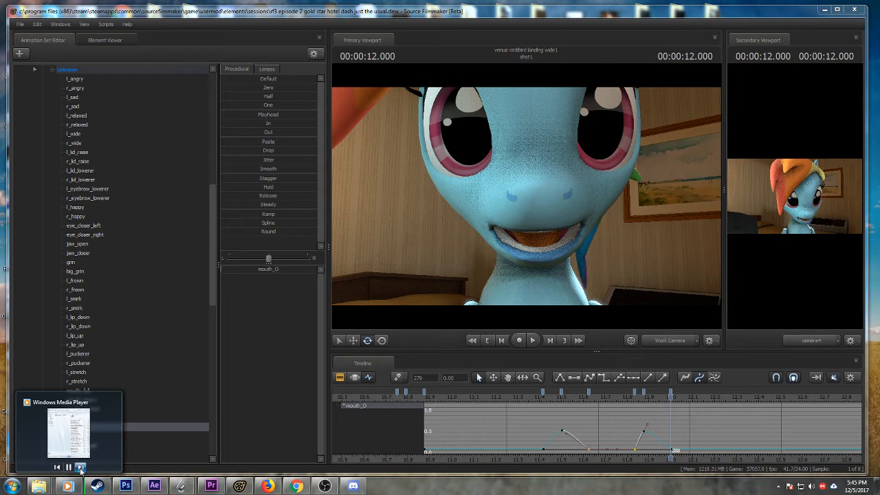
left_click(81, 470)
left_click(81, 470)
left_click(81, 470)
left_click(80, 469)
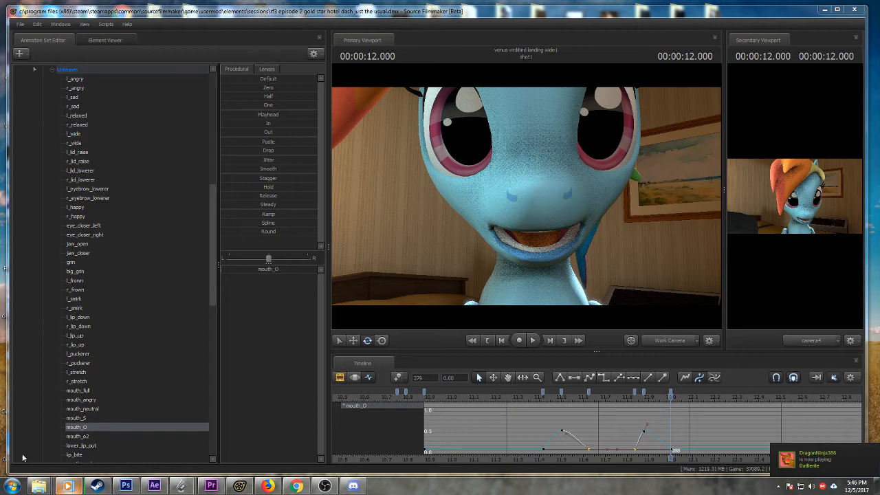
mouse_move(67, 484)
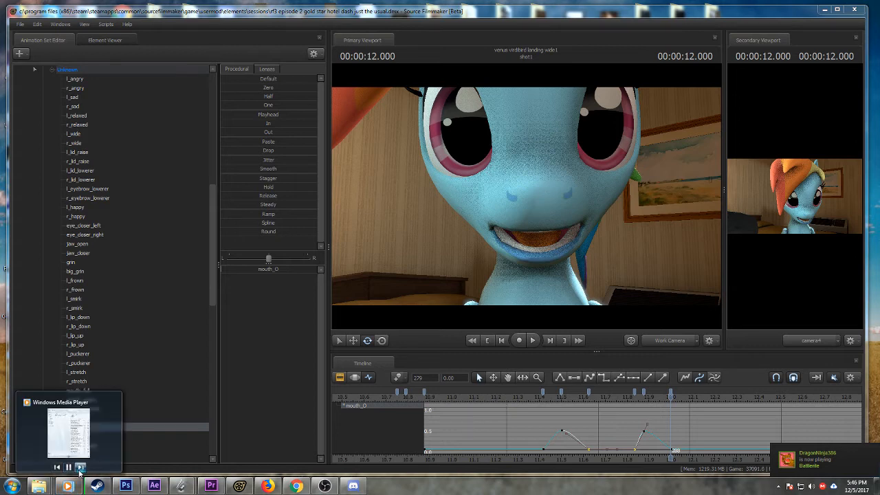
- Replay and scrub the shot between about 11.3 and 12.1 seconds to check the mouth movement and its timing
left_click(521, 396)
key("space")
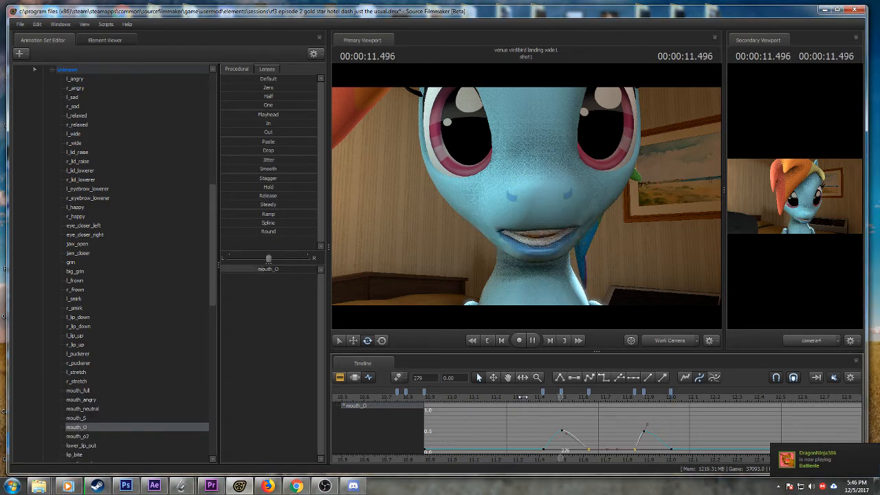
key("space")
middle_click_drag(639, 458, 597, 448)
scroll(594, 444, "down", 1)
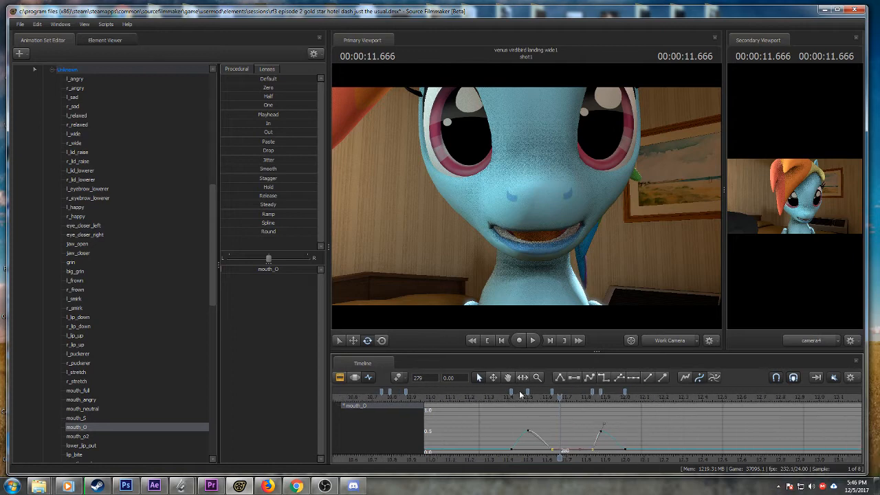
left_click(504, 396)
key("space")
key("space")
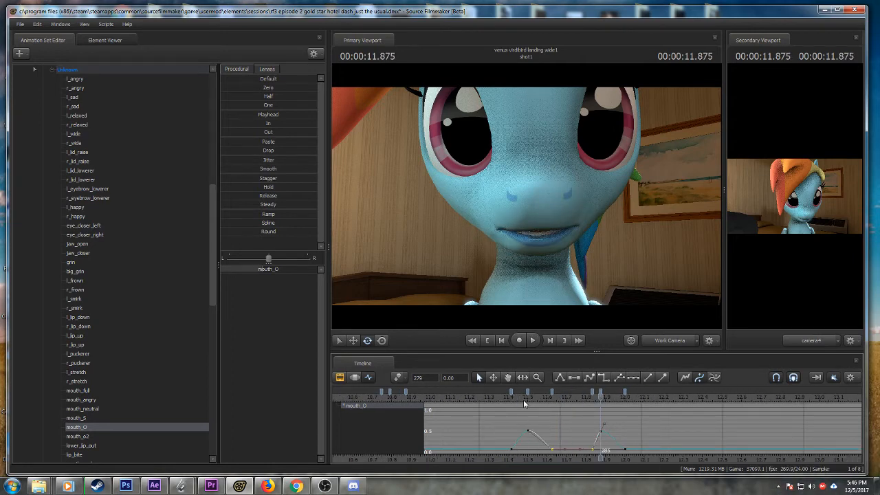
key("space")
key("space")
left_click(500, 398)
key("space")
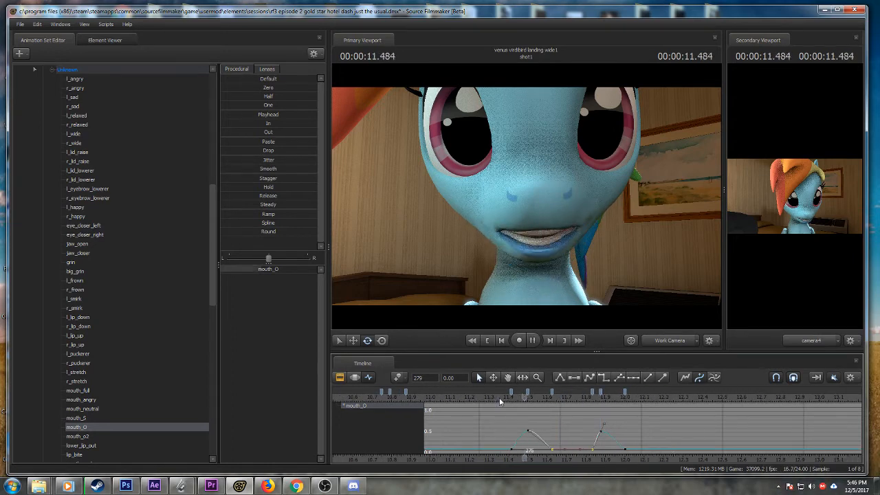
key("space")
left_click(485, 396)
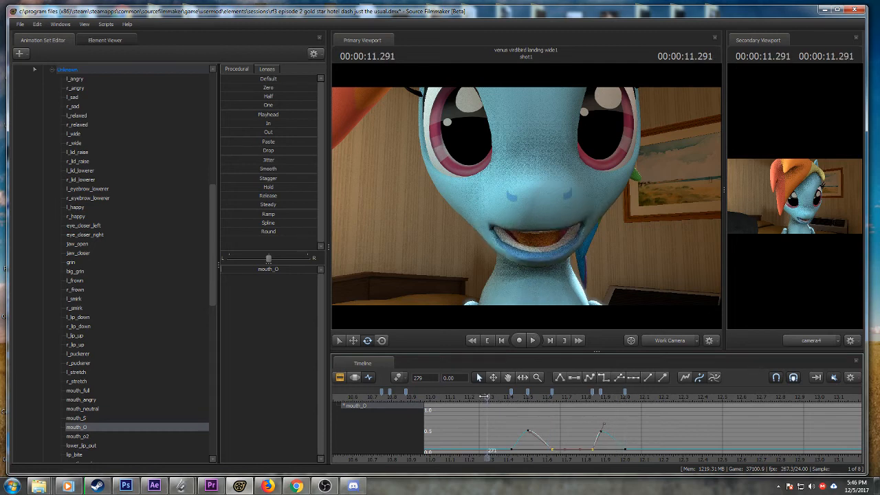
key("space")
key("space")
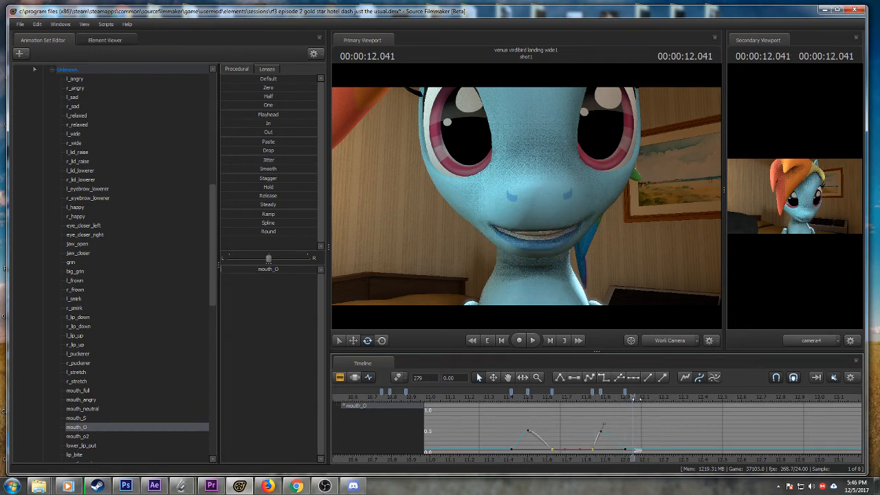
left_click_drag(633, 399, 649, 399)
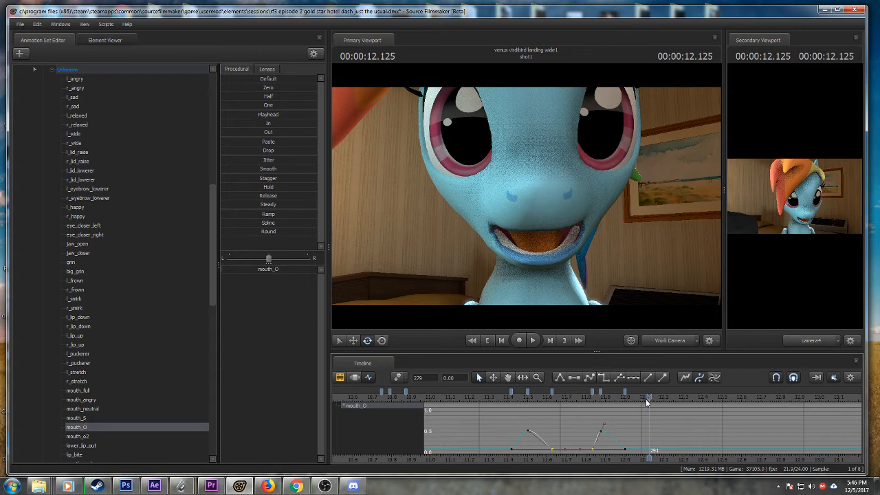
left_click(503, 397)
key("space")
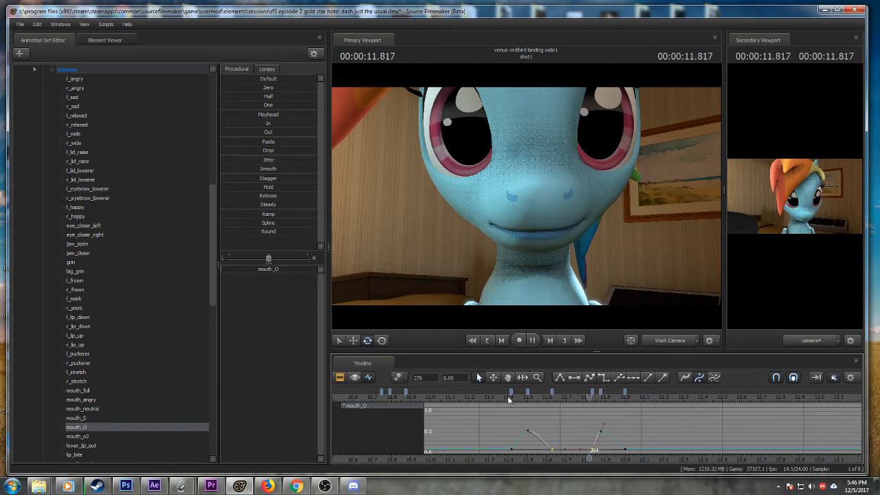
key("space")
- Key mouth_O at about 0.5 on frame 293 and at 0 on frame 291
scroll(613, 420, "up", 1)
left_click_drag(605, 402, 664, 405)
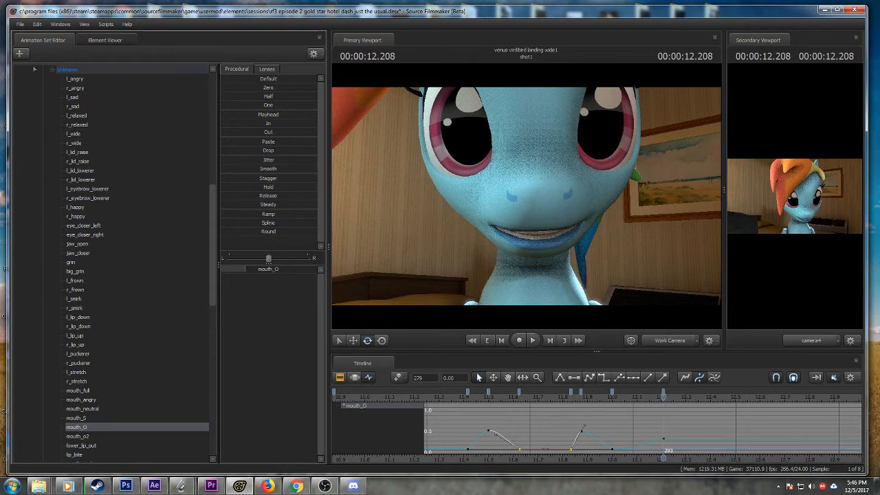
left_click(653, 400)
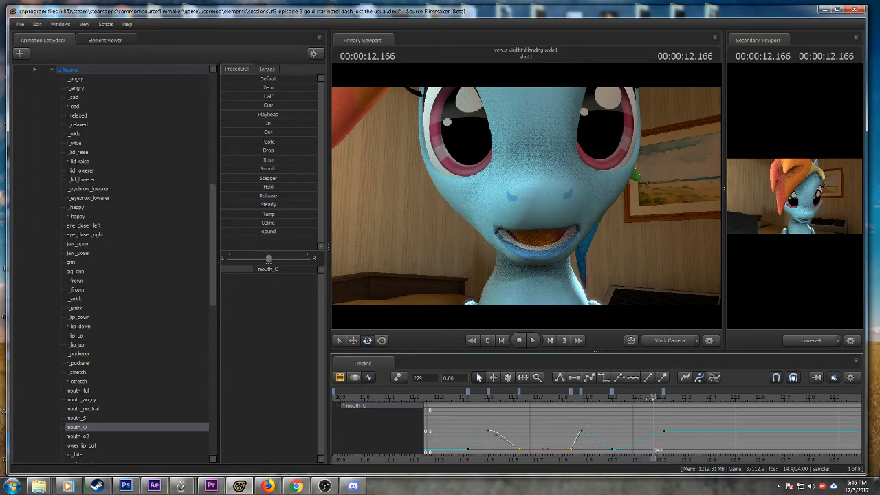
key("Left")
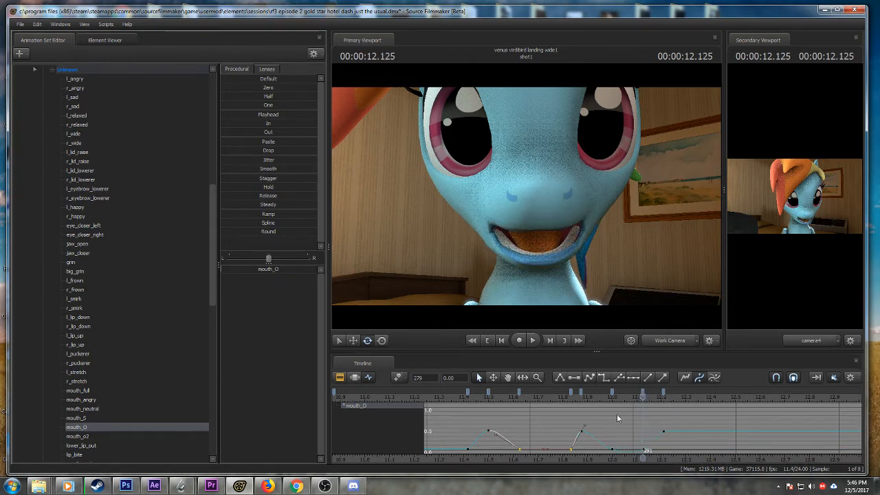
- Apply linear tangents to the mouth_O keys at frames 288 and 291
left_click(613, 393)
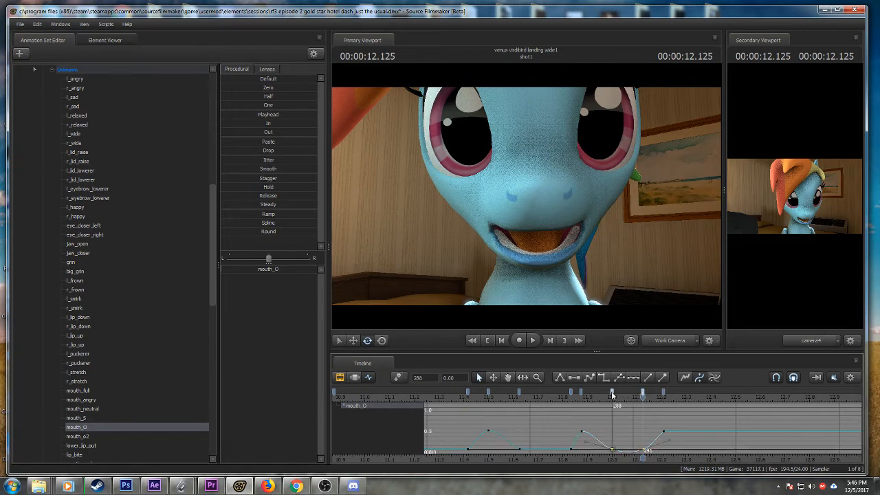
left_click(560, 378)
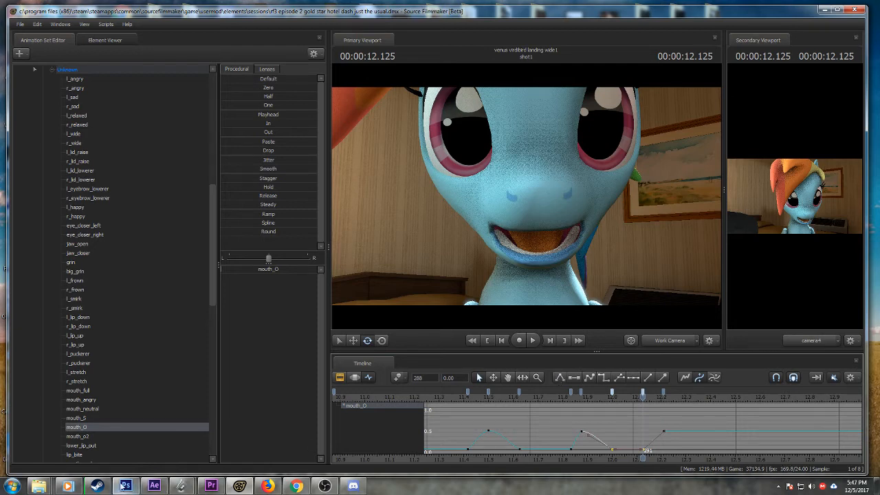
- Skip through more tracks in Windows Media Player to change the background music
mouse_move(67, 486)
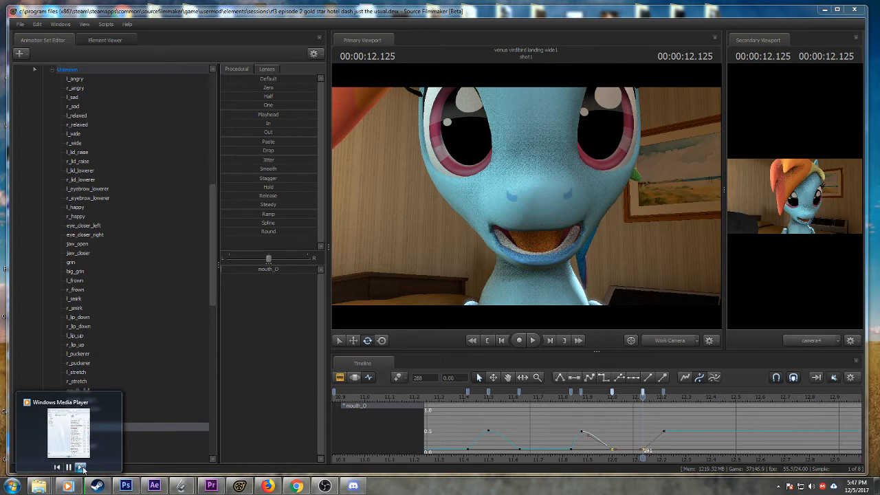
left_click(468, 398)
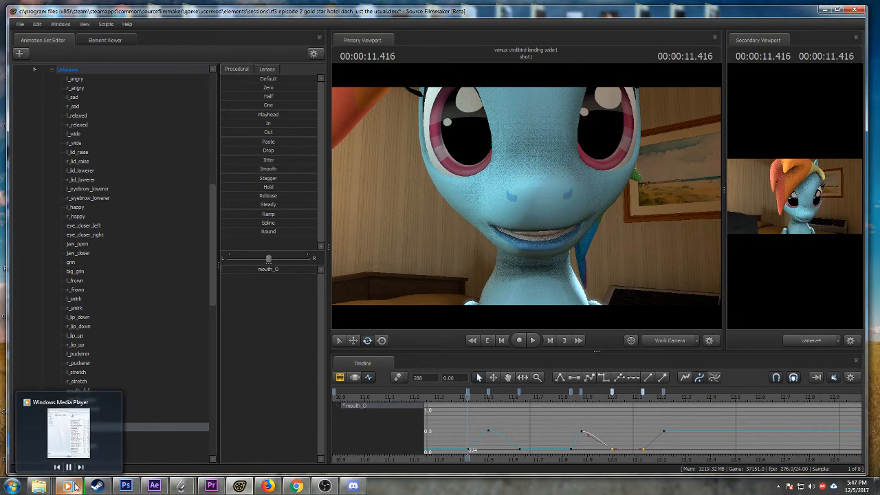
left_click(81, 469)
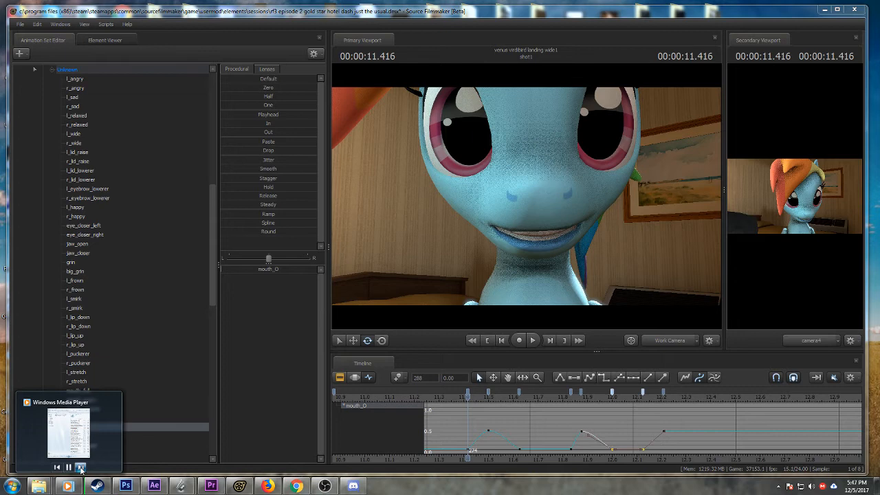
left_click(81, 469)
left_click(81, 469)
left_click(79, 468)
left_click(80, 469)
left_click(80, 469)
left_click(79, 468)
left_click(79, 468)
- Replay the shot from about 11.3 to 12.5 seconds to examine the keyed mouth shapes and the stretch after frame 293
left_click(455, 401)
key("space")
key("space")
key("space")
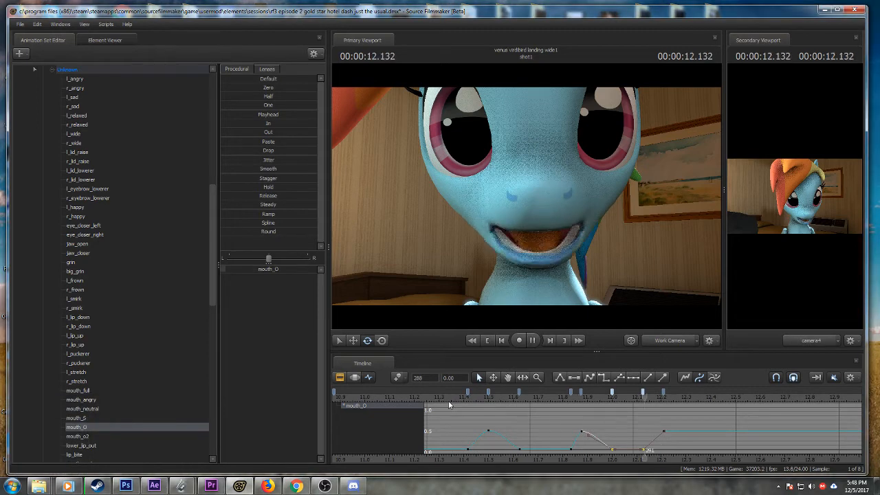
key("space")
key("space")
key("space")
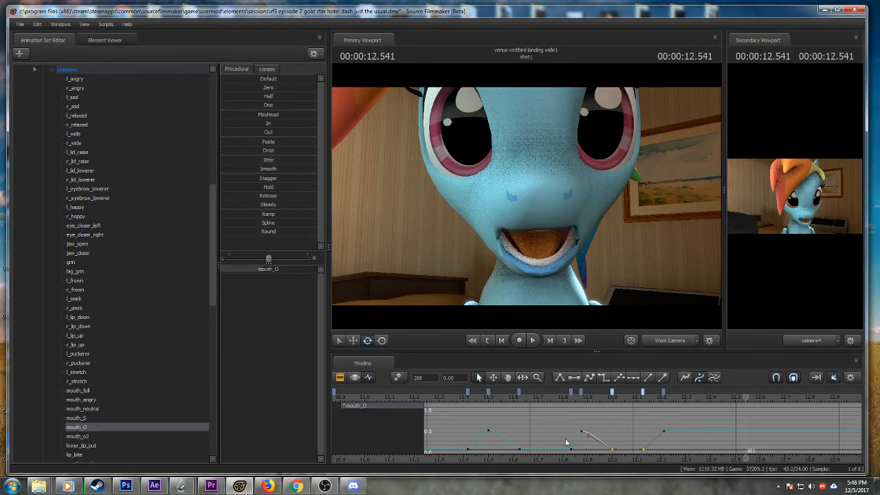
left_click(630, 397)
key("space")
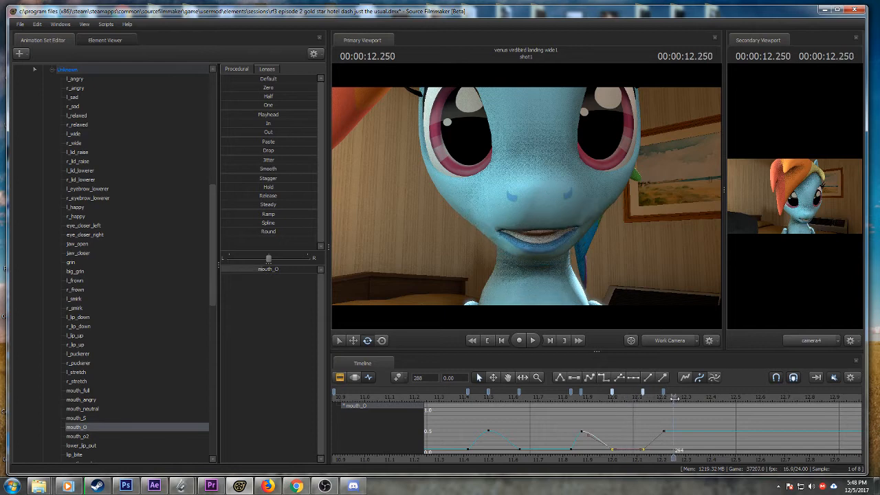
- Key mouth_O at 0 on frame 295 and replay the shot from about 11.8 to 13.2 seconds
left_click_drag(263, 269, 221, 270)
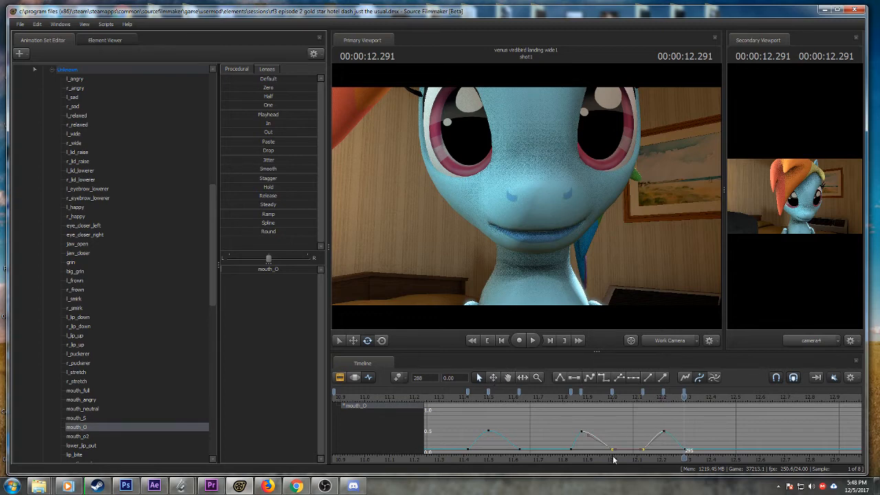
middle_click_drag(614, 459, 529, 447)
scroll(530, 448, "down", 2)
left_click(522, 396)
key("space")
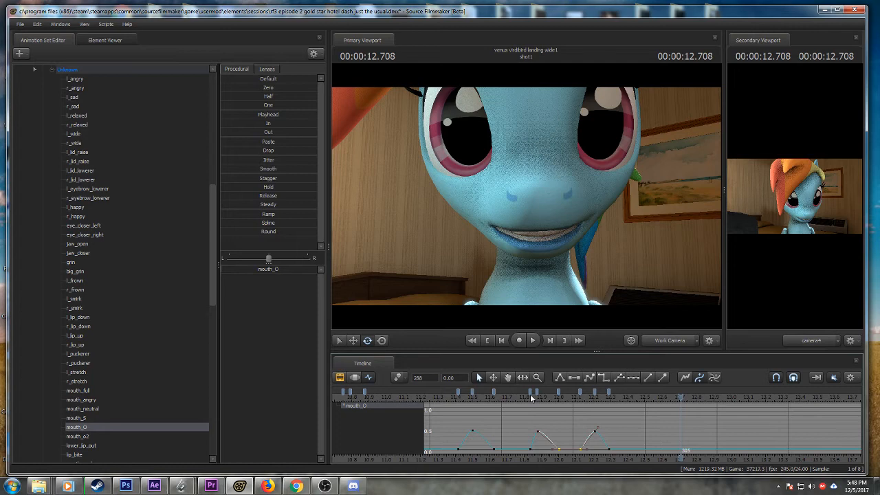
key("space")
key("space")
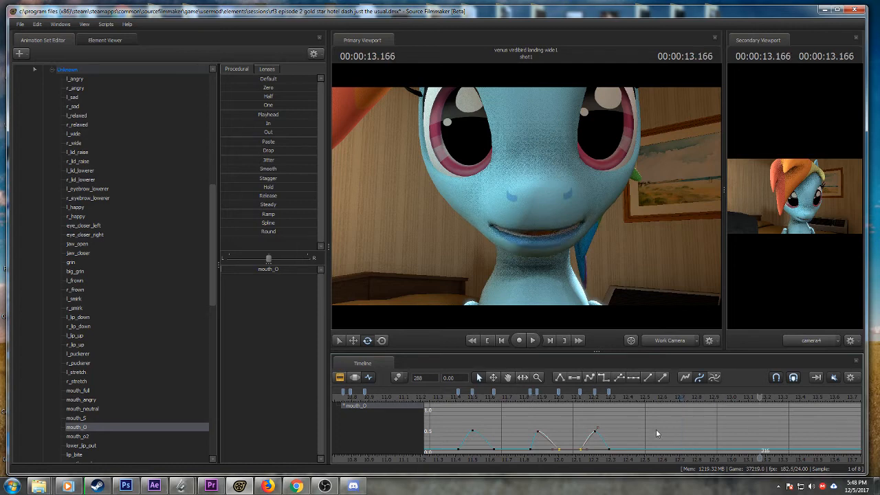
- Play the shot from about 13.2 to 13.6 seconds, examine the whole mouth_O curve, and dismiss the Windows color scheme dialog
scroll(667, 457, "down", 2)
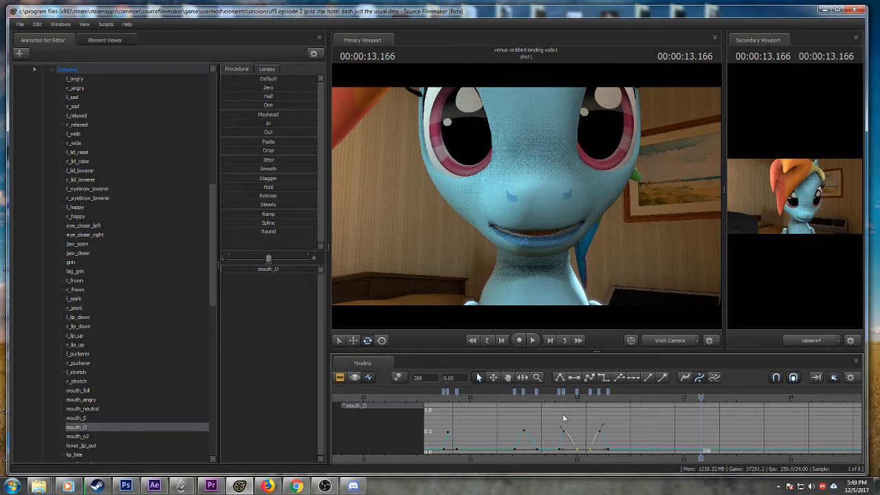
key("space")
key("space")
left_click_drag(664, 456, 661, 456)
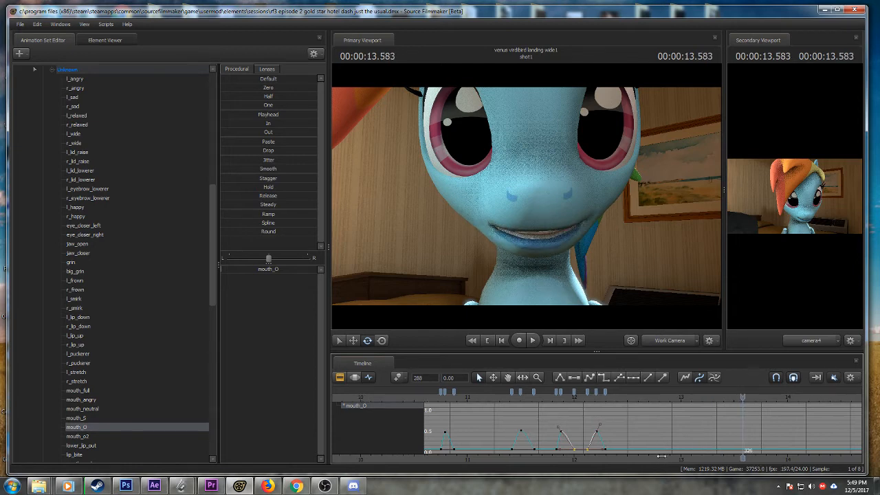
scroll(595, 441, "down", 3)
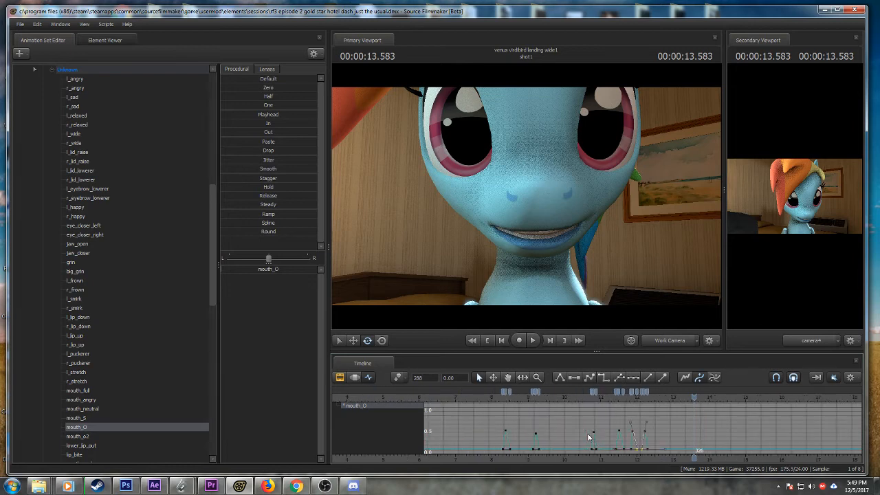
scroll(588, 436, "down", 2)
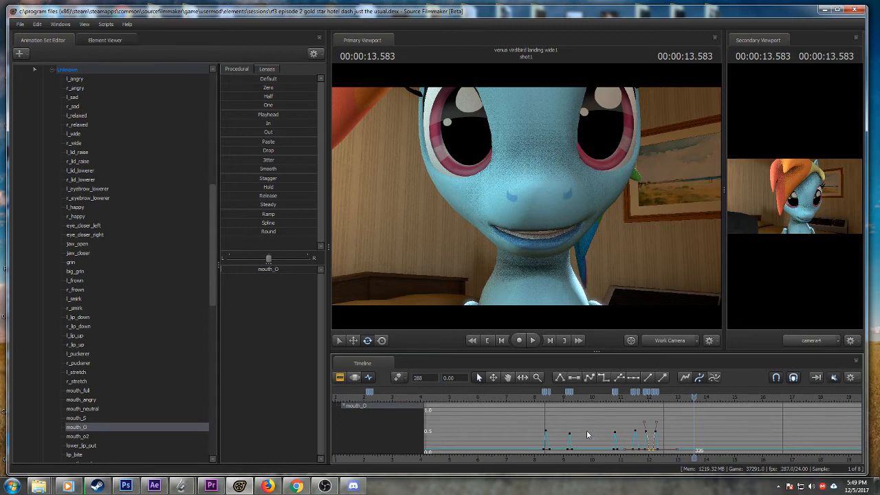
scroll(583, 426, "down", 2)
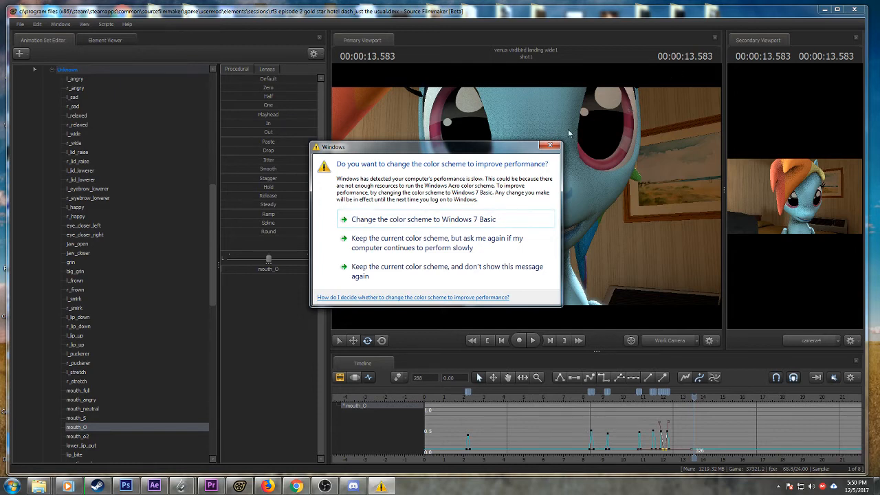
left_click(552, 146)
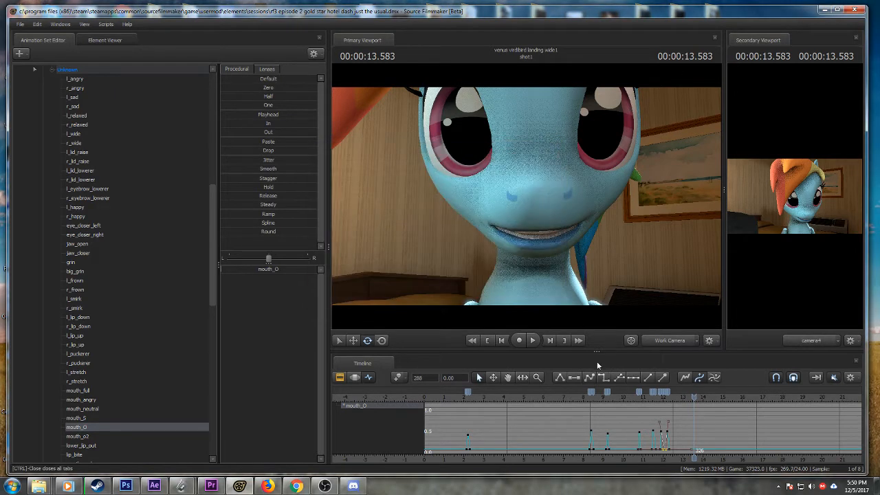
- Replay the shot from about 7.6 to 13.2 seconds, pausing along the way to examine the mouth shapes
left_click(575, 397)
key("space")
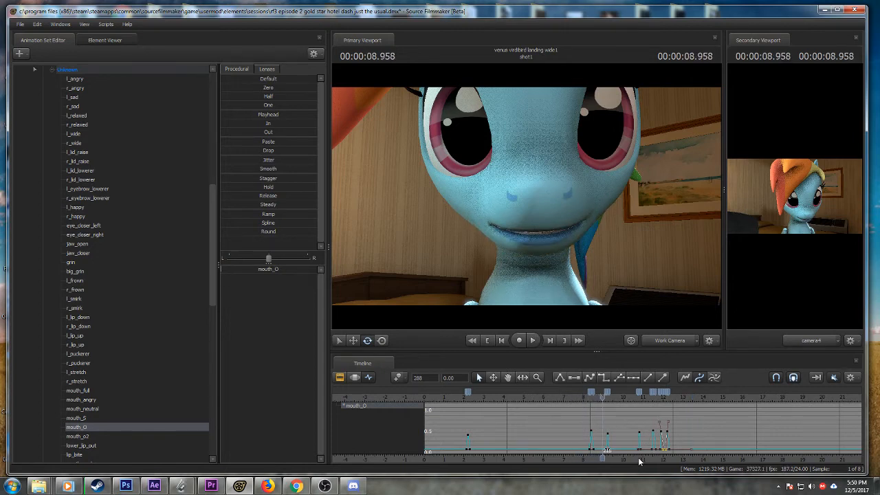
scroll(640, 459, "up", 2)
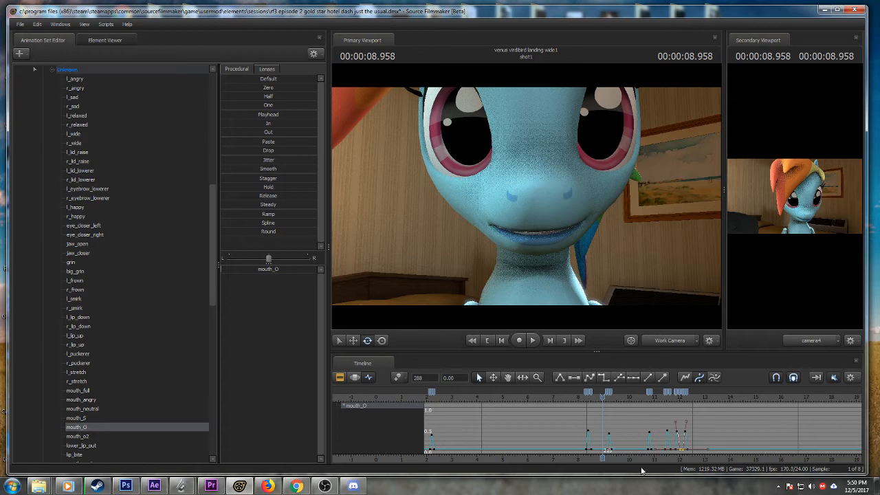
middle_click_drag(651, 461, 580, 452)
key("space")
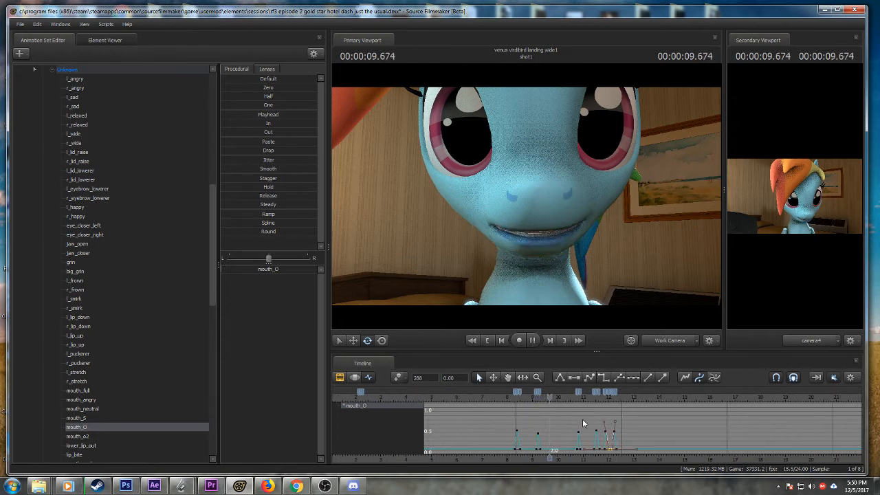
key("space")
scroll(653, 448, "up", 2)
key("space")
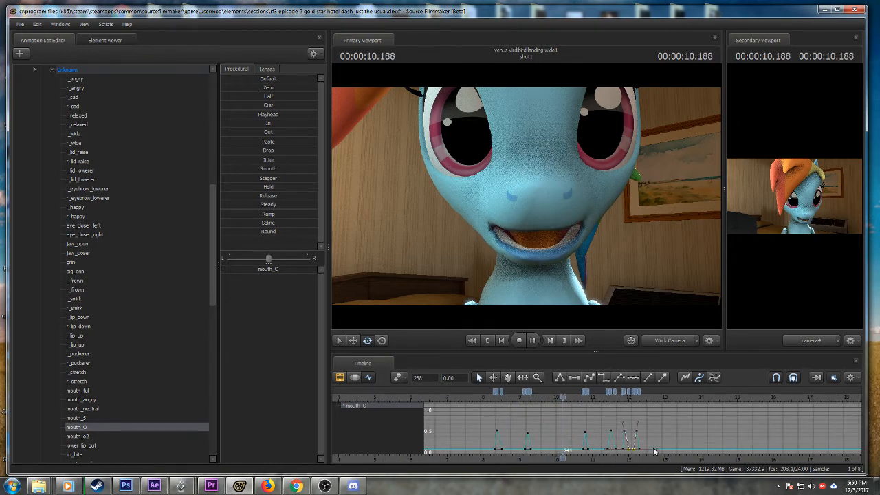
key("space")
key("space")
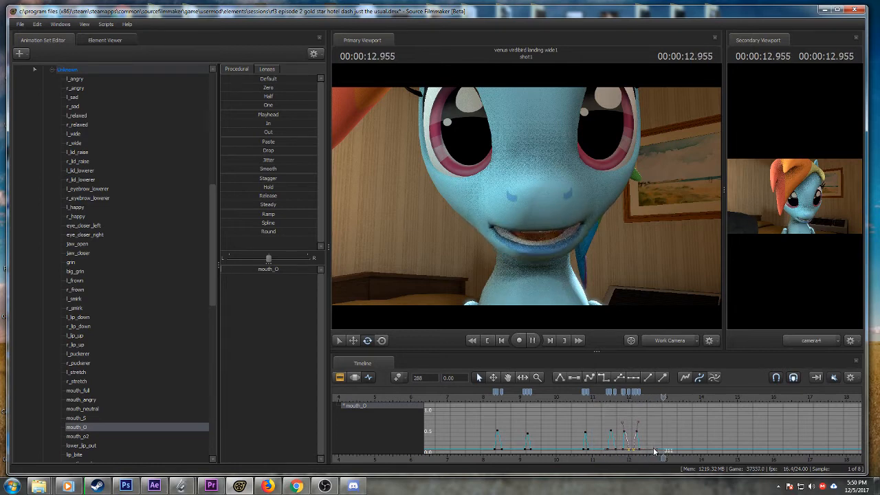
key("space")
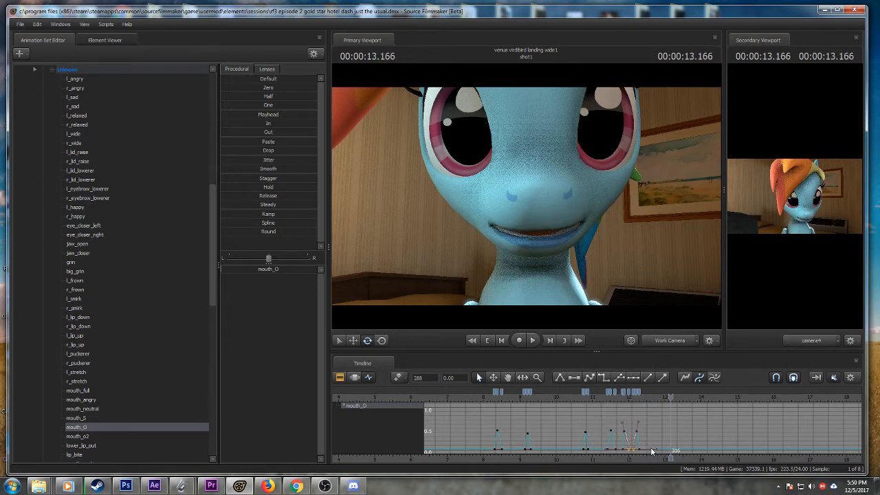
- Replay the shot from about 8.2 to 13.8 seconds to find where the next O mouth shape belongs
left_click(491, 398)
key("space")
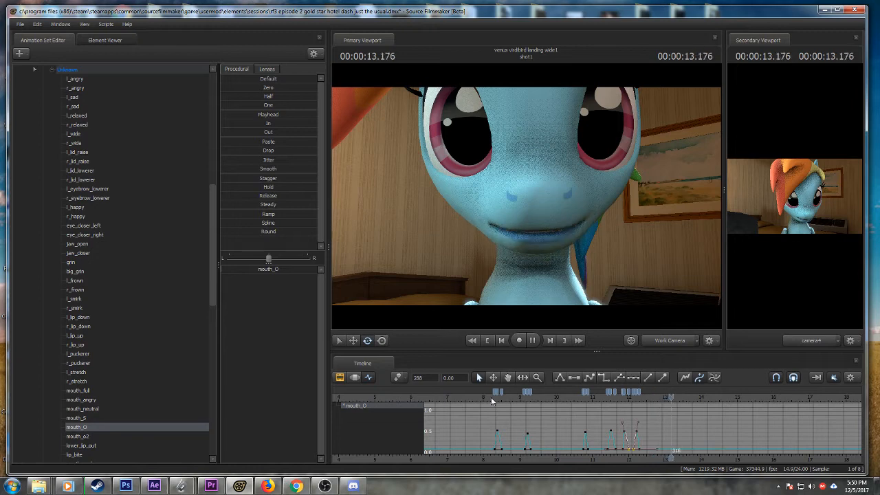
key("space")
middle_click_drag(630, 457, 540, 447)
scroll(521, 440, "up", 2)
key("space")
key("space")
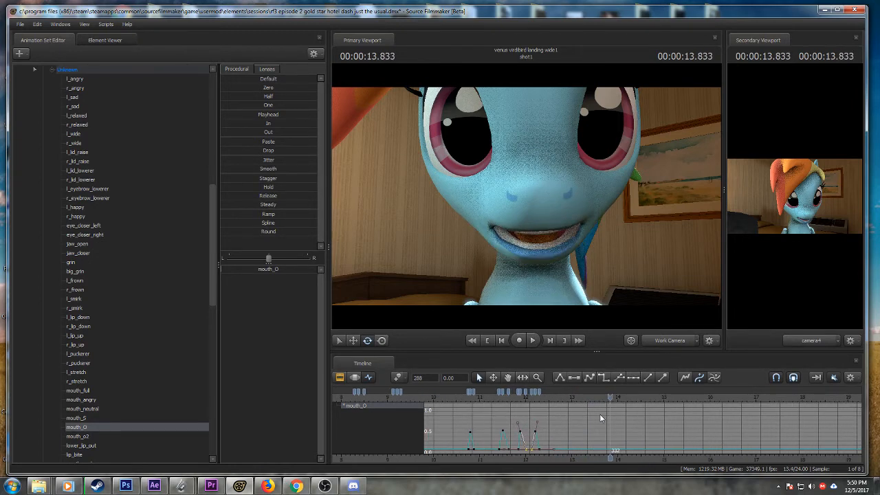
- Key mouth_O at about 0.4 on frame 329 and at 0 on frame 326
left_click_drag(584, 397, 604, 398)
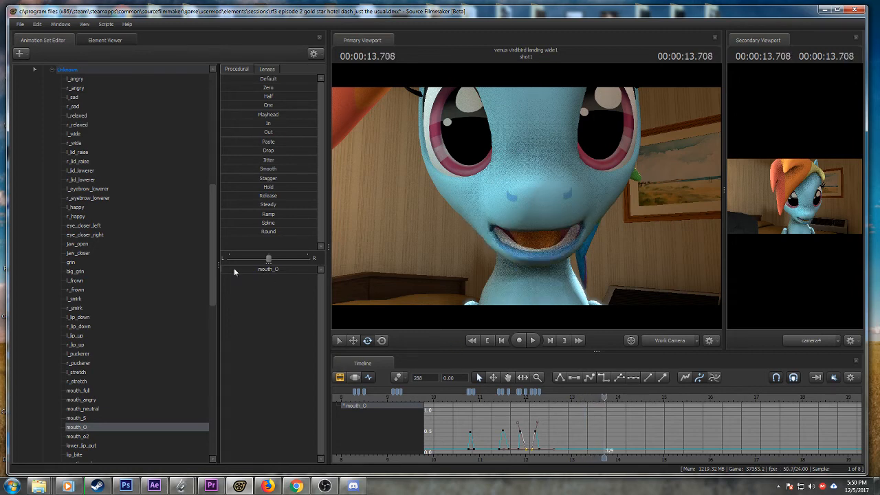
left_click_drag(234, 270, 254, 268)
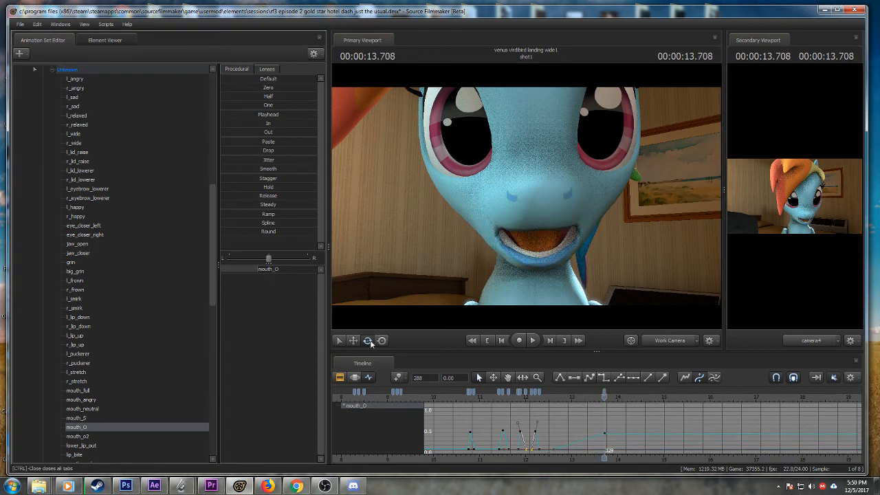
scroll(623, 408, "up", 2)
left_click_drag(604, 397, 596, 397)
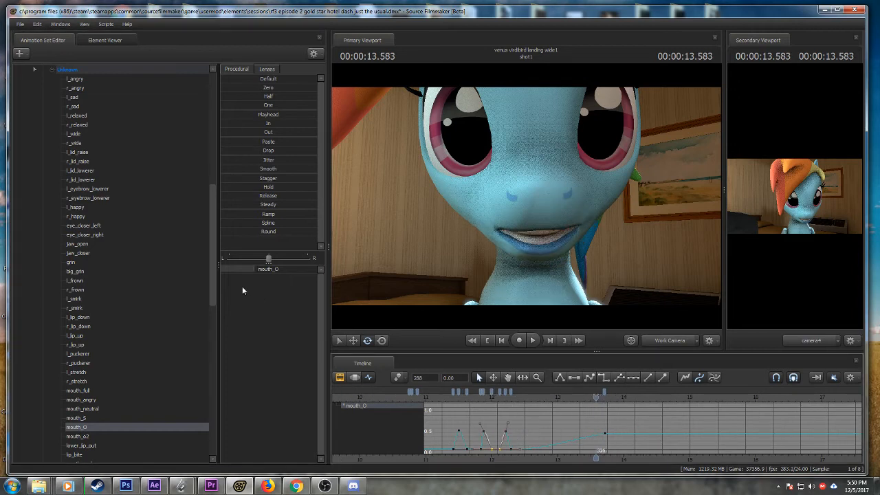
left_click_drag(254, 269, 223, 270)
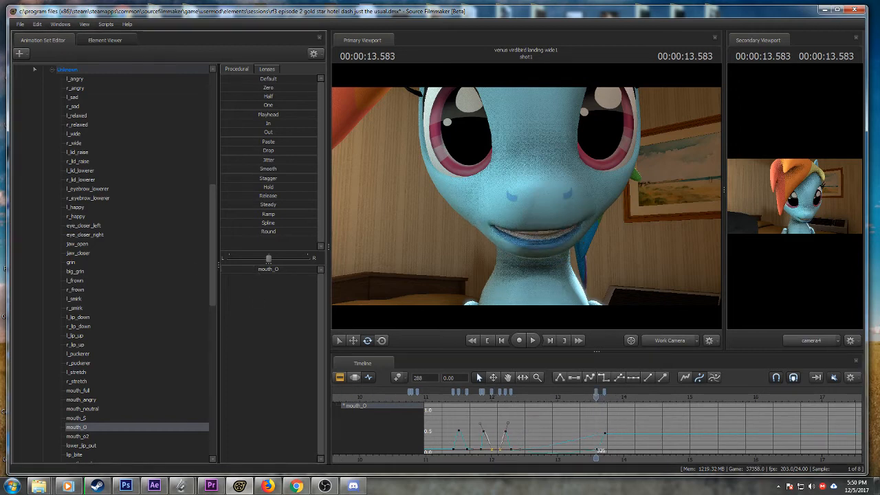
- Apply linear tangents to the mouth_O keys at frames 295 and 326
left_click(596, 393)
left_click(511, 392, "shift")
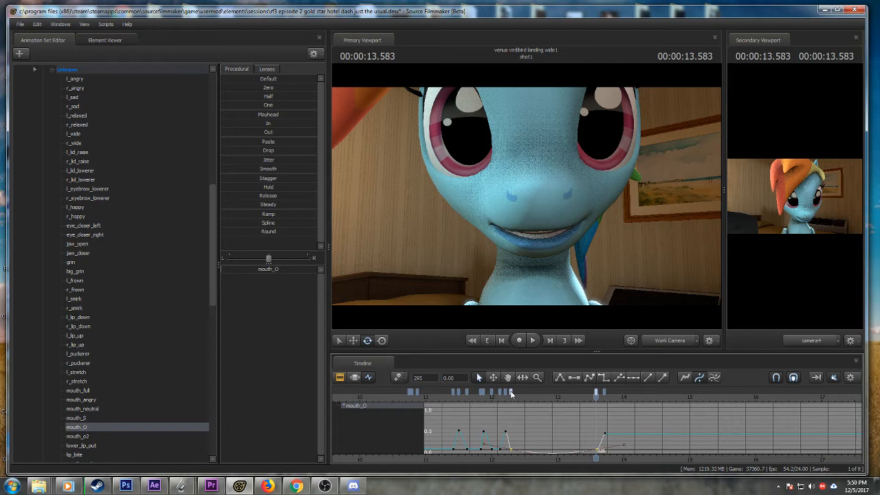
left_click(560, 377)
- Key mouth_O at 0 on frame 333 and replay the shot from about 13.5 seconds
left_click_drag(576, 398, 615, 398)
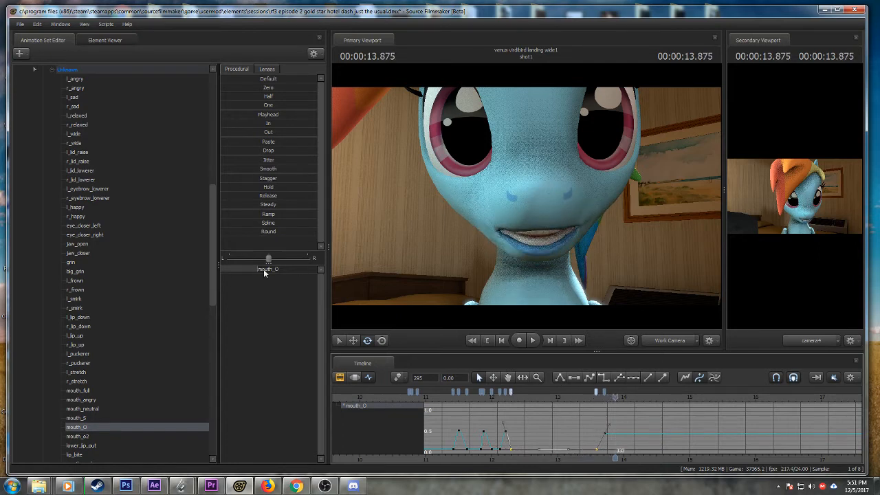
left_click(588, 397)
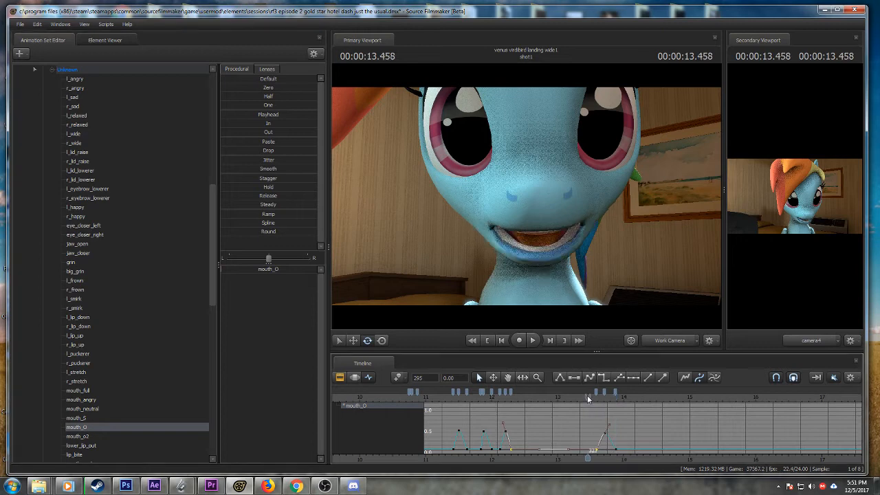
key("space")
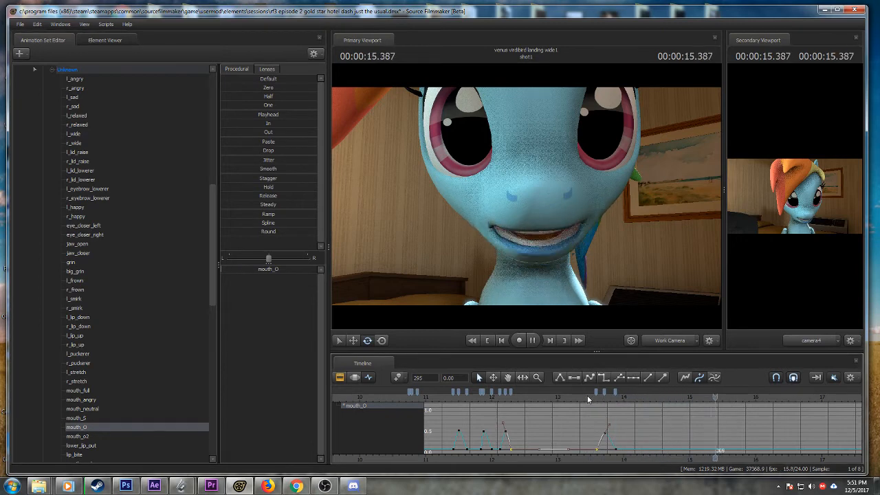
key("space")
- Play the shot from about 15.7 to 18.1 seconds to find where the next O mouth shape belongs
scroll(549, 444, "down", 3)
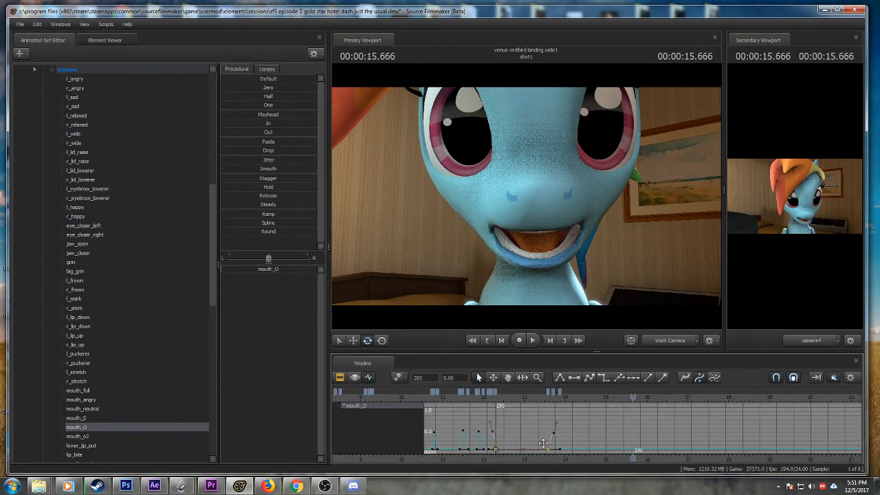
scroll(544, 444, "down", 2)
key("space")
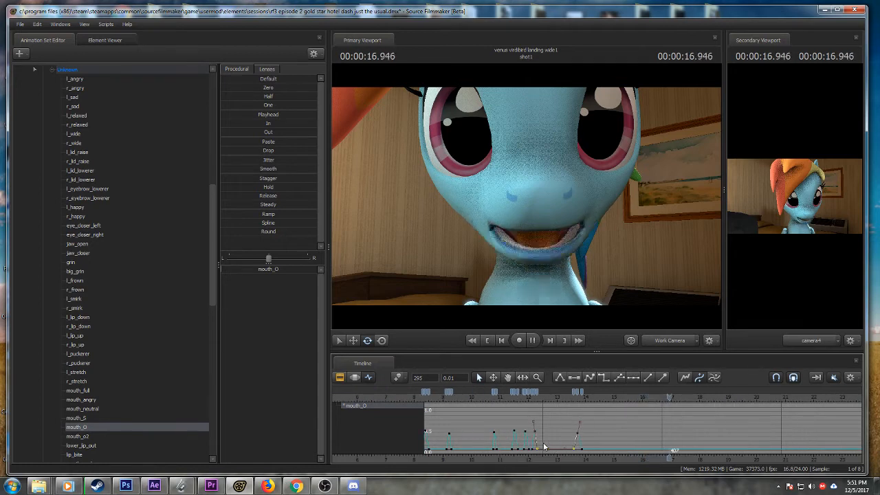
key("space")
scroll(657, 447, "up", 4)
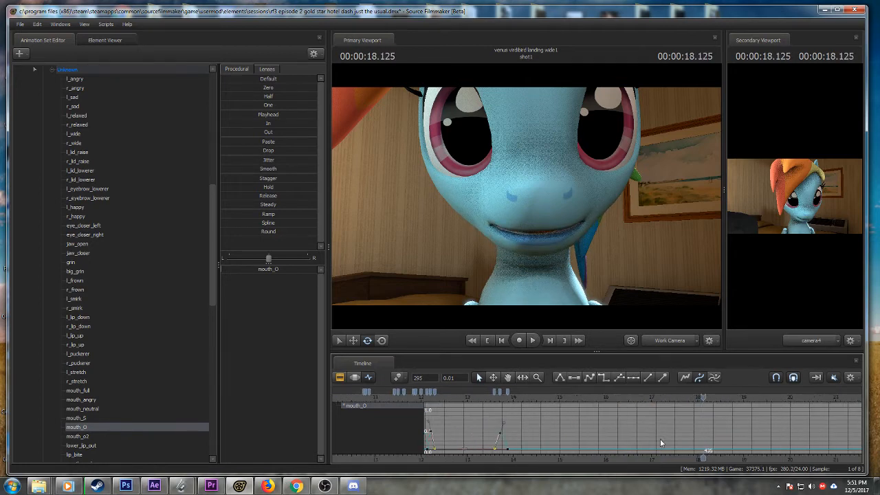
scroll(660, 440, "up", 2)
- Key mouth_O at about 0.6 on frame 396 and at 0 on frame 393
left_click_drag(553, 396, 595, 402)
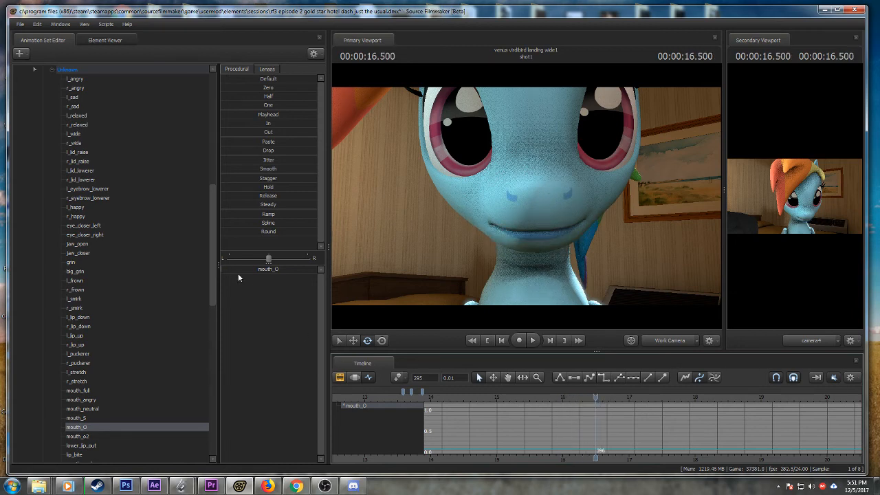
left_click_drag(238, 270, 276, 269)
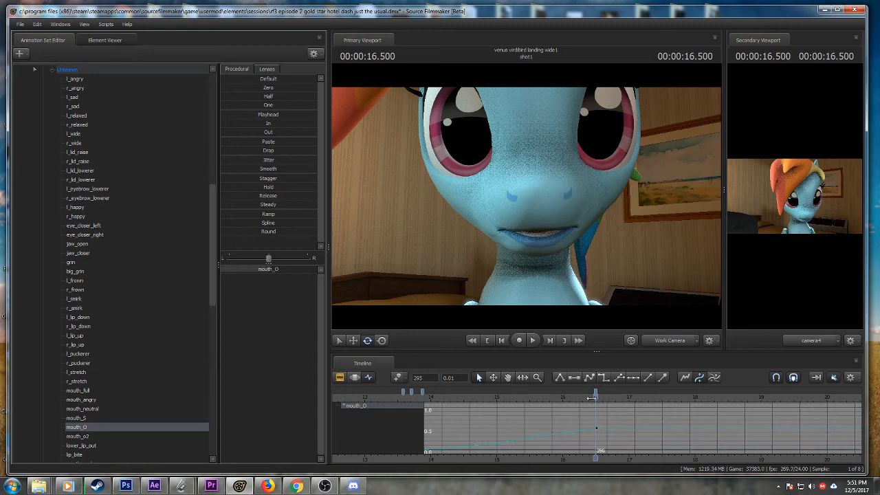
left_click_drag(592, 398, 587, 398)
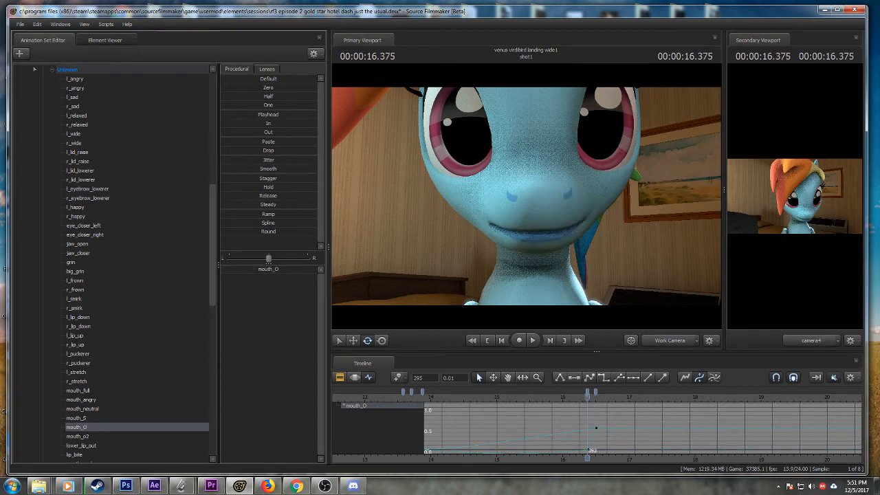
- Apply linear tangents to the mouth_O keys at frames 333 and 393
left_click(587, 391)
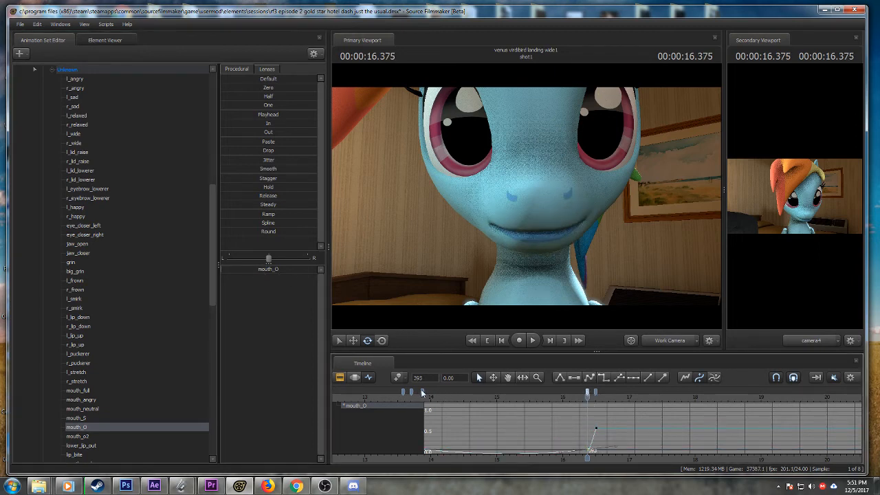
left_click(422, 392, "shift")
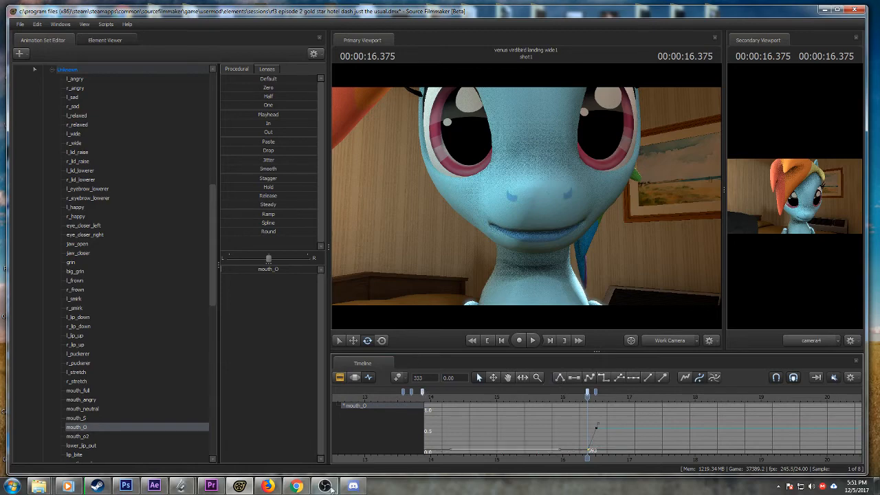
left_click(353, 486)
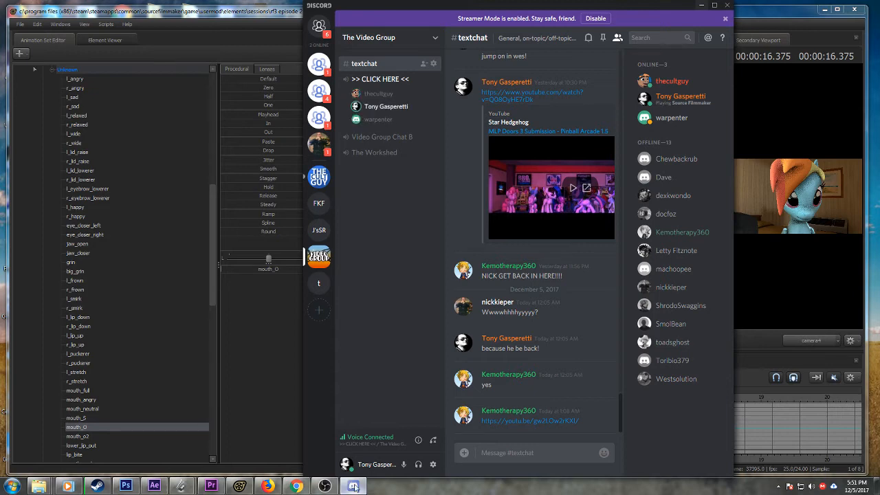
left_click(354, 487)
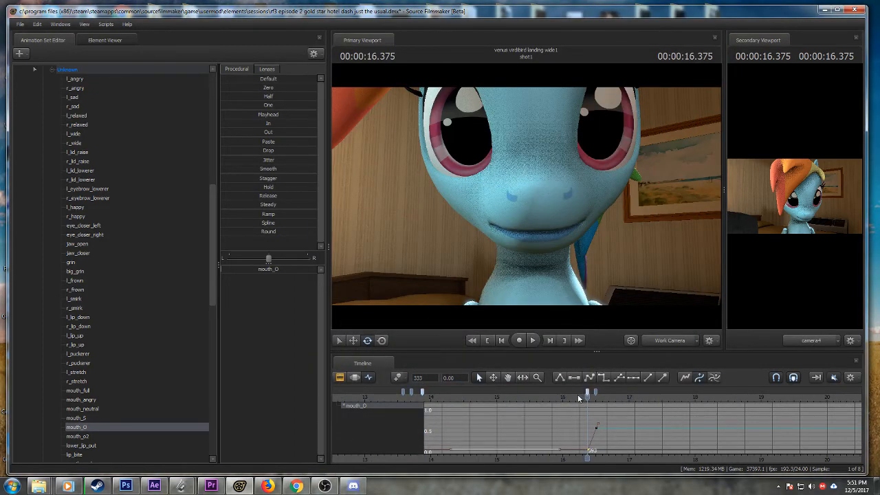
- Key mouth_O at 0 on frame 399 and scrub through the new O mouth shape
left_click_drag(588, 394, 605, 395)
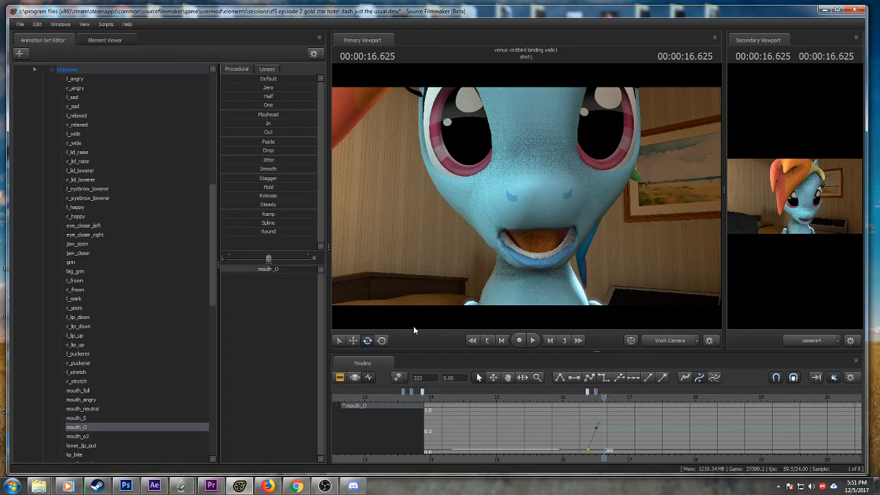
left_click(574, 397)
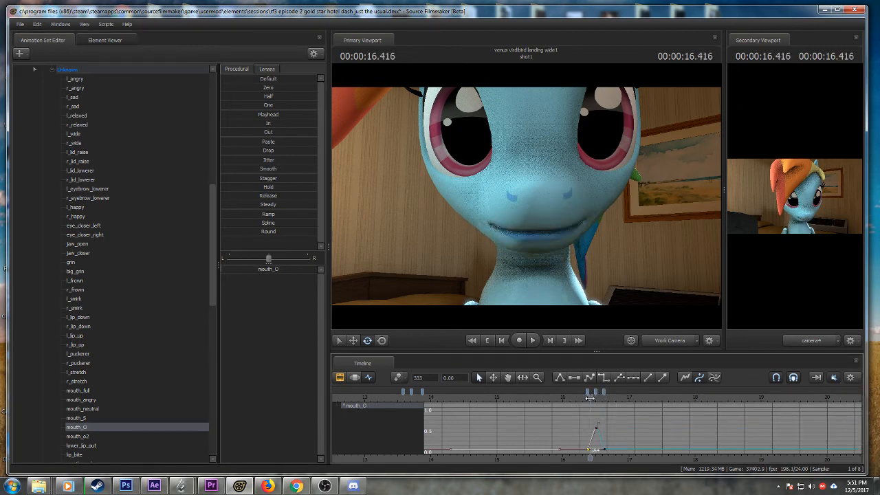
left_click(611, 398)
scroll(612, 399, "up", 5)
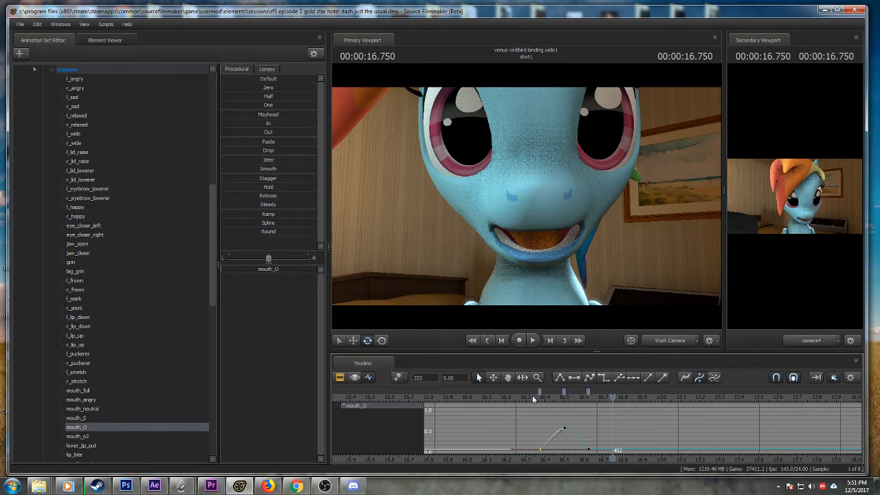
left_click_drag(533, 395, 587, 403)
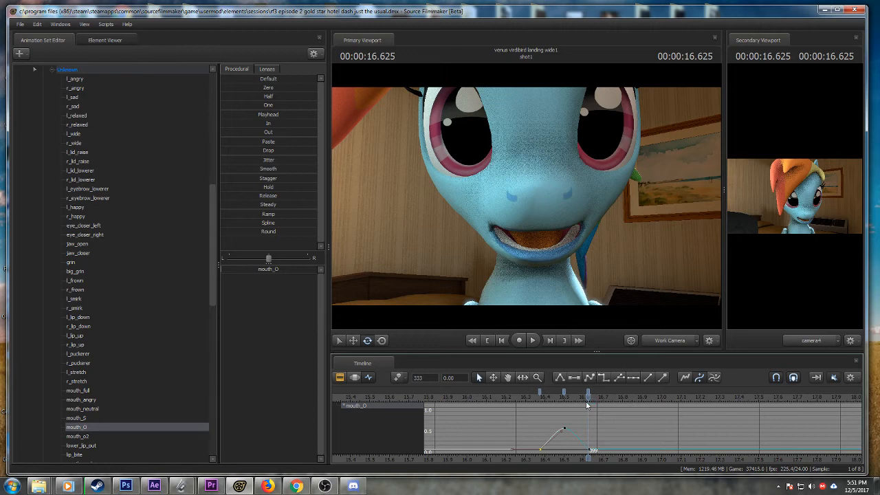
- Key mouth_O at about 0.6 on frame 401 and back at 0 on frame 403
left_click_drag(584, 406, 605, 406)
left_click_drag(254, 269, 311, 269)
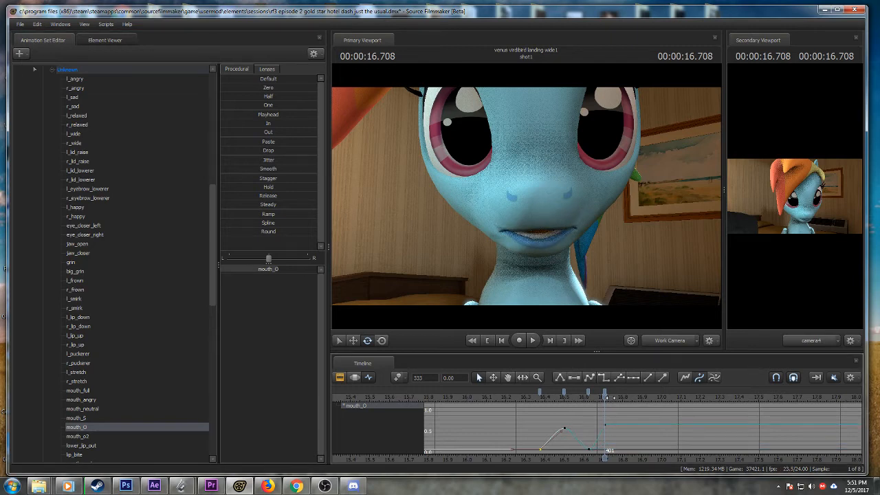
left_click_drag(605, 399, 621, 398)
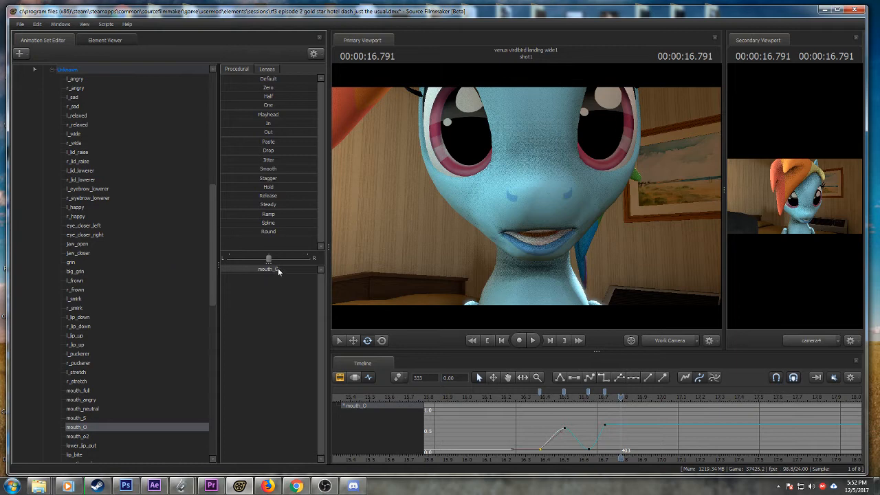
left_click_drag(278, 268, 198, 267)
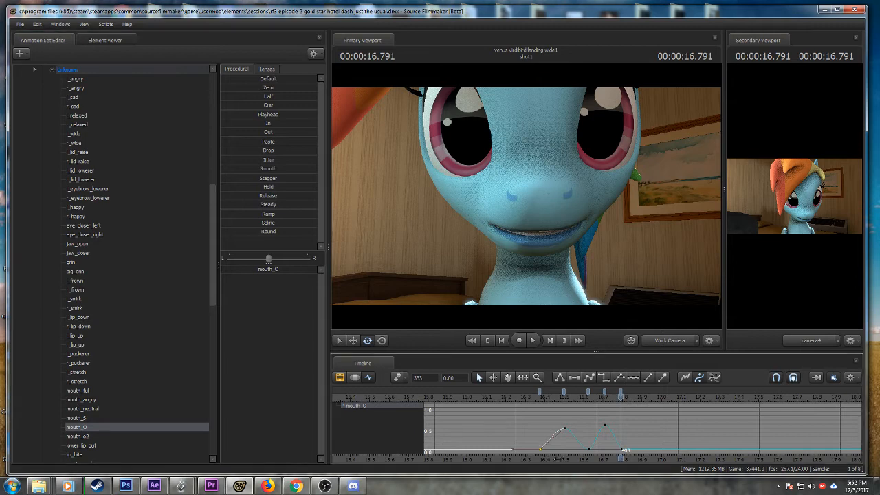
- Play and scrub the shot from about 16.3 to 18.1 seconds to check the new mouth_O keys
left_click_drag(559, 459, 516, 458)
scroll(516, 410, "down", 3)
left_click(519, 399)
key("space")
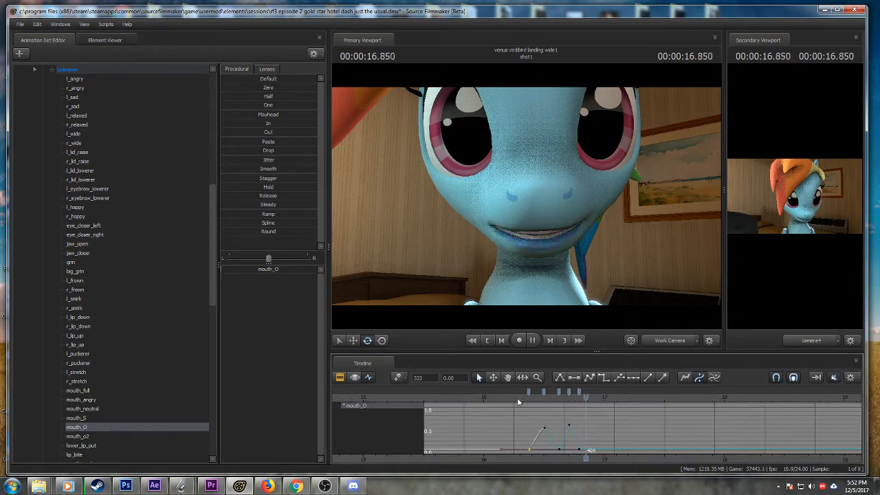
key("space")
left_click_drag(578, 400, 687, 407)
key("space")
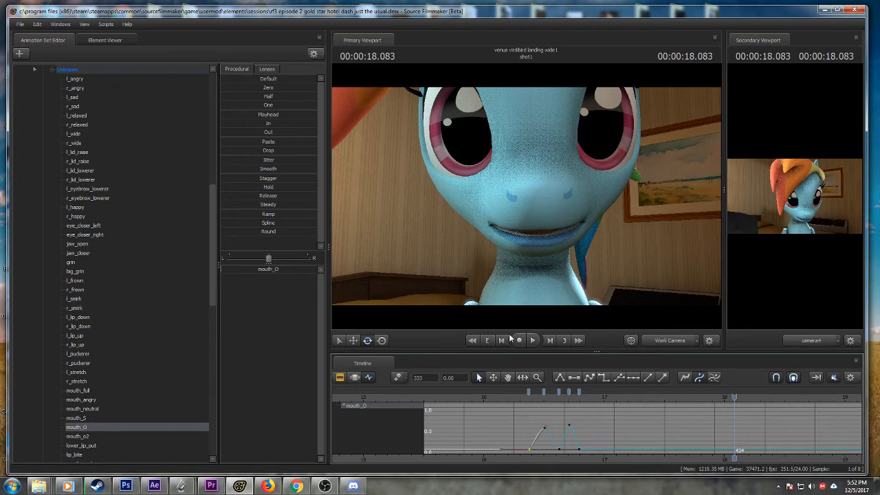
left_click(521, 397)
key("space")
key("space")
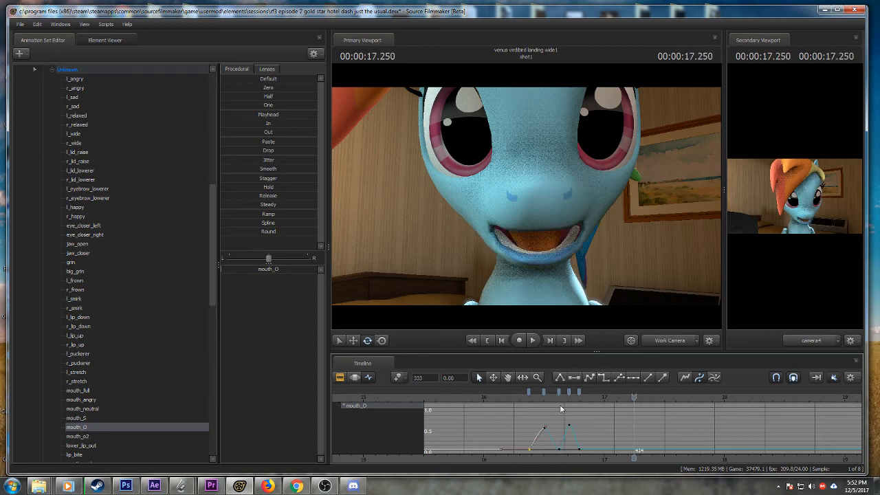
- Play on from 17.25 seconds and scrub to about 21.4 seconds to check the remaining mouth movement
scroll(610, 456, "down", 2)
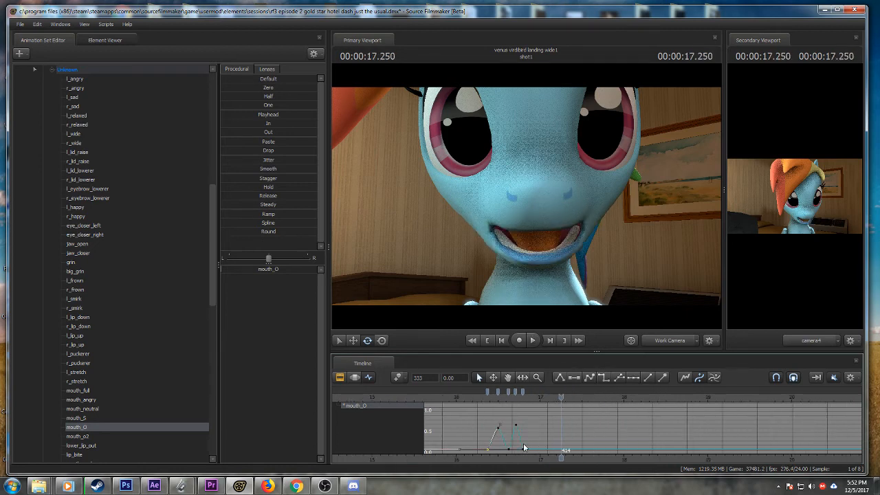
scroll(547, 437, "down", 1)
key("space")
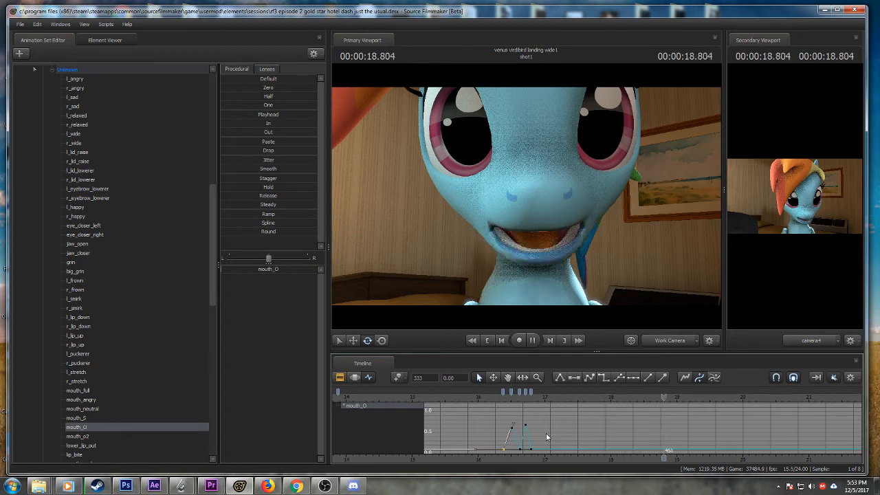
left_click_drag(608, 405, 743, 410)
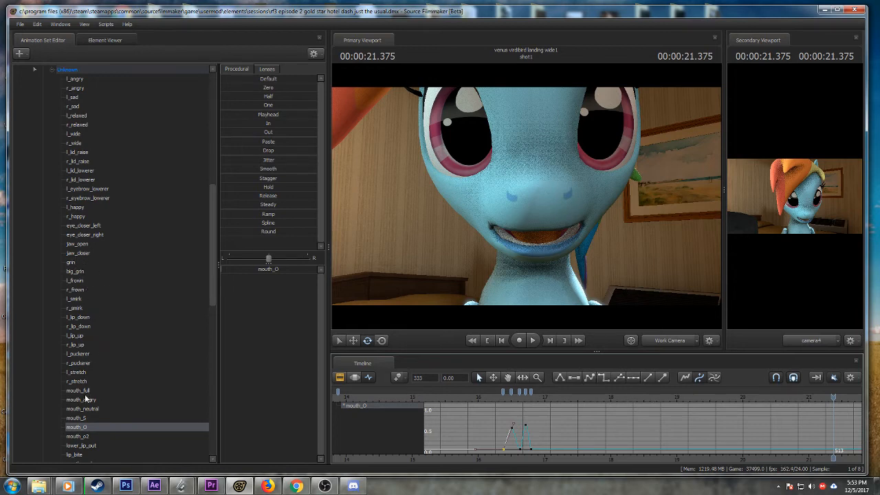
- Show the mouth_full control's curve, play the shot from frame 0 and save the session
left_click(107, 390)
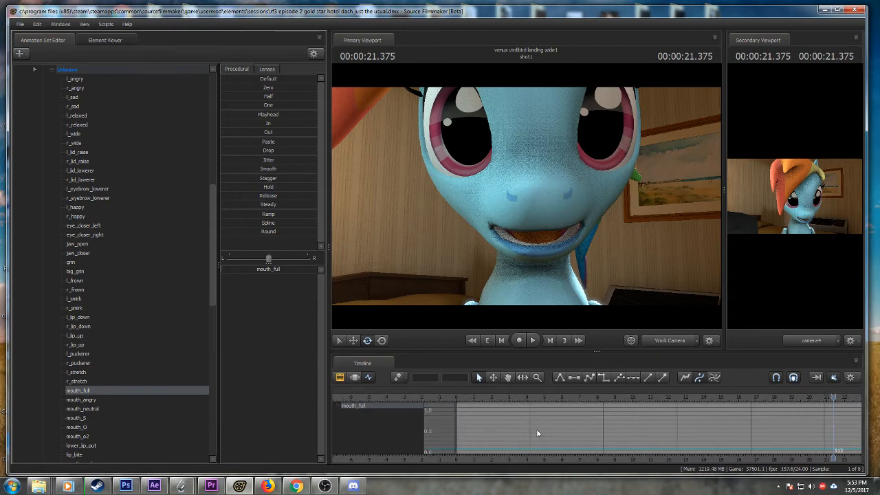
scroll(537, 429, "down", 2)
middle_click_drag(601, 459, 463, 414)
left_click(455, 399)
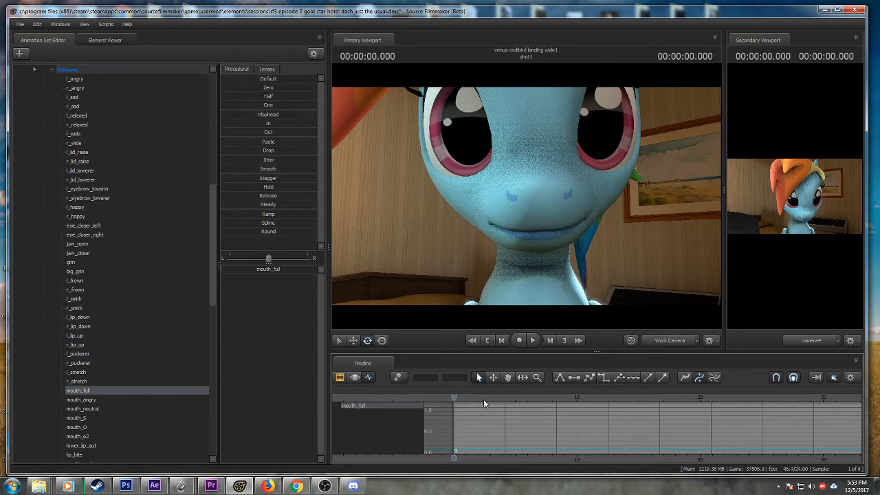
key("space")
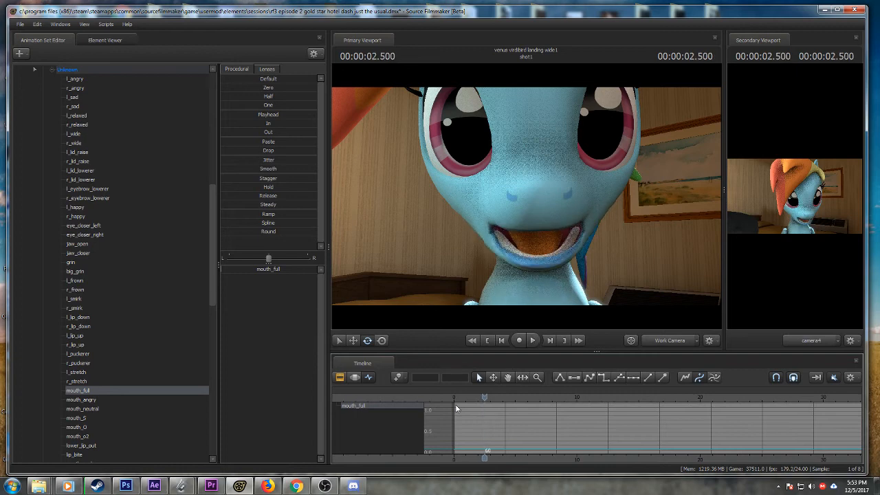
key("ctrl+s")
- Play the shot through its first 9.4 seconds to find where the mouth_full shape belongs
scroll(460, 402, "up", 1)
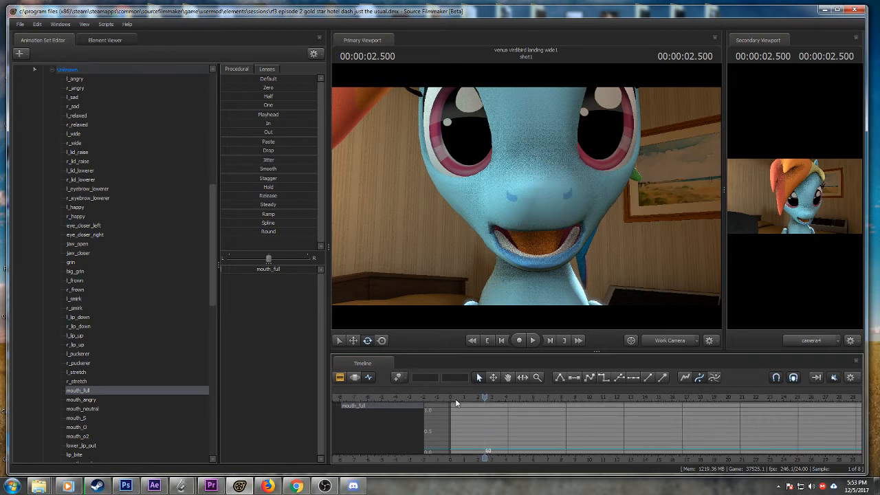
key("space")
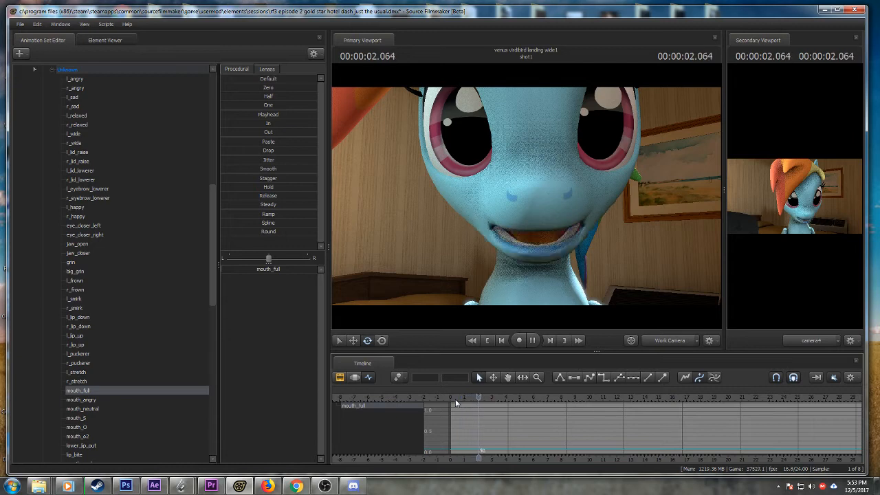
key("space")
scroll(458, 405, "down", 3)
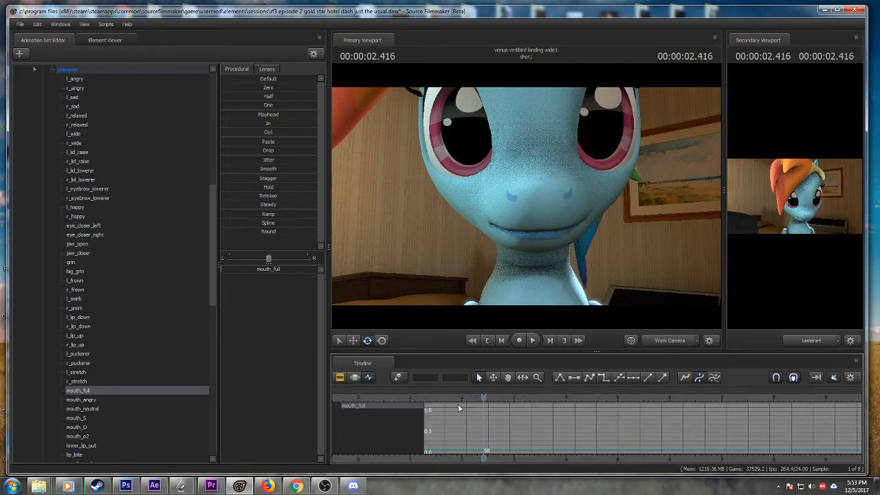
key("space")
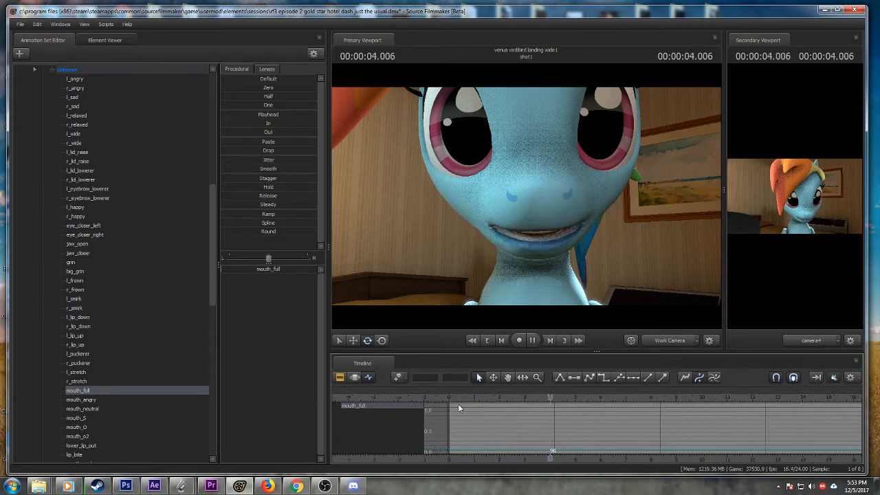
scroll(458, 404, "down", 1)
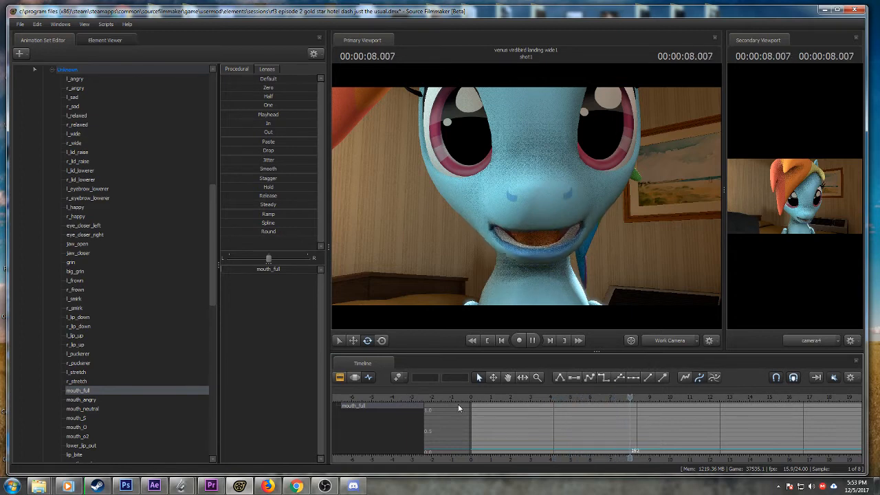
key("space")
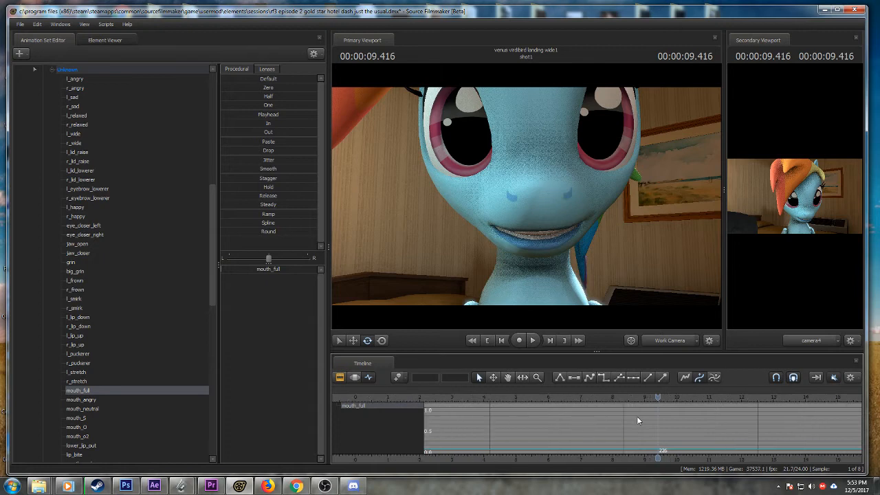
- Key mouth_full at about 0.6 on frame 208, with keys at 0 just before it and on frame 213
mouse_move(637, 399)
left_mouse_down()
mouse_move(605, 399)
mouse_move(635, 399)
left_mouse_up()
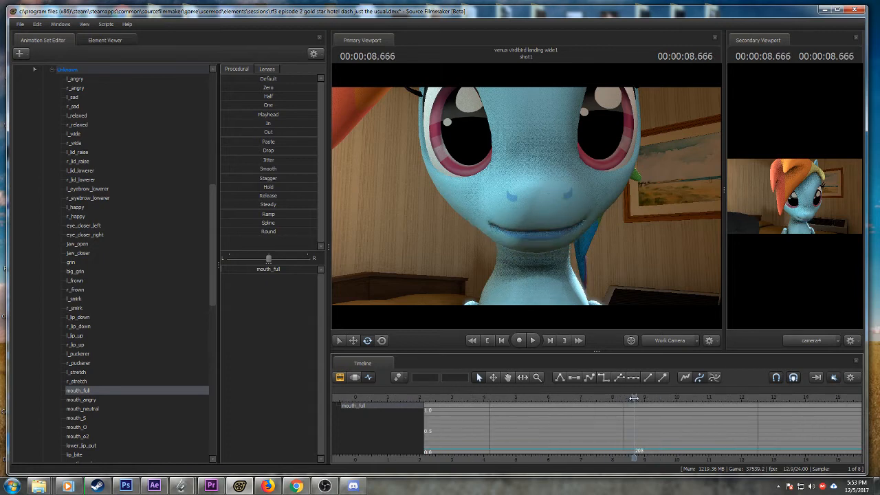
scroll(648, 437, "up", 4)
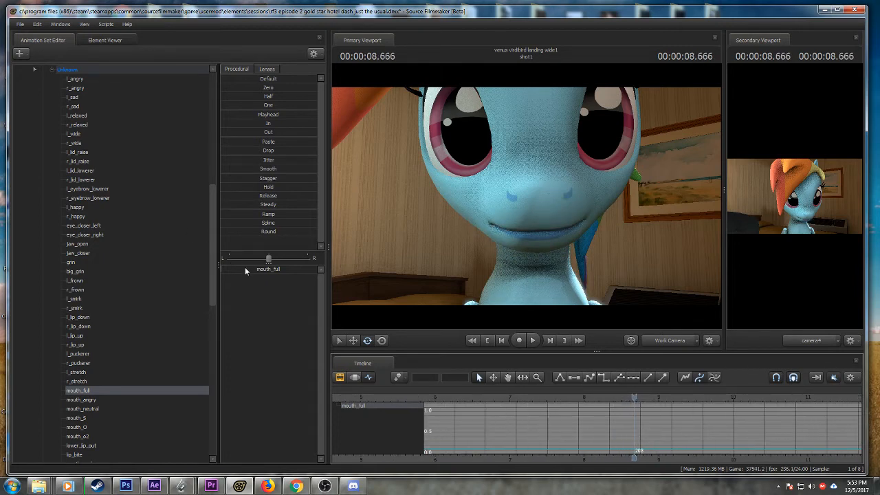
left_click_drag(245, 269, 274, 269)
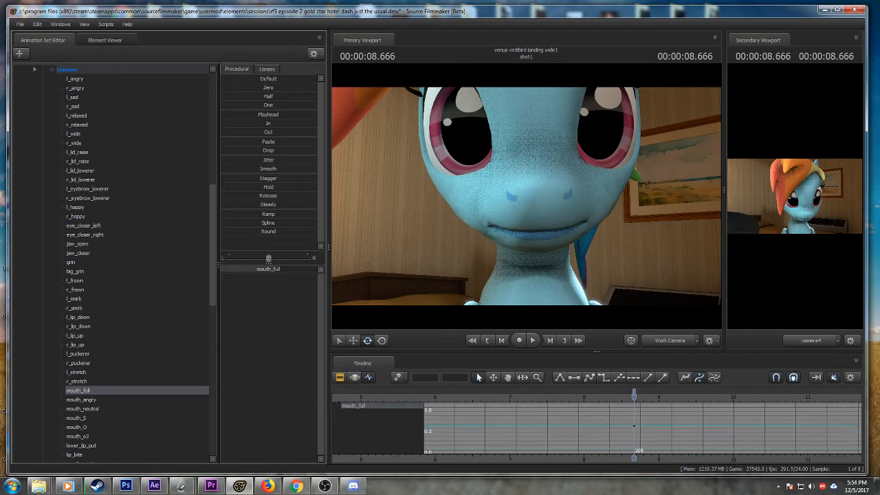
scroll(569, 395, "up", 2)
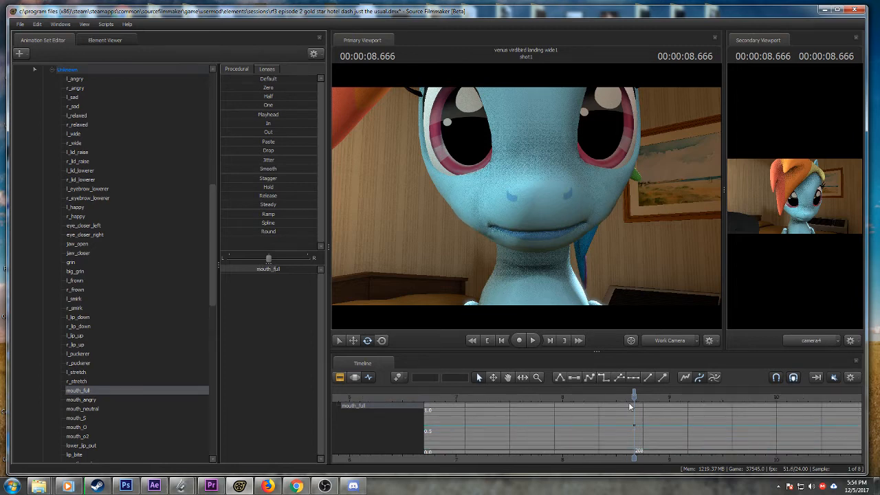
left_click_drag(633, 397, 656, 395)
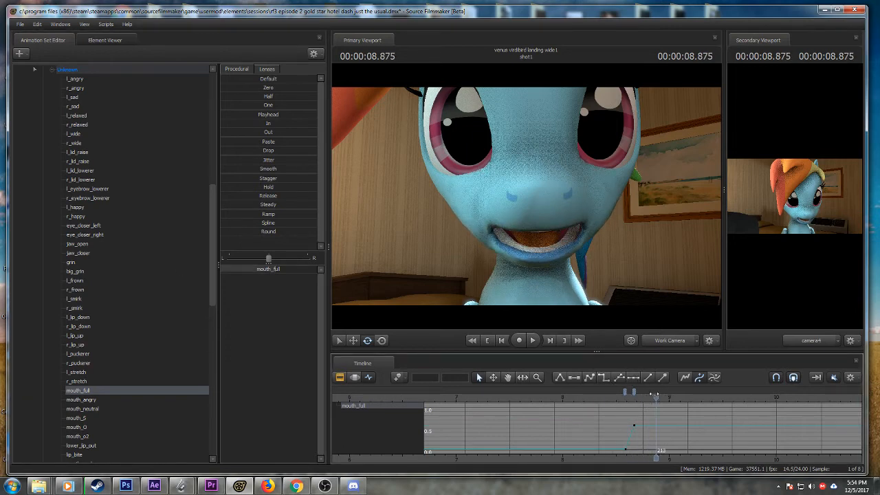
left_click_drag(277, 269, 233, 299)
- Adjust the mouth_full keys to 0 on frame 207 and about 0.4 on frame 210, and replay from about 8.3 seconds
left_click(593, 393)
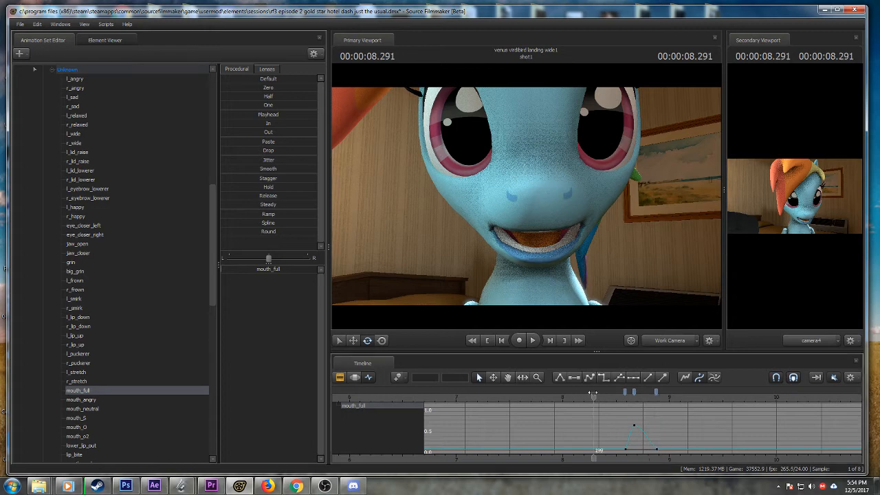
mouse_move(593, 394)
left_mouse_down()
mouse_move(643, 393)
mouse_move(630, 391)
left_mouse_up()
left_click_drag(269, 269, 253, 269)
key("space")
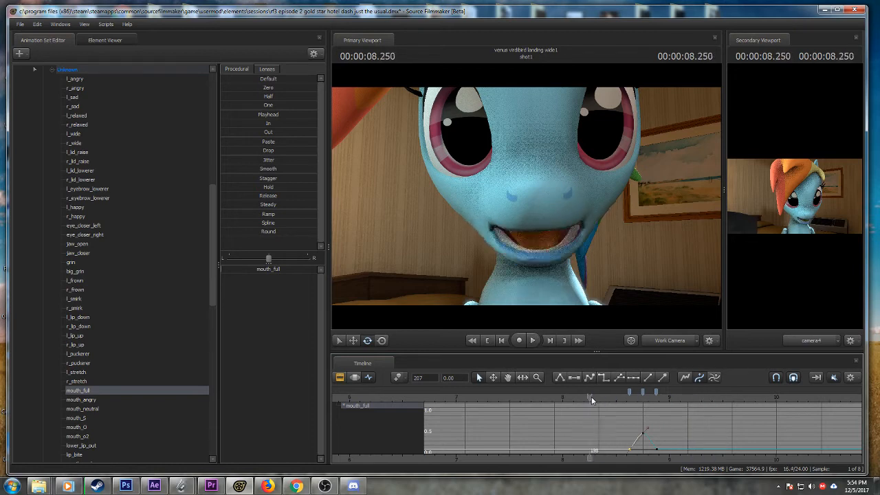
key("space")
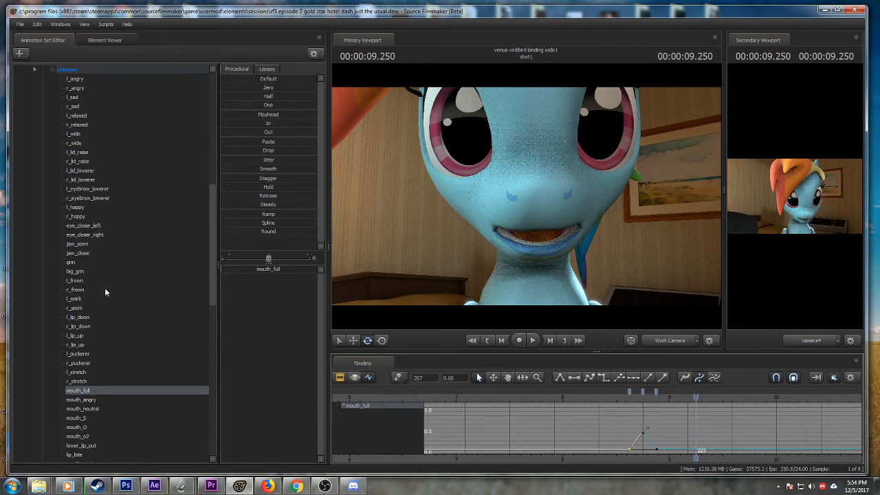
- Show the jaw_closer control's curve, save the session and return the playhead to frame 4
left_click(85, 254)
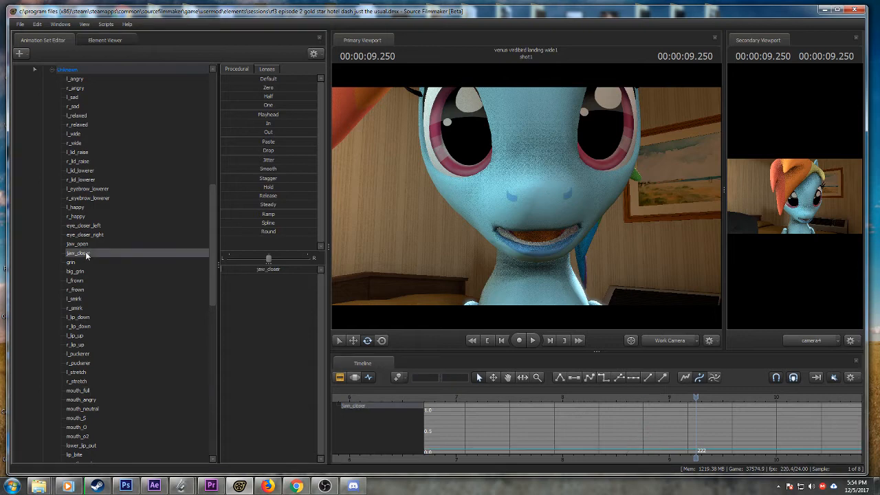
middle_click_drag(604, 456, 539, 445)
scroll(540, 445, "down", 10)
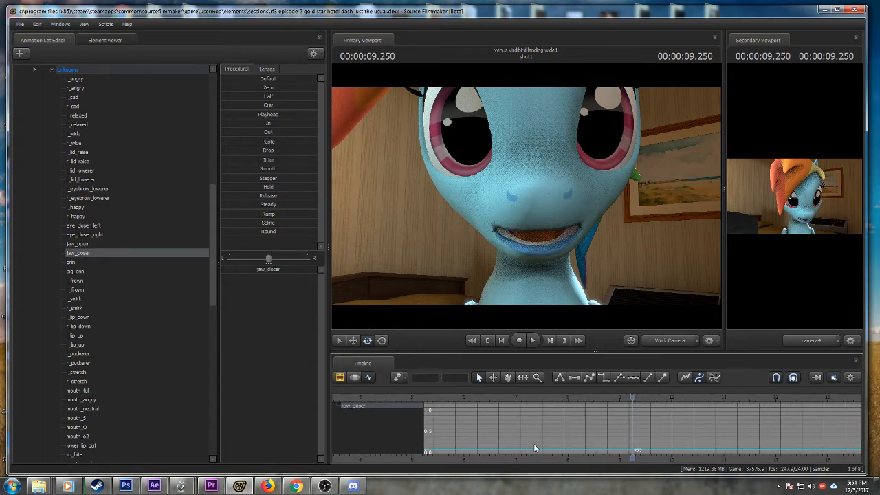
left_click(526, 399)
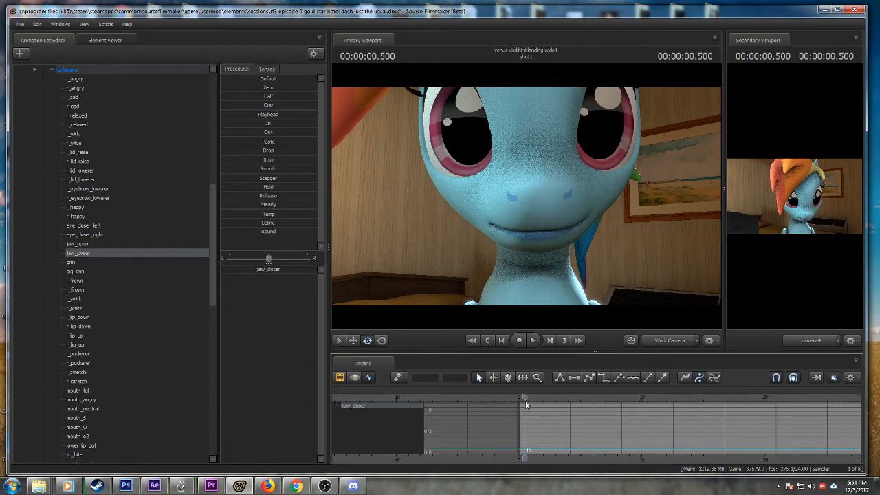
key("ctrl+s")
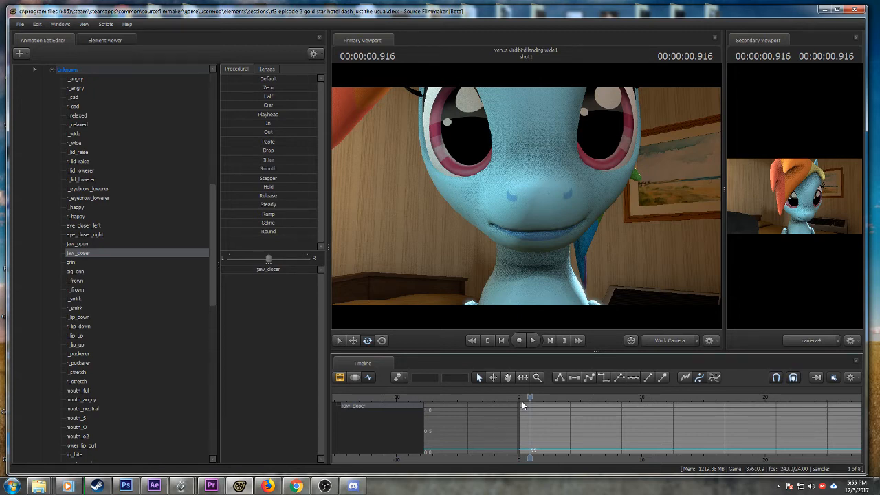
left_click(522, 398)
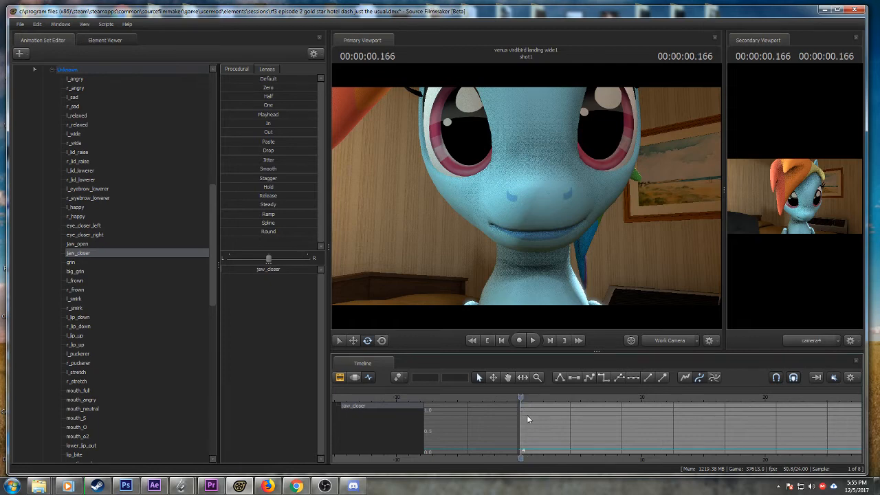
- Play the shot to about 2.25 seconds and key jaw_closer at about 0.6 on frame 57
scroll(530, 415, "up", 4)
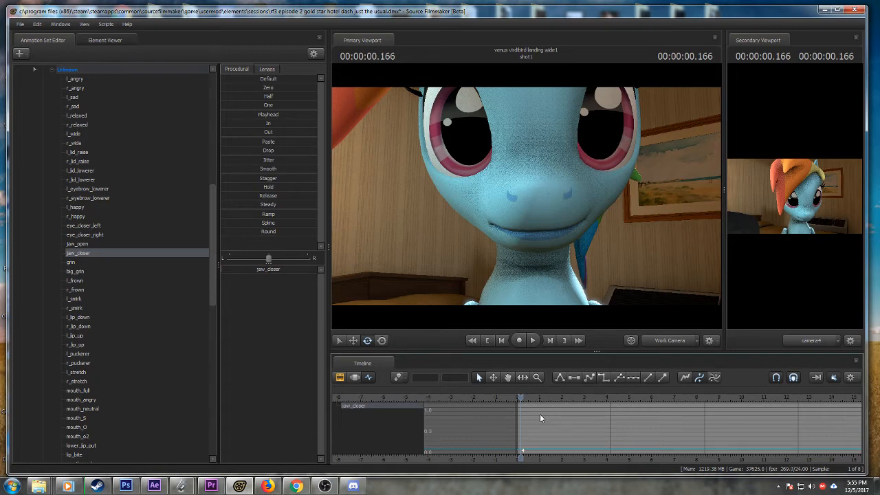
scroll(539, 418, "up", 2)
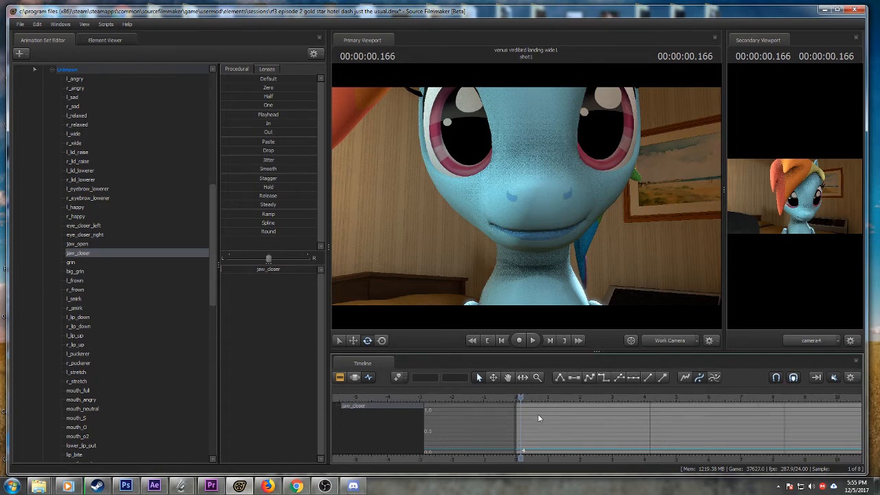
scroll(544, 413, "up", 2)
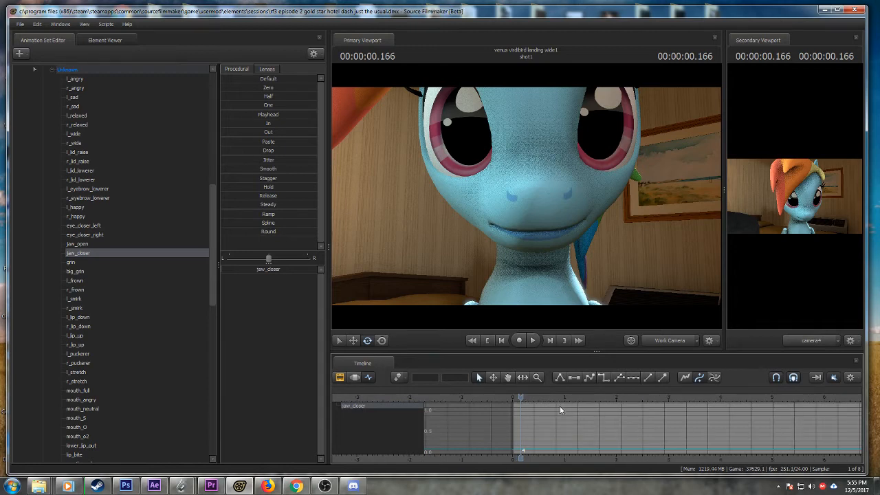
key("space")
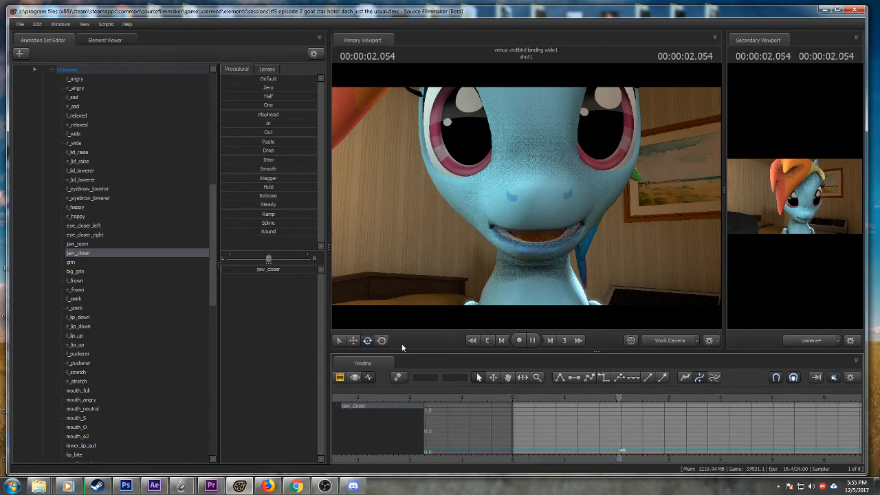
key("space")
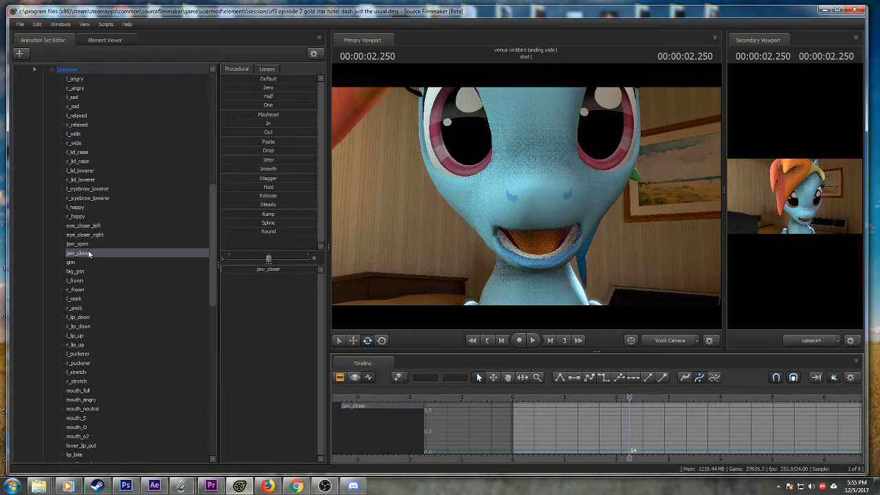
scroll(564, 422, "up", 2)
left_click_drag(533, 397, 639, 402)
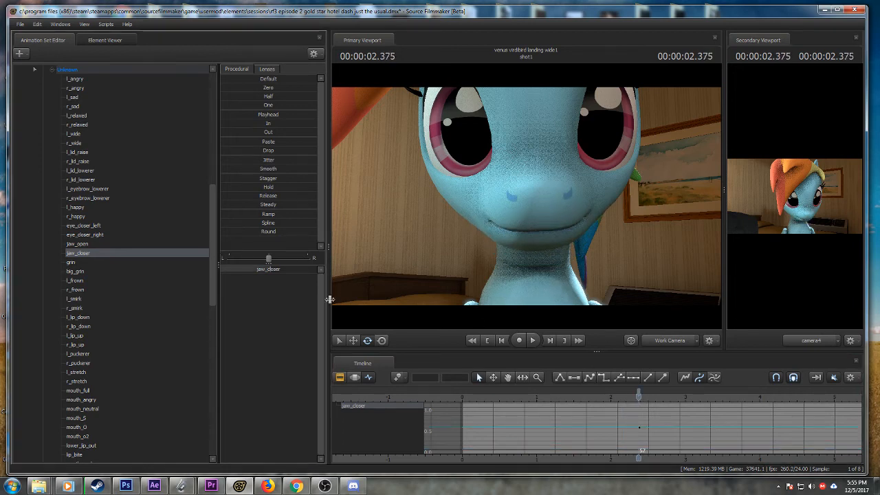
- Key jaw_closer at 0 on frames 55 and 61, on either side of the frame 57 peak
scroll(636, 399, "up", 2)
left_click_drag(637, 397, 628, 397)
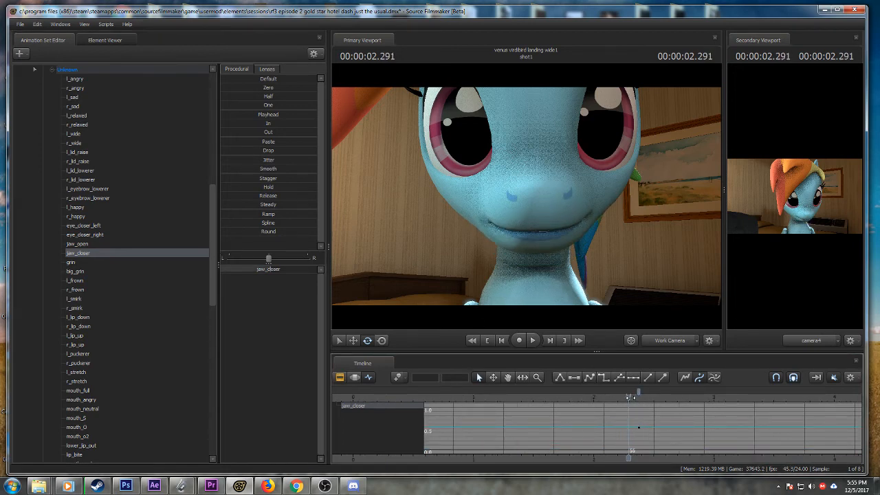
left_click_drag(273, 273, 254, 273)
left_click(594, 394)
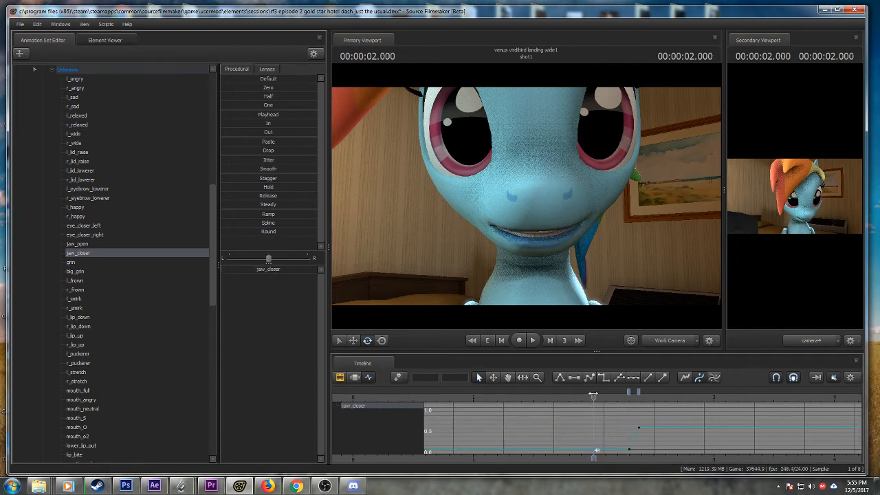
key("Down")
key("Down")
left_click_drag(628, 397, 658, 397)
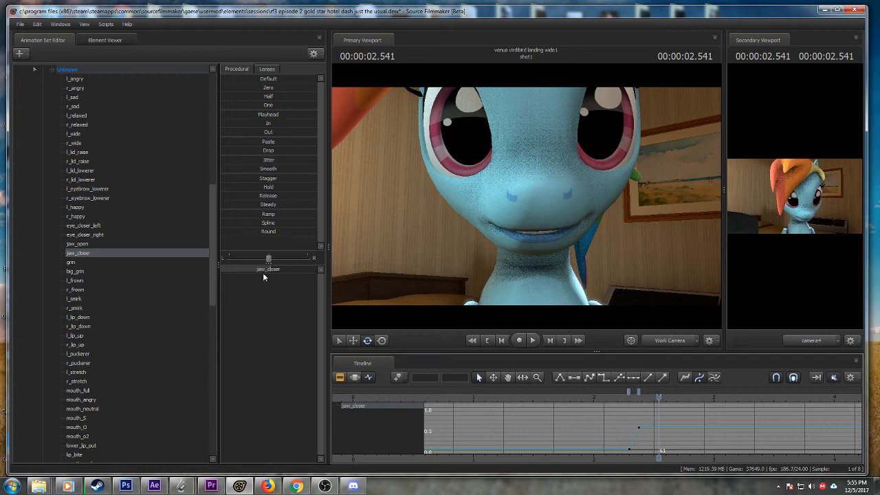
- Play the shot on to about 9.8 seconds and key jaw_closer at about 0.5 on frame 216
key("space")
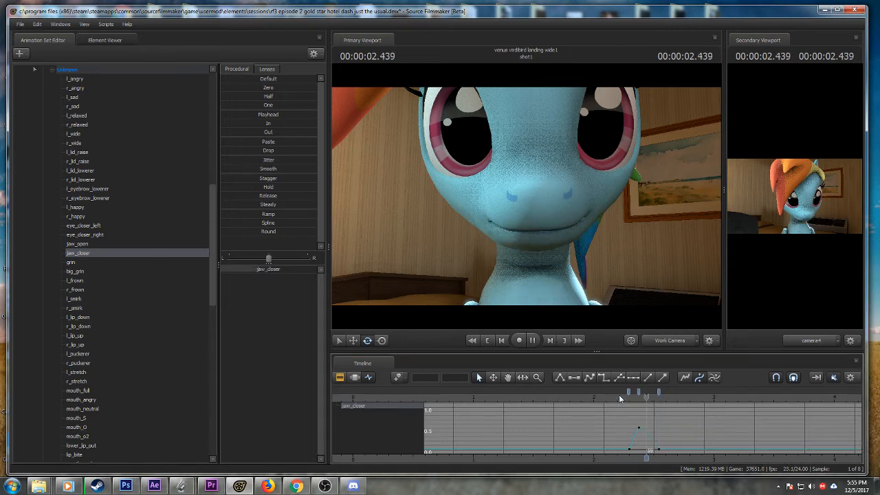
scroll(661, 458, "down", 3)
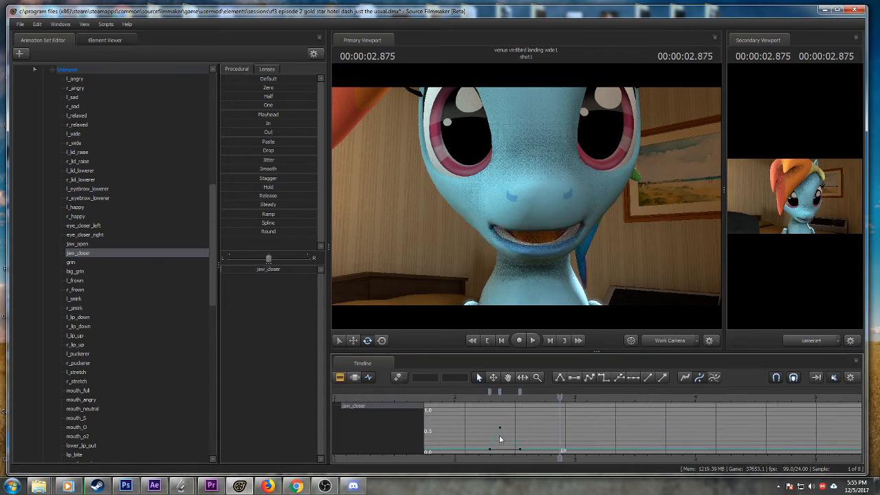
key("space")
scroll(500, 435, "down", 4)
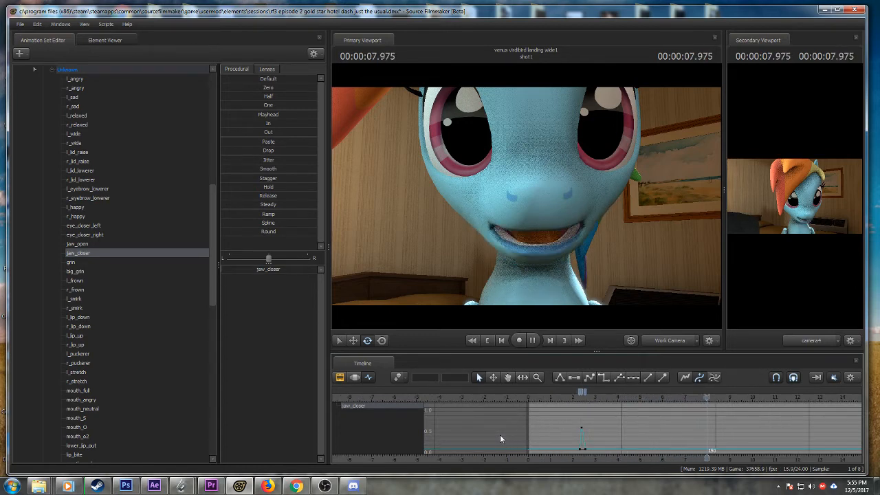
key("space")
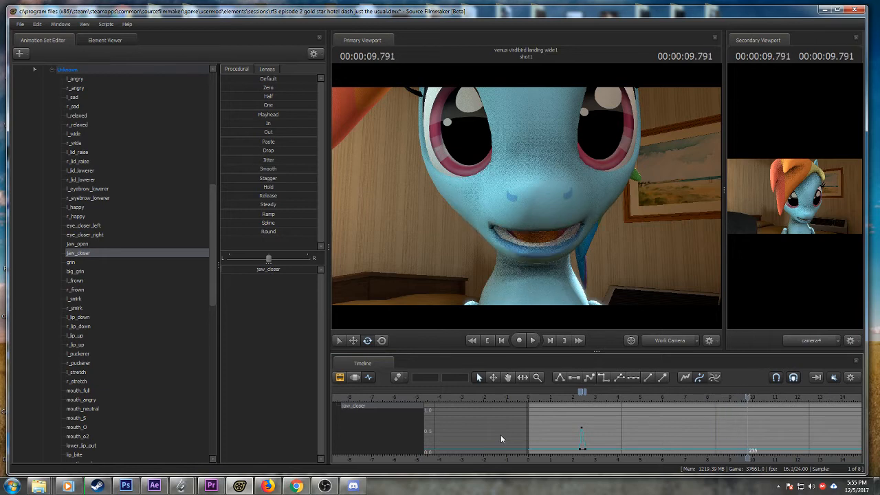
scroll(500, 437, "up", 3)
left_click_drag(748, 398, 719, 400)
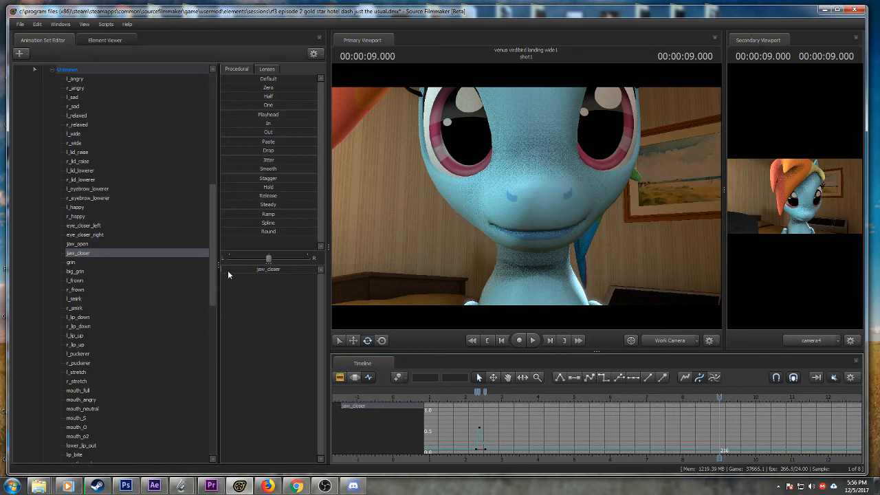
scroll(732, 426, "up", 2)
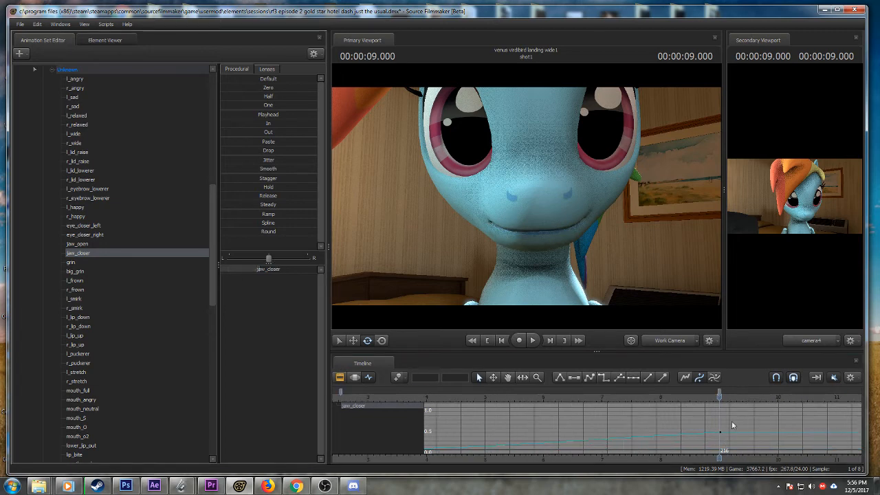
- Key jaw_closer at 0 on frames 214 and 218, and flatten the tangents of the keys on frames 61 and 214
left_click_drag(718, 397, 715, 398)
left_click_drag(273, 268, 229, 269)
left_click_drag(717, 398, 724, 396)
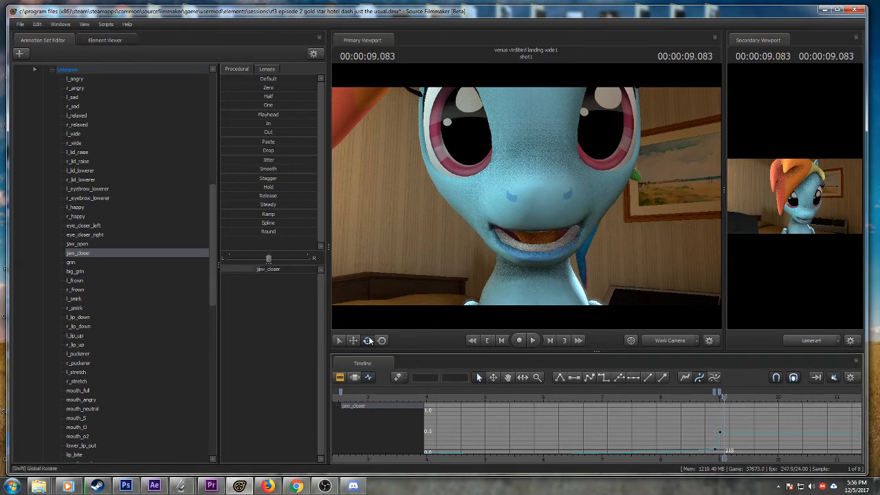
left_click(714, 392)
scroll(363, 395, "down", 2)
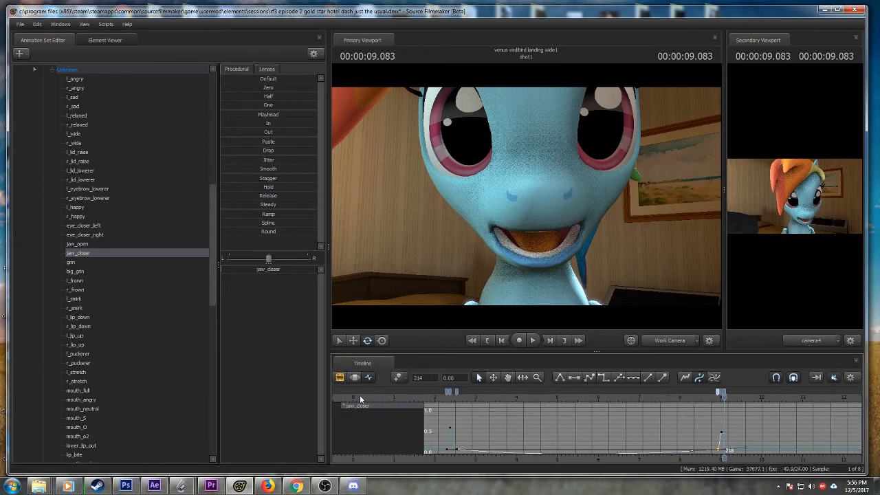
left_click(456, 391)
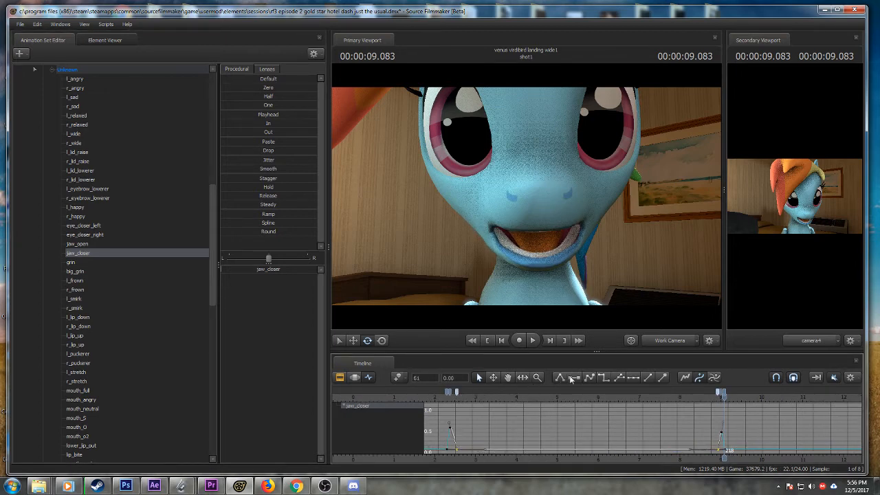
left_click_drag(701, 402, 722, 412)
- Play the rest of the shot to about 22.6 seconds to check the mouth animation
scroll(674, 426, "up", 2)
key("space")
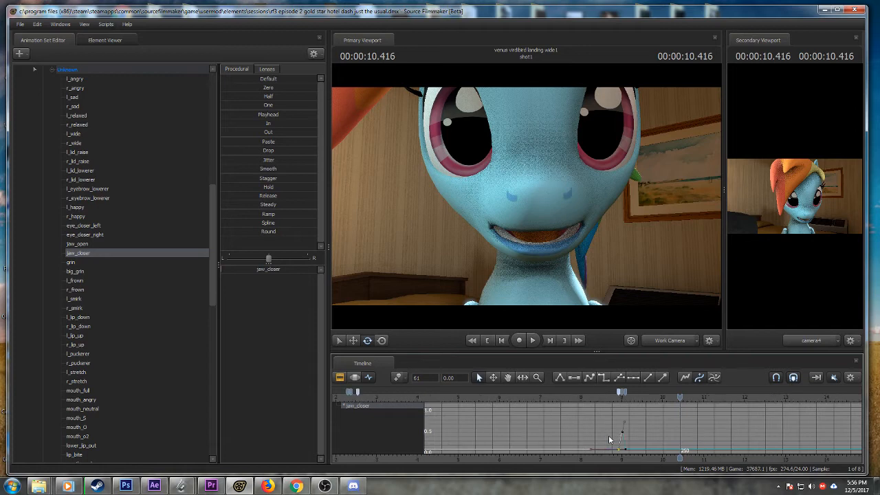
scroll(609, 439, "down", 6)
key("space")
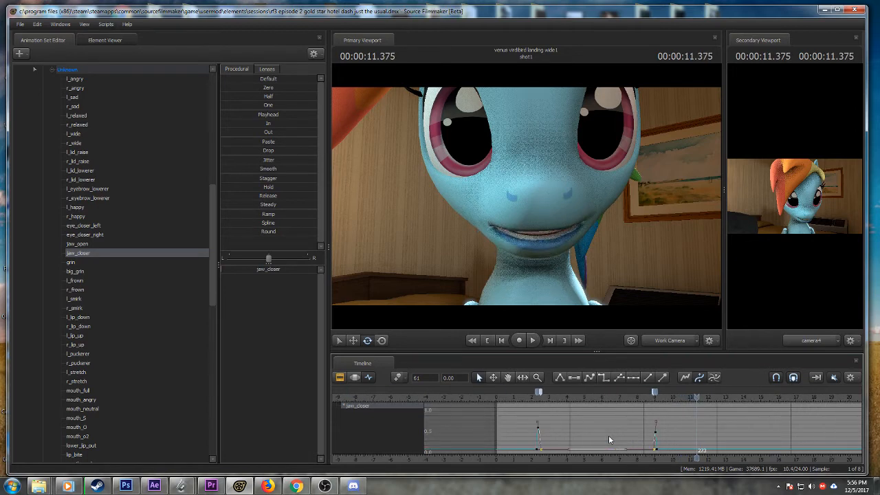
scroll(590, 450, "down", 1)
scroll(590, 451, "down", 3)
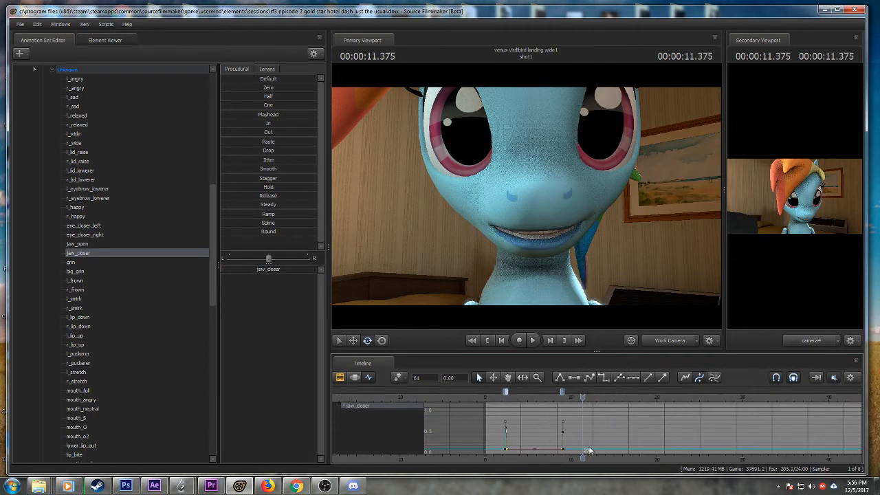
key("space")
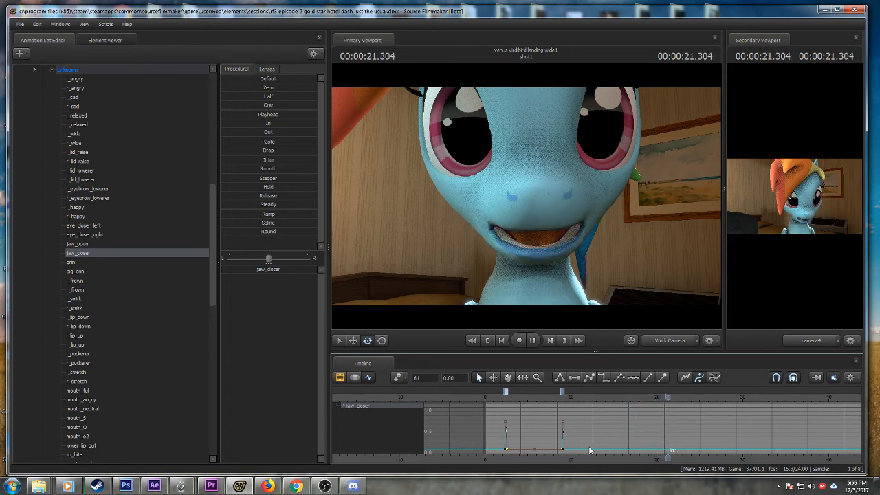
key("space")
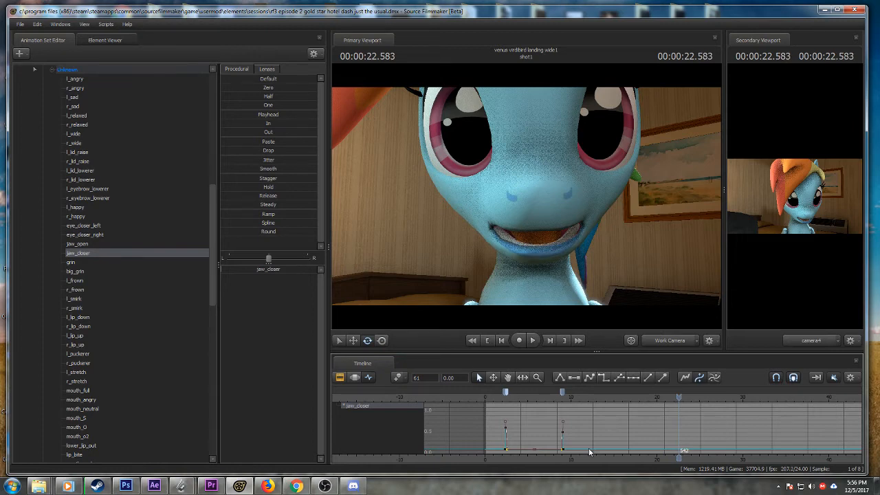
- Replay the shot's opening, switch the primary viewport to camera4, and return the playhead to frame 0
left_click(487, 399)
key("space")
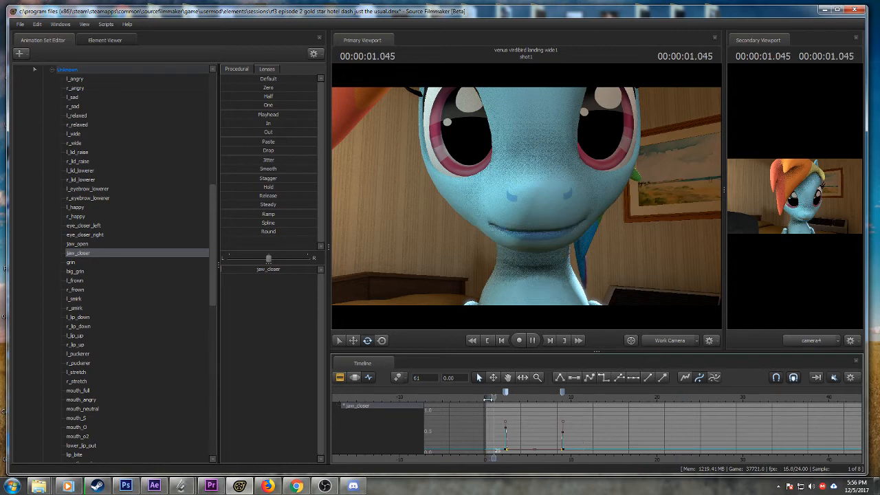
key("space")
left_click(676, 341)
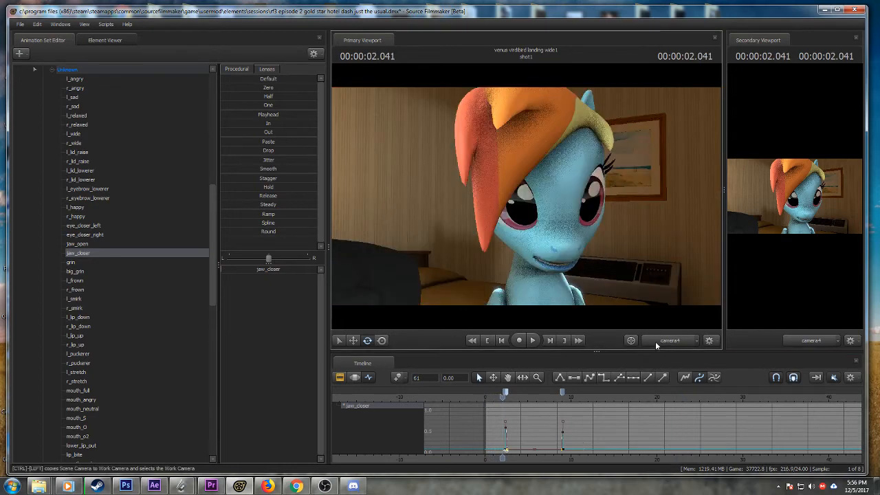
left_click(486, 399)
key("space")
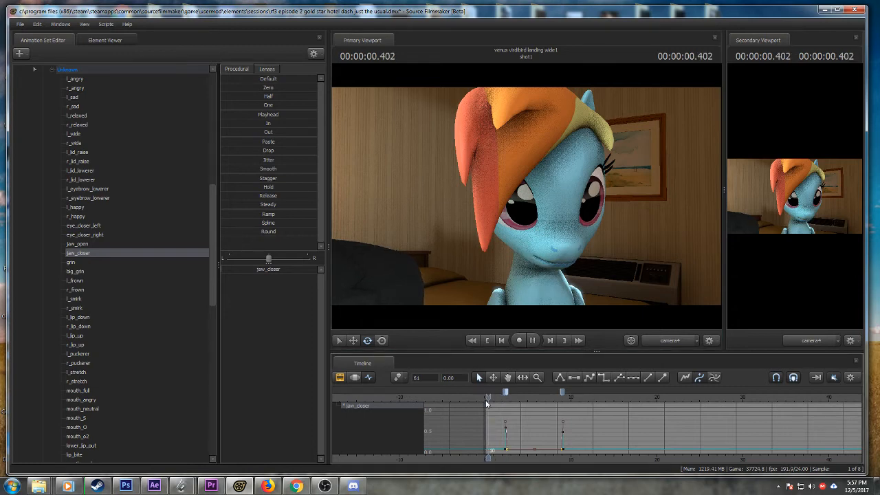
left_click(485, 400)
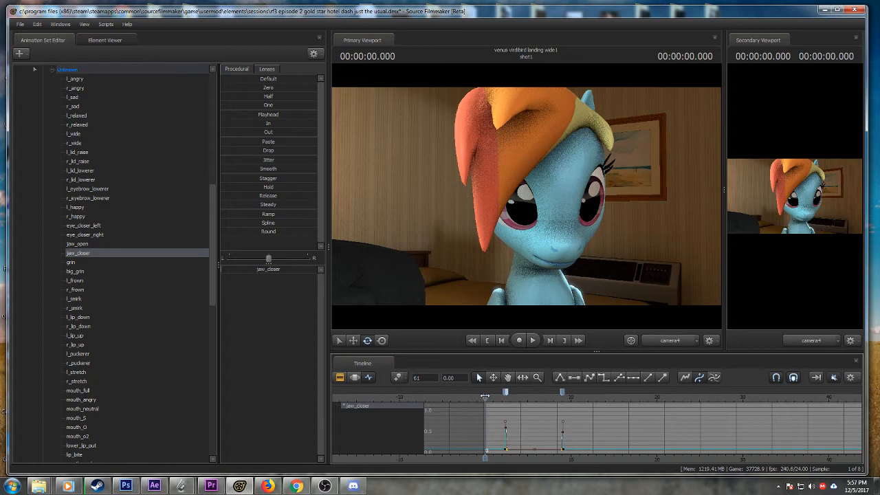
- Collapse vn_rainbowdash1, show camera4's curves, and delete the camera's keyframes at frame 48
scroll(80, 170, "up", 5)
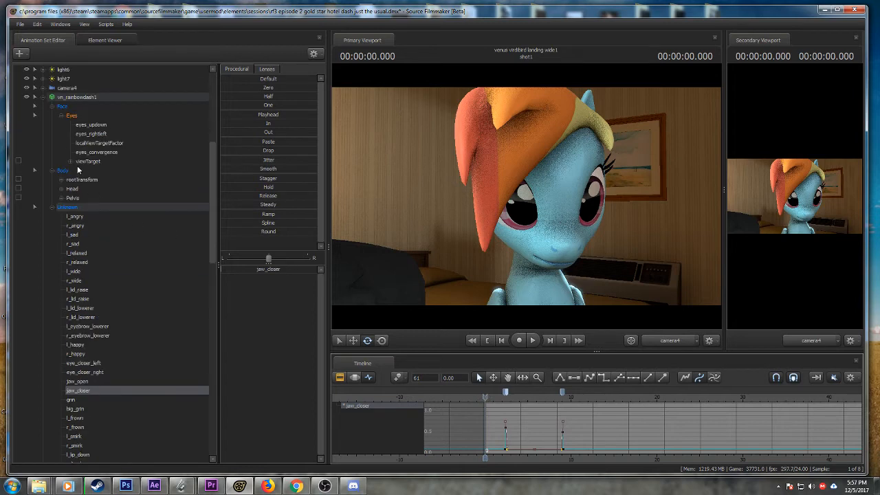
left_click(44, 98)
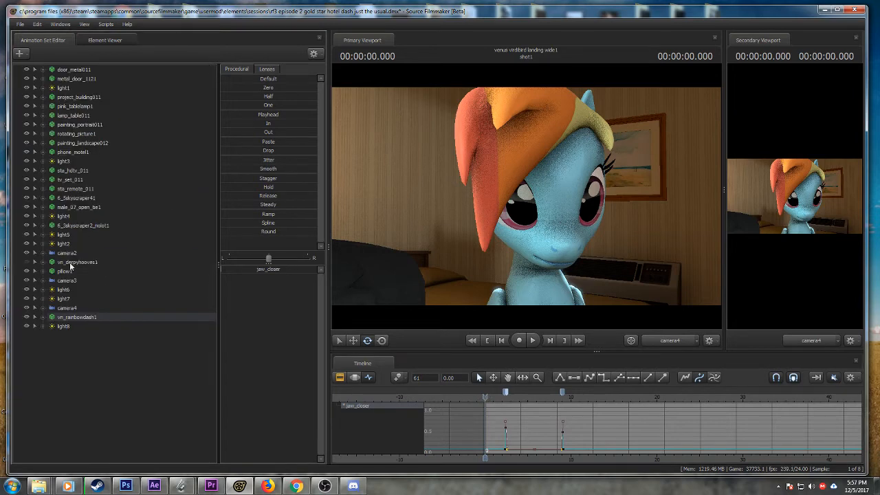
left_click(68, 308)
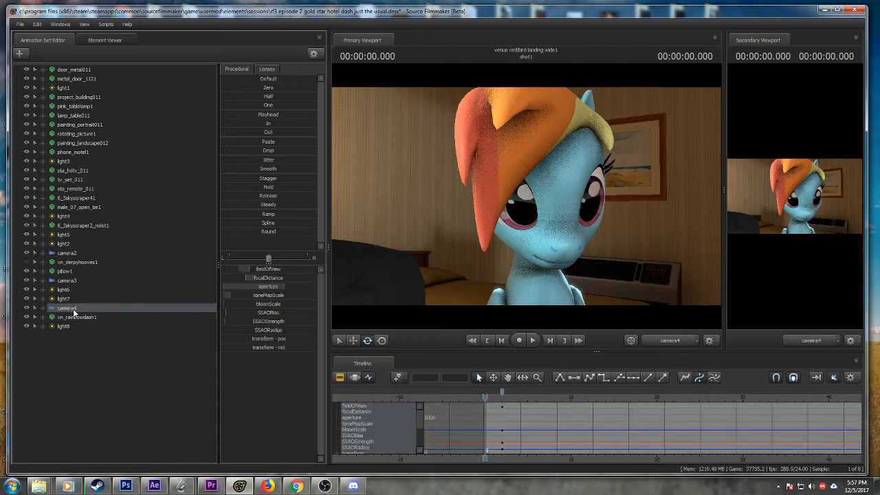
left_click(501, 393)
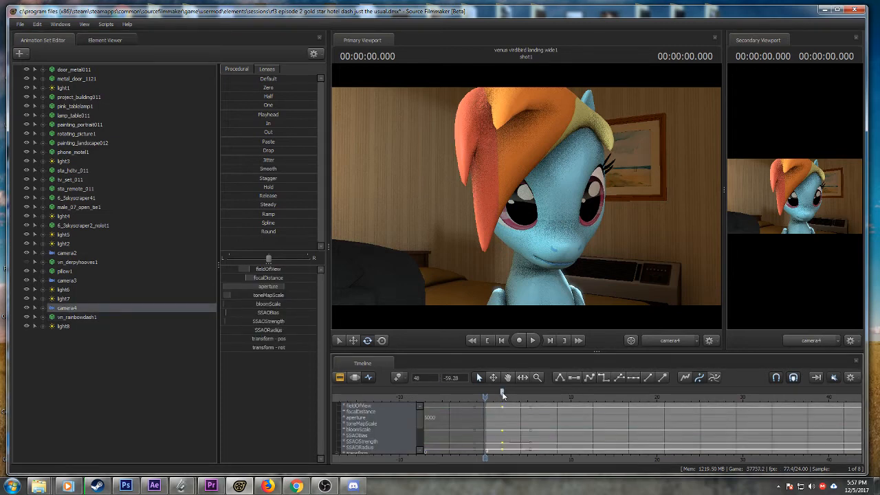
key("Delete")
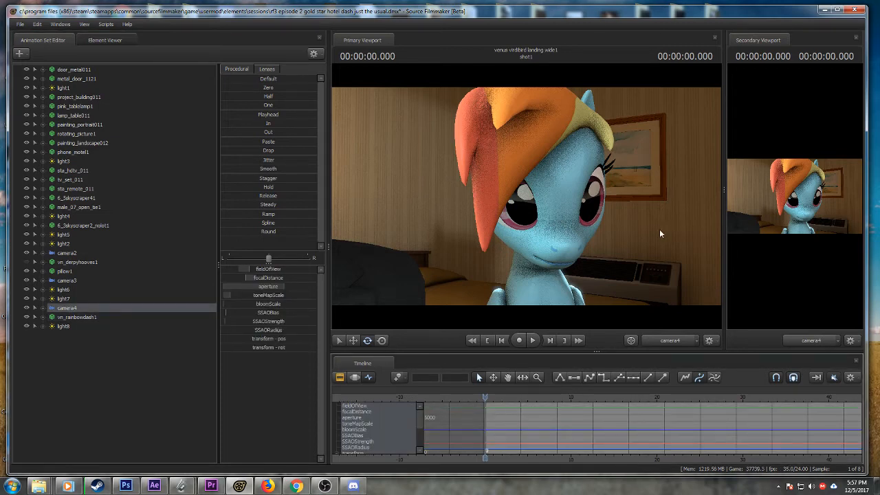
- Reframe camera4 at frame 0 by pulling back and sideways until the man in the black suit appears beside the pony
mouse_move(659, 230)
left_mouse_down()
mouse_move(498, 230)
mouse_move(546, 219)
left_mouse_up()
key("s")
key("w")
key("a")
key("s")
key("w")
key("a")
key("s")
key("a")
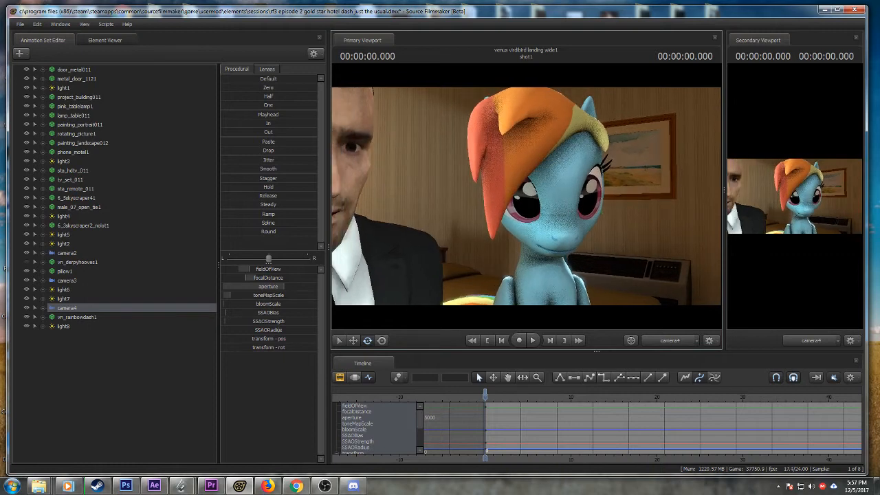
- Switch to Premiere Pro and play the Gold Star Hotel sequence from about 00:01:29 to 00:01:38:05
left_click(211, 487)
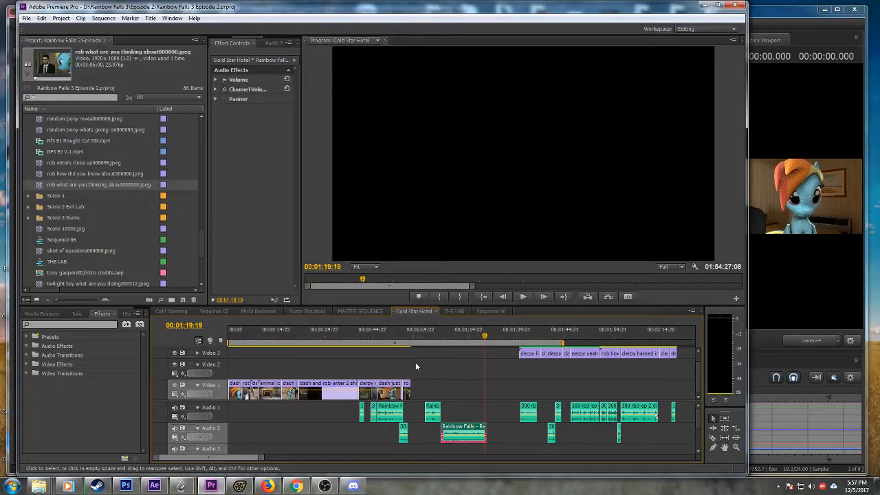
left_click(517, 338)
key("space")
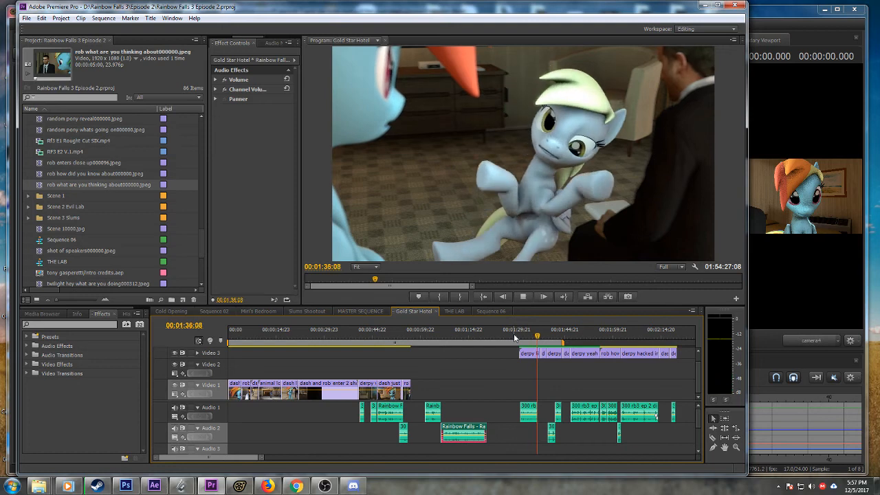
key("space")
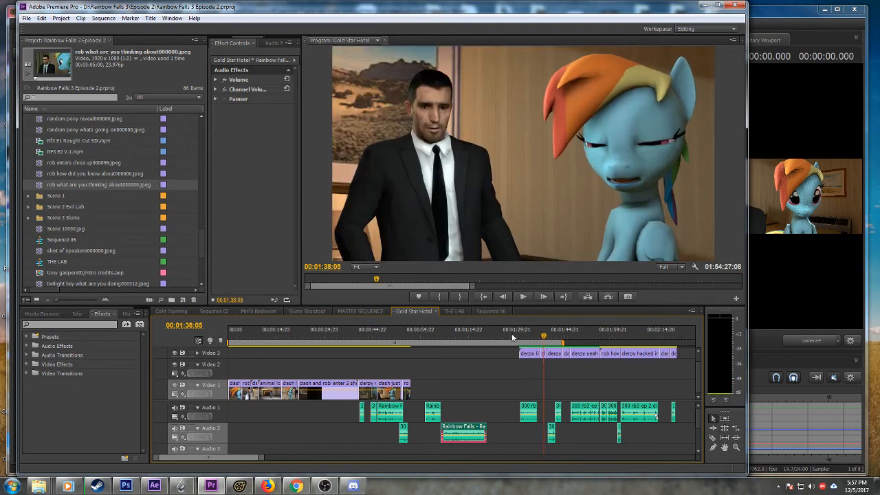
- Replay the finished shots from 00:00:45:13 to 00:00:58:00 and save the project
left_click(402, 343)
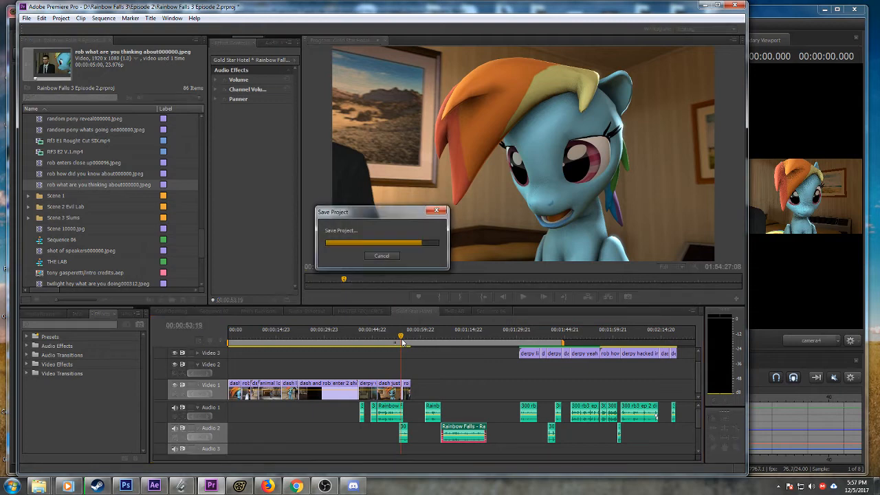
left_click(377, 343)
left_click(376, 342)
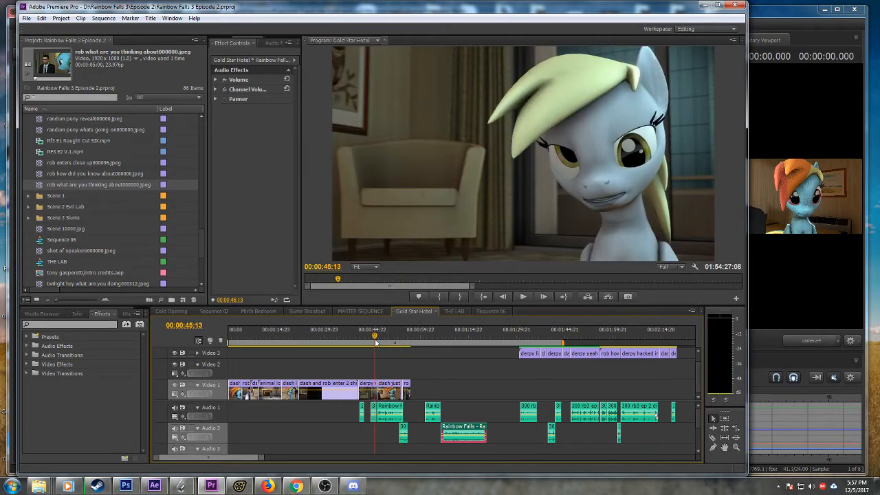
key("space")
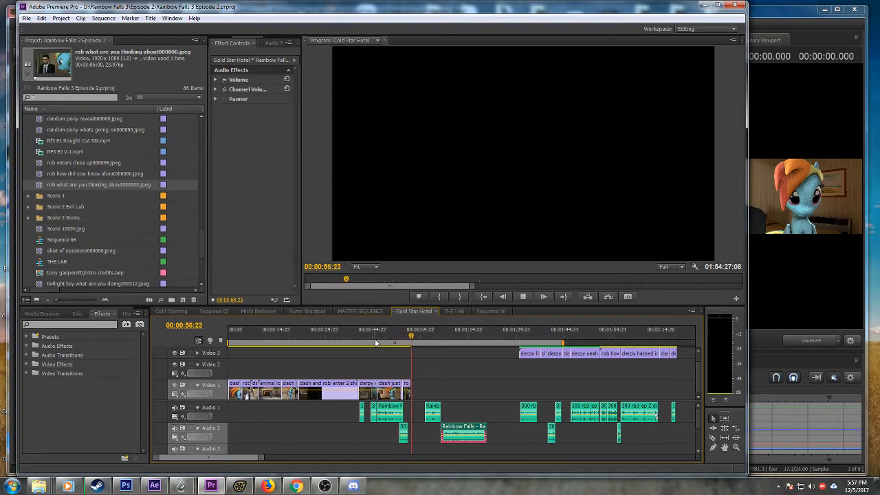
key("ctrl+s")
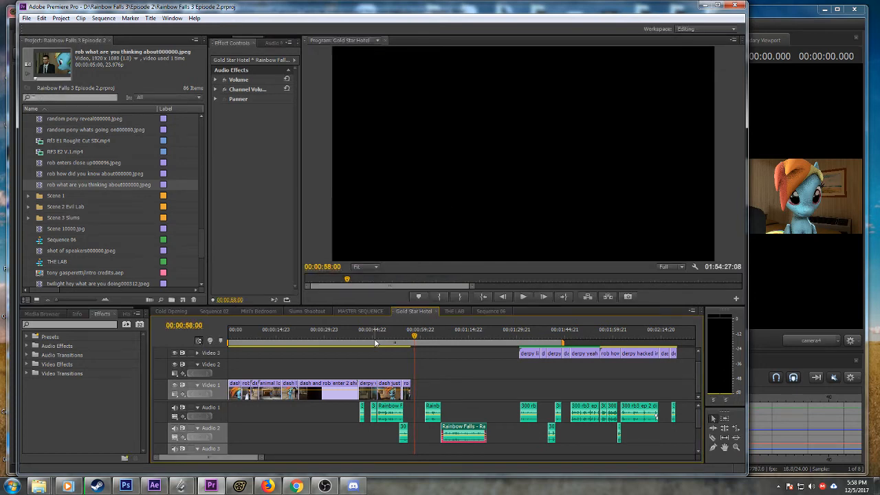
- Replay the grey pony's shot up to 00:01:36:23, set the playhead to about 00:00:57:02, and return to Source Filmmaker
left_click(425, 340)
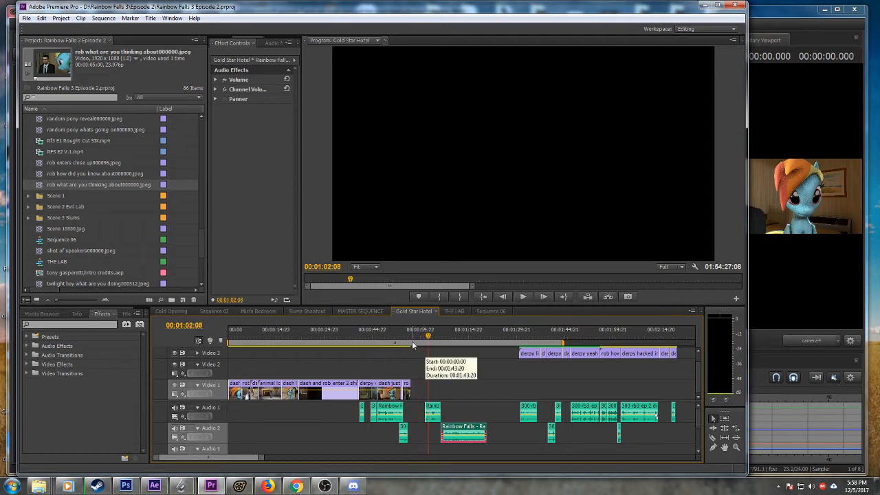
left_click(516, 336)
key("space")
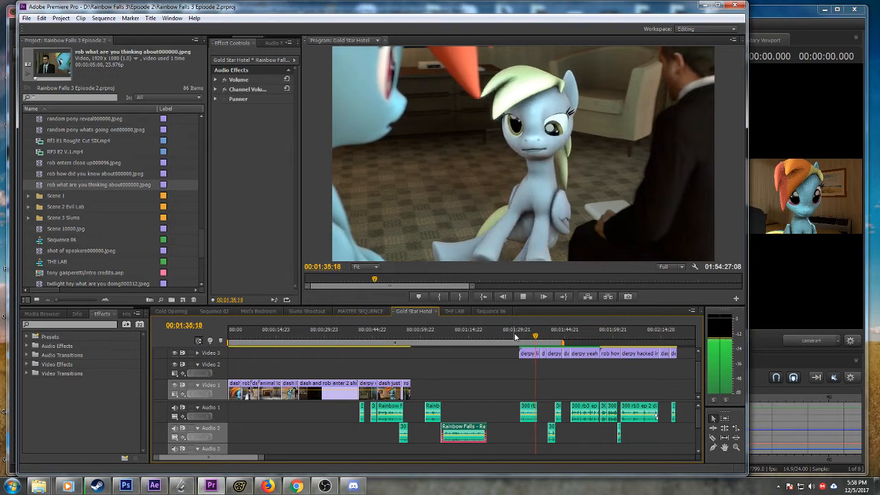
key("space")
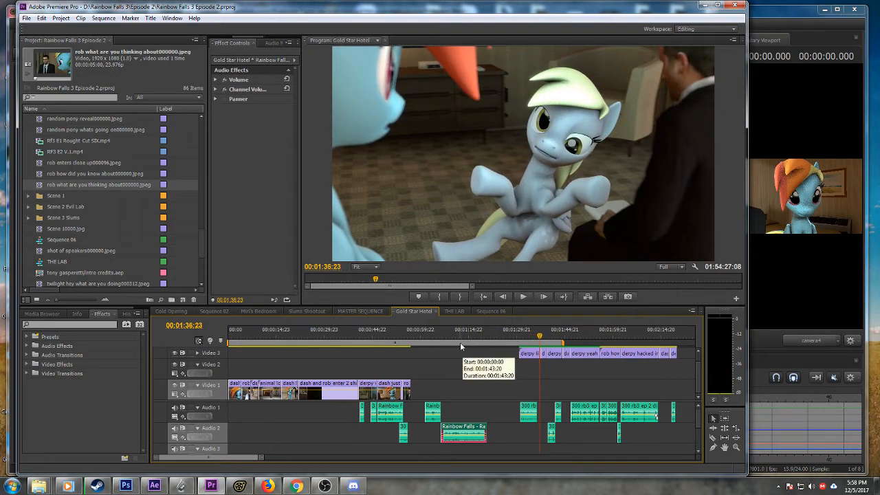
left_click(411, 340)
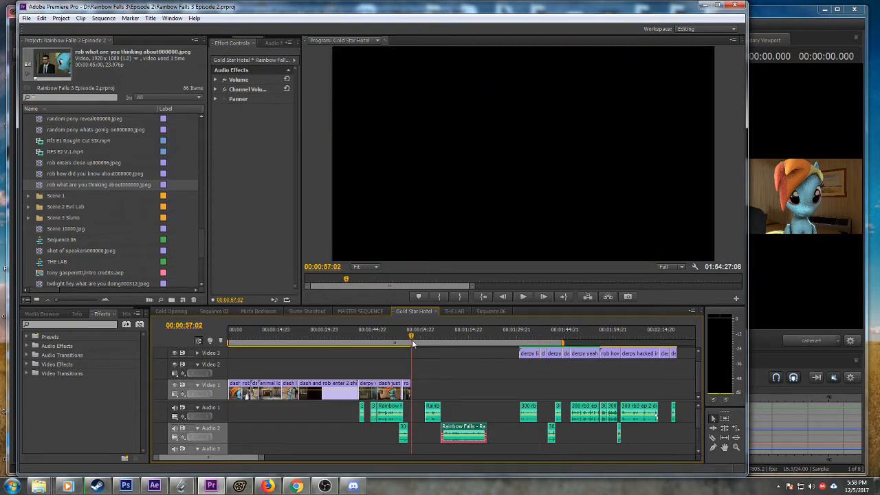
left_click_drag(414, 342, 412, 341)
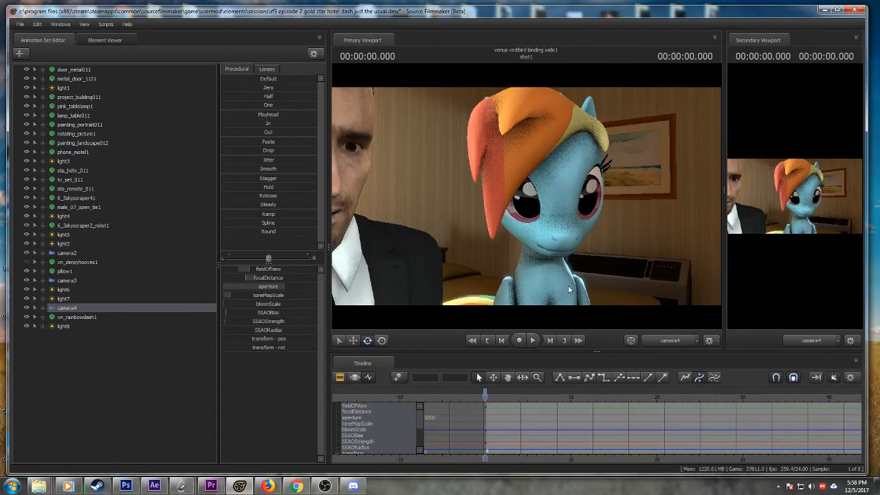
- Reframe camera4 at frame 0 so the desert painting and bed appear behind the pony, and check the shot's opening
left_click_drag(568, 289, 528, 205)
key("space")
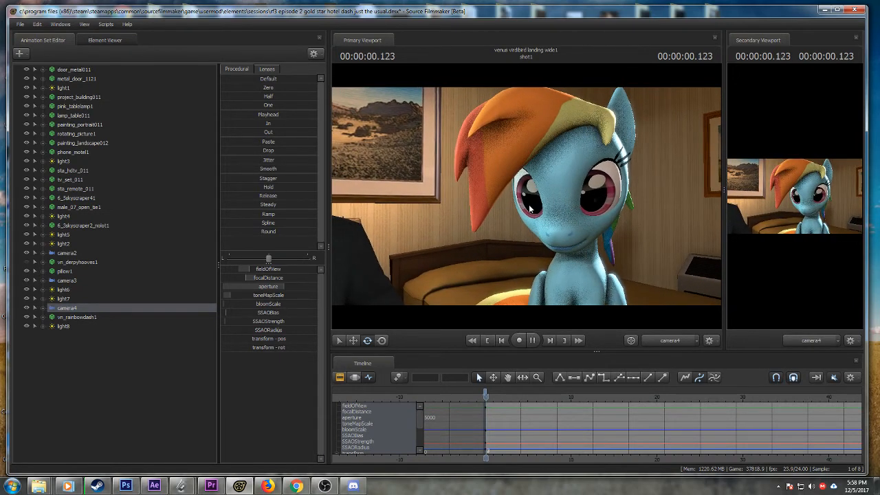
left_click_drag(498, 398, 551, 398)
key("space")
- Key camera4 at 22.5 seconds, moved sideways so the seaside painting is behind the pony, and play the shot from frame 0
left_click(626, 399)
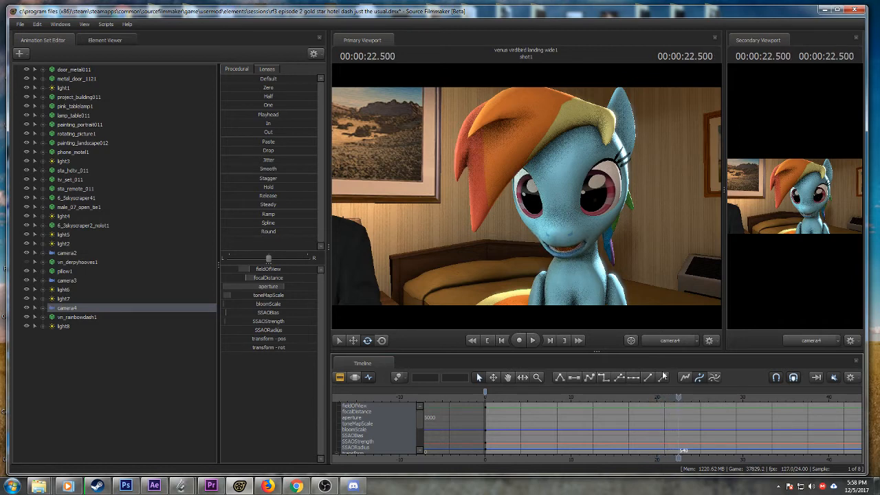
key("a")
left_click_drag(631, 292, 693, 291)
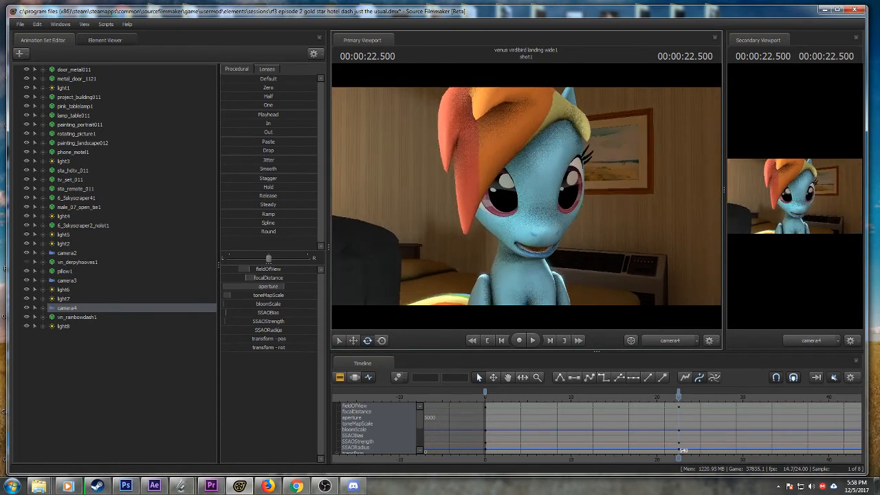
left_click(484, 394)
key("space")
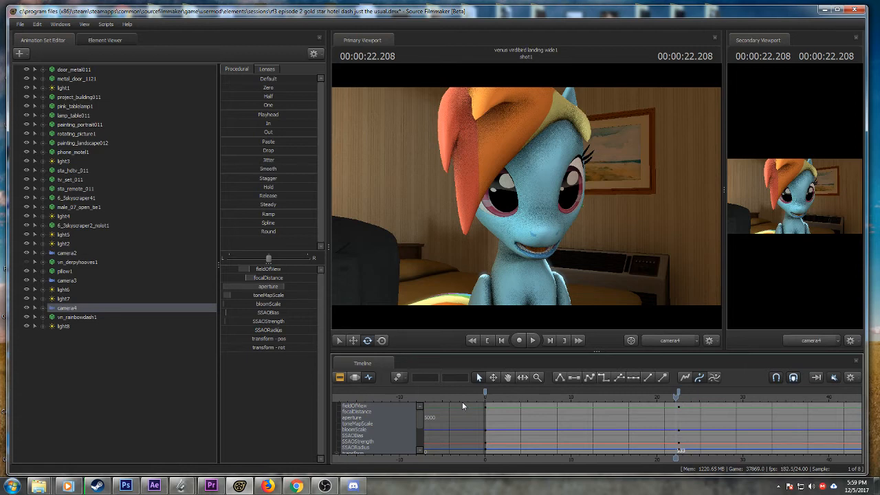
- Switch to Premiere Pro and extend the sequence's work area to the end of the last video clip
left_click(211, 486)
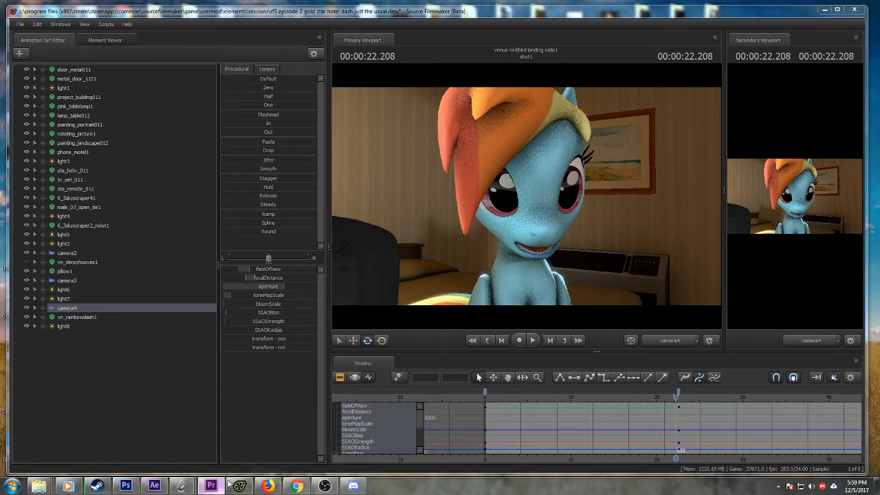
left_click(533, 337)
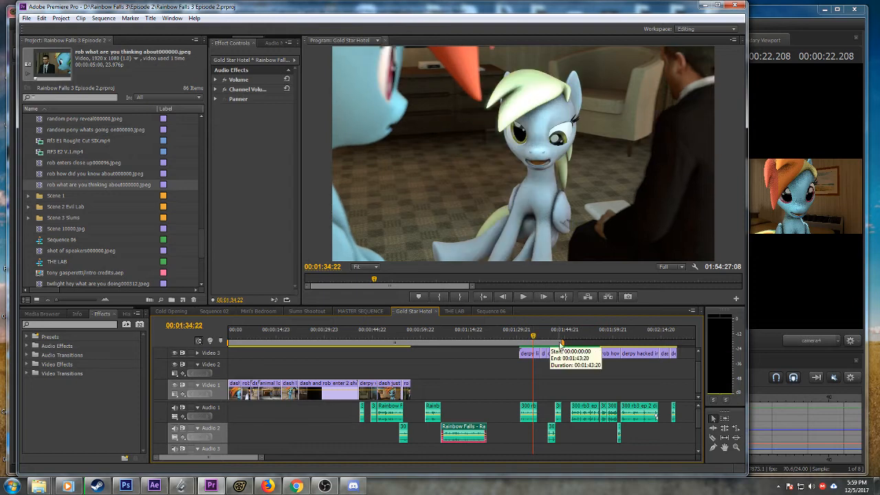
left_click_drag(564, 344, 677, 344)
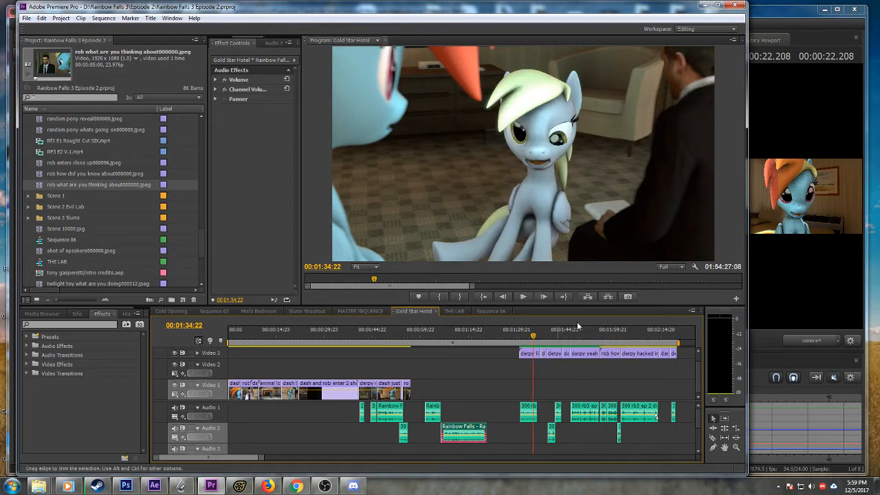
- Play the hotel scene up to 00:01:57:15, set the playhead to 00:00:58:23, save the project, and return to Source Filmmaker
left_click(539, 335)
left_click_drag(539, 335, 570, 338)
key("space")
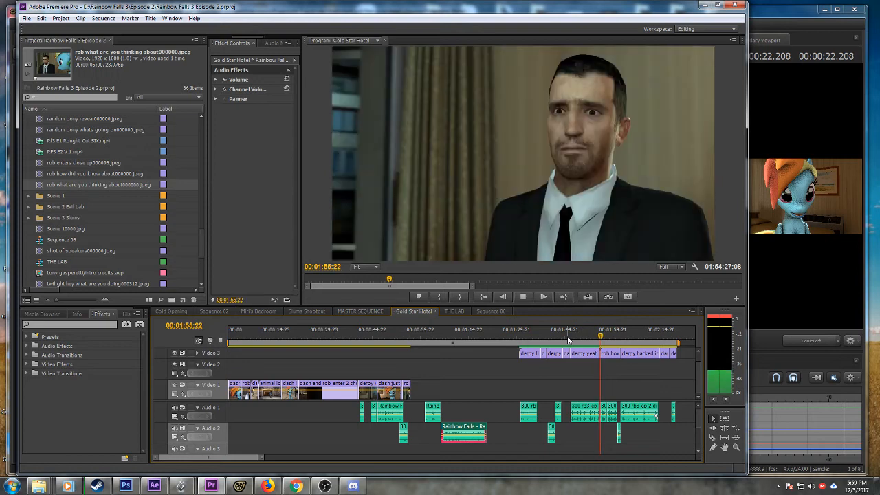
key("space")
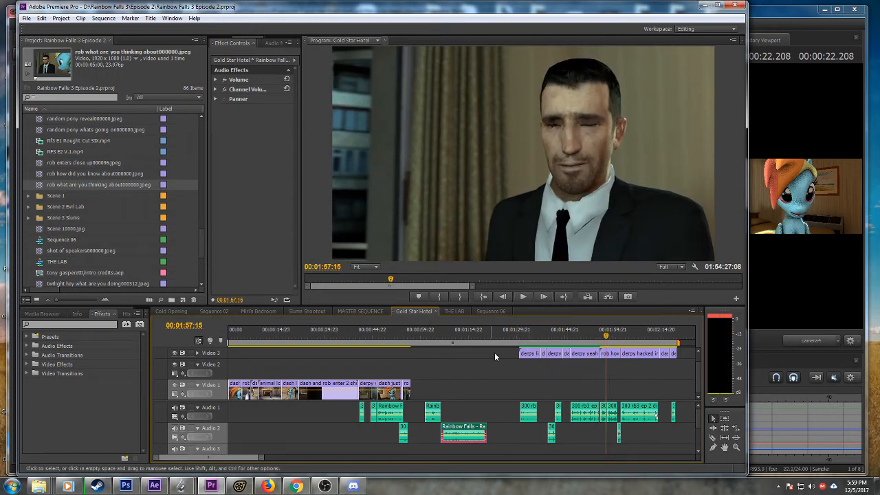
left_click(418, 344)
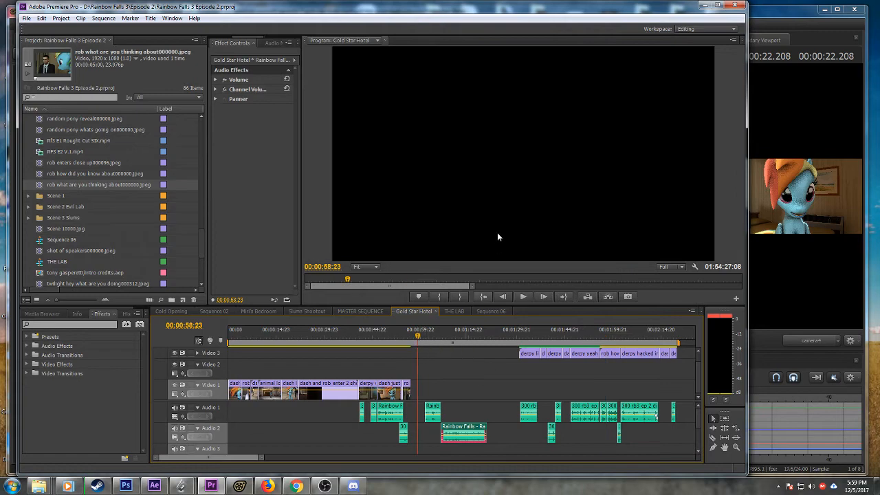
key("ctrl+s")
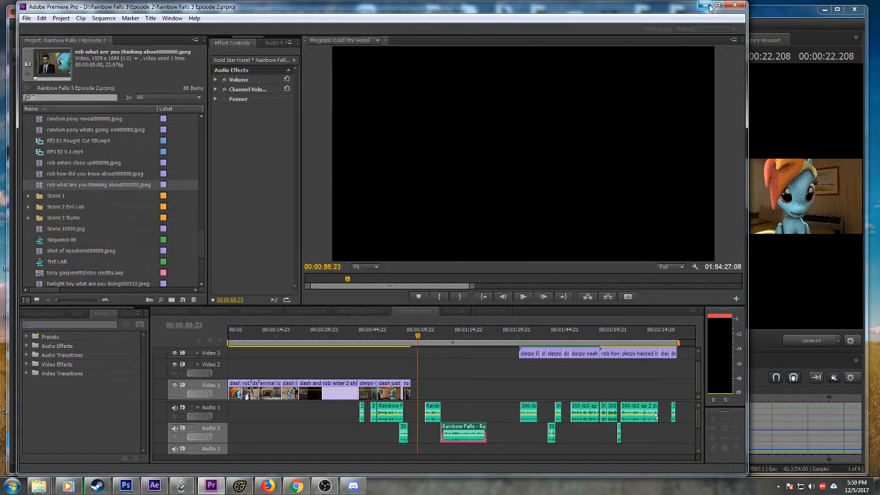
left_click(704, 5)
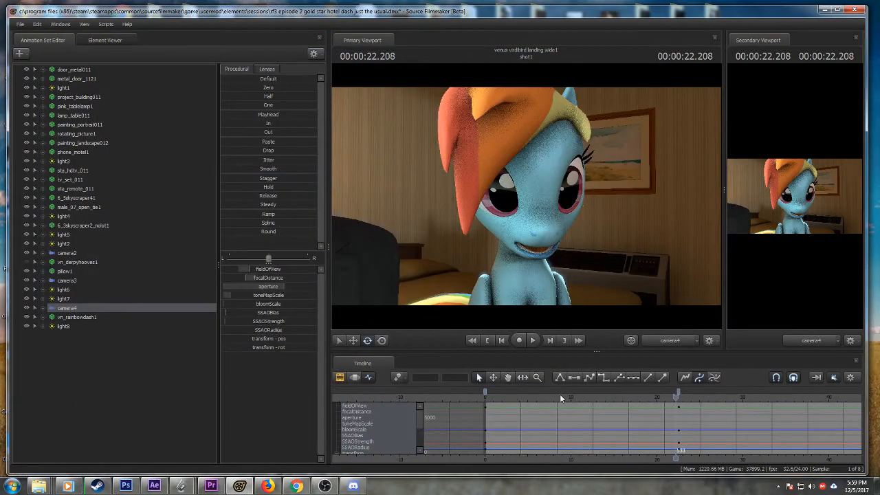
- Reverse camera4's move by placing the seaside-painting keyframe at frame 0 and the desert-painting keyframe at about 25.8 seconds
left_click_drag(677, 394, 484, 393)
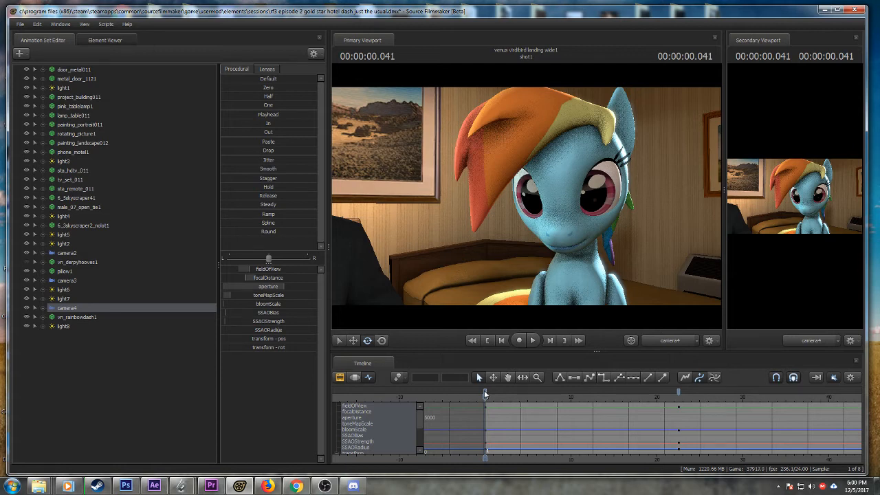
mouse_move(485, 394)
left_mouse_down()
mouse_move(707, 395)
mouse_move(513, 385)
mouse_move(484, 393)
left_mouse_up()
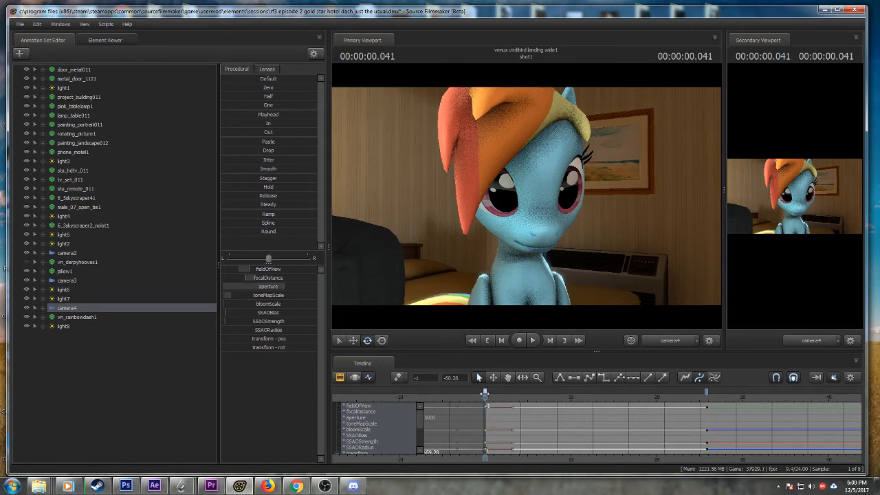
scroll(487, 416, "up", 3)
scroll(486, 417, "up", 2)
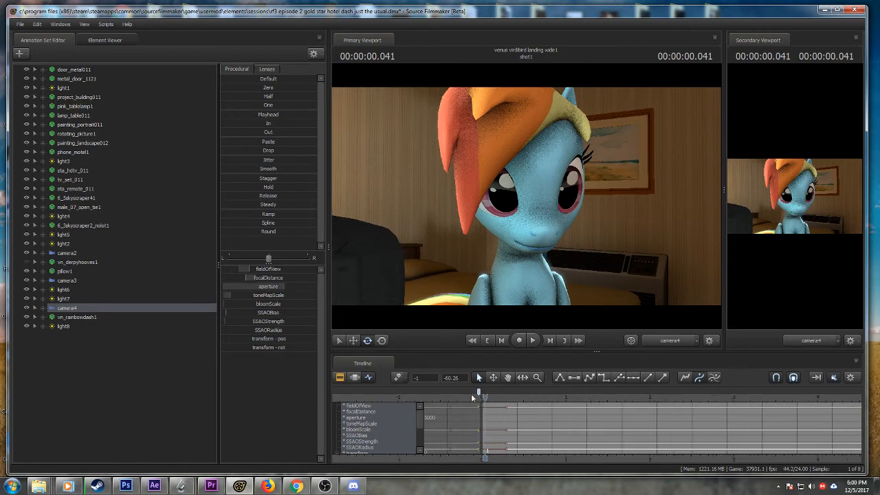
left_click_drag(483, 394, 483, 394)
scroll(496, 423, "down", 5)
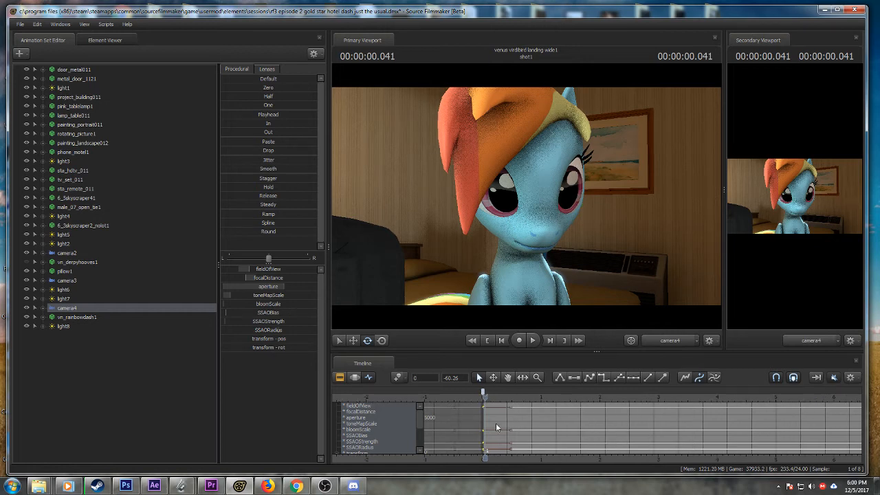
scroll(494, 423, "down", 4)
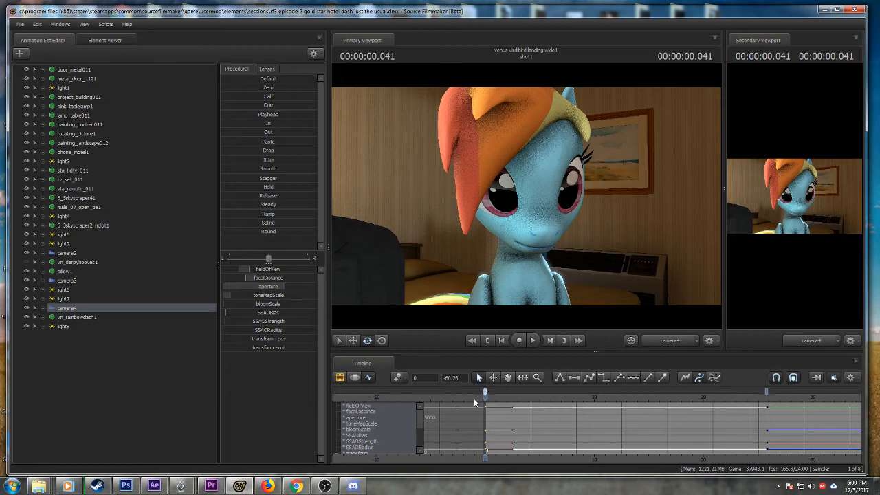
- Play the shot's first half twice from the start, pausing at 6.666 seconds, to check camera4's reversed move
key("space")
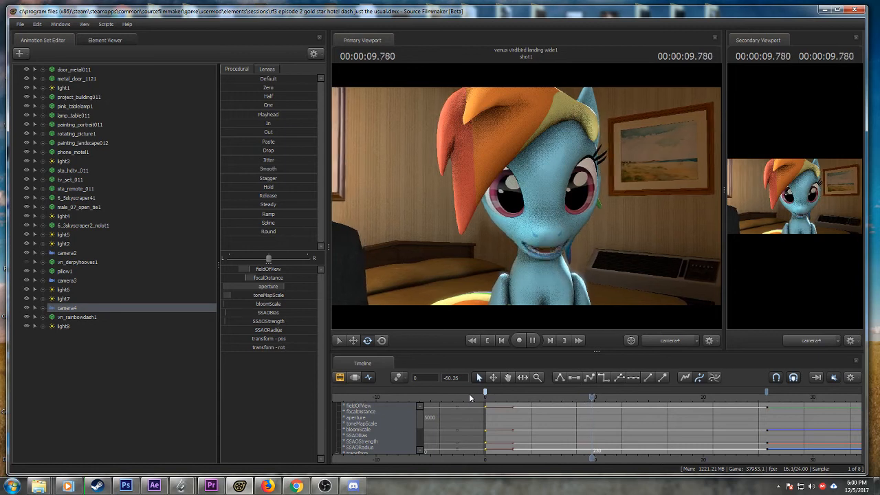
key("space")
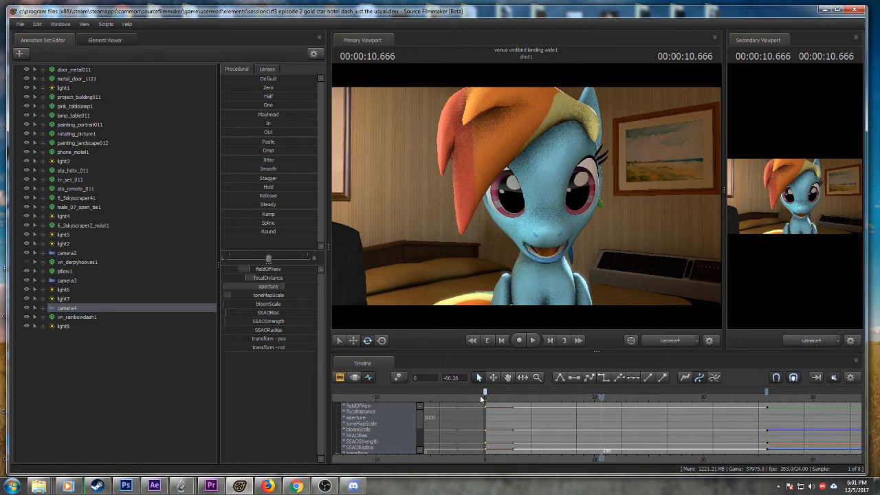
left_click(485, 398)
key("space")
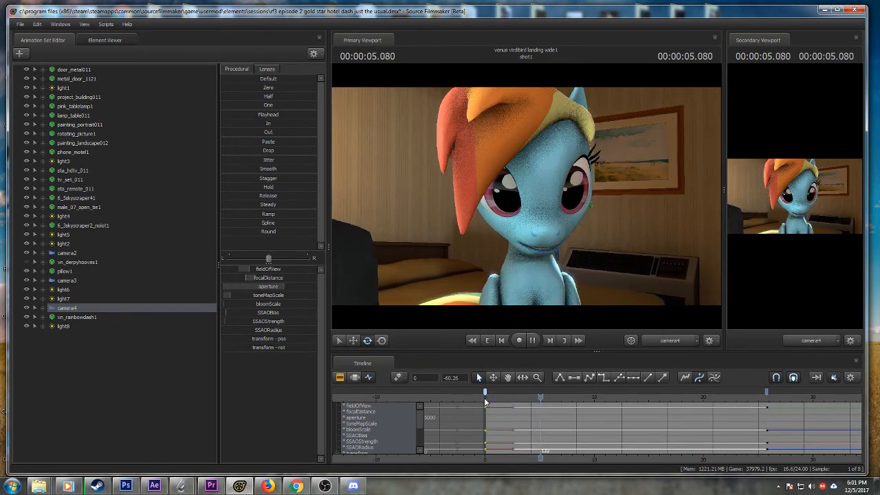
key("space")
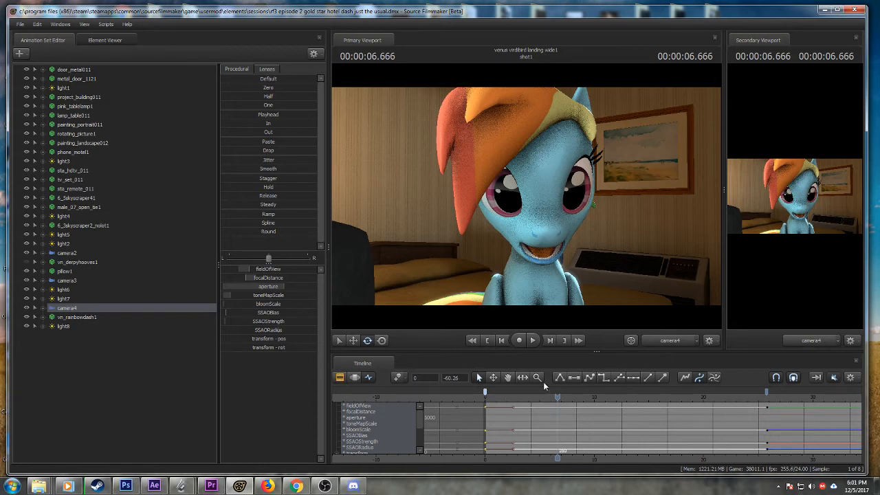
key("space")
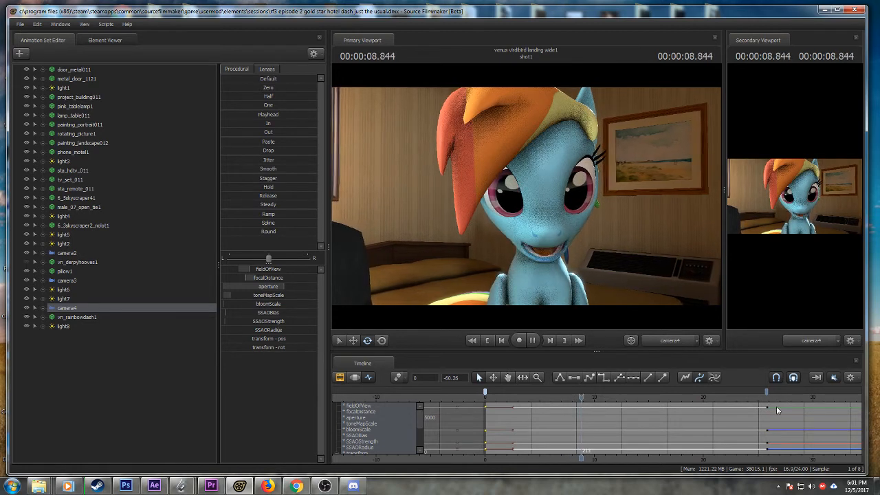
key("space")
- Inspect camera4's end keyframe at 00:00:25.791, briefly viewing the scene through the work camera and returning to camera4
left_click_drag(765, 398, 761, 397)
scroll(769, 413, "up", 3)
scroll(768, 411, "up", 3)
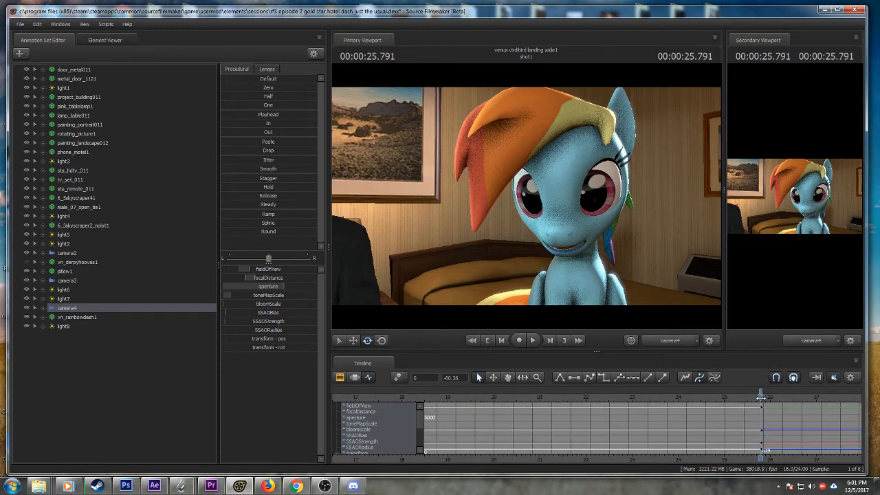
scroll(752, 409, "down", 4)
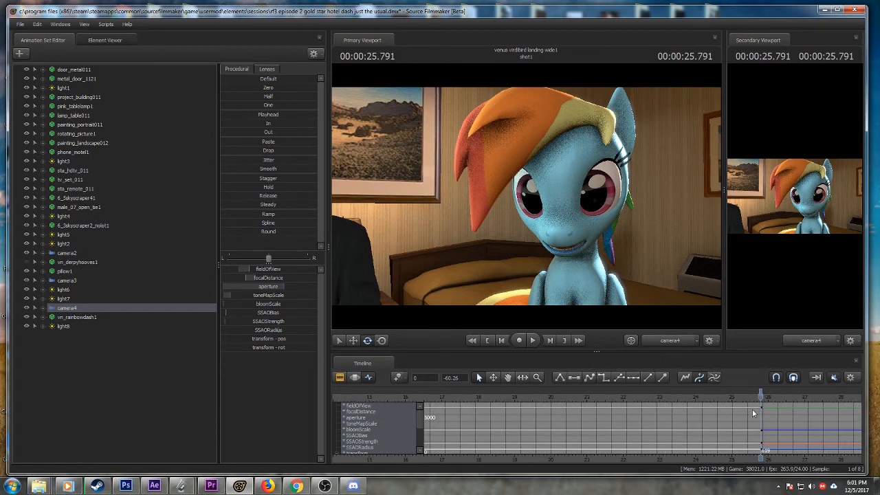
scroll(752, 409, "down", 6)
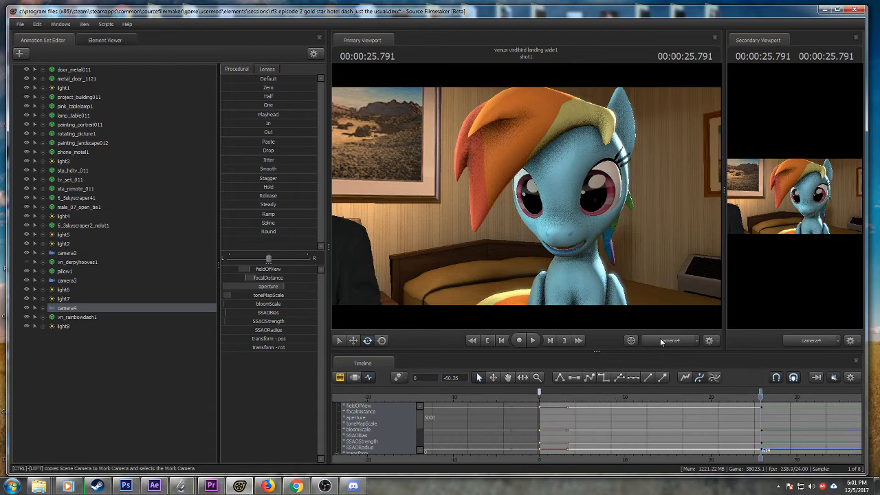
left_click(661, 342)
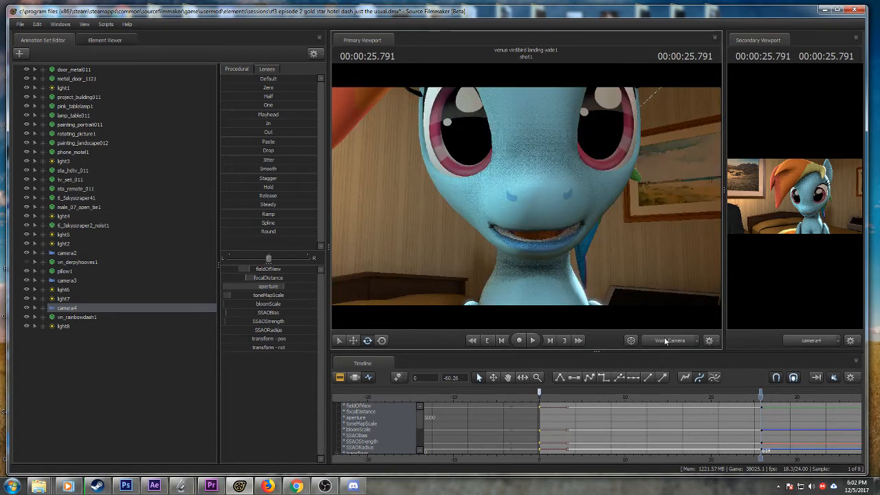
left_click(662, 341)
- Play camera4's move from frame 0 to 00:00:07.166 and return the playhead to frame 0
left_click(538, 397)
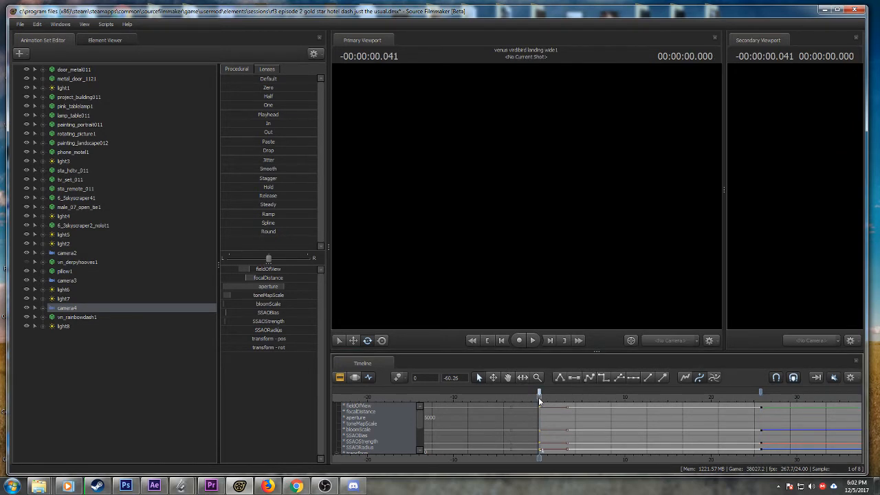
left_click_drag(540, 397, 539, 397)
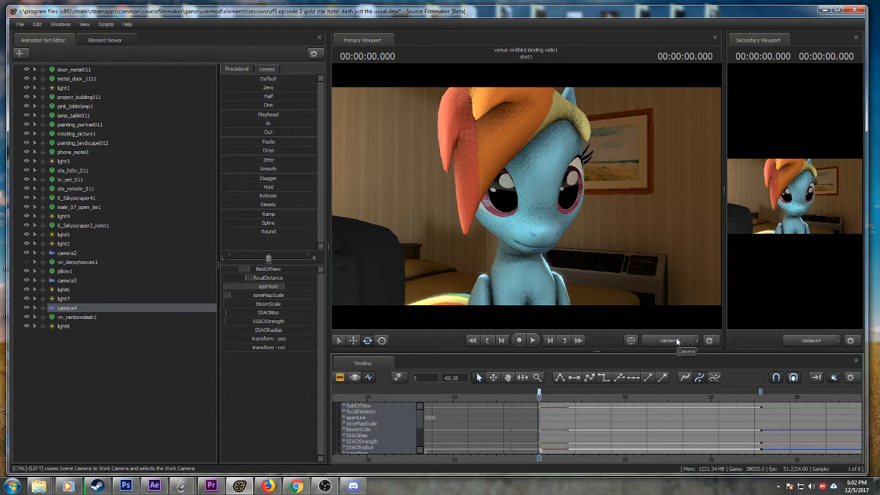
key("space")
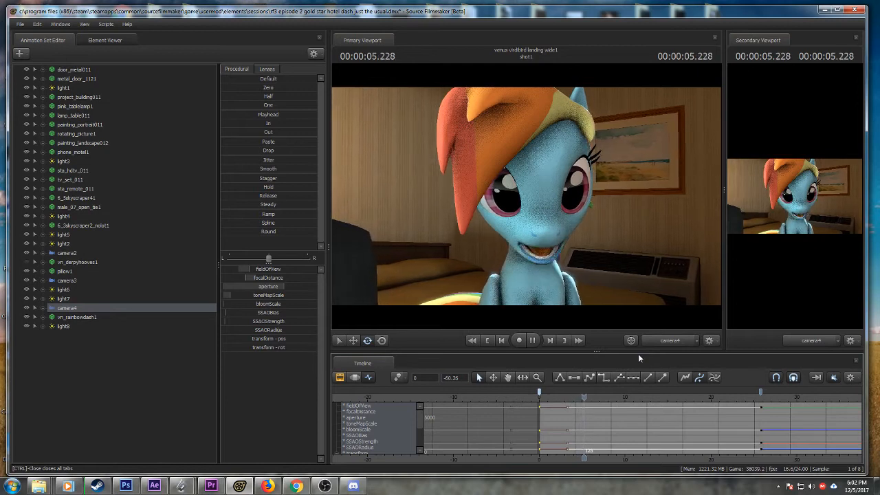
key("space")
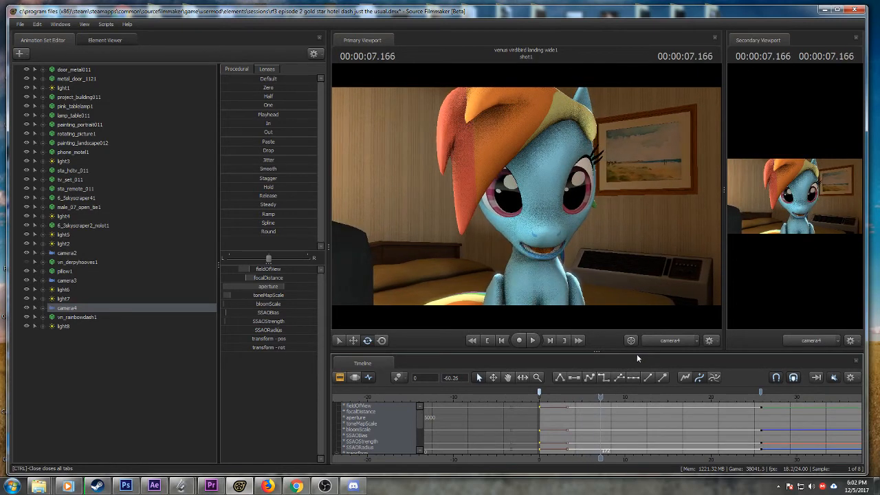
left_click_drag(542, 397, 539, 397)
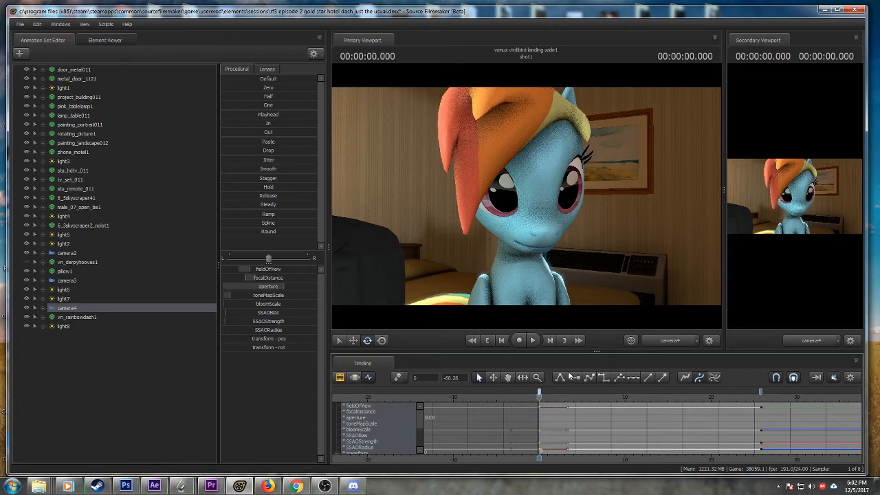
- Select the Neck of vn_rainbowdash1 and play the shot's opening up to 00:00:02.583 to judge its timing
left_click_drag(539, 394, 544, 408)
scroll(549, 399, "up", 5)
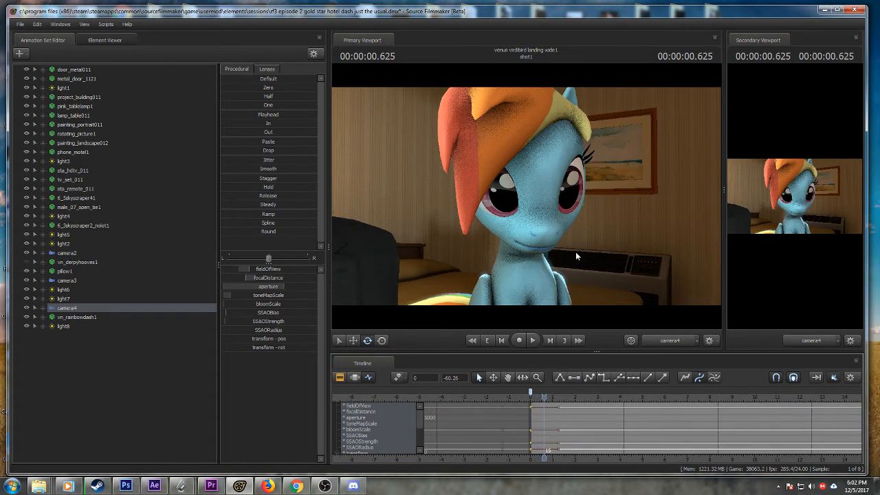
key("ctrl")
left_click(522, 254, "ctrl")
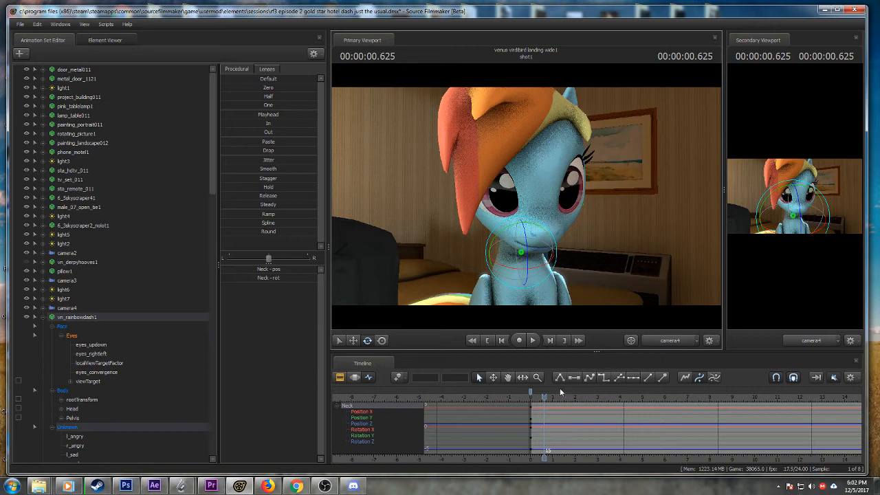
key("space")
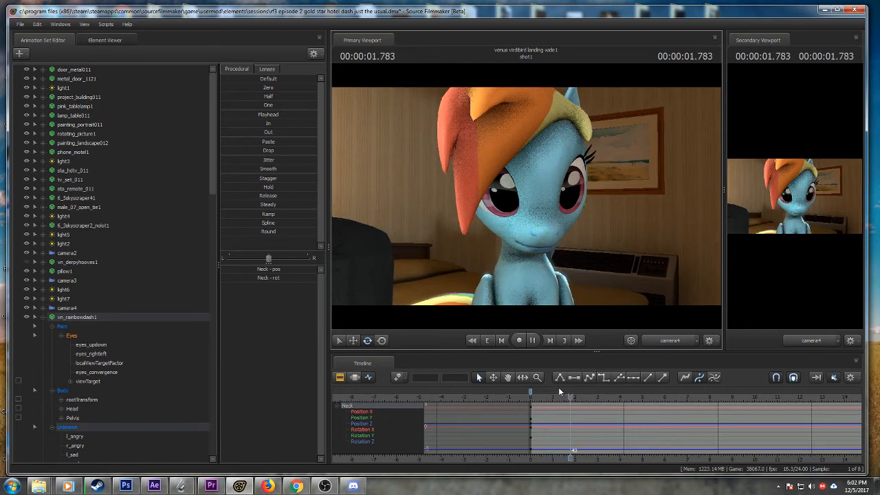
key("space")
scroll(568, 405, "up", 1)
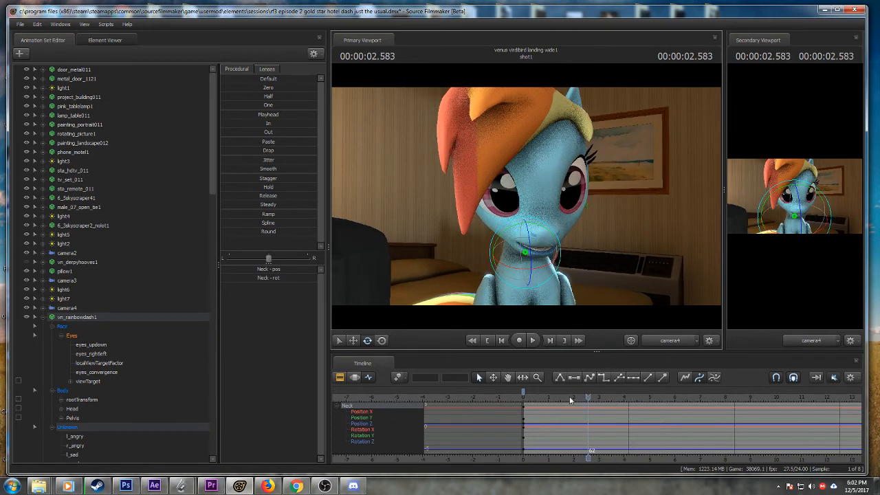
- Rotate the pony's neck slightly with the free rotation manipulator to key a new pose at 00:00:01.958
left_click(564, 397)
left_click_drag(564, 397, 575, 399)
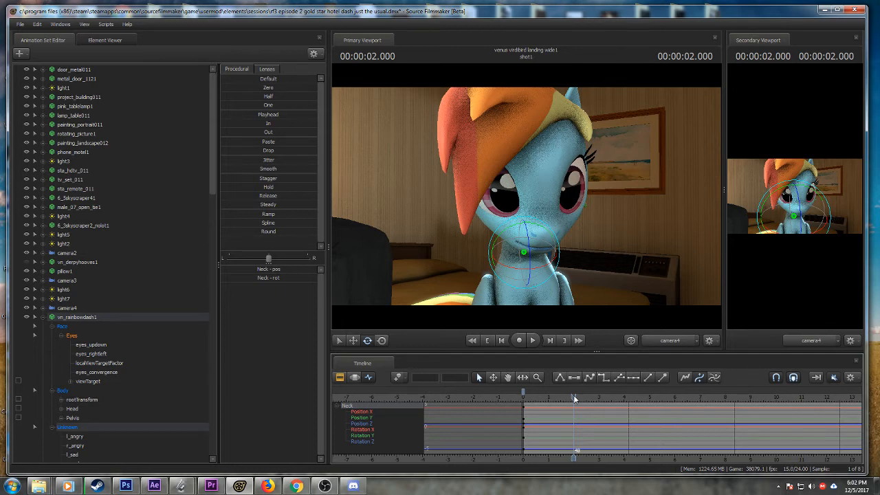
mouse_move(575, 399)
left_mouse_down()
mouse_move(562, 396)
mouse_move(573, 396)
left_mouse_up()
left_click(380, 341)
left_click_drag(530, 230, 531, 237)
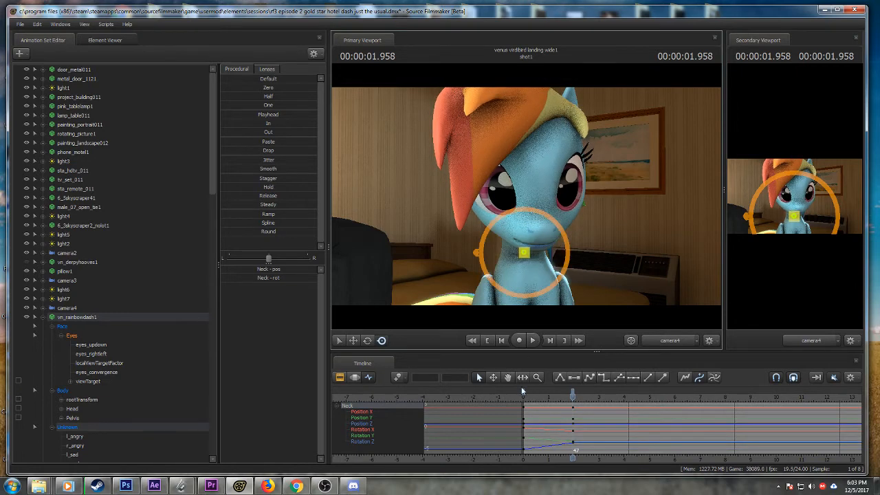
- Switch to Premiere Pro, play the hotel scene from 00:00:54:12 as a timing reference, and return to Source Filmmaker
left_click_drag(532, 397, 525, 398)
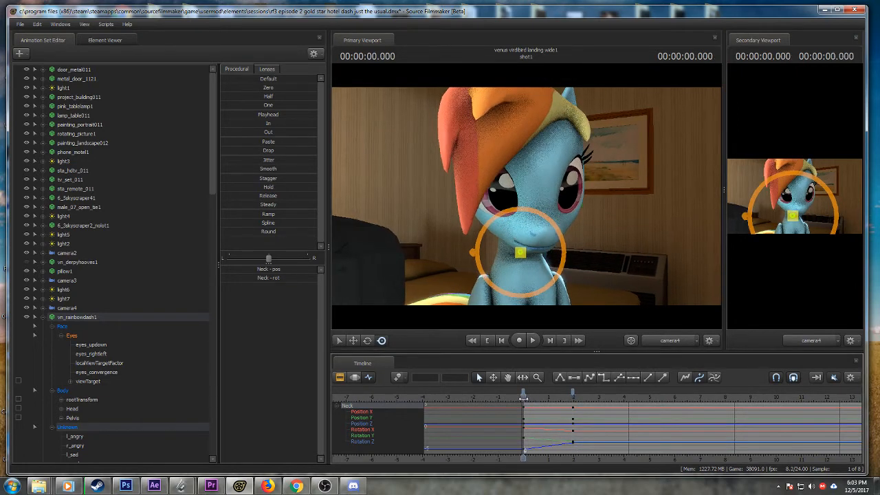
left_click(211, 486)
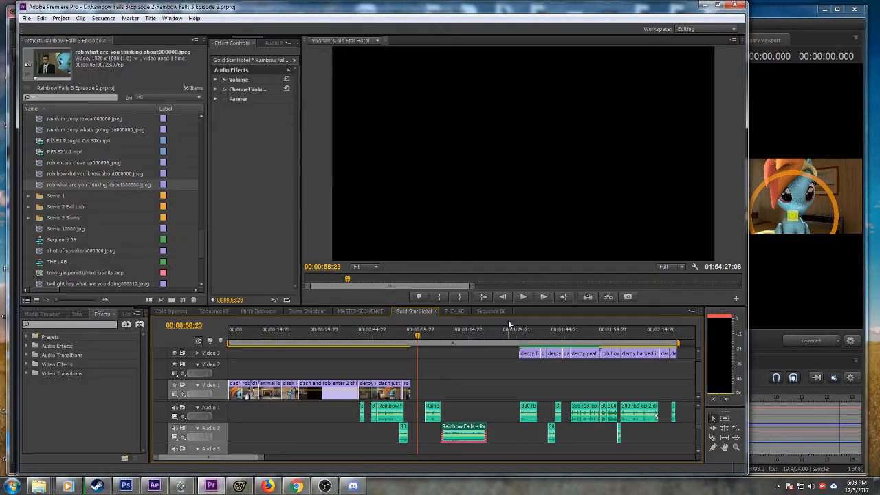
left_click(405, 344)
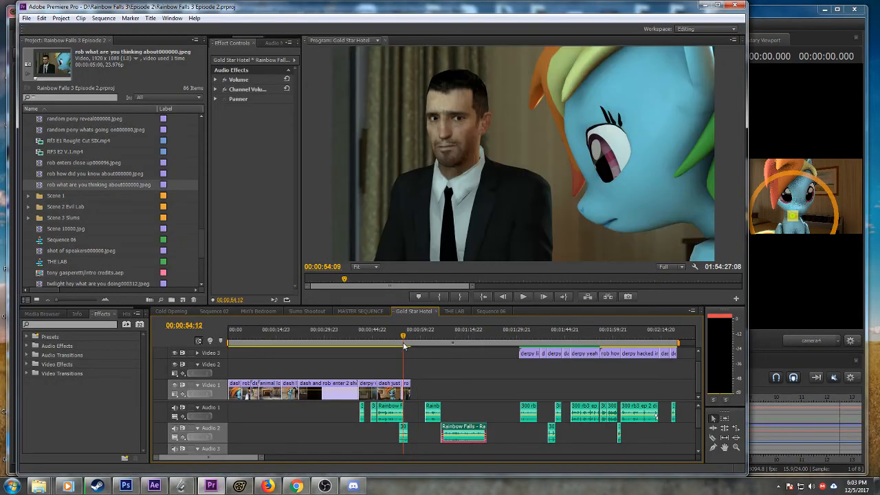
key("space")
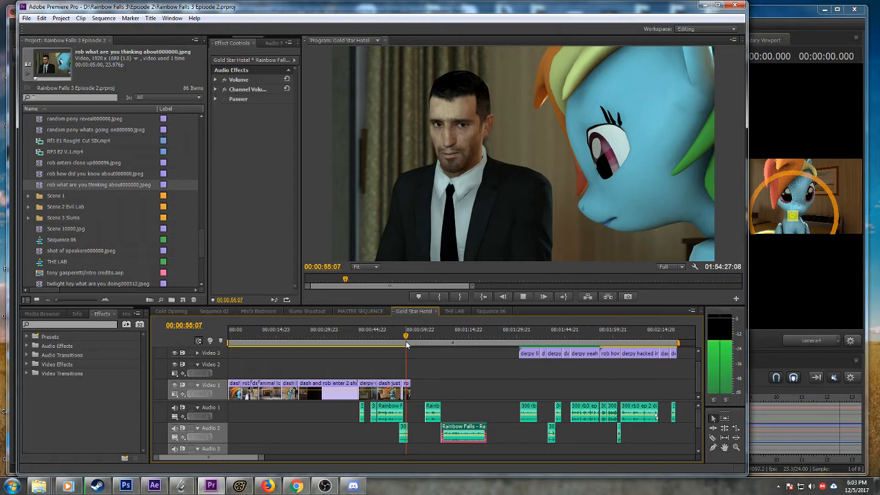
left_click(707, 7)
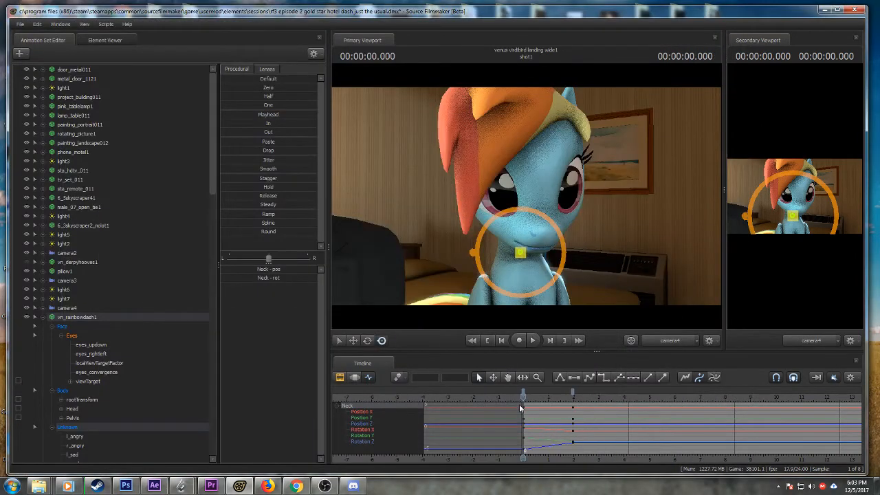
- Tilt the neck slightly down at frame 0 and key it raised and turned toward the camera at 00:00:01.000
left_click_drag(537, 251, 537, 250)
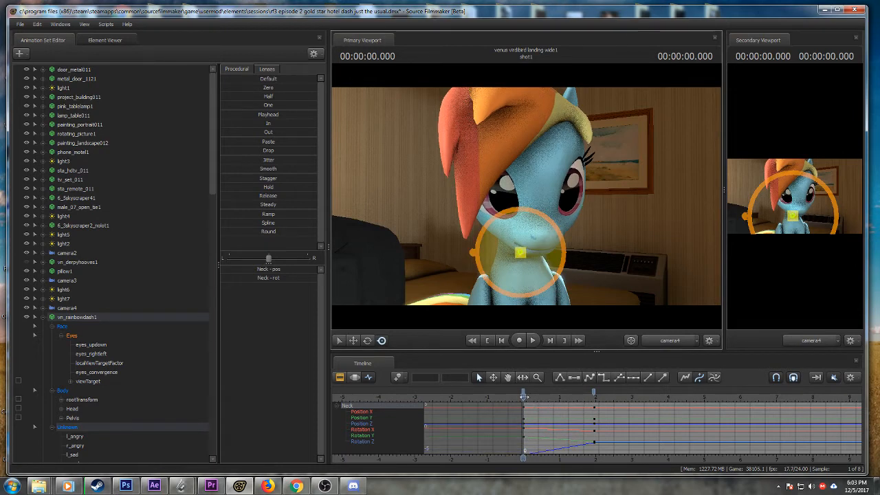
key("space")
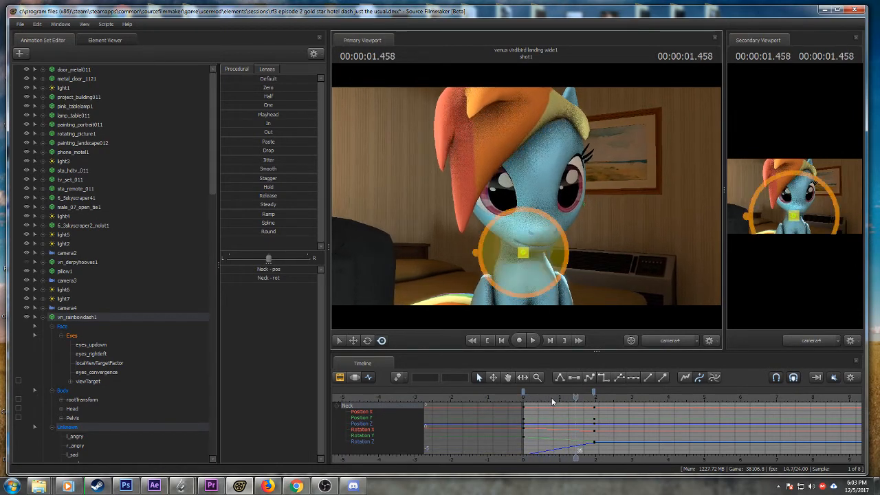
left_click_drag(554, 398, 559, 397)
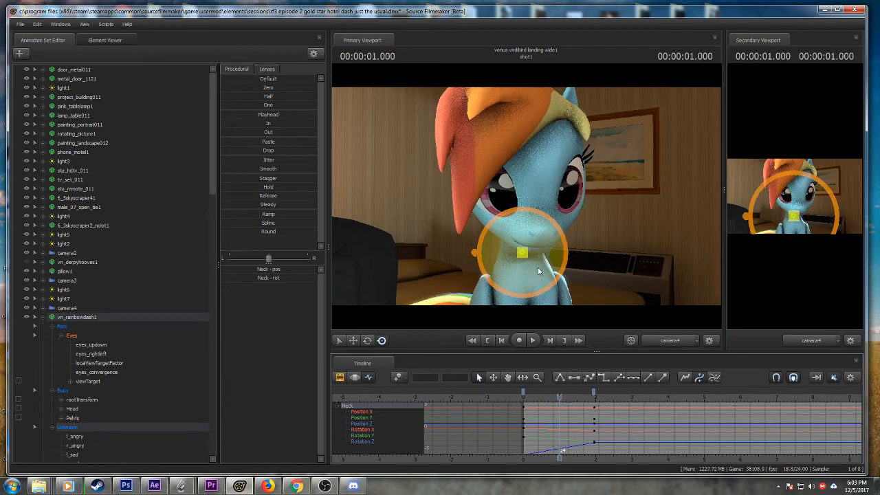
left_click_drag(537, 267, 510, 232)
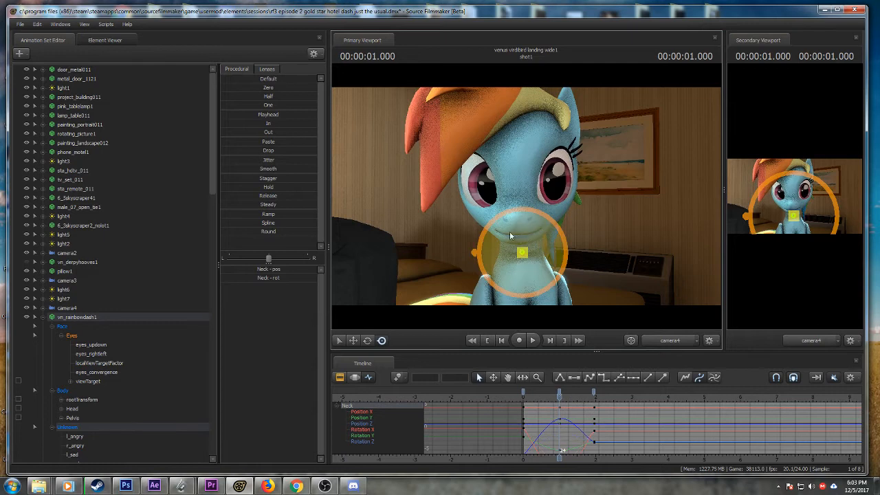
- Play the shot from frame 0 to check the neck's raise and turn
left_click(523, 395)
key("space")
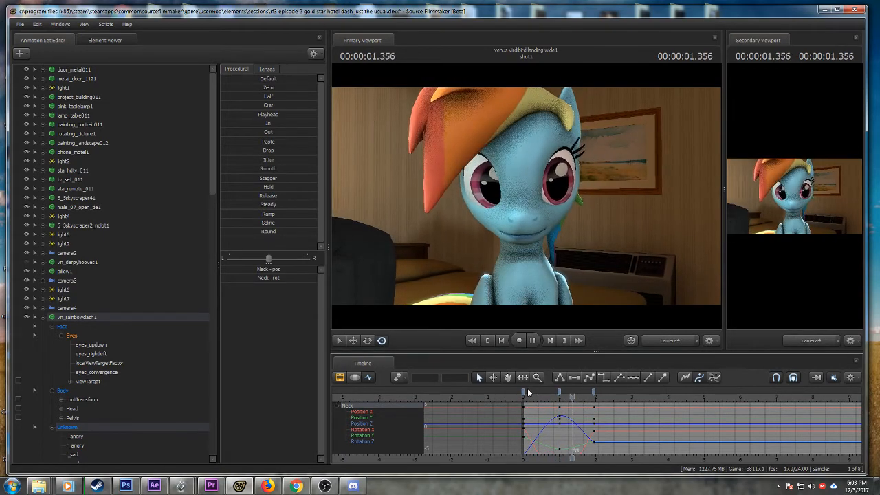
key("space")
- Try delaying the neck's first keyframe to frame 12 with a separate starting keyframe at frame 0, and play the result
left_click_drag(589, 397, 590, 404)
left_click_drag(531, 396, 541, 397)
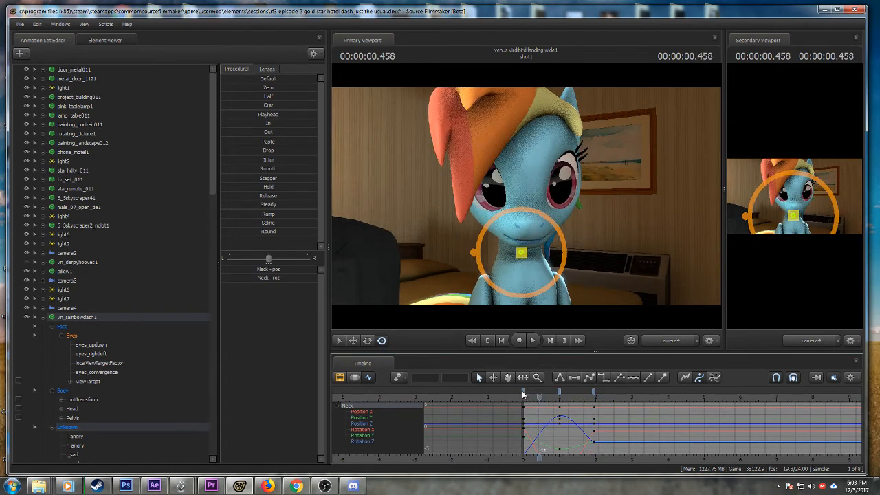
left_click(522, 391)
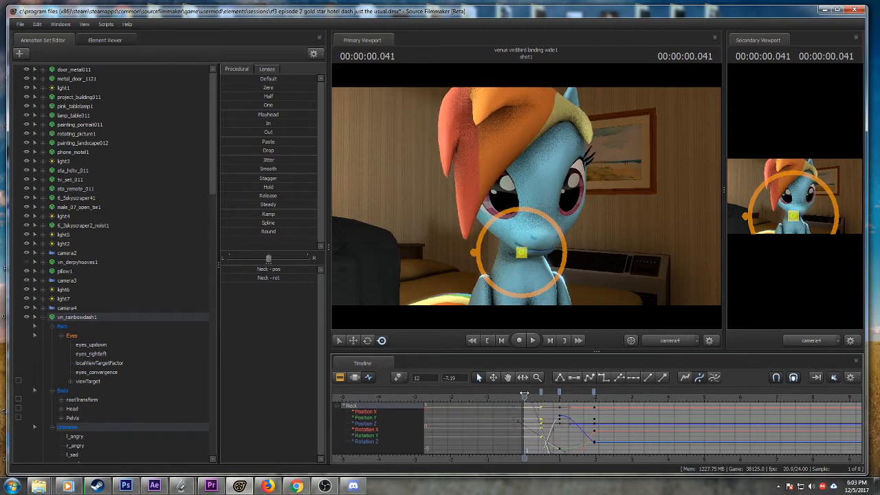
left_click(523, 394)
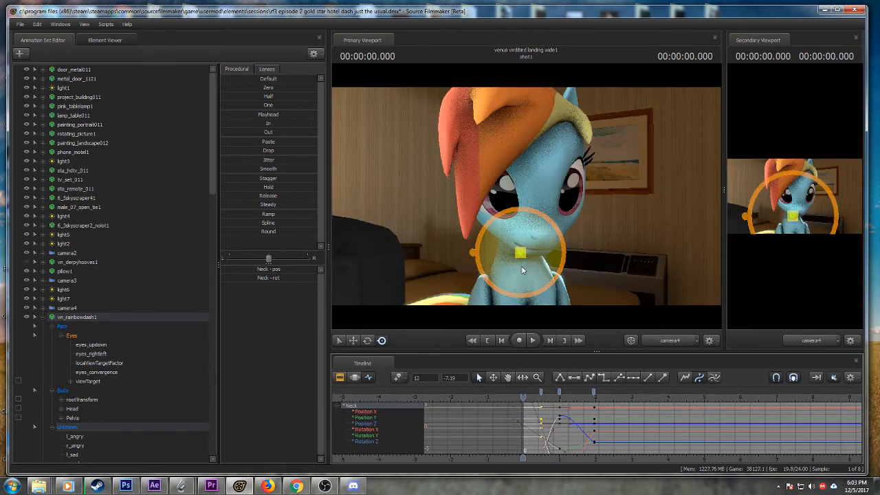
key("space")
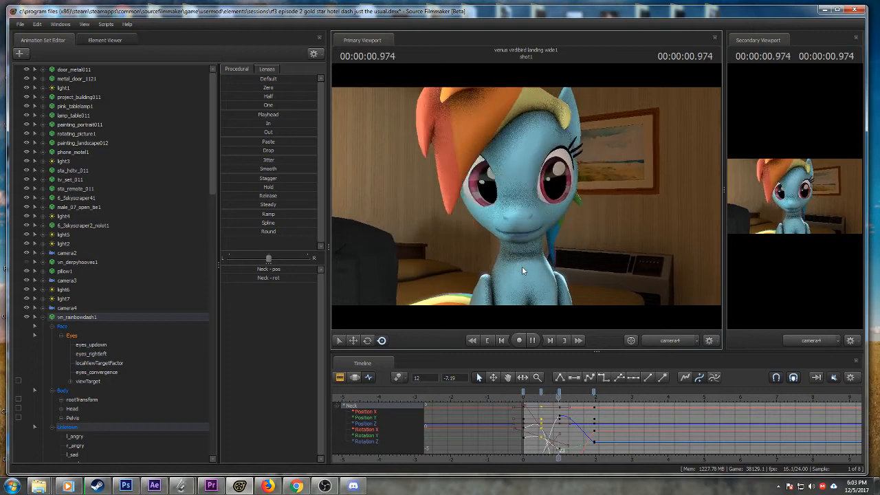
key("space")
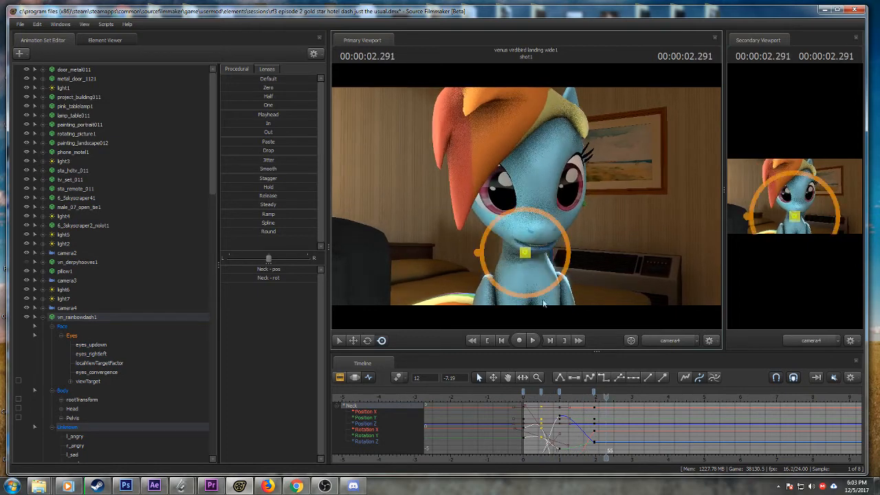
left_click(541, 395)
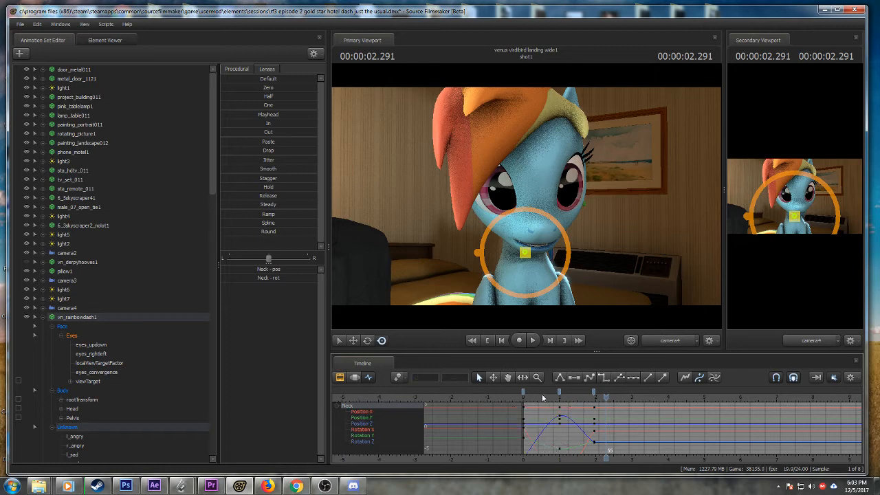
- Move the neck's middle keyframe to frame 22 and its last keyframe slightly earlier, and save the session
key("space")
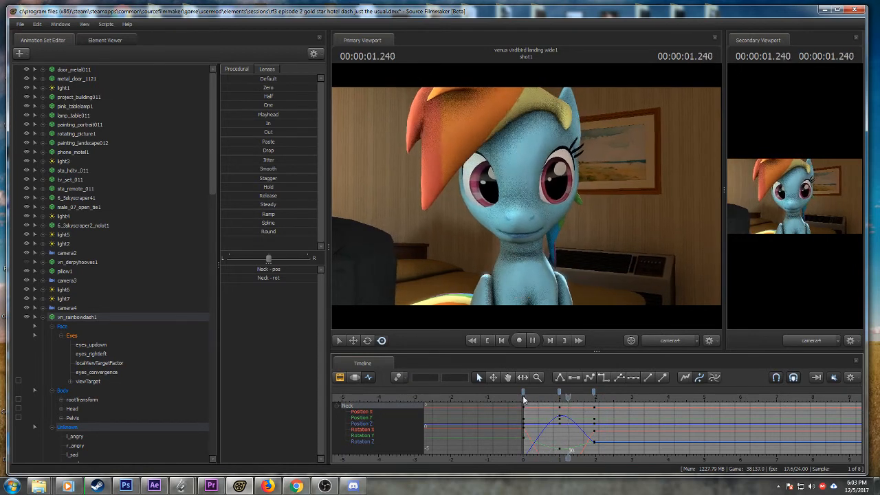
key("space")
left_click_drag(583, 399, 555, 391)
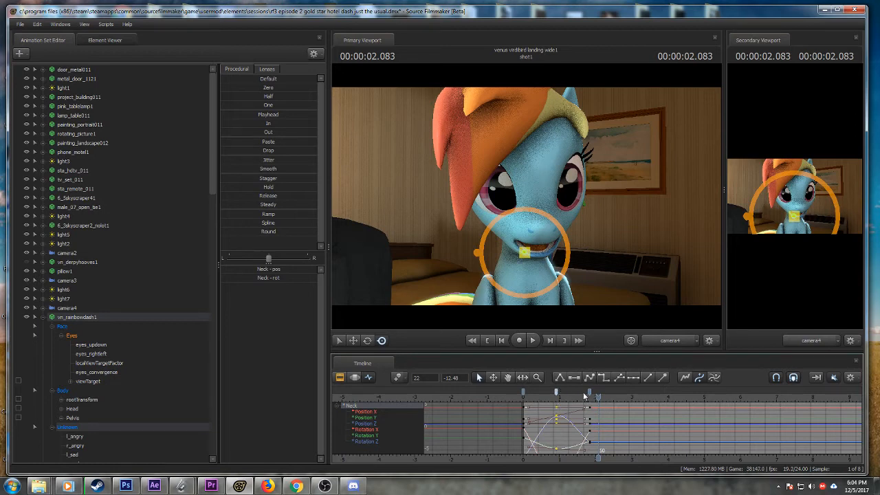
key("ctrl+s")
- Play the shot from the start to check the neck's revised keyframe timing
scroll(578, 423, "up", 2)
left_click(488, 395)
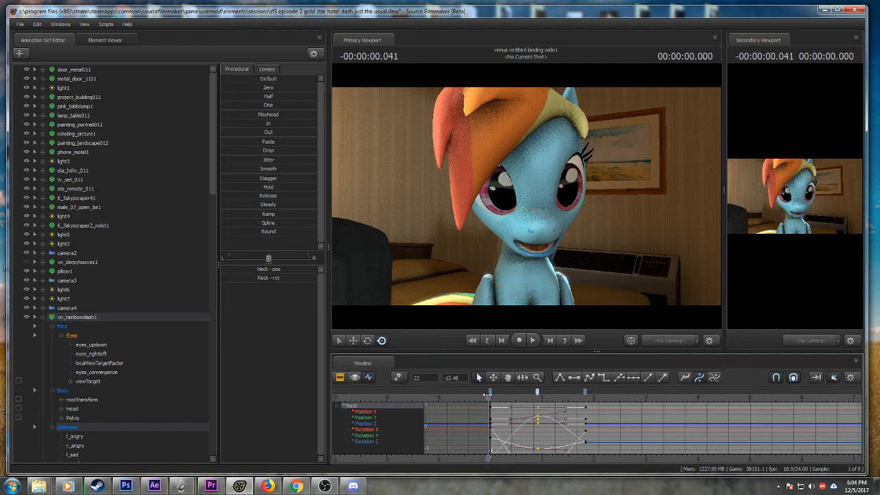
key("space")
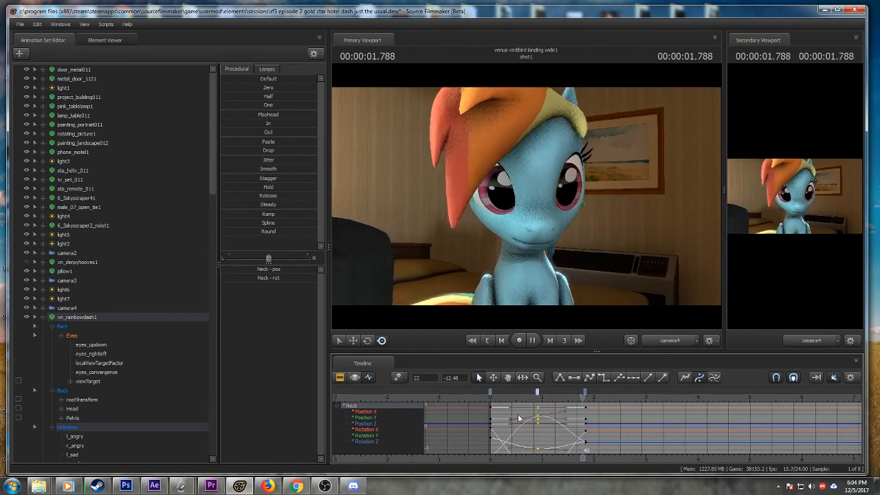
- Key the pony's neck raised at 00:00:02.041 and lowered again at 00:00:02.291
left_click_drag(598, 398, 597, 399)
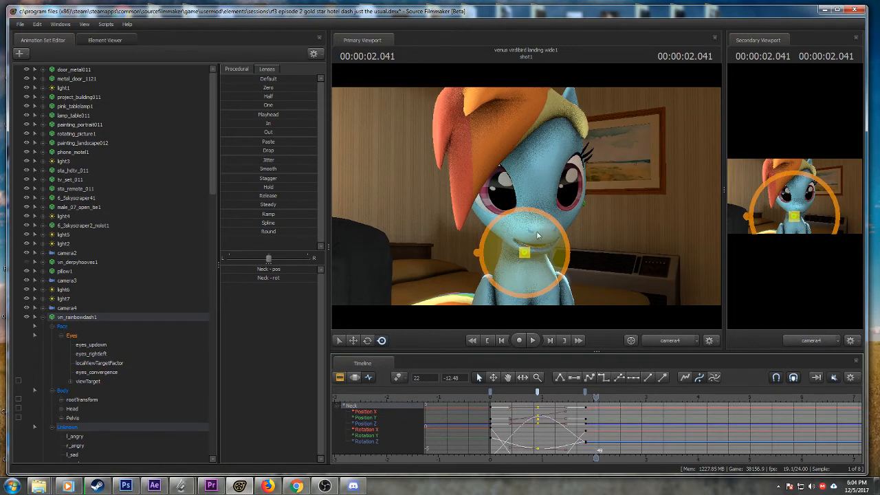
left_click_drag(528, 230, 528, 229)
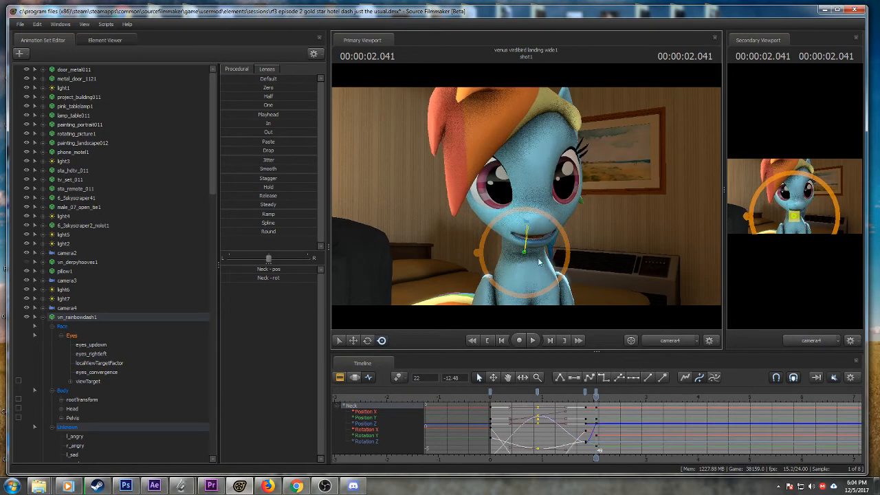
scroll(606, 399, "up", 3)
left_click_drag(596, 399, 620, 396)
left_click_drag(533, 222, 537, 231)
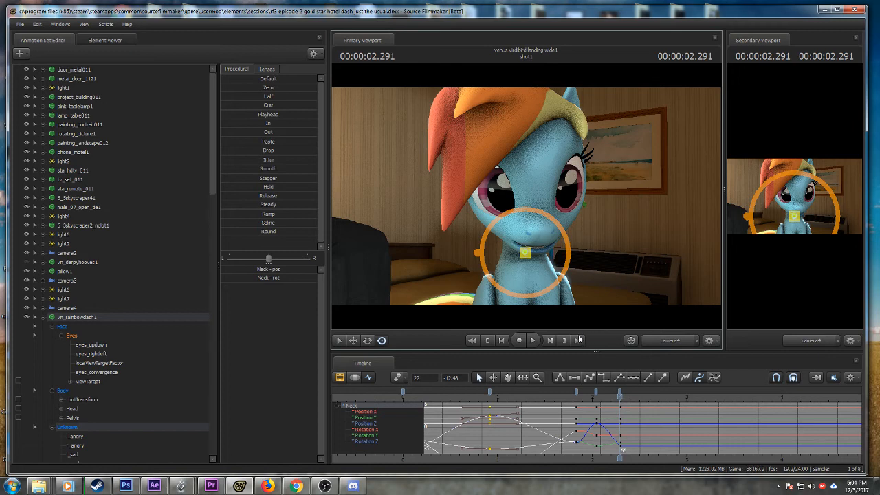
- Play the shot from the start to check the neck's new nod after two seconds
scroll(558, 393, "down", 4)
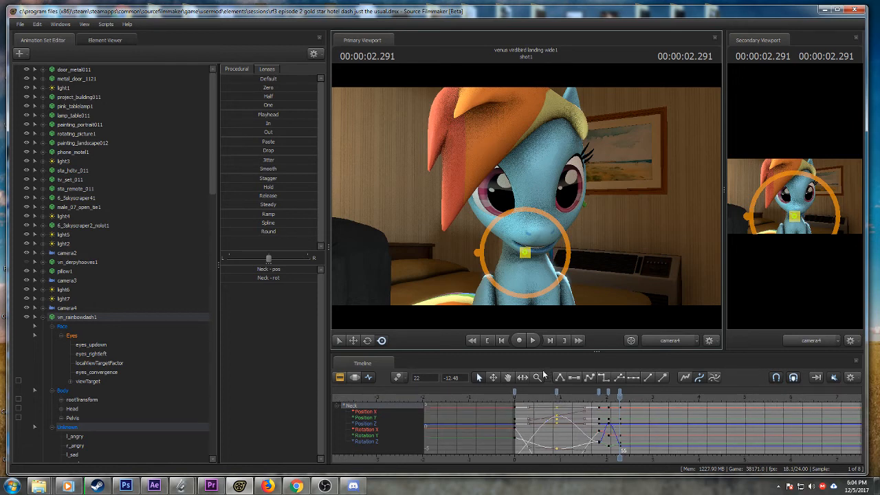
left_click(515, 397)
key("space")
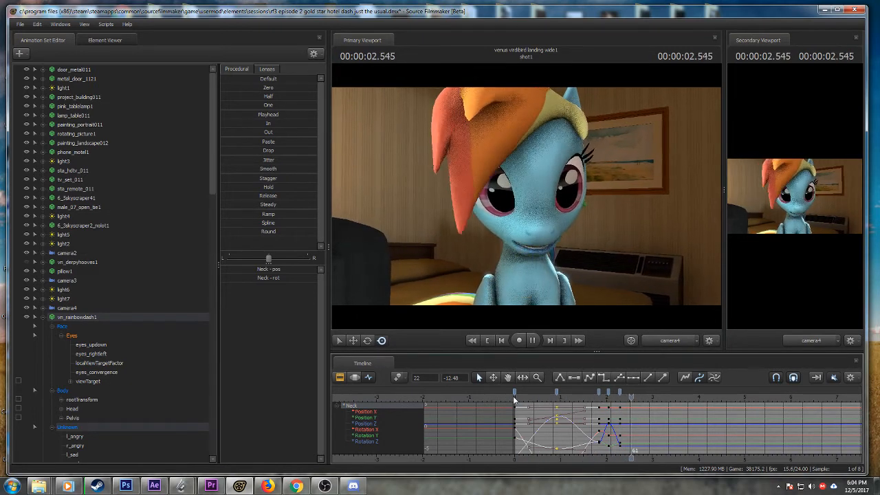
key("space")
- Add two smaller neck poses, slightly raised at 00:00:02.500 and slightly lowered at 00:00:02.750
scroll(593, 425, "up", 4)
left_click_drag(566, 400, 620, 400)
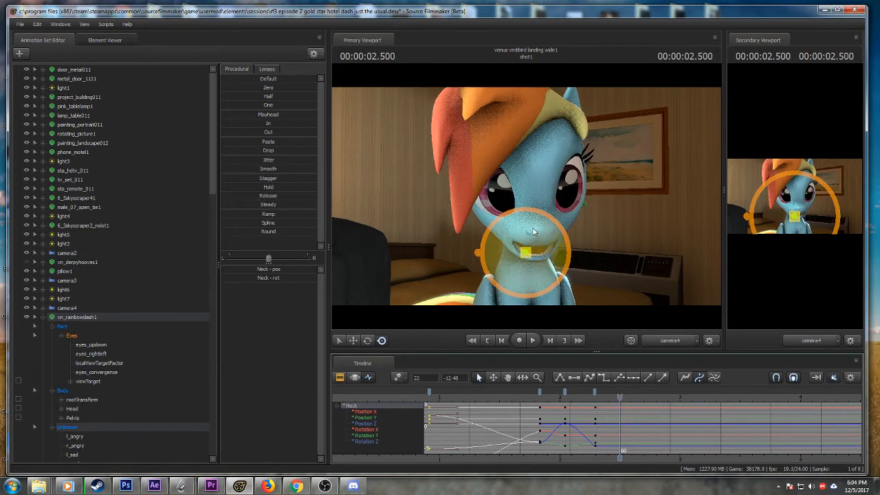
left_click_drag(533, 229, 533, 228)
left_click_drag(622, 398, 651, 399)
left_click_drag(534, 234, 533, 229)
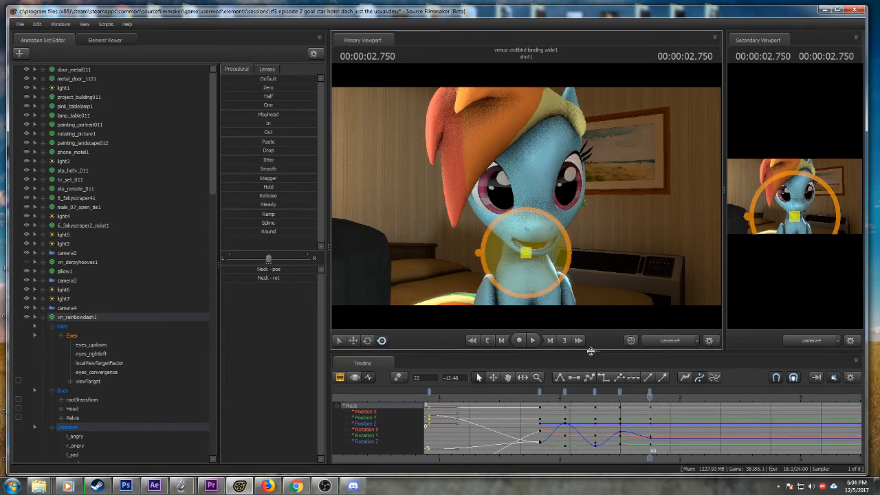
- Play the shot from the start twice to check how the successive neck nods fit the speech
scroll(597, 419, "down", 2)
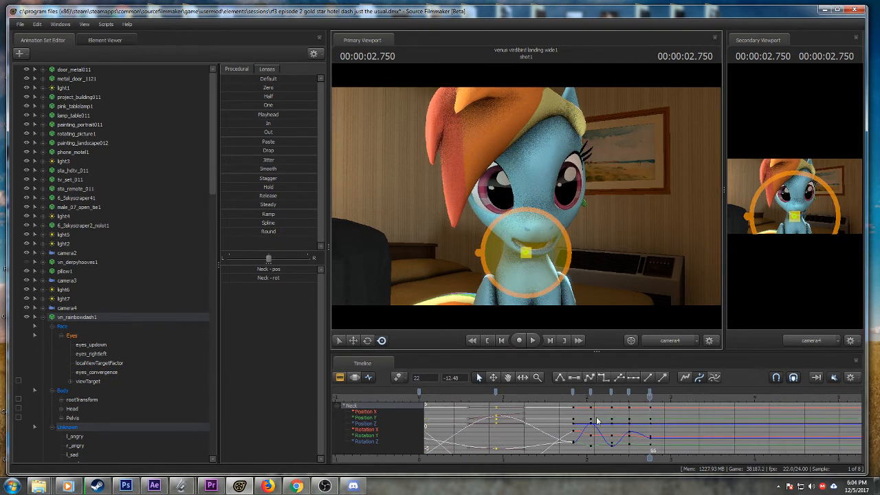
scroll(463, 405, "down", 1)
left_click(463, 396)
key("space")
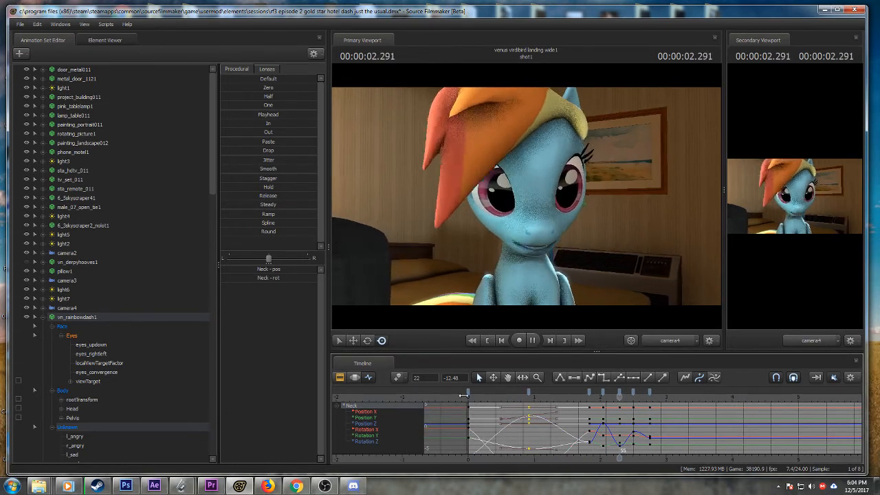
key("space")
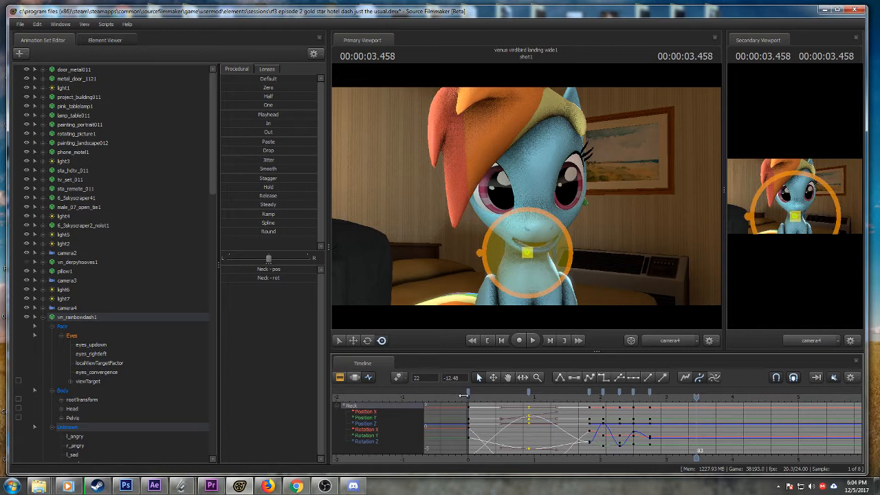
left_click(466, 395)
key("space")
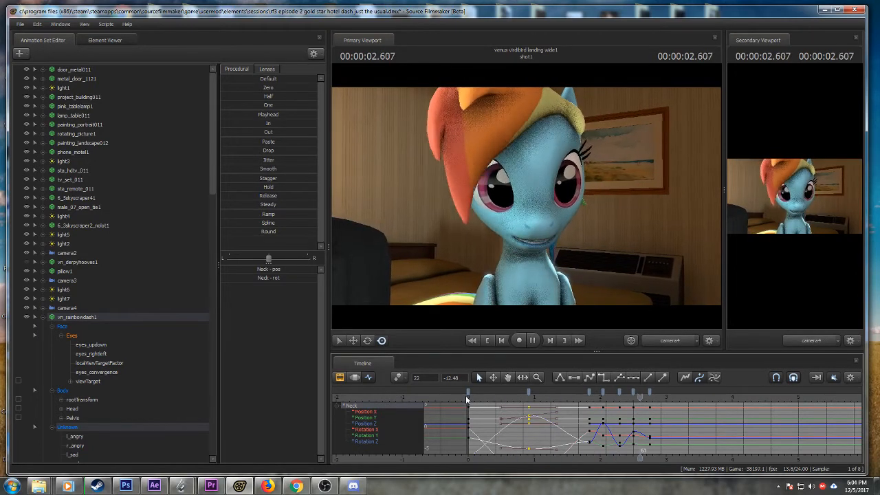
key("space")
- Key the neck slightly raised at 00:00:03.208
scroll(657, 420, "up", 2)
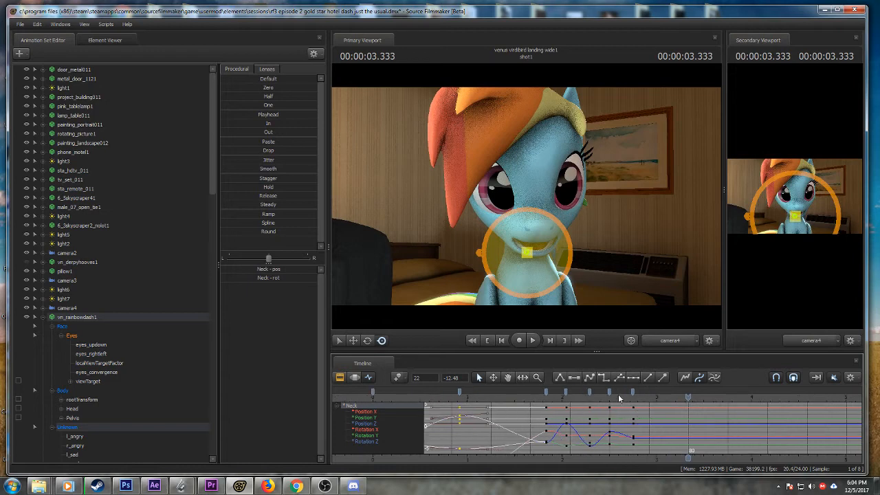
left_click_drag(622, 396, 676, 397)
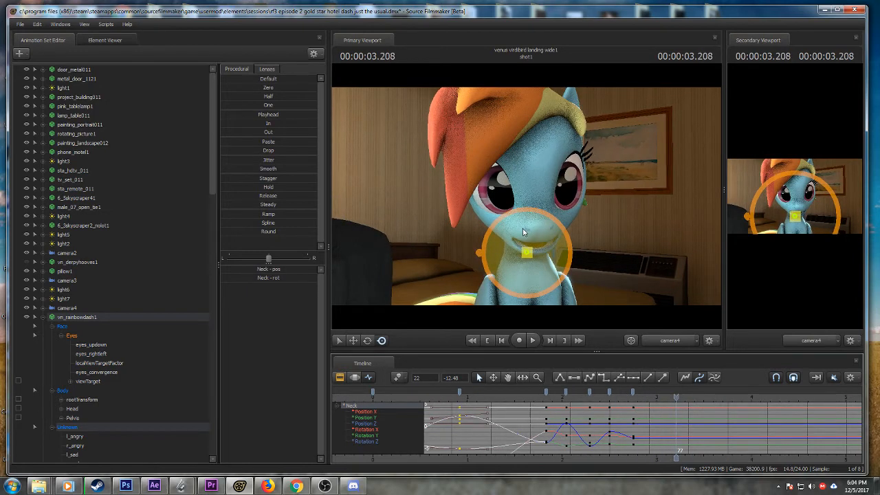
left_click_drag(533, 227, 528, 225)
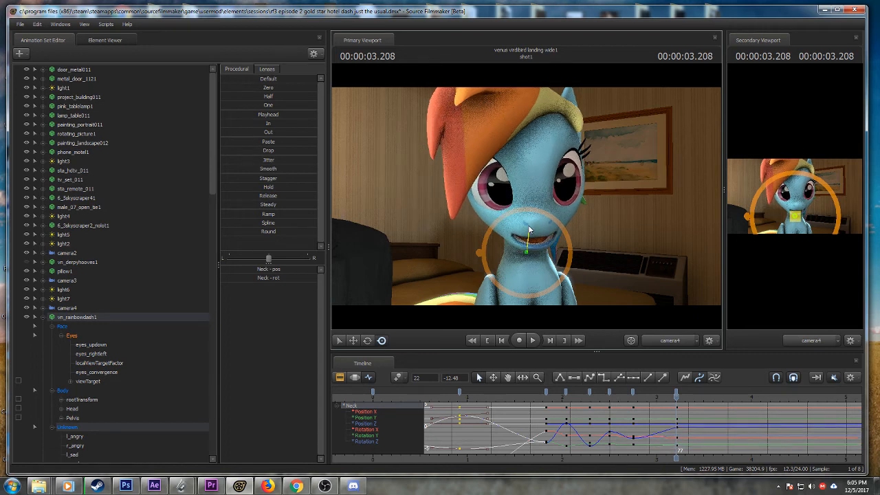
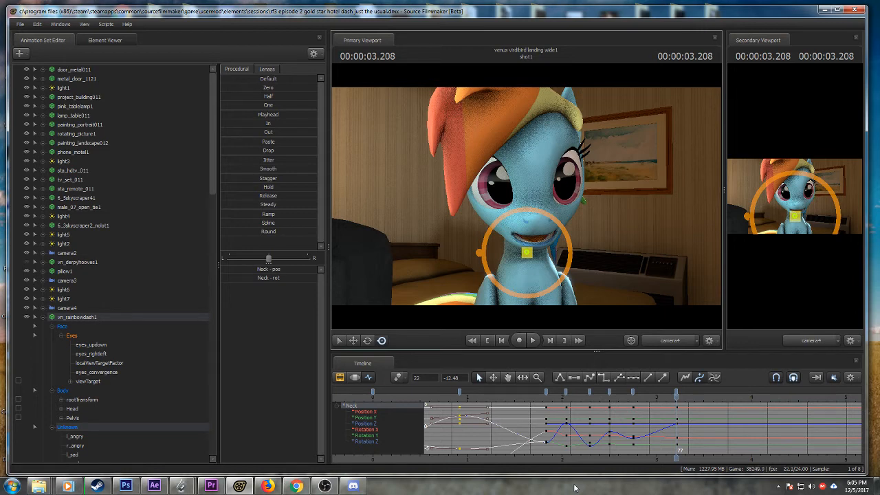
- Play the section from just before the two-second mark to check the neck's rise after the nods
left_click(540, 394)
key("space")
key("space")
key("space")
key("space")
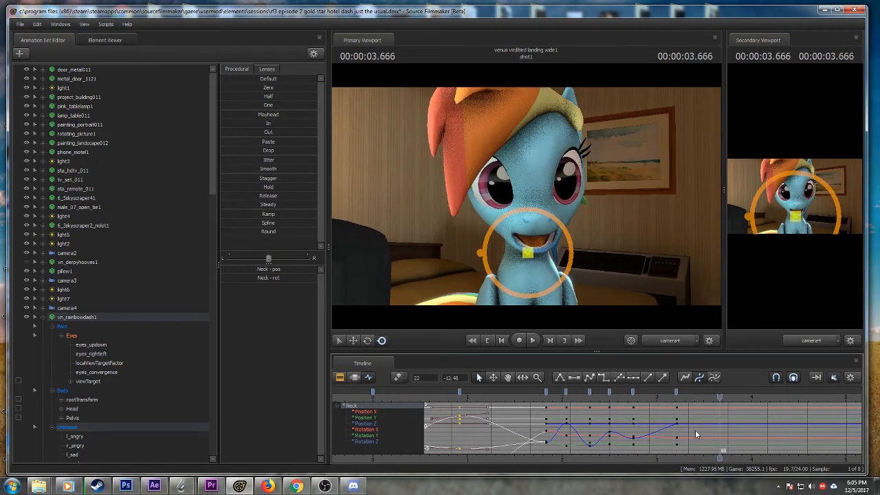
- Key the neck raised a little further at 00:00:03.541 and dipped down at 00:00:03.708
left_click_drag(676, 399, 708, 398)
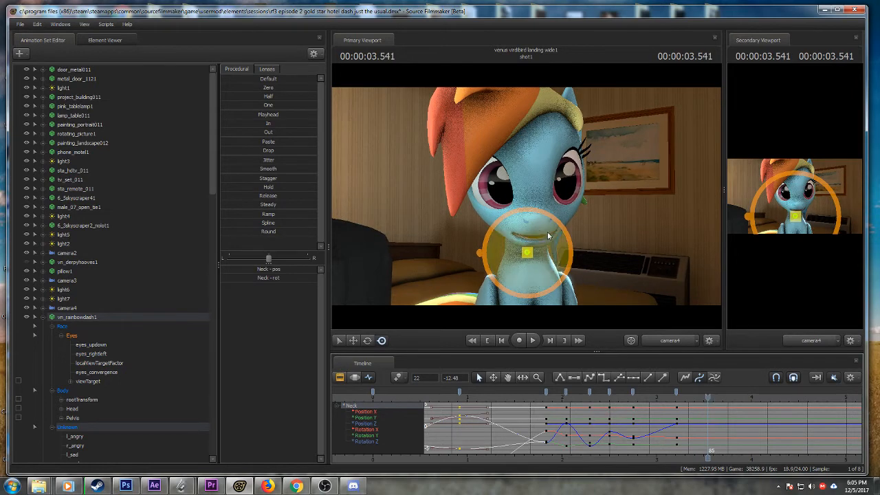
left_click_drag(540, 235, 549, 218)
left_click_drag(676, 401, 724, 396)
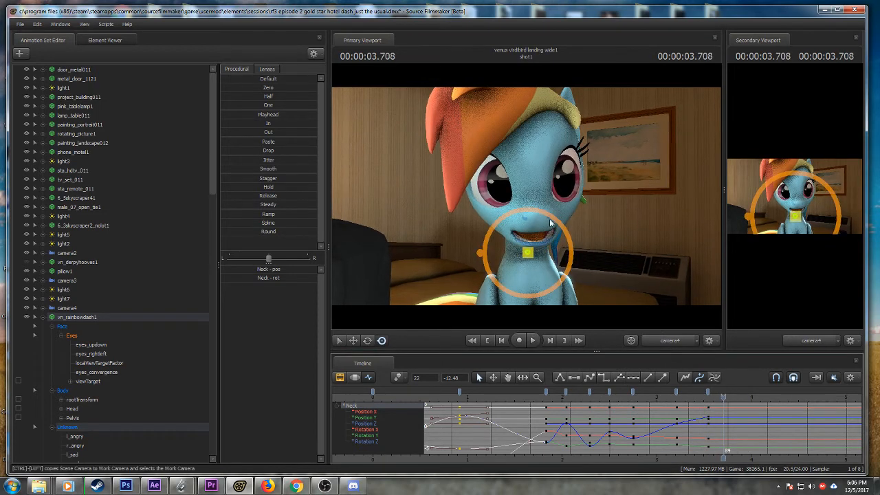
left_click_drag(531, 236, 533, 228)
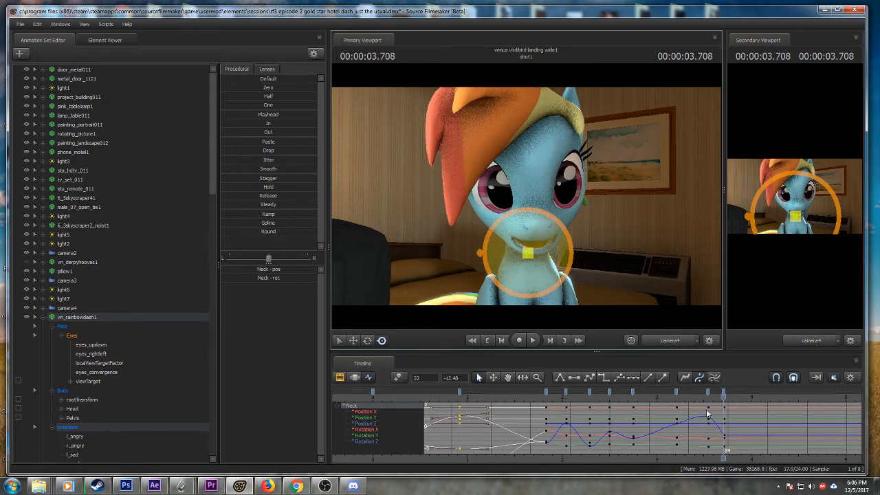
- Play back the latest neck dip and key the neck raised again at 00:00:03.958
scroll(720, 442, "up", 3)
middle_click_drag(715, 454, 614, 451)
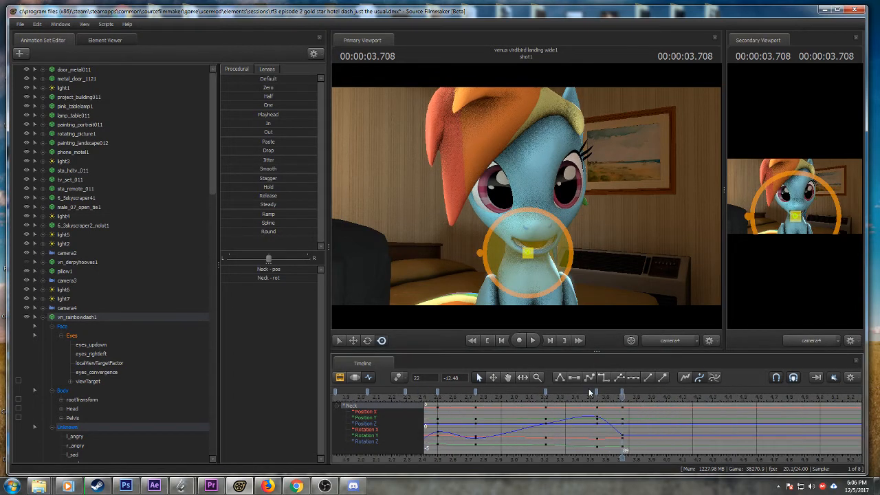
left_click_drag(596, 393, 586, 393)
key("space")
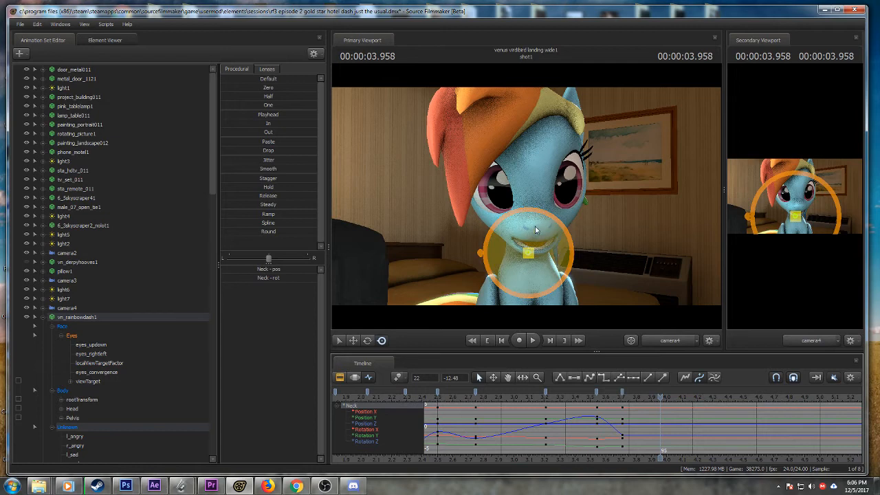
left_click_drag(535, 226, 532, 228)
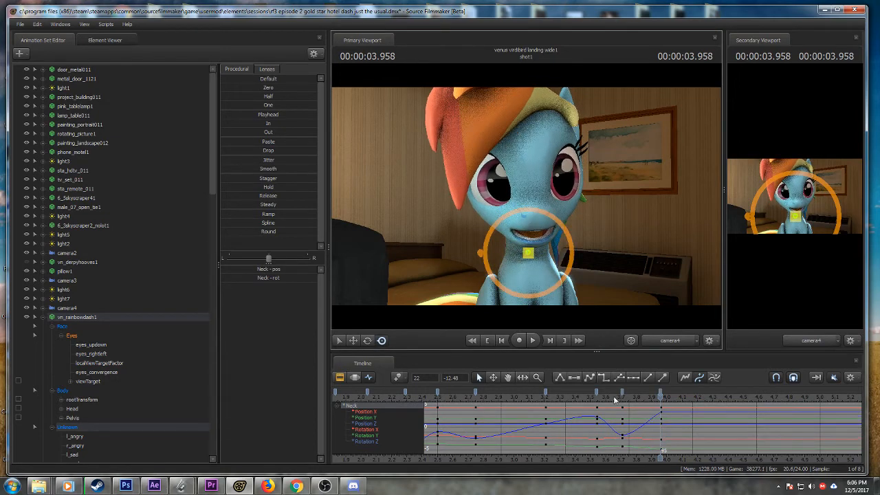
- Replay the stretch around 3.5 to 4 seconds to check the neck's dip and rise
key("space")
key("space")
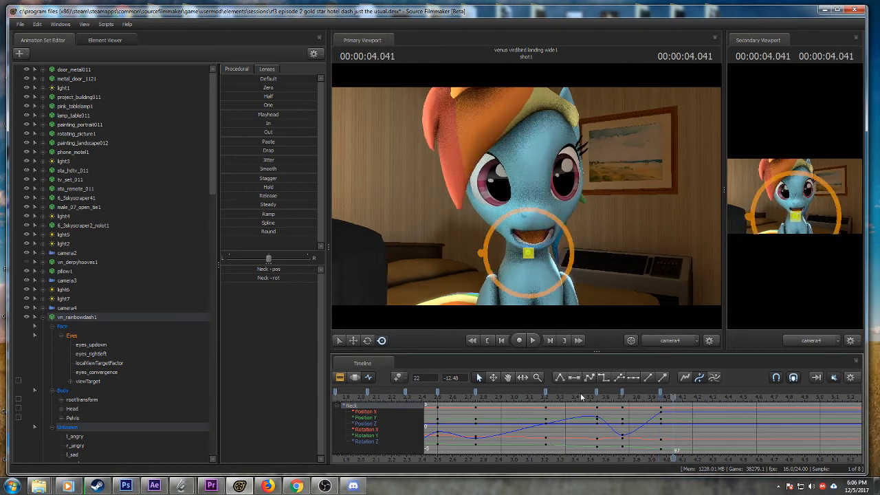
key("space")
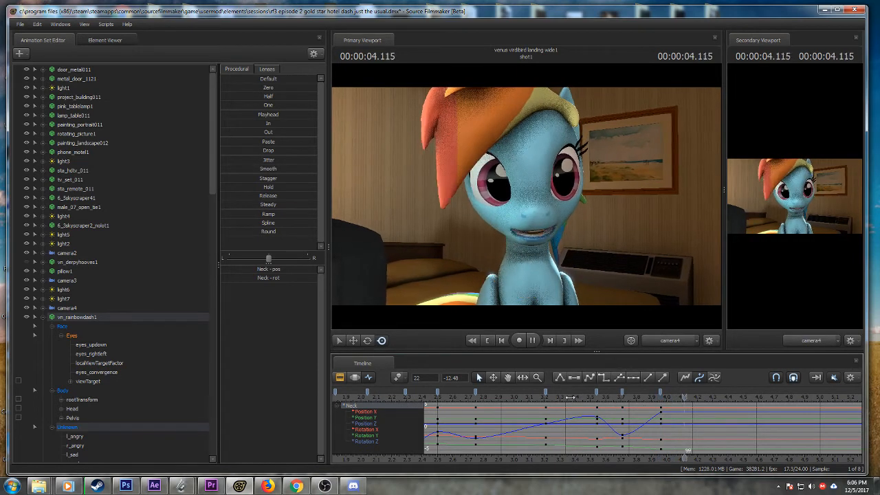
key("space")
- Raise the neck slightly at the 00:00:03.708 keyframe to soften the dip, and play the result
left_click(622, 397)
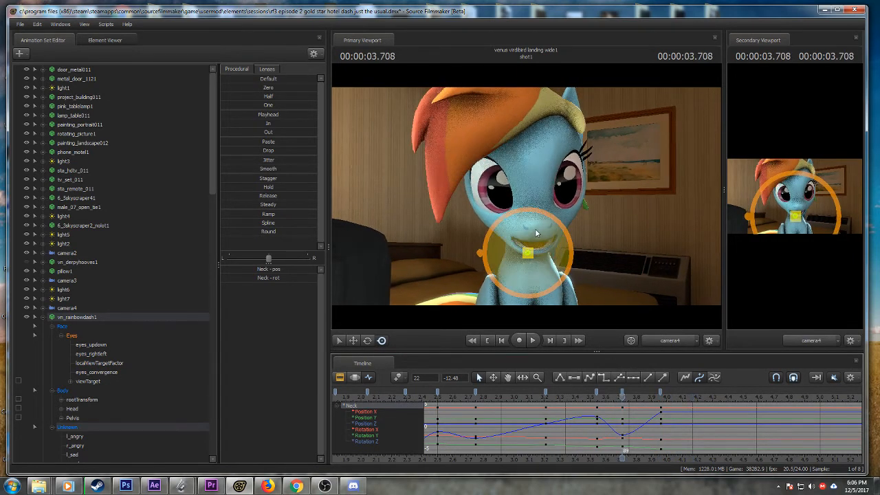
left_click_drag(540, 236, 538, 235)
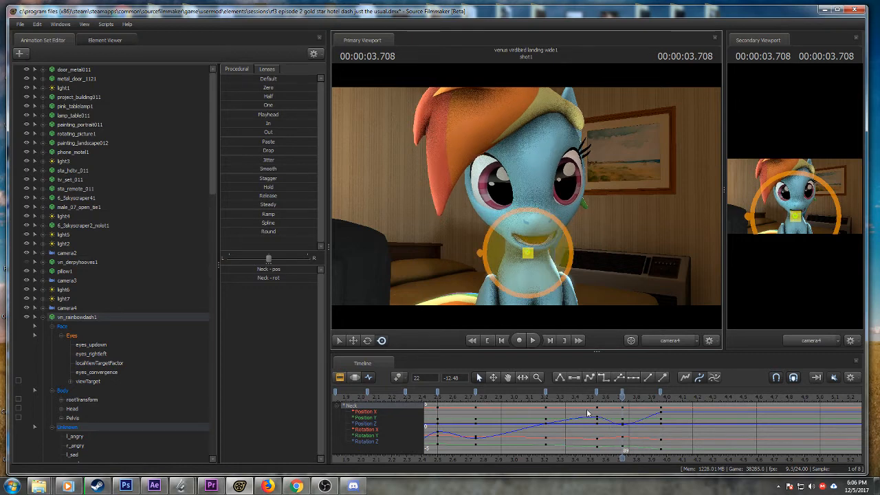
left_click(586, 396)
key("space")
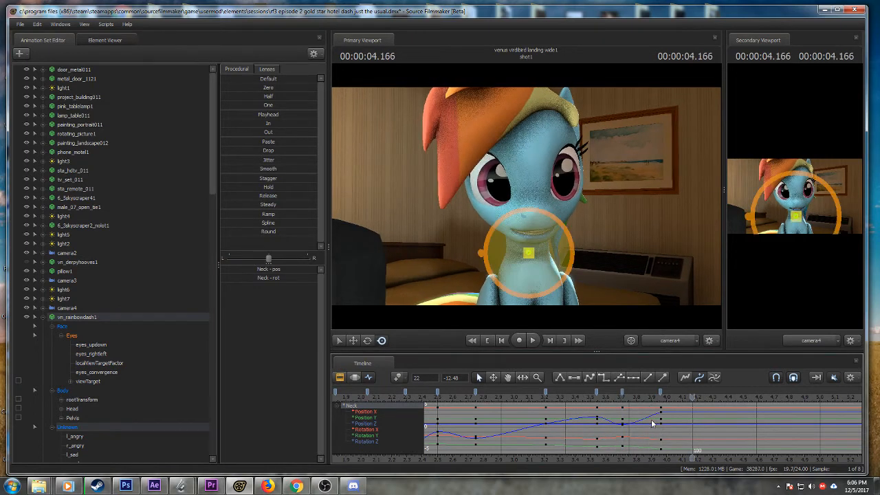
- Key the neck slightly lowered at 00:00:04.291
left_click(648, 396)
left_click_drag(648, 397, 712, 398)
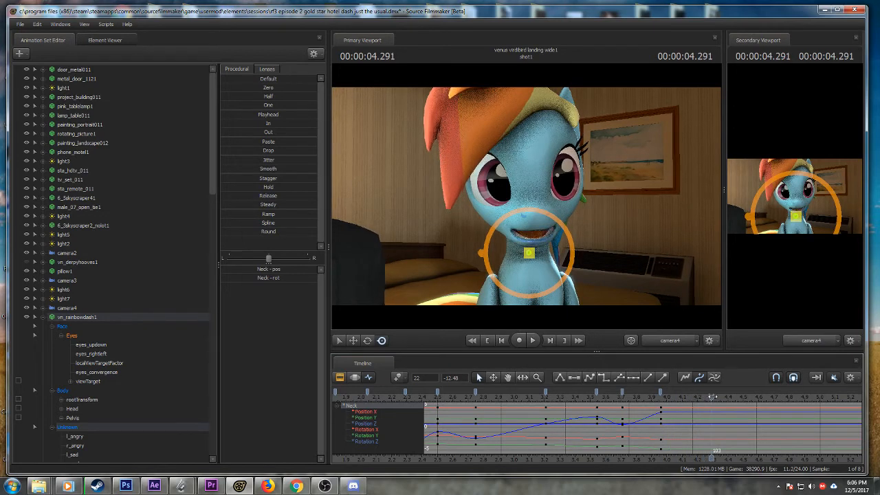
left_click_drag(528, 253, 532, 230)
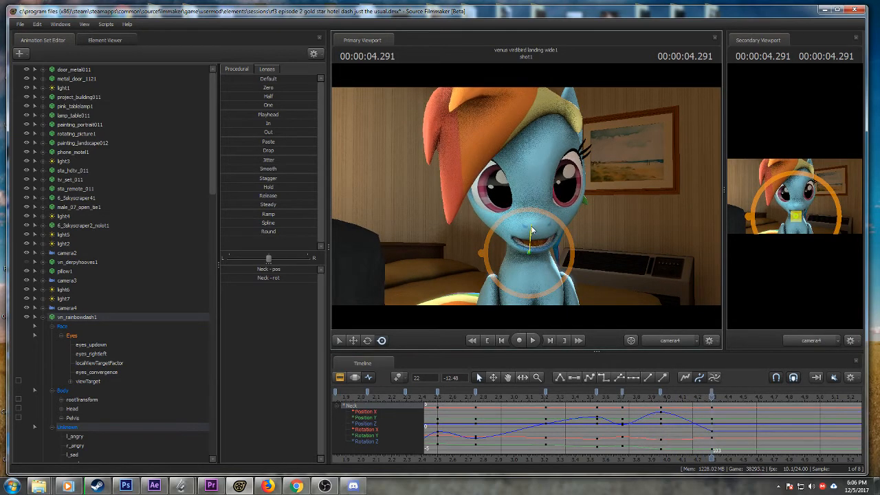
- Replay the neck motion from around the three-second mark through the pose at 00:00:04.291
left_click(589, 398)
key("space")
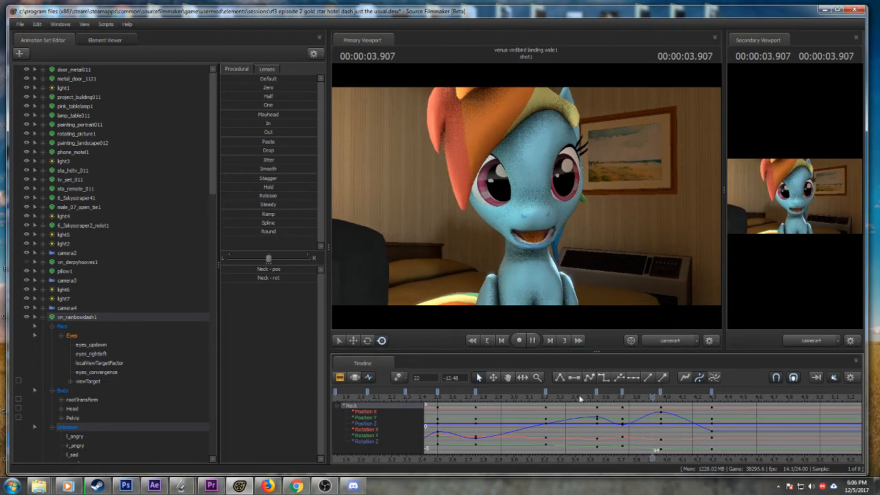
key("space")
left_click(580, 397)
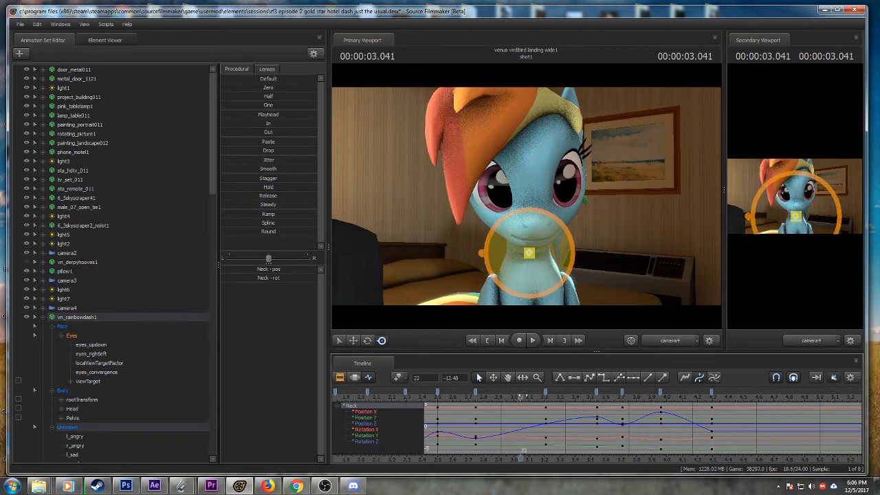
key("space")
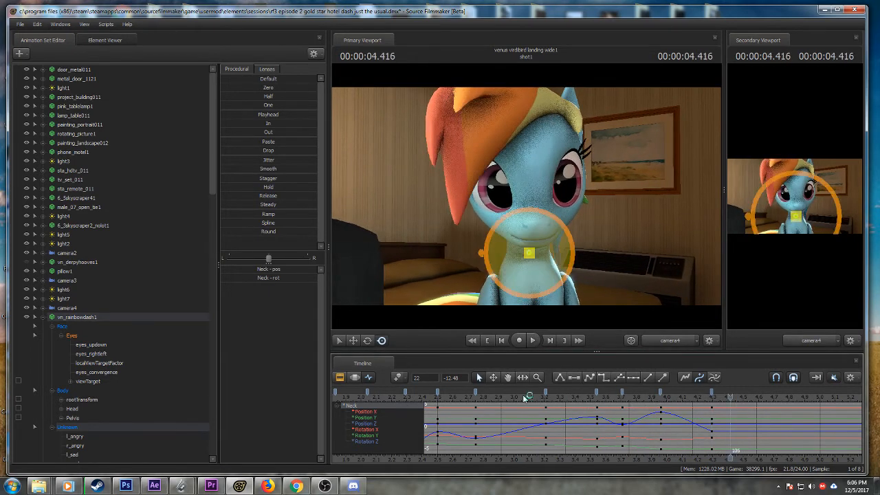
scroll(524, 398, "down", 2)
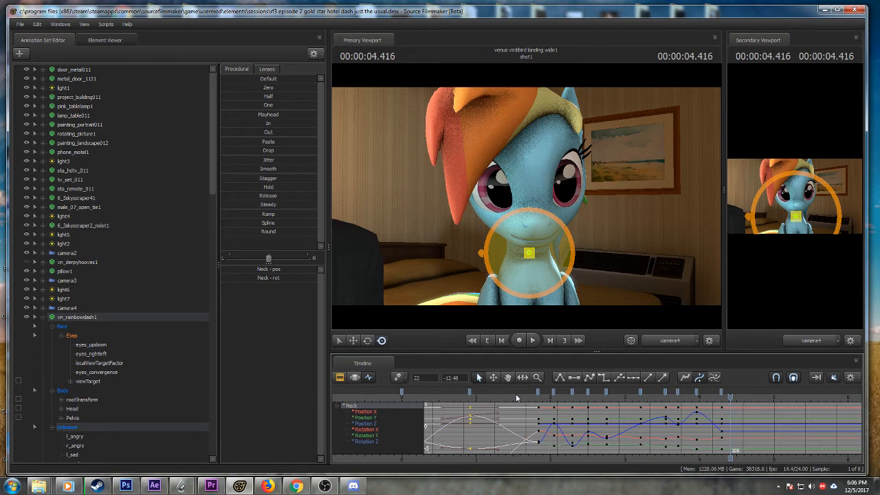
- Play the neck animation from the start of the shot up to about the five-second mark
left_click(524, 396)
key("space")
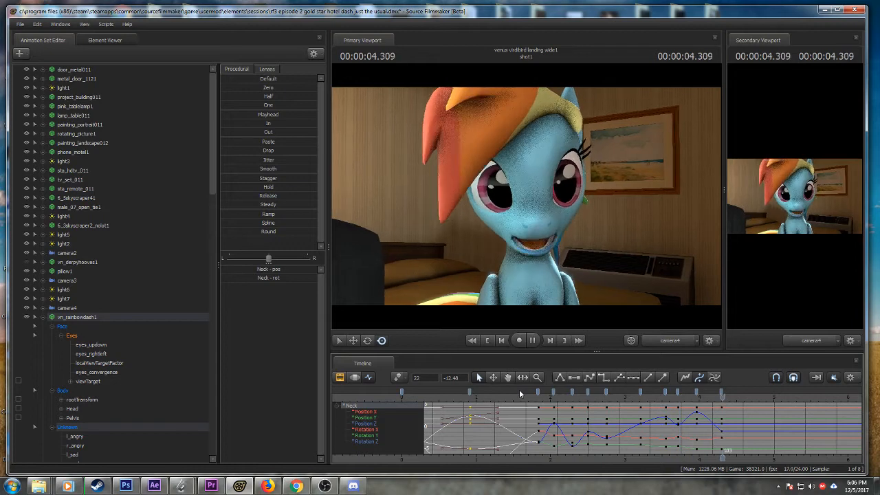
key("space")
scroll(682, 408, "down", 3)
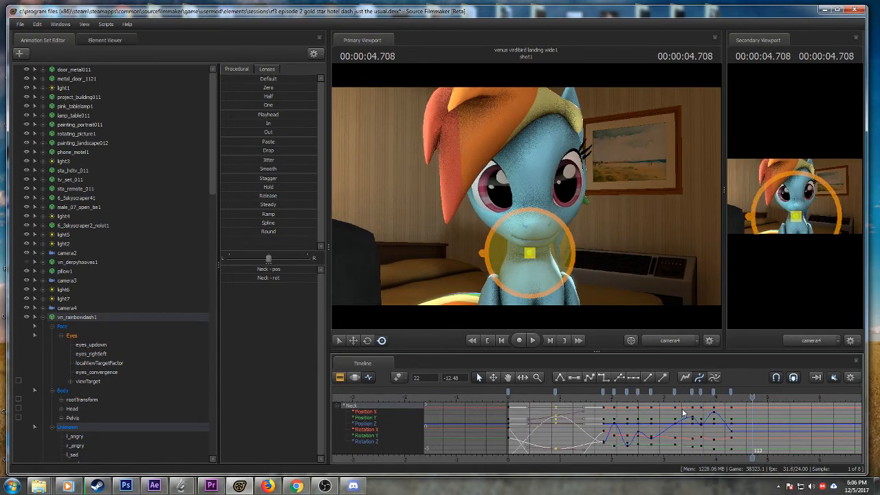
left_click(509, 398)
key("space")
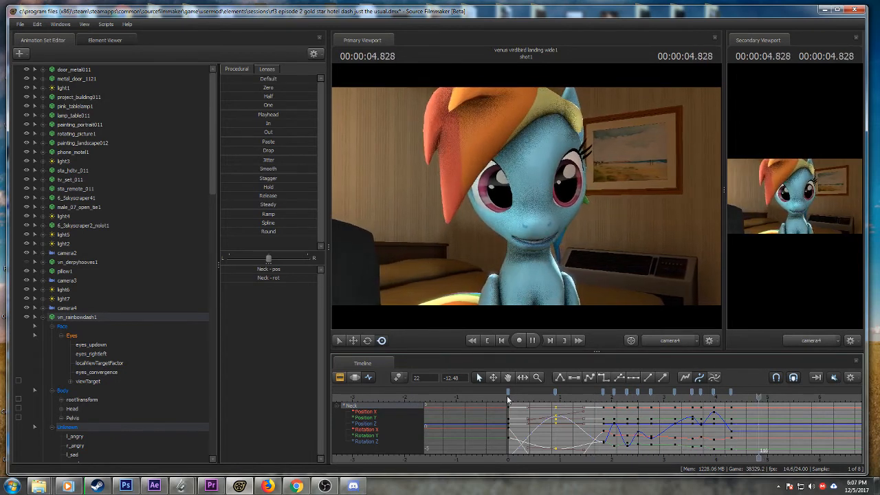
scroll(686, 427, "up", 5)
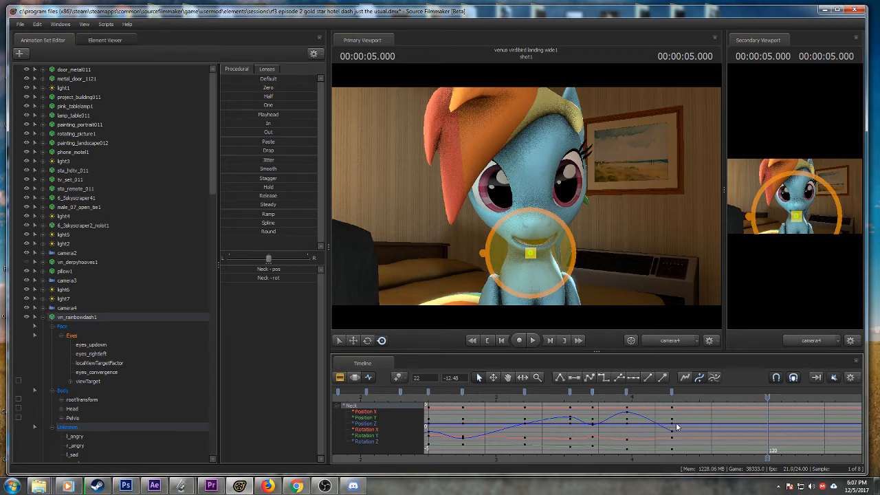
- Replay the stretch around 3.5 to 4.3 seconds to examine the neck's last rise and dip
scroll(635, 430, "up", 3)
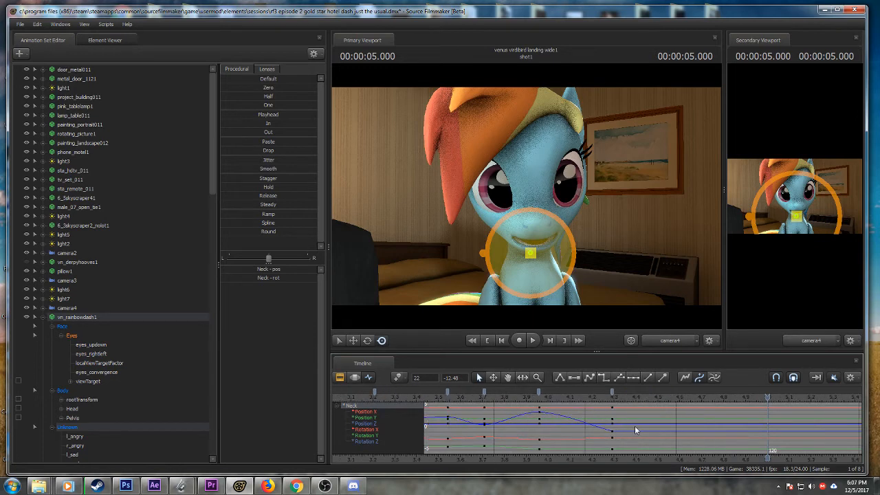
left_click(520, 398)
key("space")
key("space")
scroll(500, 411, "down", 2)
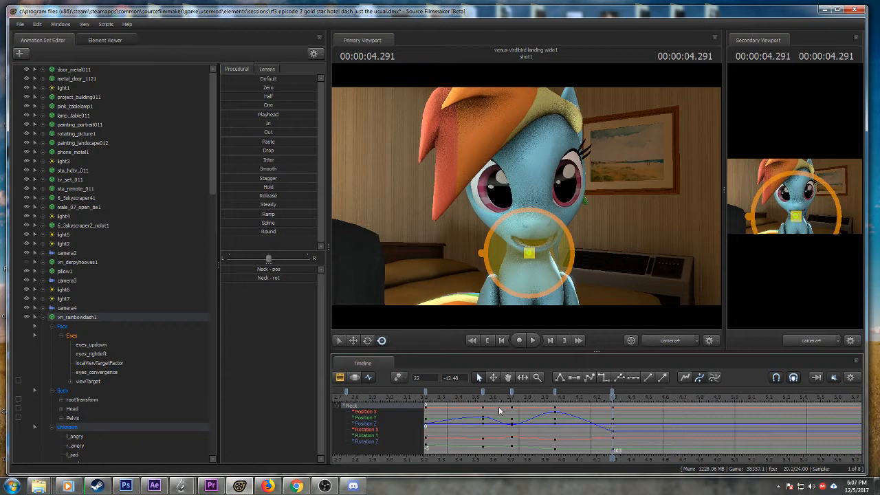
left_click(465, 396)
key("space")
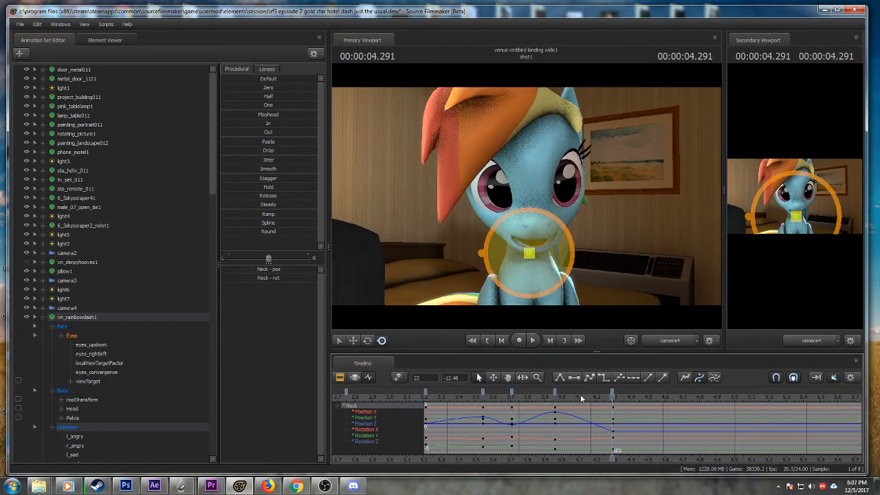
- Tilt the neck toward the left of the frame at the 00:00:03.958 and 00:00:04.291 keyframes
left_click_drag(614, 397, 562, 397)
key("Left")
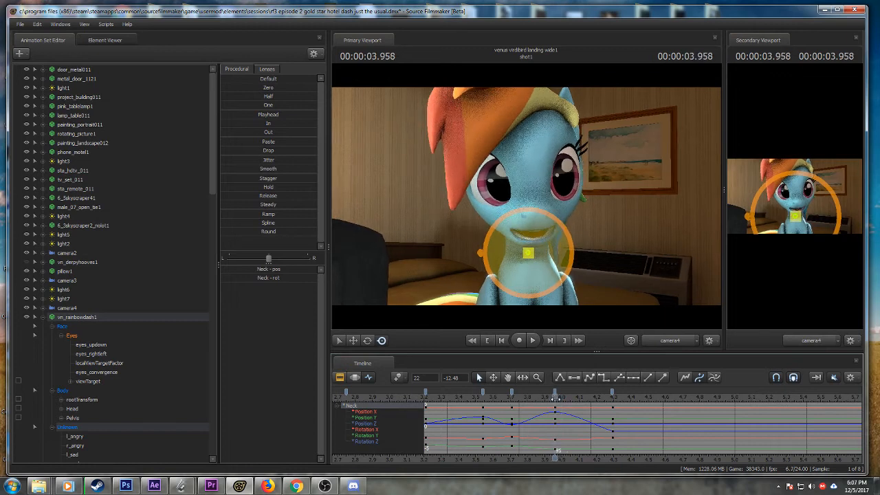
left_click_drag(542, 267, 520, 260)
left_click_drag(554, 399, 612, 400)
mouse_move(535, 276)
left_mouse_down()
mouse_move(527, 273)
mouse_move(552, 228)
mouse_move(540, 230)
mouse_move(546, 264)
left_mouse_up()
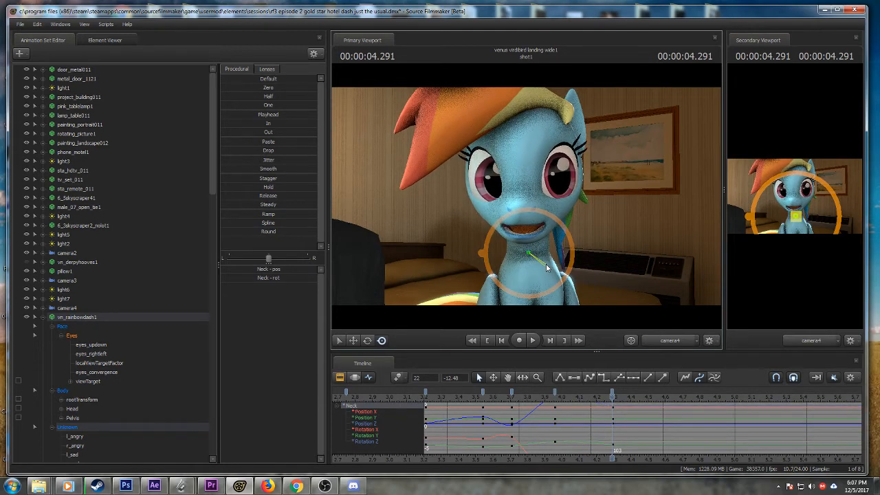
left_click_drag(520, 235, 517, 234)
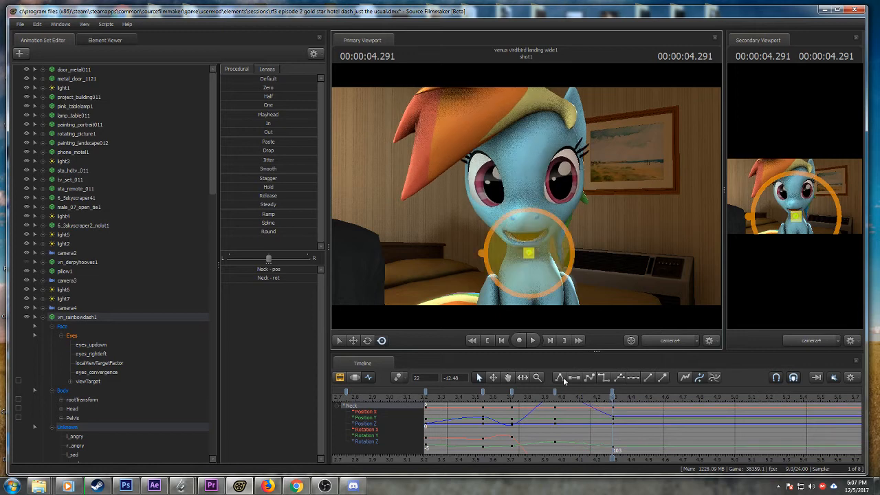
- Replay the new neck tilt from around 3.5 seconds past the 00:00:04.291 keyframe
left_click(475, 398)
key("space")
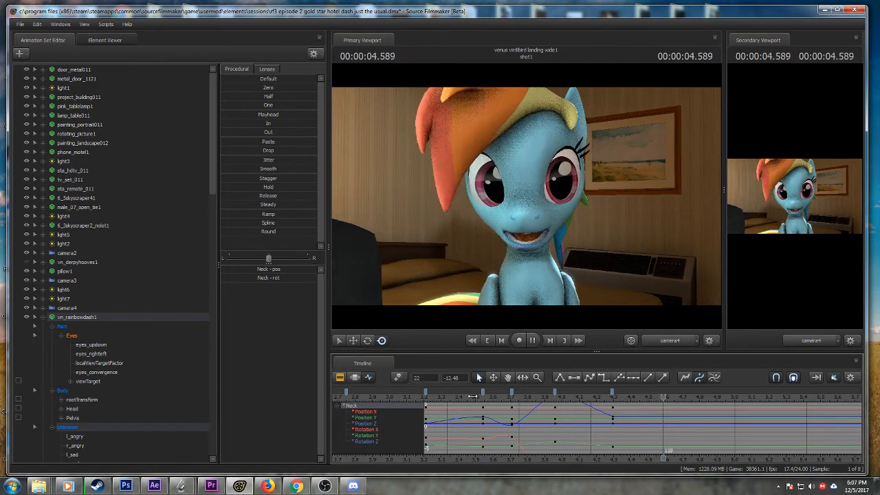
key("space")
left_click(474, 398)
key("space")
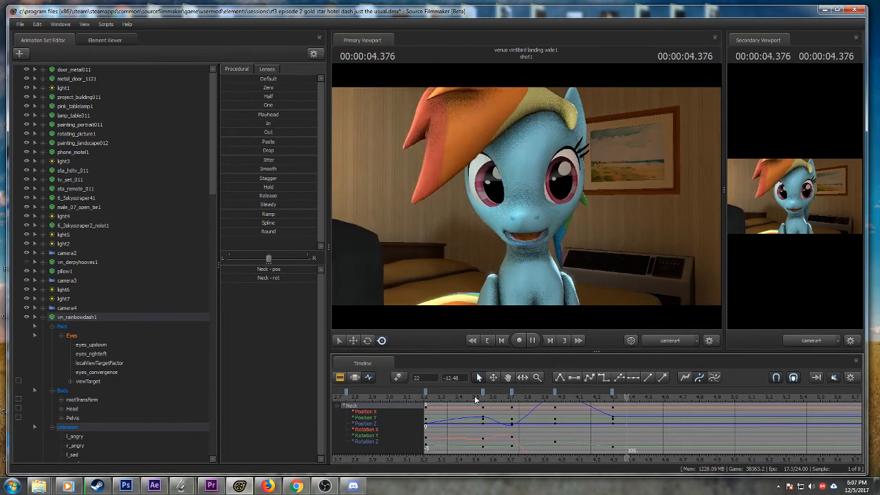
key("space")
- Tilt the neck a little further at the 00:00:04.291 keyframe and play the result from before the two-second mark
left_click(605, 395)
left_click_drag(608, 394, 613, 394)
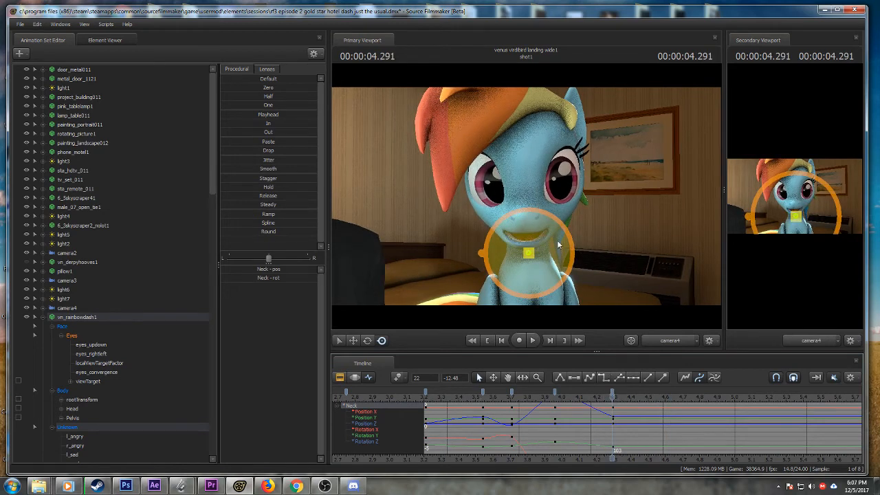
left_click_drag(550, 252, 518, 250)
scroll(519, 405, "up", 2)
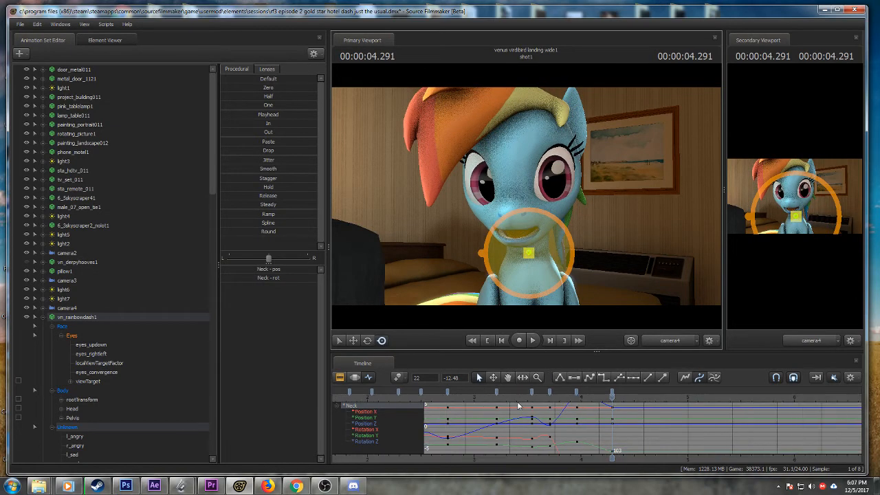
scroll(485, 419, "down", 2)
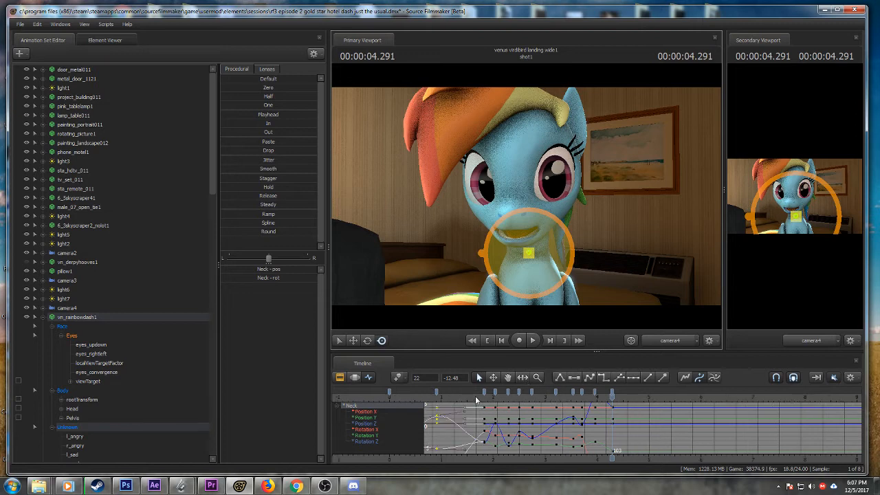
left_click(474, 396)
key("space")
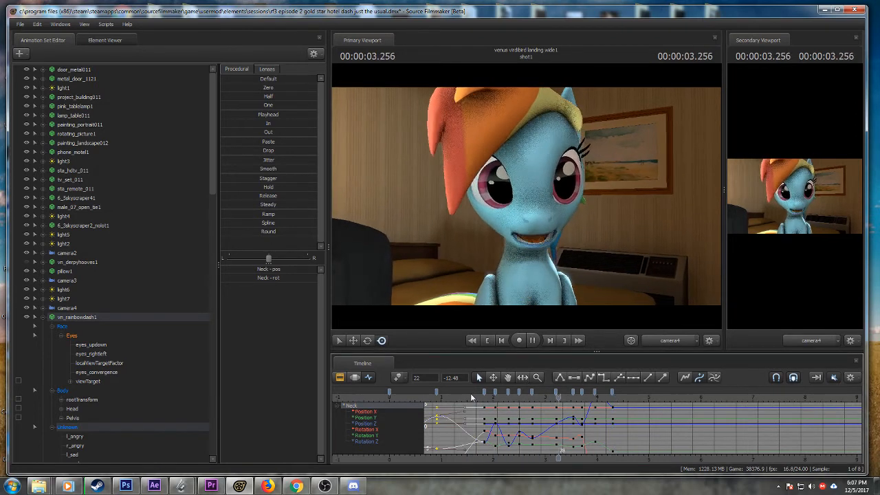
key("space")
scroll(471, 399, "up", 3)
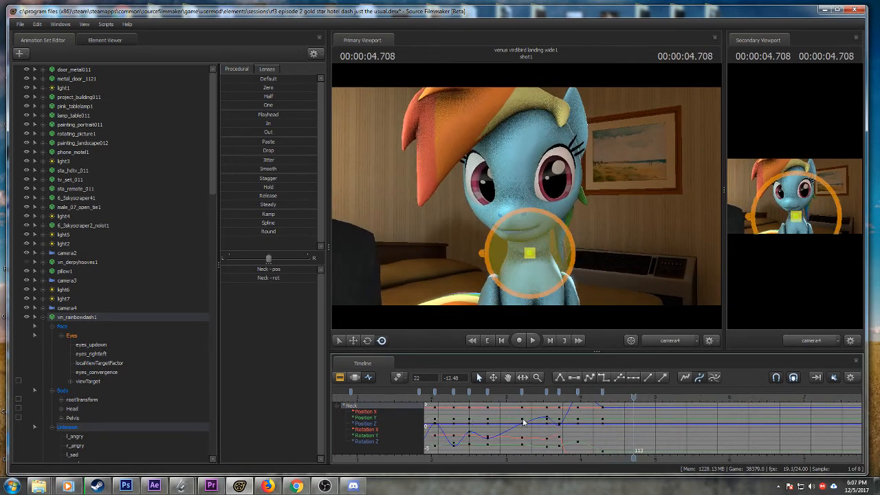
- Play on from the 00:00:04.291 pose, keying slight neck adjustments at 00:00:04.583 and 00:00:05.000
left_click(509, 394)
key("space")
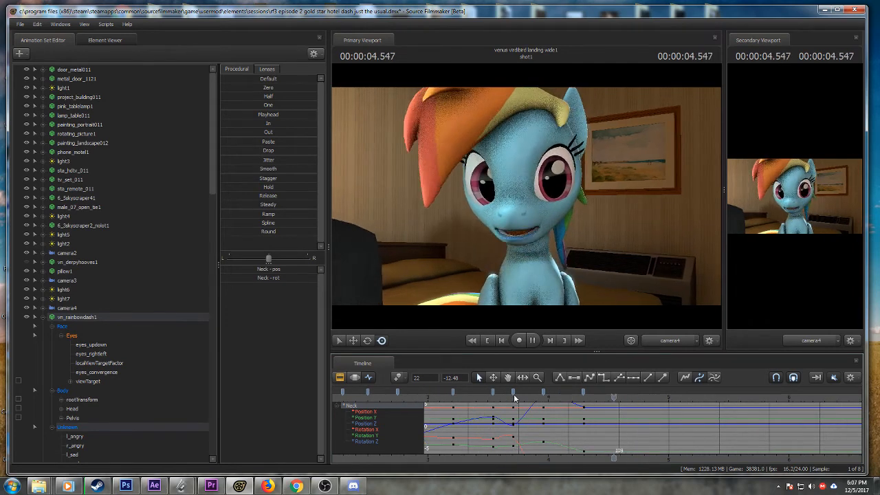
key("space")
left_click(502, 397)
key("space")
key("space")
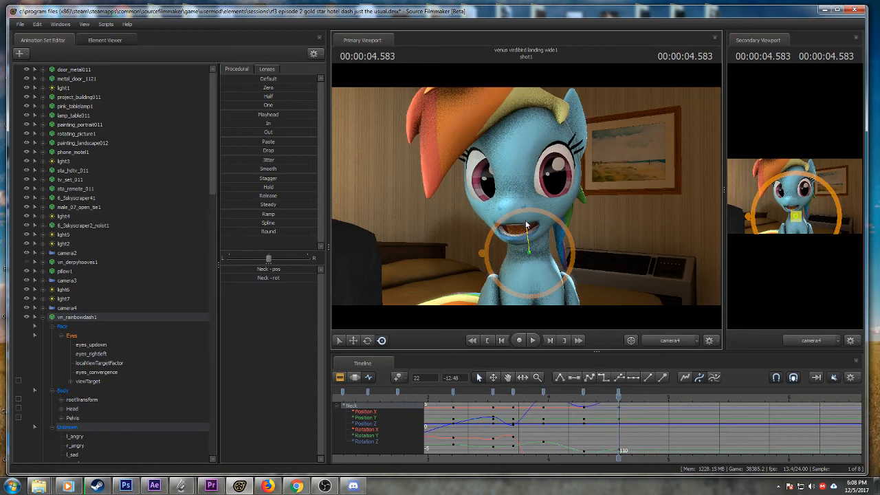
key("space")
key("space")
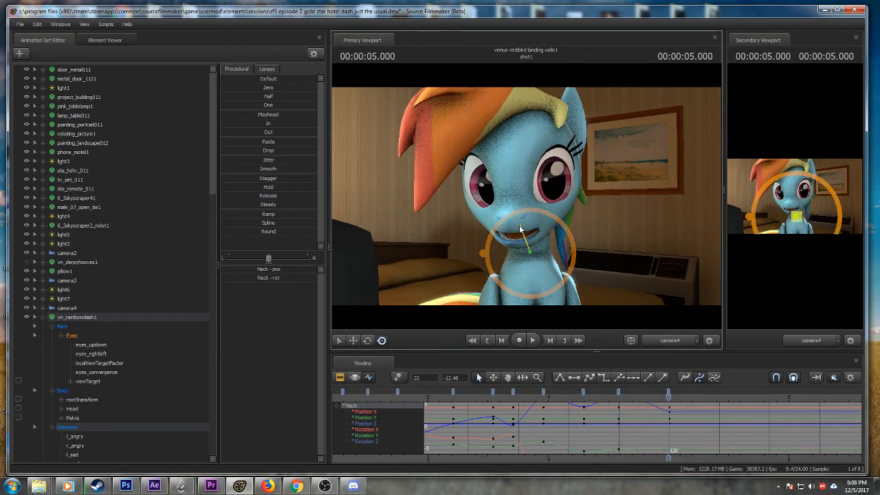
- Play on past the 00:00:05.000 pose to 00:00:07.333 and save the session
key("space")
key("space")
scroll(652, 421, "down", 5)
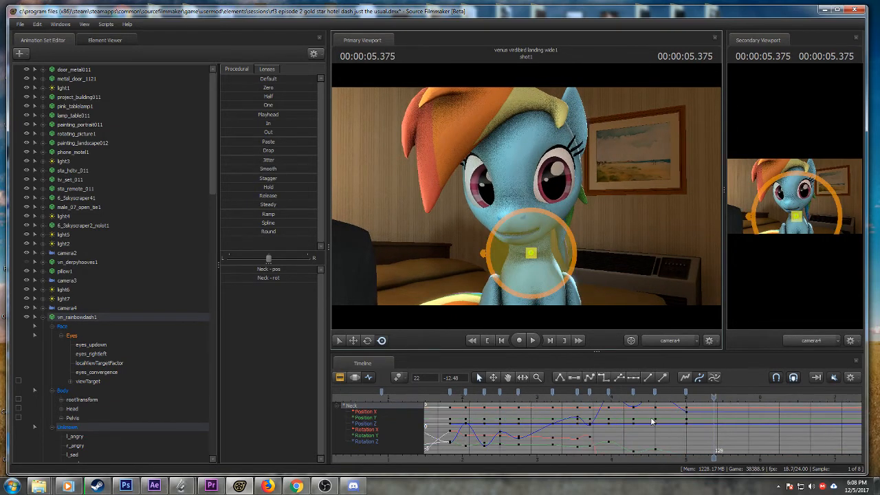
key("space")
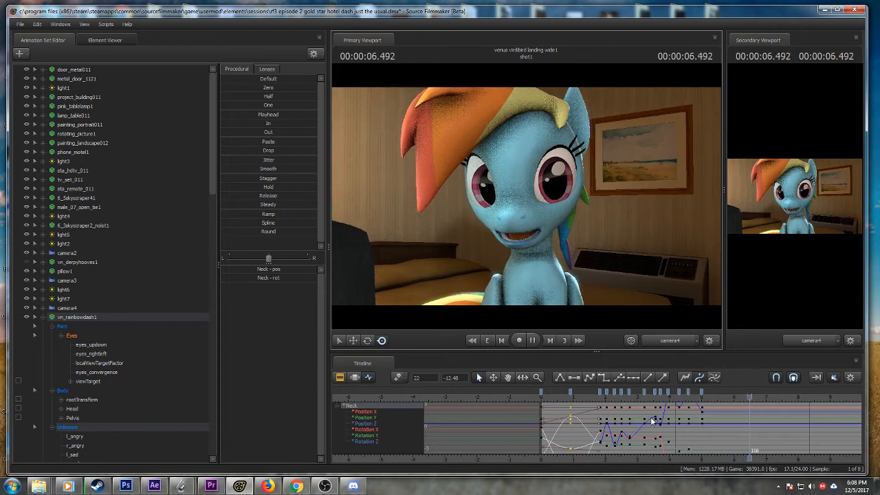
key("space")
key("ctrl+s")
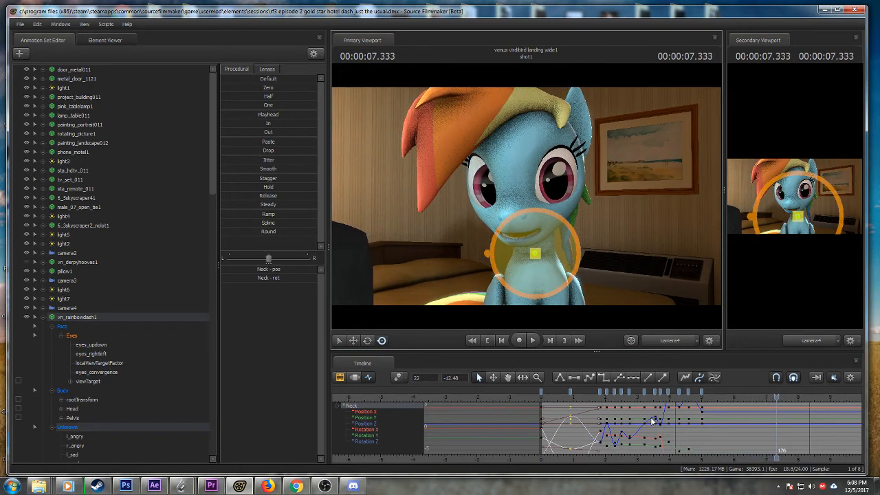
- Play the whole neck performance from the start of the shot to just before six seconds
left_click(541, 397)
key("space")
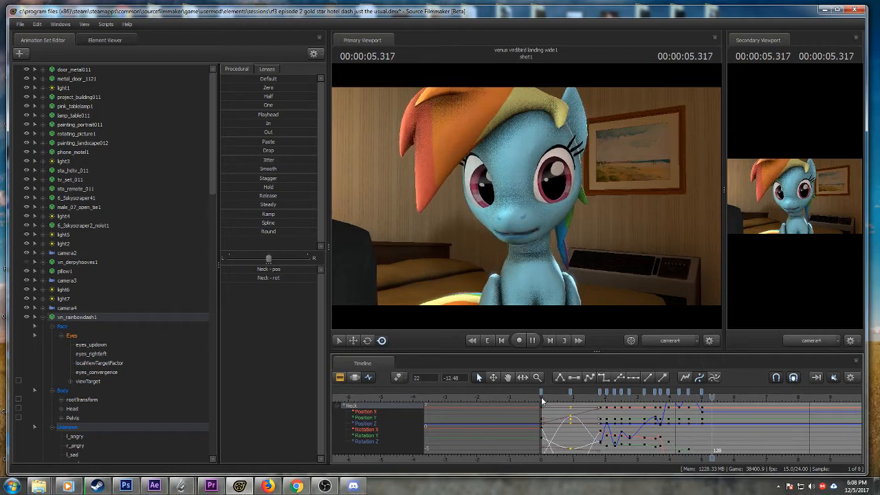
key("space")
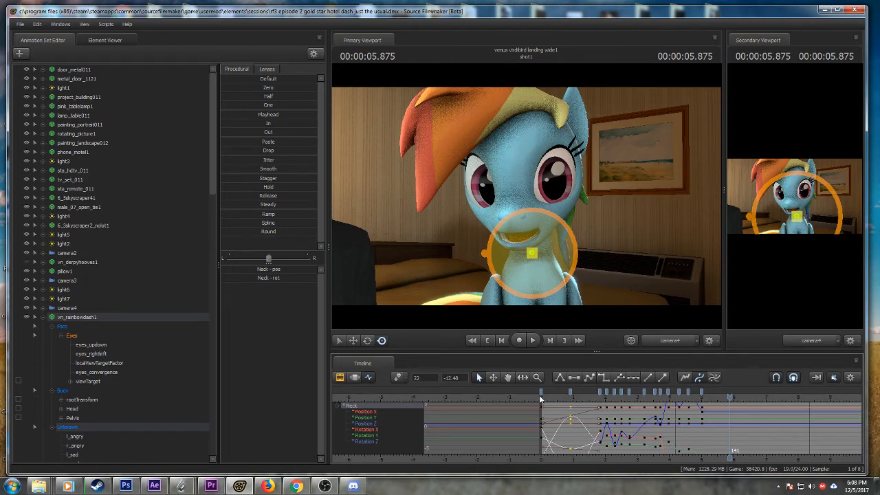
- Replay the speech from about 4.2 seconds in short bursts, stopping just before the 00:00:05.000 keyframe
scroll(643, 428, "up", 5)
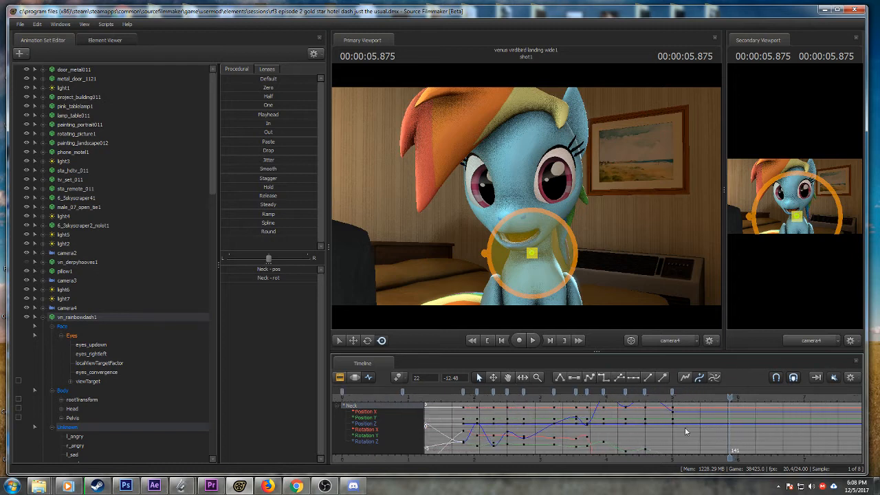
left_click(472, 399)
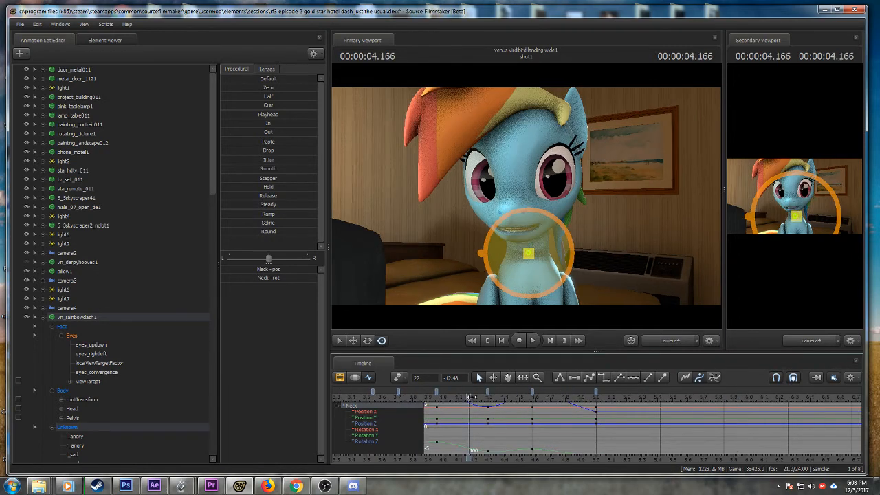
key("space")
key("space")
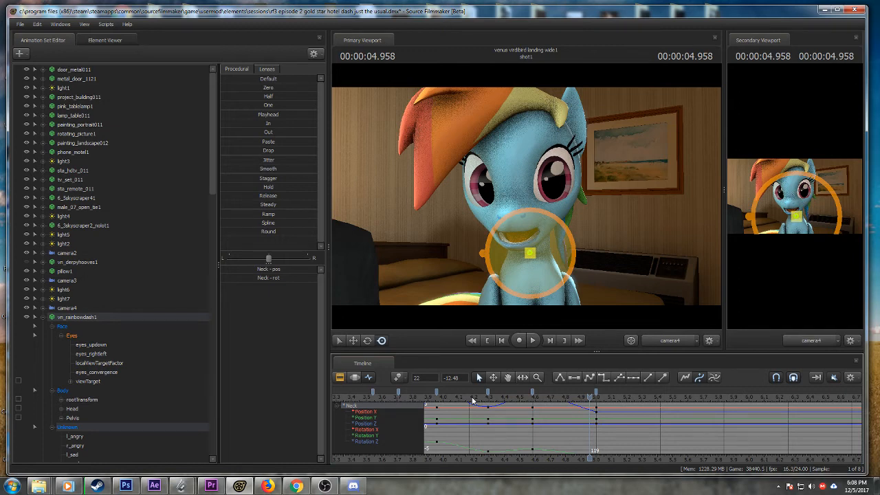
left_click(477, 397)
key("space")
key("space")
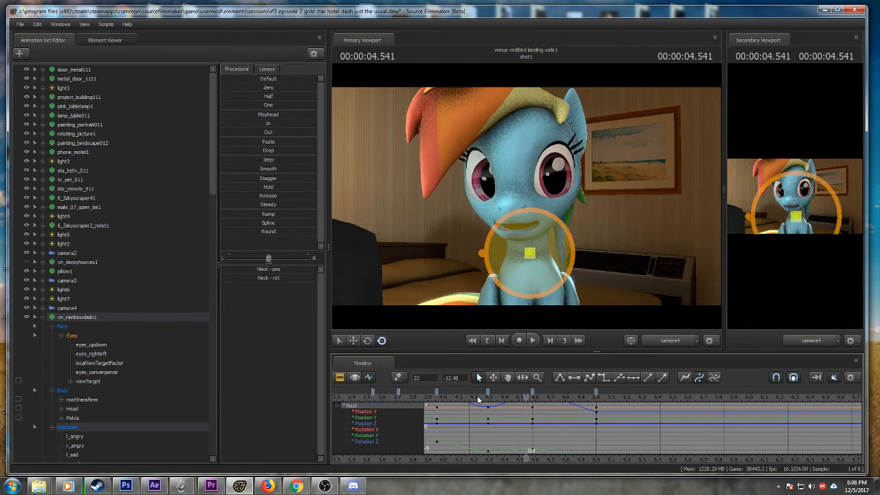
key("space")
key("space")
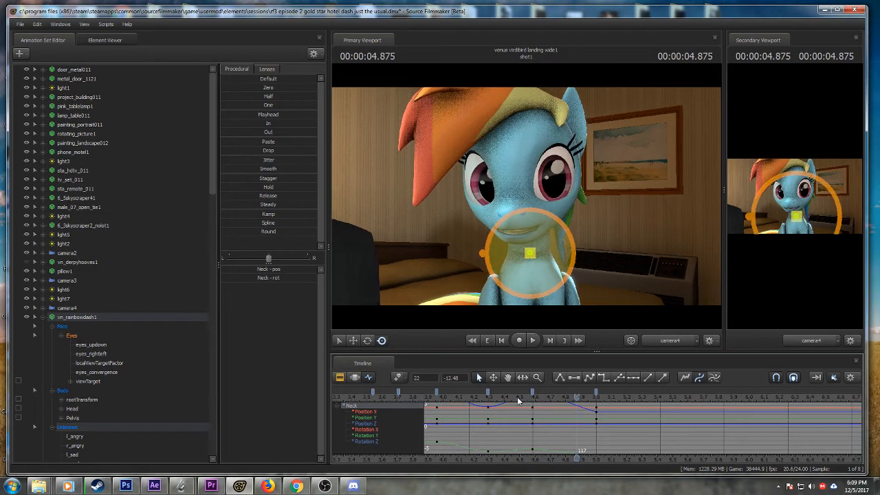
- Scrub past the 00:00:05.000 keyframe, and replay the stretch from about 4.2 seconds again
left_click_drag(576, 397, 602, 401)
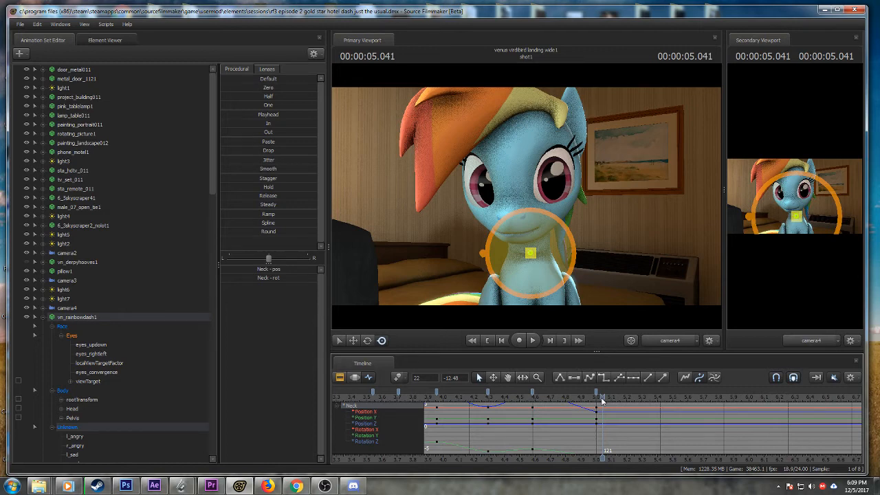
left_click(476, 399)
key("space")
key("space")
key("space")
key("space")
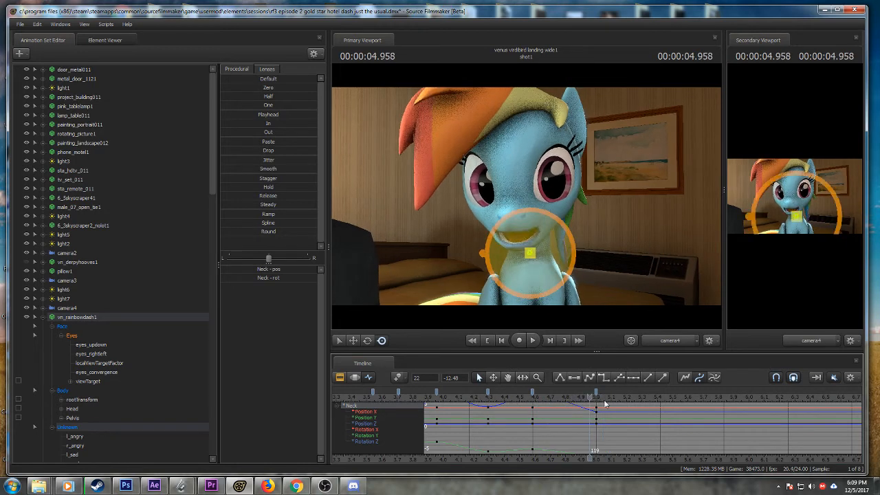
- Play from about 4.2 seconds to 00:00:05.333 and key the neck tilted slightly back toward upright there
left_click_drag(596, 399, 478, 402)
key("space")
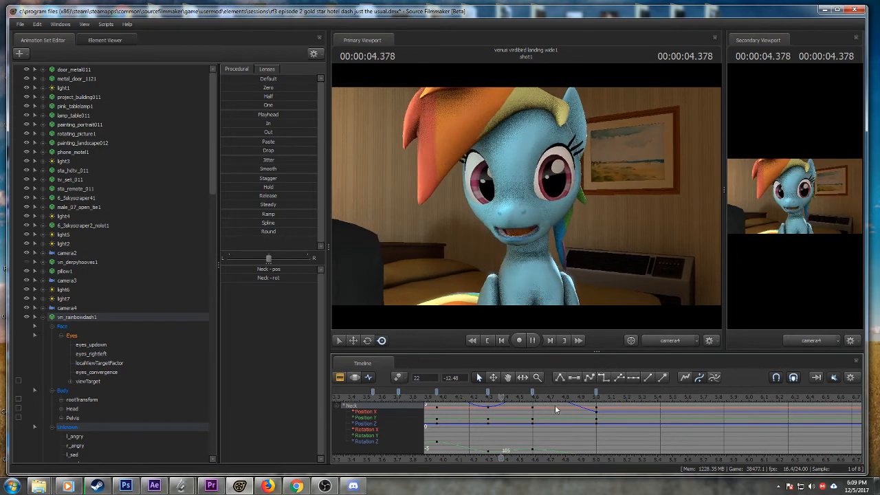
key("space")
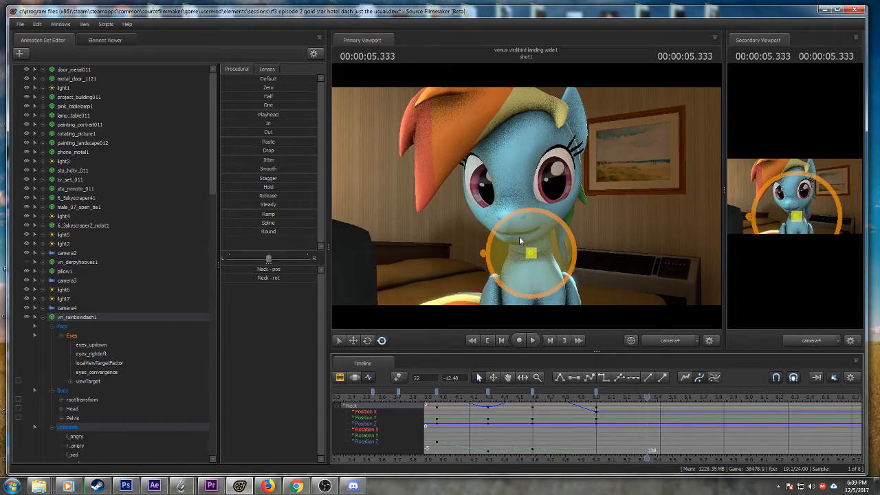
left_click_drag(519, 237, 517, 237)
scroll(584, 426, "down", 5)
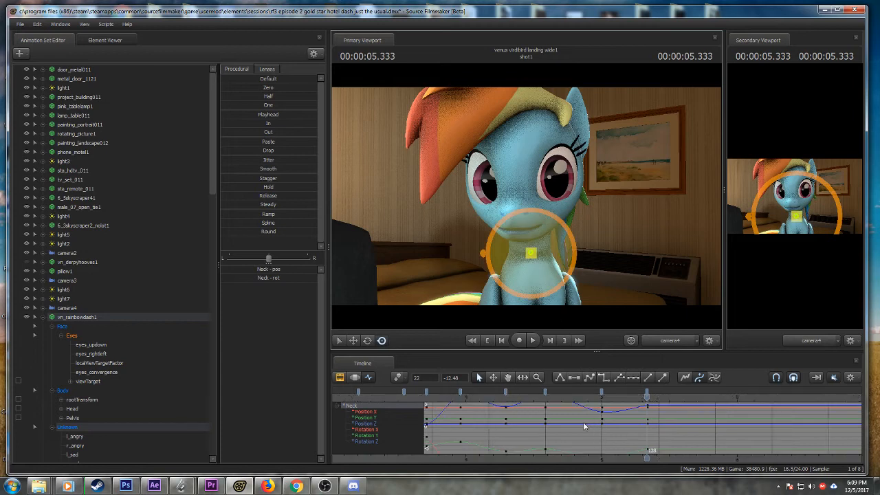
- Play the neck performance from the start of the shot past five seconds, checking the stretch around 00:00:05.166 again
scroll(585, 427, "down", 3)
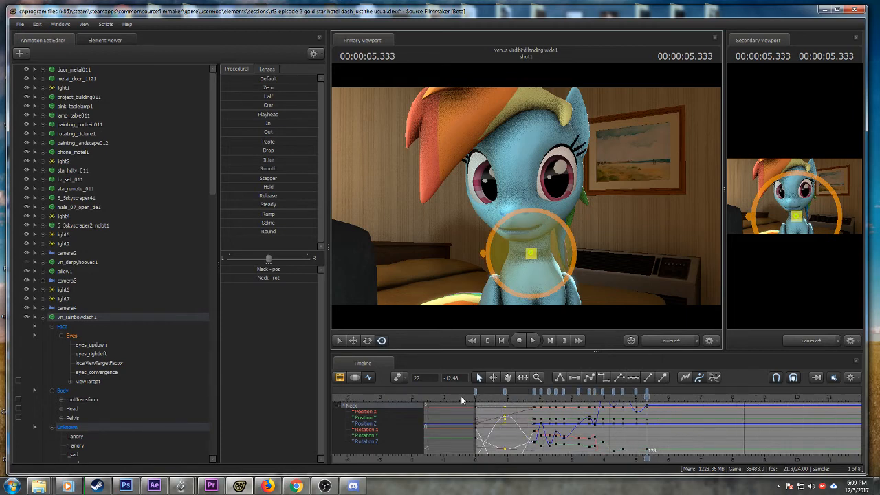
left_click(475, 395)
key("space")
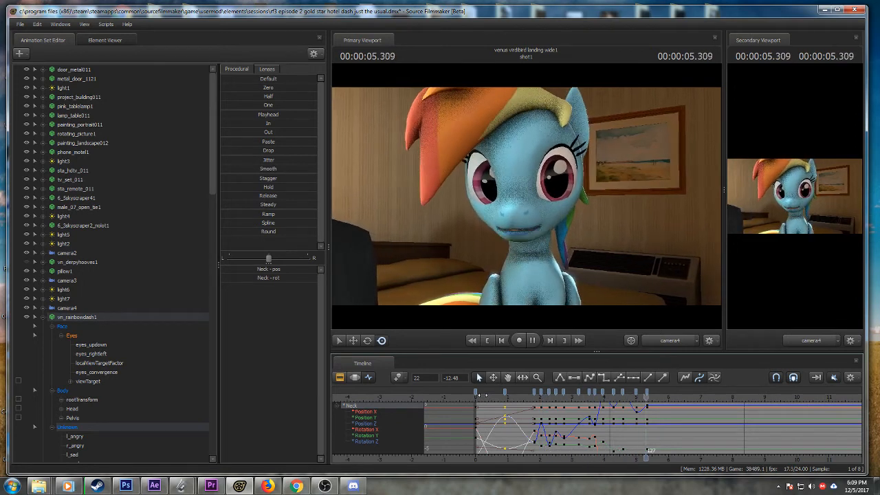
key("space")
left_click(624, 396)
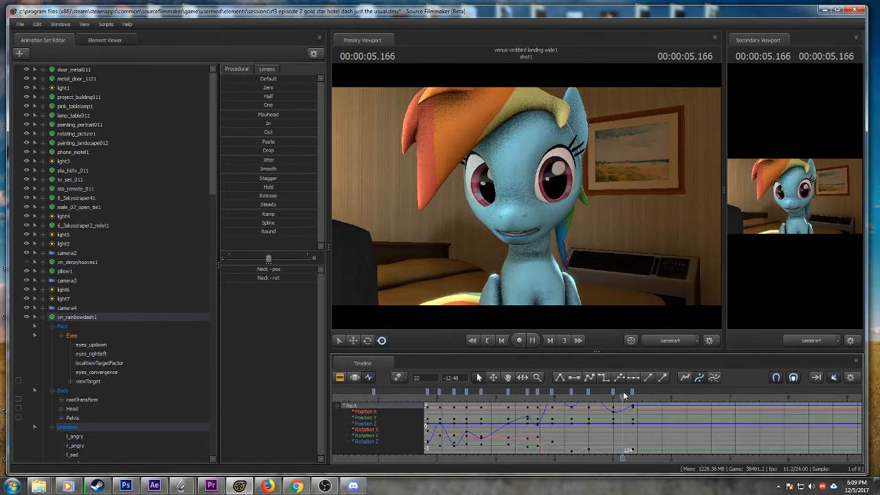
key("space")
- Scrub to 00:00:05.791 and key the neck tilted slightly to the side there
left_click(655, 396)
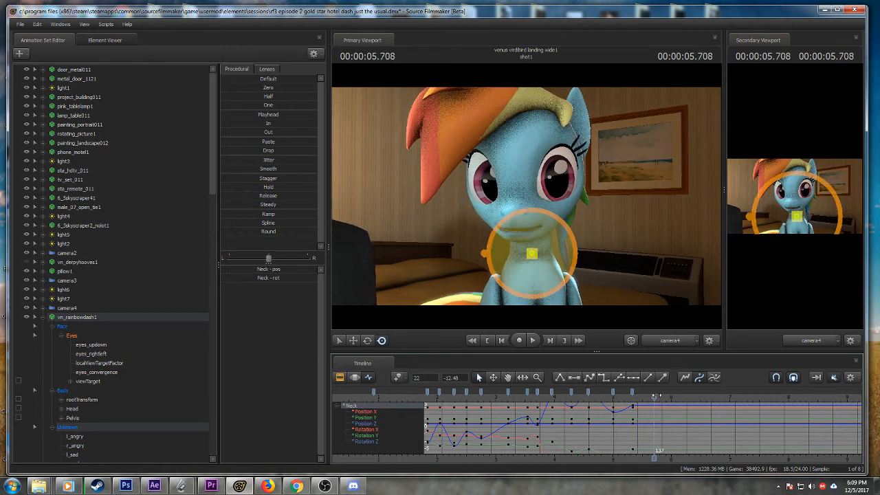
mouse_move(654, 396)
left_mouse_down()
mouse_move(638, 396)
mouse_move(659, 396)
left_mouse_up()
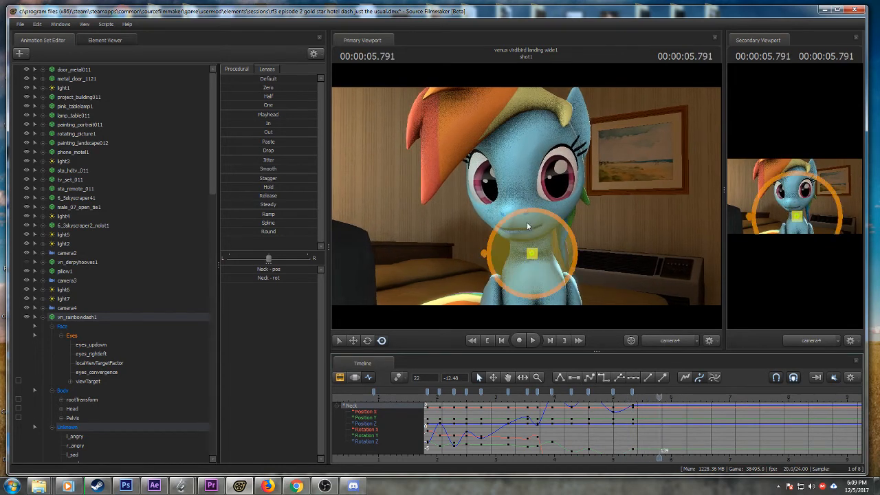
left_click_drag(527, 227, 527, 228)
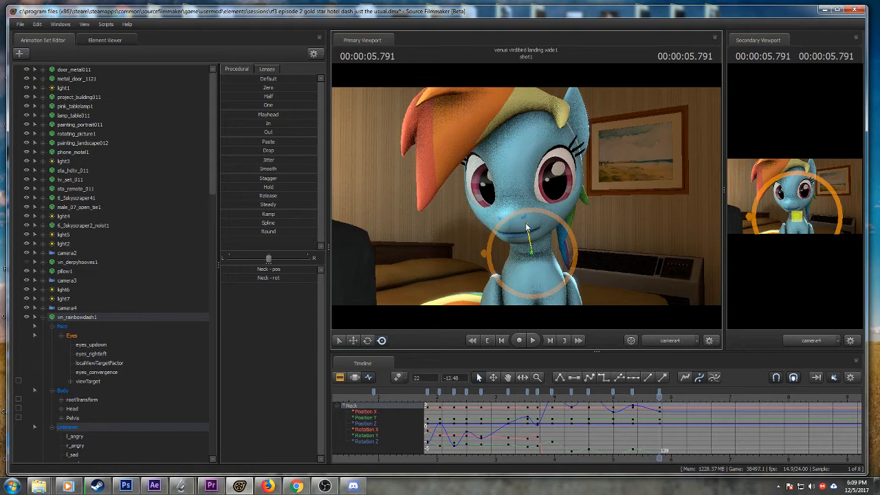
- Advance to 00:00:06.416 and key the neck bowed forward and leaning over to the opposite side
key("Right")
key("Right")
key("Right")
key("Right")
key("Right")
key("Right")
key("Right")
key("Right")
key("Right")
key("Right")
key("Right")
key("Right")
key("Right")
key("Right")
key("Right")
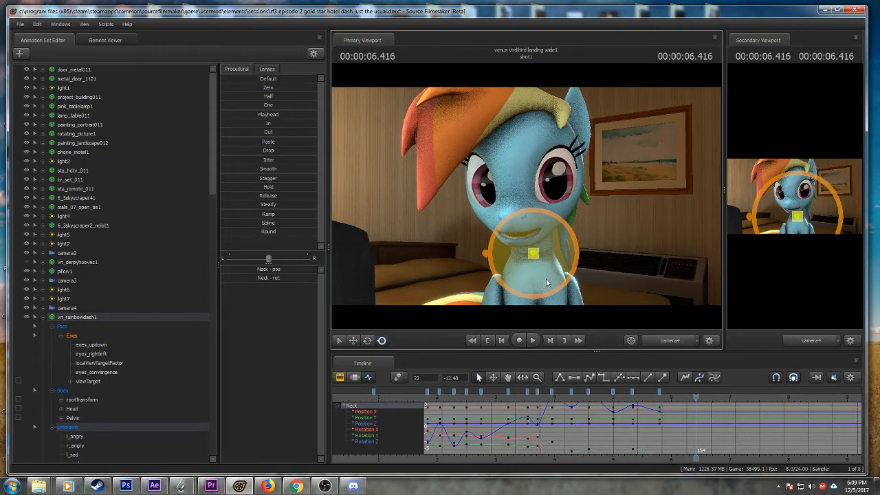
left_click_drag(547, 281, 552, 256)
- Play from about 5.3 seconds to 00:00:07.041 and key a slight adjustment of the bowed neck there
left_click(628, 398)
key("space")
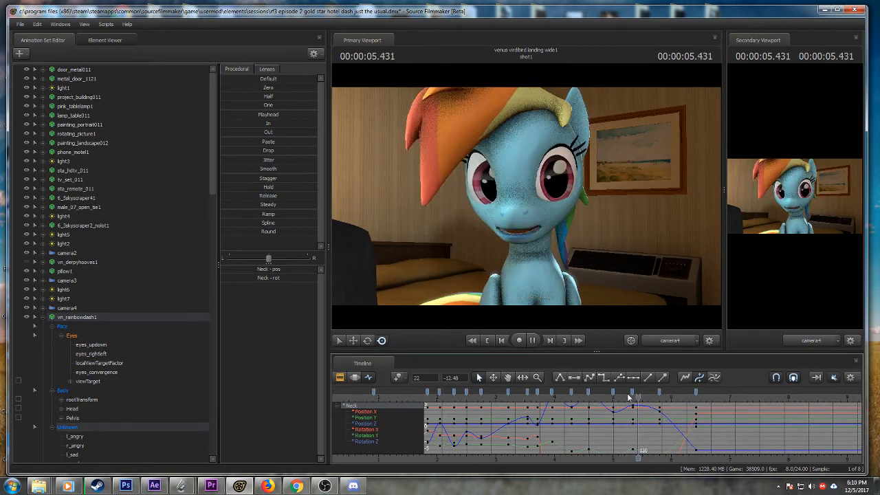
key("space")
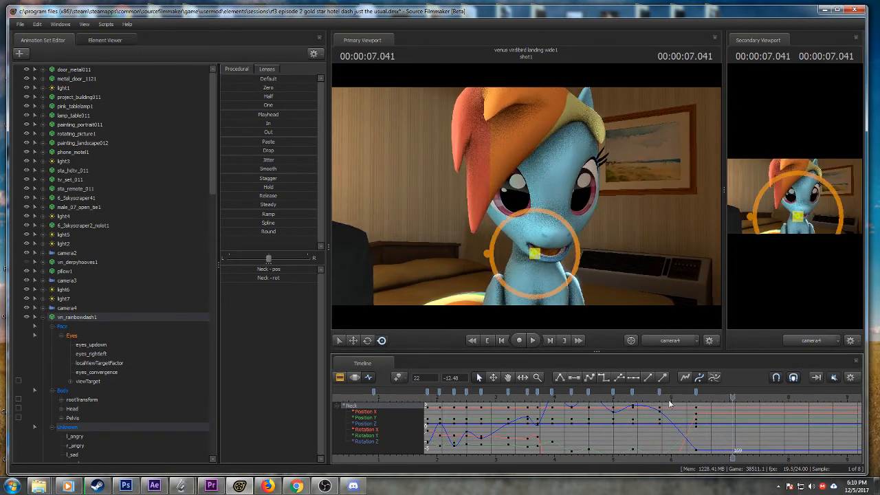
left_click_drag(539, 233, 536, 227)
- Replay from about 5.7 seconds, and key the neck raised back toward upright at 00:00:08.250
left_click(654, 399)
key("space")
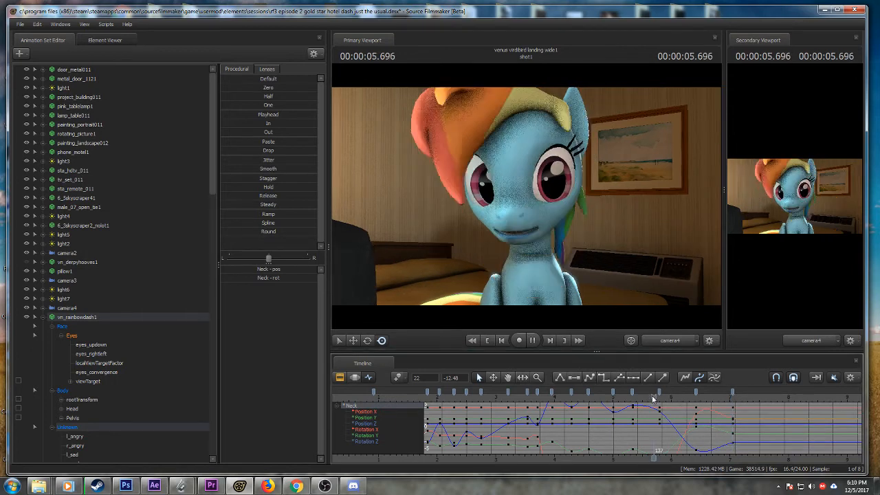
key("space")
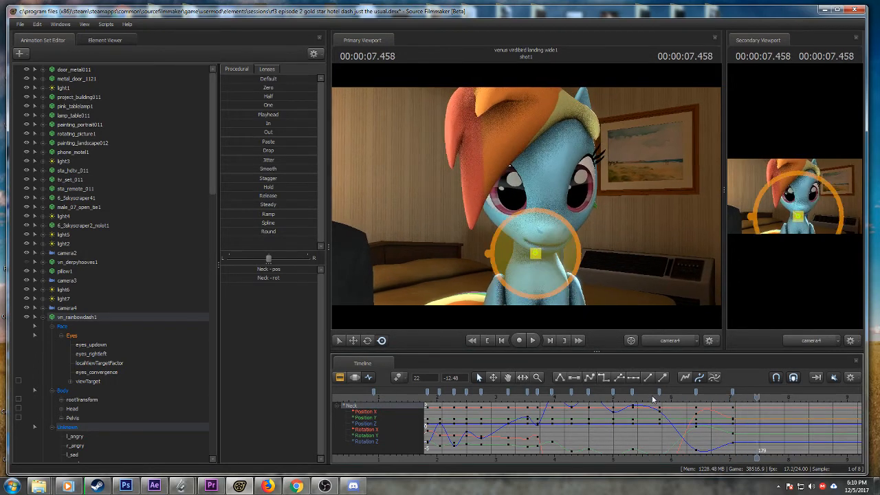
left_click_drag(734, 399, 803, 399)
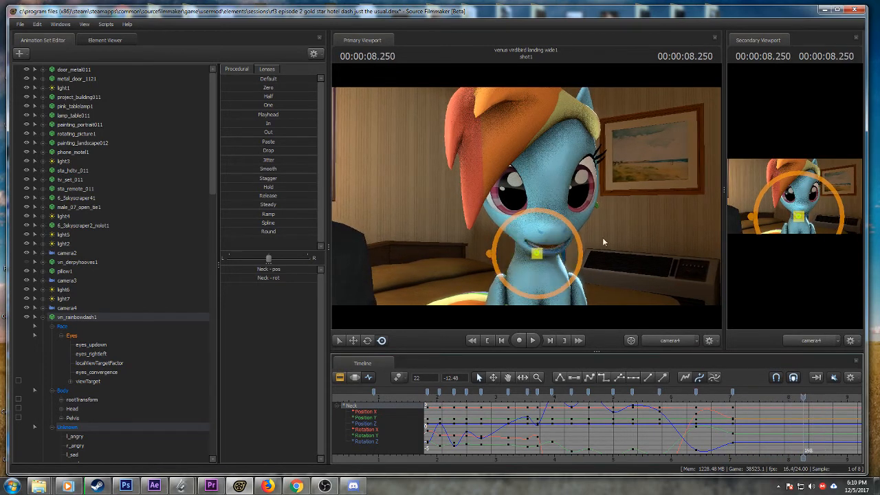
left_click_drag(536, 252, 543, 233)
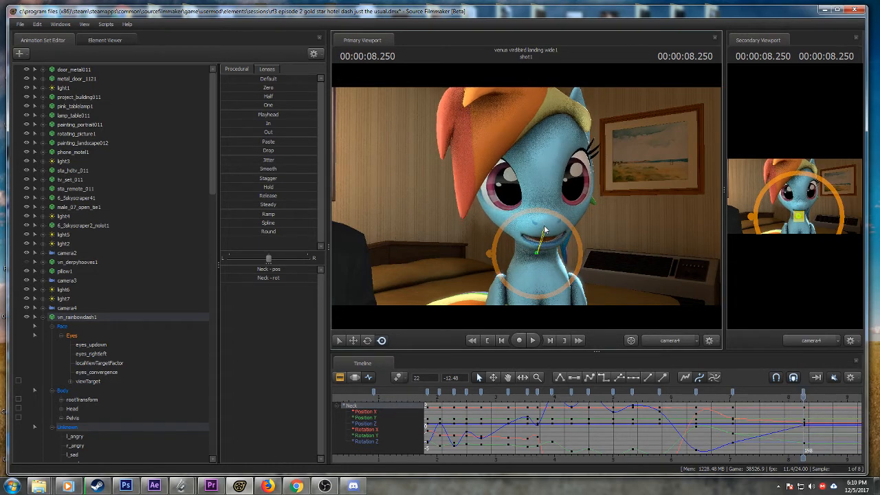
- Play the end of the speech from about 5.9 seconds to 00:00:08.625, and save the session
left_click(665, 396)
key("space")
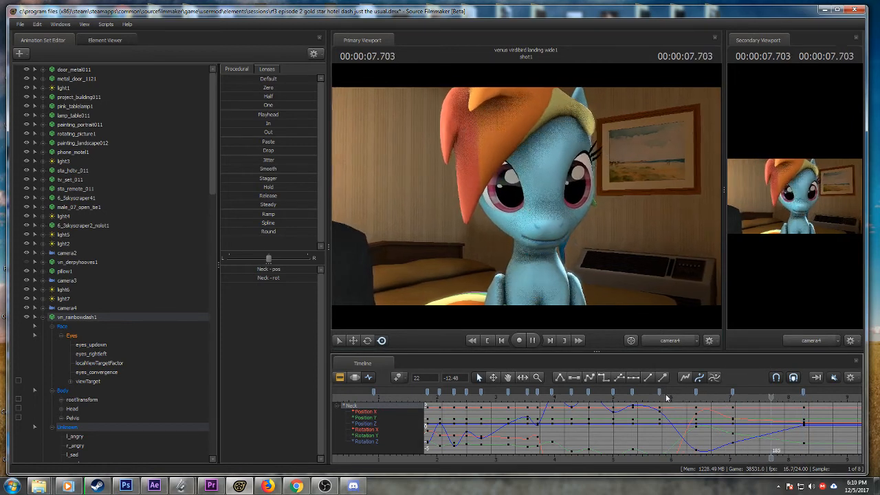
key("space")
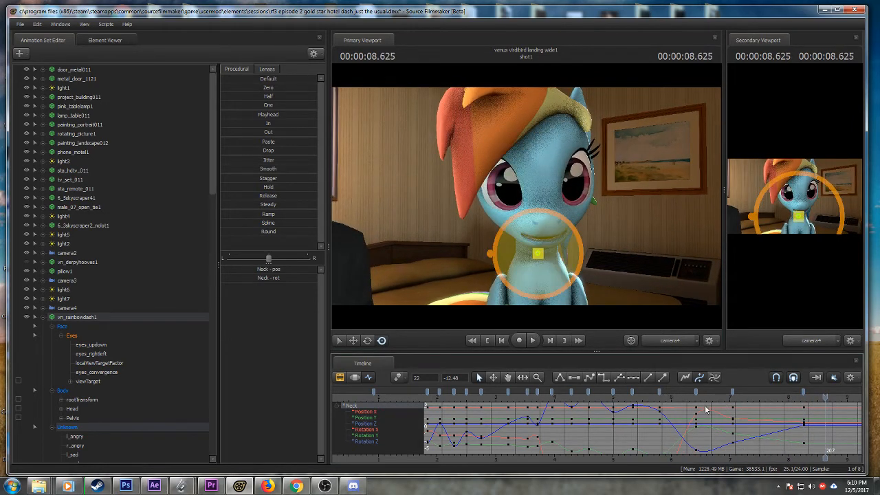
key("ctrl+s")
- View the primary viewport through the Work Camera, enter game mode to turn on noclip, and return to the editor
left_click(681, 340)
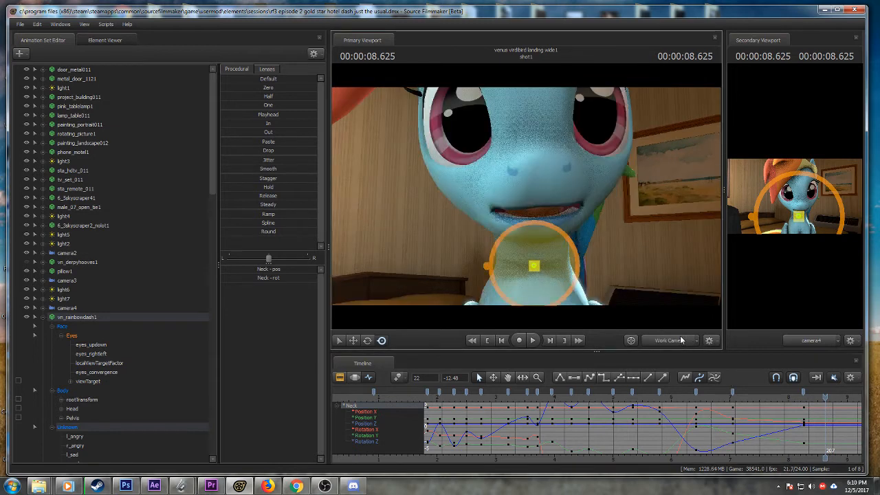
key("Tab")
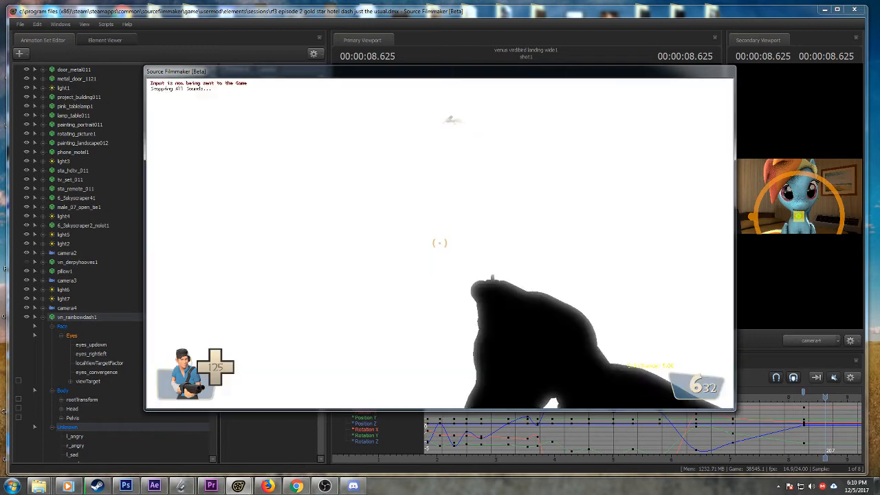
key("Escape")
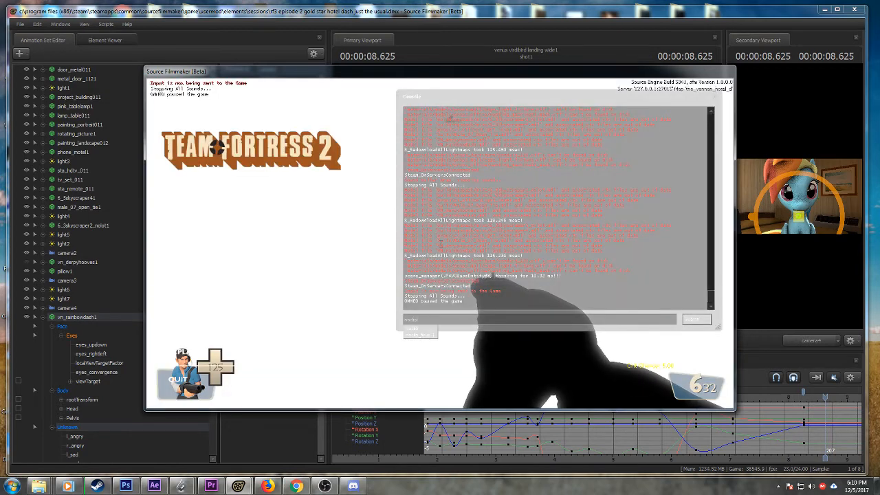
key("Escape")
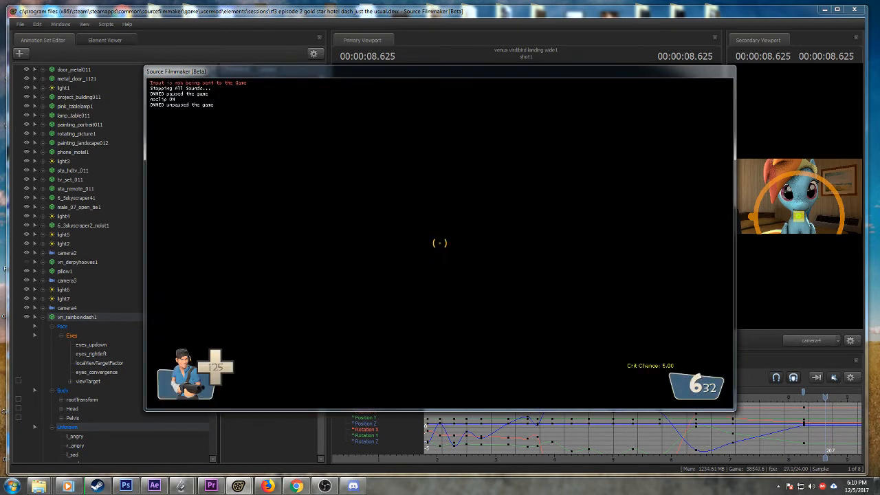
key("F11")
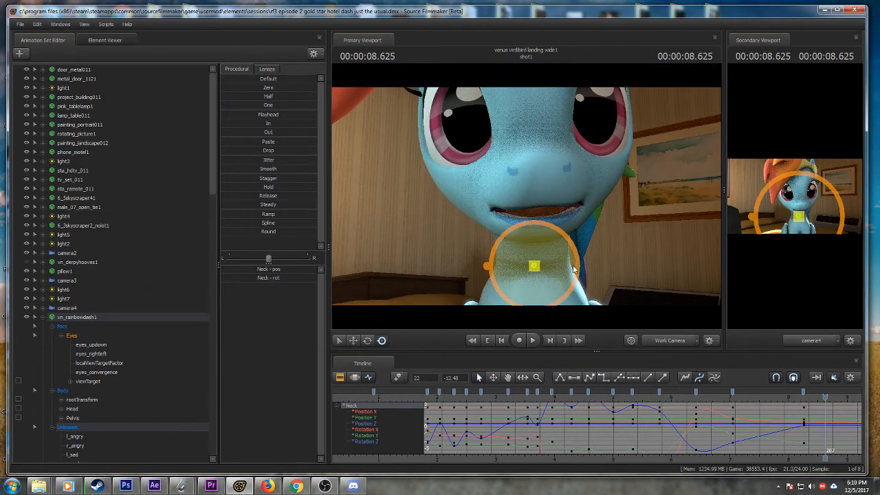
- Fly the Work Camera through the hotel hallways and past the window, and bring it back to the pony in the room
left_click_drag(664, 306, 850, 307)
key("s")
key("w")
key("w")
key("w")
left_click_drag(526, 196, 550, 198)
key("s")
key("w")
key("w")
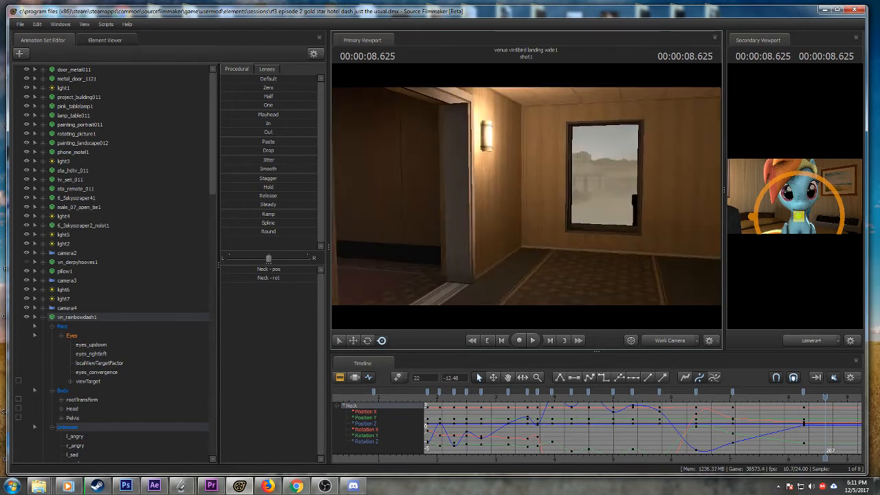
key("w")
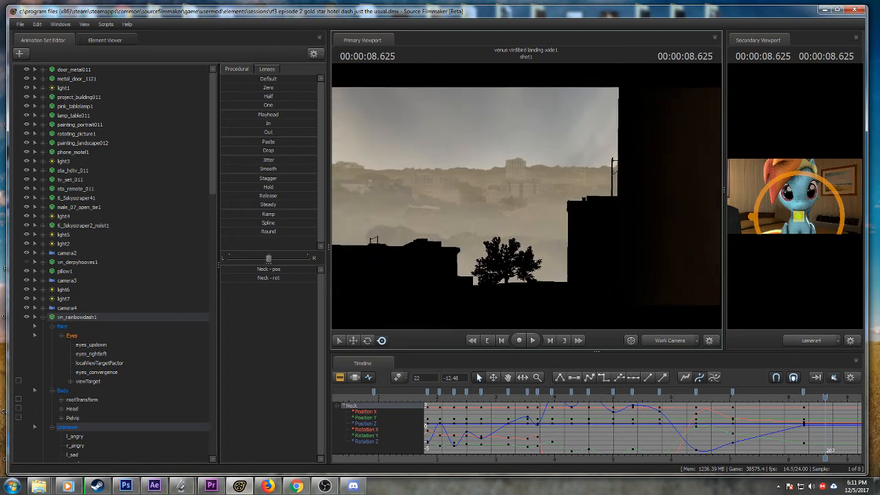
left_click_drag(526, 196, 440, 196)
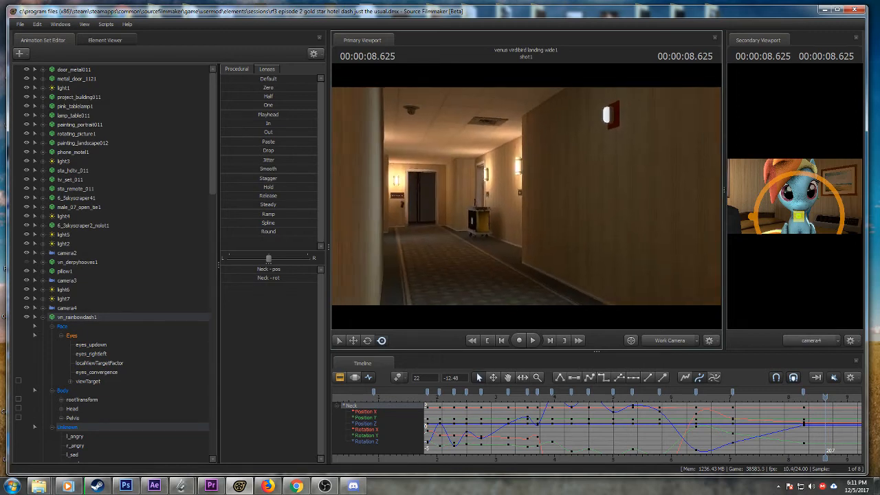
key("w")
left_click_drag(527, 196, 801, 153)
key("s")
key("a")
key("w")
key("a")
key("s")
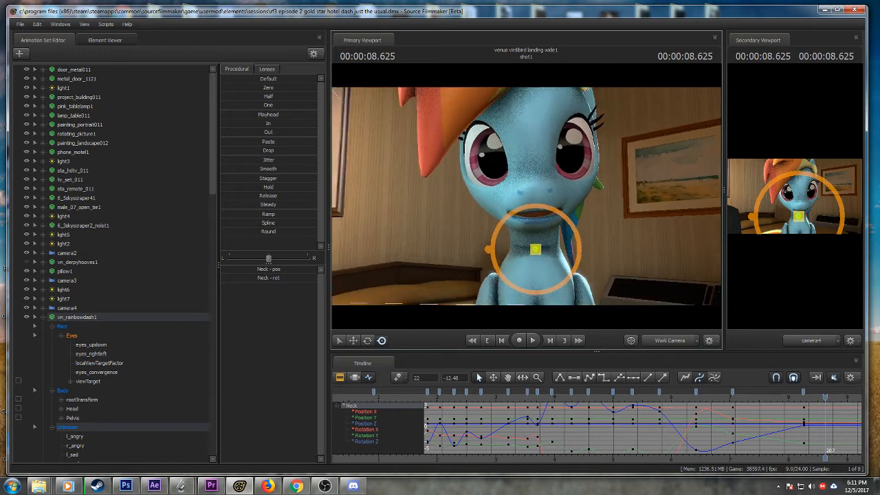
- Return the viewport to camera4, switch to Premiere Pro, and play the Gold Star Hotel sequence from its start in an enlarged program monitor
left_click(669, 340)
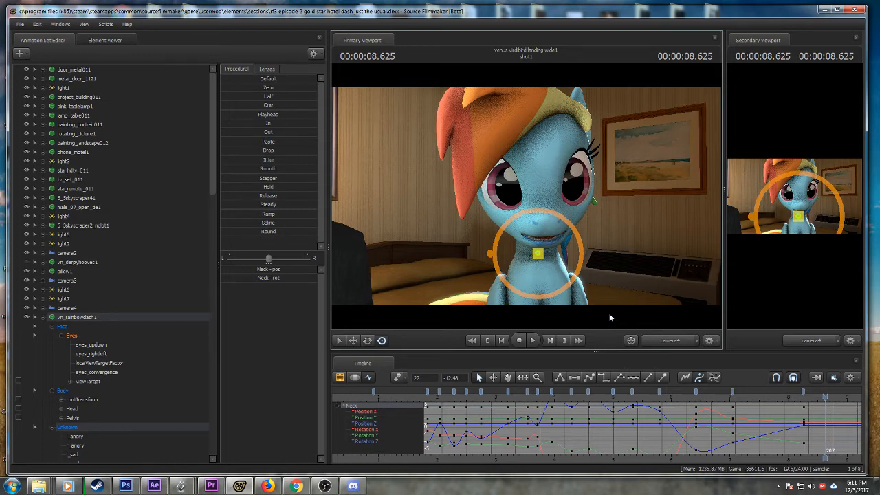
left_click(211, 486)
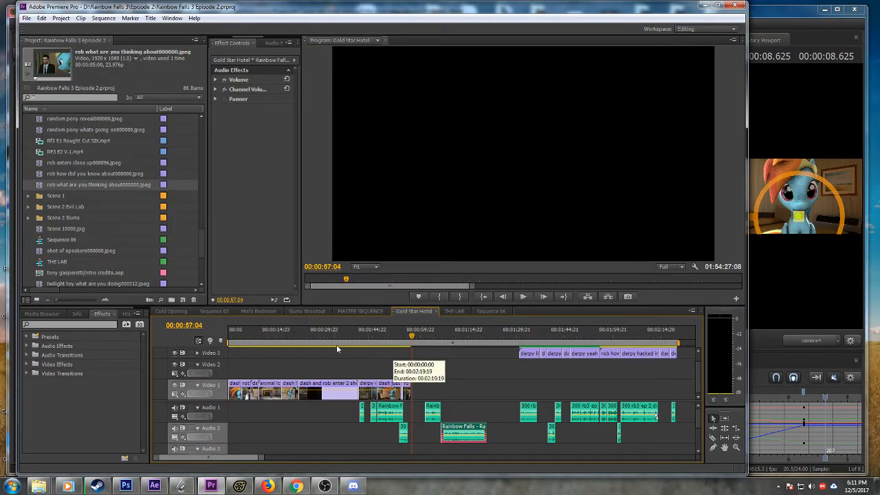
left_click_drag(326, 346, 228, 339)
left_click(332, 293)
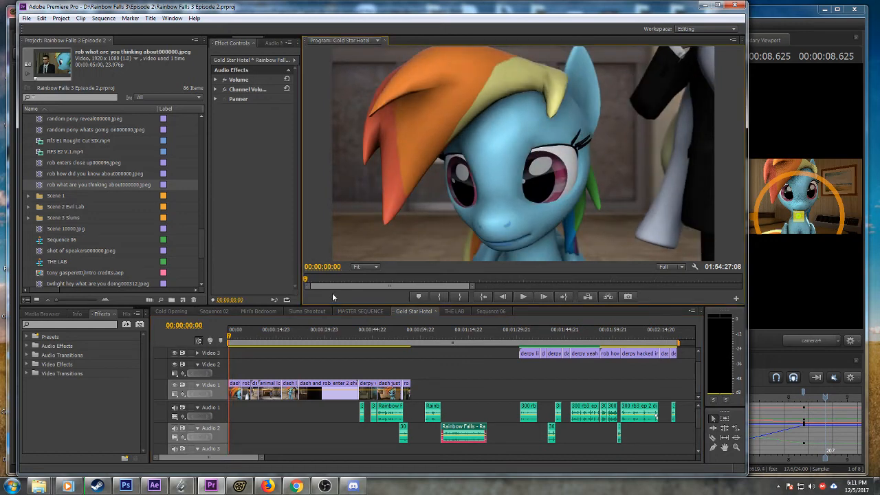
key("grave")
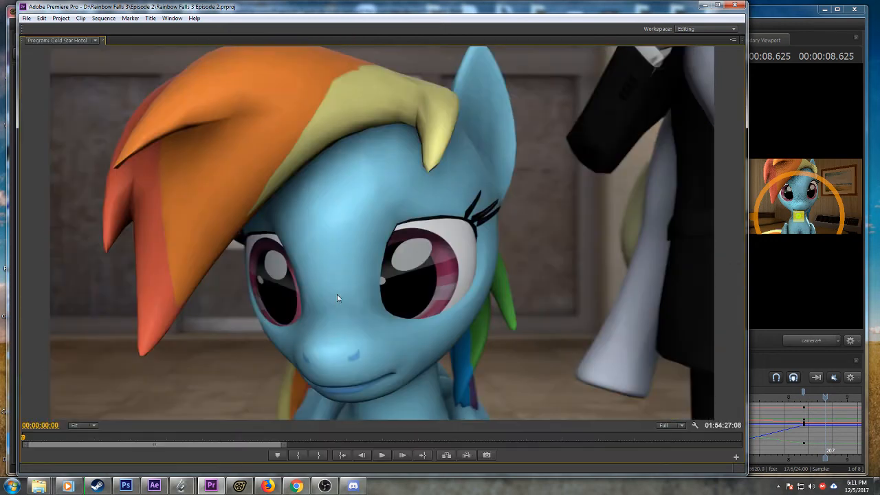
left_click(719, 7)
key("space")
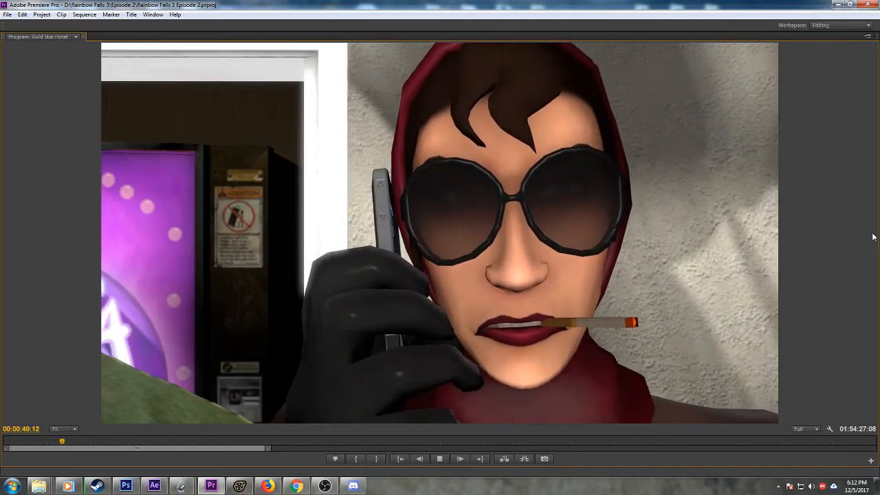
- Watch the sequence until about 00:00:47:08, stop playback, restore the panel layout, and return to Source Filmmaker
key("space")
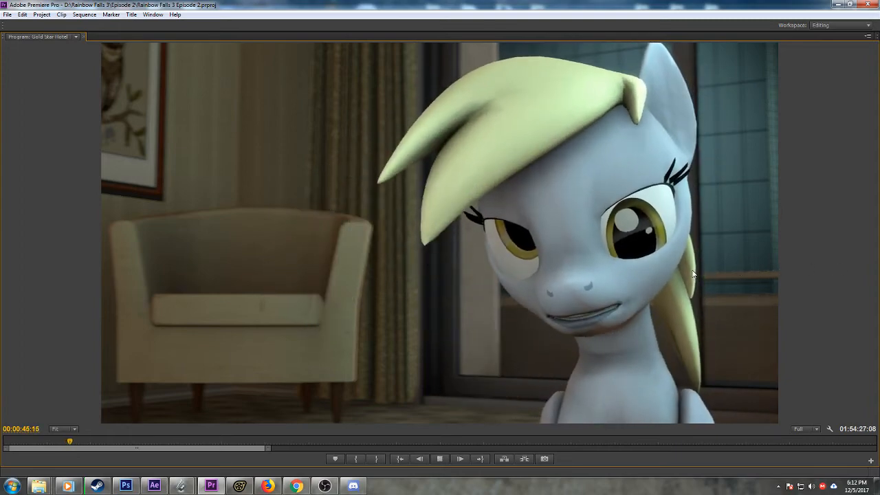
key("grave")
key("space")
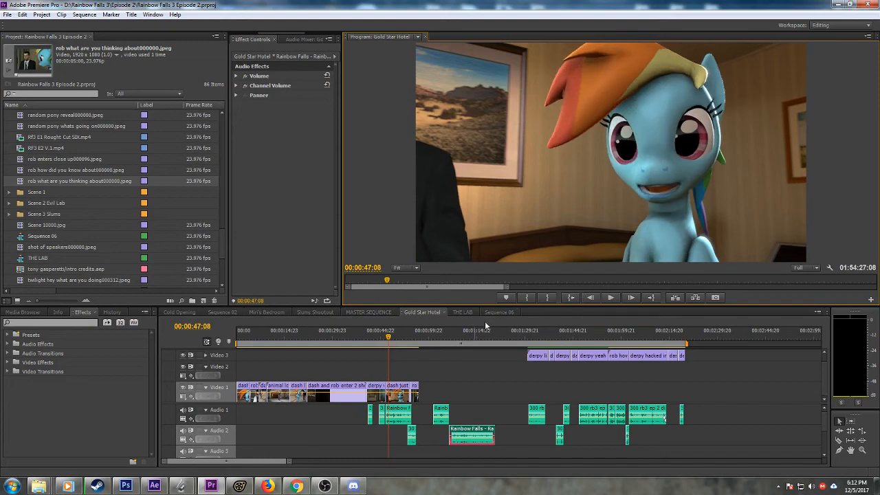
left_click(430, 342)
left_click(839, 4)
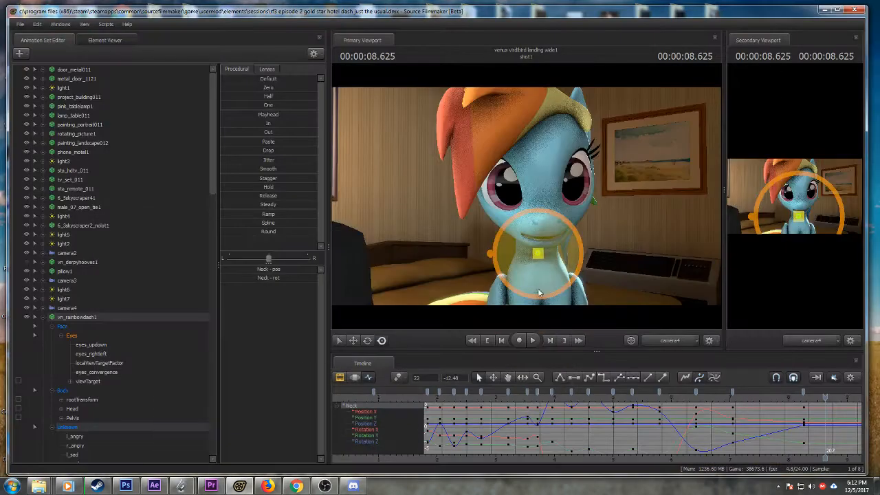
- Switch the primary viewport to the Work Camera and fly it along the hotel hallway
left_click(664, 342)
left_click_drag(644, 268, 527, 200)
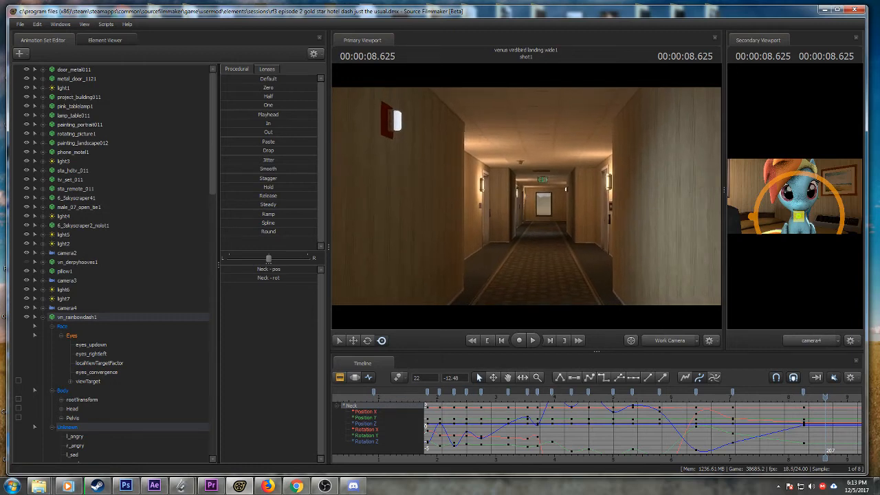
key("w")
mouse_move(527, 200)
left_mouse_down()
mouse_move(540, 220)
mouse_move(684, 219)
mouse_move(528, 197)
left_mouse_up()
- Widen the primary viewport on both sides, and fly the Work Camera on through the map to the hotel lobby
left_click_drag(724, 189, 750, 189)
left_click_drag(329, 198, 505, 265)
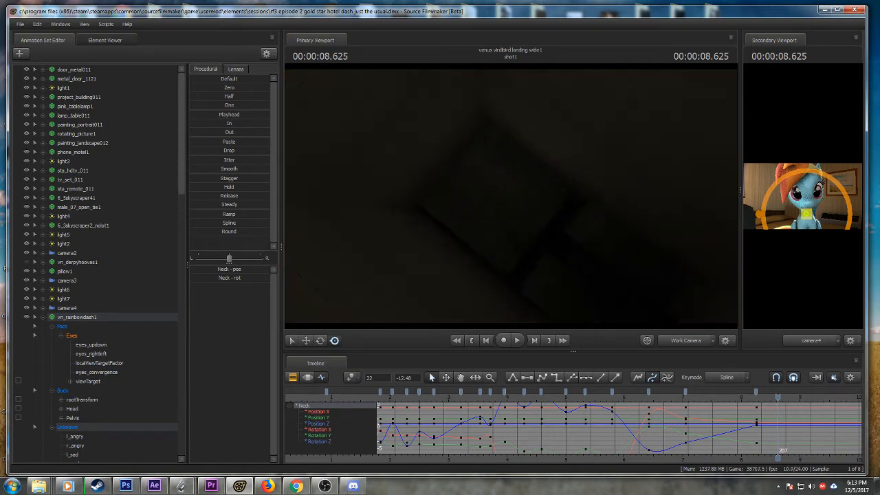
left_click_drag(506, 264, 497, 247)
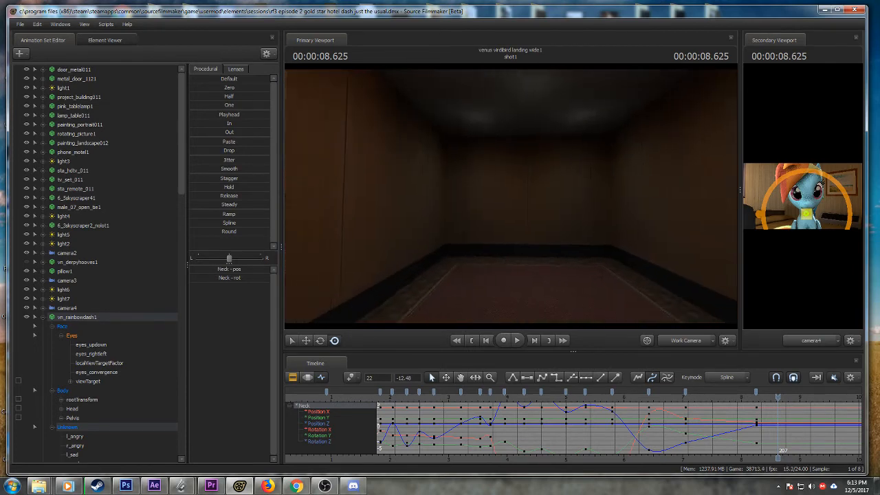
mouse_move(510, 196)
left_mouse_down()
mouse_move(404, 195)
mouse_move(511, 200)
left_mouse_up()
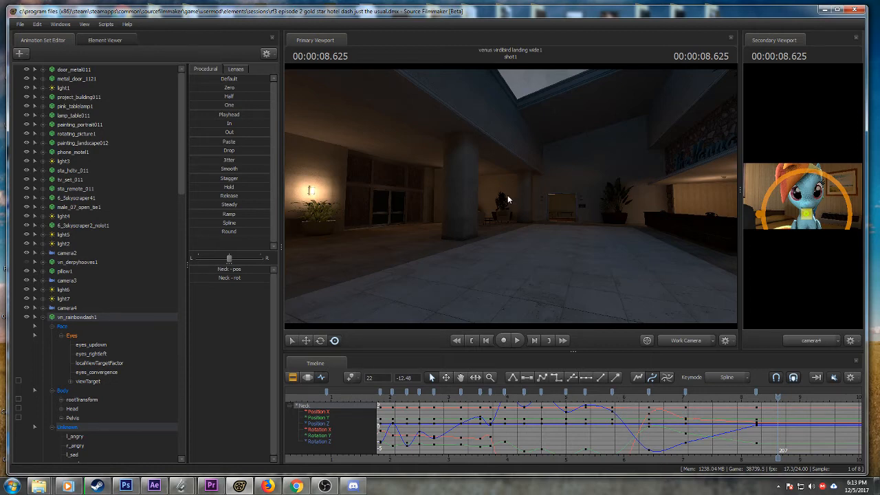
left_click_drag(507, 195, 481, 177)
- Enter game mode, turn on noclip through the console, and resume the game
key("F11")
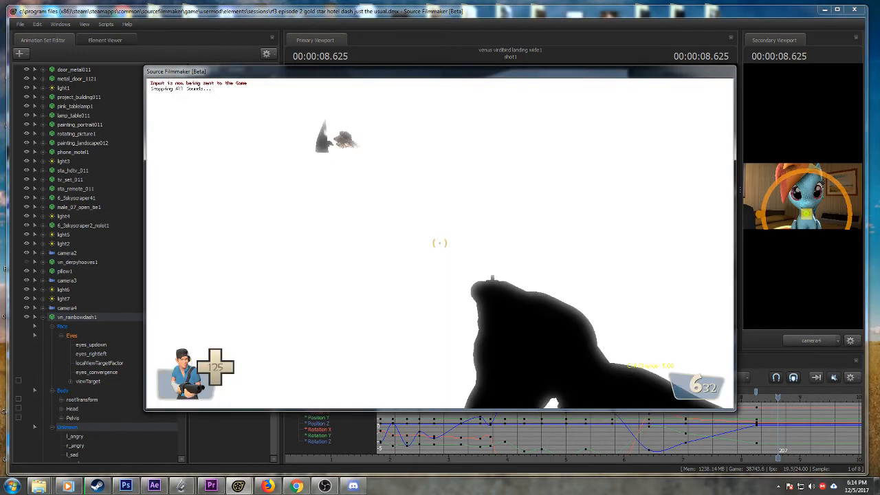
key("Escape")
key("Escape")
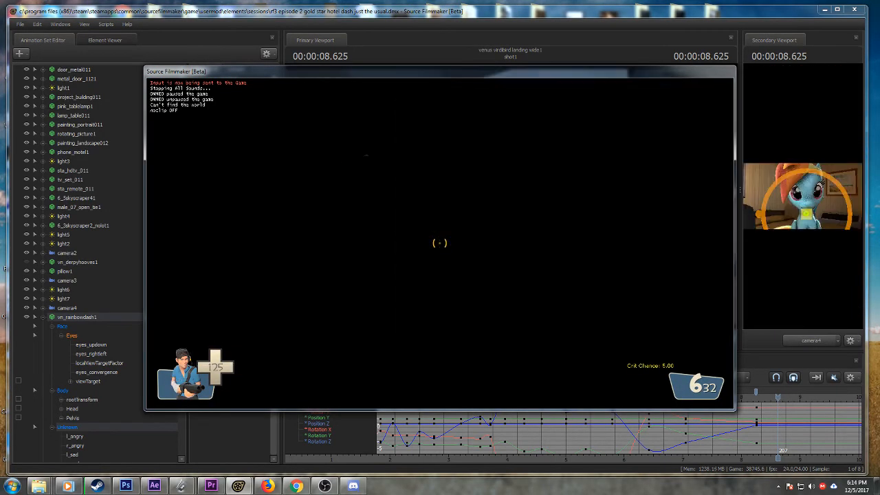
key("grave")
type("noclip")
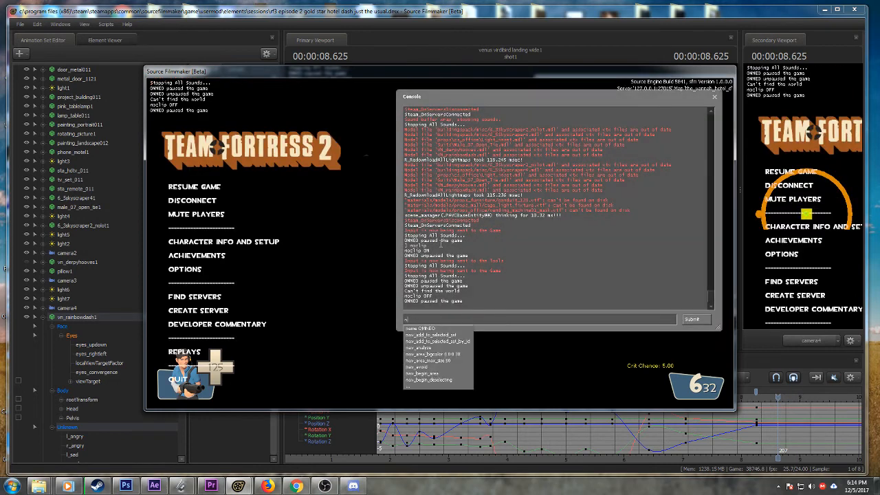
key("Return")
key("grave")
- Fly the player around the outside of the hotel map and into the dark hall with wall lamps and potted plants
key("s")
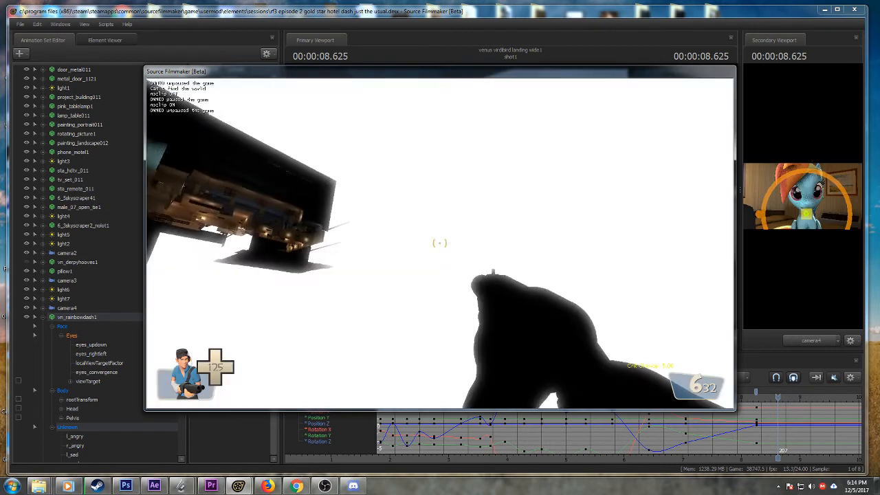
key("w")
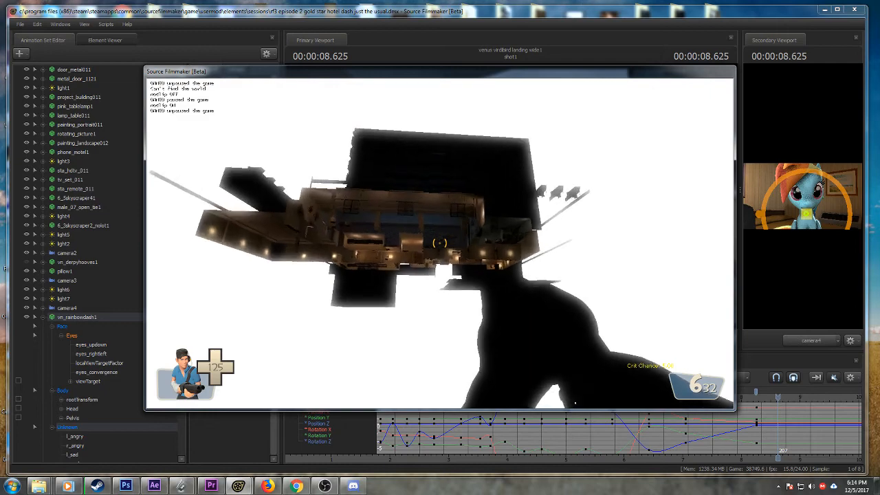
key("w")
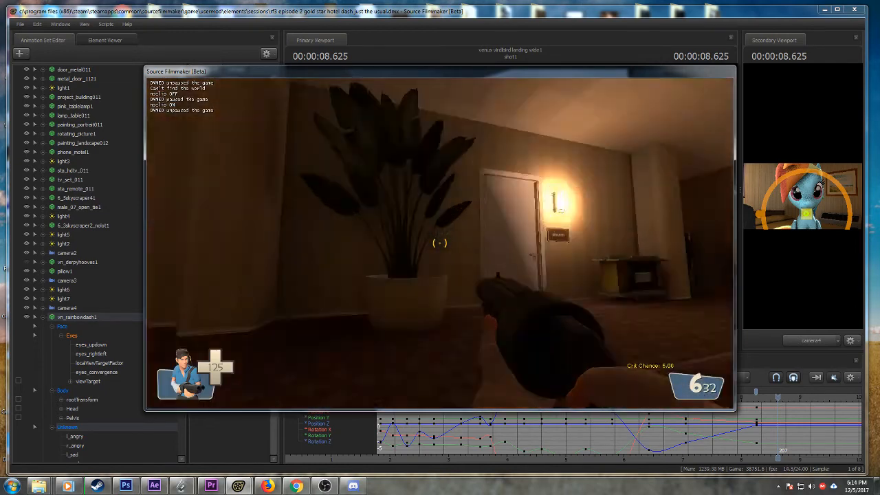
key("s")
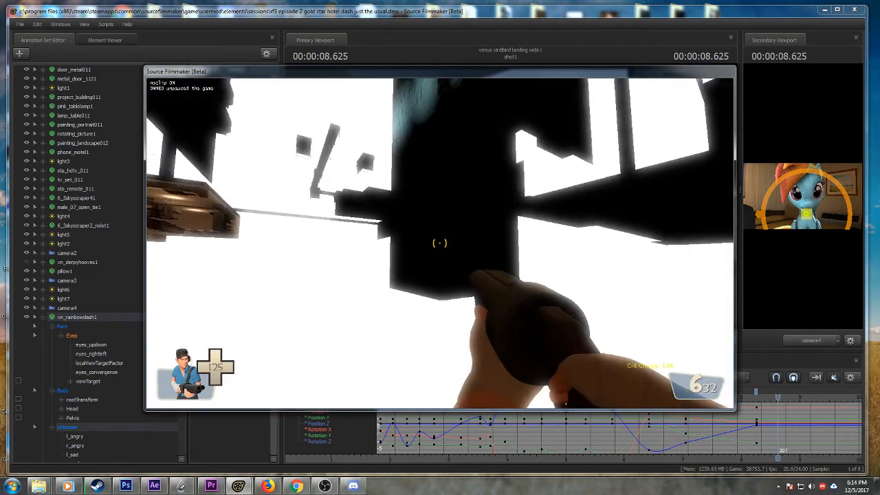
key("w")
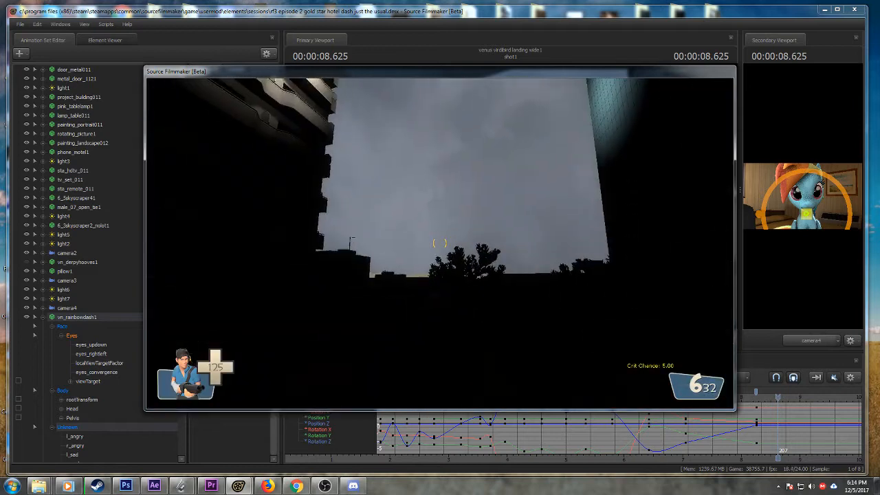
key("w")
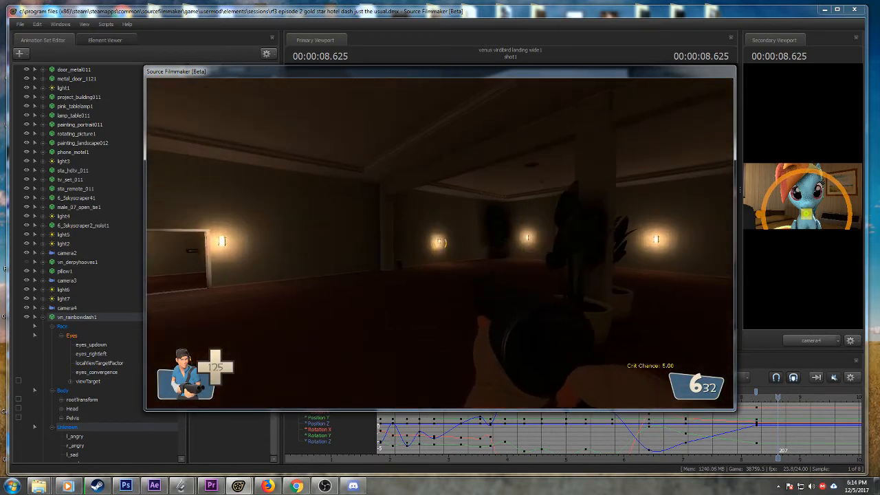
- Turn off noclip through the console and resume the game inside the dark hall
key("Escape")
type("noc")
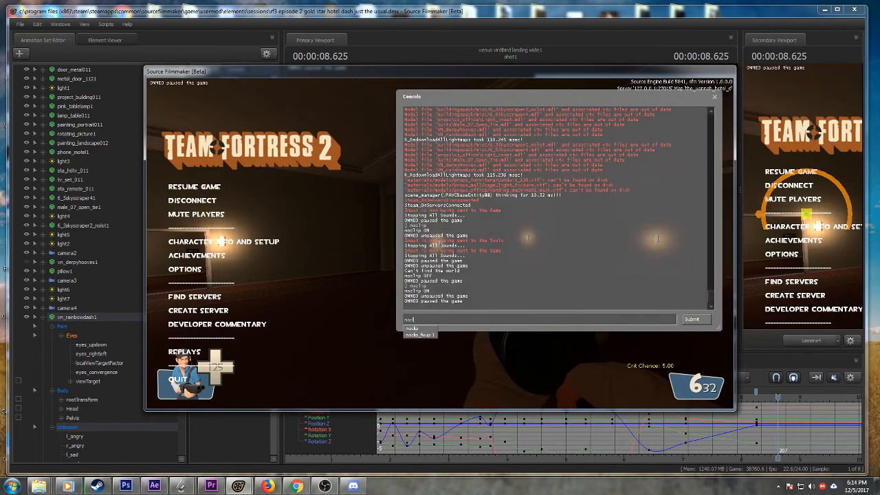
type("lip")
key("Return")
key("Escape")
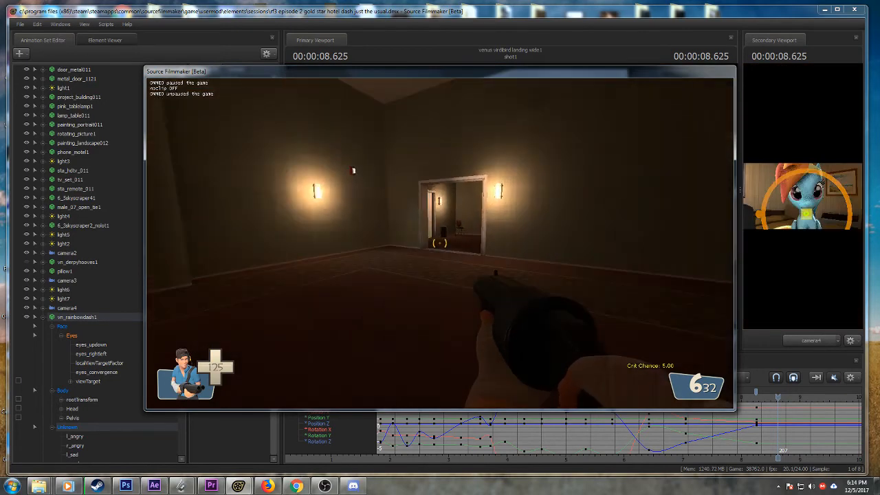
- Walk through the banquet halls to look over the rooms, and try to open the closed double doors
key("w")
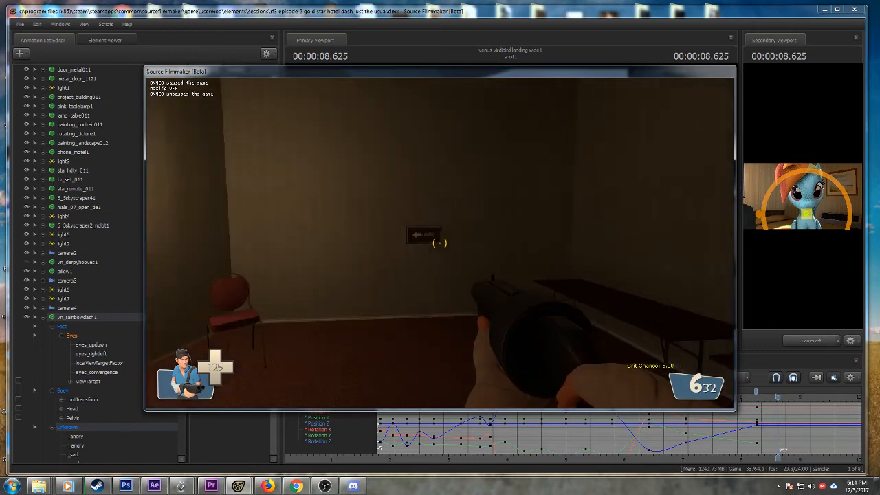
key("w")
key("w")
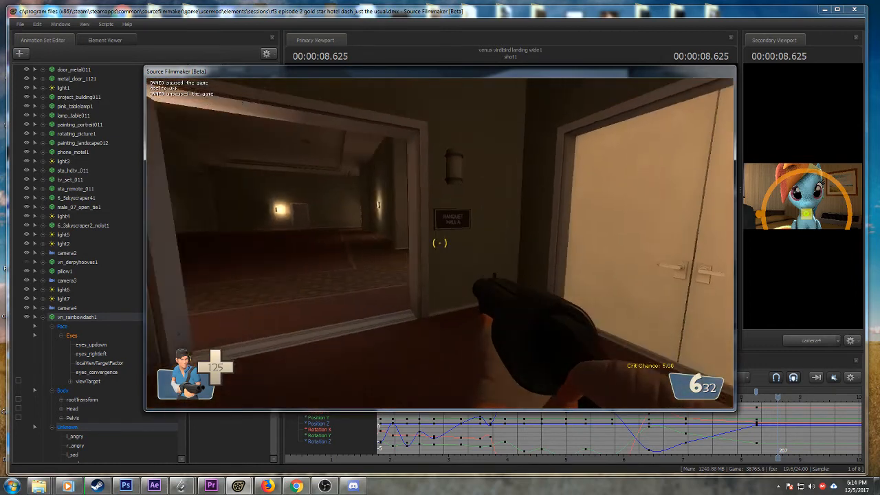
key("w")
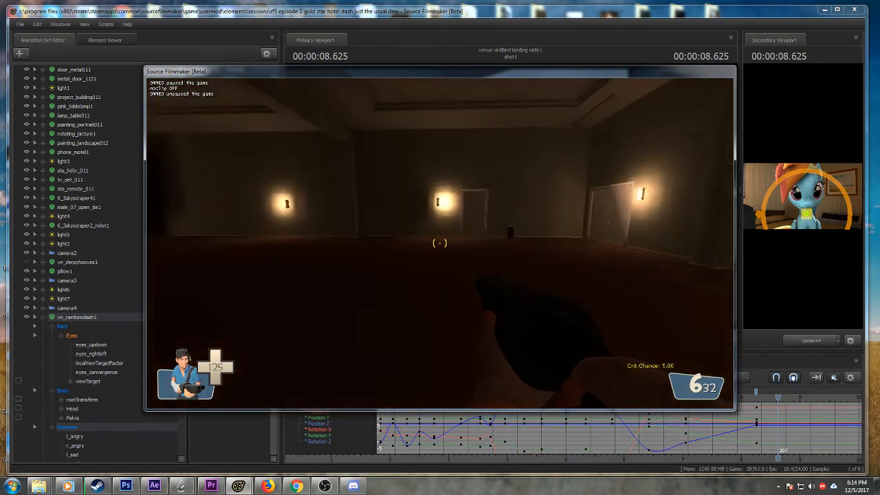
key("w")
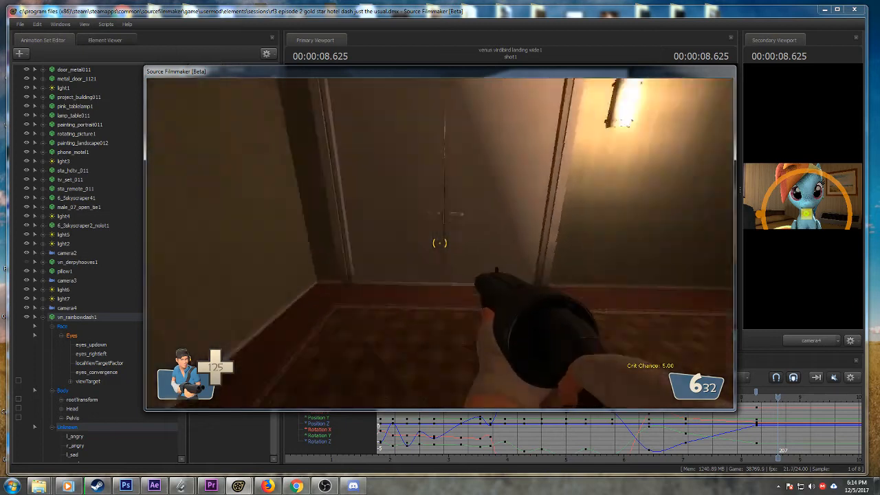
key("e")
key("w")
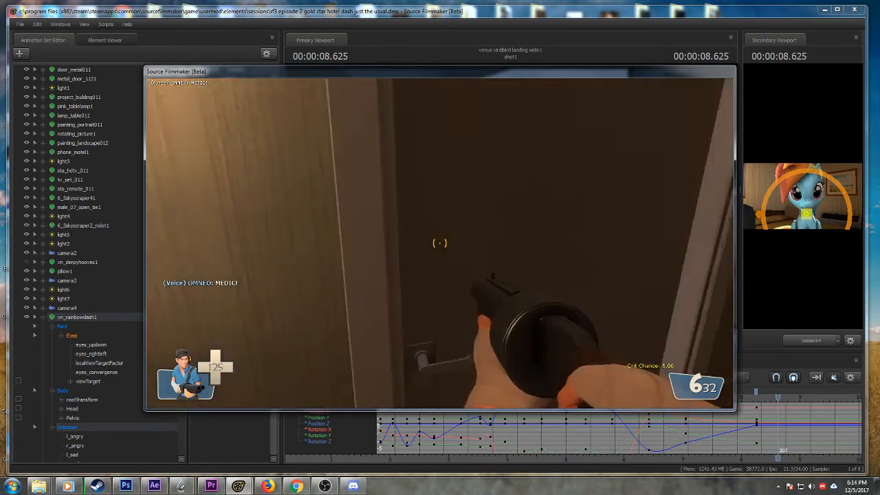
key("w")
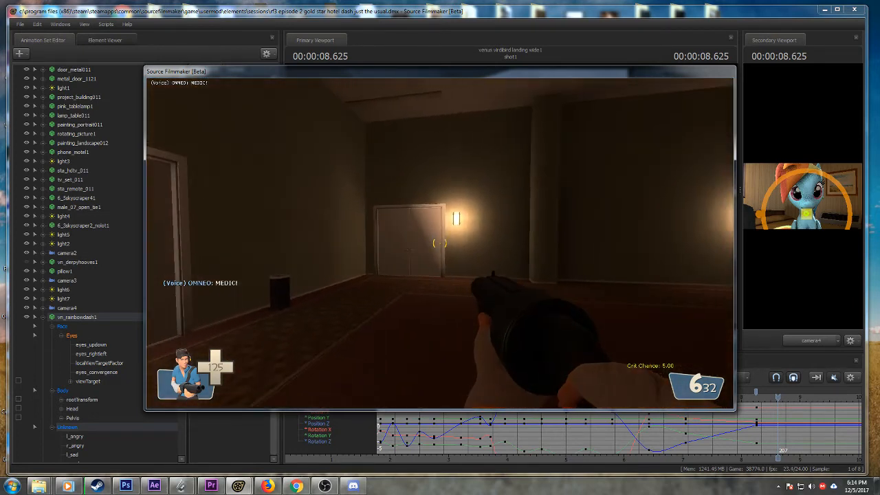
- Turn noclip back on and pass through the closed double doors into the corridor with the lobby sign
key("grave")
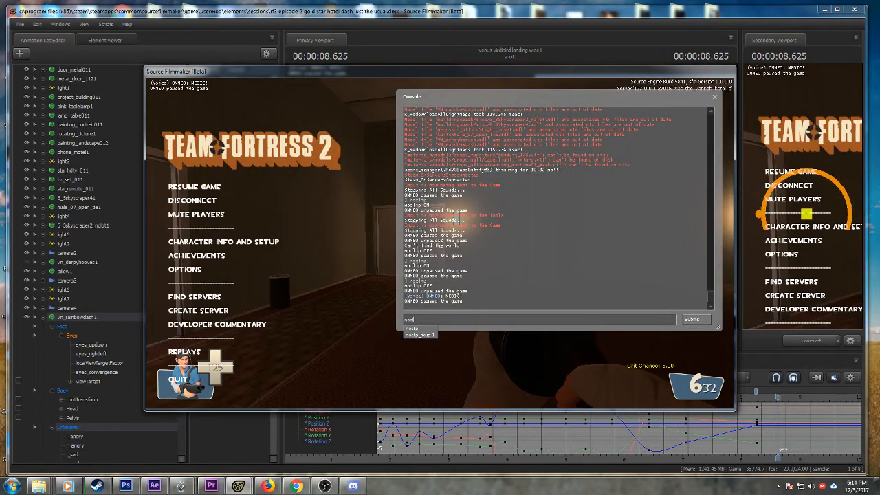
type("noclip")
key("Return")
key("Escape")
key("w")
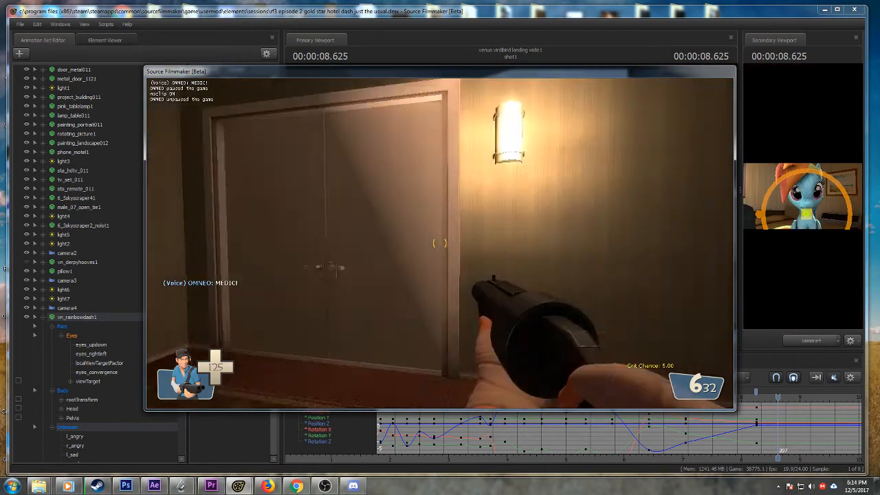
key("w")
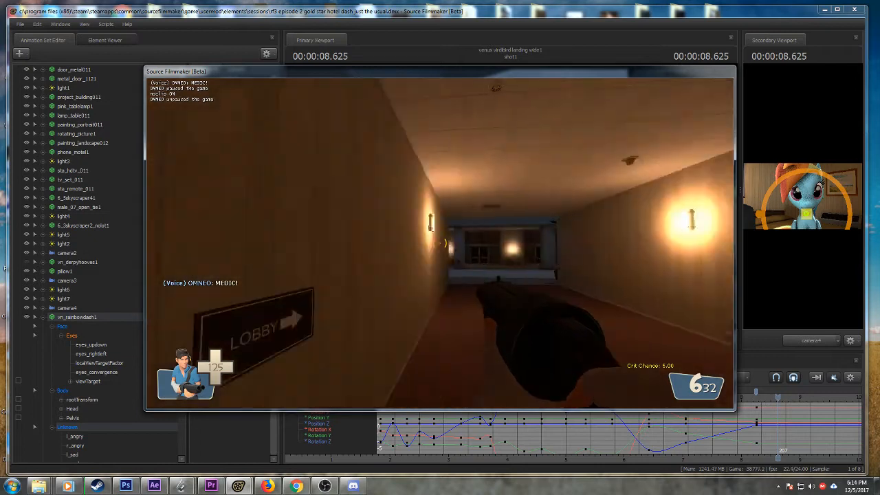
- Turn off noclip in the lit corridor leading to the lobby and resume the game
key("grave")
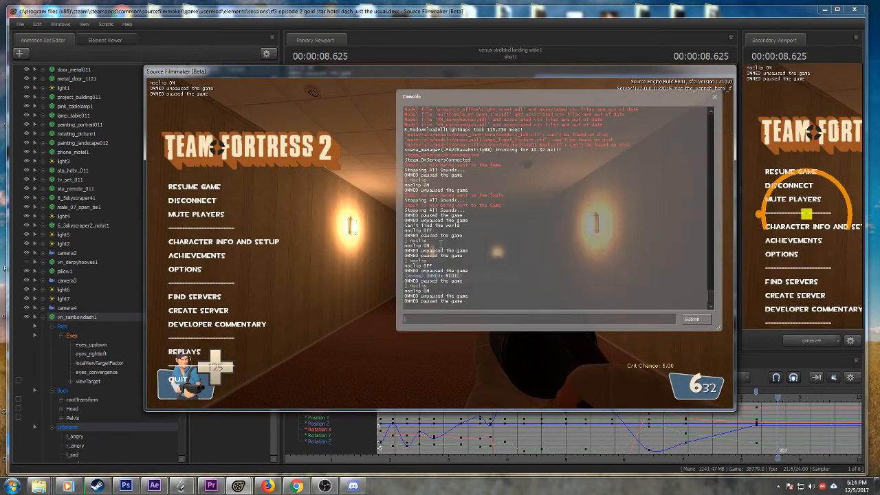
key("Return")
key("Escape")
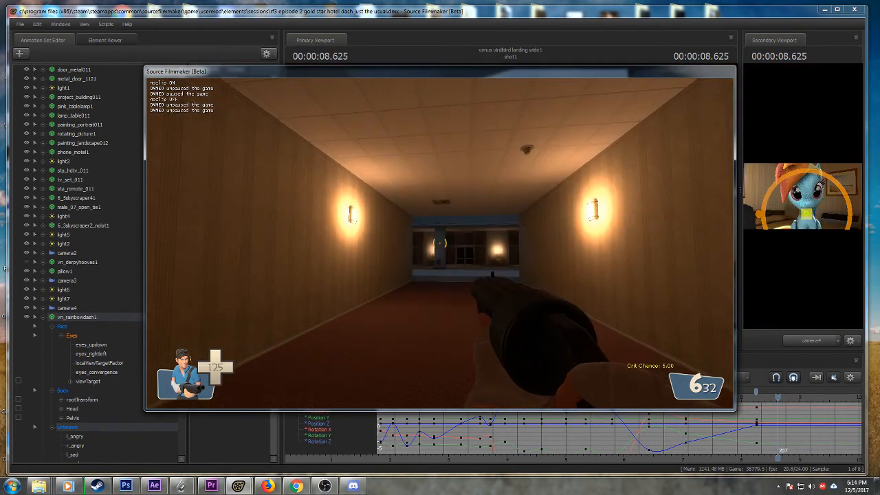
- Walk the player through the hotel corridors and dark lobby to inspect the map up to the vending machine
key("w")
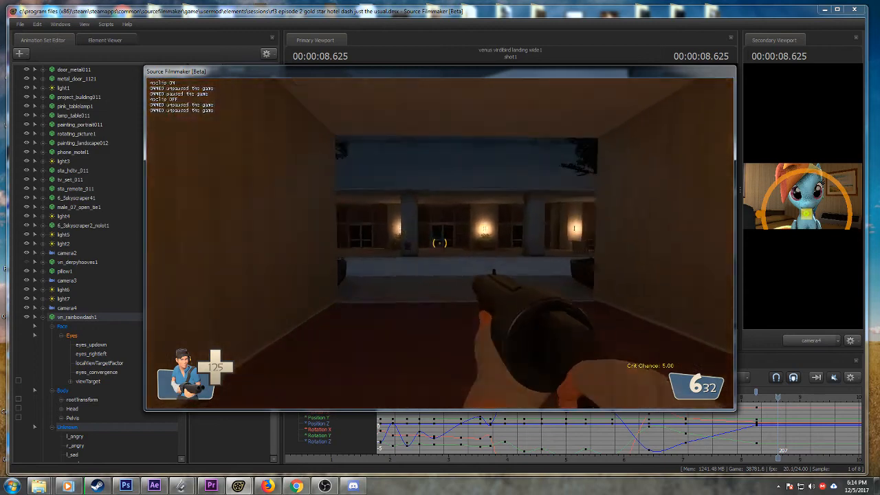
key("w")
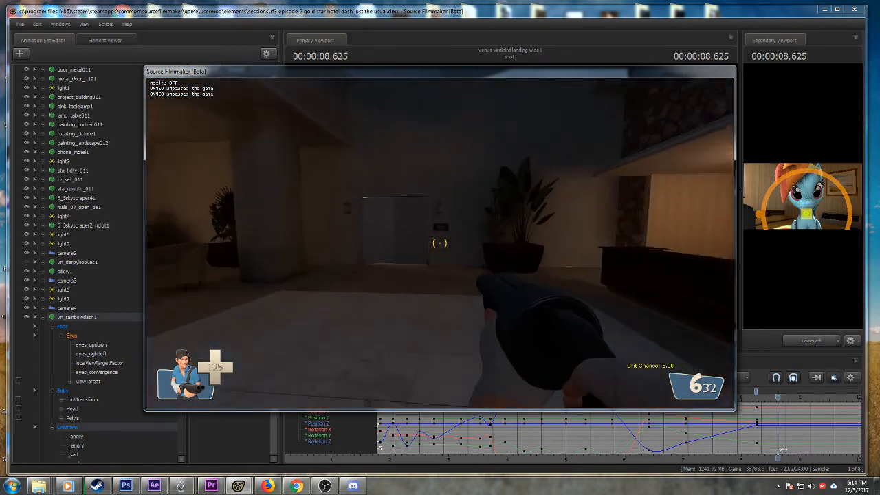
key("w")
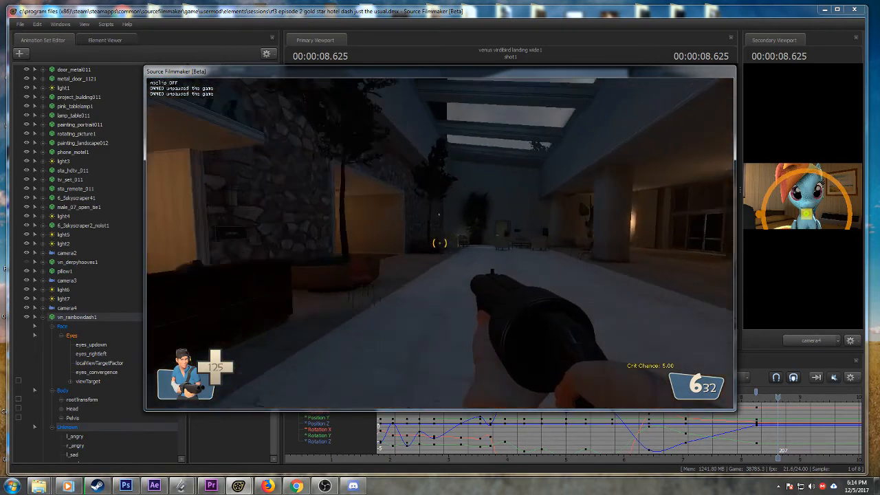
key("w")
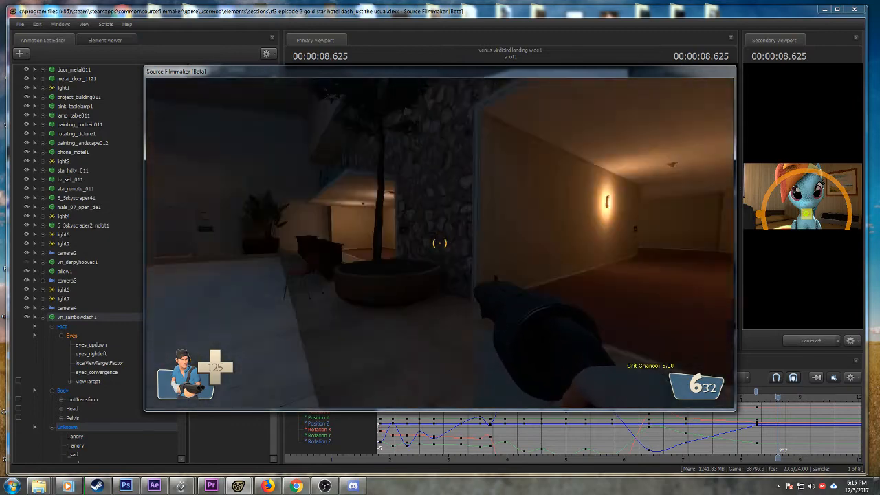
key("w")
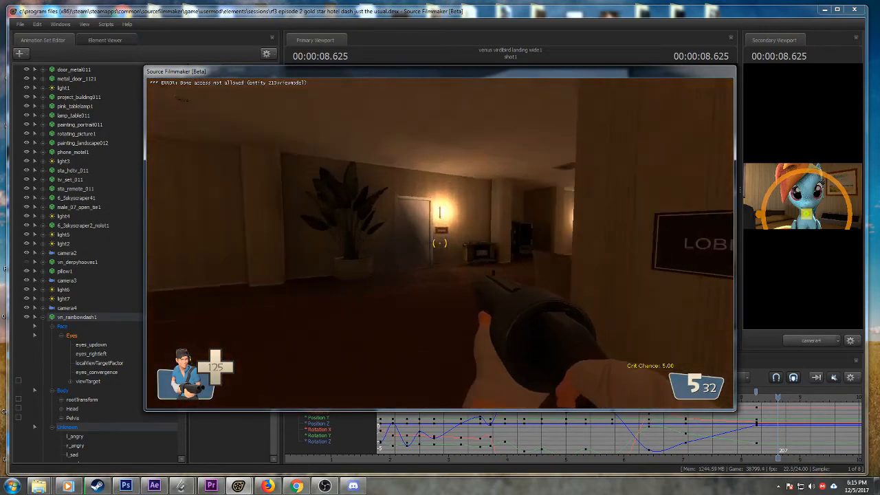
key("r")
key("w")
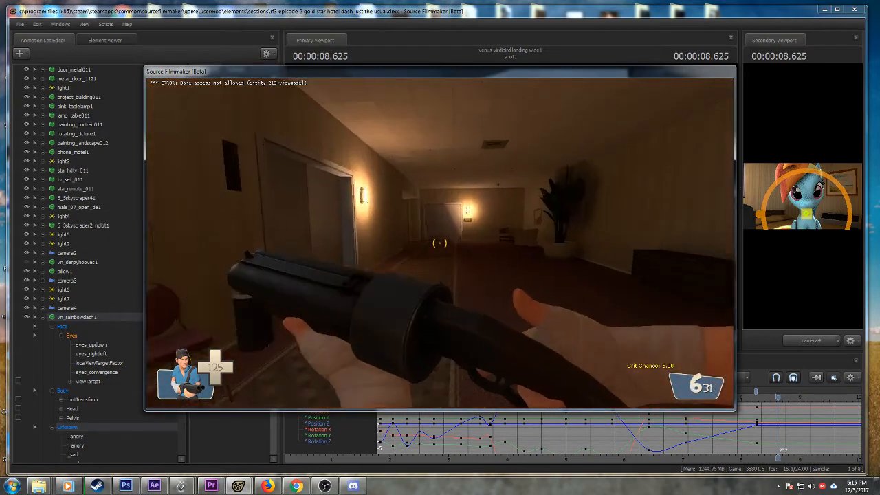
key("w")
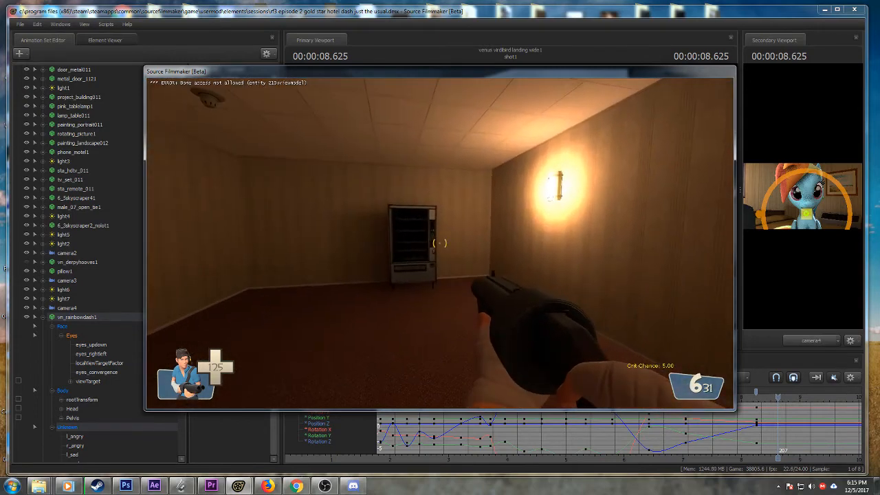
key("w")
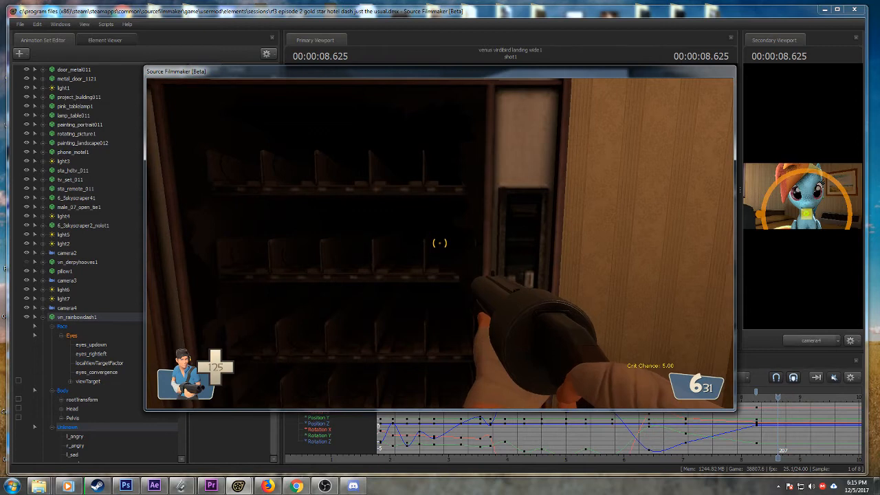
- Equip the bat and walk from the vending machine along the carpeted hallway to inspect the doors at its end
key("1")
key("2")
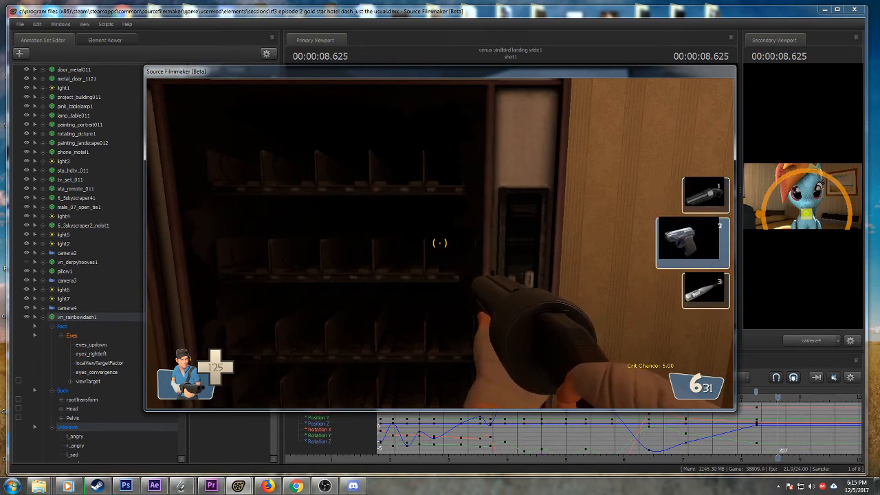
key("3")
key("s")
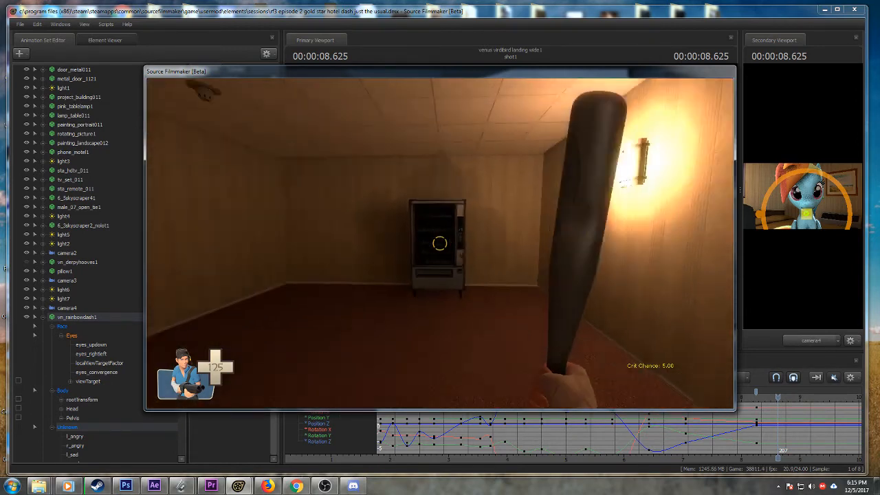
key("w")
key("w")
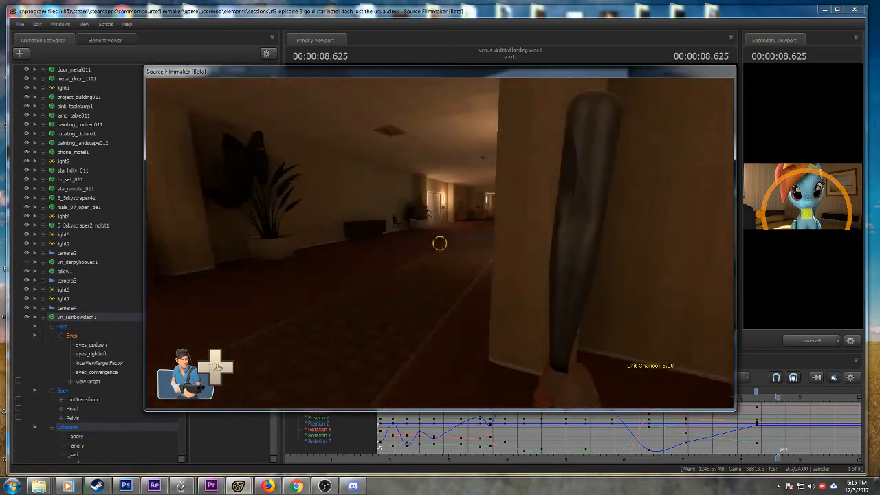
key("w")
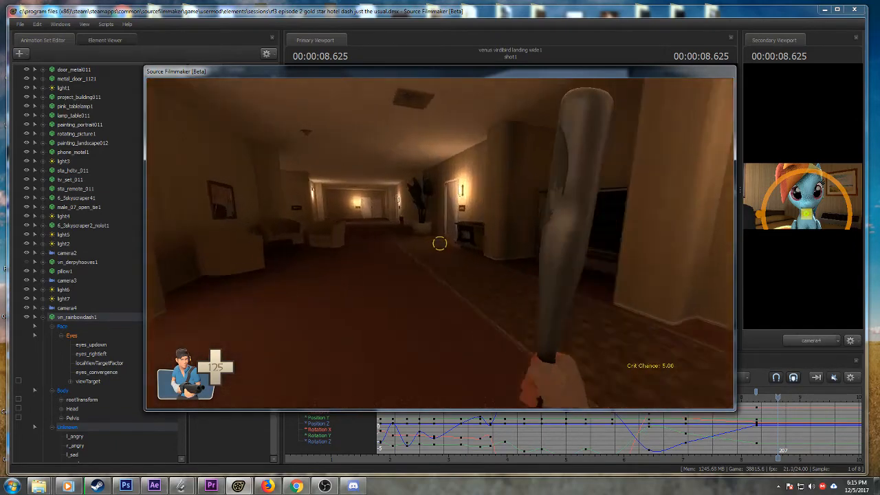
key("w")
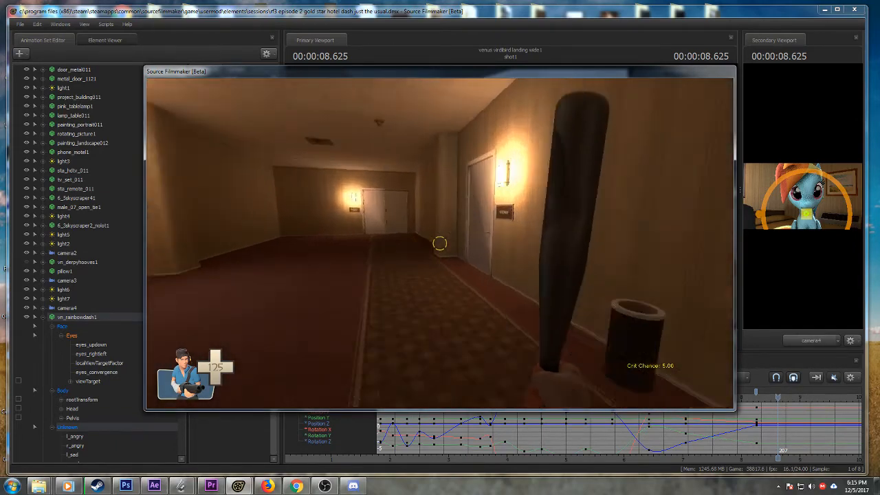
key("e")
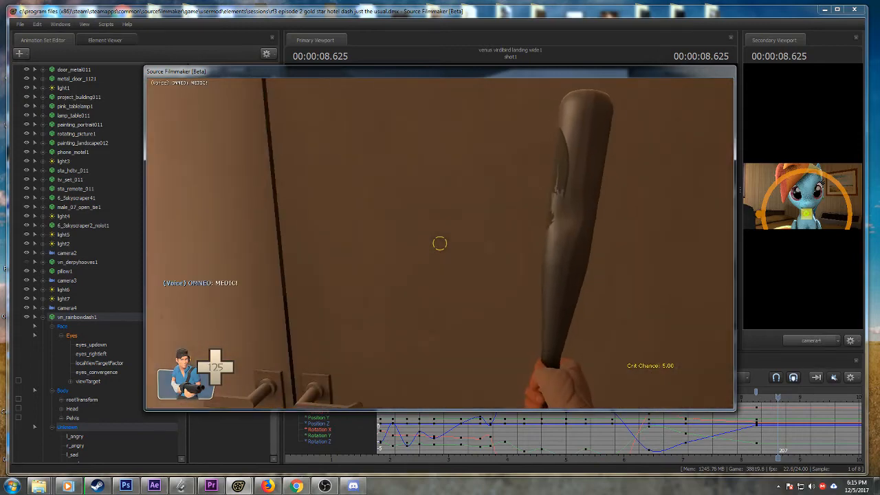
- Leave the game mode and bring the primary viewport back to the close-up of the Rainbow Dash model
key("Escape")
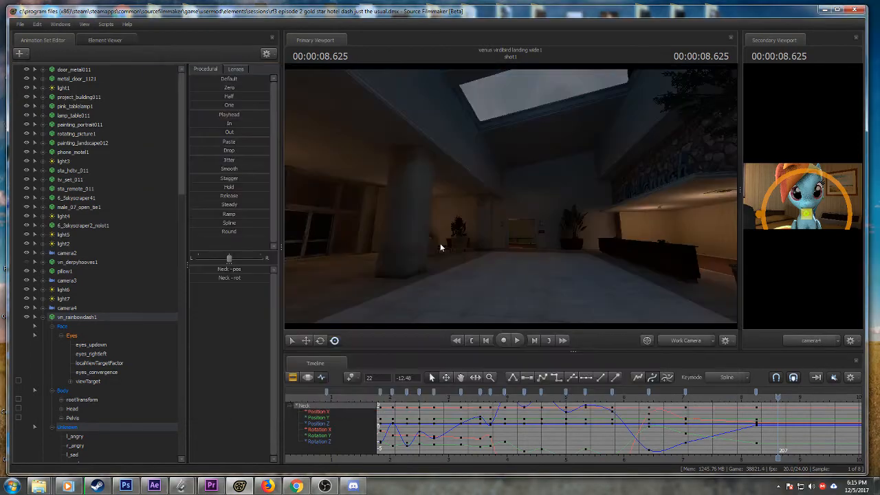
left_click(711, 342)
left_click(713, 363)
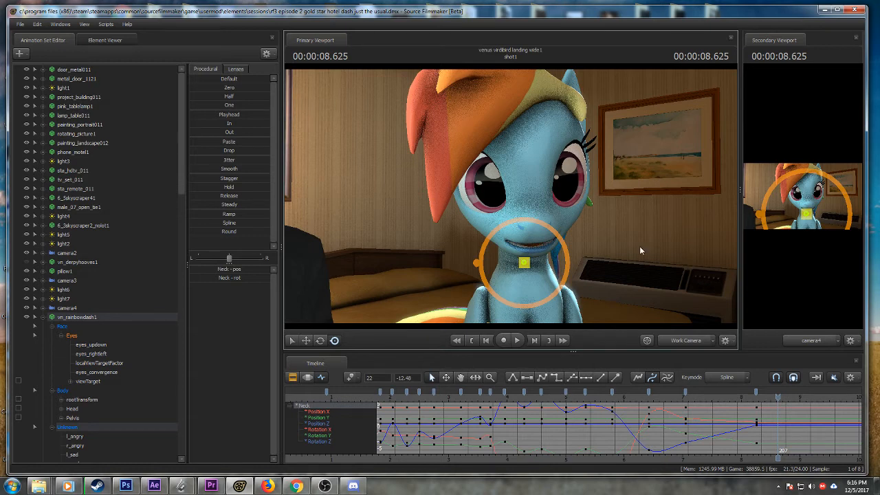
- Briefly play the later part of the shot, stop at 6.791 s and view the primary viewport through camera4
mouse_move(69, 487)
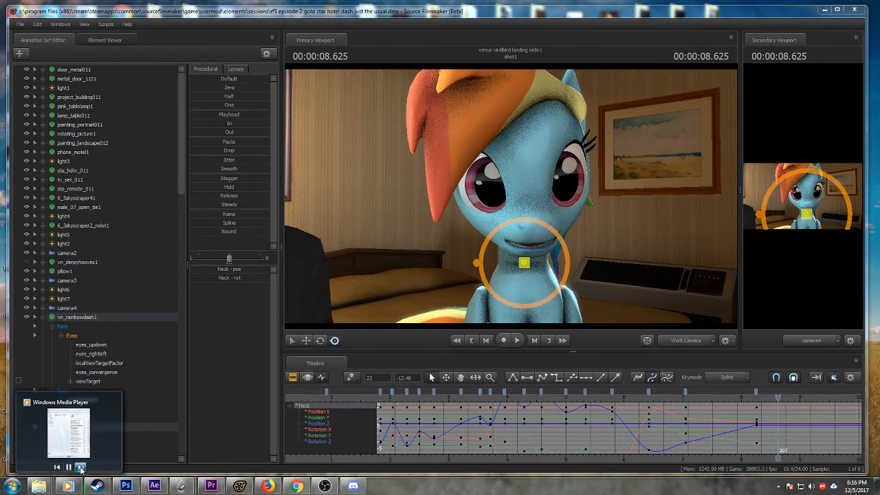
left_click(637, 396)
key("space")
key("space")
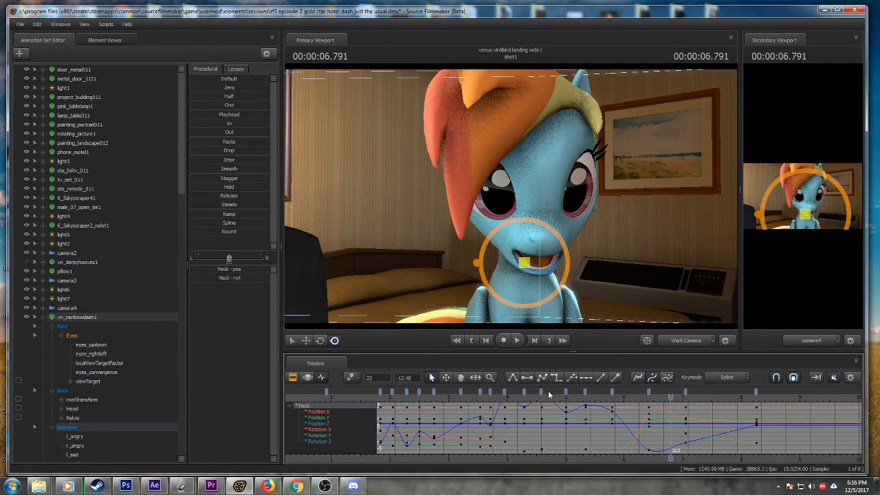
left_click(694, 342)
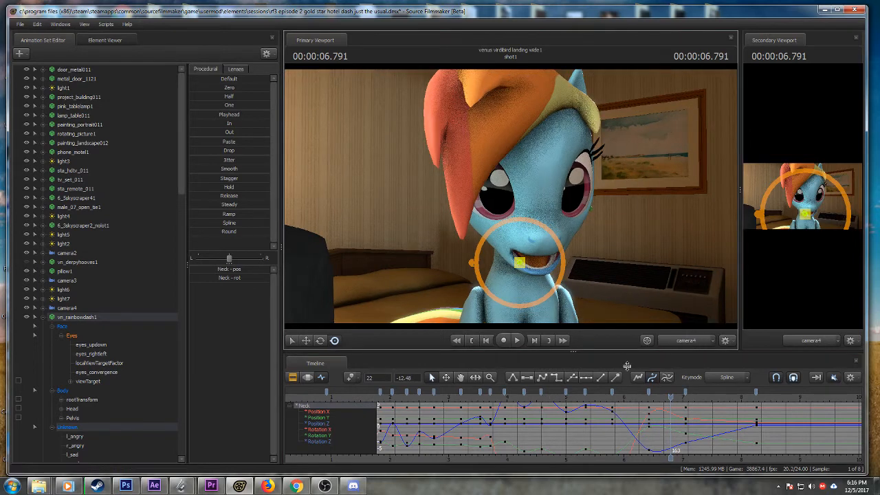
- Play back roughly the first second of the shot to review the head movement
scroll(471, 417, "down", 3)
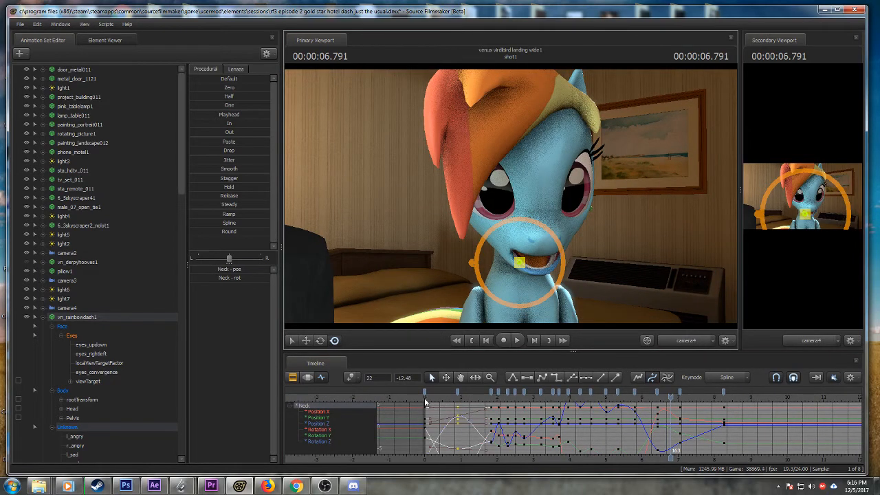
left_click(427, 395)
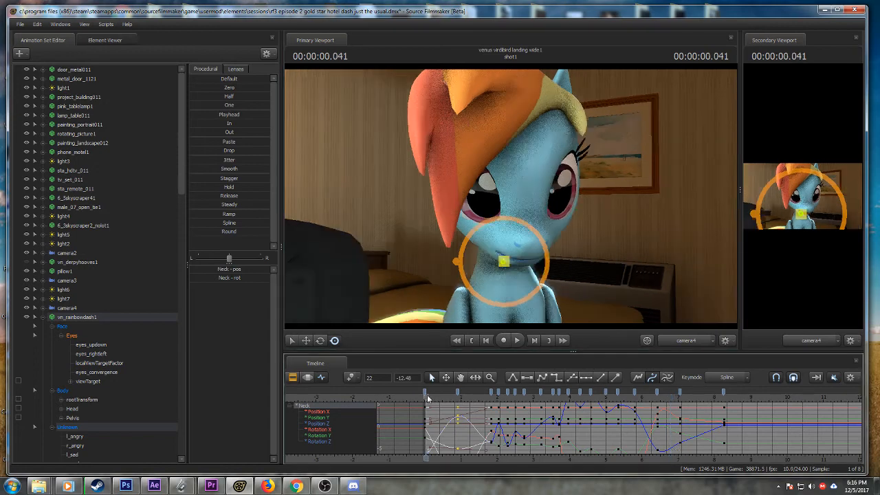
key("space")
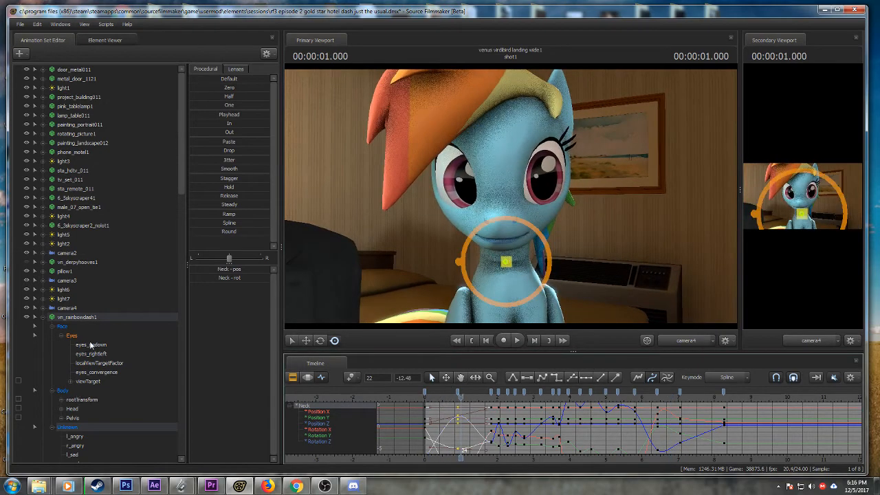
- Select the eyes_updown and eyes_rightleft controls of vn_rainbowdash1 and slightly adjust the gaze direction at frame 0
left_click(90, 345)
left_click(91, 353, "ctrl")
left_click(425, 397)
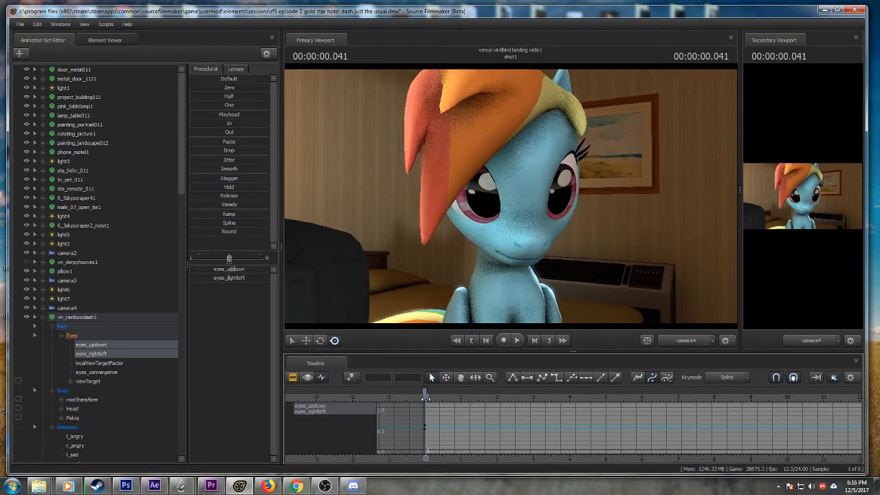
left_click_drag(426, 399, 423, 397)
left_click(240, 277)
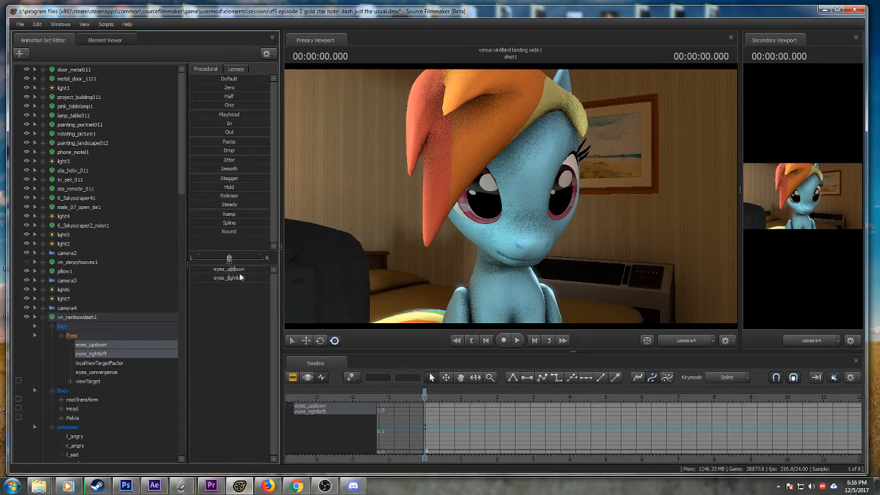
left_click_drag(237, 274, 233, 274)
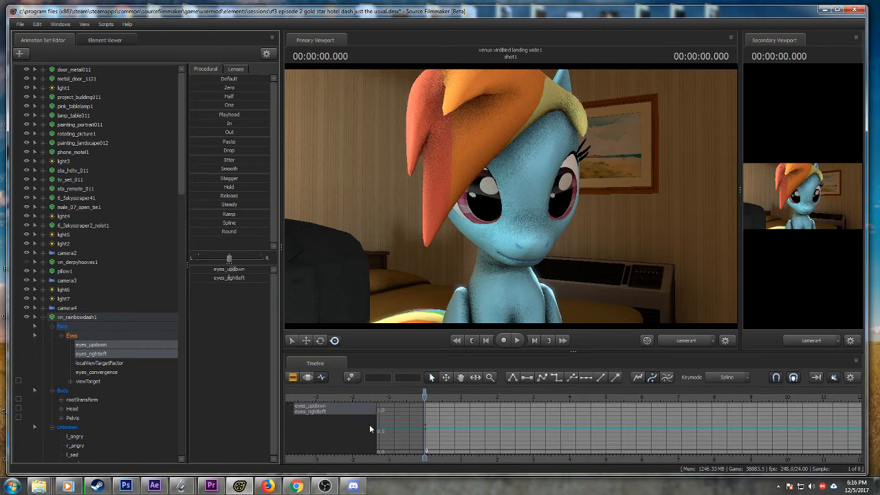
- Preview the opening eye pose and shift the eyes_updown and eyes_rightleft keyframes to frame 5
mouse_move(429, 396)
left_mouse_down()
mouse_move(446, 397)
mouse_move(424, 397)
left_mouse_up()
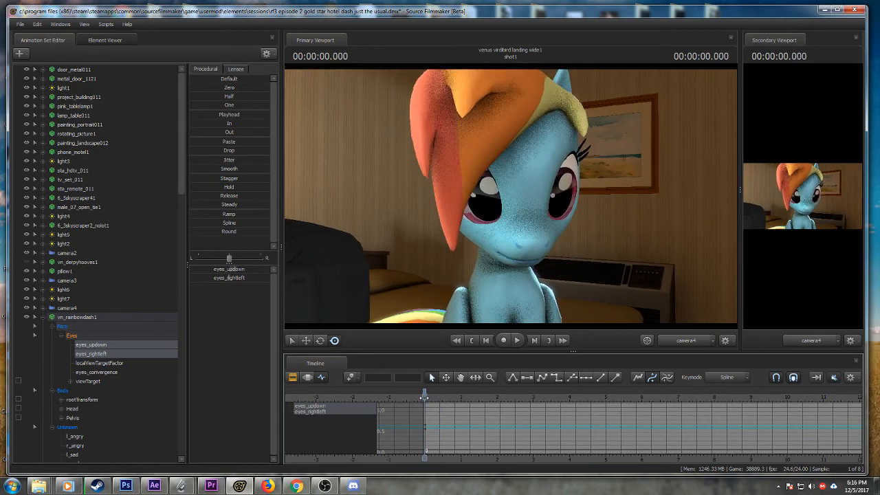
key("space")
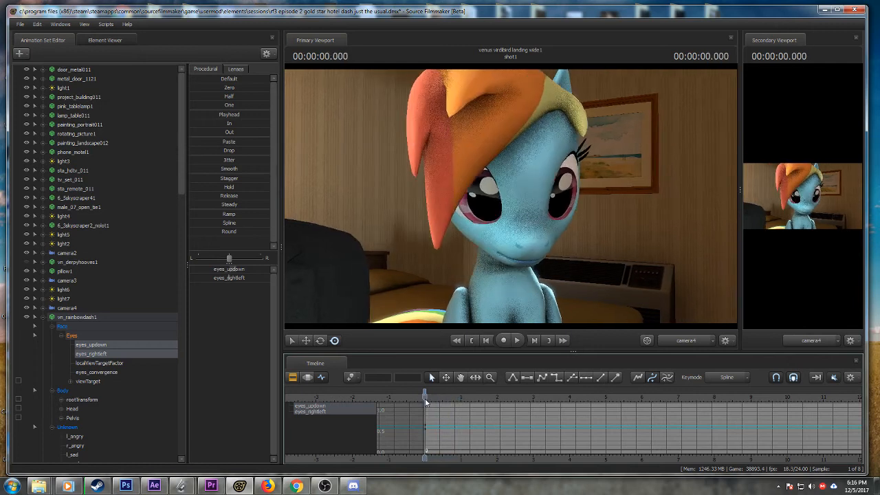
left_click(436, 398)
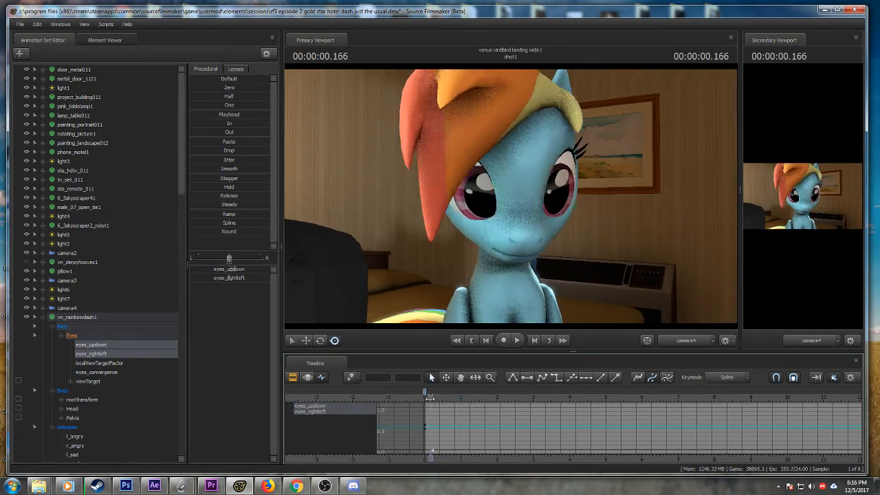
left_click_drag(436, 398, 429, 394)
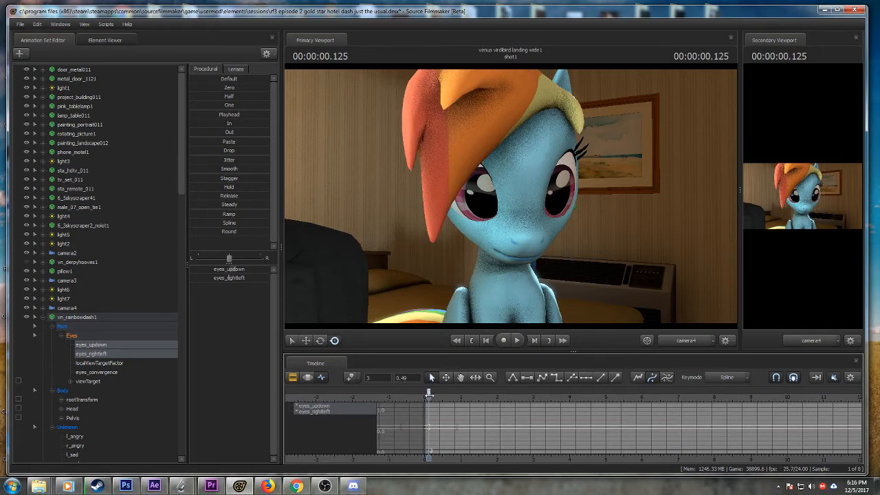
scroll(429, 399, "up", 3)
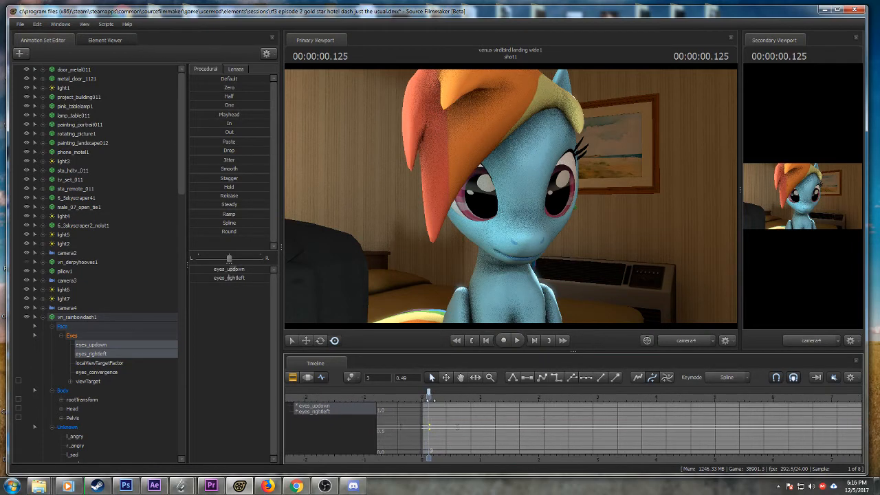
left_click(436, 399)
- Key a slightly lower eyes_rightleft value at 0.750 s to turn the pupils toward the camera
key("space")
key("space")
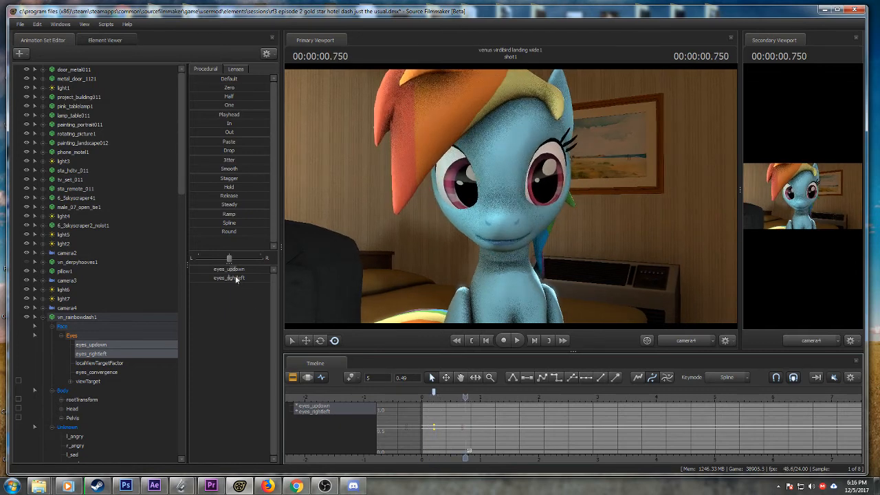
left_click_drag(236, 279, 231, 279)
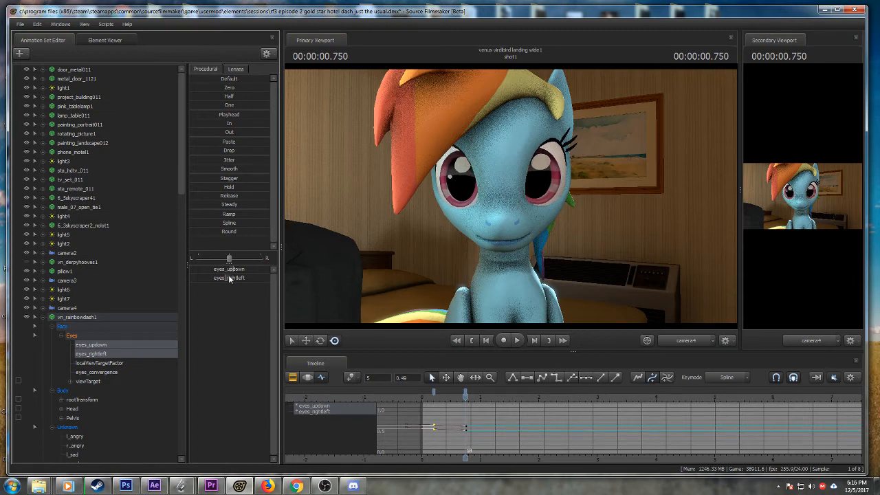
- Slightly adjust eyes_convergence at 0.750 s and play the opening from the start to check the gaze
left_click(117, 373)
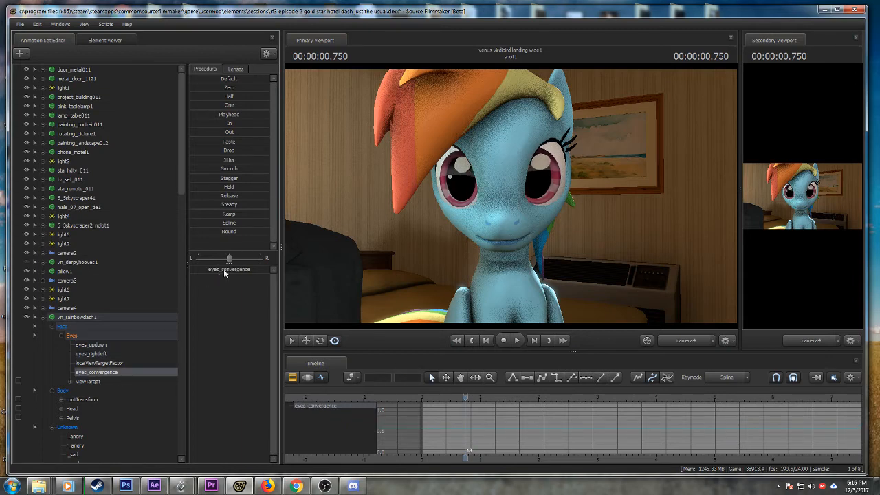
left_click_drag(224, 273, 229, 273)
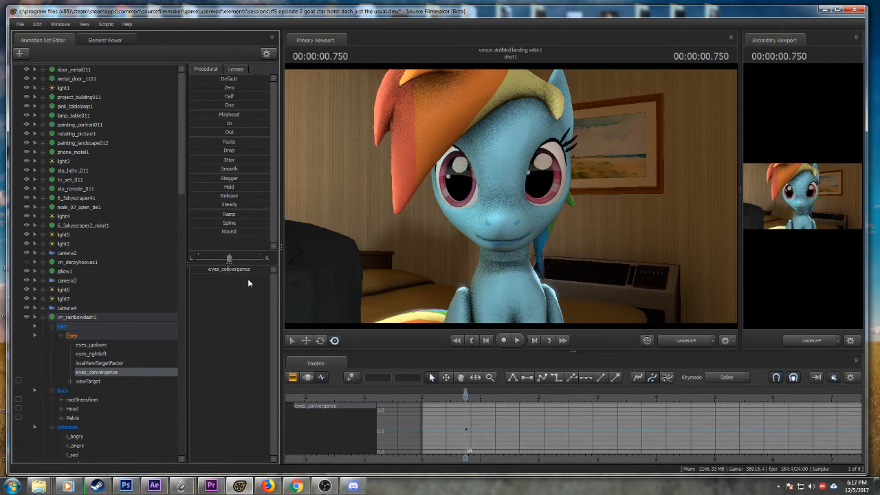
left_click(423, 397)
key("space")
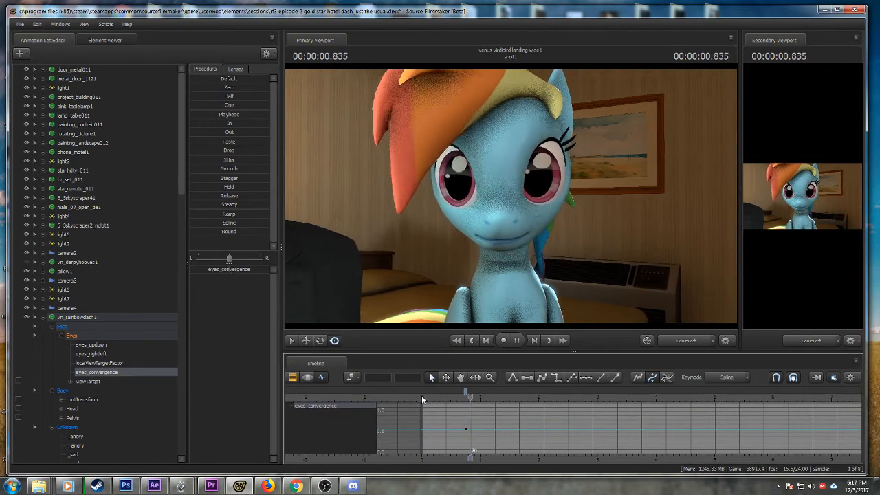
- Select vn_rainbowdash1's eyes_updown and eyes_rightleft controls, preview the opening, and add a holding keyframe for both at about 1.25 s
key("space")
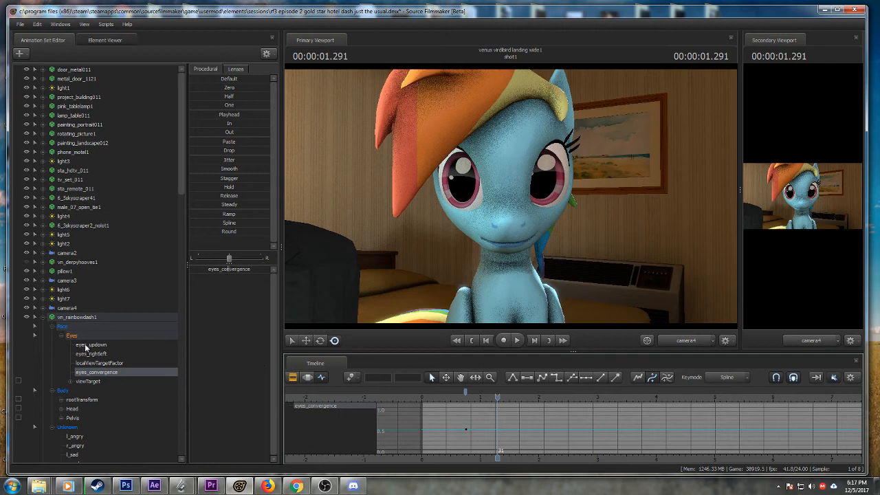
left_click(85, 346)
left_click(90, 354, "ctrl")
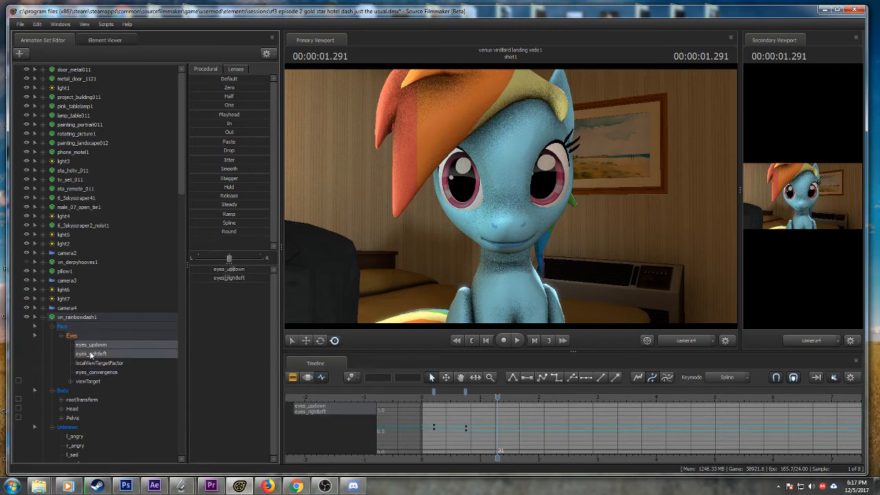
left_click(451, 397)
key("space")
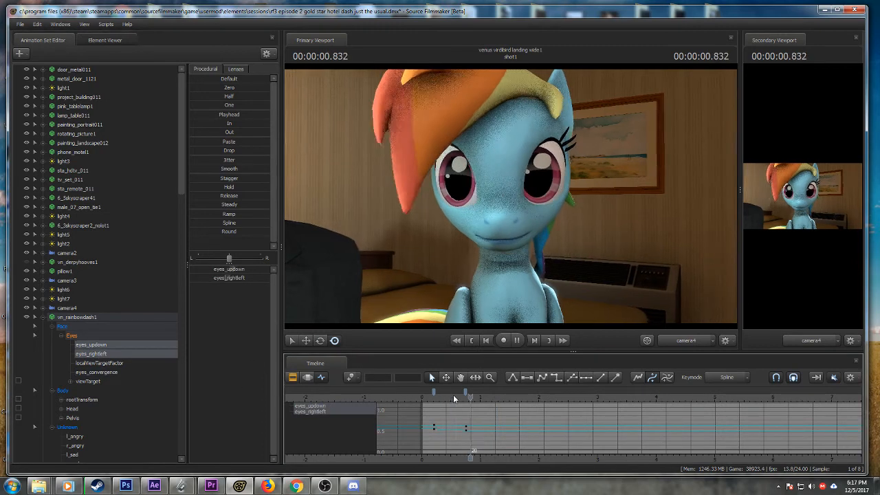
left_click_drag(501, 397, 525, 405)
left_click(350, 377)
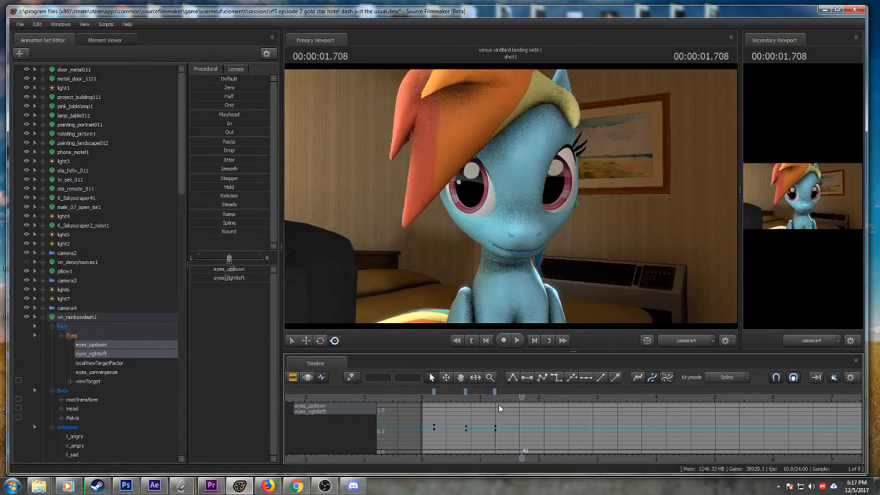
- Key a lower gaze turned toward the painting side at 1.708 s with eyes_updown and eyes_rightleft, and preview the transition
mouse_move(234, 269)
left_mouse_down()
mouse_move(229, 277)
mouse_move(232, 270)
left_mouse_up()
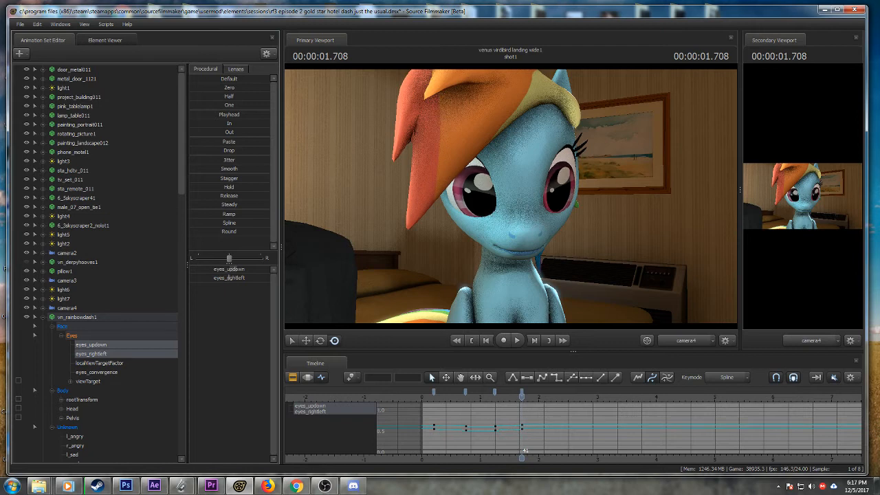
left_click(485, 393)
key("space")
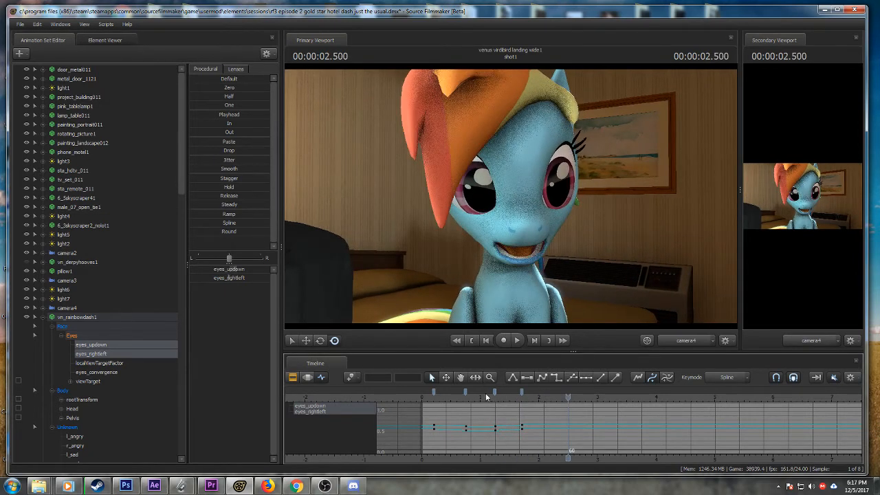
left_click(523, 397)
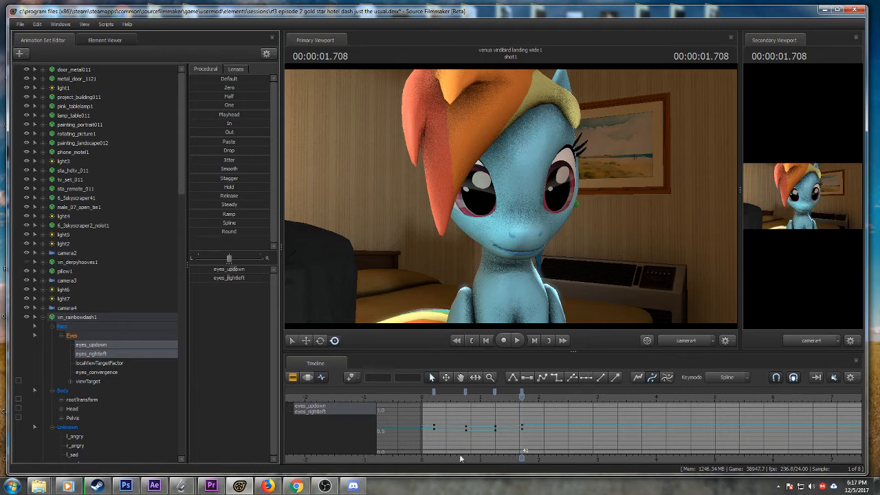
- Play the opening again and shift the 1.708 s eye keyframes earlier to frame 38
left_click(429, 399)
key("space")
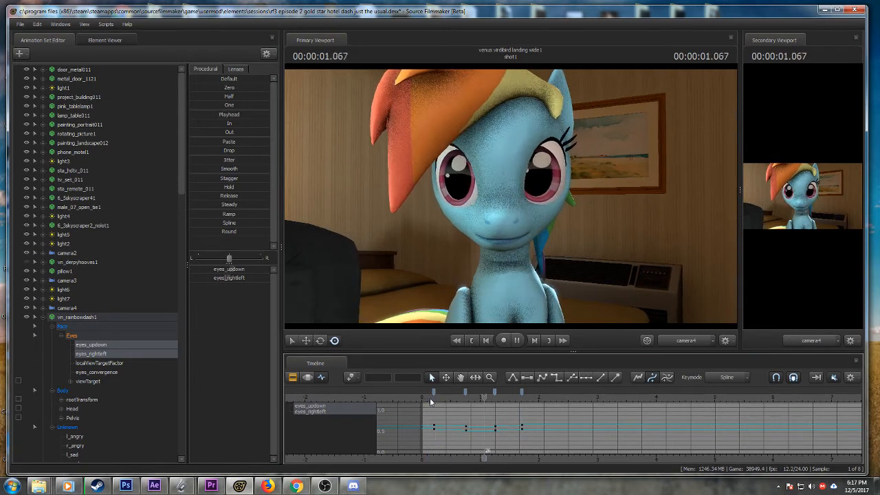
key("space")
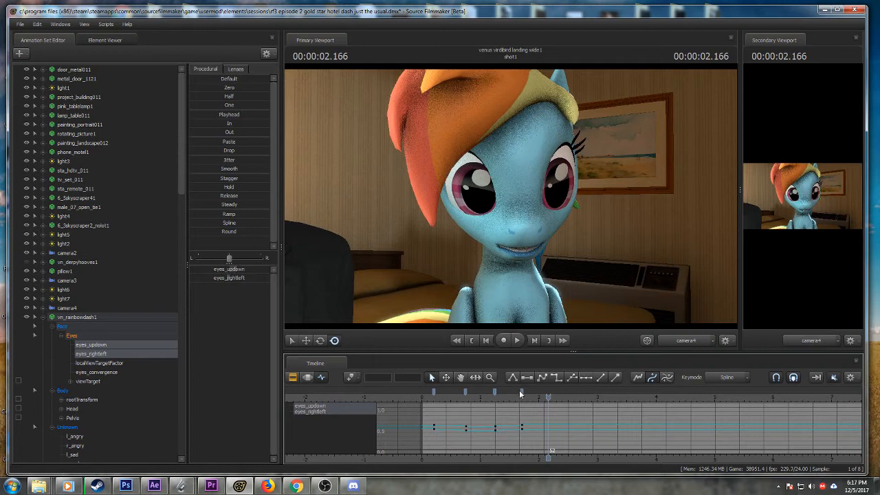
left_click(521, 392)
left_click_drag(520, 391, 515, 392)
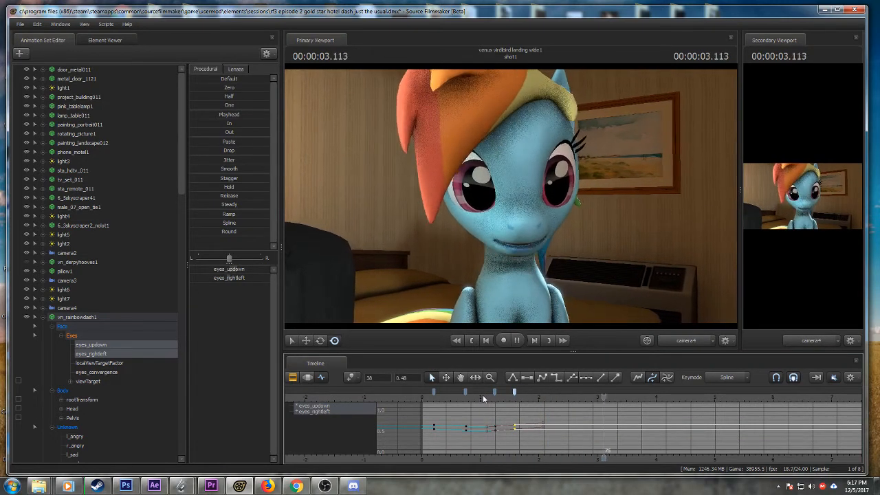
- Add a holding eye keyframe at 3.625 s and key a gaze turned away from the painting at 4.041 s
left_click_drag(607, 398, 634, 401)
left_click(351, 378)
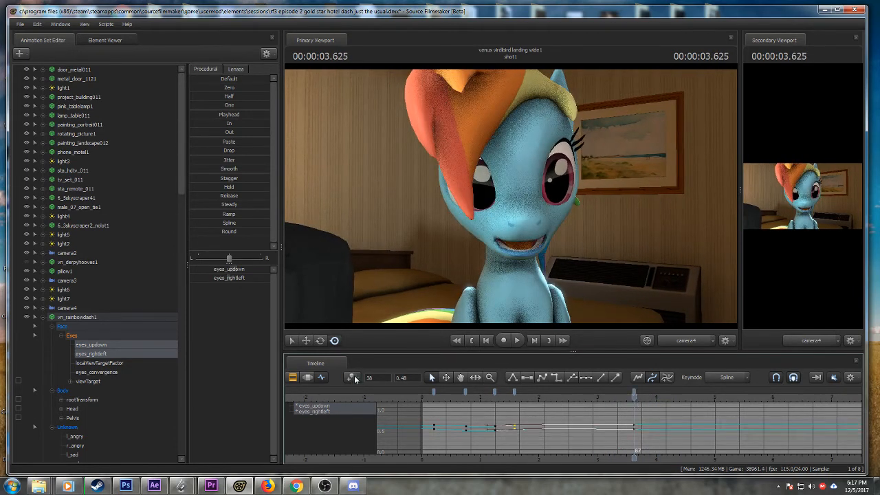
left_click(636, 397)
left_click_drag(636, 398, 658, 395)
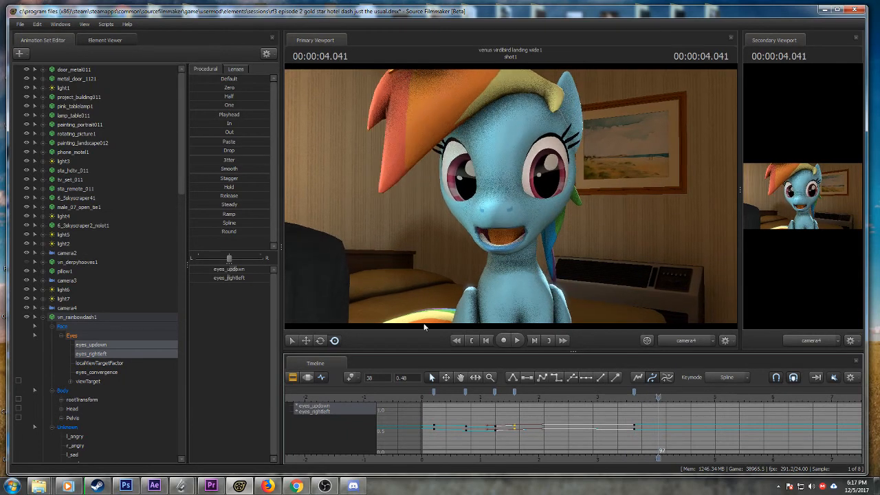
mouse_move(235, 269)
left_mouse_down()
mouse_move(234, 279)
mouse_move(230, 270)
left_mouse_up()
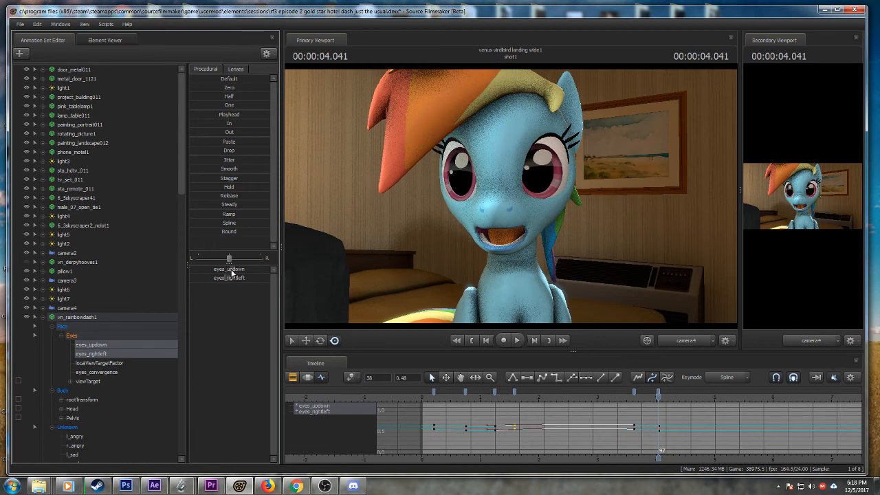
- Preview the second gaze change, shift its ending keyframes from 4.041 s to frame 94, and replay it
left_click(624, 395)
key("space")
key("space")
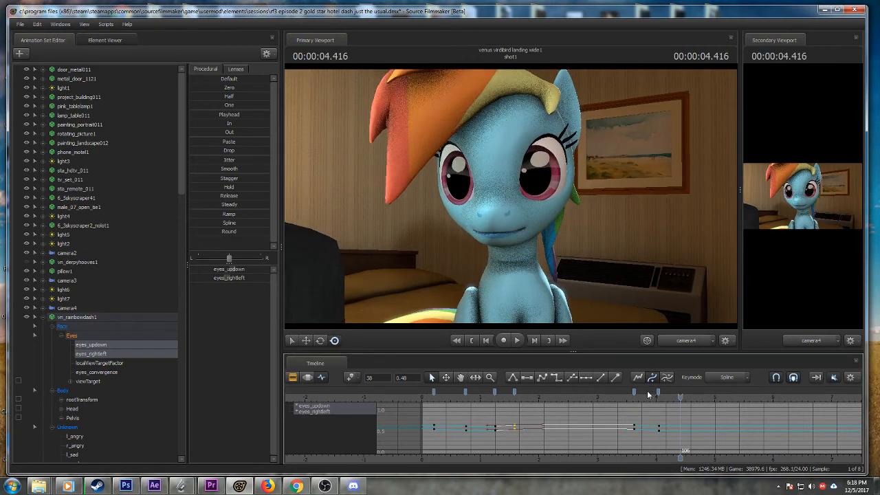
left_click(627, 394)
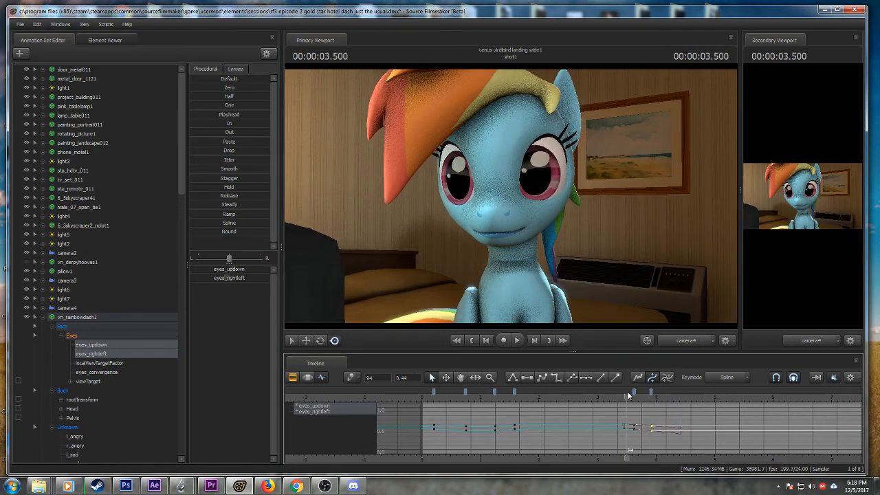
key("space")
key("space")
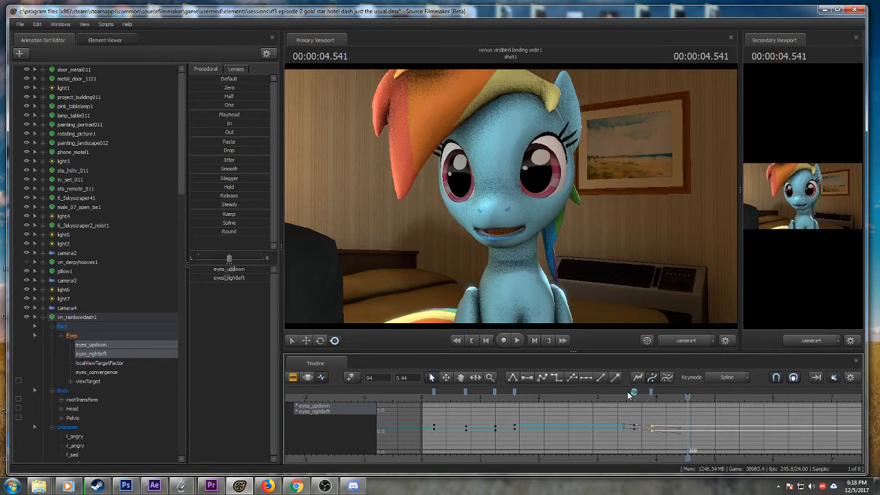
- Save the session and play the shot from near its start to check the eye movement
key("ctrl+s")
scroll(531, 427, "down", 2)
left_click(484, 397)
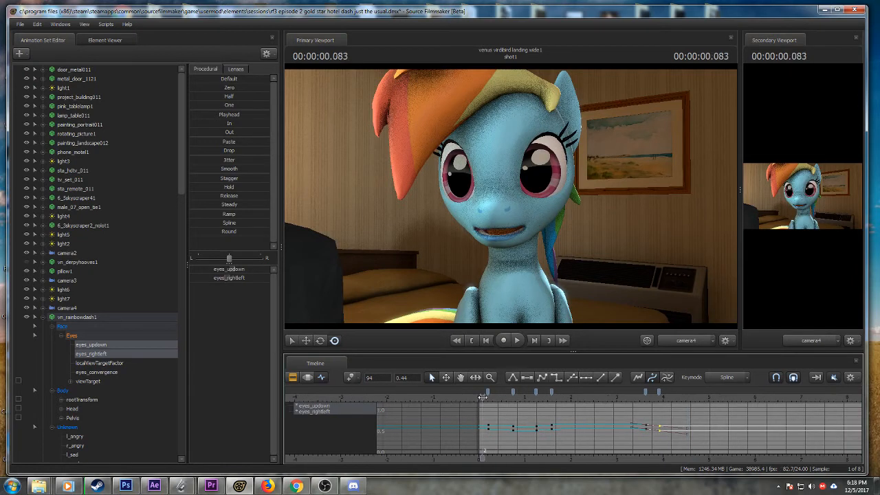
key("space")
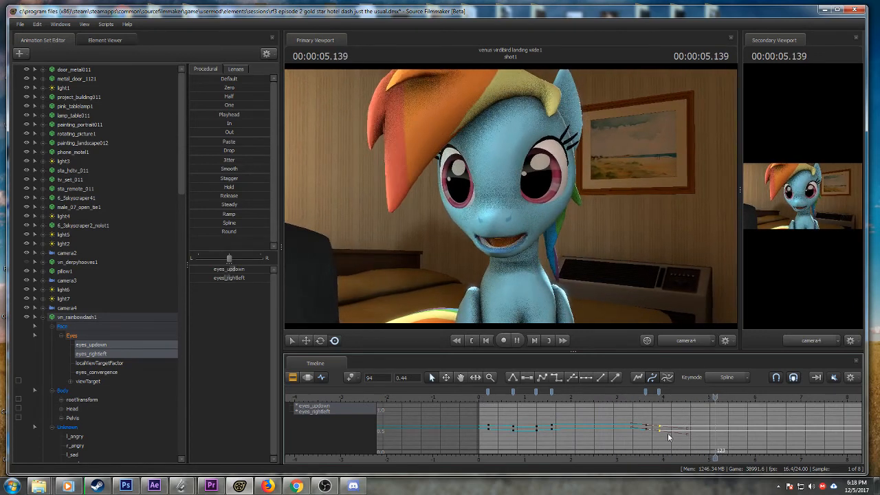
key("space")
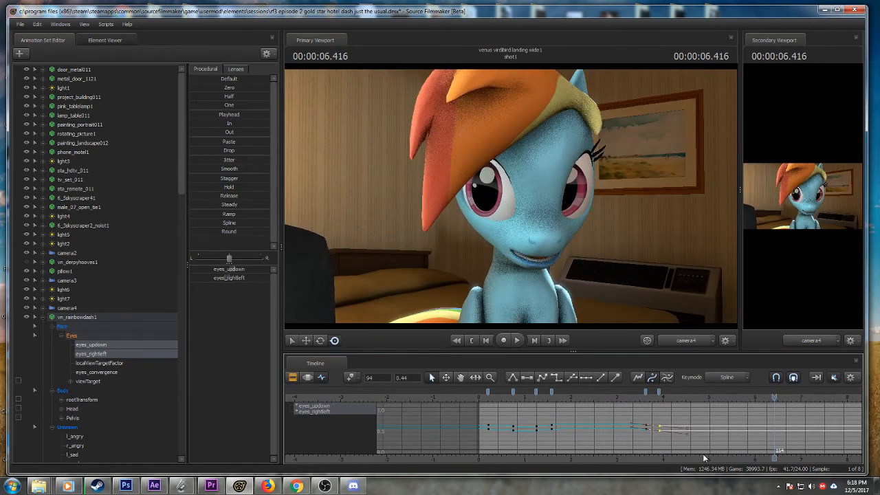
- Play the shot from about 3.3 s to examine the gaze against the head turns that follow
middle_click_drag(703, 454, 679, 452)
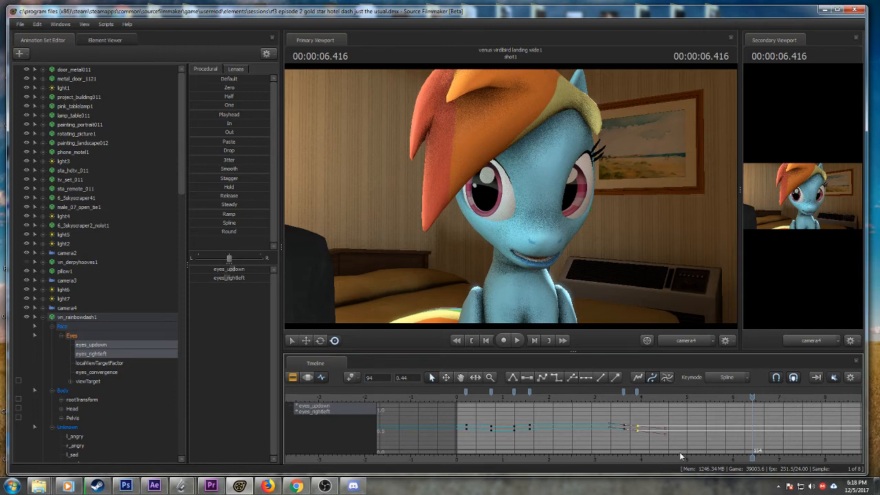
mouse_move(68, 487)
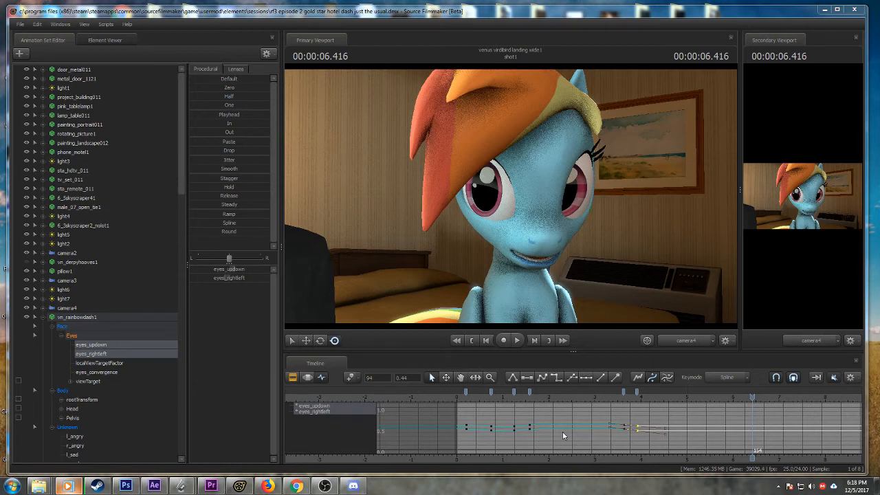
left_click(609, 406)
key("space")
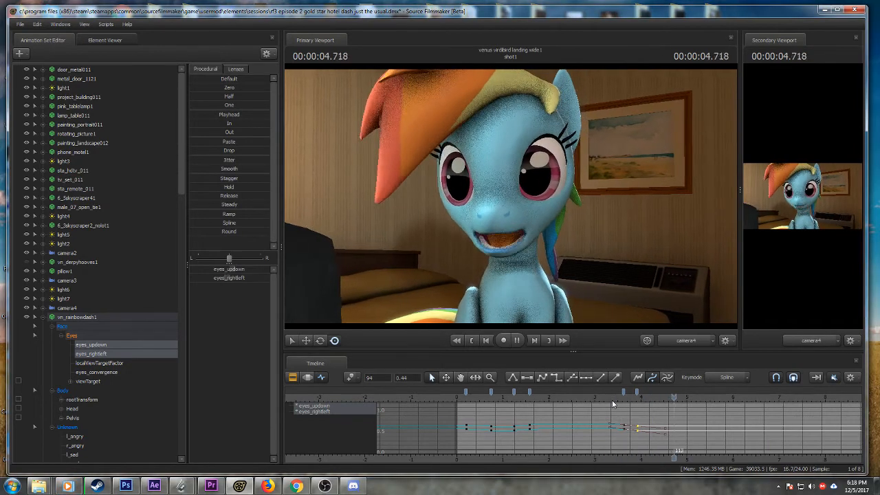
key("space")
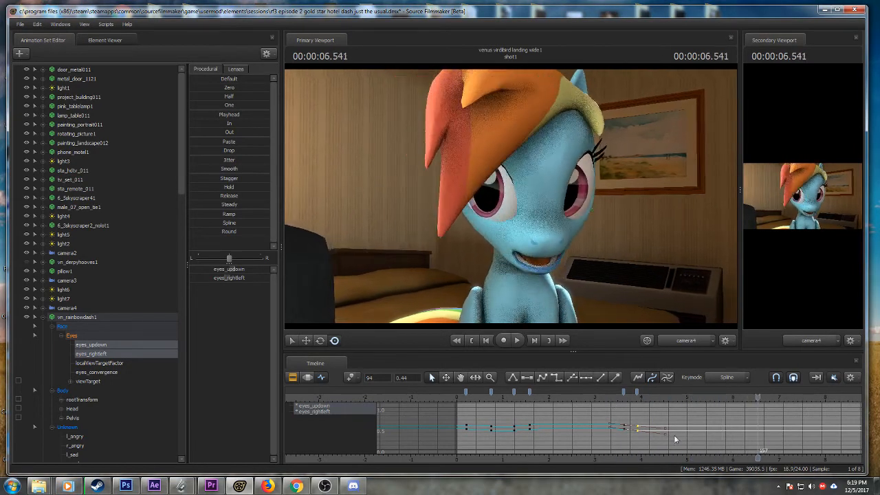
- Preview the next head turn and add a holding keyframe for eyes_updown and eyes_rightleft at frame 140
scroll(675, 435, "up", 3)
middle_click_drag(707, 455, 622, 449)
scroll(622, 449, "up", 2)
left_click_drag(671, 397, 588, 393)
key("space")
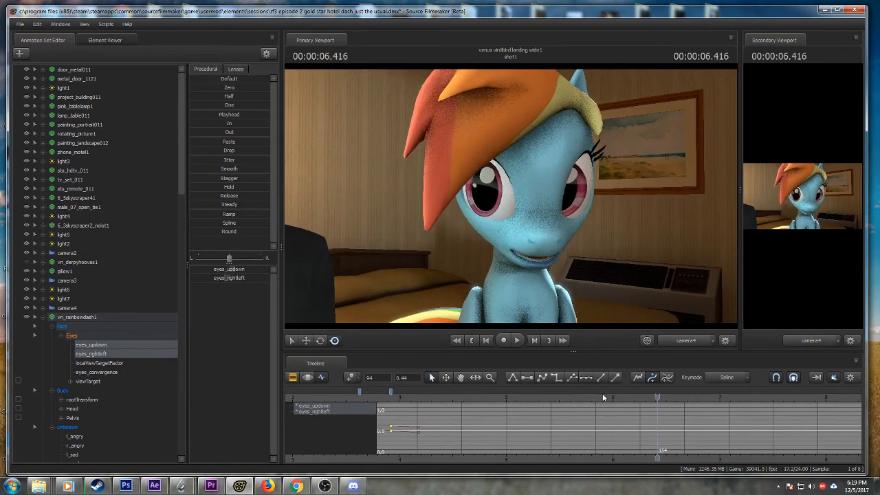
left_click(608, 396)
mouse_move(608, 396)
left_mouse_down()
mouse_move(616, 396)
mouse_move(594, 396)
left_mouse_up()
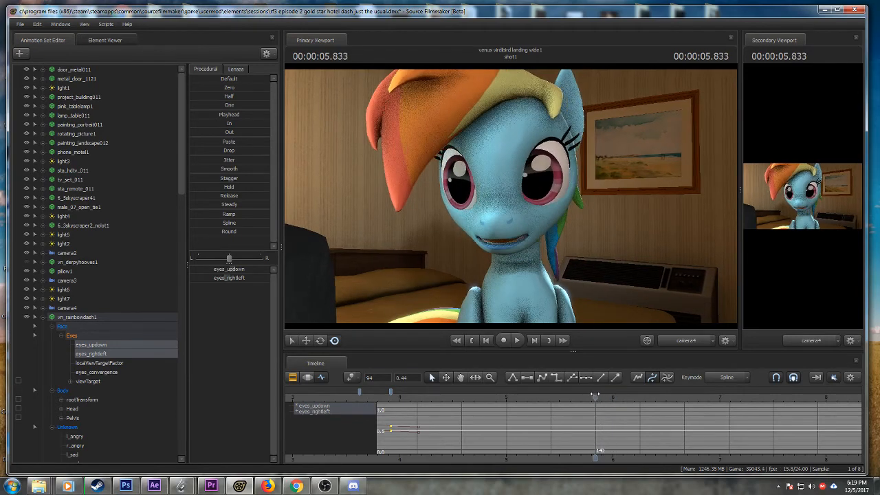
left_click(348, 379)
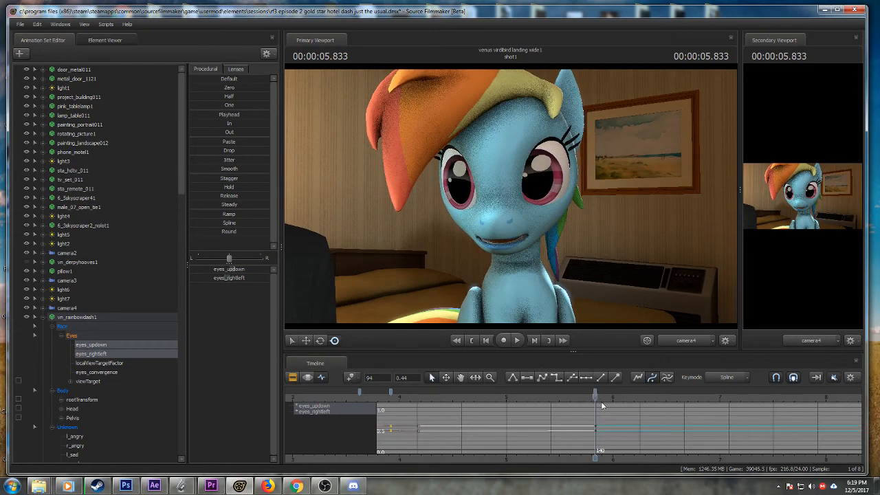
- Key a lower gaze turned toward the painting side at 6.583 s using eyes_rightleft and eyes_updown
key("space")
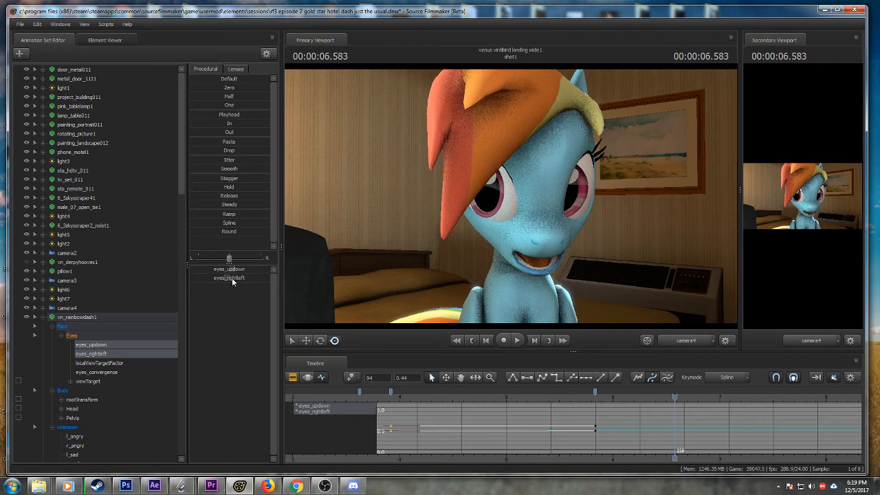
left_click_drag(229, 278, 228, 270)
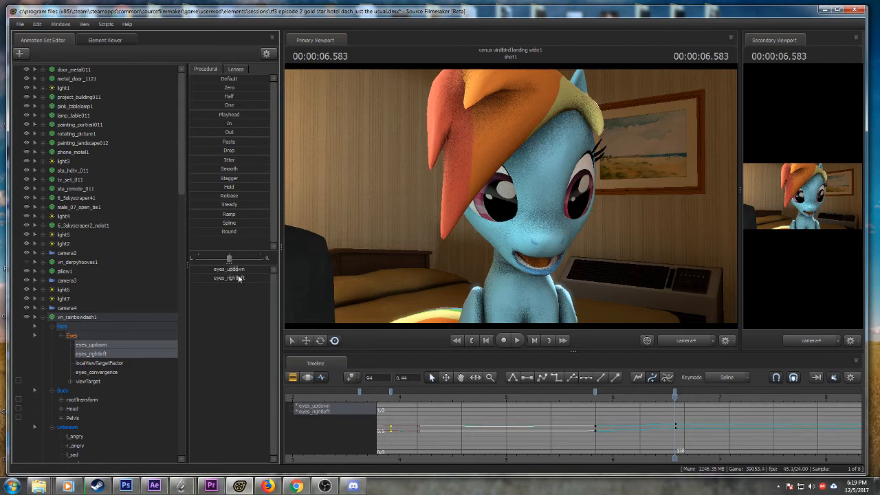
left_click_drag(236, 278, 234, 269)
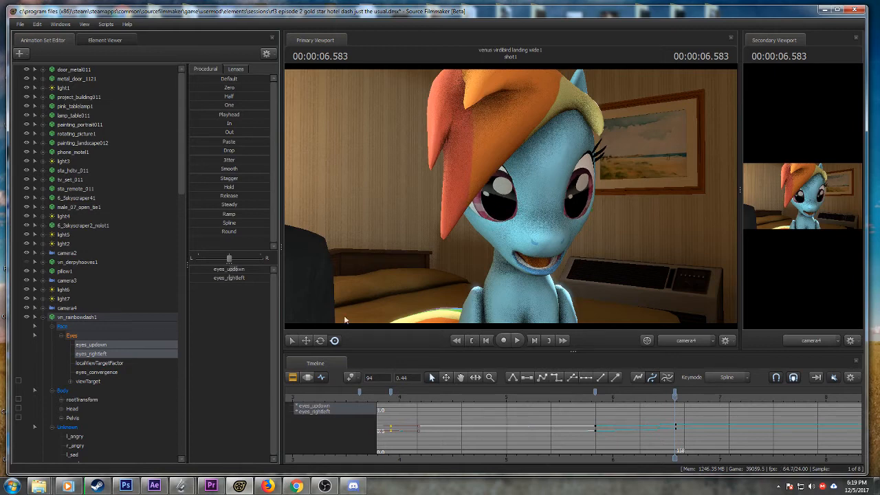
- Preview the new gaze change and shift its 6.583 s keyframes earlier to frame 147
left_click(582, 392)
key("space")
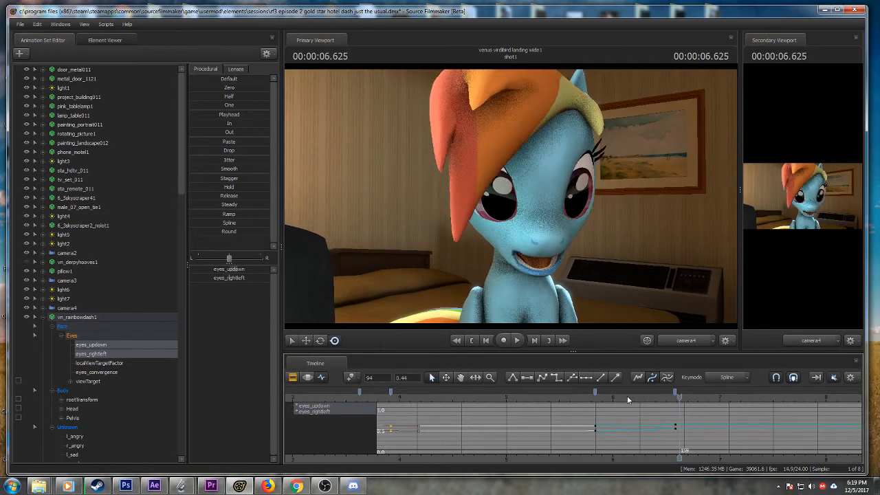
left_click_drag(674, 393, 626, 393)
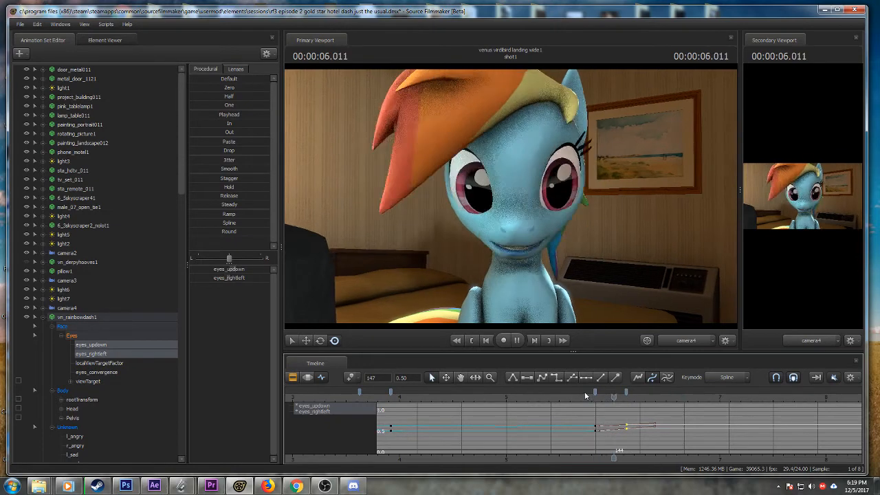
- Try the last eye keyframes at frame 146, preview the timing, and undo the shift
left_click_drag(627, 393, 622, 393)
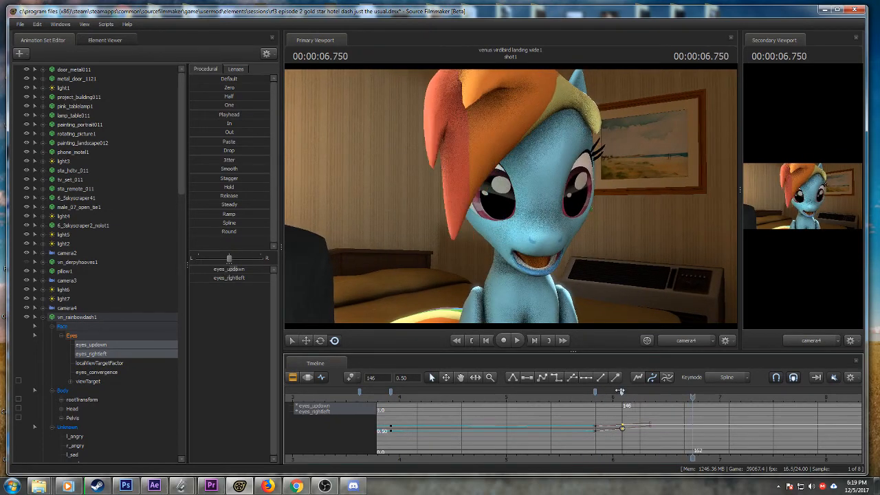
left_click(582, 395)
key("space")
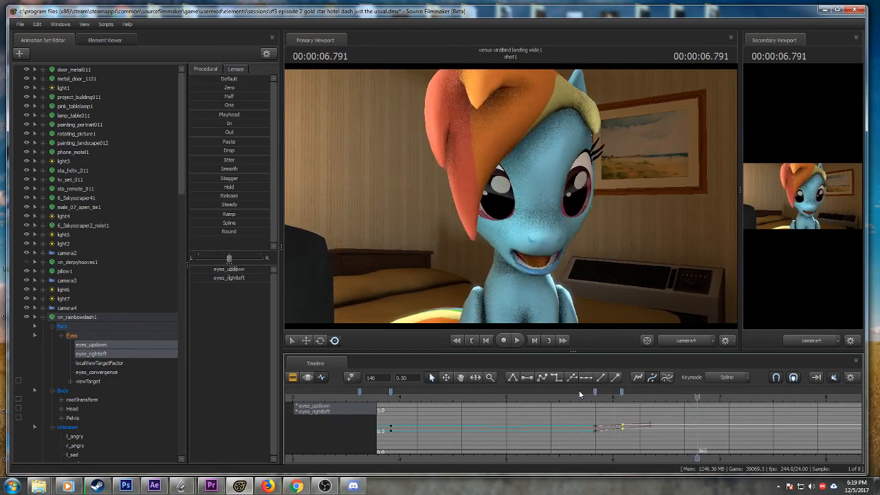
key("ctrl+z")
- Play the last gaze change again from about 5.6 s to check its timing
left_click(572, 393)
key("space")
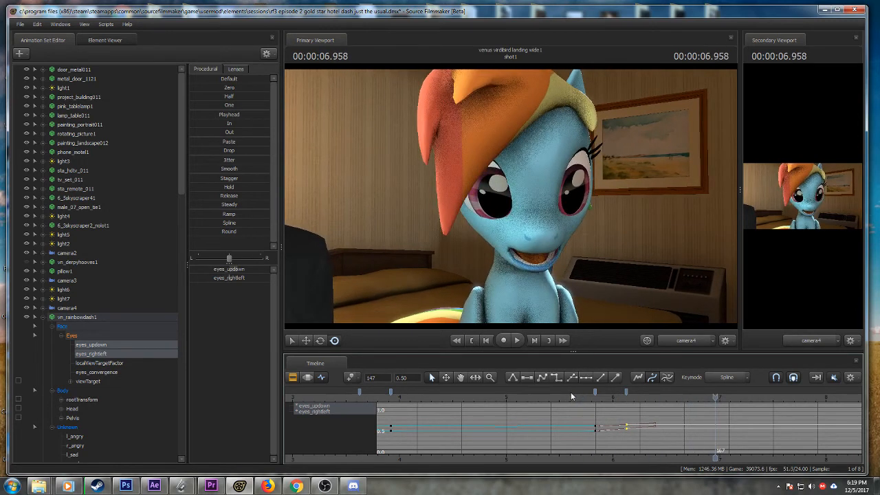
scroll(562, 404, "down", 4)
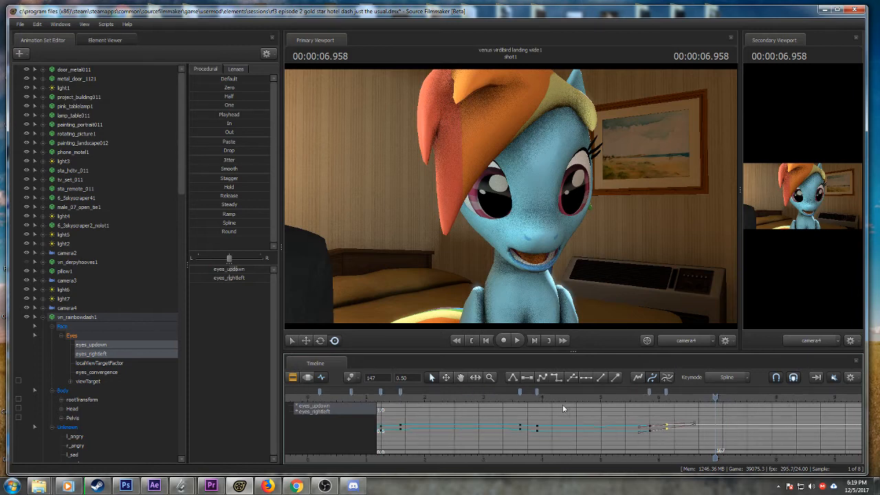
- Play the shot onward from 6.958 s and again from its start to review the eye animation
middle_click_drag(646, 455, 514, 438)
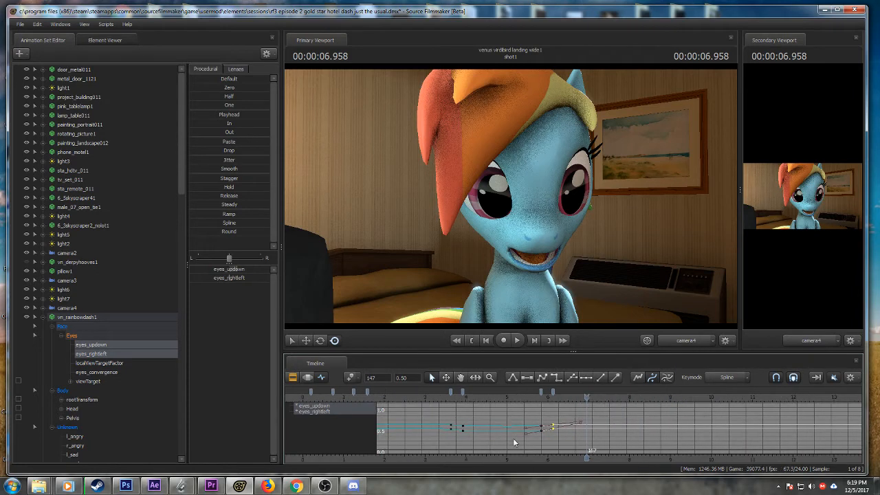
scroll(513, 439, "down", 3)
key("space")
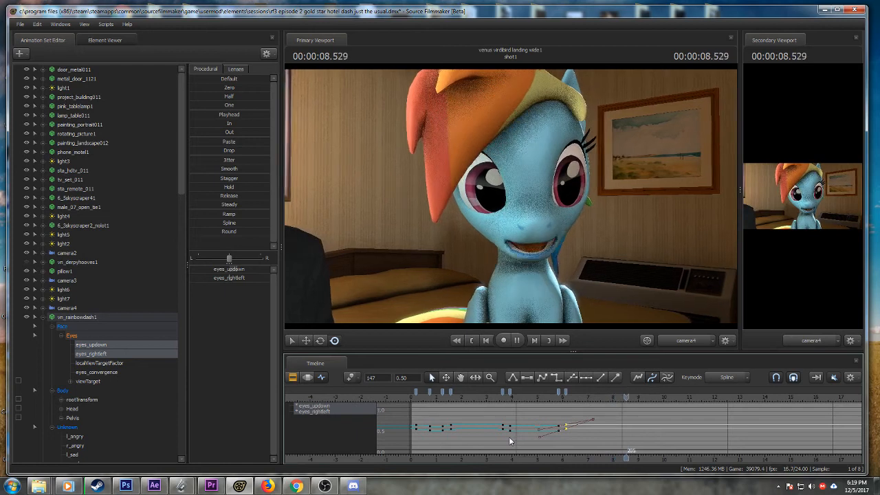
key("space")
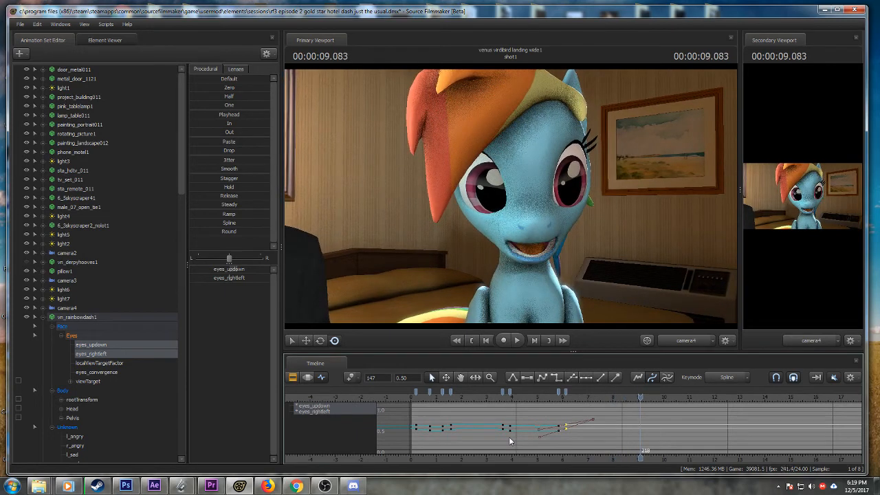
left_click(415, 400)
key("space")
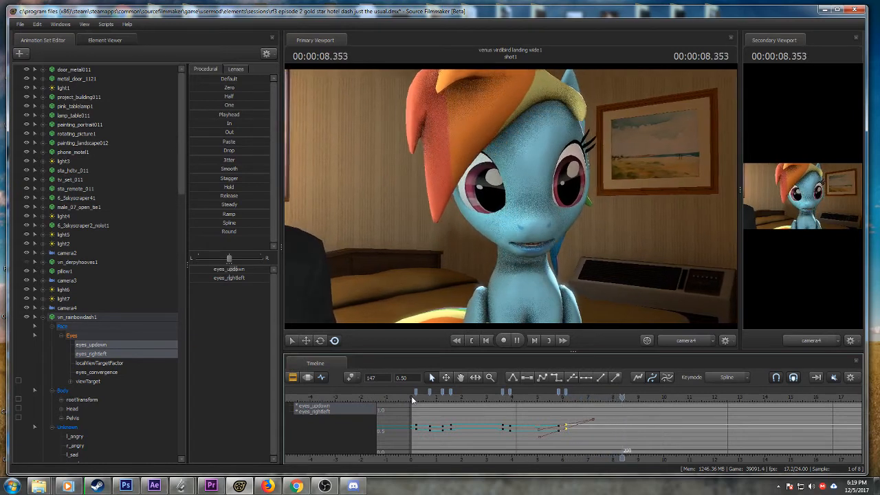
key("space")
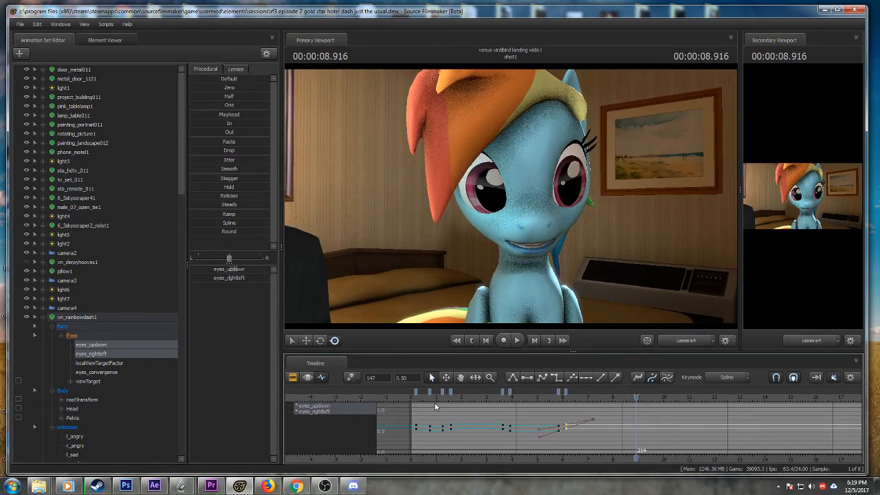
left_click(497, 398)
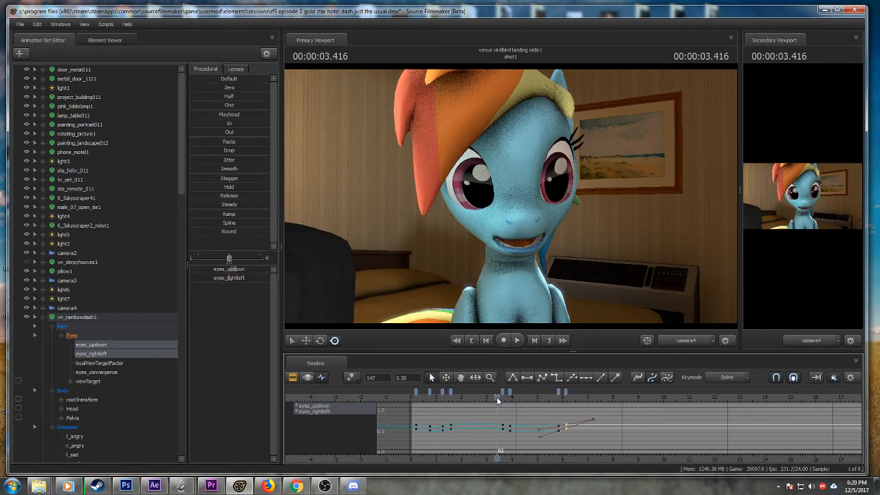
- Switch to Premiere Pro and look over THE LAB, Miri's Bedroom and Gold Star Hotel sequences before returning to Source Filmmaker
left_click(212, 485)
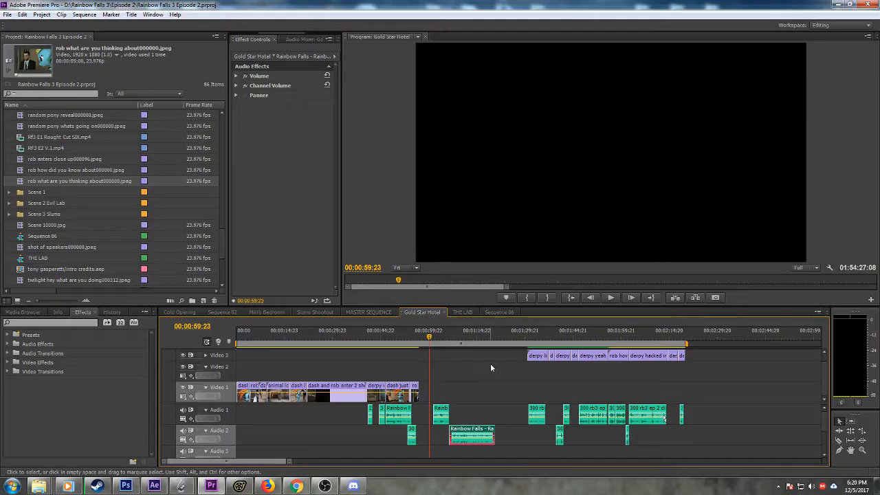
left_click(464, 312)
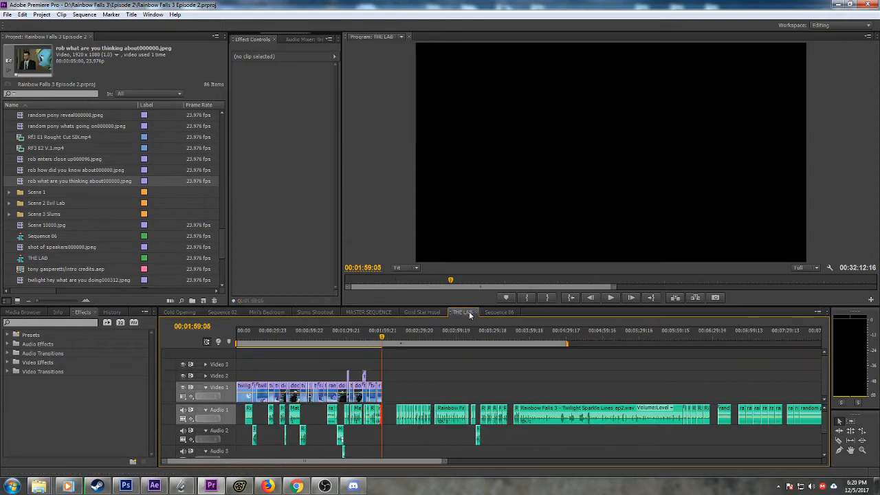
left_click(279, 313)
left_click(236, 340)
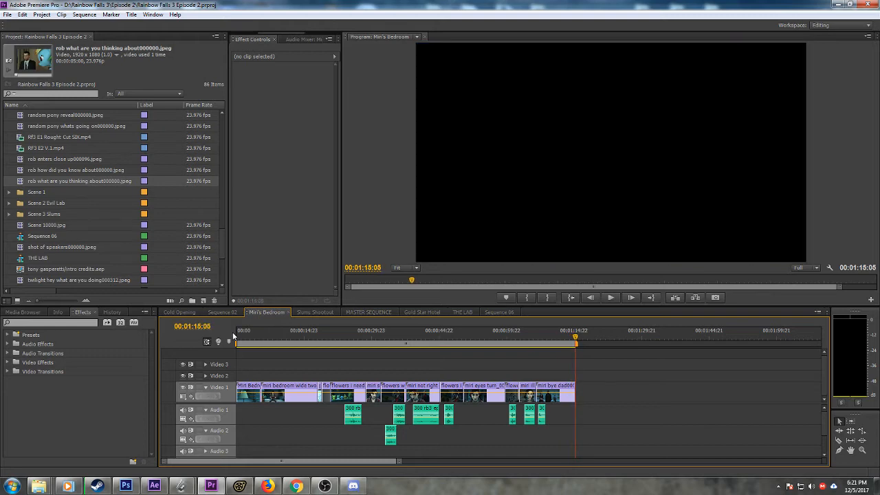
left_click(469, 313)
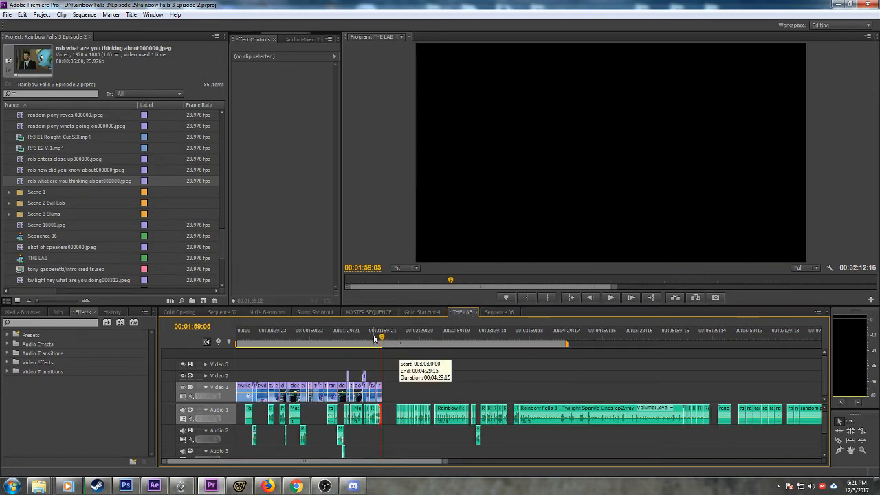
left_click(420, 313)
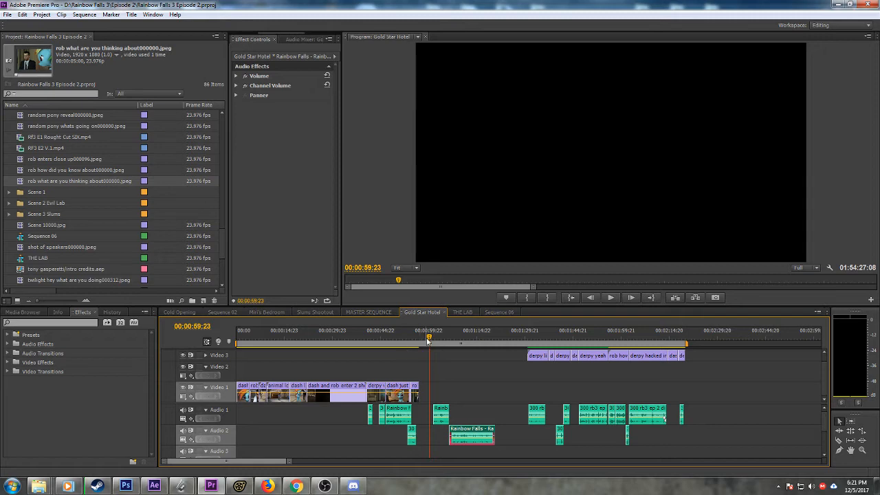
left_click(838, 4)
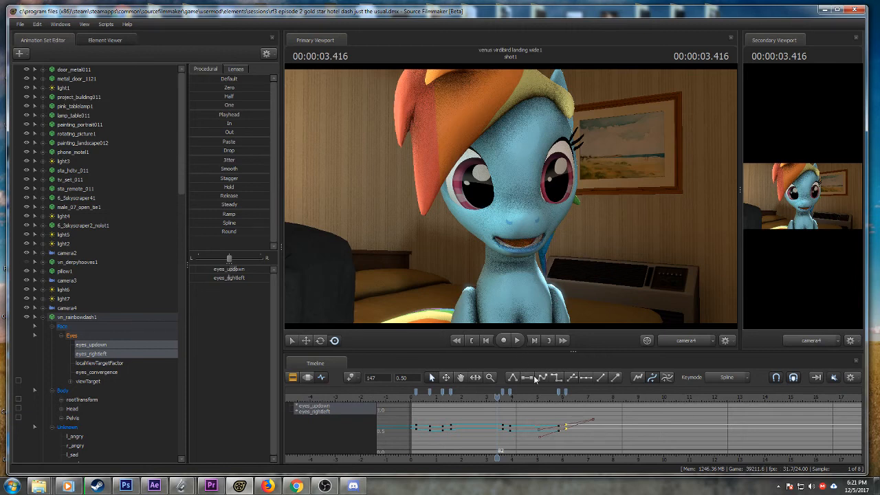
- Play the shot from about 3.4 s to its later part to check the eye timing across the keyed range
scroll(558, 405, "up", 2)
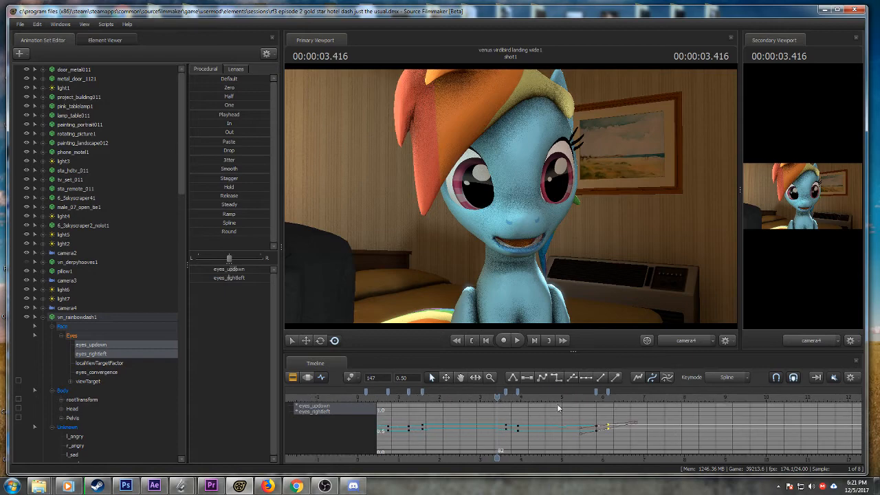
key("space")
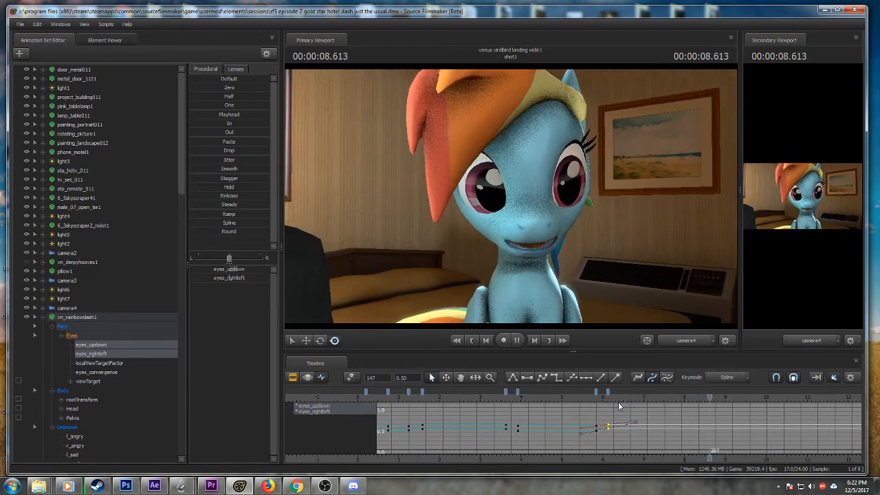
key("space")
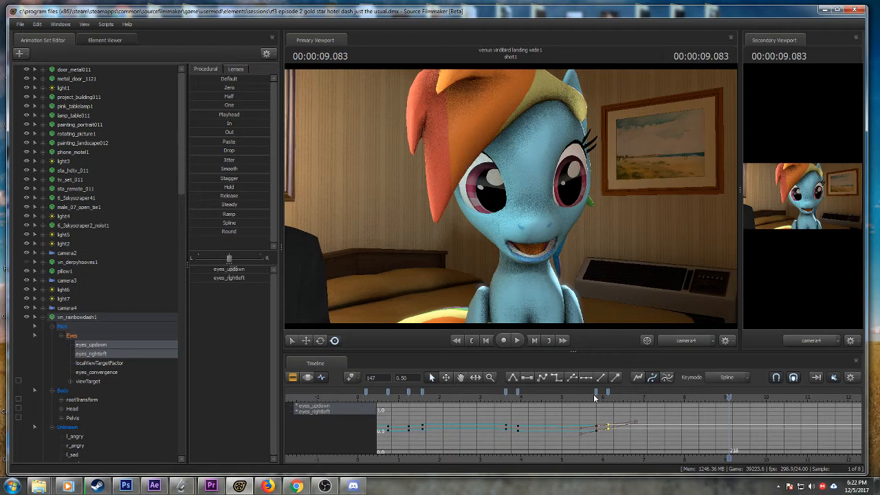
key("space")
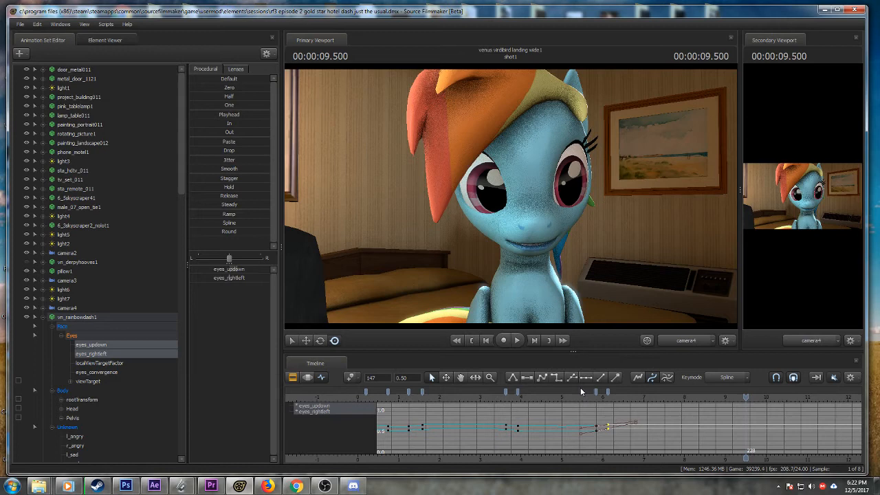
scroll(597, 435, "down", 2)
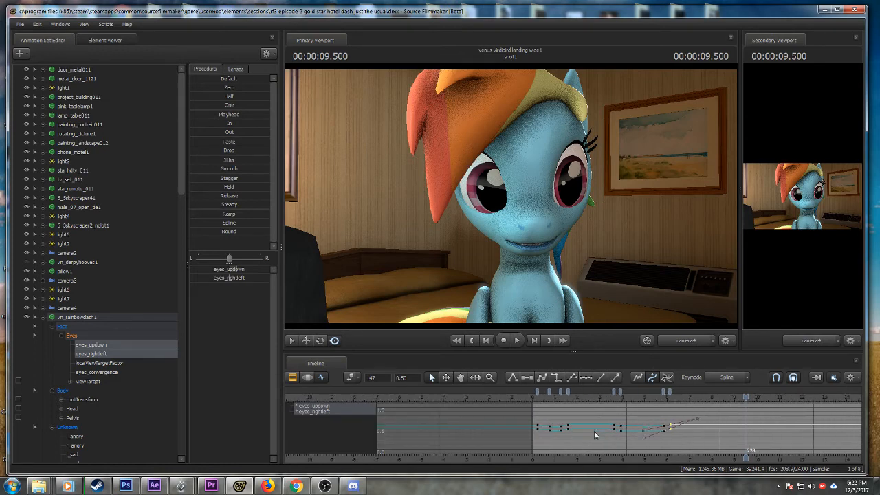
middle_click_drag(696, 461, 523, 439)
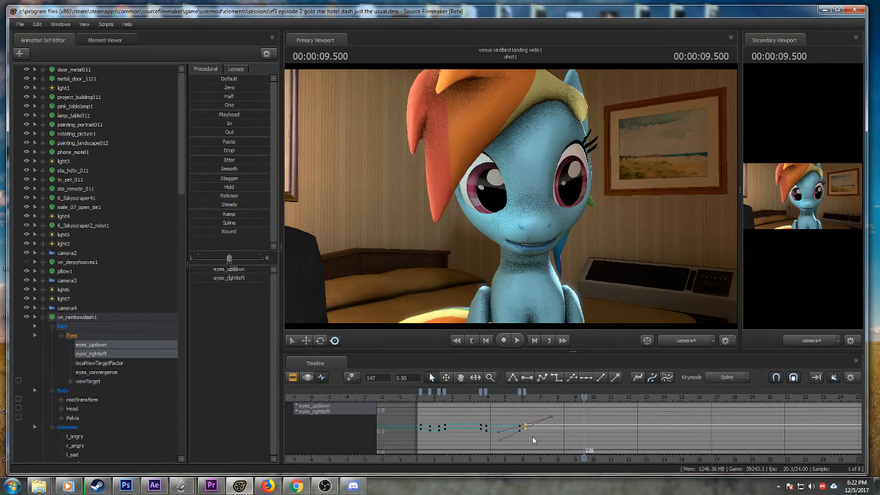
scroll(523, 438, "down", 2)
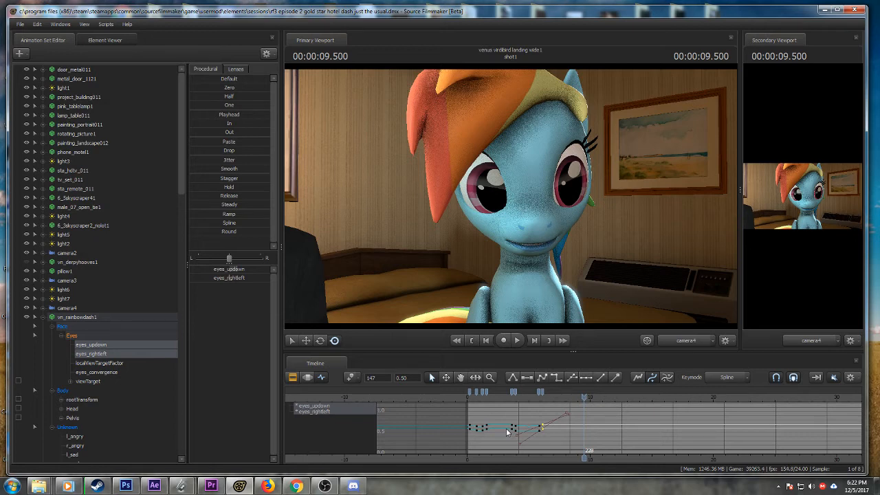
- Switch to Firefox to check the YouTube live dashboard and its chat, and return to Source Filmmaker
left_click(266, 487)
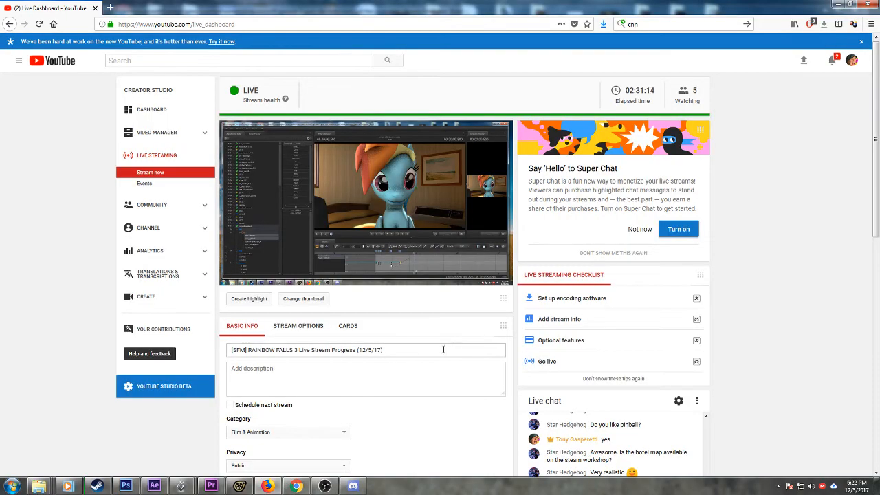
left_click(837, 5)
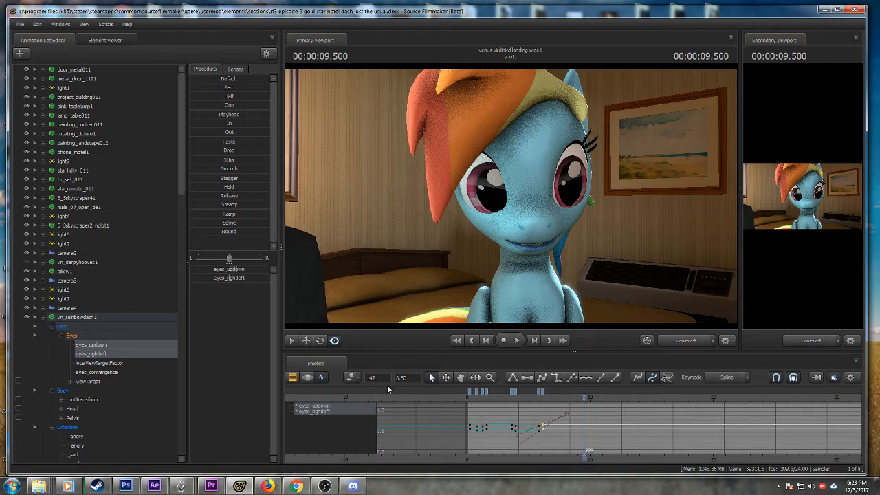
left_click(268, 486)
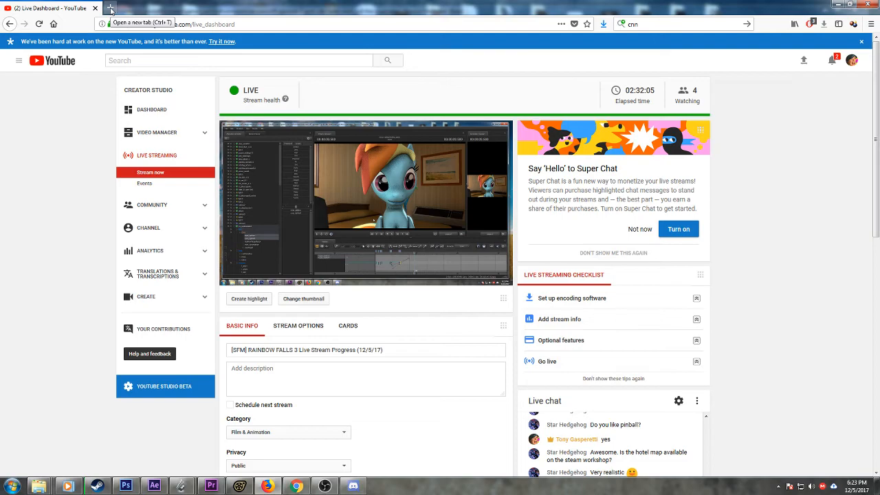
left_click(837, 4)
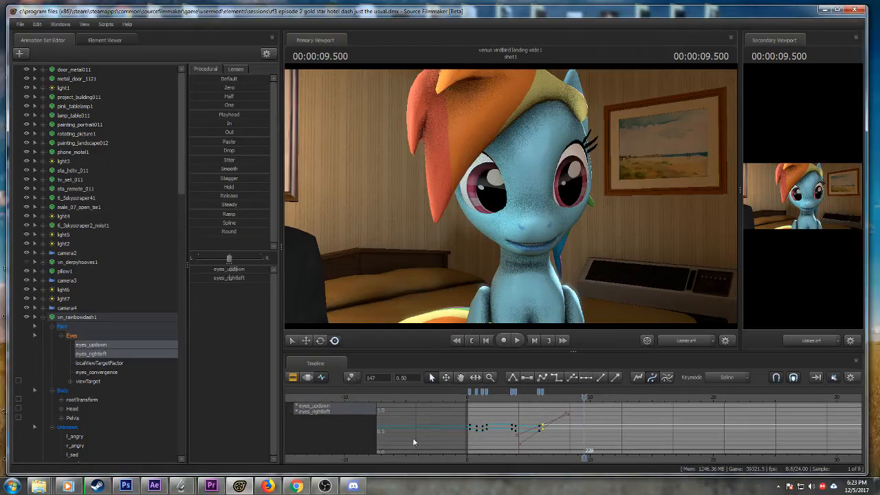
- Switch to Discord and copy the Kitchen Scene Test video link from The Video Group's textchat channel
left_click(355, 487)
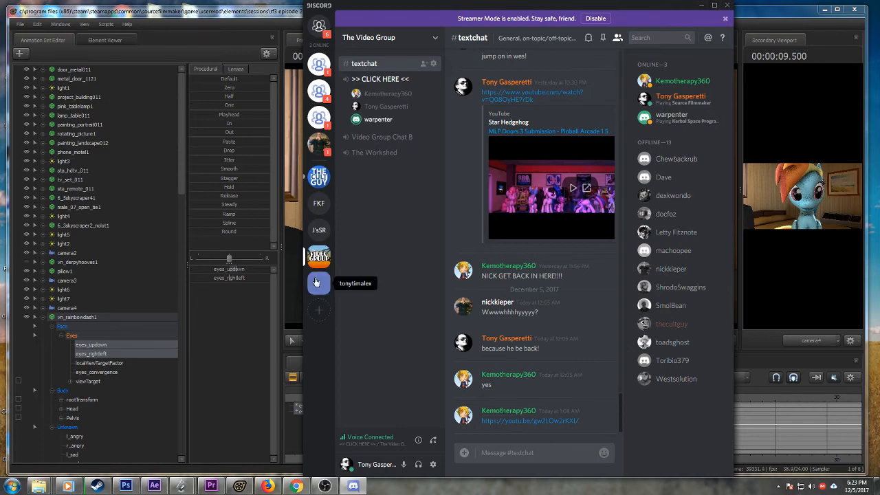
mouse_move(67, 486)
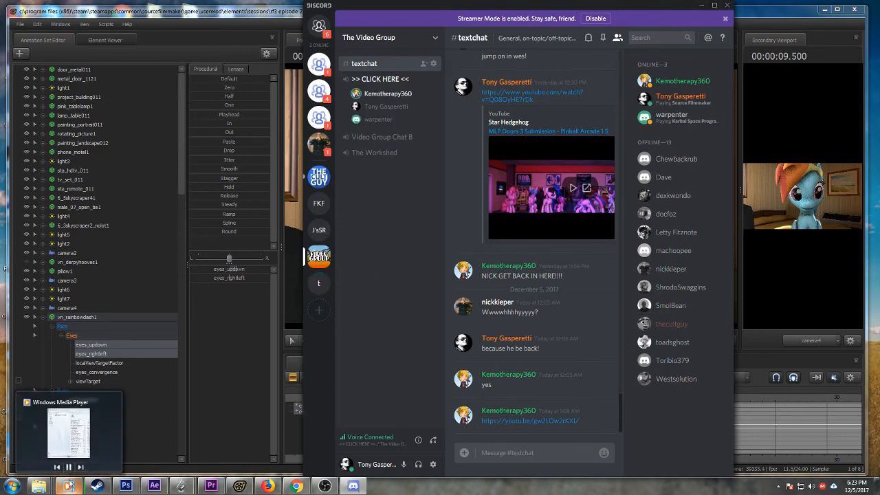
mouse_move(93, 417)
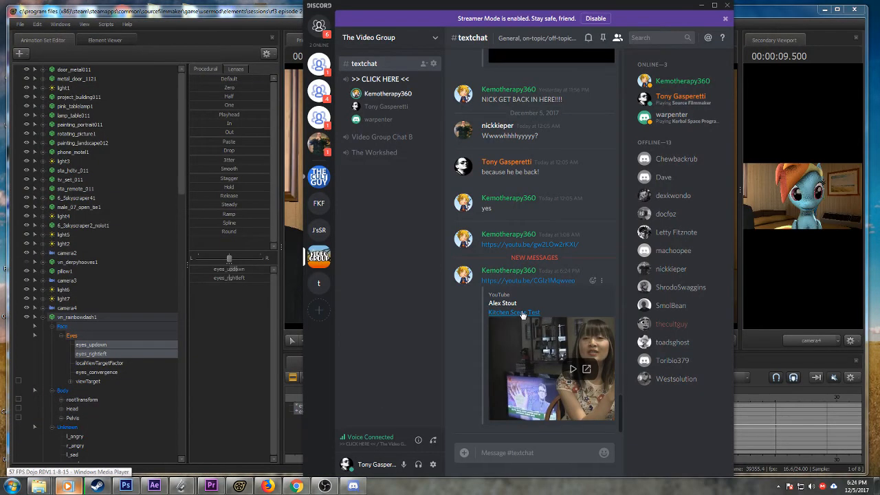
right_click(527, 281)
left_click(543, 332)
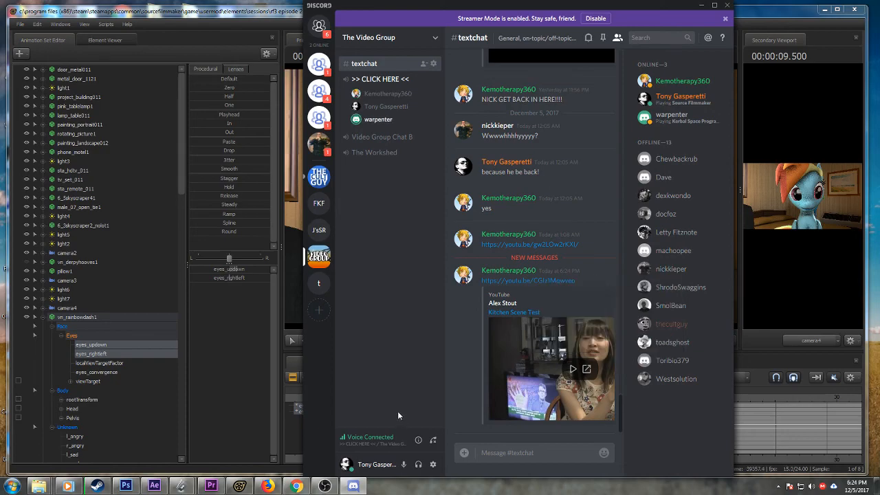
- Open the copied Kitchen Scene Test link in a new Firefox tab, adjust the volume and watch the video full screen
left_click(312, 445)
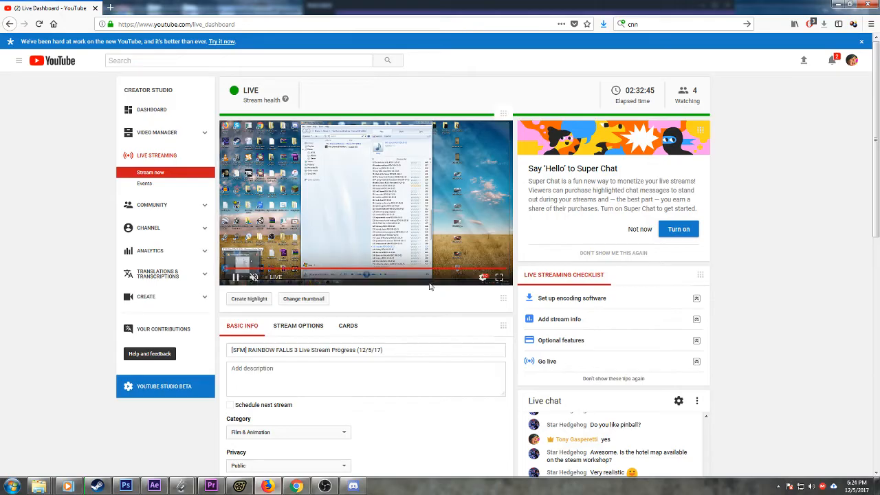
left_click(110, 8)
right_click(272, 23)
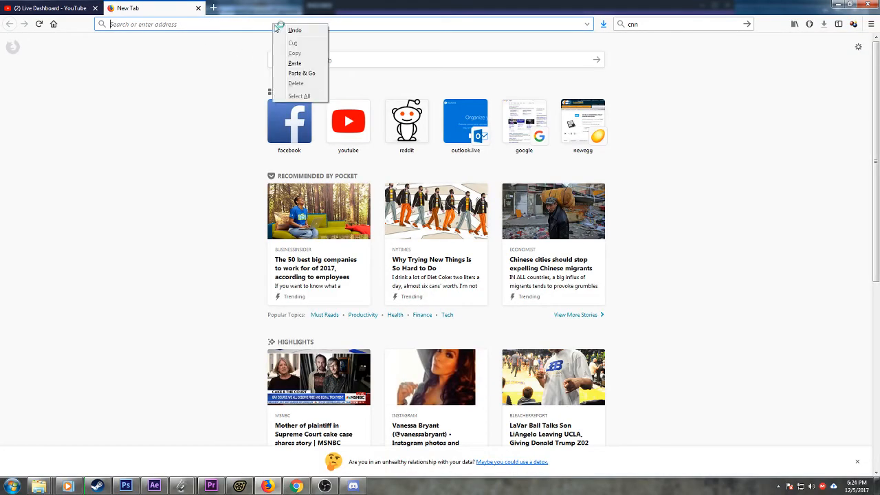
left_click(282, 60)
left_click(588, 24)
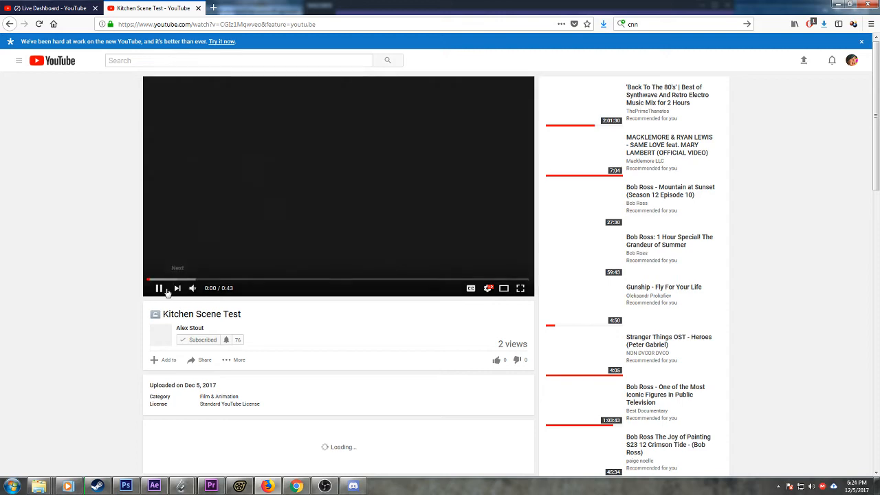
left_click(164, 288)
mouse_move(198, 290)
left_click_drag(211, 290, 217, 291)
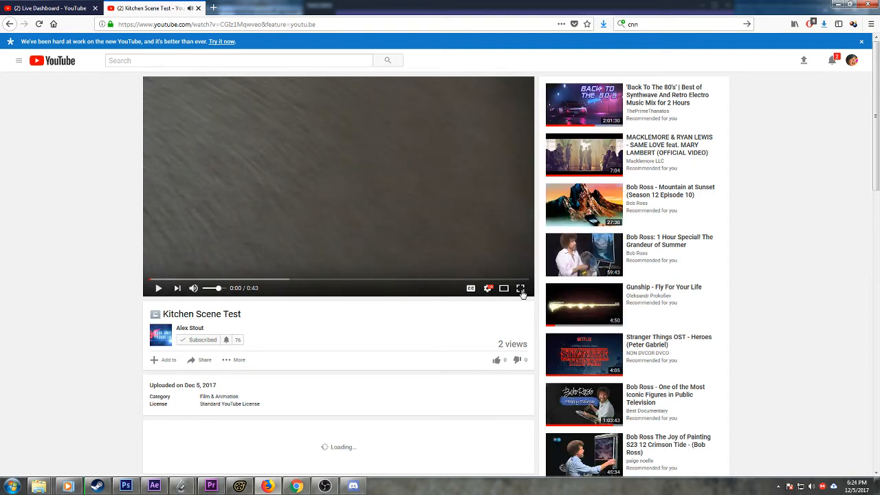
left_click(521, 288)
left_click(597, 304)
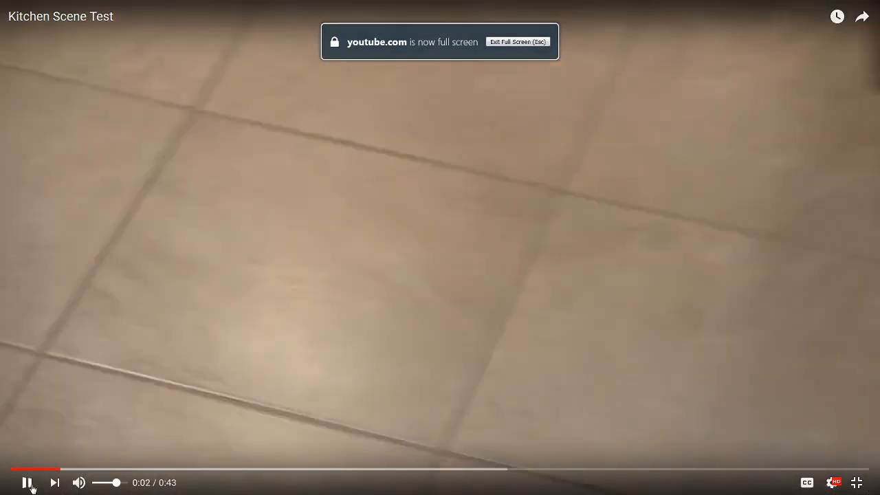
left_click(28, 483)
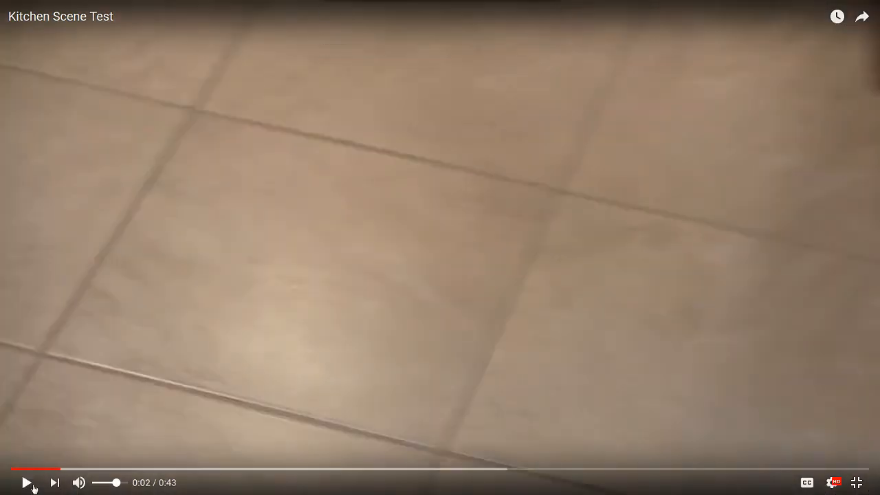
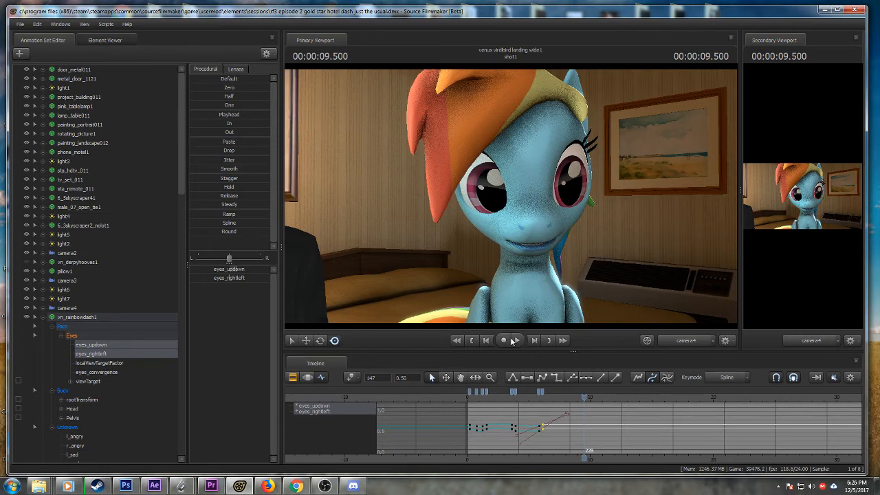
- Play the shot through camera4, restarting from its beginning, and stop at about 15.75 s to review the eye animation
key("space")
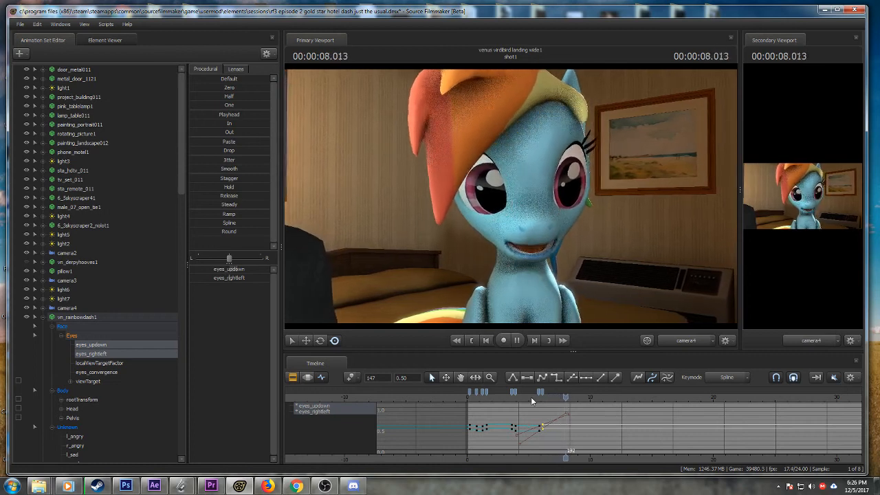
key("space")
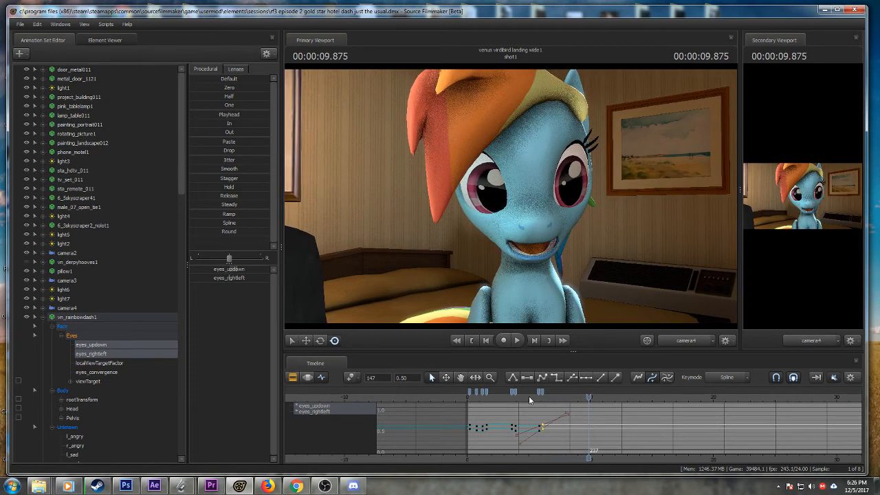
left_click(469, 400)
key("space")
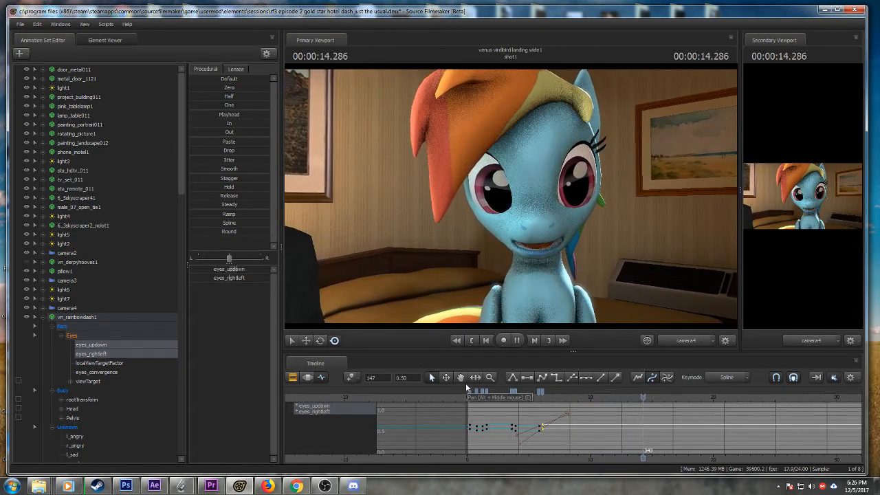
key("space")
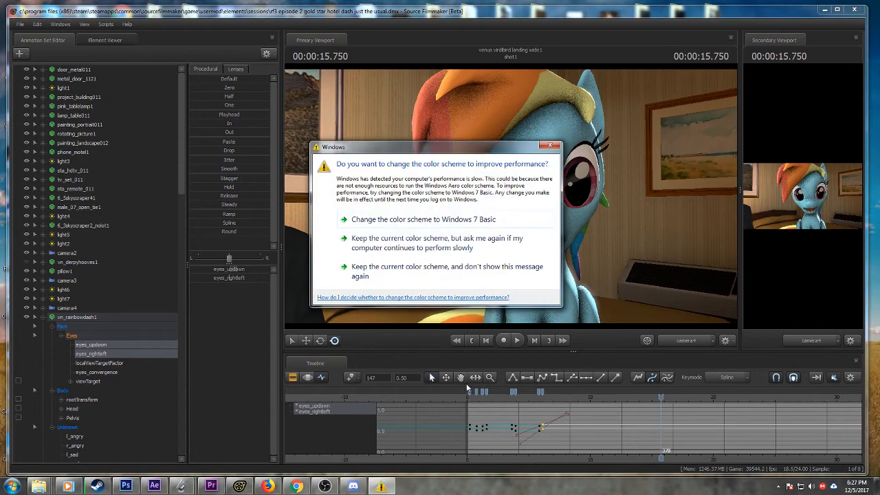
- Dismiss the Windows color scheme prompt, and start music in Windows Media Player, skipping ahead to the following track
left_click(555, 146)
left_click(554, 146)
mouse_move(68, 486)
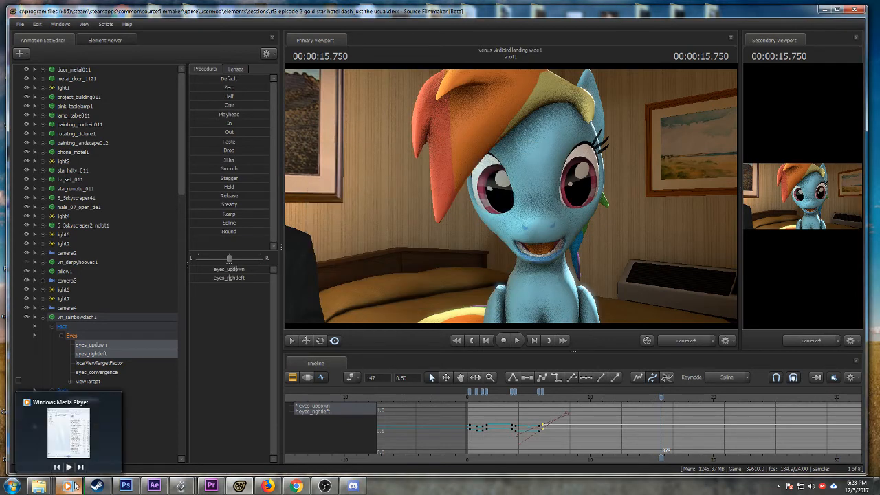
left_click(71, 467)
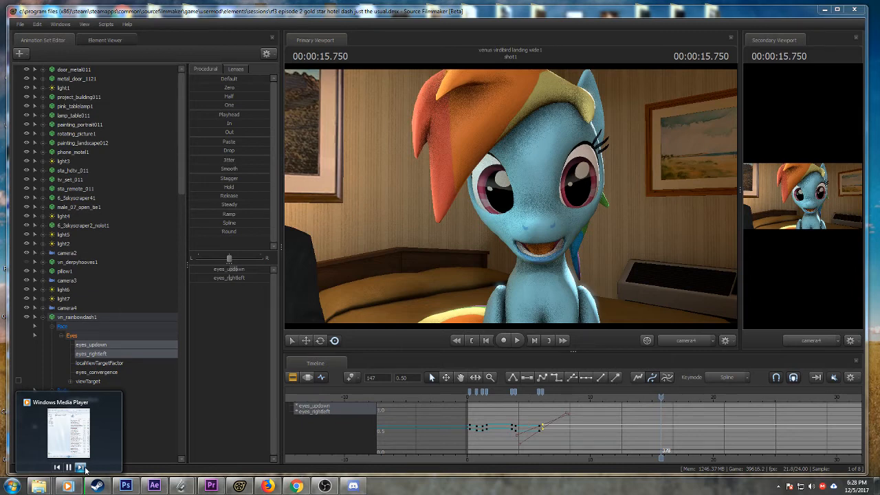
left_click(86, 468)
- Replay the shot from its start and the stretch around 6 to 10 s to find where head motion is needed
left_click(468, 396)
key("space")
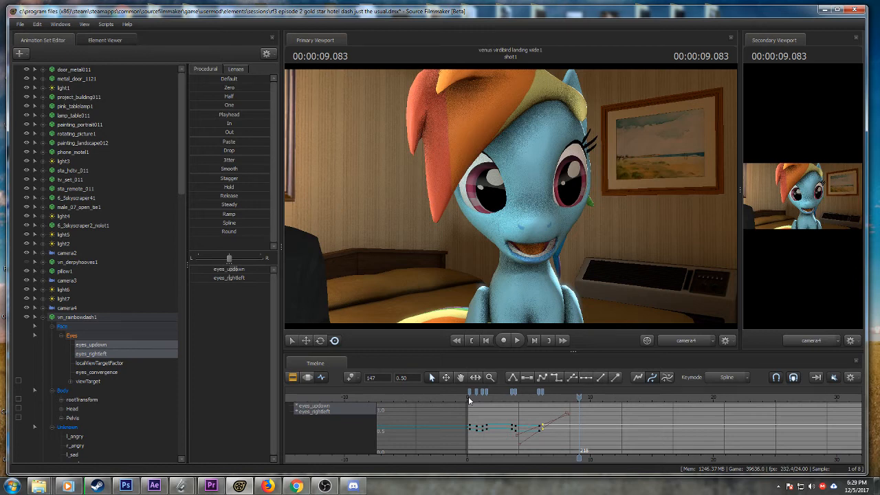
key("space")
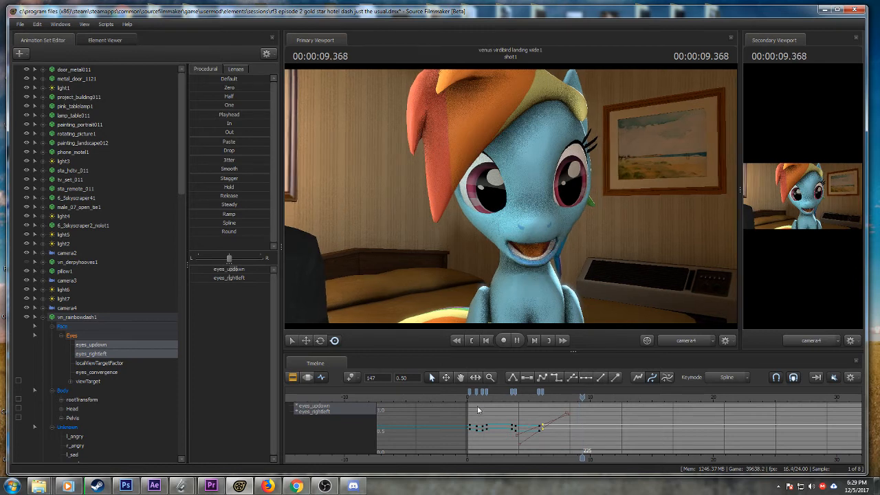
scroll(521, 443, "up", 3)
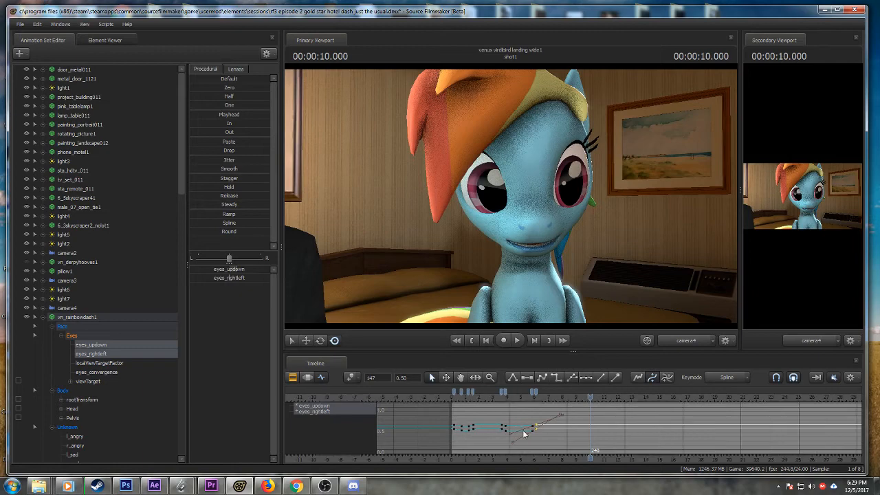
left_click(500, 396)
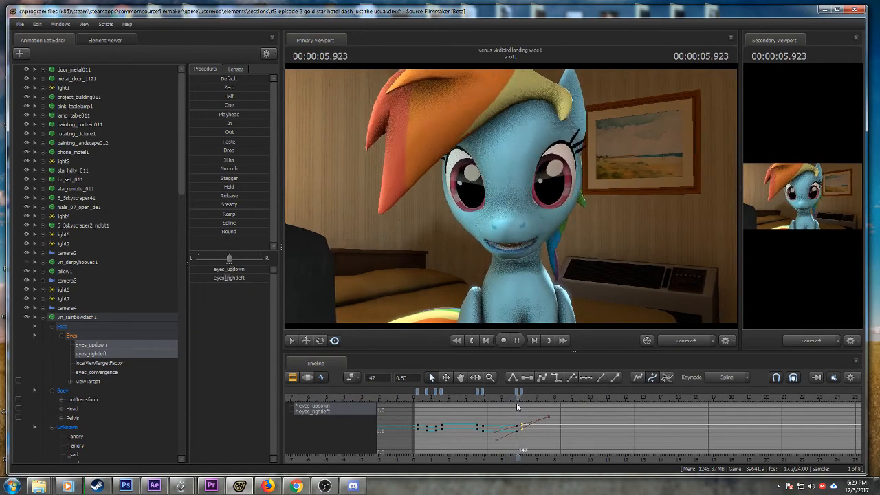
key("space")
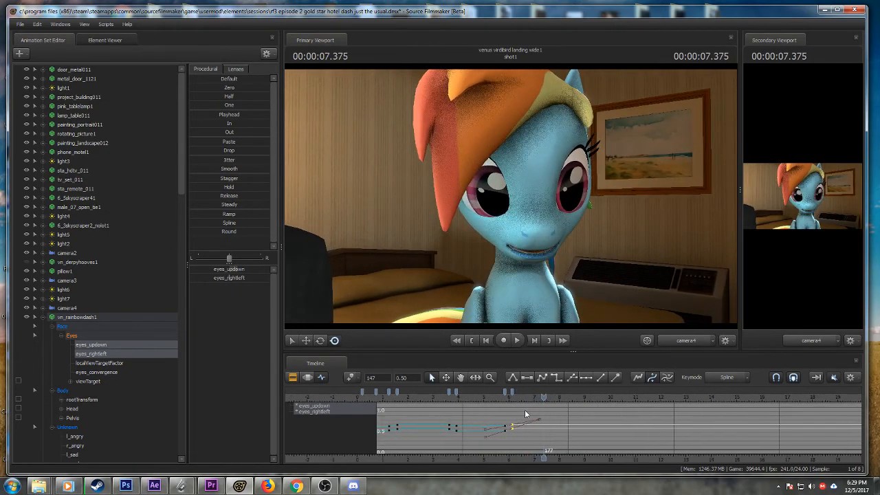
- Select Rainbow Dash's neck and rotate it slightly to key small head movements at 8.666 s and 8.875 s
left_click(521, 264)
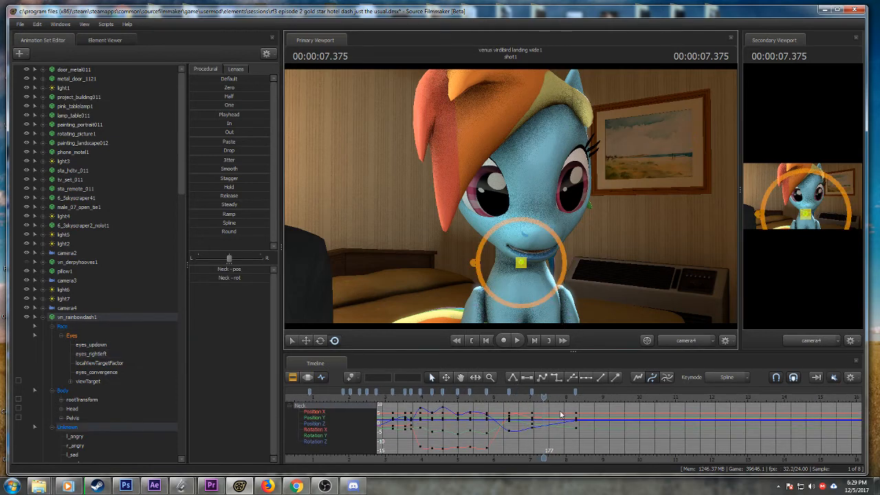
key("space")
left_click_drag(561, 399, 590, 399)
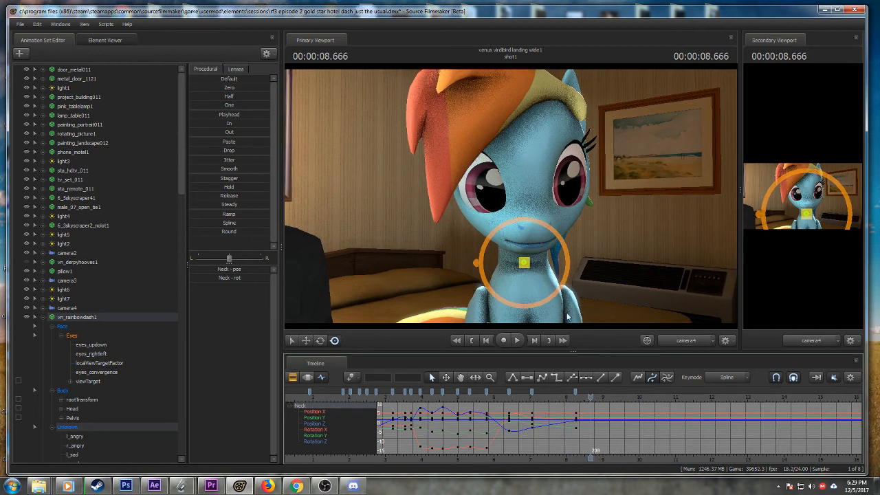
left_click(529, 249)
left_click_drag(530, 249, 529, 242)
mouse_move(590, 397)
left_mouse_down()
mouse_move(569, 396)
mouse_move(598, 397)
left_mouse_up()
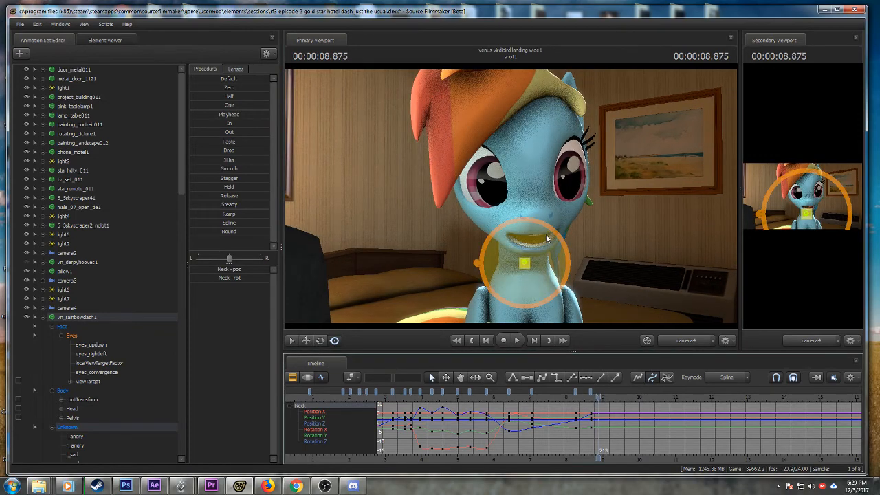
left_click_drag(540, 239, 540, 242)
- Preview the new head movement and rotate the neck to add a keyframe at 9.125 s
left_click(587, 398)
key("space")
key("space")
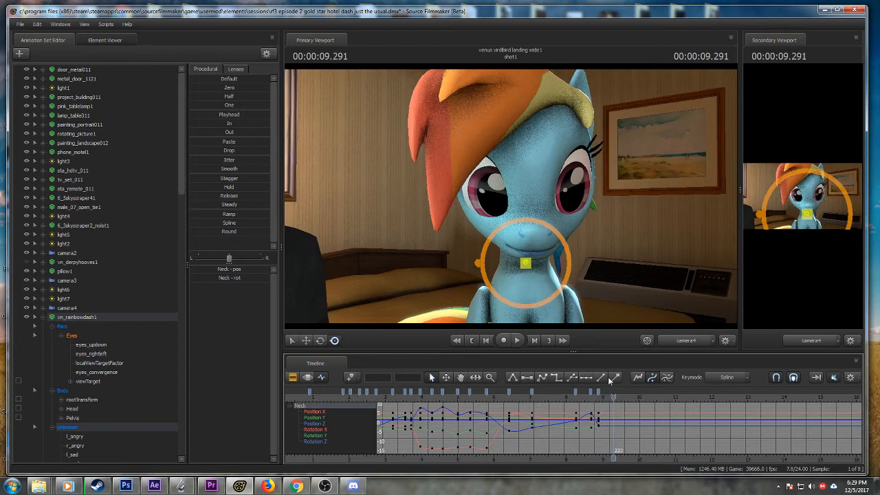
scroll(594, 398, "up", 3)
mouse_move(594, 398)
left_mouse_down()
mouse_move(569, 397)
mouse_move(607, 397)
left_mouse_up()
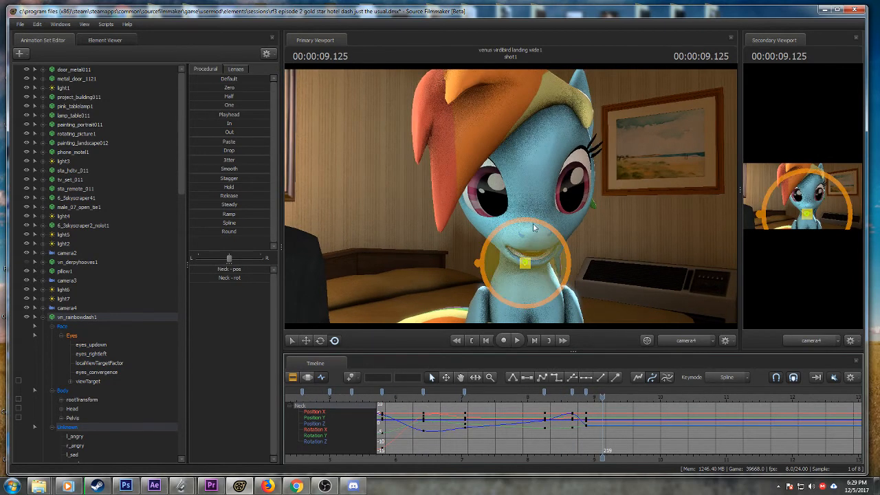
left_click_drag(531, 234, 530, 232)
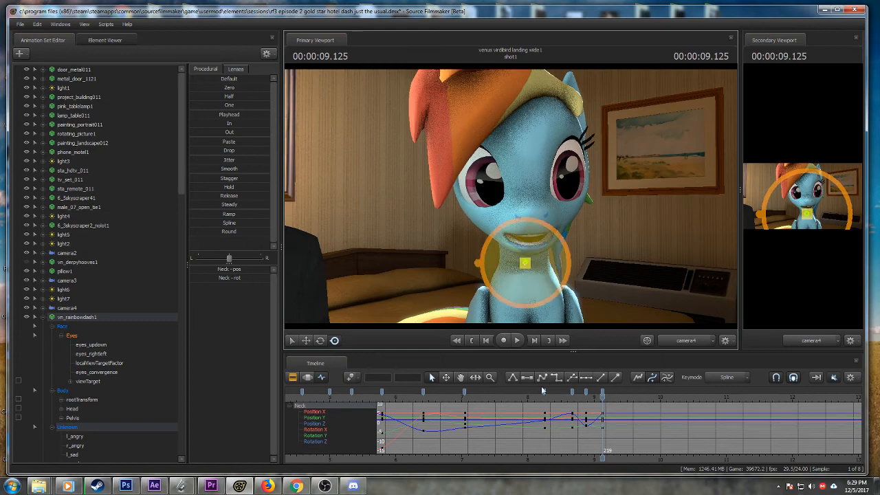
- Check the motion past the 9.125 s key and rotate the neck slightly to key it at 9.416 s
key("space")
key("space")
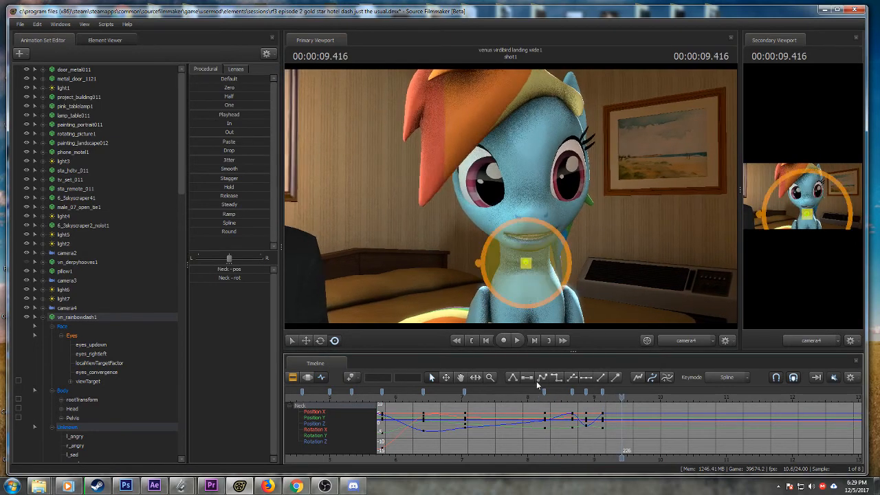
key("space")
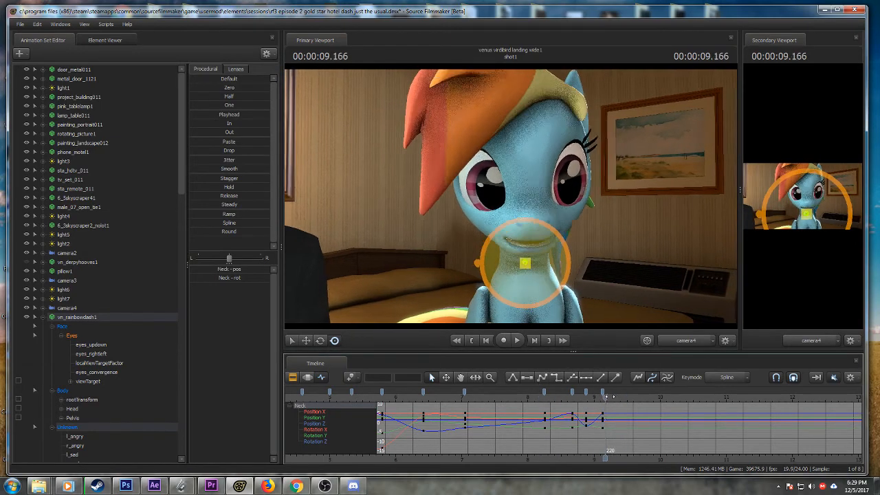
key("space")
mouse_move(531, 229)
left_mouse_down()
mouse_move(523, 227)
mouse_move(532, 228)
left_mouse_up()
left_click_drag(525, 278, 523, 276)
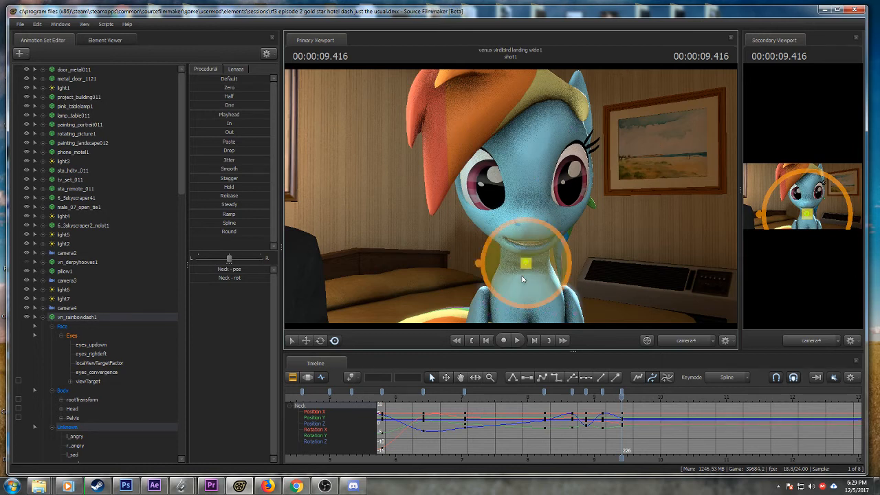
- Play back the recent neck keys and rotate the neck again to key it at 9.708 s
left_click(536, 395)
key("space")
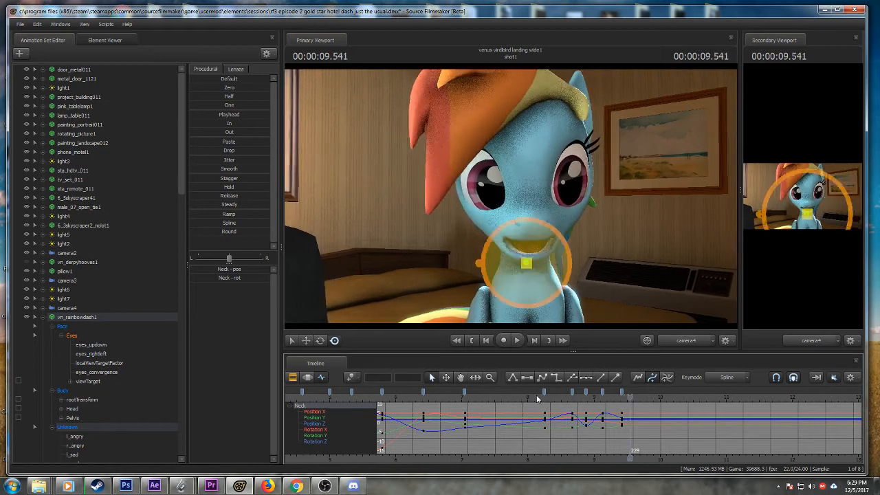
key("space")
left_click_drag(613, 397, 638, 398)
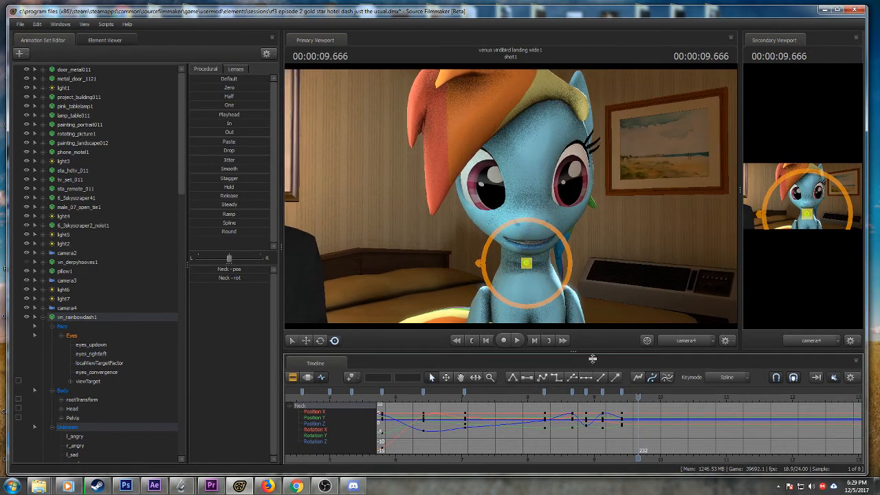
left_click(571, 396)
key("space")
key("space")
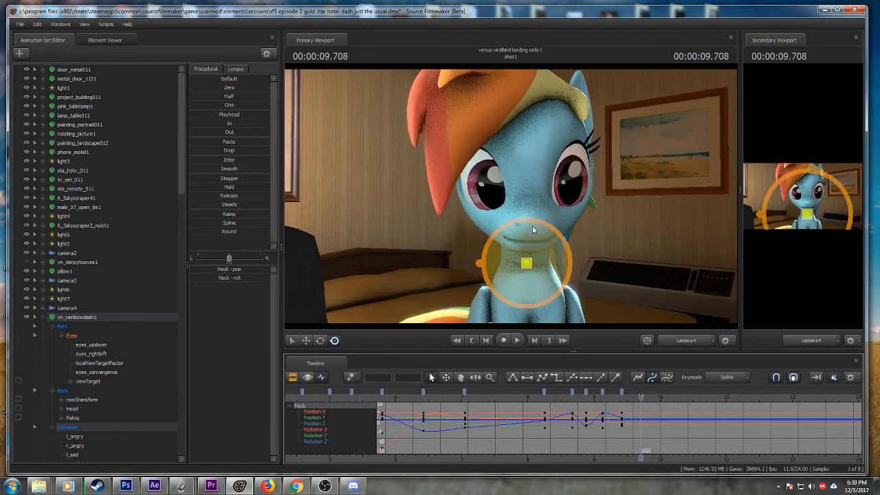
left_click_drag(537, 241, 534, 240)
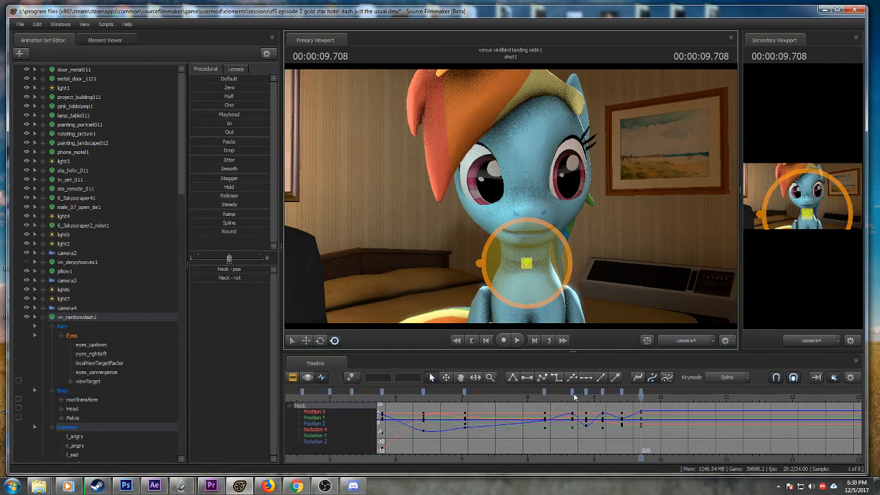
- Preview the motion from about 8.5 s and rotate the neck to key it at about 10.1 s
left_click(563, 394)
key("space")
key("space")
left_click_drag(526, 233, 528, 231)
- Play back the new neck movement from about 8.1 s to past 10 s and save the session
left_click(534, 397)
key("space")
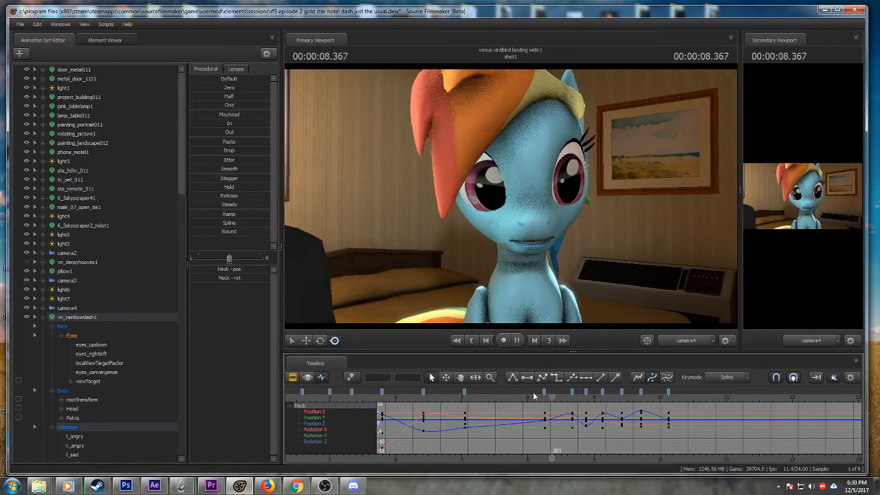
key("space")
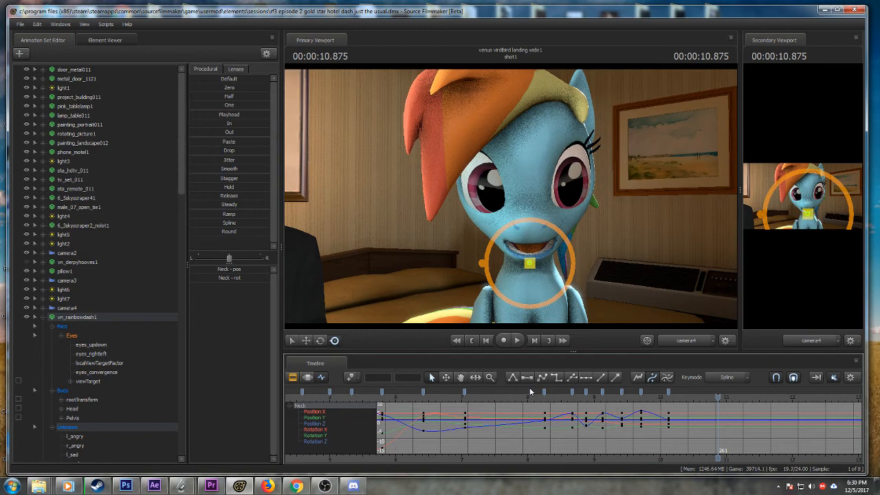
key("space")
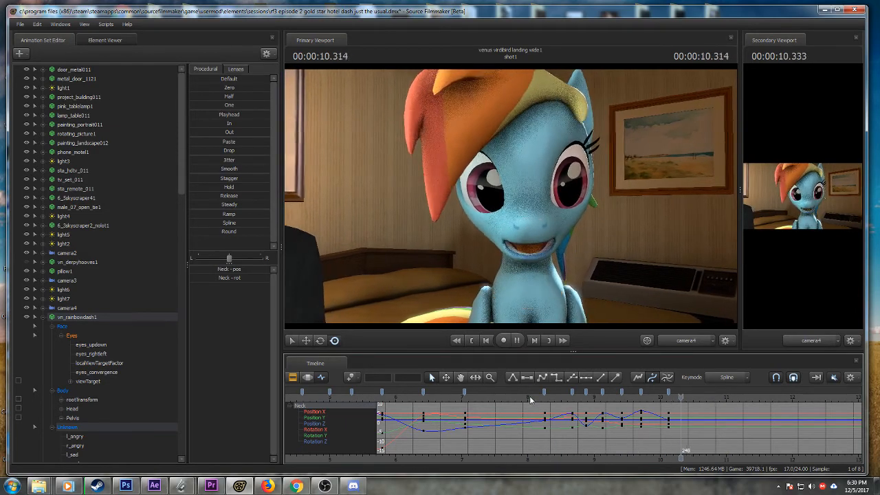
key("space")
key("ctrl+s")
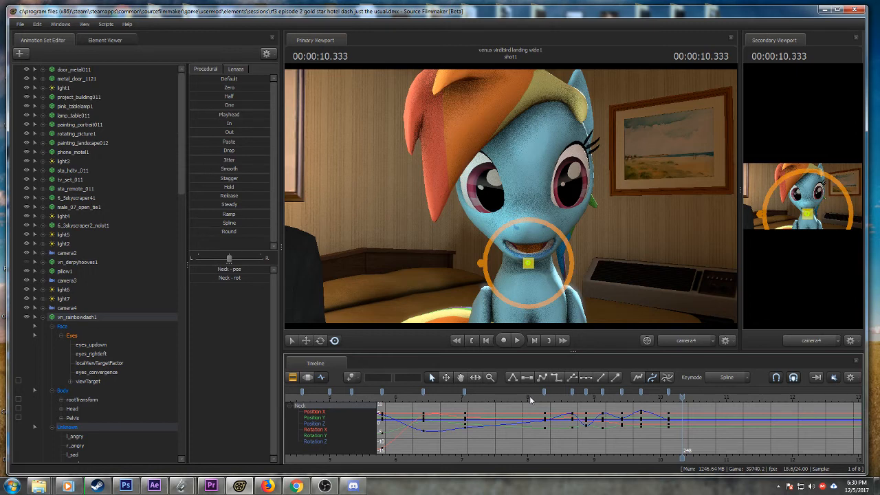
- Replay the neck movement twice from about 8 s to judge how it carries on past 10 s
left_click(530, 397)
key("space")
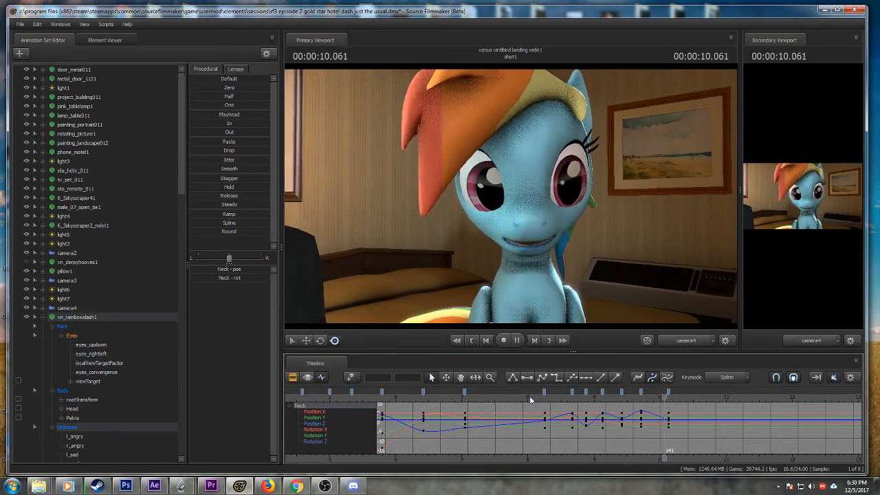
key("space")
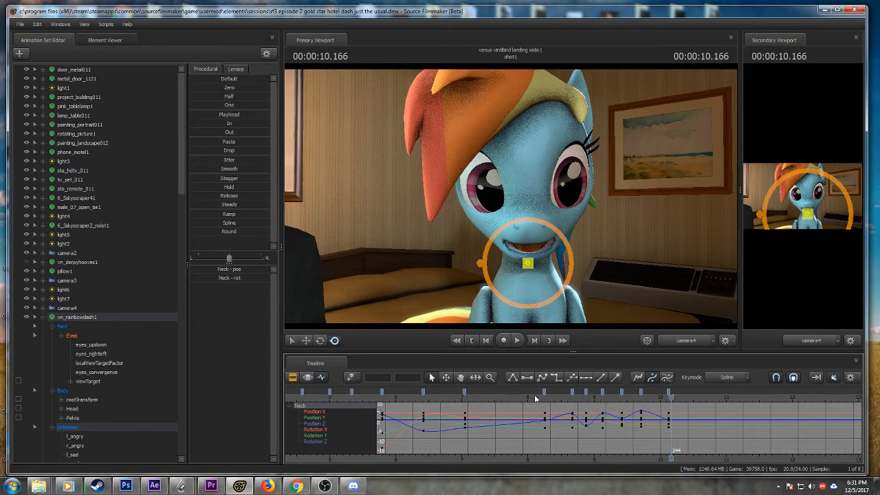
left_click(534, 394)
key("space")
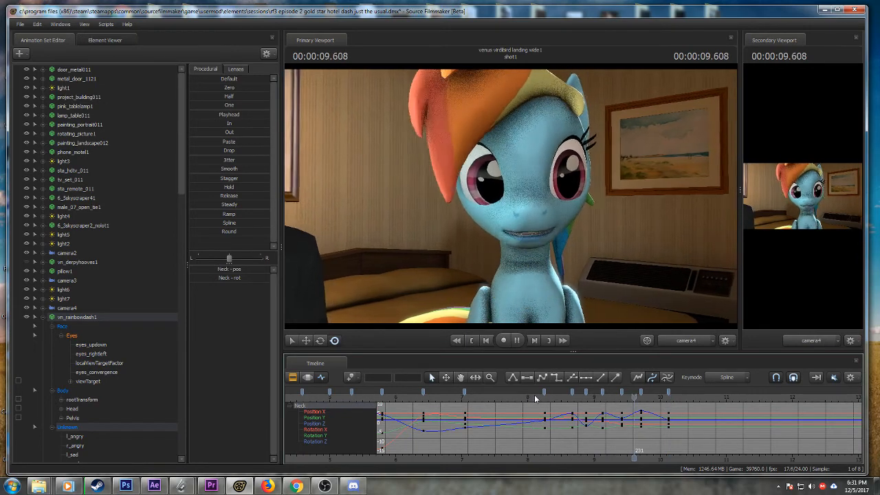
key("space")
- Key the neck at 10.541 s and adjust its rotation for further keyframes at about 10.75 s and 11.083 s
left_click_drag(658, 399, 696, 399)
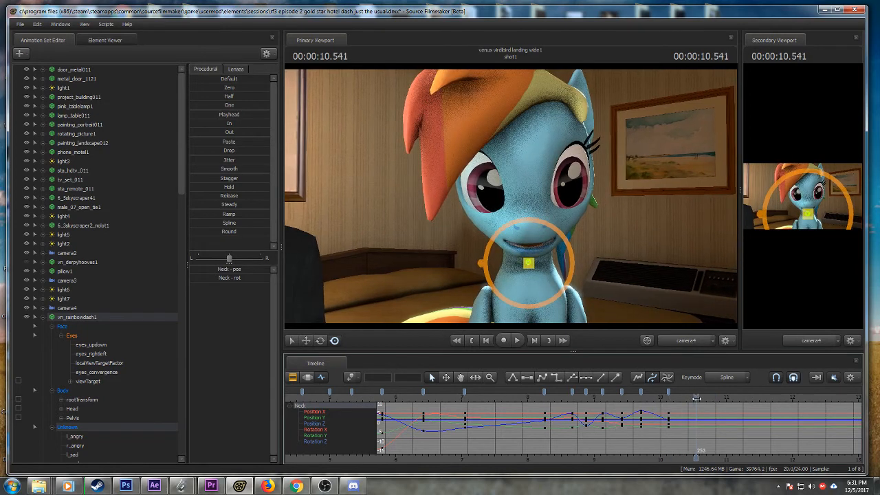
left_click(350, 377)
left_click_drag(652, 397, 709, 397)
left_click_drag(527, 232, 527, 236)
key("space")
key("space")
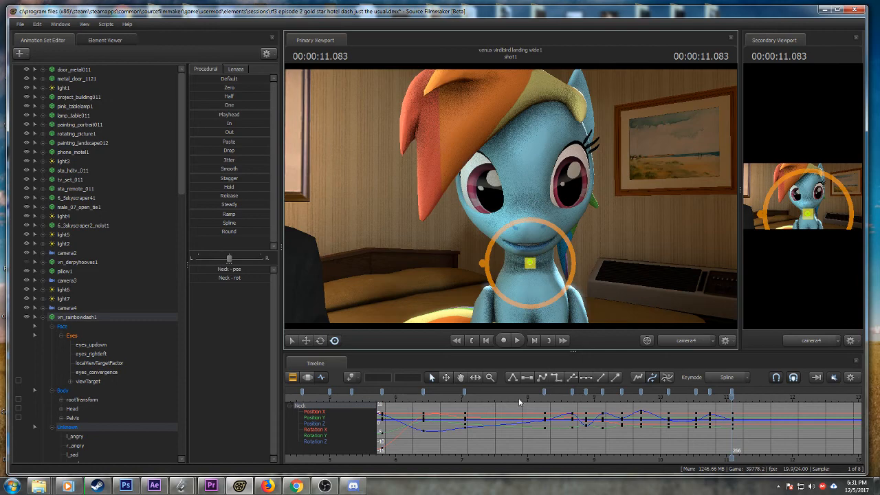
- Play the shot from about 7.9 s to 11.166 s to review the extended neck movement
left_click(519, 399)
key("space")
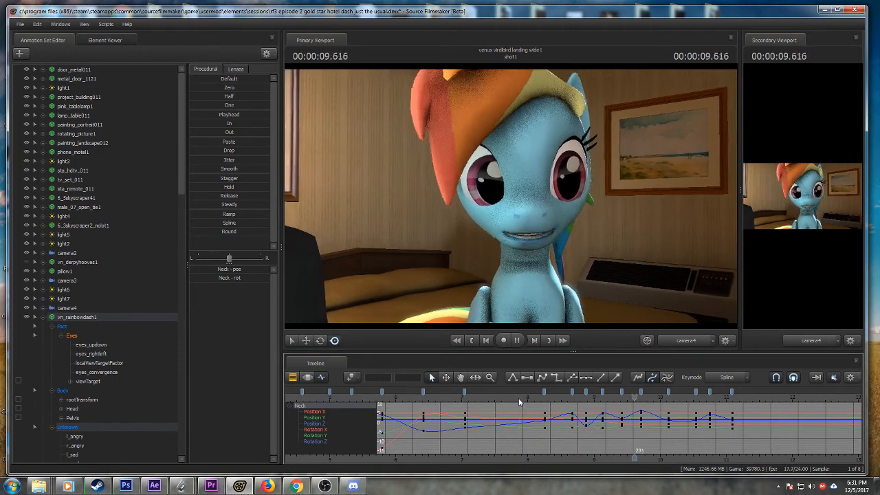
key("space")
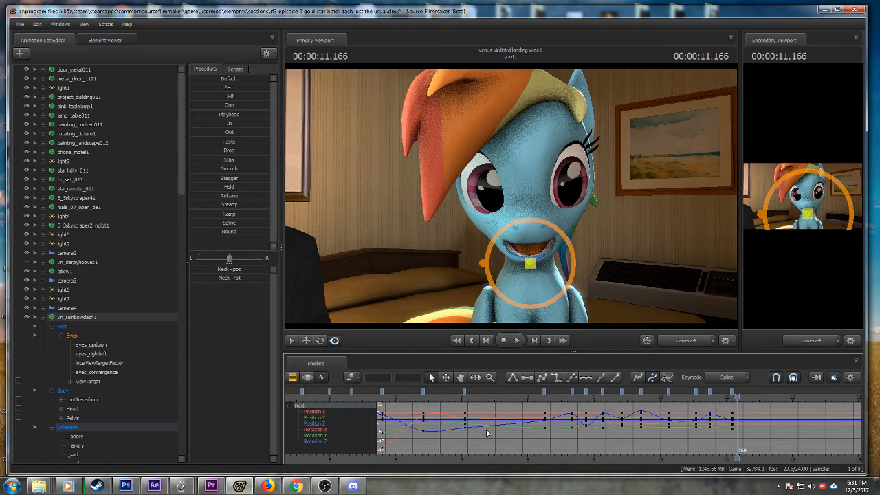
- Play the shot from about 7.3 s to 10.25 s to review the head movement
left_click(484, 396)
key("space")
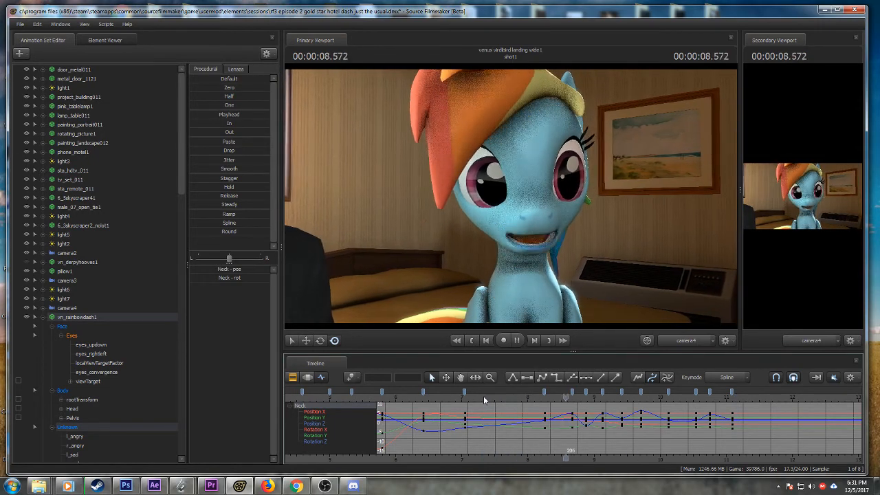
key("space")
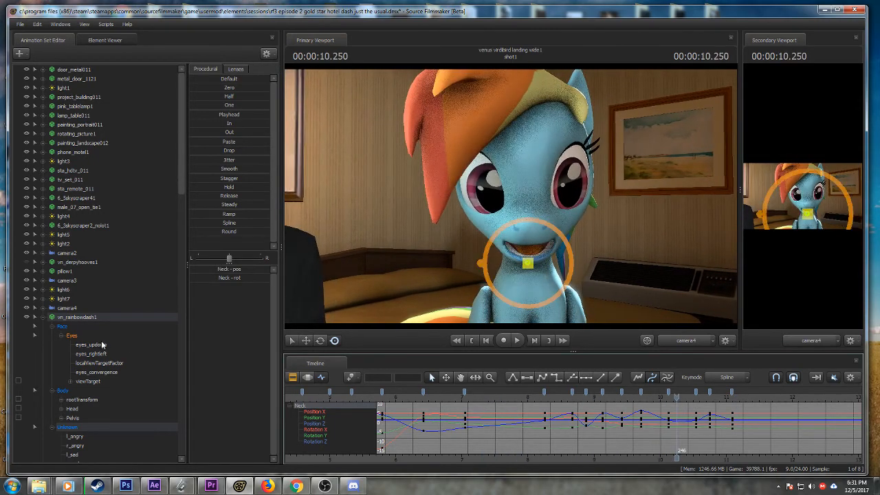
- Key the eyes_updown and eyes_rightleft controls at 10.291 s with a slightly shifted gaze
left_click(97, 345)
left_click(96, 354, "ctrl")
left_click_drag(605, 399, 679, 401)
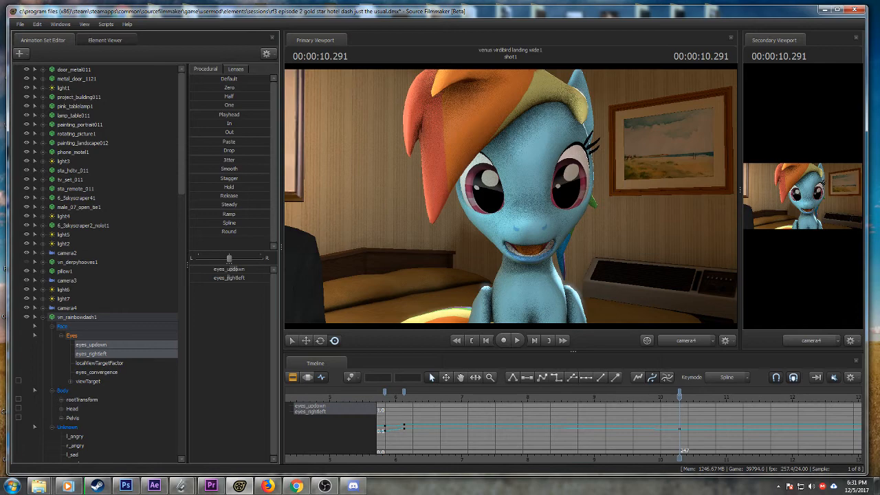
scroll(489, 416, "down", 2)
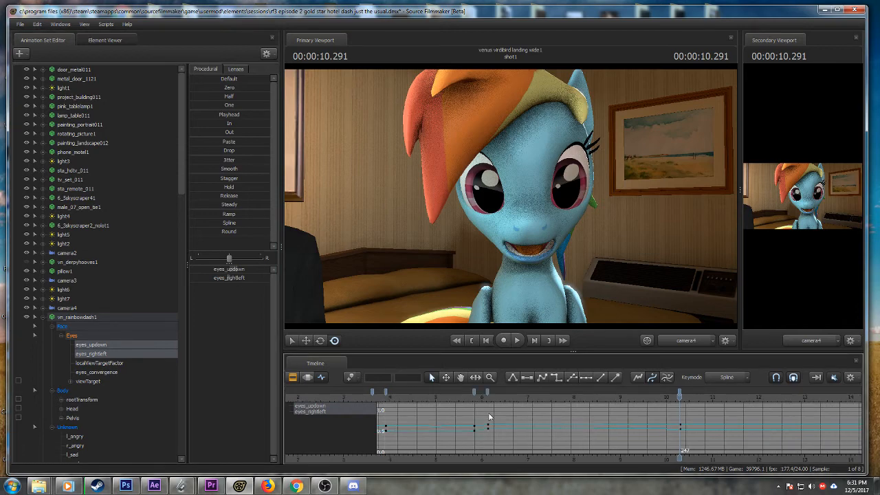
- Play back the eye movement from about 5.5 s to 11.416 s and save the session
left_click(457, 399)
key("space")
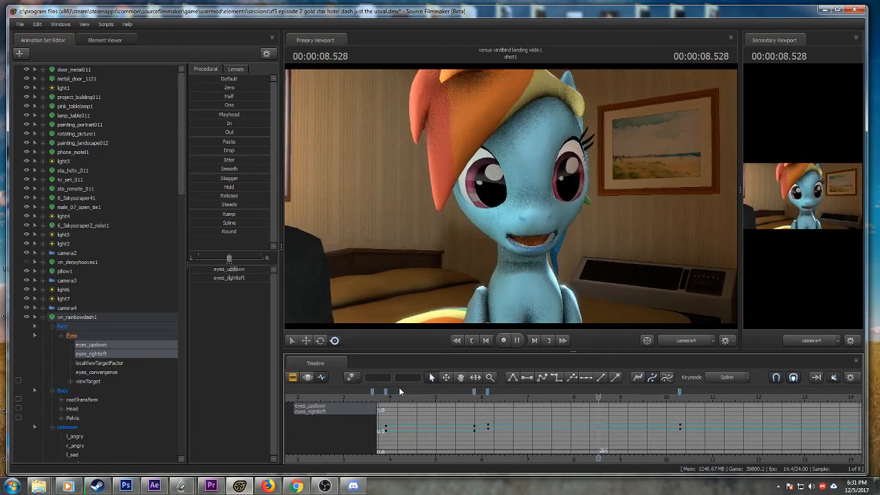
key("space")
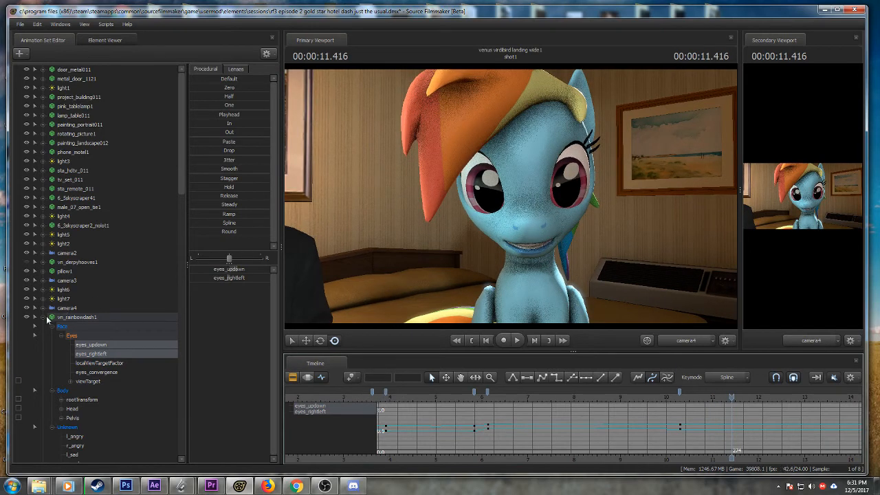
key("ctrl+s")
- Rotate the neck at 11.083 s to raise and tilt the head, and play it back from about 10.4 s
left_click(531, 263)
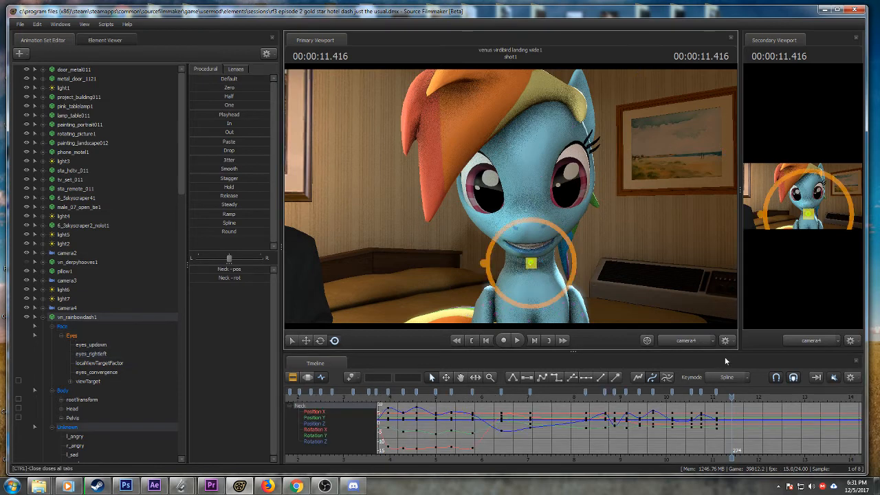
scroll(709, 399, "up", 2)
mouse_move(692, 398)
left_mouse_down()
mouse_move(707, 398)
mouse_move(649, 397)
mouse_move(707, 396)
left_mouse_up()
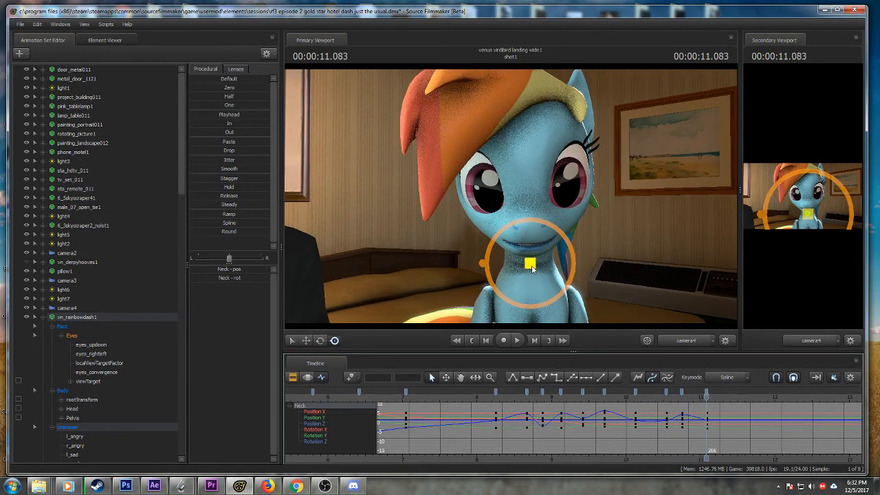
left_click_drag(533, 268, 527, 251)
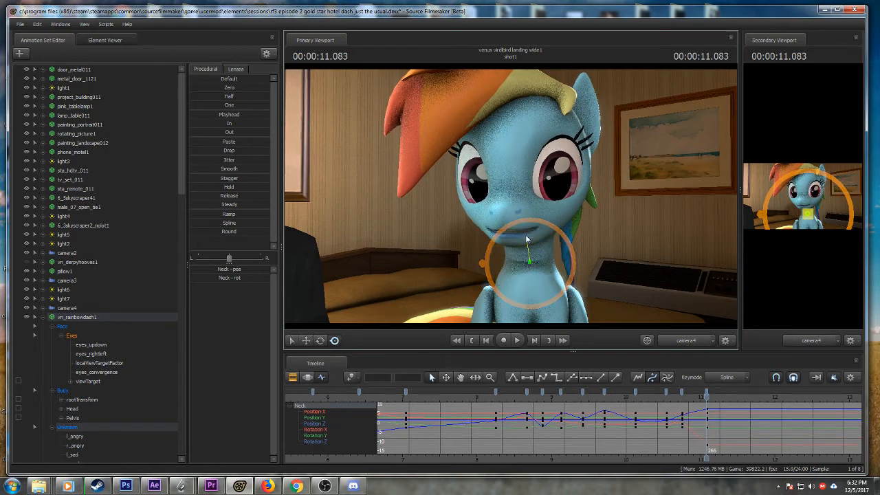
left_click(657, 397)
key("space")
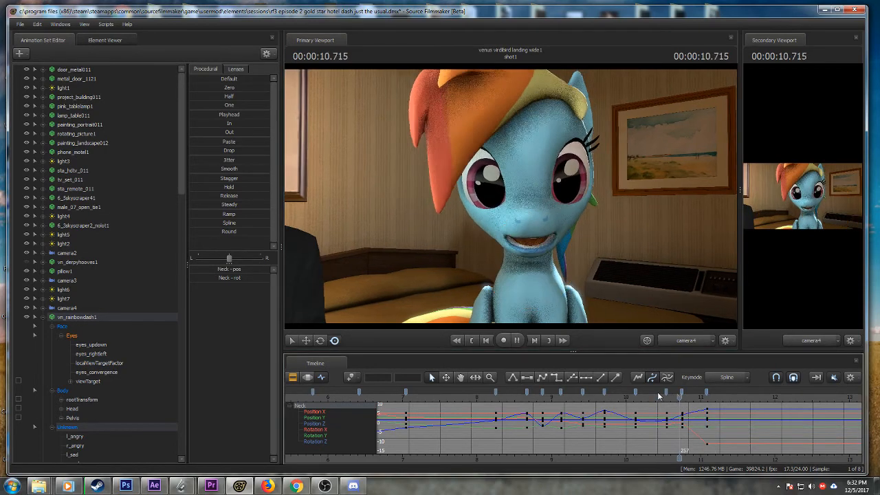
key("space")
- Adjust the neck rotation at 11.333 s to lower the head slightly, and play the result back
left_click_drag(691, 397, 726, 396)
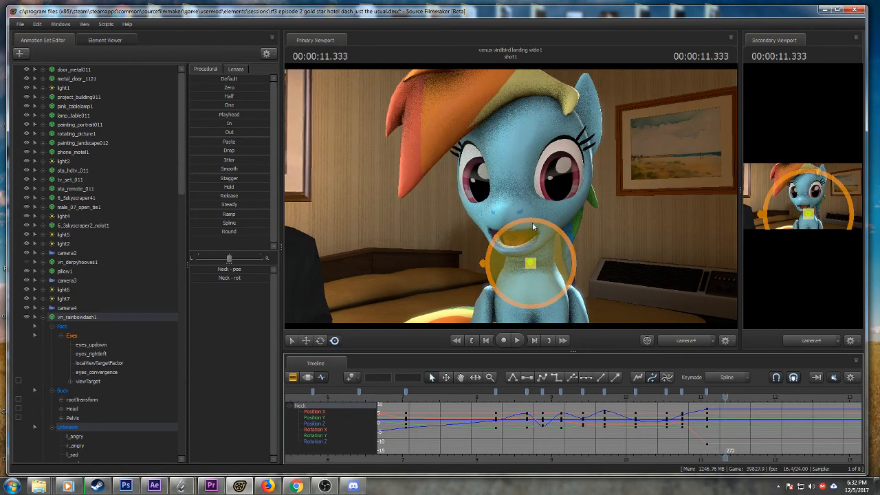
left_click_drag(521, 236, 518, 245)
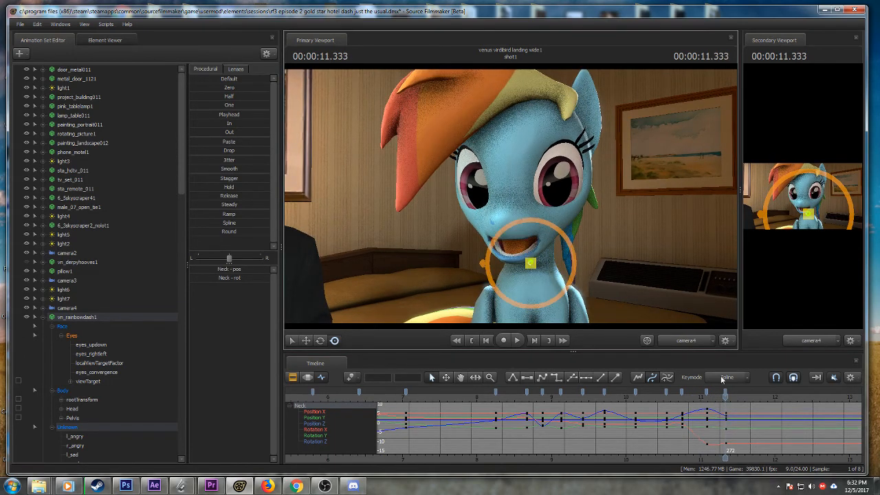
key("space")
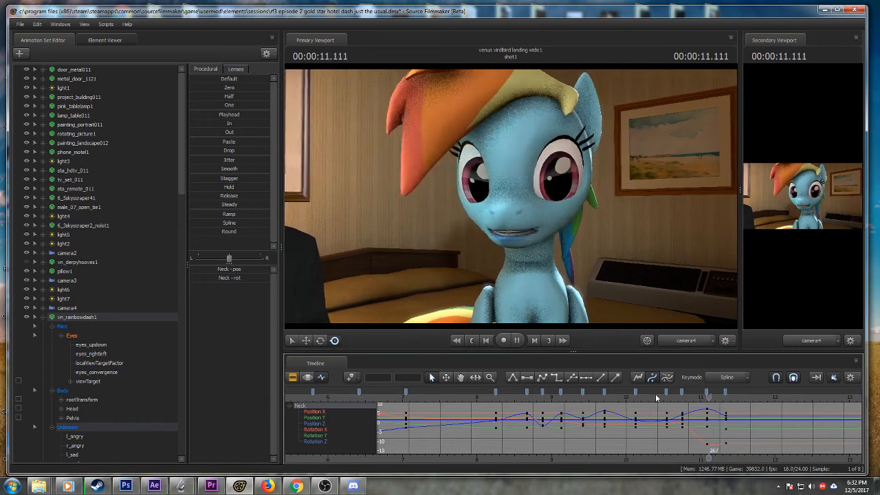
key("space")
- Rotate the neck for keyframes at 11.708 s and 12.041 s, checking the movement in playback between them
left_click_drag(724, 397, 753, 396)
left_click_drag(527, 236, 525, 235)
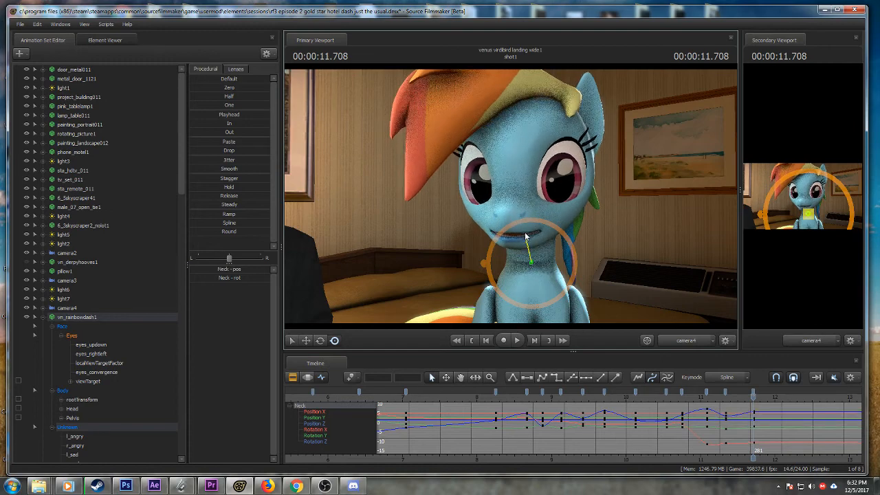
left_click(652, 397)
key("space")
key("space")
left_click_drag(518, 241, 520, 260)
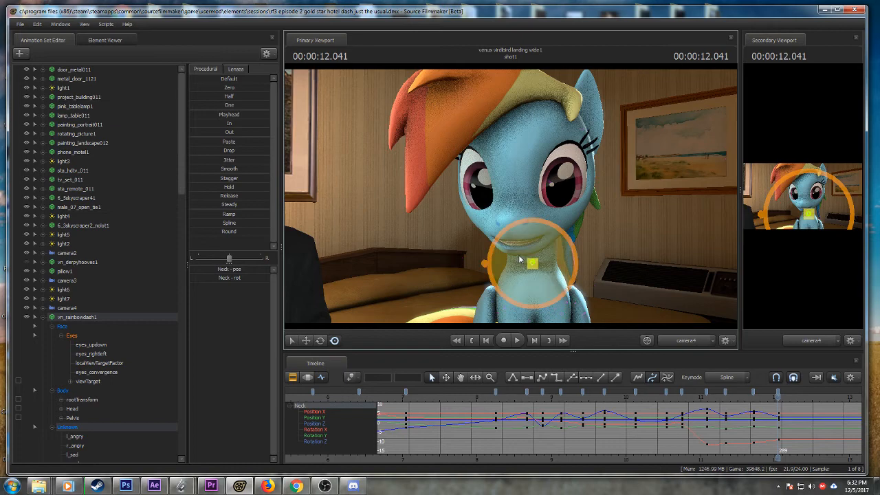
- Replay the neck movement from about 10.3 s to about 12.4 s to judge where the next head movement belongs
left_click(650, 398)
key("space")
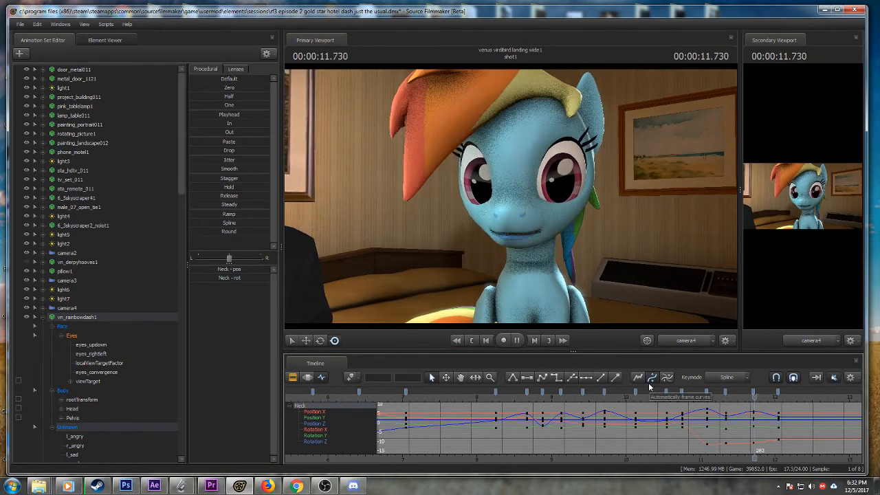
key("space")
key("space")
key("space")
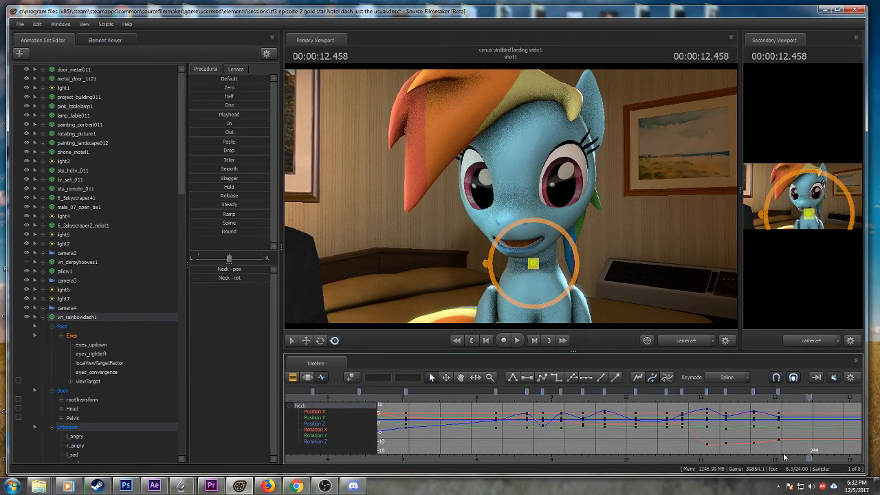
middle_click_drag(781, 456, 700, 449)
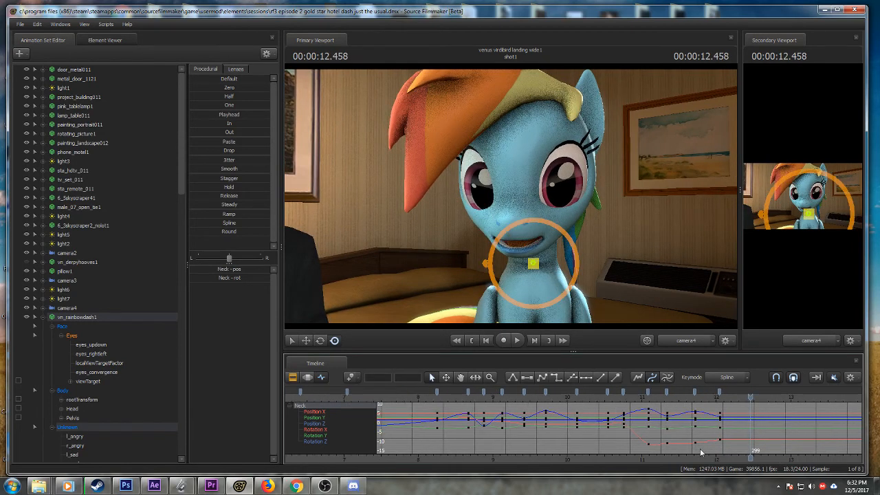
left_click(595, 393)
key("space")
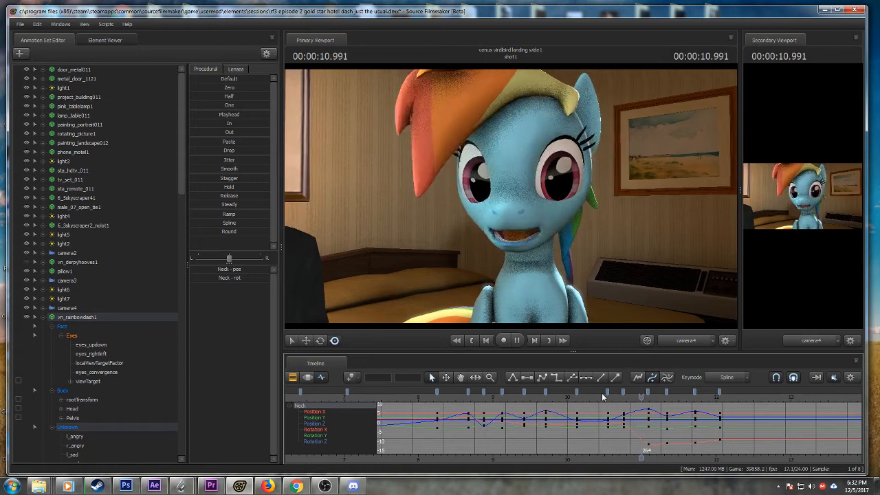
key("space")
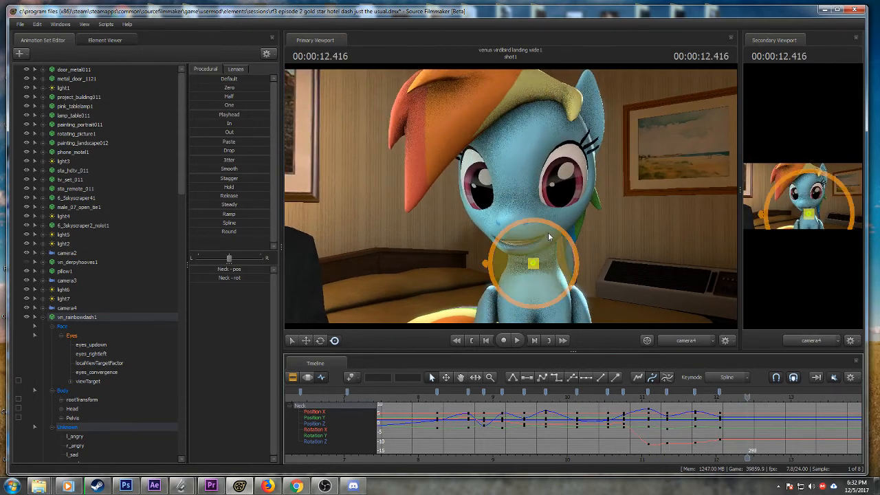
- Rotate the neck at 12.541 s to lift the head, and play it back from about 11 s
left_click_drag(712, 398, 758, 399)
mouse_move(520, 233)
left_mouse_down()
mouse_move(513, 226)
mouse_move(521, 230)
left_mouse_up()
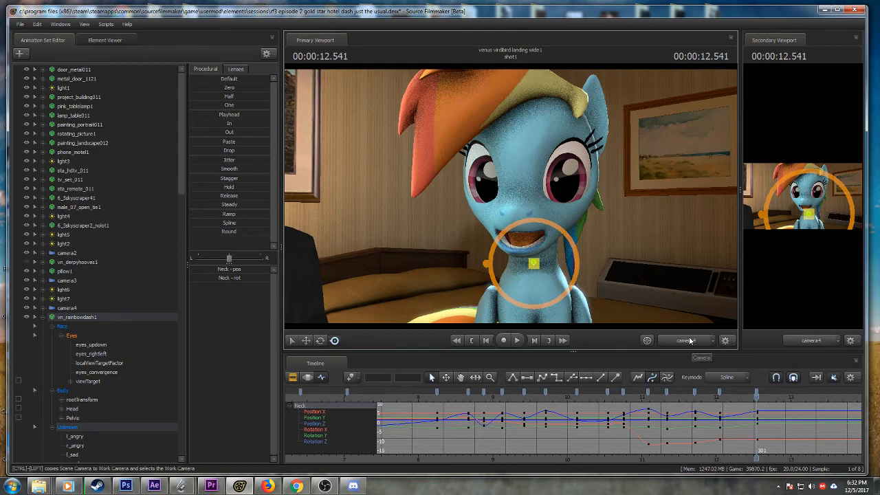
left_click(640, 399)
key("space")
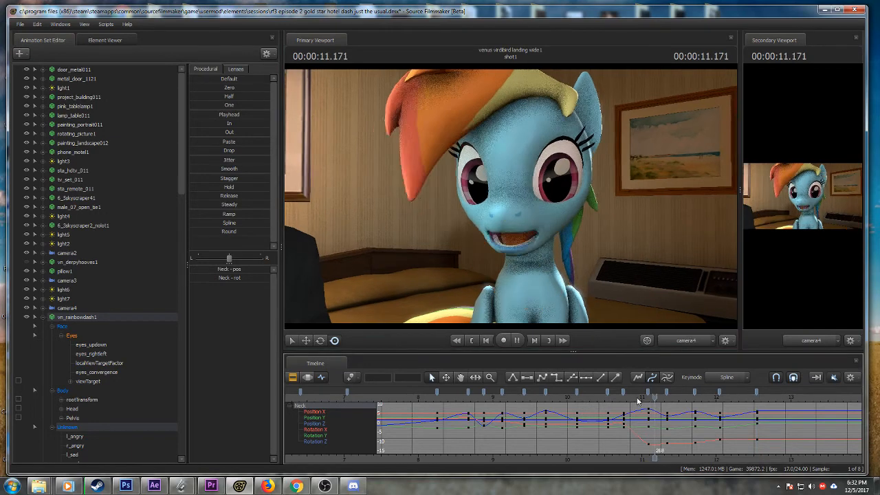
key("space")
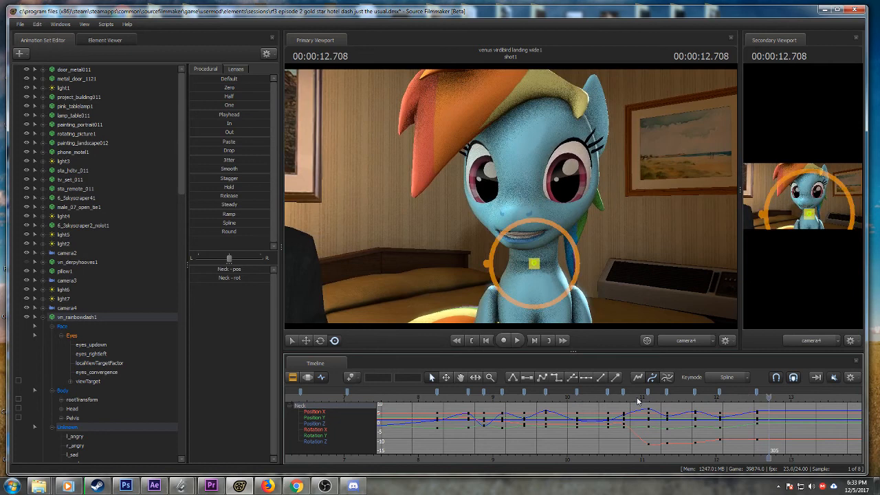
key("space")
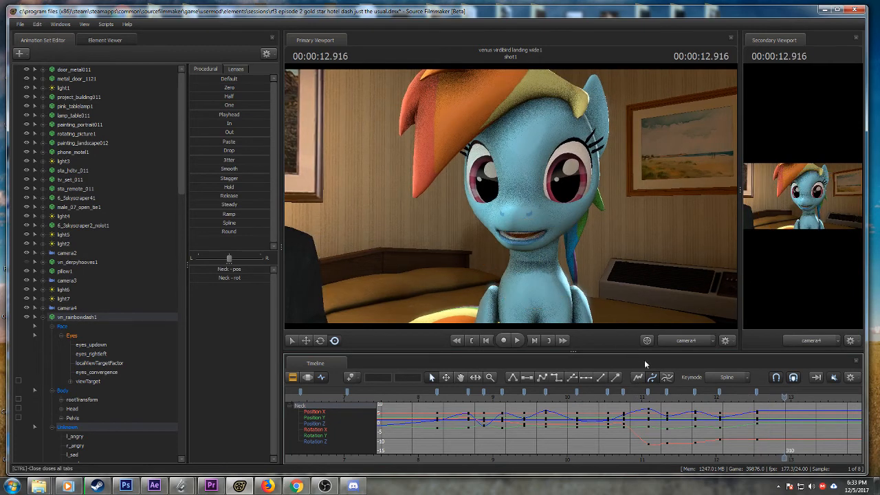
- Move the neck keyframe at 12.541 s earlier to 12.416 s and play back the new timing
left_click(734, 397)
left_click_drag(738, 397, 748, 392)
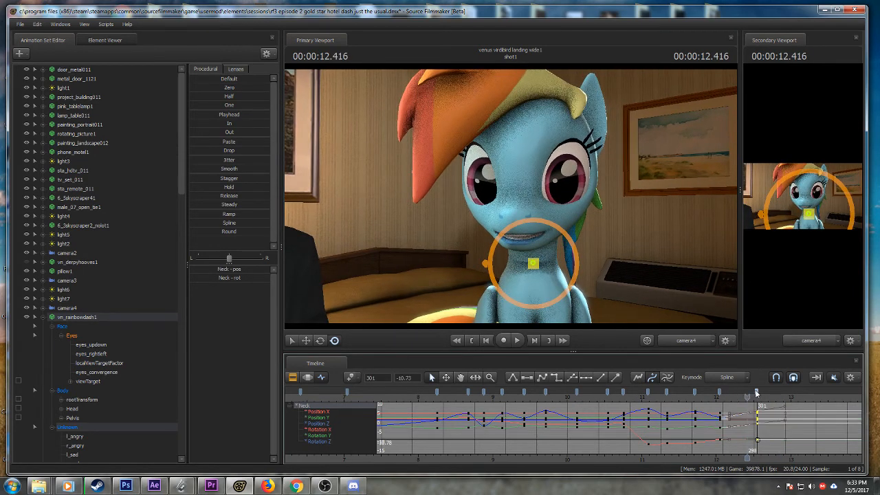
left_click(705, 397)
key("space")
key("space")
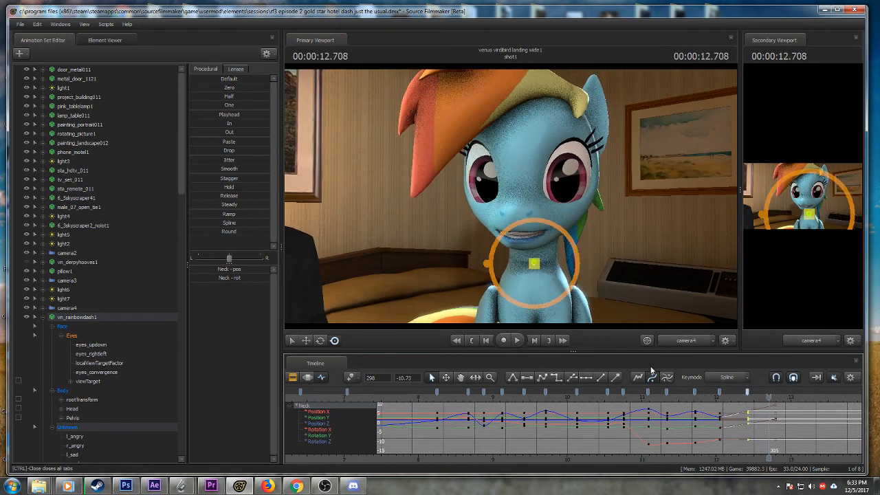
- Rotate the neck at 12.708 s to lower and tilt the head, and save the session
mouse_move(523, 240)
left_mouse_down()
mouse_move(529, 242)
mouse_move(521, 244)
left_mouse_up()
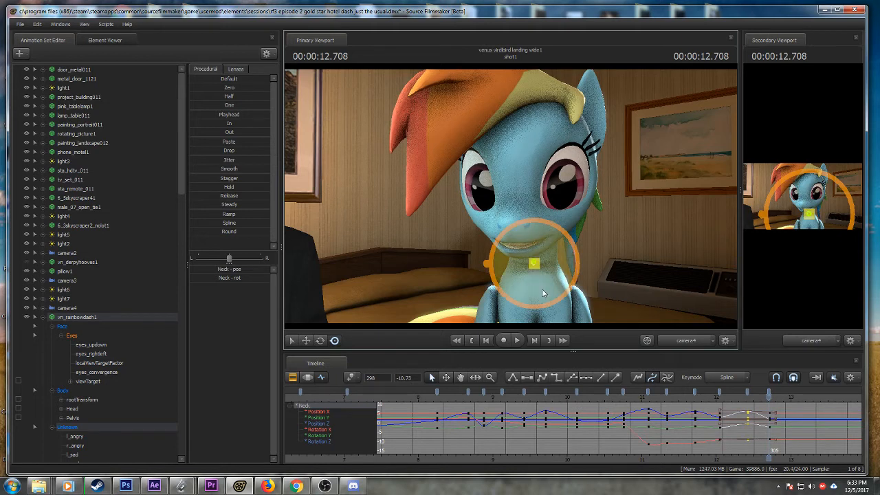
key("ctrl+s")
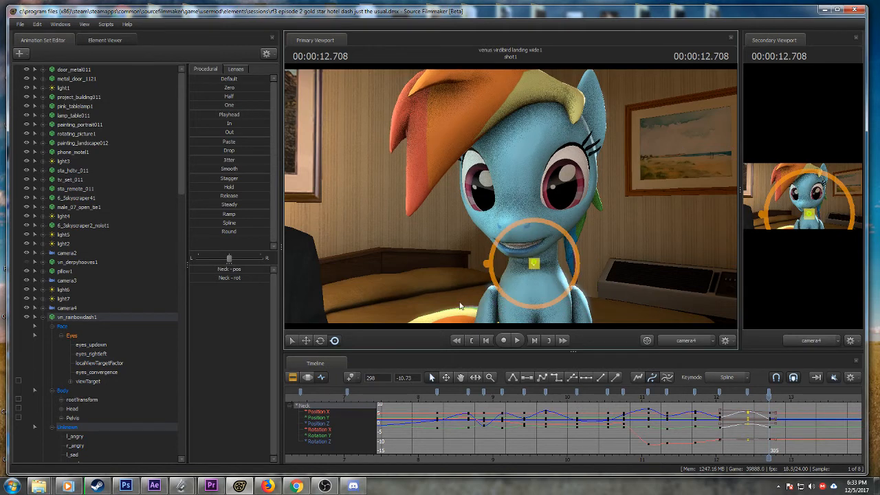
mouse_move(74, 485)
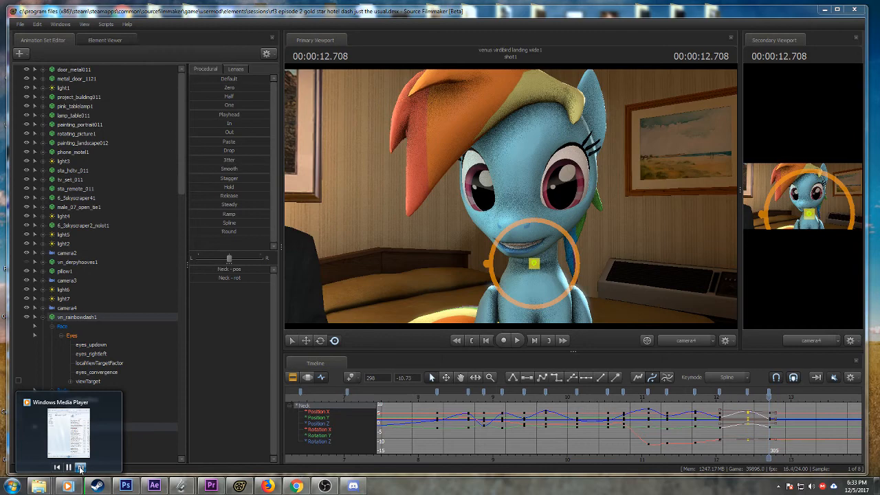
- Play the shot from 8.125 s to 15 s to review the extended neck movement
left_click(427, 399)
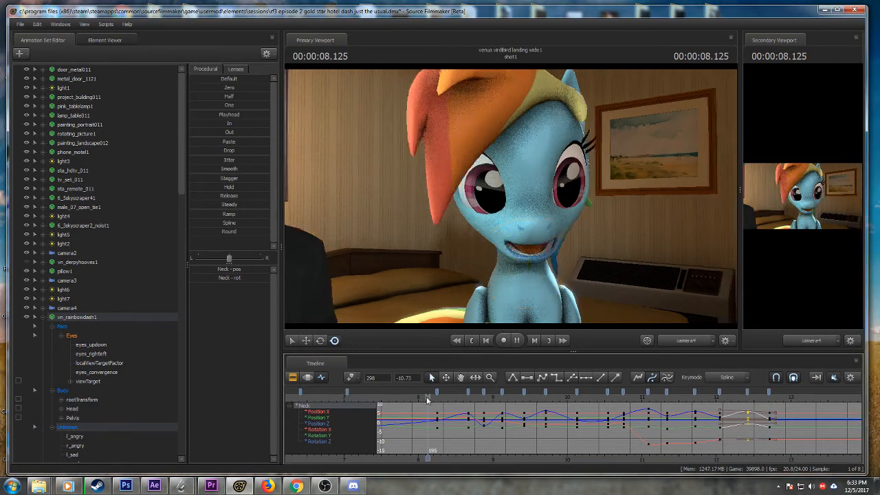
key("space")
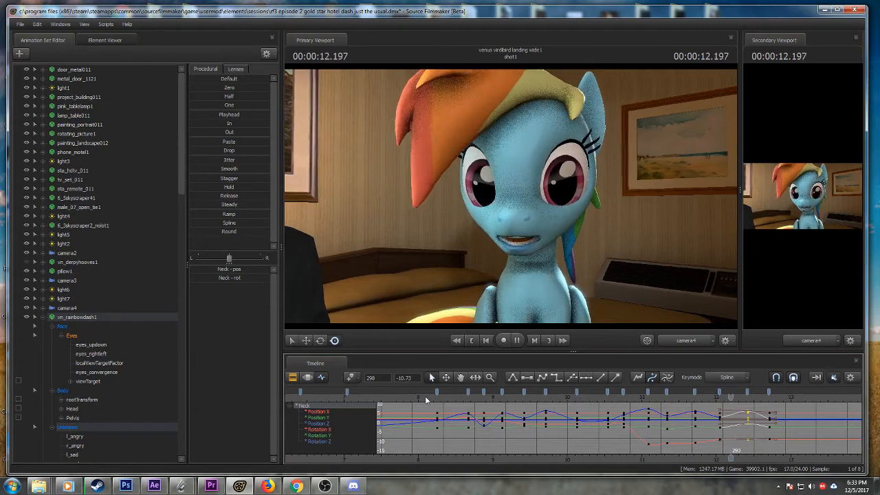
key("space")
middle_click_drag(775, 458, 644, 451)
scroll(595, 445, "down", 5)
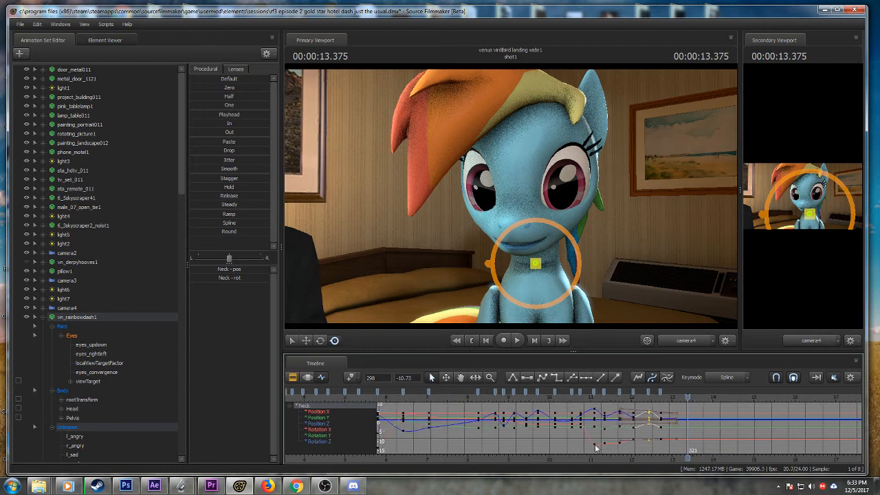
scroll(594, 445, "down", 2)
key("space")
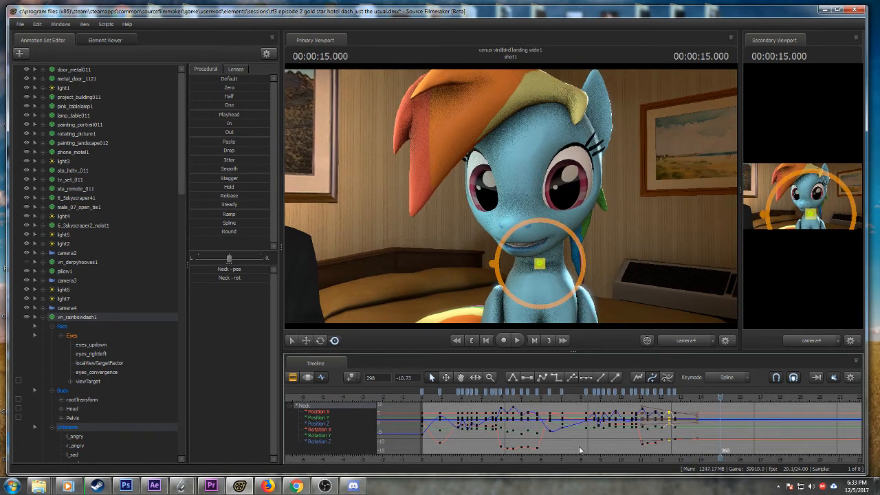
- Play the shot through to about 18.5 s, and replay the stretch from about 11.5 s to 13.5 s
scroll(538, 441, "up", 2)
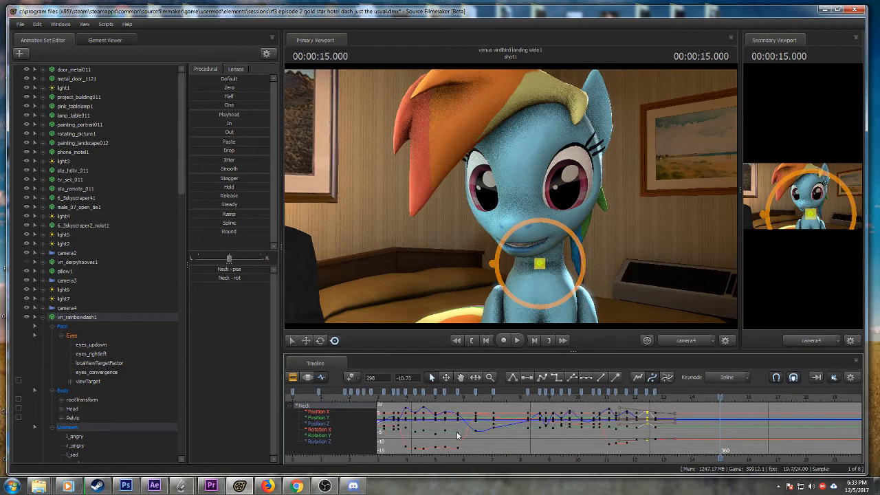
scroll(458, 434, "down", 2)
key("space")
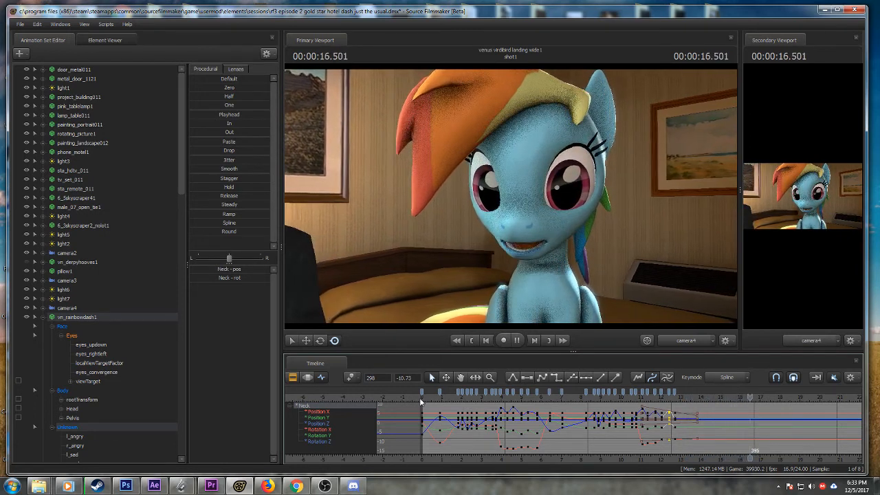
key("space")
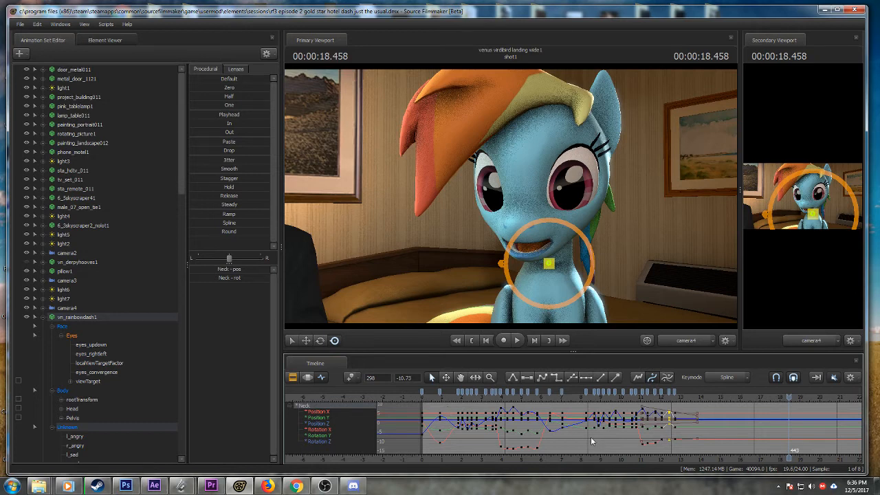
scroll(637, 458, "up", 2)
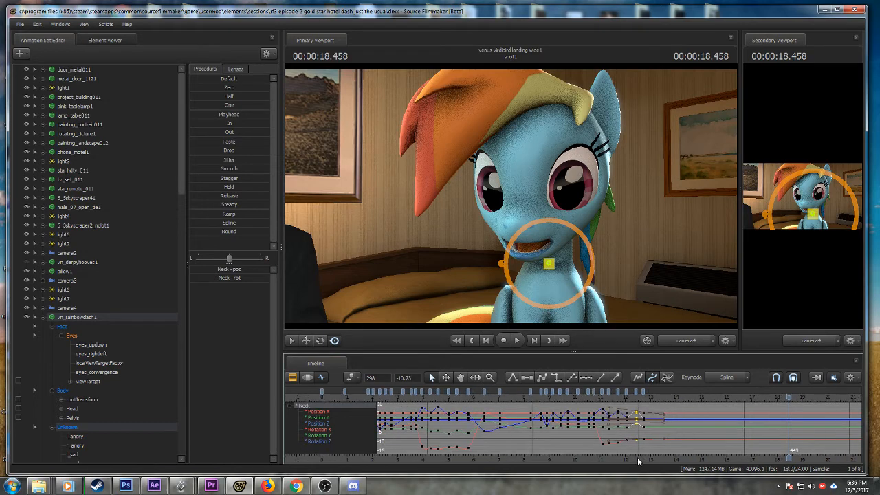
left_click_drag(638, 459, 648, 459)
left_click(631, 398)
key("space")
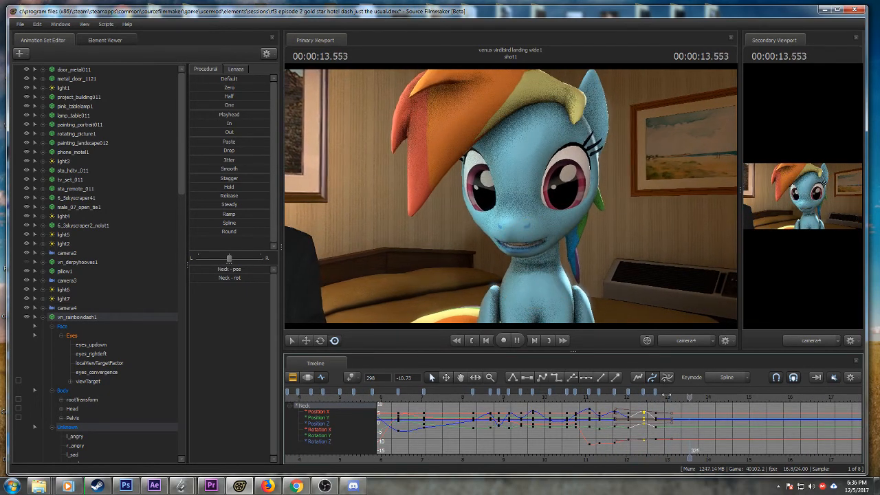
left_click(602, 398)
key("space")
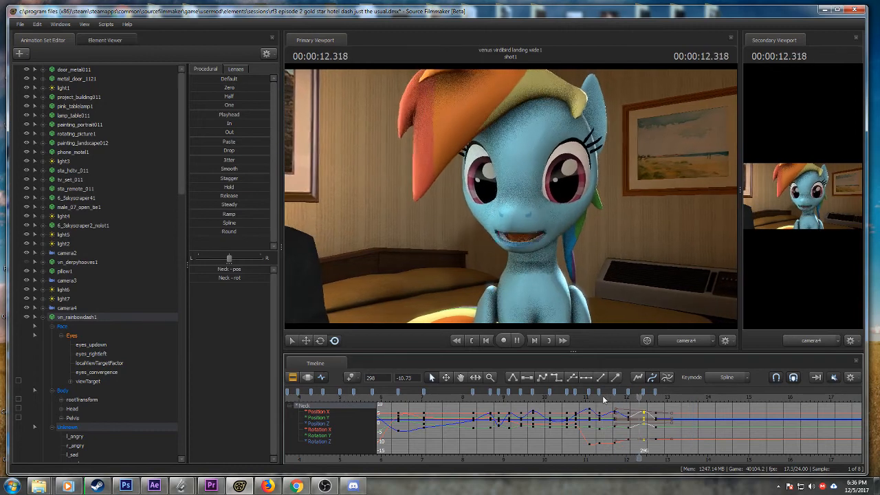
- Rotate the neck at 13.541 s to lower and tilt the head, and move the preceding neck keyframe to 12.875 s
key("space")
mouse_move(640, 399)
left_mouse_down()
mouse_move(688, 397)
mouse_move(656, 399)
left_mouse_up()
key("space")
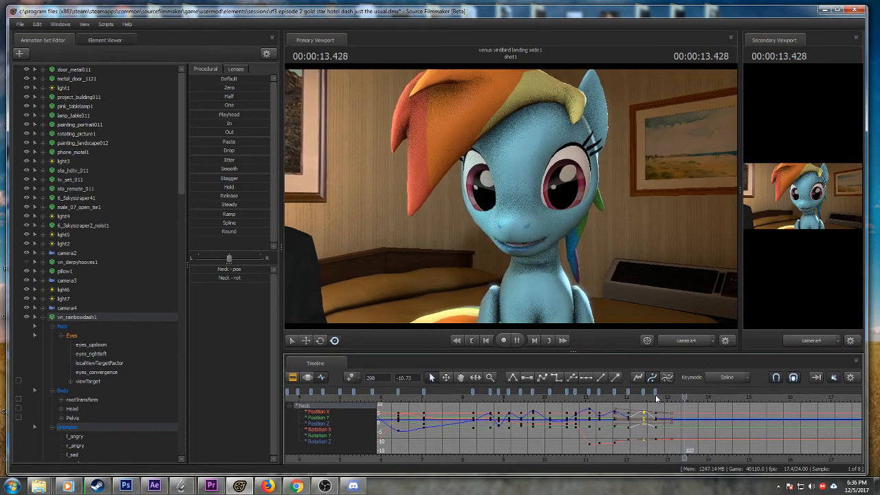
left_click_drag(521, 285, 521, 287)
left_click(647, 398)
key("space")
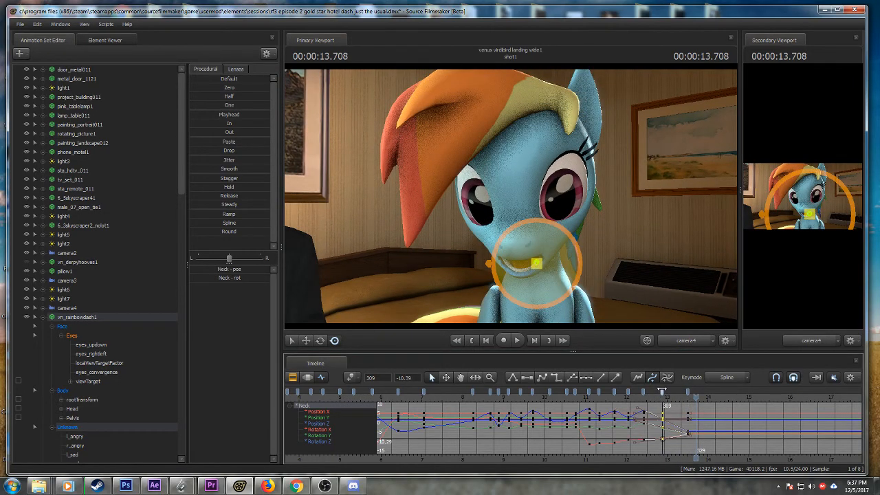
- Move the neck keyframe at 13.541 s earlier to 13.458 s, and play back the new timing
left_click(637, 397)
key("space")
key("space")
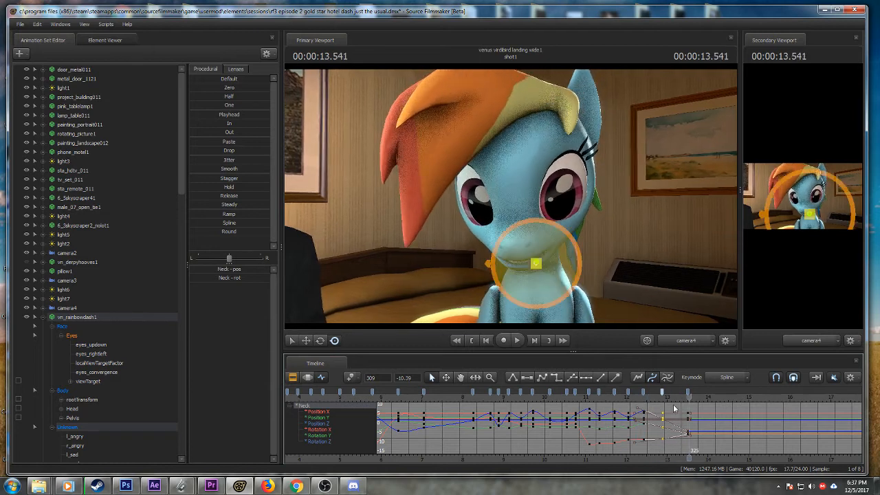
scroll(688, 399, "up", 2)
mouse_move(688, 397)
left_mouse_down()
mouse_move(676, 397)
mouse_move(685, 396)
left_mouse_up()
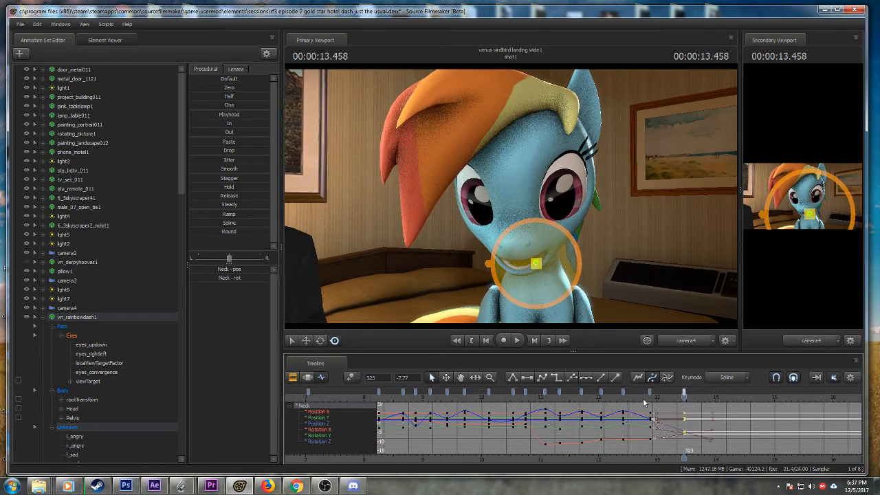
key("space")
key("space")
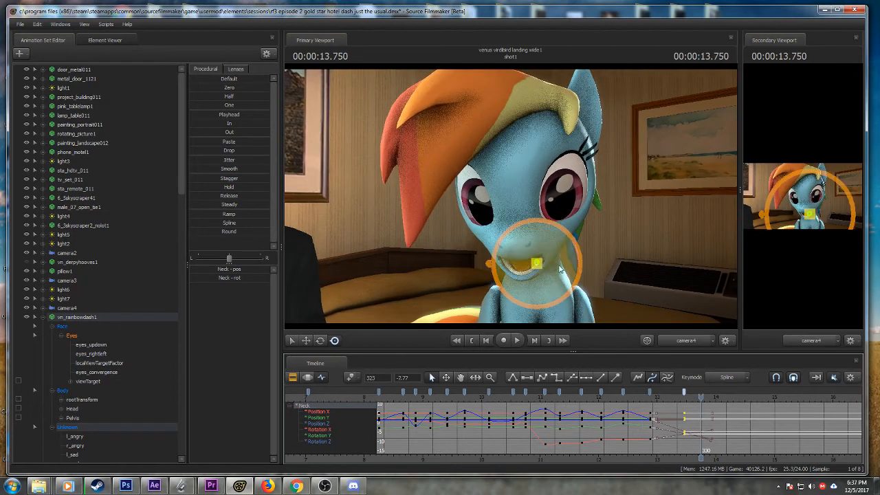
- Rotate the neck at 13.750 s to lift the head, and play back the move
left_click_drag(535, 259, 526, 238)
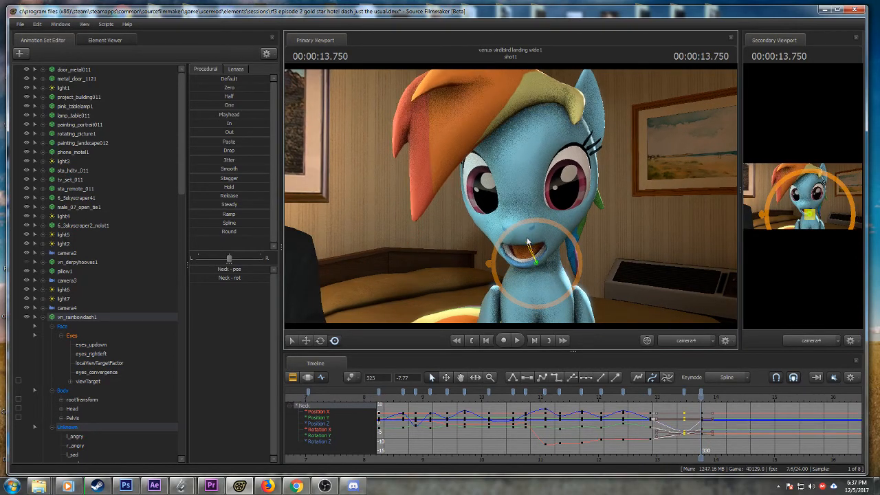
left_click(673, 397)
key("space")
key("space")
key("space")
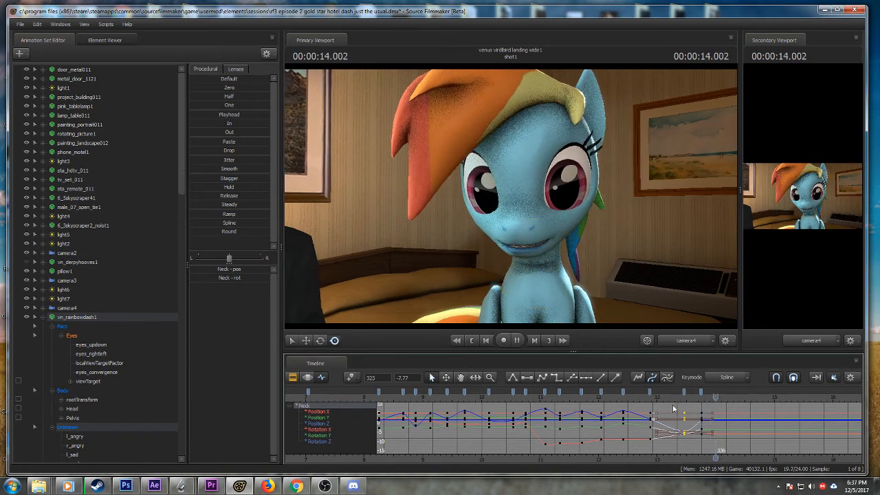
key("space")
- Rotate the neck at 14.125 s to lower the head, and save the session
left_click_drag(526, 243, 526, 242)
scroll(626, 420, "down", 3)
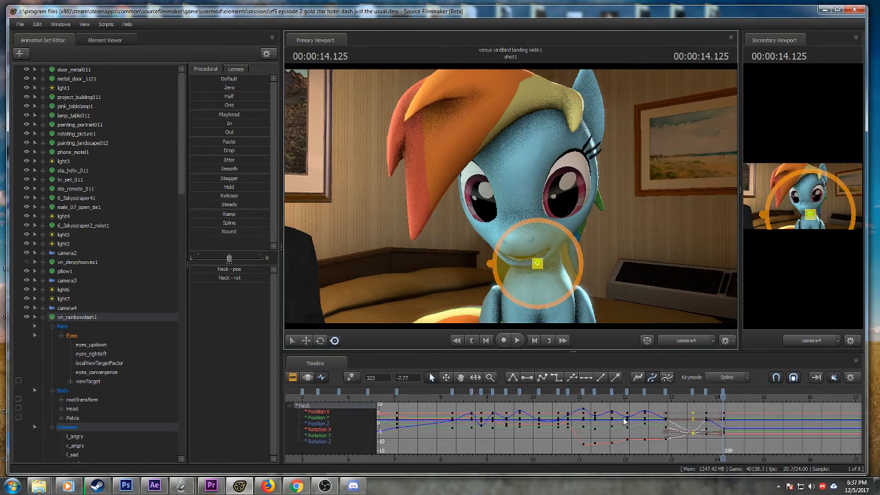
scroll(625, 422, "down", 2)
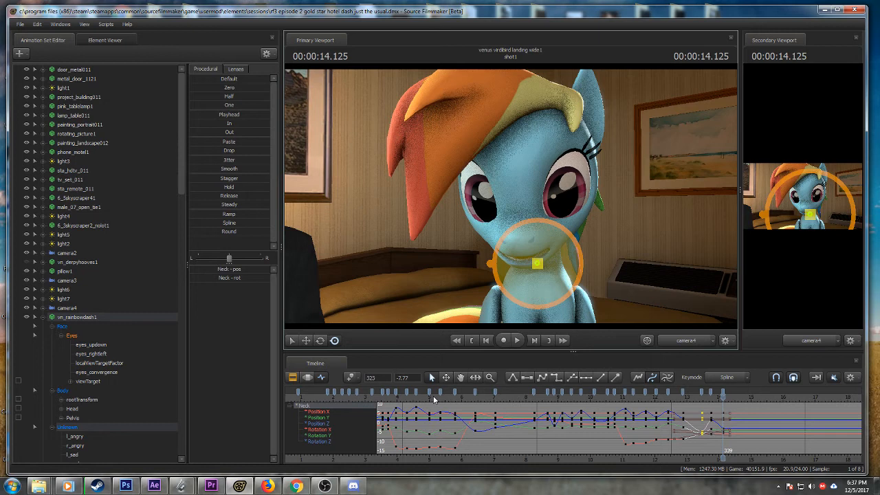
scroll(591, 439, "up", 2)
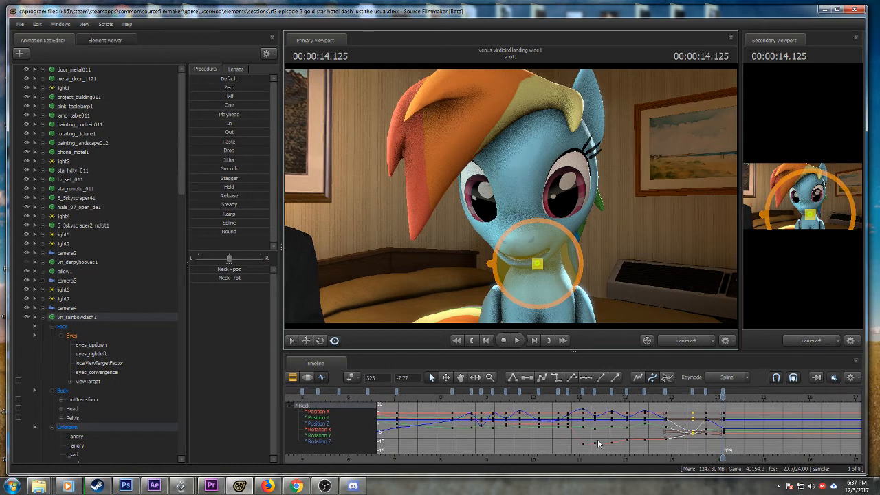
- Play back the neck movement between about 12.7 s and 14 s to check the head nods
left_click(669, 399)
key("space")
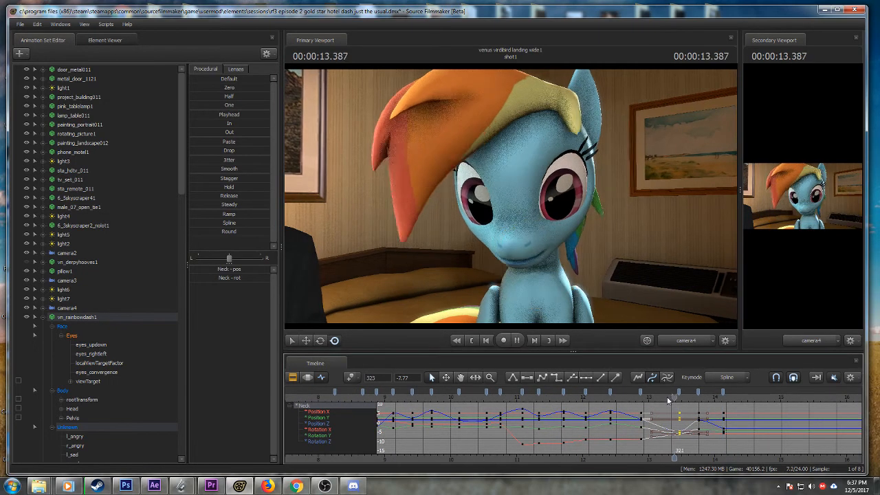
key("space")
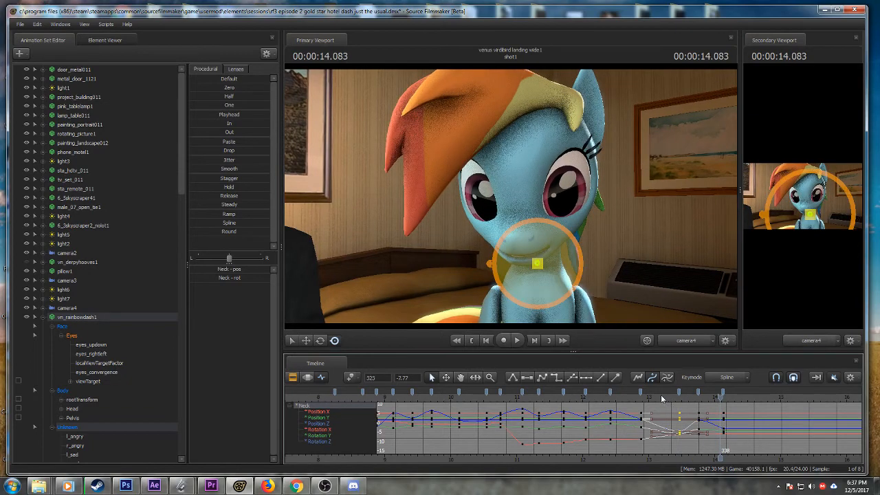
left_click(632, 395)
key("space")
key("space")
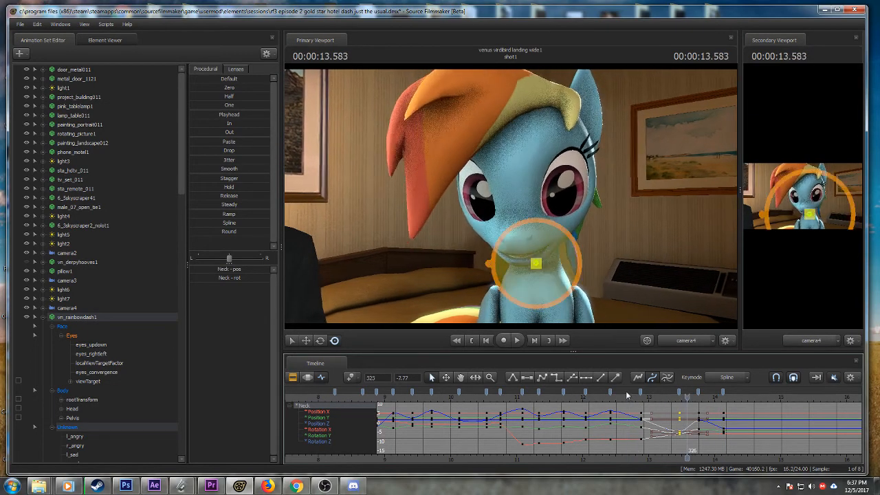
- Keyframe eyes_updown and eyes_rightleft at 10.708 s, and shift eyes_rightleft slightly toward the left at 11.041 s
scroll(548, 400, "down", 1)
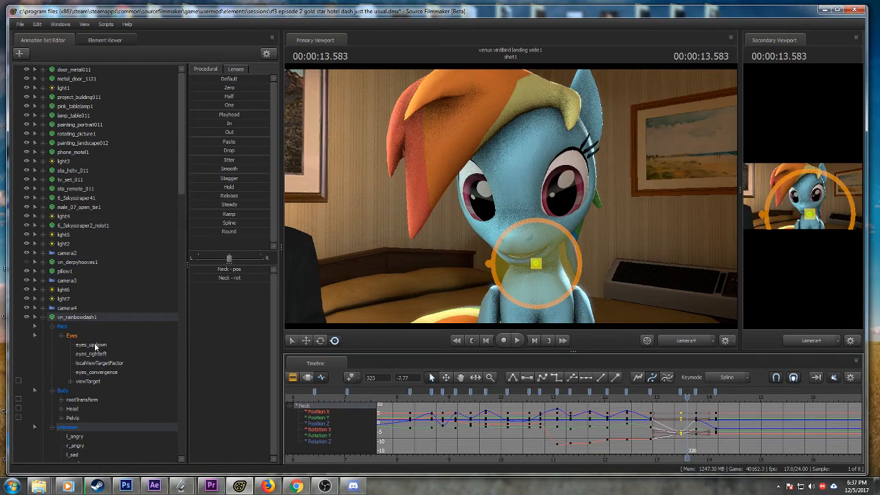
left_click_drag(92, 345, 92, 354)
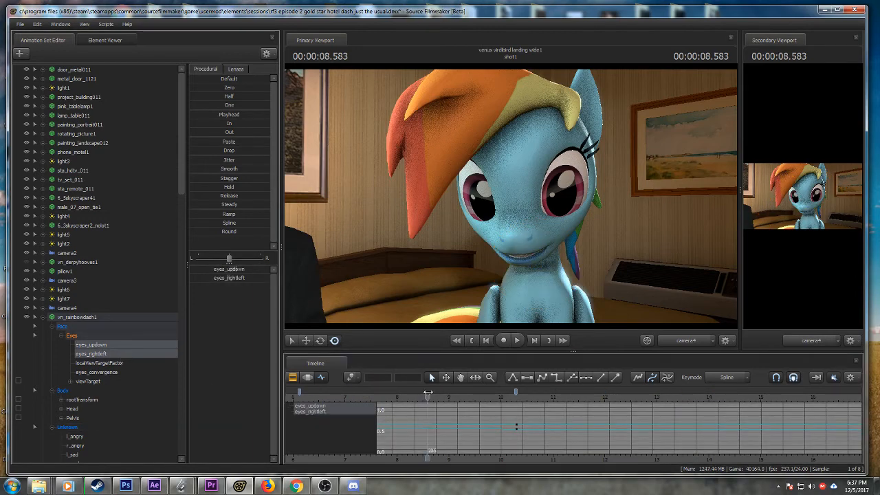
key("space")
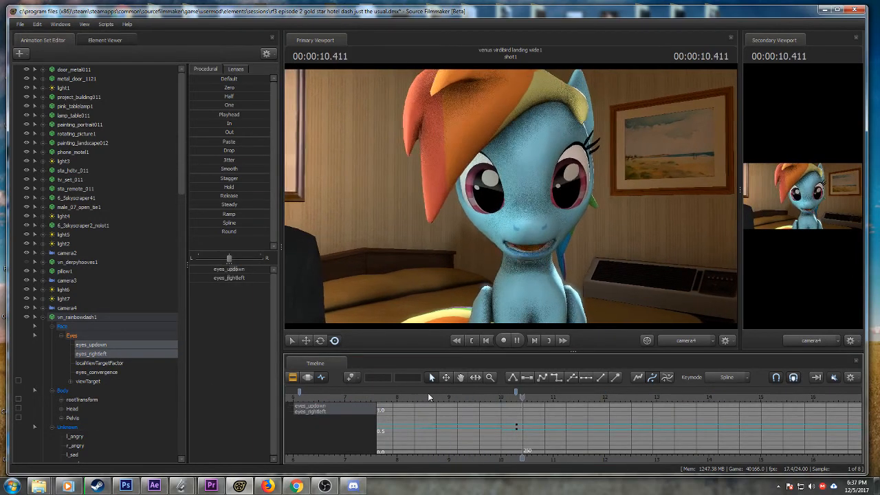
key("space")
scroll(502, 416, "up", 2)
left_click_drag(529, 398, 552, 397)
left_click(348, 379)
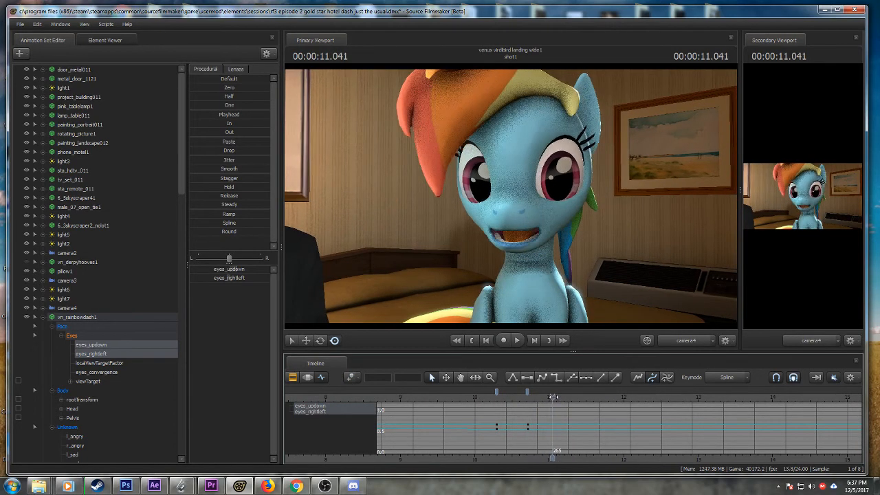
mouse_move(233, 278)
left_mouse_down()
mouse_move(240, 278)
mouse_move(227, 271)
mouse_move(227, 279)
left_mouse_up()
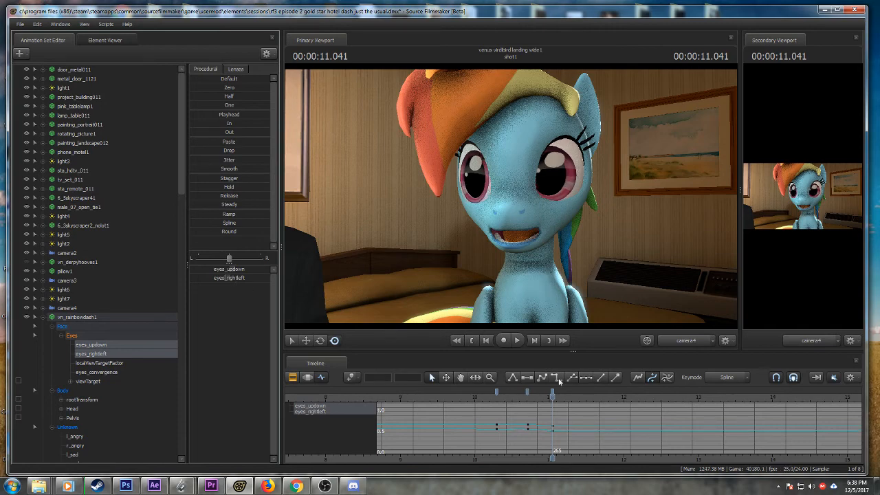
- Play back the gaze shift from about 10.6 s, check the eyes at 12.708 s, and save the session
left_click(521, 398)
key("space")
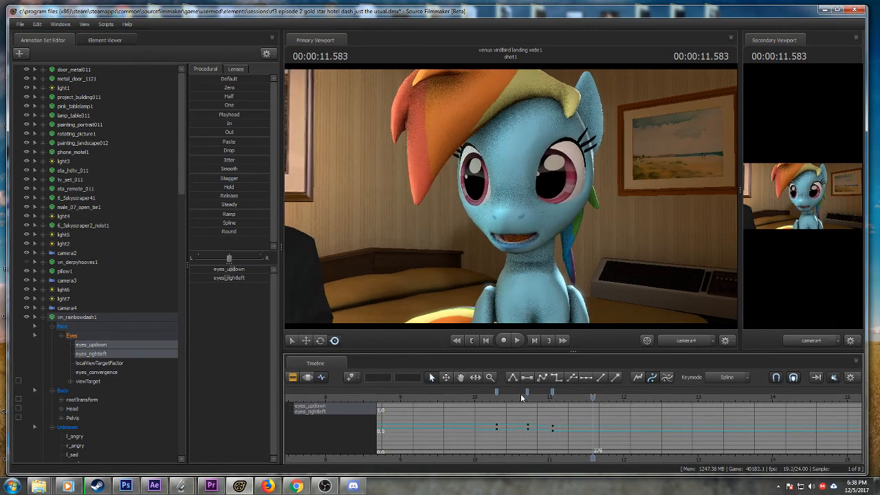
key("space")
left_click(685, 397)
mouse_move(685, 397)
left_mouse_down()
mouse_move(671, 397)
mouse_move(699, 397)
mouse_move(676, 396)
left_mouse_up()
key("ctrl+s")
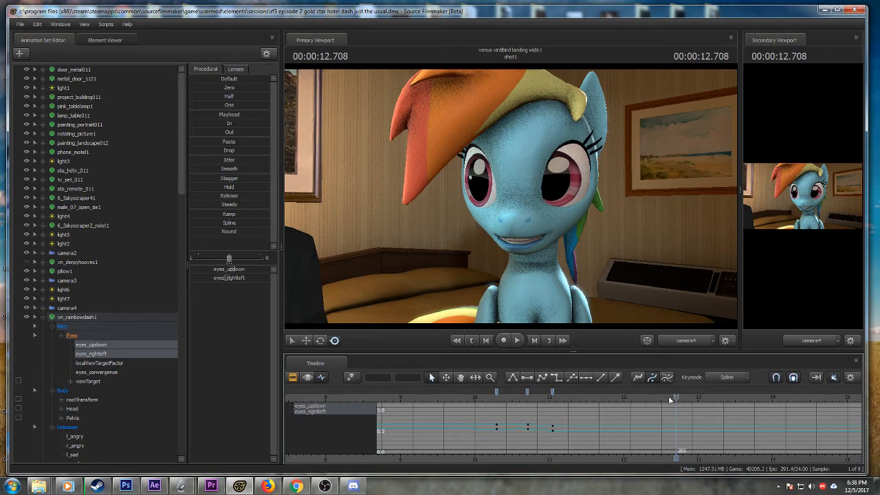
- Replay the eye movement from about 10 s to 13.3 s to judge the gaze against the dialogue
left_click(484, 396)
key("space")
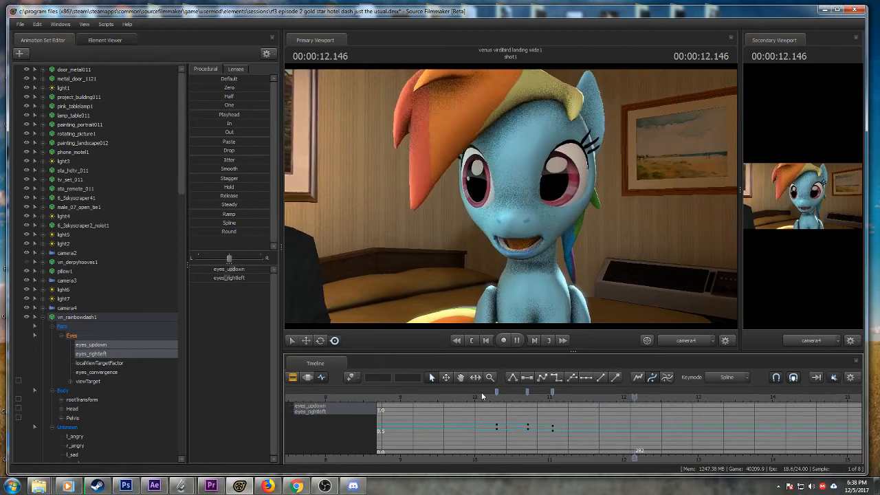
key("space")
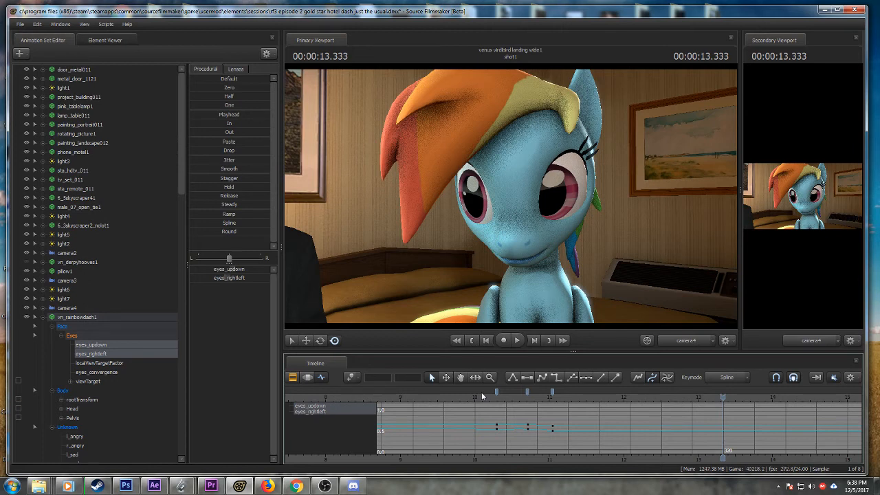
left_click(474, 396)
key("space")
key("space")
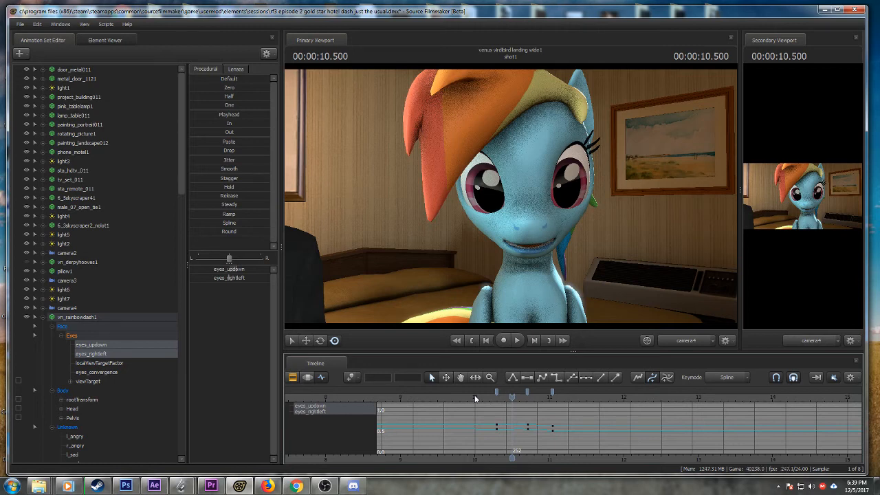
left_click(490, 395)
key("space")
scroll(497, 428, "down", 5)
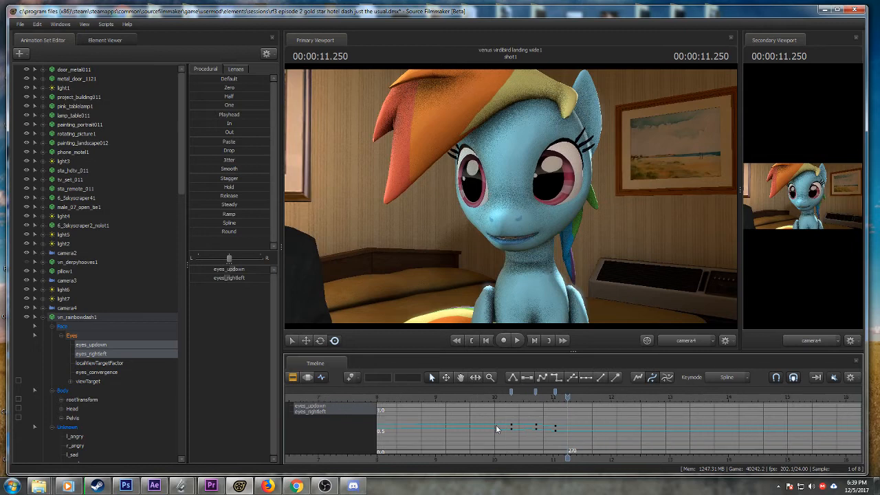
scroll(495, 425, "down", 3)
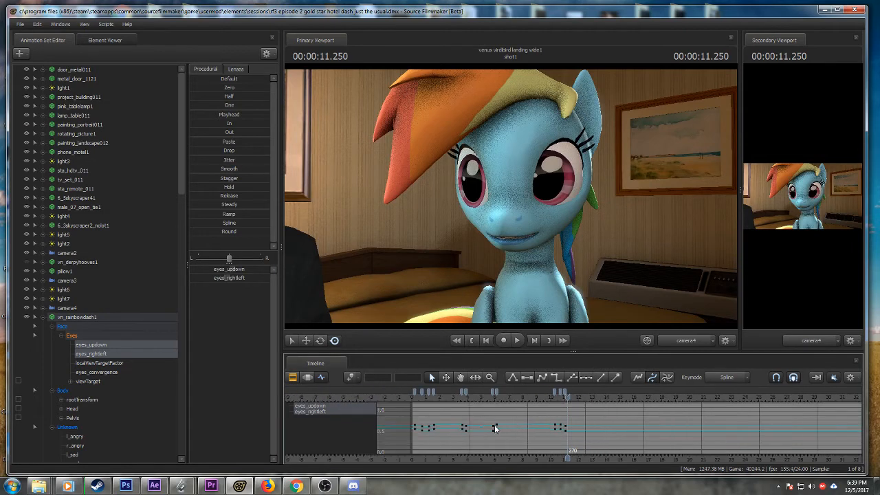
- Play the shot from its start to review the eyes and neck together, and save the session
left_click(446, 401)
key("space")
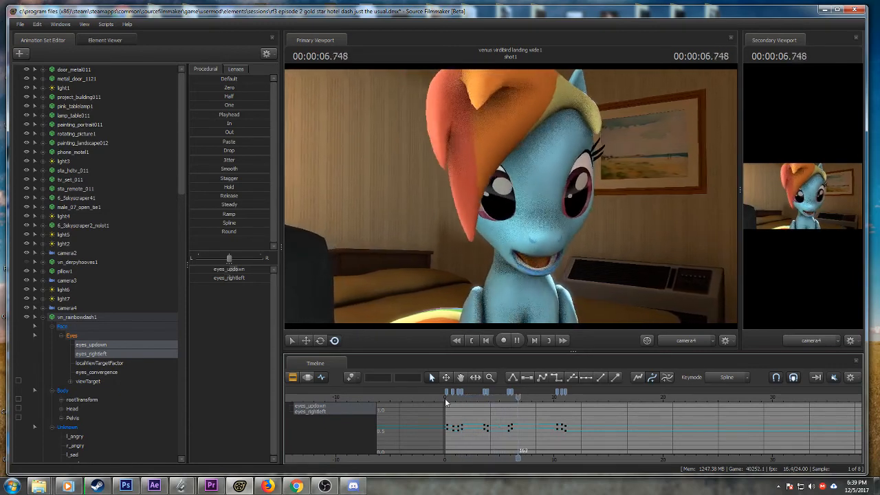
key("space")
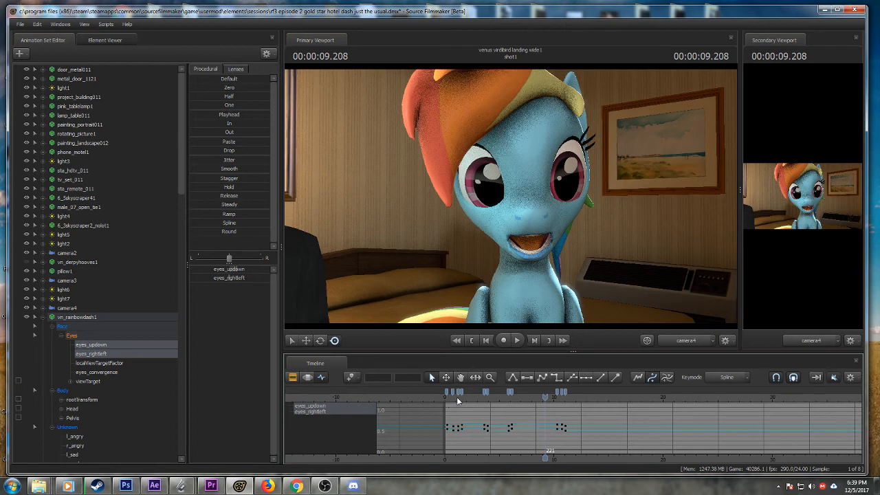
key("ctrl+s")
key("space")
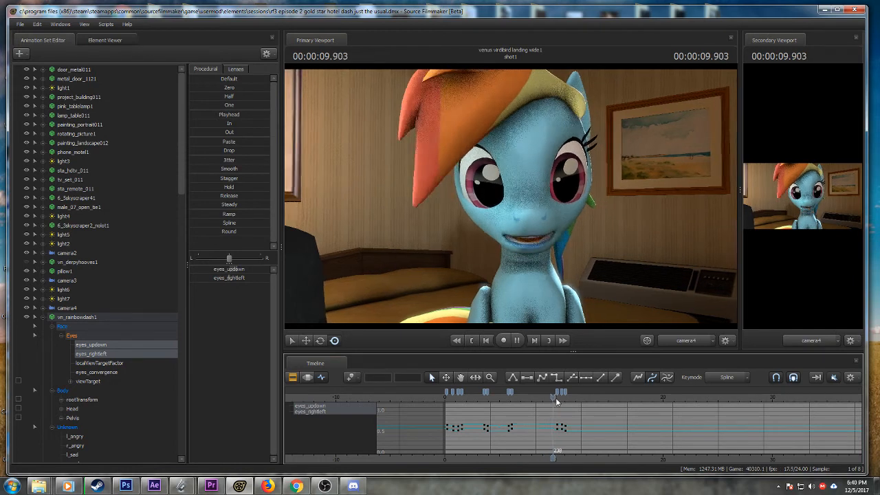
key("space")
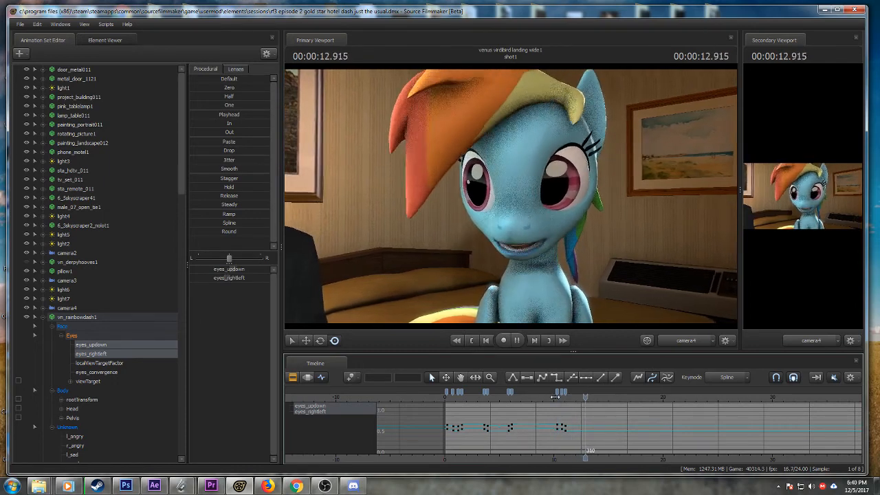
- Replay the whole shot from 0 s to about 15.9 s, pausing along the way, to check gaze and head timing
key("space")
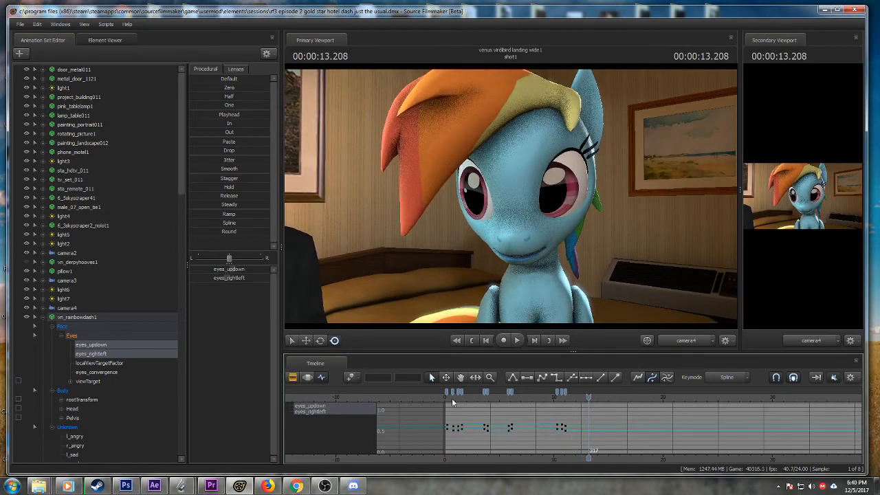
left_click(444, 397)
key("space")
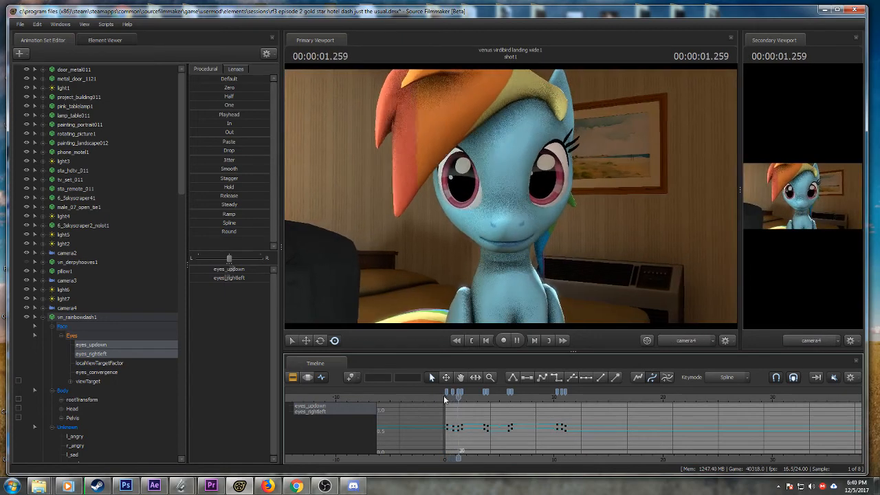
key("space")
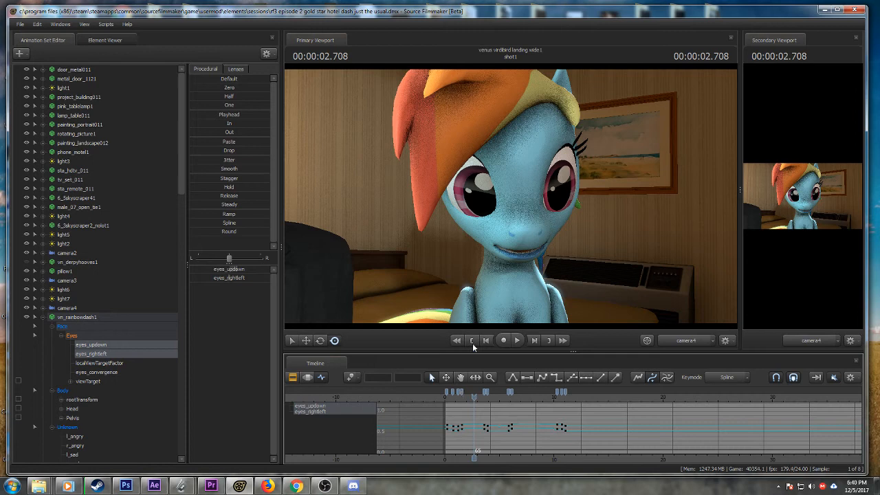
key("space")
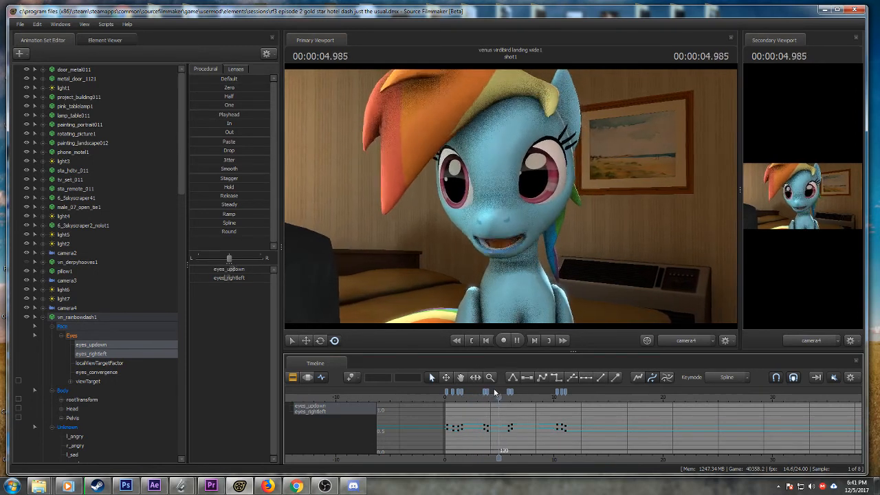
key("space")
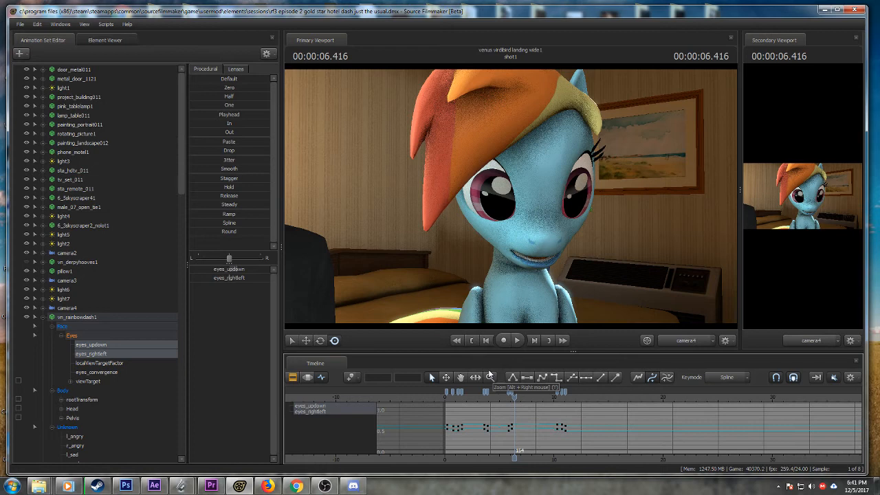
key("space")
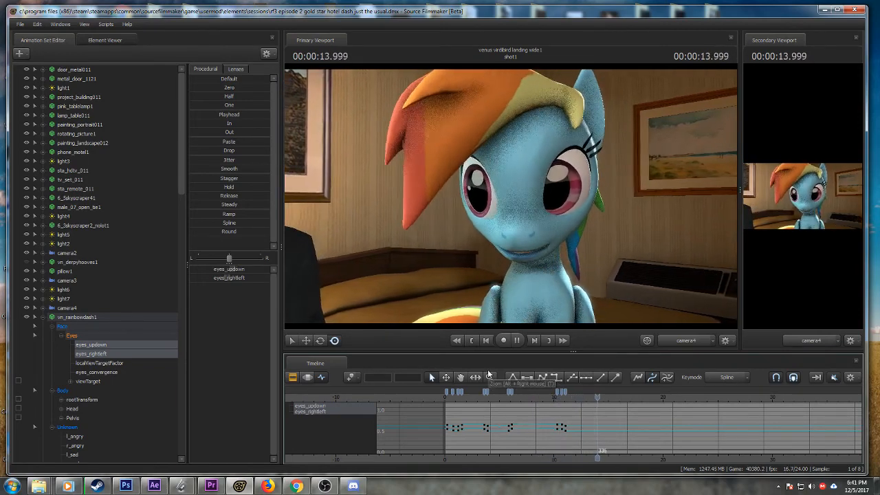
key("space")
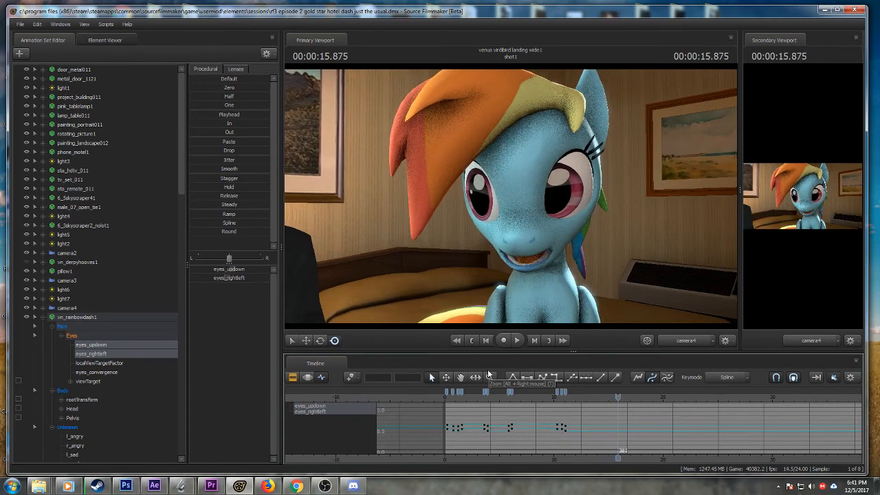
- Select the Neck control and play from about 10.5 s to 14.2 s to examine the head motion near the end of the line
scroll(640, 413, "up", 2)
left_click(534, 397)
key("space")
key("space")
left_click(528, 266)
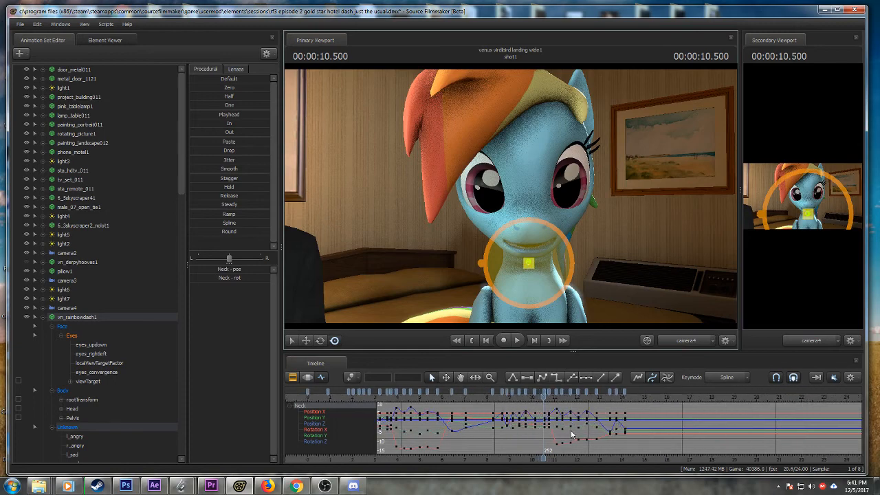
key("space")
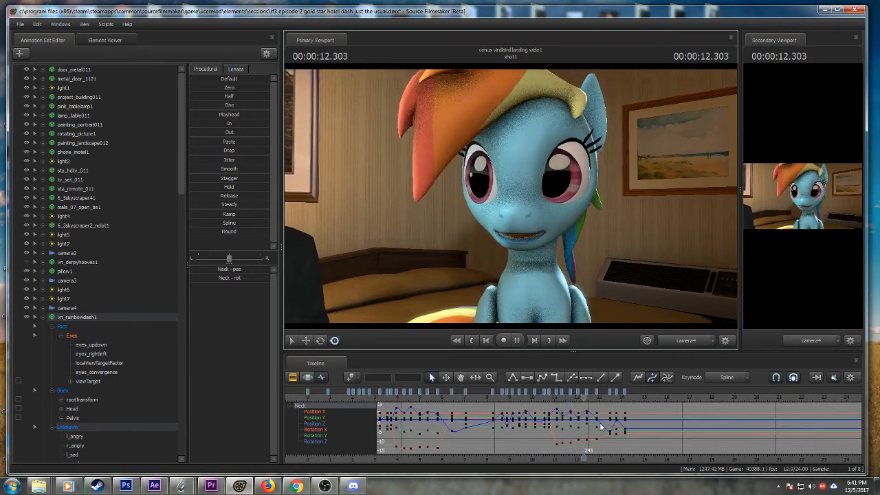
key("space")
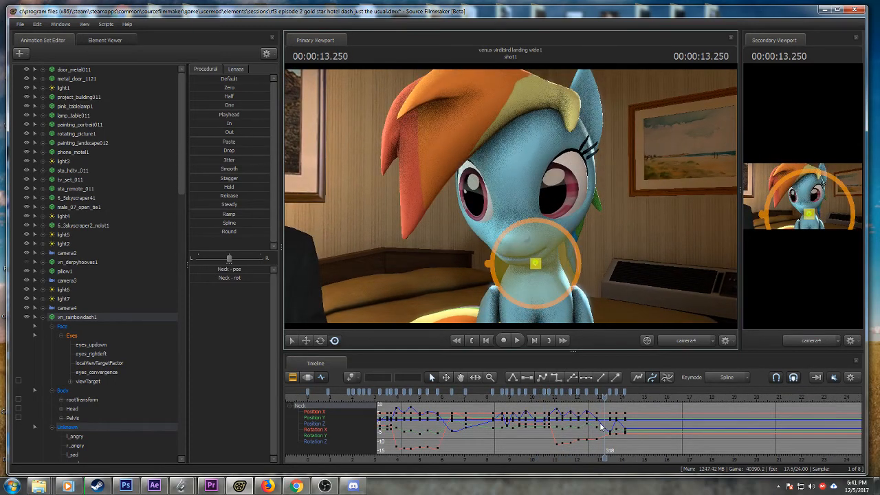
key("space")
key("space")
key("space")
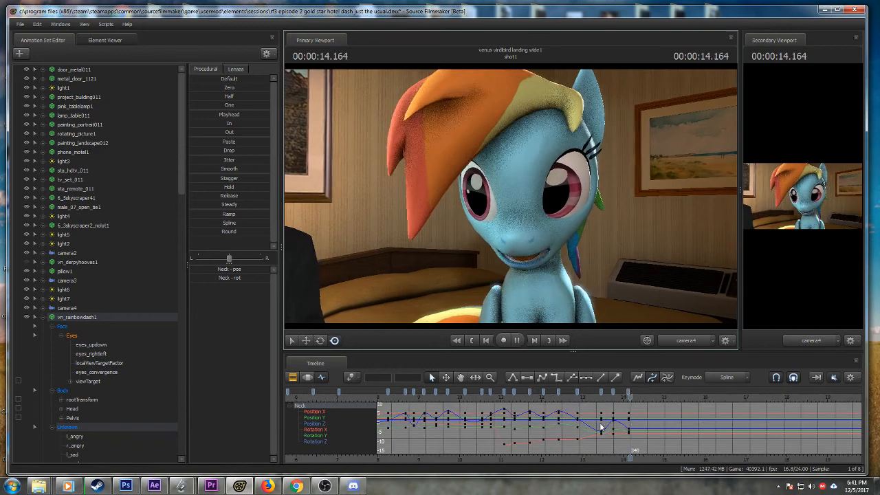
key("space")
- Select the neck keyframes at frame 323, replay the movement around them, and save the session
left_click(602, 393)
left_click(592, 397)
key("space")
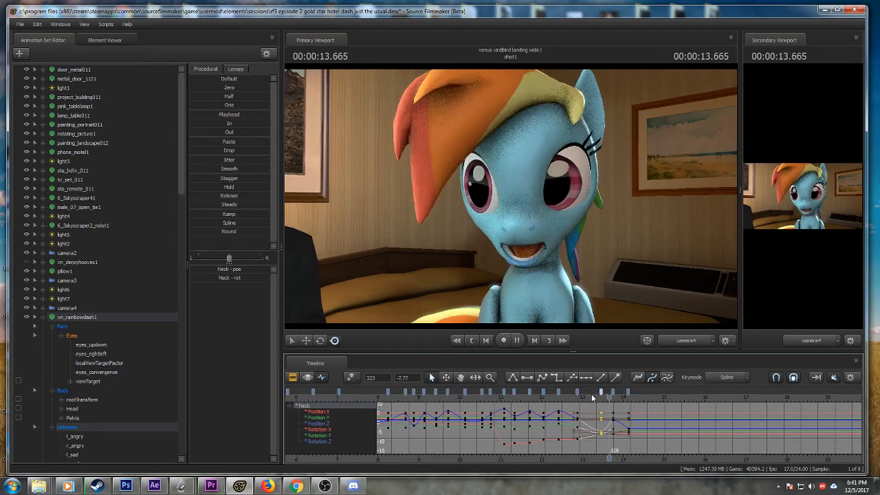
key("space")
left_click(592, 397)
left_click(601, 396)
key("ctrl+s")
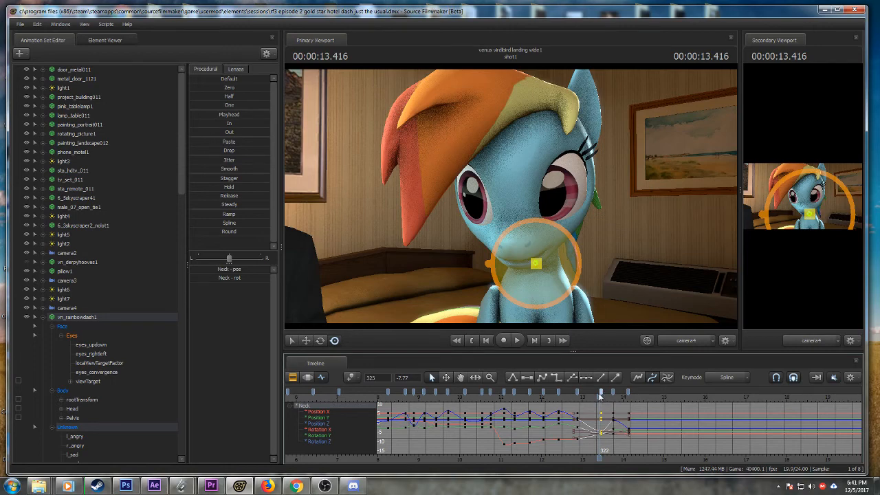
- Check the timing again and move the selected neck keyframes earlier, to frame 318
left_click(579, 398)
key("space")
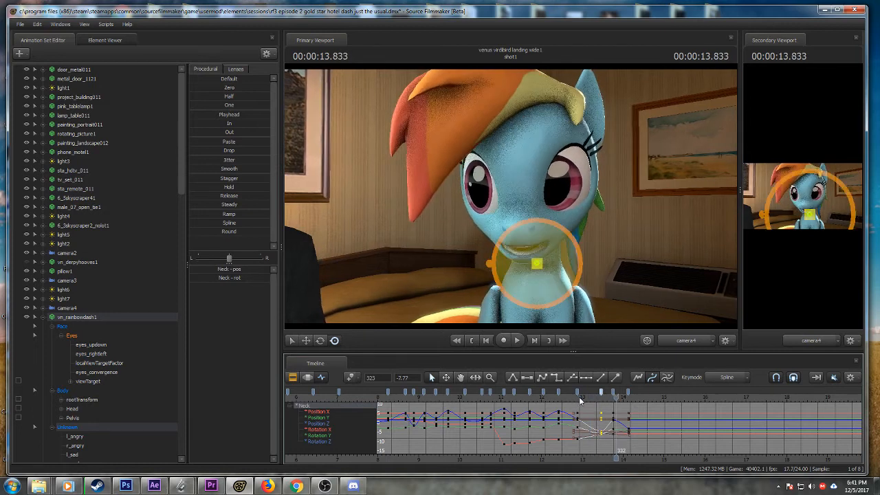
mouse_move(573, 398)
left_mouse_down()
mouse_move(560, 398)
mouse_move(592, 398)
mouse_move(582, 392)
left_mouse_up()
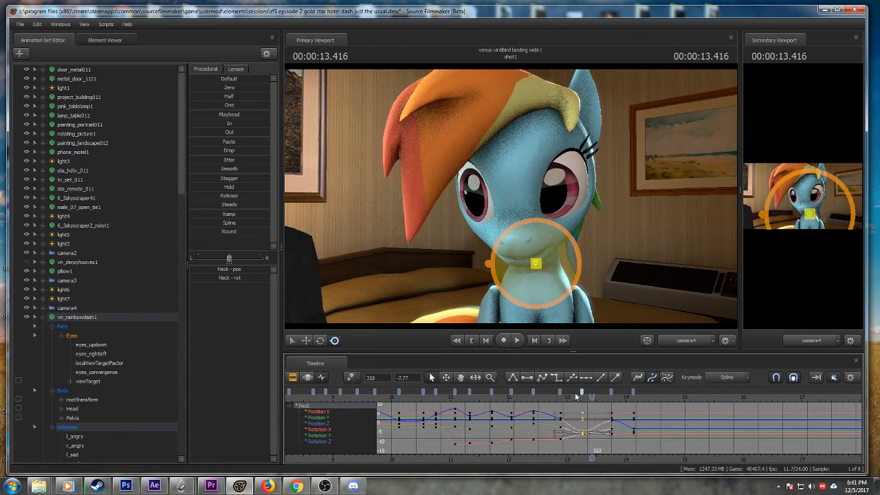
- Delete the last two sets of neck keyframes, at frame 330 and at about 14.1 s
left_click(611, 392)
left_click(633, 396)
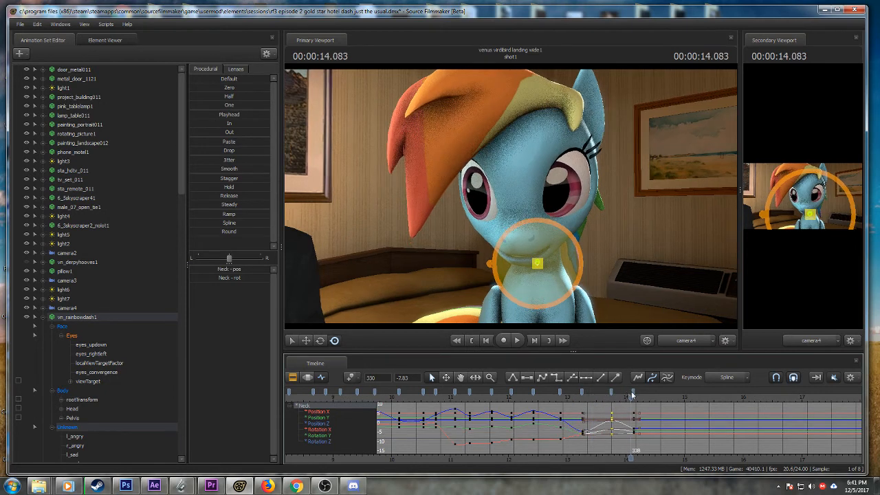
left_click(634, 392)
left_click(613, 392, "shift")
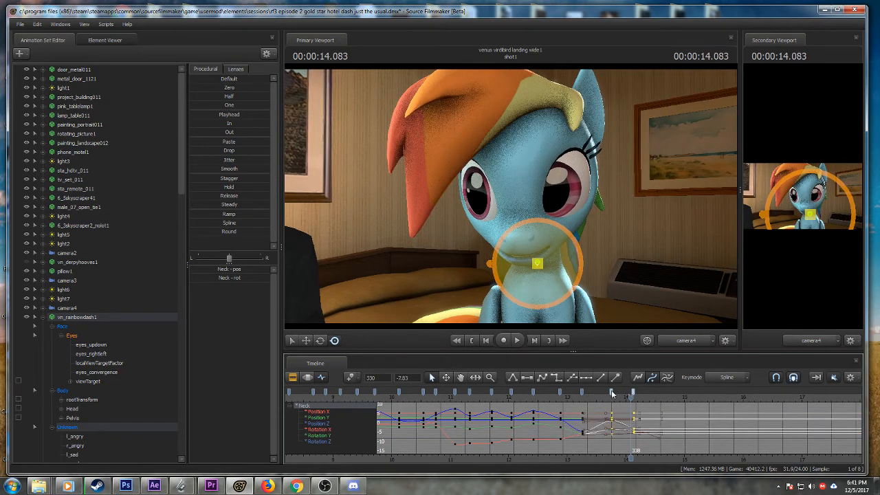
- Rotate the neck at 13.250 s so the lowered head lifts upright, and replay the change
left_click(544, 396)
key("space")
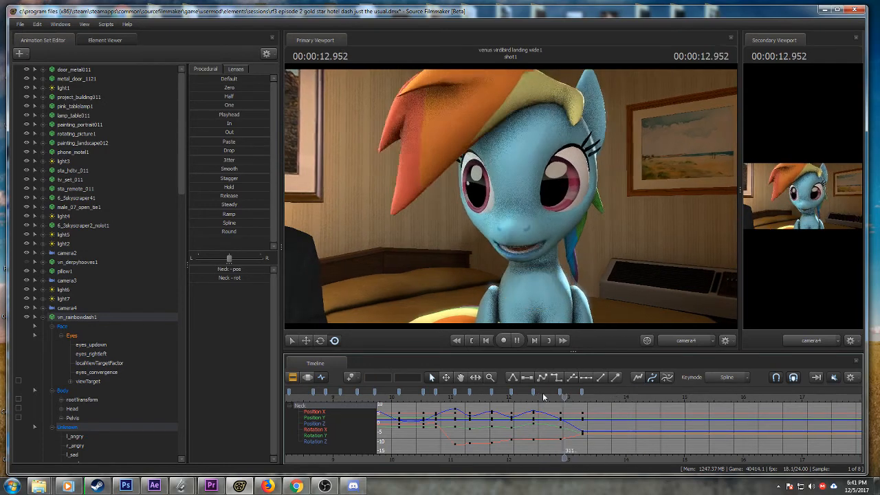
key("space")
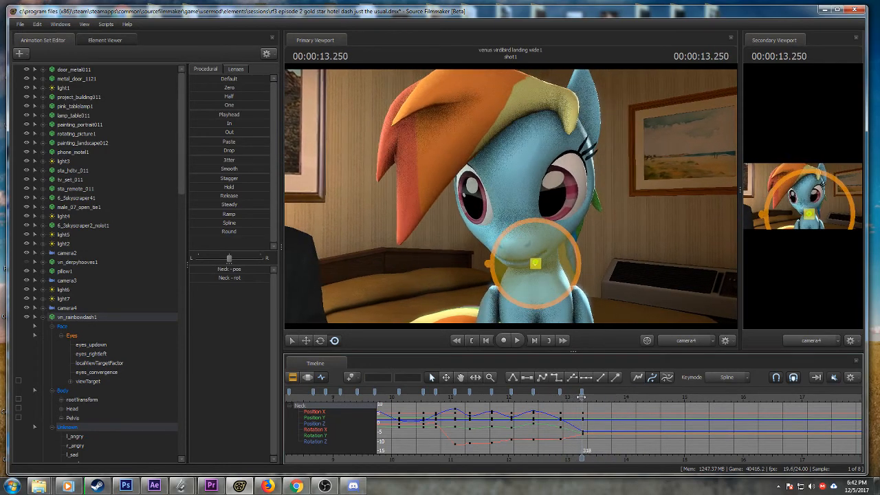
left_click_drag(533, 221, 519, 238)
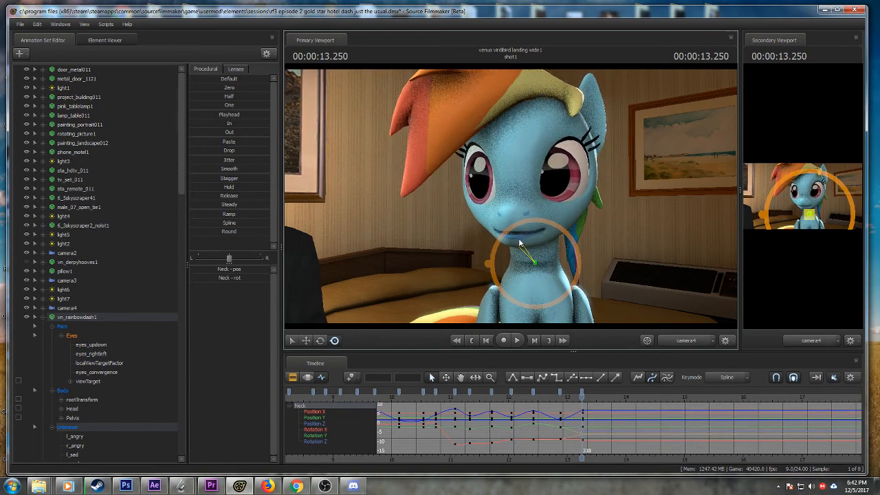
left_click(548, 397)
key("space")
key("space")
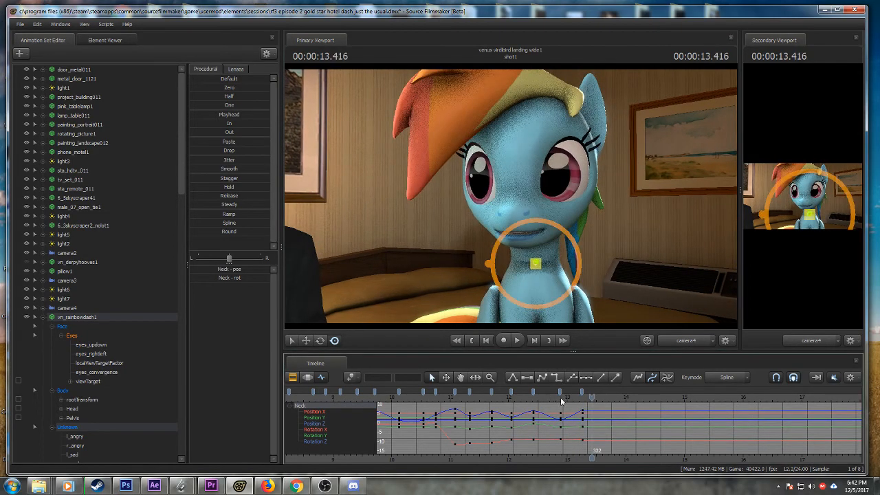
- Review the motion around 12.8 s and keyframe the neck at 13.833 s, turning the head toward the picture's right side and lowering it
left_click(599, 397)
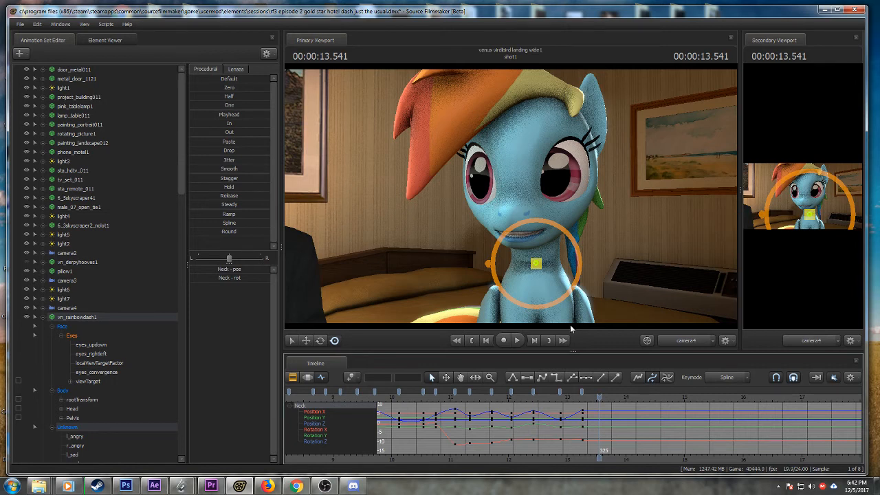
left_click(560, 398)
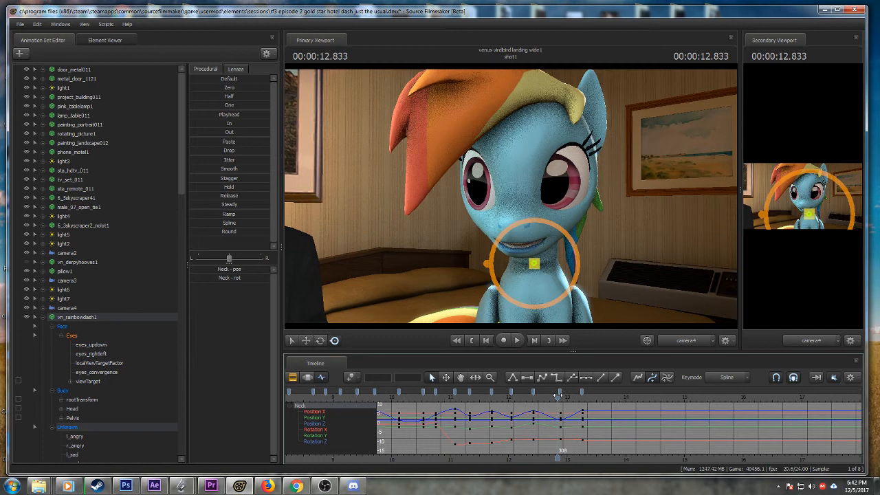
scroll(570, 432, "up", 5)
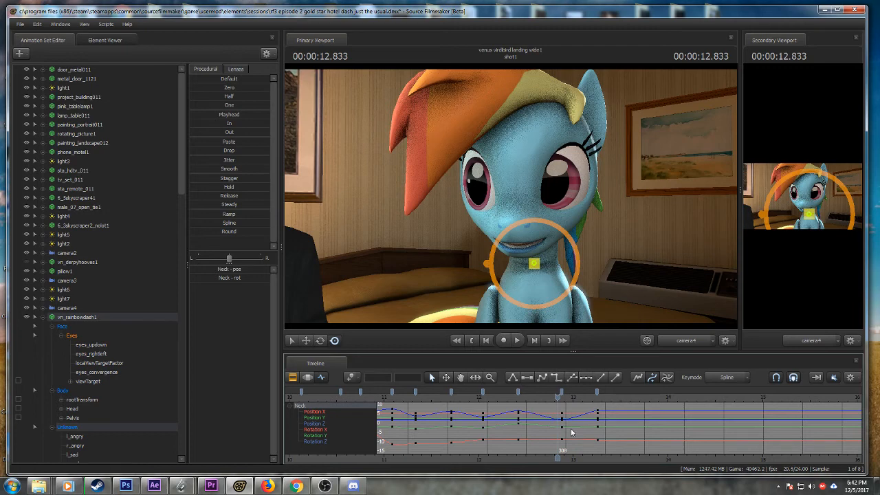
left_click(543, 398)
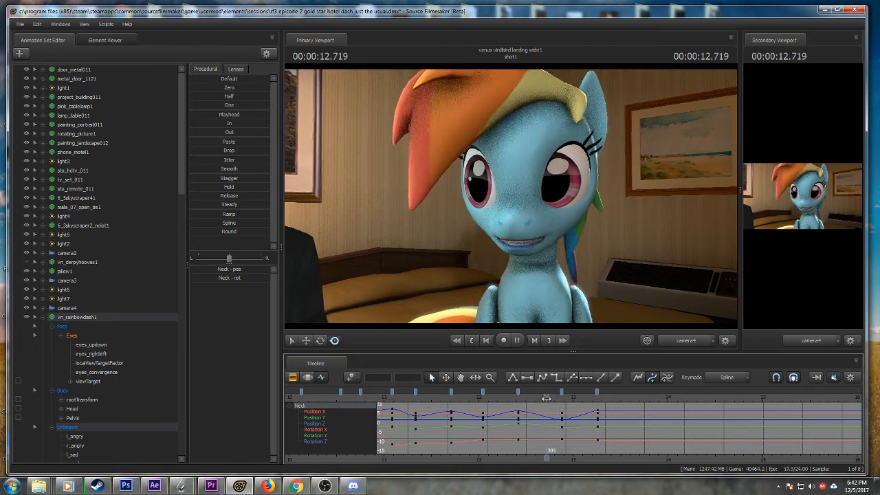
key("space")
left_click(597, 394)
key("space")
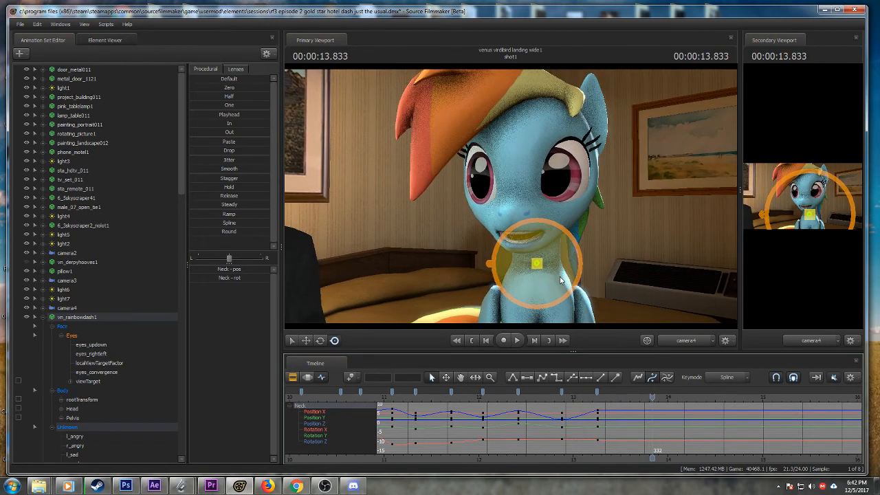
left_click_drag(559, 278, 563, 288)
- Replay the head turn and move the neck keyframes at 13.250 s to frame 320
key("space")
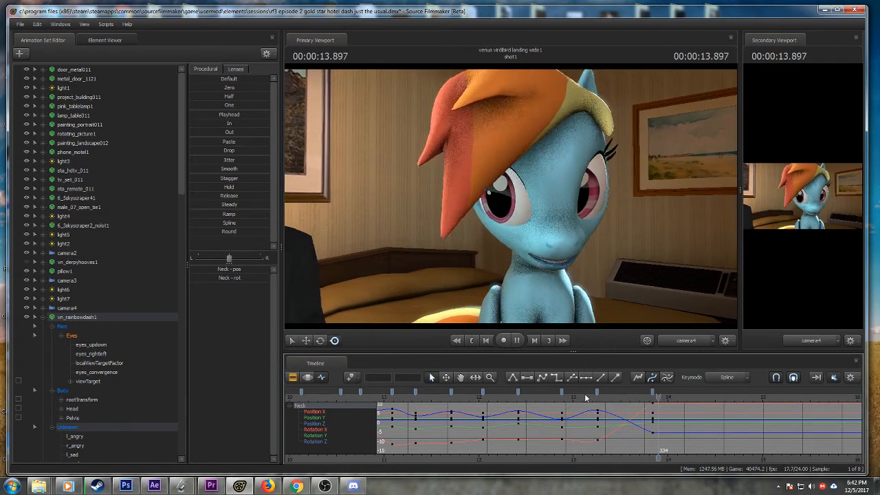
key("space")
left_click(581, 397)
key("space")
key("space")
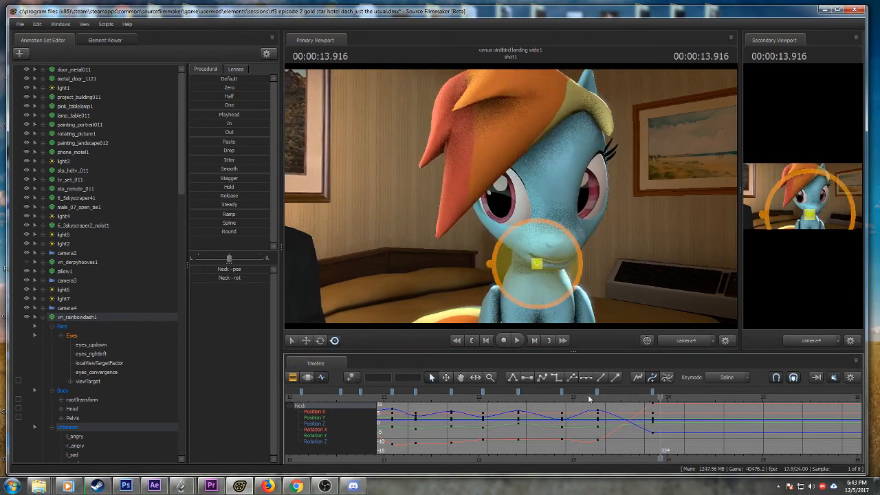
left_click_drag(602, 390, 605, 392)
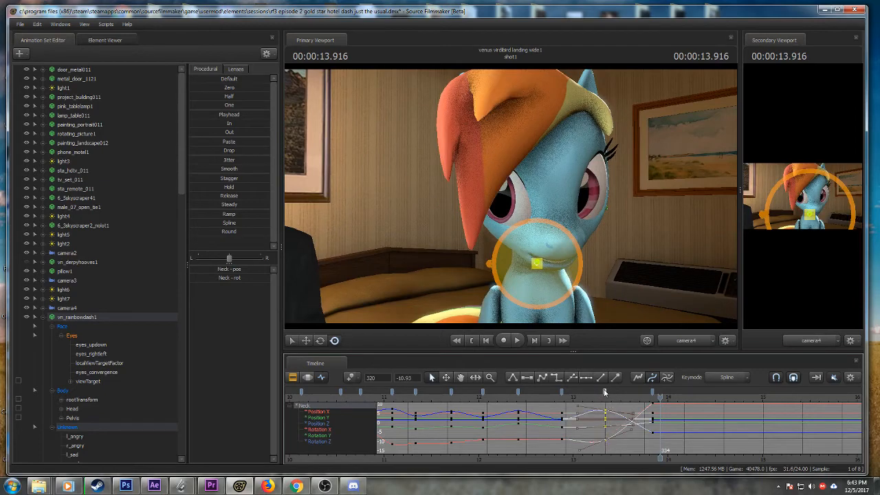
- Play from about 12.9 s to 14.3 s to check the retimed head turn, and save the session
left_click(560, 397)
key("space")
key("space")
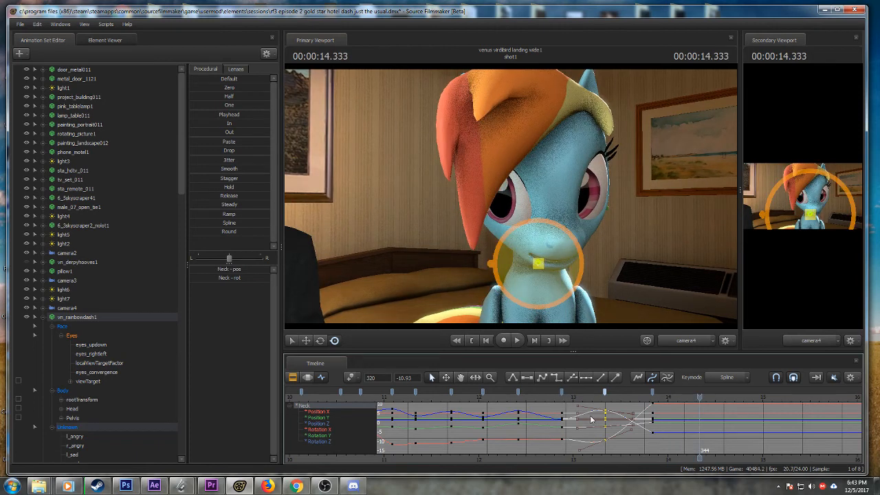
key("ctrl+s")
- Play up to 14.208 s and keyframe a slight neck rotation there
left_click(551, 398)
key("space")
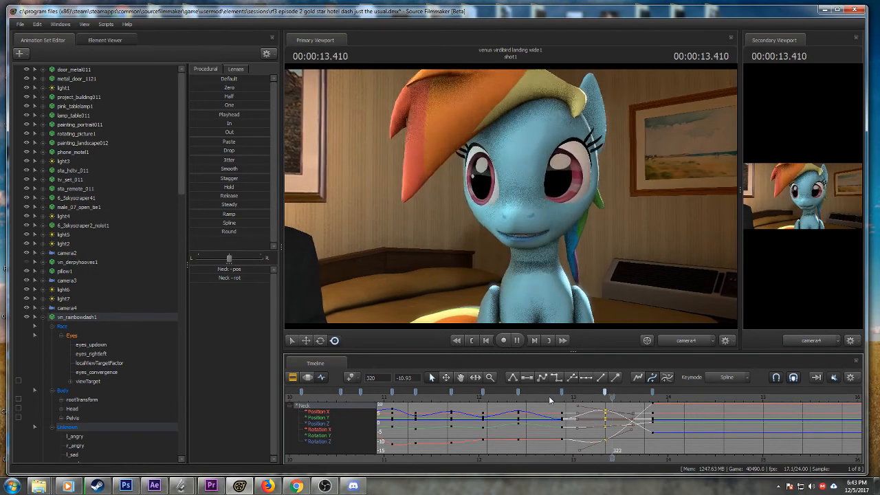
left_click_drag(539, 260, 543, 241)
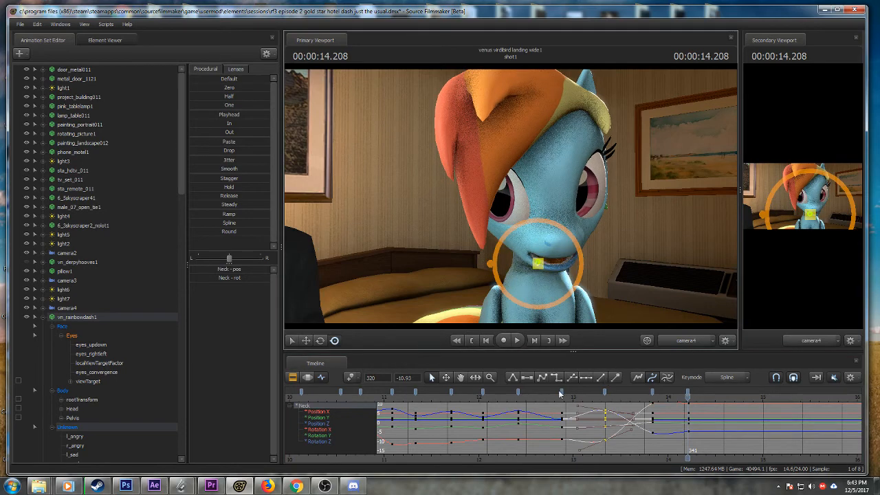
- Replay the turned head pose and keyframe another small neck rotation at about 14.5 s
left_click(553, 396)
key("space")
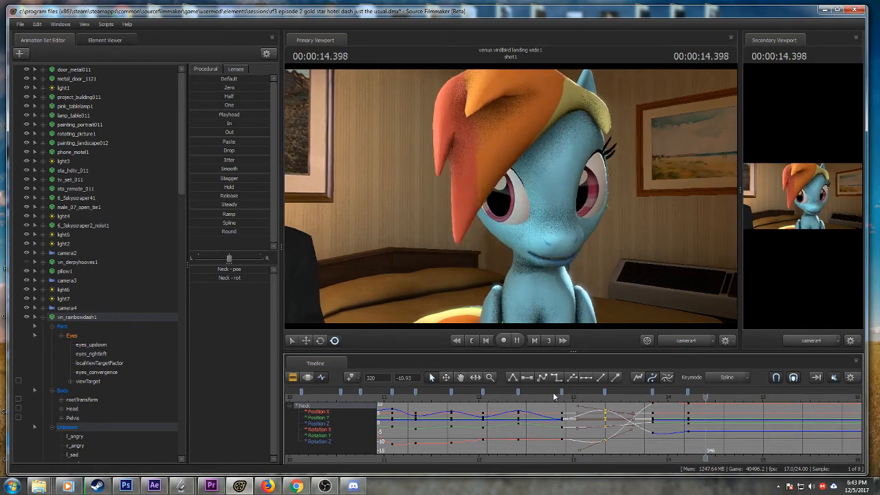
key("space")
left_click_drag(670, 397, 715, 397)
left_click_drag(558, 263, 559, 268)
- Play on from about 14 s and keyframe the neck at 14.833 s with the head raised slightly
left_click(672, 396)
key("space")
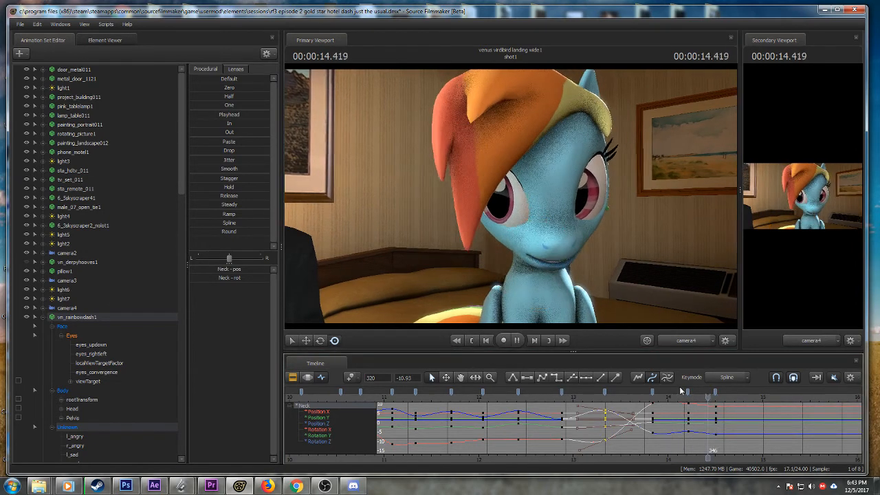
key("space")
left_click_drag(548, 233, 543, 237)
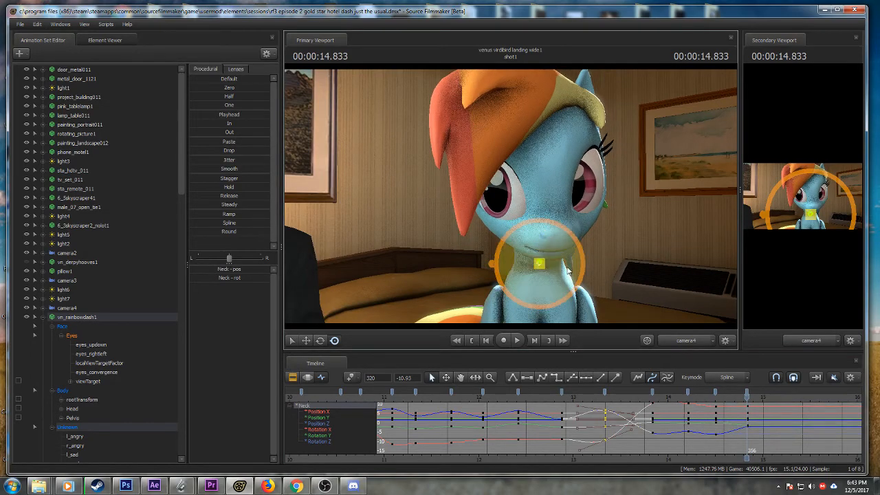
- Play the neck animation from about 13 s to 15 s to check the raised head pose
left_click(575, 395)
key("space")
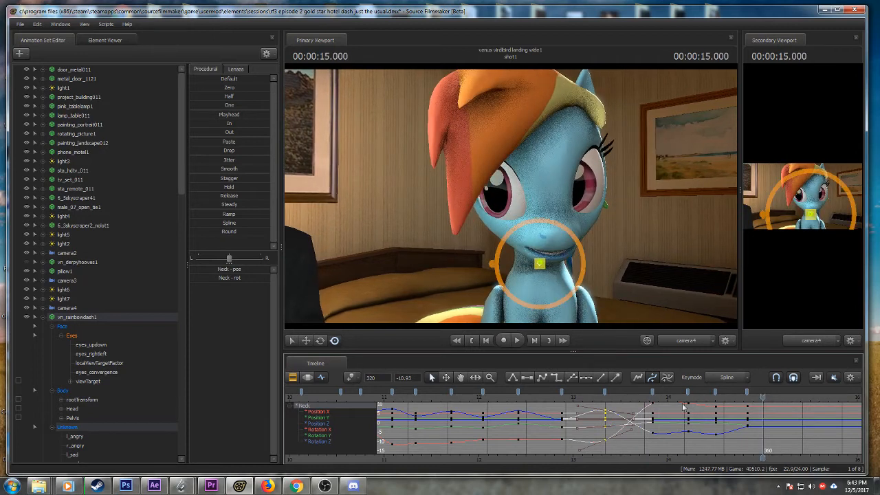
middle_click_drag(693, 447, 662, 445)
right_click_drag(662, 445, 626, 431, "alt")
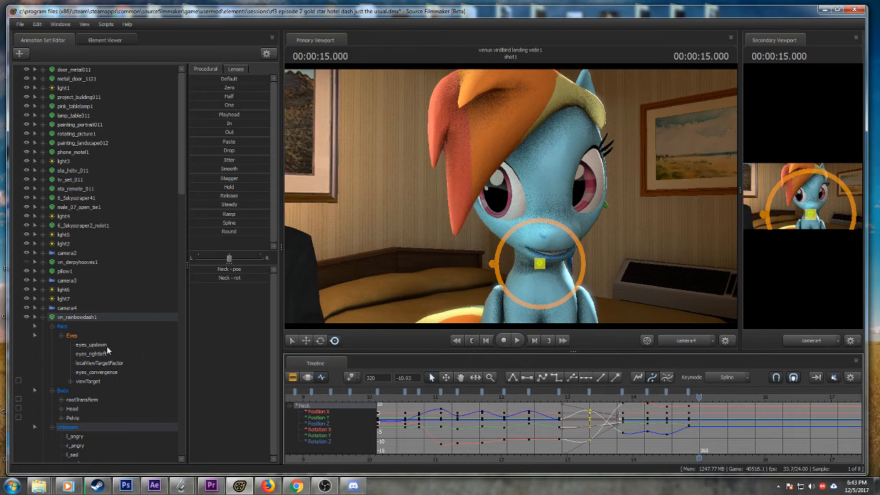
- Replay eyes_updown and eyes_rightleft from about 10 s, keyframe both at about 13.25 s, and keyframe a shifted gaze at 13.75 s
left_click_drag(92, 345, 92, 355)
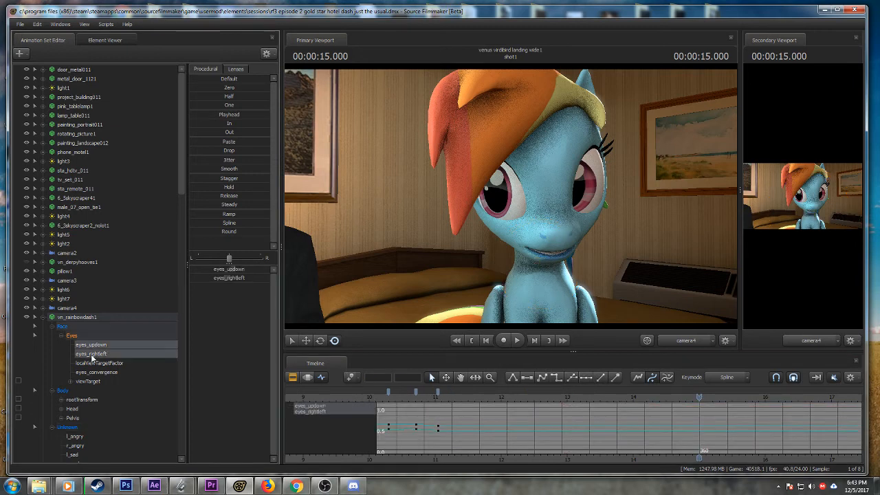
right_click_drag(441, 427, 444, 427, "alt")
left_click(440, 397)
key("space")
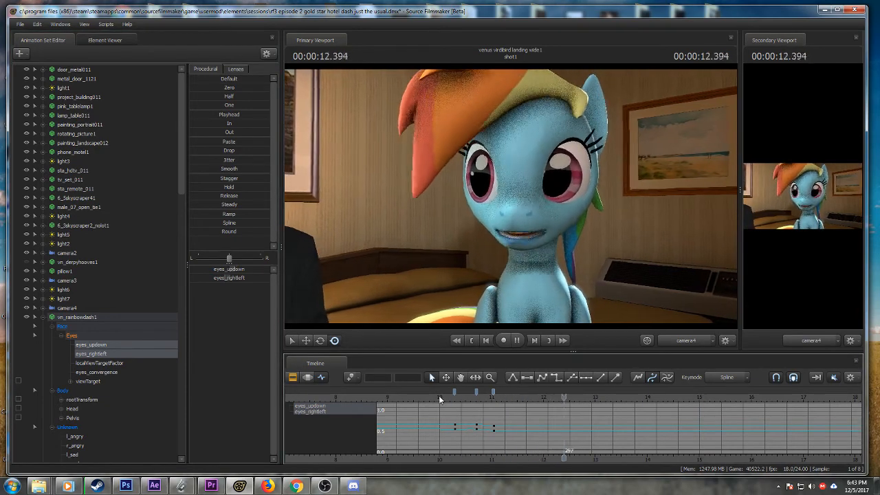
key("space")
mouse_move(629, 397)
left_mouse_down()
mouse_move(608, 398)
mouse_move(646, 399)
left_mouse_up()
scroll(605, 420, "up", 2)
mouse_move(232, 279)
left_mouse_down()
mouse_move(247, 278)
mouse_move(234, 279)
mouse_move(239, 270)
left_mouse_up()
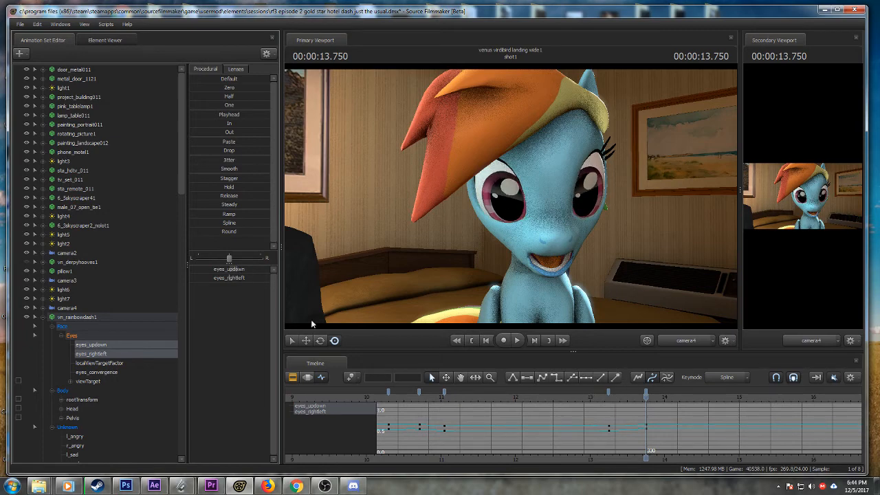
- Replay the new gaze shift from about 13.1 s to just past 14 s to check its timing
left_click(600, 395)
key("space")
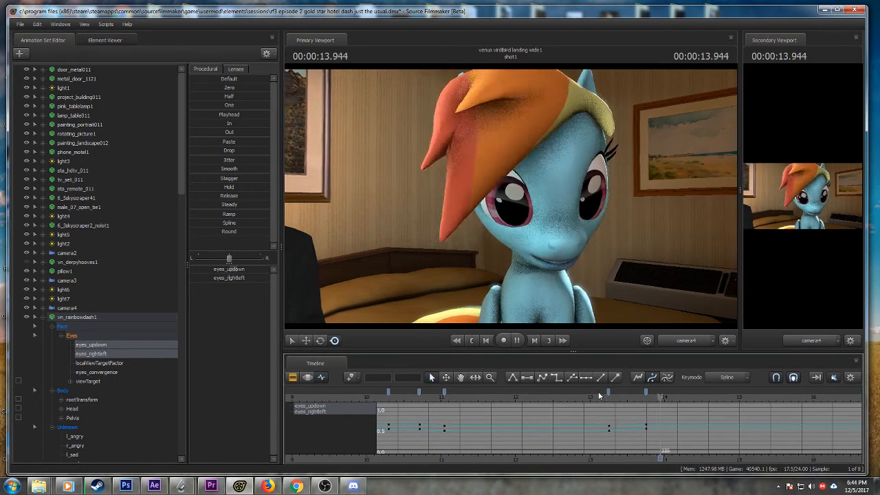
key("space")
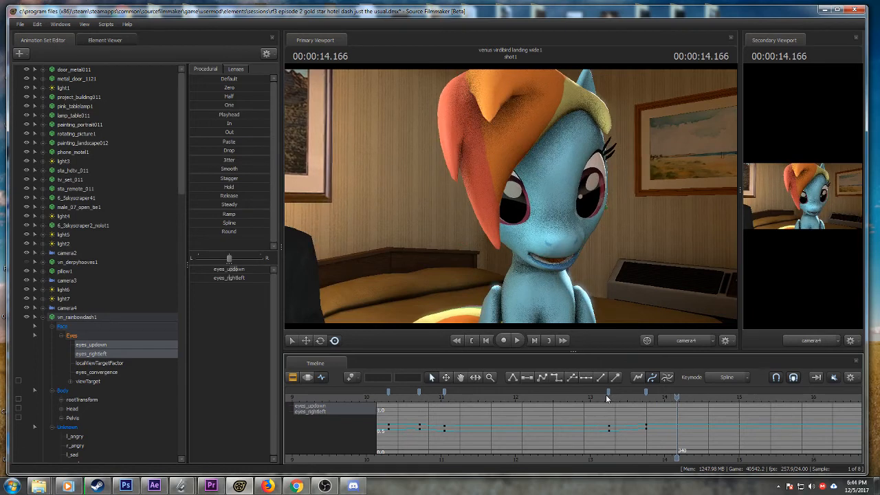
left_click(606, 396)
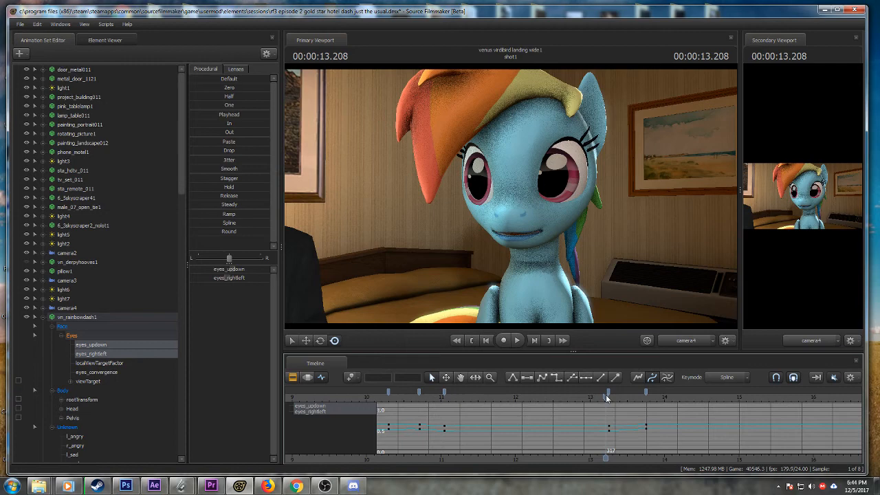
left_click(601, 396)
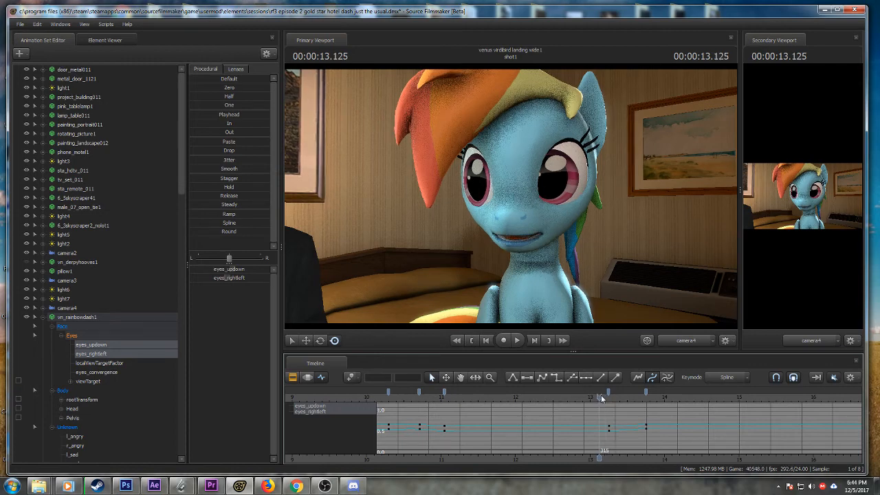
key("space")
key("space")
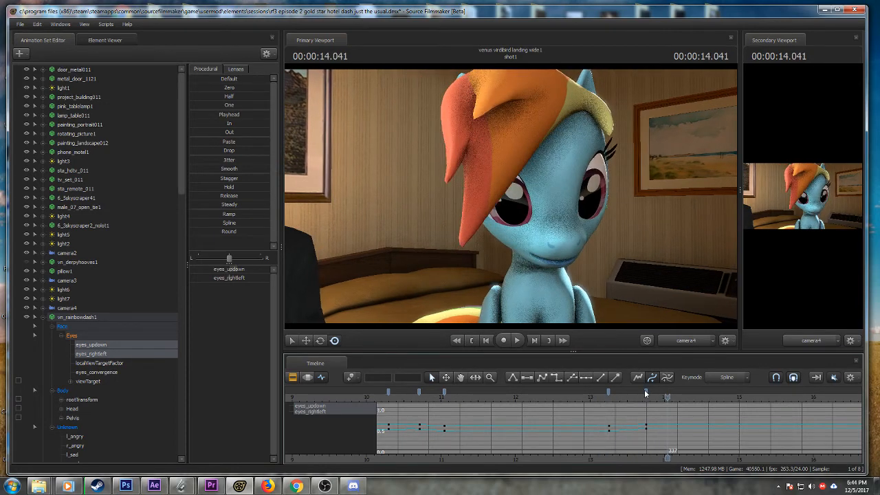
- Move the 13.75 s eye keyframes earlier to frame 328 and play through to about 15.7 s
left_click_drag(645, 391, 639, 390)
left_click(583, 395)
key("space")
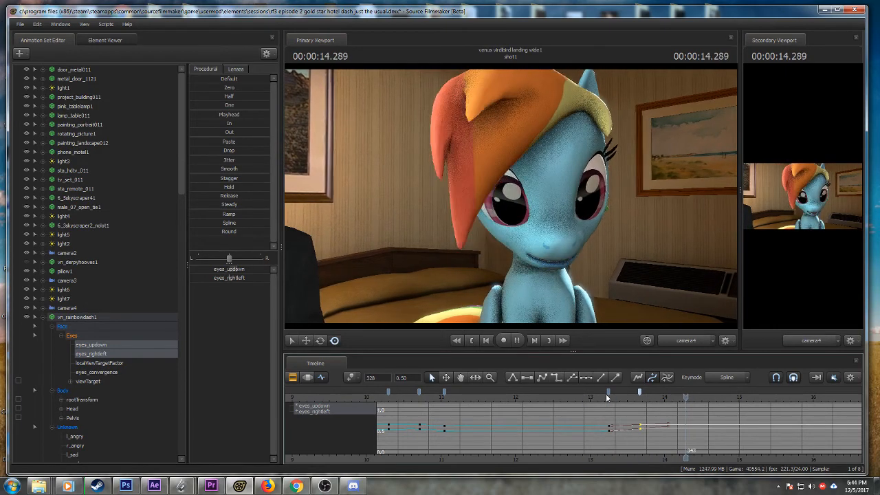
key("space")
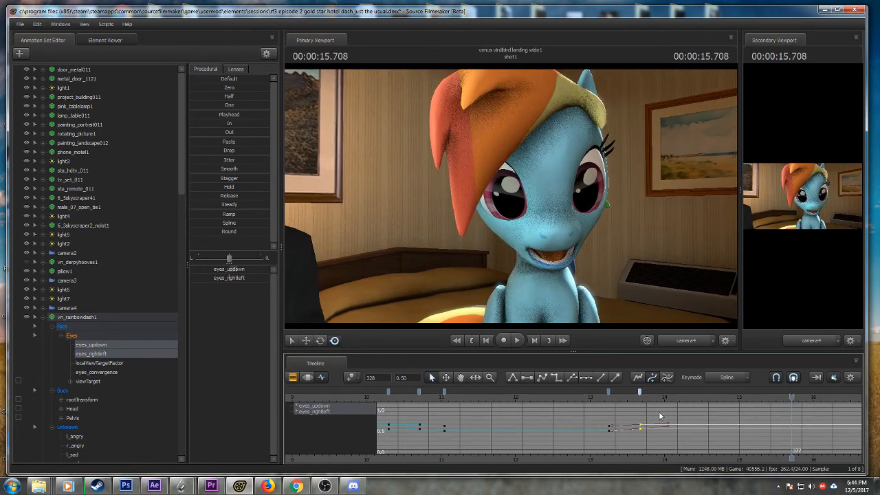
- Dismiss the Windows color scheme prompt and replay the retimed gaze shift from about 12.9 s to 14.25 s
middle_click_drag(655, 450, 530, 434)
scroll(530, 434, "down", 4)
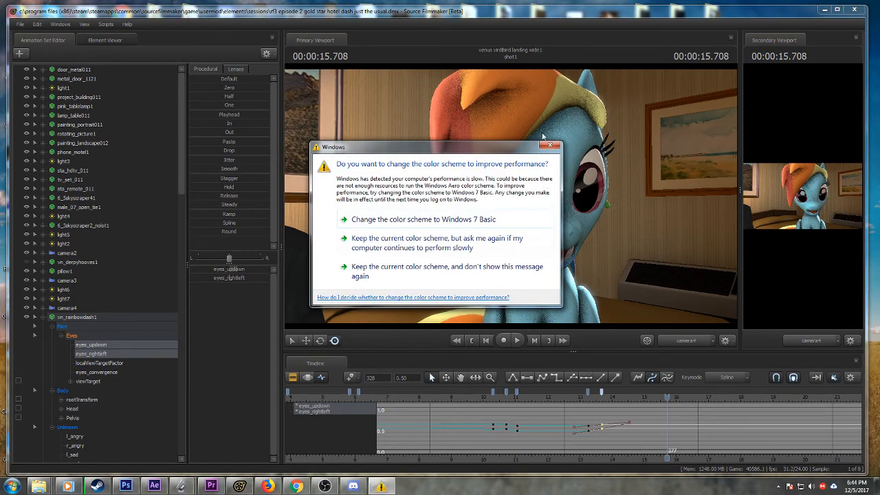
left_click(550, 145)
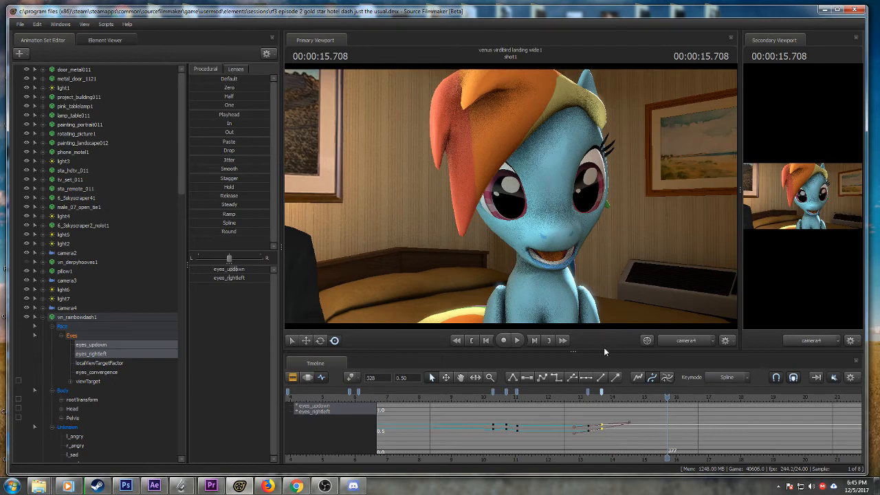
left_click(576, 397)
key("space")
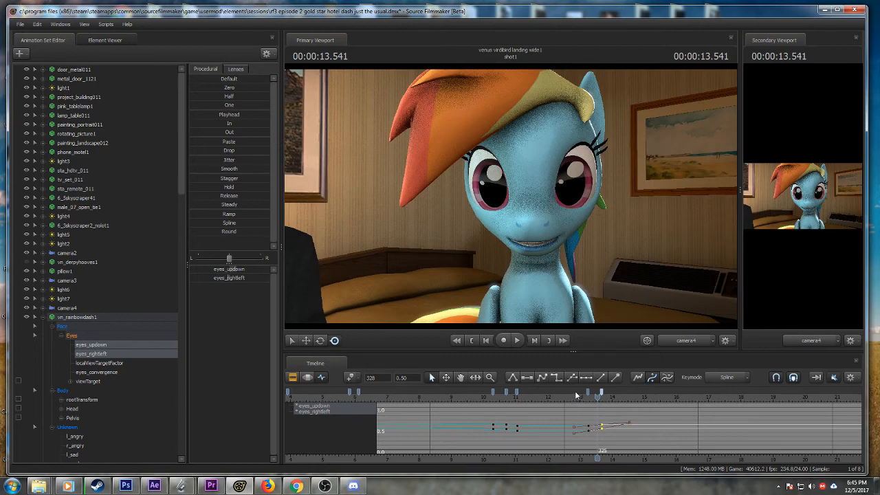
left_click(576, 393)
key("space")
key("space")
key("space")
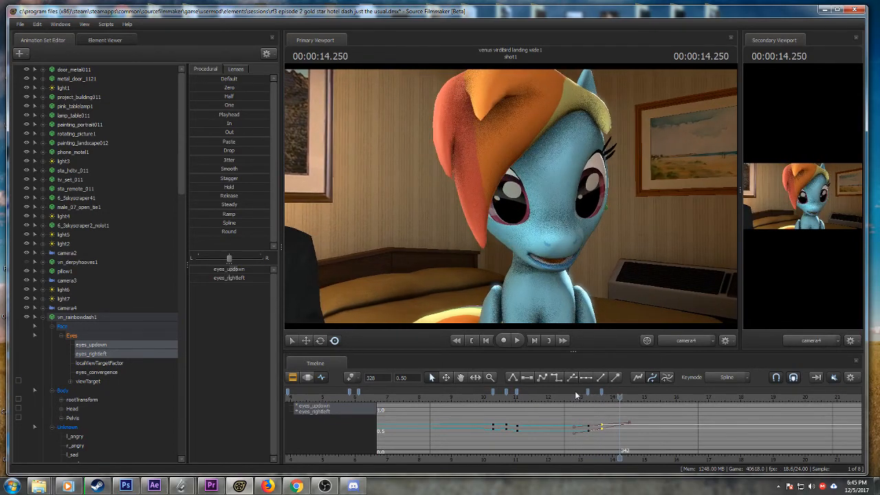
- Play the eye animation from about 10 s and examine the gaze around 13.25 s
left_click(493, 393)
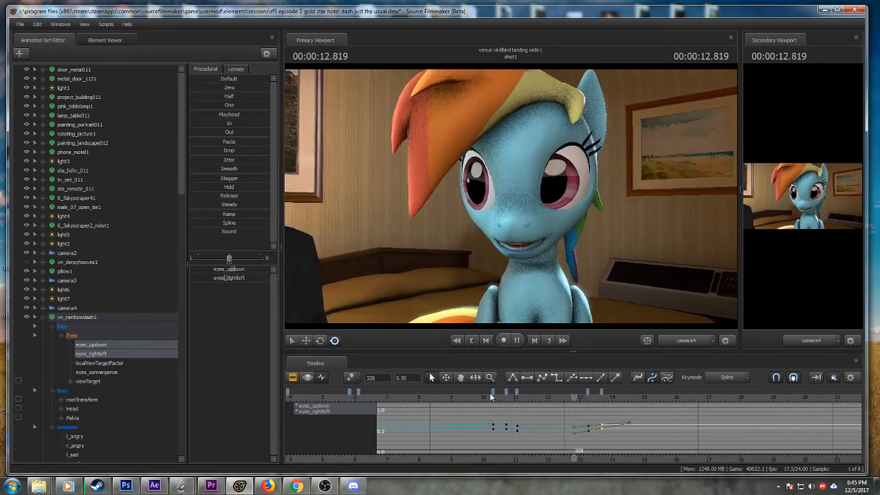
key("space")
scroll(557, 416, "up", 2)
scroll(557, 416, "up", 1)
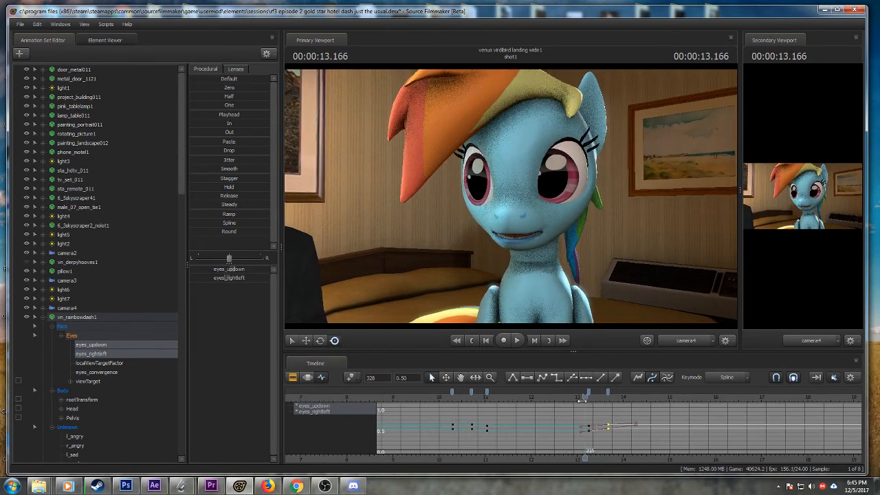
left_click_drag(585, 398, 589, 399)
scroll(586, 410, "up", 1)
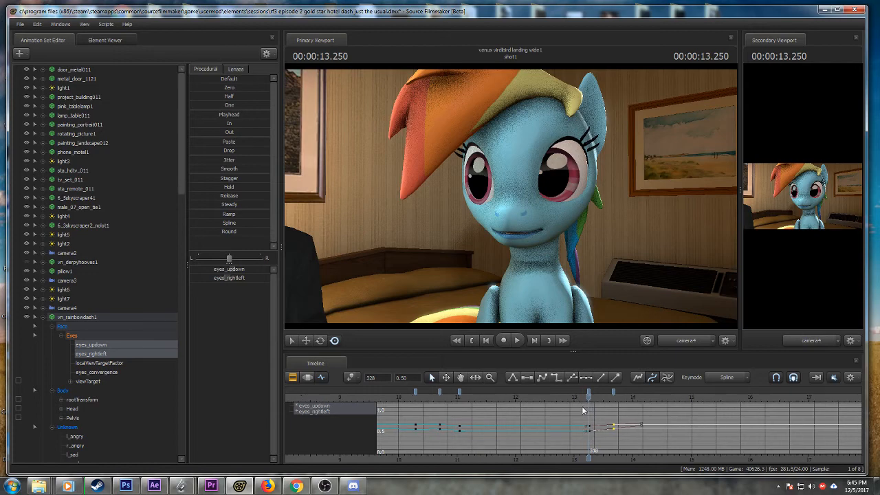
left_click(403, 399)
key("space")
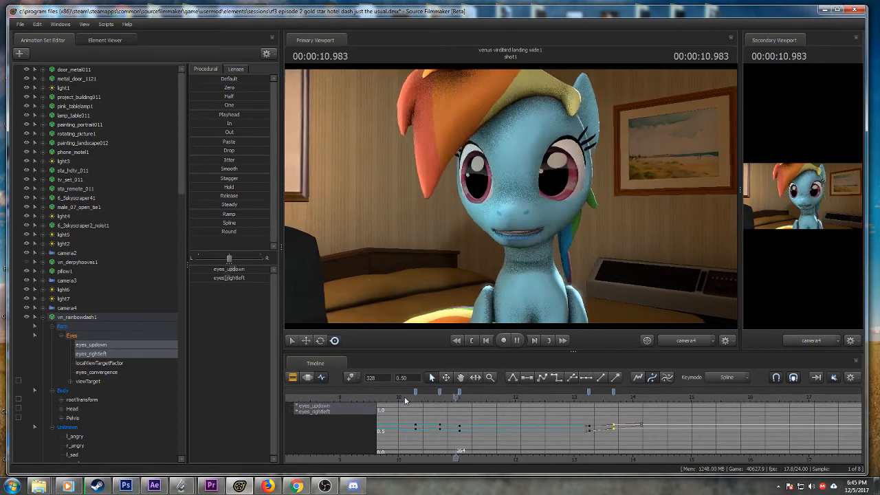
key("space")
- Change the tangents of the eye keyframes at about 11.04 s and 13.25 s, and replay from about 10.4 s
left_click_drag(577, 397, 587, 398)
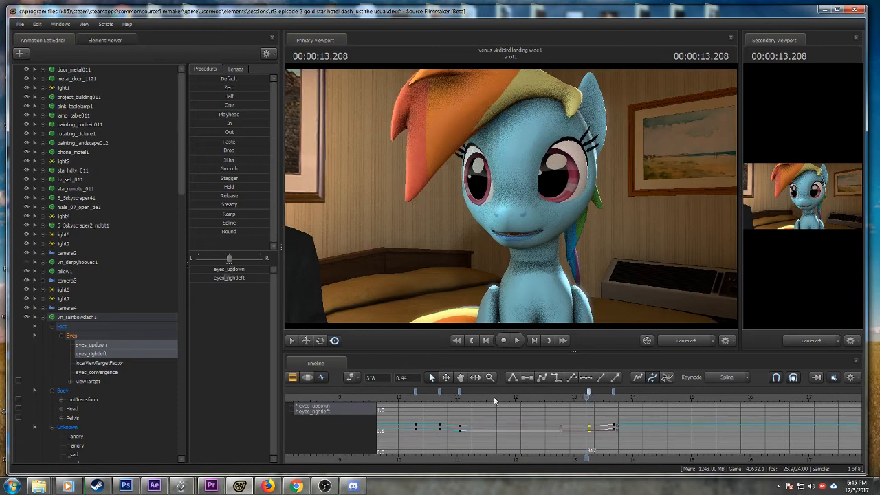
left_click(459, 392, "shift")
left_click(513, 378)
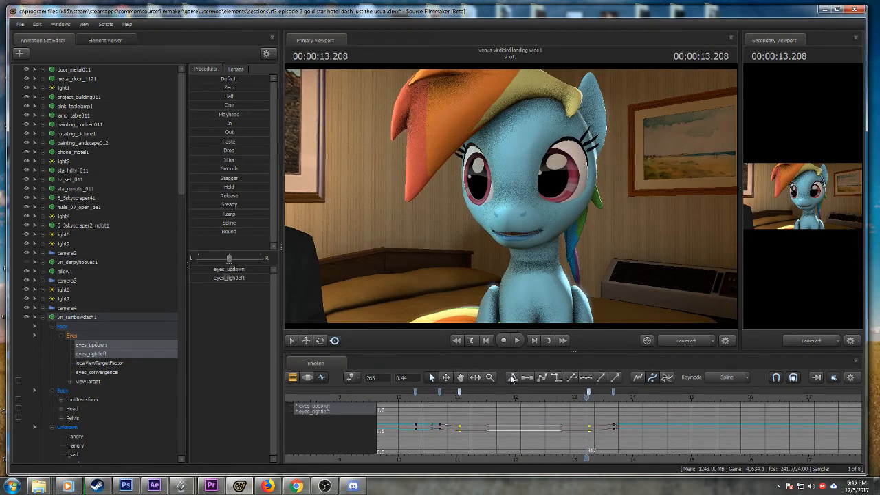
left_click(423, 398)
key("space")
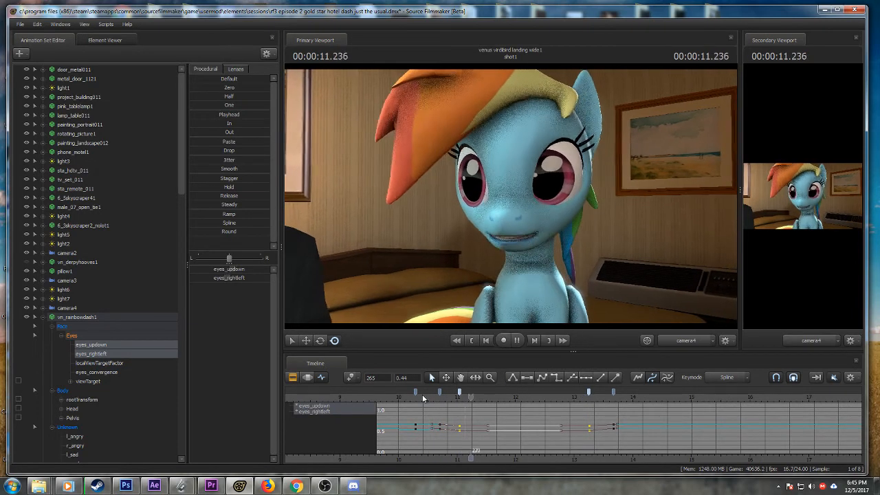
key("space")
- Keyframe a slight eyes_rightleft shift at about 12.5 s and play from about 10.3 s to 13 s
left_click(580, 397)
left_click_drag(580, 397, 544, 397)
left_click_drag(227, 277, 228, 277)
left_click(414, 398)
key("space")
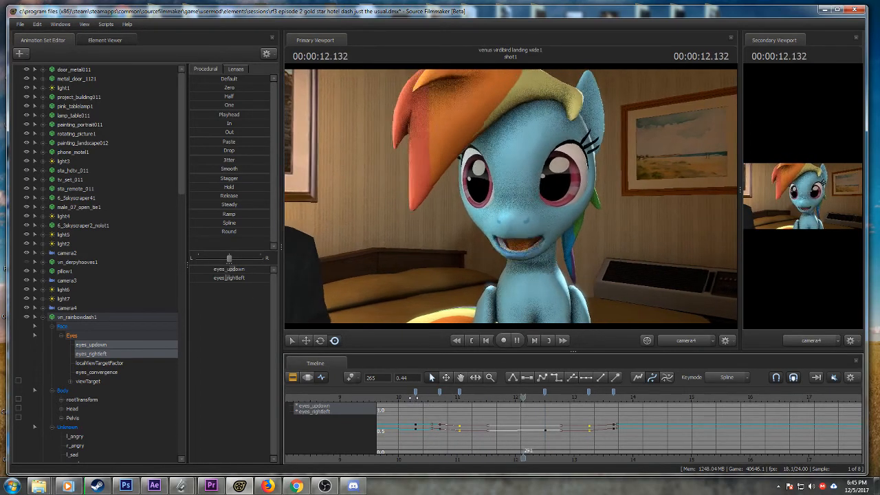
key("space")
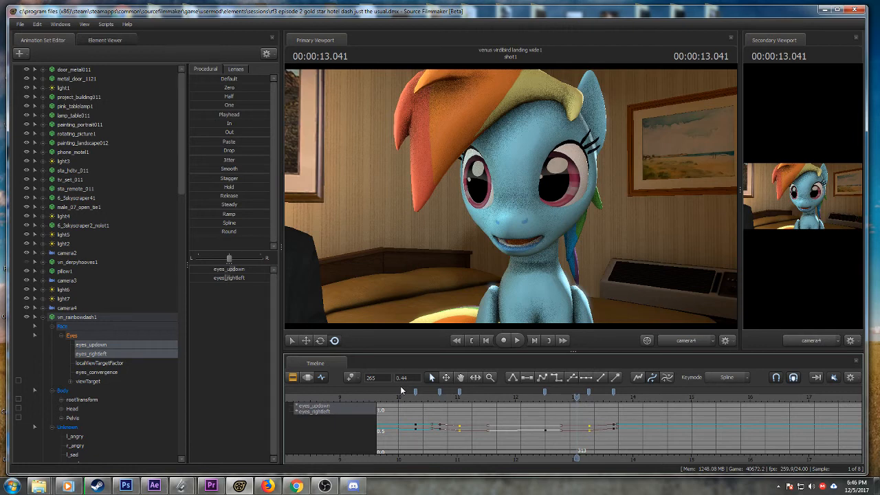
- Play the eye animation from about 10.2 s to 15.5 s to check the whole gaze sequence
left_click(411, 397)
key("space")
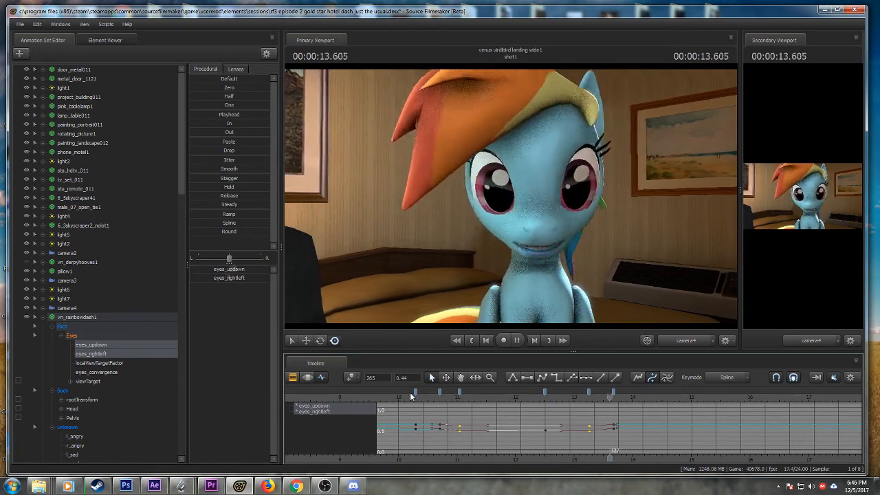
key("space")
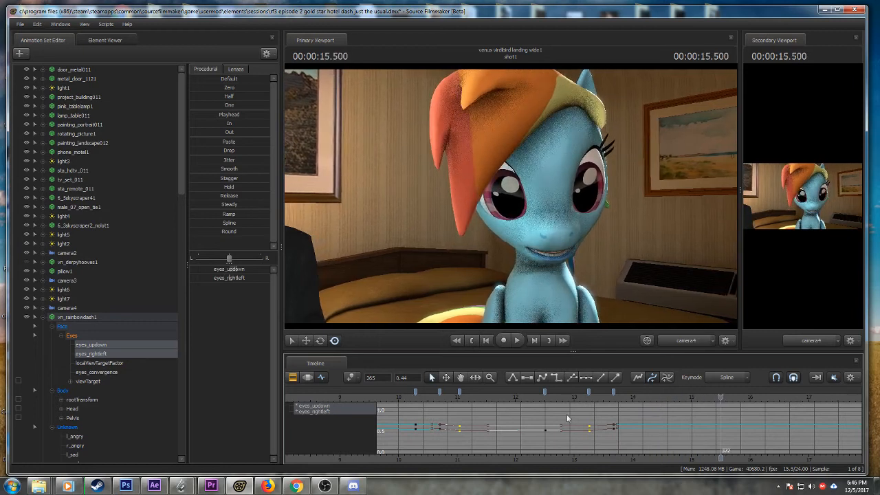
scroll(652, 453, "down", 3)
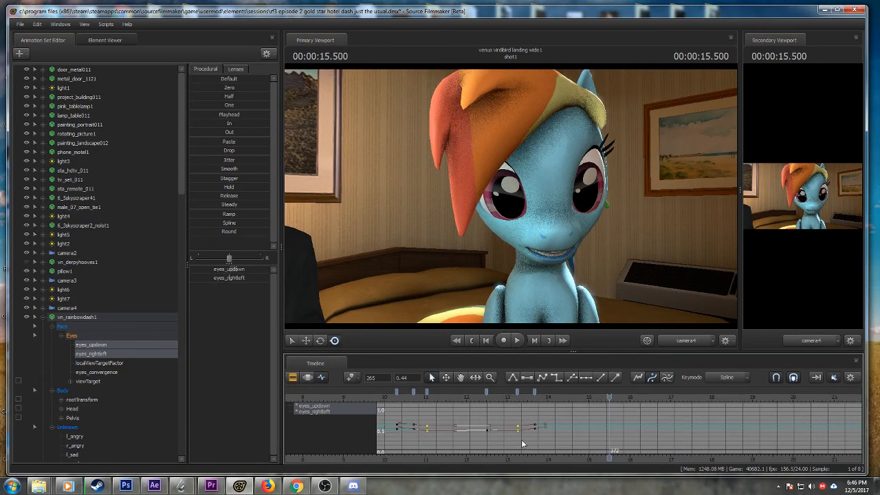
scroll(579, 435, "down", 3)
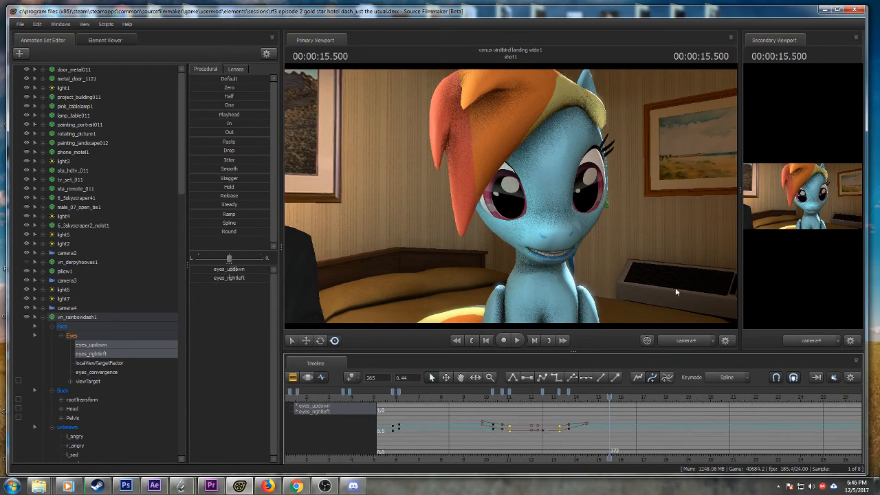
- Select the neck bone, save the session, and play the head motion from 13.708 s to 15.25 s
left_click(542, 264)
scroll(575, 406, "up", 4)
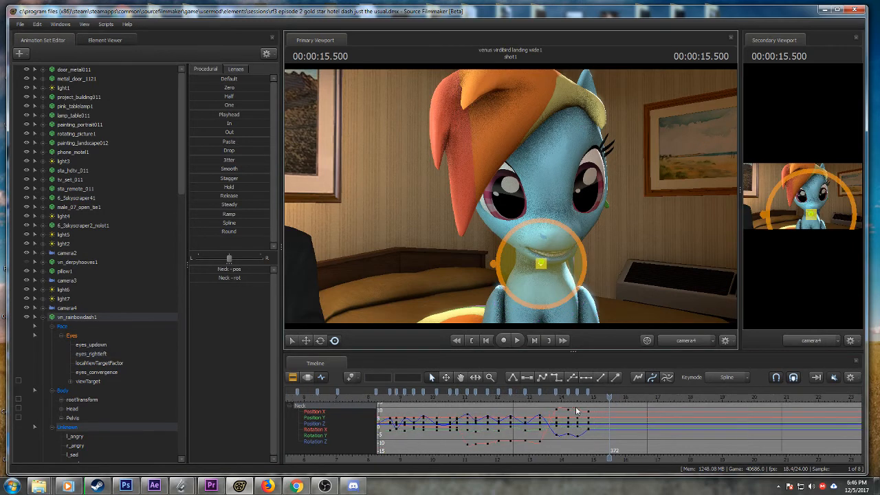
left_click(517, 398)
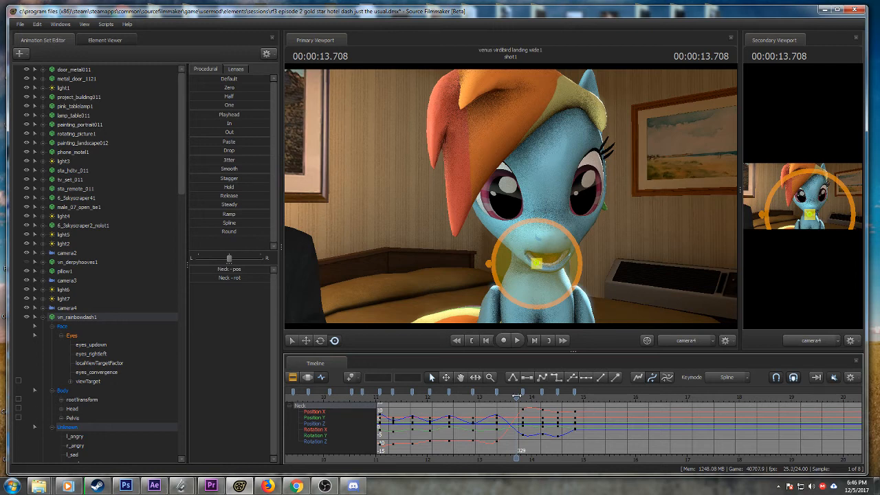
key("ctrl+s")
key("space")
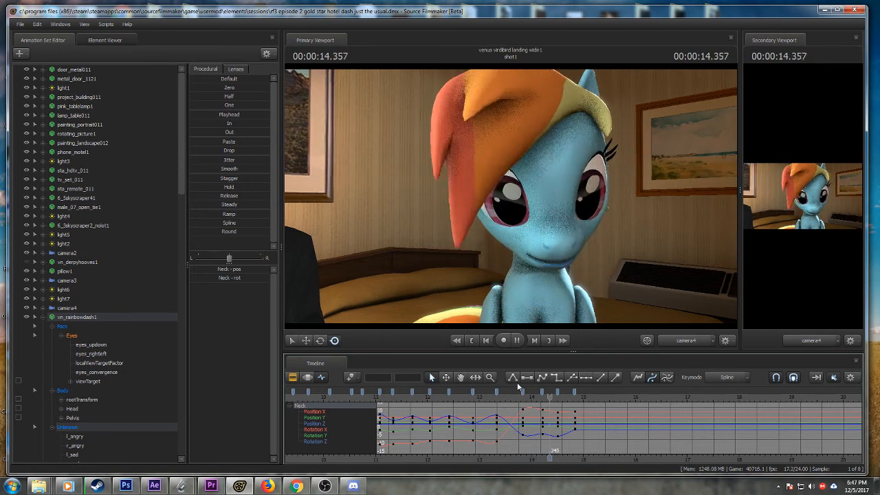
scroll(537, 395, "up", 2)
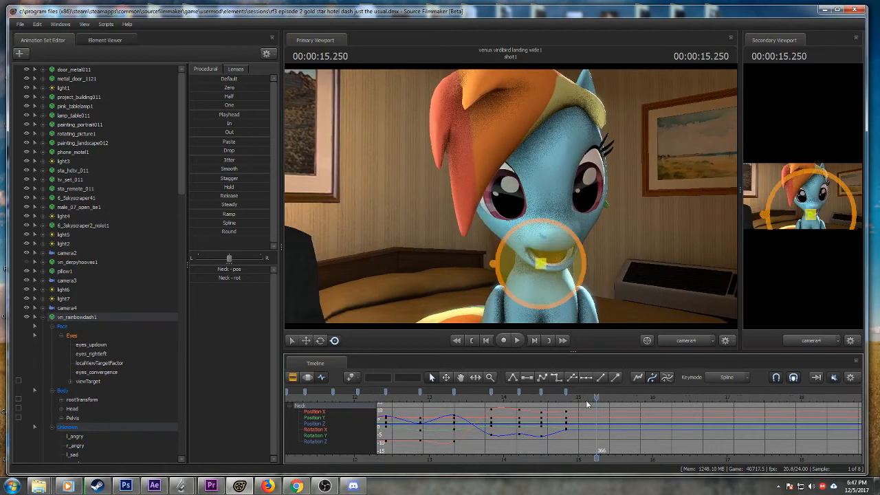
- Replay the neck motion from about 14.1 s and stop at 15.125 s
left_click(509, 398)
key("space")
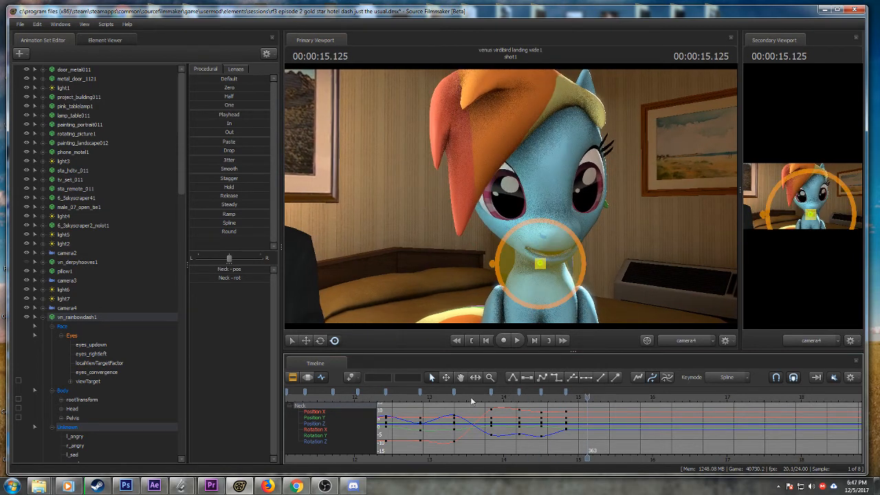
scroll(494, 429, "down", 10)
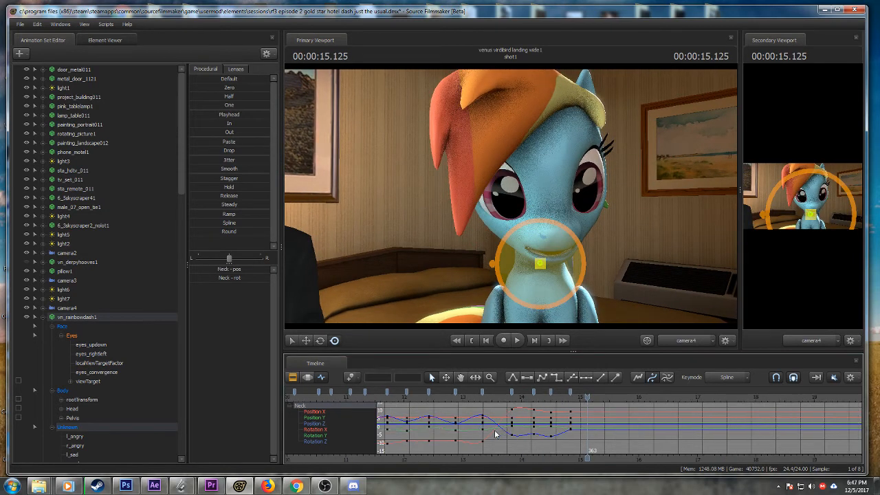
- Play the whole neck animation from the start of the shot and stop at 15.708 s
left_click(403, 398)
key("space")
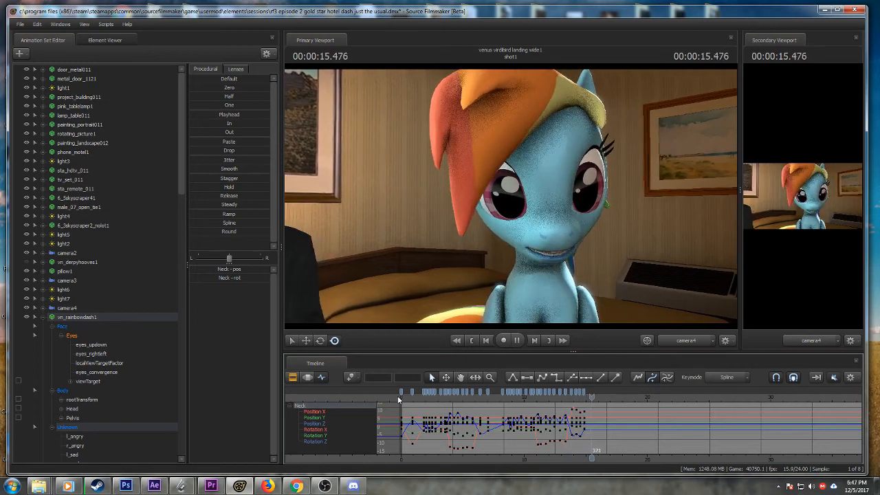
key("space")
scroll(542, 431, "up", 3)
scroll(542, 431, "up", 2)
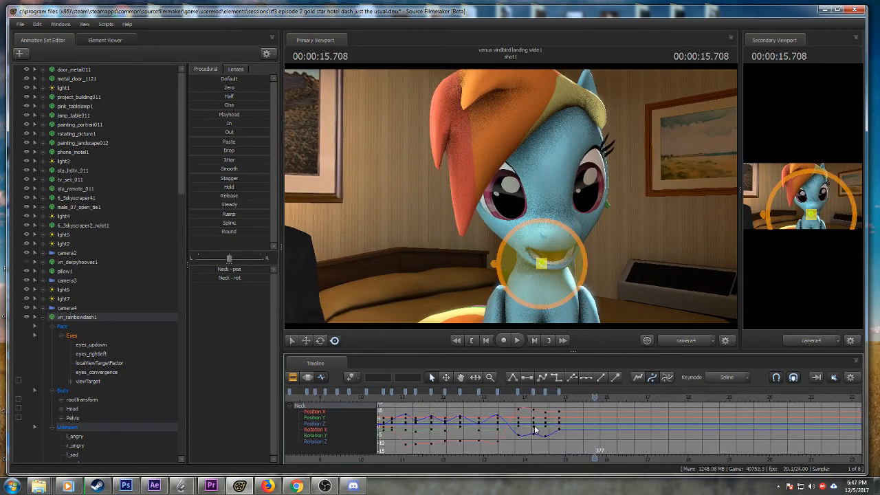
scroll(535, 419, "up", 2)
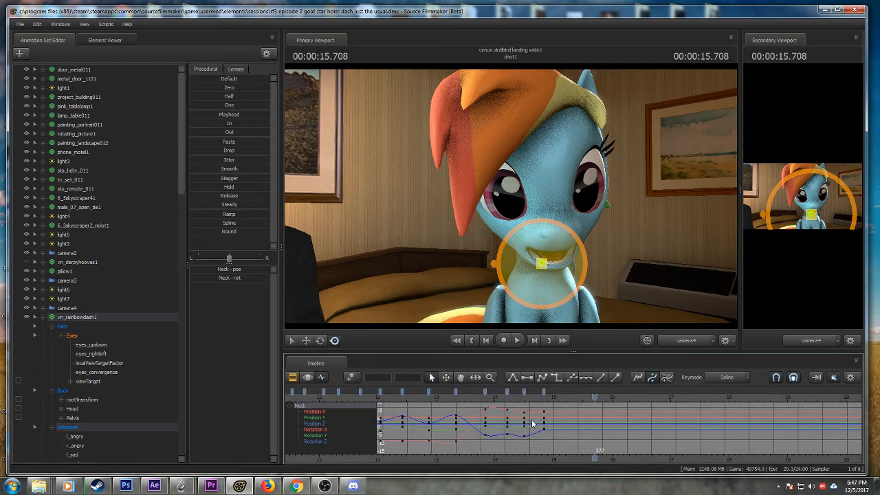
- Replay the neck motion from about 14 s and keyframe a slight neck rotation that lowers the head at 15.291 s
left_click(496, 395)
key("space")
key("space")
mouse_move(561, 397)
left_mouse_down()
mouse_move(569, 396)
mouse_move(541, 397)
mouse_move(571, 397)
left_mouse_up()
left_click_drag(526, 204, 547, 237)
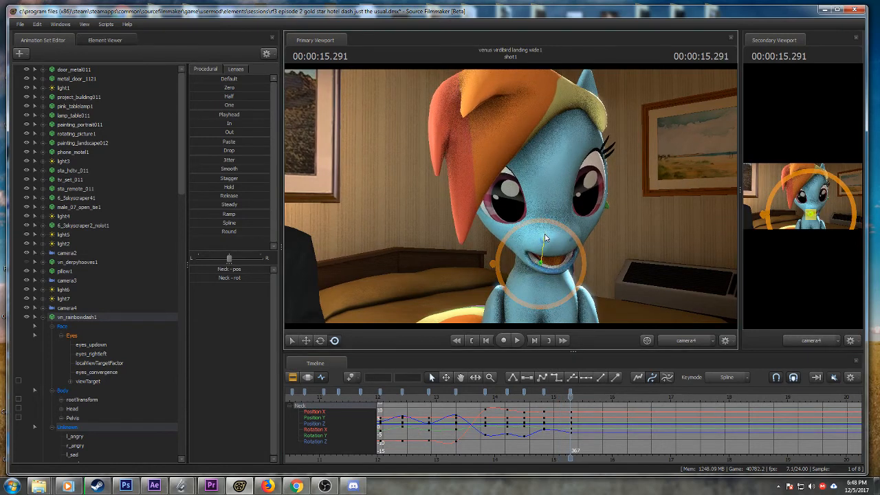
- Play on from about 14.7 s and keyframe a neck rotation that raises the head at about 15.8 s
left_click(535, 396)
key("space")
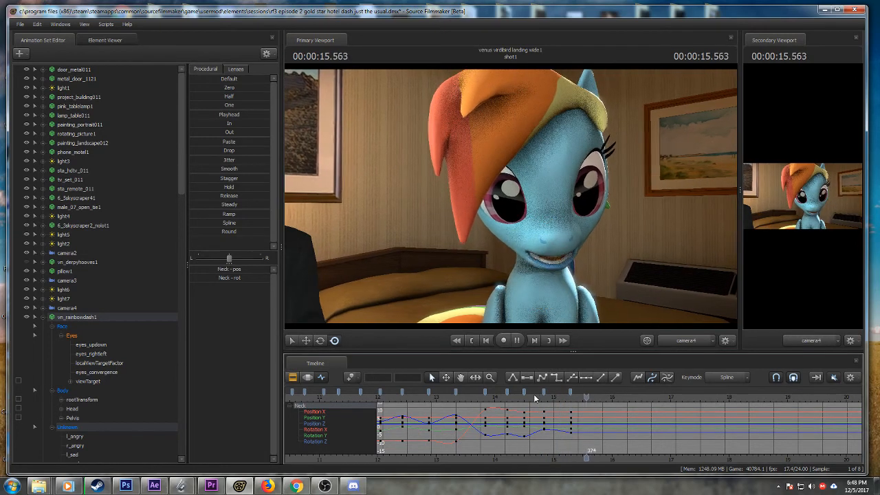
key("space")
mouse_move(553, 239)
left_mouse_down()
mouse_move(538, 229)
mouse_move(544, 240)
left_mouse_up()
- Play from about 14.6 s to 16.6 s and keyframe a neck rotation that dips the head at 16.416 s
left_click(532, 396)
key("space")
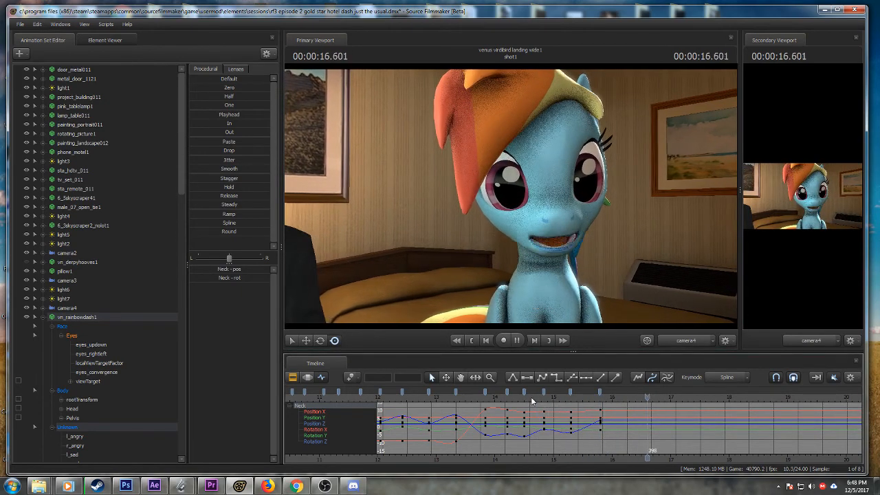
key("space")
left_click(593, 396)
left_click_drag(594, 397, 637, 398)
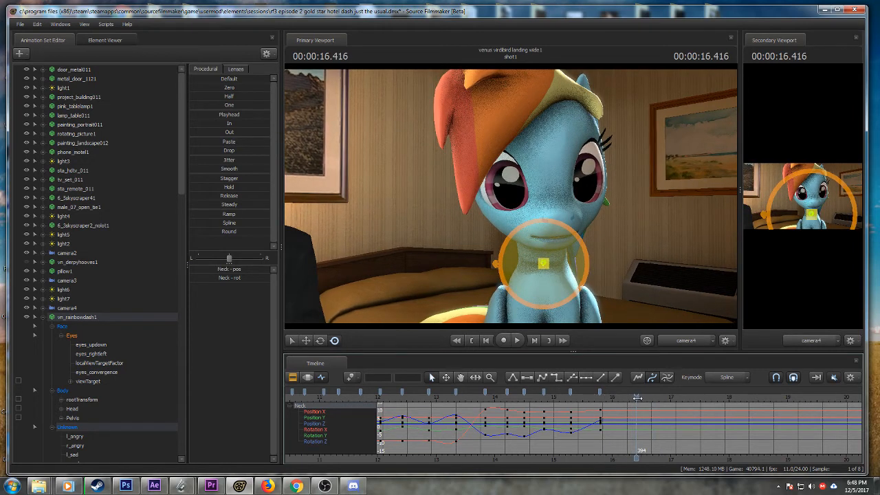
left_click_drag(557, 240, 579, 270)
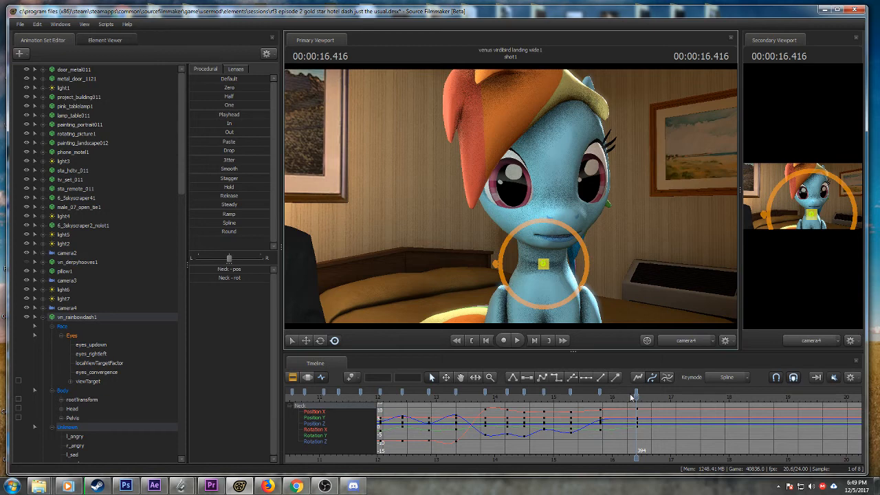
- Play the motion just past 16.416 s and keyframe a small downward neck rotation at about 16.7 s
key("space")
key("space")
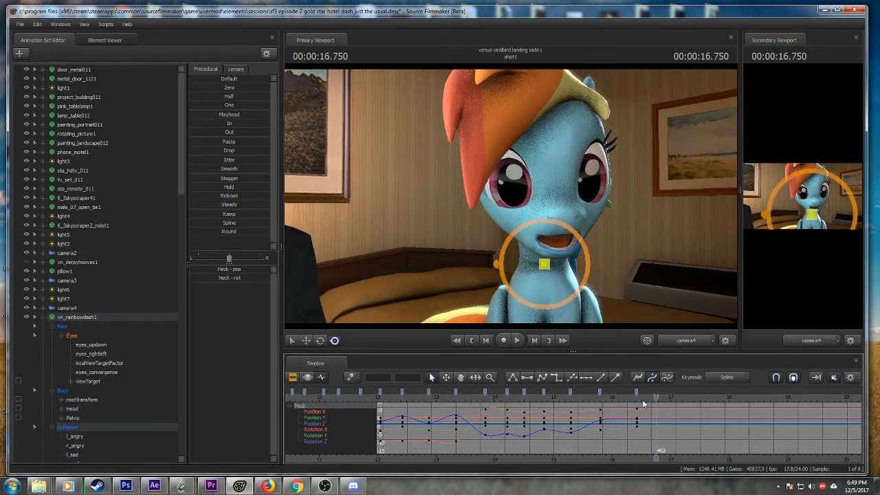
left_click_drag(656, 398, 652, 397)
left_click_drag(562, 254, 561, 257)
left_click_drag(560, 258, 560, 260)
- Keyframe a neck rotation at 16.916 s that turns the head back, and play the motion to 17.041 s
mouse_move(638, 395)
left_mouse_down()
mouse_move(627, 395)
mouse_move(635, 394)
left_mouse_up()
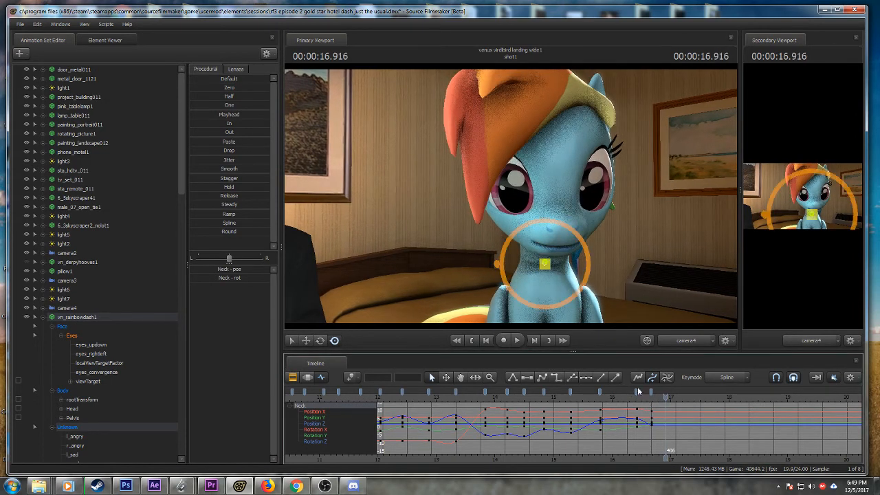
left_click_drag(555, 237, 551, 231)
left_click_drag(631, 397, 630, 395)
key("space")
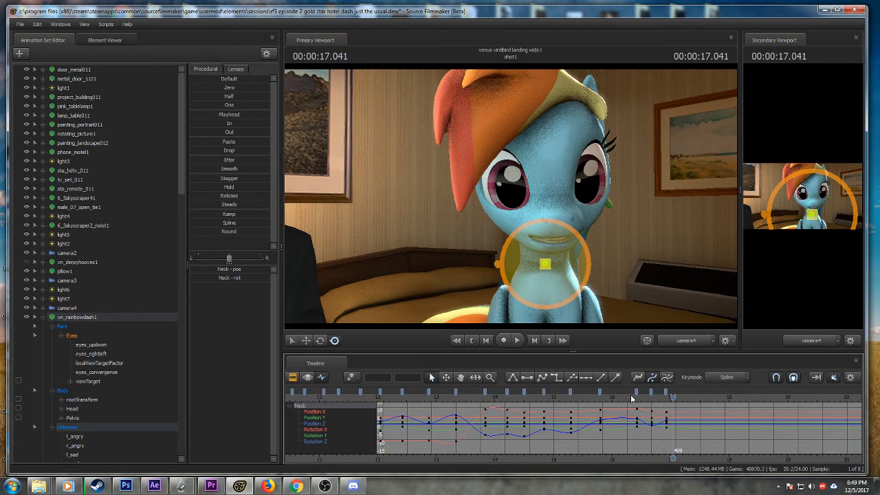
- Save the session and play the neck motion up to 17.291 s
key("ctrl+s")
mouse_move(276, 488)
key("space")
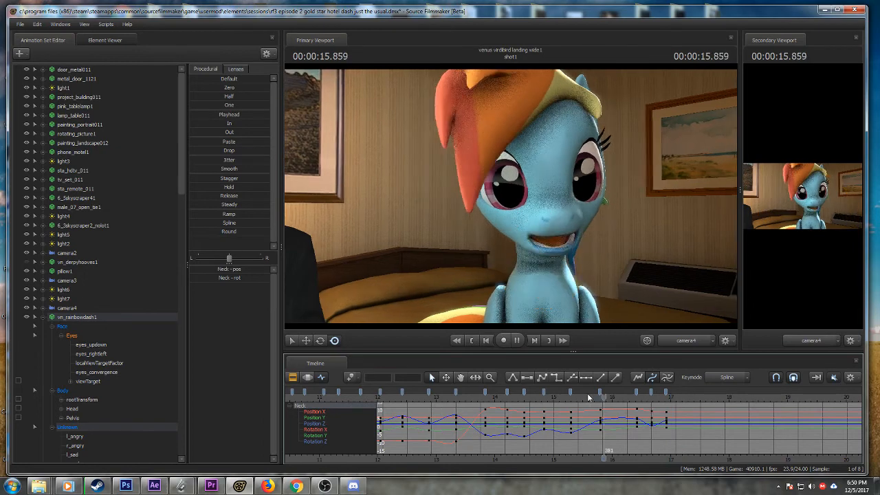
key("space")
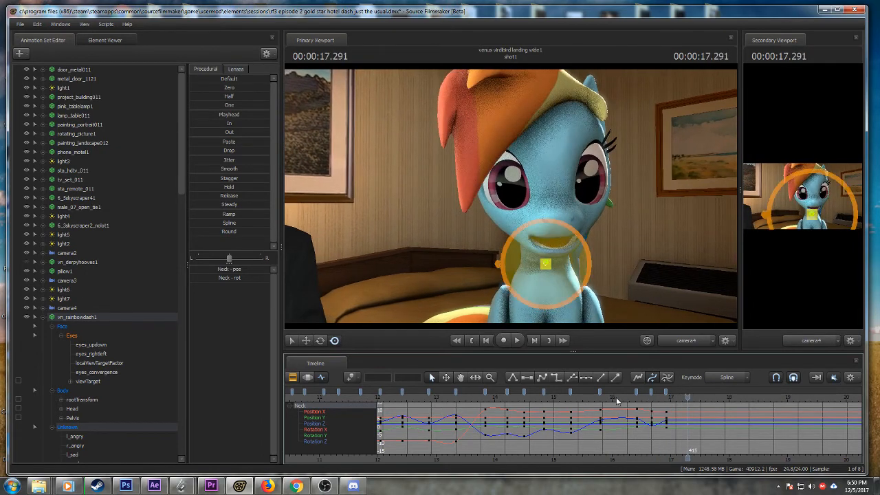
- Replay the motion from about 16.4 s and keyframe a neck rotation at 17.291 s that lowers and turns the head
scroll(627, 397, "up", 2)
left_click(612, 397)
key("space")
key("space")
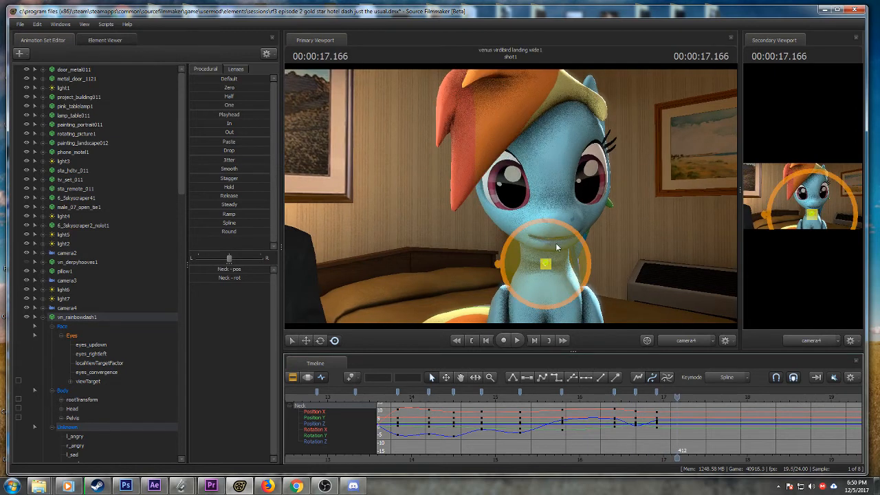
left_click(608, 397)
key("space")
key("space")
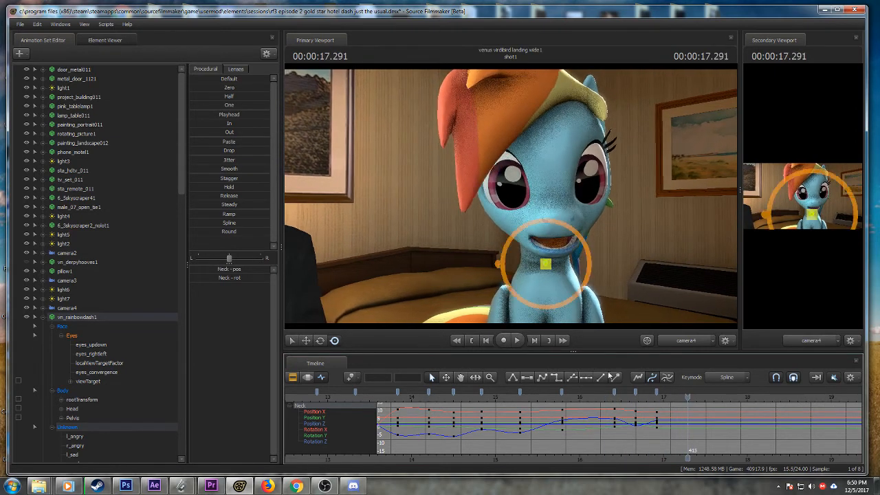
left_click_drag(569, 260, 585, 303)
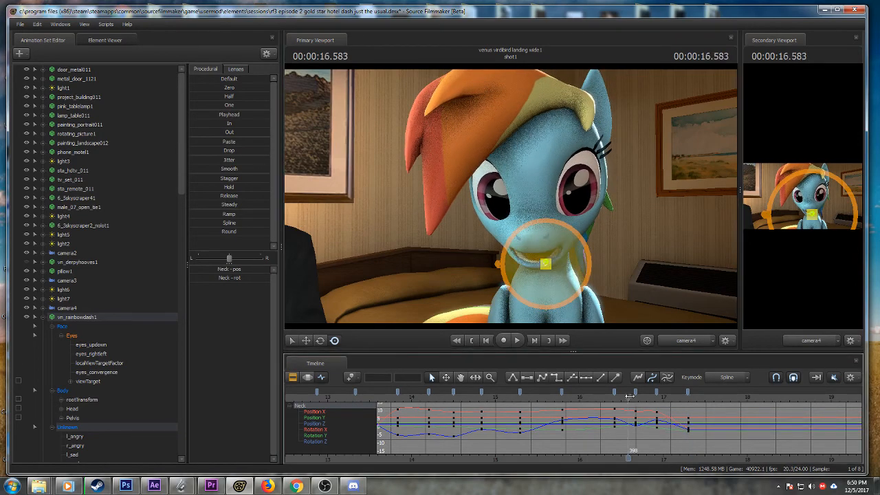
- Play from 16.583 s and keyframe a neck rotation at 17.583 s that raises and turns the head
left_click(630, 396)
key("space")
key("space")
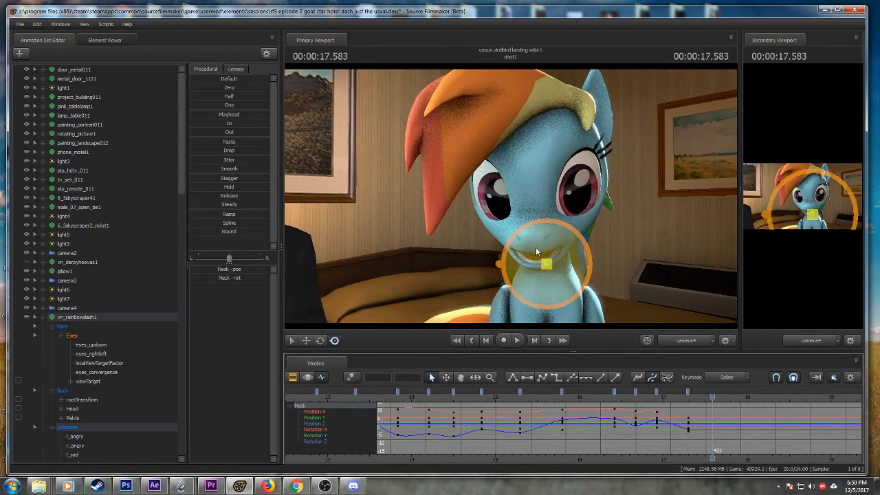
left_click_drag(531, 245, 527, 238)
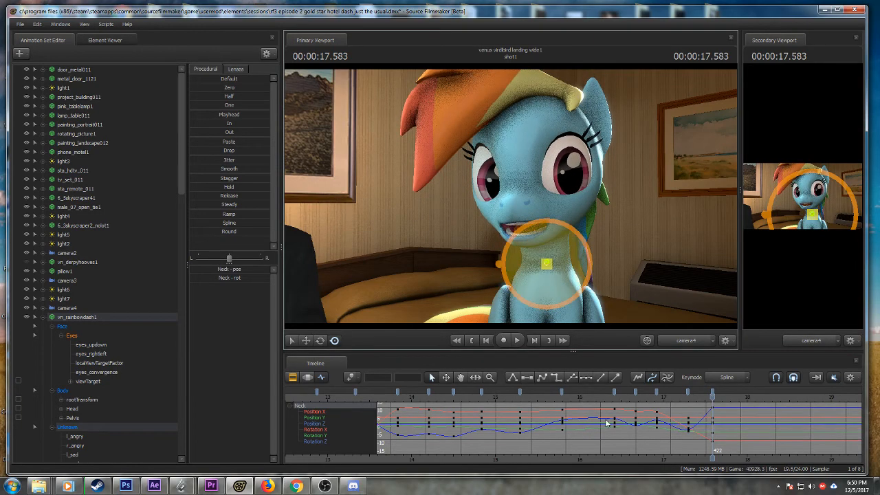
- Play the neck motion twice from about 16.3 s to about 18 s to check the head raise
left_click(602, 397)
key("space")
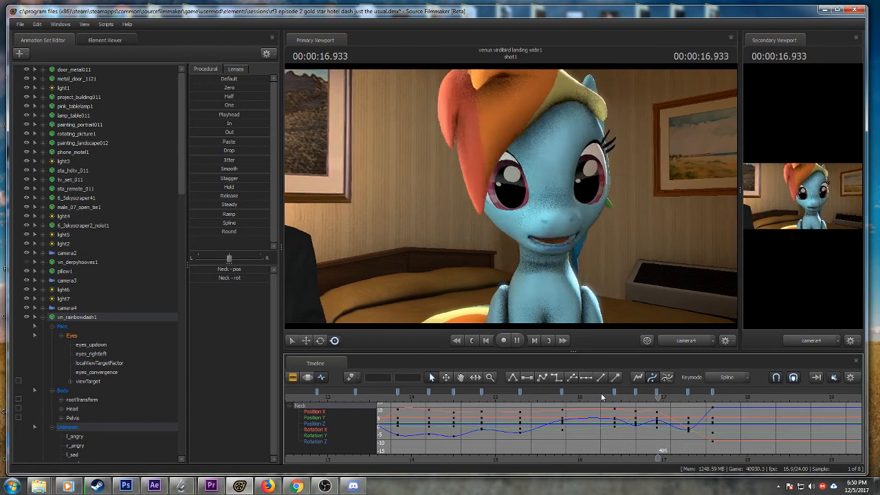
key("space")
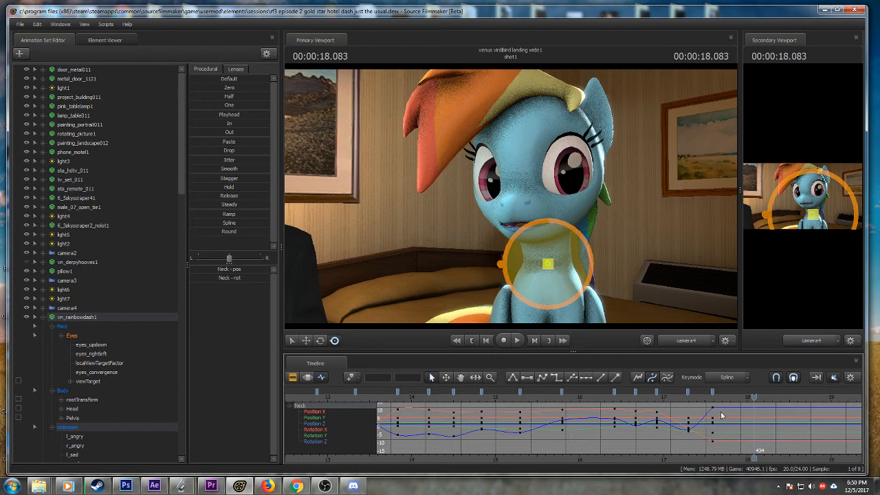
left_click(614, 398)
key("space")
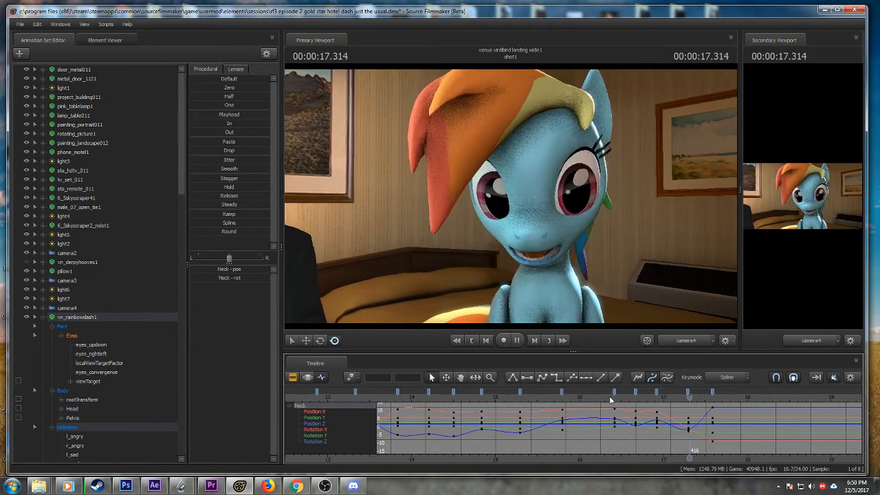
key("space")
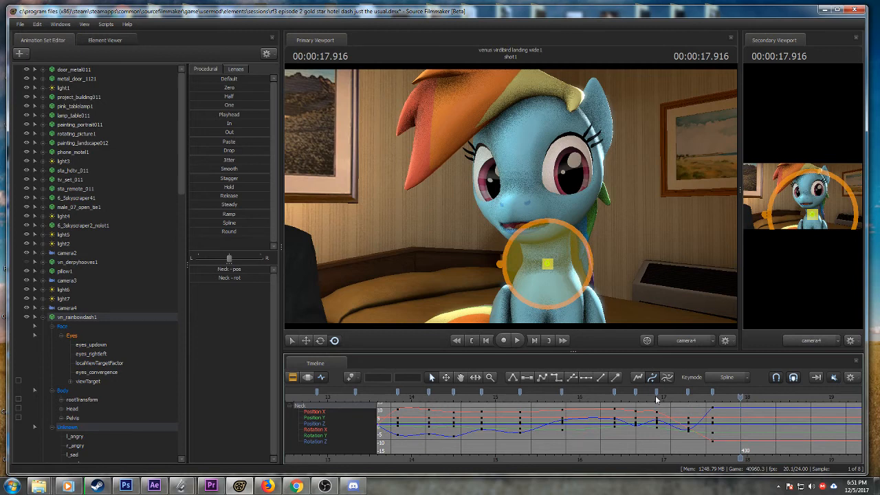
- Replay from about 16.4 s and keyframe a slight lowering of the head with the neck at 17.958 s
left_click(611, 397)
key("space")
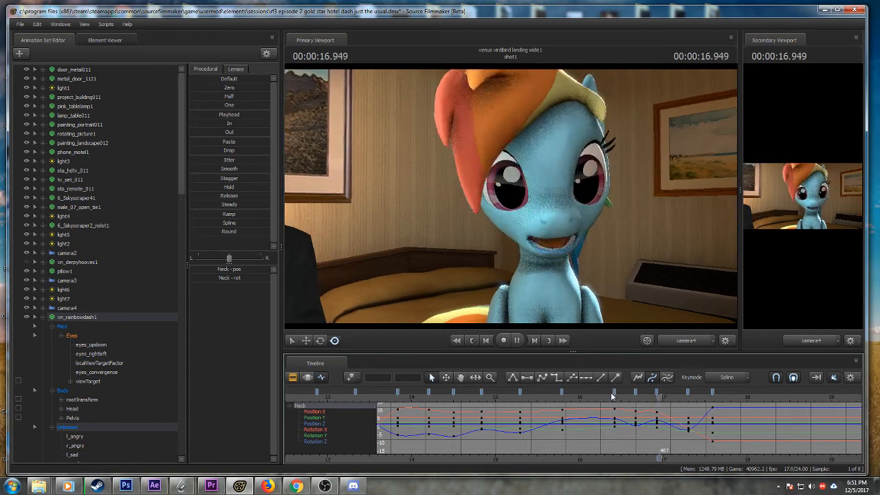
key("space")
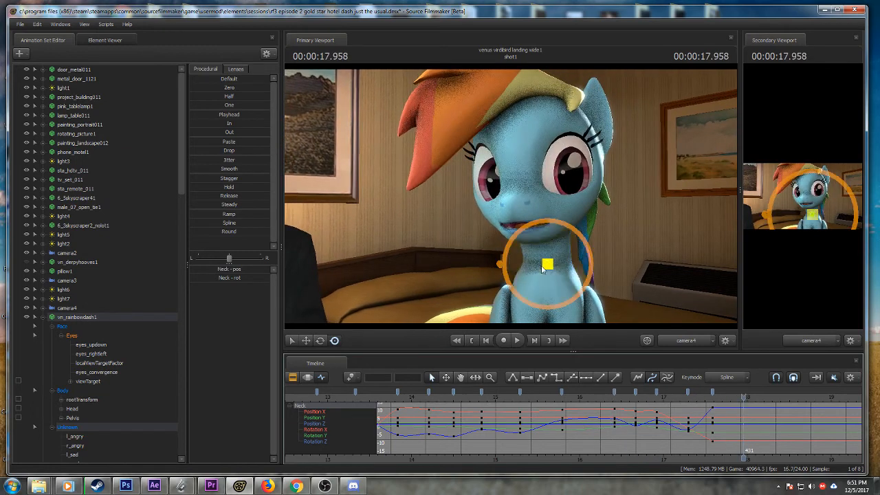
left_click_drag(531, 246, 531, 247)
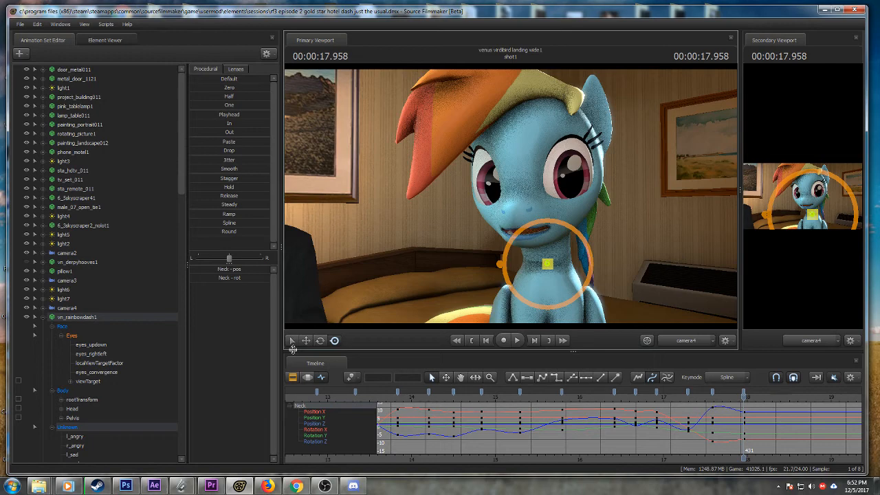
- Play the neck motion twice from 16.333 s to about 18 s to check how the head settles
left_click(608, 395)
key("space")
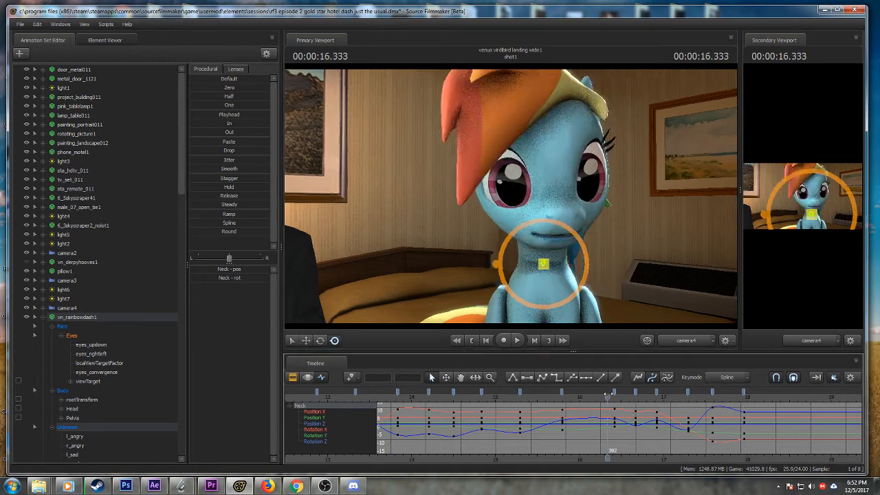
key("space")
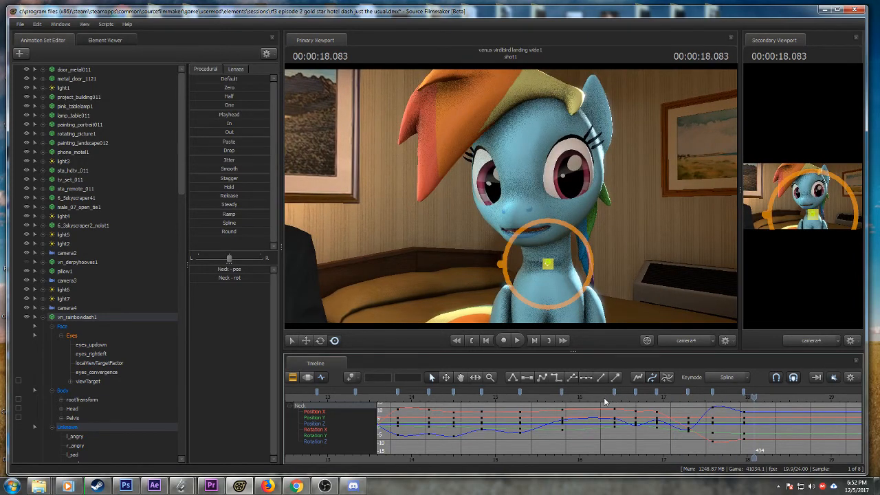
left_click(606, 401)
key("space")
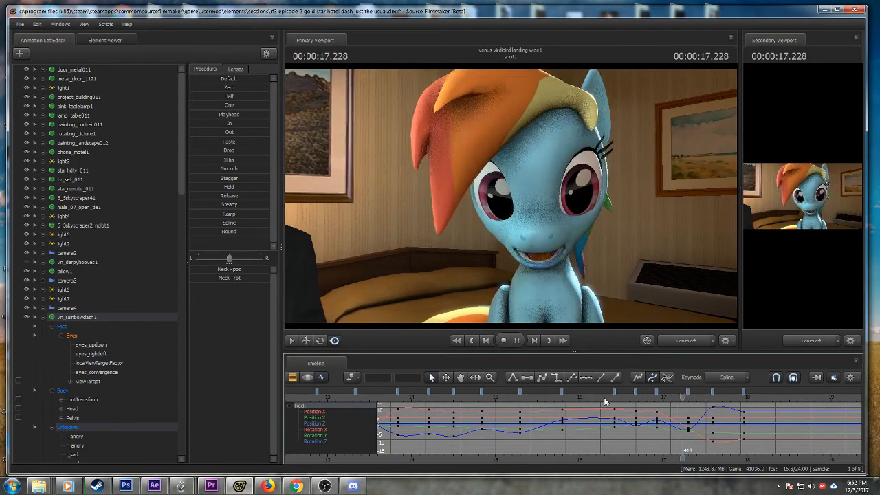
key("space")
- Inspect the neck key at 17.958 s, replay from 16.333 s, and go to the key at 17.583 s
scroll(737, 407, "up", 2)
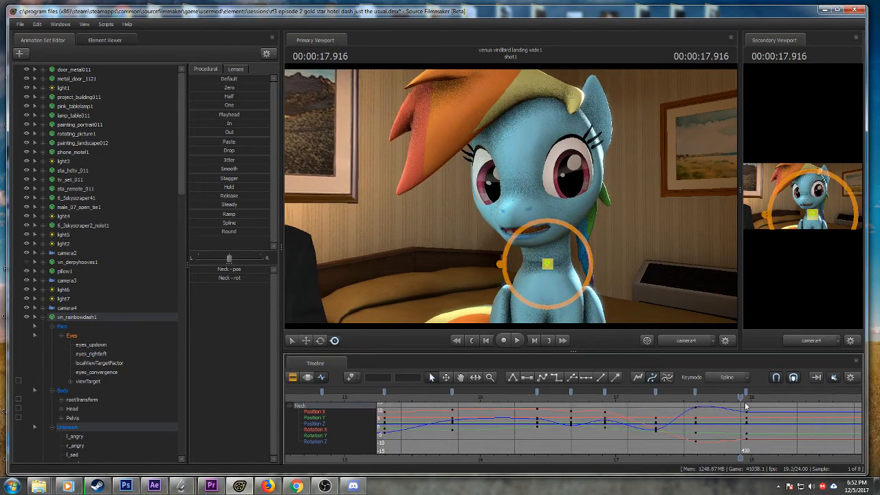
left_click(747, 399)
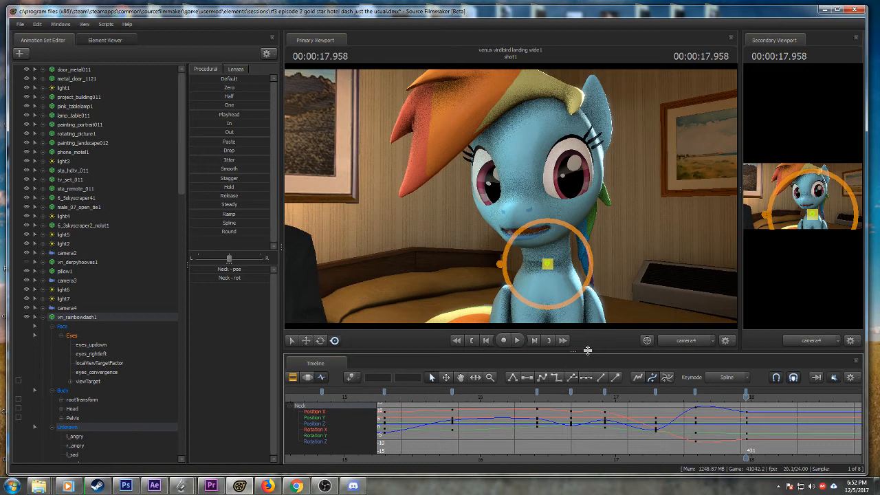
scroll(634, 403, "down", 4)
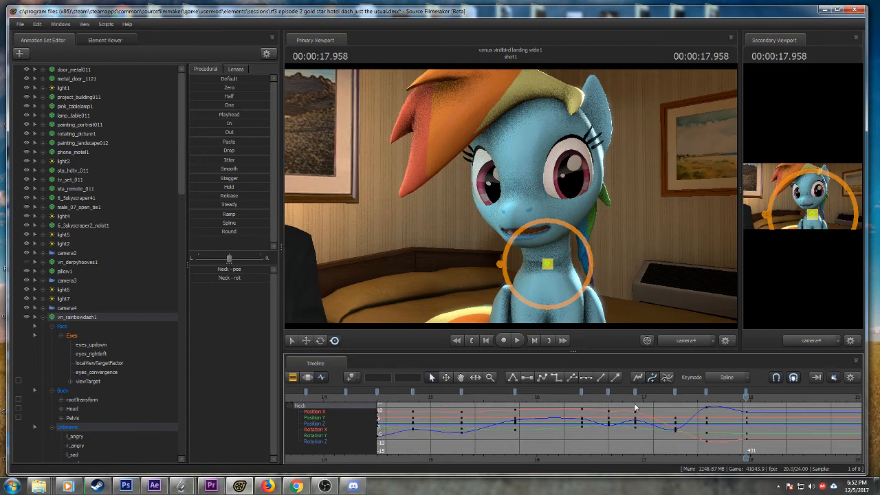
left_click(627, 399)
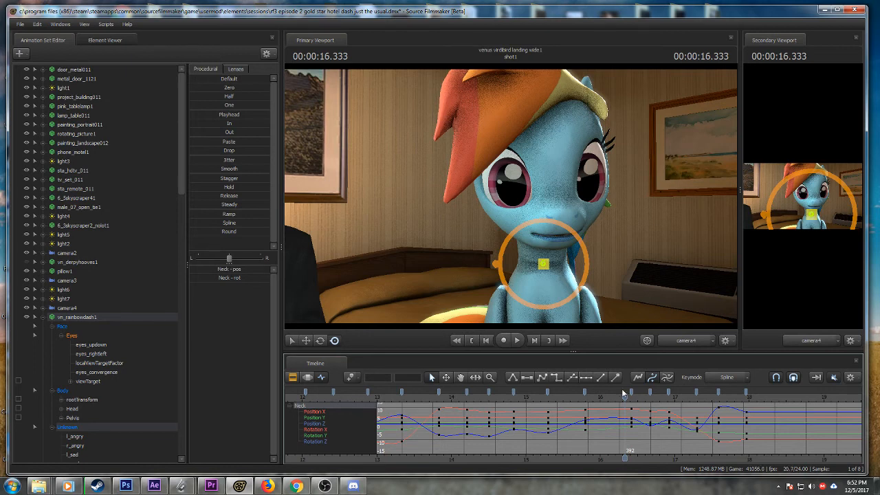
key("space")
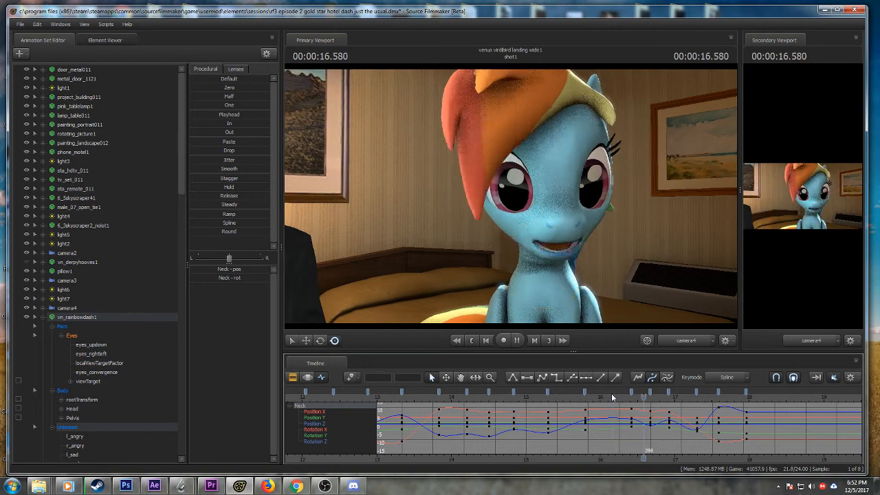
key("space")
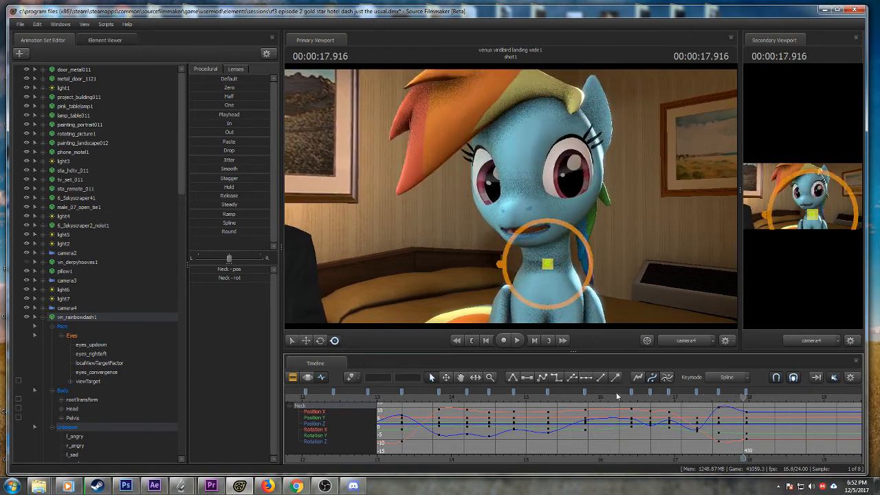
left_click(719, 399)
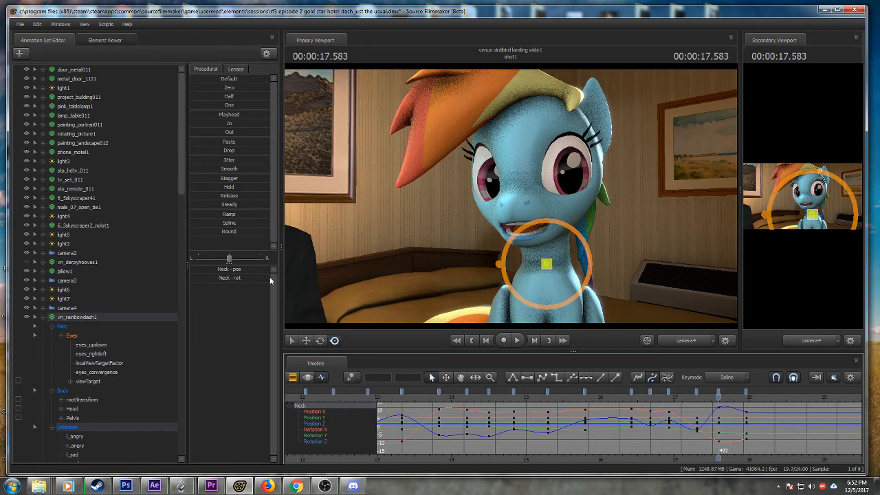
- Keyframe Rainbow Dash's eyes_updown and eyes_rightleft controls at frame 410 and set a shifted gaze at 17.500 s
left_click(103, 345)
left_click(104, 354, "ctrl")
mouse_move(234, 280)
left_mouse_down()
mouse_move(232, 271)
mouse_move(236, 281)
left_mouse_up()
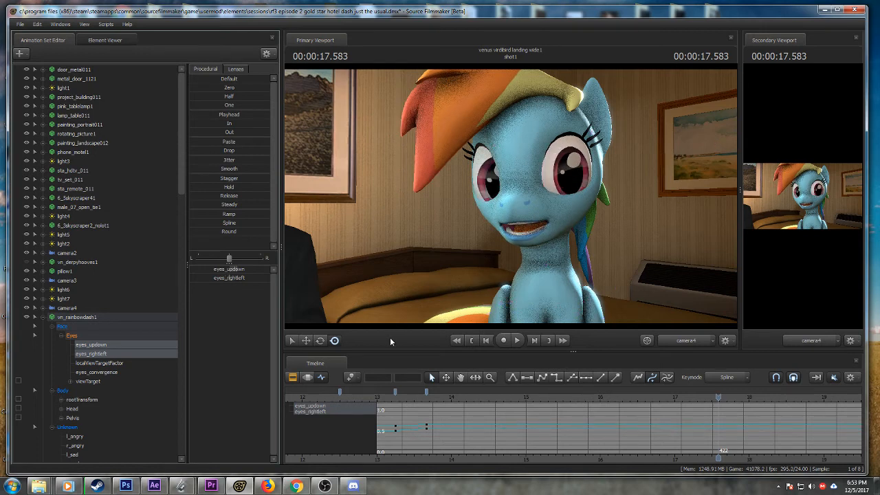
left_click(417, 397)
key("space")
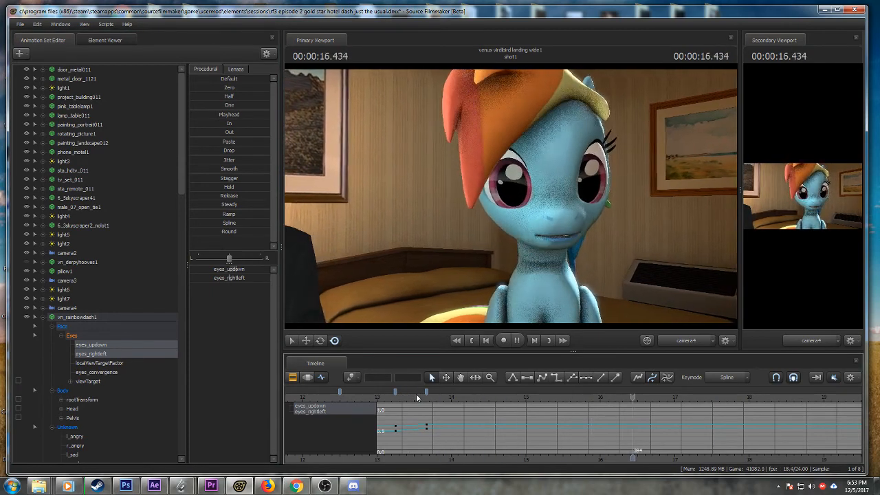
left_click(678, 398)
left_click_drag(678, 398, 712, 398)
left_click_drag(232, 278, 234, 273)
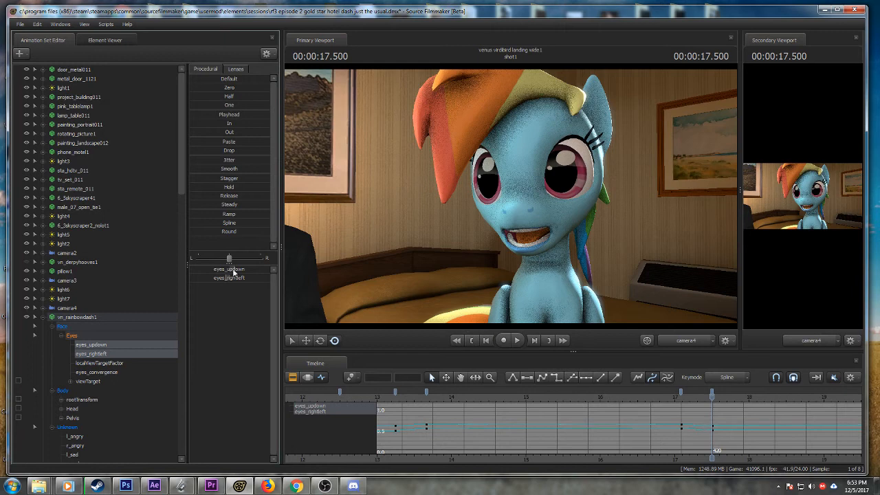
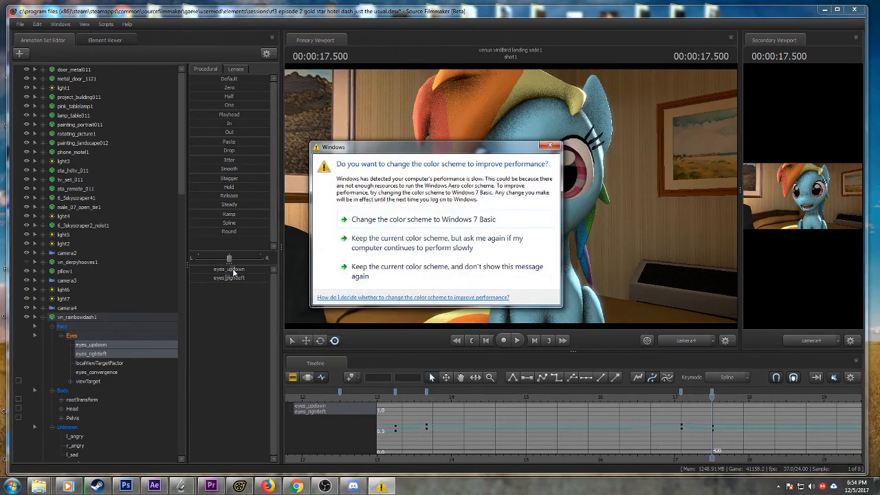
- Dismiss the Windows color scheme prompts and save the session
left_click(550, 145)
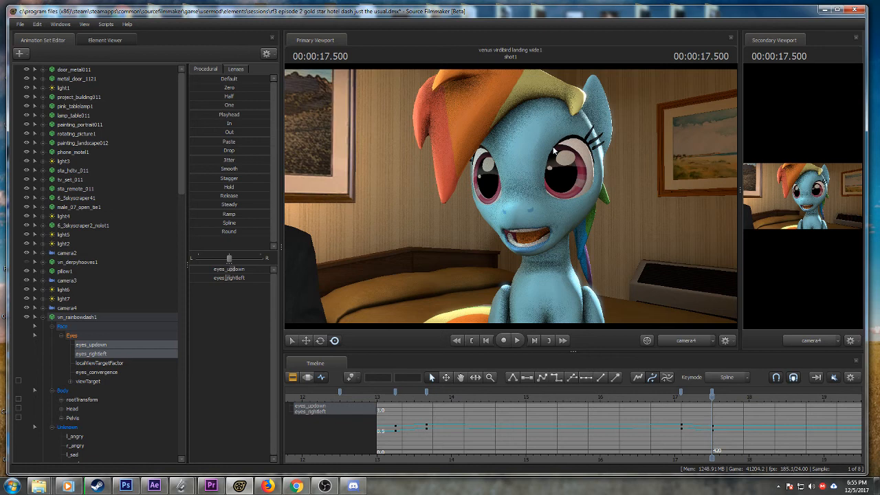
key("ctrl+s")
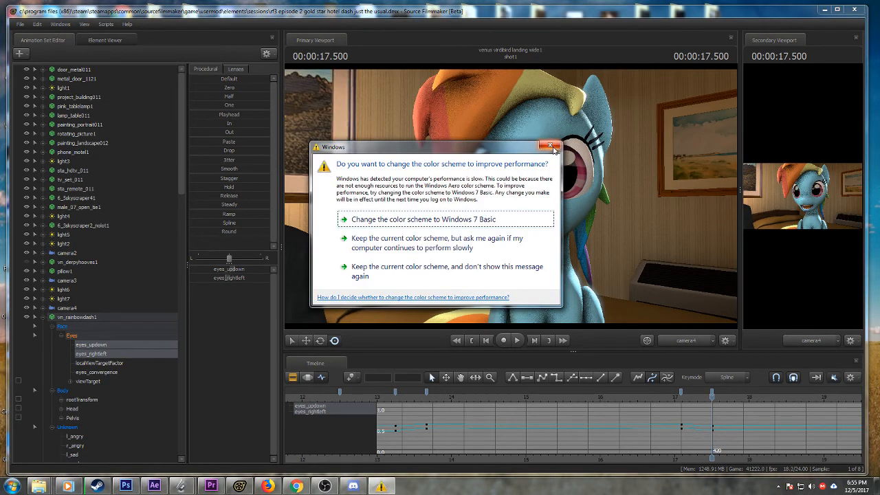
left_click(550, 145)
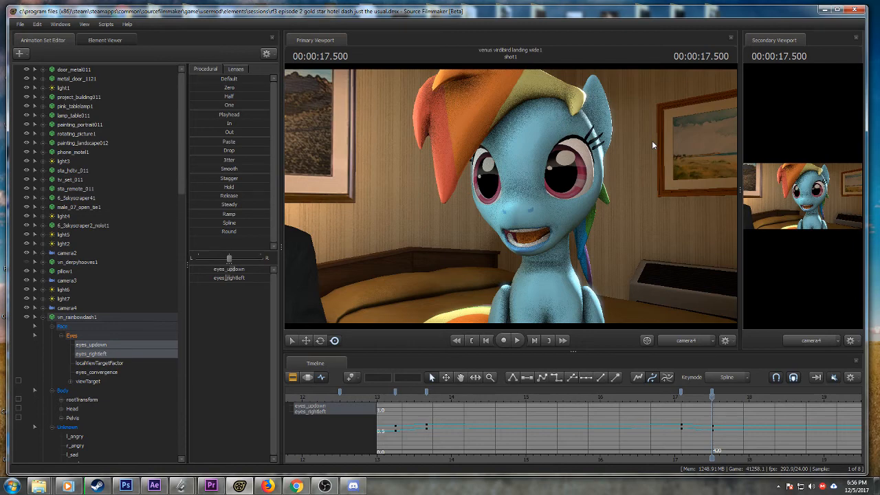
- Play the eye motion from about 16.6 s and adjust the tangents of the eye keys at frames 328 and 410
left_click(647, 397)
key("space")
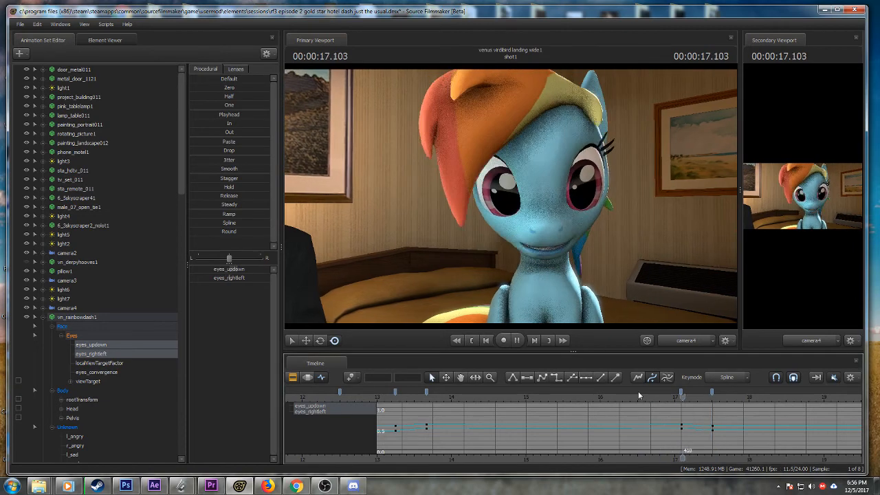
key("space")
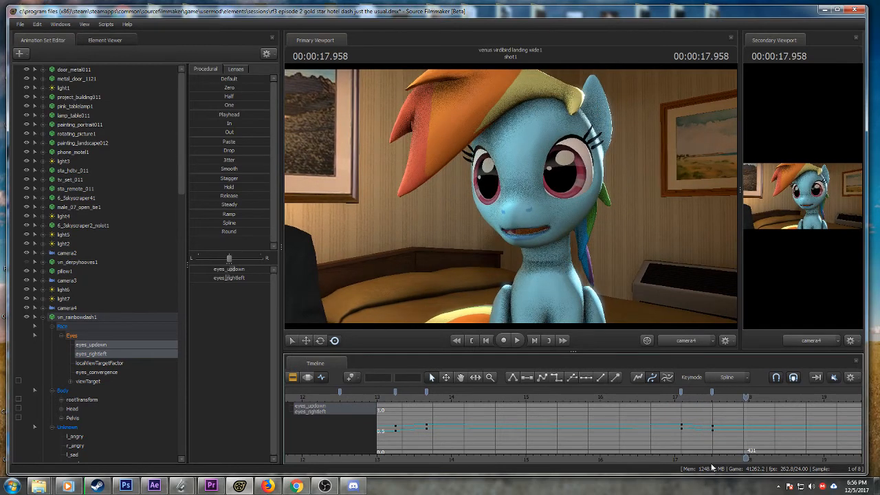
left_click(681, 392)
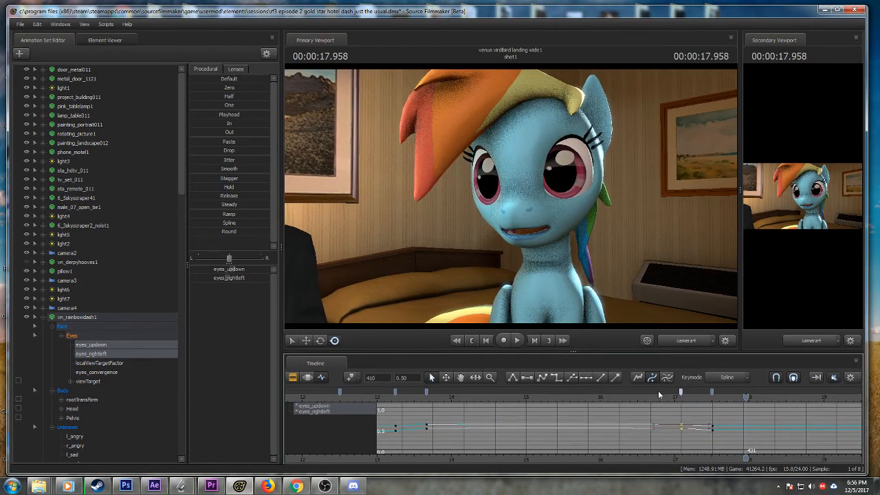
left_click(426, 392, "shift")
left_click(511, 375)
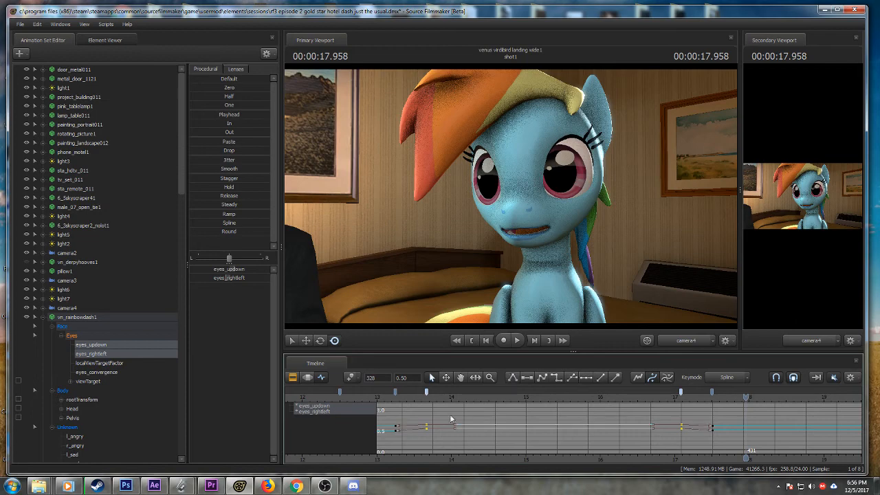
- Play the eye motion twice from about 13.5 s, scrub back to 15.708 s, and save the session
left_click(416, 397)
key("space")
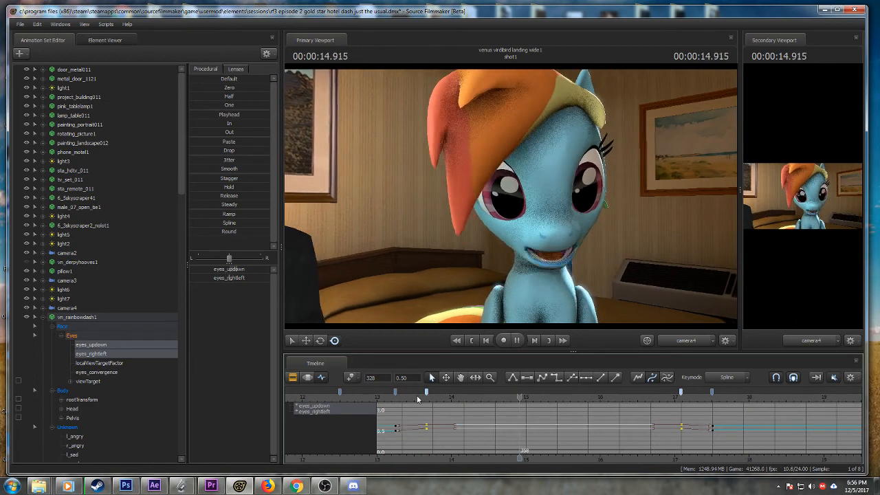
key("space")
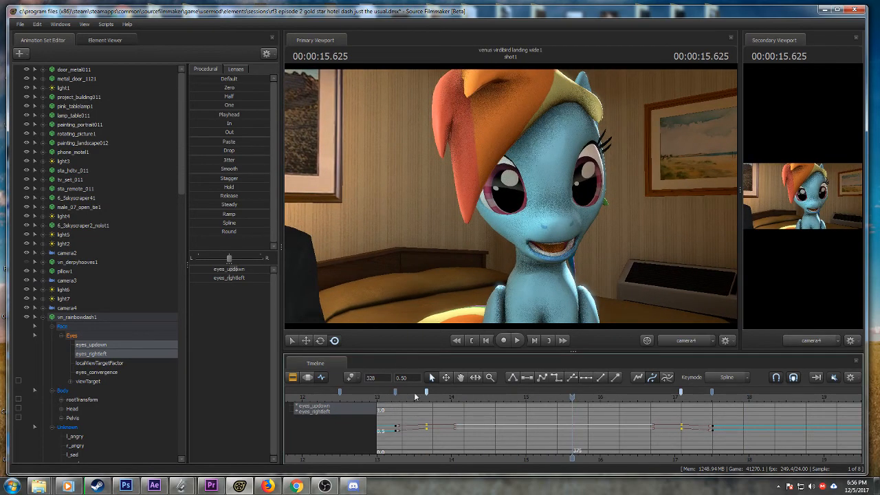
left_click(416, 397)
key("space")
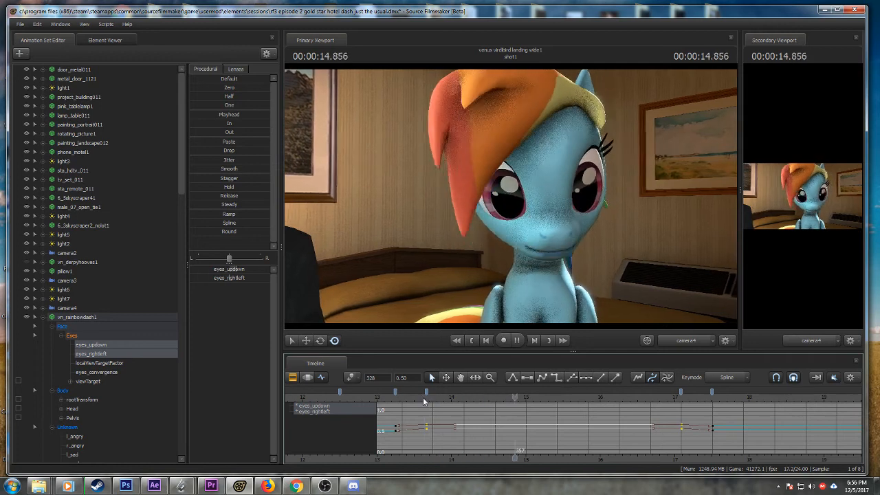
key("space")
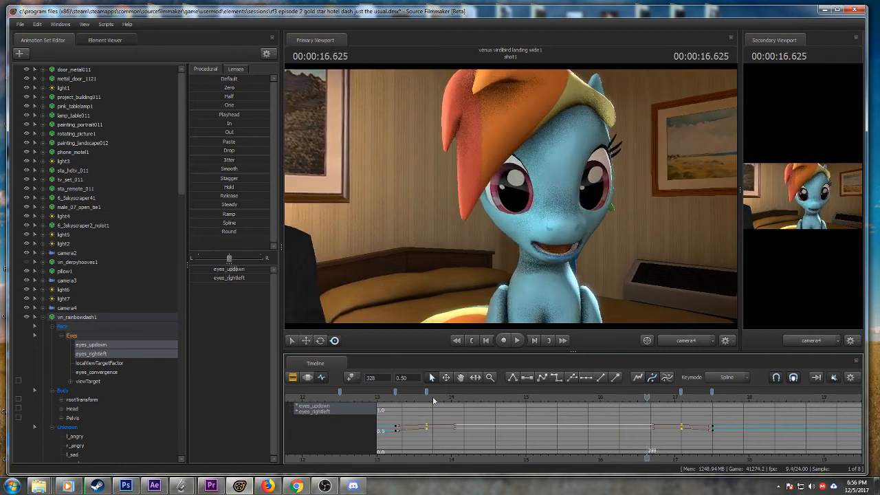
left_click_drag(631, 400, 580, 395)
key("ctrl+s")
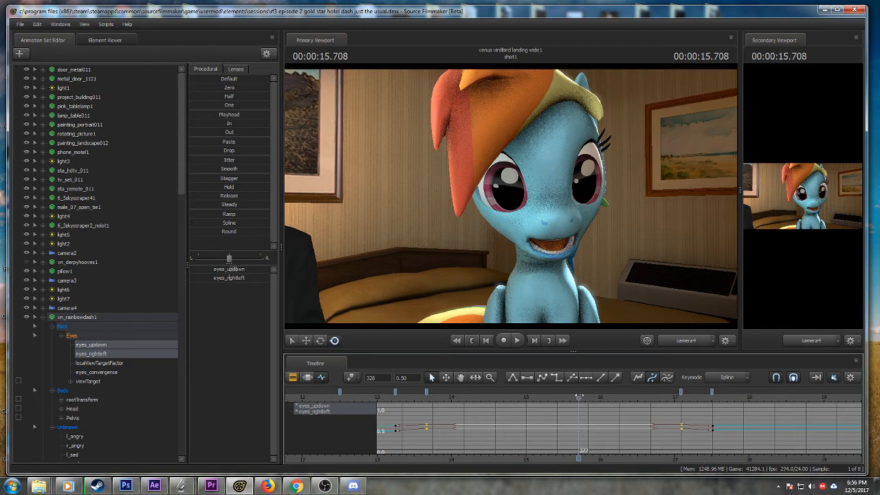
- Replay from about 14.3 s and keyframe the current gaze for both eye controls at 15.416 s
left_click_drag(579, 396, 472, 394)
key("space")
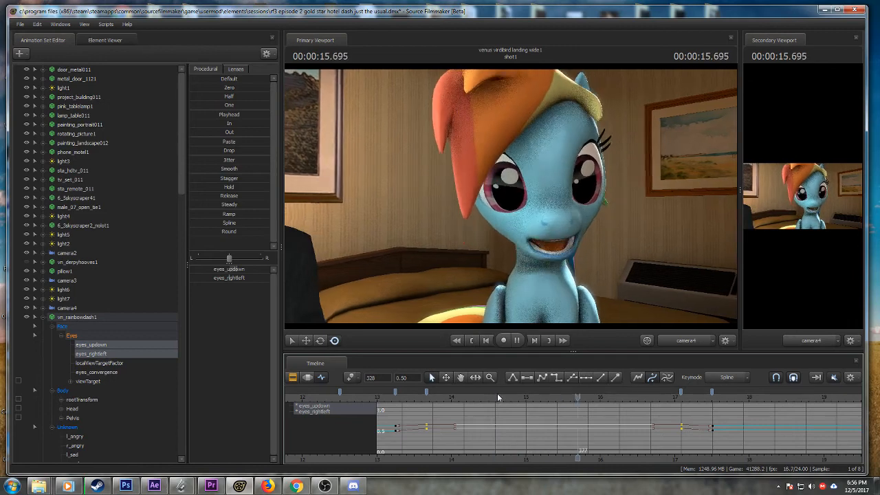
left_click(560, 398)
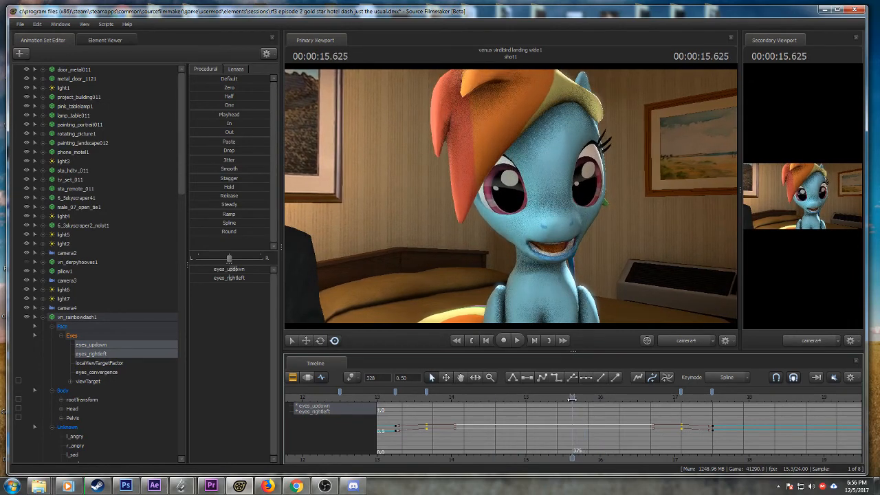
left_click(557, 399)
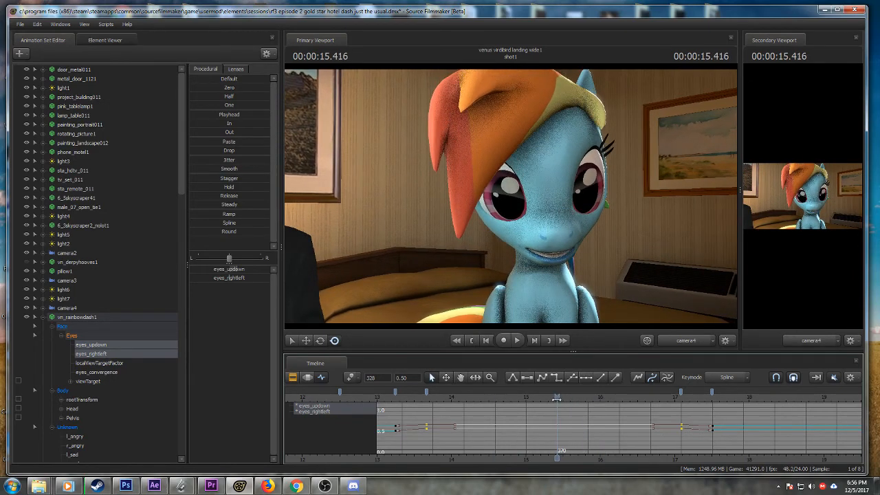
left_click(350, 377)
key("m")
- Keyframe a sideways gaze shift at 16.000 s, move the preceding eye key to frame 375, and play the result
key("space")
key("space")
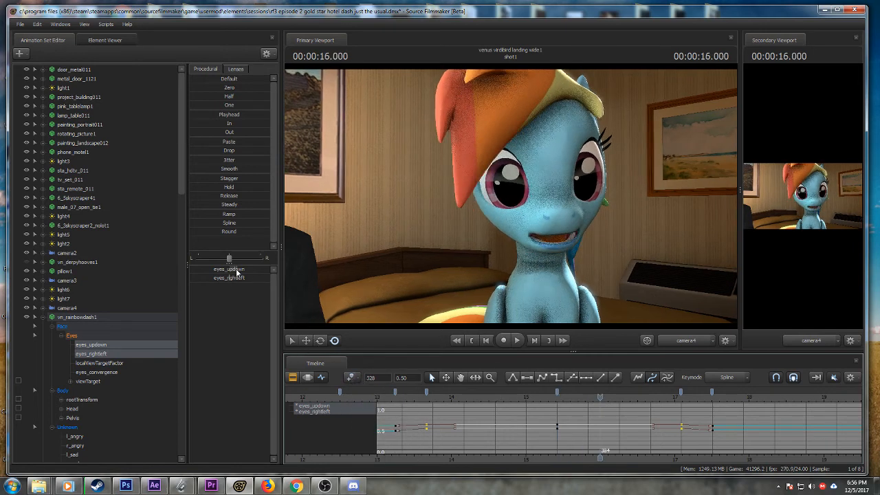
left_click_drag(233, 269, 239, 278)
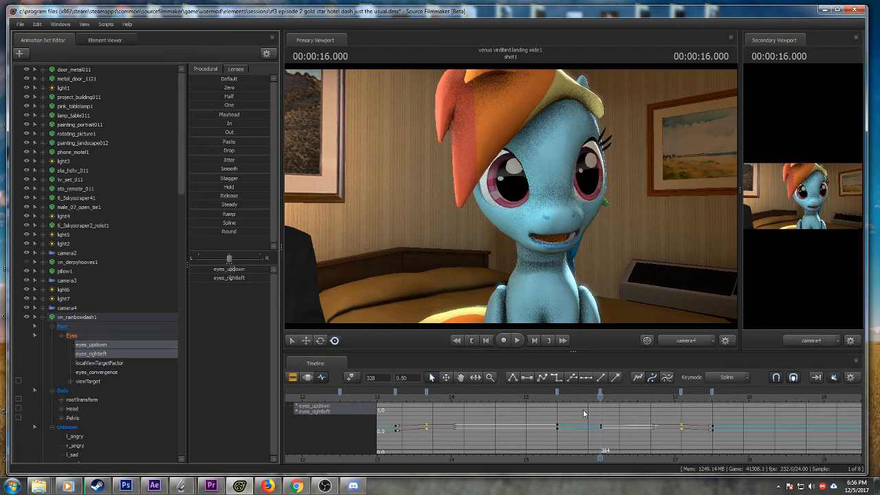
left_click_drag(558, 392, 573, 391)
key("space")
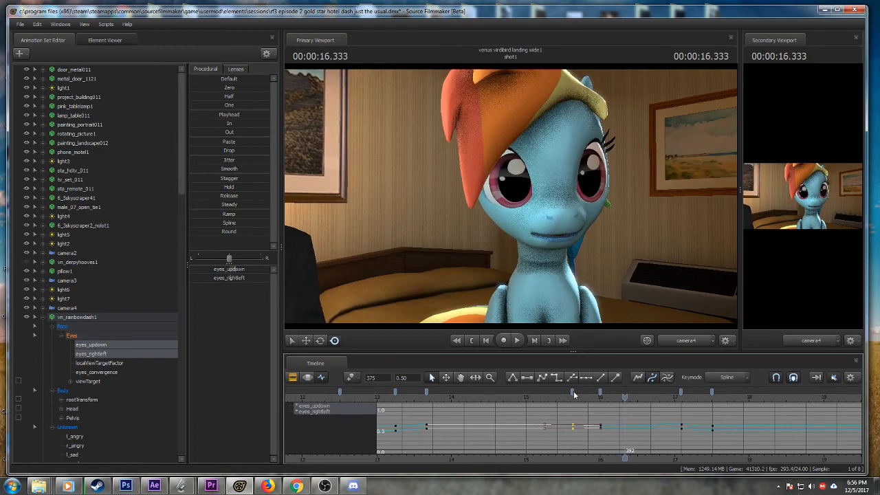
- Shift the selected eyes_updown and eyes_rightleft keyframes earlier to frame 370, move the following keyframe pair earlier too, and play the result
left_click(601, 393)
left_click_drag(601, 393, 588, 392)
left_click(548, 397)
key("space")
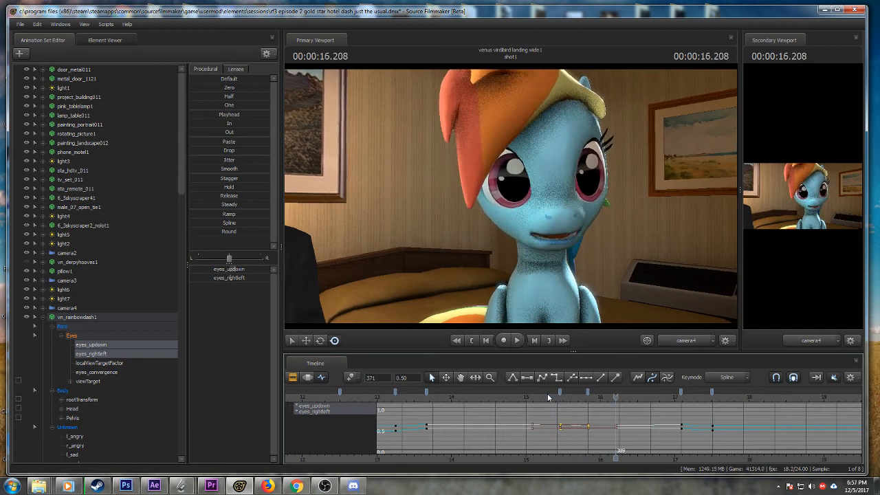
left_click_drag(589, 393, 558, 393)
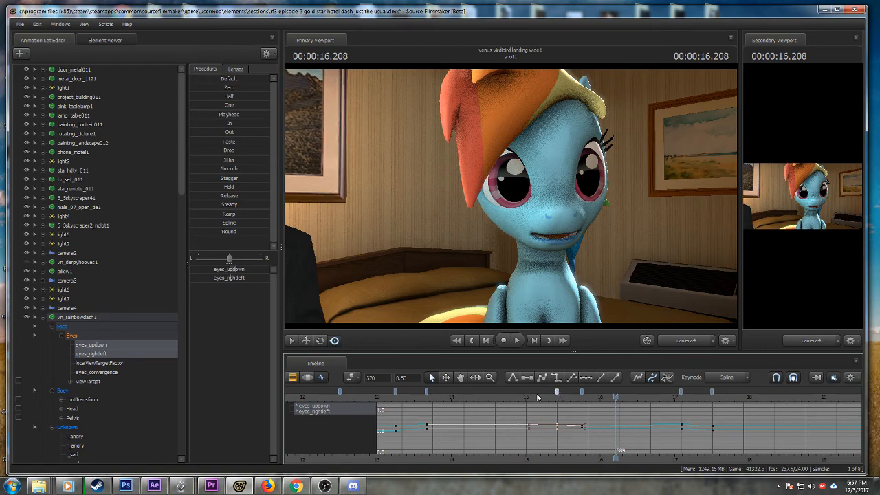
key("space")
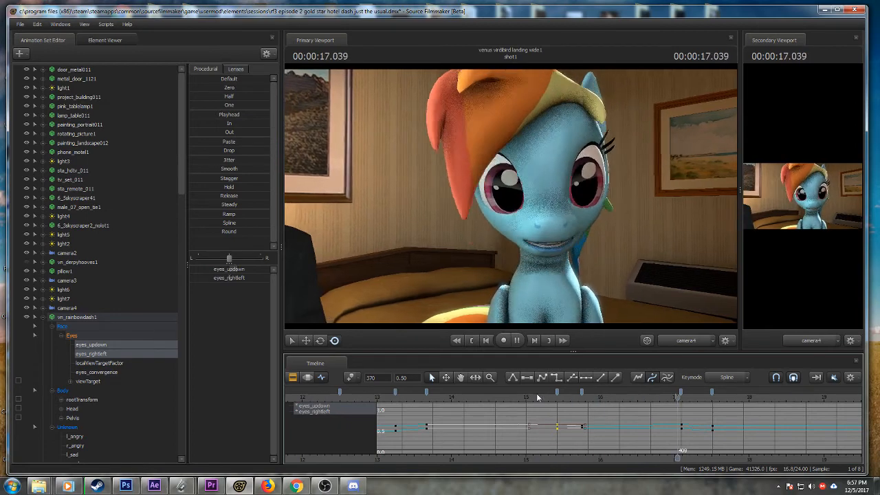
key("space")
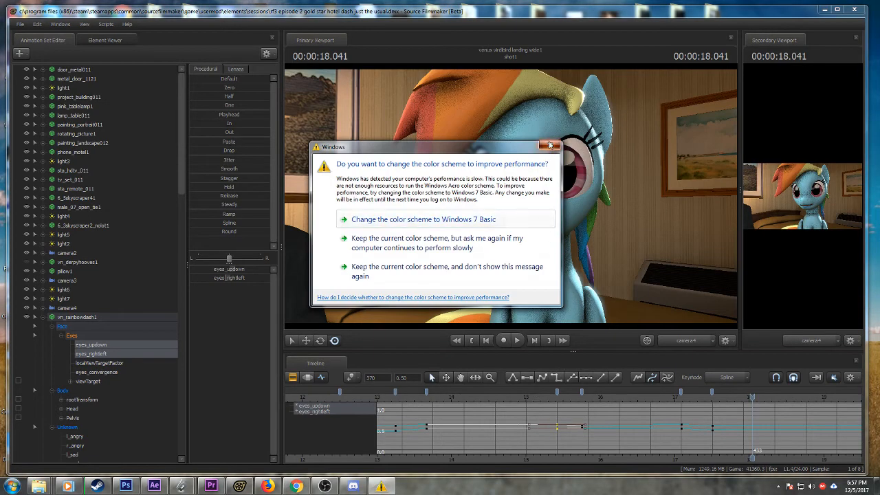
- Dismiss the Windows color scheme prompt, and save the session after replaying the eye movement from about 15 s
left_click(550, 145)
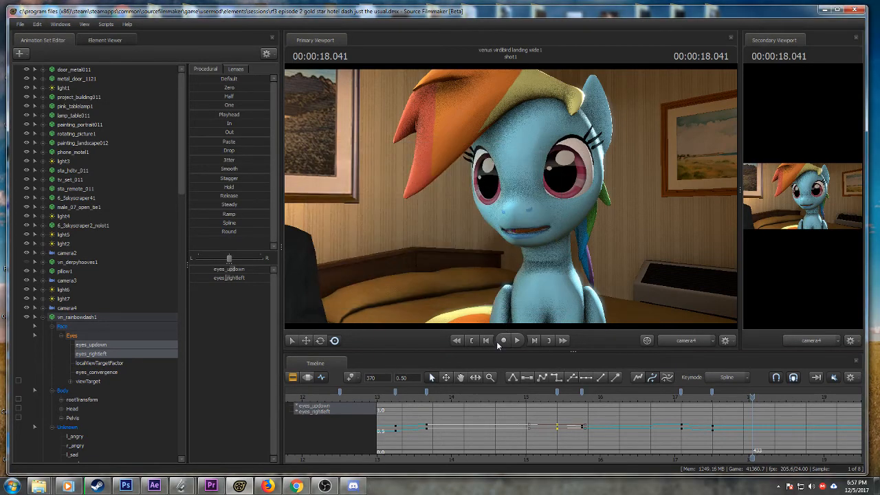
left_click(519, 390)
key("space")
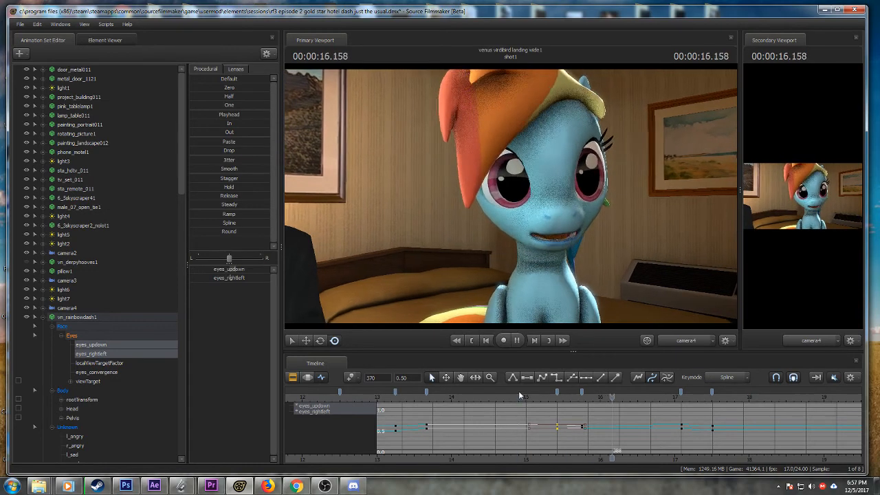
key("space")
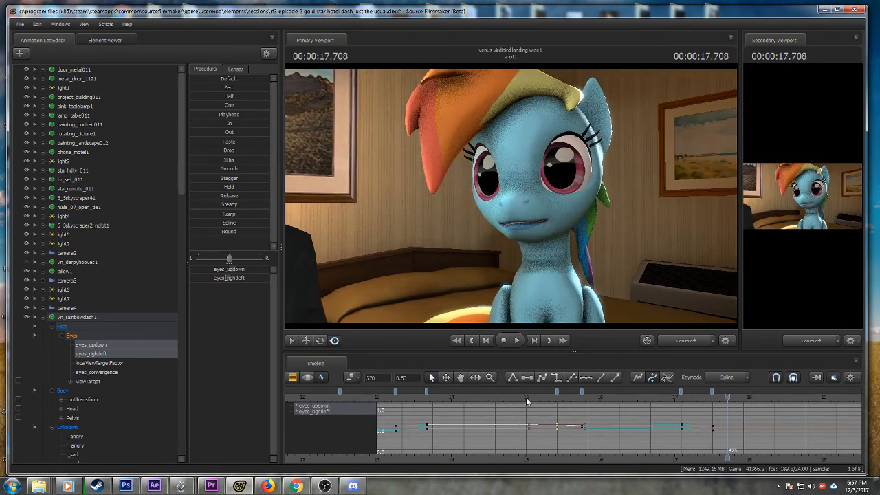
key("ctrl+s")
- Save the session and play the whole shot from frame 0 to review the animation
left_click(475, 397)
key("space")
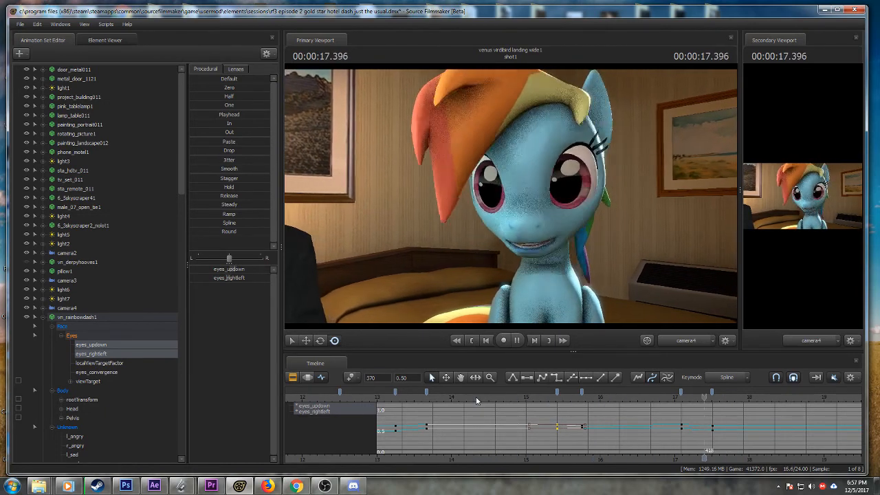
middle_click_drag(682, 452, 579, 441)
scroll(576, 440, "down", 2)
scroll(573, 436, "down", 5)
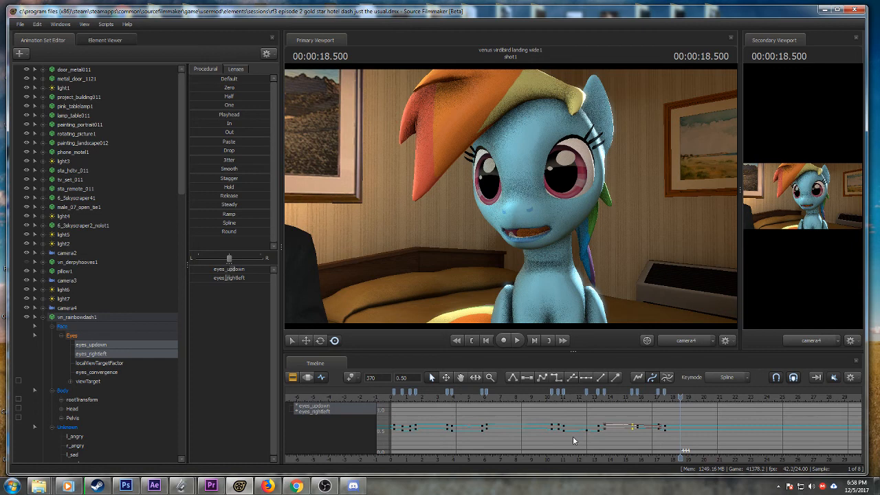
left_click(393, 401)
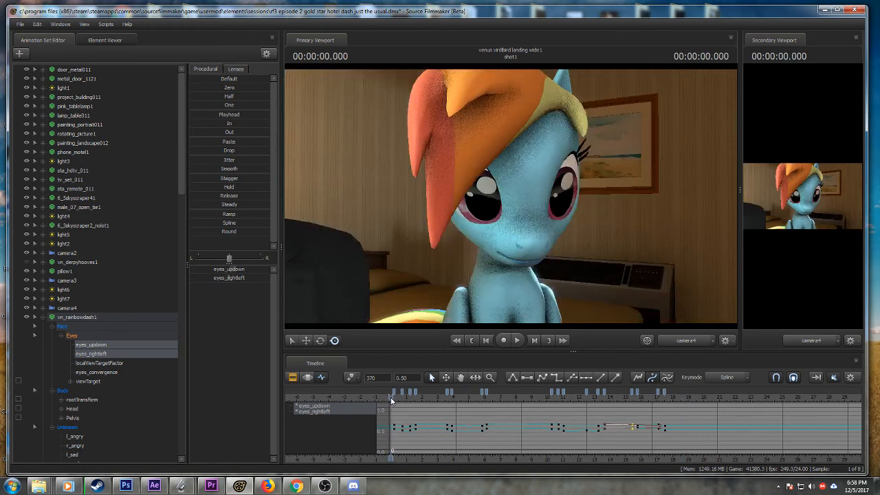
key("ctrl+s")
key("space")
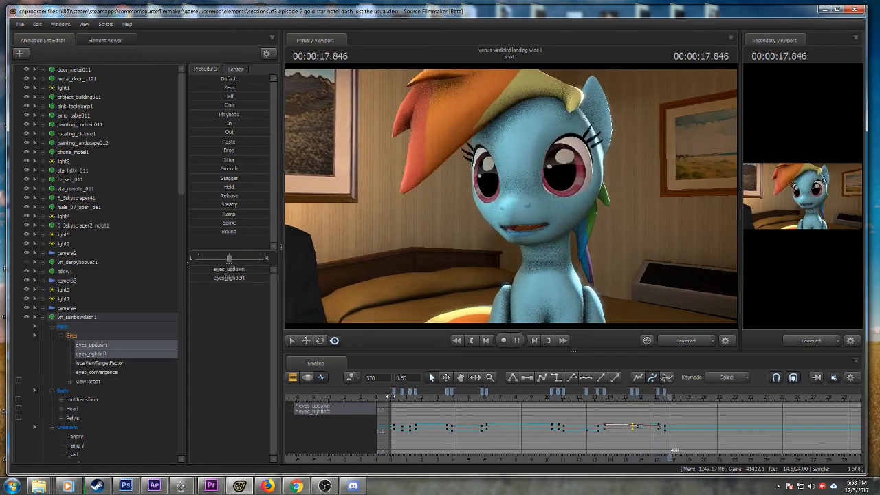
key("space")
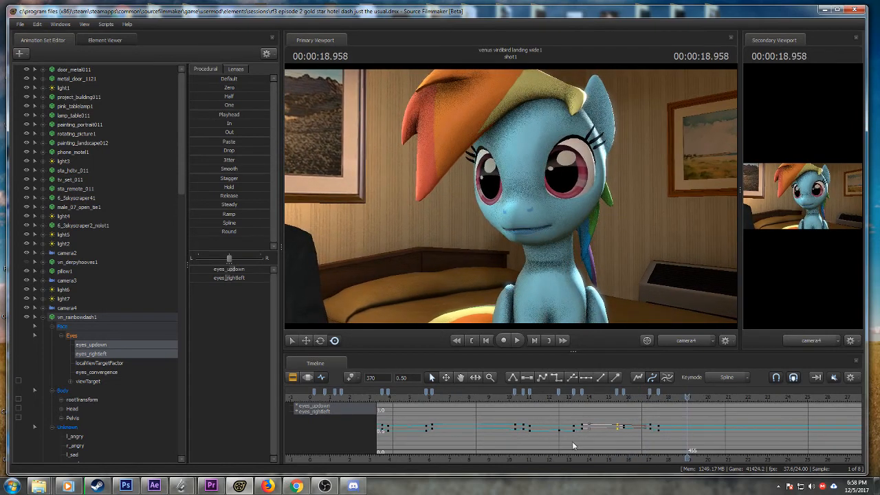
- Select the pony's Neck control and play back its motion from about 17 s to 18.5 s
left_click(547, 260)
scroll(664, 452, "up", 5)
left_click(544, 398)
key("space")
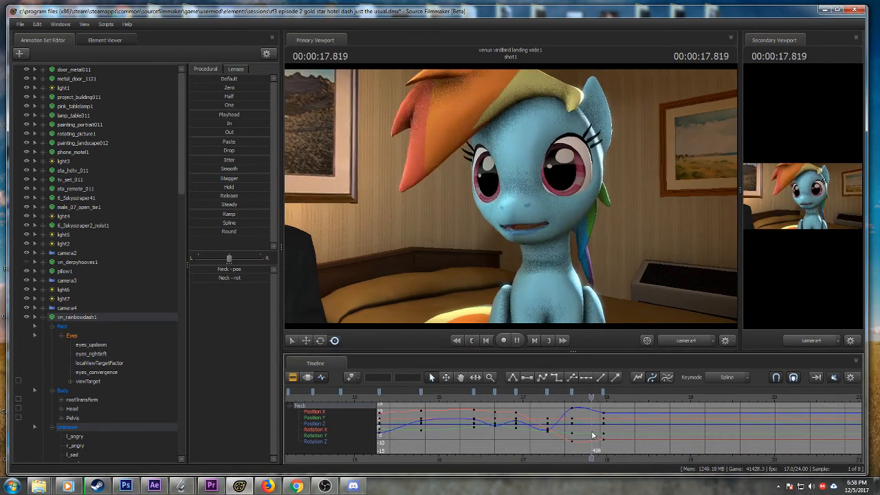
key("space")
left_click(529, 397)
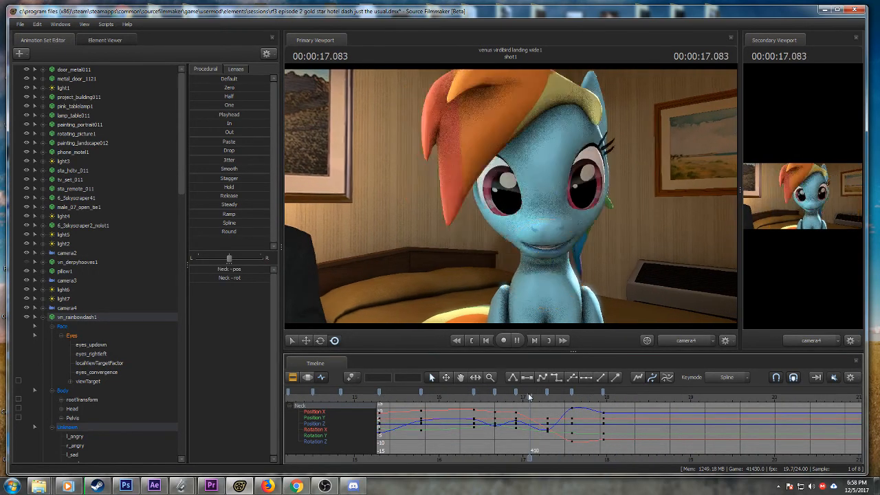
key("space")
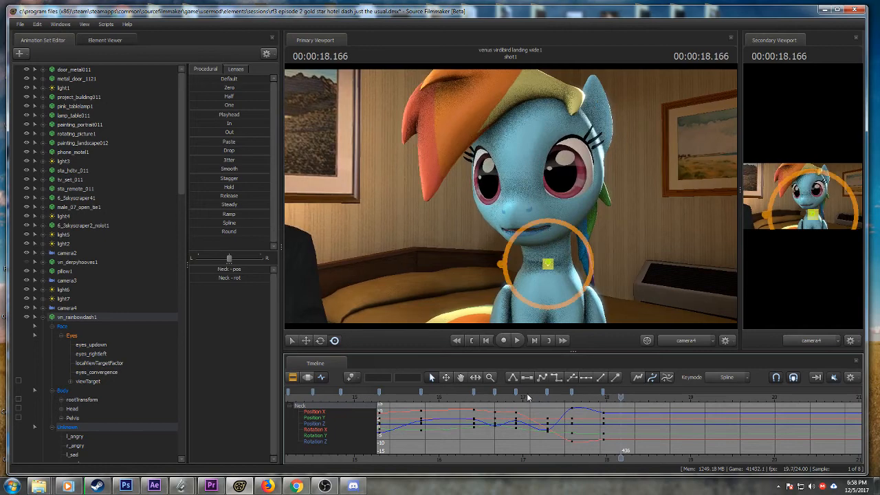
left_click(528, 394)
key("space")
key("space")
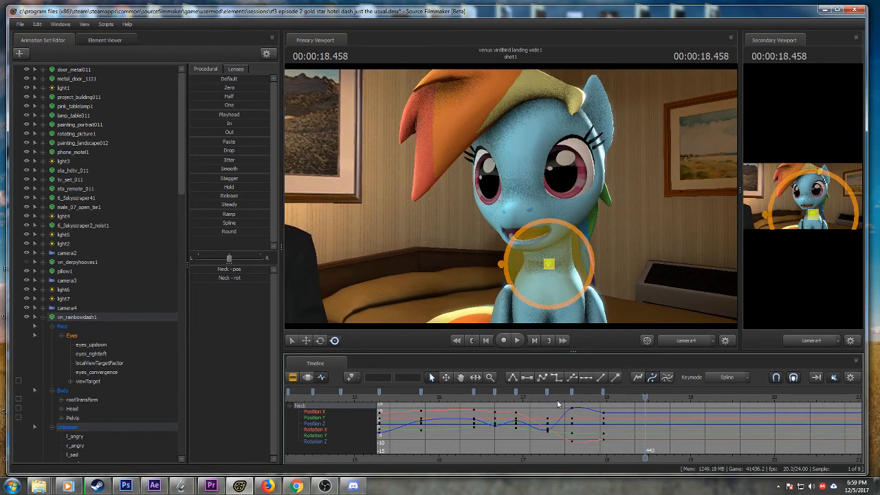
- Rotate the Neck slightly at frame 441 (18.375 s) to key a new pose, and save the session
left_click(557, 397)
key("space")
key("space")
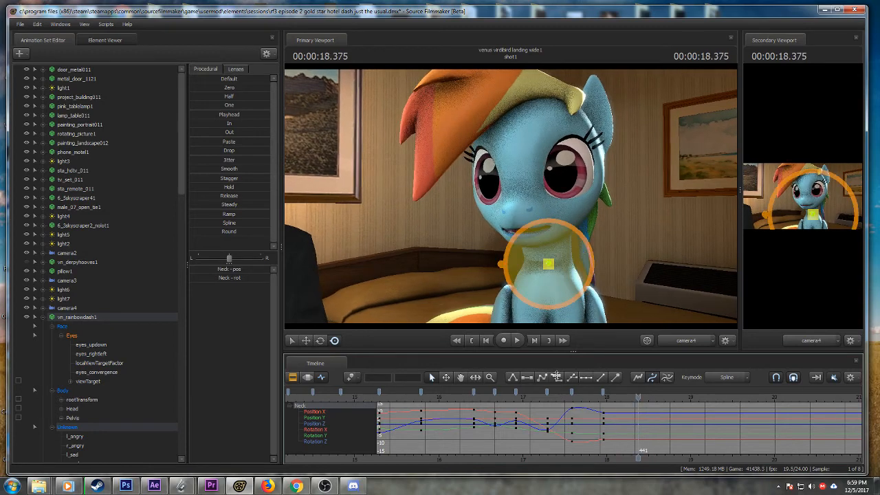
left_click(492, 394)
key("space")
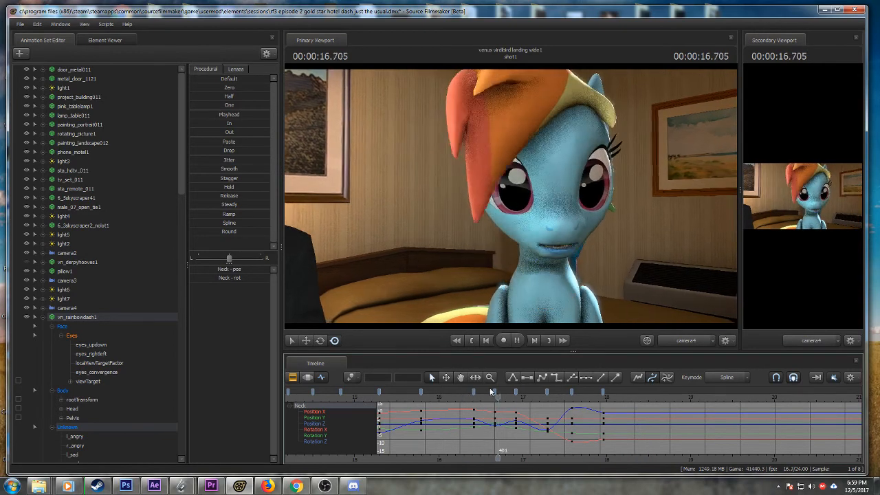
key("space")
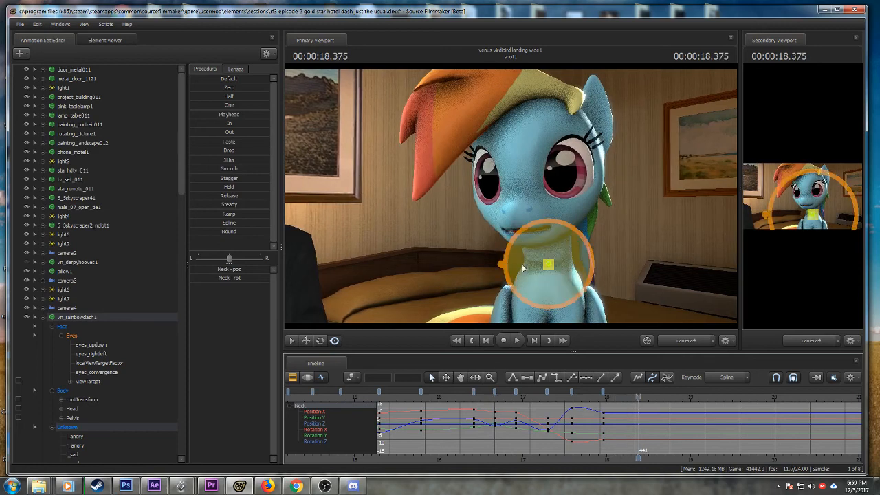
left_click_drag(533, 237, 532, 236)
key("ctrl+s")
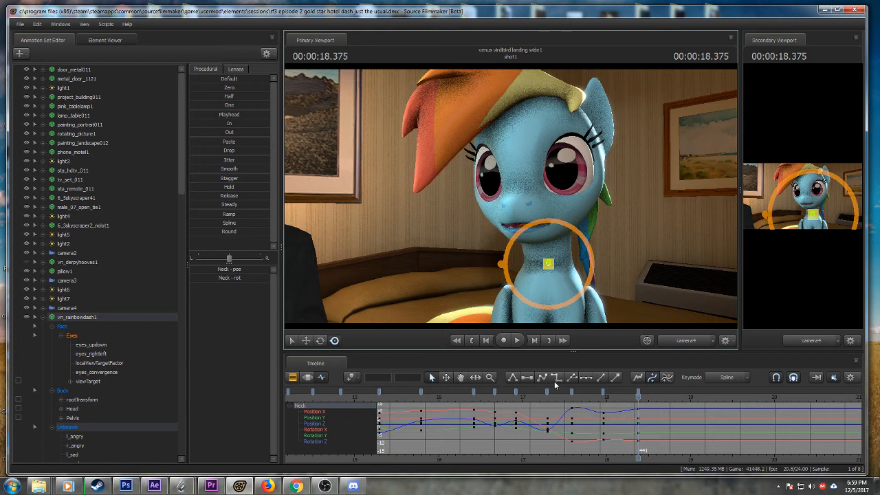
- Save the session and play the head motion from frame 376 to past 18.8 s
left_click(465, 398)
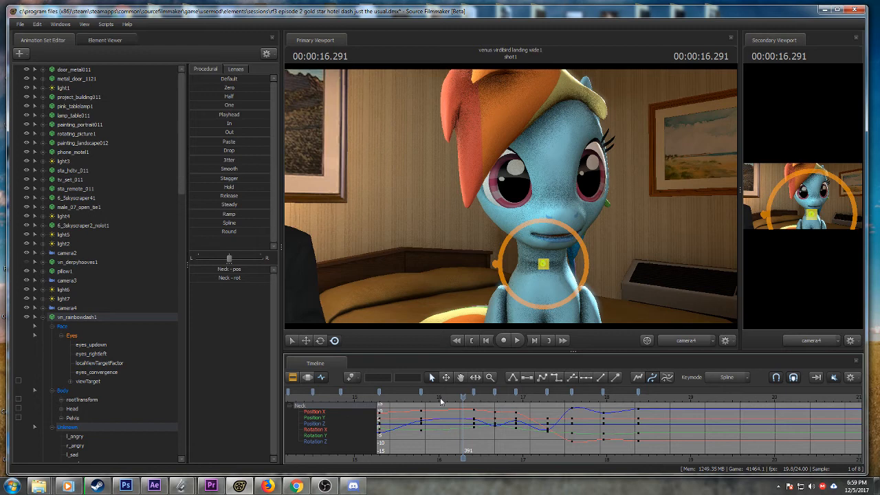
key("ctrl+s")
left_click(412, 396)
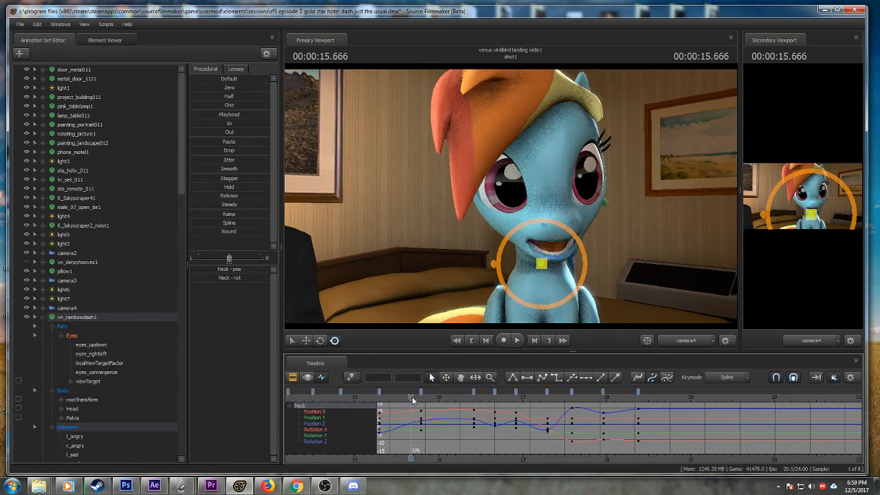
key("space")
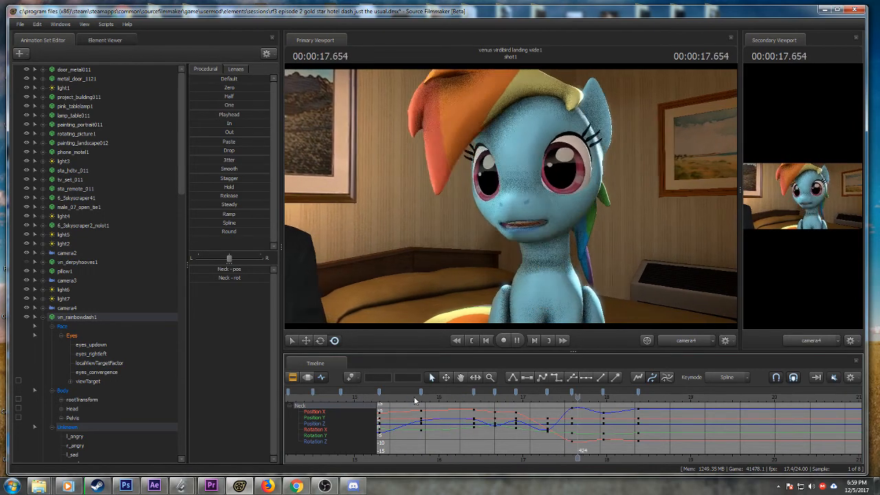
key("space")
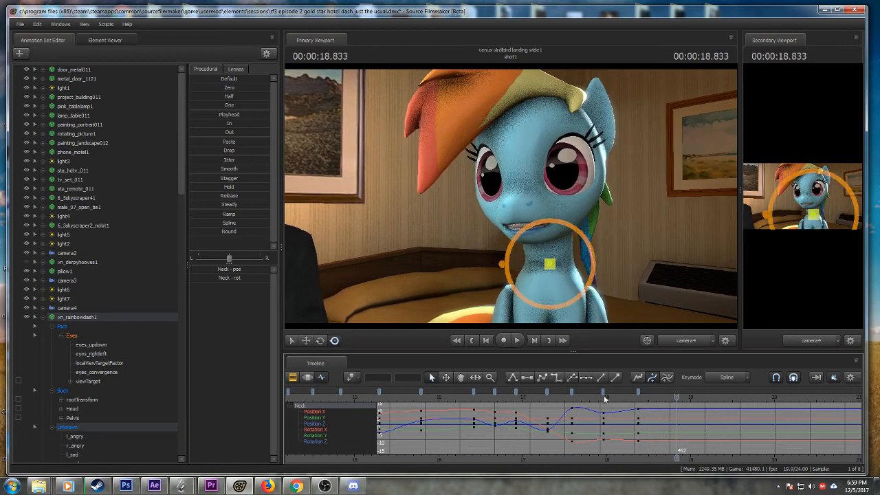
- Rotate the Neck at frame 452 (18.833 s) so the head dips down and tilts
left_click(604, 397)
key("space")
key("space")
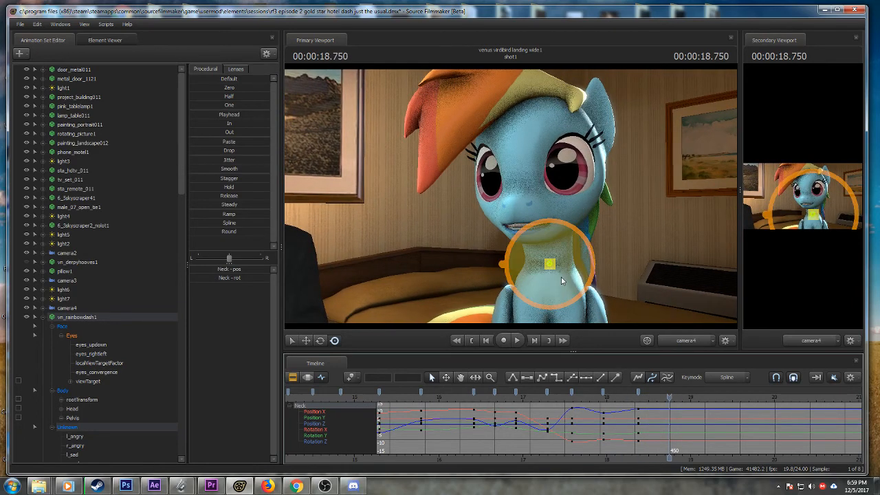
left_click(402, 397)
key("space")
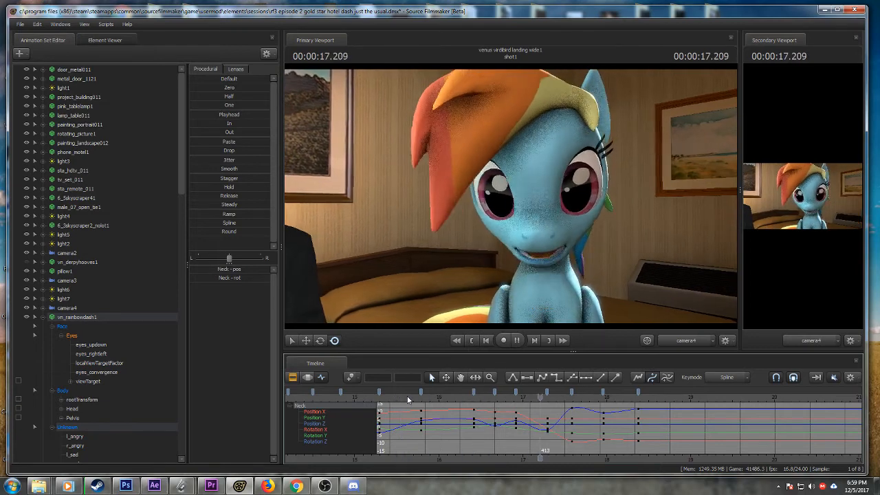
key("space")
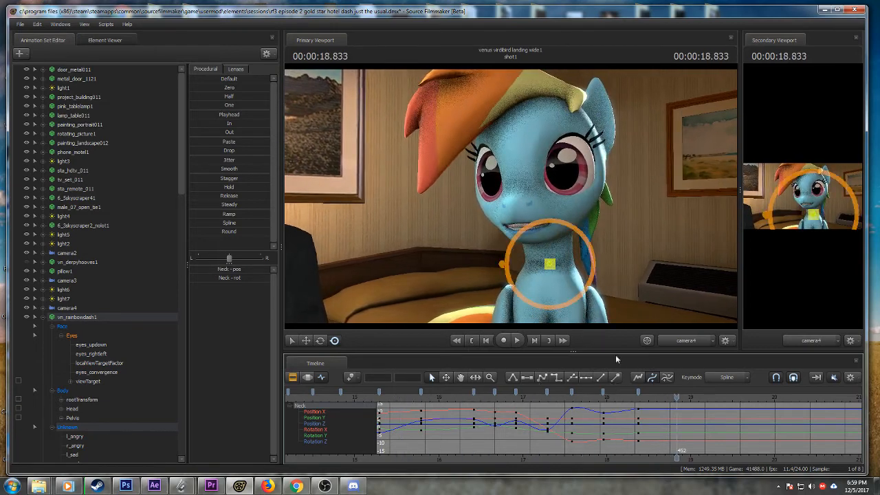
left_click_drag(524, 262, 543, 249)
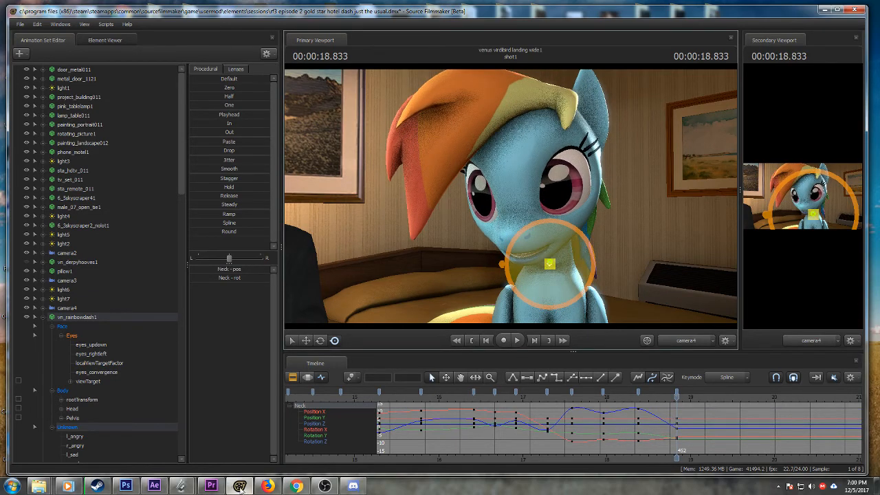
- Switch to Adobe Premiere Pro, check the Gold Star Hotel sequence around 00:01:30:18 and save the project, returning to Source Filmmaker
left_click(211, 485)
left_click(529, 340)
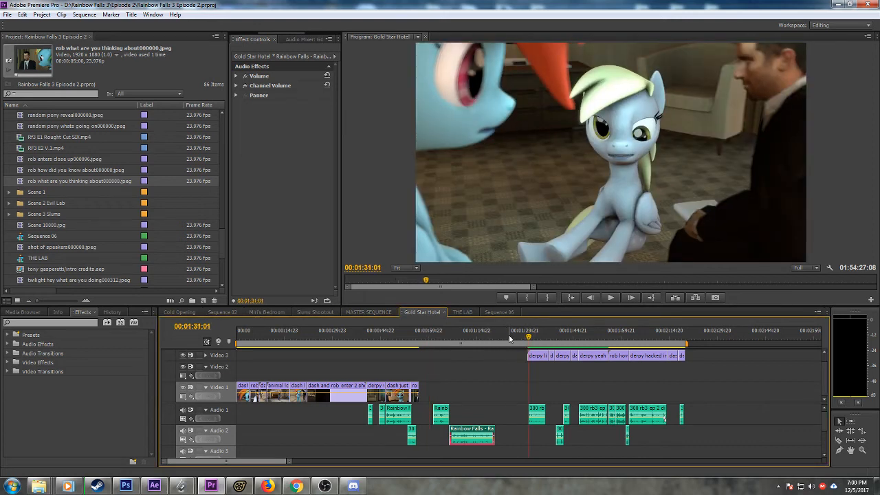
left_click(509, 339)
key("ctrl+s")
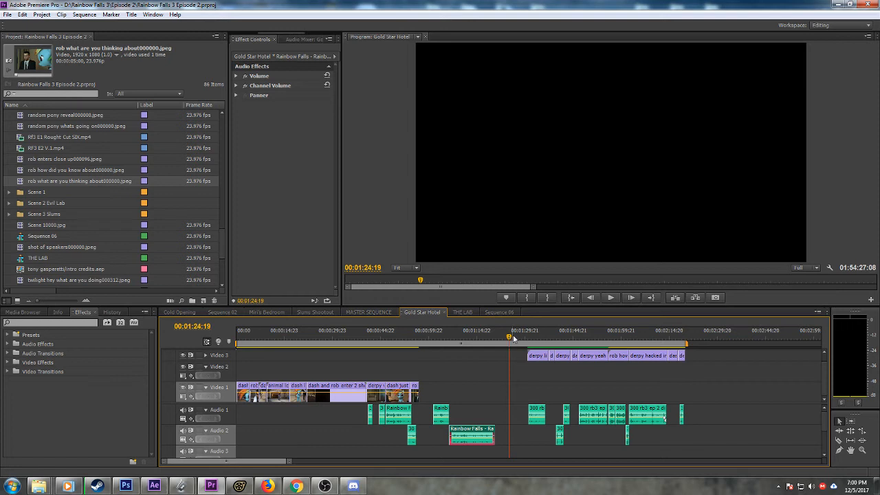
left_click(527, 337)
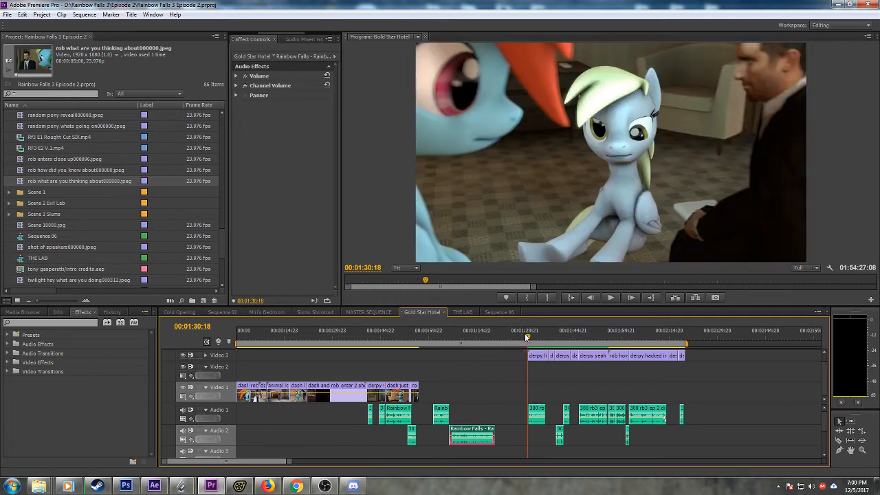
left_click(839, 6)
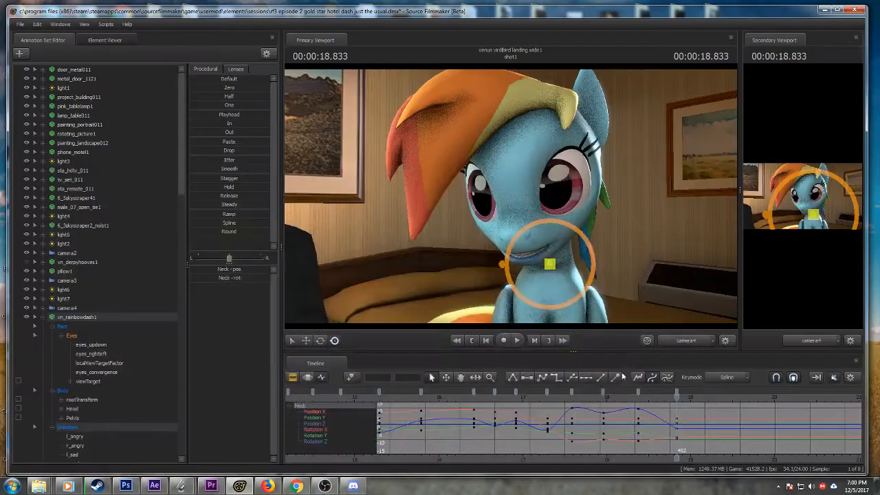
- Play back the neck motion around frame 452 and again from about 17.2 s to review the lowered head pose
key("space")
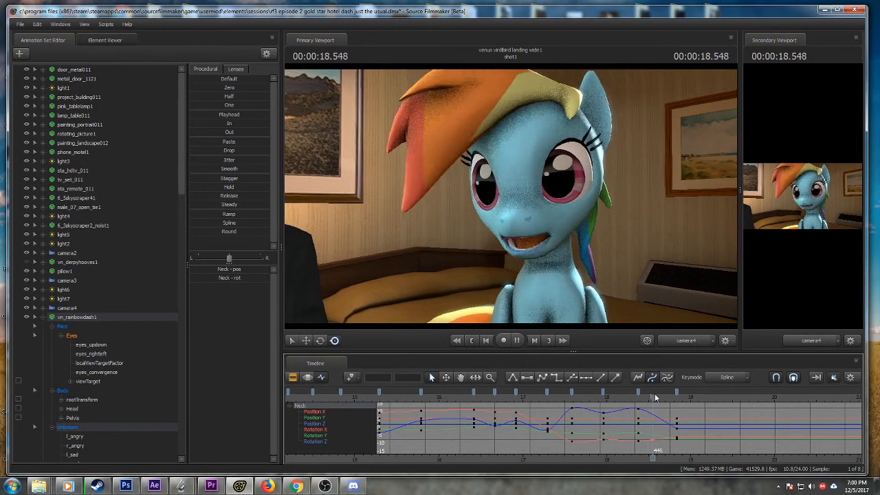
key("space")
left_click(650, 395)
key("space")
key("space")
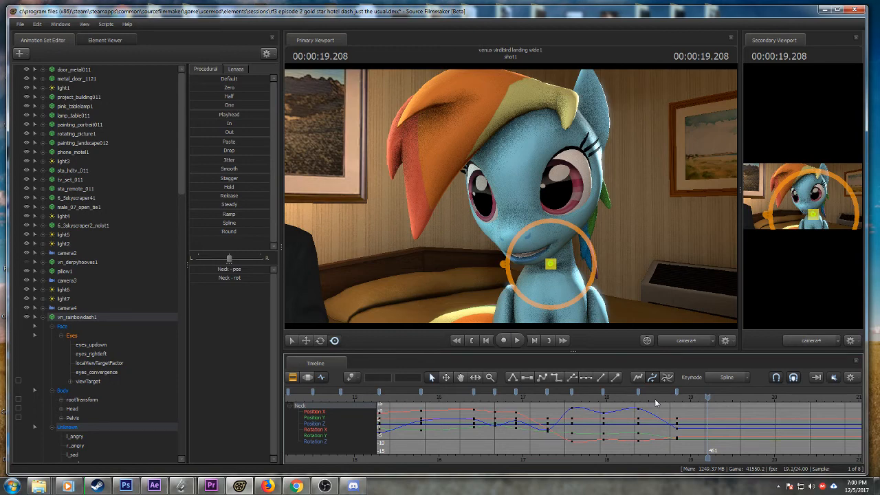
left_click(544, 399)
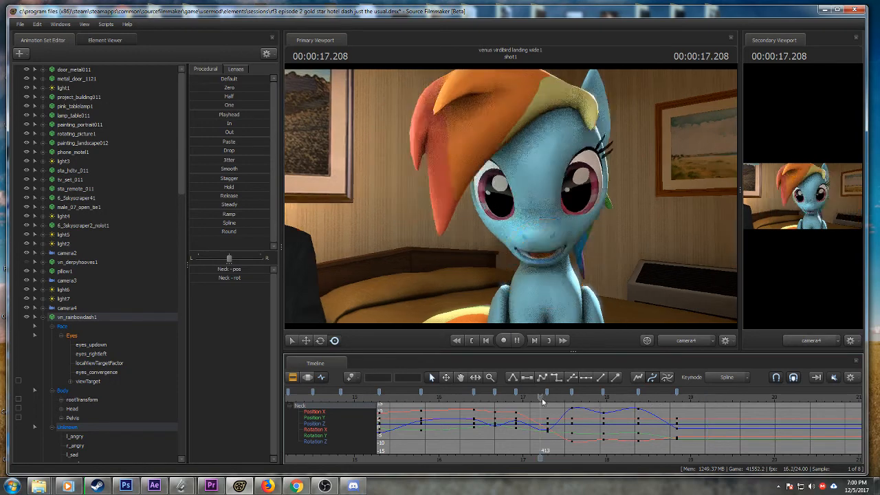
- Play back the neck motion to about 19 s and replay it from about 18.2 s to check the head dip
key("space")
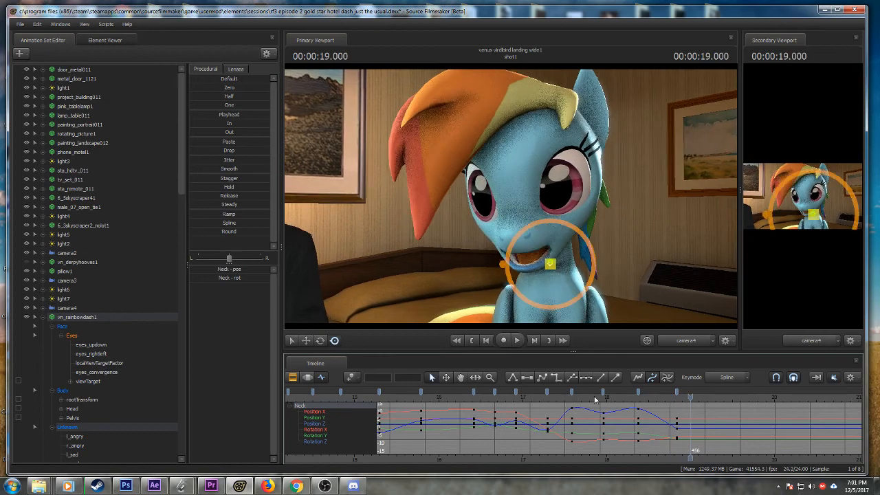
left_click(624, 400)
key("space")
key("space")
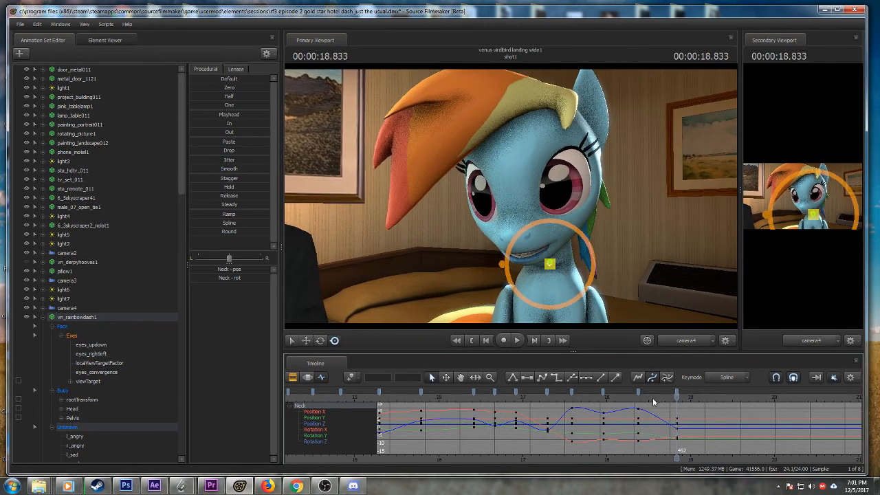
- Delay the Neck keyframe before the head dip to frame 444 and rotate the Neck at frame 463 (19.291 s) to lift the head slightly
left_click_drag(639, 393, 649, 394)
left_click(633, 399)
key("space")
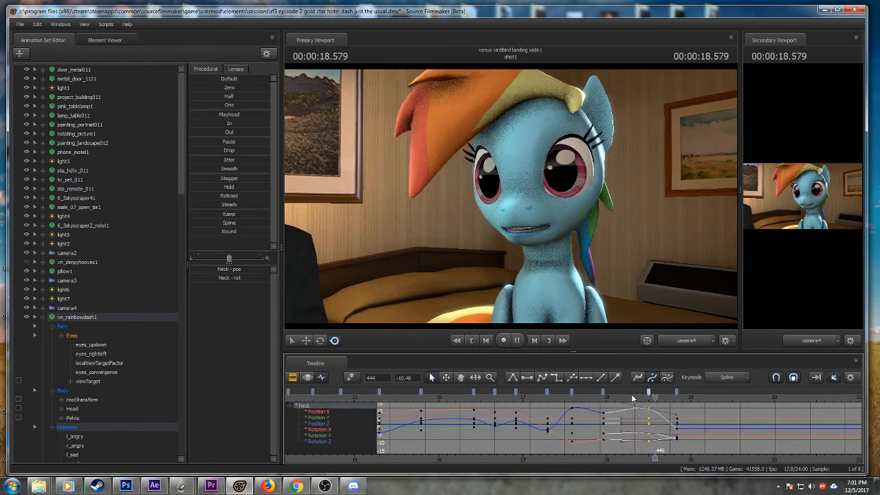
key("space")
left_click_drag(543, 239, 542, 238)
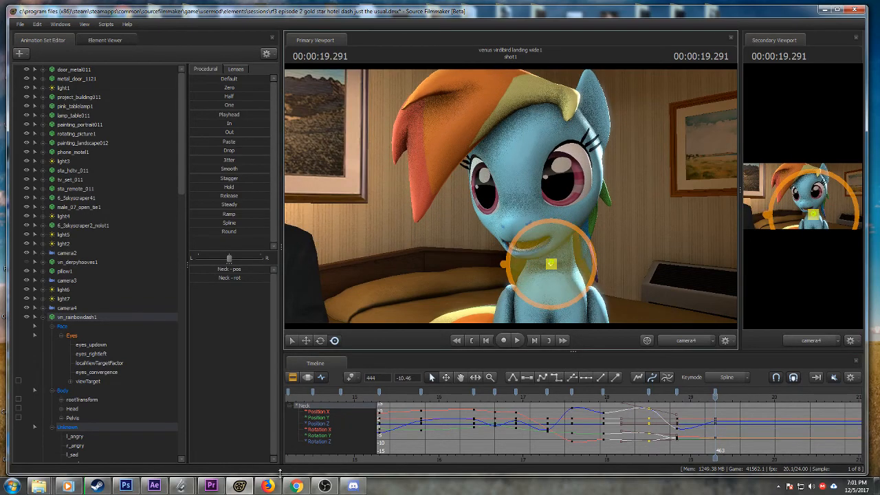
- Switch to Adobe Premiere Pro, play the Gold Star Hotel sequence from around 00:01:30 and save the project, returning to Source Filmmaker
left_click(216, 487)
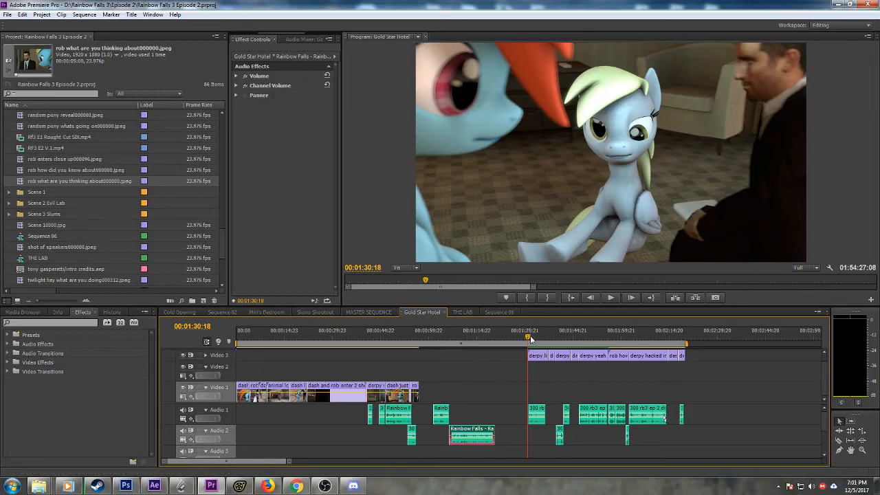
left_click_drag(530, 337, 524, 335)
key("space")
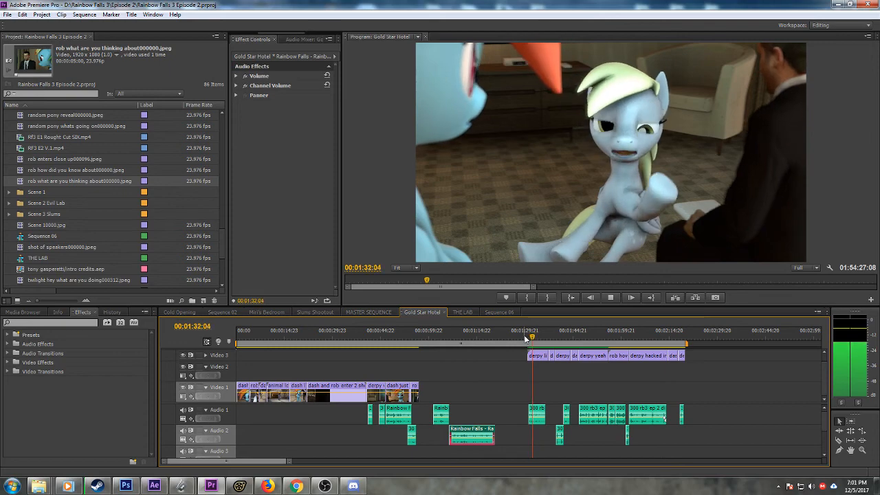
key("space")
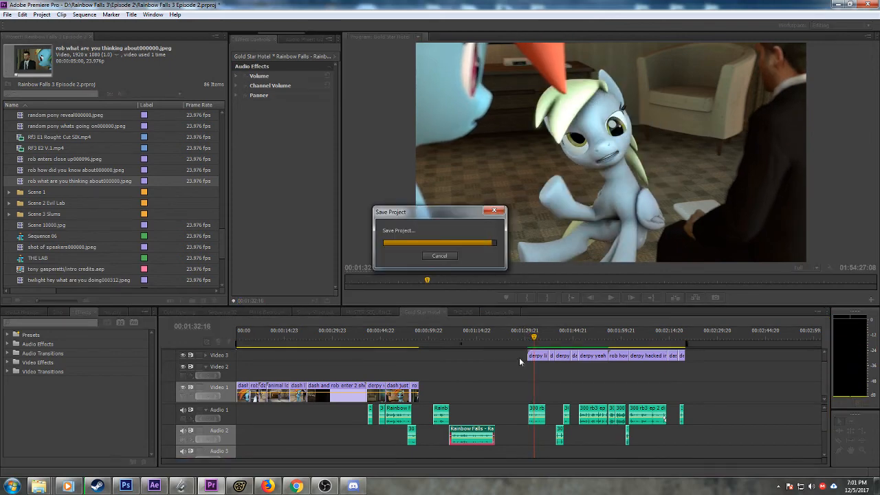
left_click(515, 337)
left_click(838, 5)
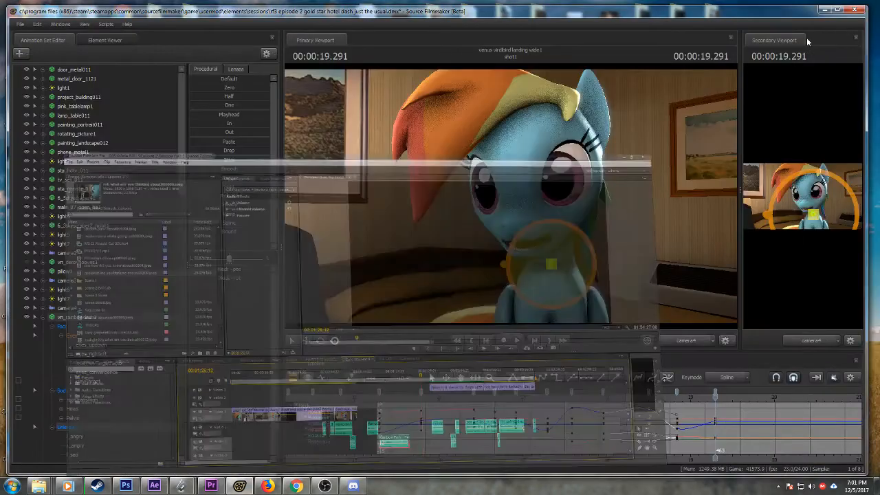
- Replay the neck motion from about 18.4 s to 19.5 s several times to judge the head dip and lift
scroll(584, 449, "down", 5)
middle_click_drag(624, 453, 567, 448)
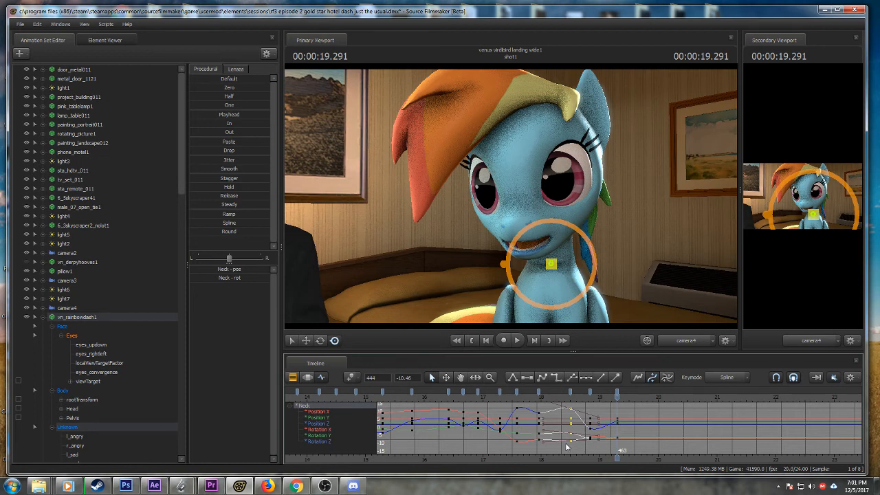
scroll(584, 443, "up", 3)
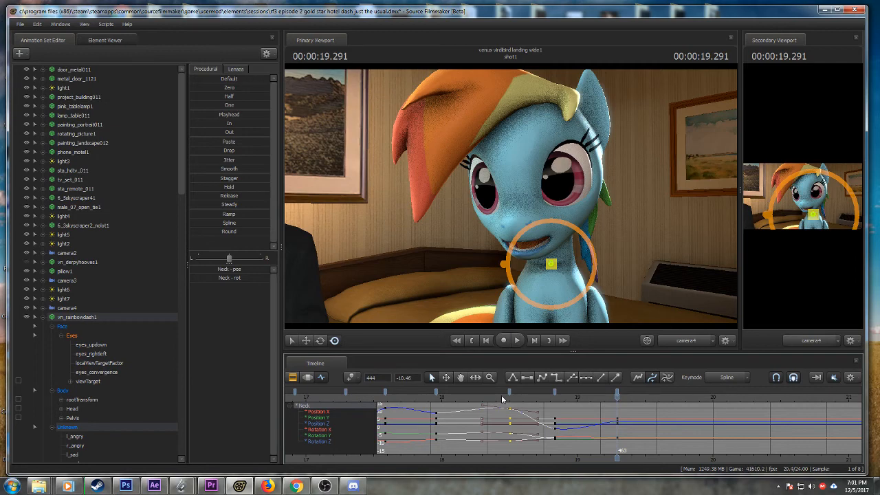
left_click(501, 395)
key("space")
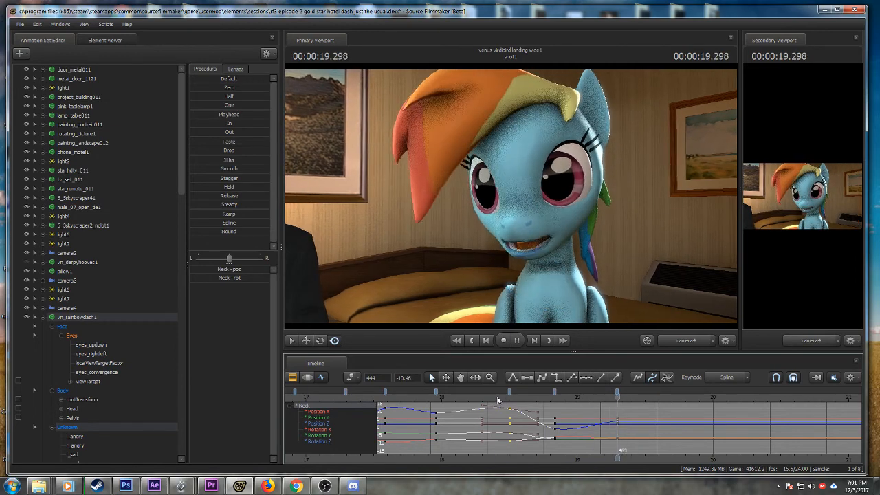
key("space")
left_click(497, 394)
key("space")
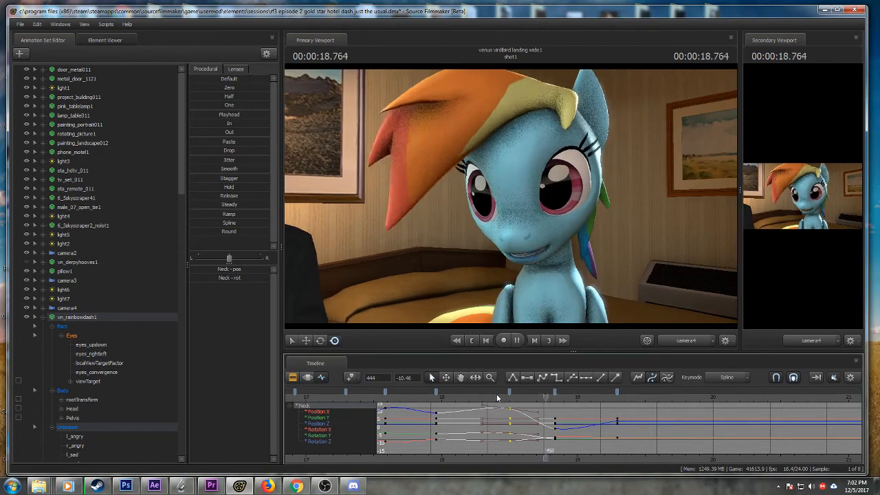
key("space")
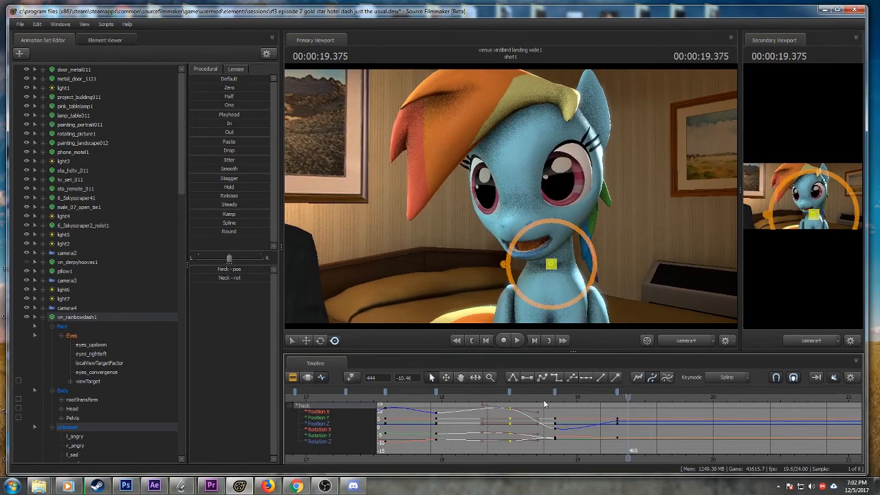
left_click(492, 392)
key("space")
key("space")
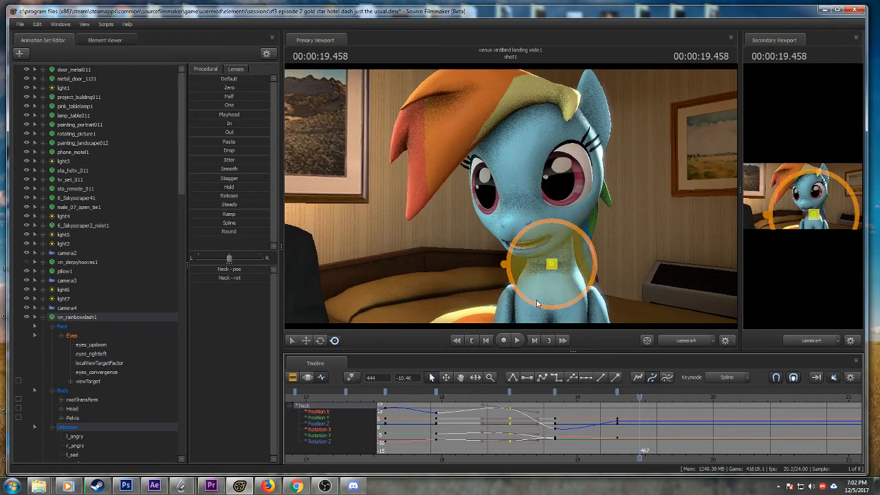
left_click(504, 392)
key("space")
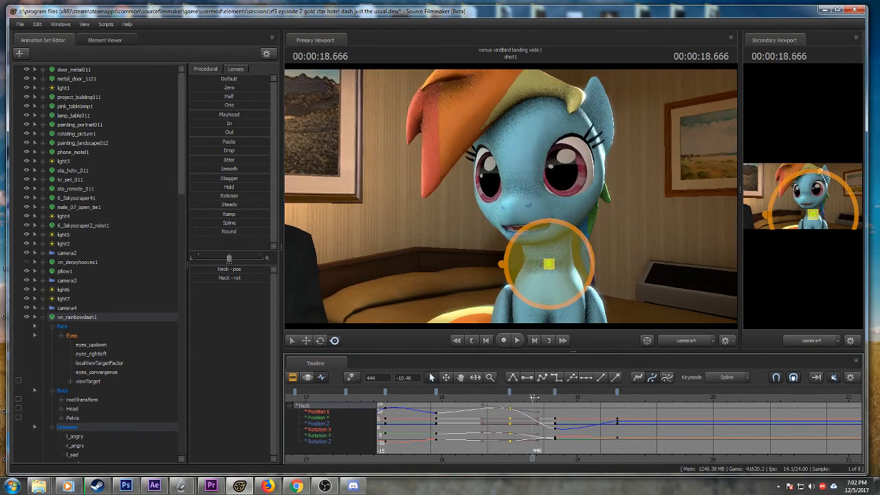
key("space")
- Rotate the Neck at frame 469 (19.541 s) to lower and tilt the head, replay the motion and save the session
left_click(650, 398)
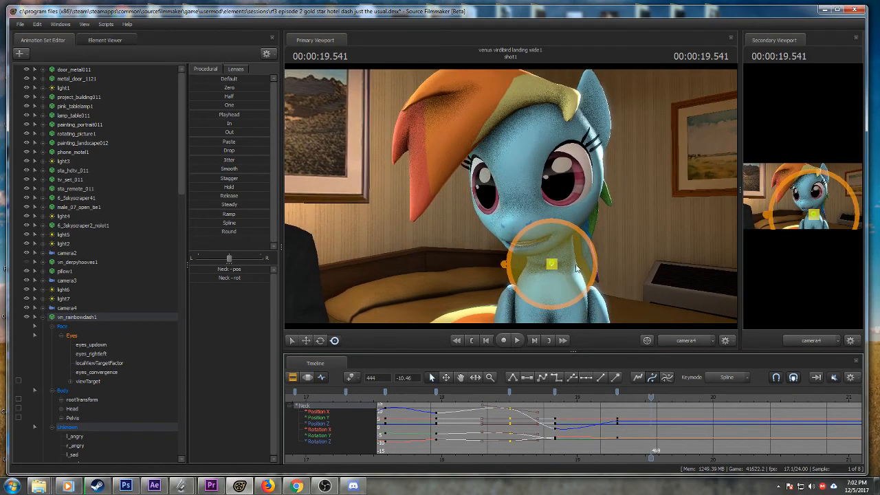
left_click_drag(541, 262, 535, 259)
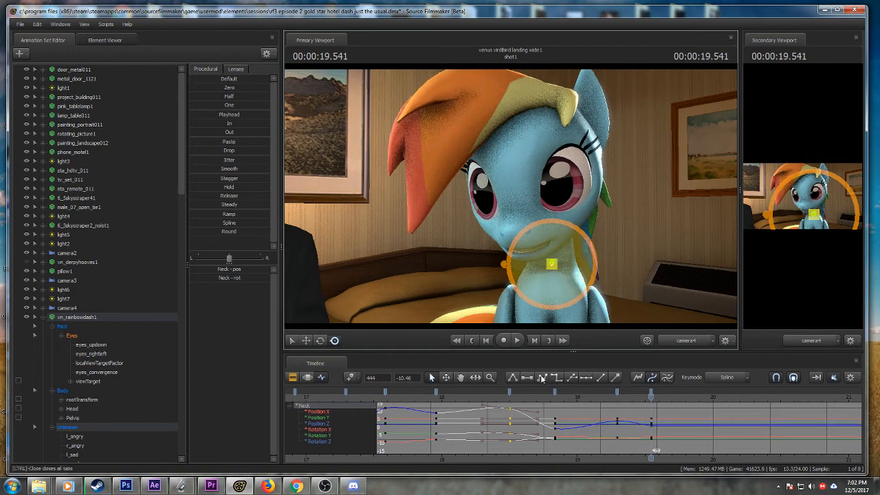
left_click(489, 397)
key("space")
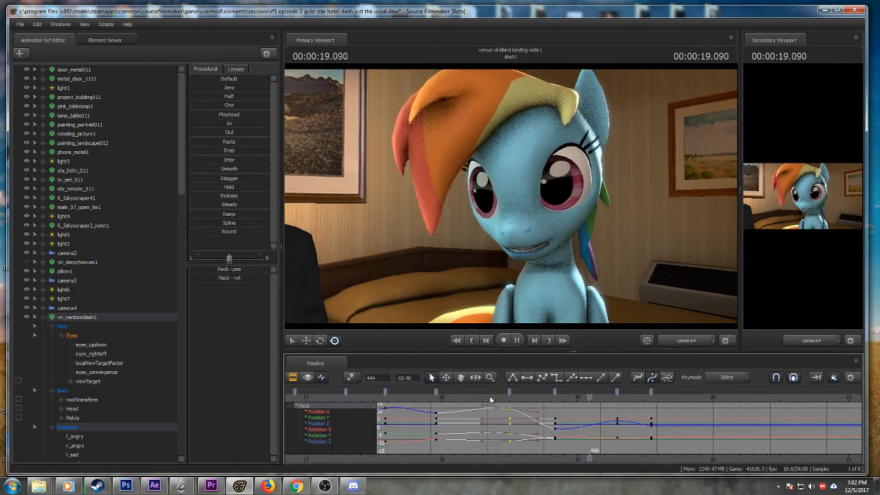
key("space")
key("ctrl+s")
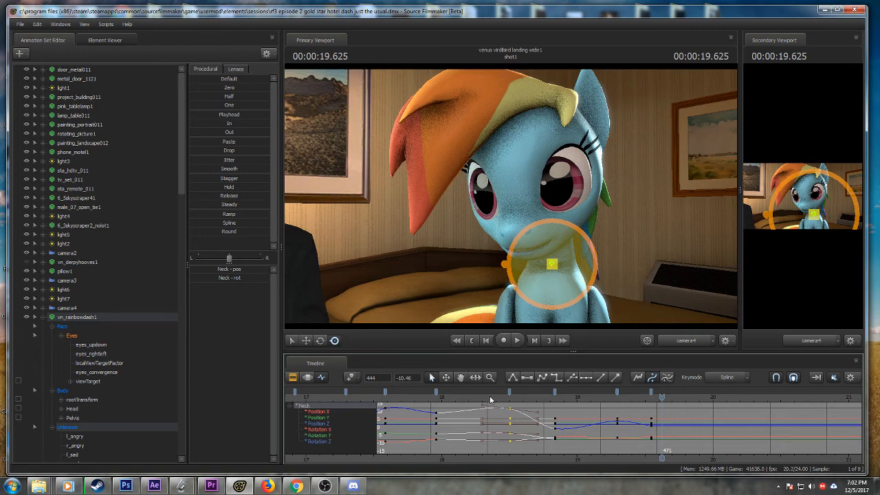
- Delay the last Neck keyframe to frame 473, rotate the Neck at frame 463 to raise the head further, and replay
key("space")
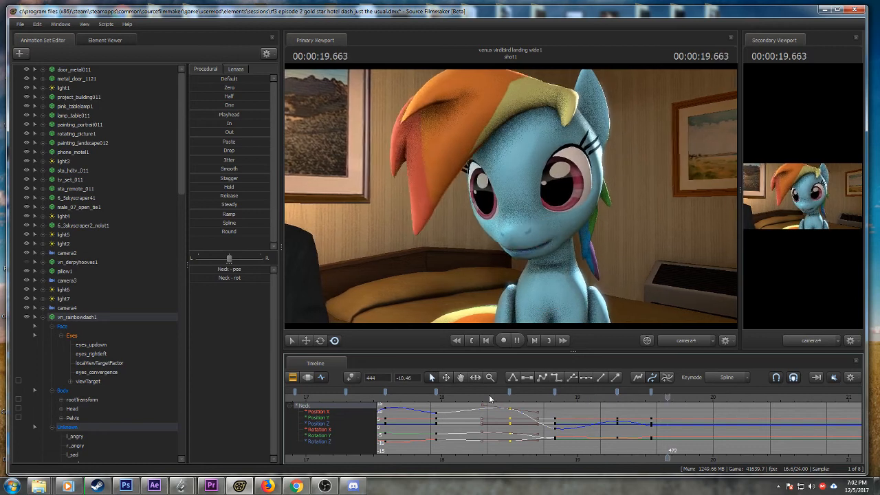
key("space")
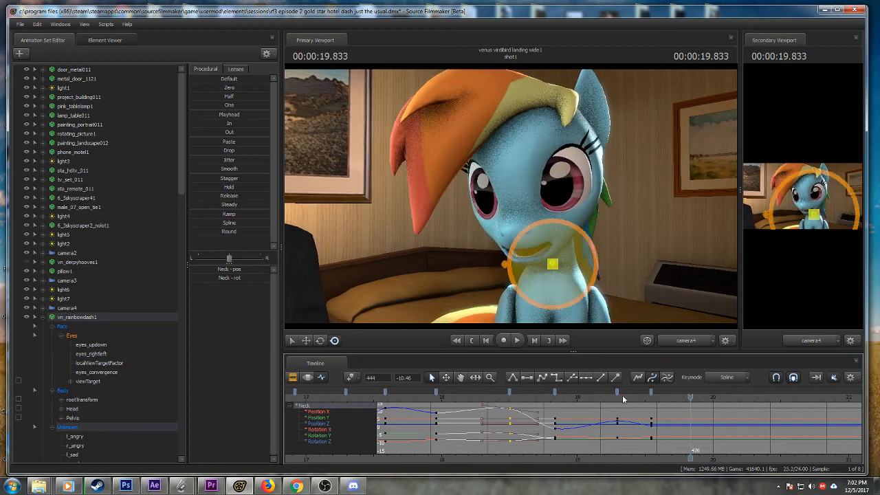
left_click_drag(680, 397, 617, 398)
left_click_drag(538, 244, 537, 239)
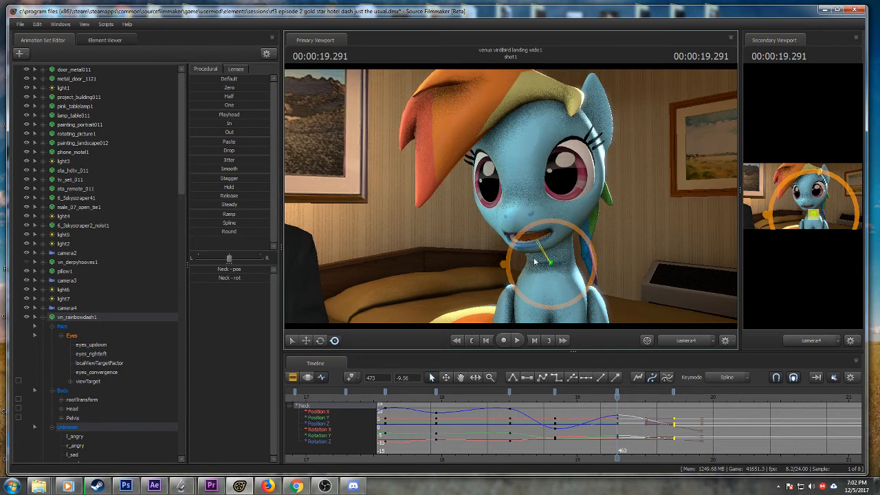
left_click(490, 396)
key("space")
key("space")
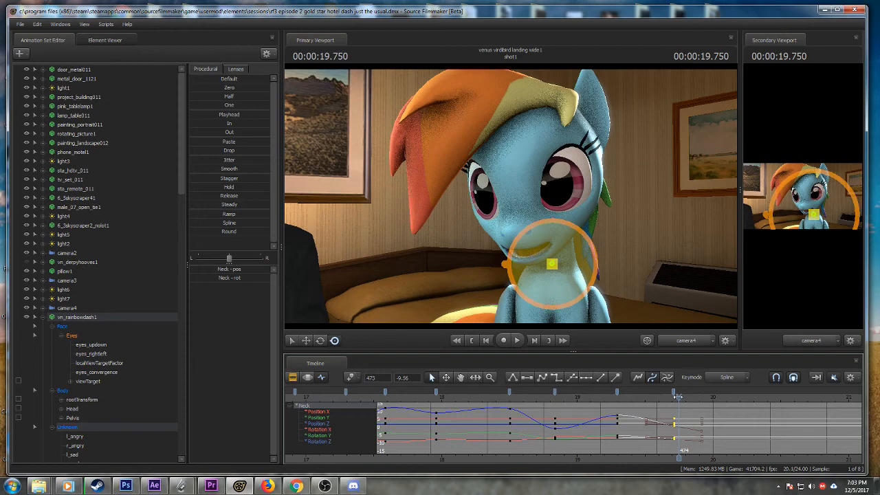
- Play back the neck motion from about 18.4 s past 20 s and again from about 18.6 s to review its timing
left_click_drag(678, 397, 674, 399)
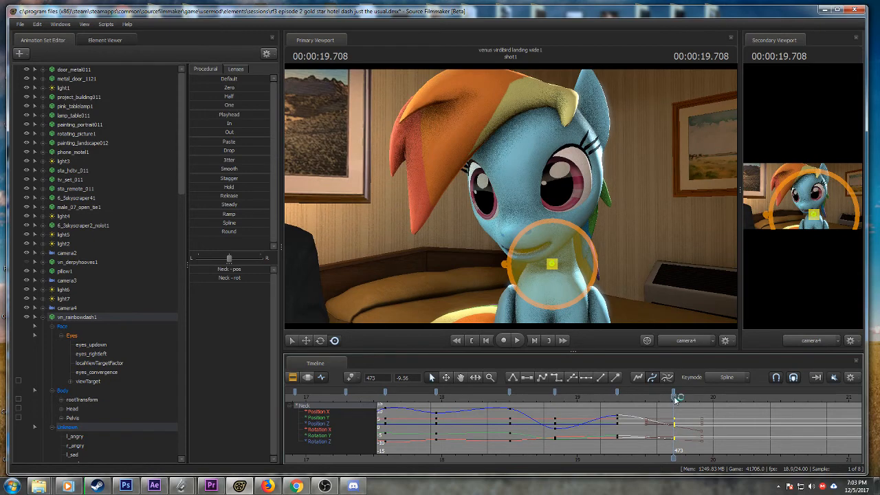
left_click(500, 398)
key("space")
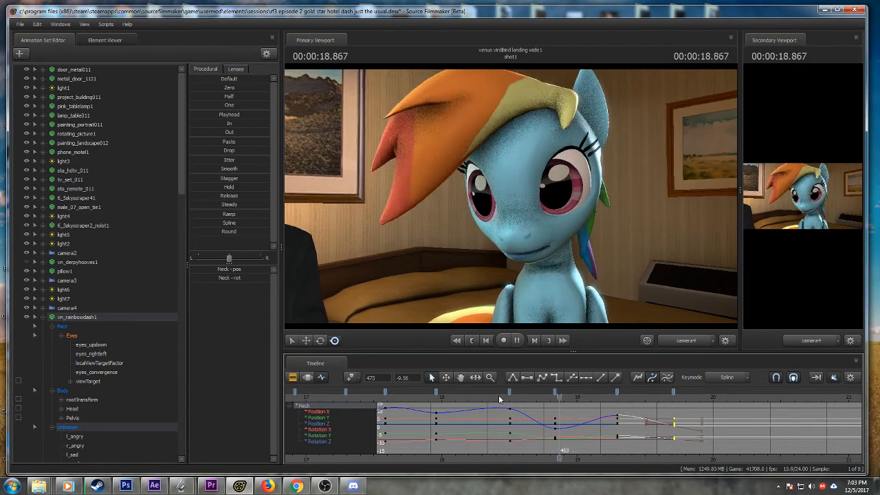
key("space")
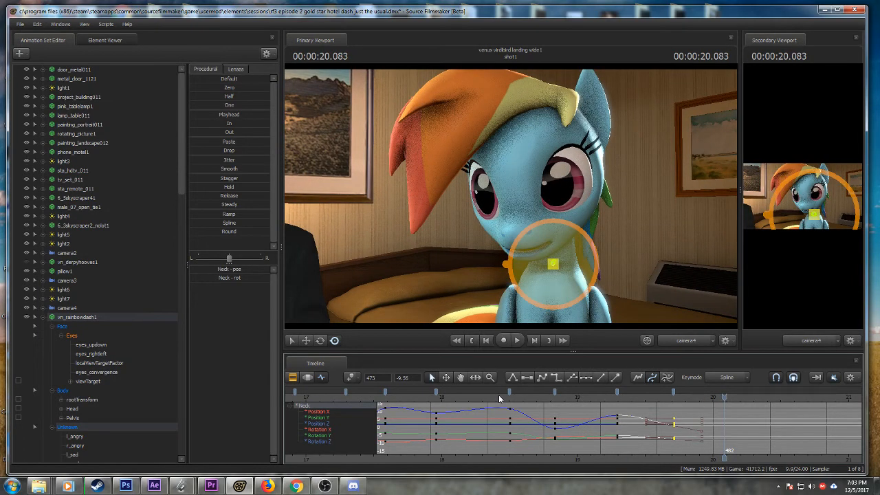
key("space")
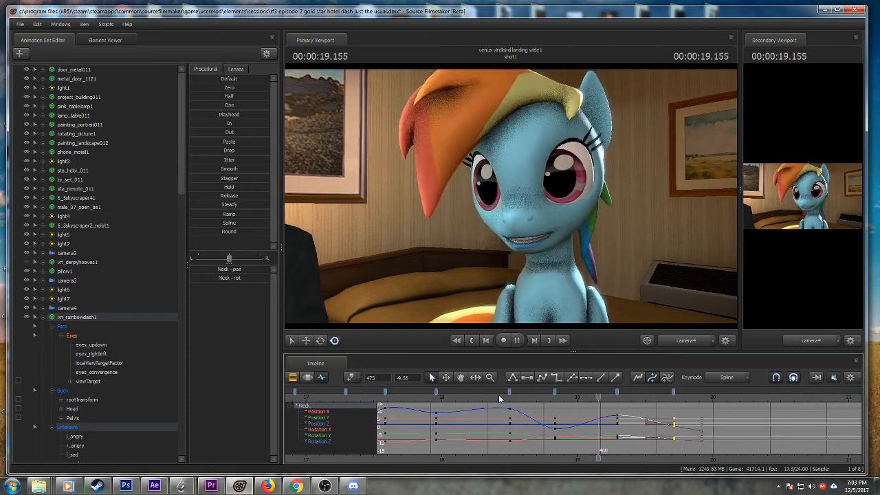
key("space")
left_click(523, 397)
key("space")
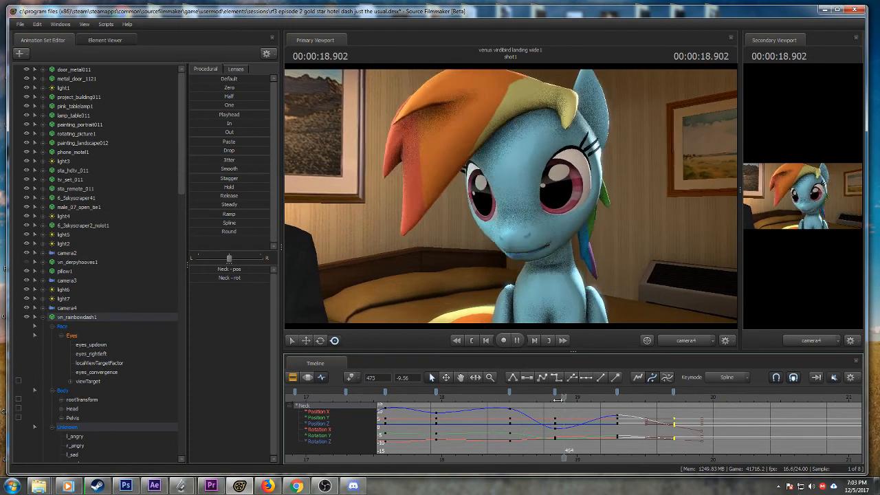
key("space")
- Move the last two Neck keyframes earlier, to frames 458 and 465, and replay the motion from about 18.4 s
left_click_drag(674, 390, 606, 391)
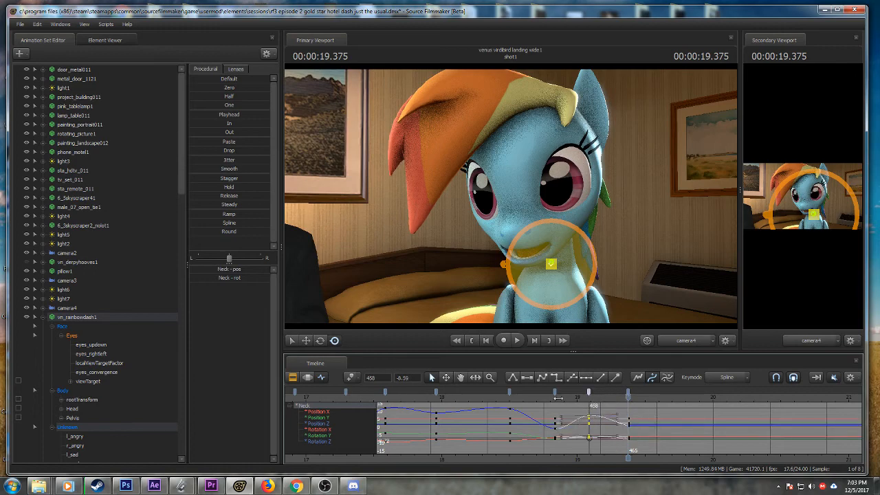
left_click(497, 396)
key("space")
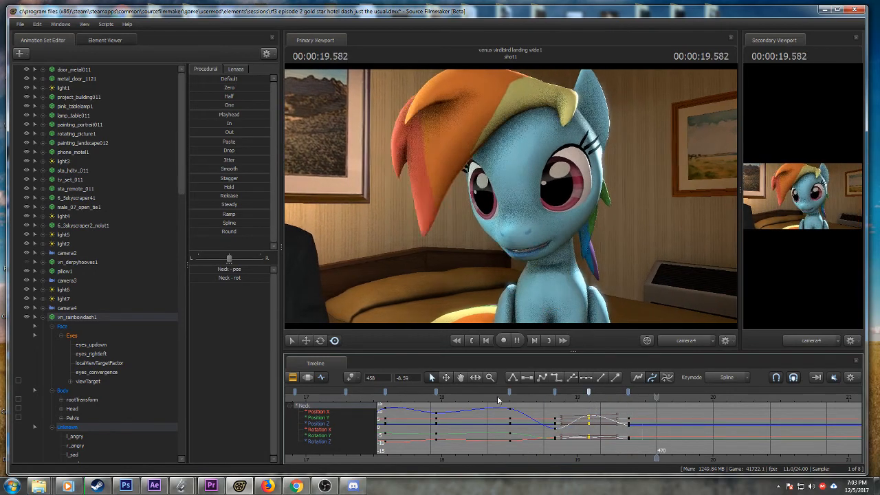
key("space")
- Rotate the Neck at frame 475 (19.791 s) to raise the head again and replay the motion past 20 s
left_click_drag(541, 244, 543, 242)
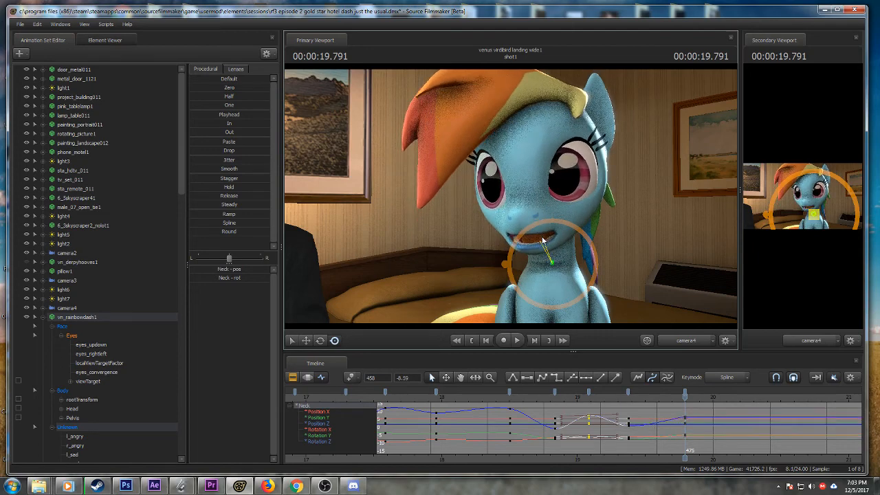
left_click(489, 394)
key("space")
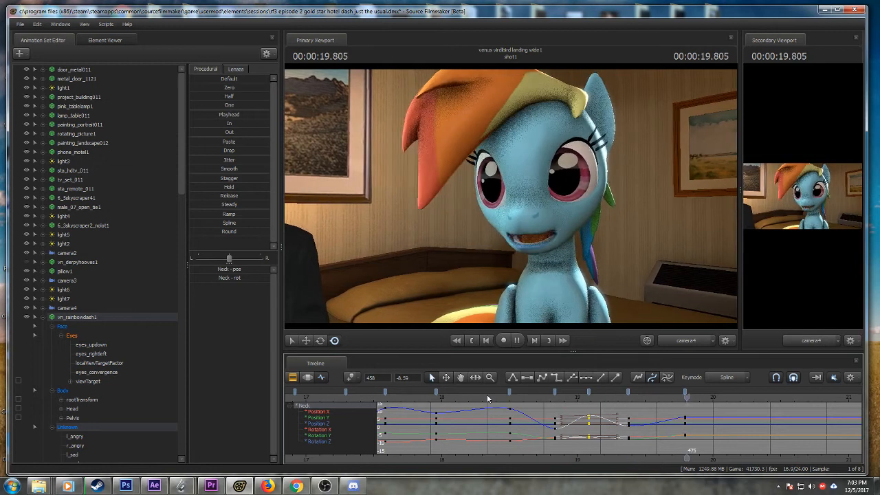
key("space")
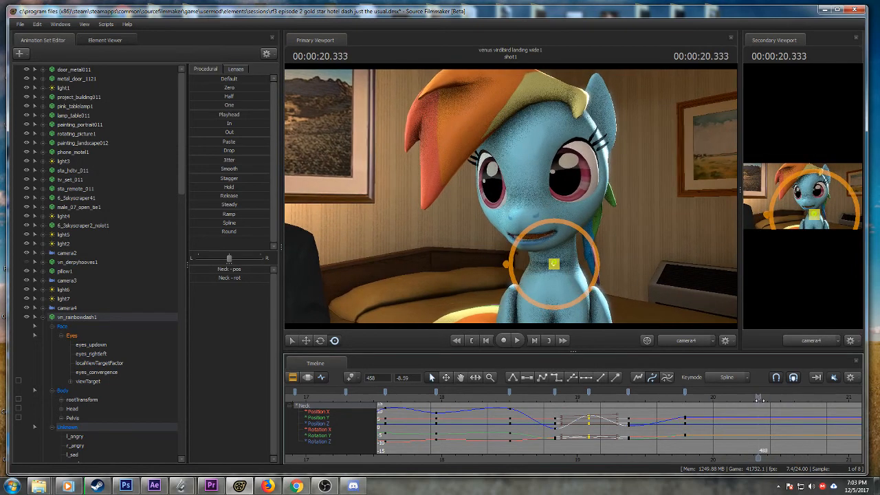
- Adjust the Neck rotation slightly at frame 493 (20.541 s) and advance the playhead to frame 503 (20.958 s)
mouse_move(786, 396)
left_mouse_down()
mouse_move(812, 398)
mouse_move(787, 398)
left_mouse_up()
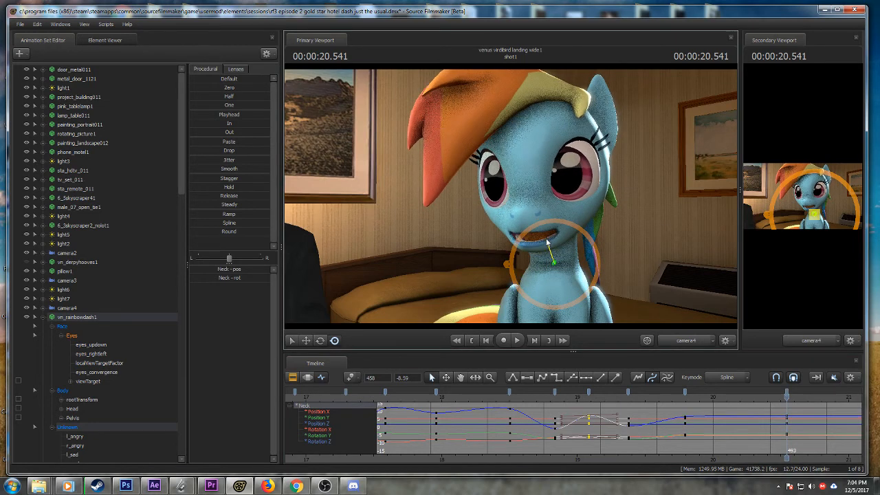
left_click_drag(787, 397, 842, 407)
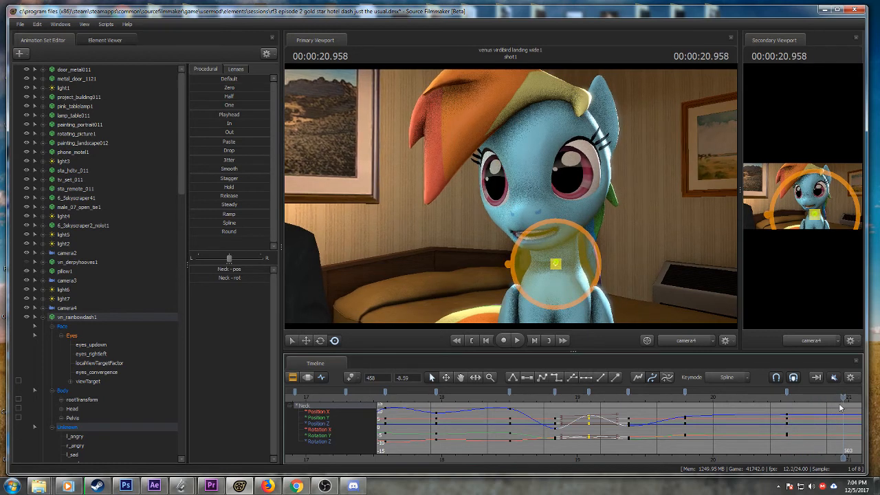
- Rotate the Neck at frame 503 (20.958 s) to tilt and lower the head, and replay the motion from about 20.4 s
middle_click_drag(762, 455, 672, 448)
scroll(658, 446, "down", 2)
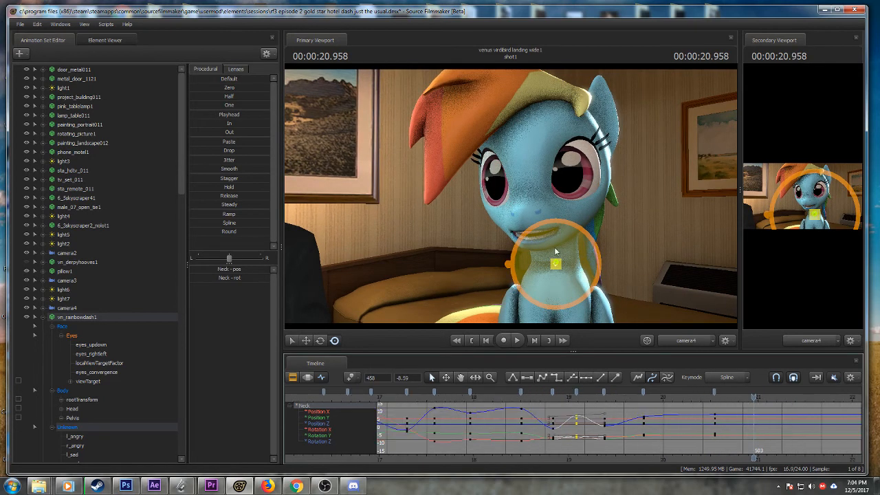
left_click_drag(538, 244, 538, 247)
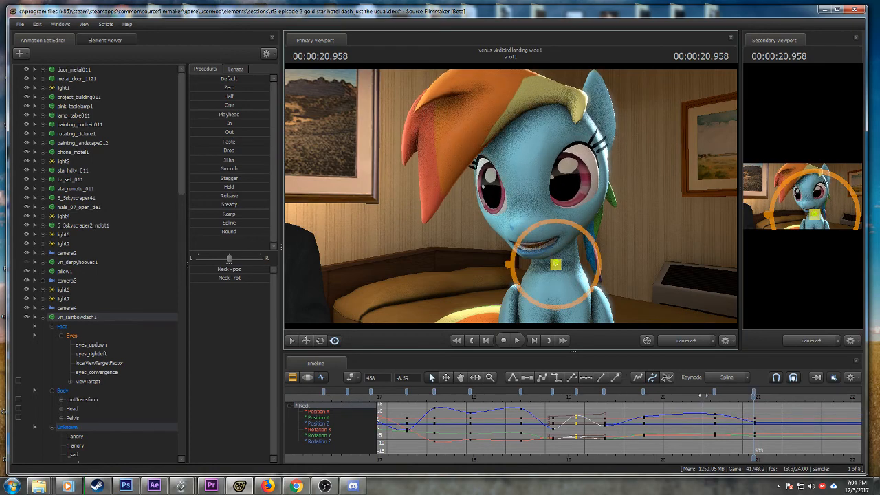
left_click(703, 397)
key("space")
key("space")
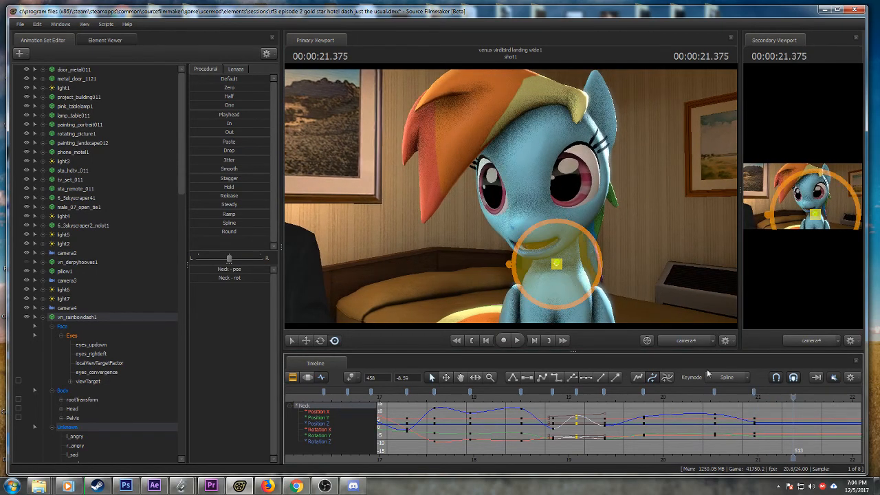
- Refine the Neck rotation at frame 503 and raise the head again at frame 510 (21.250 s)
left_click_drag(753, 397, 754, 397)
left_click_drag(543, 240, 549, 238)
left_click(709, 394)
key("space")
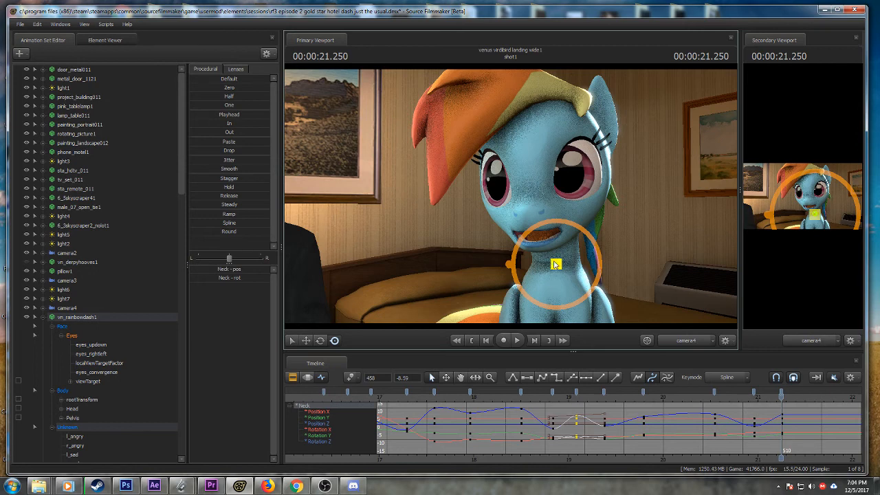
- Replay the neck motion from about 19.6 s to 21.8 s to check its timing
left_click(625, 395)
key("space")
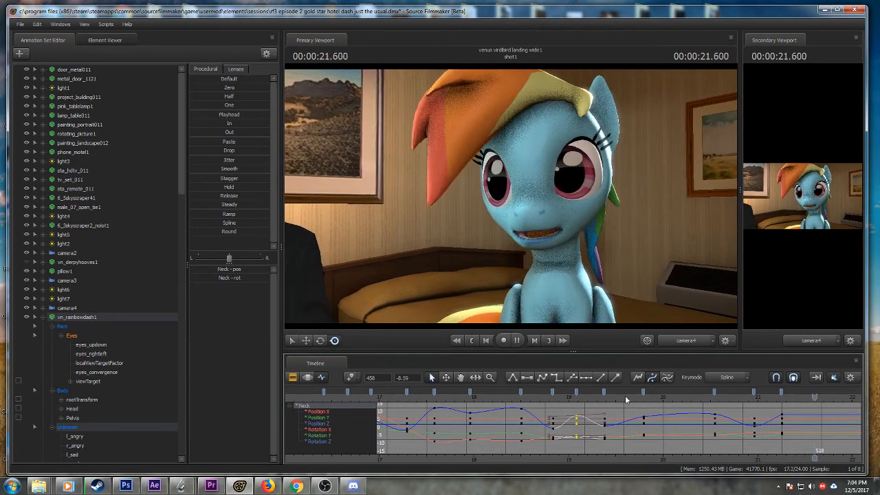
key("space")
- Replay the motion from about 20.5 s and rotate the Neck slightly at frame 525 (21.875 s)
scroll(608, 437, "down", 5)
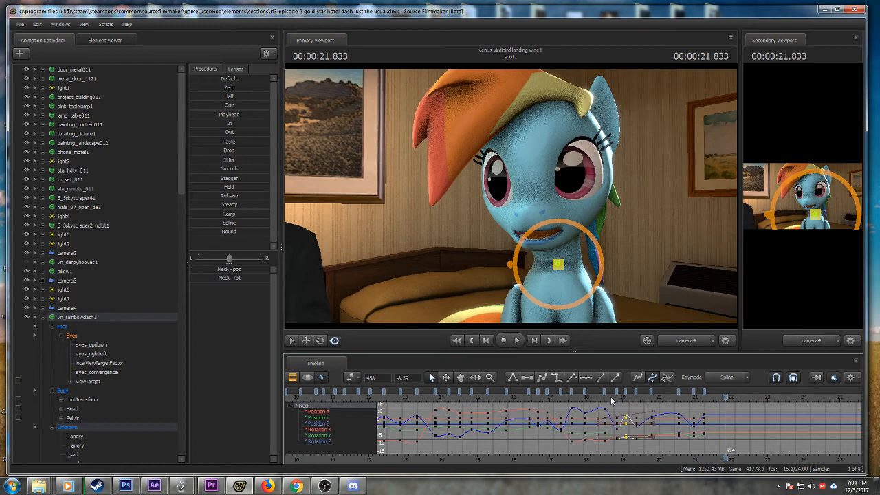
scroll(681, 412, "up", 2)
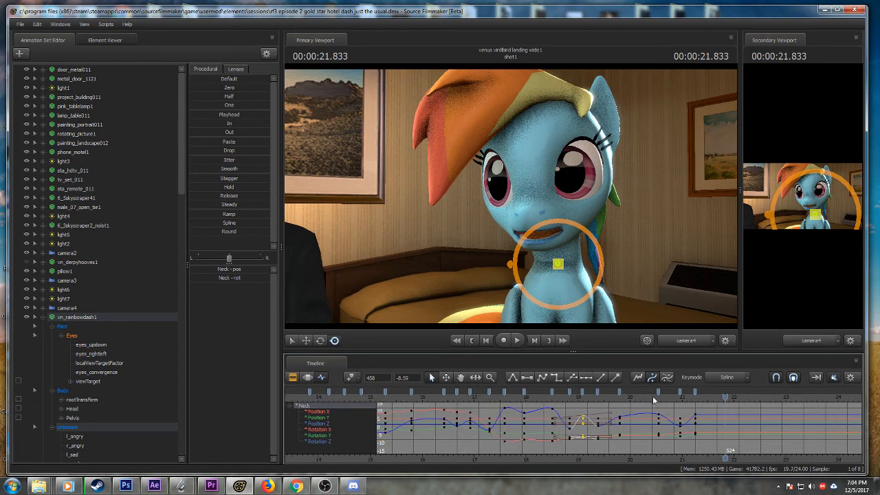
left_click(654, 400)
key("space")
key("space")
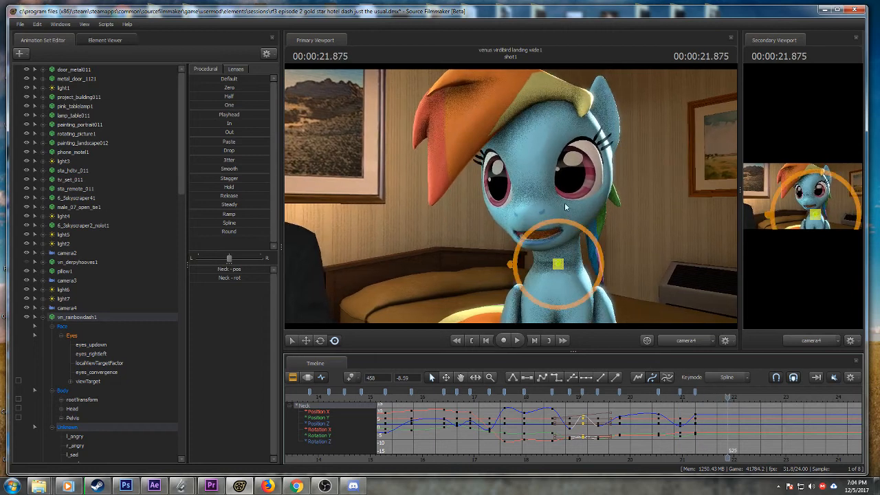
left_click_drag(542, 245, 543, 246)
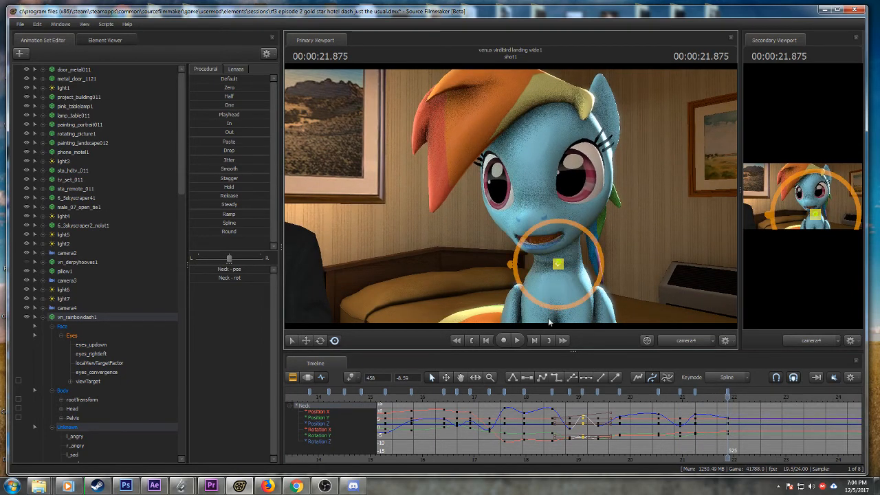
- Play back the whole shot from 0 s past 22 s and save the session
scroll(511, 422, "down", 5)
scroll(495, 429, "down", 3)
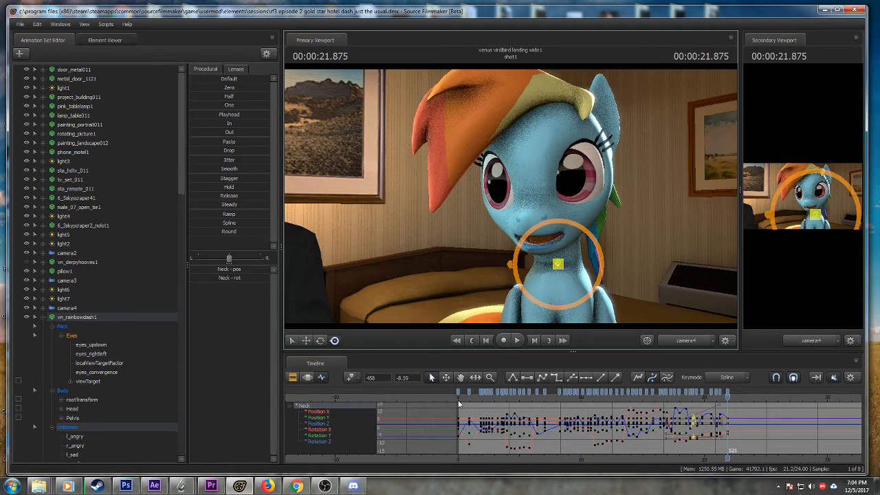
left_click(458, 398)
key("space")
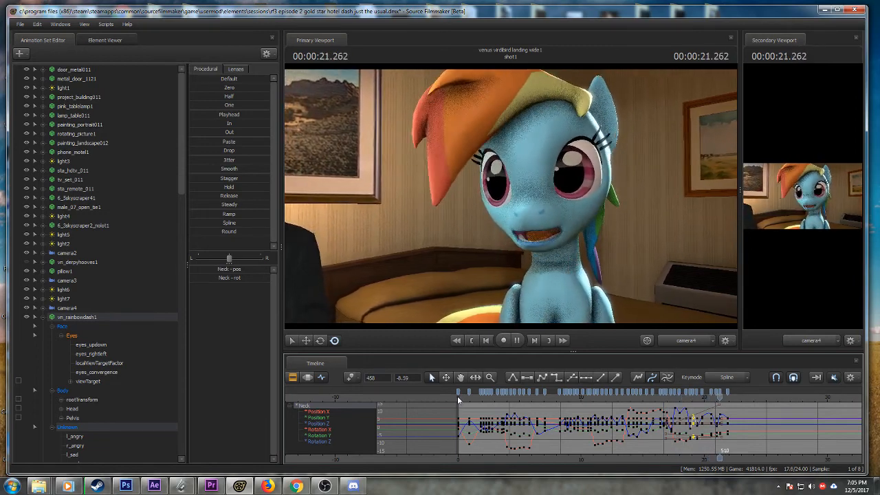
key("space")
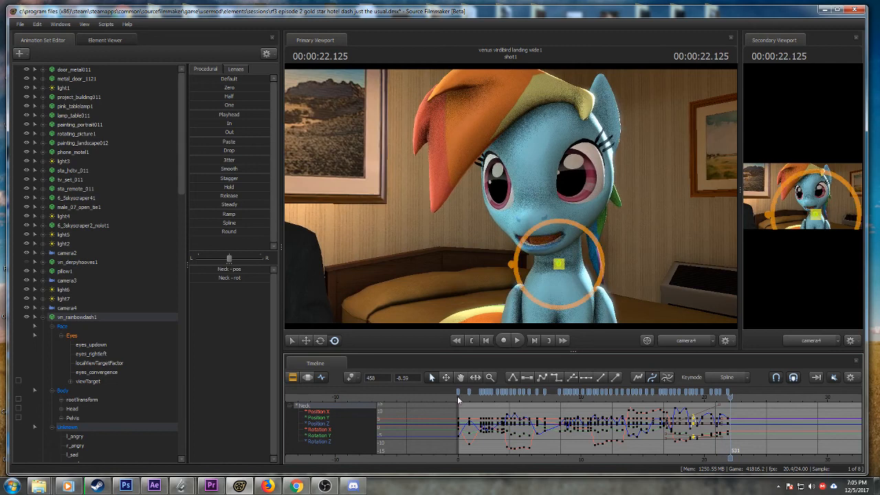
key("ctrl+s")
- Replay the entire shot from its first frame to about 22 s to review the complete neck animation
scroll(506, 418, "up", 1)
scroll(533, 433, "up", 1)
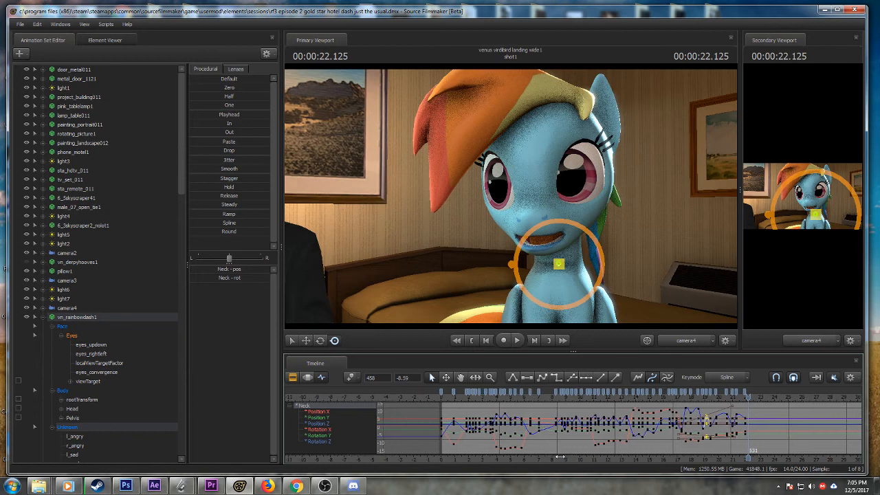
scroll(552, 453, "up", 2)
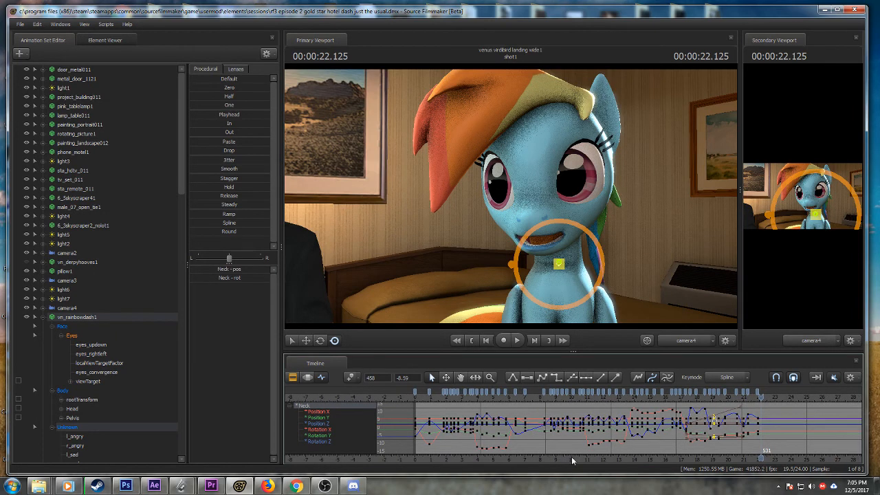
left_click(416, 398)
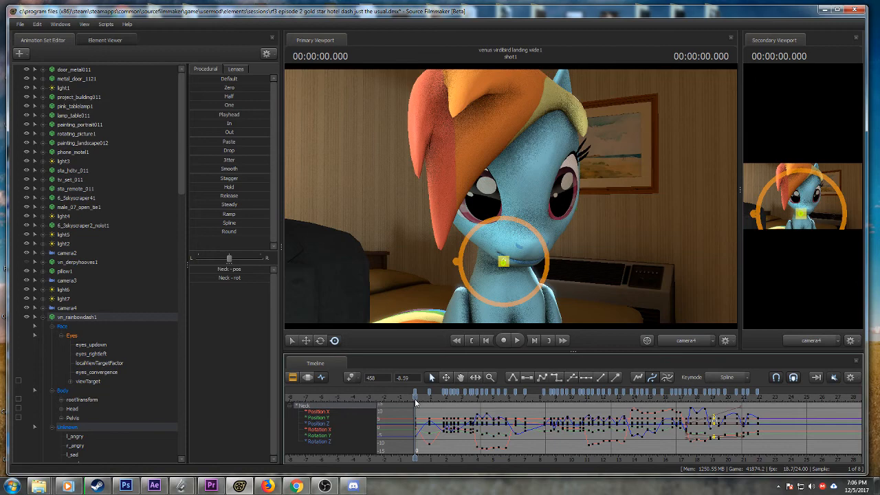
key("space")
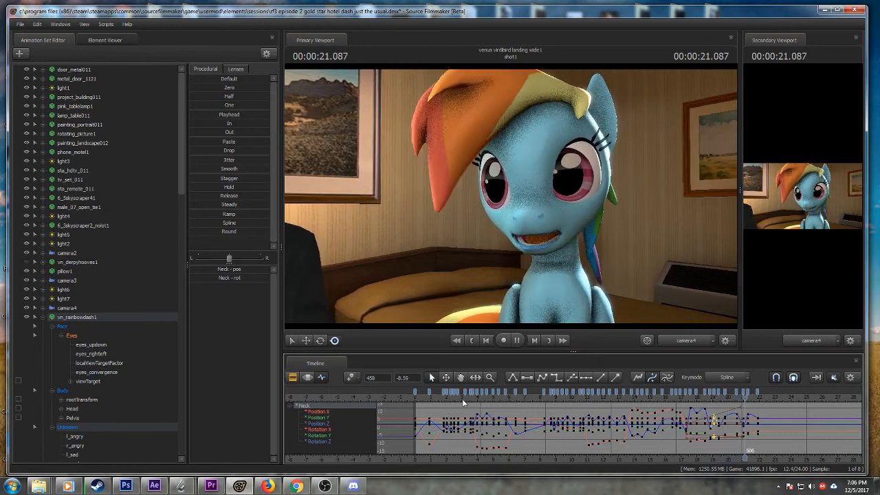
key("space")
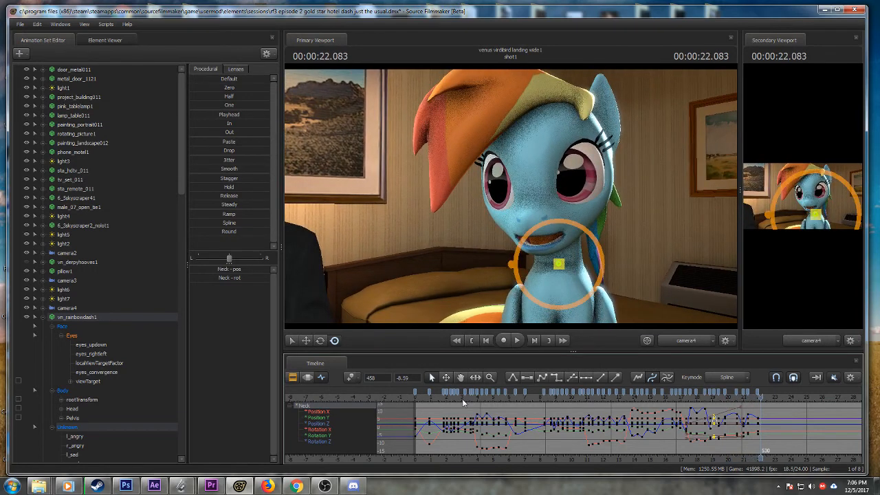
- Save the session and view Rainbow Dash and the suited man through the Work Camera
key("ctrl+s")
left_click(648, 339)
left_click_drag(619, 289, 564, 261)
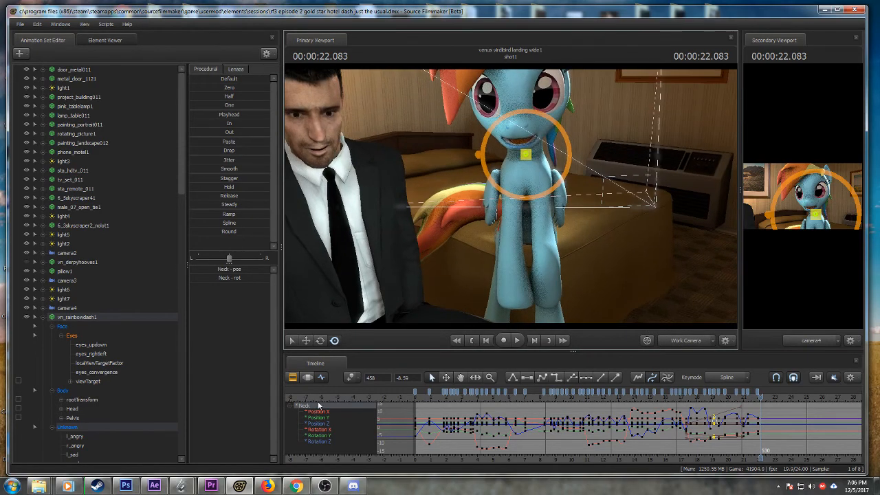
- Check the text chat in Discord and return the Source Filmmaker playhead to 0 s
left_click(353, 486)
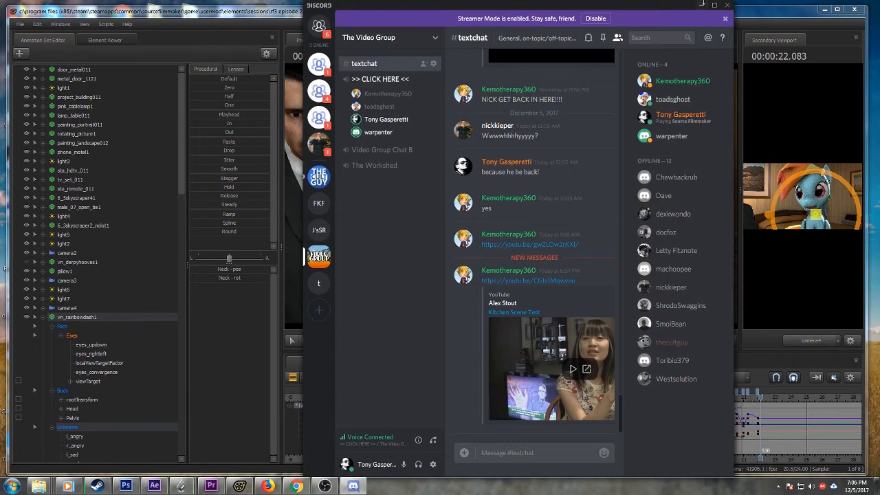
left_click(702, 5)
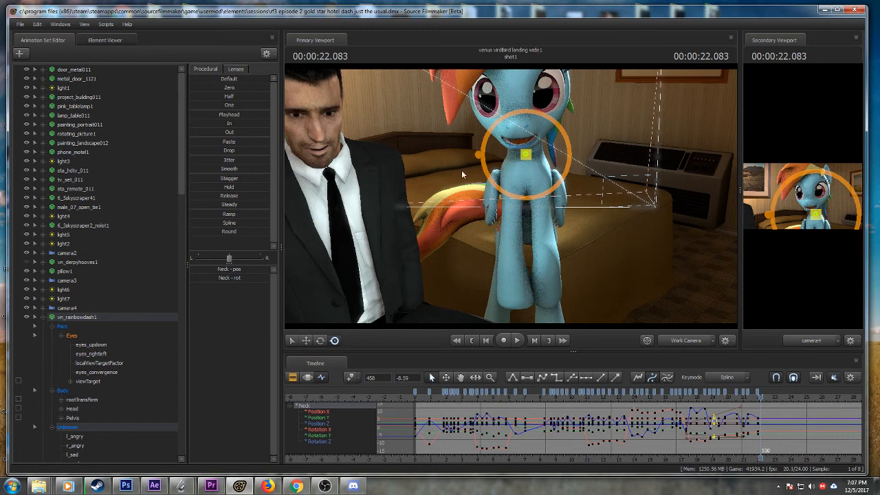
left_click(416, 401)
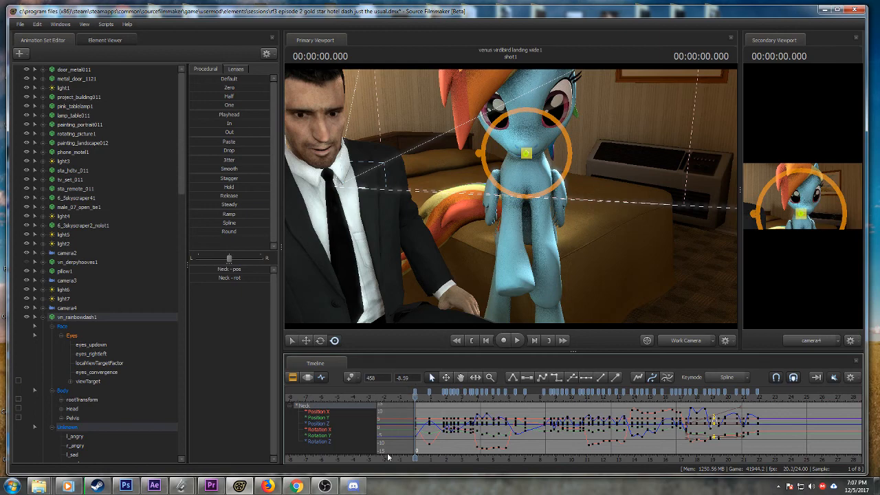
- Copy the T-Mobile phone link from the newest message in the Discord text chat and switch to Firefox
left_click(353, 487)
right_click(502, 420)
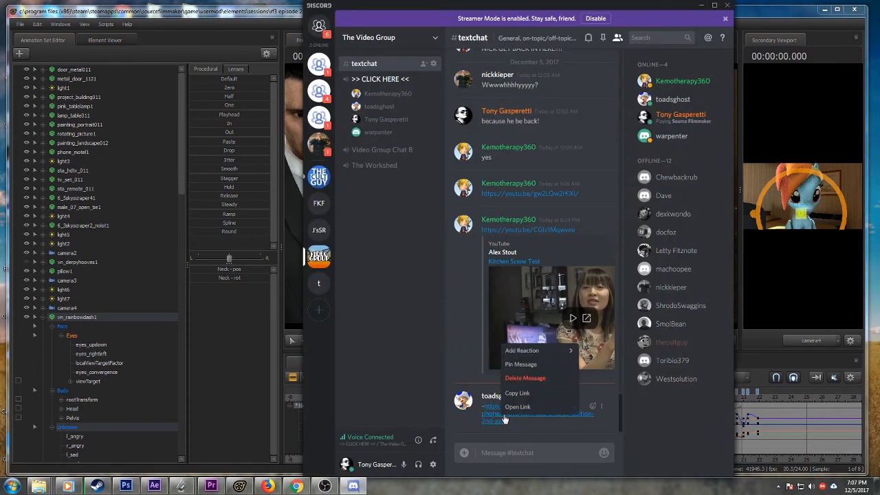
left_click(516, 396)
left_click(271, 486)
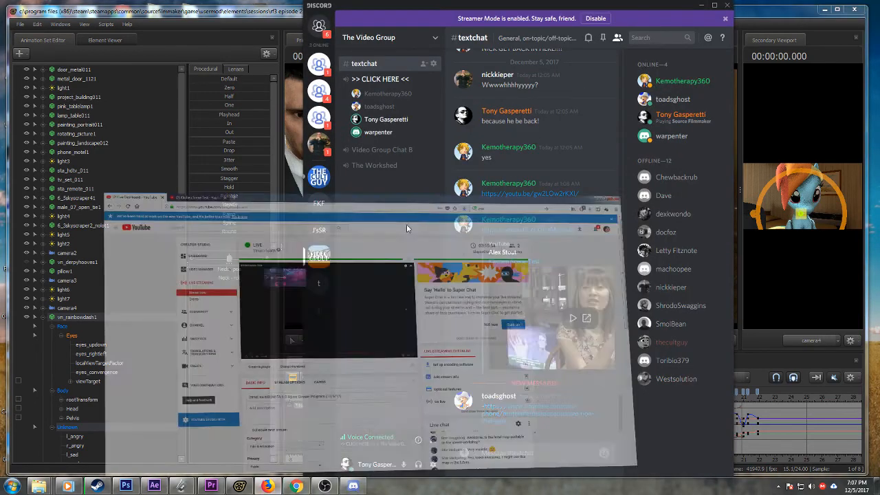
- Load the copied T-Mobile link in the Kitchen Scene Test tab and deny the site access to the location
left_click(182, 8)
left_click(207, 24)
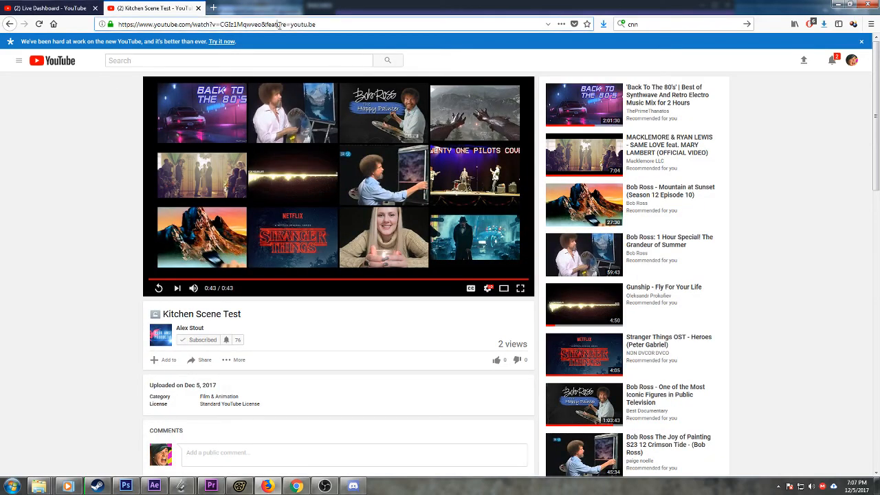
right_click(279, 24)
left_click(306, 68)
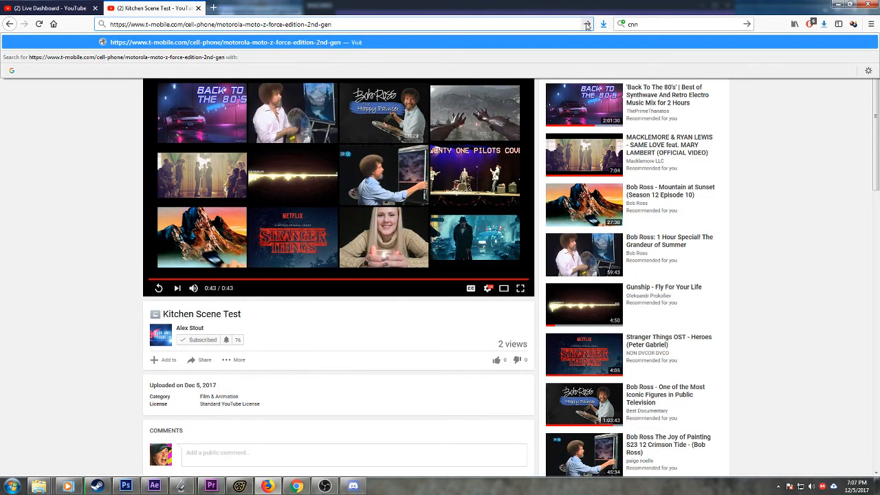
left_click(588, 24)
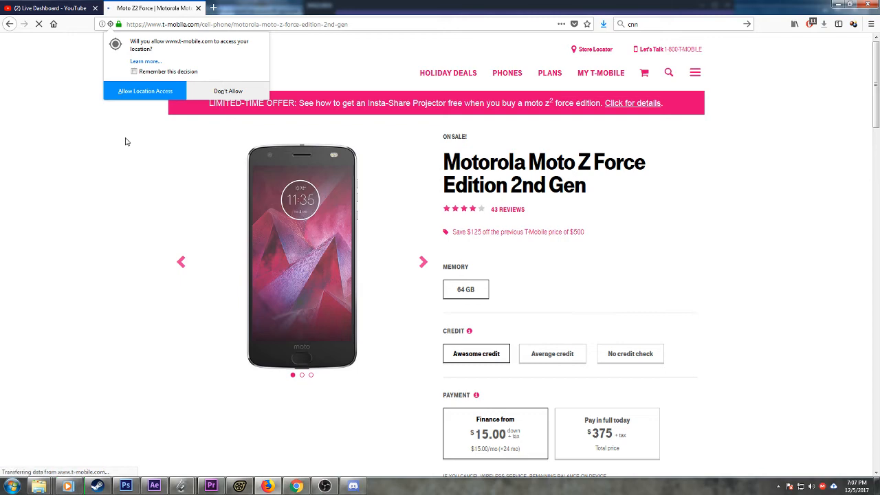
left_click(243, 89)
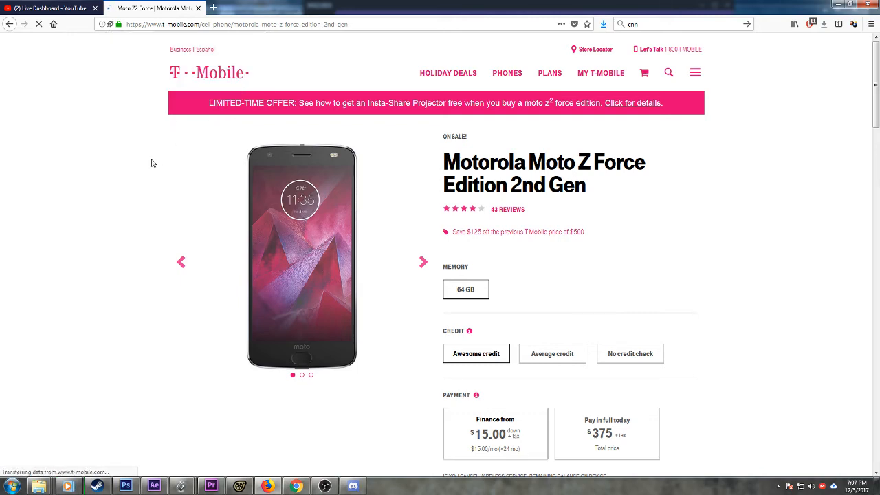
- Examine the features, specifications and reviews of the Motorola Moto Z Force Edition 2nd Gen
scroll(152, 163, "down", 4)
scroll(153, 163, "down", 6)
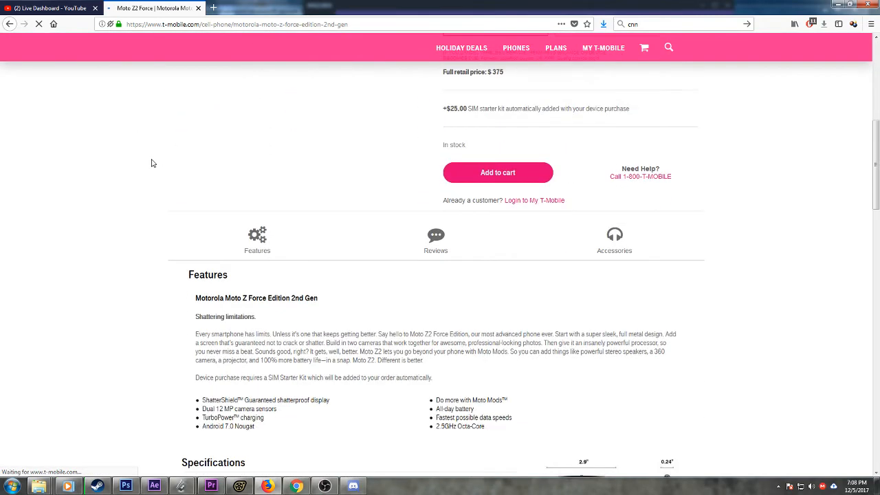
scroll(152, 163, "down", 1)
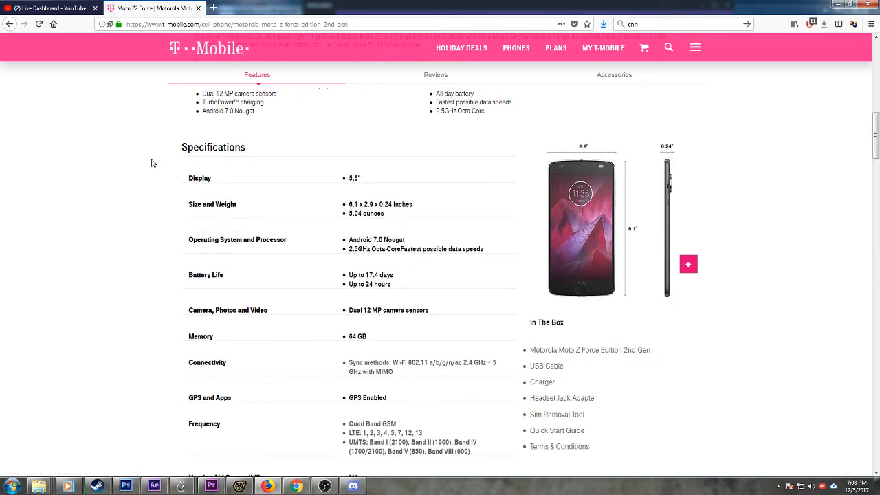
scroll(153, 163, "down", 2)
scroll(153, 163, "down", 3)
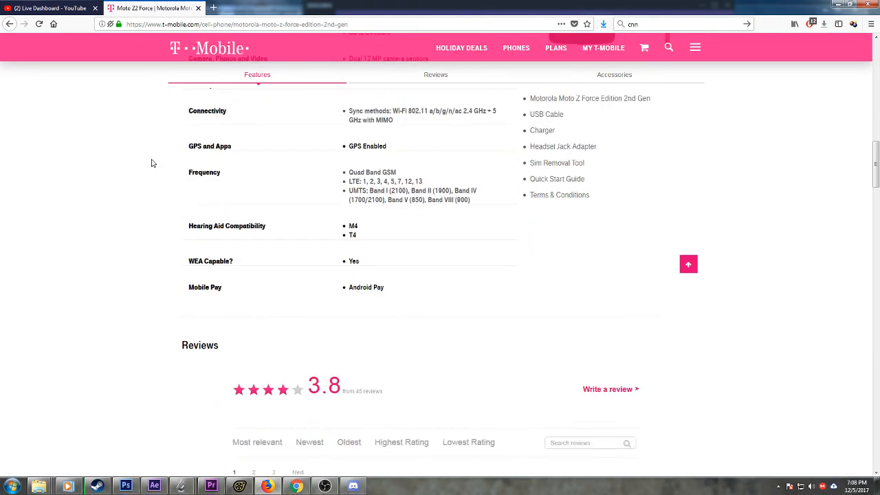
scroll(152, 163, "up", 7)
scroll(152, 163, "up", 10)
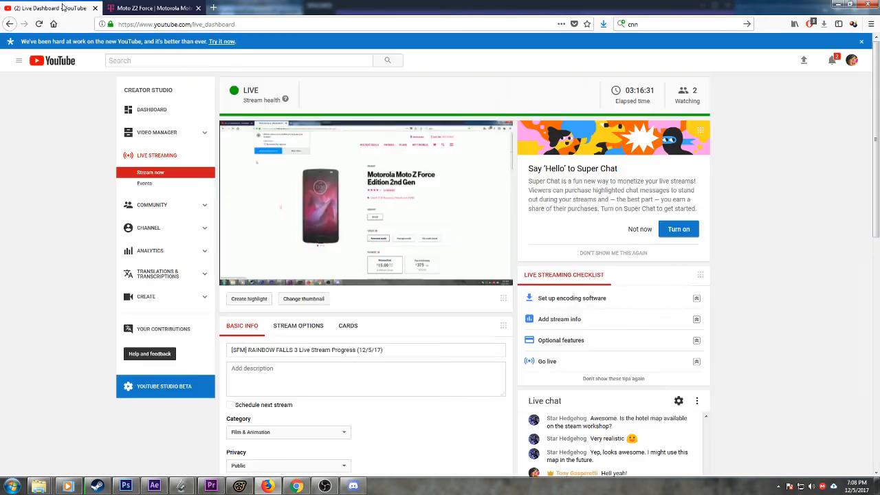
- Bring up the YouTube live dashboard tab, and minimize Firefox and Discord to return to Source Filmmaker
left_click(52, 7)
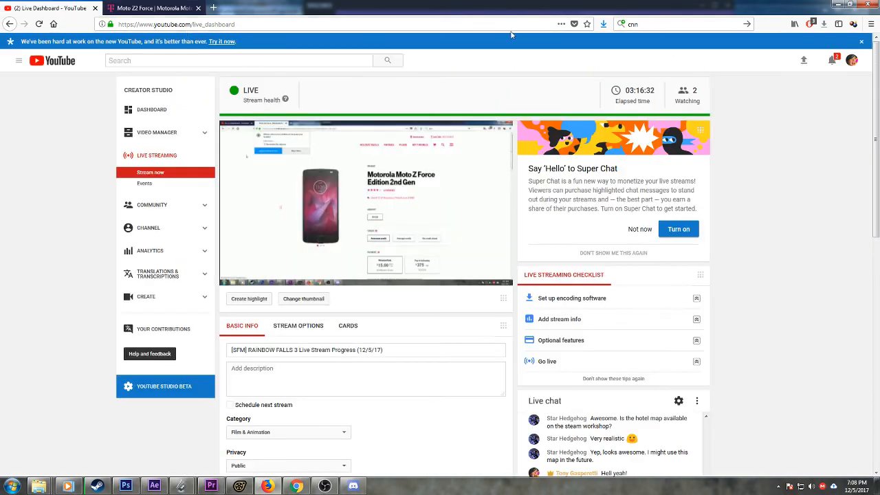
left_click(836, 4)
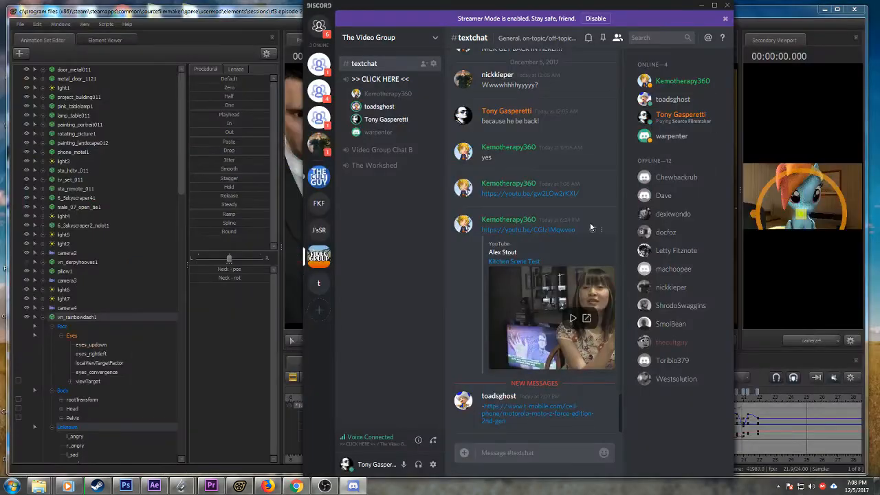
left_click(702, 5)
- Return the primary viewport to camera4 and play the hotel shot from its start to review Rainbow Dash's current motion
left_click(664, 342)
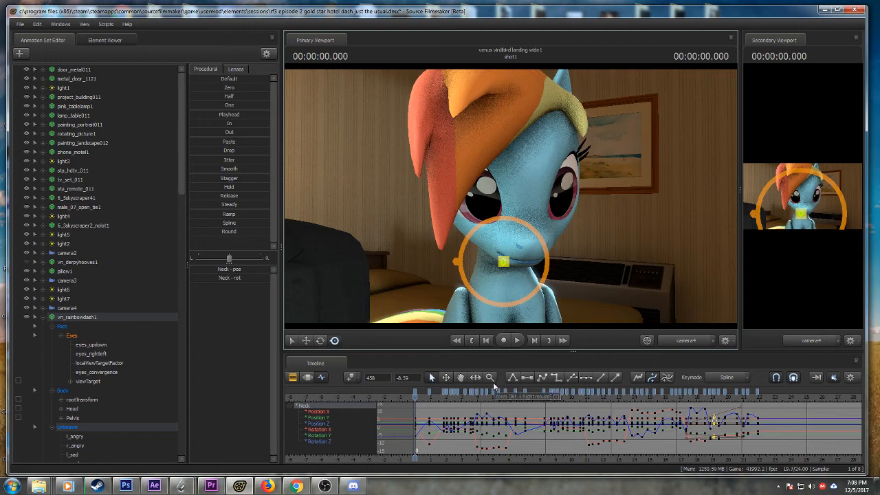
key("space")
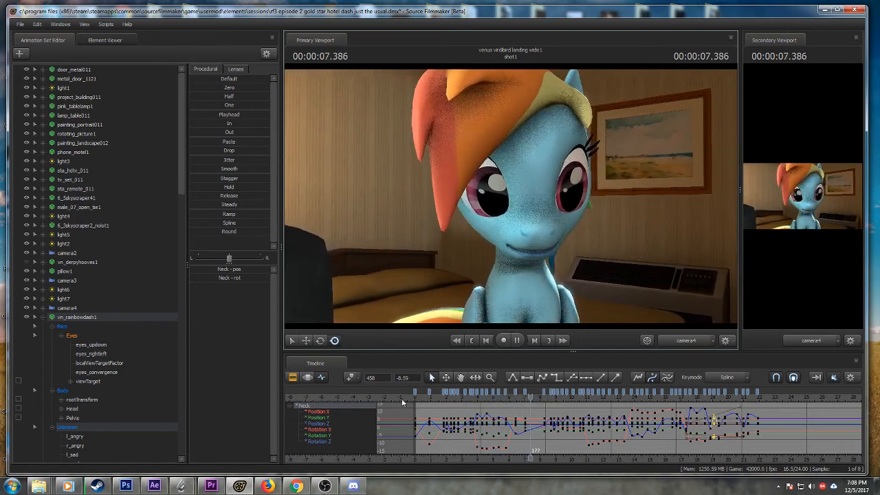
key("space")
scroll(134, 417, "down", 2)
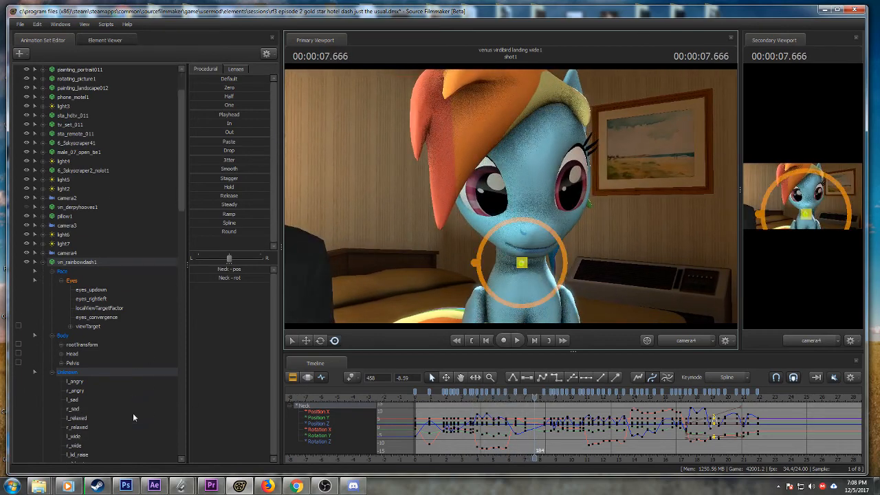
left_click(416, 400)
key("space")
key("space")
- Select Rainbow Dash's Chest1 bone using the Work Camera, and switch the primary viewport back to camera4
left_click(693, 343)
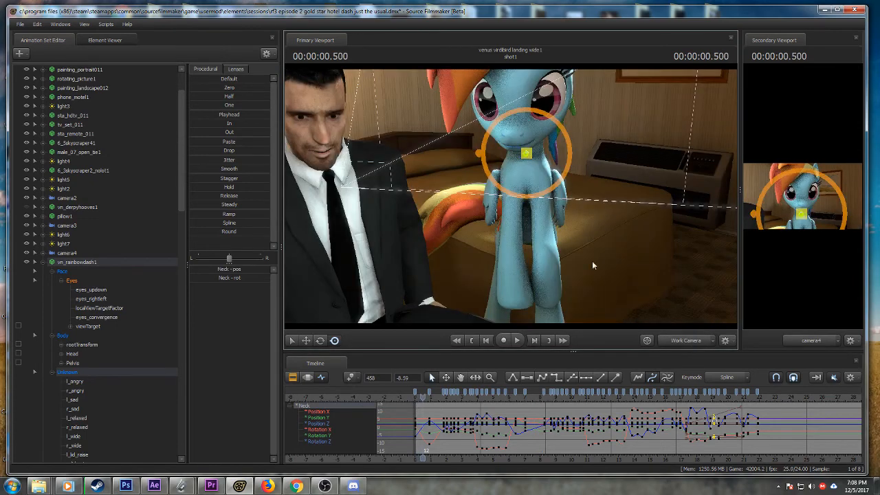
left_click(524, 224)
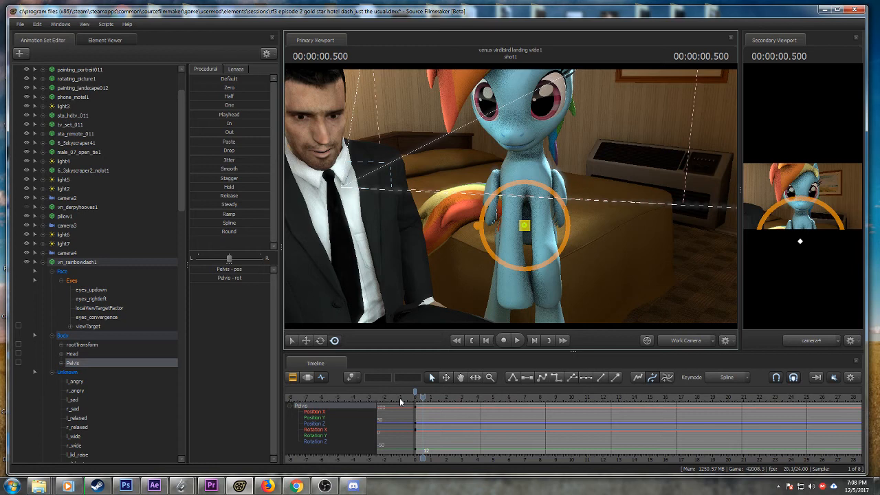
key("ctrl")
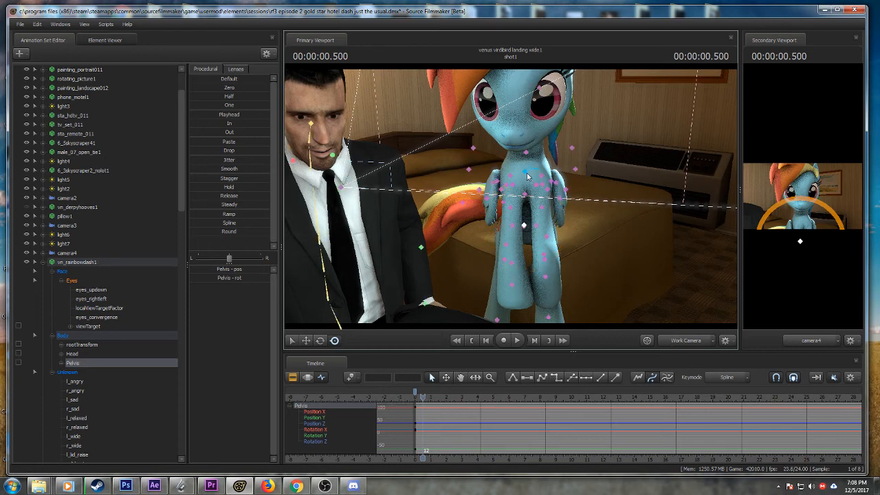
left_click(527, 180, "ctrl")
left_click(664, 340)
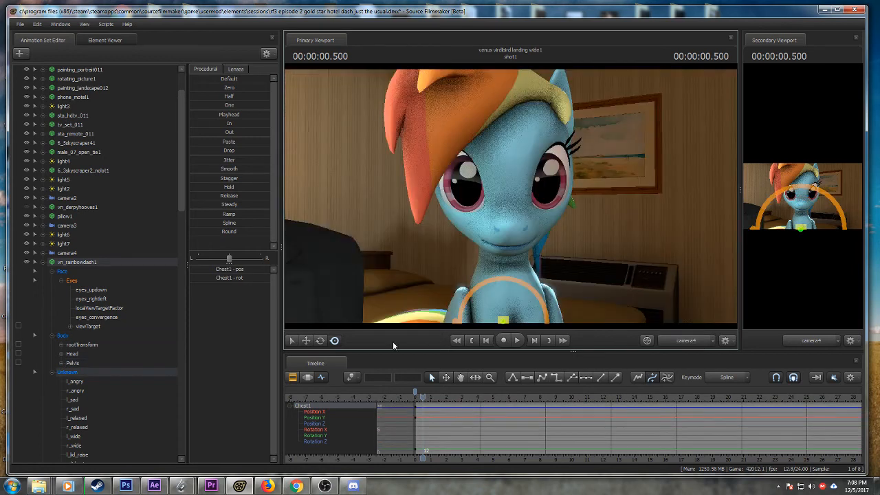
left_click(416, 398)
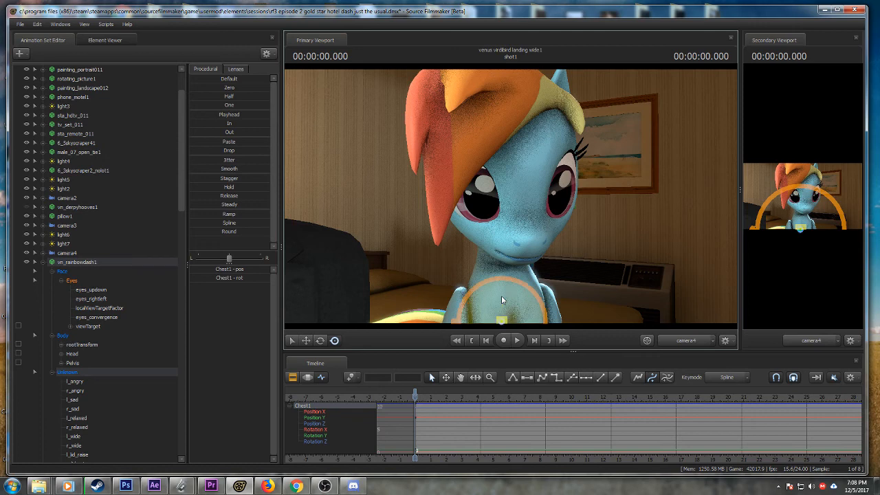
key("space")
key("space")
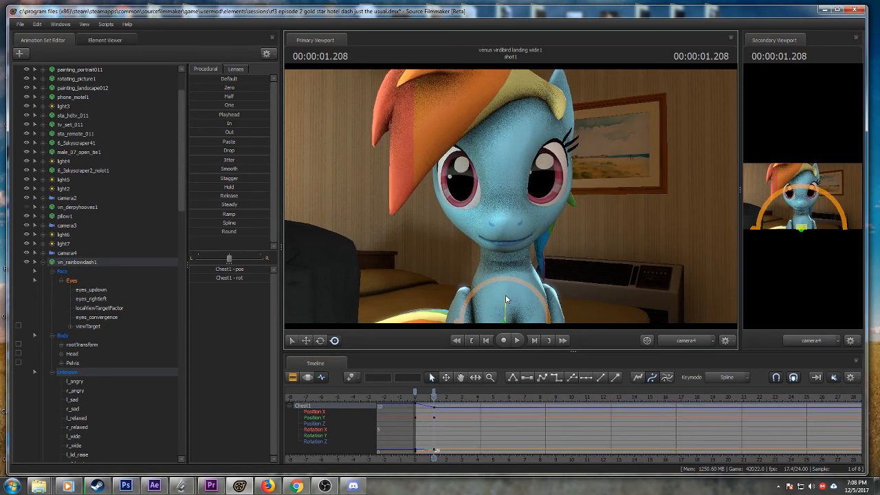
key("space")
key("space")
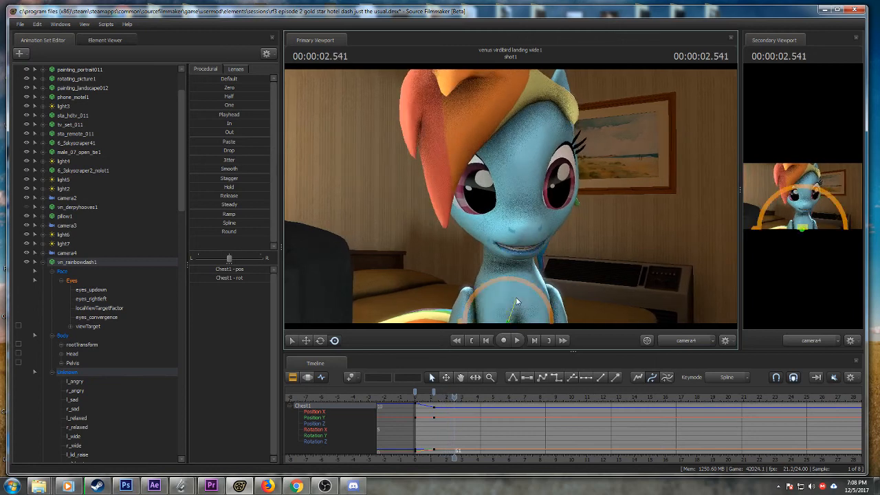
left_click_drag(517, 297, 515, 296)
scroll(448, 438, "up", 1)
scroll(448, 441, "up", 2)
left_click(411, 392)
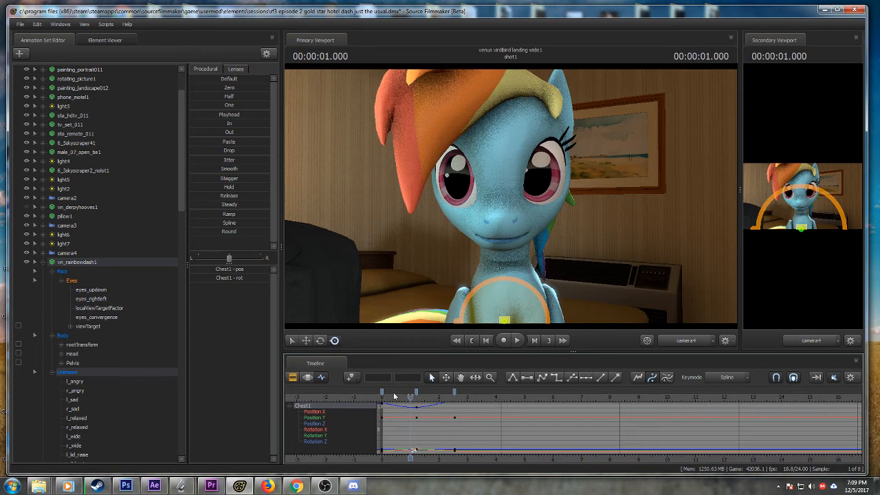
key("space")
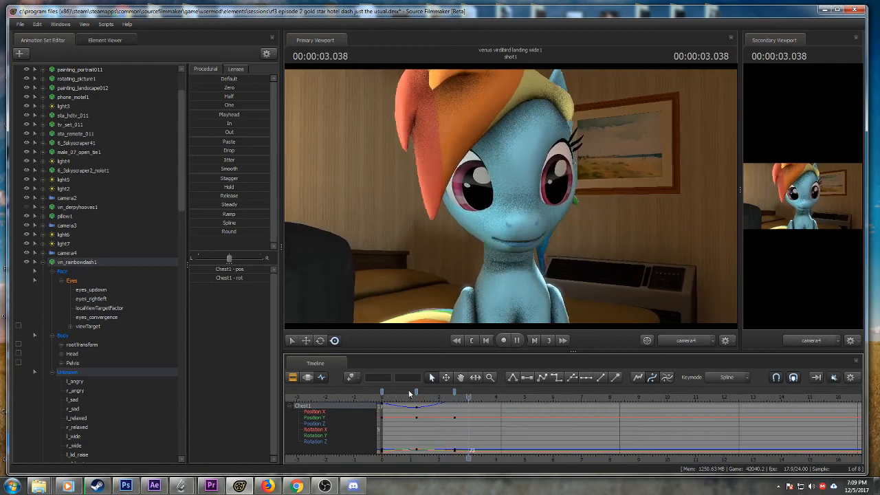
key("space")
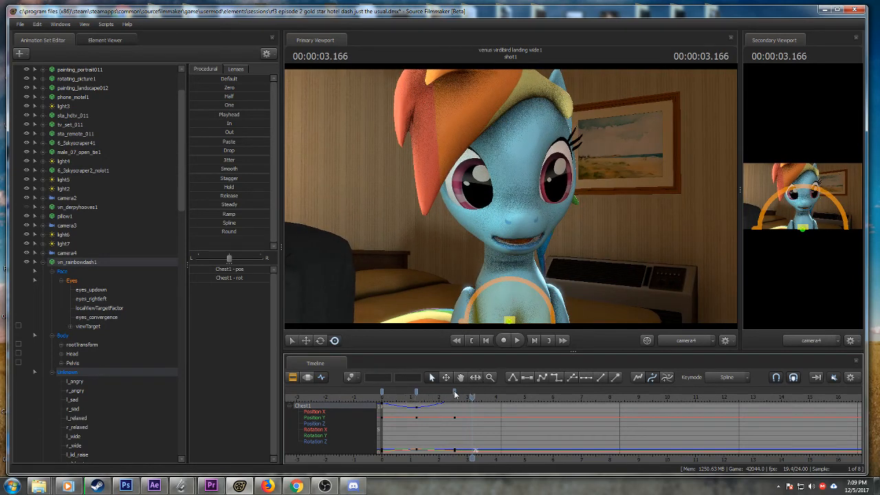
left_click(417, 395)
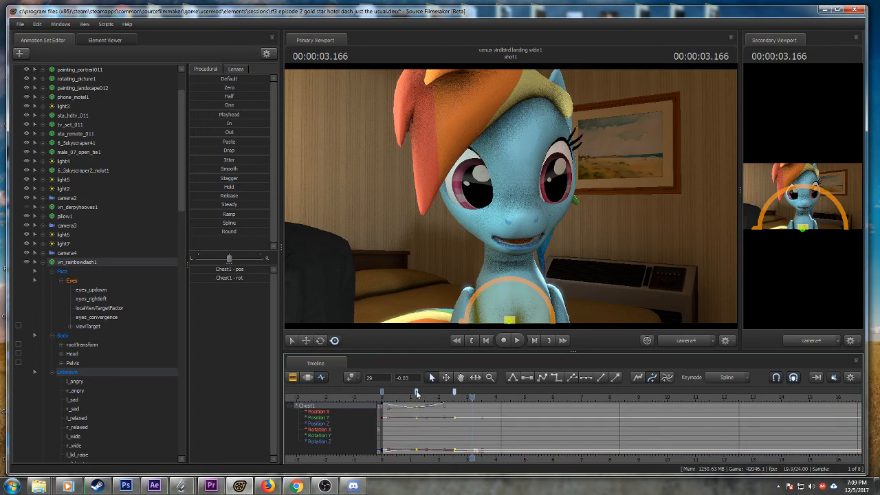
- Key slight Chest1 rotations at about 0.875 s and 1.791 s, and replay the motion from the start
left_click_drag(386, 399, 407, 398)
left_click(495, 306)
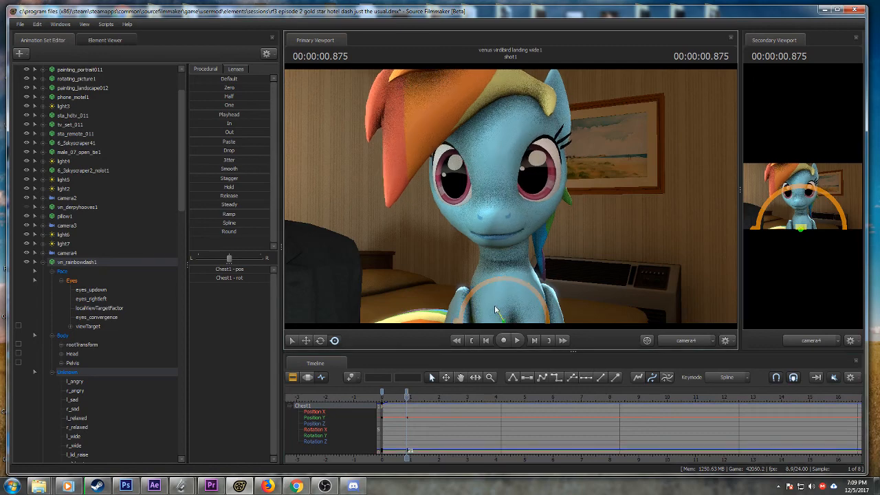
left_click(382, 399)
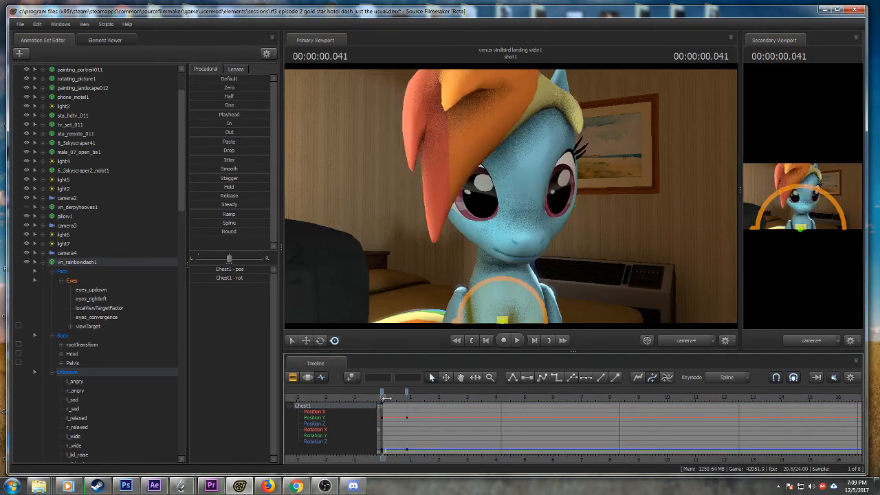
key("space")
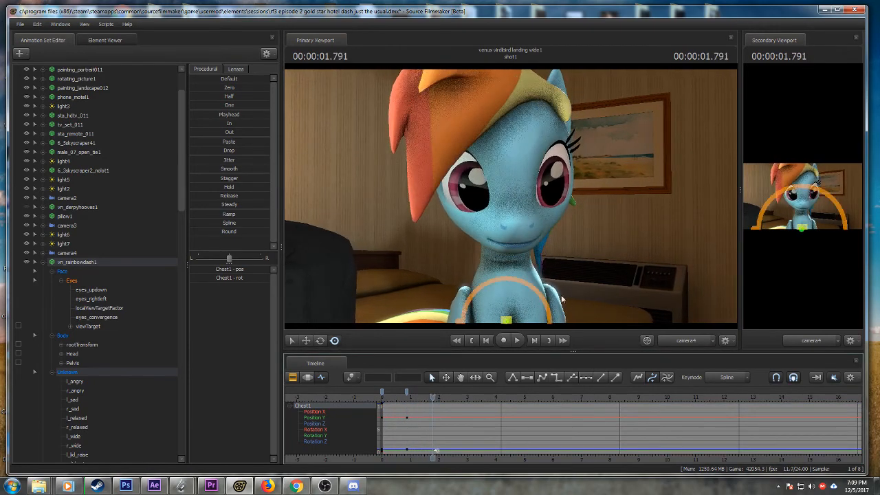
left_click_drag(510, 304, 510, 308)
left_click(384, 399)
key("space")
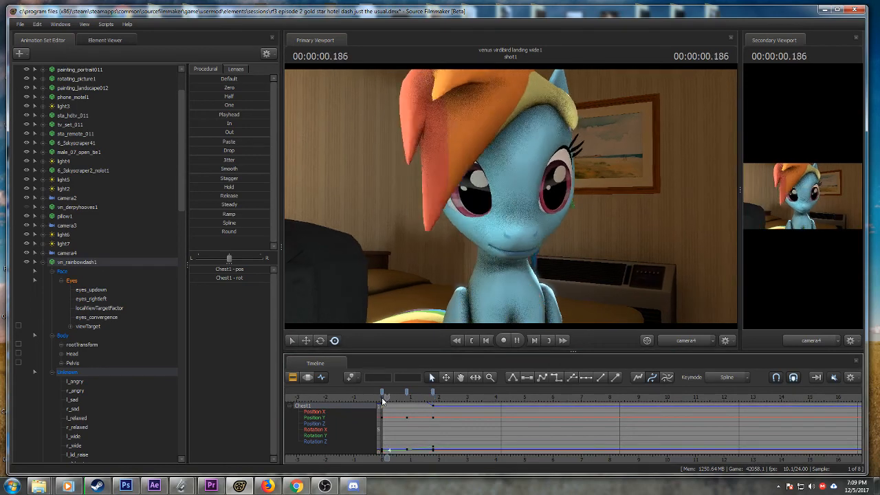
key("space")
- Key Chest1 at about 3.625 s and rotate it at 4.166 s, playing back the surrounding motion
left_click_drag(431, 400, 485, 397)
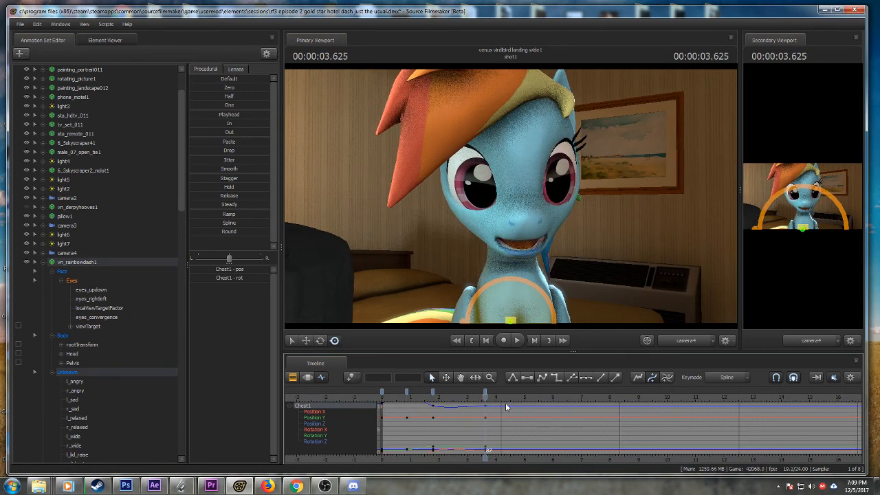
left_click_drag(486, 398, 501, 397)
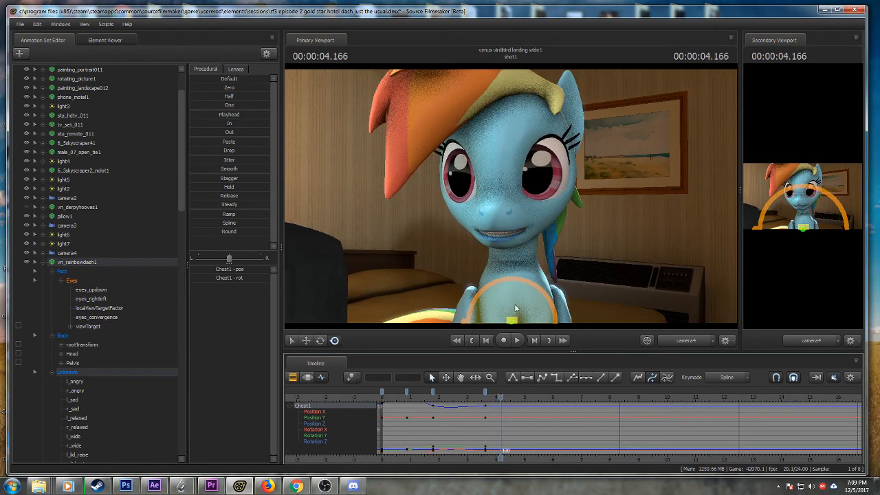
left_click_drag(496, 300, 495, 300)
left_click(479, 395)
key("space")
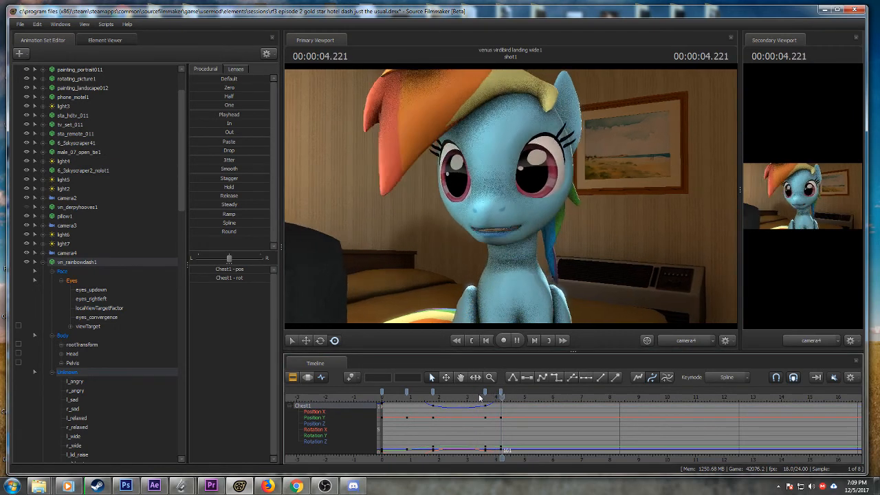
key("space")
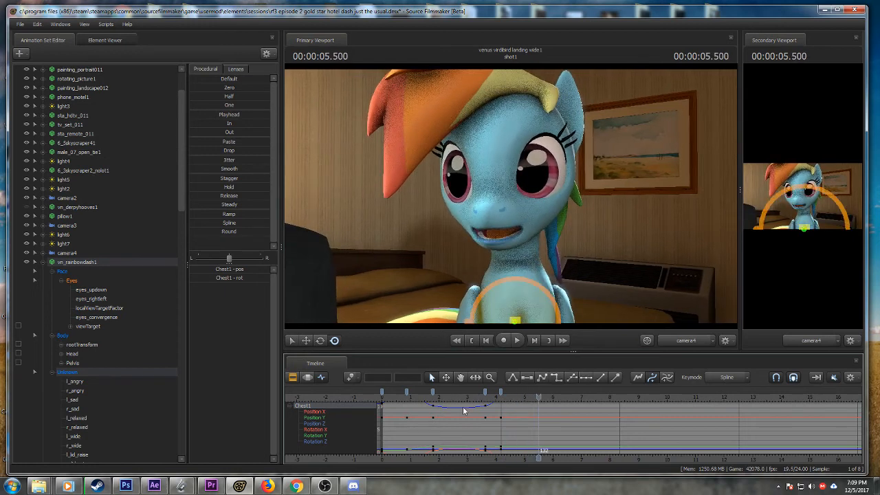
left_click(441, 397)
key("space")
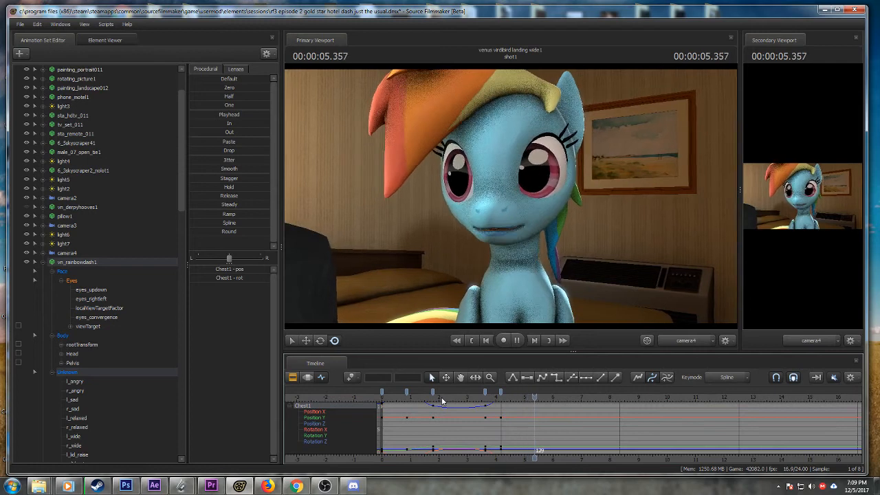
key("space")
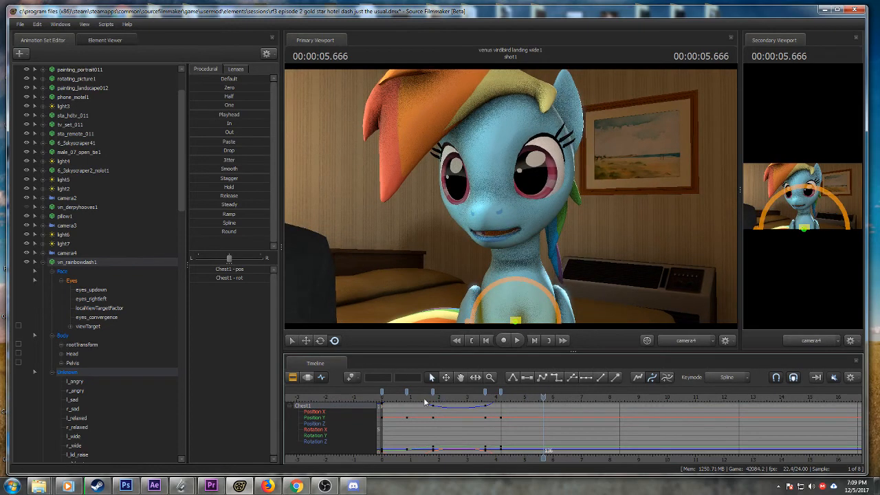
- Replay the chest motion from the start and add Chest1 keyframes at about 5.666 s and 6.541 s
left_click(381, 397)
key("space")
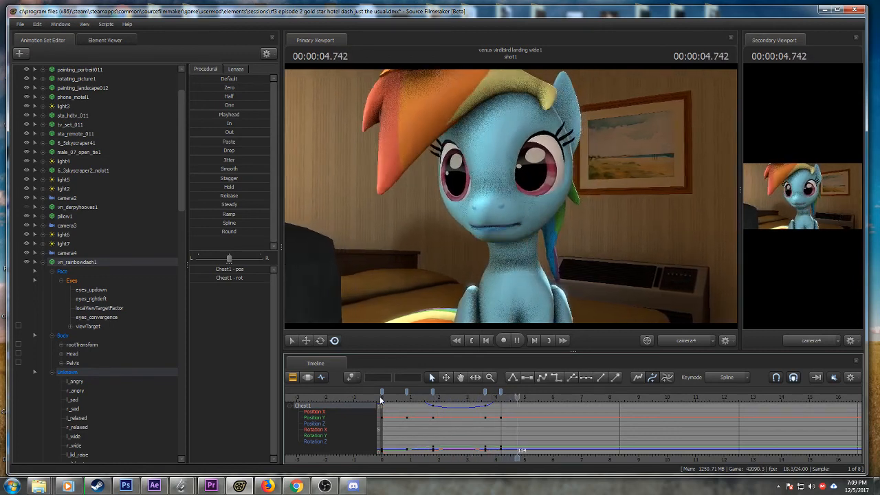
key("space")
left_click_drag(523, 398, 542, 399)
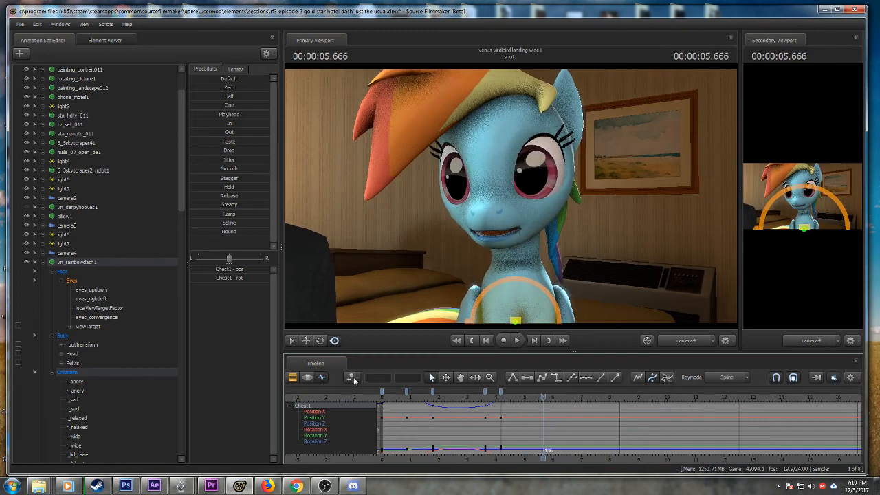
key("k")
key("space")
key("space")
key("k")
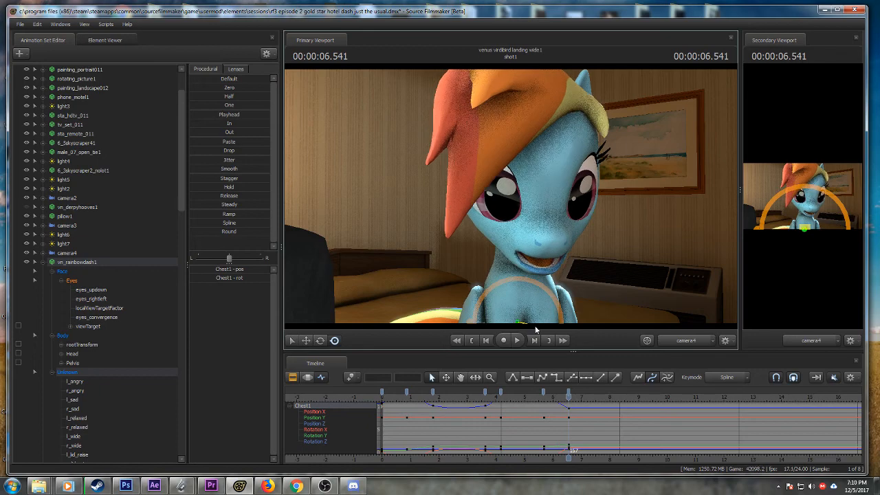
- Add a Chest1 keyframe at about 10.7 s, rotate the bone at 11.166 s, and play back that movement
left_click(537, 395)
key("space")
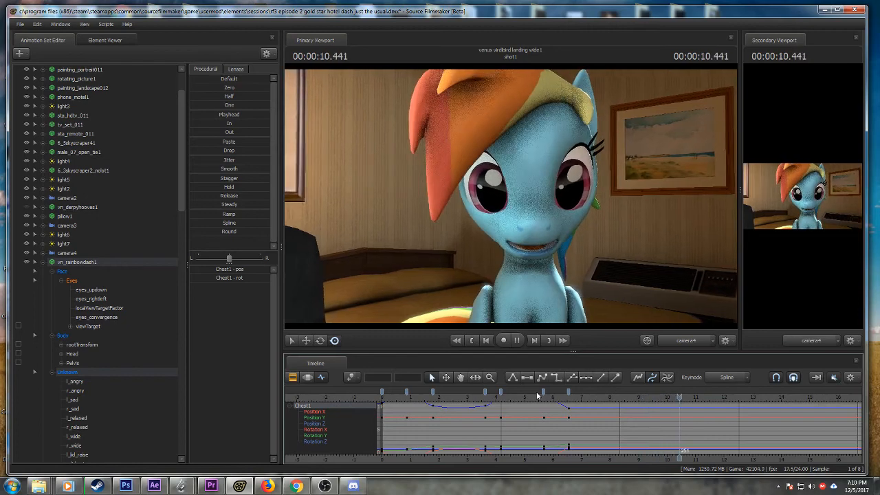
key("space")
left_click_drag(702, 397, 689, 397)
left_click(350, 377)
key("space")
key("space")
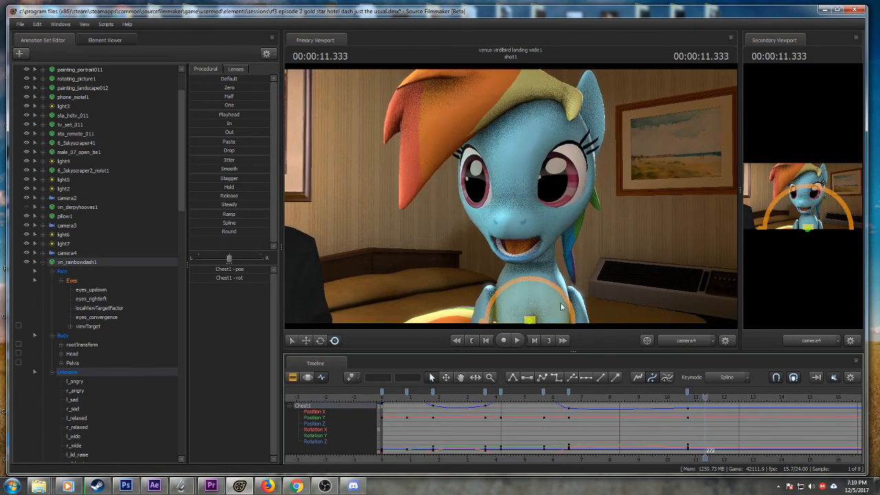
left_click_drag(687, 397, 701, 397)
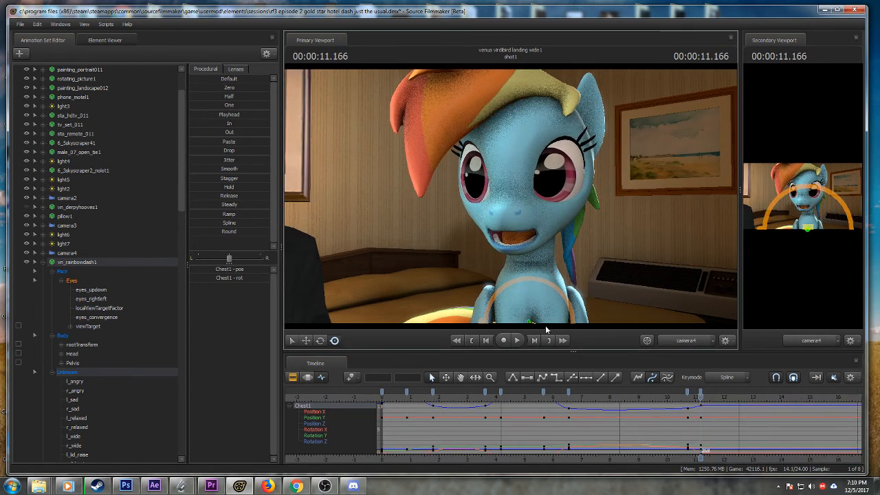
left_click(681, 398)
key("space")
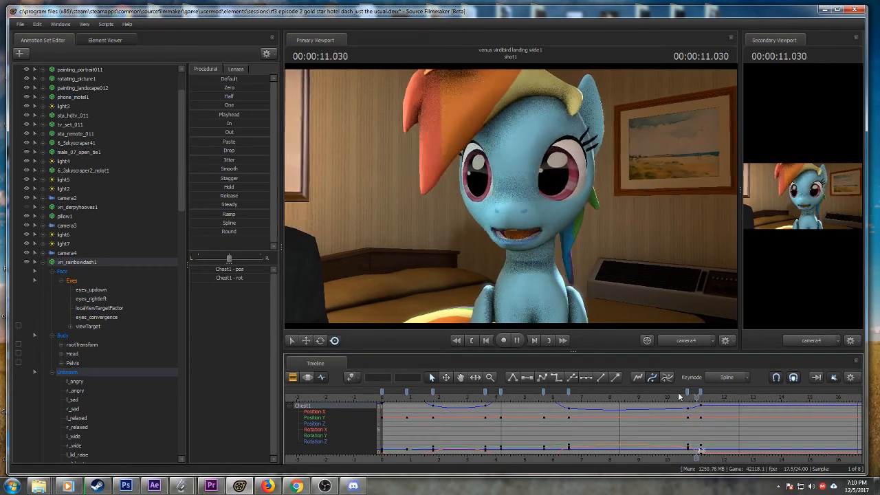
key("space")
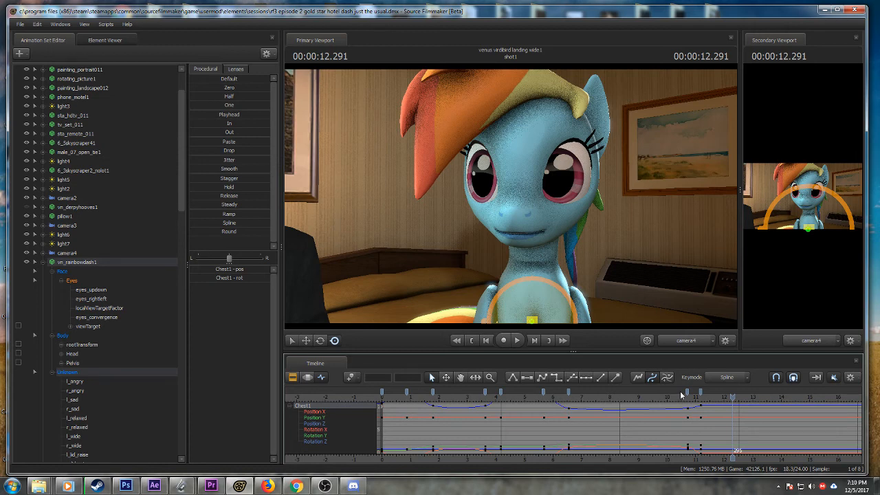
- Review the chest movement by playing the shot from about 10.4 s to 12.1 s
middle_click_drag(687, 450, 627, 450)
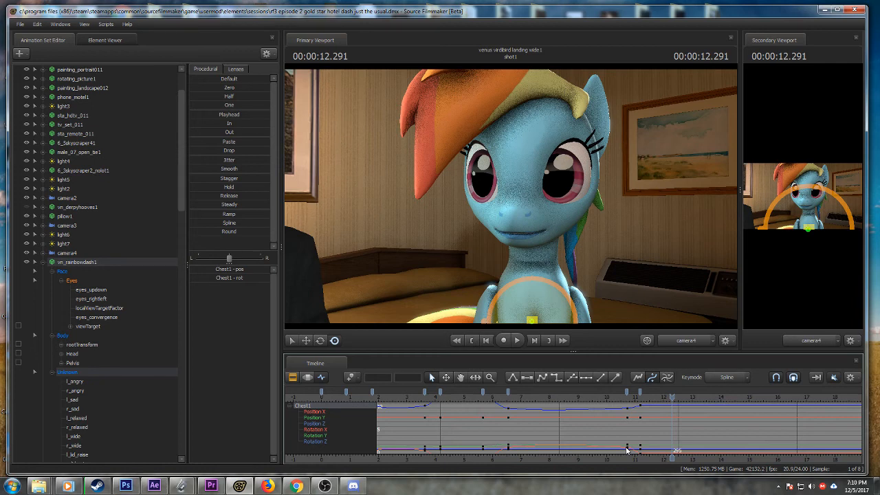
left_click(620, 394)
key("space")
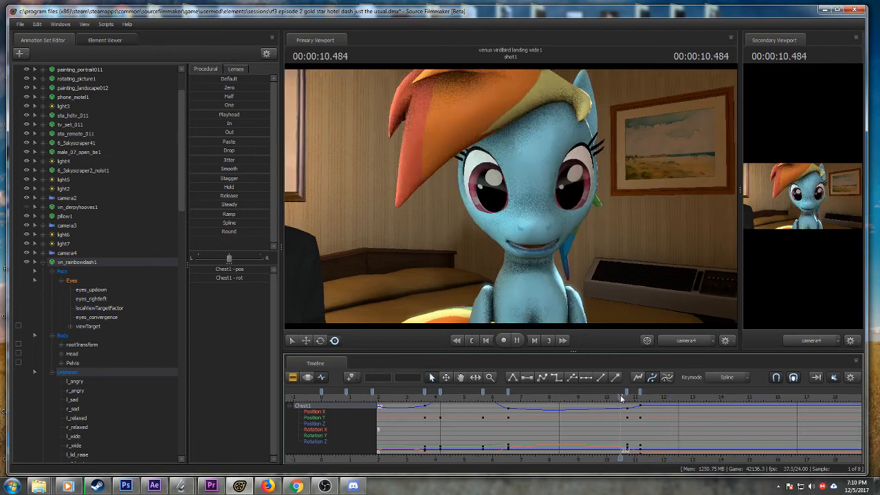
key("space")
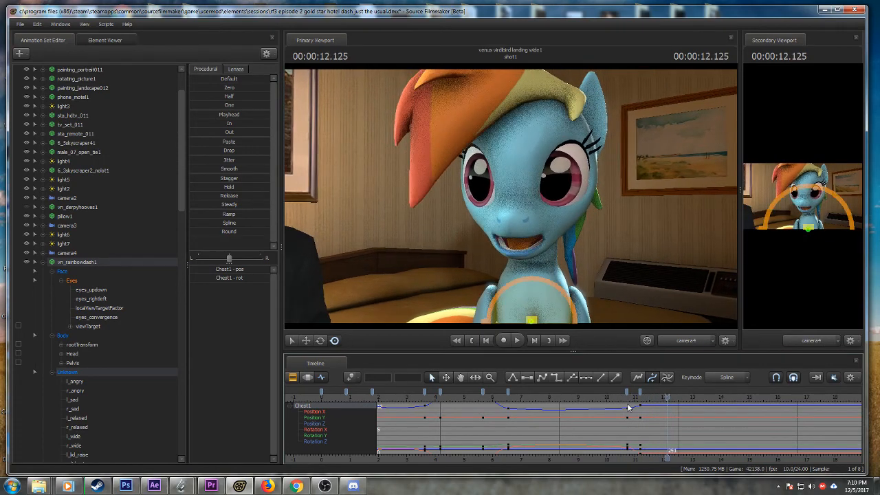
- Replay the chest movement from about 10.3 s to review the motion up to 12.9 s
left_click(614, 396)
key("space")
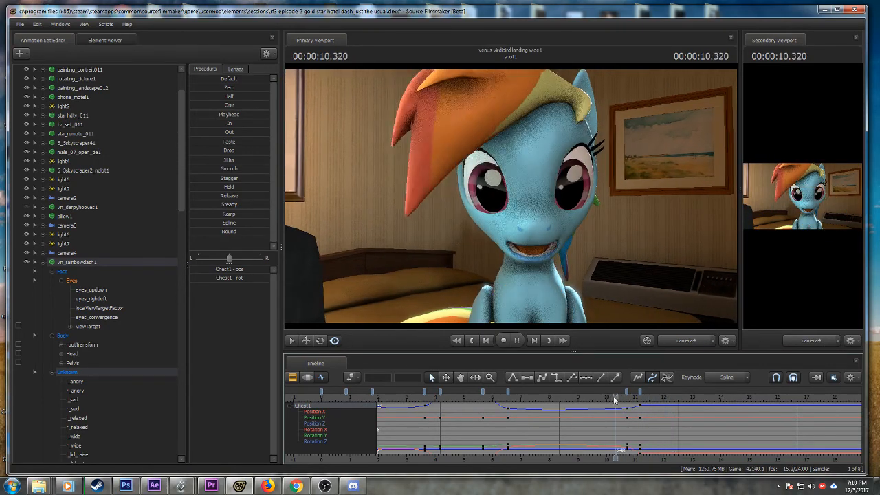
key("space")
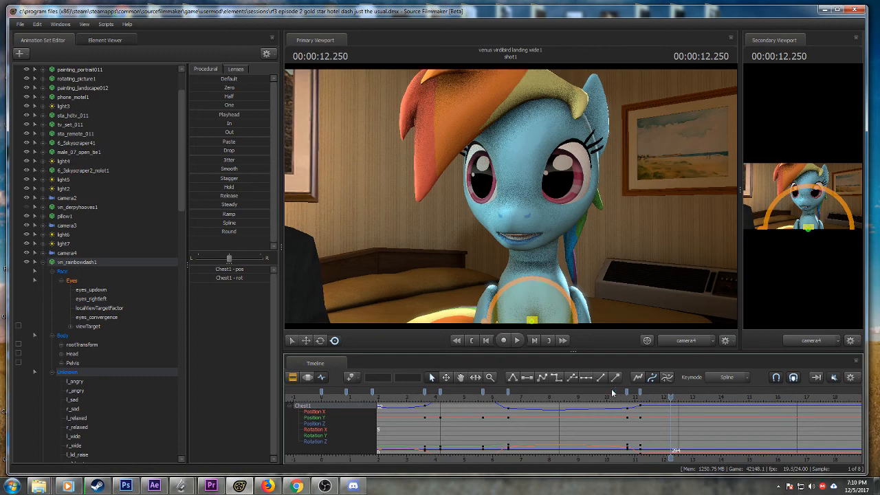
left_click(610, 396)
key("space")
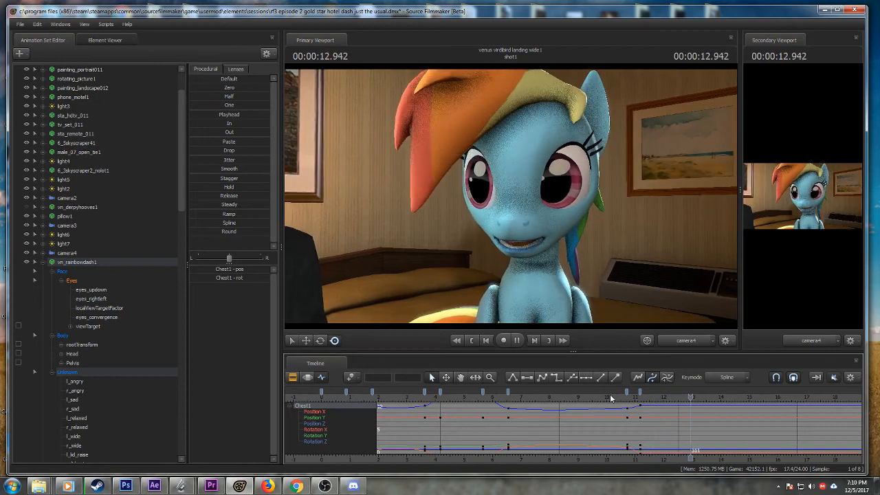
- Add a Chest1 keyframe at 13.291 s and rotate the bone at 13.916 s
key("space")
left_click_drag(707, 396, 700, 397)
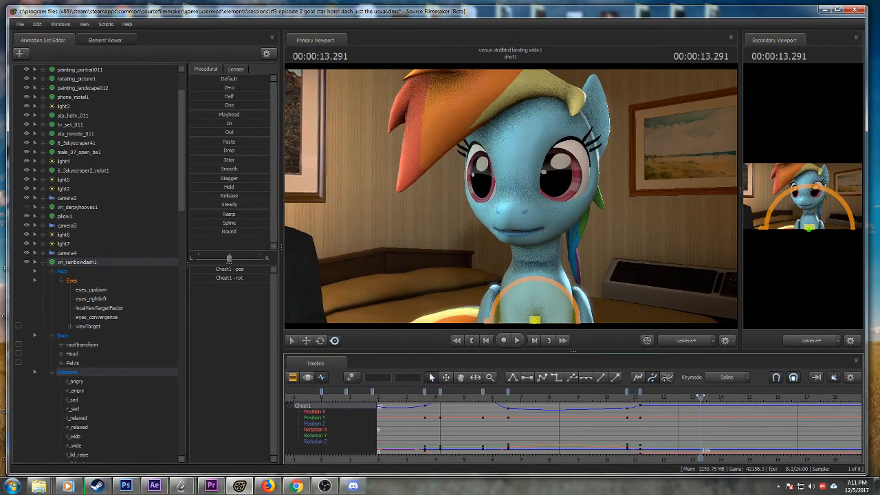
left_click(346, 378)
key("space")
key("space")
left_click_drag(519, 320, 524, 332)
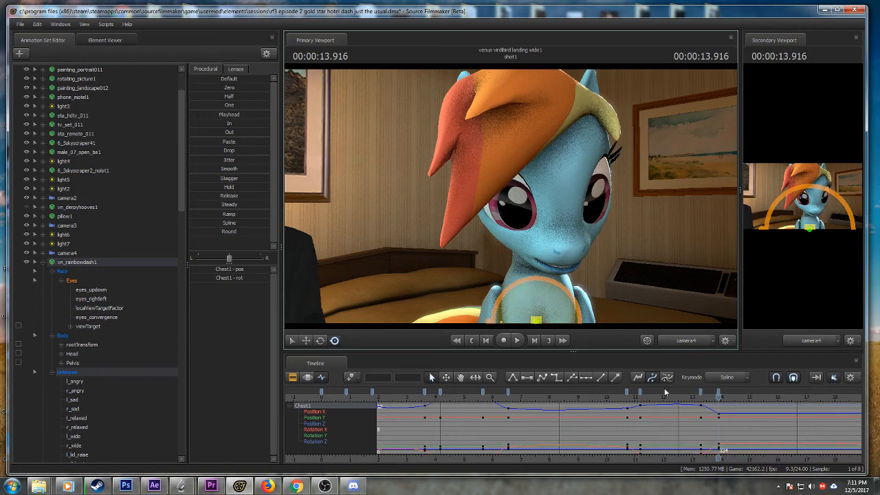
- Play on through the shot, add a Chest1 keyframe at 17.166 s and rotate the bone at 17.75 s
key("space")
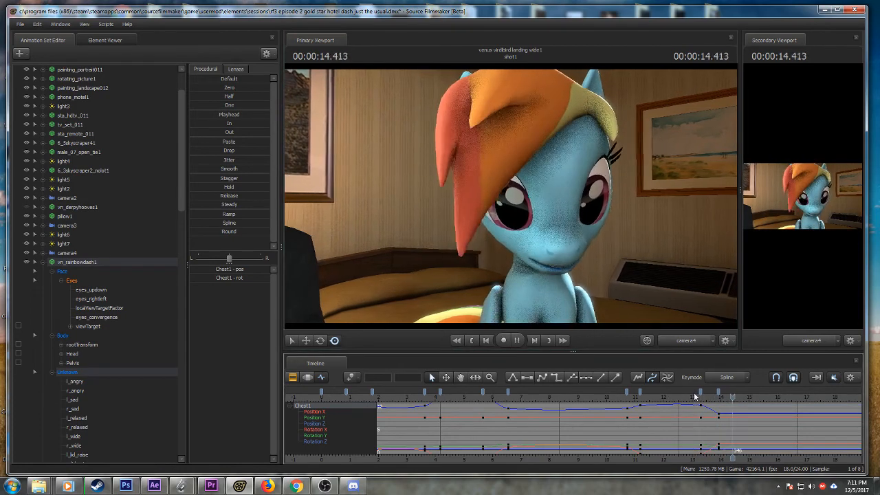
key("space")
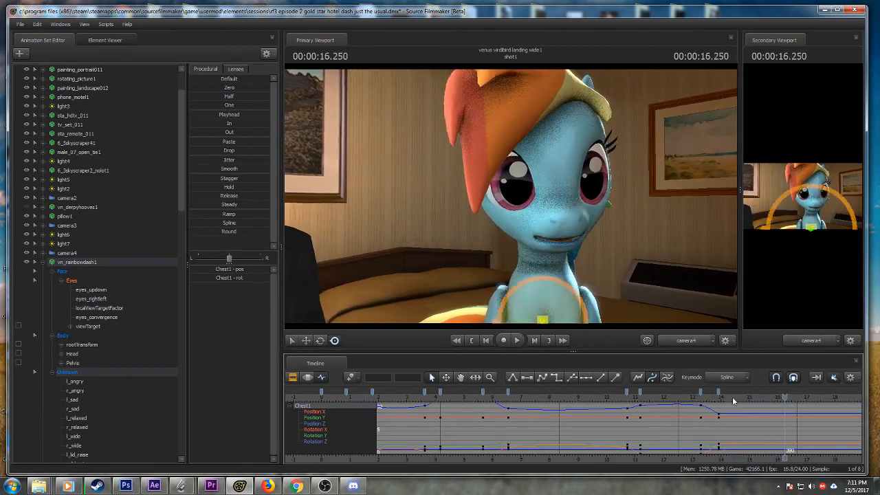
left_click_drag(784, 396, 816, 397)
middle_click_drag(750, 453, 667, 451)
left_click_drag(738, 402, 720, 396)
left_click(348, 376)
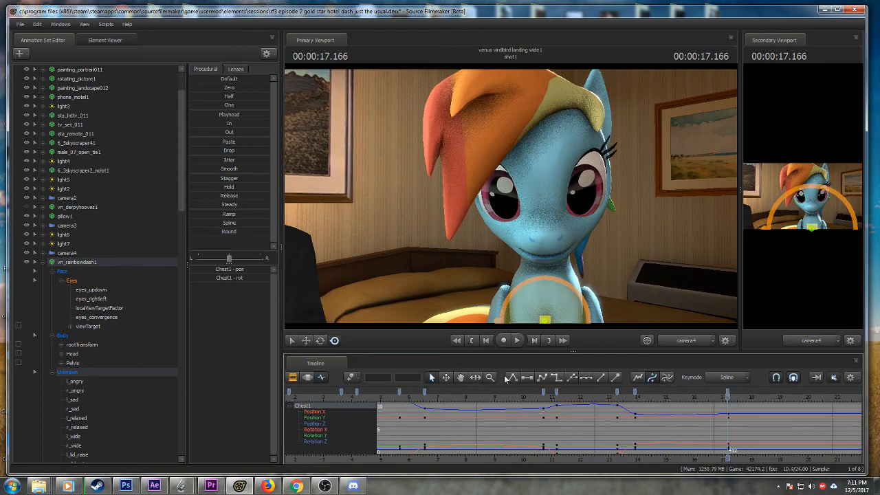
key("space")
key("space")
left_click_drag(527, 300, 525, 300)
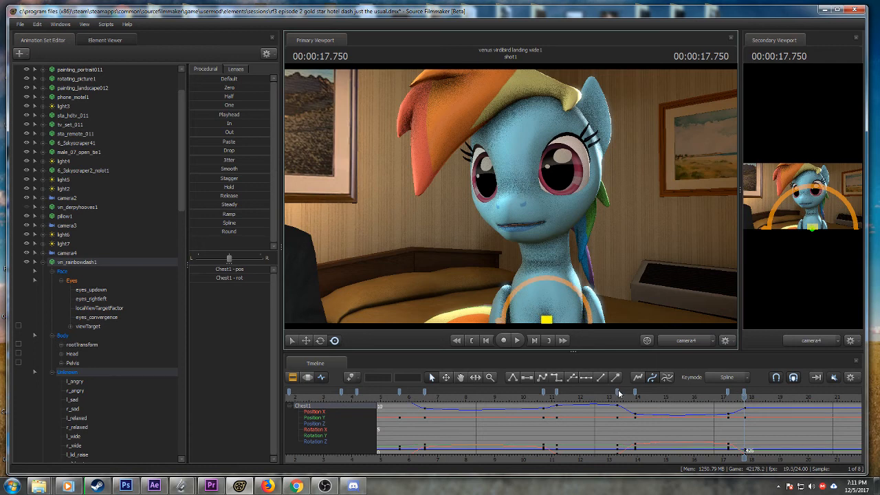
- Save the session and play back the chest motion from about 10 s to 21.9 s
key("ctrl+s")
left_click(525, 397)
key("space")
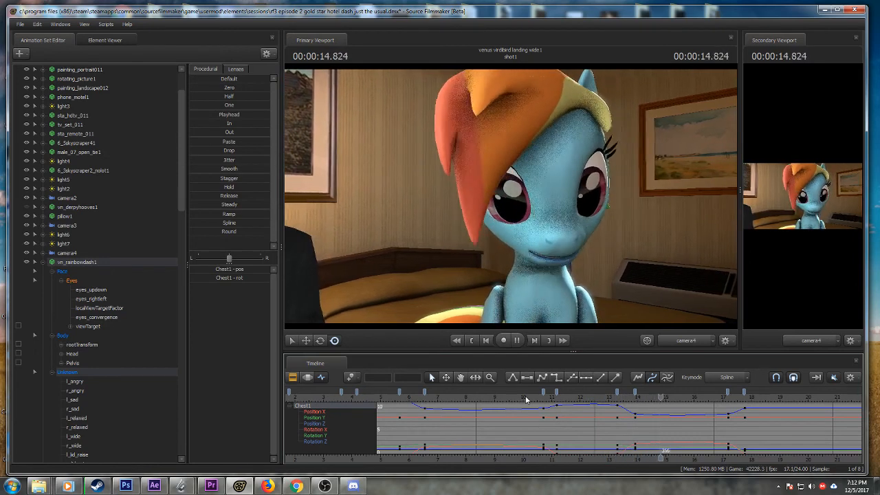
key("space")
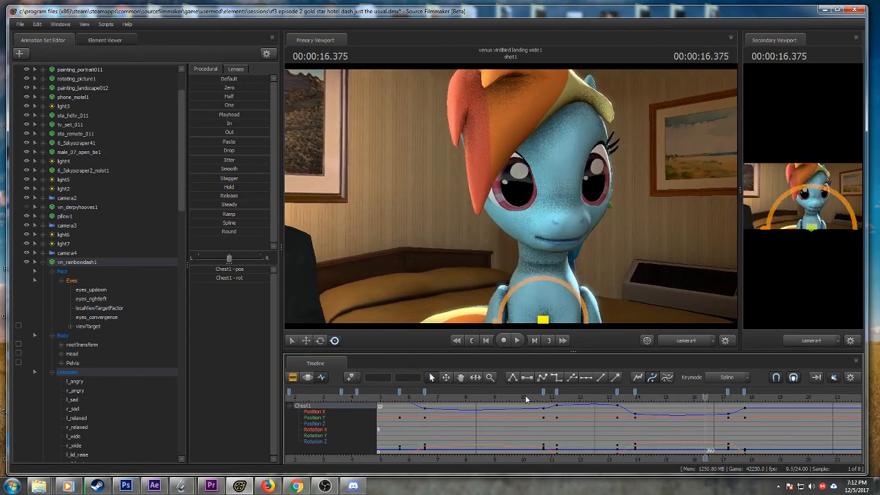
middle_click_drag(677, 455, 550, 437)
scroll(550, 438, "down", 2)
key("space")
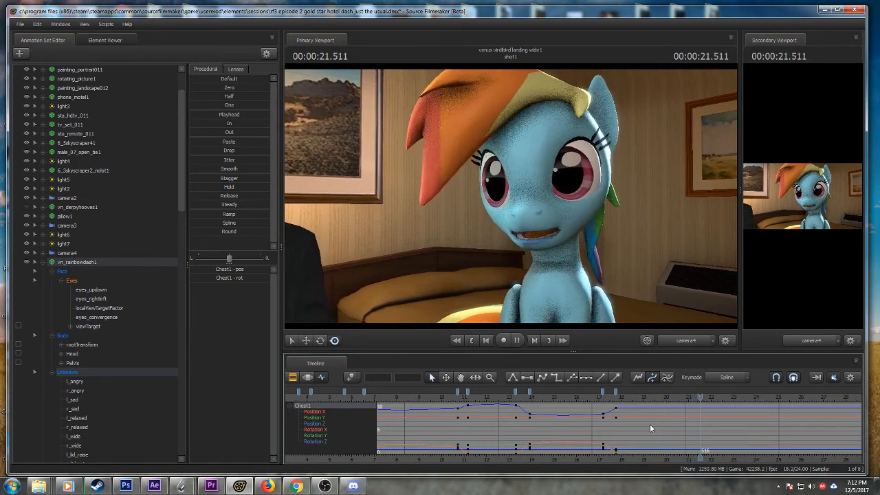
key("space")
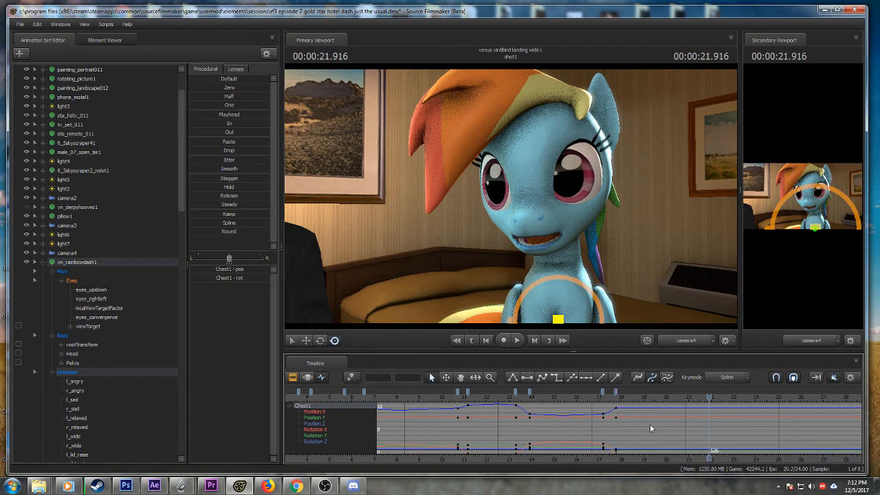
- Rotate Chest1 at about 20 s, then pose and key it at 21.541 s and 22.75 s
left_click(600, 395)
key("space")
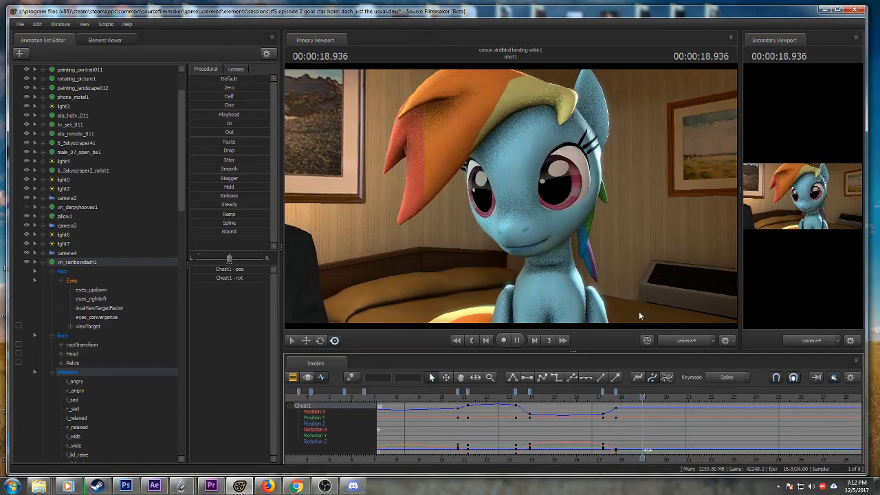
left_click_drag(557, 282, 554, 288)
key("space")
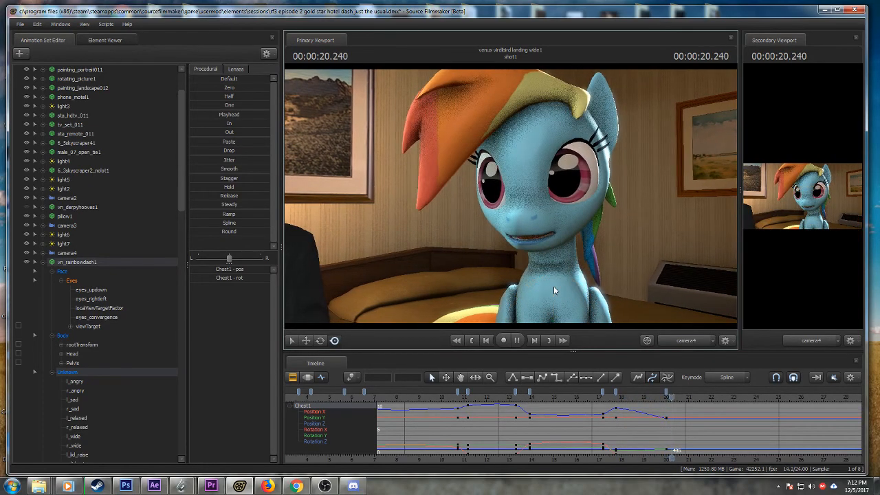
key("space")
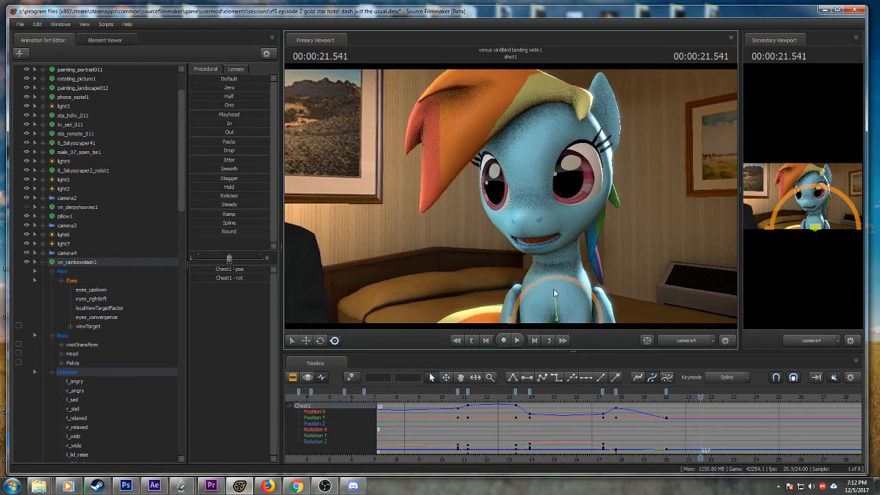
key("space")
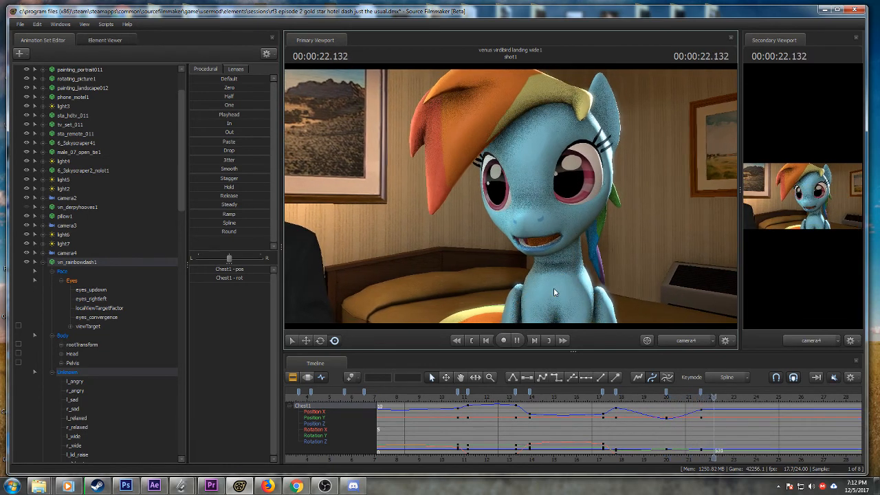
key("space")
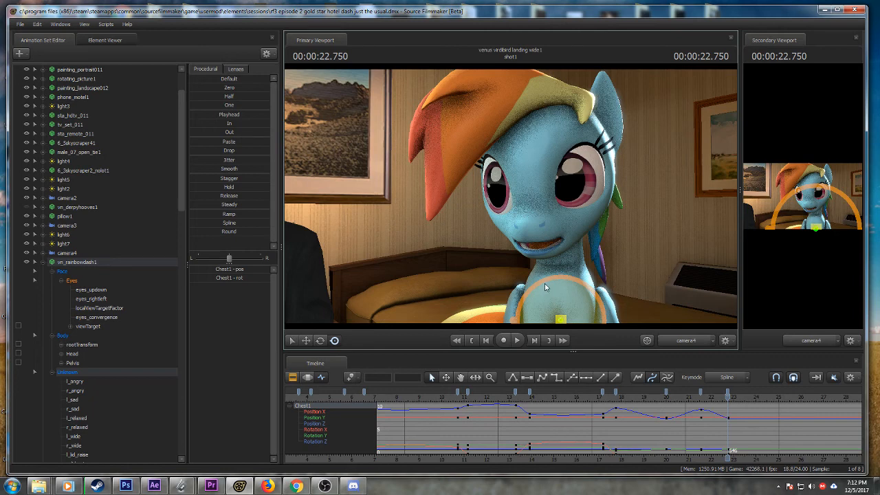
- Select the Neck bone, replay the shot's last seconds, rotate the neck at 22.625 s and save the session
left_click(544, 283)
left_click(560, 265)
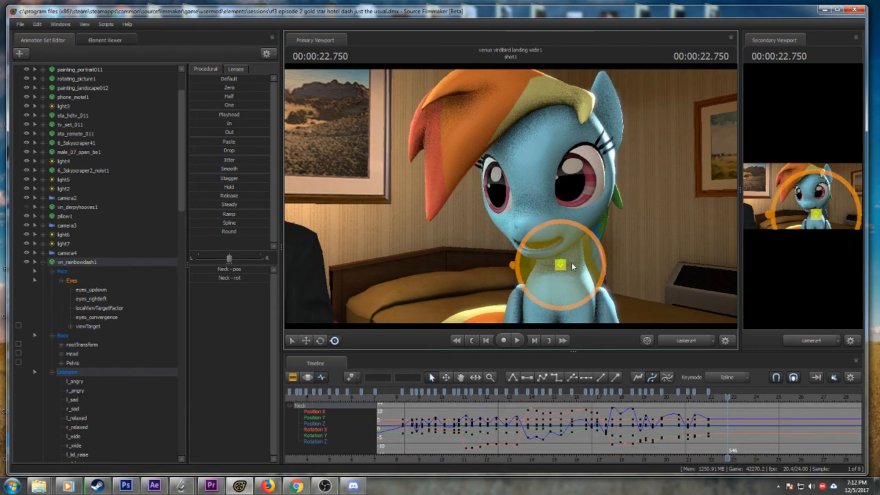
left_click(681, 394)
key("space")
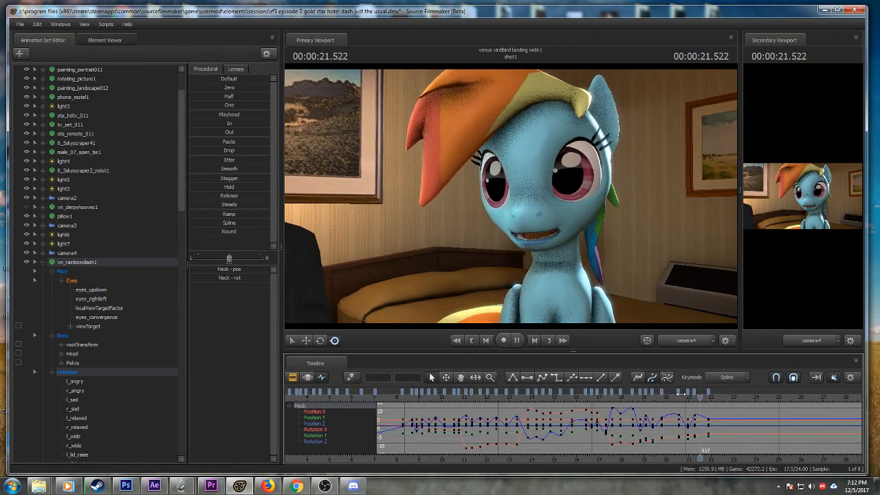
key("space")
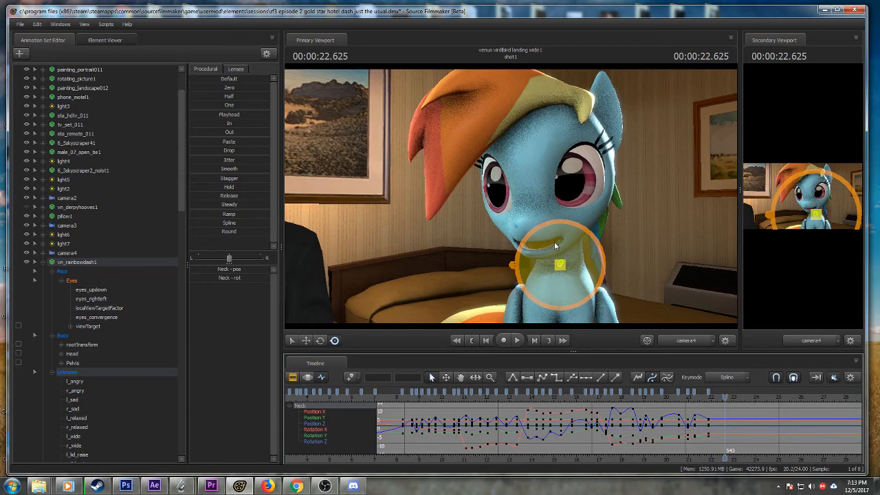
left_click_drag(556, 247, 559, 256)
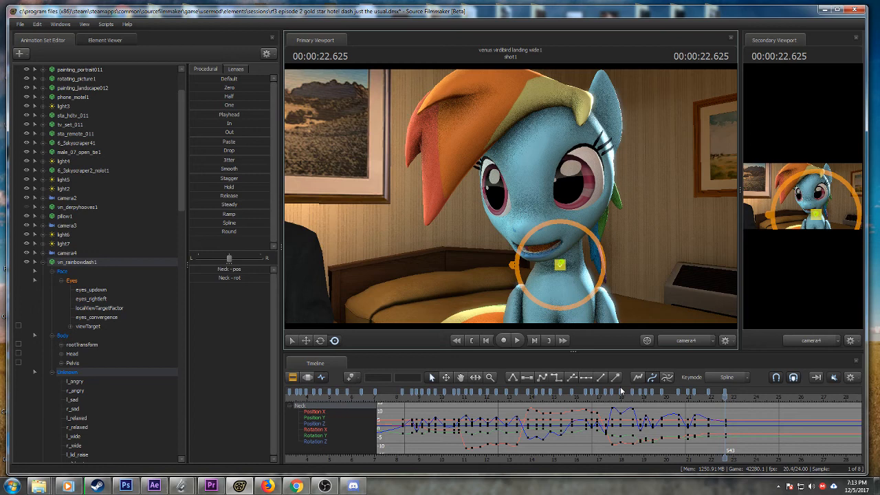
key("ctrl+s")
- Collapse vn_rainbowdash1's controls and return the playhead to the start of the shot
left_click(44, 262)
scroll(416, 457, "down", 3)
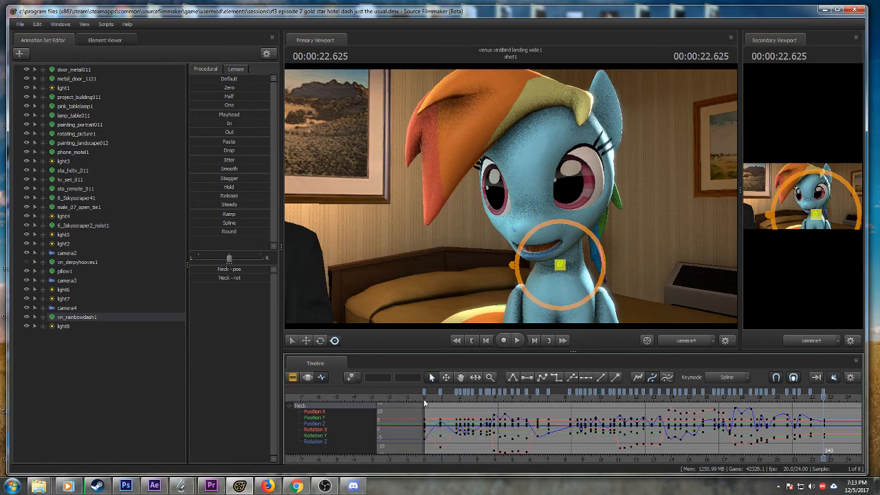
left_click(424, 402)
left_click(425, 399)
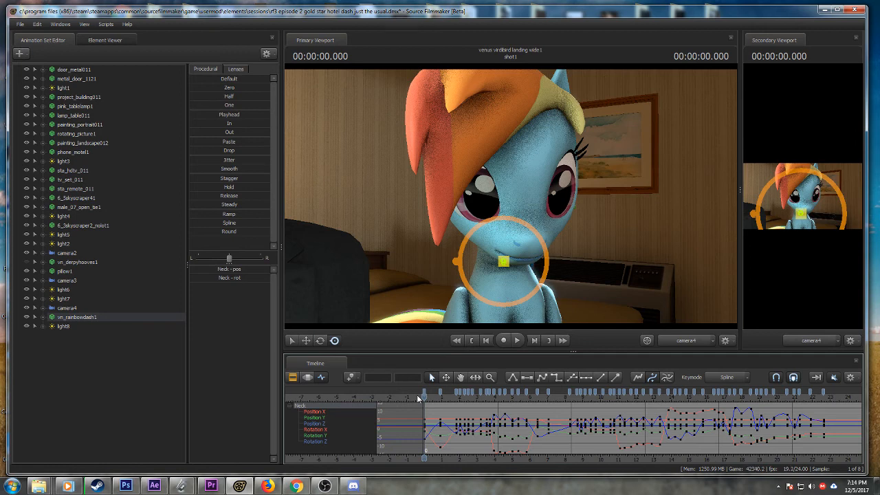
- Expand vn_rainbowdash1's controls to reach the facial sliders and play the shot's first 1.75 s
left_click(43, 317)
scroll(69, 371, "down", 4)
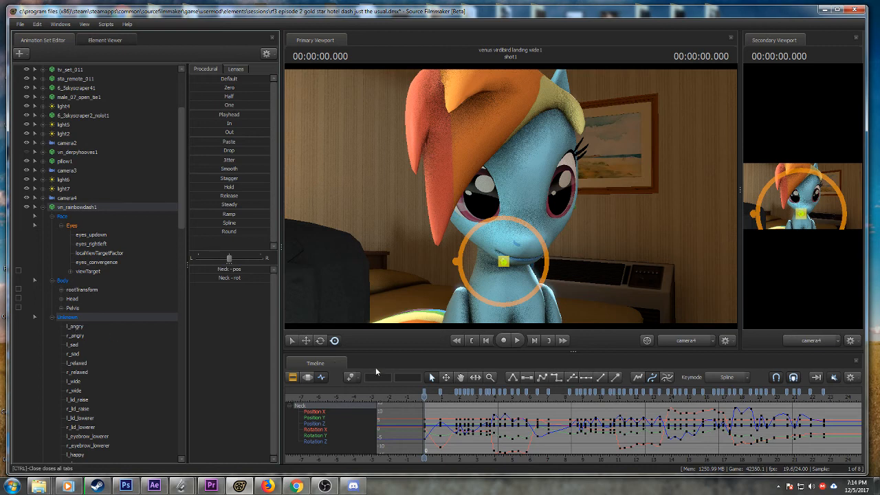
scroll(512, 456, "down", 2)
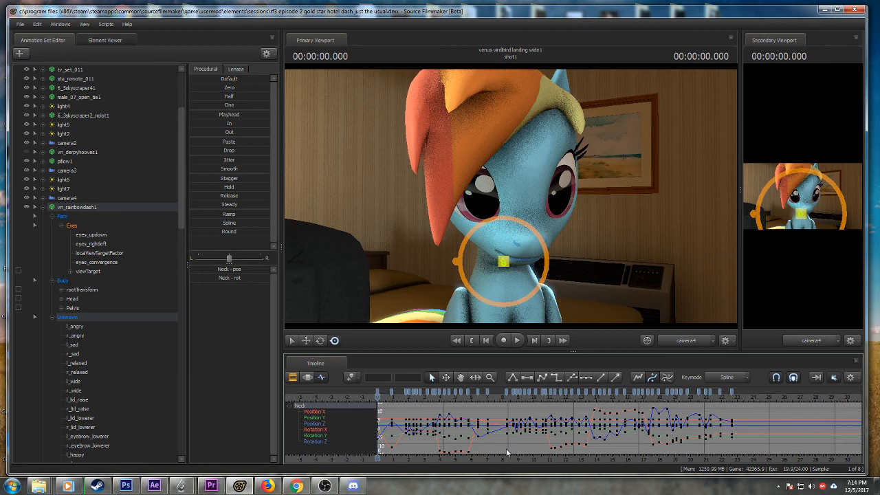
scroll(458, 441, "up", 2)
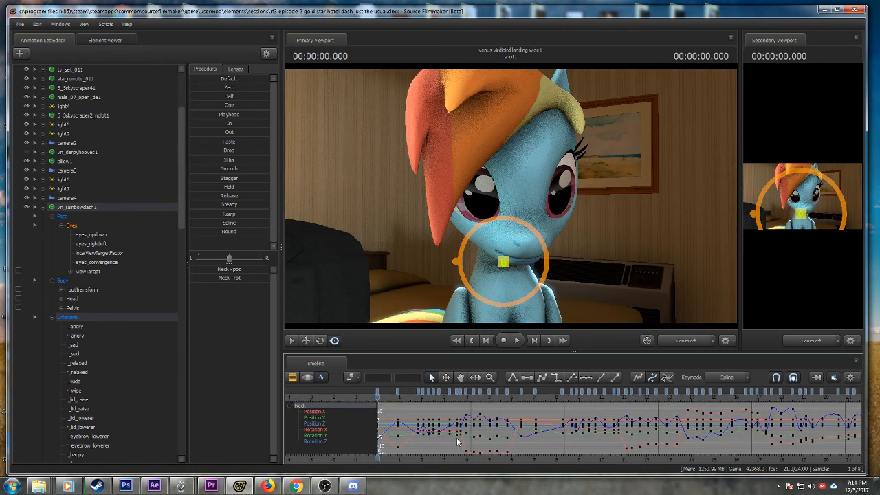
scroll(457, 442, "up", 2)
key("space")
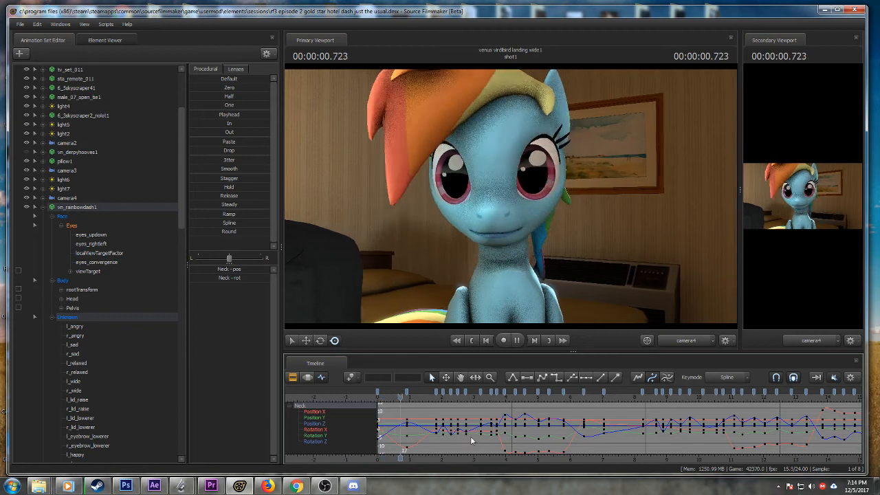
key("space")
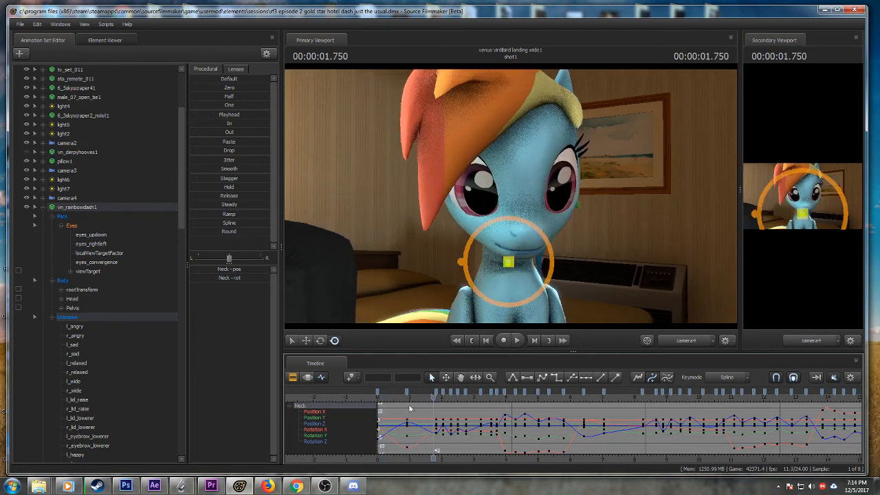
- Select l_sad and r_sad and key both at about 0.7 at the very start of the shot
left_click(74, 344)
left_click(74, 353, "ctrl")
left_click(379, 397)
left_click_drag(379, 396, 376, 397)
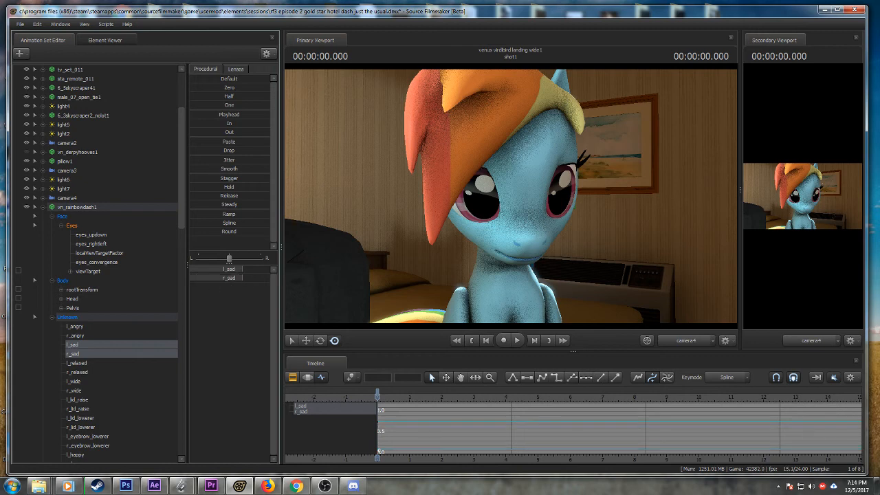
- Lower l_sad and r_sad to about 0.25 at 0.916 s
key("space")
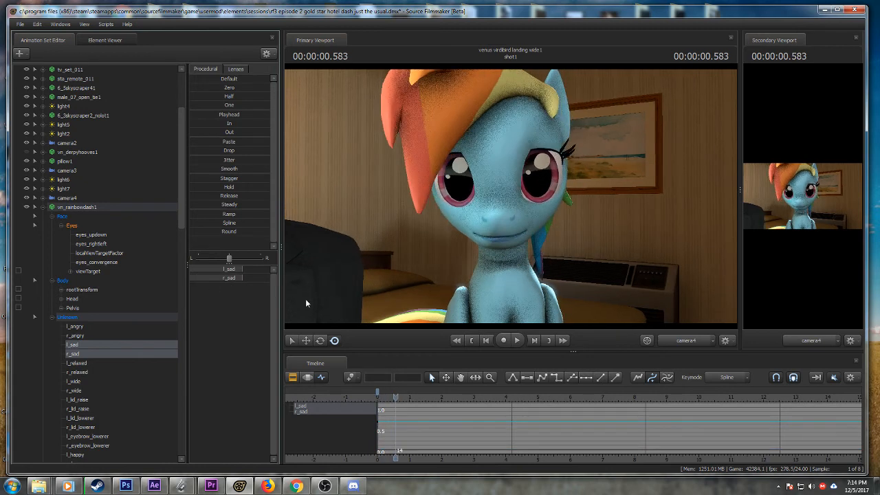
key("space")
key("space")
left_click_drag(243, 268, 204, 278)
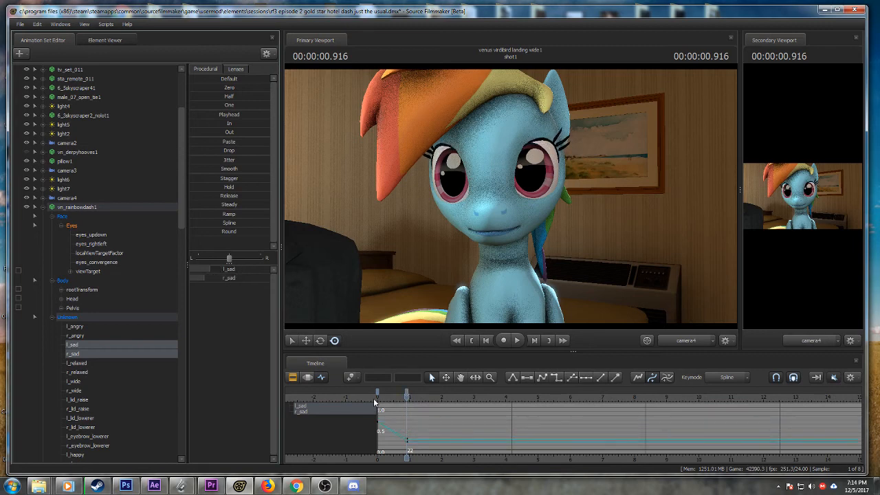
- Replay the brow change from the start and add l_sad and r_sad keyframes at 1.291 s
left_click(375, 401)
key("space")
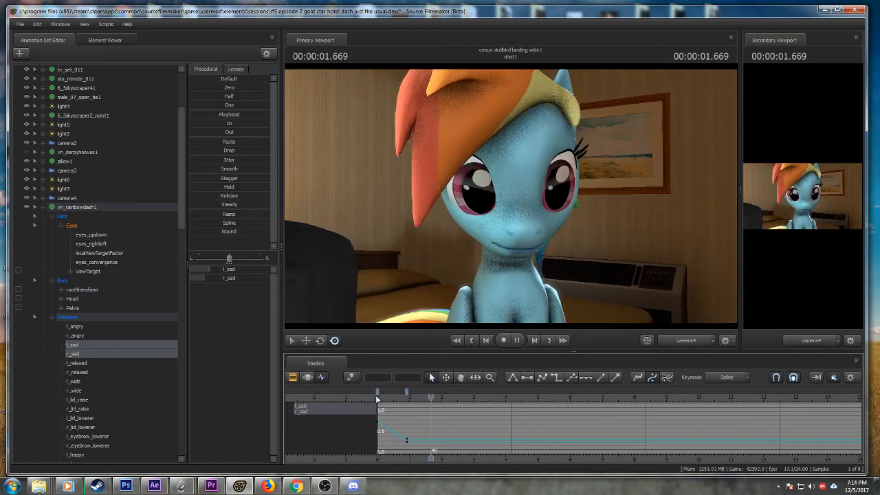
left_click(377, 397)
key("space")
left_click_drag(433, 397, 419, 397)
left_click(350, 379)
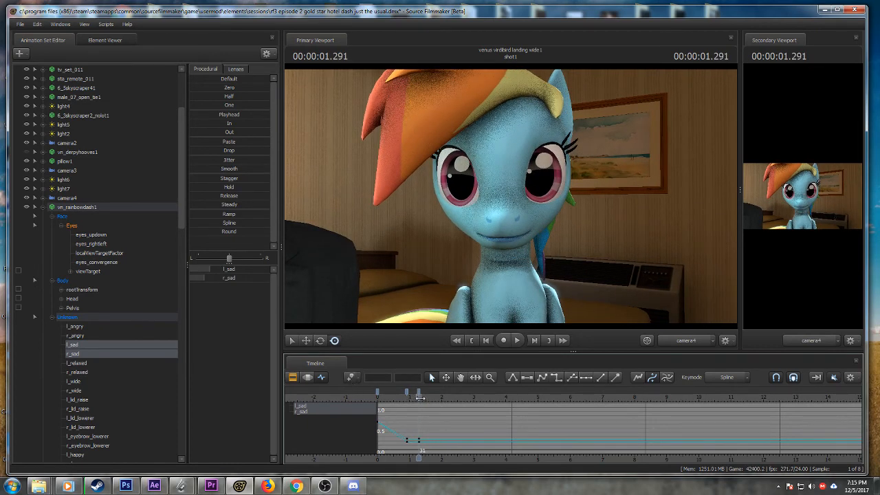
key("space")
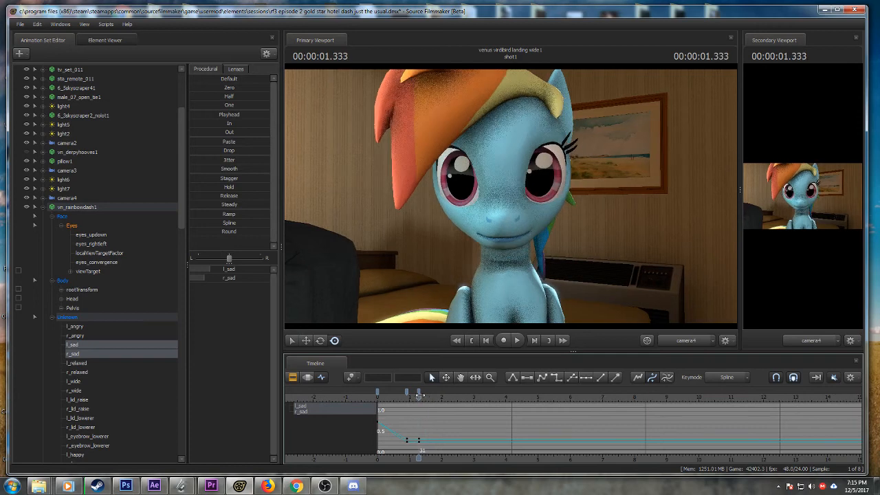
- Raise l_sad to about 0.7 and r_sad to about 0.9 at 1.833 s and replay the brow change from the start
left_click_drag(211, 269, 261, 278)
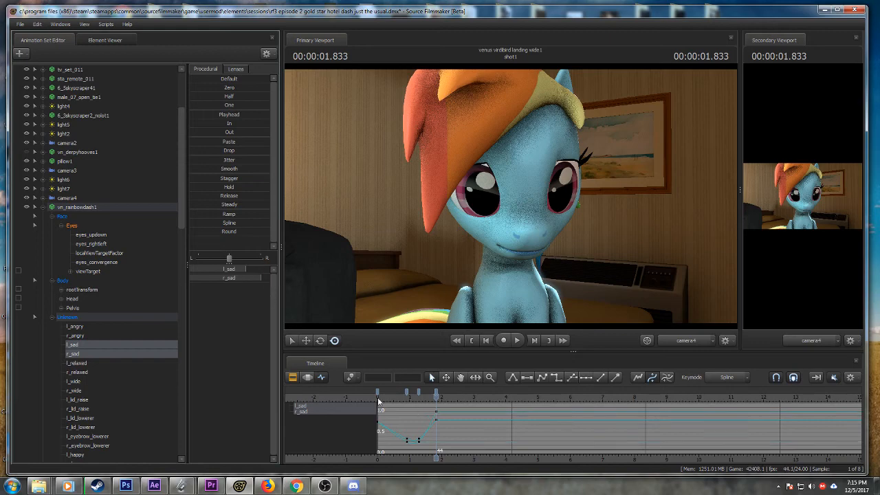
left_click(375, 399)
key("space")
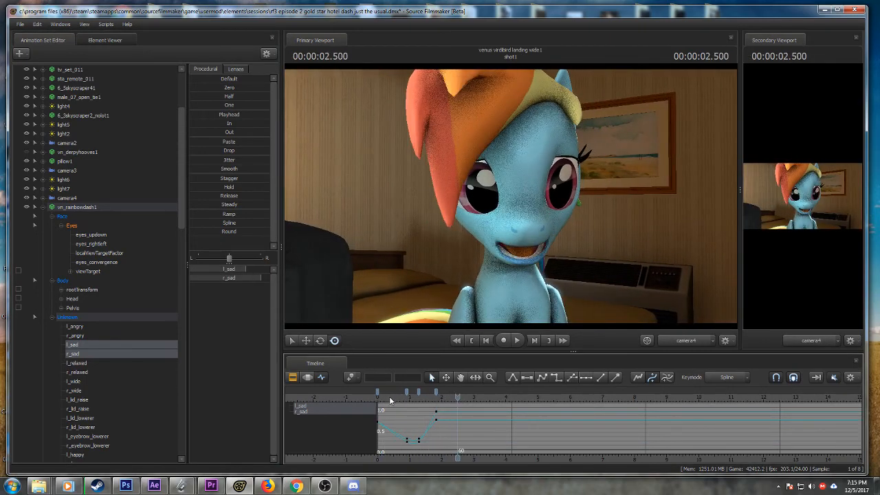
key("space")
key("space")
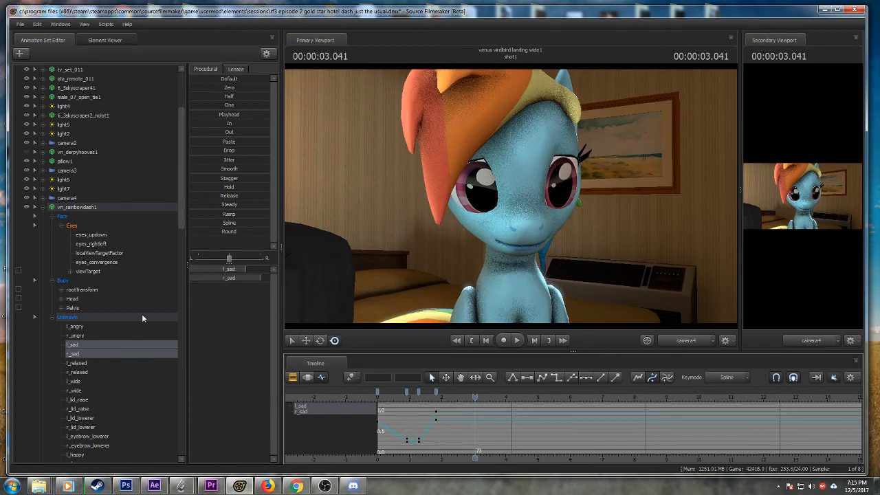
- Add l_lid_raise and r_lid_raise to the selected face sliders, replay the opening, and save the session
left_click(79, 400, "ctrl")
left_click(81, 409, "ctrl")
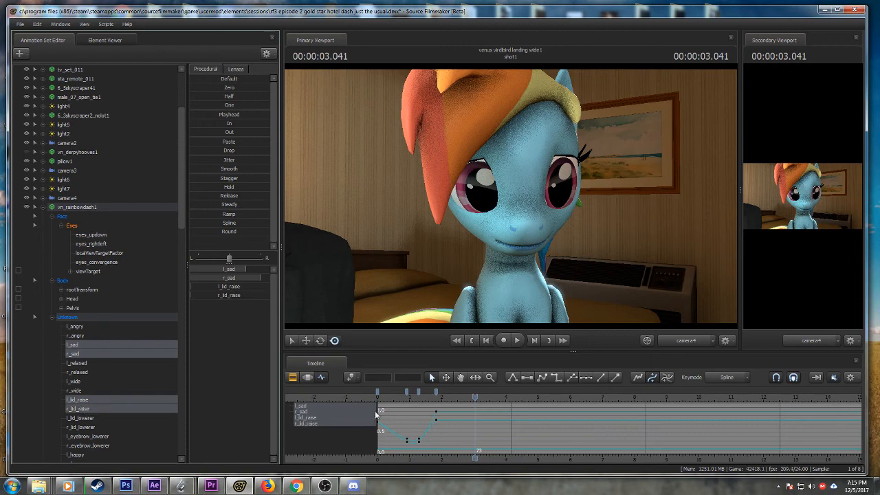
middle_click_drag(400, 456, 460, 455)
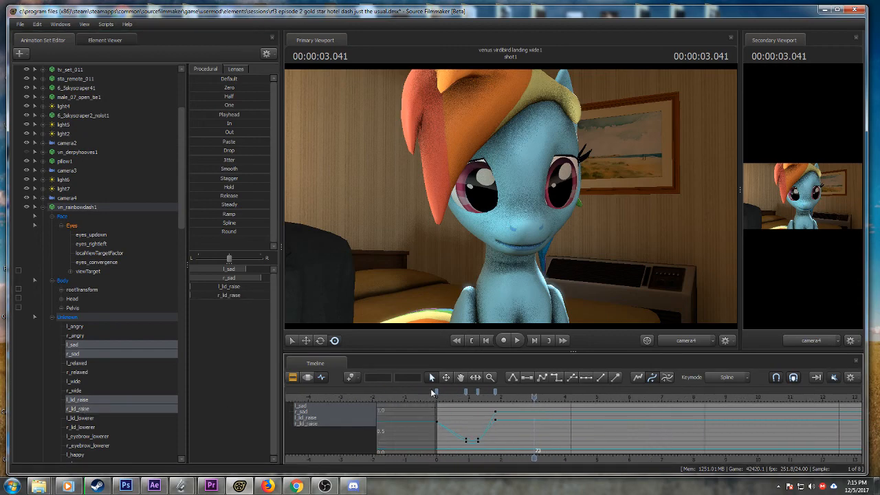
left_click(435, 399)
key("space")
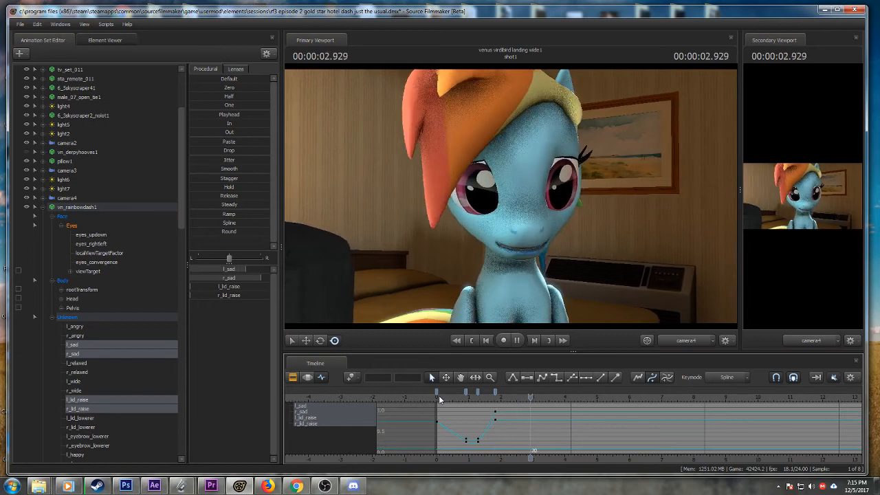
key("space")
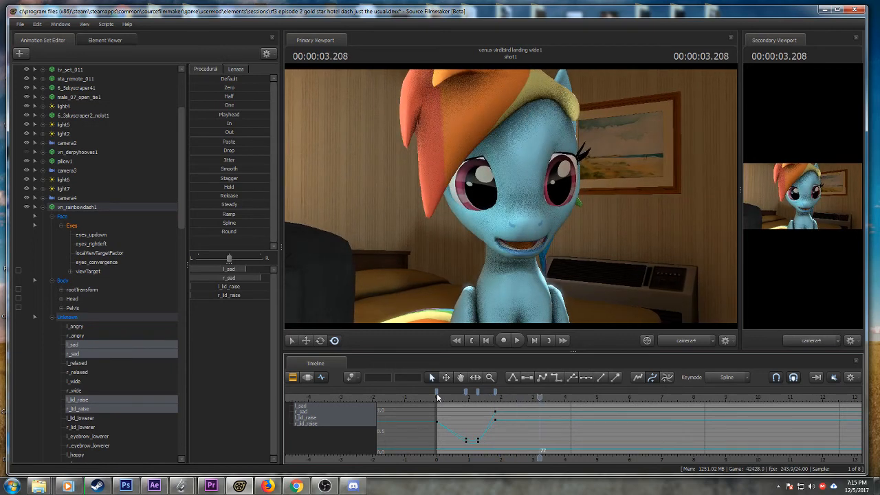
key("ctrl+s")
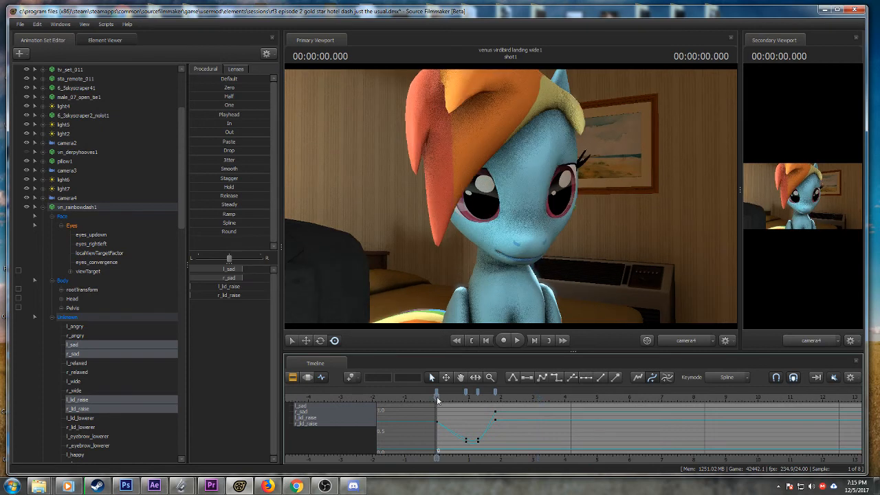
key("ctrl+s")
- Replay the shot's opening several times to about 2.4 s to judge the timing of the brow movement against the dialogue
key("space")
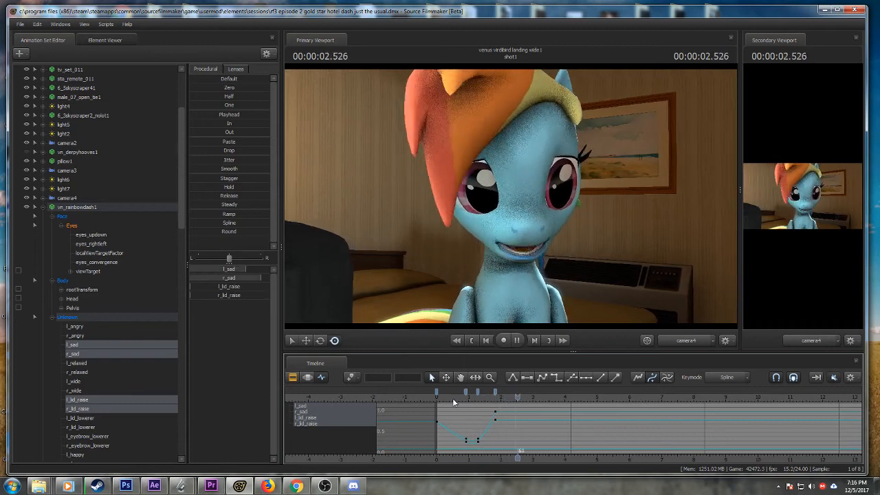
key("space")
key("space")
key("space")
key("space")
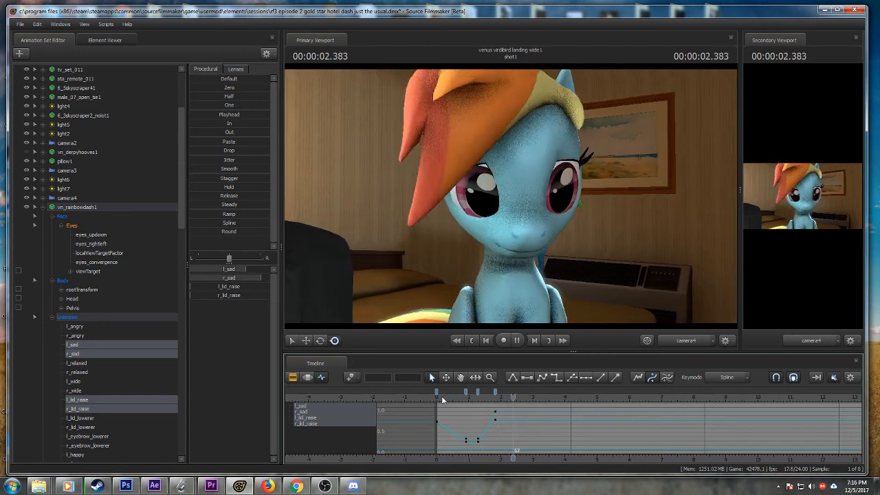
key("space")
key("space")
key("space")
key("space")
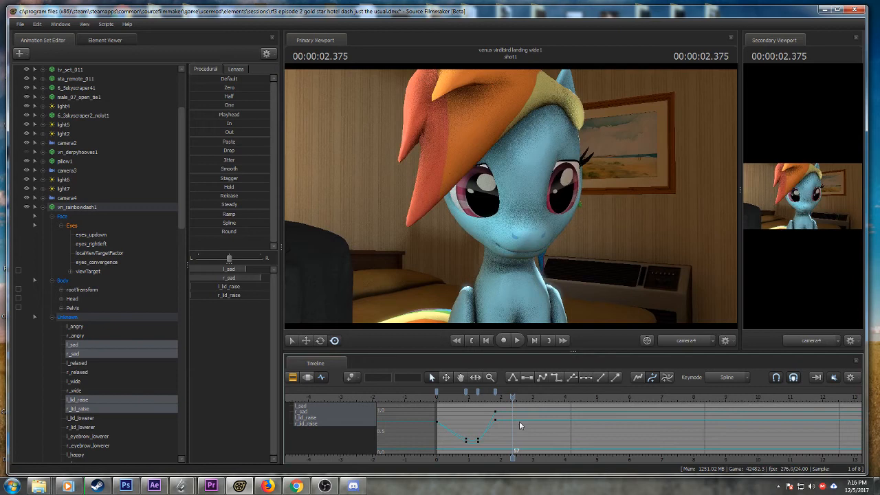
- Key l_sad, r_sad, l_lid_raise and r_lid_raise at 3.125 s and replay the section leading up to it
key("space")
left_click(350, 378)
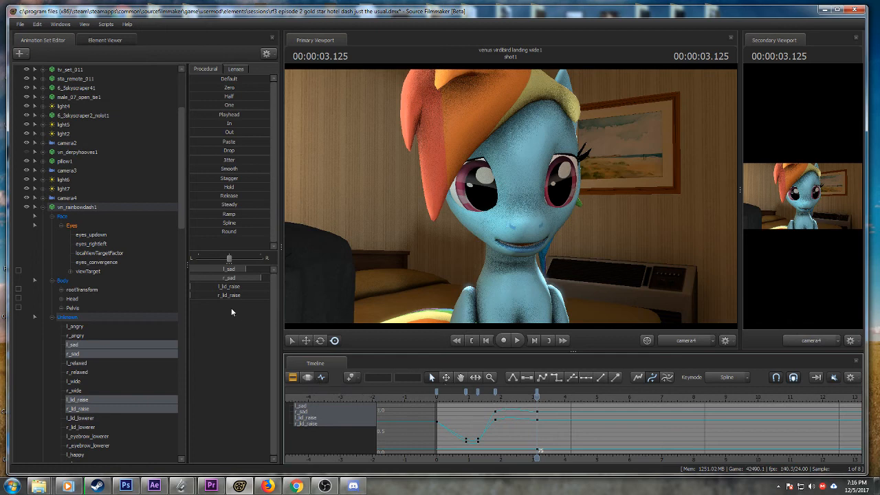
left_click(488, 394)
key("space")
key("space")
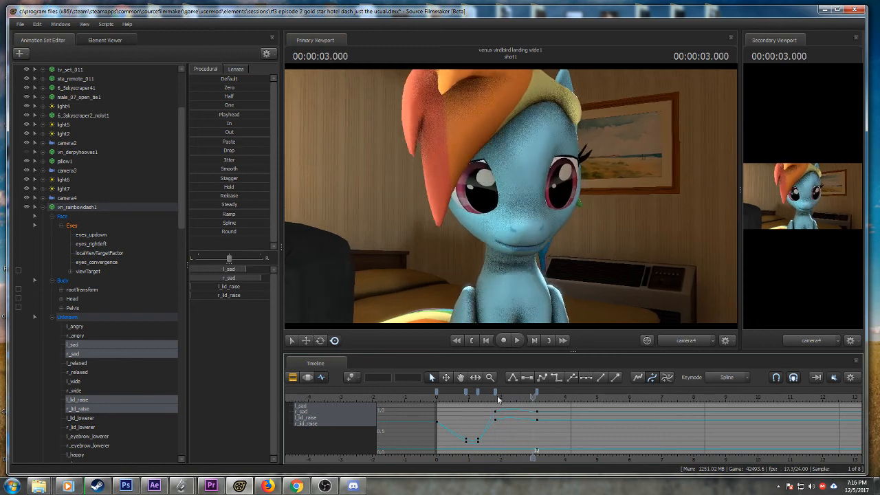
- Raise l_lid_raise and r_lid_raise to about 0.35 on the 3.125 s keyframe
scroll(542, 412, "up", 2)
left_click(537, 395)
left_click_drag(537, 397, 537, 397)
scroll(535, 406, "up", 2)
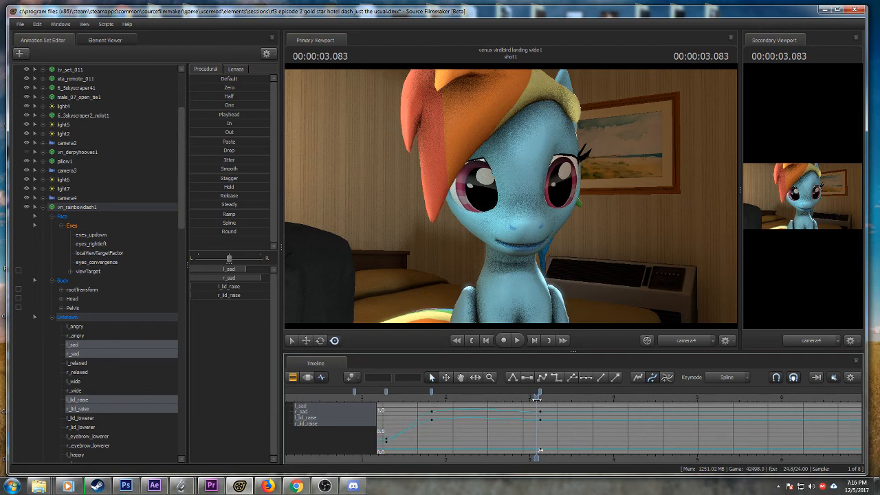
left_click(540, 396)
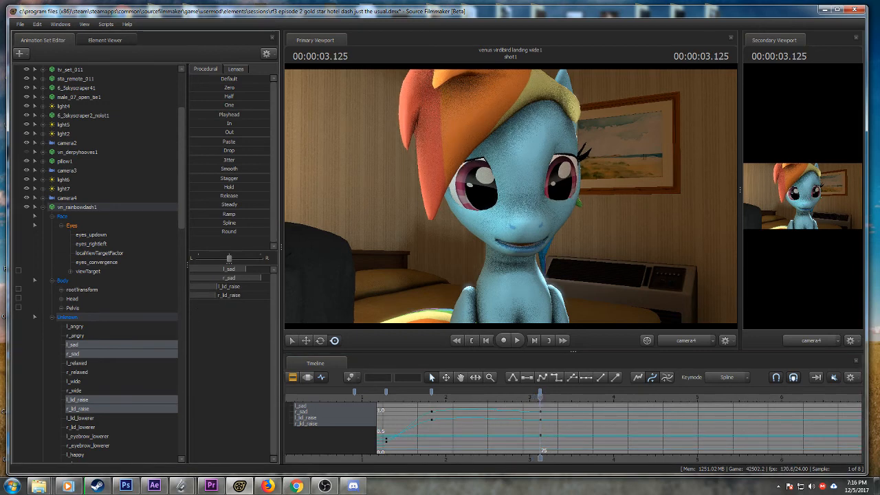
- Key l_lid_raise and r_lid_raise at 0 at 1.833 s and replay the eyelid movement from the start to about 3.9 s
scroll(481, 411, "down", 2)
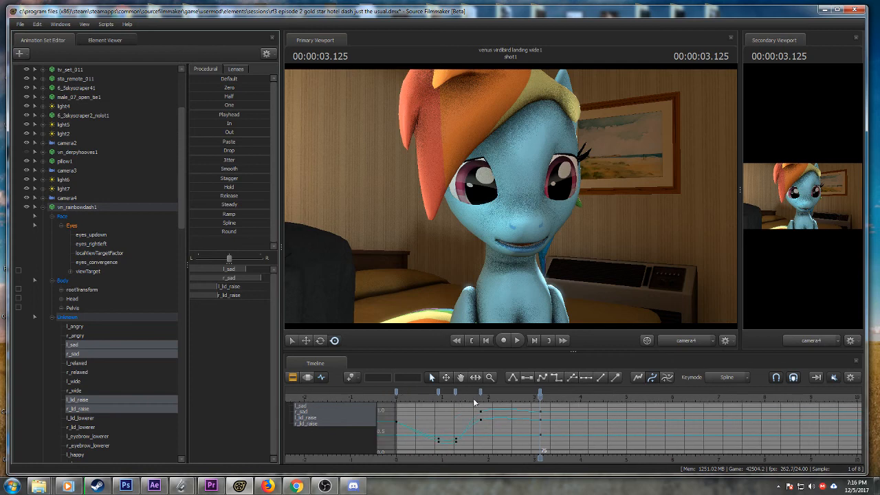
left_click_drag(499, 396, 480, 400)
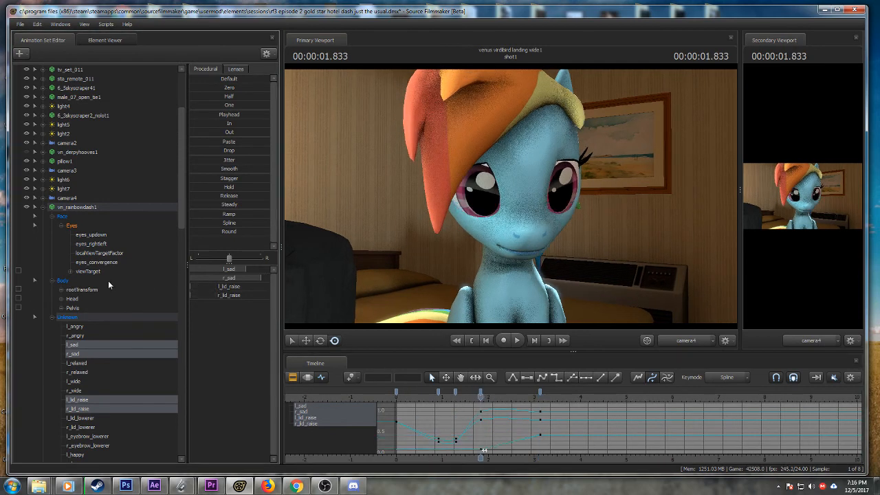
left_click(390, 395)
key("space")
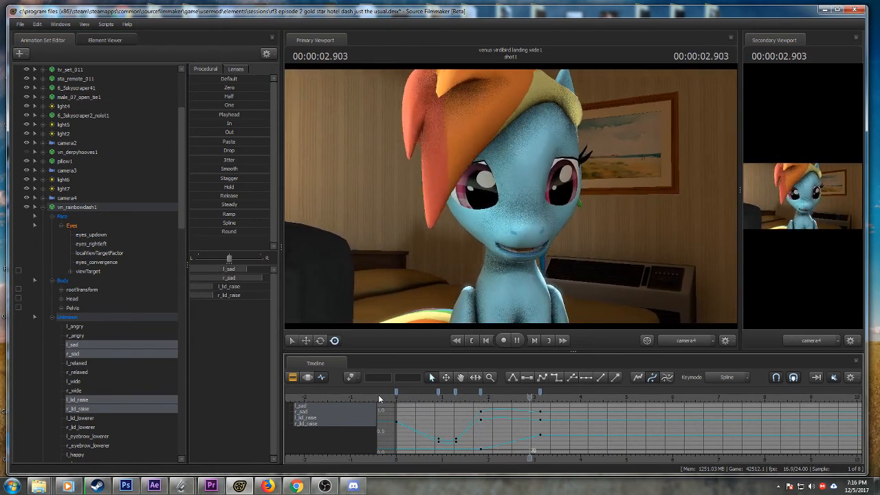
key("space")
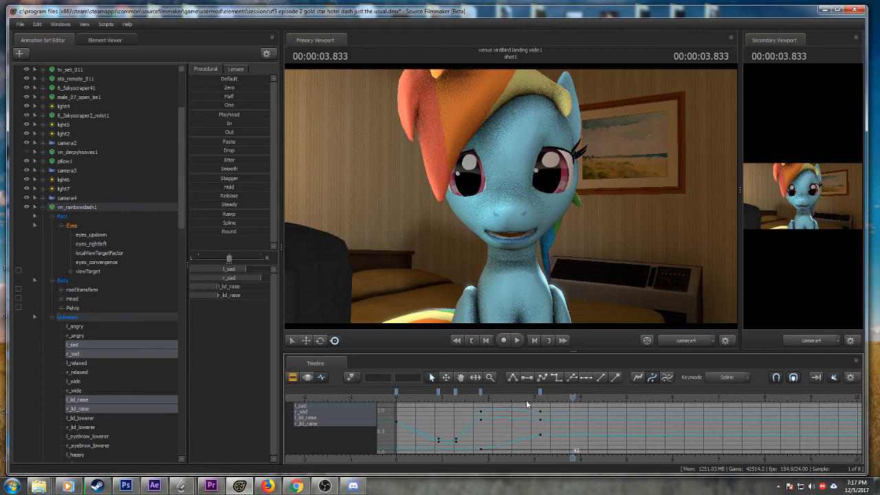
key("space")
key("space")
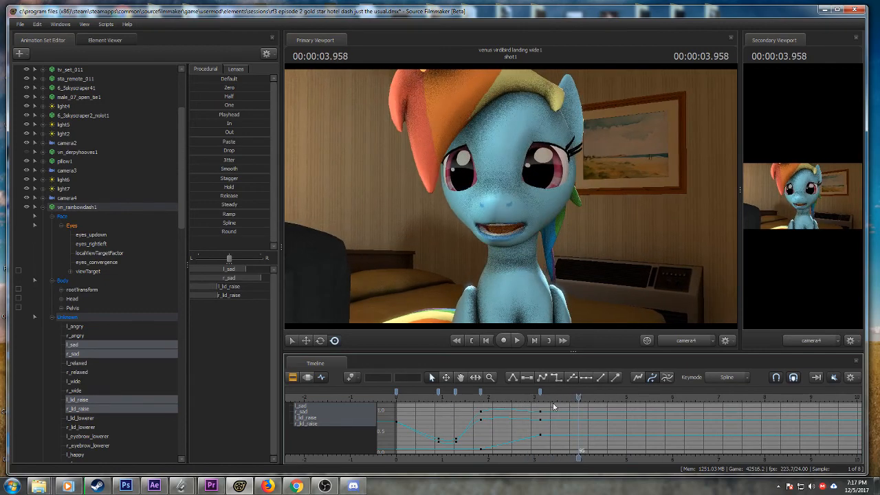
- At 4.000 s, key both lid raises at 0, l_sad at about 0.45 and r_sad at about 0.35, and replay from the start
left_click(534, 397)
key("space")
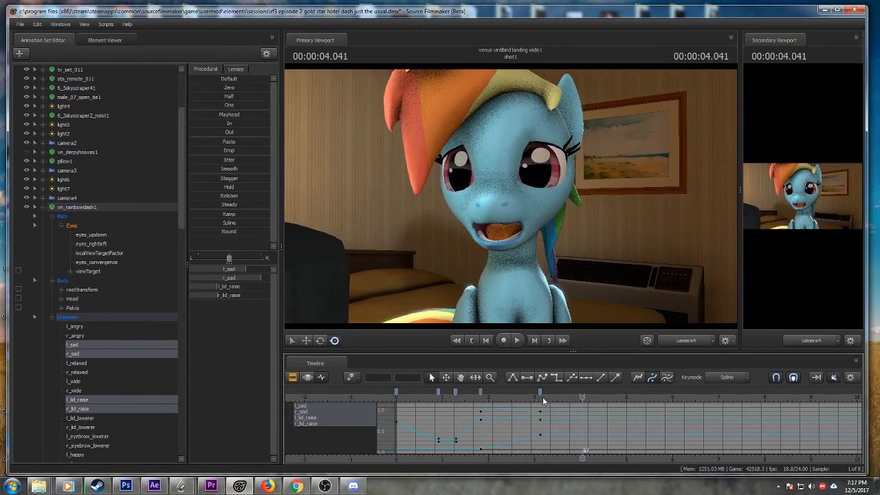
left_click(539, 397)
key("space")
key("space")
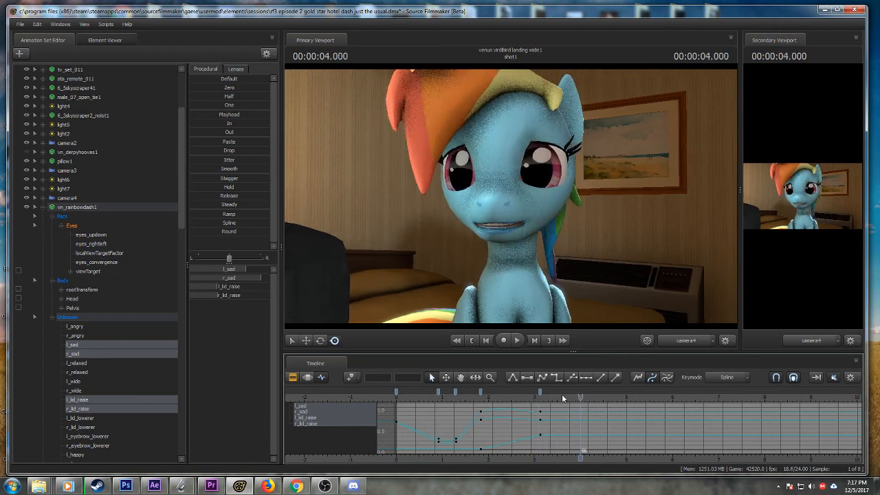
left_click_drag(227, 287, 188, 297)
left_click_drag(262, 278, 234, 273)
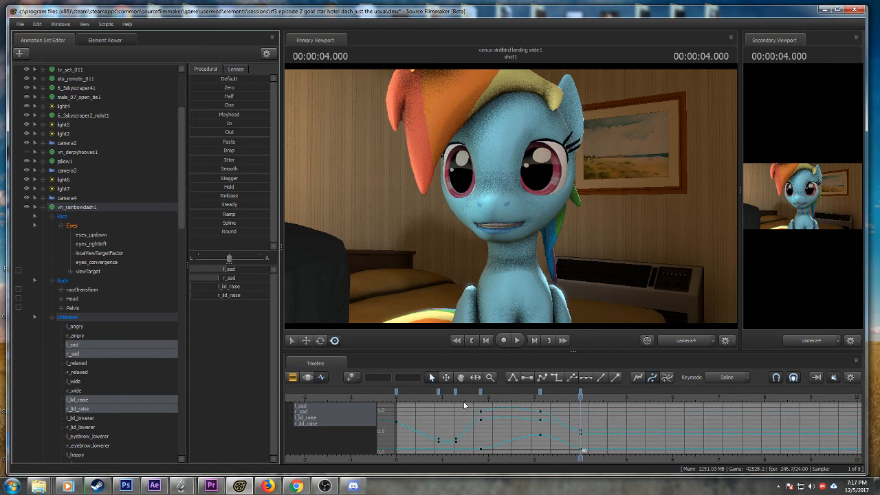
scroll(465, 406, "down", 2)
left_click(432, 398)
key("space")
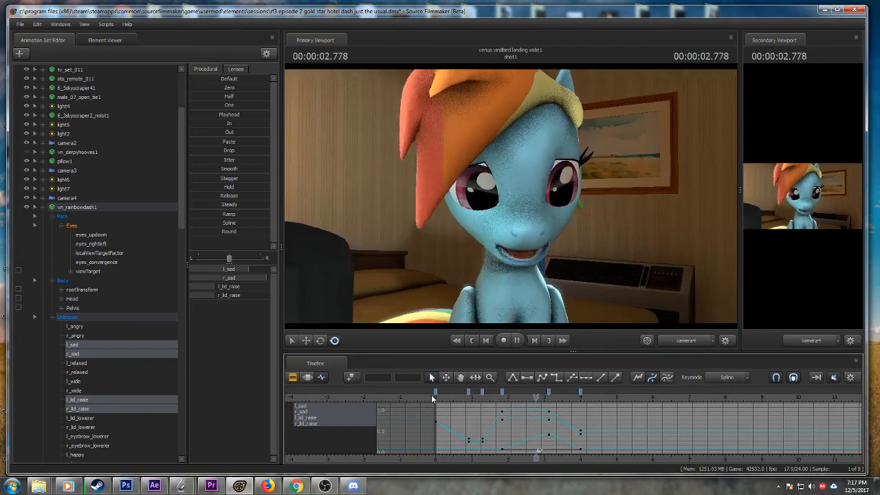
key("space")
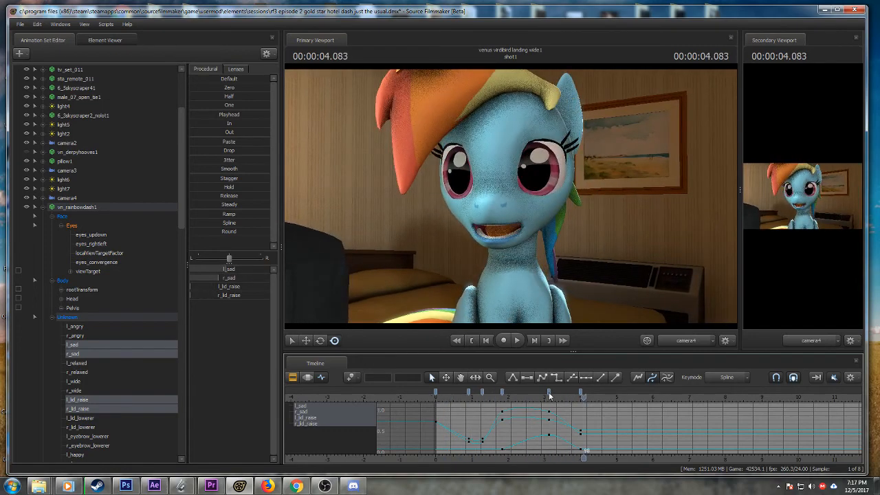
- Give the keyframes at 1.833 s and 3.125 s linear tangents, save the session, and replay the shot to about 4.4 s
left_click(549, 394)
left_click(503, 393, "shift")
left_click(512, 379)
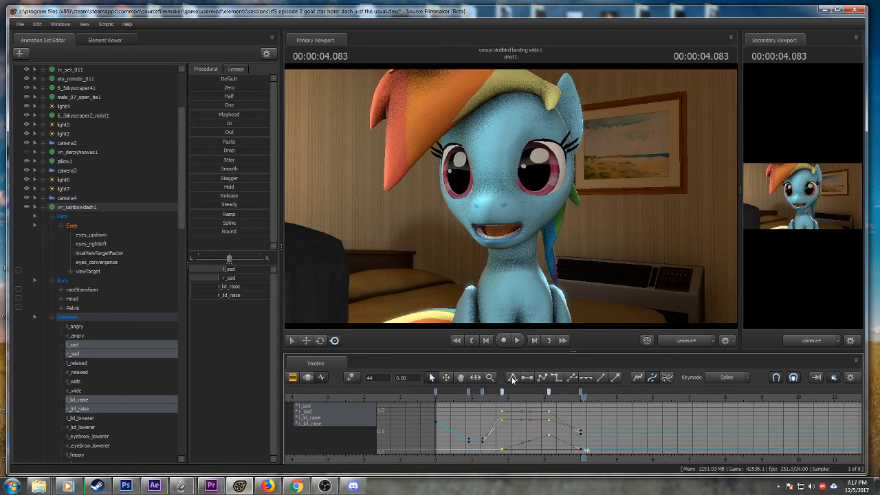
key("ctrl+s")
key("space")
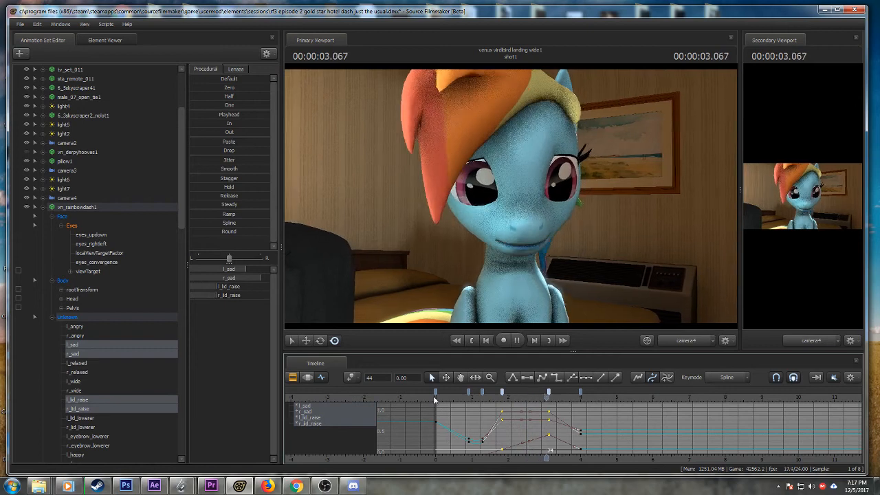
key("space")
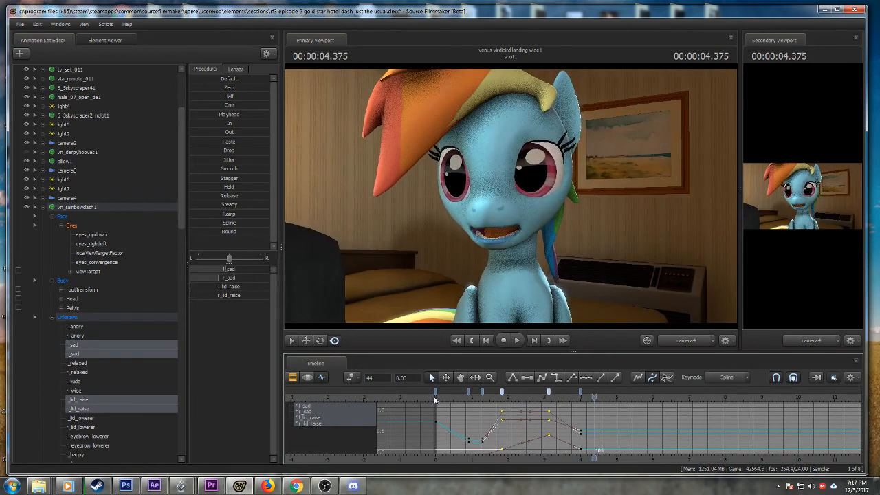
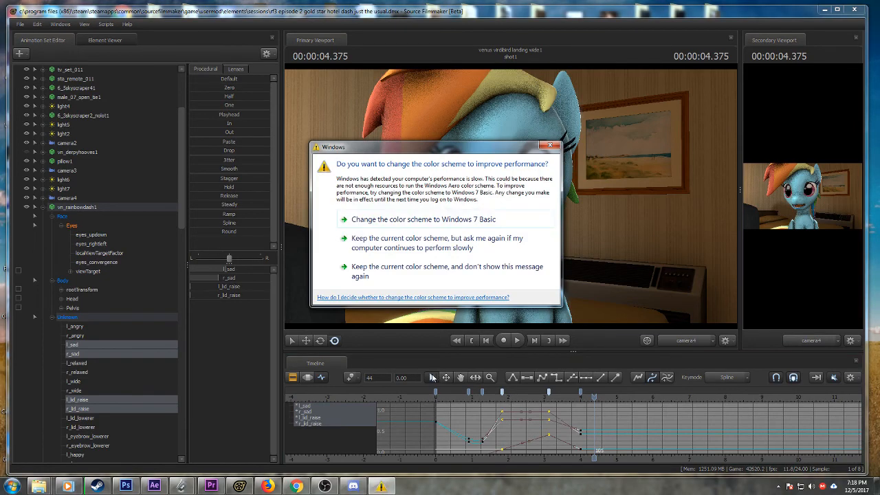
- Dismiss the Windows color scheme prompt and replay the shot to about 7.5 s, examining the expression after the 4.000 s keyframe
left_click(551, 149)
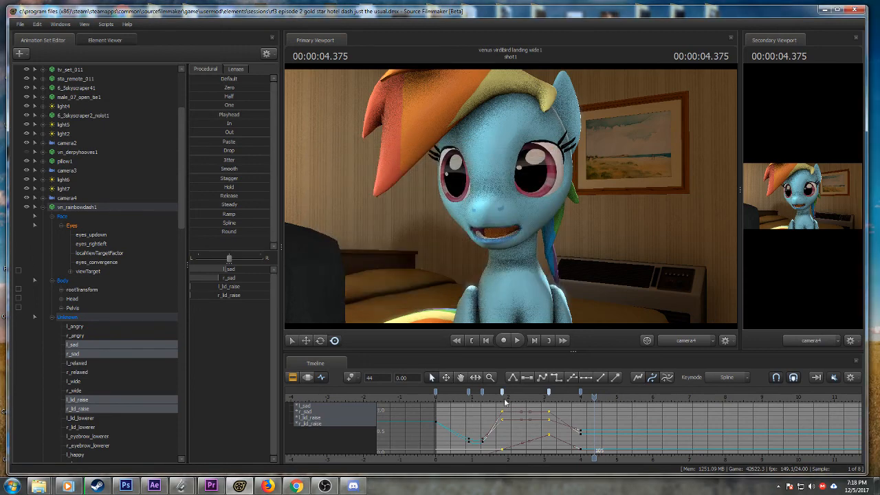
left_click(498, 400)
key("space")
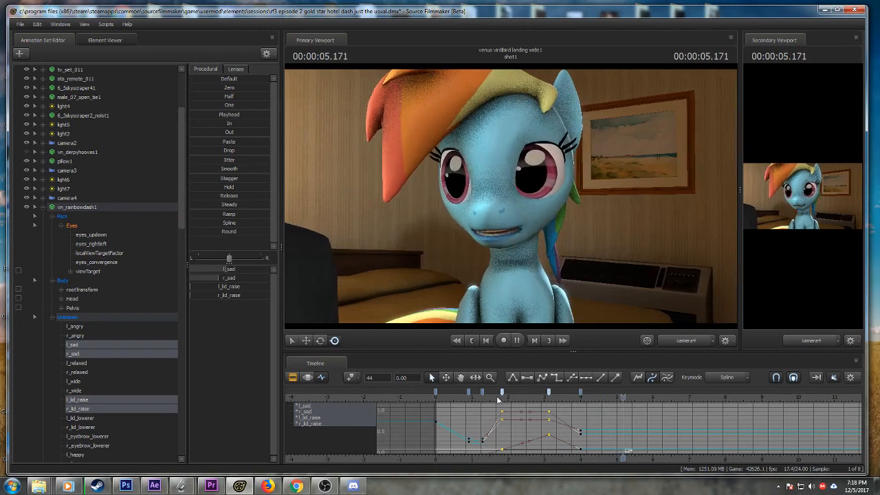
key("space")
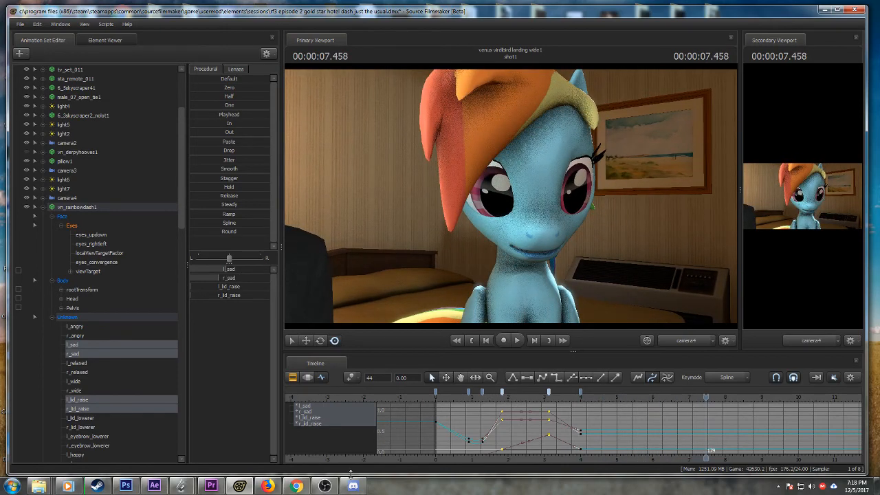
left_click(330, 487)
left_click(334, 488)
left_click(434, 397)
key("space")
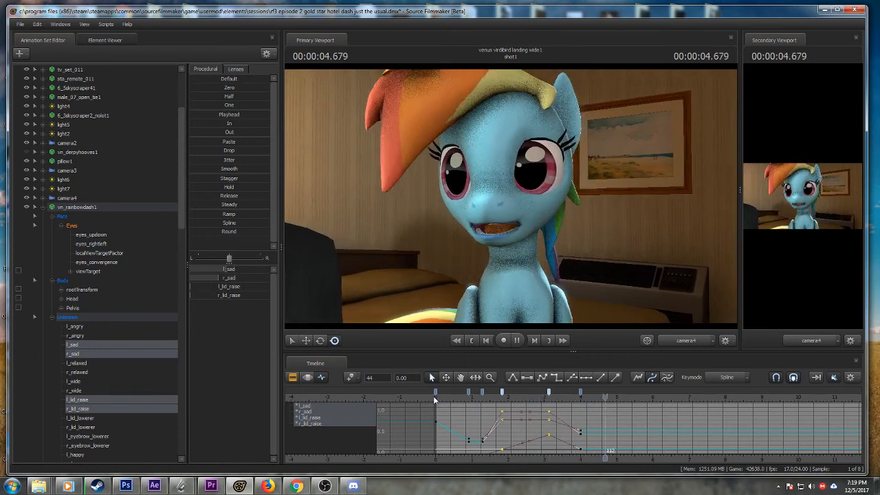
key("space")
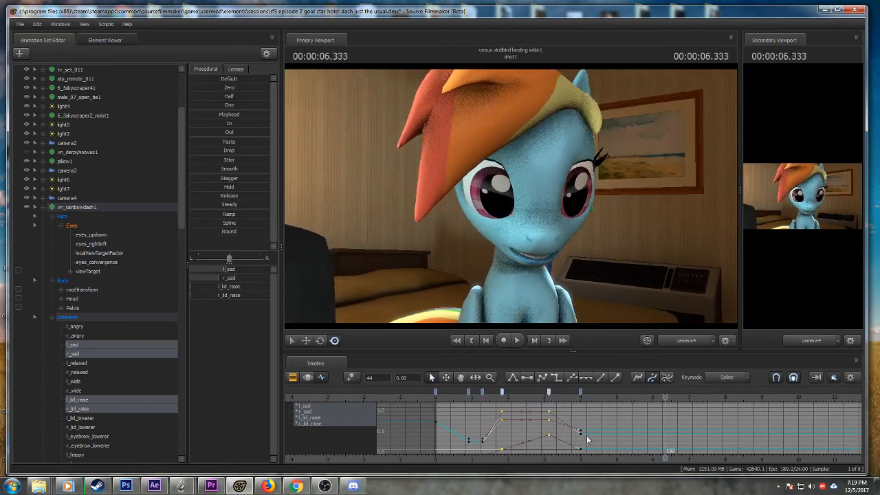
scroll(594, 437, "up", 2)
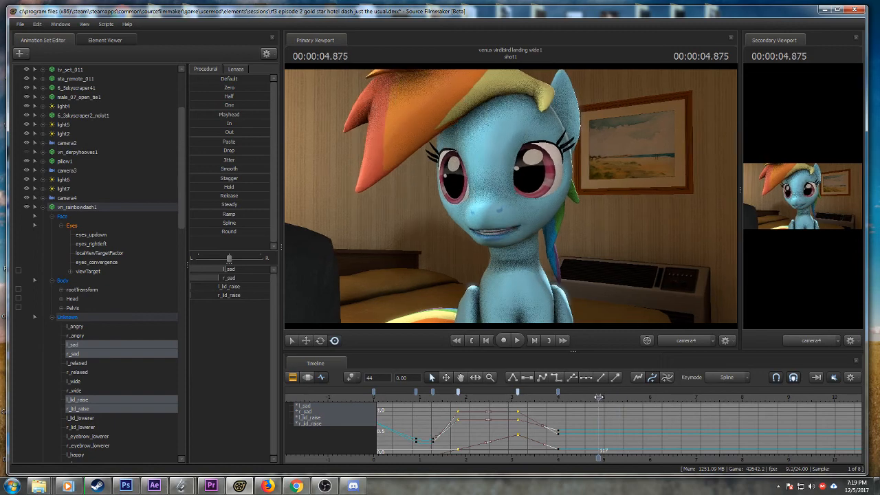
- Key the sad and lid raise sliders at their existing values at 5.791 s, give the 4.000 s keyframe linear tangents, and replay
left_click_drag(655, 397, 641, 397)
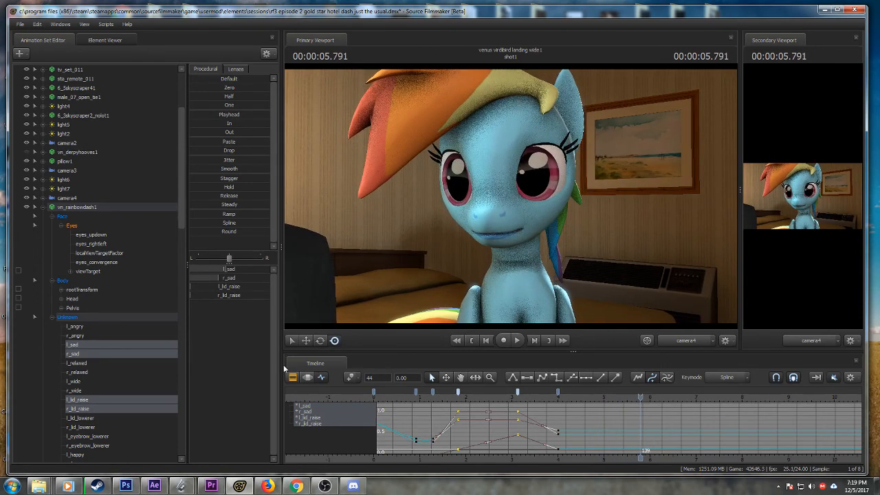
left_click(558, 397)
key("space")
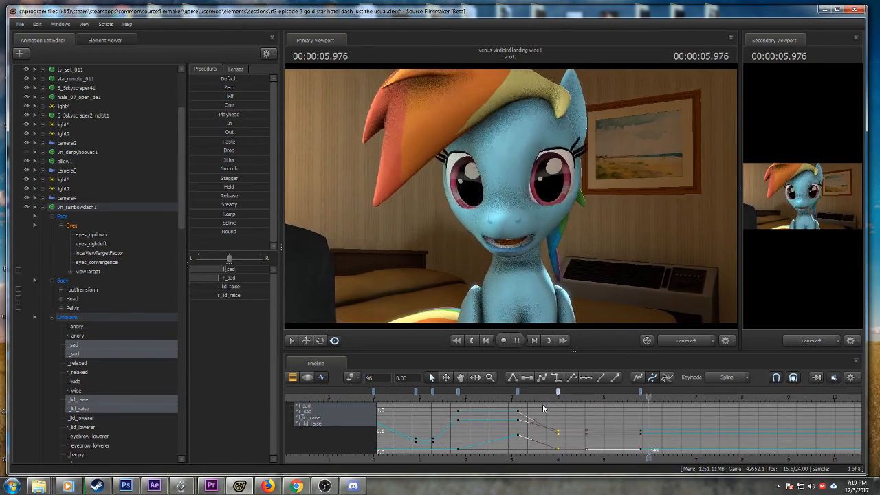
- At 6.416 s, key both sad sliders at about 0.8 and both lid raises at about 0.35, linearize the 5.791 s keyframe, and replay
left_click(516, 341)
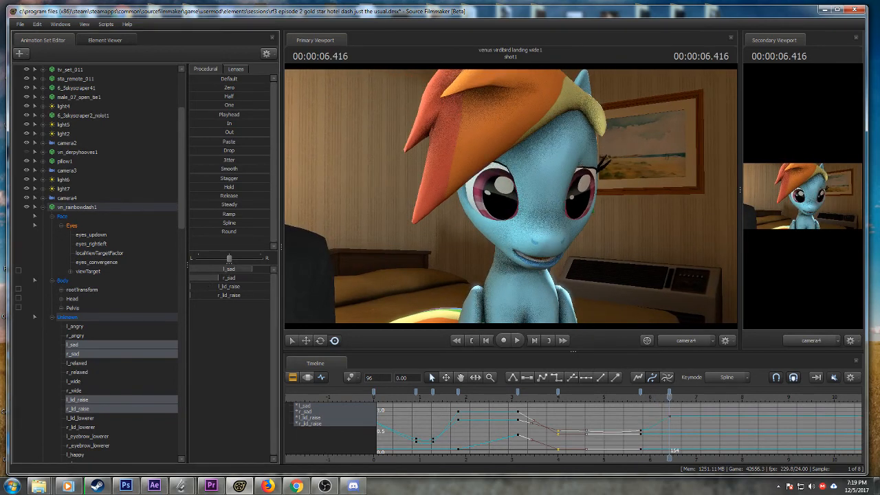
left_click_drag(226, 278, 259, 280)
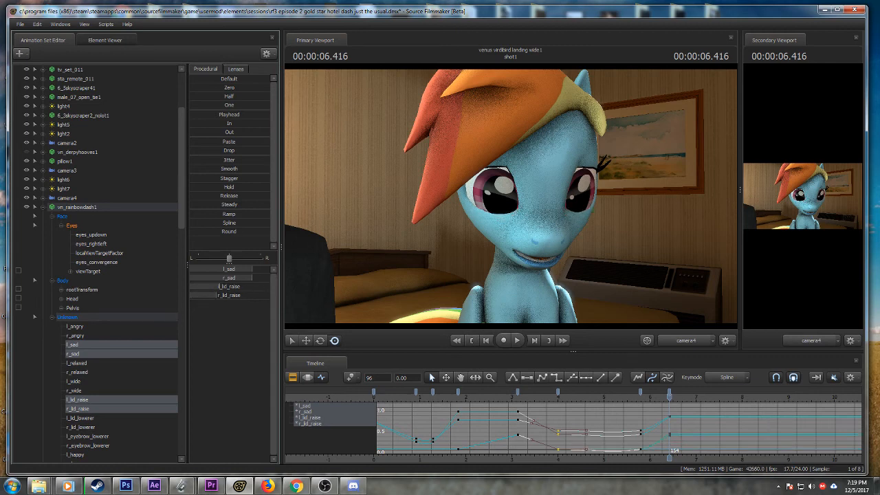
left_click(641, 393)
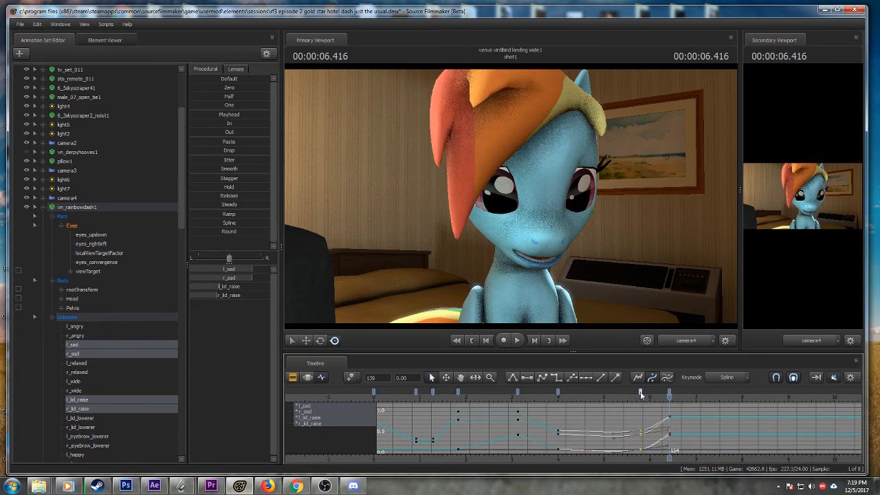
left_click(557, 395)
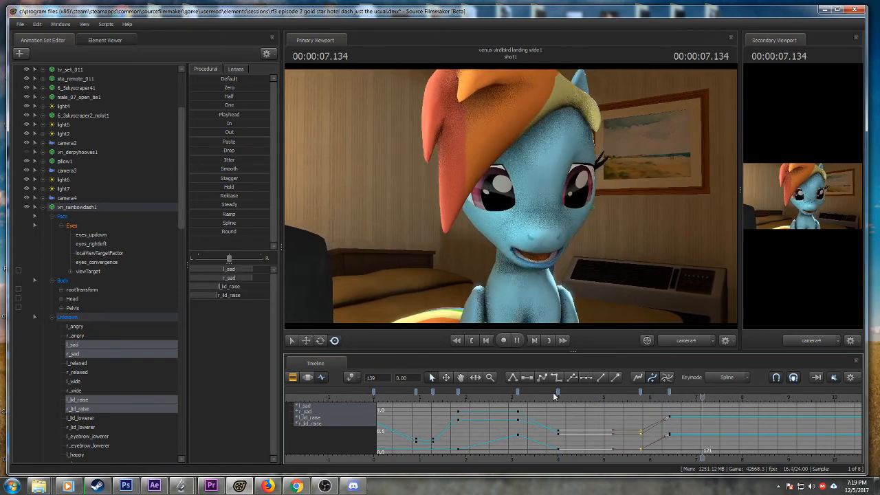
key("space")
key("space")
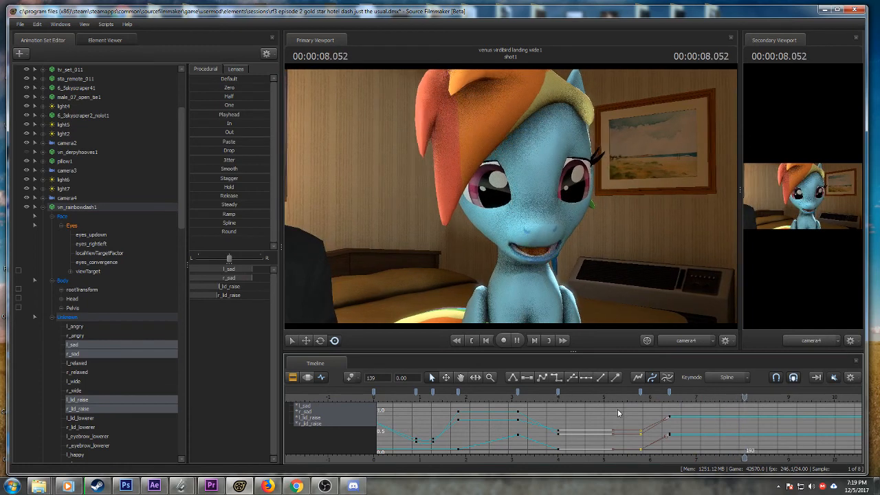
- At 7.333 s, key l_sad at about 0.67, r_sad at about 0.62 and both lid raises at about 0.08, and replay to 8.750 s
scroll(647, 434, "down", 2)
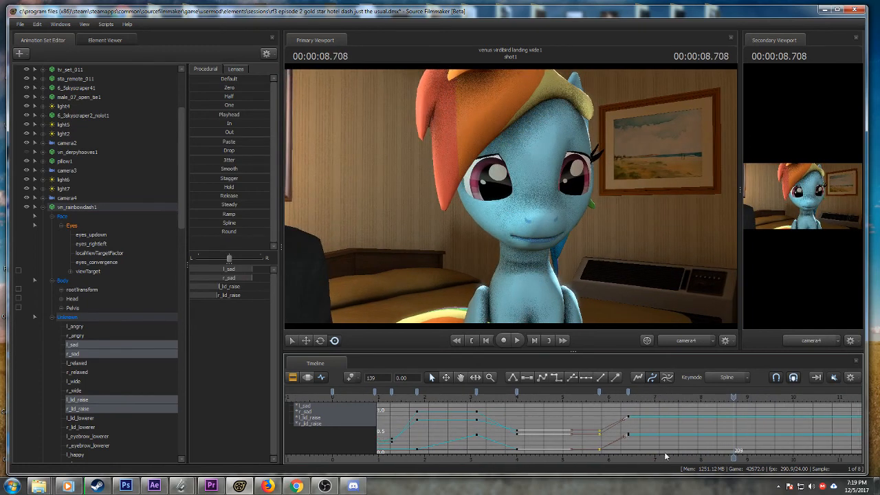
left_click(640, 404)
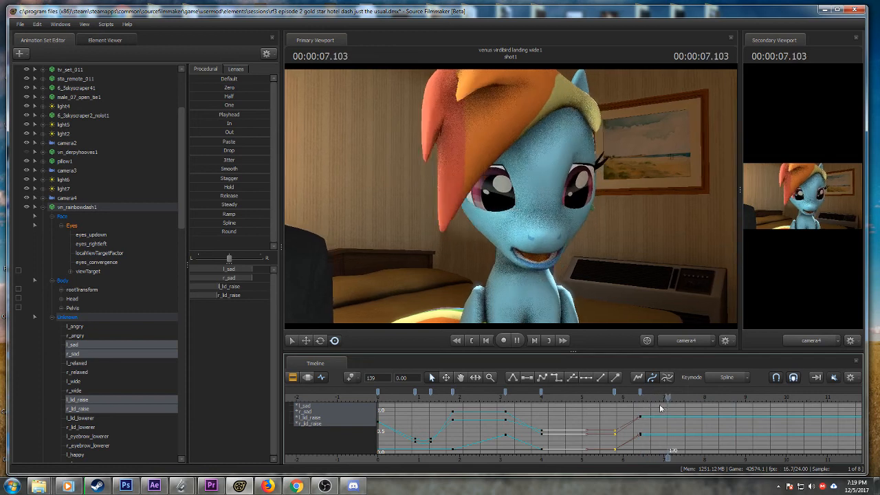
left_click_drag(253, 270, 199, 285)
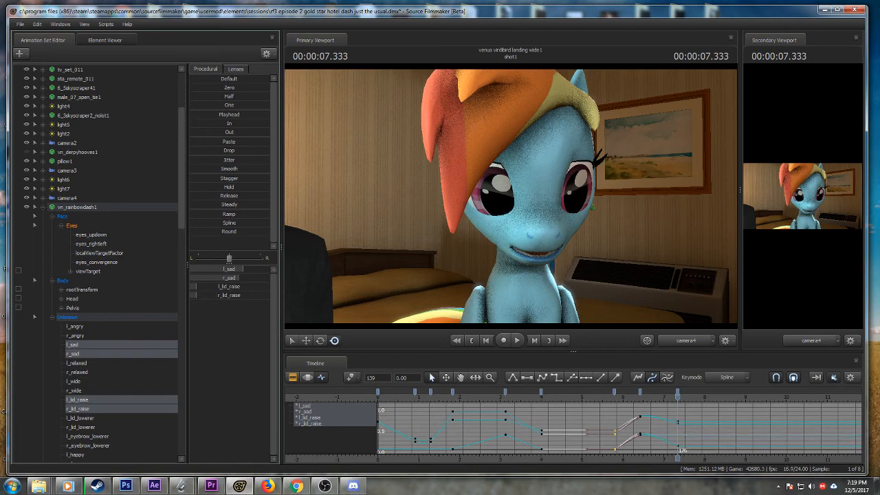
left_click(612, 395)
key("space")
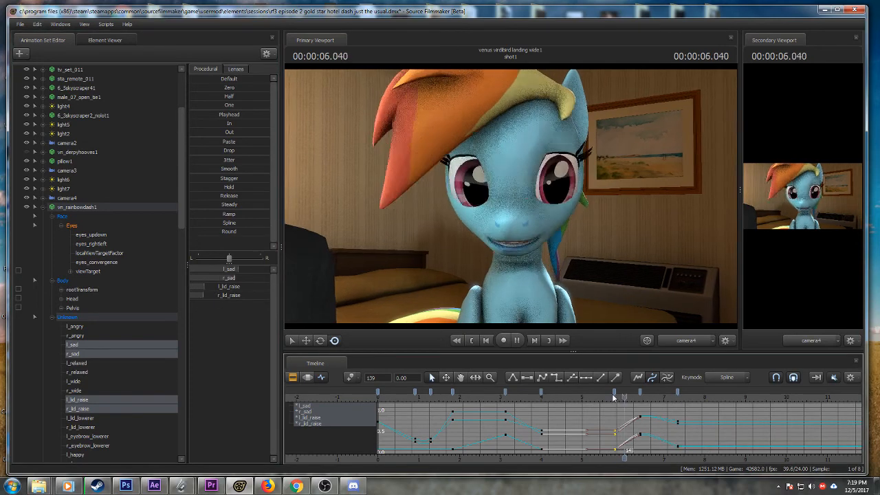
key("space")
key("space")
key("space")
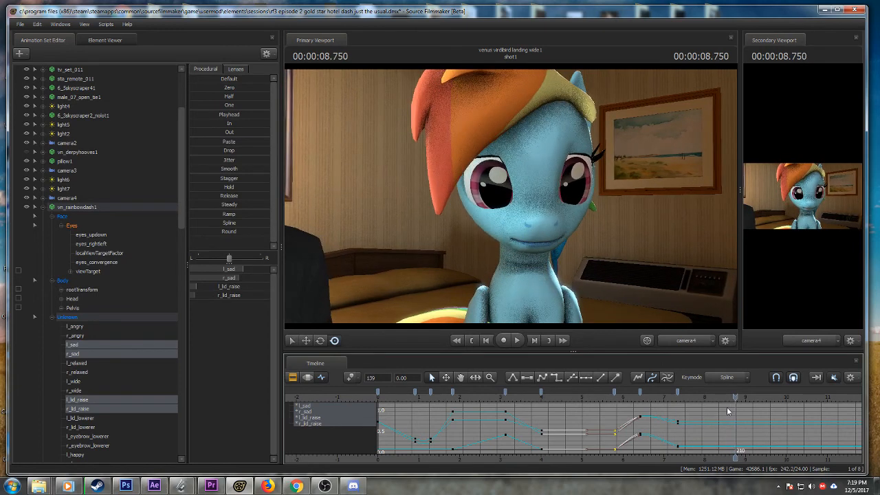
- Key eyes_updown with a slight adjustment at 6.416 s and replay the eye movement to about 8.5 s
left_click(92, 236)
left_click(92, 245, "ctrl")
scroll(579, 396, "up", 2)
left_click_drag(564, 399, 599, 400)
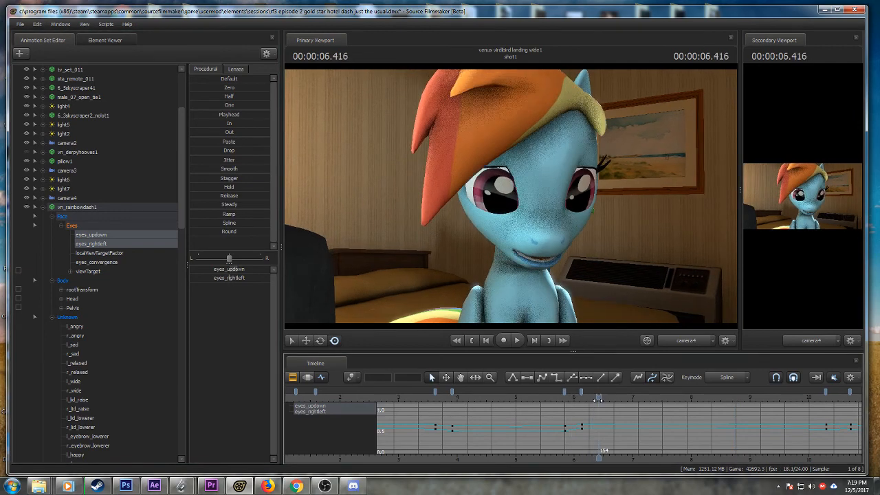
left_click_drag(233, 270, 231, 270)
key("space")
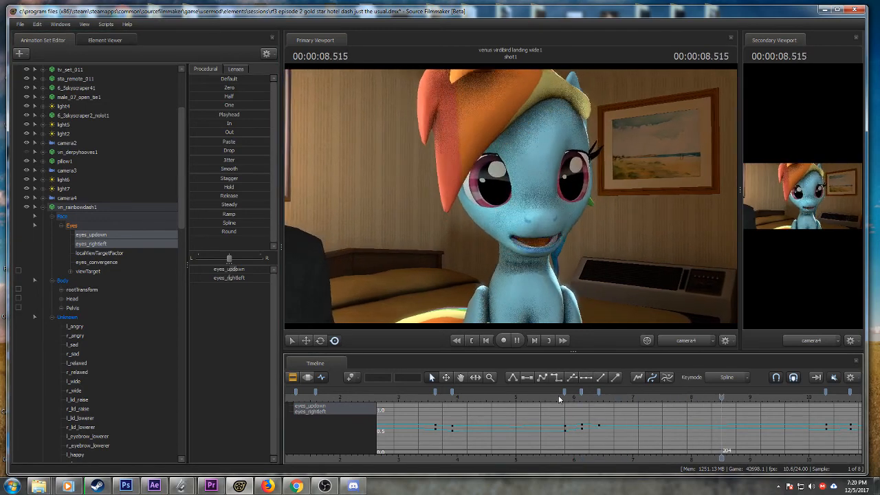
key("space")
- Slightly adjust eyes_updown at the 10.291 s and 10.708 s keyframes and replay to 11.666 s
left_click_drag(781, 404, 826, 400)
scroll(825, 401, "up", 2)
left_click(233, 269)
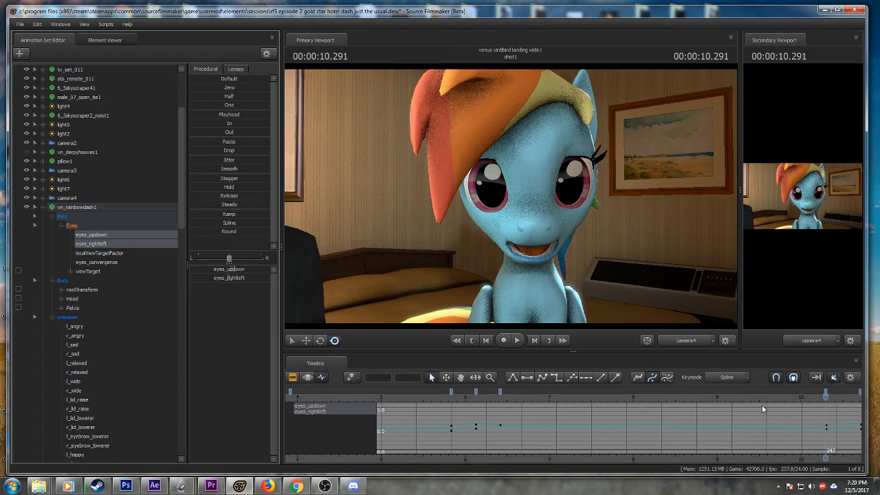
middle_click_drag(777, 458, 638, 433)
left_click_drag(688, 396, 724, 397)
left_click(234, 271)
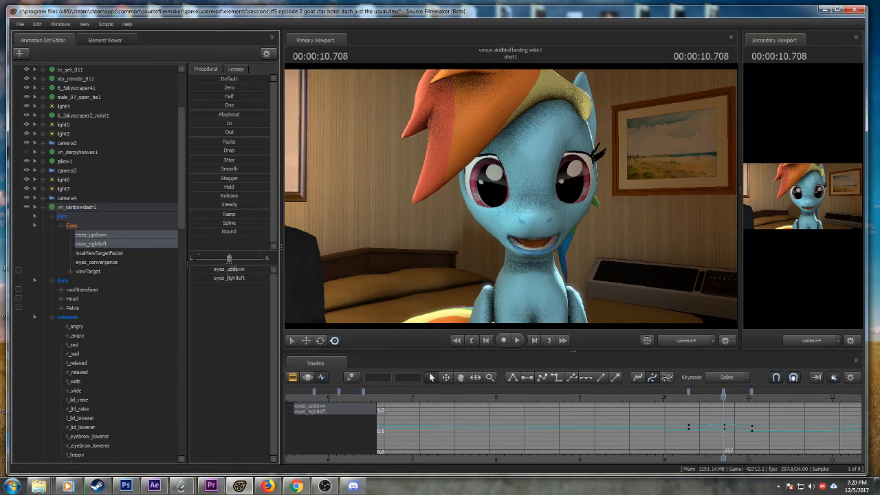
key("space")
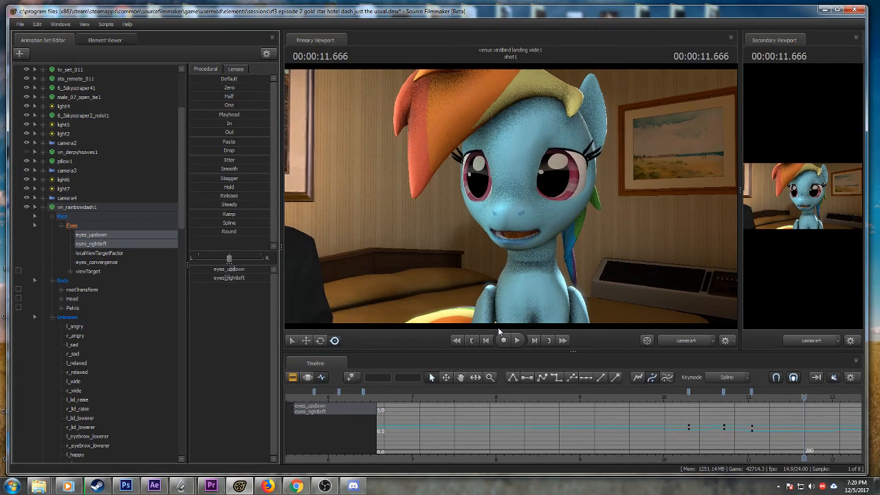
- Save the session and replay the shot from the start to 2.833 s
scroll(646, 427, "down", 1)
scroll(646, 422, "down", 3)
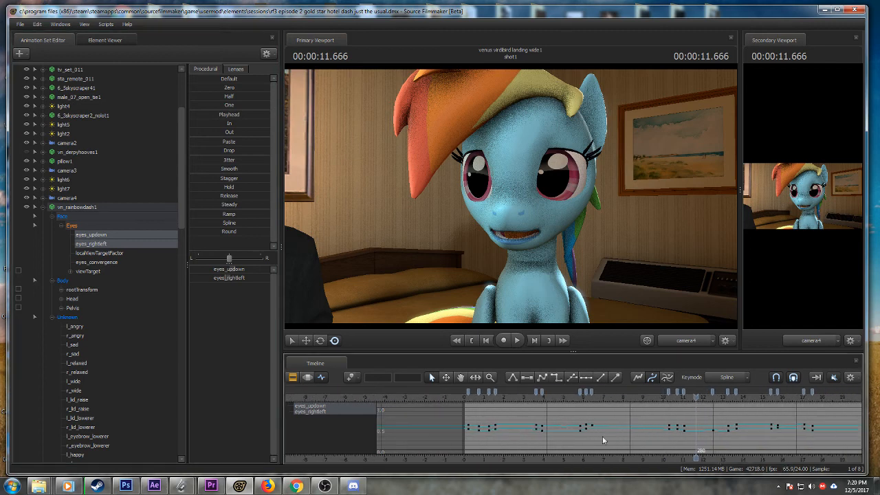
scroll(599, 436, "down", 2)
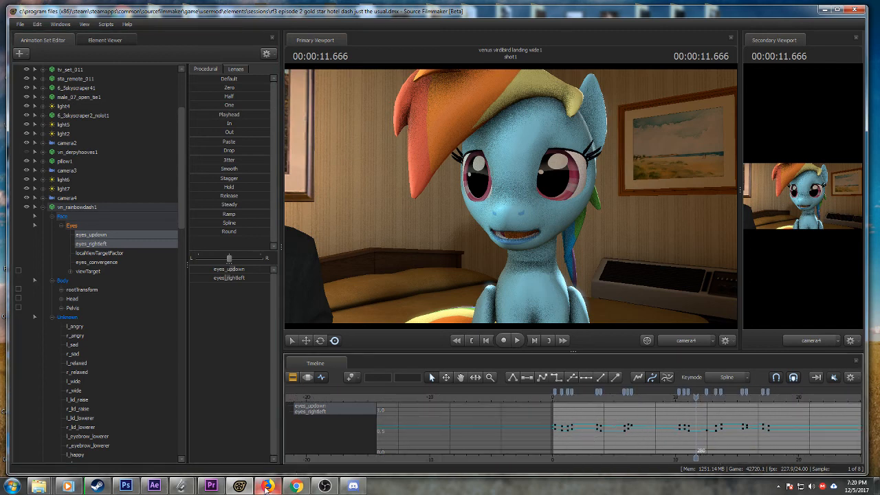
mouse_move(267, 487)
left_click(553, 398)
key("space")
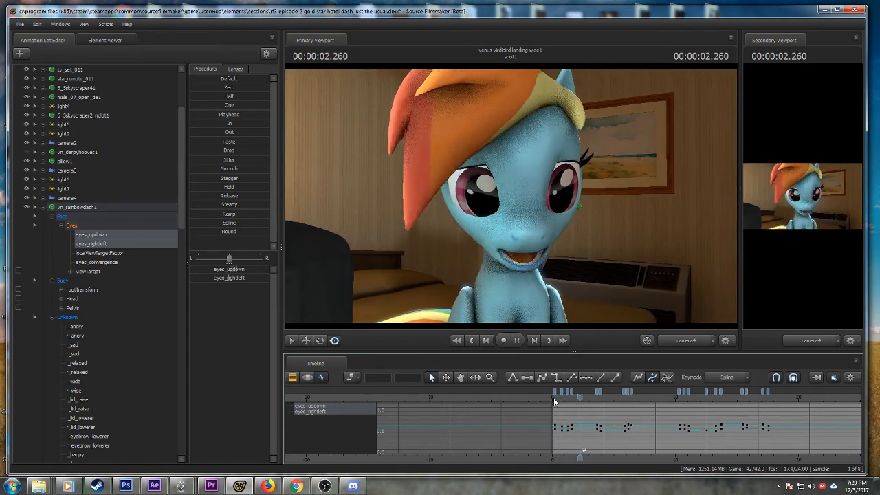
key("space")
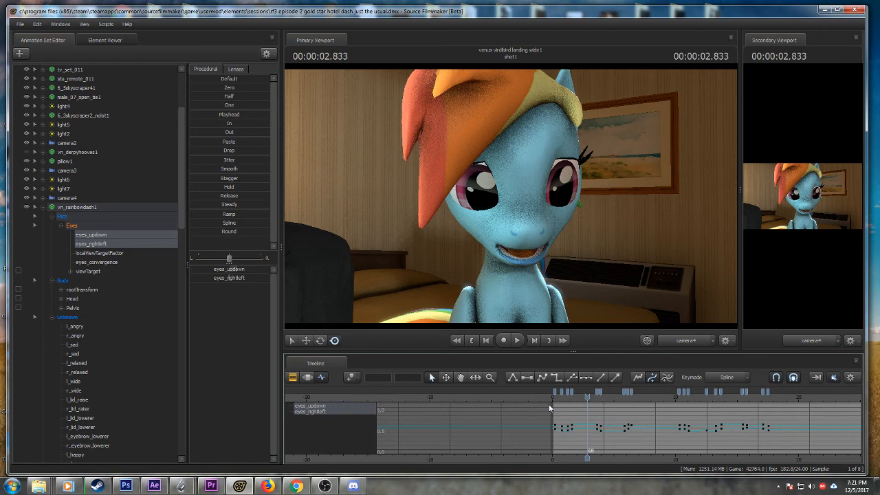
- Replay the shot from the start to about 10.3 s, examining the facial expression against the dialogue
scroll(550, 421, "up", 1)
mouse_move(629, 451)
middle_mouse_down()
mouse_move(593, 453)
mouse_move(616, 456)
middle_mouse_up()
scroll(574, 434, "up", 1)
left_click(476, 398)
key("space")
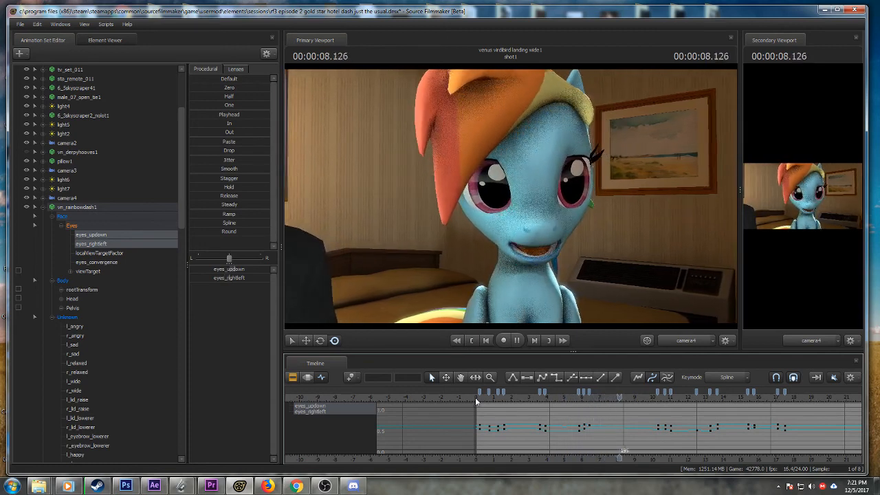
key("space")
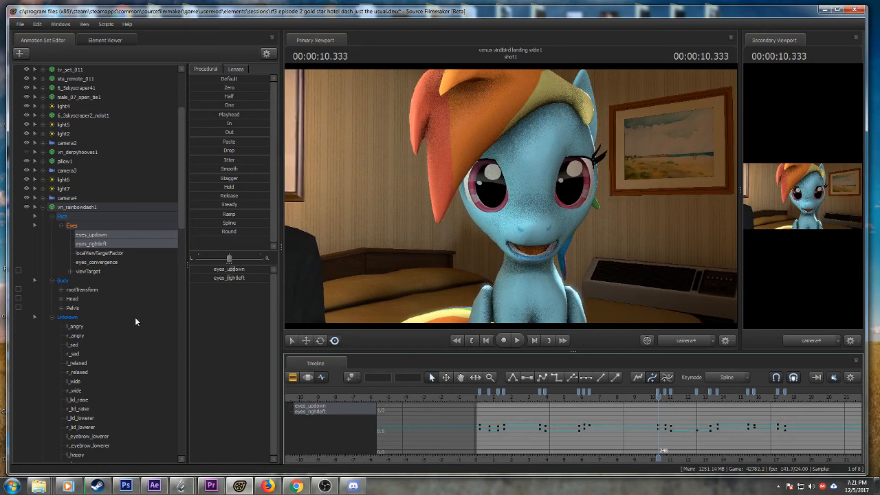
- Select l_sad, r_sad, l_lid_raise and r_lid_raise and replay the shot from about 5.5 s to about 8 s
scroll(103, 324, "down", 2)
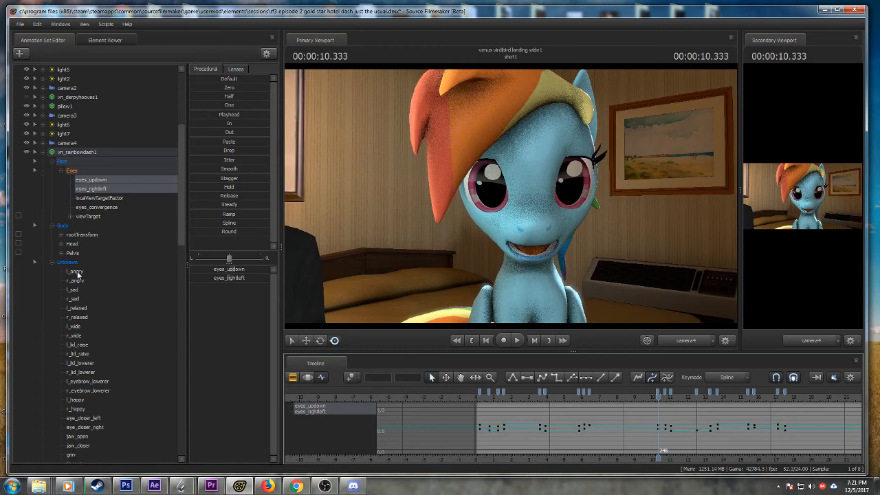
left_click(73, 289)
left_click(73, 298, "ctrl")
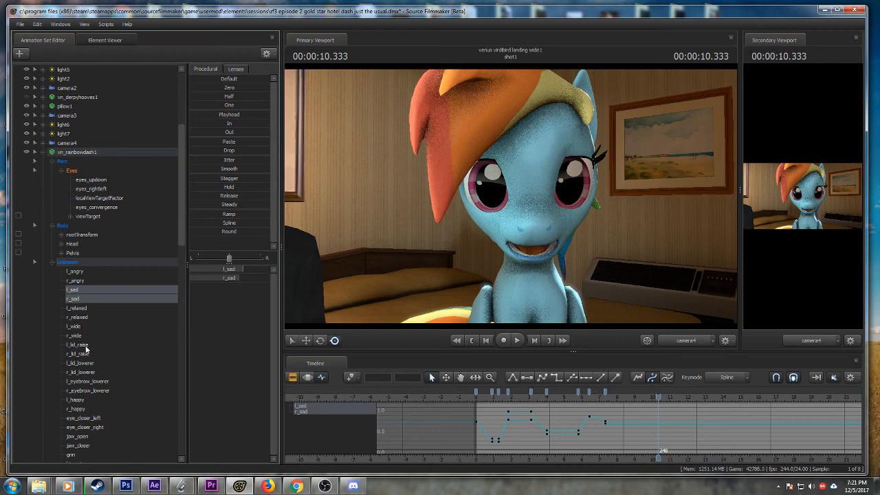
left_click(77, 345, "ctrl")
left_click(81, 354, "ctrl")
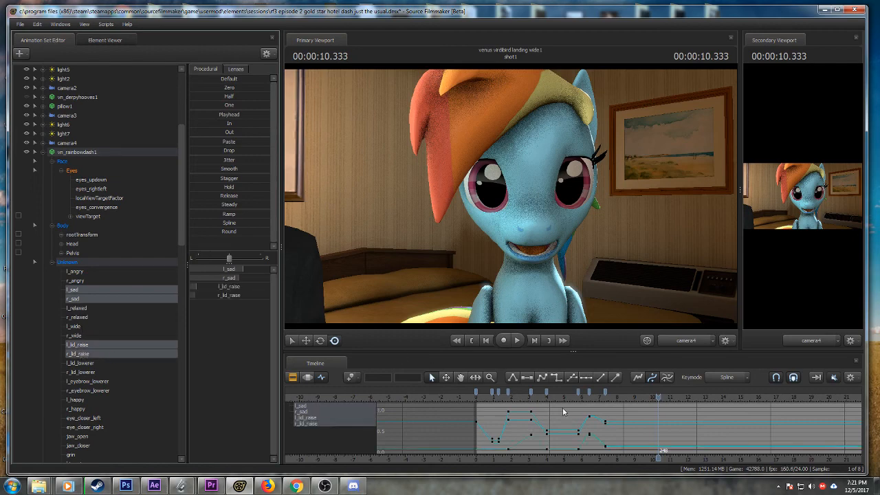
scroll(551, 409, "up", 2)
left_click(536, 399)
key("space")
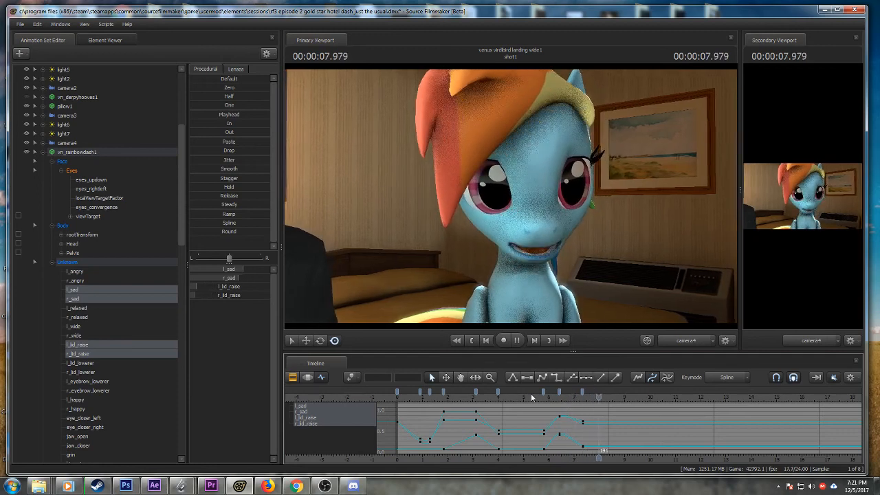
key("space")
- Key the four sad and lid raise sliders at their existing values at 8.125 s
scroll(611, 413, "up", 1)
left_click(597, 399)
key("space")
key("space")
left_click(597, 399)
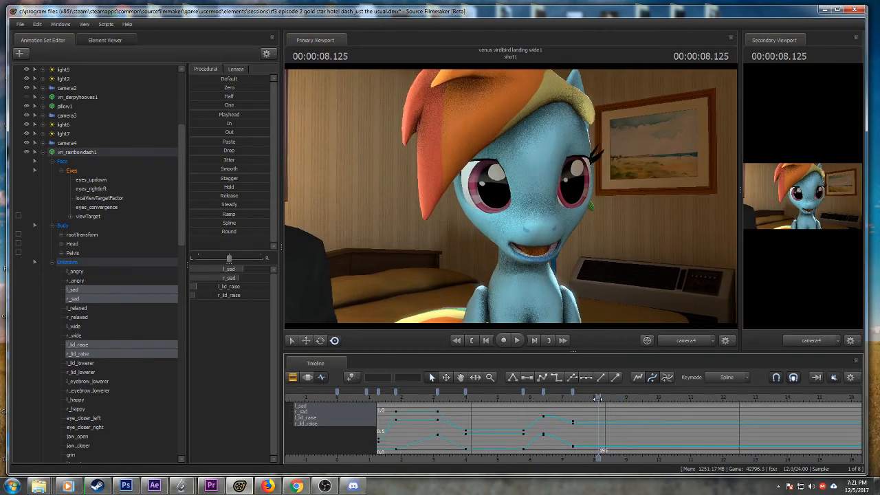
- At 8.791 s, key both sad sliders at about 0.88, l_lid_raise at 0.4 and r_lid_raise at 0.5, linearize the 8.125 s keyframe, and replay
key("space")
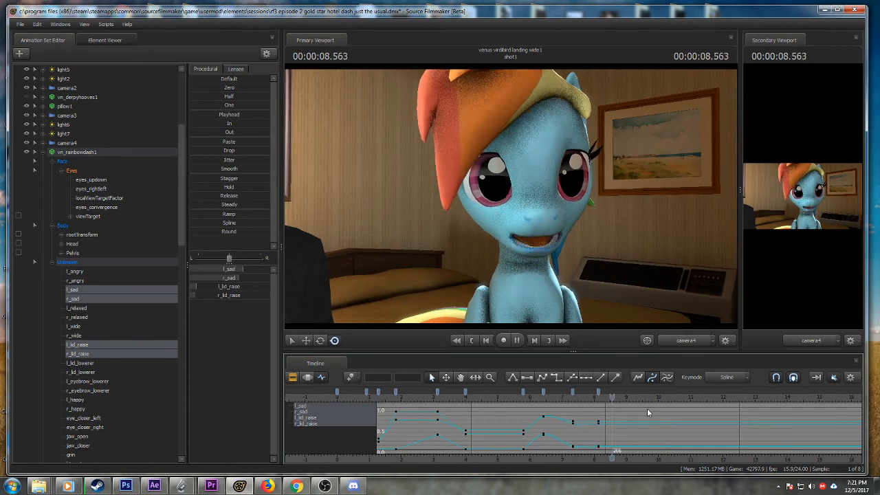
key("space")
left_click_drag(243, 268, 260, 278)
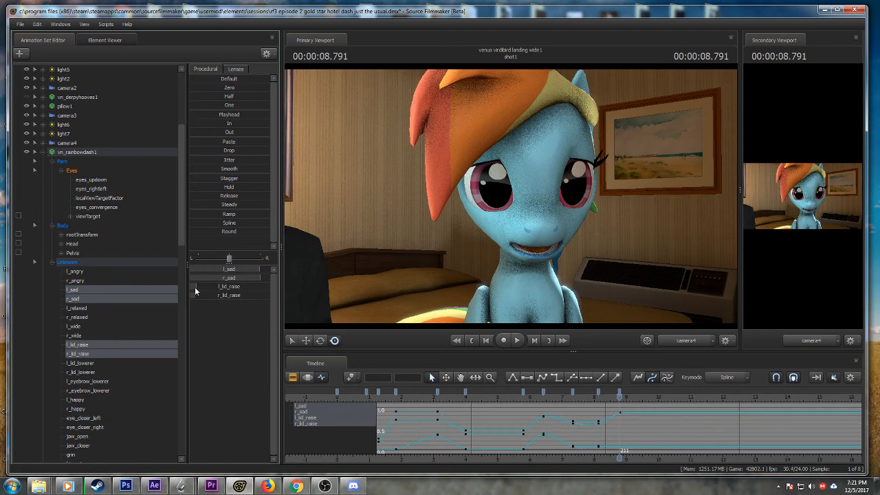
left_click_drag(211, 295, 242, 297)
left_click(599, 392)
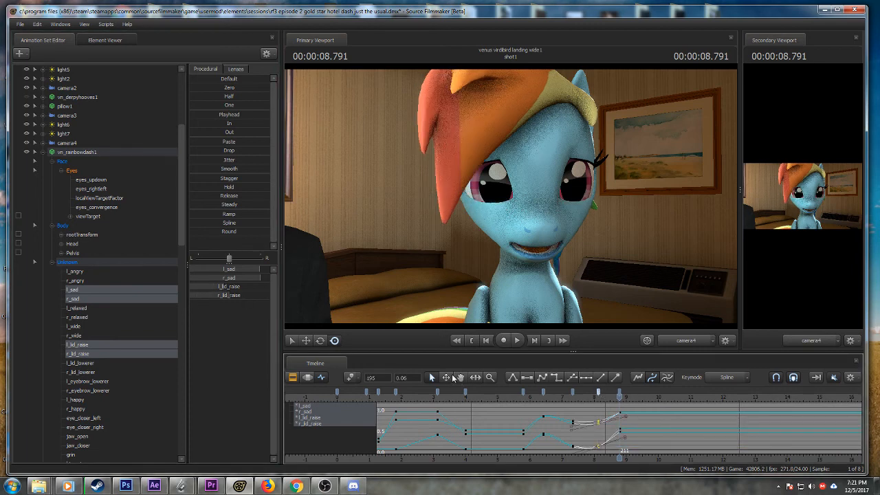
left_click(583, 401)
key("space")
key("space")
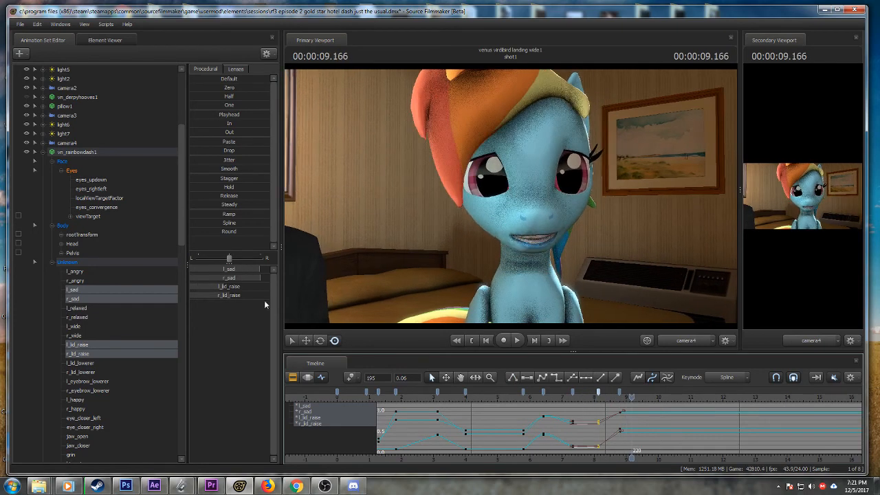
- At 9.166 s, key both sad sliders at about 0.62 and both lid raises at about 0.16, and replay to 9.791 s
left_click_drag(231, 291, 203, 295)
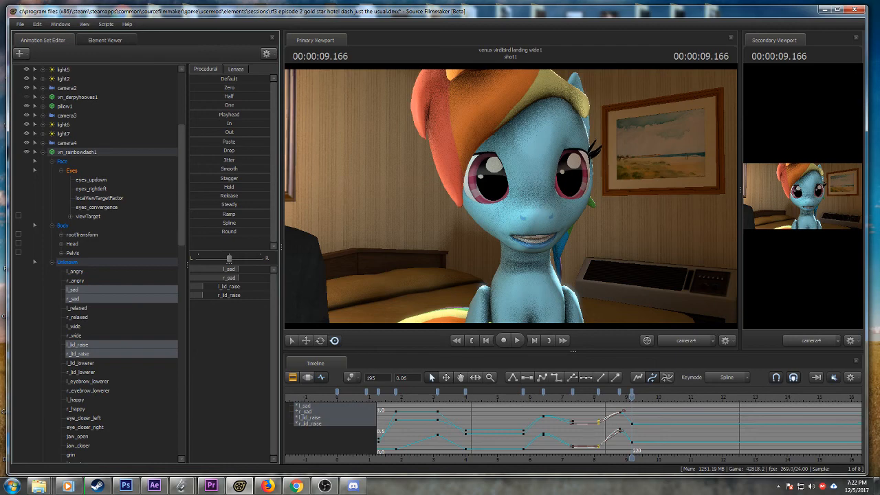
left_click(510, 391)
key("space")
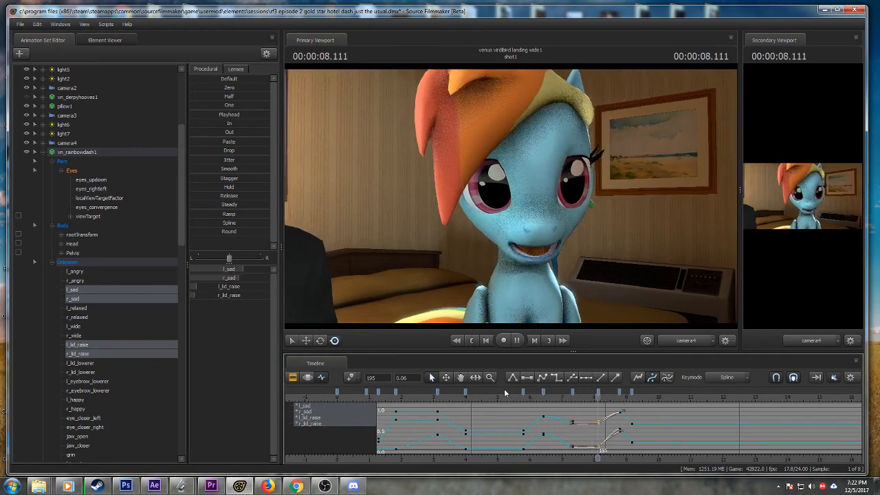
key("space")
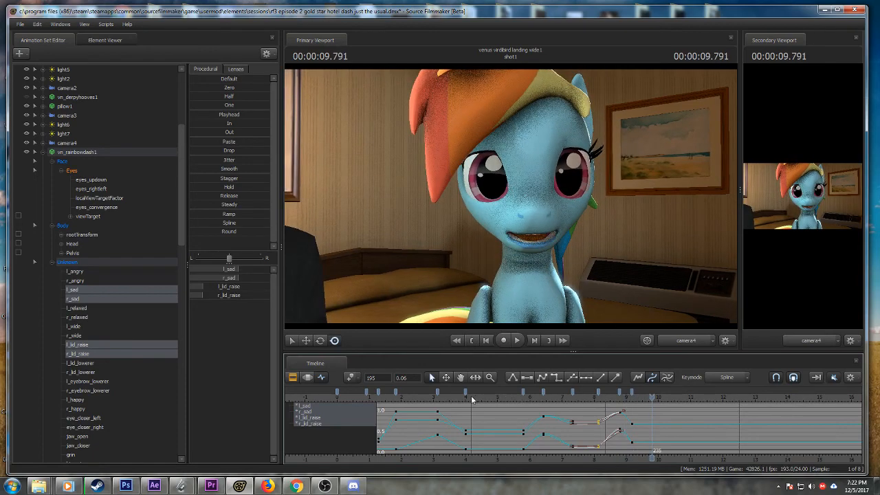
left_click(353, 486)
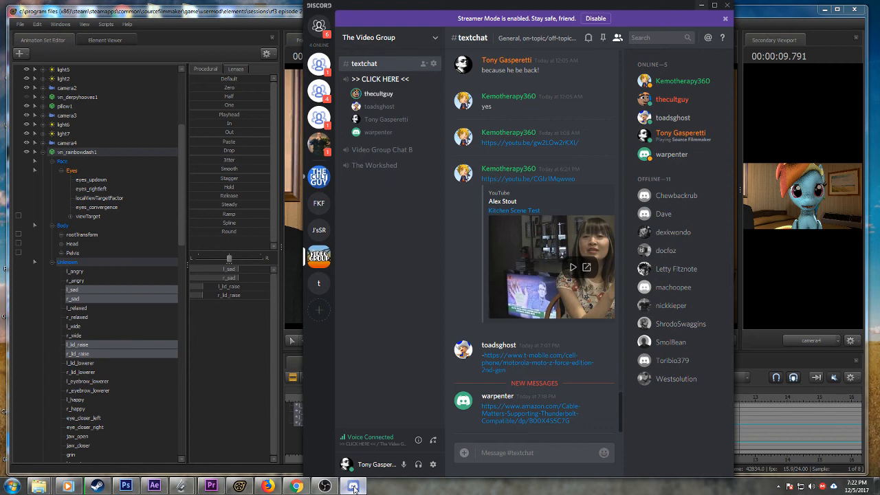
left_click(353, 487)
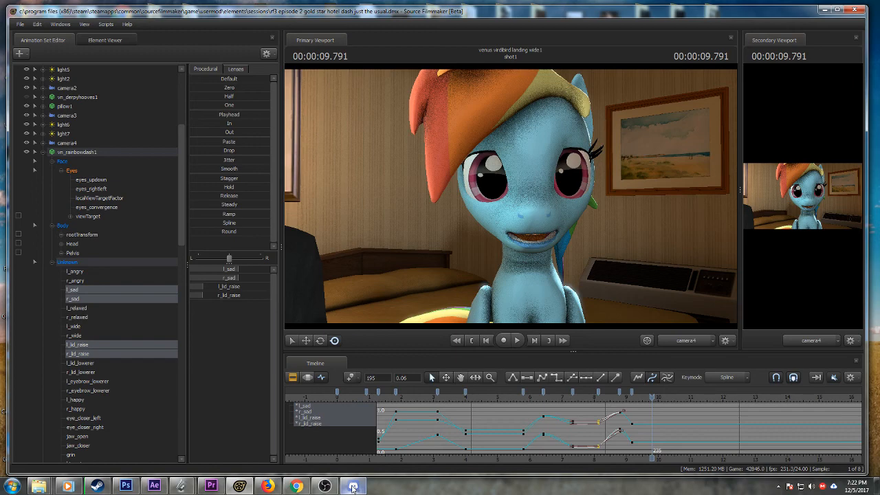
- Replay the shot from about 5.6 s to 10.416 s, and from its start to 10.5 s, to review the expression
left_click(518, 394)
key("space")
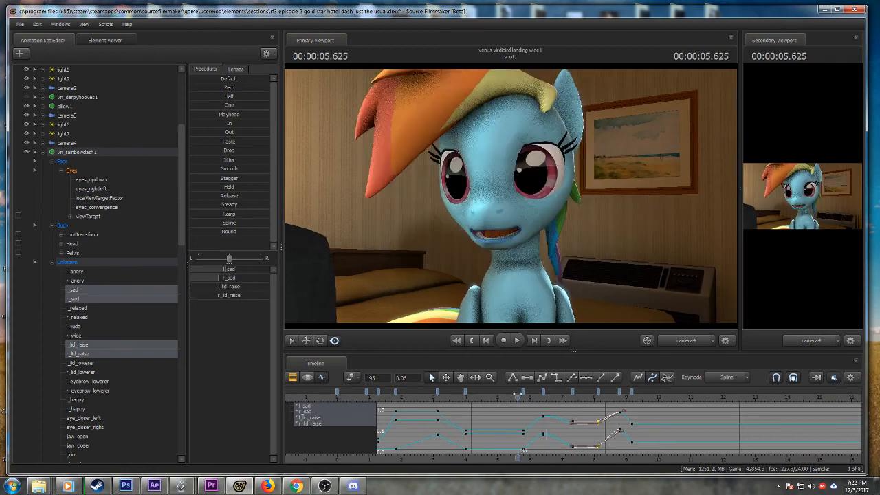
key("space")
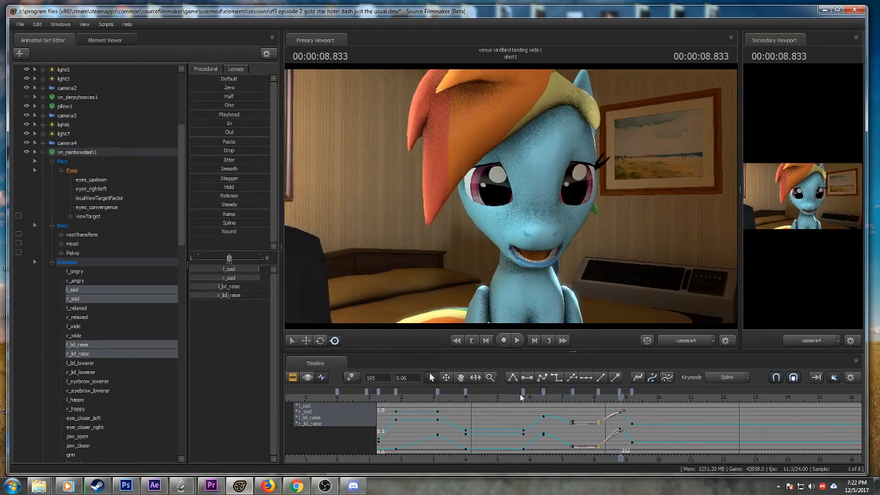
left_click(518, 394)
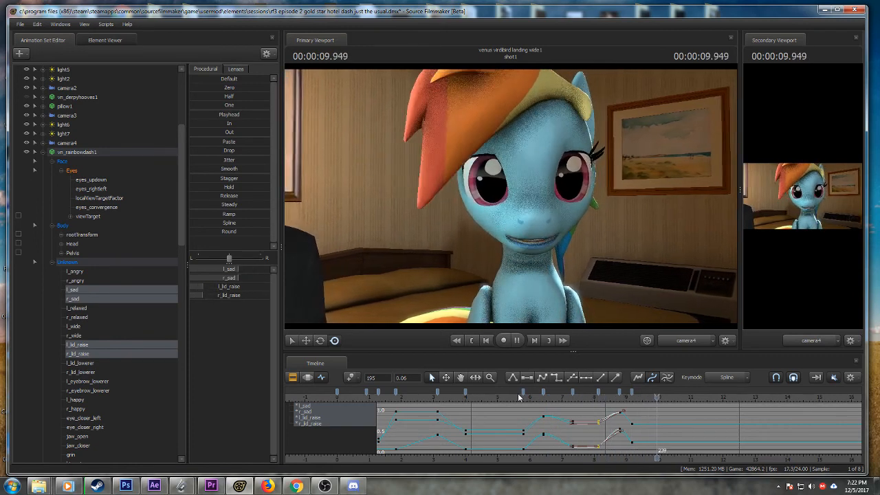
key("space")
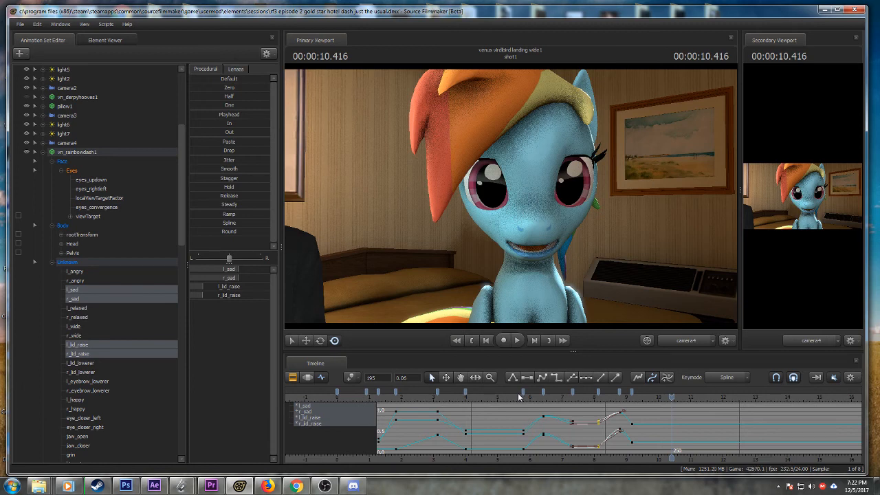
scroll(518, 393, "down", 5)
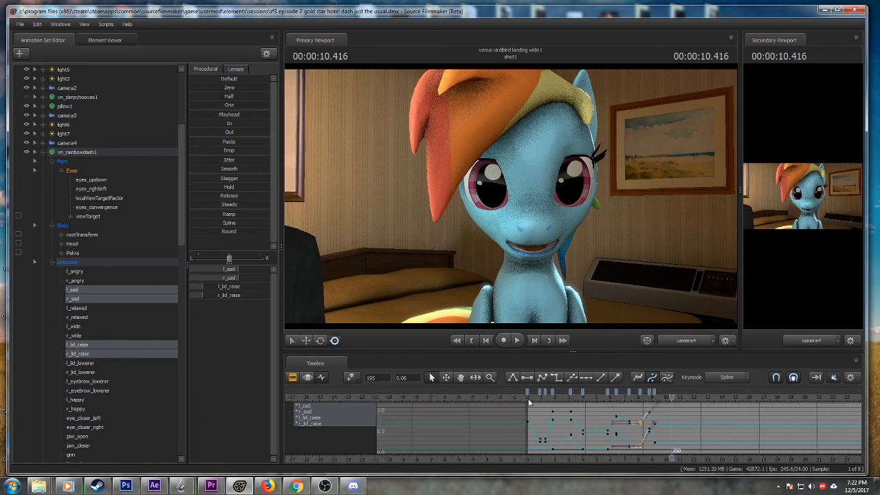
left_click(526, 398)
key("space")
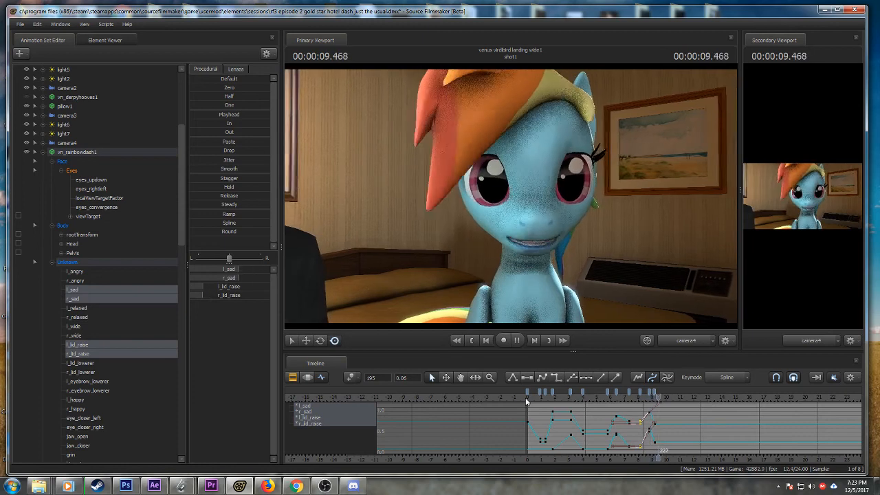
key("space")
- Replay the sad and lid raise changes from about 8 s to 9.791 s
scroll(568, 405, "up", 5)
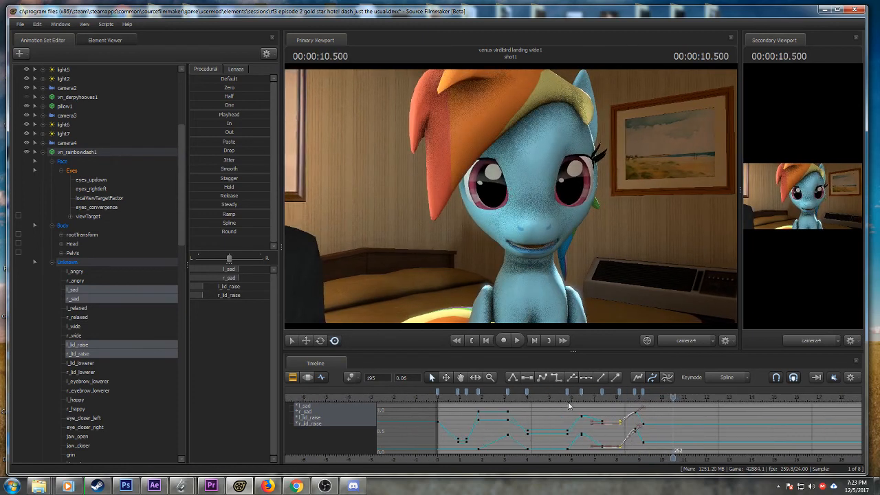
scroll(569, 406, "up", 2)
scroll(608, 404, "up", 1)
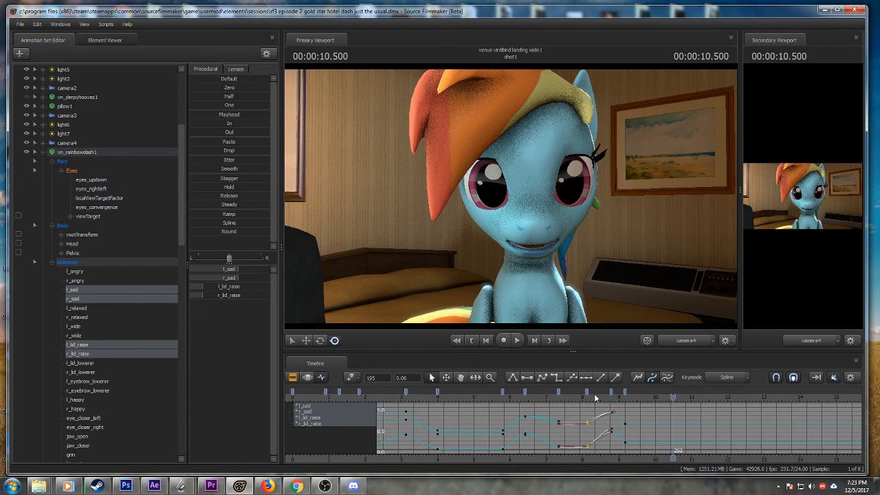
left_click(580, 398)
key("space")
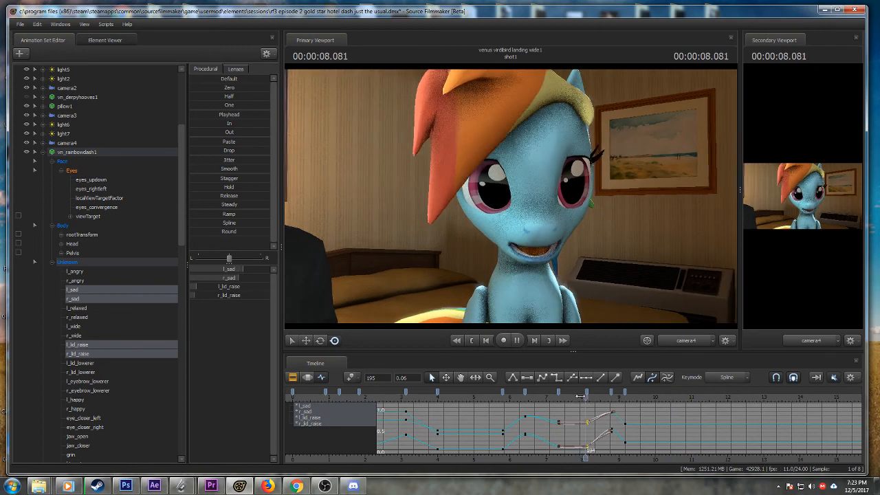
key("space")
scroll(599, 400, "up", 2)
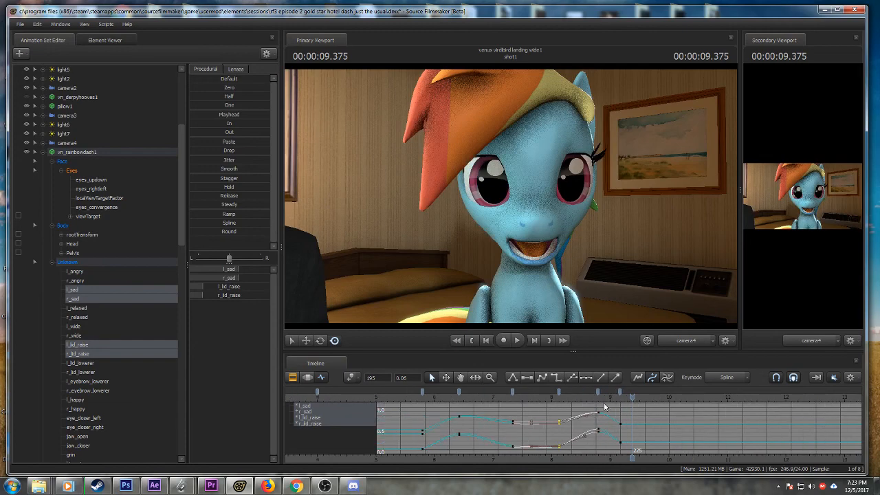
key("space")
key("space")
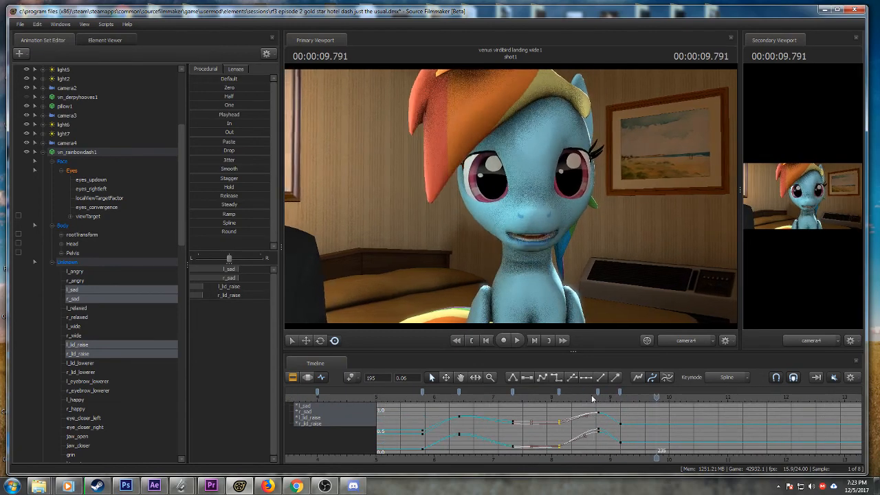
- Key the four sad and lid raise sliders at their existing values at 10.666 s, and at 0 at 11.166 s
left_click_drag(655, 397, 708, 397)
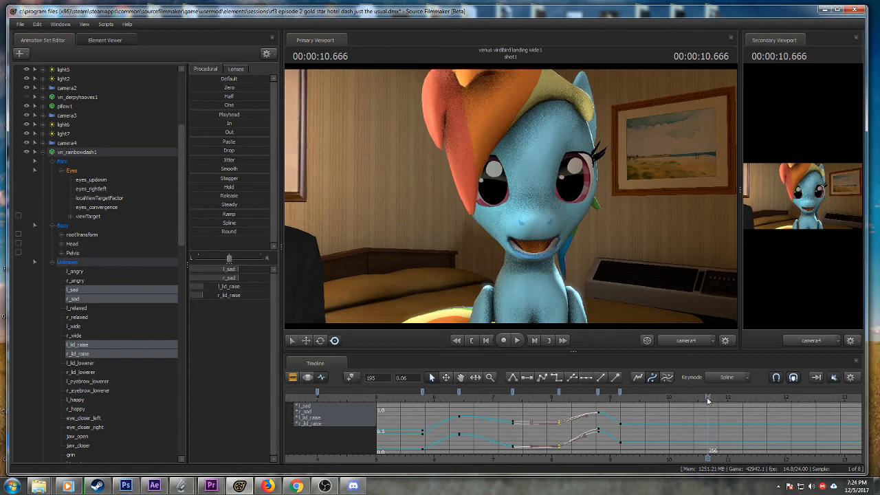
left_click(354, 378)
key("space")
key("space")
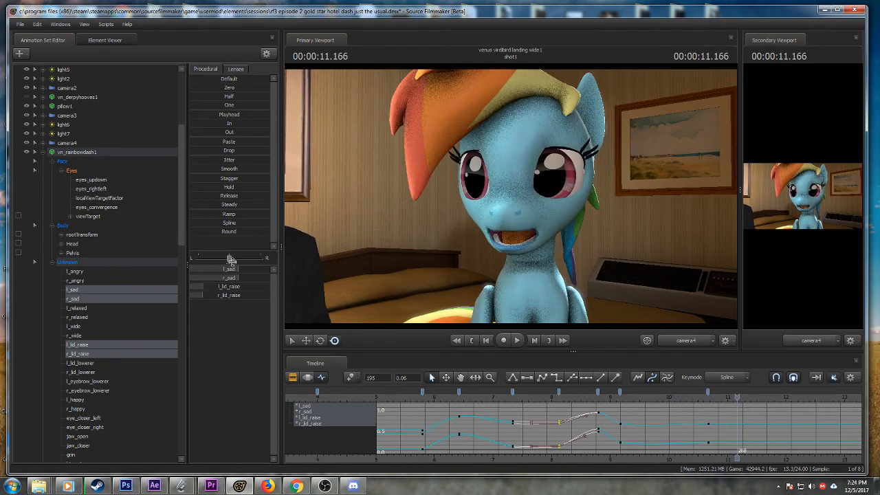
left_click_drag(232, 272, 187, 279)
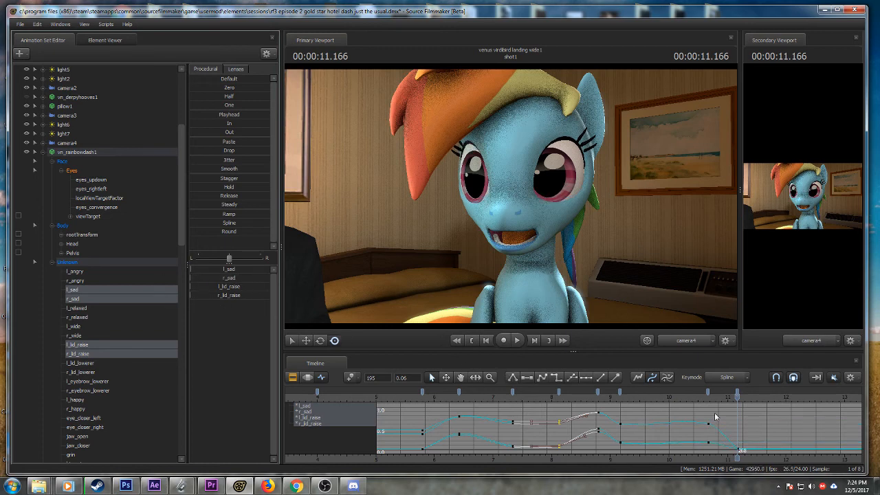
- Linearize the 10.666 s keyframe of the sad and lid raise sliders and replay to 11.416 s
left_click(708, 392)
left_click(511, 378)
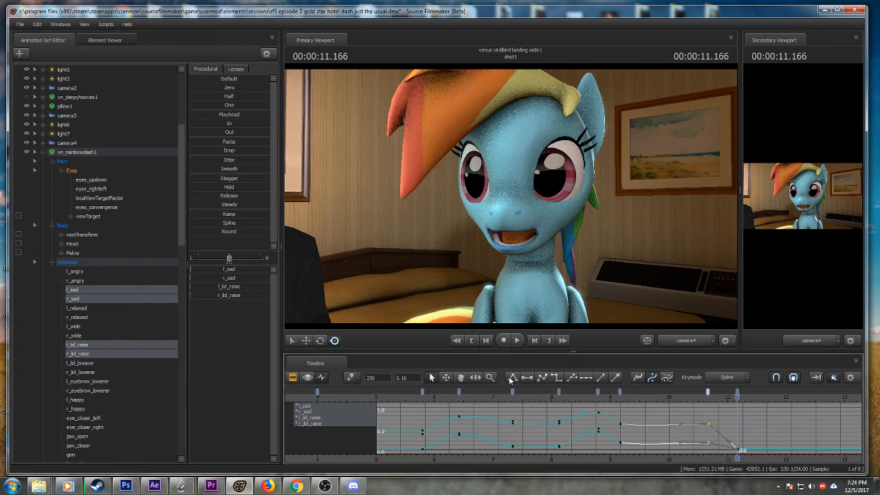
key("space")
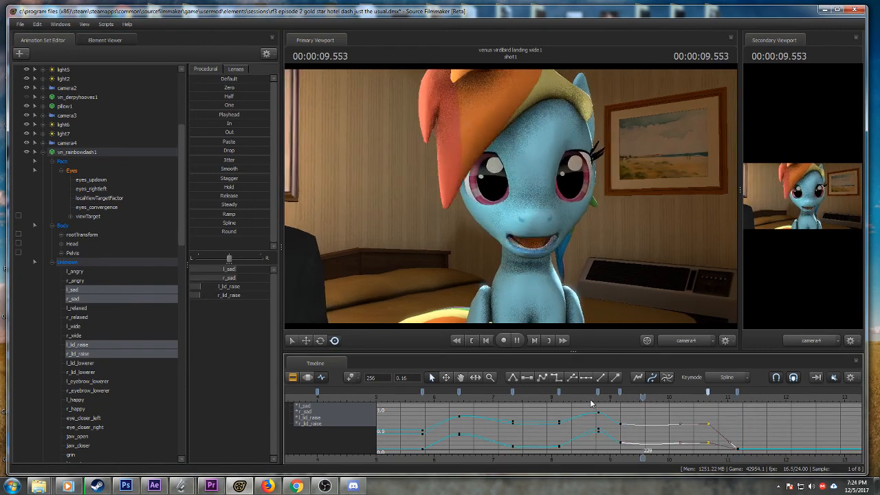
key("space")
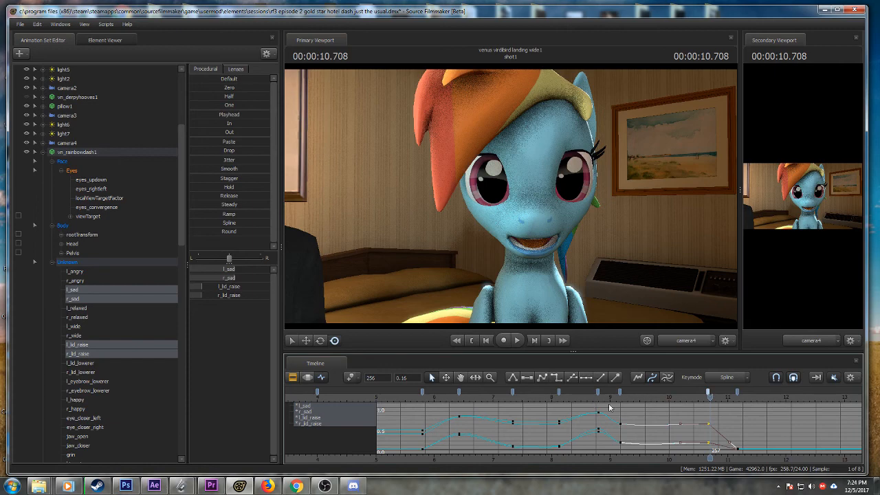
key("space")
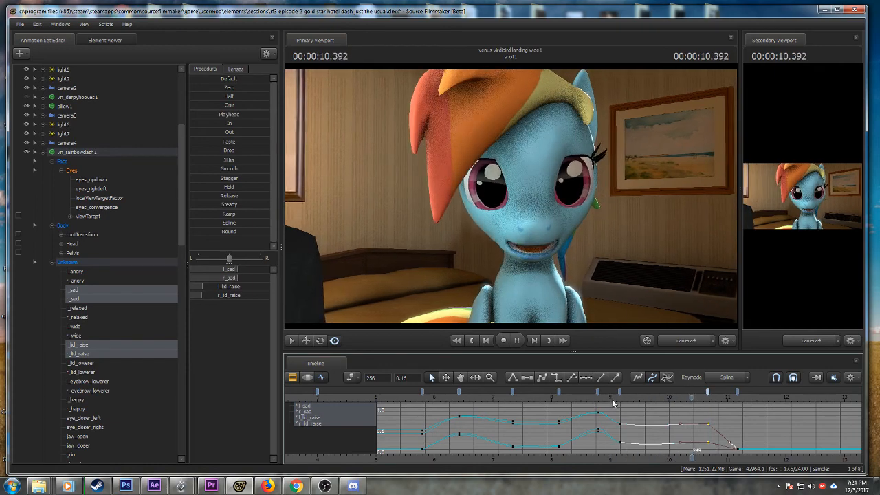
key("space")
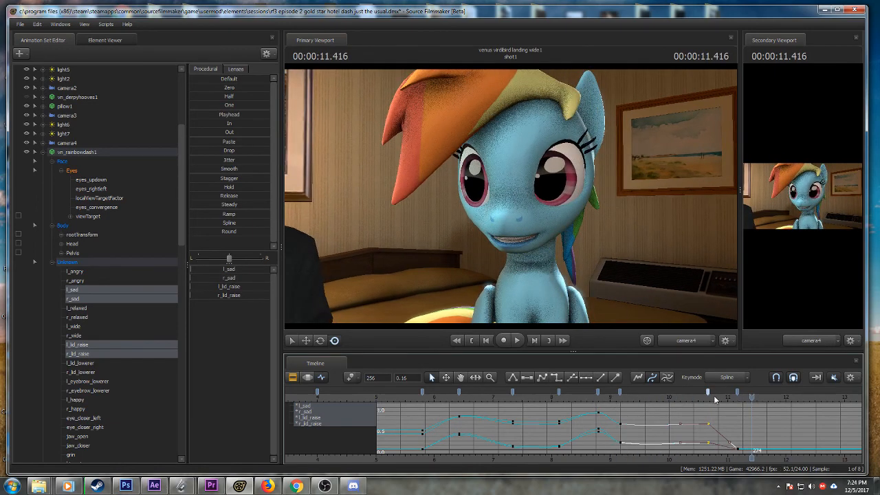
- Replay from about 9 s to 11.333 s and scrub the brow change leading up to 11.166 s
left_click(611, 398)
key("space")
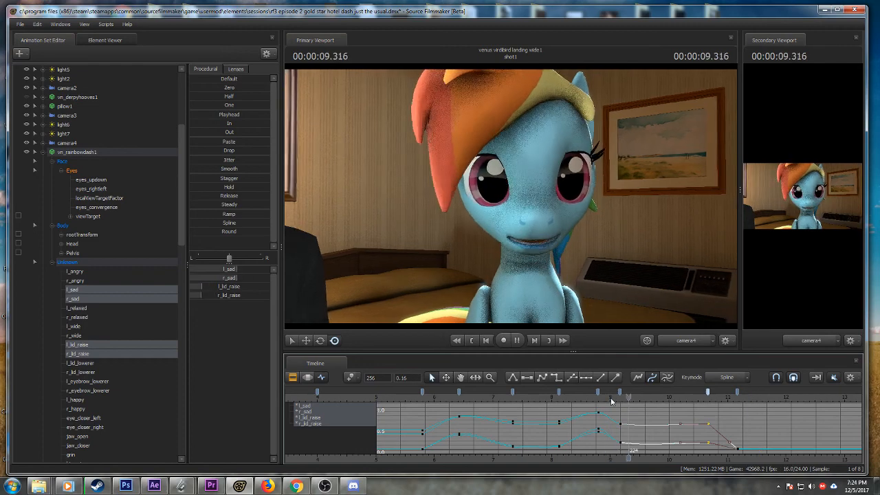
key("space")
scroll(722, 411, "up", 3)
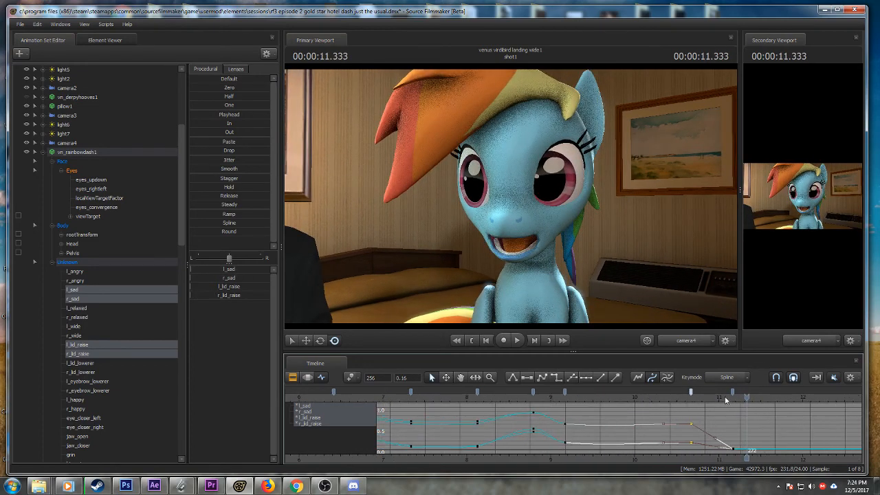
left_click(733, 398)
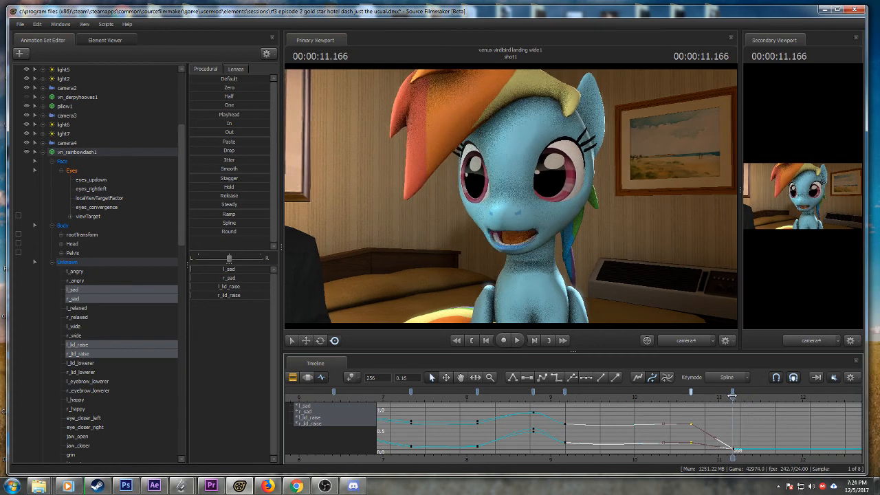
left_click_drag(698, 398, 732, 399)
scroll(734, 420, "up", 3)
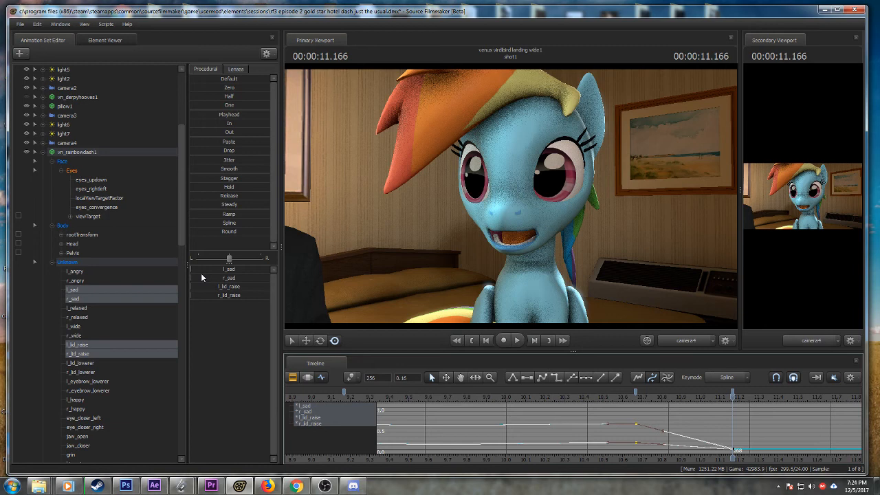
- Select eyes_updown and eyes_rightleft to examine their keyframes across the shot, dismissing the Windows color scheme prompt
left_click(90, 180)
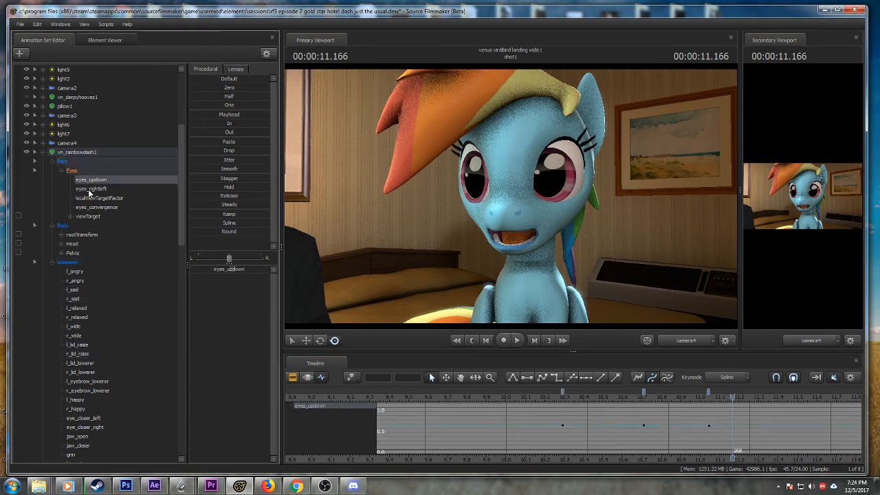
left_click(91, 188, "shift")
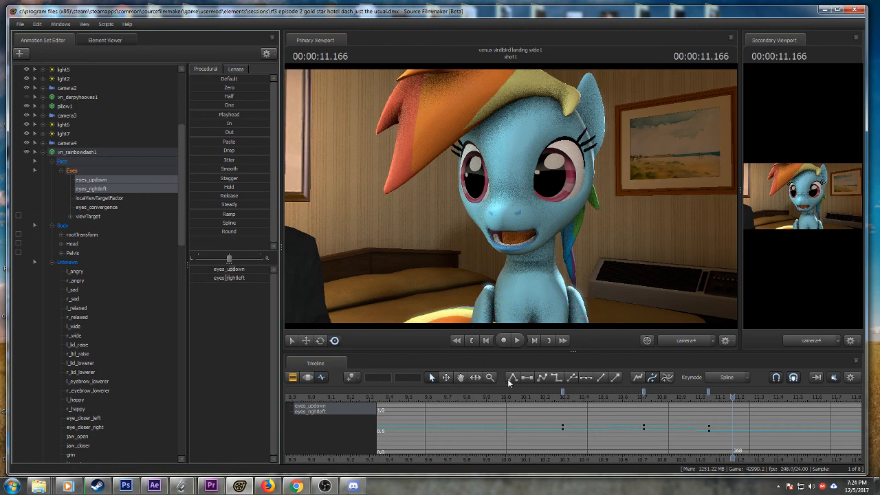
scroll(567, 414, "down", 3)
scroll(567, 415, "down", 4)
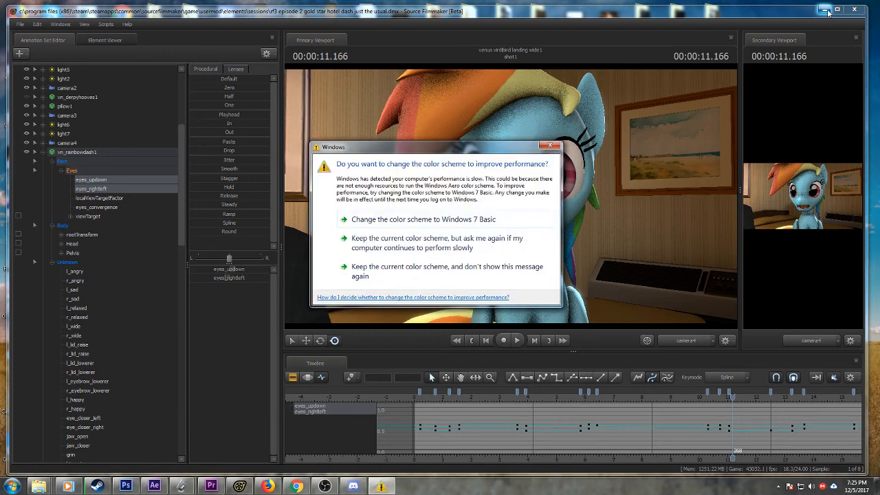
left_click(549, 147)
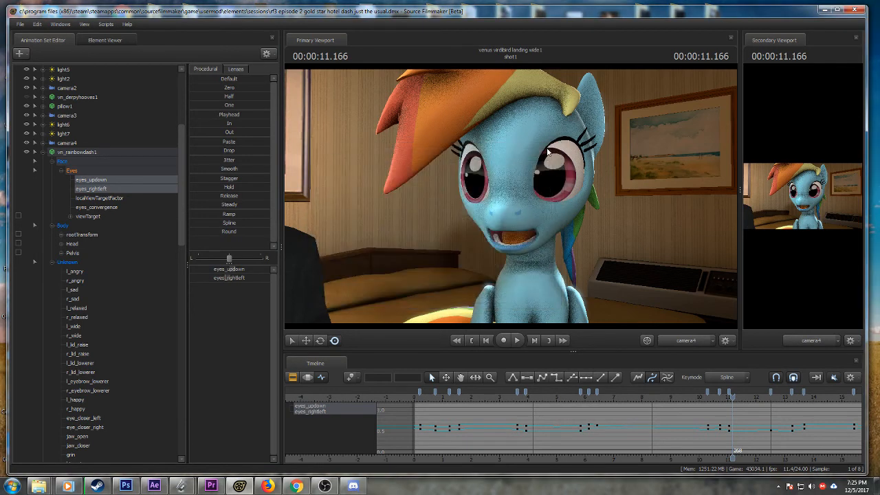
scroll(623, 401, "down", 2)
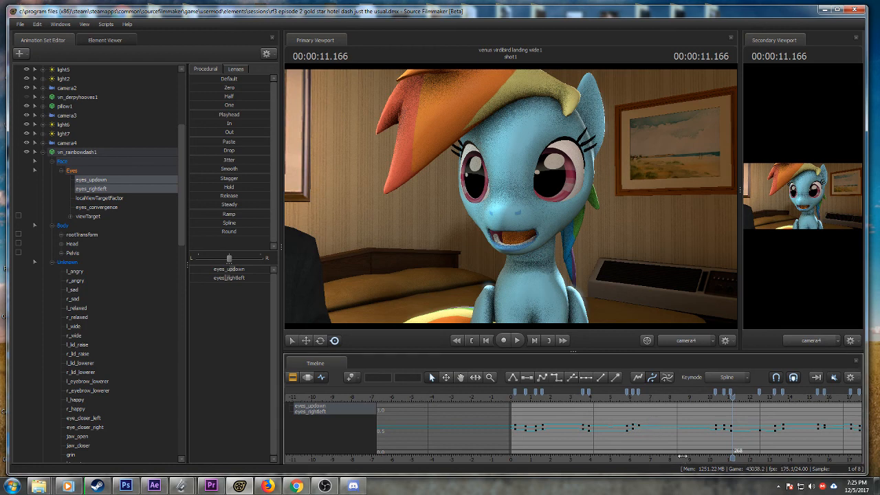
middle_click_drag(677, 454, 546, 448)
- Collapse all animation sets and replay the shot from its start to 10.75 s
left_click(44, 153)
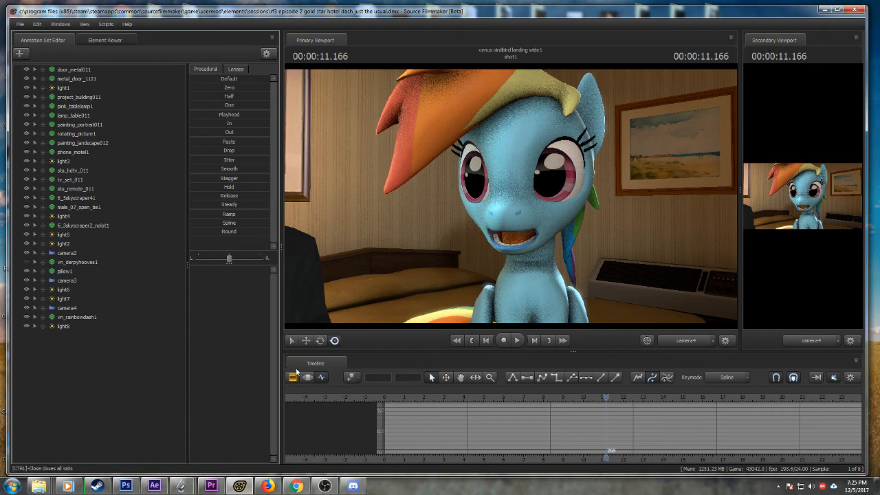
left_click(386, 397)
key("space")
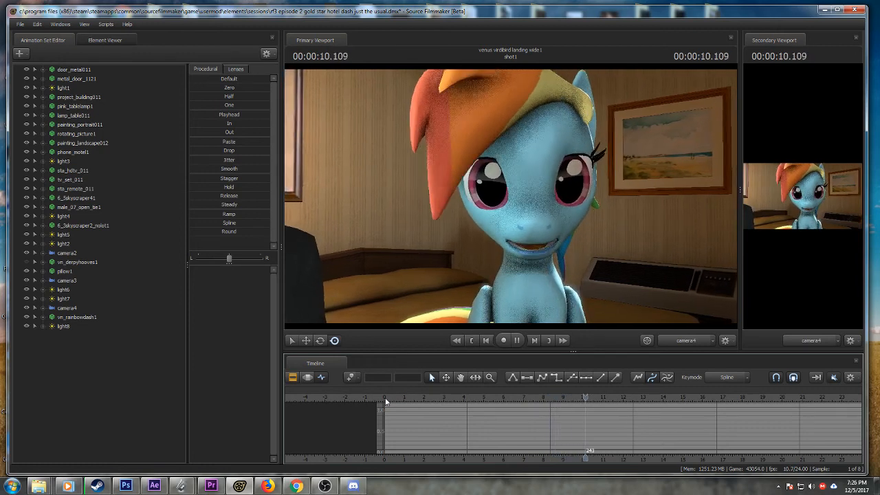
key("space")
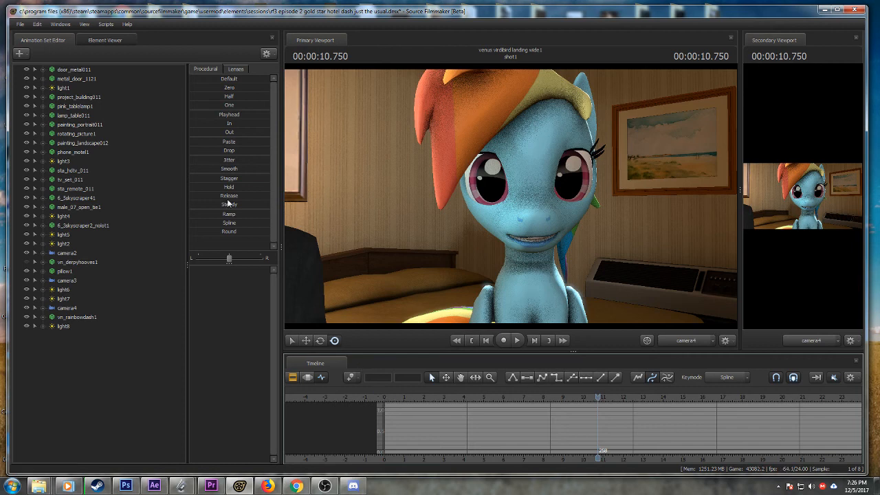
- Save the session and select the whole vn_rainbowdash1 animation set
left_click(19, 24)
left_click(29, 52)
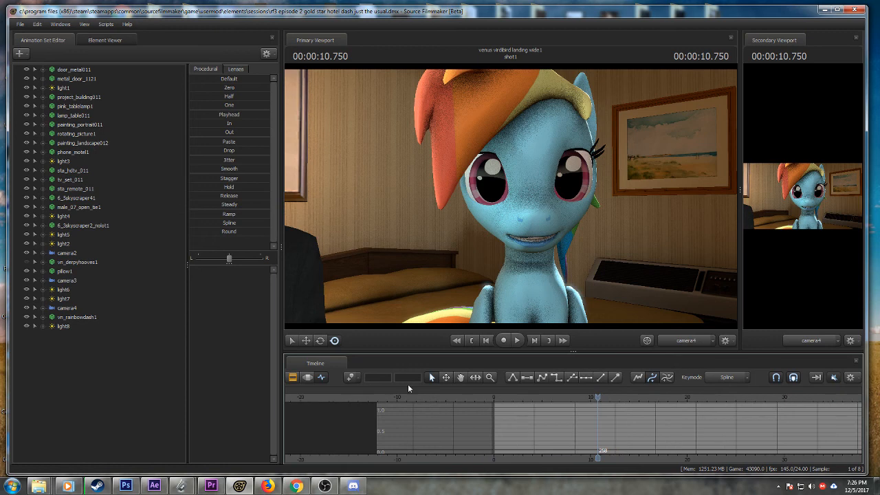
left_click(93, 318)
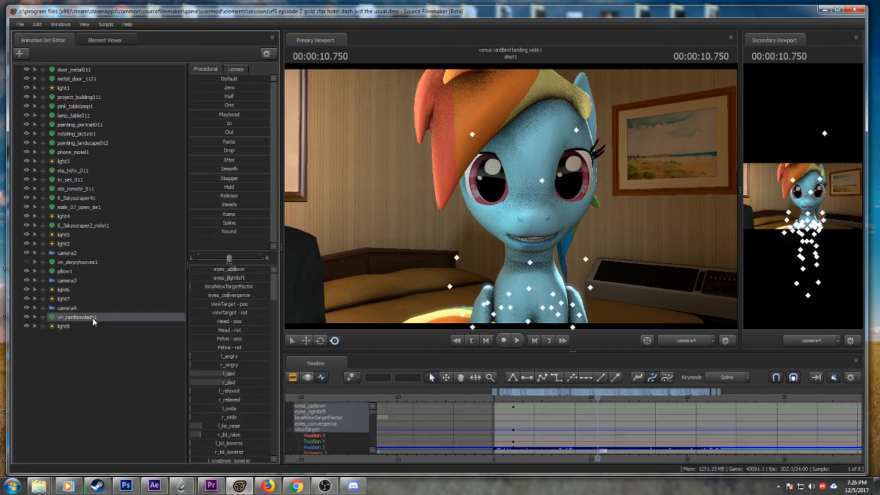
- Replay the shot from its start to 5.625 s
left_click(494, 398)
key("space")
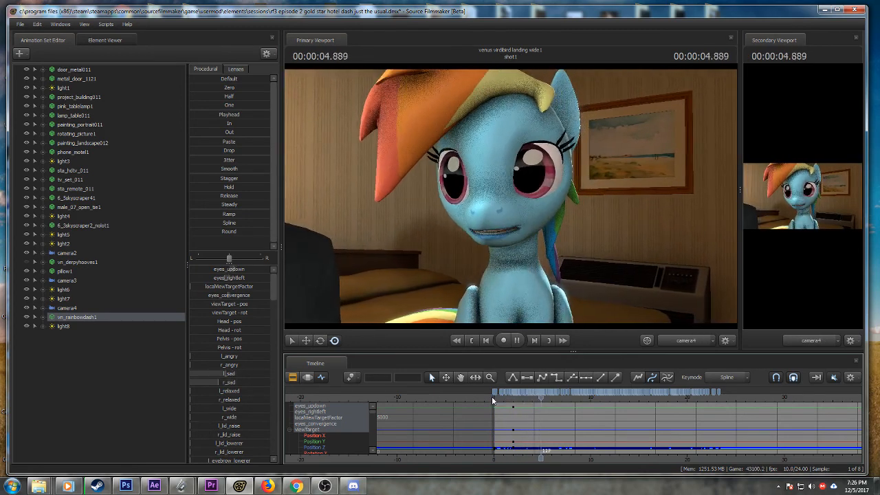
key("space")
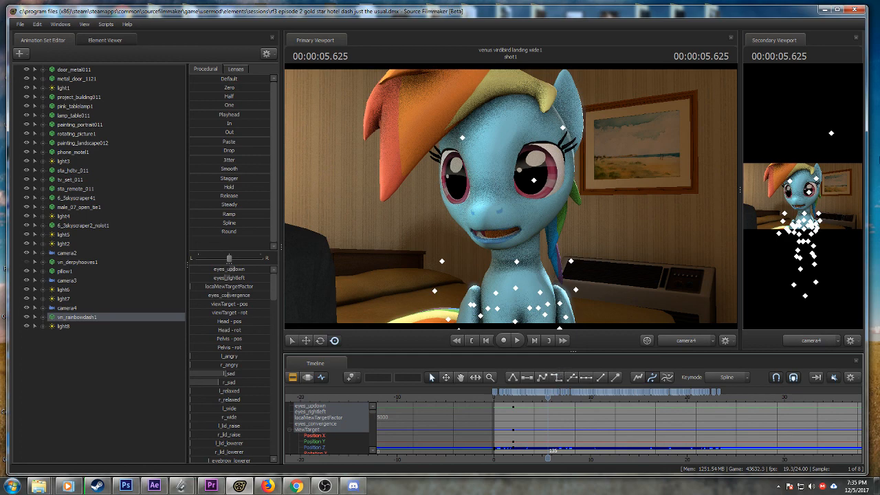
- Check the Discord group chat, minimize it and return to Source Filmmaker
left_click(825, 9)
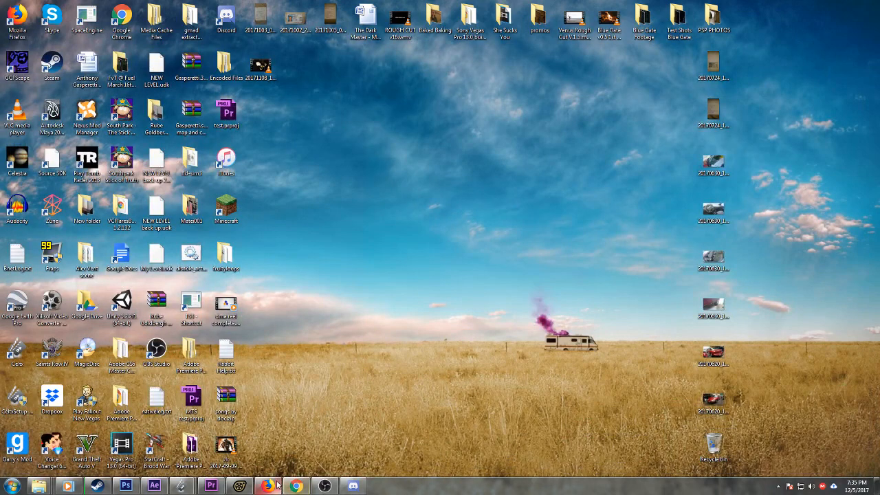
left_click(352, 487)
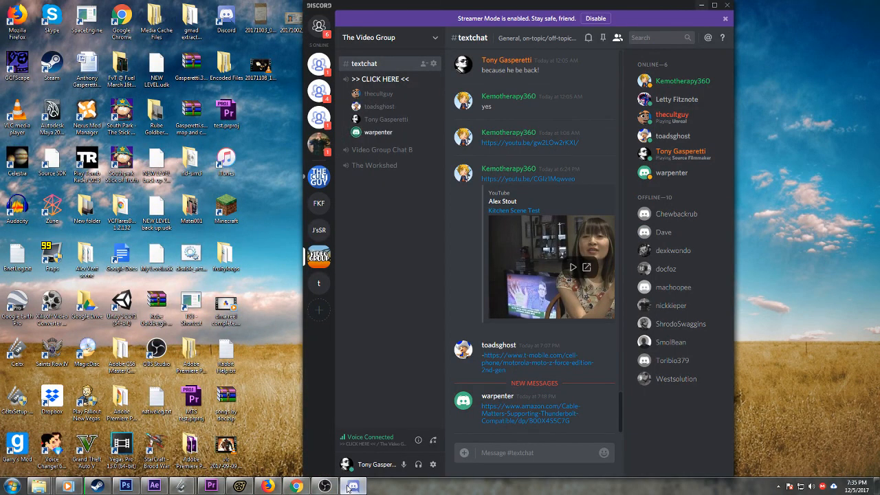
left_click(702, 5)
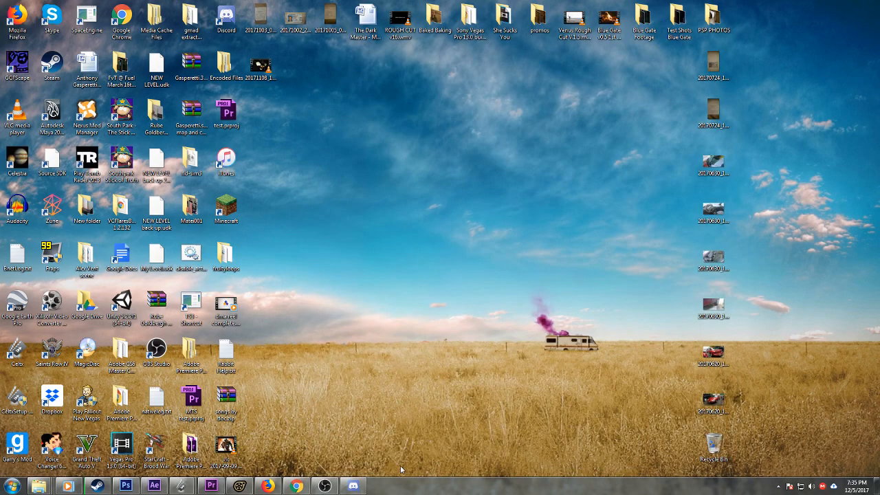
left_click(240, 487)
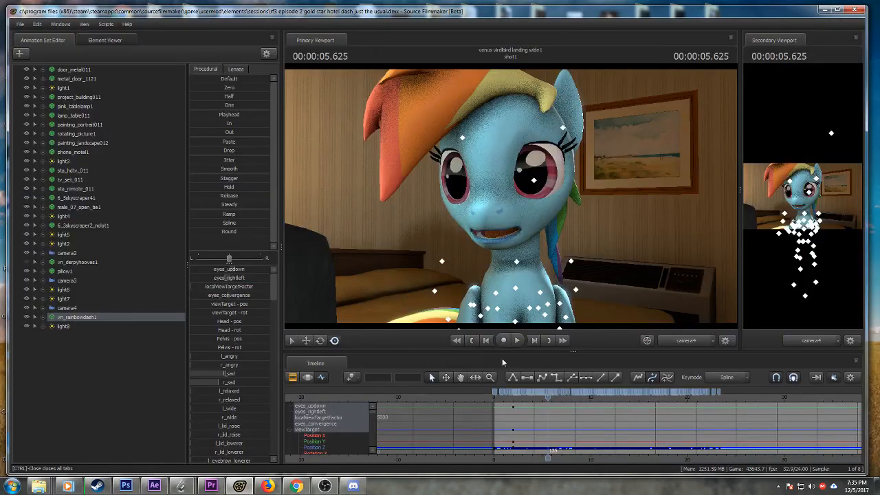
- Replay the shot from its start to 10.541 s
left_click(495, 396)
key("space")
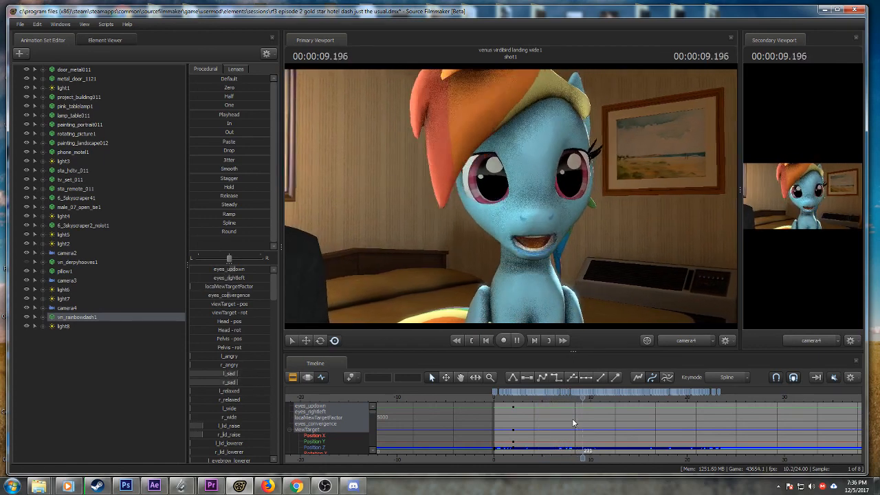
key("space")
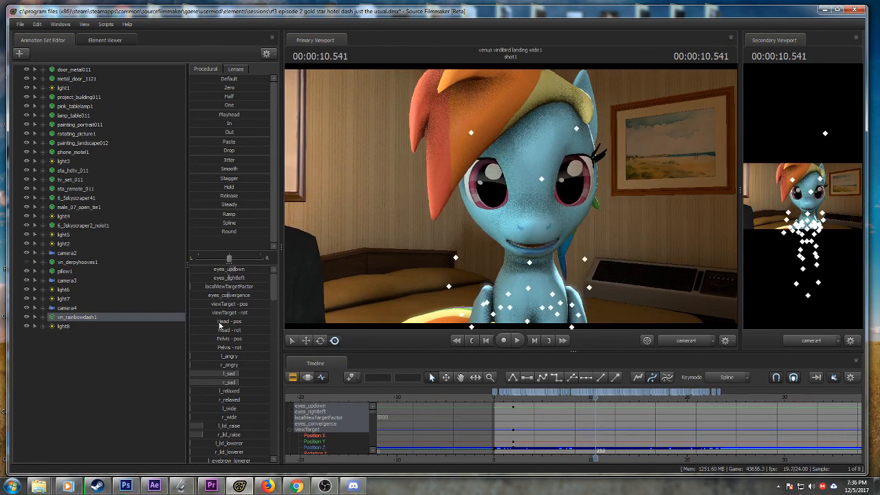
- Expand vn_rainbowdash1 and select the l_sad, r_sad, l_lid_raise and r_lid_raise controls together
scroll(226, 335, "down", 3)
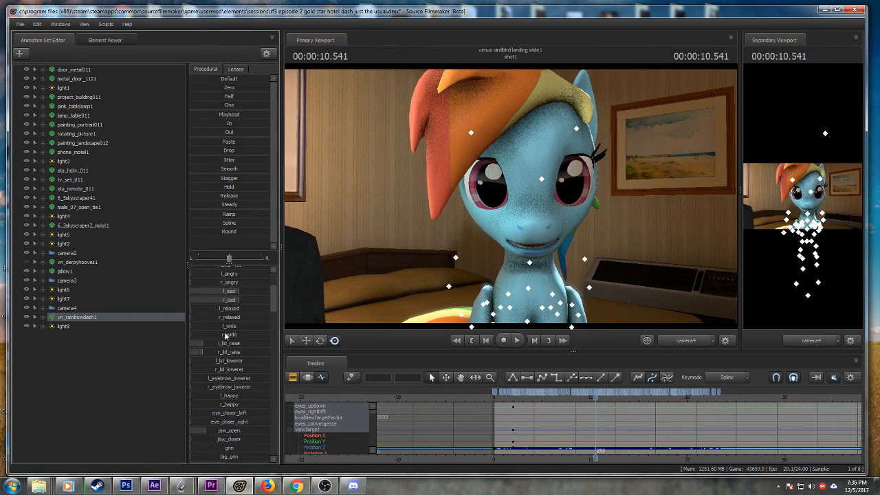
left_click(42, 319)
scroll(48, 358, "down", 4)
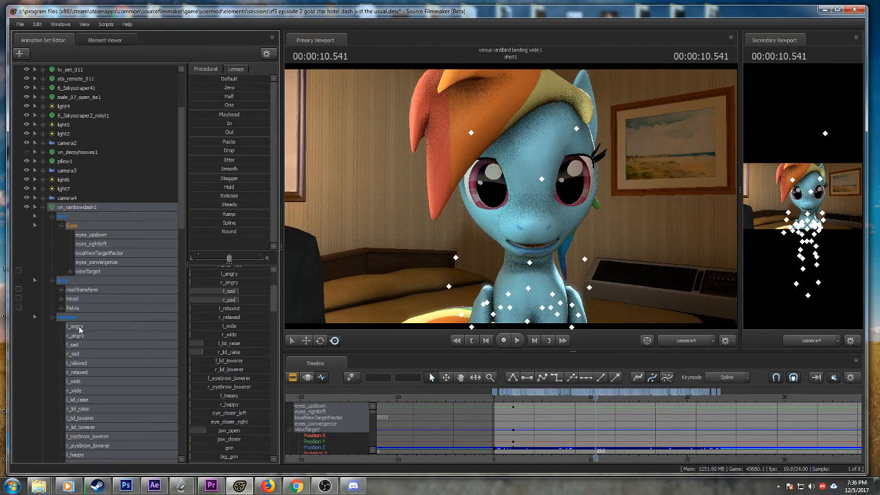
left_click(79, 330)
left_click(76, 344)
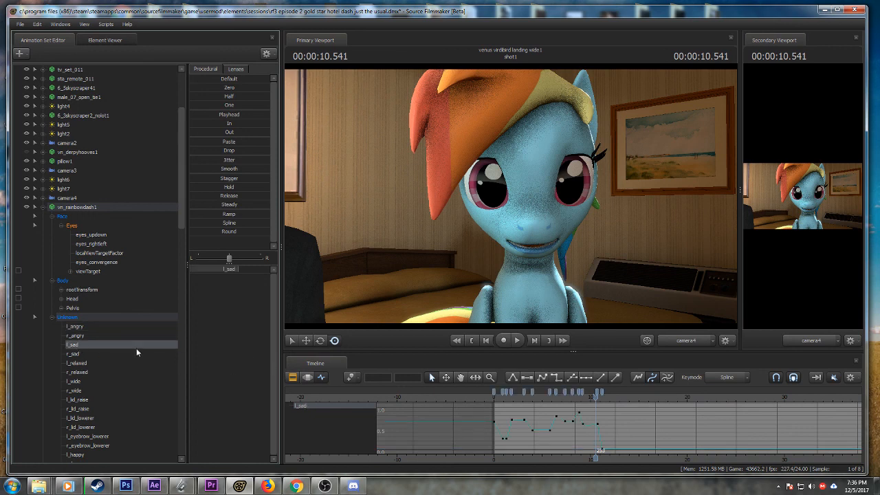
left_click(76, 354, "ctrl")
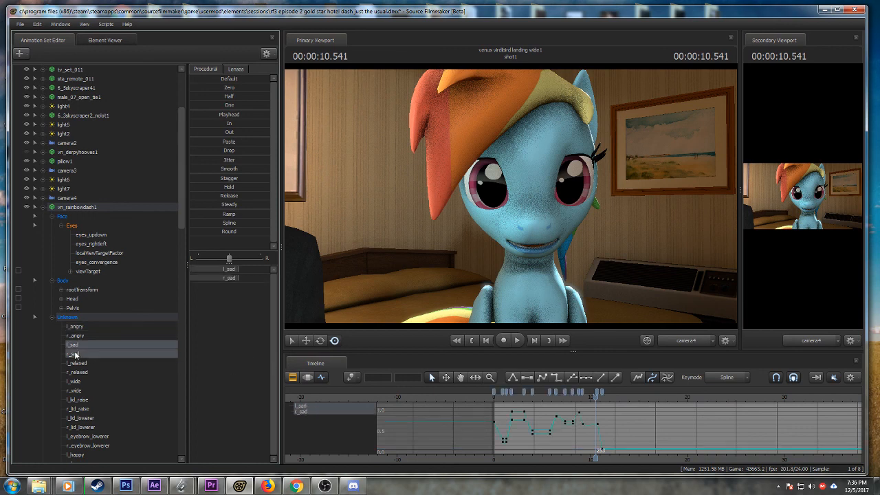
left_click(77, 399, "ctrl")
left_click(78, 409, "ctrl")
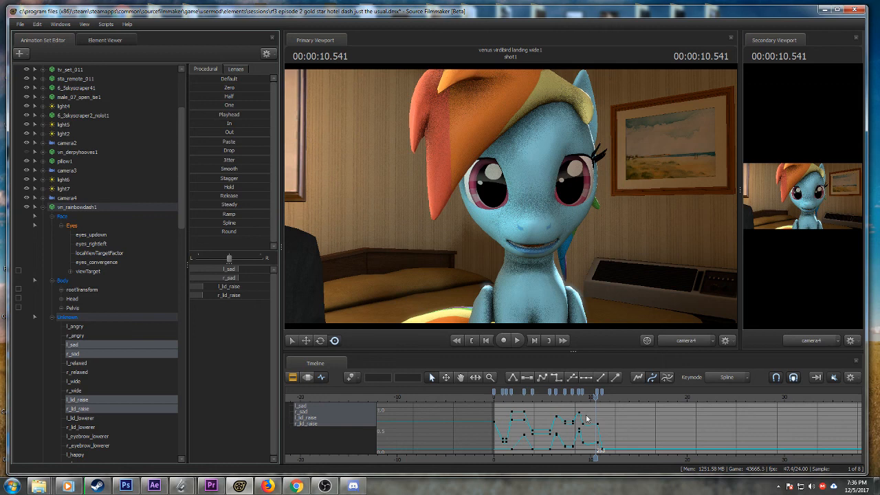
- Examine the sad and lid-raise curves while replaying the shot from its start to 11.666 s
scroll(587, 418, "up", 3)
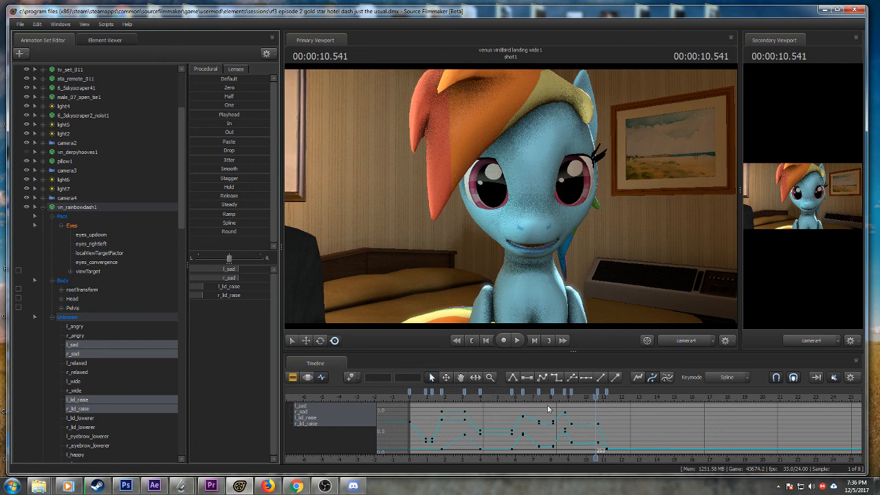
middle_click_drag(539, 436, 507, 436)
scroll(507, 432, "down", 1)
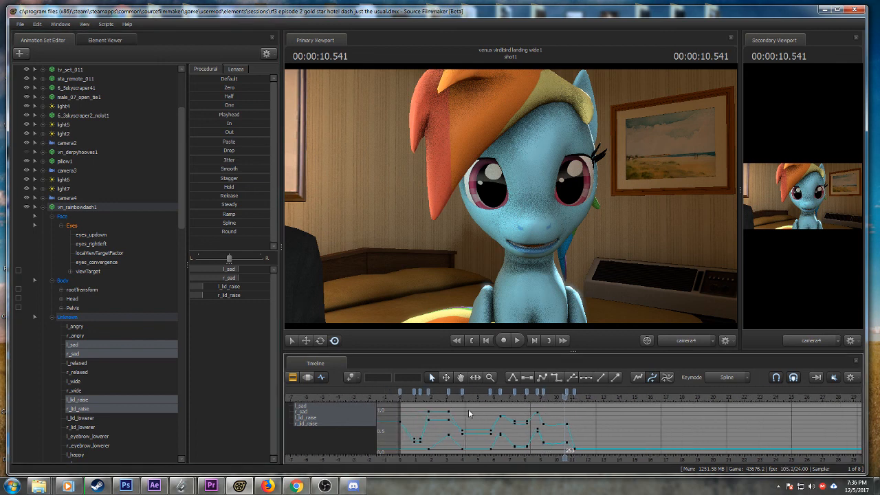
left_click(399, 394)
key("space")
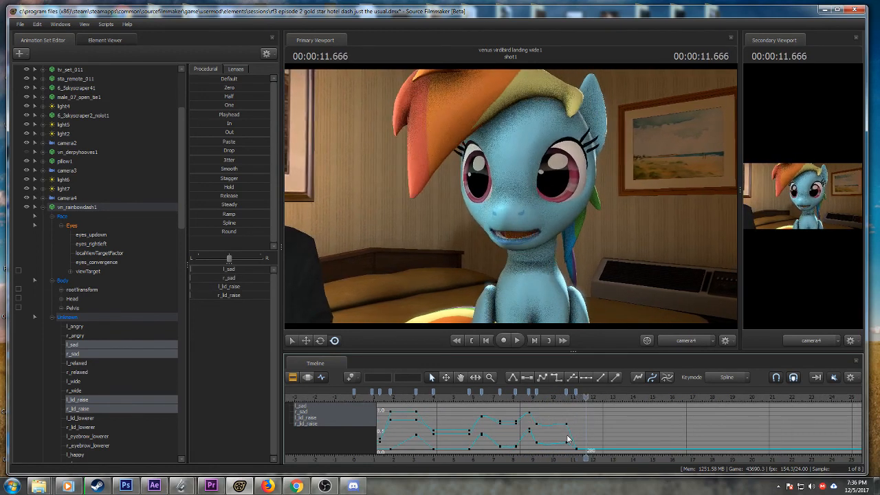
mouse_move(568, 401)
left_mouse_down()
mouse_move(560, 400)
mouse_move(576, 400)
left_mouse_up()
scroll(138, 355, "down", 1)
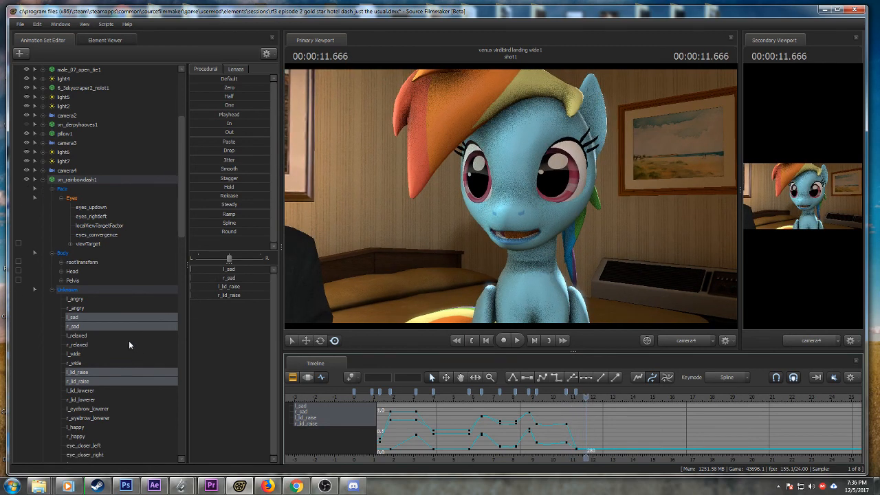
- Select only l_lid_lowerer and replay from about 9.3 s to 11.375 s
left_click(82, 390)
left_click(537, 396)
key("space")
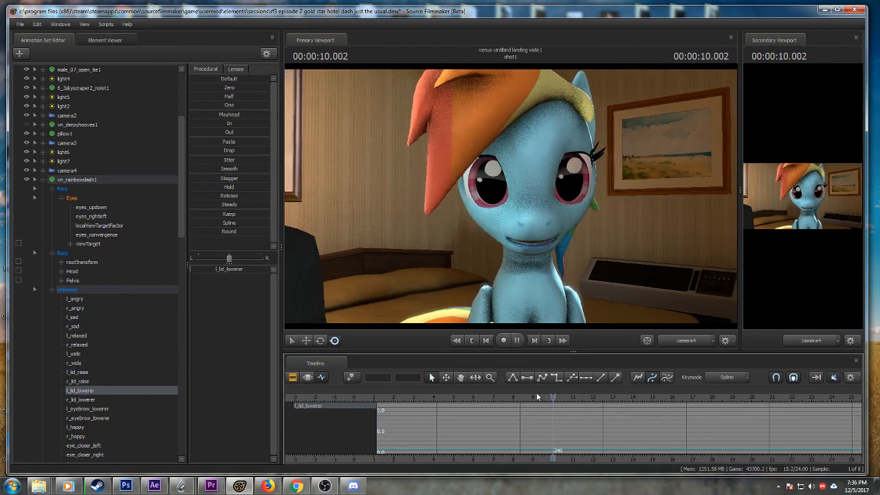
key("space")
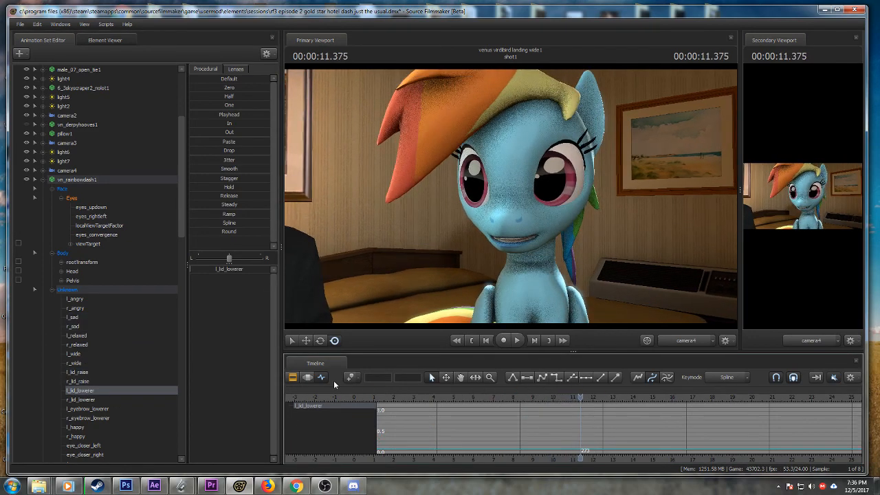
- Add r_lid_lowerer, l_lid_raise and r_lid_raise to the selection and return the playhead to 11.375 s
left_click_drag(578, 397, 593, 396)
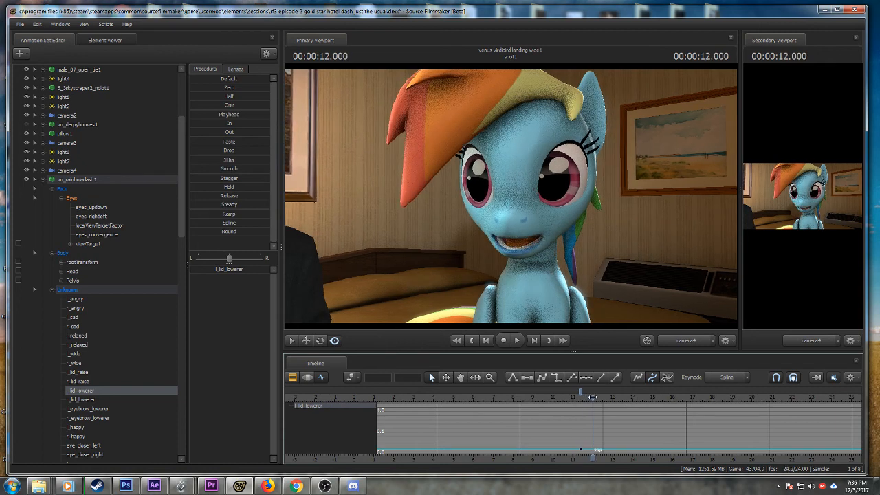
left_click(84, 401, "ctrl")
key("Up")
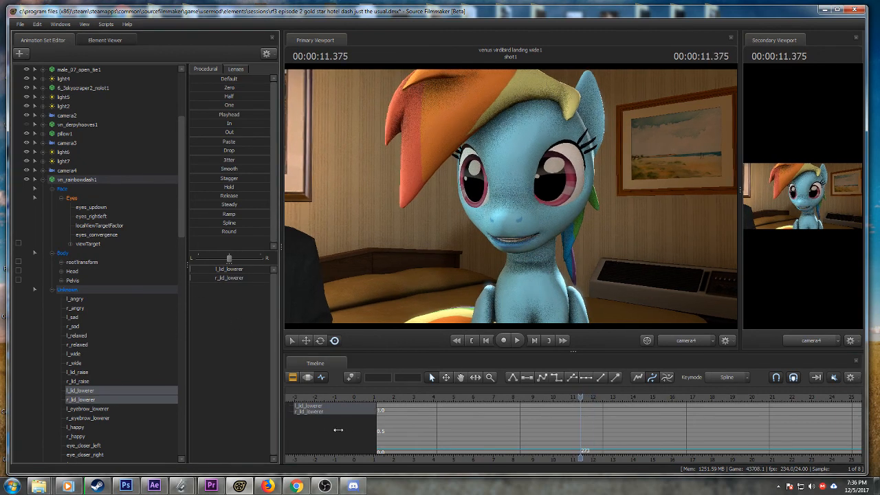
left_click(79, 372, "ctrl")
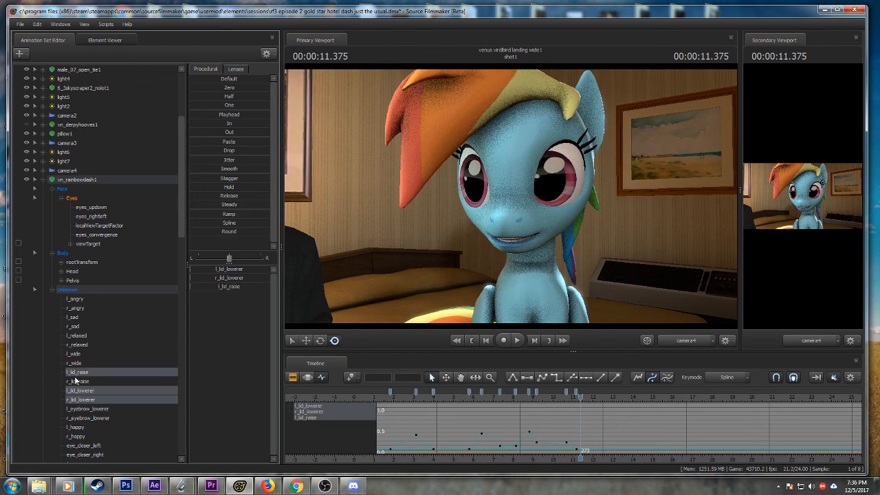
left_click(77, 381, "ctrl")
scroll(592, 427, "up", 3)
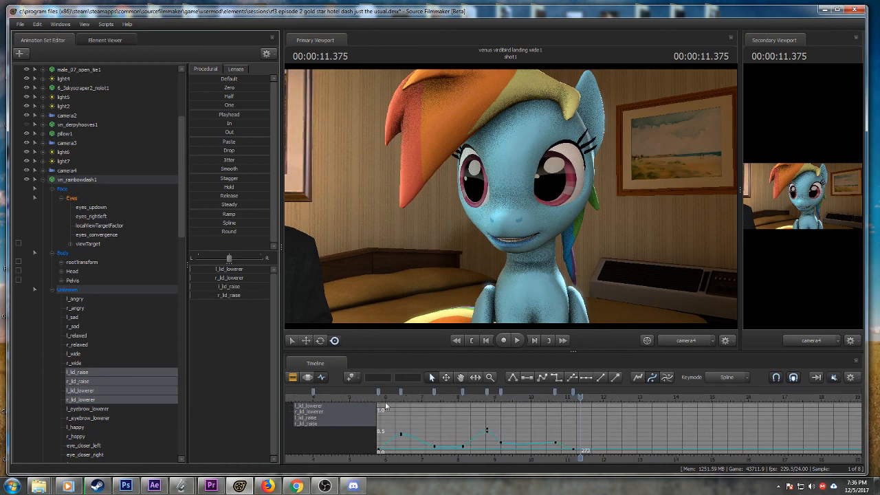
- Key the four lid sliders at 11.375 s and raise them all to about half near 12 s
key("space")
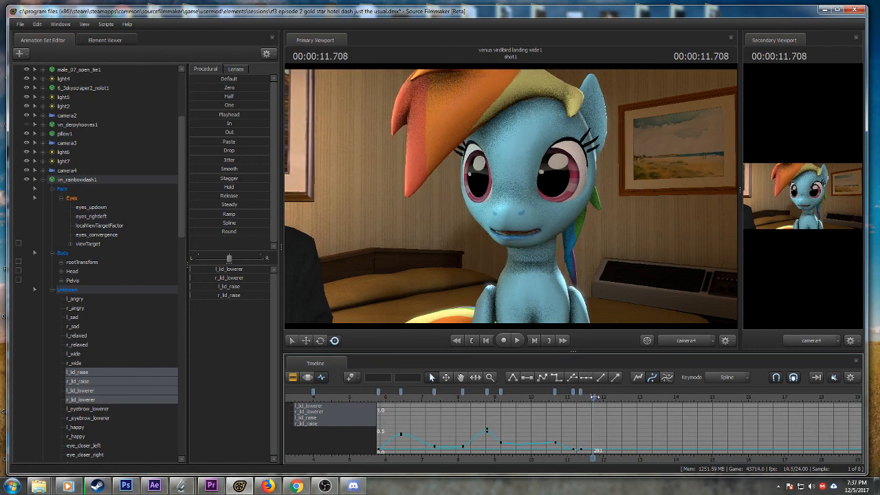
left_click_drag(203, 273, 240, 296)
left_click_drag(562, 396, 606, 396)
scroll(567, 430, "up", 2)
left_click_drag(537, 399, 585, 397)
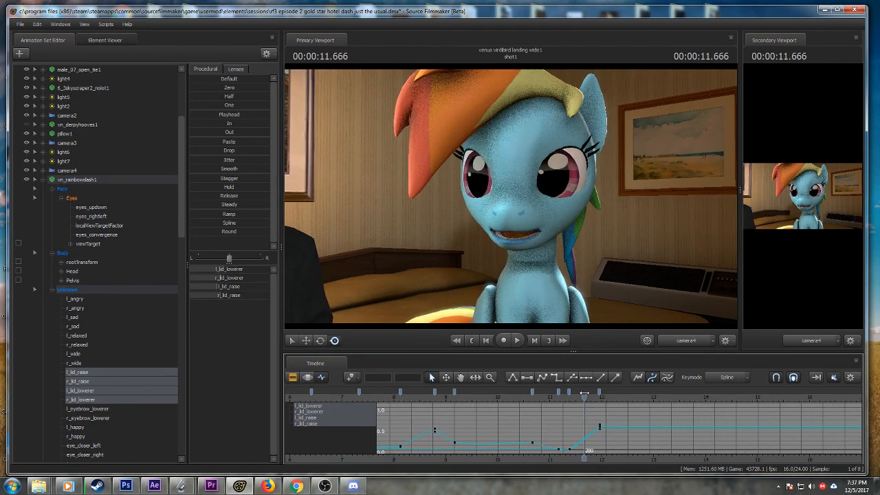
- Move the lid keys earlier, placing the raised key near 11.6 s and its starting key at frame 270
left_click_drag(600, 427, 584, 429)
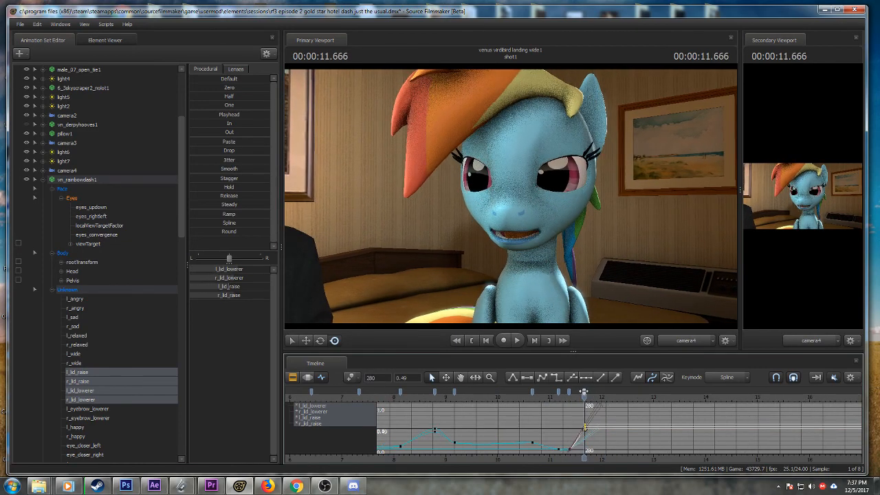
left_click(540, 394)
key("space")
left_click(549, 392)
left_click_drag(569, 396, 563, 395)
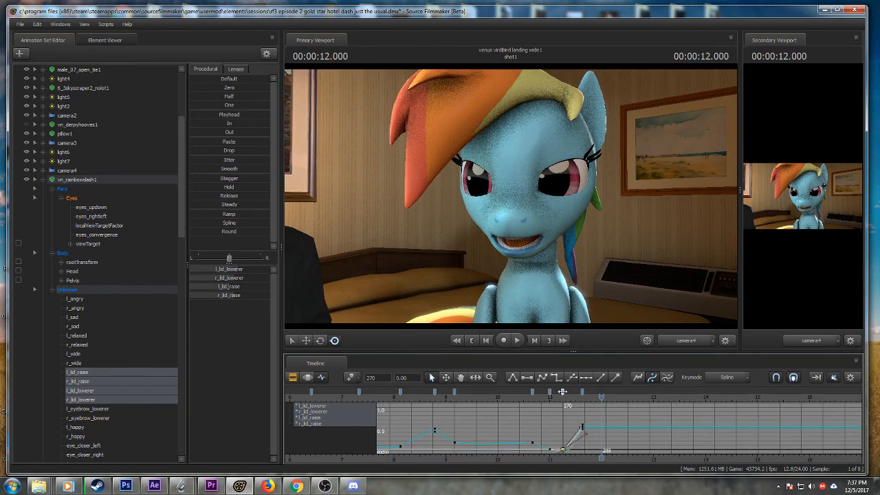
- Replay the lid change, then shift the last four lid keys earlier so the first sits at frame 252
key("space")
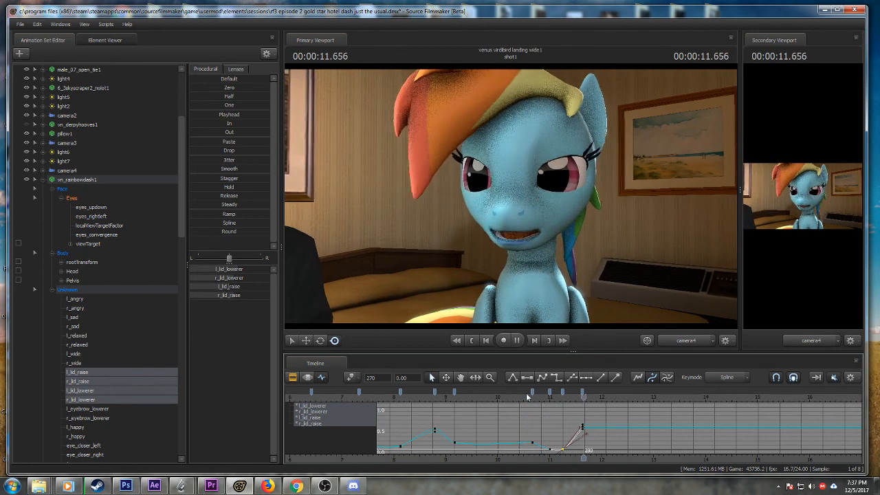
key("space")
left_click(532, 393)
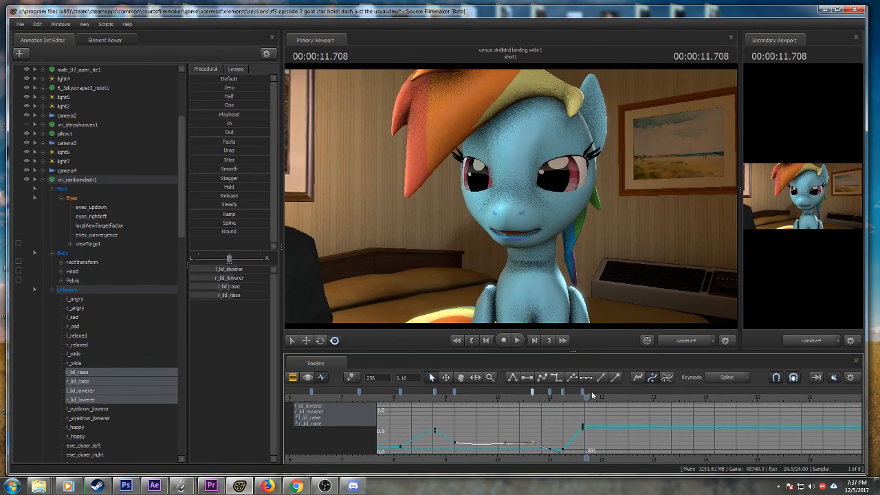
left_click(583, 392, "shift")
left_click_drag(584, 394, 575, 394)
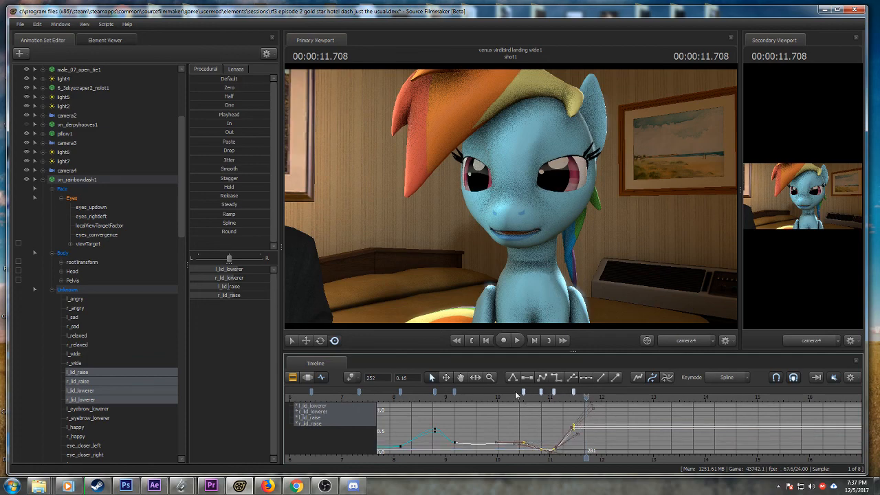
- Replay from about 10.1 s to check the timing of the shifted eyelid keys
key("space")
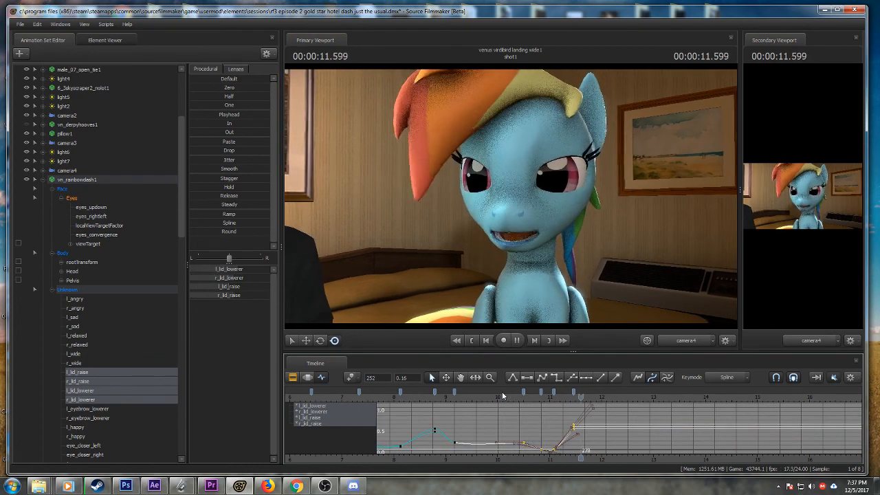
key("space")
left_click(503, 397)
key("space")
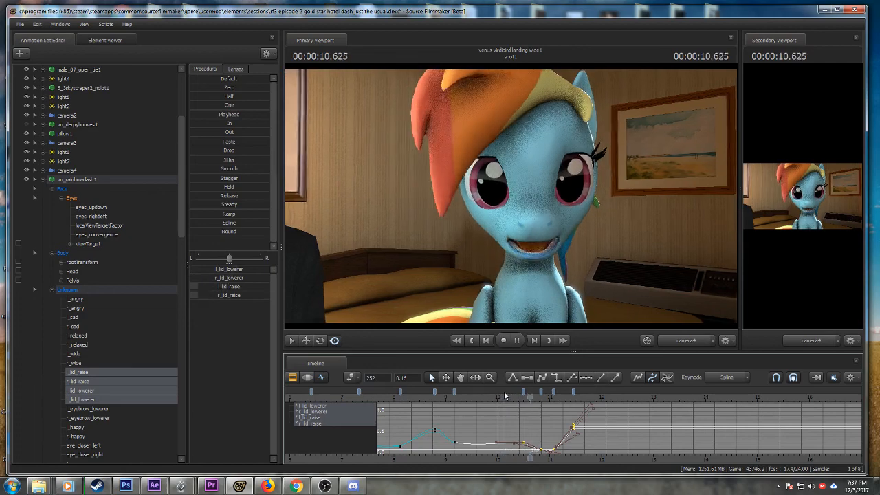
left_click(549, 406)
key("space")
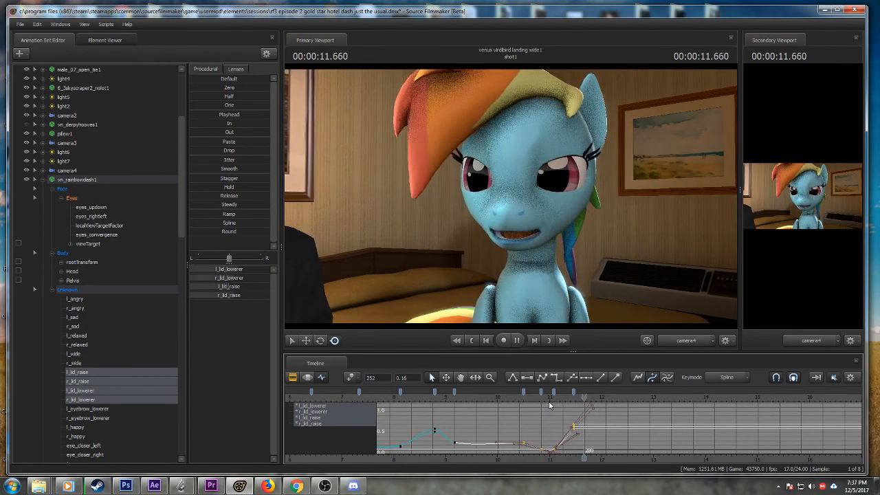
- Lower the four lid sliders to about a third at about 12.1 s and replay to 13.125 s
left_click_drag(238, 298, 219, 269)
left_click(528, 397)
key("space")
key("space")
key("space")
key("space")
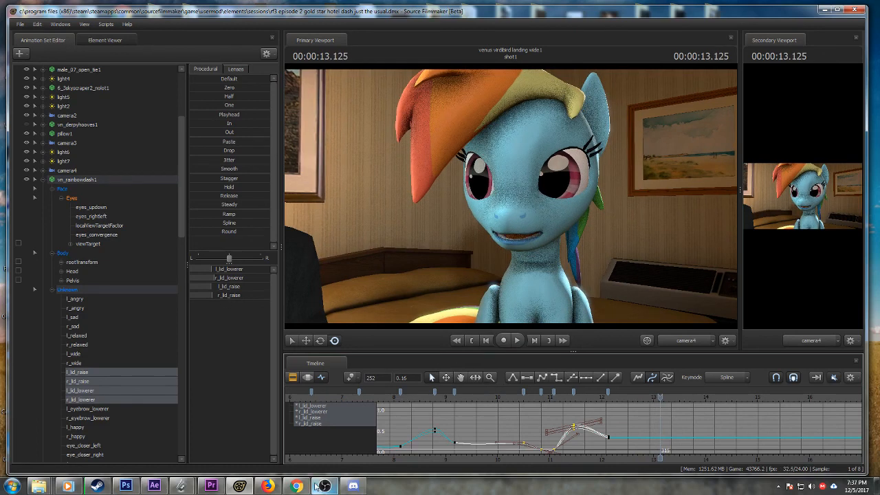
- Replay the lid motion from about 10.1 s, then raise the four lid sliders to just over half at 12.458 s
mouse_move(296, 486)
left_click(502, 396)
key("space")
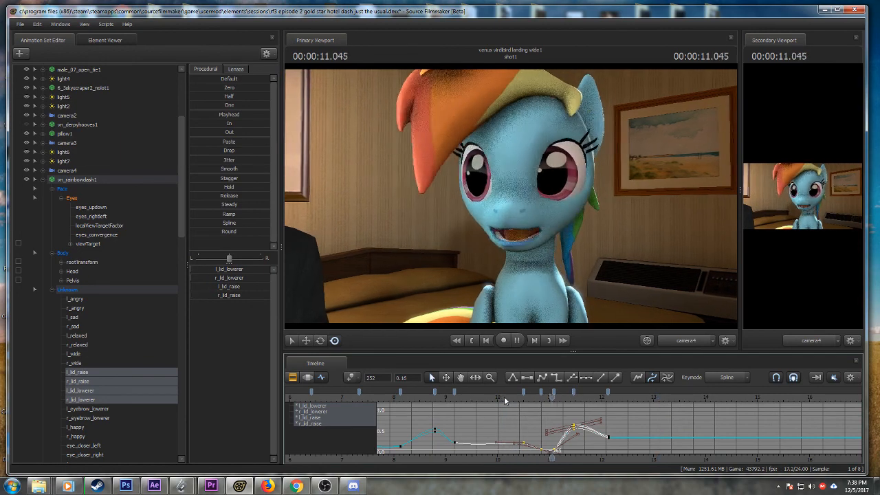
key("space")
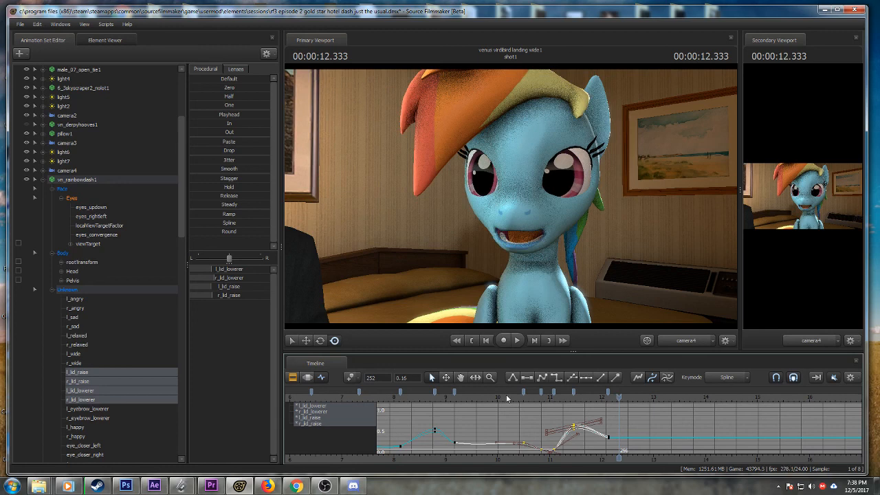
key("space")
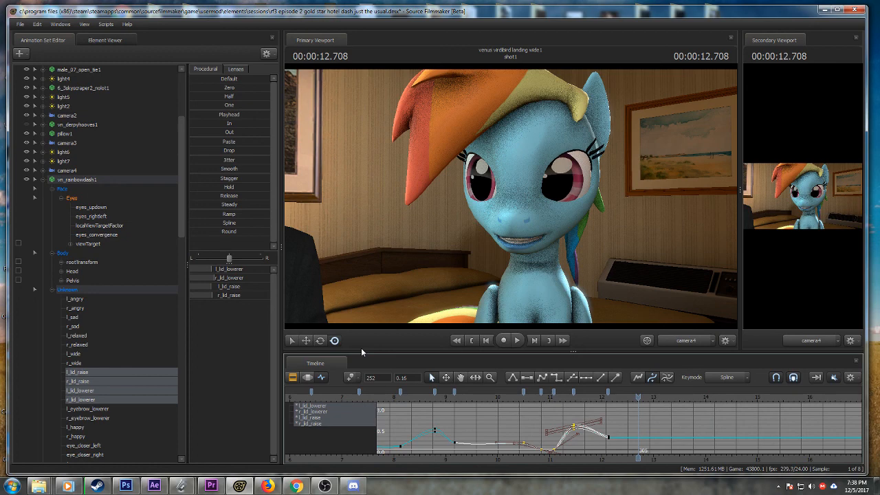
left_click(518, 397)
key("space")
key("space")
mouse_move(214, 287)
left_mouse_down()
mouse_move(226, 287)
mouse_move(214, 297)
mouse_move(223, 296)
mouse_move(217, 270)
mouse_move(231, 270)
mouse_move(229, 278)
left_mouse_up()
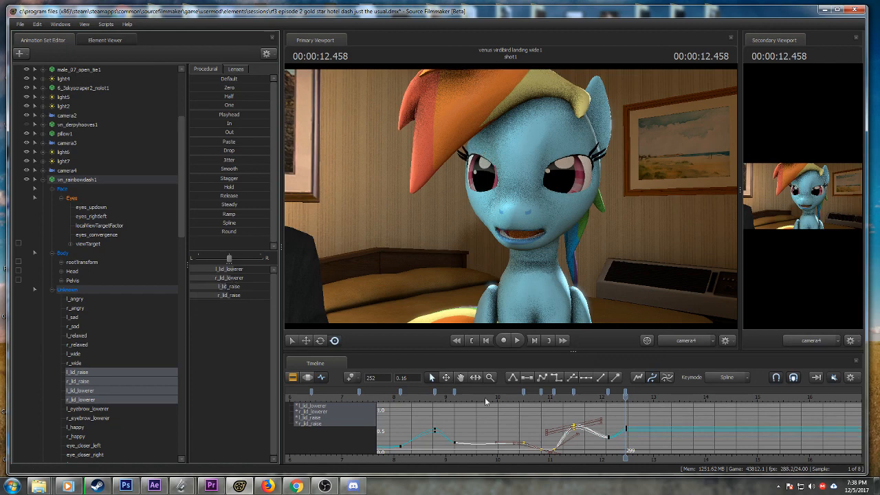
- Replay the new lid key, then lower the four lid sliders to between about 0.1 and 0.2 at 13.25 s
left_click(513, 400)
key("space")
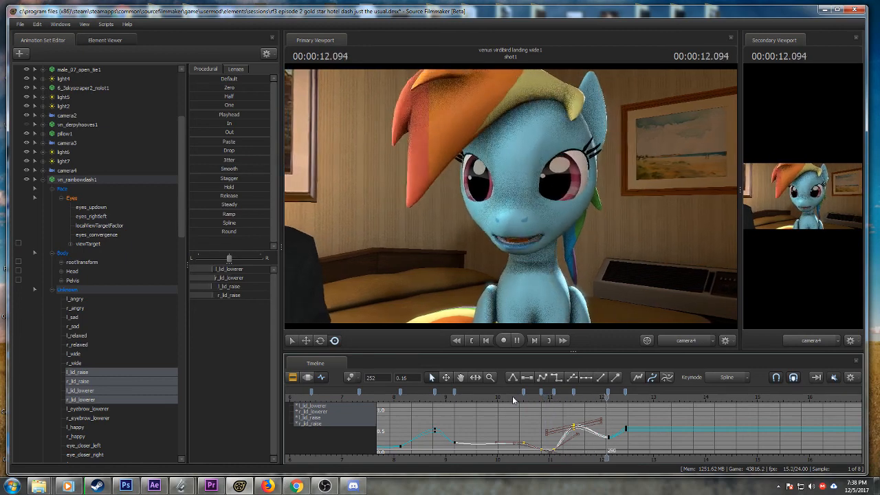
key("space")
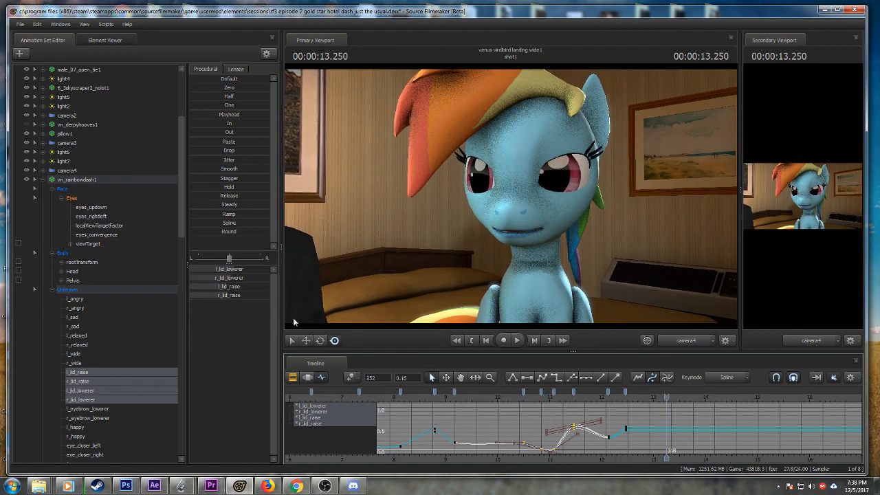
left_click_drag(215, 287, 205, 268)
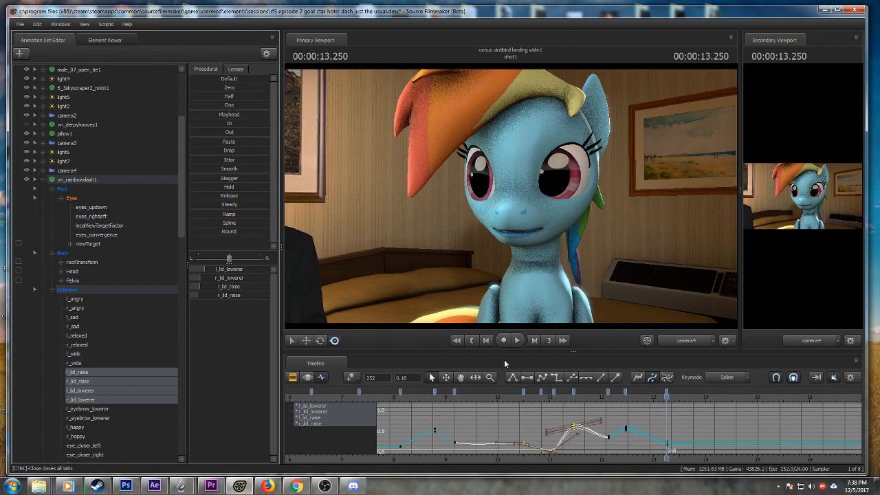
- Replay from about 10.2 s and again from about 13 s to check the timing of the lowered lid key
left_click(506, 398)
key("space")
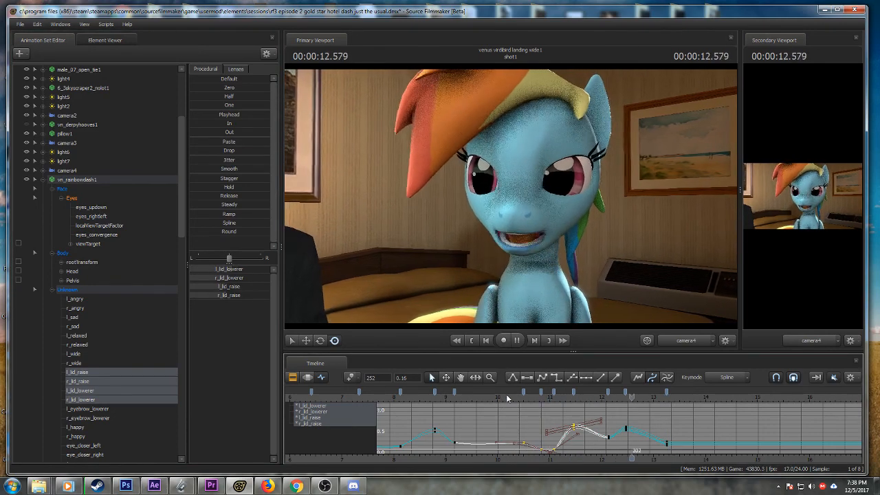
key("space")
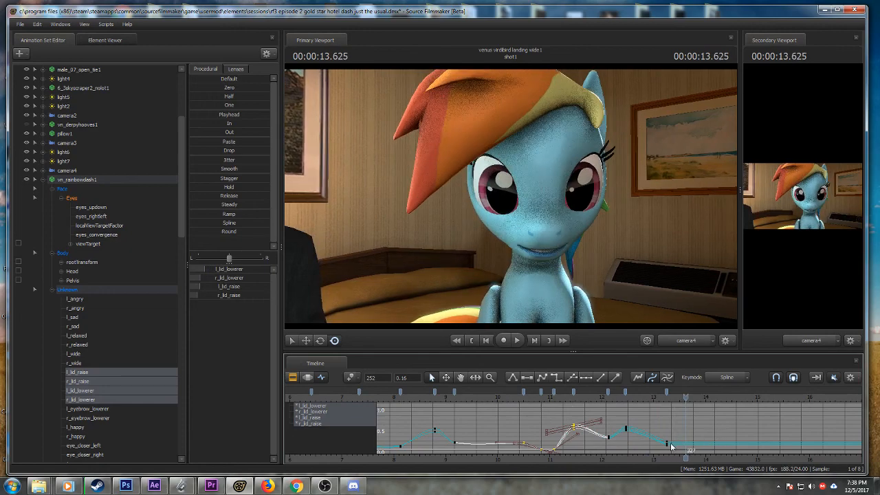
middle_click_drag(661, 458, 603, 453)
scroll(603, 453, "up", 2)
left_click(592, 396)
key("space")
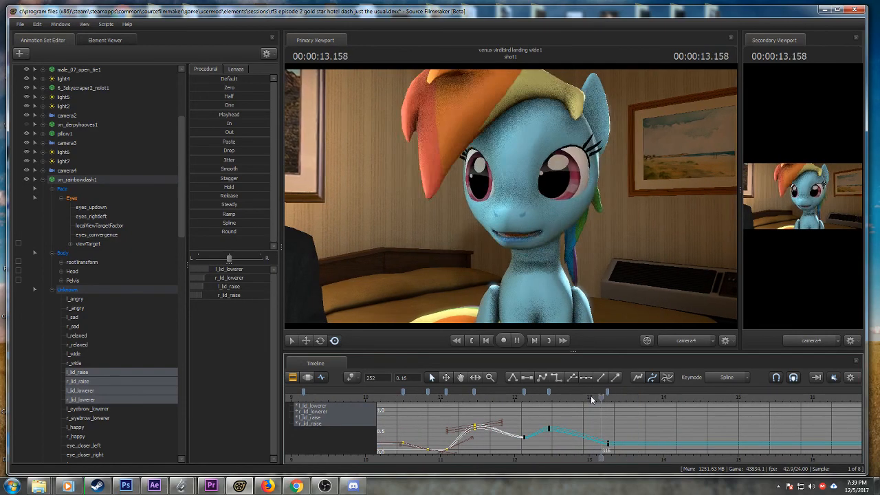
key("space")
- Key a blink on eye_closer_left and eye_closer_right, open at 13.25 s, fully closed at 13.333 s and open at 13.541 s
left_click_drag(621, 398, 608, 398)
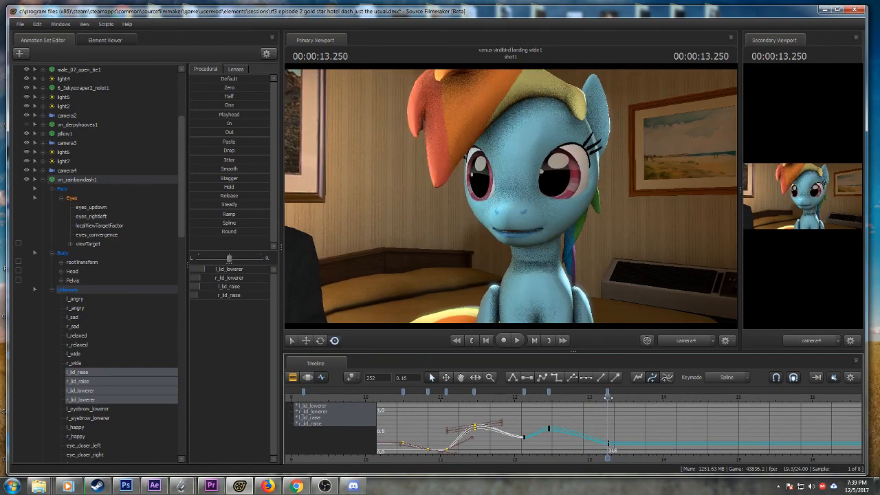
left_click(84, 446)
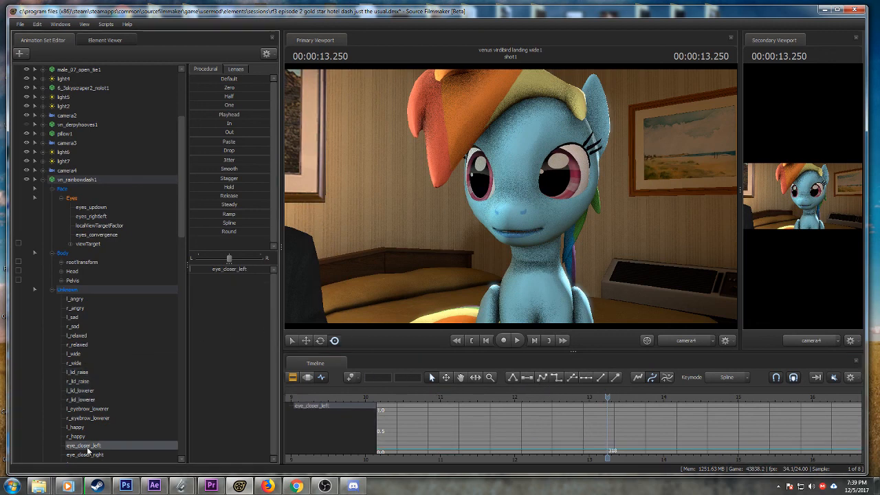
left_click(84, 455, "ctrl")
left_click_drag(608, 399, 614, 397)
left_click_drag(221, 270, 269, 278)
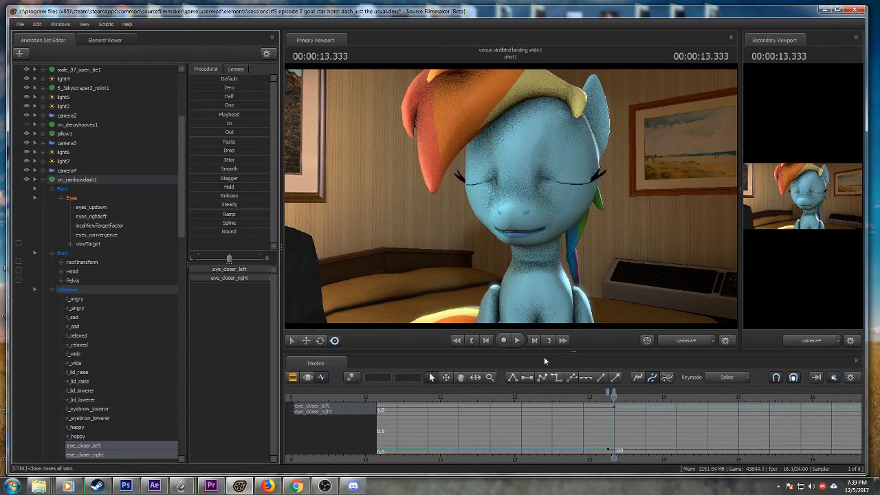
left_click_drag(615, 397, 630, 398)
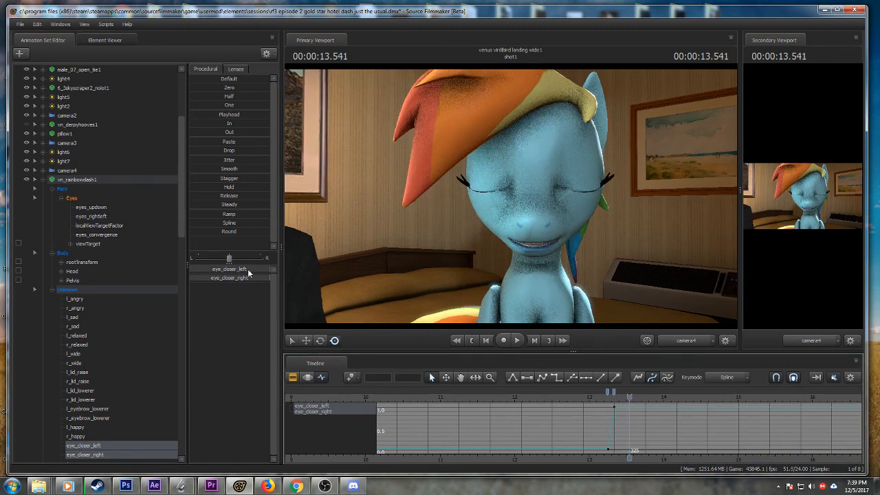
left_click_drag(248, 270, 175, 270)
left_click_drag(253, 278, 132, 296)
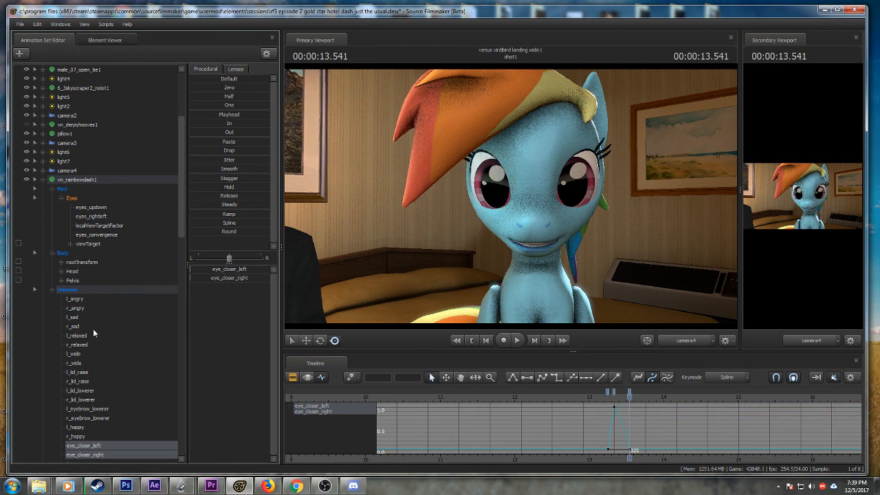
- Set the left and right lid_raise and lid_lowerer sliders to zero at 13.541 s and scrub through the change
left_click(75, 317)
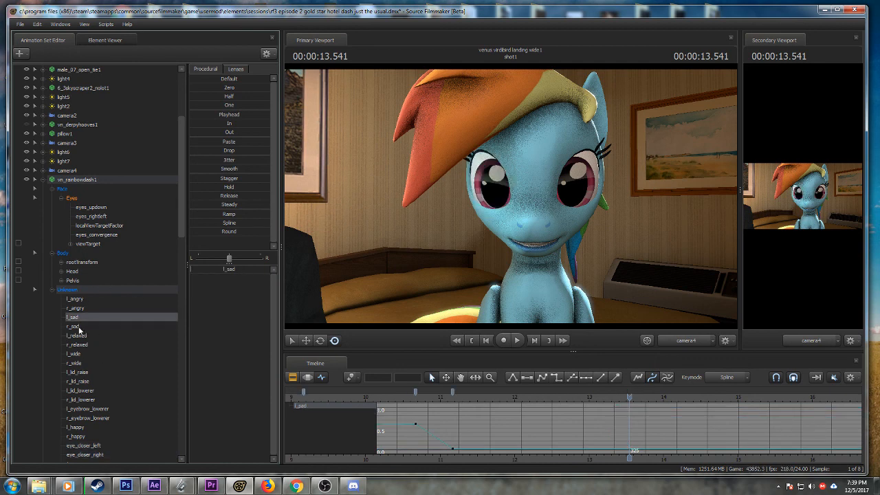
left_click(77, 372)
left_click(78, 381, "ctrl")
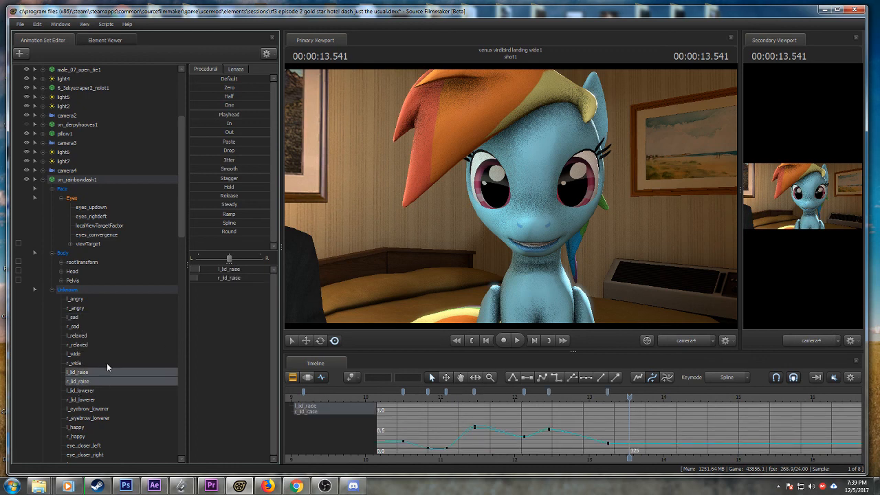
left_click(79, 390, "ctrl")
left_click(81, 400, "ctrl")
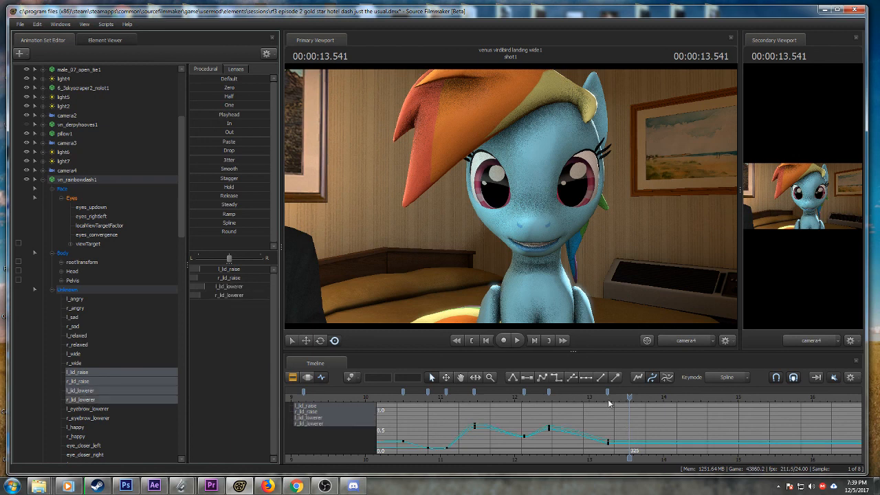
left_click_drag(204, 287, 183, 270)
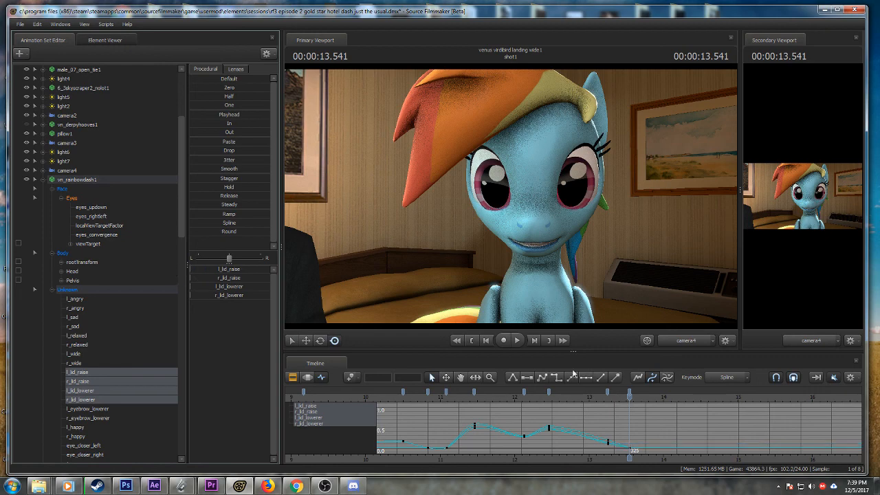
left_click_drag(607, 400, 631, 397)
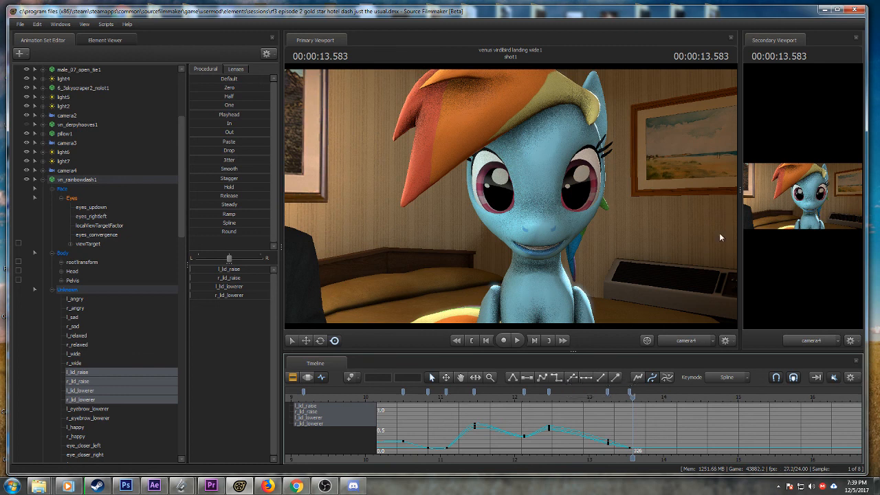
- Minimize Source Filmmaker to show the desktop
left_click(824, 10)
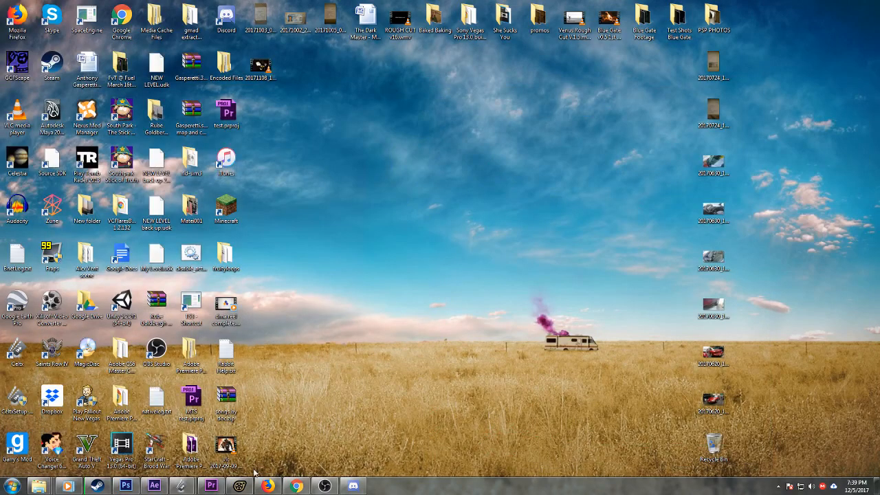
mouse_move(301, 487)
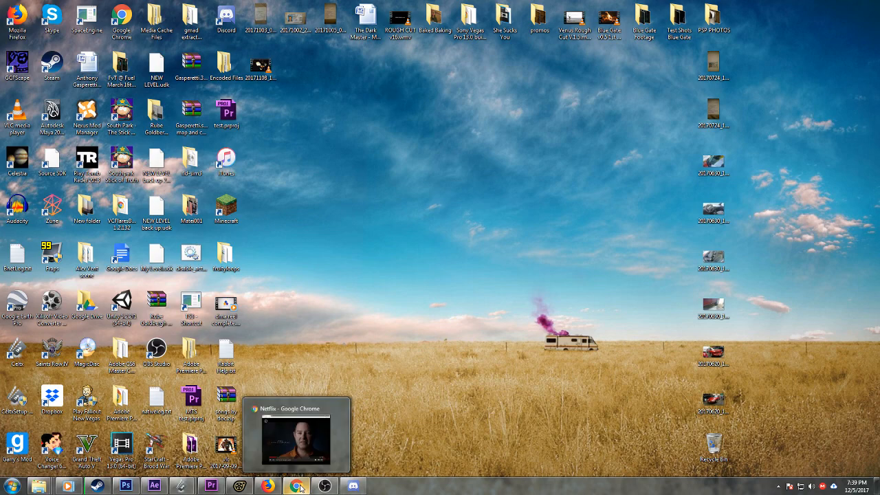